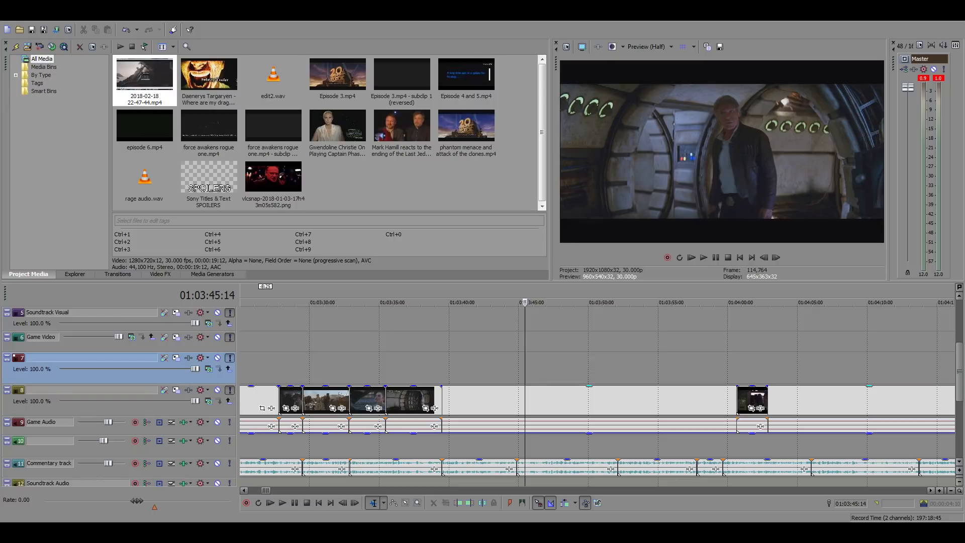
Locate the cut point in the long film clip on track 8 and trim the clip's start to 01:03:40:20
{"action": "left_click", "coordinate": [447, 404]}
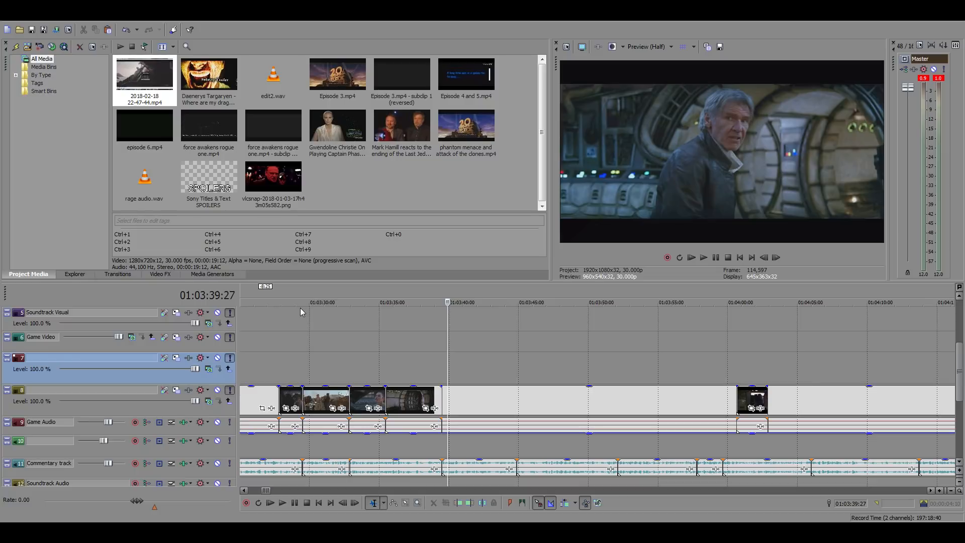
{"action": "left_click", "coordinate": [460, 404]}
{"action": "left_click", "coordinate": [492, 397]}
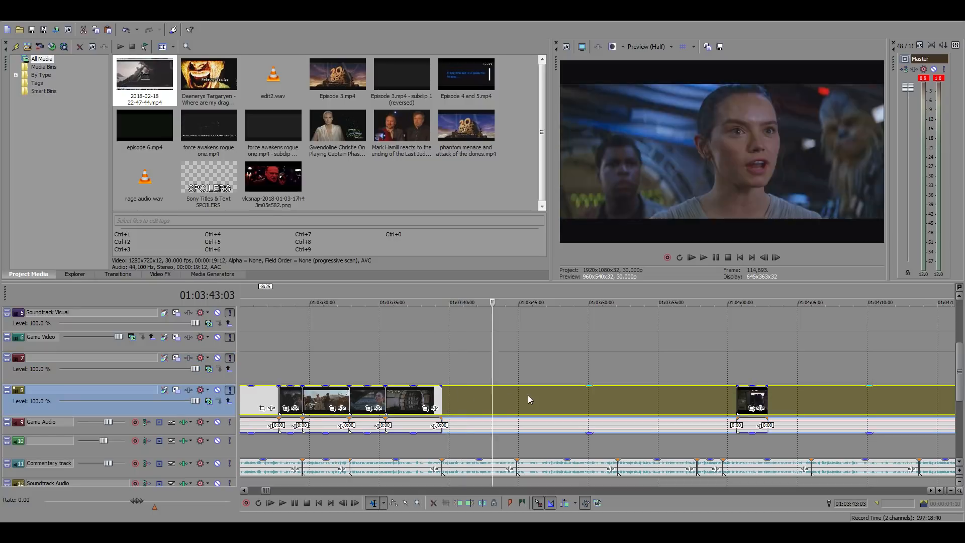
{"action": "left_click", "coordinate": [528, 395]}
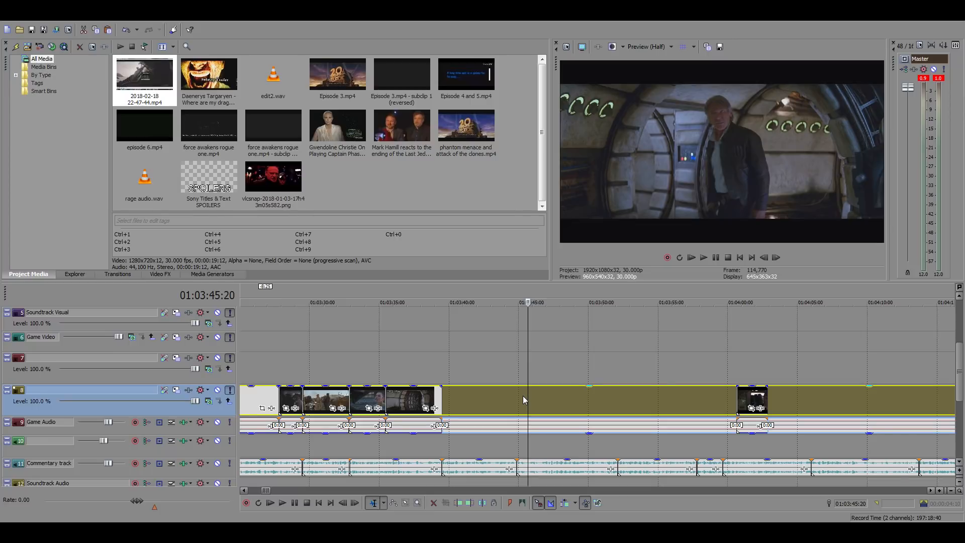
{"action": "scroll", "coordinate": [523, 396], "scroll_direction": "down", "scroll_amount": 5}
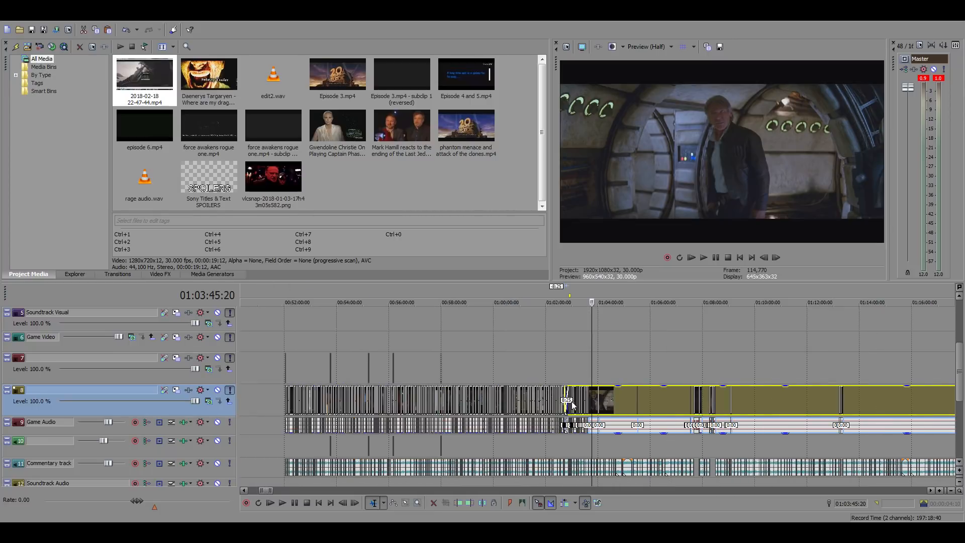
{"action": "scroll", "coordinate": [583, 396], "scroll_direction": "up", "scroll_amount": 4}
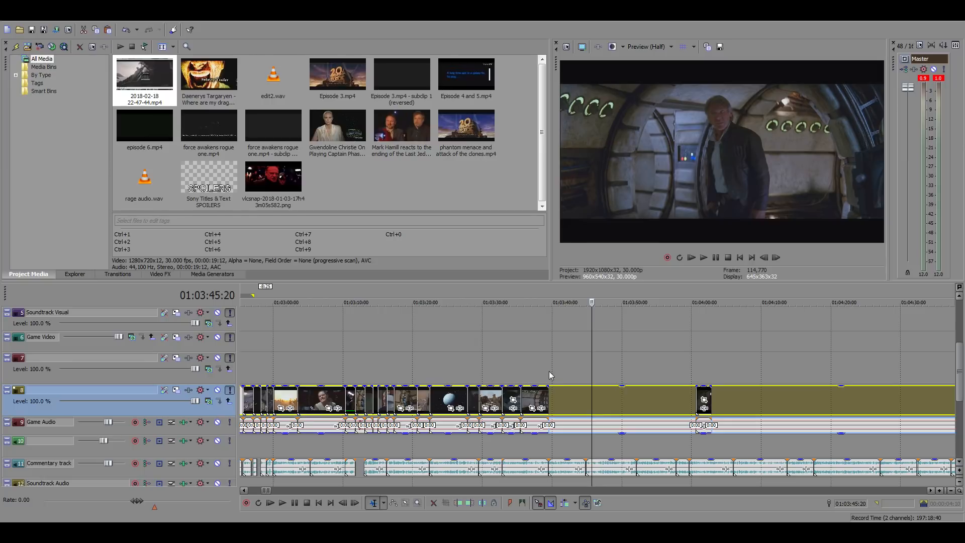
{"action": "scroll", "coordinate": [598, 399], "scroll_direction": "up", "scroll_amount": 2}
{"action": "left_click", "coordinate": [568, 393]}
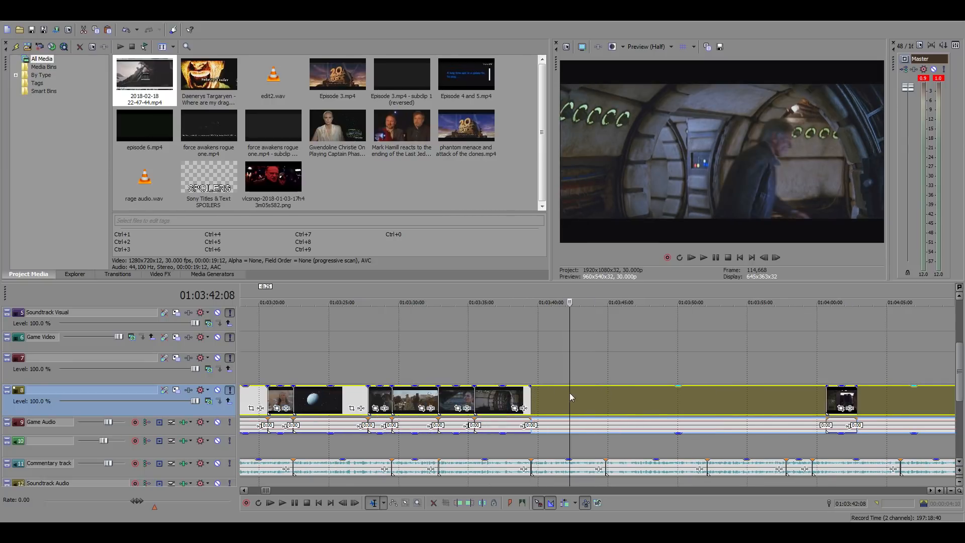
{"action": "left_click", "coordinate": [548, 394]}
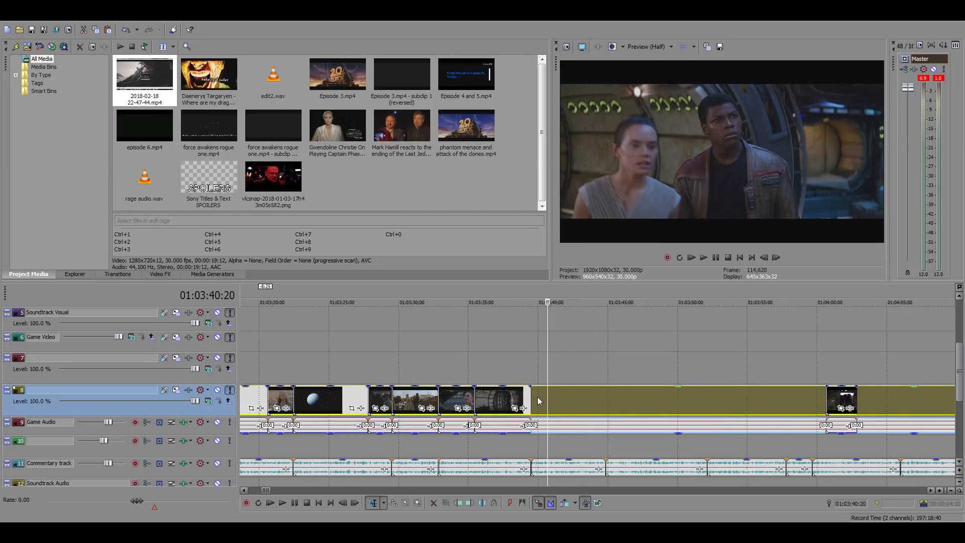
{"action": "scroll", "coordinate": [613, 357], "scroll_direction": "down", "scroll_amount": 10}
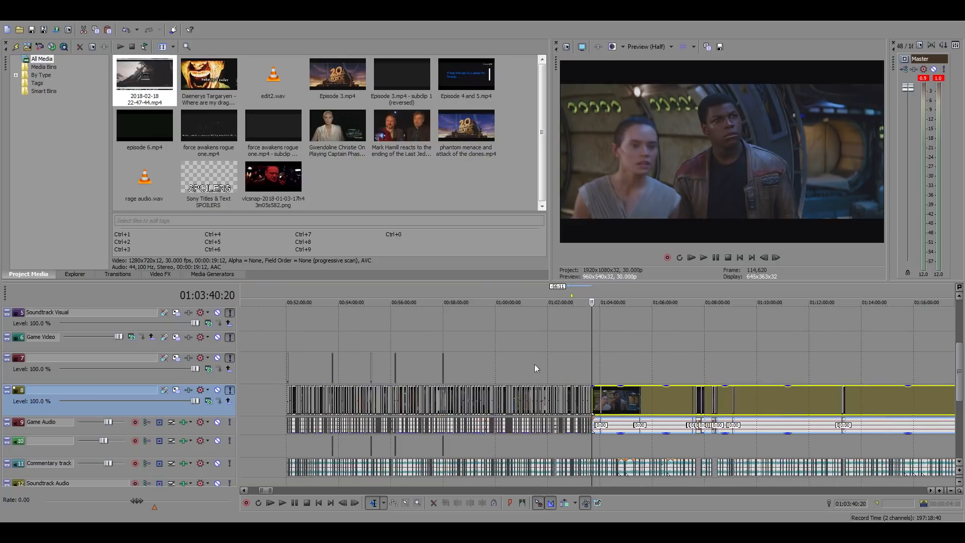
{"action": "left_click", "coordinate": [430, 327]}
{"action": "scroll", "coordinate": [702, 379], "scroll_direction": "down", "scroll_amount": 3}
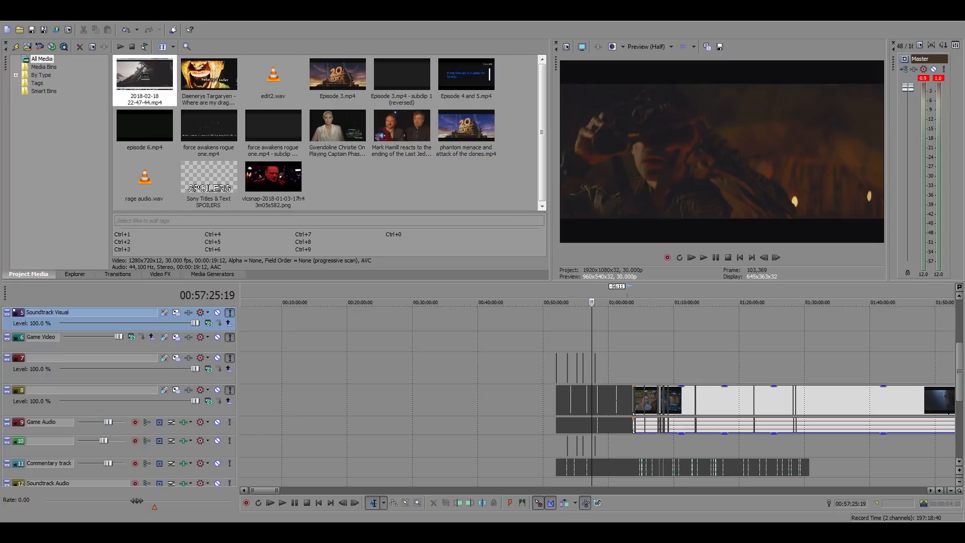
{"action": "left_click", "coordinate": [621, 356]}
Extend the trimmed clip's start back, find the first frame of the next shot, and re-trim the start to 01:03:40:21
{"action": "scroll", "coordinate": [627, 357], "scroll_direction": "up", "scroll_amount": 5}
{"action": "left_click", "coordinate": [685, 347]}
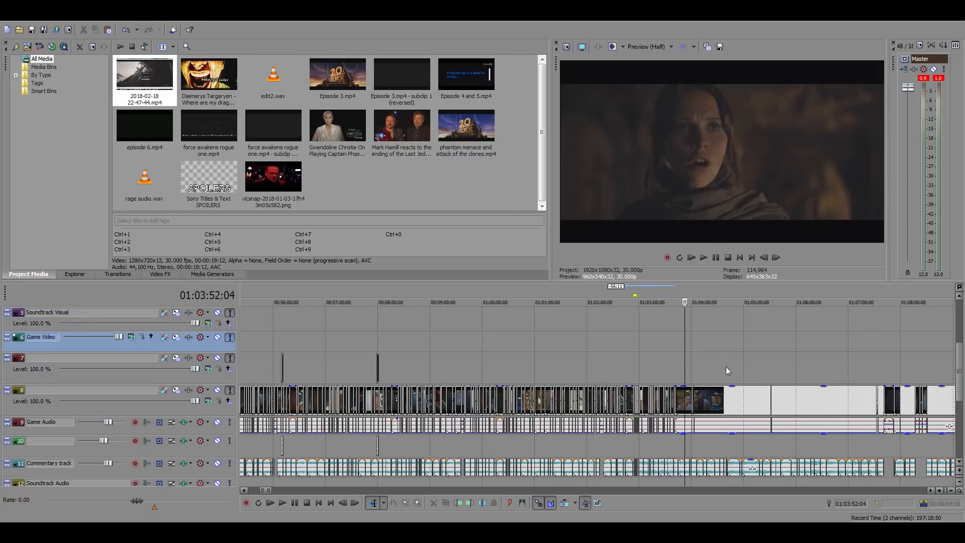
{"action": "scroll", "coordinate": [726, 367], "scroll_direction": "up", "scroll_amount": 3}
{"action": "left_click", "coordinate": [512, 364]}
{"action": "scroll", "coordinate": [624, 404], "scroll_direction": "up", "scroll_amount": 1}
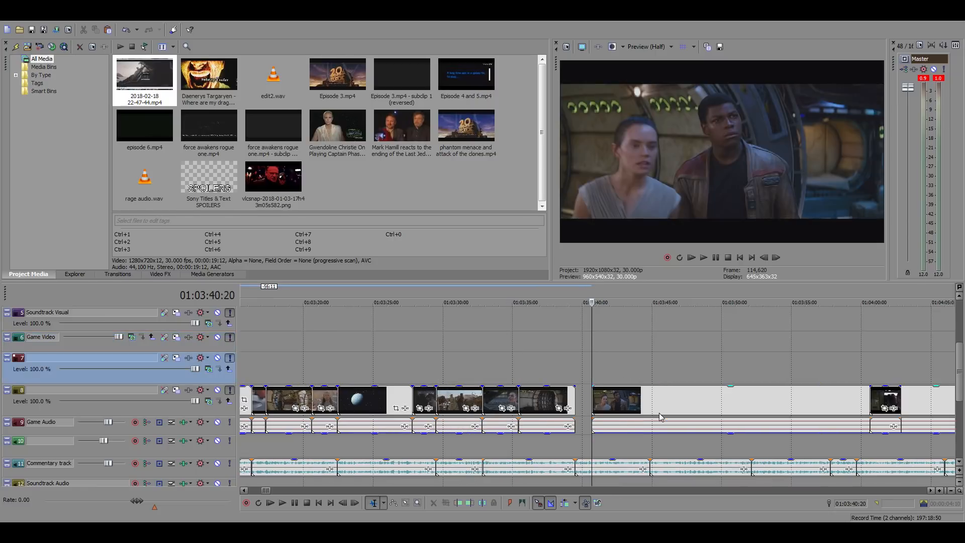
{"action": "left_click_drag", "start_coordinate": [701, 401], "coordinate": [611, 404]}
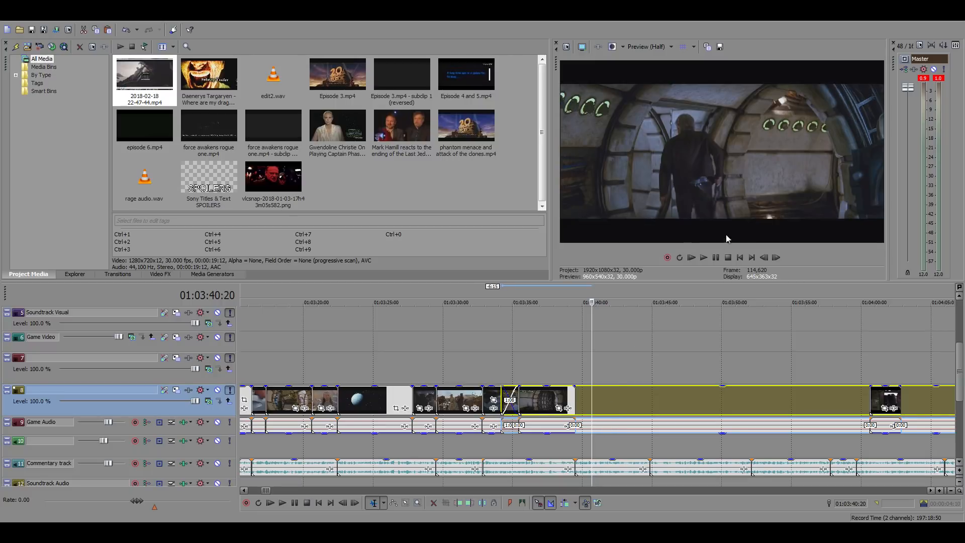
{"action": "key", "text": "space"}
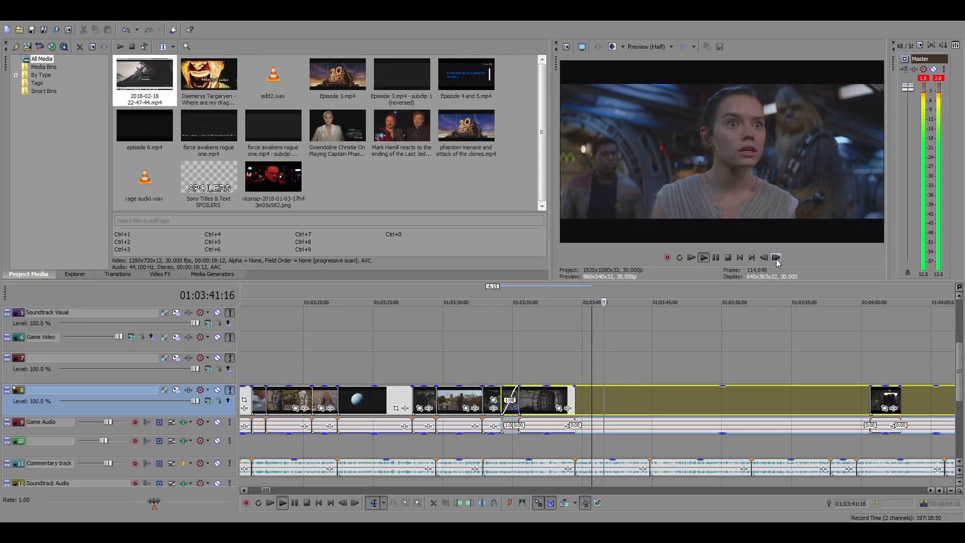
{"action": "key", "text": "space"}
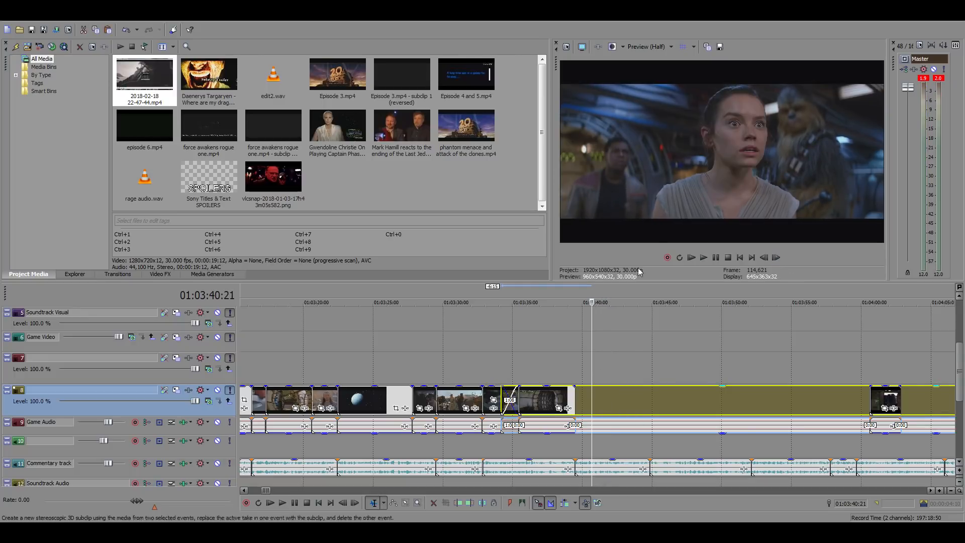
{"action": "left_click", "coordinate": [649, 204]}
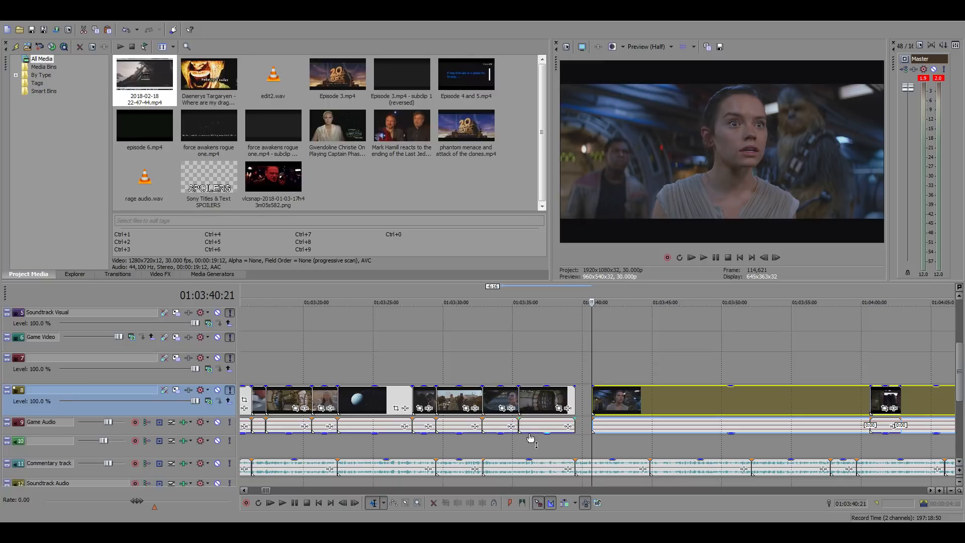
Move the trimmed clip on track 8 back against the end of the preceding clip at 01:03:39:15
{"action": "left_click", "coordinate": [629, 413]}
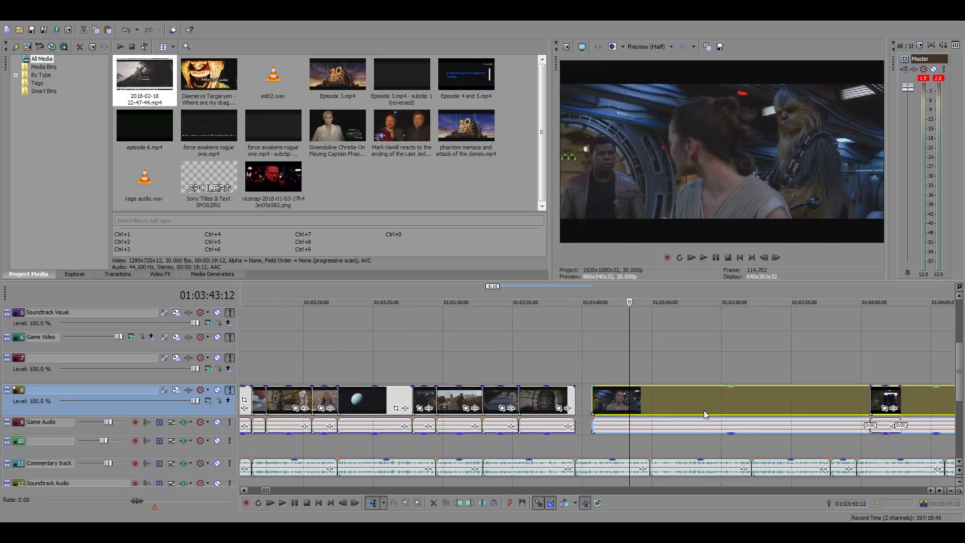
{"action": "scroll", "coordinate": [704, 410], "scroll_direction": "up", "scroll_amount": 1}
{"action": "left_click_drag", "start_coordinate": [555, 398], "coordinate": [513, 407]}
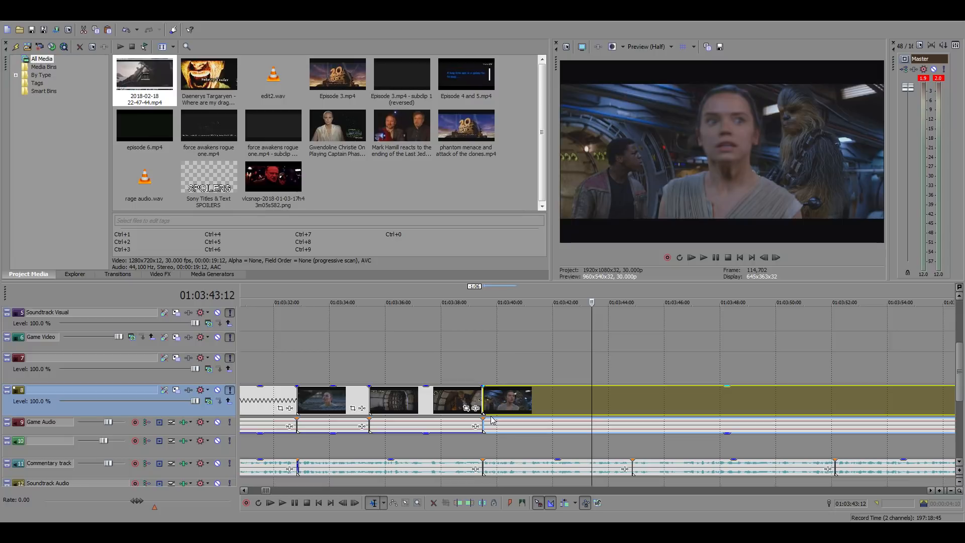
Play the joined footage from 01:03:39:15 and split the long clip with its audio at 01:03:44:26
{"action": "left_click", "coordinate": [482, 367]}
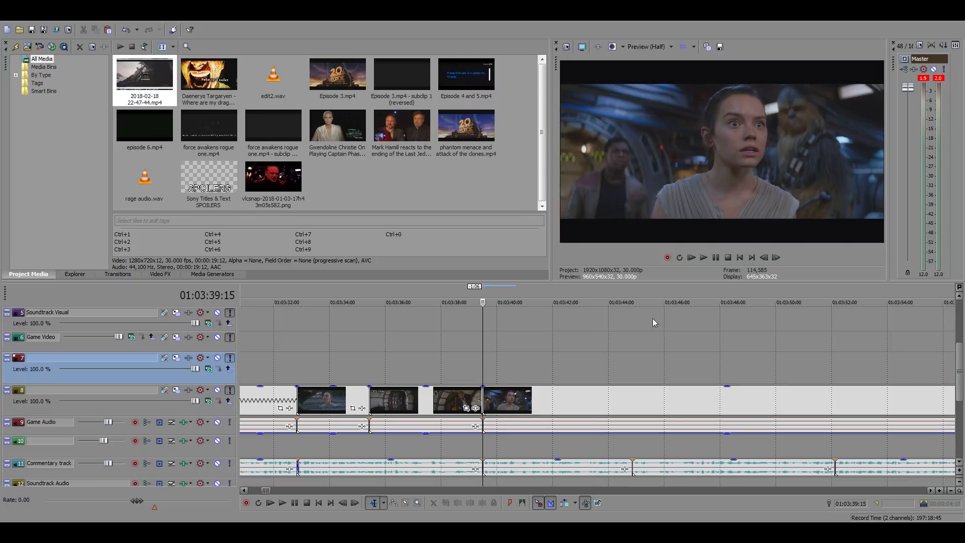
{"action": "left_click", "coordinate": [776, 257]}
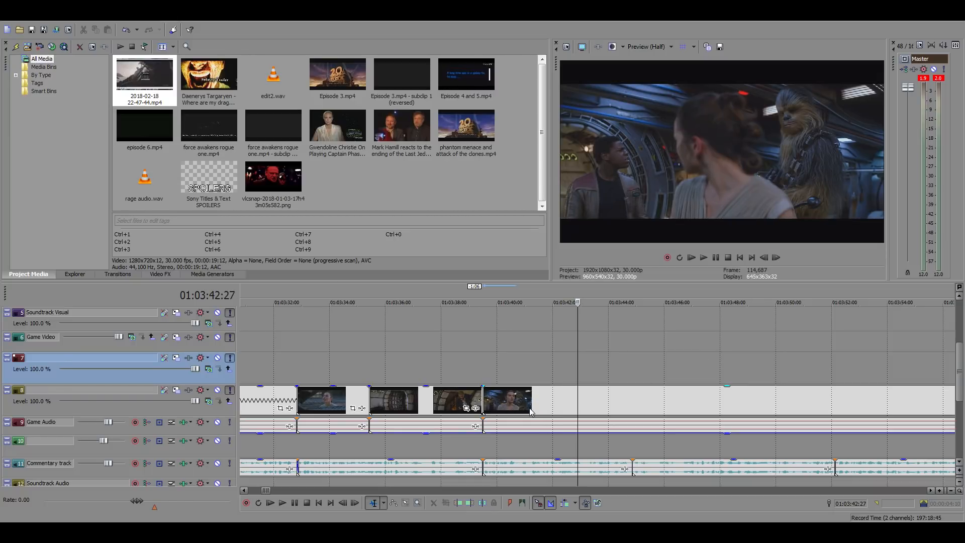
{"action": "left_click", "coordinate": [485, 376]}
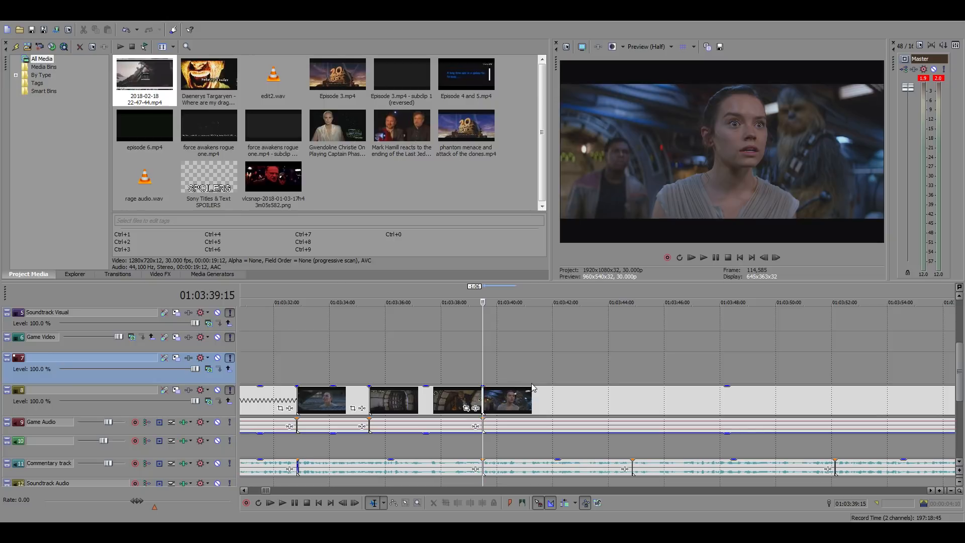
{"action": "key", "text": "space"}
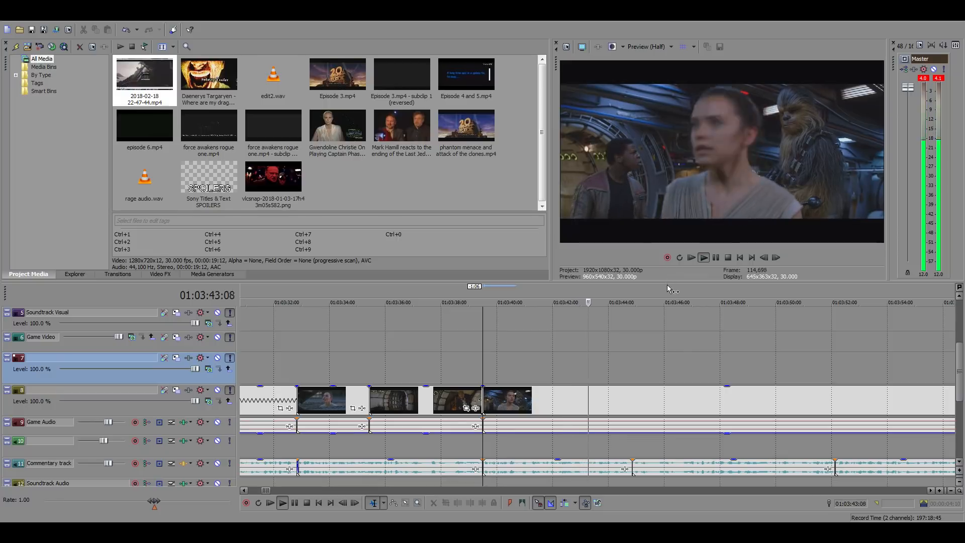
{"action": "key", "text": "Return"}
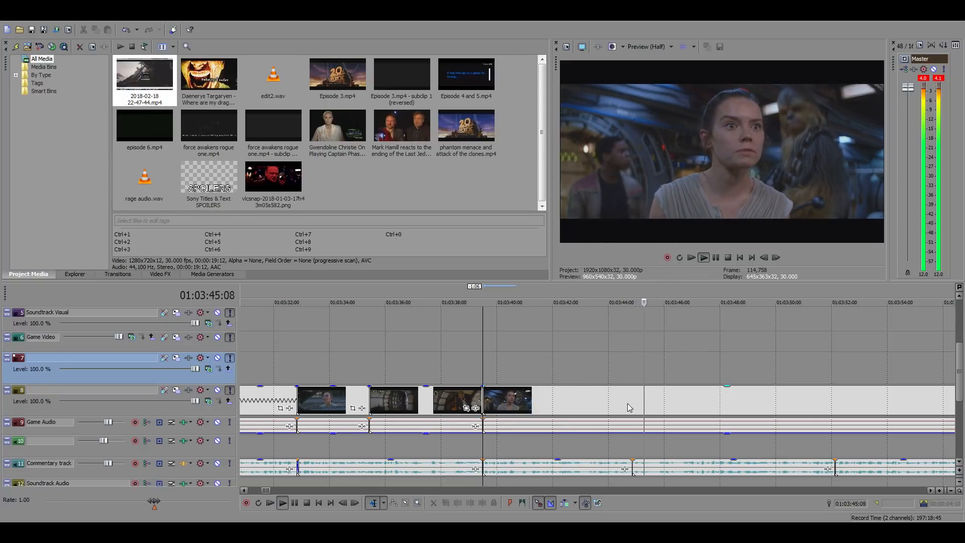
{"action": "left_click", "coordinate": [628, 403]}
{"action": "key", "text": "s"}
{"action": "scroll", "coordinate": [665, 369], "scroll_direction": "down", "scroll_amount": 6}
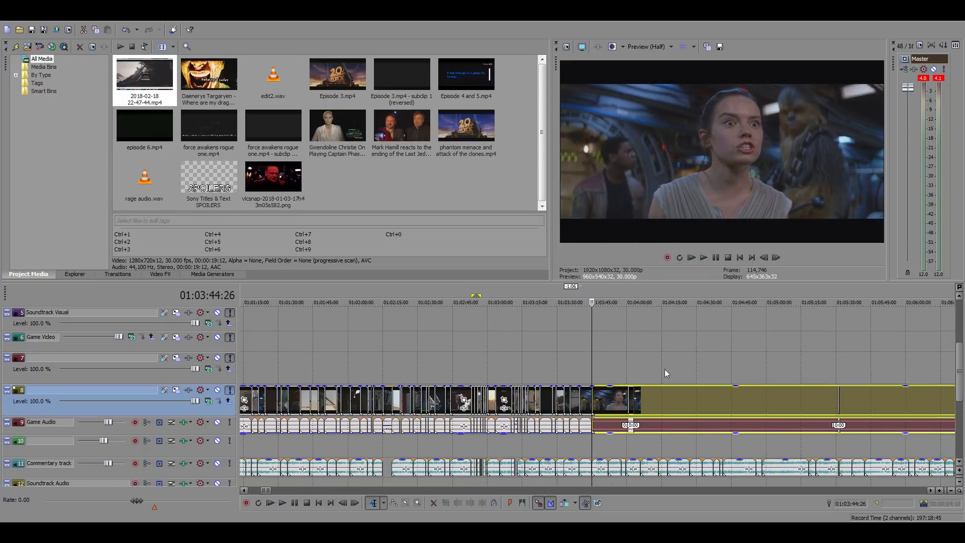
Examine the footage on track 8 around and after the split at 01:03:44:26
{"action": "left_click", "coordinate": [608, 400]}
{"action": "scroll", "coordinate": [688, 401], "scroll_direction": "up", "scroll_amount": 4}
{"action": "scroll", "coordinate": [515, 356], "scroll_direction": "down", "scroll_amount": 1}
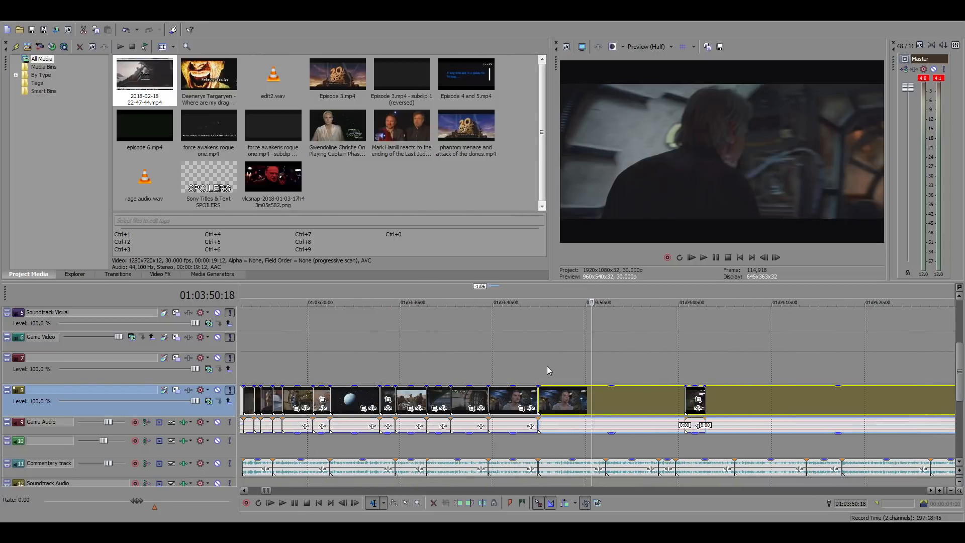
{"action": "left_click", "coordinate": [538, 359]}
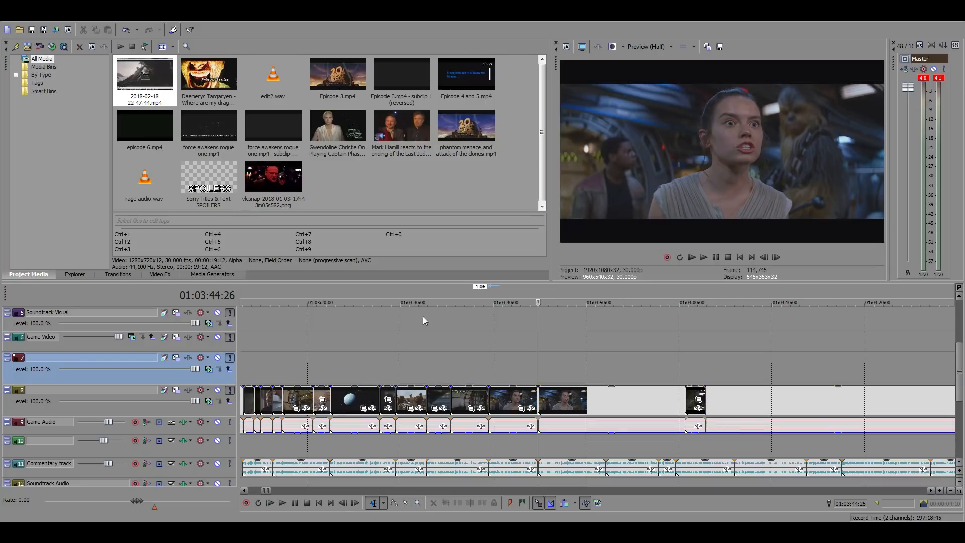
{"action": "left_click", "coordinate": [614, 375]}
{"action": "scroll", "coordinate": [572, 375], "scroll_direction": "up", "scroll_amount": 3}
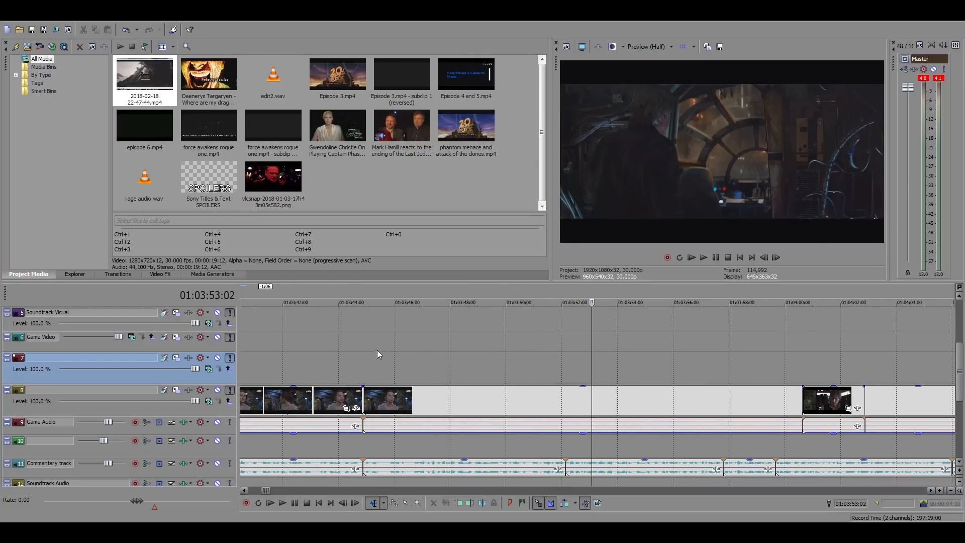
{"action": "left_click", "coordinate": [364, 349]}
{"action": "scroll", "coordinate": [745, 368], "scroll_direction": "down", "scroll_amount": 3}
{"action": "left_click", "coordinate": [645, 357]}
{"action": "scroll", "coordinate": [789, 381], "scroll_direction": "up", "scroll_amount": 2}
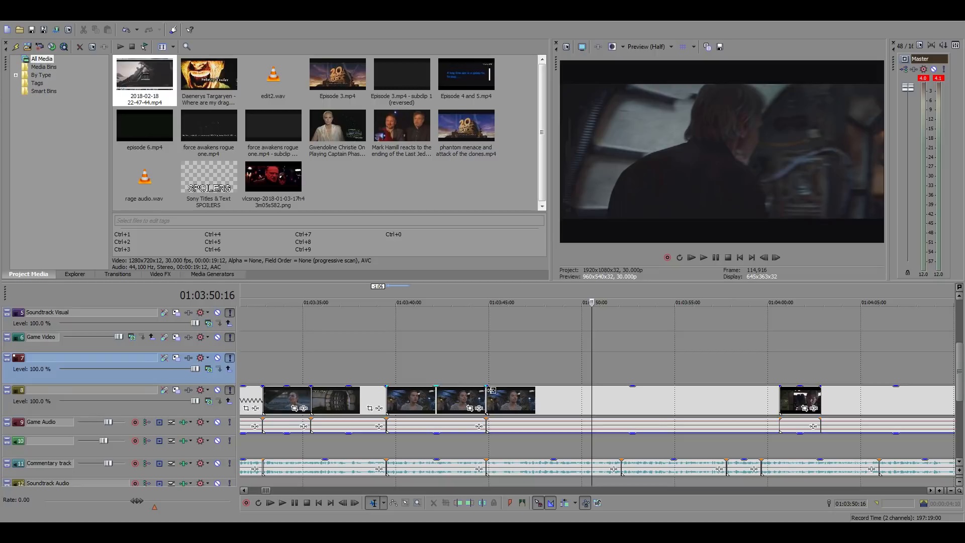
Shift the footage after the split on track 8 so it starts at about 01:03:46:06, leaving a gap behind the preceding clip
{"action": "mouse_move", "coordinate": [625, 397]}
{"action": "left_mouse_down"}
{"action": "mouse_move", "coordinate": [583, 395]}
{"action": "mouse_move", "coordinate": [626, 414]}
{"action": "left_mouse_up"}
{"action": "scroll", "coordinate": [628, 418], "scroll_direction": "down", "scroll_amount": 3}
{"action": "scroll", "coordinate": [663, 419], "scroll_direction": "up", "scroll_amount": 3}
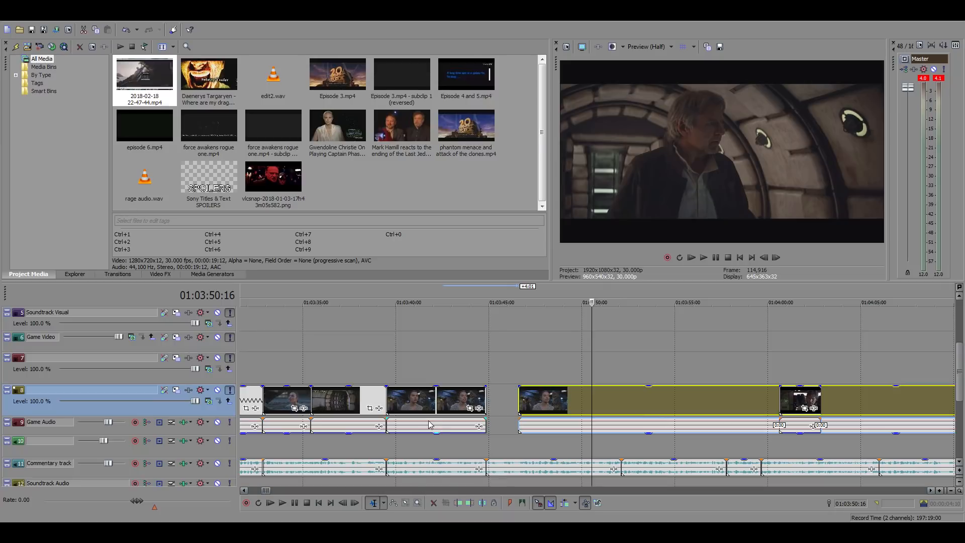
{"action": "left_click", "coordinate": [544, 357]}
{"action": "left_click_drag", "start_coordinate": [554, 401], "coordinate": [526, 400]}
{"action": "left_click", "coordinate": [493, 371]}
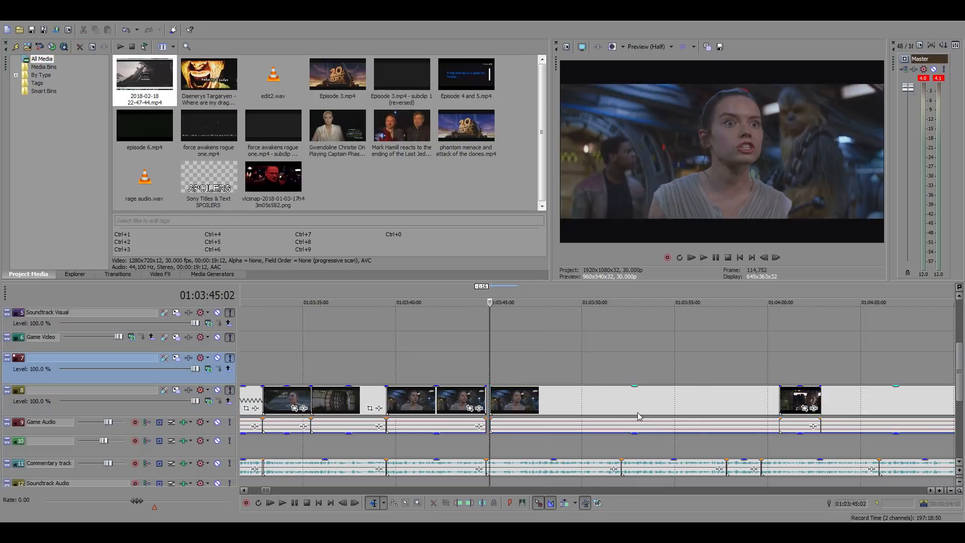
{"action": "scroll", "coordinate": [640, 413], "scroll_direction": "up", "scroll_amount": 3}
{"action": "left_click_drag", "start_coordinate": [603, 406], "coordinate": [702, 407]}
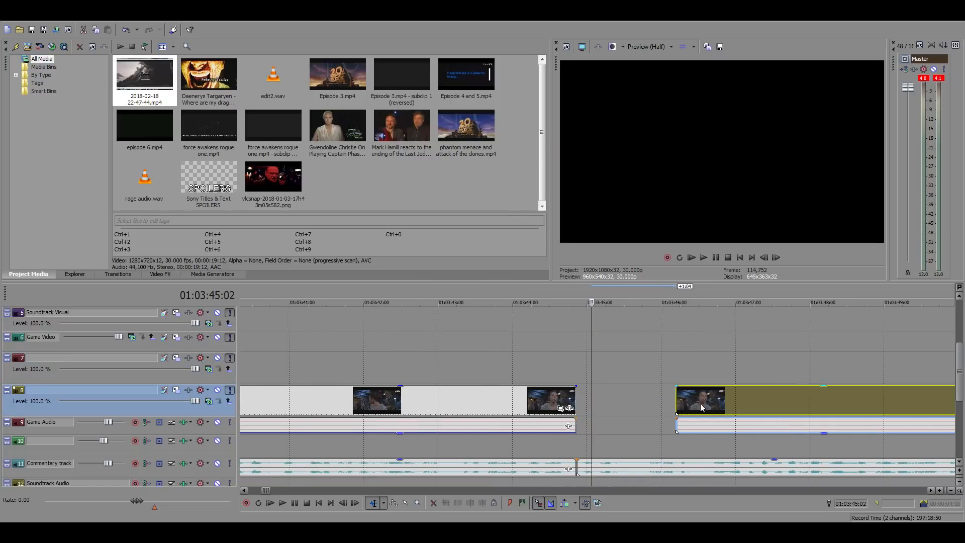
{"action": "left_click", "coordinate": [673, 373]}
Play the commentary over the gap from 01:03:44:26 and inspect the clips around it and across the whole timeline
{"action": "left_click", "coordinate": [490, 351]}
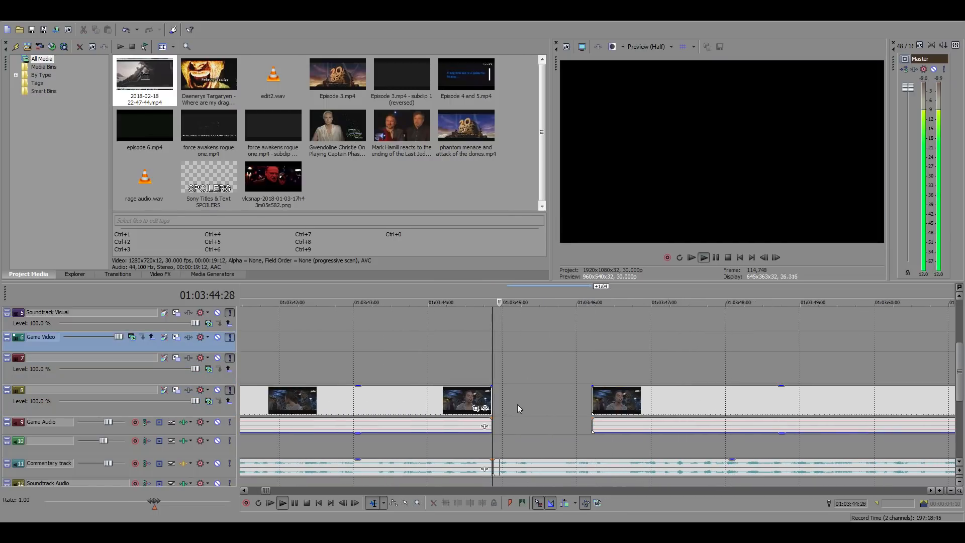
{"action": "key", "text": "space"}
{"action": "key", "text": "space"}
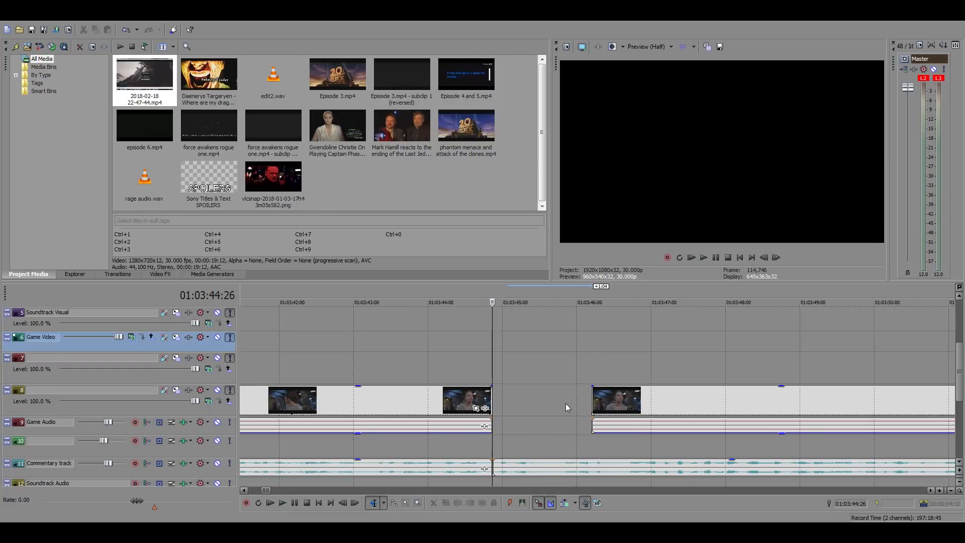
{"action": "left_click", "coordinate": [519, 396]}
{"action": "left_click", "coordinate": [550, 401]}
{"action": "scroll", "coordinate": [551, 403], "scroll_direction": "down", "scroll_amount": 3}
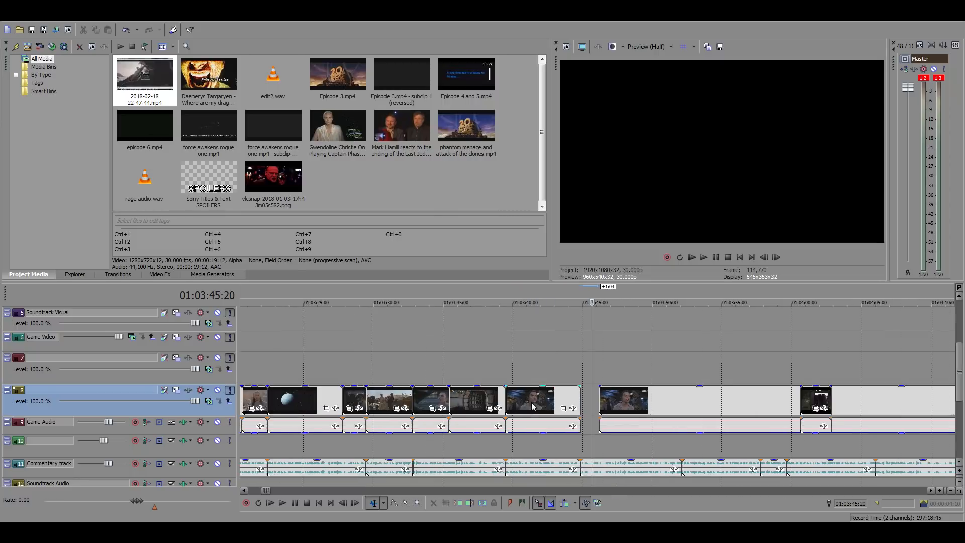
{"action": "scroll", "coordinate": [564, 411], "scroll_direction": "up", "scroll_amount": 3}
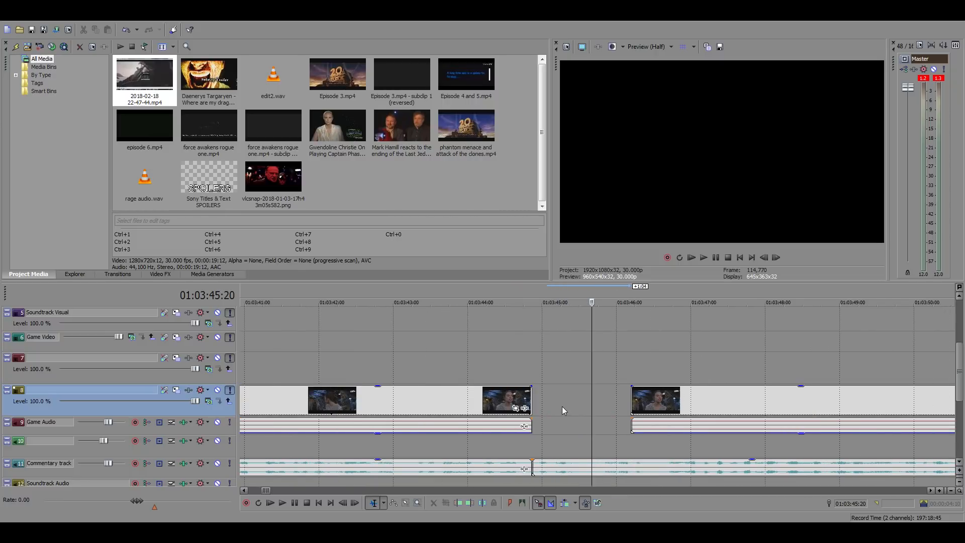
{"action": "scroll", "coordinate": [562, 407], "scroll_direction": "down", "scroll_amount": 15}
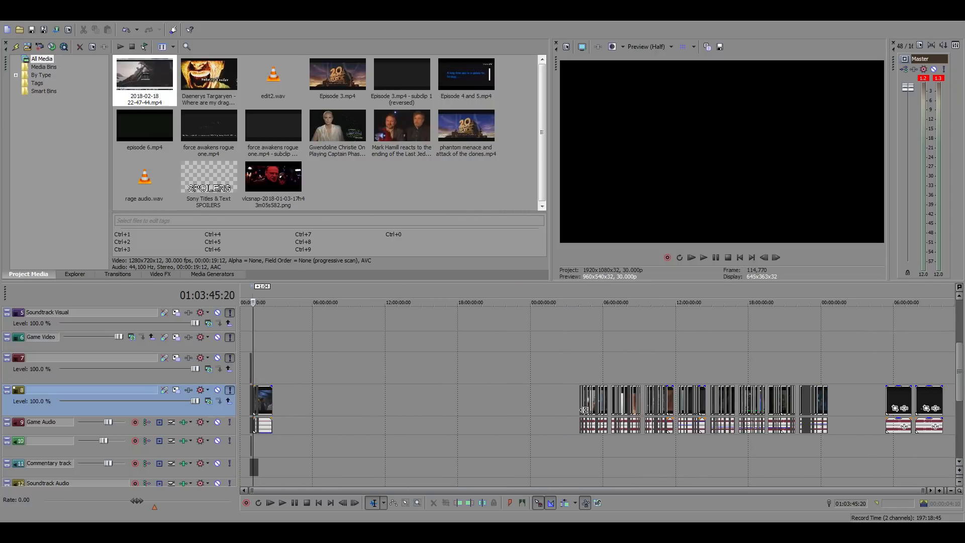
Search the source film footage between 08:03:32:25 and 15:22:20:11 for a shot that suits the commentary
{"action": "left_click", "coordinate": [810, 447]}
{"action": "left_click", "coordinate": [628, 449]}
{"action": "scroll", "coordinate": [650, 449], "scroll_direction": "up", "scroll_amount": 3}
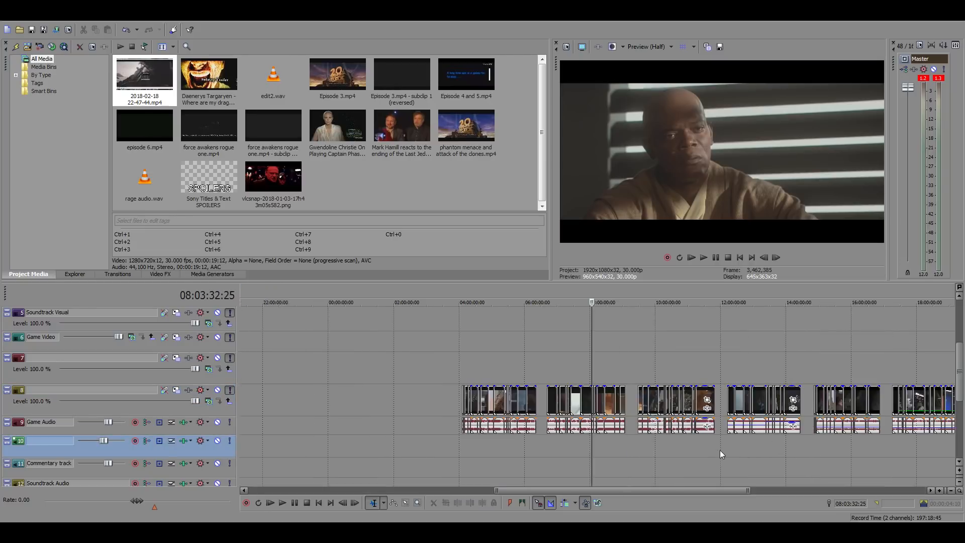
{"action": "left_click", "coordinate": [665, 447]}
{"action": "left_click", "coordinate": [683, 447]}
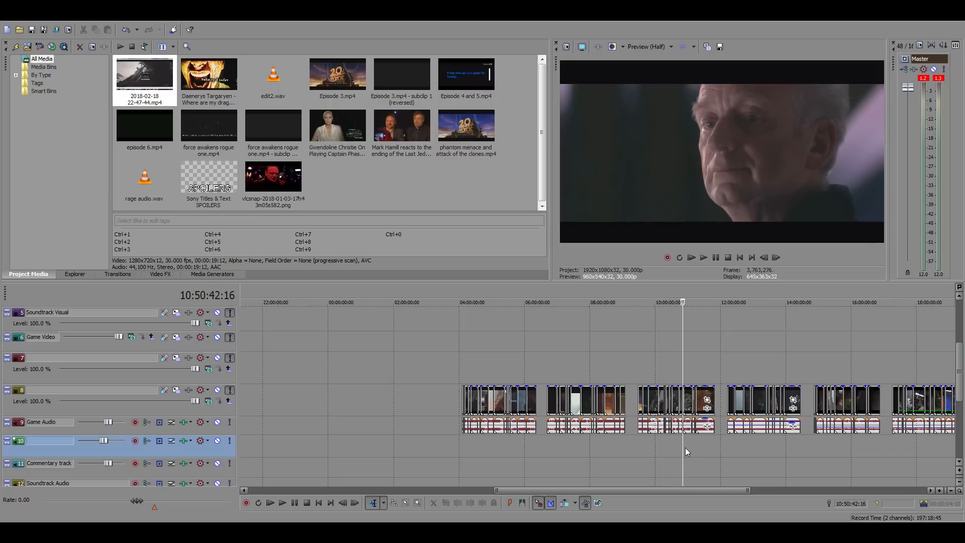
{"action": "left_click", "coordinate": [698, 447]}
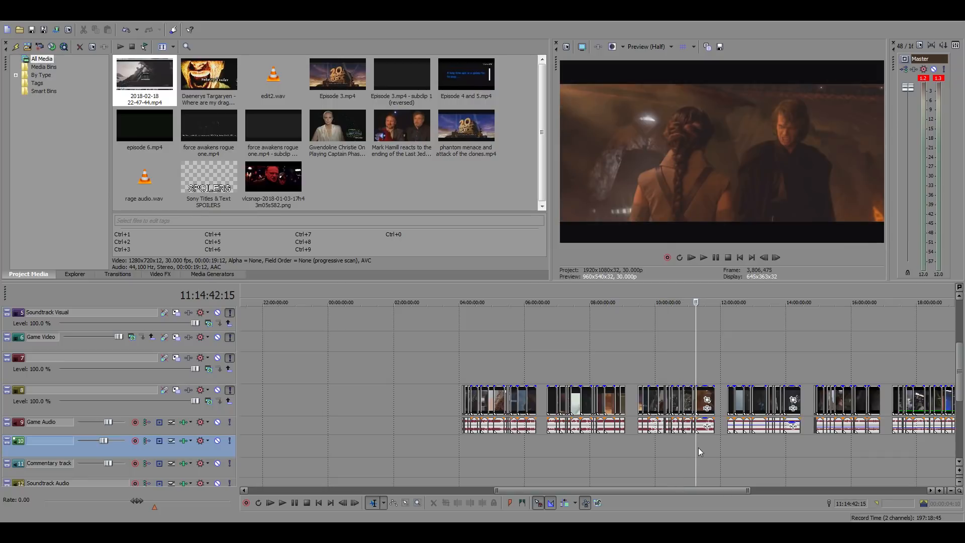
{"action": "left_click", "coordinate": [741, 445]}
{"action": "left_click", "coordinate": [773, 447]}
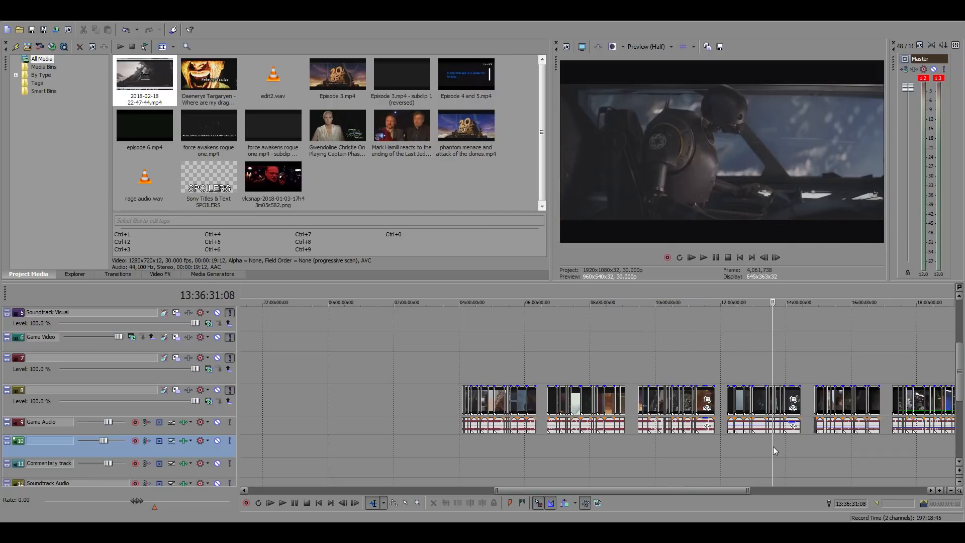
{"action": "left_click", "coordinate": [831, 444]}
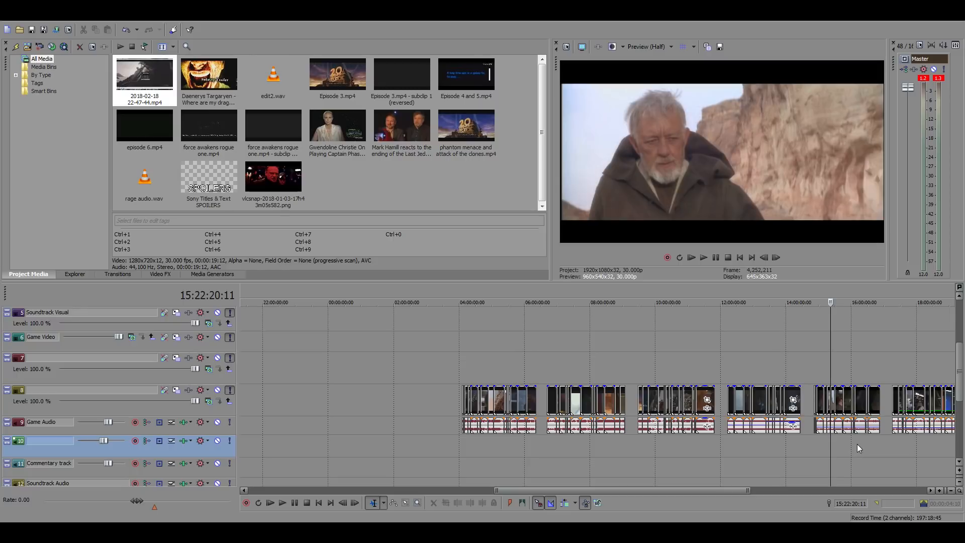
Locate the shot of the robed old man bending down near 15:24:43:21 and play it
{"action": "scroll", "coordinate": [853, 445], "scroll_direction": "up", "scroll_amount": 10}
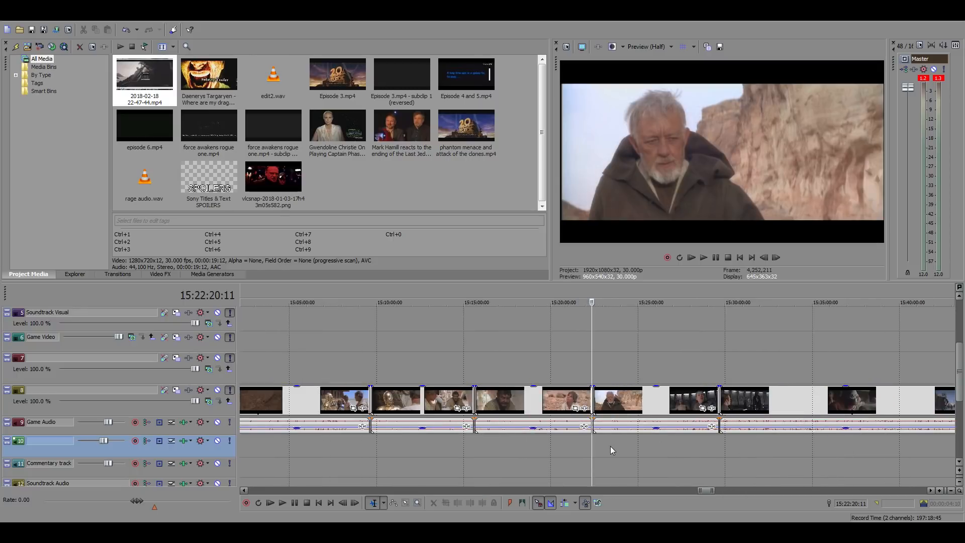
{"action": "scroll", "coordinate": [610, 447], "scroll_direction": "down", "scroll_amount": 4}
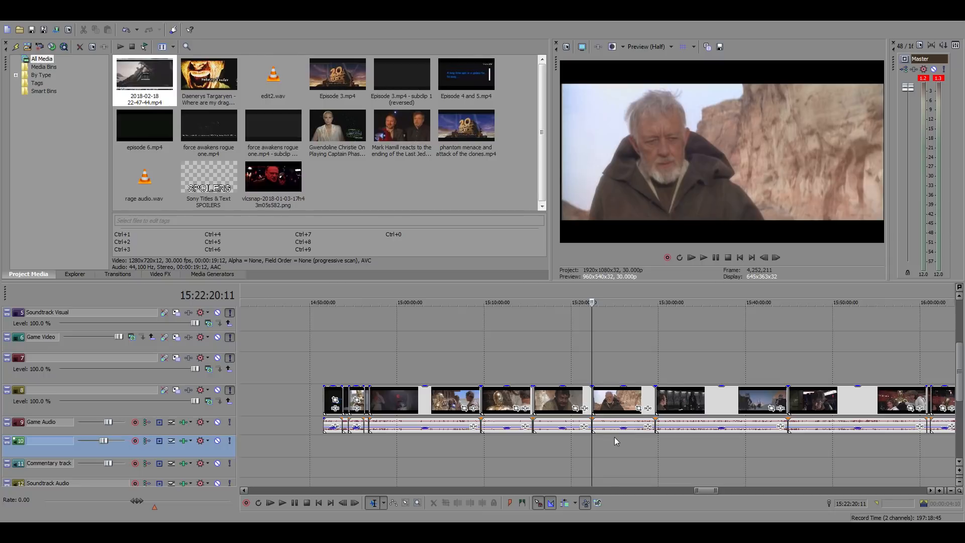
{"action": "left_click", "coordinate": [598, 438]}
{"action": "scroll", "coordinate": [614, 439], "scroll_direction": "up", "scroll_amount": 6}
{"action": "left_click", "coordinate": [618, 438]}
{"action": "left_click", "coordinate": [644, 440]}
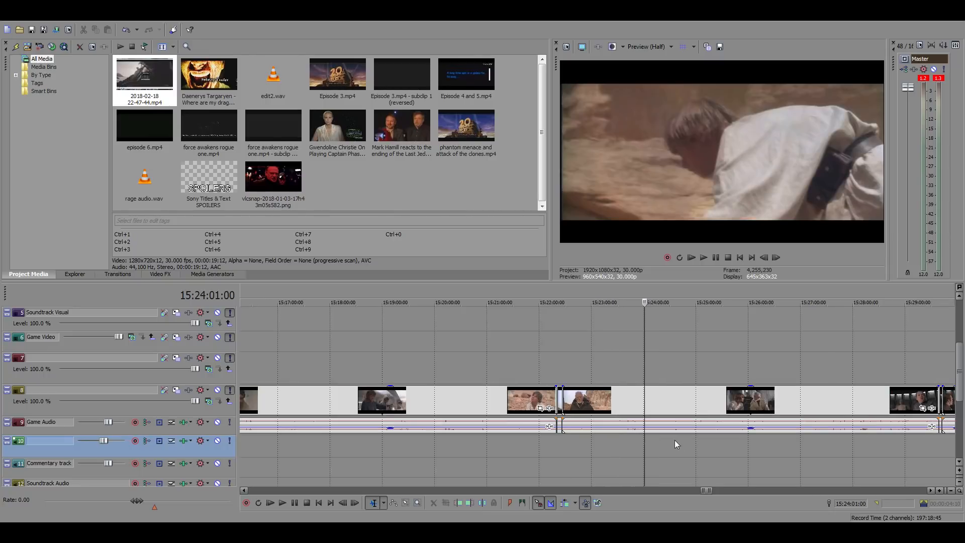
{"action": "left_click", "coordinate": [681, 440]}
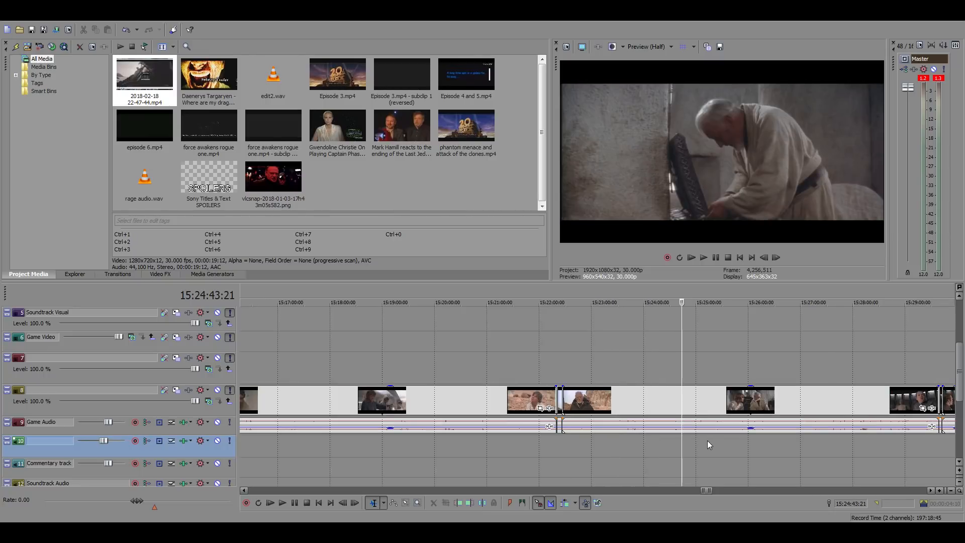
{"action": "key", "text": "space"}
{"action": "scroll", "coordinate": [729, 439], "scroll_direction": "up", "scroll_amount": 8}
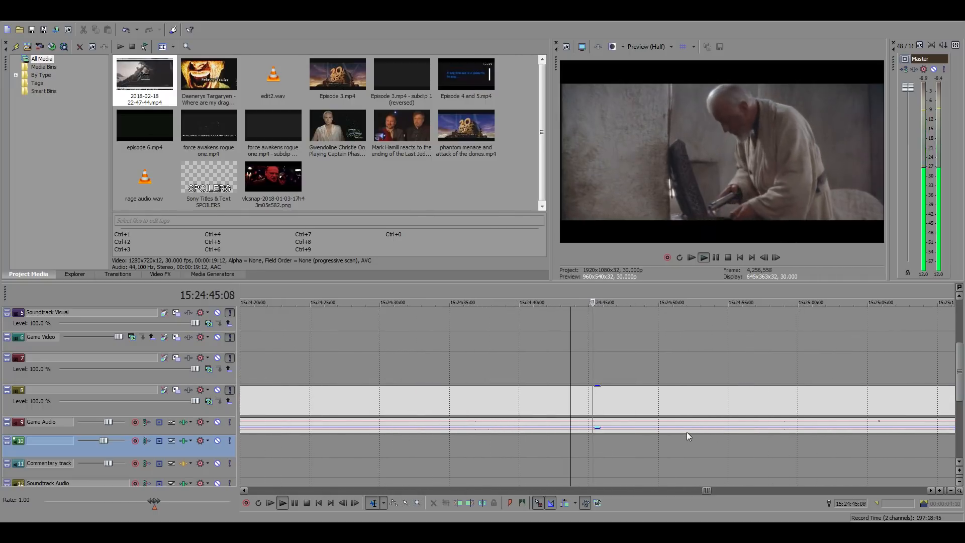
{"action": "scroll", "coordinate": [668, 433], "scroll_direction": "down", "scroll_amount": 3}
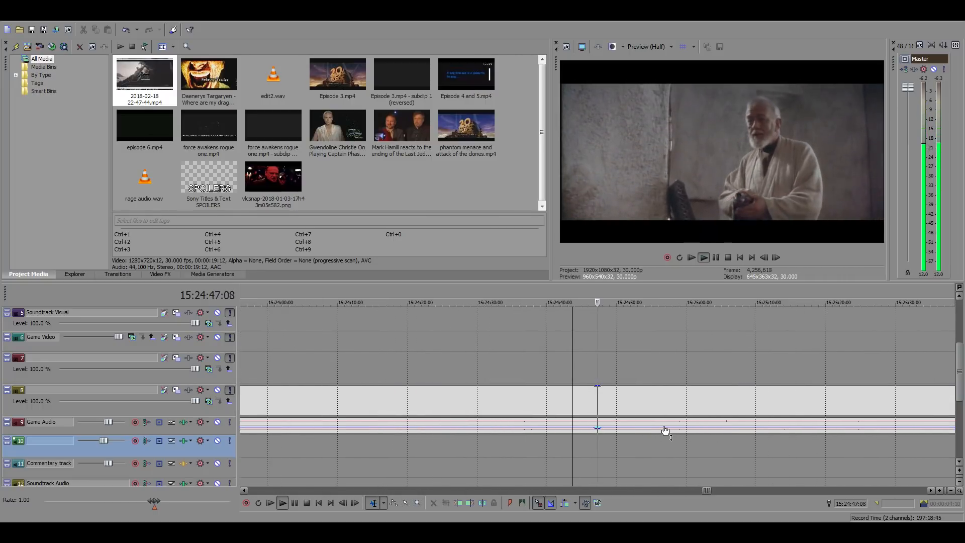
{"action": "key", "text": "space"}
Split the source clip on track 8 at 15:24:43:21 and 15:24:53:29, and copy the segment between the splits
{"action": "left_click", "coordinate": [586, 399]}
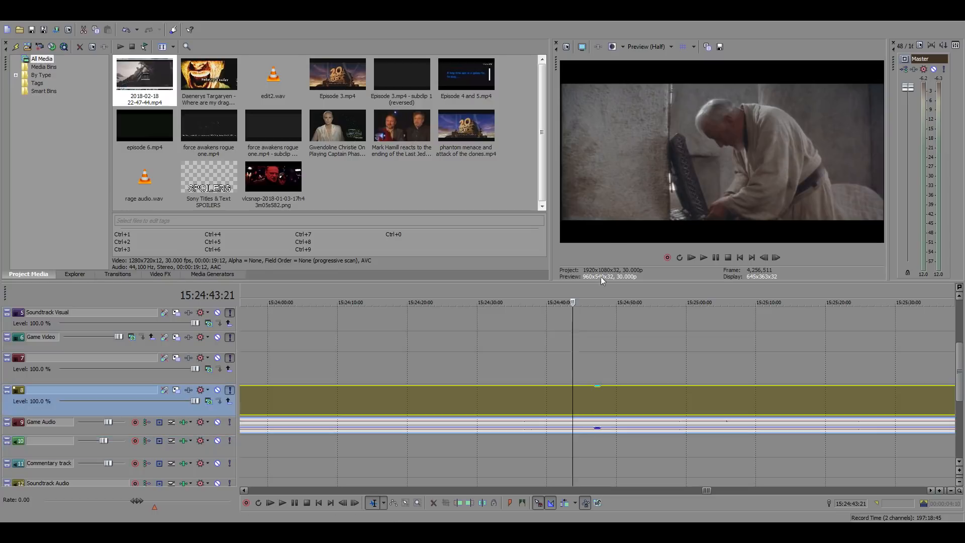
{"action": "key", "text": "s"}
{"action": "left_click", "coordinate": [644, 400]}
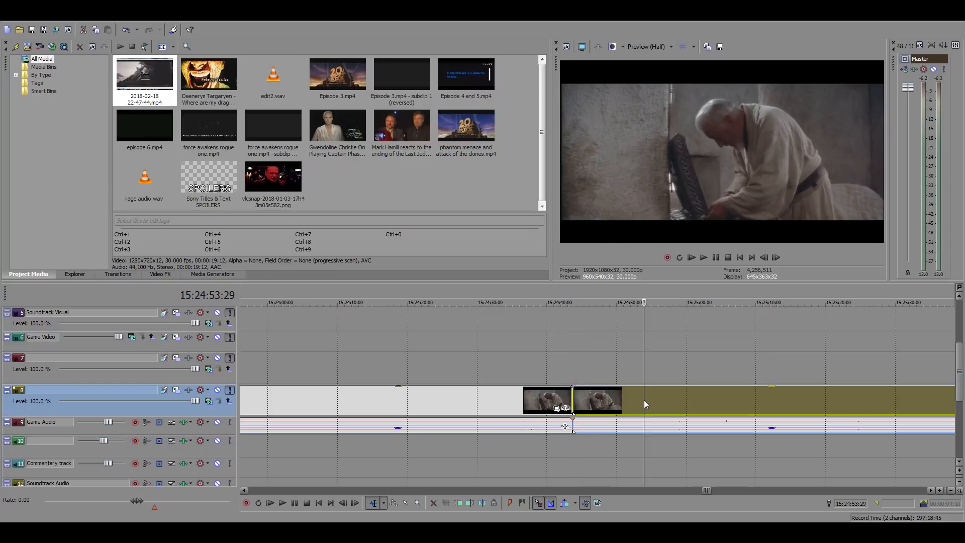
{"action": "key", "text": "s"}
{"action": "left_click", "coordinate": [588, 394]}
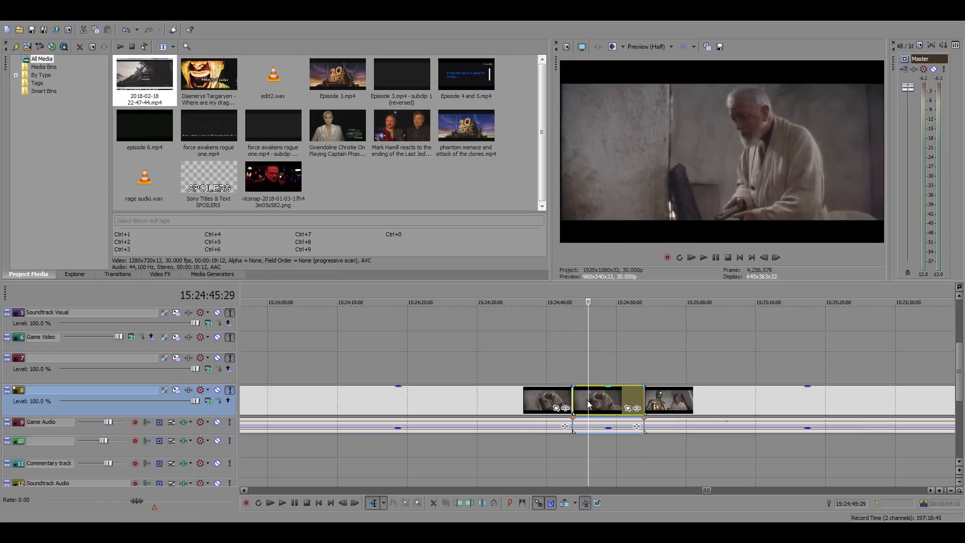
Paste the copied old-man segment with its audio into the track 8 gap at 01:03:44:26
{"action": "scroll", "coordinate": [460, 431], "scroll_direction": "down", "scroll_amount": 15}
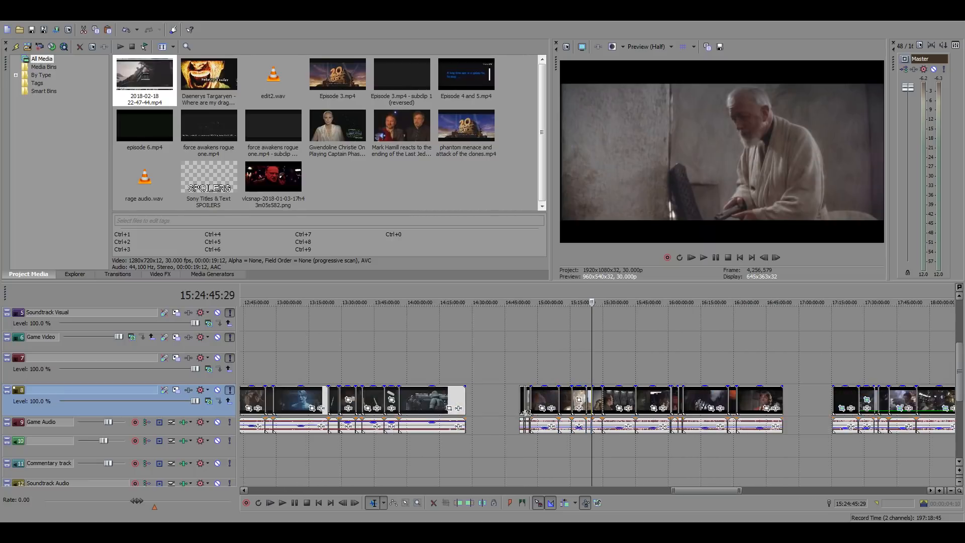
{"action": "scroll", "coordinate": [525, 410], "scroll_direction": "down", "scroll_amount": 2}
{"action": "scroll", "coordinate": [519, 406], "scroll_direction": "down", "scroll_amount": 2}
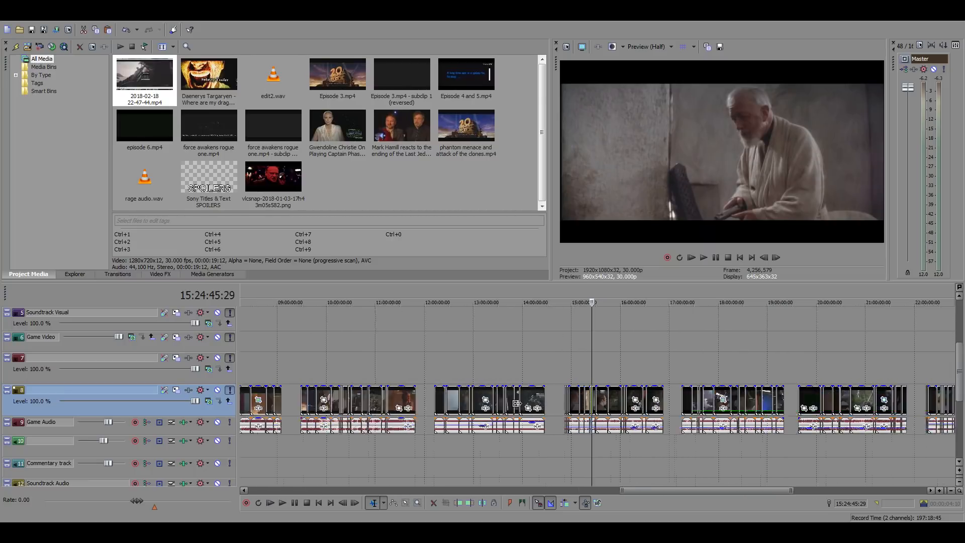
{"action": "scroll", "coordinate": [516, 403], "scroll_direction": "down", "scroll_amount": 5}
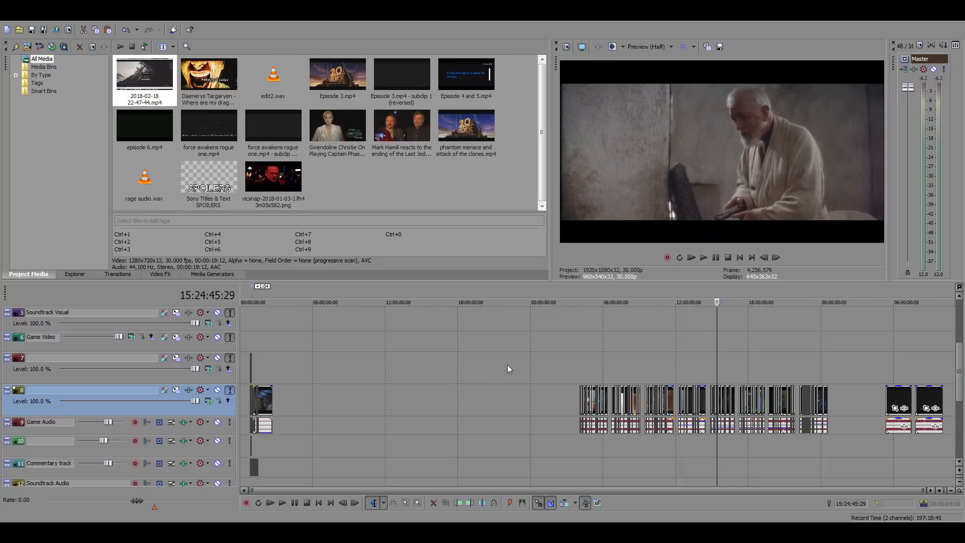
{"action": "left_click", "coordinate": [261, 352]}
{"action": "scroll", "coordinate": [443, 385], "scroll_direction": "up", "scroll_amount": 5}
{"action": "scroll", "coordinate": [465, 382], "scroll_direction": "up", "scroll_amount": 3}
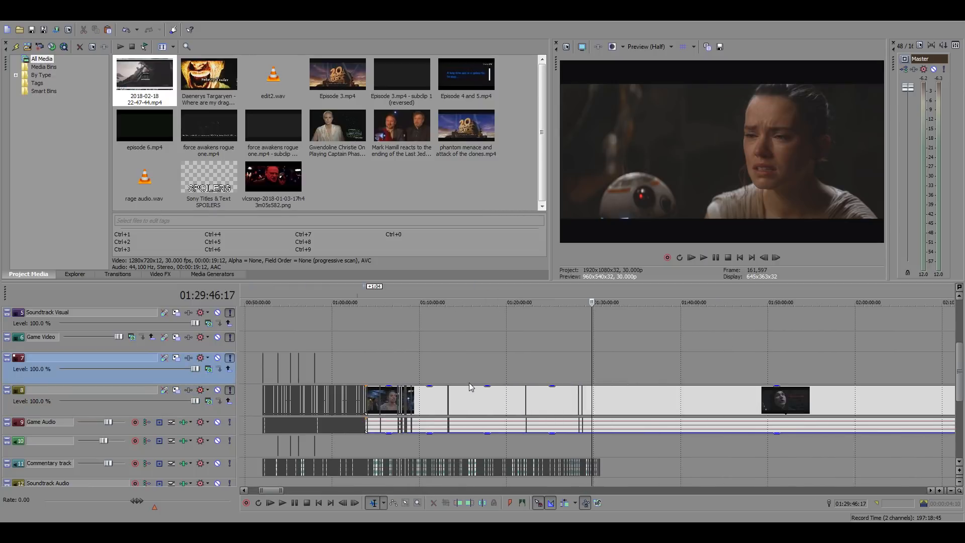
{"action": "left_click", "coordinate": [366, 357]}
{"action": "scroll", "coordinate": [485, 383], "scroll_direction": "up", "scroll_amount": 5}
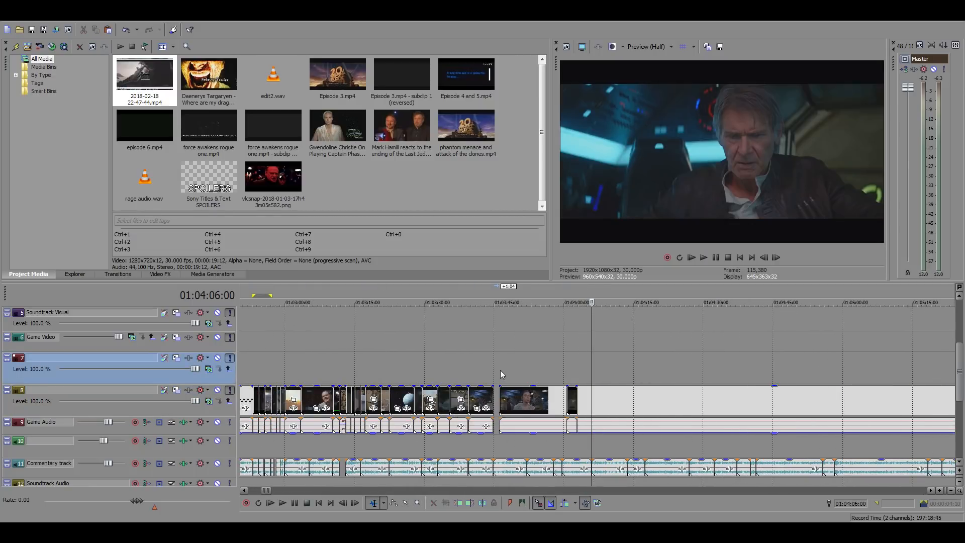
{"action": "left_click", "coordinate": [500, 371]}
{"action": "scroll", "coordinate": [573, 378], "scroll_direction": "up", "scroll_amount": 4}
{"action": "left_click", "coordinate": [568, 426]}
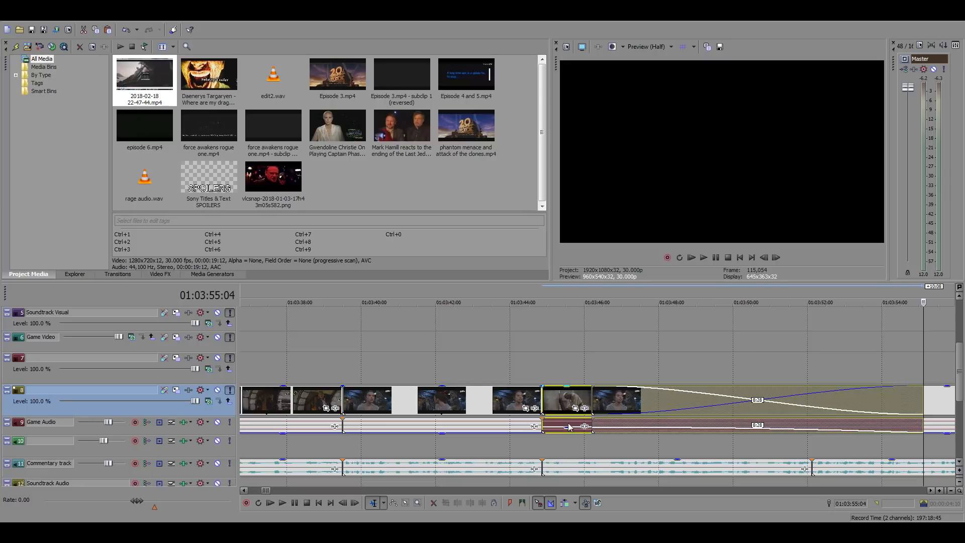
Shift the pasted clip earlier to start at about 01:03:41:15, play it, and trim off everything before 01:03:44:26
{"action": "left_click", "coordinate": [544, 371]}
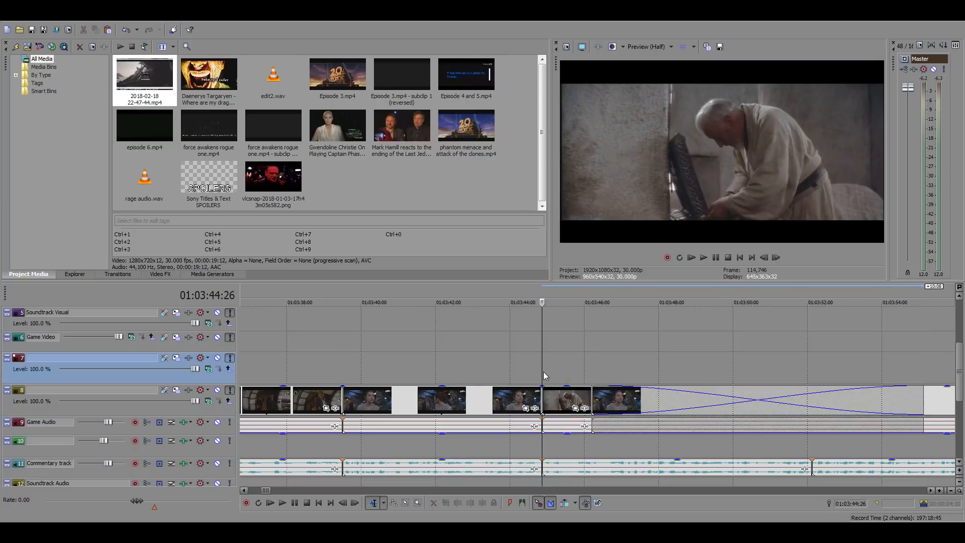
{"action": "scroll", "coordinate": [543, 372], "scroll_direction": "up", "scroll_amount": 4}
{"action": "key", "text": "space"}
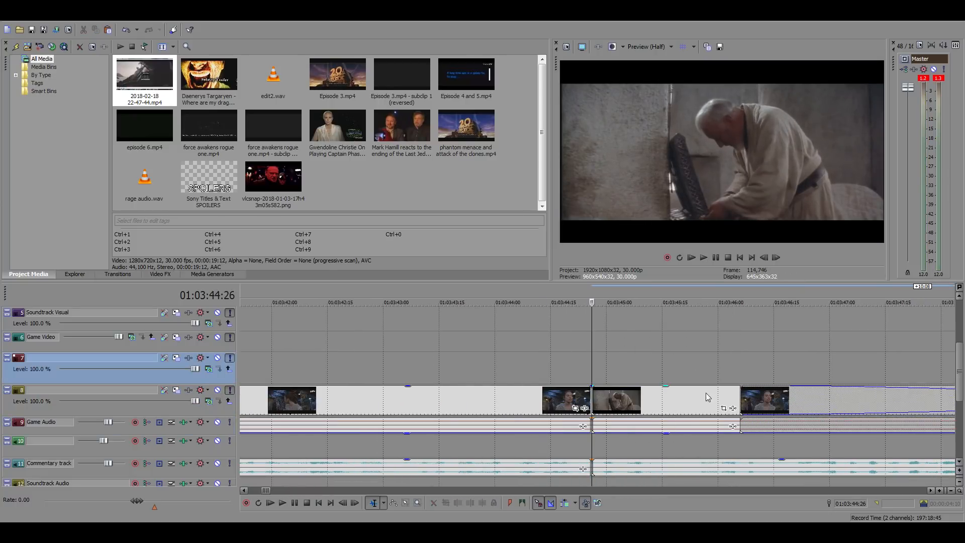
{"action": "left_click_drag", "start_coordinate": [709, 395], "coordinate": [466, 412]}
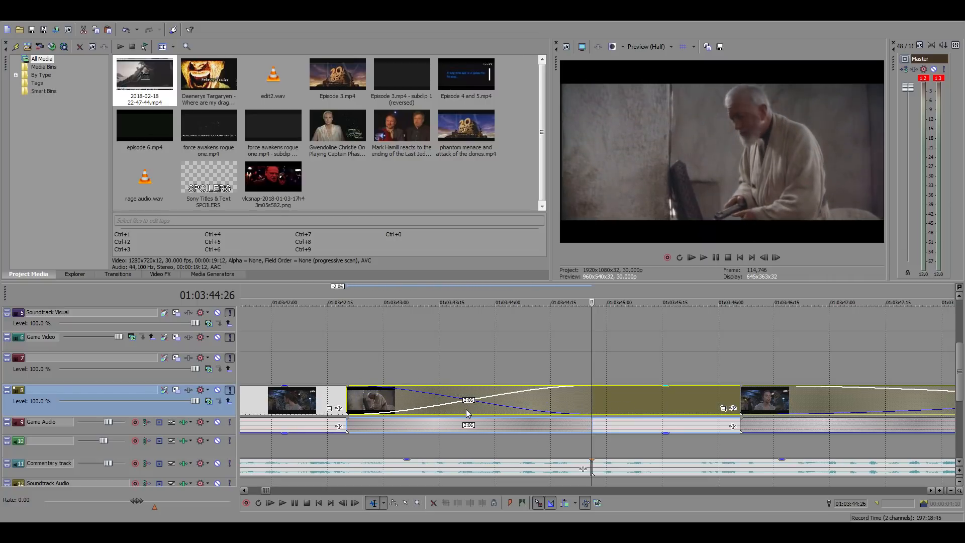
{"action": "left_click_drag", "start_coordinate": [636, 403], "coordinate": [549, 408]}
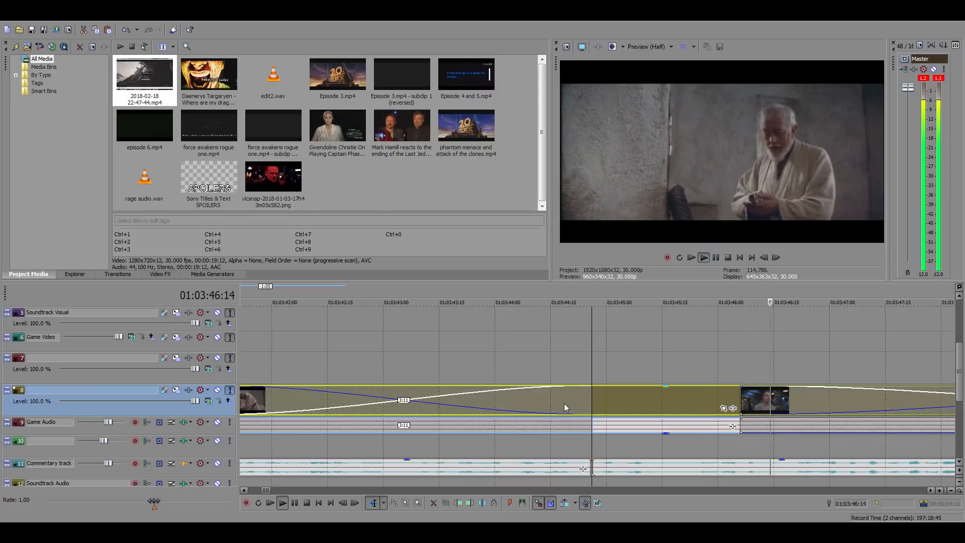
{"action": "key", "text": "space"}
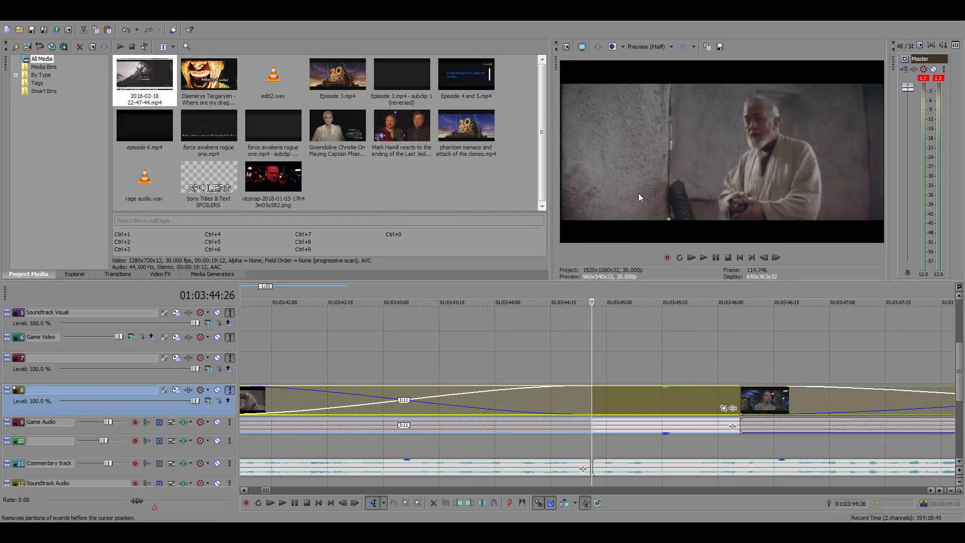
Shift the footage following the pasted clip so it starts at about 01:03:48:13
{"action": "scroll", "coordinate": [705, 362], "scroll_direction": "down", "scroll_amount": 3}
{"action": "left_click_drag", "start_coordinate": [679, 406], "coordinate": [700, 405]}
{"action": "key", "text": "space"}
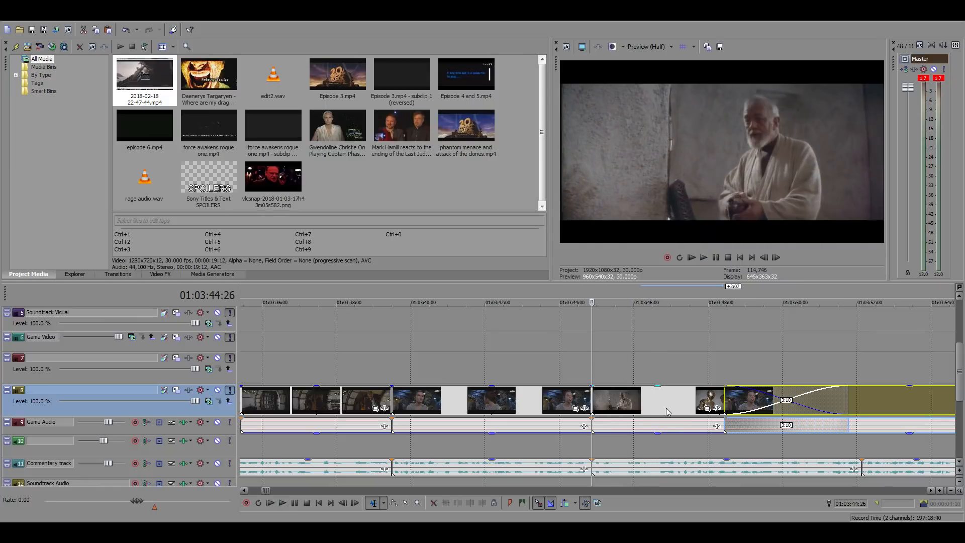
Trim the end of the pasted old-man clip at 01:03:46:20
{"action": "left_click", "coordinate": [658, 400]}
{"action": "key", "text": "space"}
{"action": "right_click", "coordinate": [665, 400]}
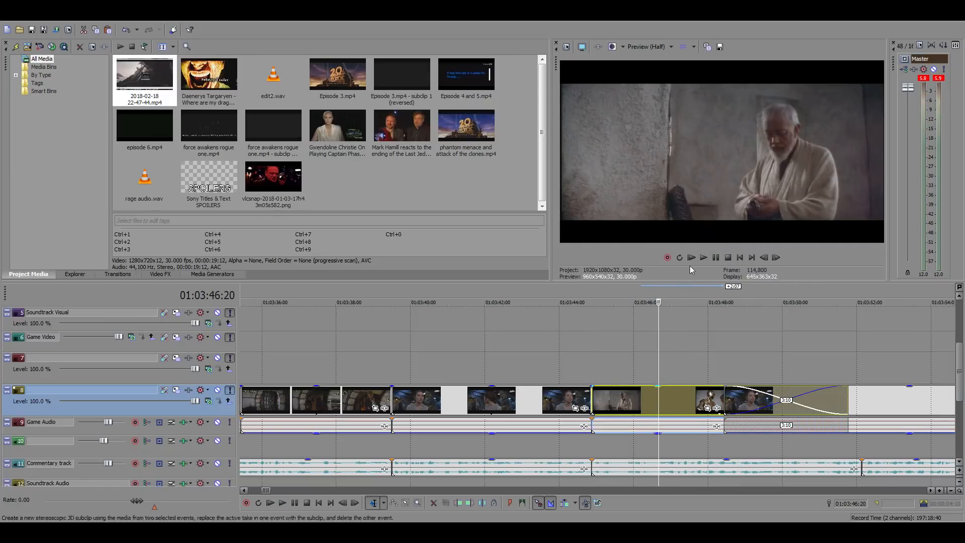
{"action": "left_click", "coordinate": [694, 217]}
Play the commentary from 01:03:46:20 and extend the end of the old-man clip by 4 frames
{"action": "scroll", "coordinate": [698, 411], "scroll_direction": "up", "scroll_amount": 3}
{"action": "key", "text": "space"}
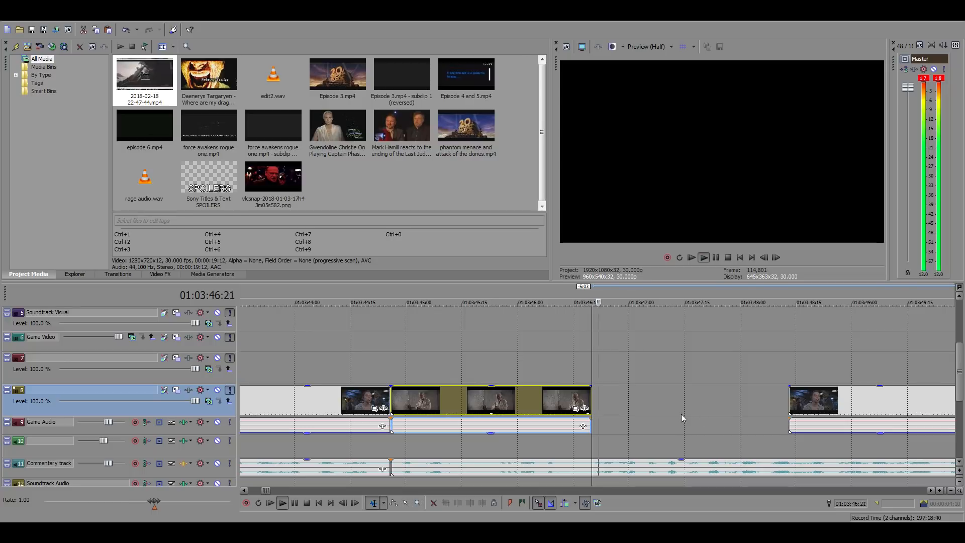
{"action": "key", "text": "space"}
{"action": "scroll", "coordinate": [670, 402], "scroll_direction": "down", "scroll_amount": 3}
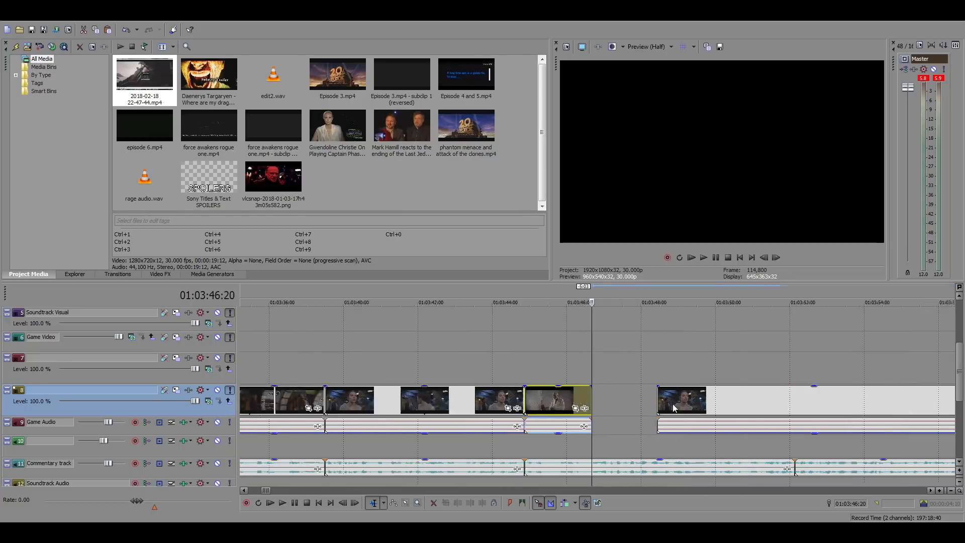
{"action": "scroll", "coordinate": [671, 404], "scroll_direction": "up", "scroll_amount": 3}
{"action": "left_click_drag", "start_coordinate": [592, 400], "coordinate": [622, 402]}
Find the Boss Nass clip starting at 05:47:29:27 in the Phantom Menace source footage, play it, and copy it
{"action": "scroll", "coordinate": [655, 437], "scroll_direction": "down", "scroll_amount": 8}
{"action": "scroll", "coordinate": [652, 438], "scroll_direction": "down", "scroll_amount": 5}
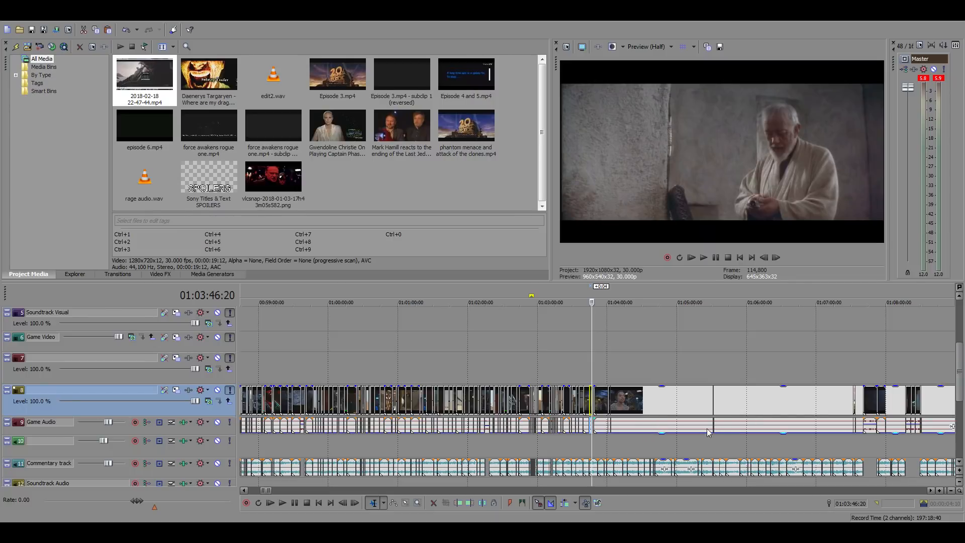
{"action": "scroll", "coordinate": [687, 393], "scroll_direction": "down", "scroll_amount": 10}
{"action": "scroll", "coordinate": [687, 395], "scroll_direction": "down", "scroll_amount": 5}
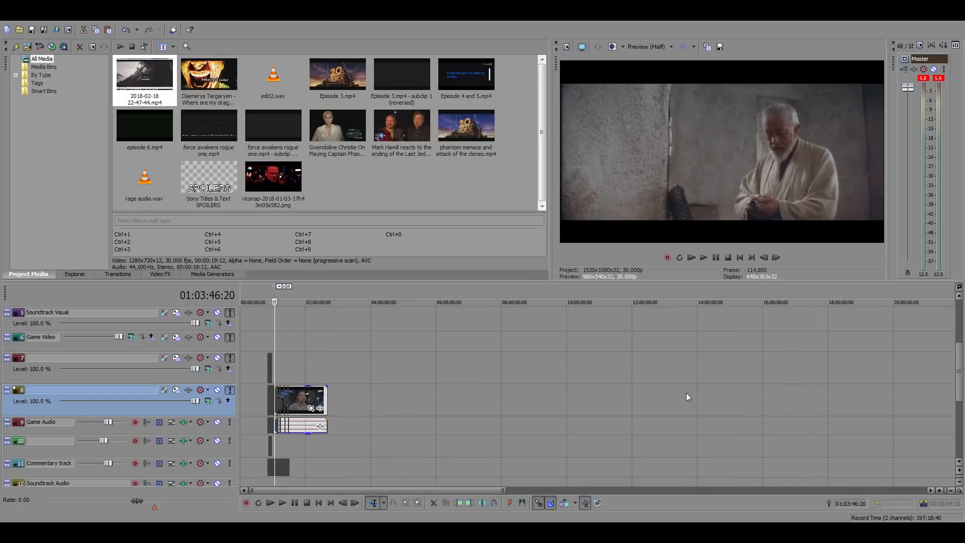
{"action": "scroll", "coordinate": [790, 367], "scroll_direction": "down", "scroll_amount": 4}
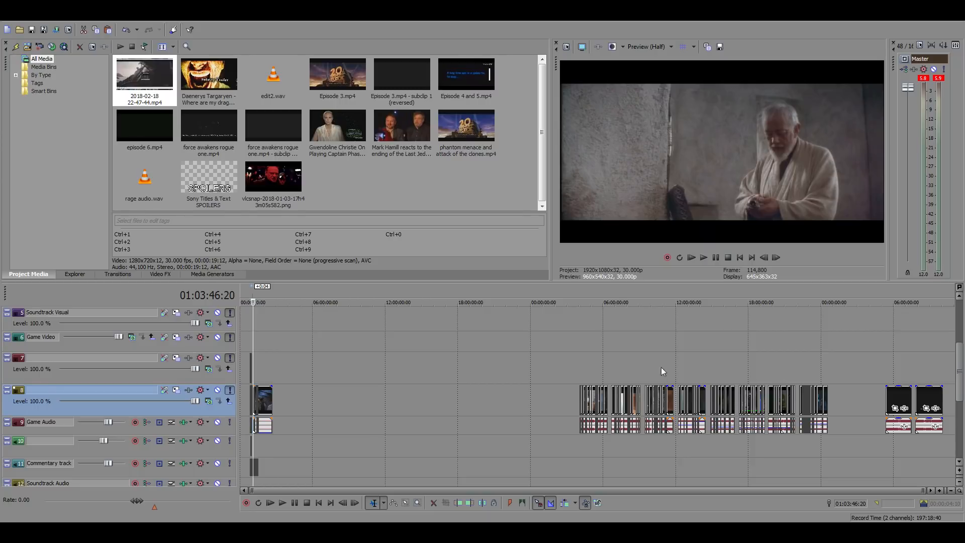
{"action": "left_click", "coordinate": [596, 364]}
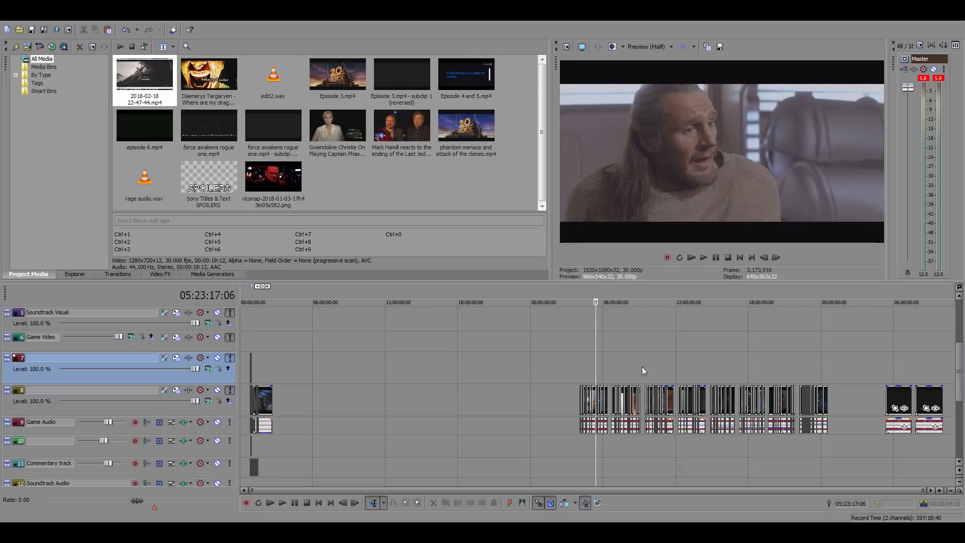
{"action": "scroll", "coordinate": [641, 367], "scroll_direction": "up", "scroll_amount": 4}
{"action": "left_click", "coordinate": [682, 358]}
{"action": "left_click", "coordinate": [696, 361]}
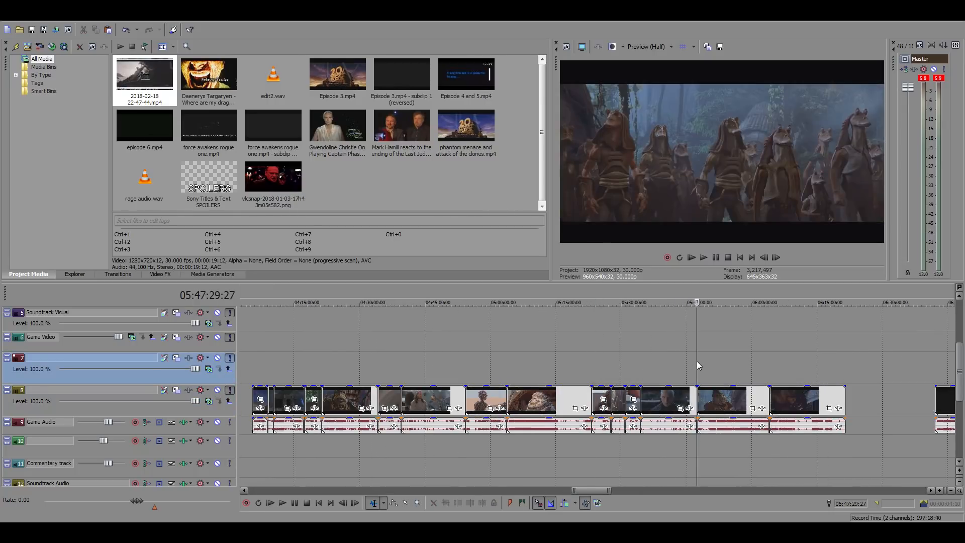
{"action": "scroll", "coordinate": [726, 382], "scroll_direction": "up", "scroll_amount": 6}
{"action": "scroll", "coordinate": [642, 380], "scroll_direction": "up", "scroll_amount": 5}
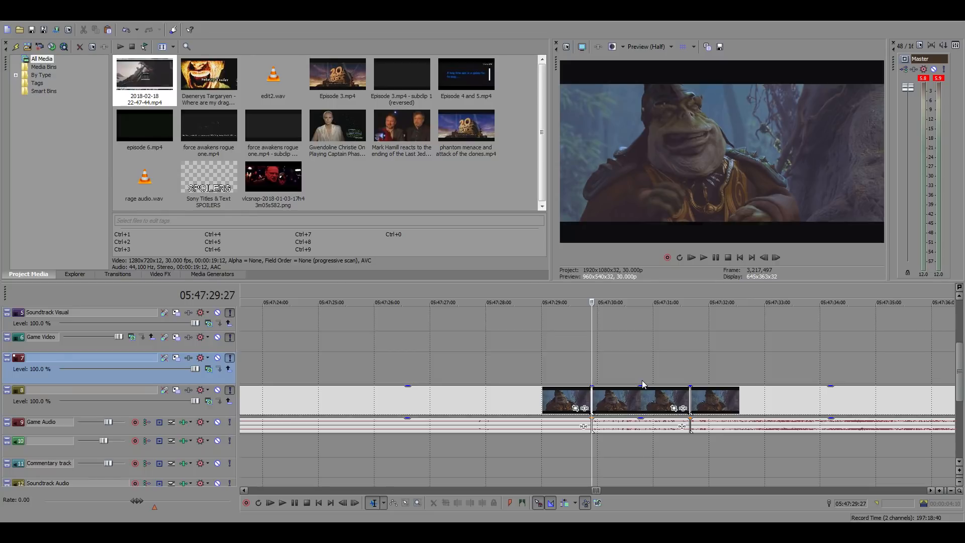
{"action": "key", "text": "space"}
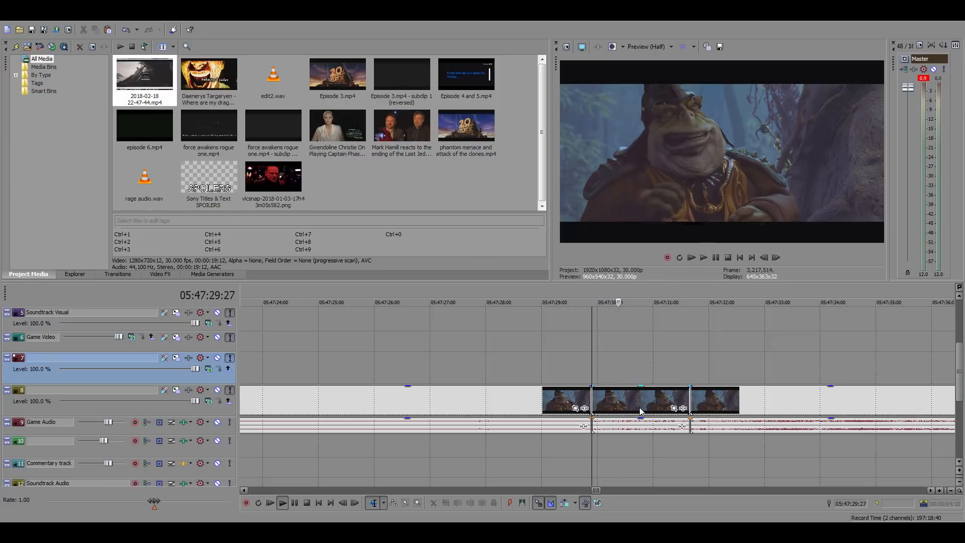
{"action": "key", "text": "space"}
{"action": "left_click", "coordinate": [628, 403]}
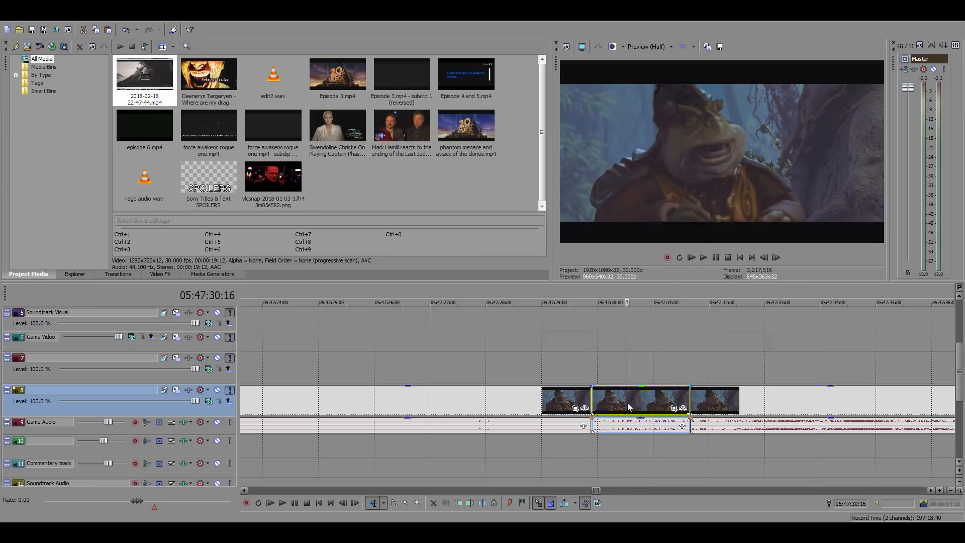
Return from the source footage to the main timeline near 01:02:18:29
{"action": "scroll", "coordinate": [622, 408], "scroll_direction": "down", "scroll_amount": 20}
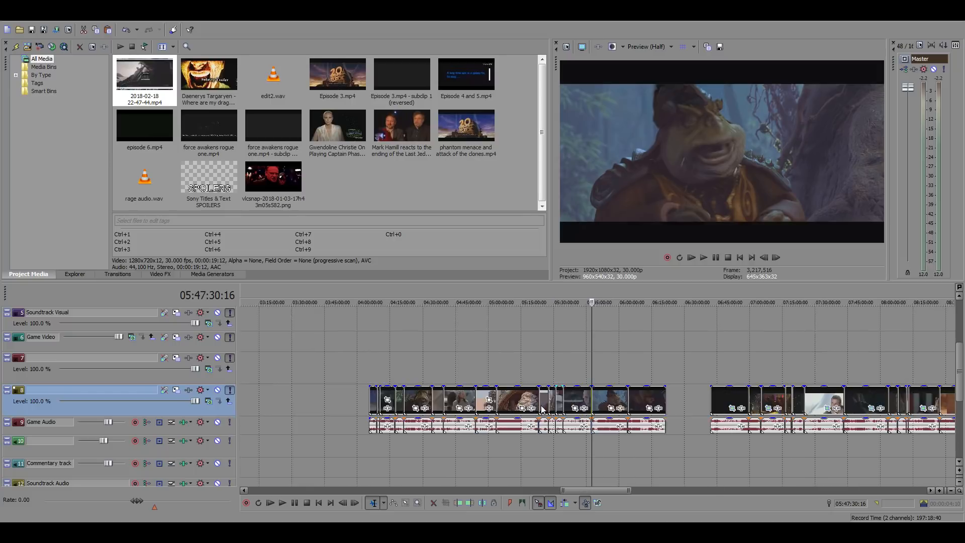
{"action": "left_click", "coordinate": [256, 332]}
{"action": "scroll", "coordinate": [496, 366], "scroll_direction": "up", "scroll_amount": 12}
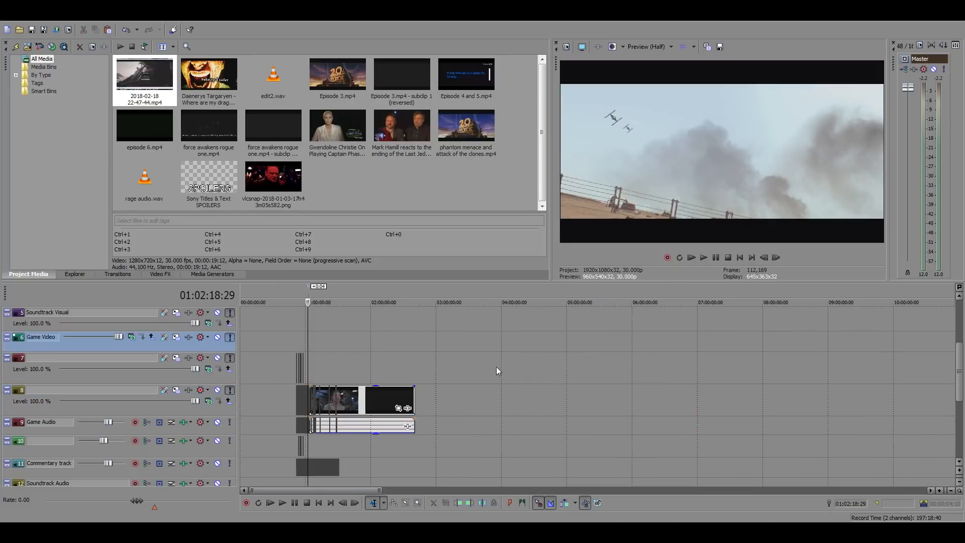
{"action": "scroll", "coordinate": [586, 392], "scroll_direction": "up", "scroll_amount": 2}
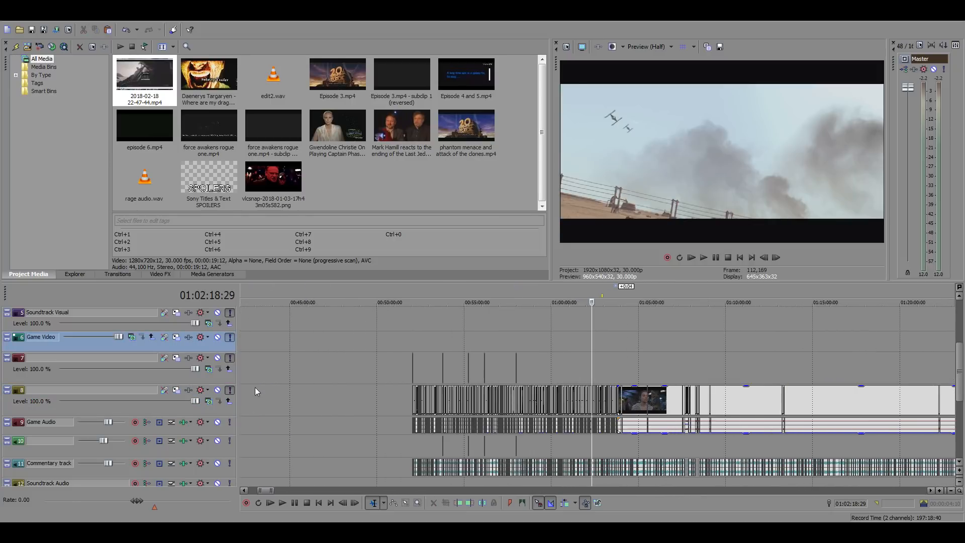
{"action": "left_click", "coordinate": [230, 390]}
{"action": "left_click", "coordinate": [230, 390]}
{"action": "left_click", "coordinate": [230, 441]}
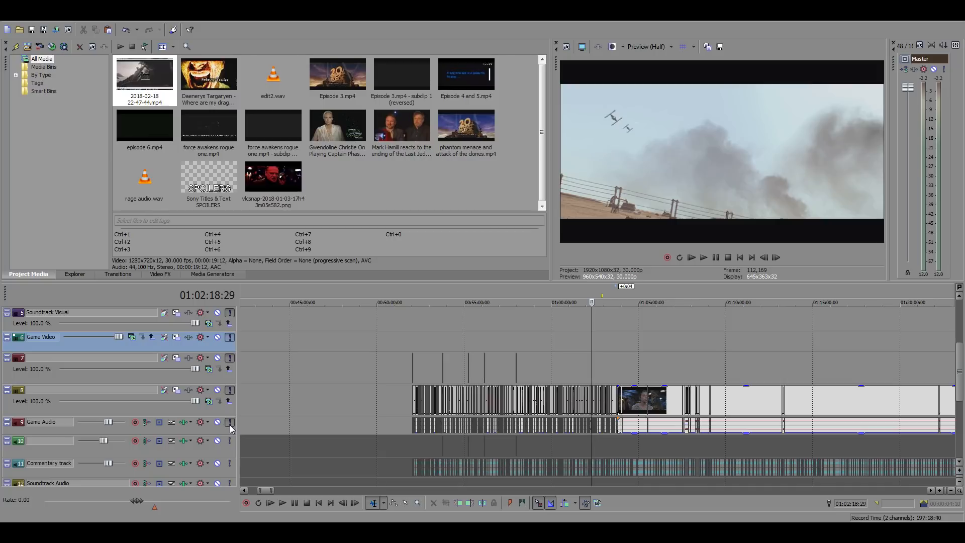
{"action": "left_click", "coordinate": [230, 423]}
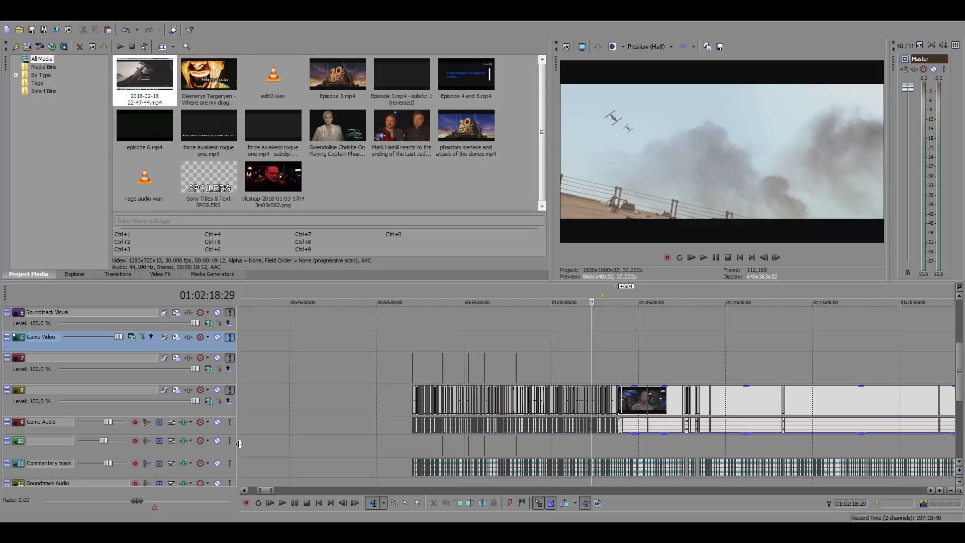
Paste the copied Boss Nass clip at 01:03:46:24, directly after the old-man clip in the main timeline
{"action": "left_click", "coordinate": [595, 361]}
{"action": "scroll", "coordinate": [638, 369], "scroll_direction": "up", "scroll_amount": 4}
{"action": "left_click", "coordinate": [710, 360]}
{"action": "scroll", "coordinate": [744, 375], "scroll_direction": "up", "scroll_amount": 9}
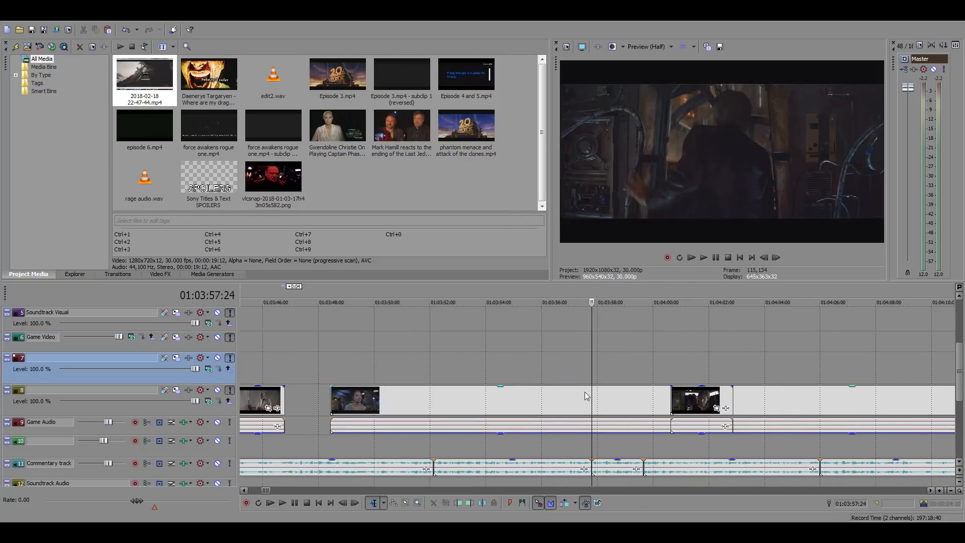
{"action": "scroll", "coordinate": [585, 396], "scroll_direction": "down", "scroll_amount": 4}
{"action": "left_click", "coordinate": [444, 401]}
{"action": "scroll", "coordinate": [545, 407], "scroll_direction": "up", "scroll_amount": 6}
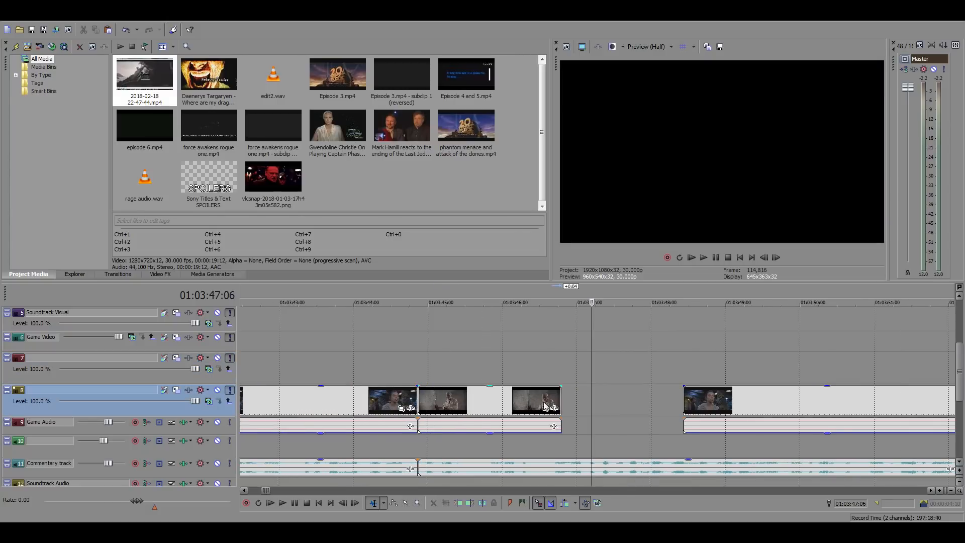
{"action": "left_click", "coordinate": [560, 397]}
{"action": "key", "text": "ctrl+v"}
{"action": "left_click_drag", "start_coordinate": [601, 419], "coordinate": [602, 460]}
{"action": "left_click", "coordinate": [556, 360]}
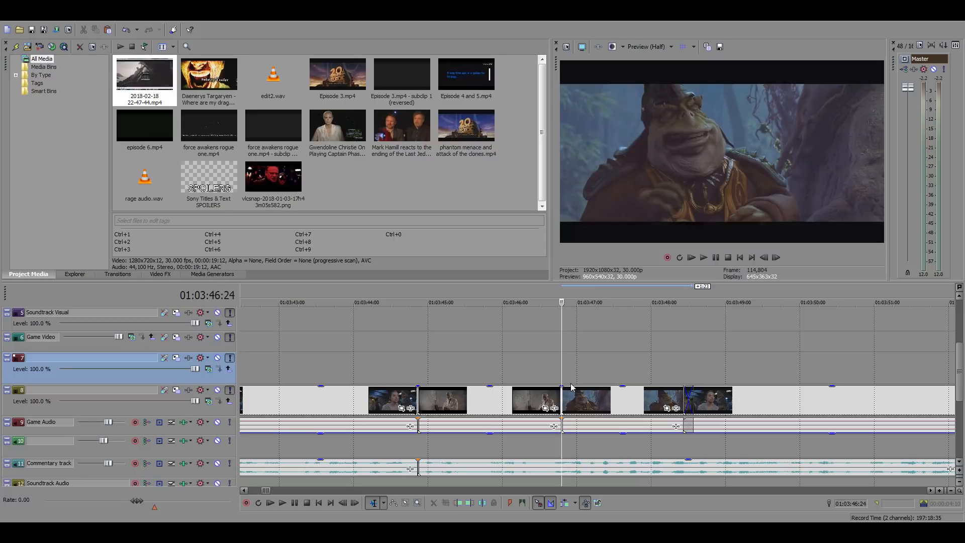
Play the pasted clip and shift it 3 frames earlier so it overlaps the end of the old-man clip
{"action": "key", "text": "space"}
{"action": "scroll", "coordinate": [626, 392], "scroll_direction": "up", "scroll_amount": 4}
{"action": "key", "text": "space"}
{"action": "left_click_drag", "start_coordinate": [534, 400], "coordinate": [505, 404]}
{"action": "scroll", "coordinate": [553, 408], "scroll_direction": "down", "scroll_amount": 3}
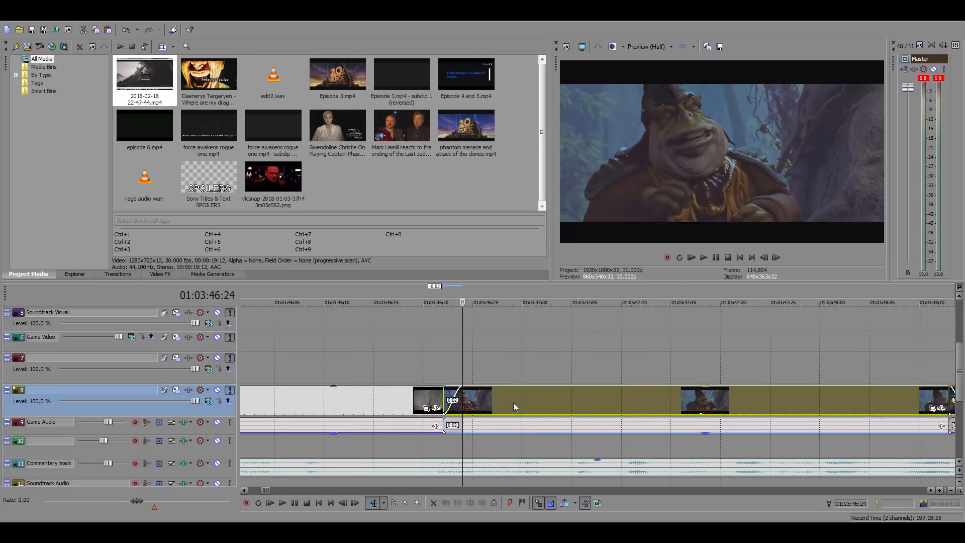
Play the sequence from 01:03:46:19 and again from 01:03:44:26 to check the Boss Nass clip against the commentary
{"action": "left_click", "coordinate": [574, 364]}
{"action": "key", "text": "space"}
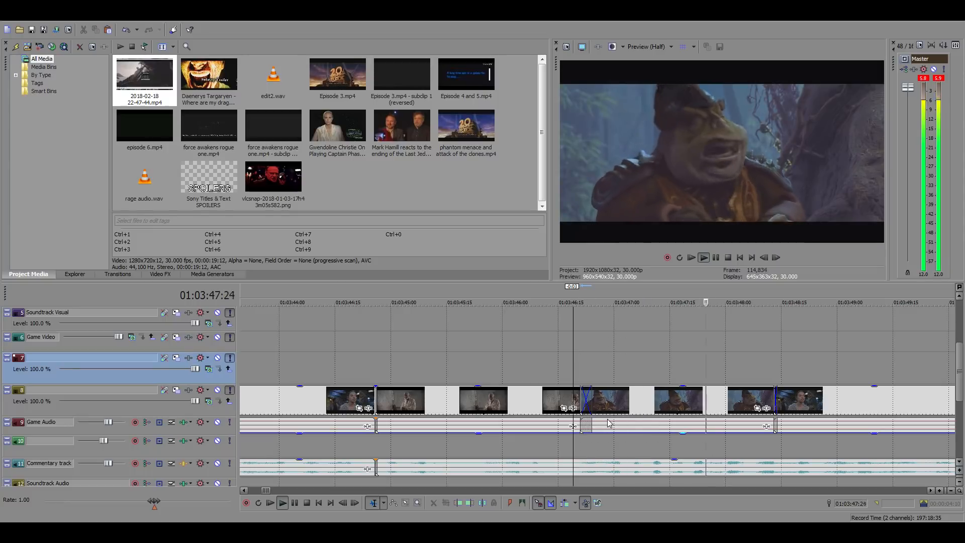
{"action": "key", "text": "space"}
{"action": "key", "text": "space"}
{"action": "key", "text": "space"}
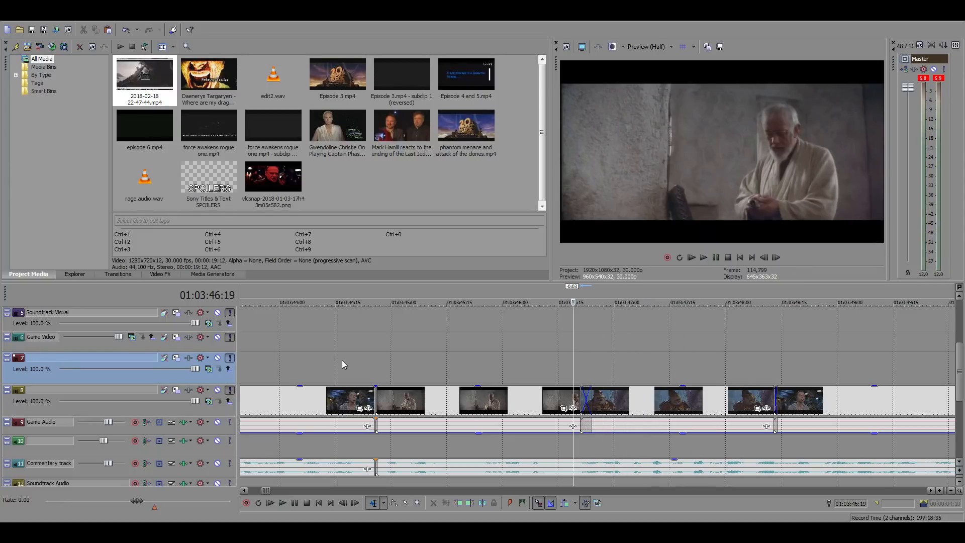
{"action": "left_click", "coordinate": [378, 358]}
{"action": "key", "text": "space"}
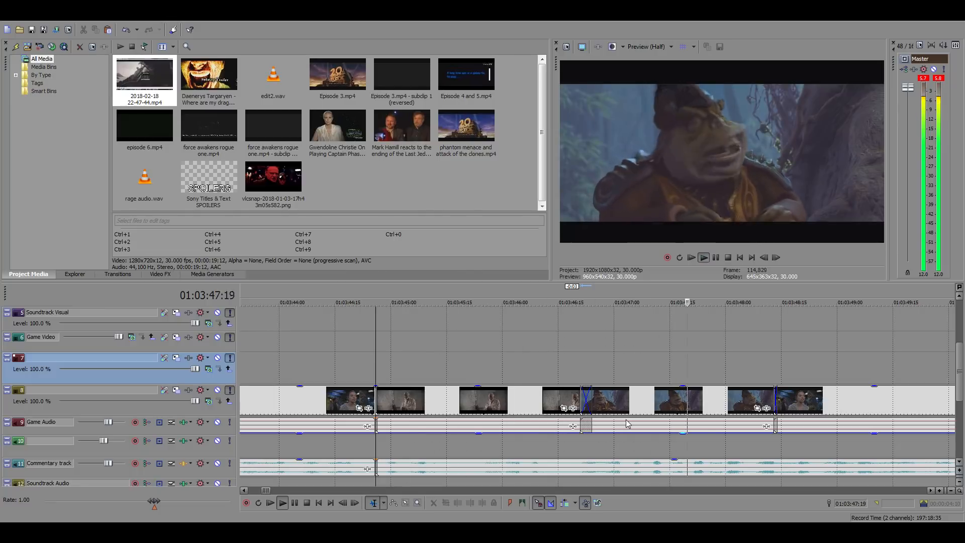
{"action": "key", "text": "space"}
Play short stretches near the end of the Boss Nass clip and trim its end at 01:03:48:08
{"action": "left_click", "coordinate": [727, 405]}
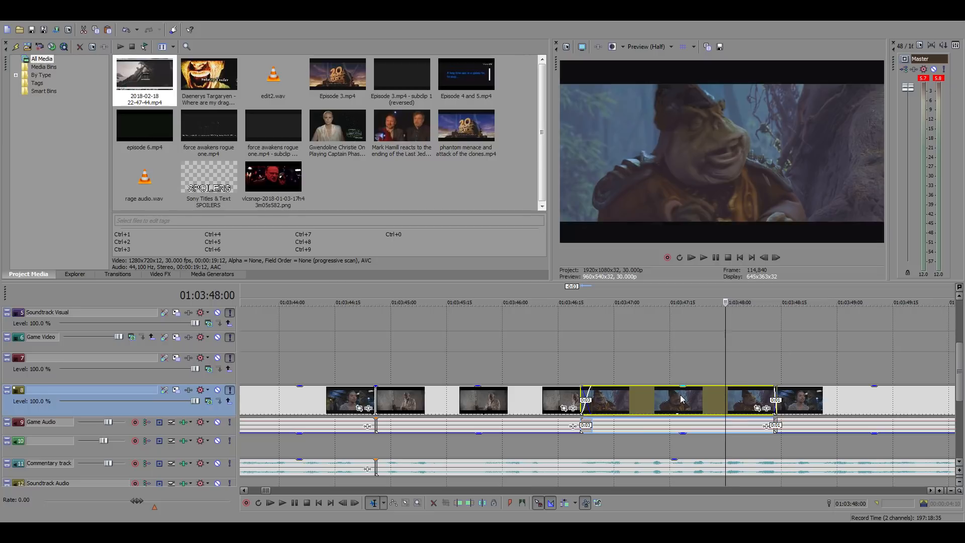
{"action": "key", "text": "space"}
{"action": "key", "text": "space"}
{"action": "left_click", "coordinate": [753, 398]}
{"action": "key", "text": "space"}
{"action": "key", "text": "space"}
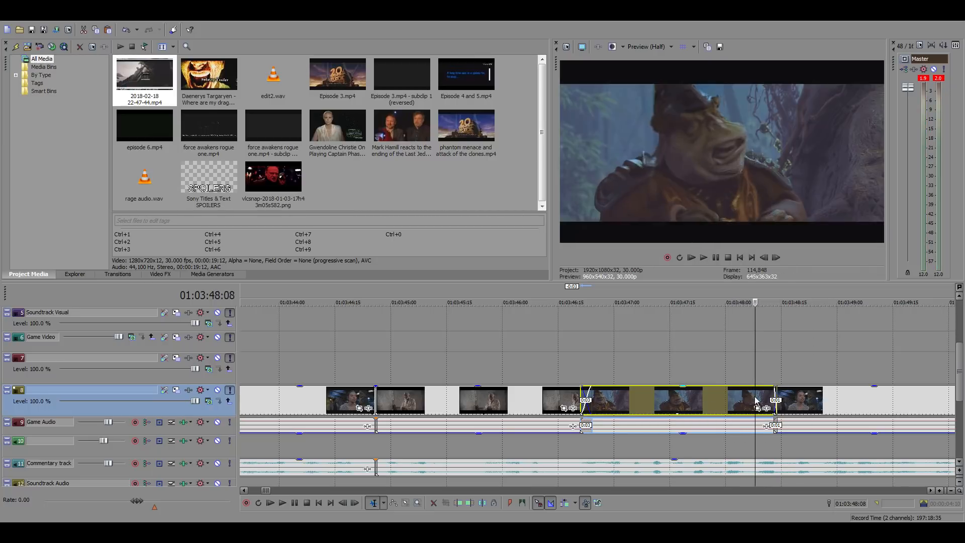
{"action": "key", "text": "space"}
{"action": "key", "text": "space"}
Shift the footage following the Boss Nass clip 6:13 later, to about 01:03:54:26, and play the commentary over the gap
{"action": "scroll", "coordinate": [762, 401], "scroll_direction": "down", "scroll_amount": 5}
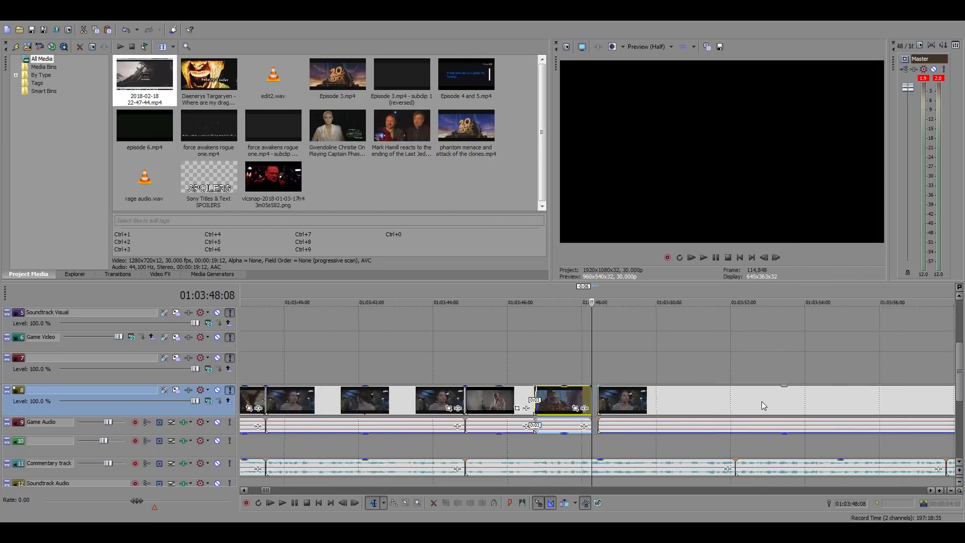
{"action": "left_click_drag", "start_coordinate": [619, 408], "coordinate": [739, 408]}
{"action": "key", "text": "space"}
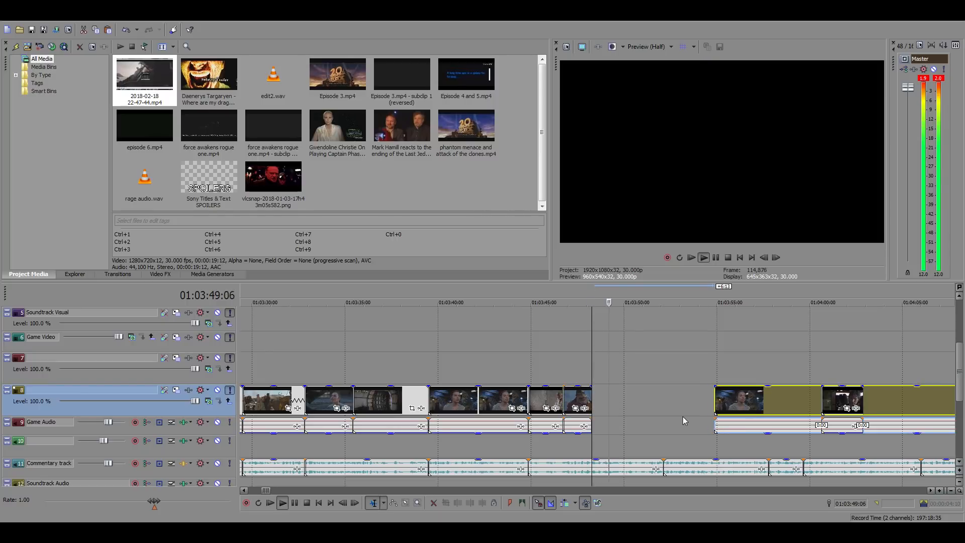
{"action": "key", "text": "space"}
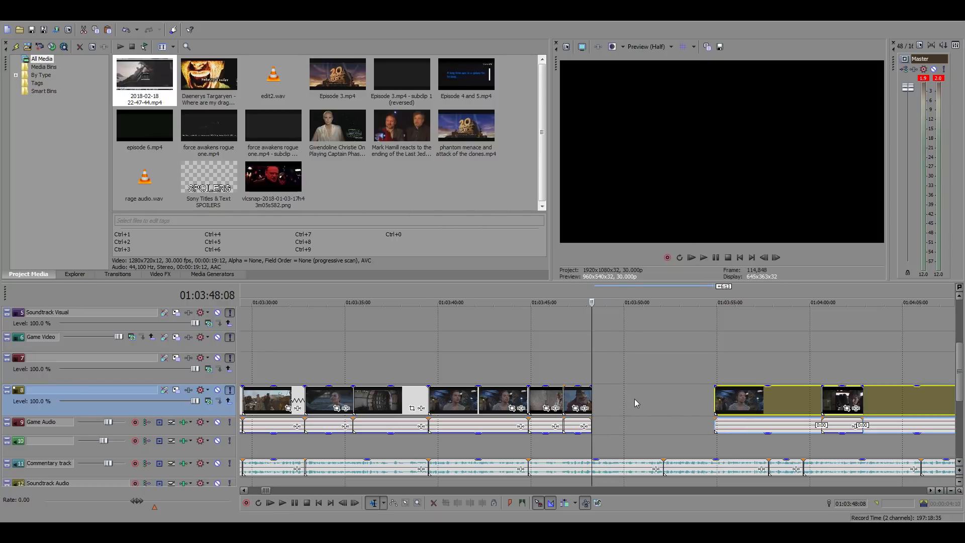
{"action": "left_click", "coordinate": [628, 395]}
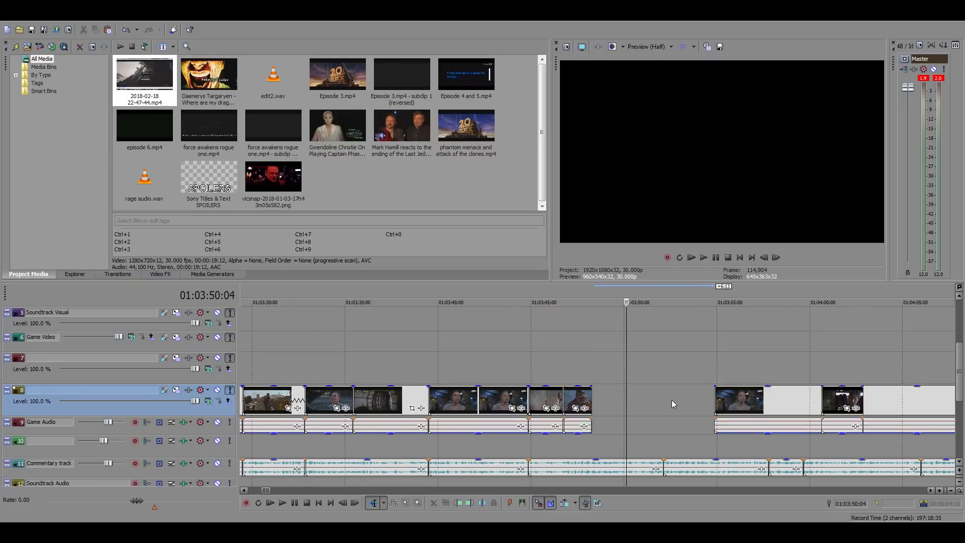
Look over the timeline around the end of the Boss Nass clip at 01:03:48:08 and replay the clip from 01:03:46:27
{"action": "scroll", "coordinate": [574, 405], "scroll_direction": "up", "scroll_amount": 3}
{"action": "left_click", "coordinate": [483, 372]}
{"action": "left_click", "coordinate": [488, 375]}
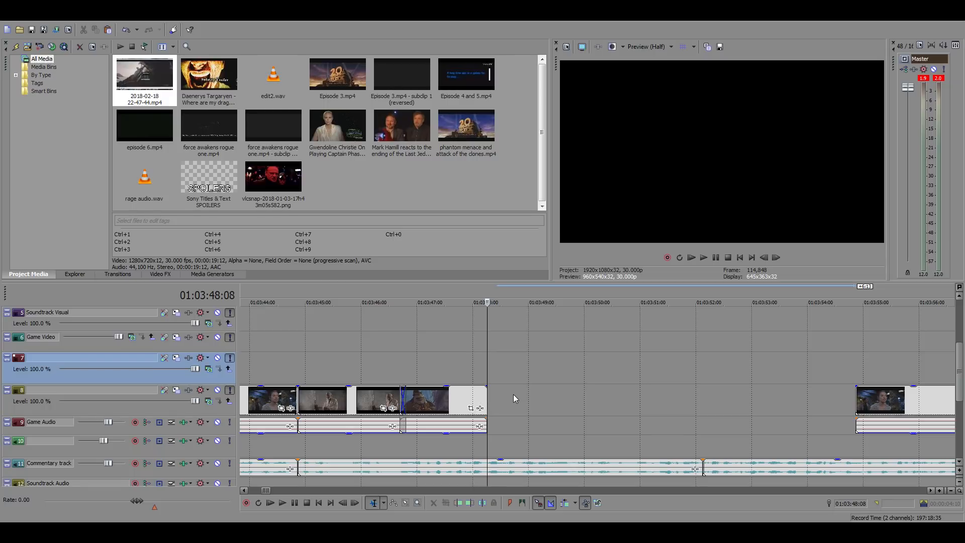
{"action": "scroll", "coordinate": [514, 394], "scroll_direction": "down", "scroll_amount": 10}
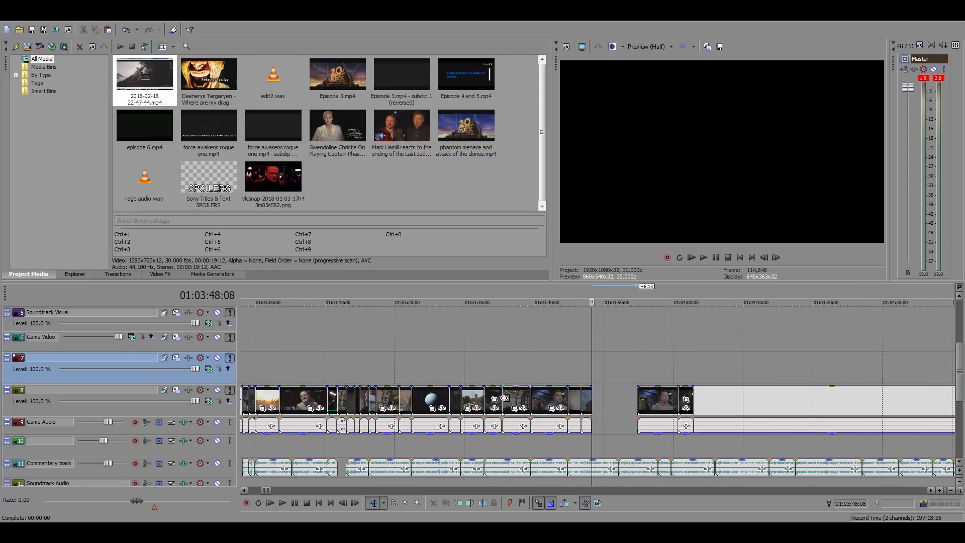
{"action": "scroll", "coordinate": [531, 406], "scroll_direction": "down", "scroll_amount": 4}
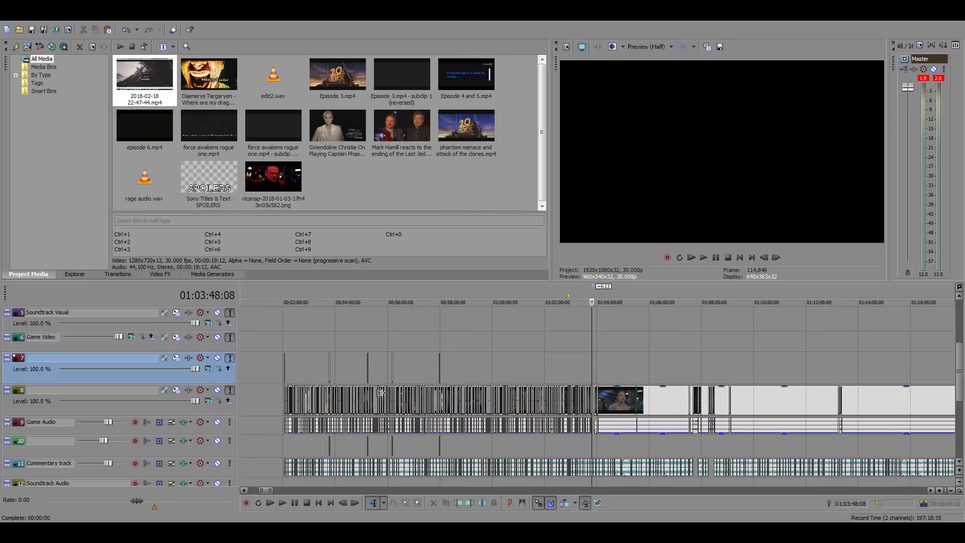
{"action": "scroll", "coordinate": [617, 414], "scroll_direction": "up", "scroll_amount": 14}
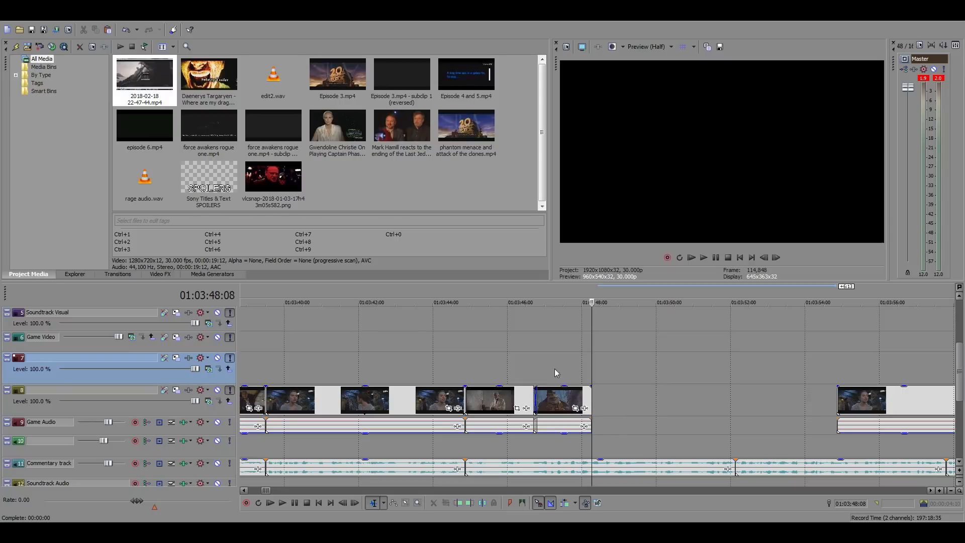
{"action": "left_click", "coordinate": [541, 371]}
{"action": "key", "text": "space"}
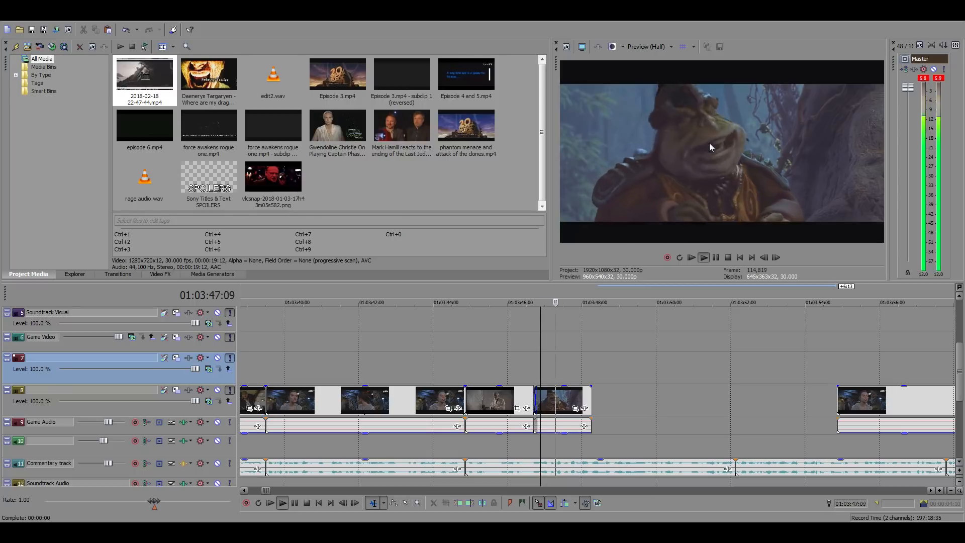
{"action": "key", "text": "space"}
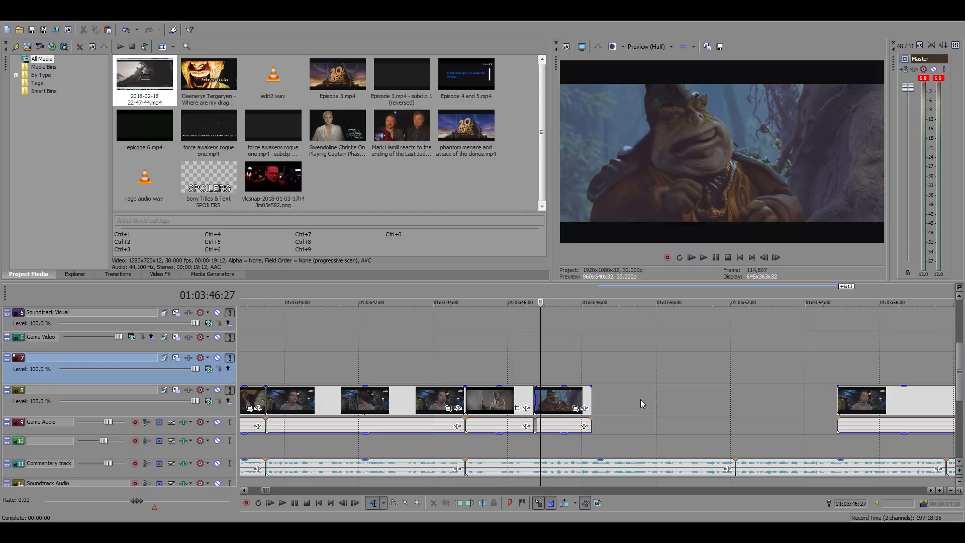
Examine individual frames of the Boss Nass clip and its crossfade with the old-man clip between 01:03:46:21 and 01:03:47:21
{"action": "left_click", "coordinate": [581, 370]}
{"action": "scroll", "coordinate": [689, 391], "scroll_direction": "up", "scroll_amount": 3}
{"action": "scroll", "coordinate": [653, 404], "scroll_direction": "down", "scroll_amount": 2}
{"action": "left_click", "coordinate": [523, 352]}
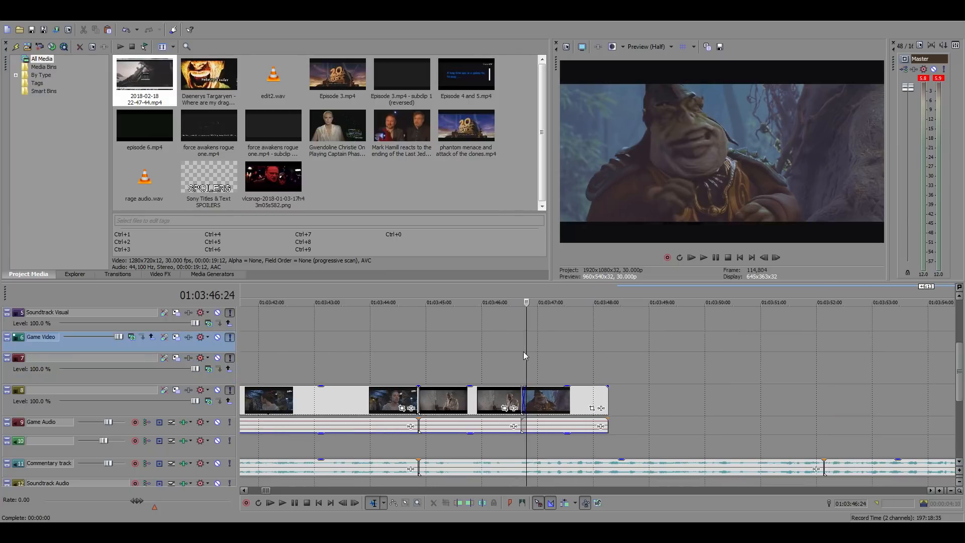
{"action": "left_click", "coordinate": [521, 355]}
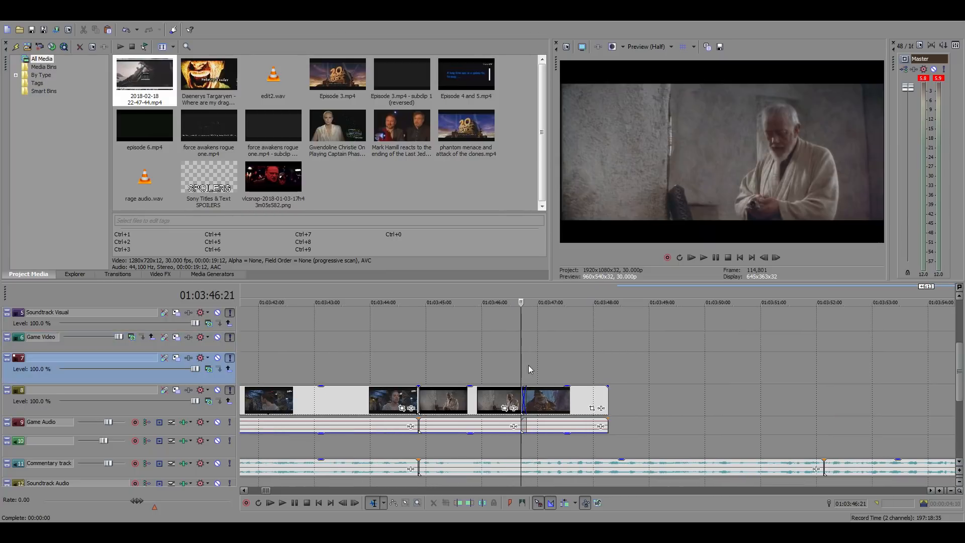
{"action": "left_click", "coordinate": [566, 358]}
{"action": "scroll", "coordinate": [653, 388], "scroll_direction": "up", "scroll_amount": 3}
{"action": "scroll", "coordinate": [635, 384], "scroll_direction": "down", "scroll_amount": 2}
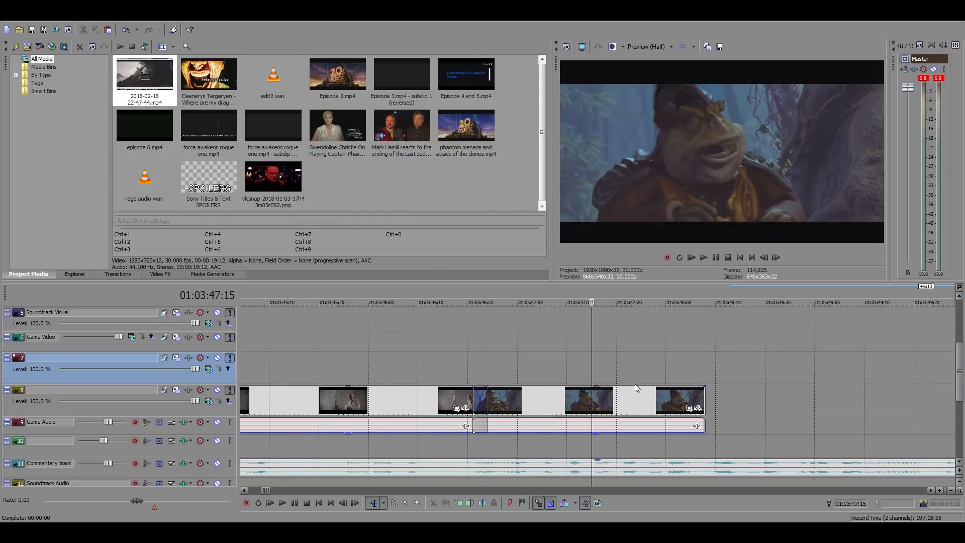
{"action": "scroll", "coordinate": [615, 368], "scroll_direction": "up", "scroll_amount": 2}
{"action": "left_click", "coordinate": [554, 370]}
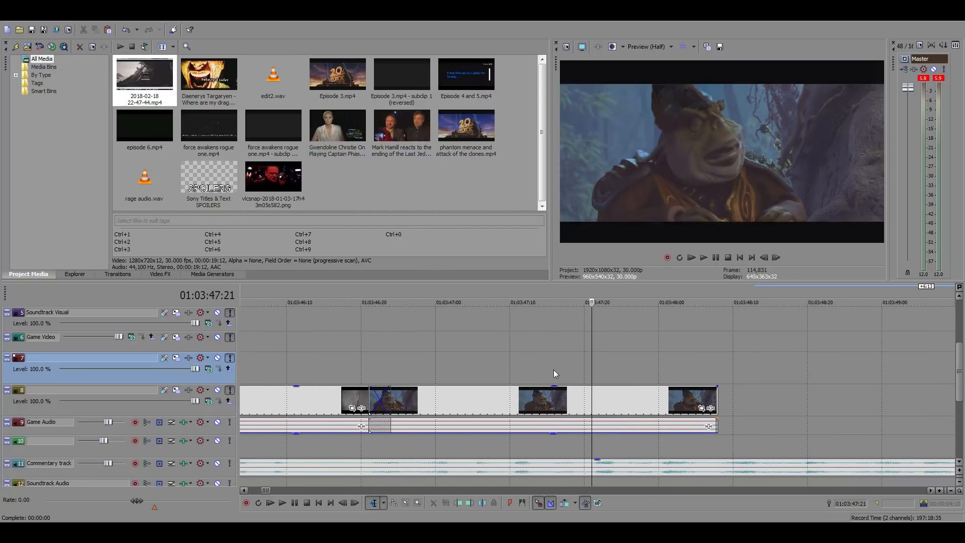
Examine the main timeline around the gap between the Boss Nass clip's end at 01:03:48:08 and the shifted footage
{"action": "scroll", "coordinate": [553, 370], "scroll_direction": "down", "scroll_amount": 10}
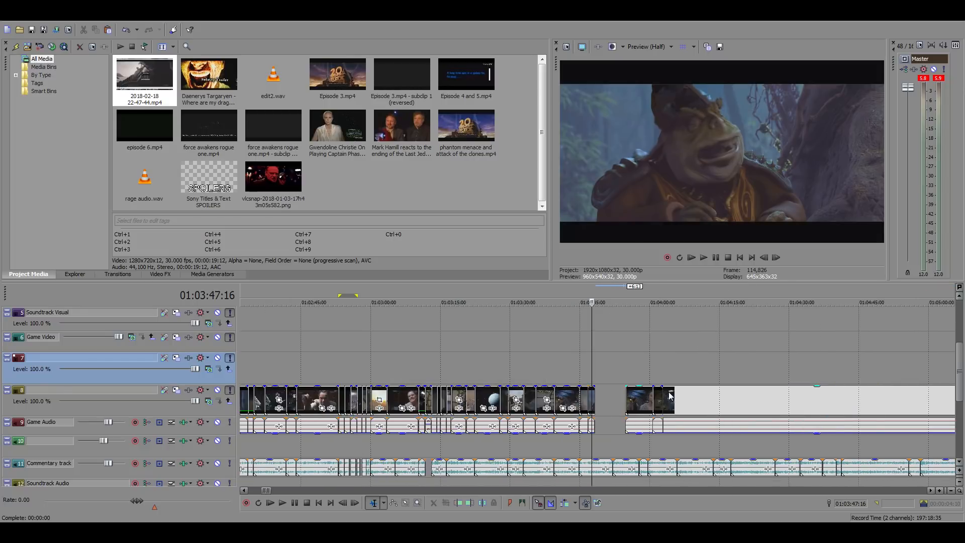
{"action": "scroll", "coordinate": [669, 392], "scroll_direction": "down", "scroll_amount": 8}
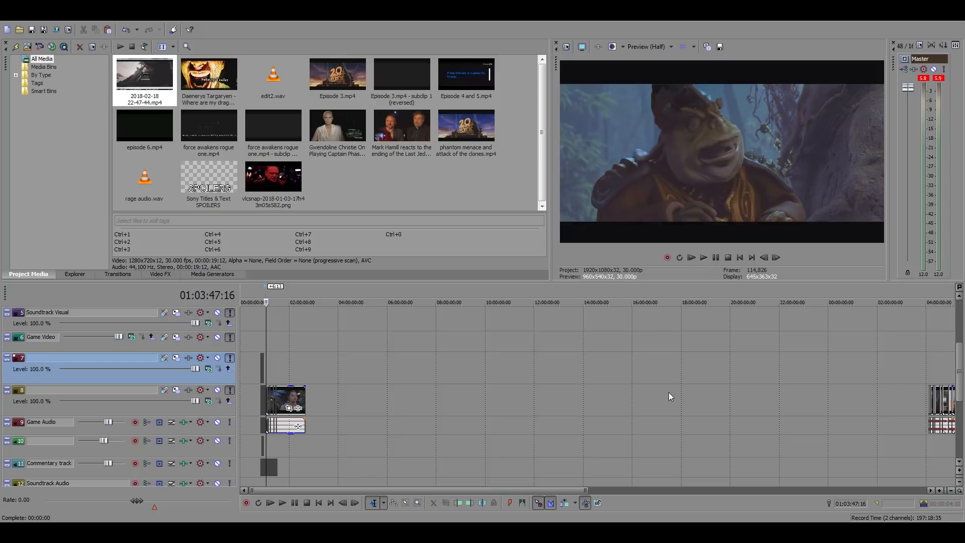
{"action": "scroll", "coordinate": [668, 392], "scroll_direction": "up", "scroll_amount": 8}
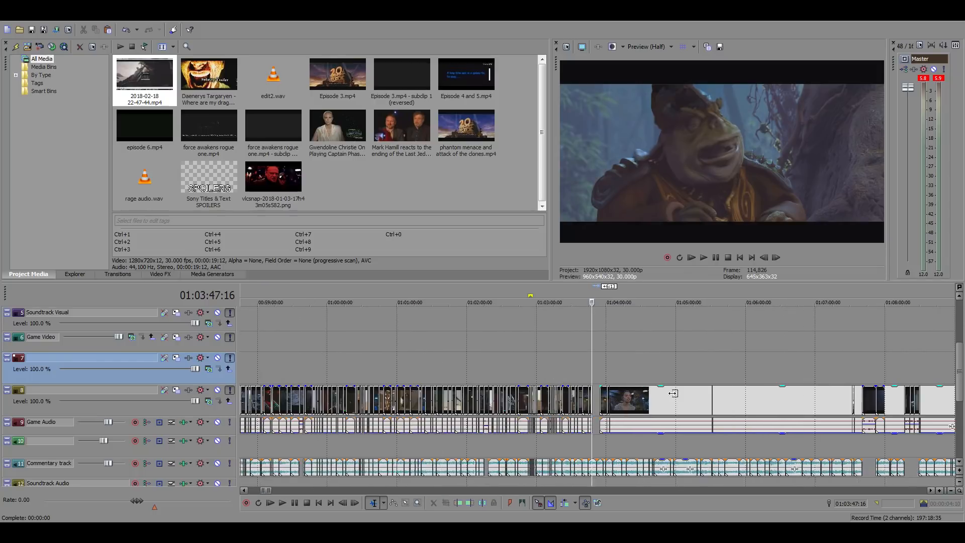
{"action": "scroll", "coordinate": [673, 393], "scroll_direction": "up", "scroll_amount": 5}
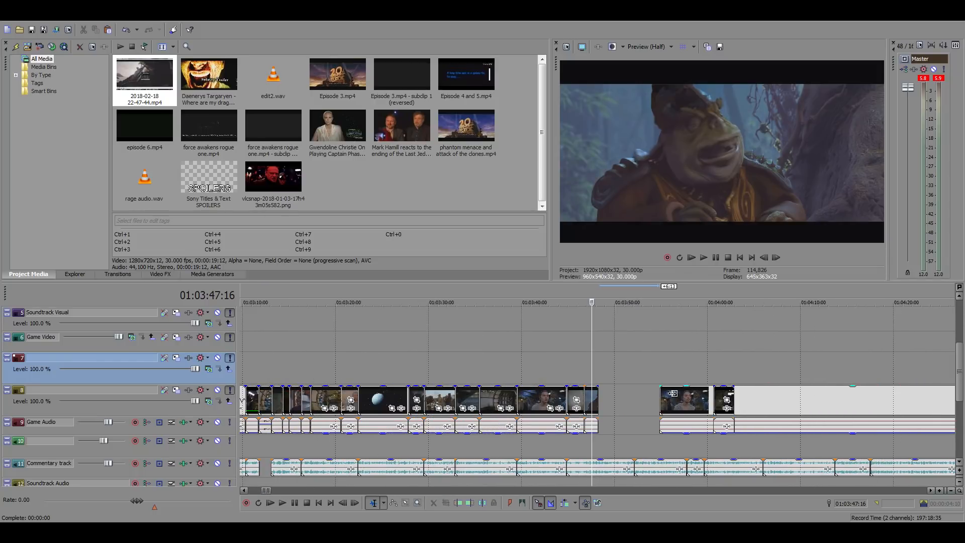
{"action": "scroll", "coordinate": [673, 393], "scroll_direction": "up", "scroll_amount": 2}
{"action": "scroll", "coordinate": [673, 394], "scroll_direction": "down", "scroll_amount": 3}
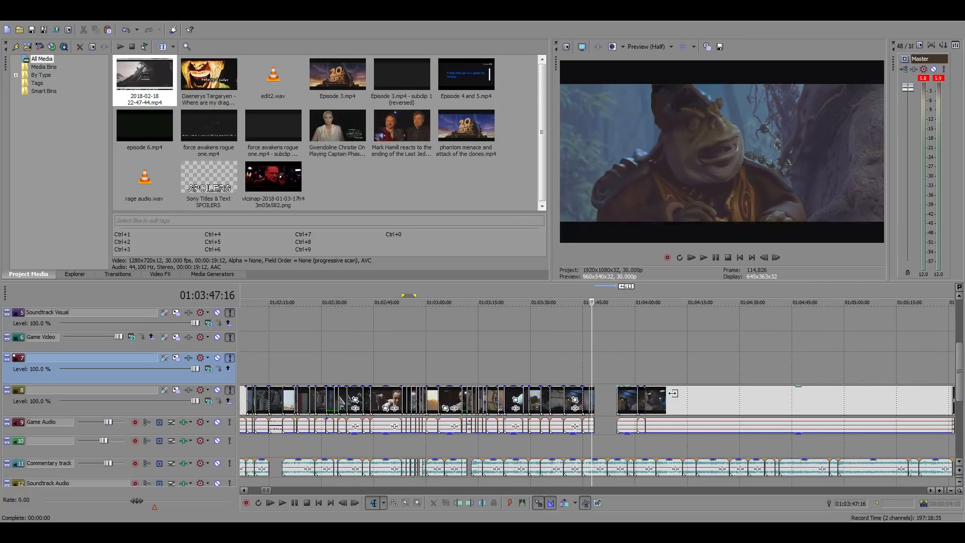
{"action": "scroll", "coordinate": [674, 393], "scroll_direction": "up", "scroll_amount": 7}
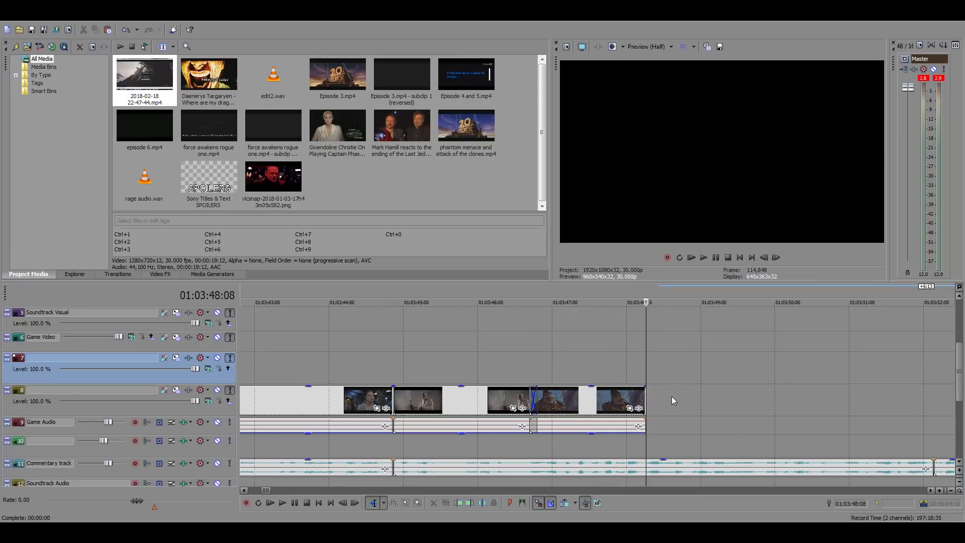
{"action": "scroll", "coordinate": [671, 396], "scroll_direction": "down", "scroll_amount": 15}
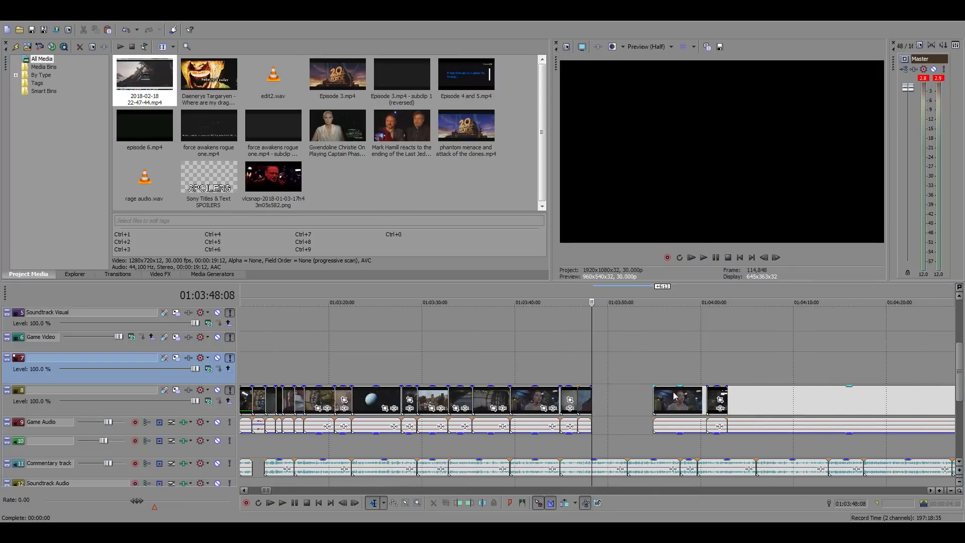
Search the Return of the Jedi source footage around 20:07:49 to 20:08:54, in the Jabba scenes, for a fitting shot
{"action": "left_click", "coordinate": [787, 369]}
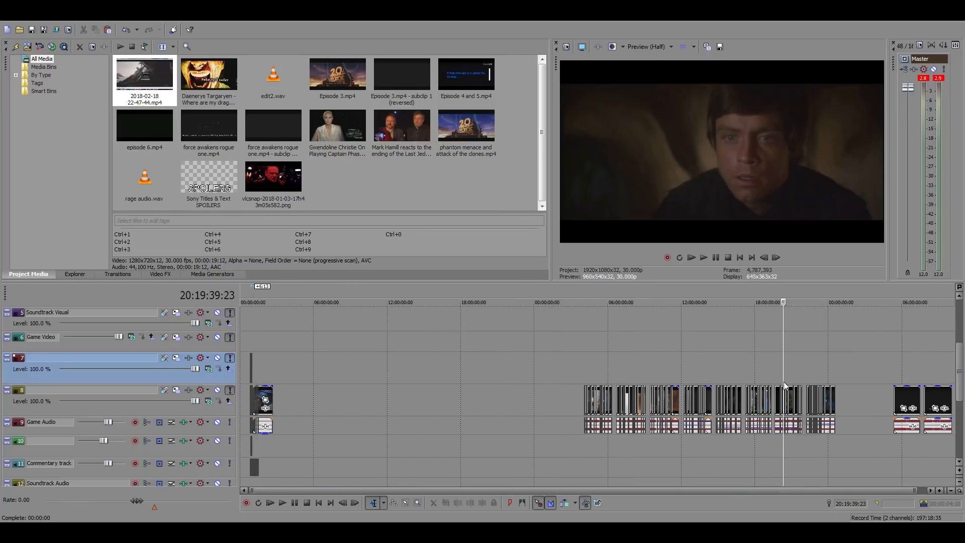
{"action": "scroll", "coordinate": [787, 370], "scroll_direction": "up", "scroll_amount": 15}
{"action": "left_click", "coordinate": [489, 369]}
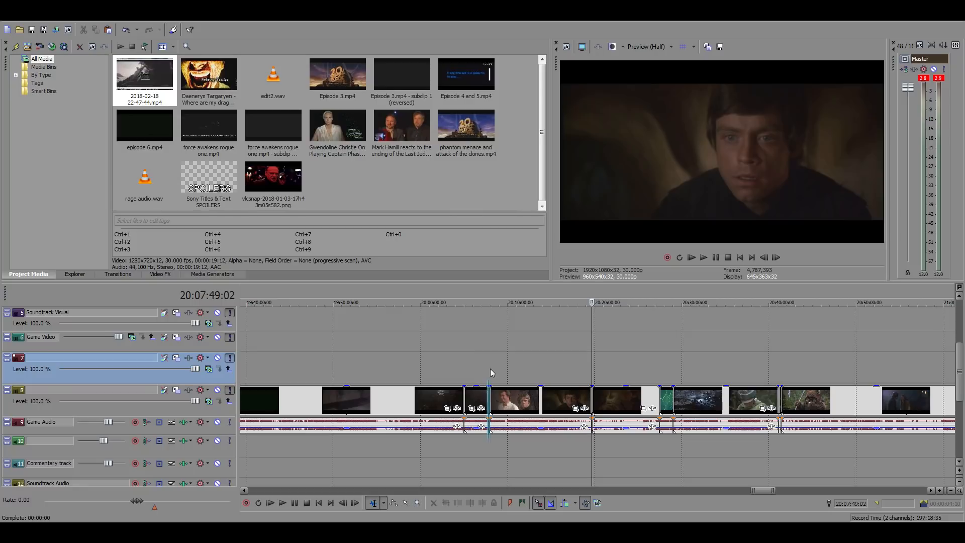
{"action": "scroll", "coordinate": [490, 369], "scroll_direction": "up", "scroll_amount": 5}
{"action": "left_click", "coordinate": [648, 356]}
{"action": "scroll", "coordinate": [654, 368], "scroll_direction": "up", "scroll_amount": 2}
{"action": "scroll", "coordinate": [655, 370], "scroll_direction": "up", "scroll_amount": 1}
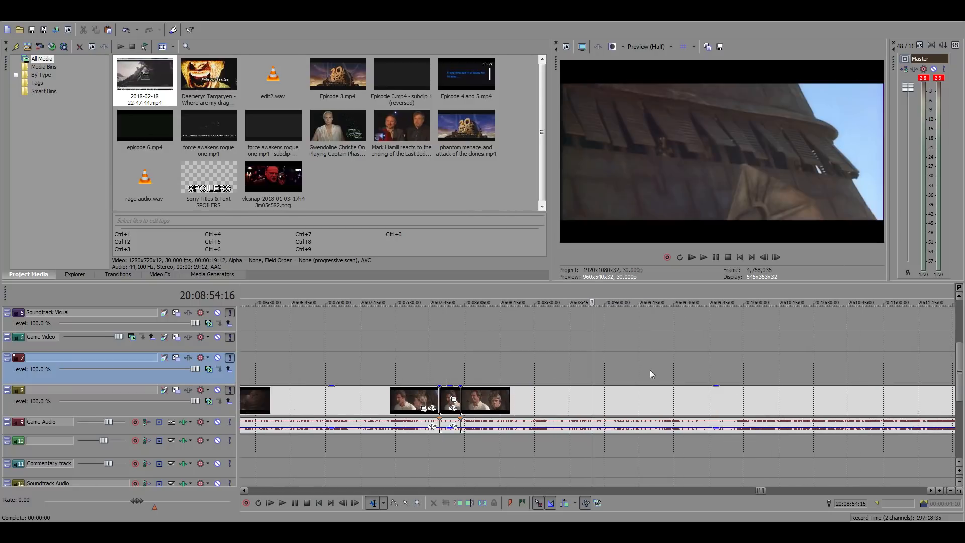
{"action": "left_click", "coordinate": [532, 370]}
{"action": "left_click", "coordinate": [499, 373]}
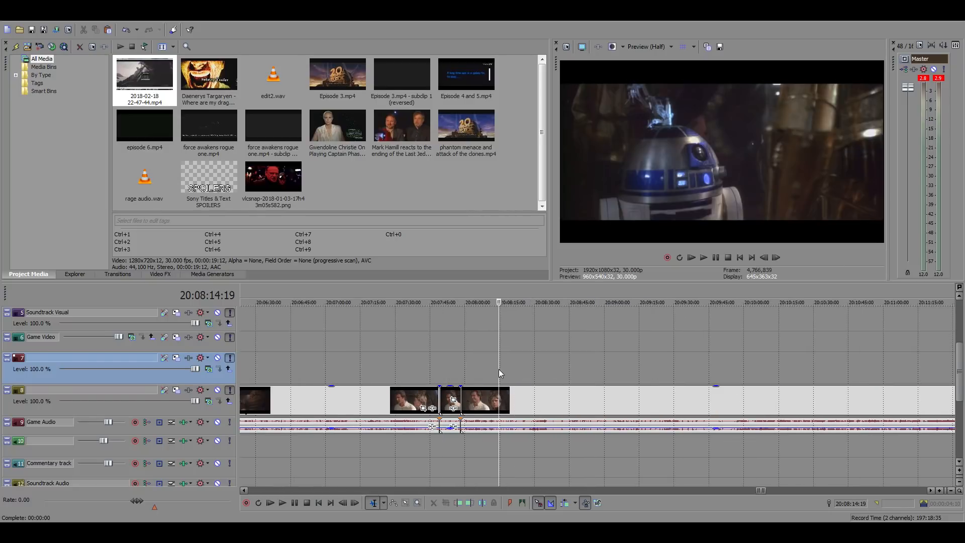
{"action": "left_click", "coordinate": [482, 374]}
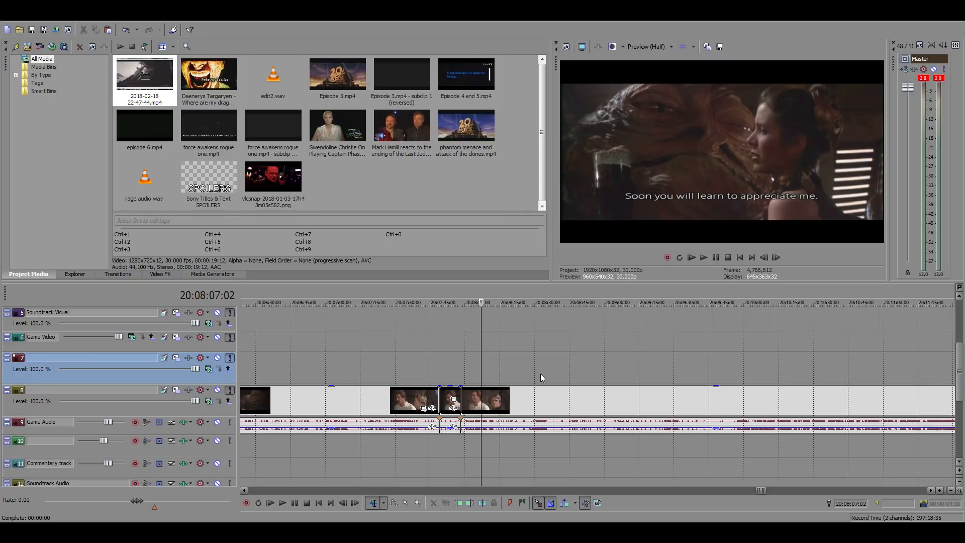
Sample frames of the sail barge sequence between 20:09:57 and 20:12:43 to look for a usable shot
{"action": "left_click", "coordinate": [738, 347]}
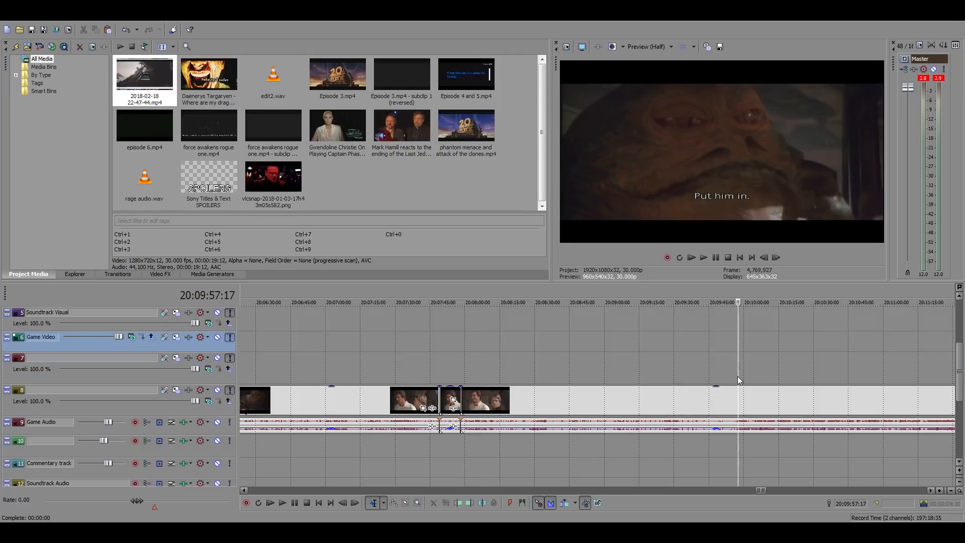
{"action": "scroll", "coordinate": [737, 376], "scroll_direction": "down", "scroll_amount": 4}
{"action": "left_click", "coordinate": [687, 365]}
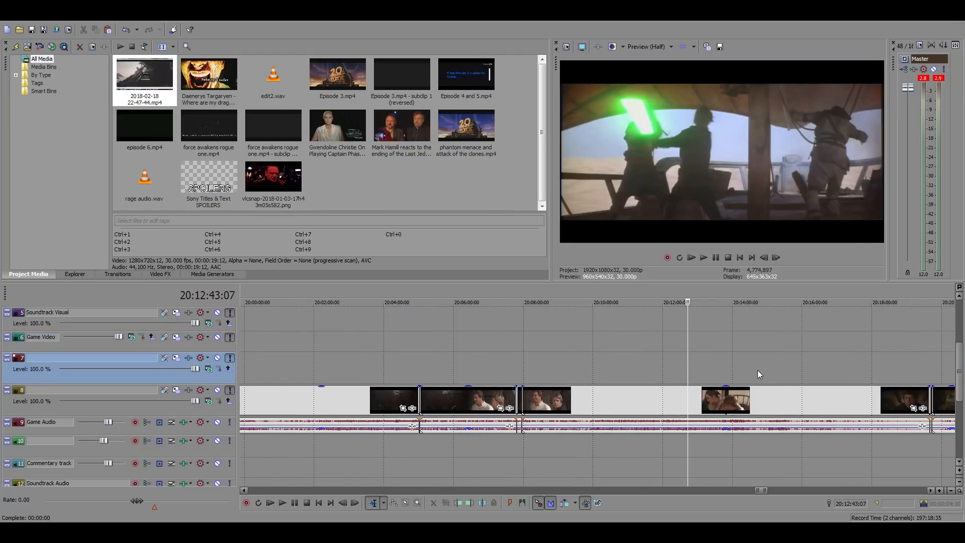
{"action": "left_click", "coordinate": [657, 371]}
{"action": "left_click", "coordinate": [616, 374]}
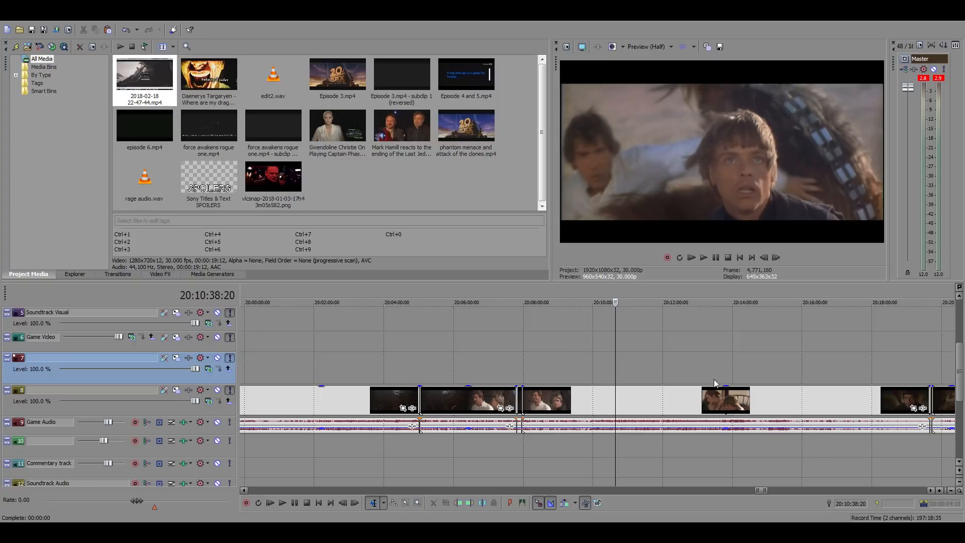
{"action": "scroll", "coordinate": [539, 380], "scroll_direction": "up", "scroll_amount": 4}
{"action": "left_click", "coordinate": [557, 395]}
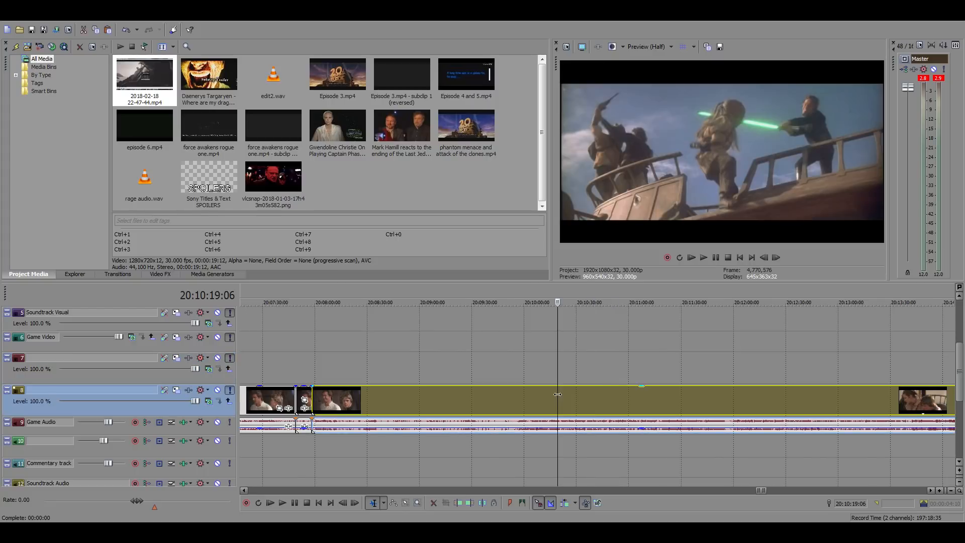
{"action": "left_click", "coordinate": [577, 428]}
Play short stretches of the sail barge footage between 20:09:29 and 20:10:03 to locate the close-up of Luke
{"action": "left_click", "coordinate": [528, 400]}
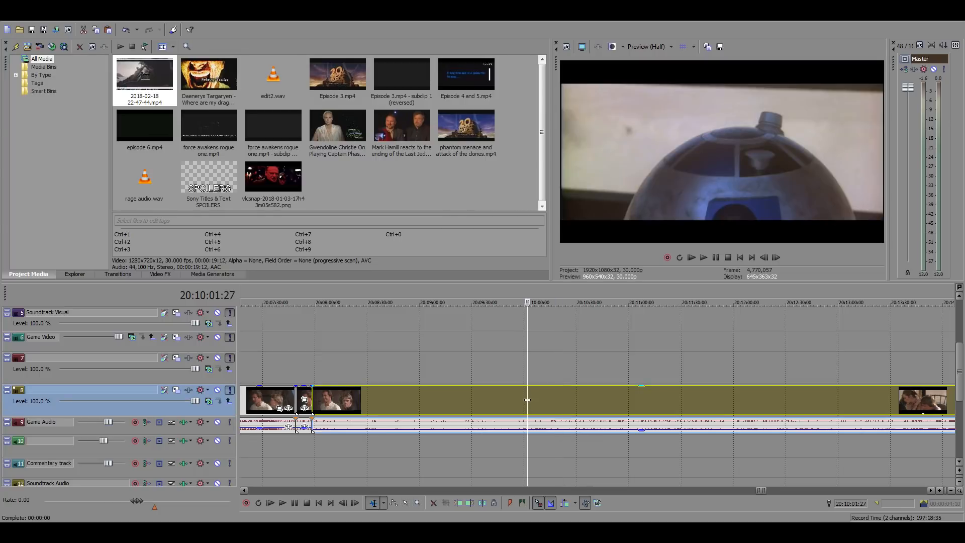
{"action": "key", "text": "space"}
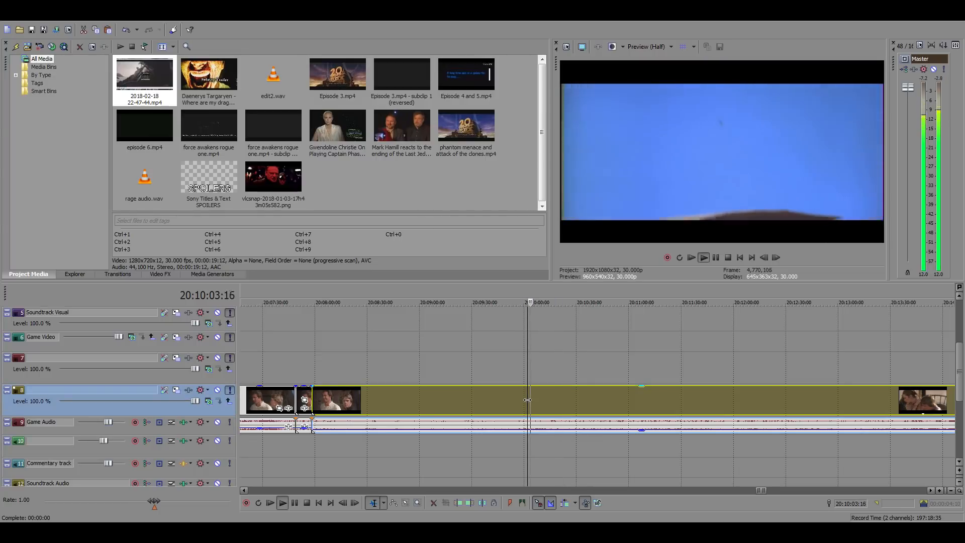
{"action": "left_click", "coordinate": [505, 398]}
{"action": "left_click", "coordinate": [488, 398]}
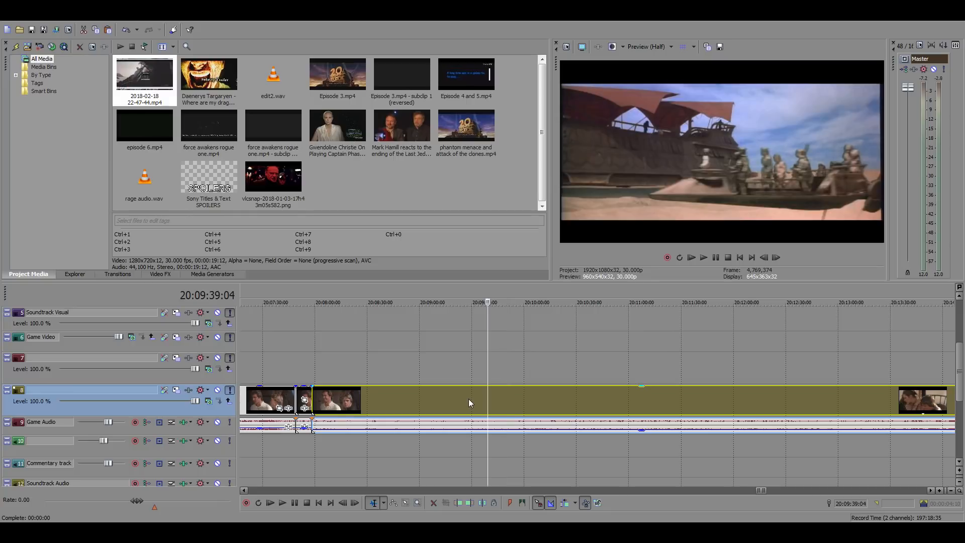
{"action": "left_click", "coordinate": [469, 399]}
{"action": "key", "text": "space"}
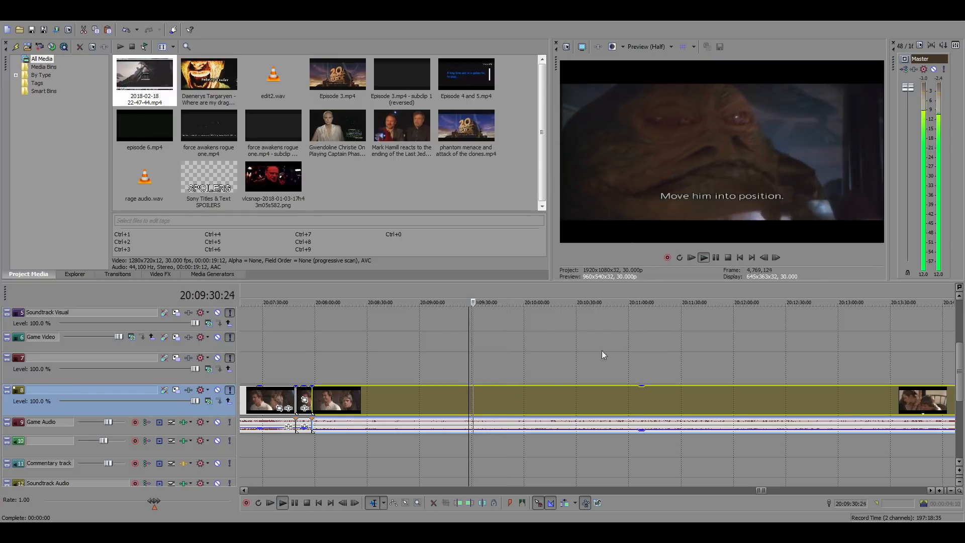
{"action": "left_click", "coordinate": [480, 400]}
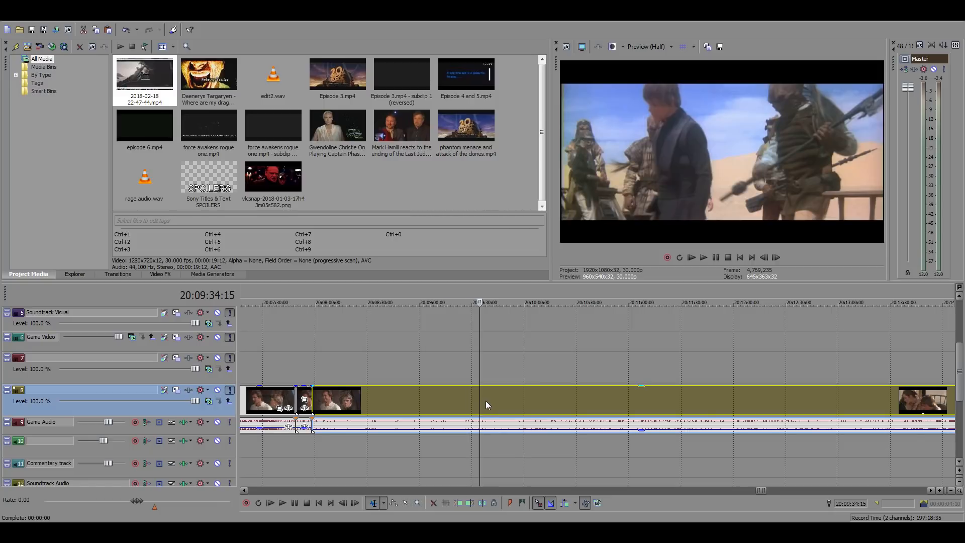
{"action": "key", "text": "space"}
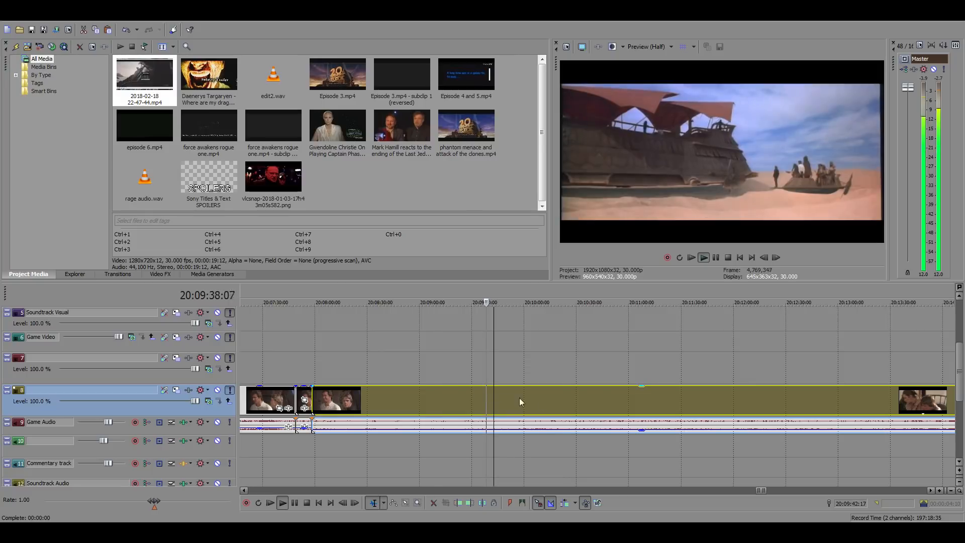
{"action": "scroll", "coordinate": [519, 398], "scroll_direction": "up", "scroll_amount": 3}
{"action": "key", "text": "space"}
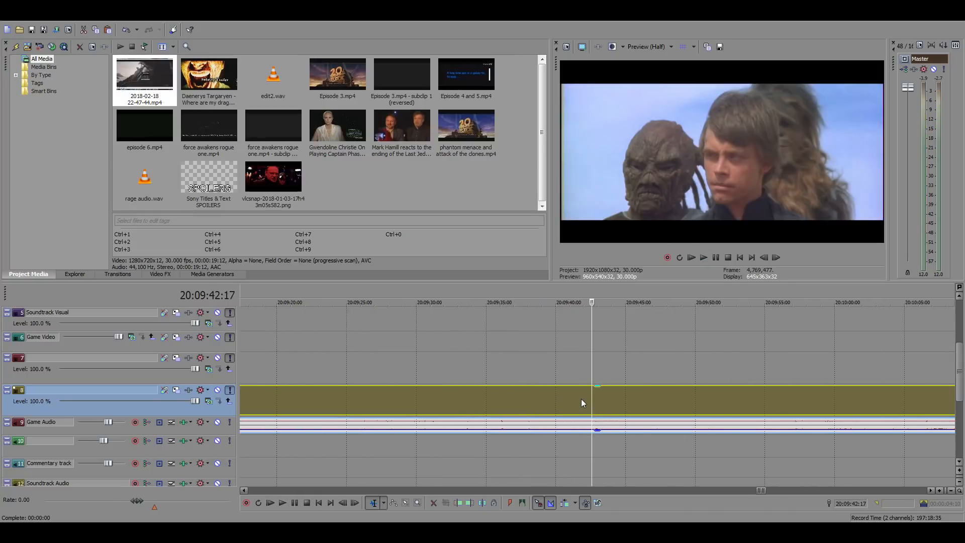
Find the starting frame of Luke's close-up at 20:09:40:15 and play the shot from there
{"action": "left_click", "coordinate": [580, 399]}
{"action": "left_click", "coordinate": [571, 399]}
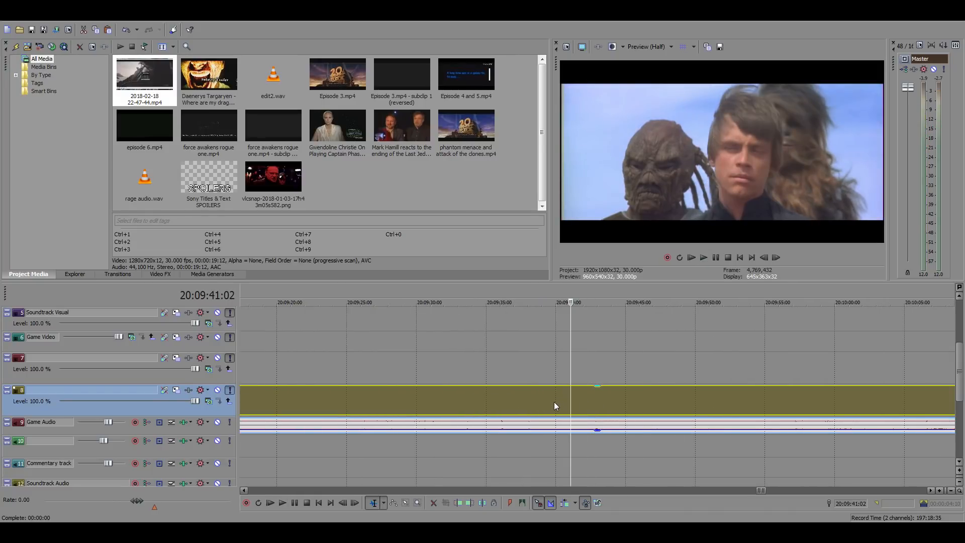
{"action": "left_click", "coordinate": [554, 403]}
{"action": "left_click", "coordinate": [562, 403]}
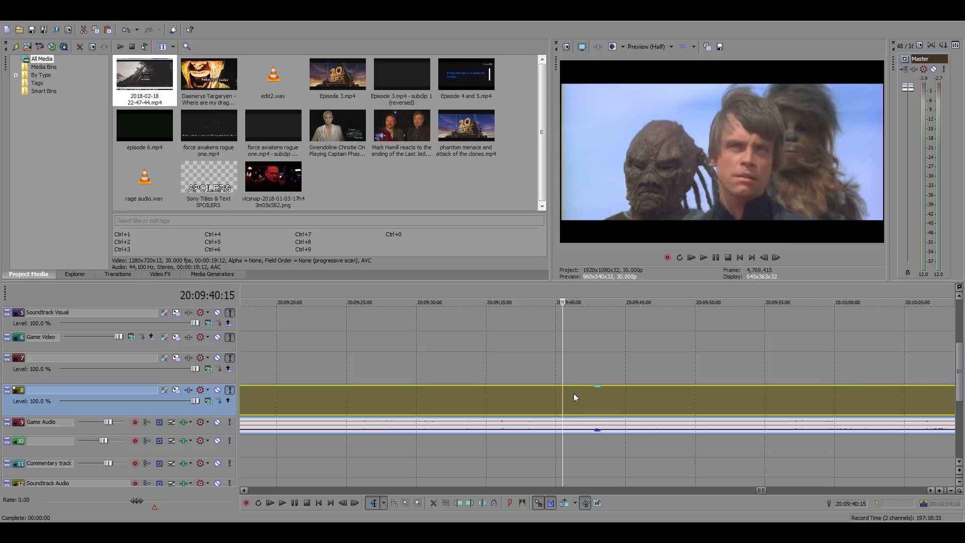
{"action": "key", "text": "space"}
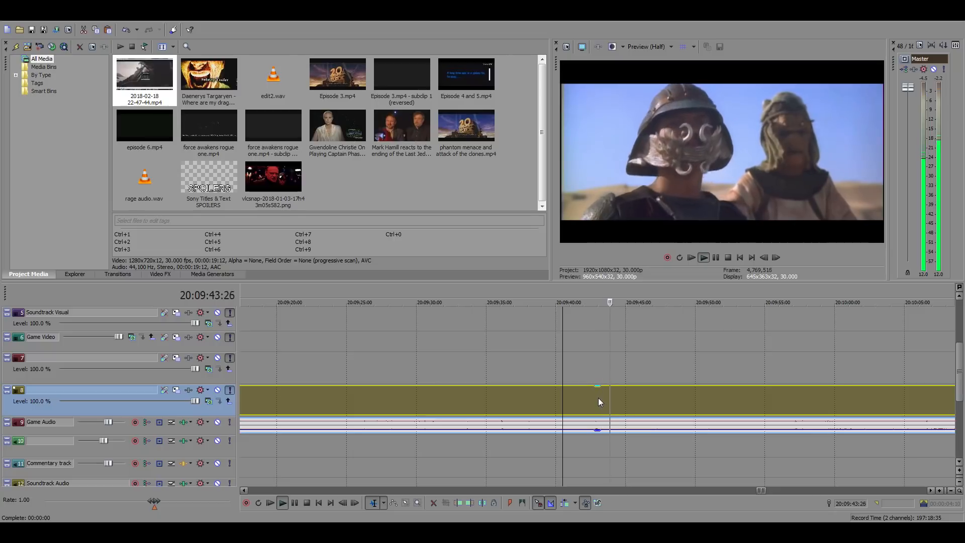
{"action": "key", "text": "space"}
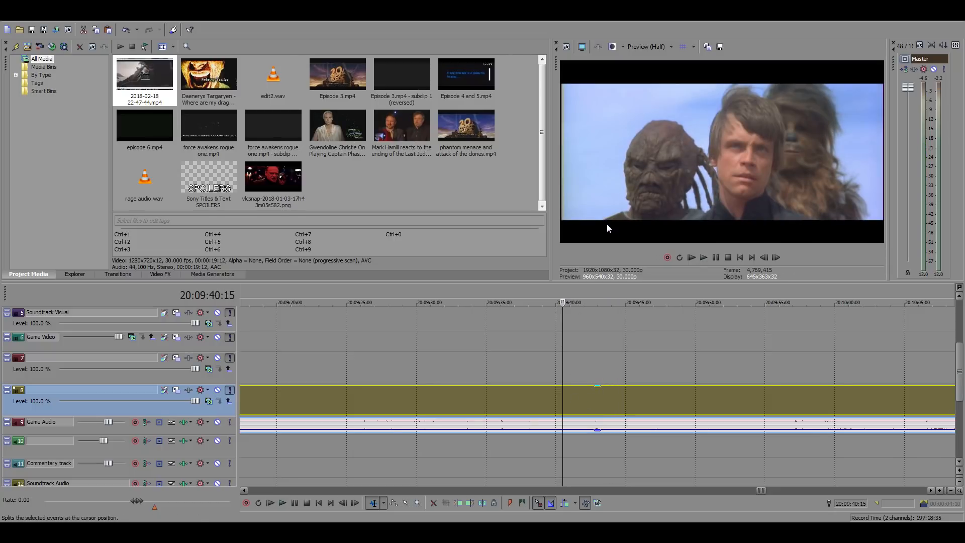
Split the source footage at 20:09:40:15 and at the end of Luke's close-up, and select the isolated piece
{"action": "key", "text": "s"}
{"action": "key", "text": "space"}
{"action": "key", "text": "space"}
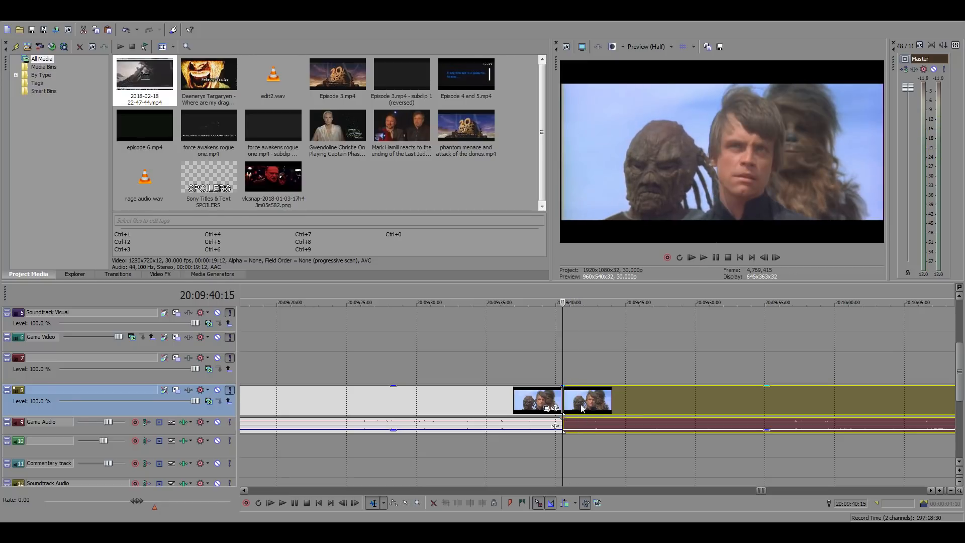
{"action": "right_click", "coordinate": [586, 403]}
{"action": "left_click", "coordinate": [616, 227]}
{"action": "left_click", "coordinate": [571, 401]}
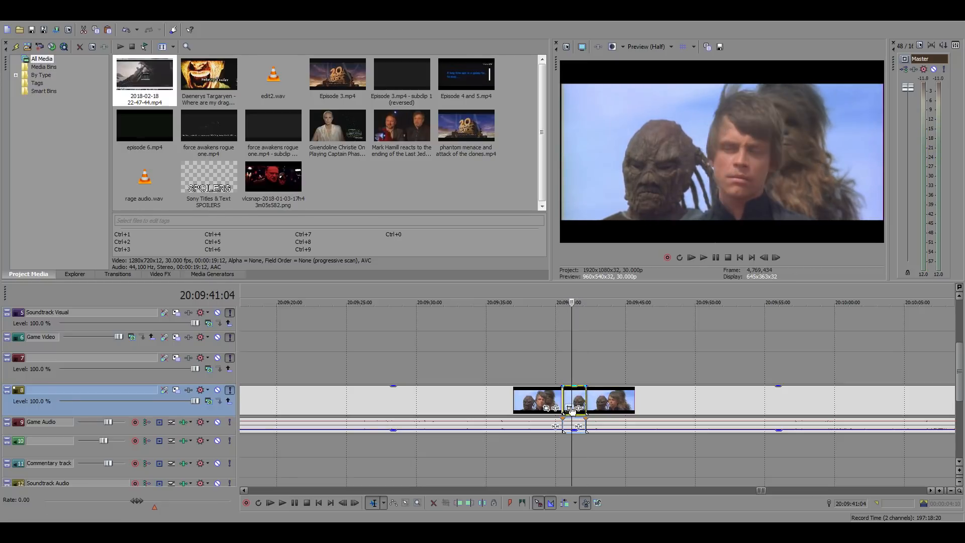
Paste a copy of the Luke close-up into the main timeline's gap, directly after the Boss Nass clip at 01:03:48:08
{"action": "scroll", "coordinate": [511, 428], "scroll_direction": "down", "scroll_amount": 3}
{"action": "scroll", "coordinate": [511, 427], "scroll_direction": "down", "scroll_amount": 5}
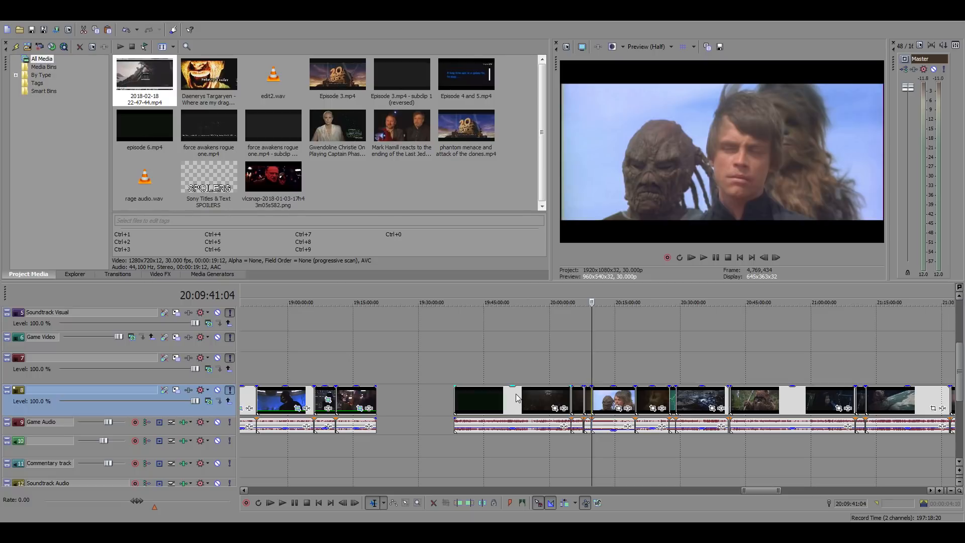
{"action": "scroll", "coordinate": [516, 398], "scroll_direction": "down", "scroll_amount": 10}
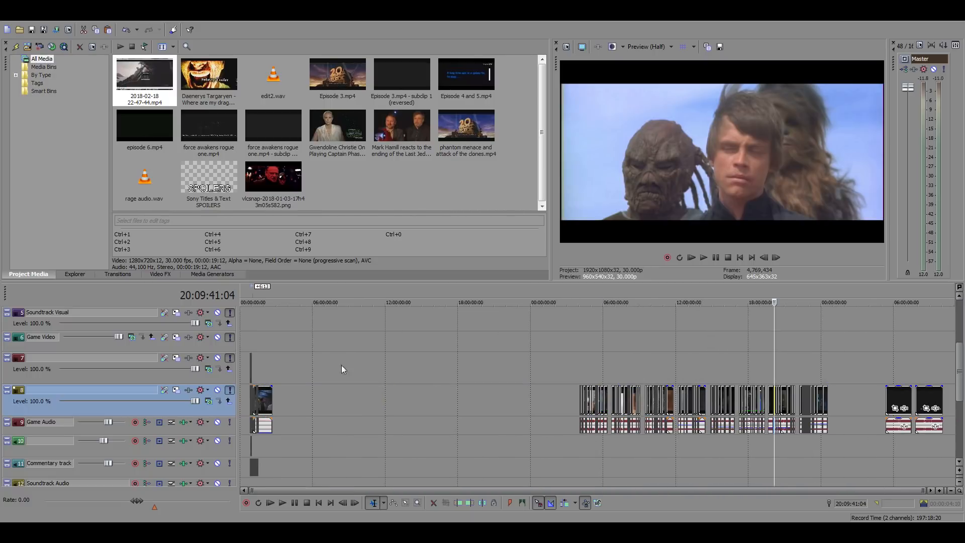
{"action": "left_click", "coordinate": [258, 363]}
{"action": "scroll", "coordinate": [414, 364], "scroll_direction": "up", "scroll_amount": 10}
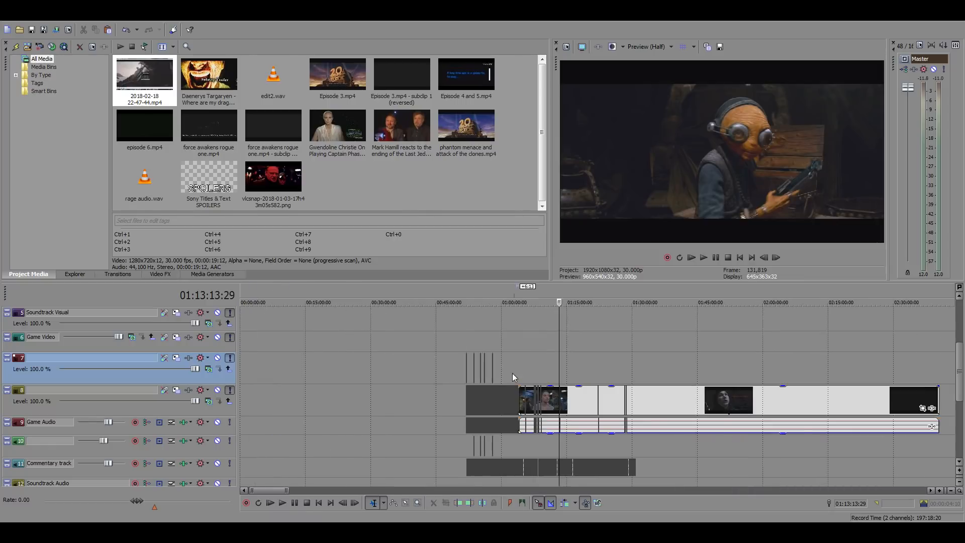
{"action": "left_click", "coordinate": [427, 364]}
{"action": "scroll", "coordinate": [427, 364], "scroll_direction": "up", "scroll_amount": 5}
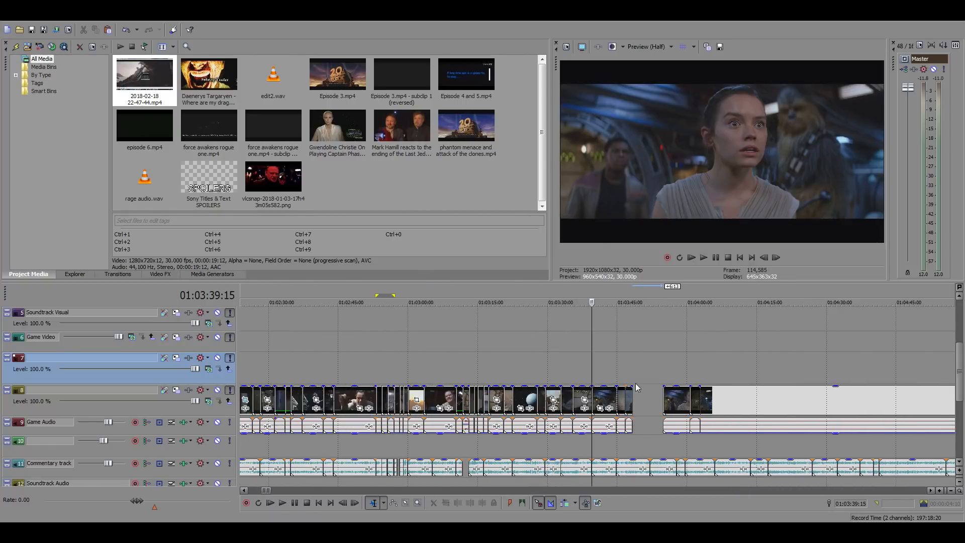
{"action": "left_click", "coordinate": [644, 400]}
{"action": "scroll", "coordinate": [646, 400], "scroll_direction": "up", "scroll_amount": 3}
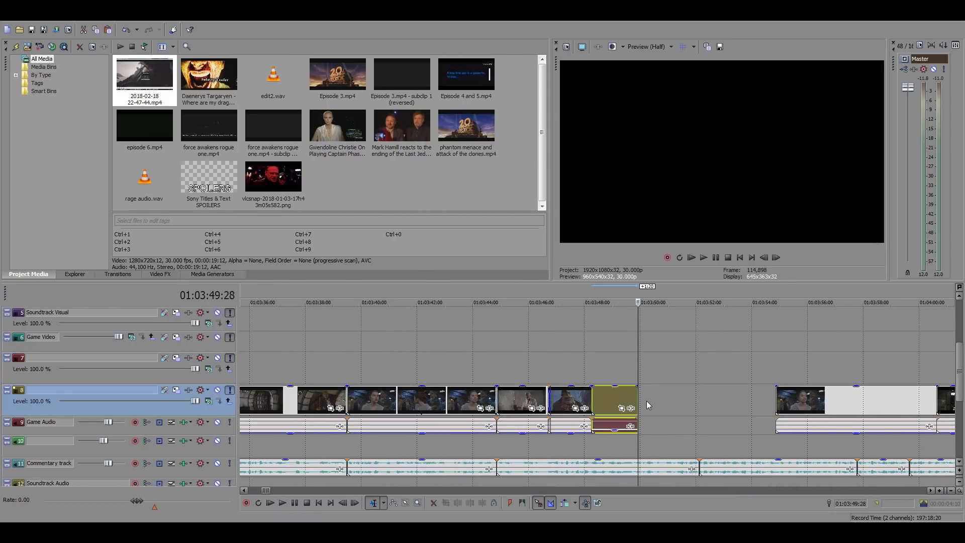
Play the Luke close-up from 01:03:48:08 and move it about 10 frames later, opening a gap after the Boss Nass clip
{"action": "left_click", "coordinate": [614, 428]}
{"action": "scroll", "coordinate": [614, 452], "scroll_direction": "up", "scroll_amount": 4}
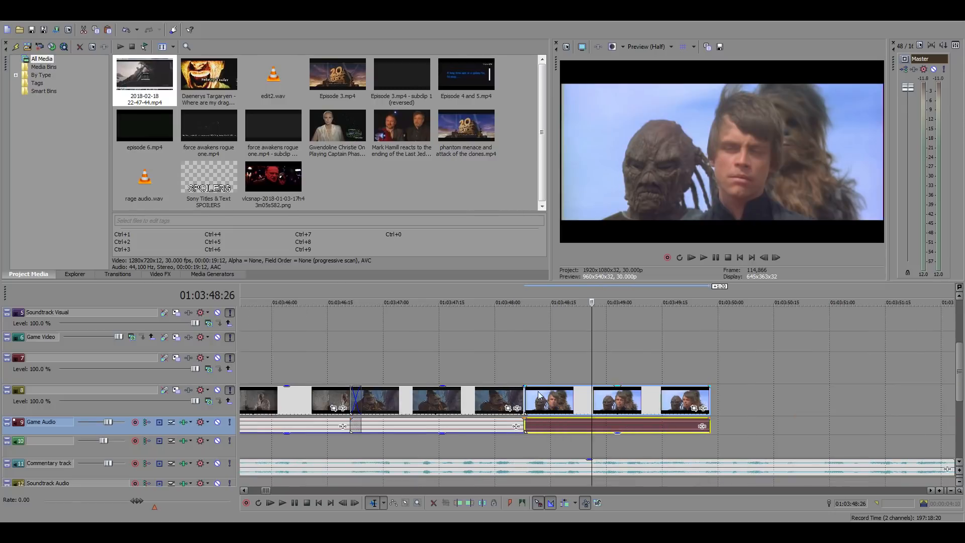
{"action": "left_click", "coordinate": [524, 373]}
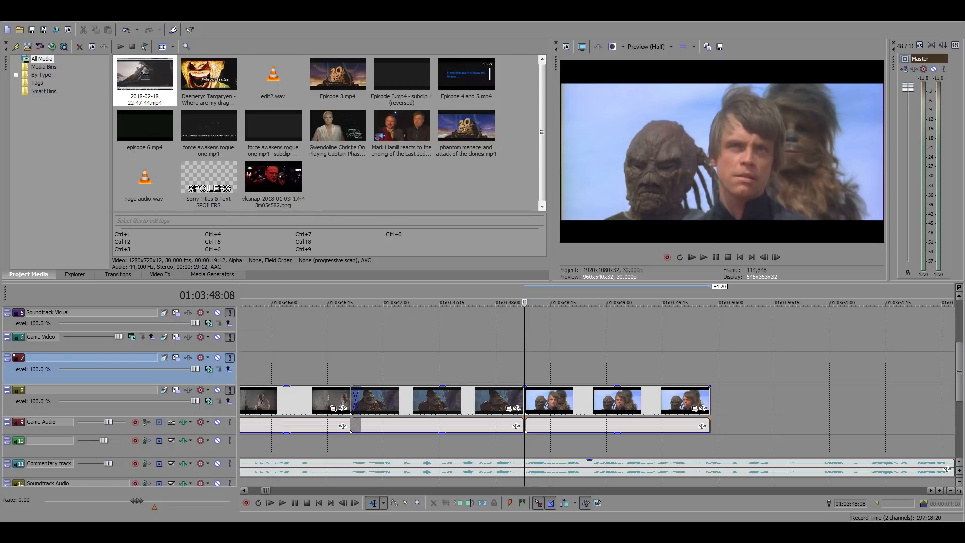
{"action": "left_click", "coordinate": [565, 371]}
{"action": "scroll", "coordinate": [748, 391], "scroll_direction": "up", "scroll_amount": 1}
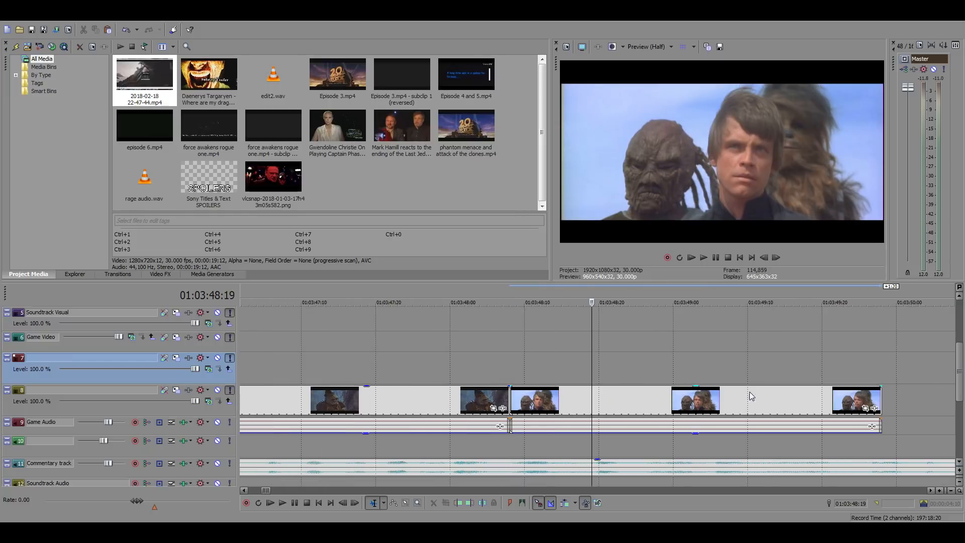
{"action": "scroll", "coordinate": [674, 380], "scroll_direction": "down", "scroll_amount": 1}
{"action": "left_click", "coordinate": [551, 350]}
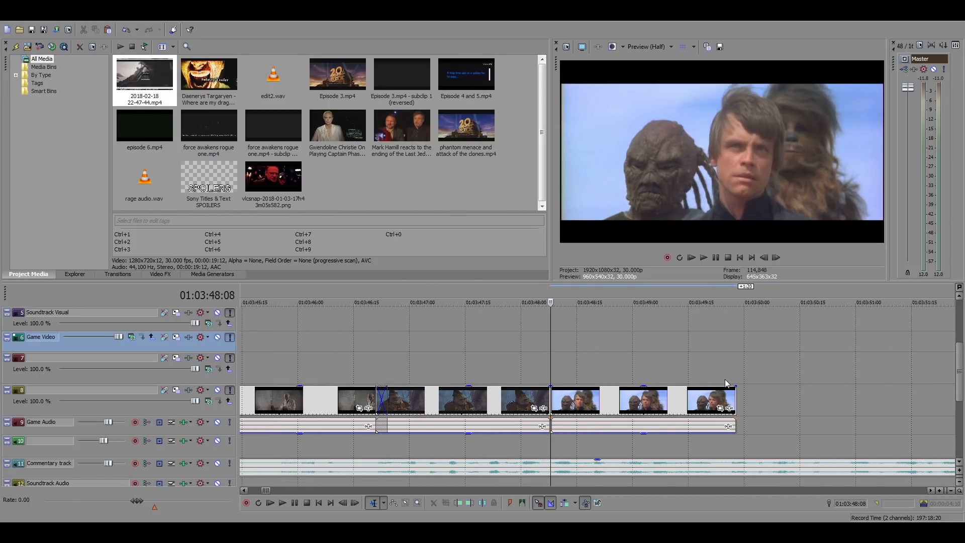
{"action": "key", "text": "space"}
{"action": "key", "text": "space"}
{"action": "left_click_drag", "start_coordinate": [599, 408], "coordinate": [637, 408]}
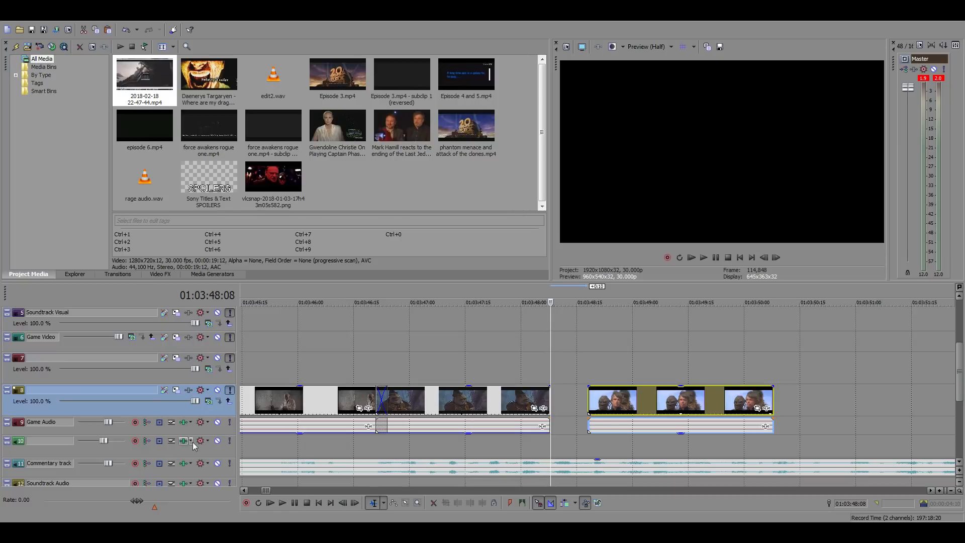
{"action": "left_click", "coordinate": [551, 378]}
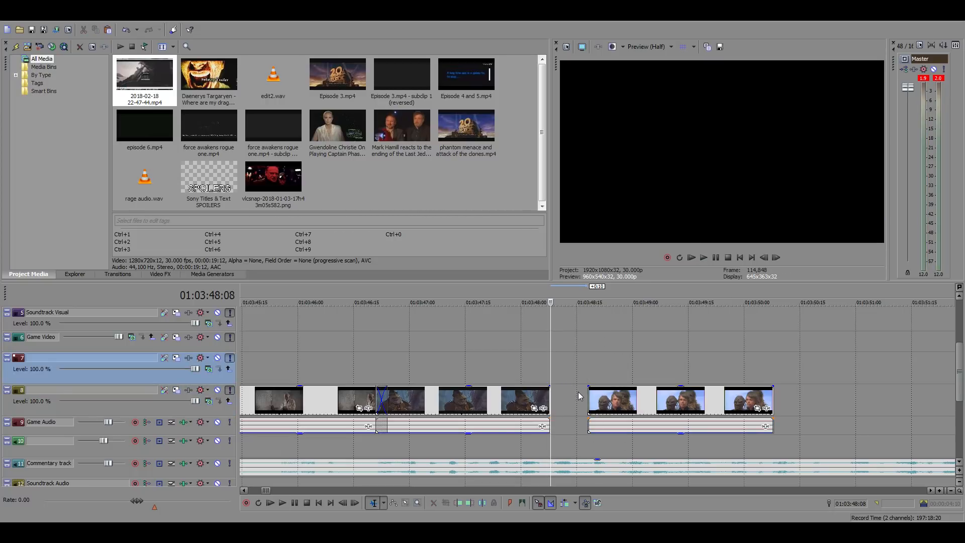
Go to the source footage around 16:04:32:05 and locate the scene of Han in stormtrooper armour at the detention console
{"action": "scroll", "coordinate": [588, 399], "scroll_direction": "down", "scroll_amount": 12}
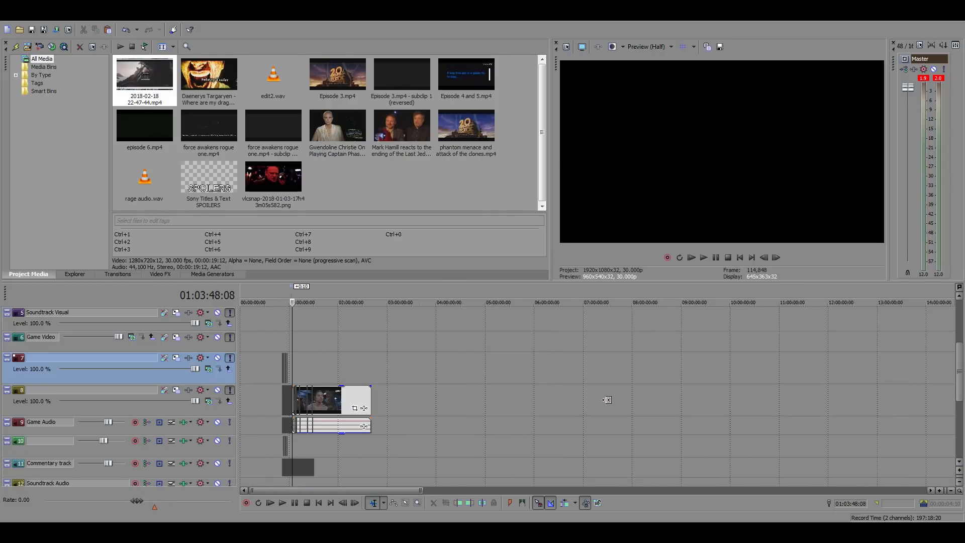
{"action": "scroll", "coordinate": [606, 399], "scroll_direction": "down", "scroll_amount": 5}
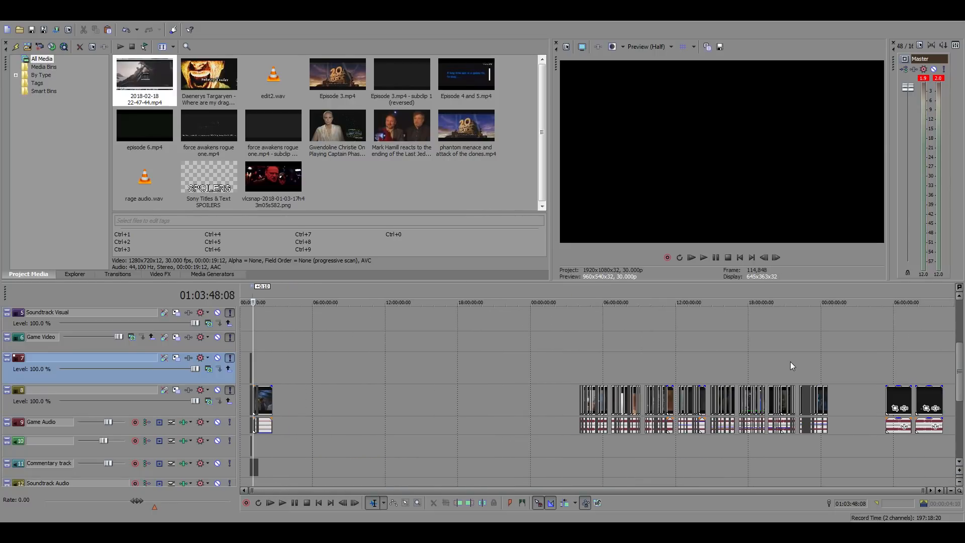
{"action": "left_click", "coordinate": [776, 369]}
{"action": "scroll", "coordinate": [794, 384], "scroll_direction": "up", "scroll_amount": 3}
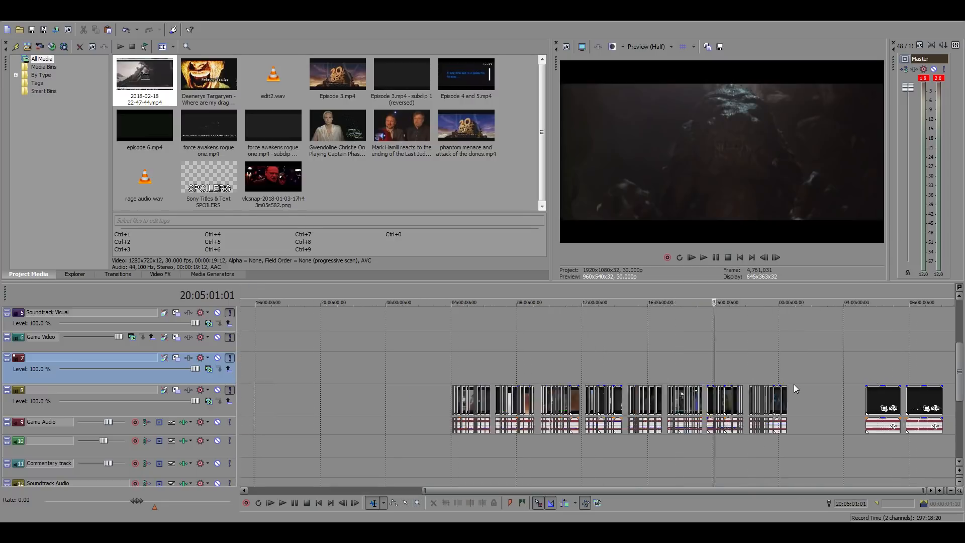
{"action": "left_click", "coordinate": [431, 370]}
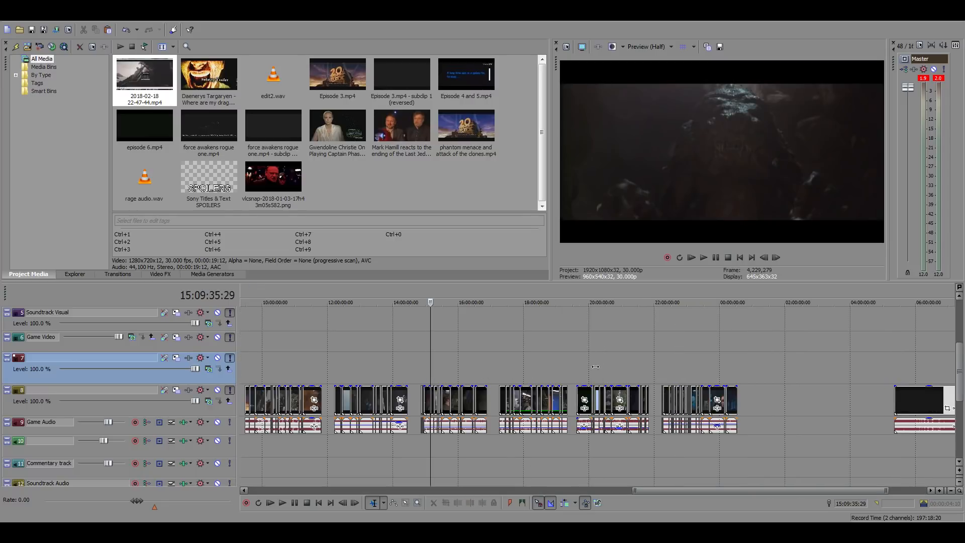
{"action": "scroll", "coordinate": [595, 367], "scroll_direction": "up", "scroll_amount": 3}
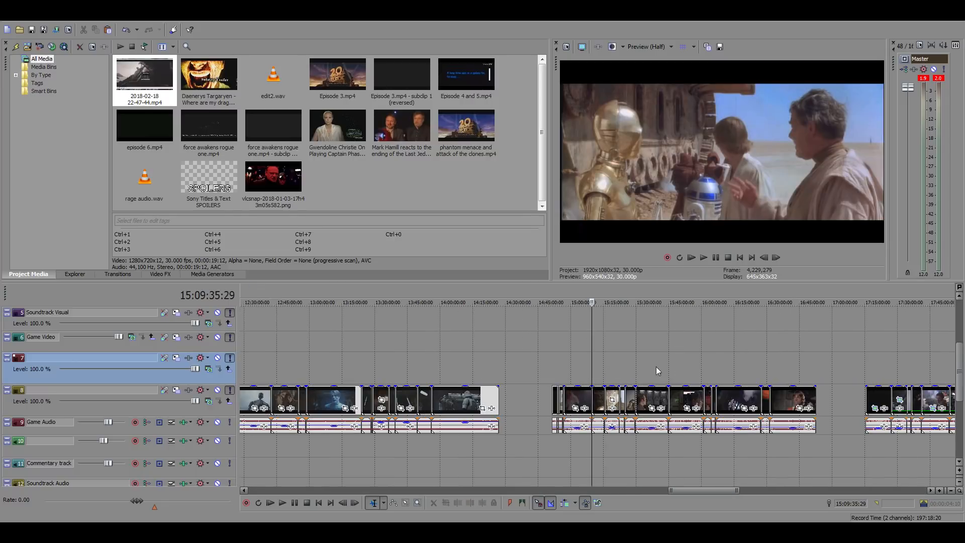
{"action": "left_click", "coordinate": [669, 367]}
{"action": "scroll", "coordinate": [714, 370], "scroll_direction": "up", "scroll_amount": 3}
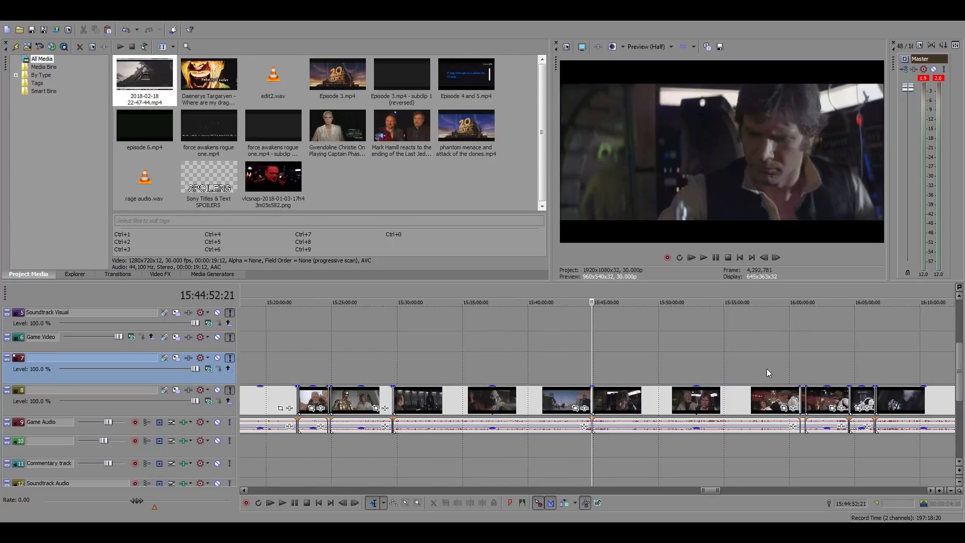
{"action": "left_click", "coordinate": [847, 373]}
{"action": "scroll", "coordinate": [827, 375], "scroll_direction": "up", "scroll_amount": 5}
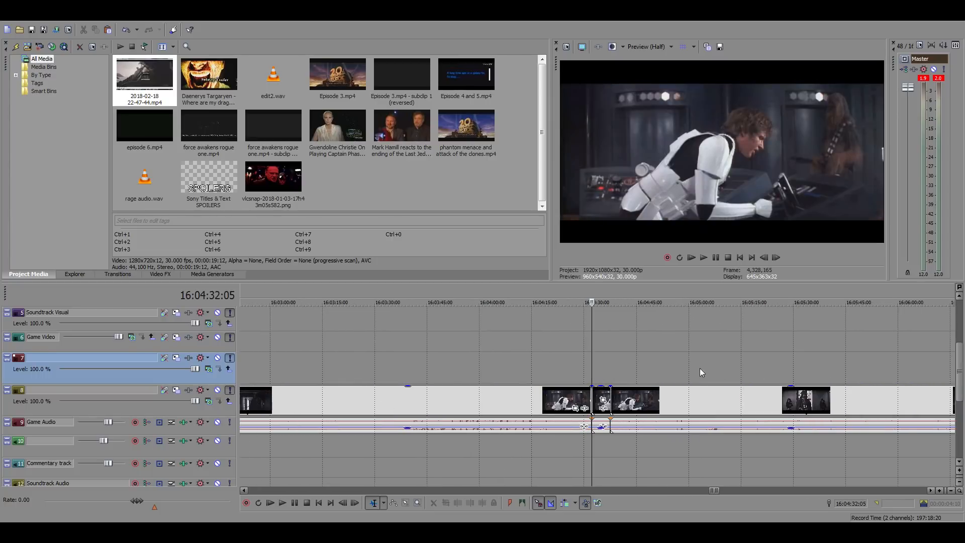
Play short stretches of the detention console scene up to about 16:04:57 to find the moment before Han shoots the console
{"action": "key", "text": "space"}
{"action": "scroll", "coordinate": [665, 372], "scroll_direction": "up", "scroll_amount": 1}
{"action": "left_click", "coordinate": [681, 371]}
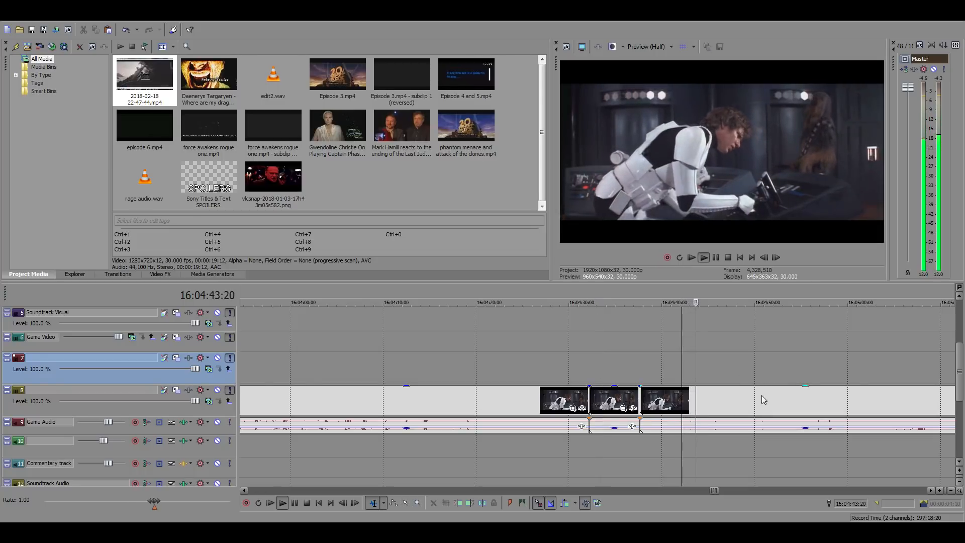
{"action": "left_click", "coordinate": [807, 397]}
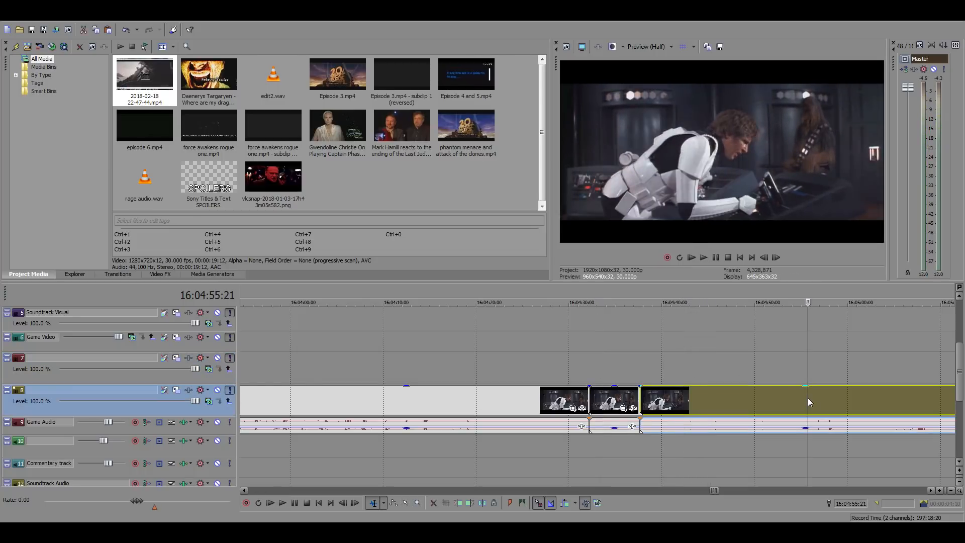
{"action": "scroll", "coordinate": [835, 399], "scroll_direction": "up", "scroll_amount": 4}
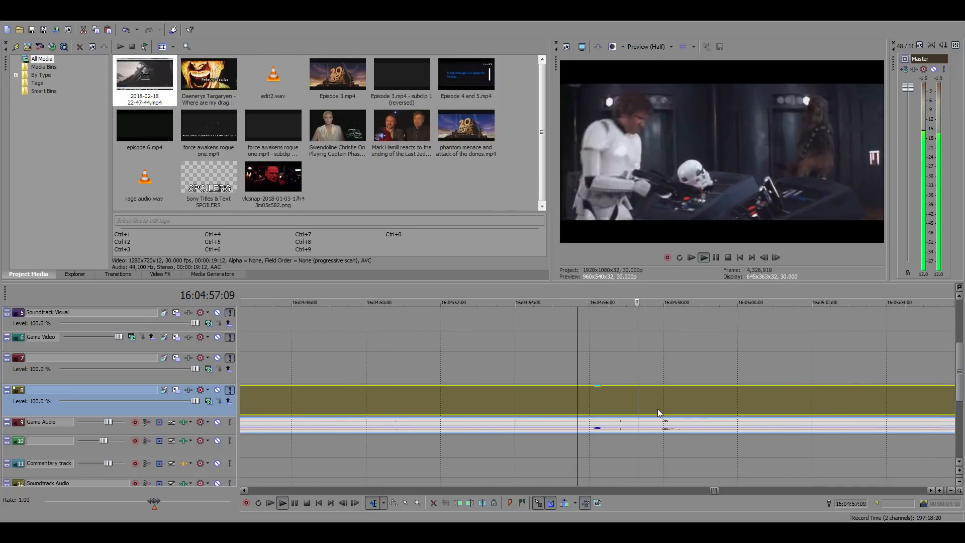
Split the source footage at 16:04:57:10 and 16:04:59:02 around Han shooting the console, and select the isolated piece
{"action": "left_click", "coordinate": [639, 402]}
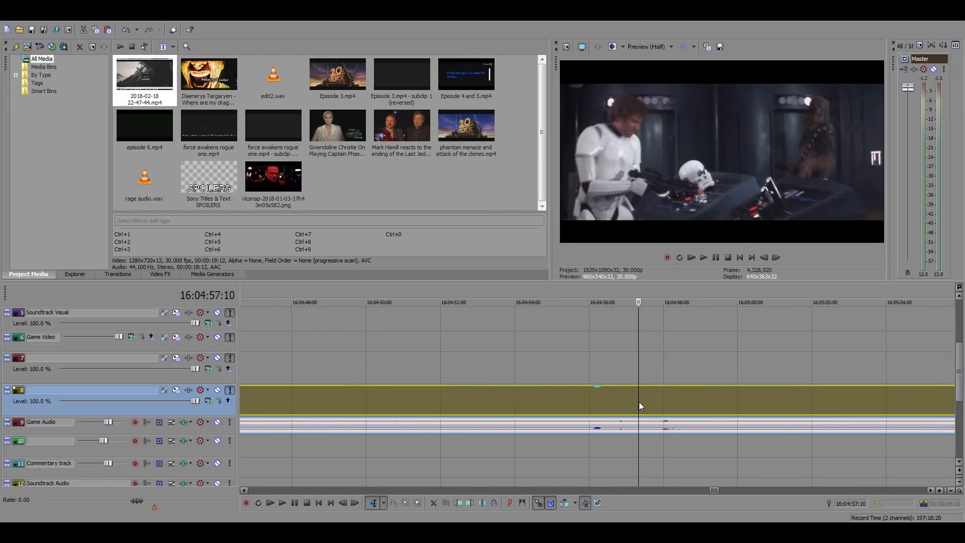
{"action": "key", "text": "s"}
{"action": "key", "text": "space"}
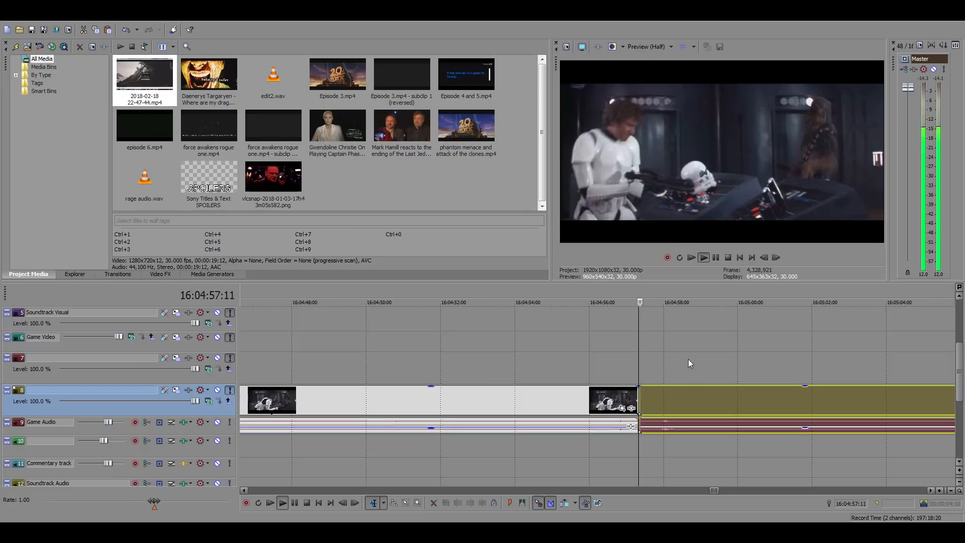
{"action": "left_click", "coordinate": [702, 397]}
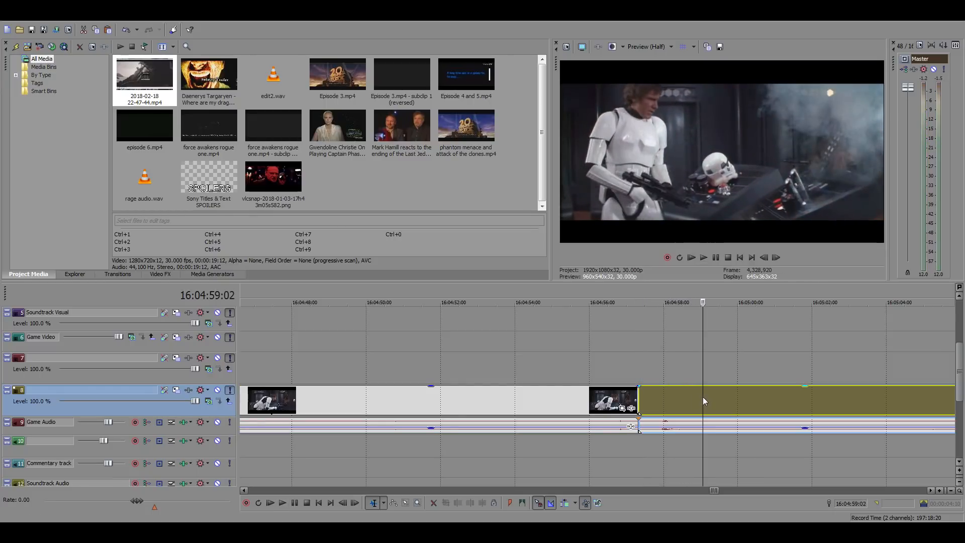
{"action": "left_click", "coordinate": [730, 246]}
{"action": "left_click", "coordinate": [667, 404]}
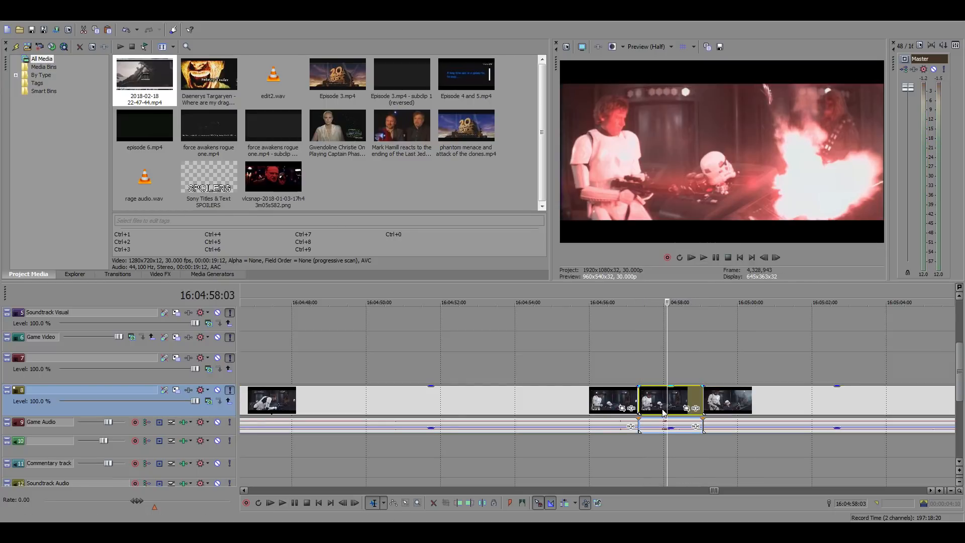
Paste a copy of the Han console shot into the main timeline at 01:03:48:08, between the Boss Nass and Luke clips
{"action": "scroll", "coordinate": [433, 408], "scroll_direction": "down", "scroll_amount": 10}
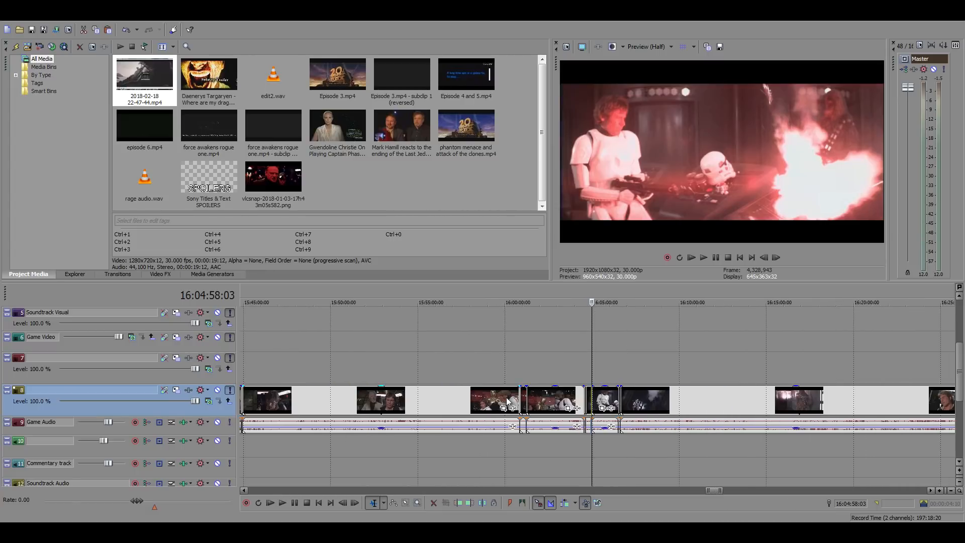
{"action": "scroll", "coordinate": [517, 400], "scroll_direction": "down", "scroll_amount": 3}
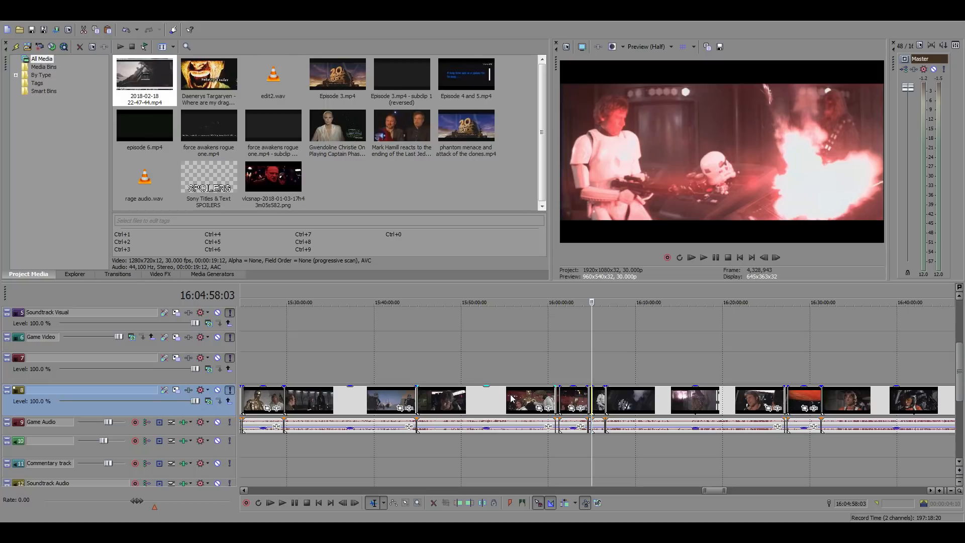
{"action": "scroll", "coordinate": [509, 398], "scroll_direction": "down", "scroll_amount": 10}
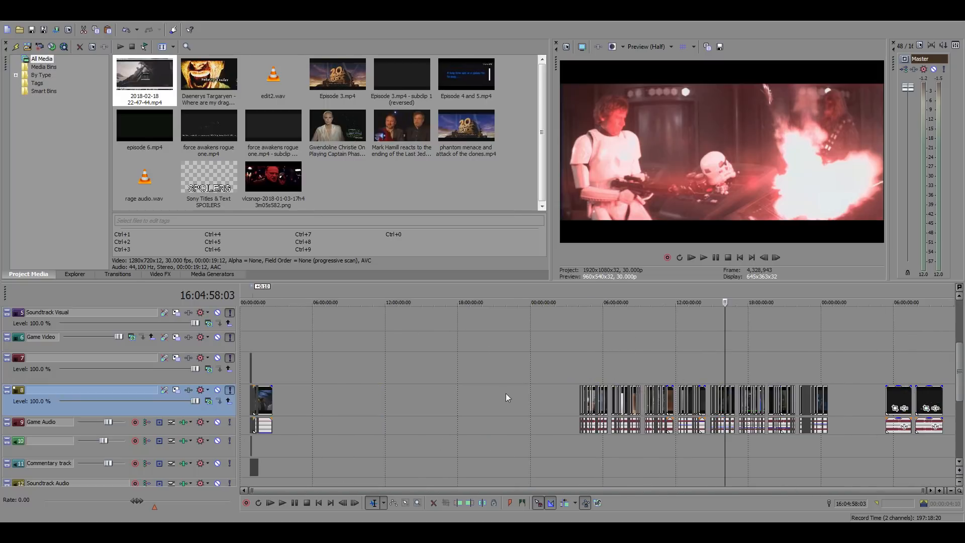
{"action": "left_click", "coordinate": [258, 351]}
{"action": "scroll", "coordinate": [507, 382], "scroll_direction": "up", "scroll_amount": 10}
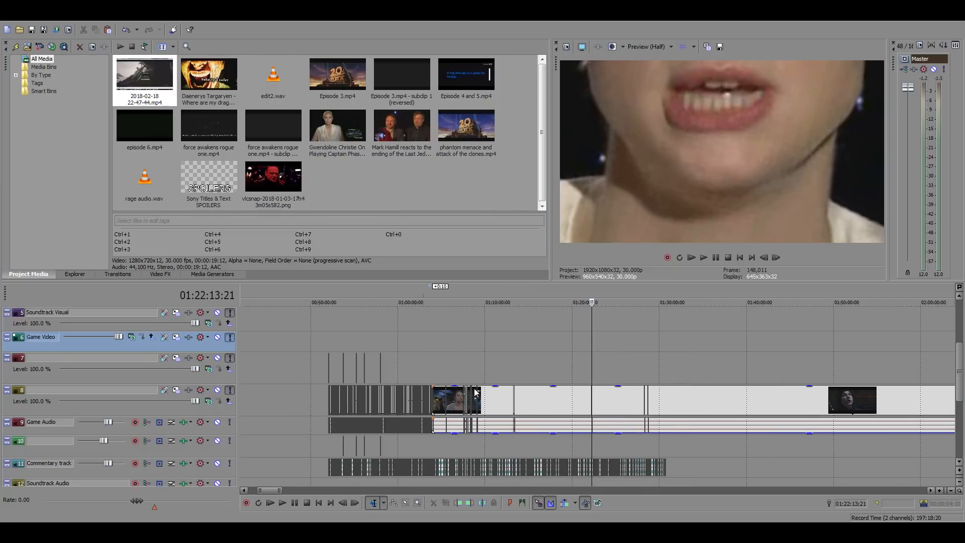
{"action": "left_click", "coordinate": [435, 364]}
{"action": "scroll", "coordinate": [538, 386], "scroll_direction": "up", "scroll_amount": 5}
{"action": "scroll", "coordinate": [595, 394], "scroll_direction": "up", "scroll_amount": 3}
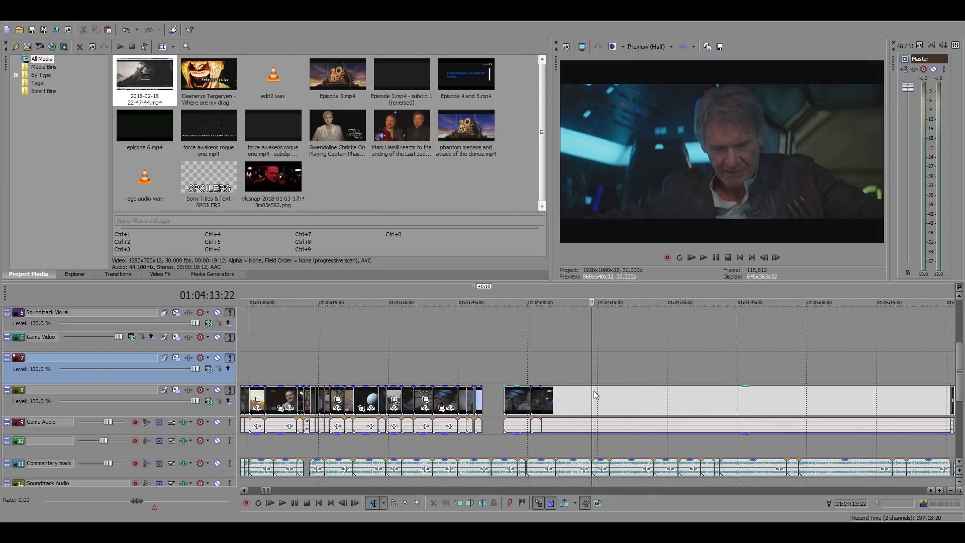
{"action": "left_click", "coordinate": [482, 370]}
{"action": "scroll", "coordinate": [533, 387], "scroll_direction": "up", "scroll_amount": 4}
{"action": "left_click", "coordinate": [443, 397]}
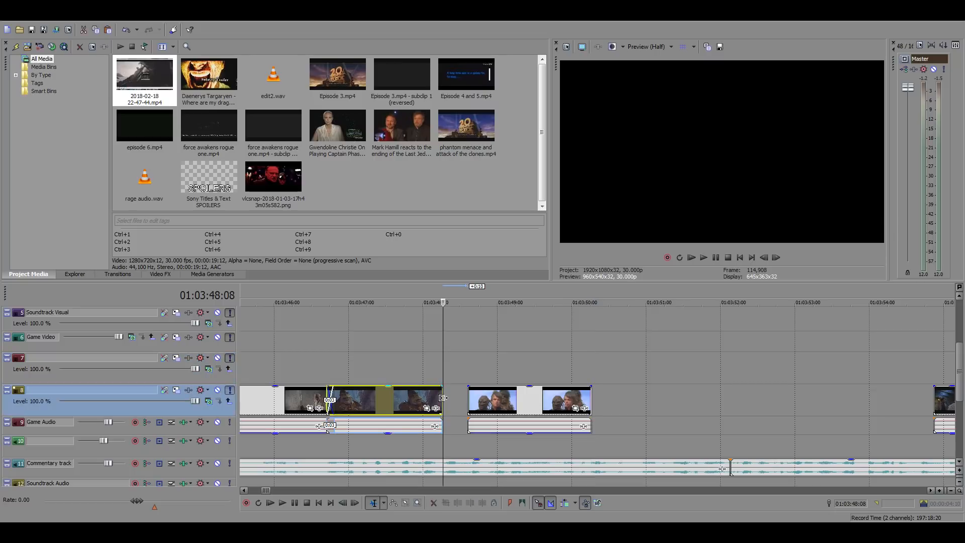
{"action": "key", "text": "ctrl+v"}
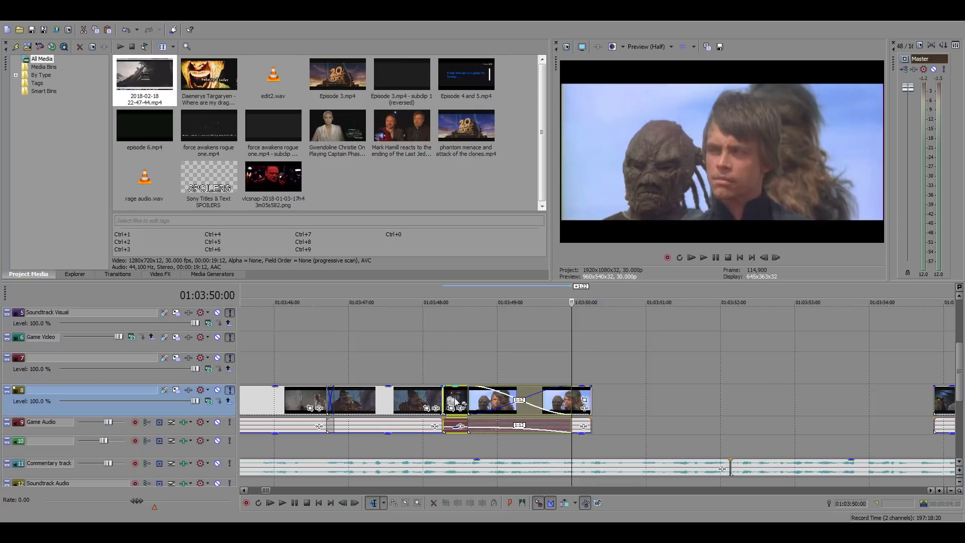
Slide the pasted Han clip earlier so it overlaps the Boss Nass clip by about four frames, checking its timing with playback
{"action": "left_click", "coordinate": [455, 403]}
{"action": "scroll", "coordinate": [455, 402], "scroll_direction": "up", "scroll_amount": 1}
{"action": "left_click_drag", "start_coordinate": [581, 405], "coordinate": [536, 410]}
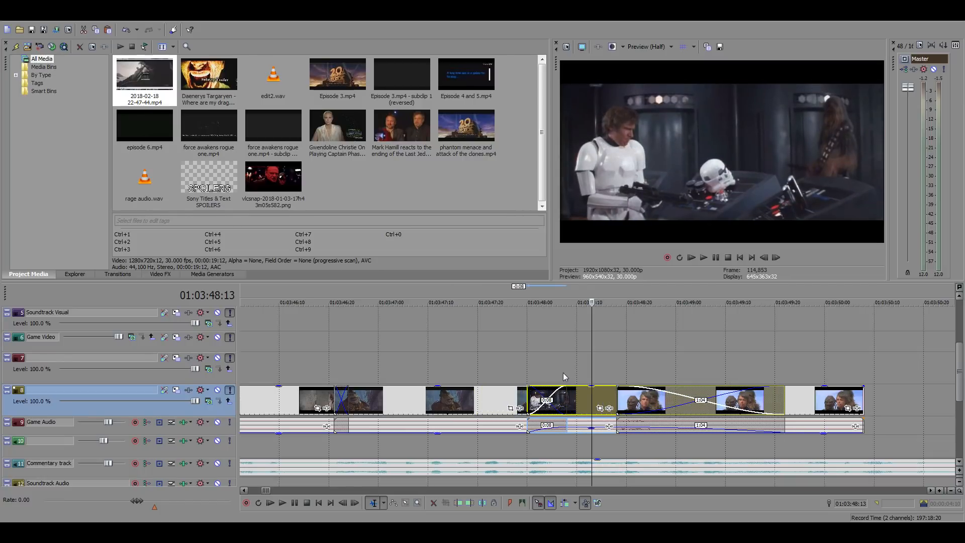
{"action": "left_click", "coordinate": [565, 374]}
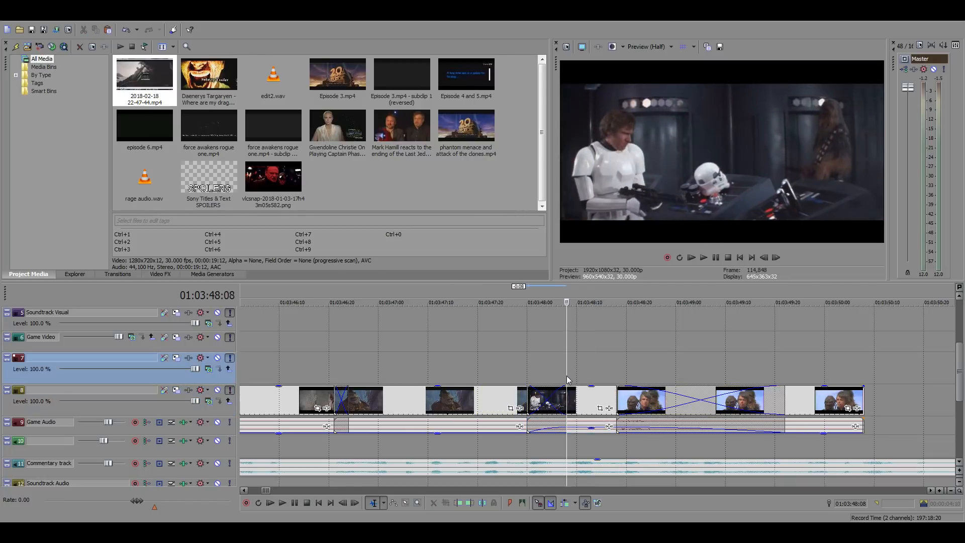
{"action": "left_click", "coordinate": [591, 426]}
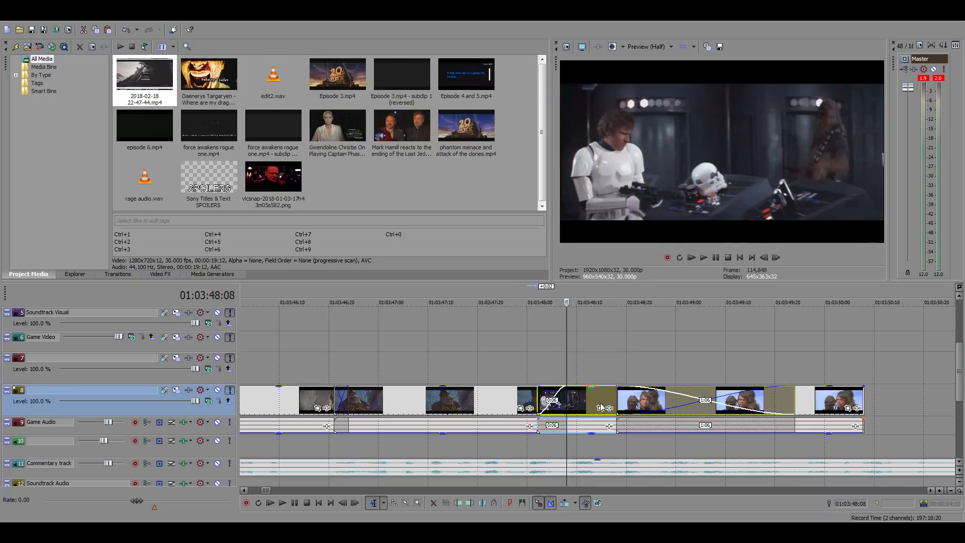
{"action": "left_click_drag", "start_coordinate": [594, 410], "coordinate": [603, 409]}
{"action": "key", "text": "space"}
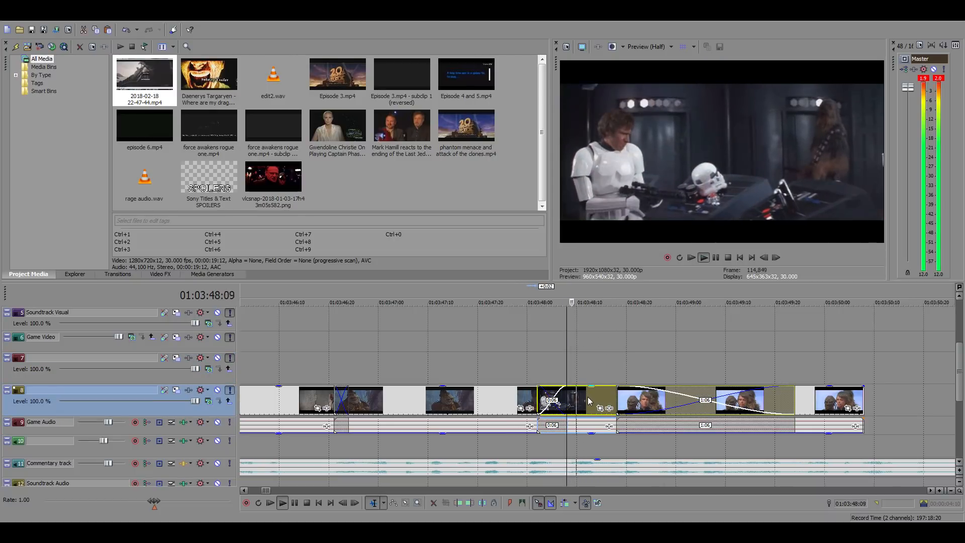
{"action": "key", "text": "space"}
{"action": "left_click_drag", "start_coordinate": [587, 396], "coordinate": [598, 404]}
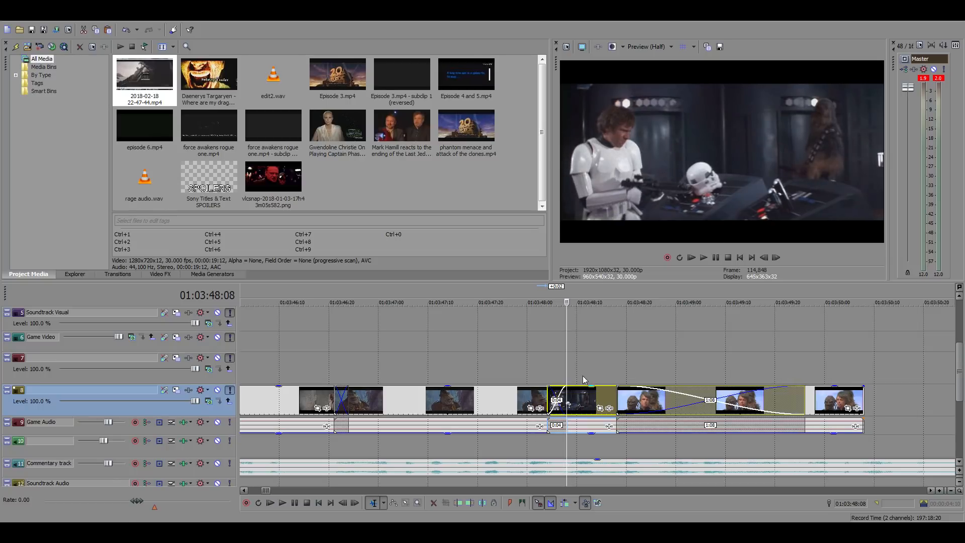
Trim the Han clip to start at 01:03:48:08 and end at 01:03:48:18, removing its overlaps with the neighbouring clips
{"action": "right_click", "coordinate": [584, 395]}
{"action": "left_click", "coordinate": [614, 203]}
{"action": "left_click", "coordinate": [620, 368]}
{"action": "right_click", "coordinate": [607, 397]}
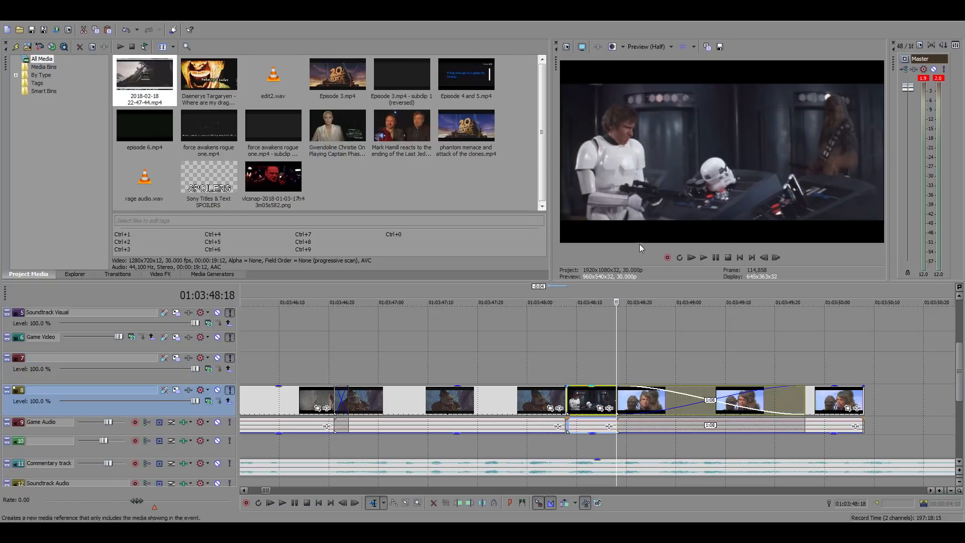
{"action": "left_click", "coordinate": [623, 232]}
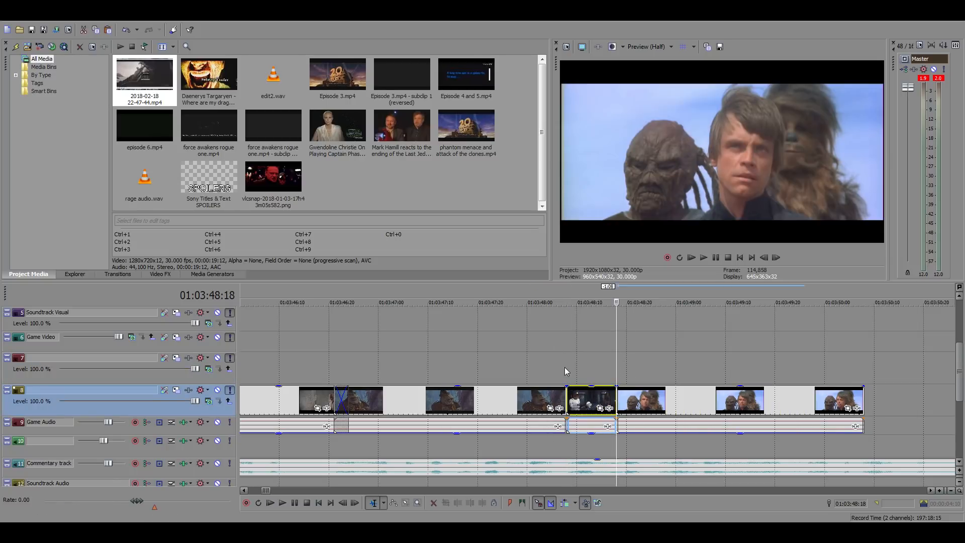
Play the sequence from 01:03:48:08 to check the cut from the Han shot to the Luke close-up
{"action": "left_click", "coordinate": [565, 368]}
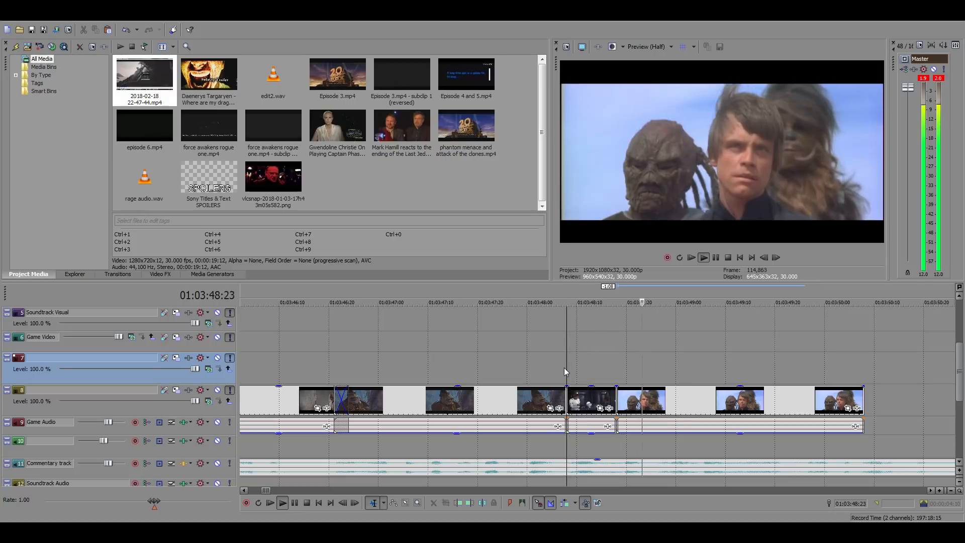
{"action": "left_click", "coordinate": [673, 404]}
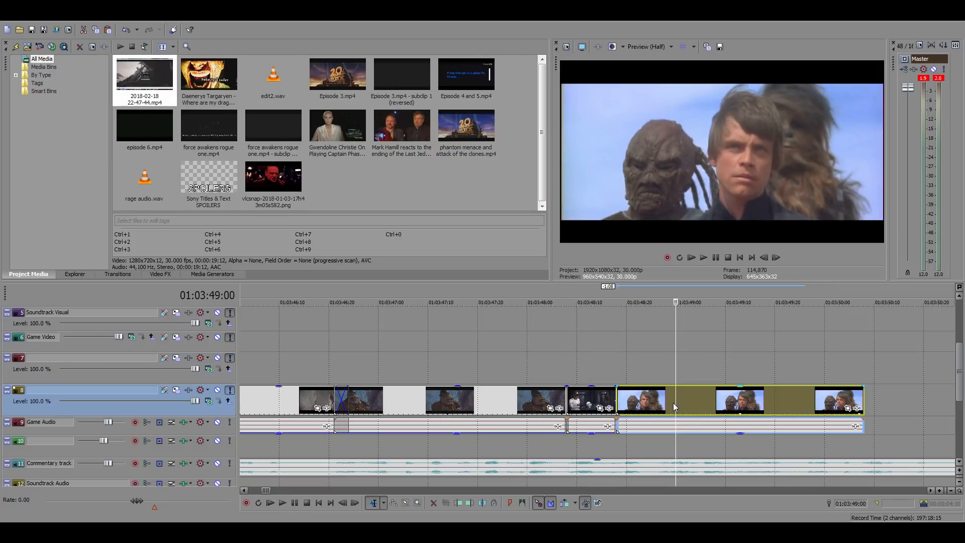
{"action": "scroll", "coordinate": [789, 402], "scroll_direction": "down", "scroll_amount": 2}
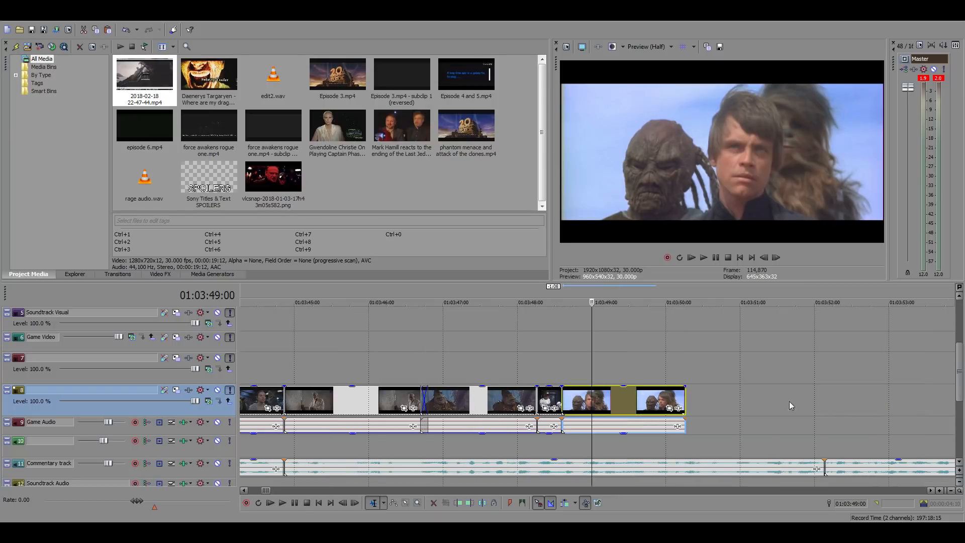
Slide the Luke clip about 22 frames earlier and trim its start to 01:03:48:18 where the Han clip ends
{"action": "left_click_drag", "start_coordinate": [686, 400], "coordinate": [597, 402]}
{"action": "left_click", "coordinate": [585, 401]}
{"action": "key", "text": "space"}
{"action": "key", "text": "space"}
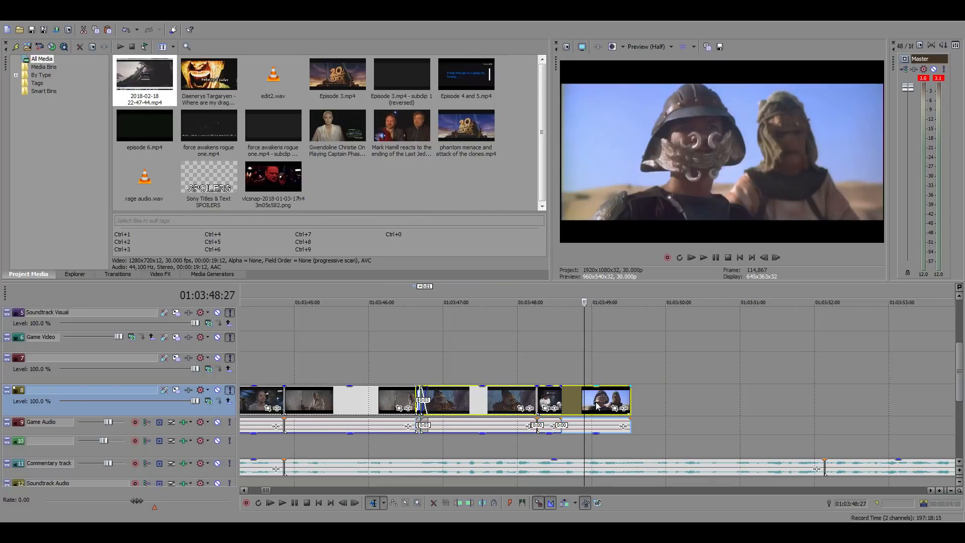
{"action": "left_click", "coordinate": [562, 374]}
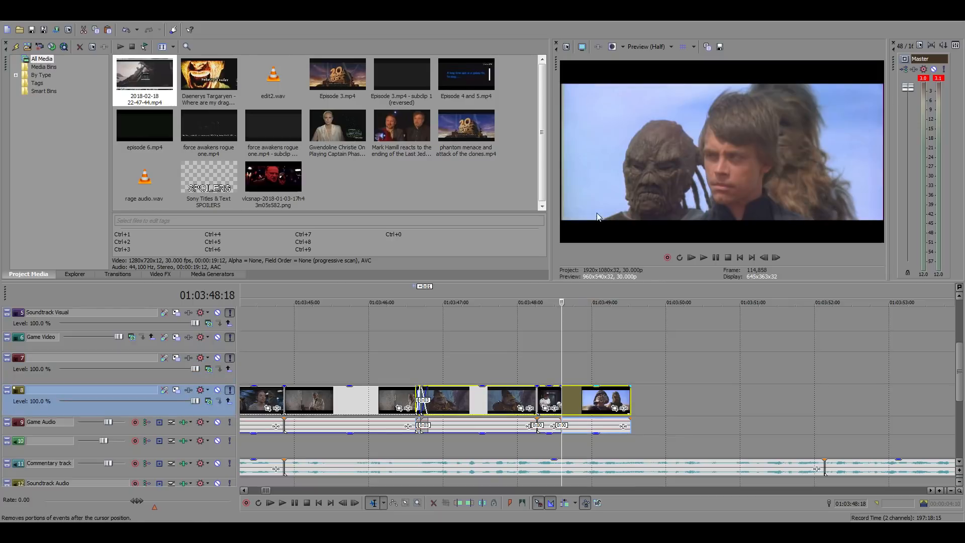
Play the sequence from the start of the Han console shot through the shortened Luke clip to check the timing
{"action": "left_click", "coordinate": [538, 369]}
{"action": "key", "text": "space"}
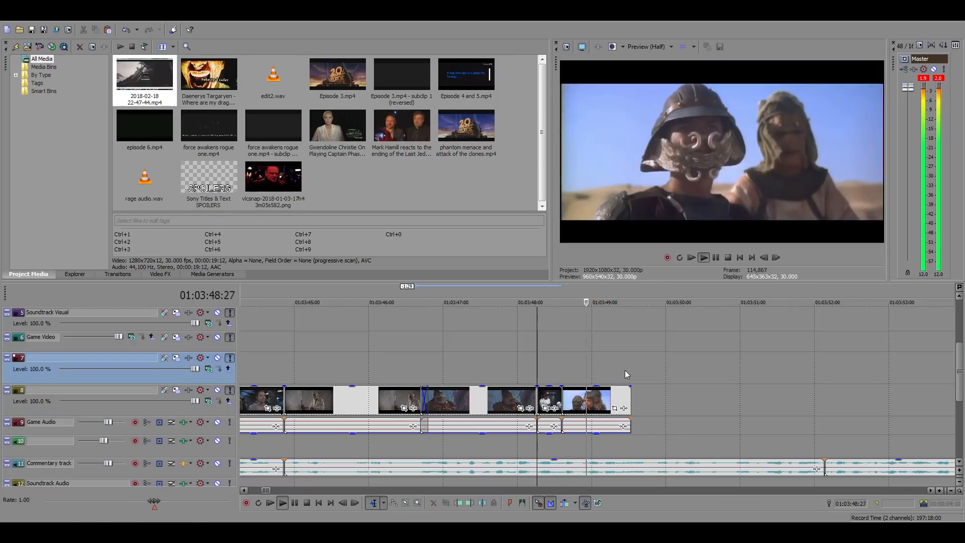
{"action": "key", "text": "space"}
Find the out point near the end of the Luke clip with playback and trim the clip's end to 01:03:49:11
{"action": "key", "text": "space"}
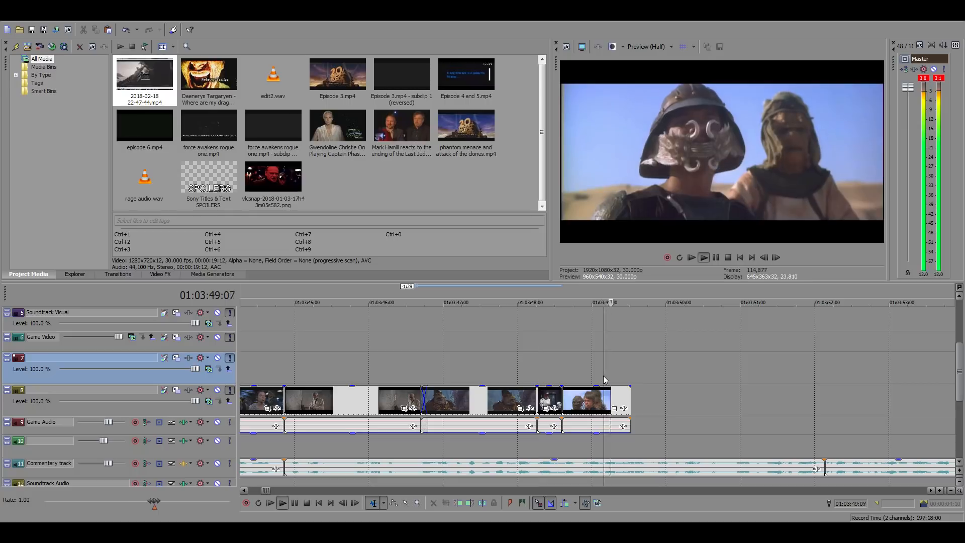
{"action": "left_click", "coordinate": [622, 398]}
{"action": "key", "text": "space"}
{"action": "key", "text": "space"}
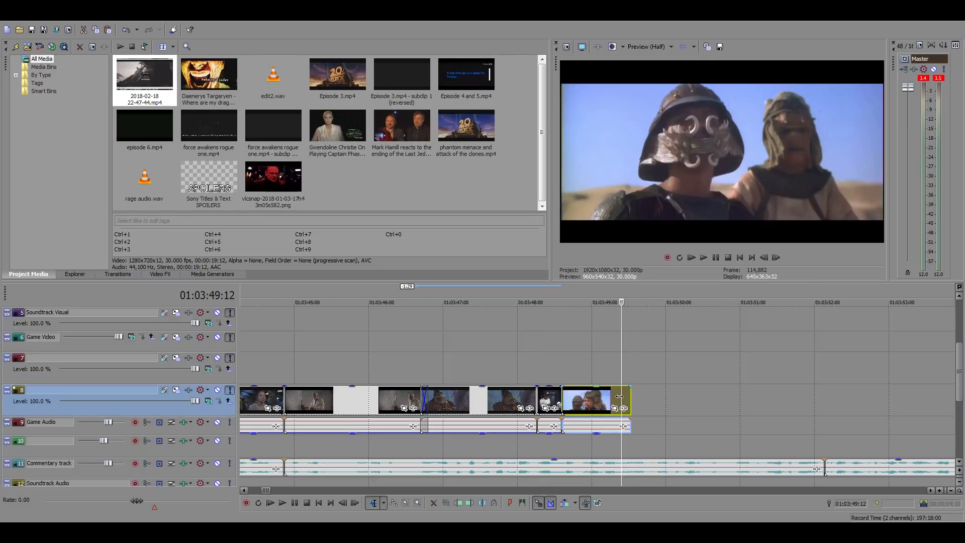
{"action": "key", "text": "Left"}
{"action": "scroll", "coordinate": [665, 409], "scroll_direction": "up", "scroll_amount": 3}
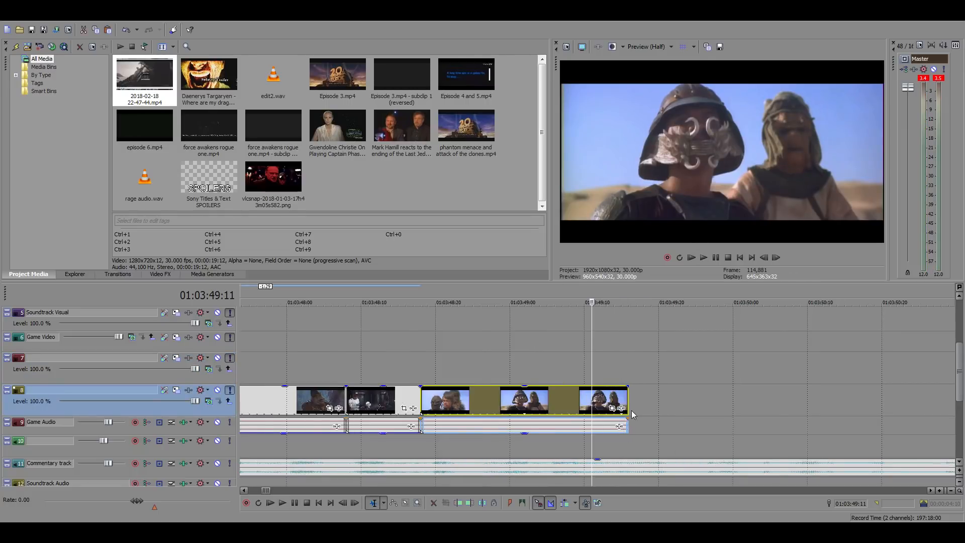
{"action": "key", "text": "space"}
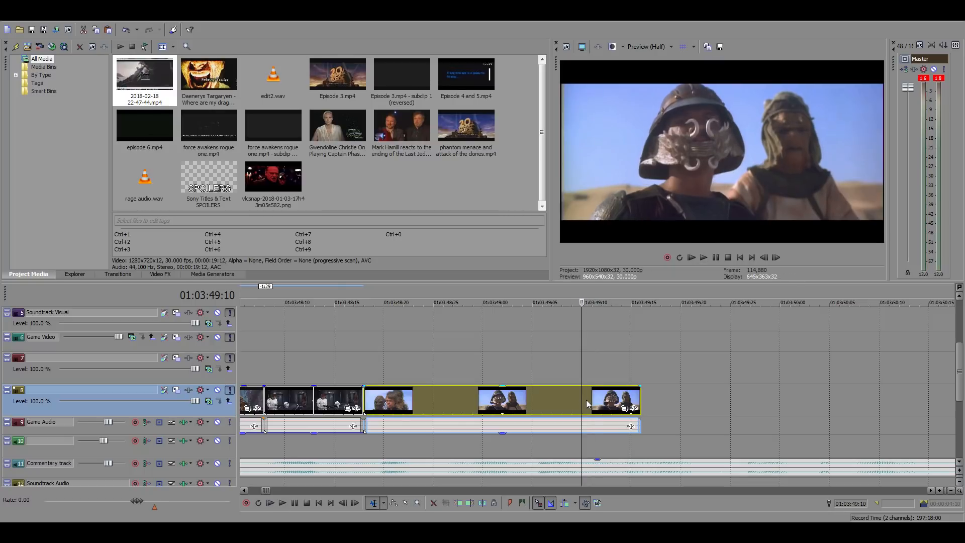
{"action": "key", "text": "space"}
{"action": "key", "text": "space"}
{"action": "key", "text": "space"}
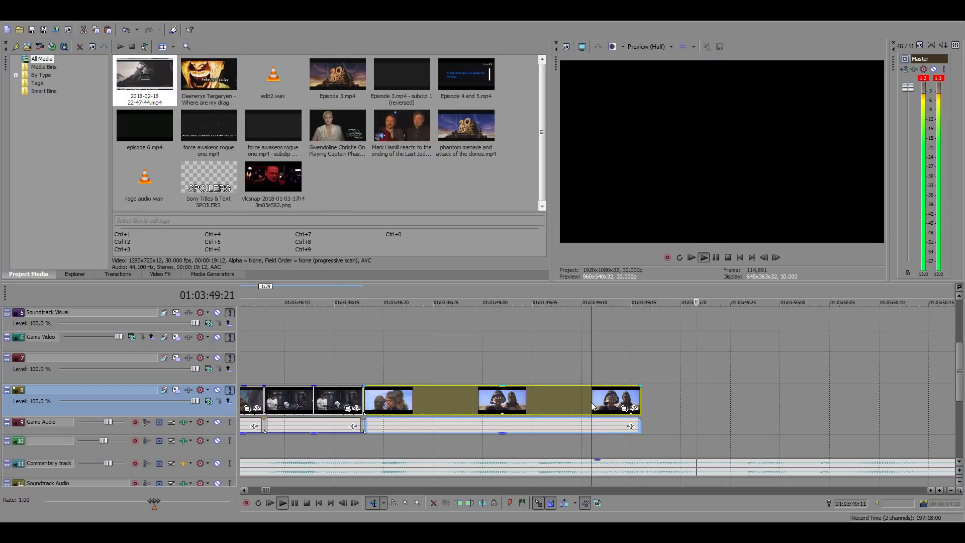
{"action": "key", "text": "alt+bracketright"}
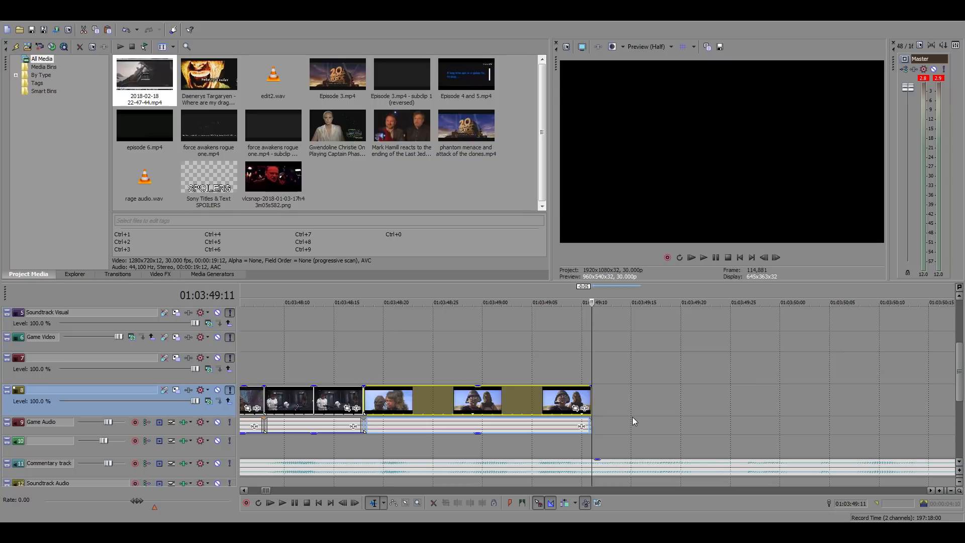
Browse the source footage between about 20:59:00 and 21:17:00 for the forest bunker scene
{"action": "key", "text": "Down"}
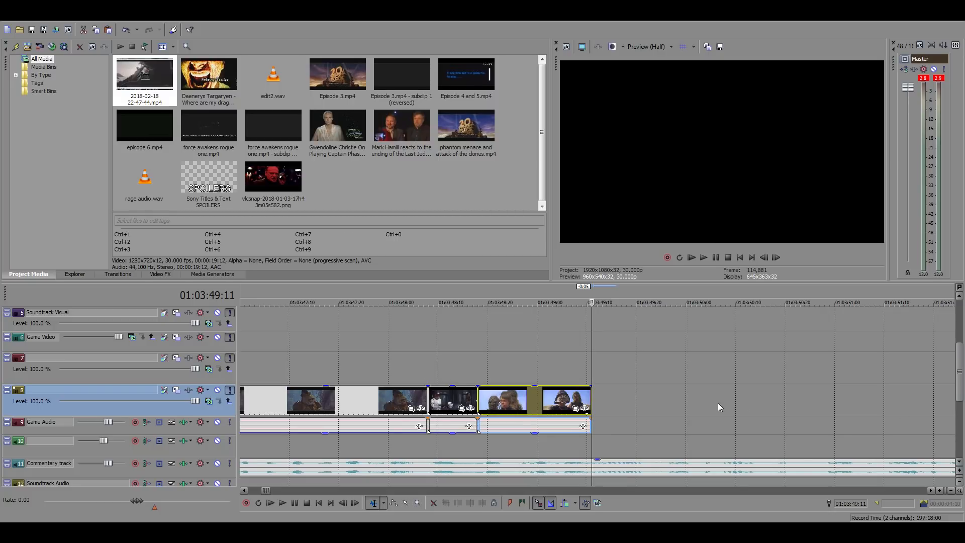
{"action": "scroll", "coordinate": [718, 403], "scroll_direction": "down", "scroll_amount": 10}
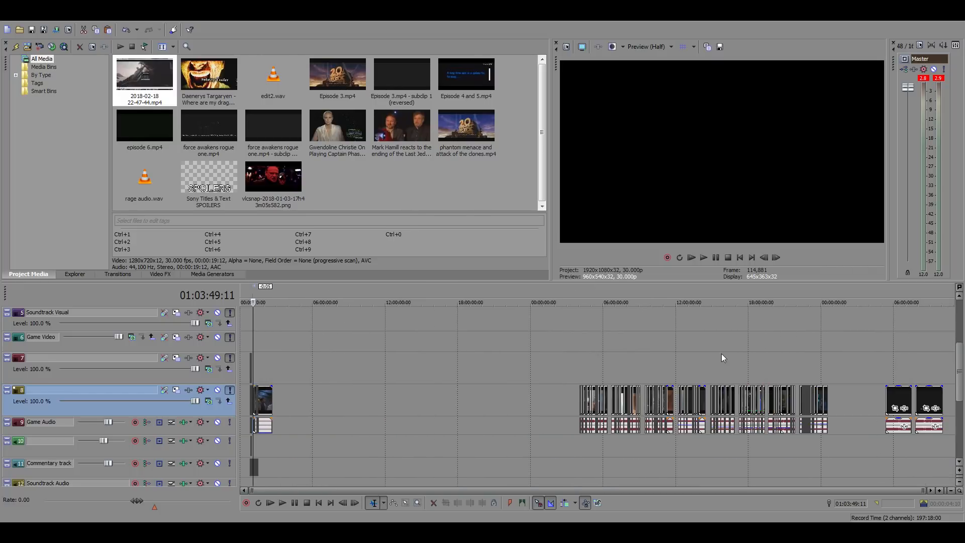
{"action": "left_click", "coordinate": [777, 369]}
{"action": "scroll", "coordinate": [777, 368], "scroll_direction": "up", "scroll_amount": 3}
{"action": "left_click", "coordinate": [655, 352]}
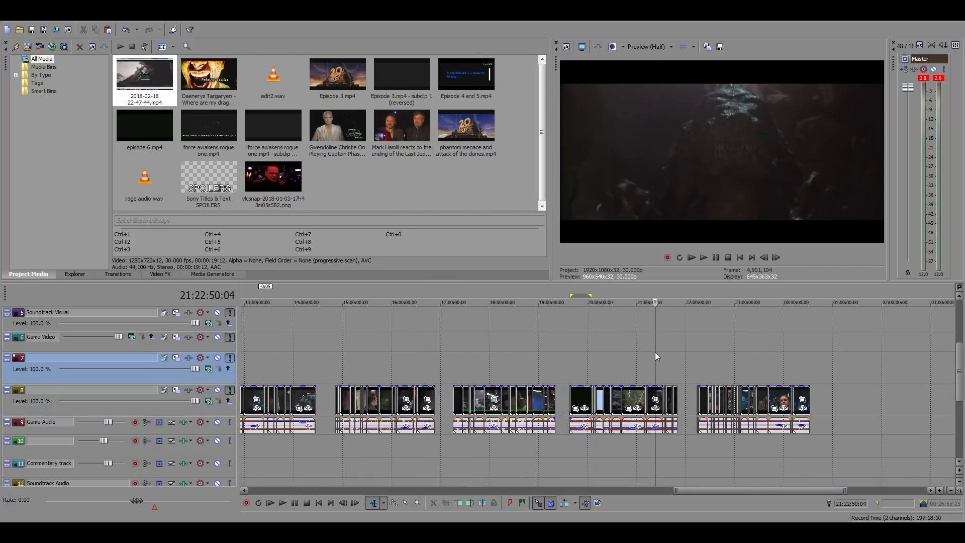
{"action": "left_click", "coordinate": [635, 351]}
{"action": "scroll", "coordinate": [663, 360], "scroll_direction": "up", "scroll_amount": 3}
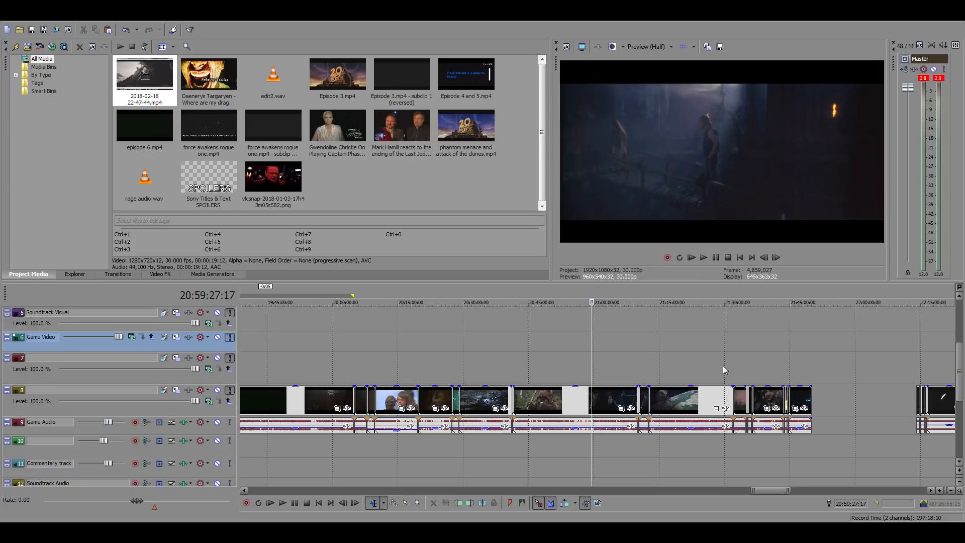
{"action": "left_click", "coordinate": [621, 354]}
{"action": "scroll", "coordinate": [629, 359], "scroll_direction": "up", "scroll_amount": 3}
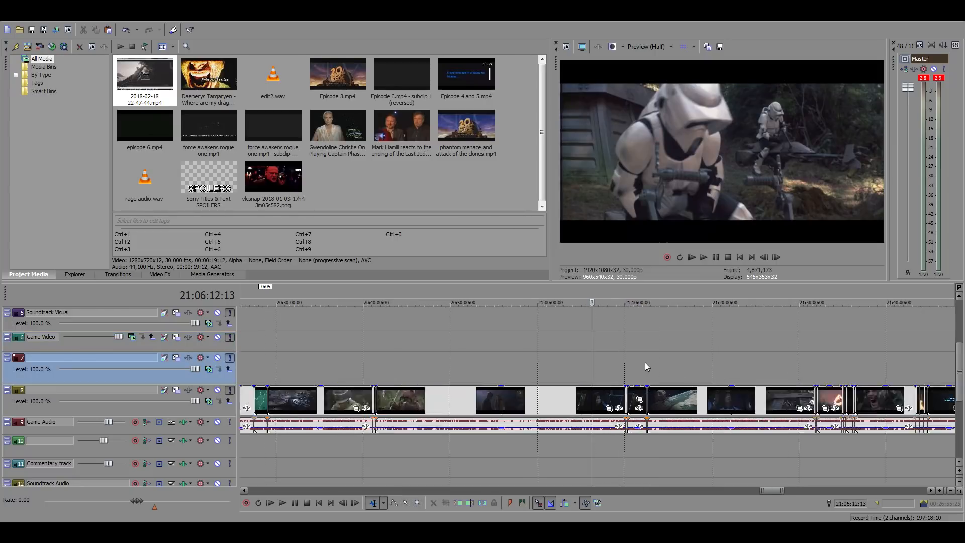
{"action": "left_click", "coordinate": [701, 369]}
{"action": "left_click", "coordinate": [735, 367]}
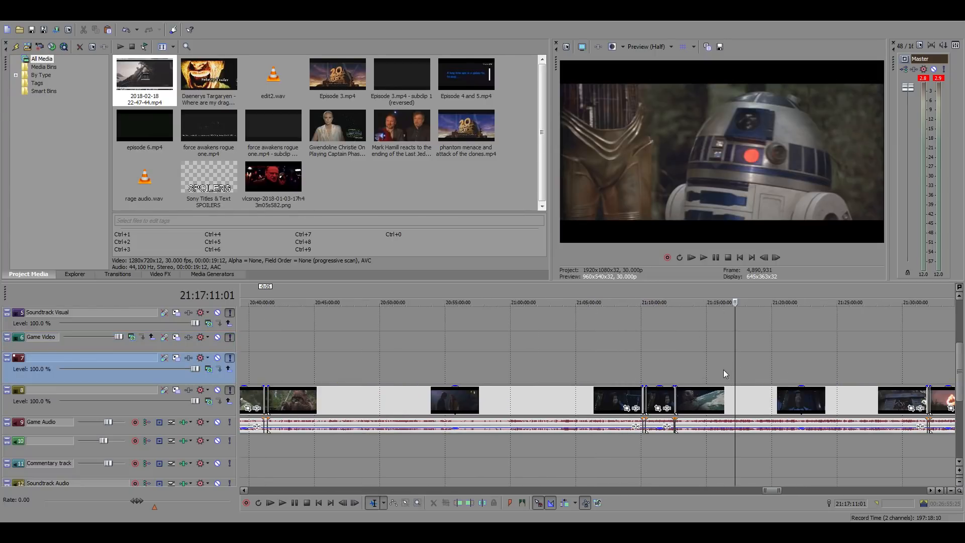
Search the source footage between about 21:28:00 and 21:32:00 for the shot of Han at the bunker entrance
{"action": "scroll", "coordinate": [710, 371], "scroll_direction": "down", "scroll_amount": 2}
{"action": "left_click", "coordinate": [687, 375]}
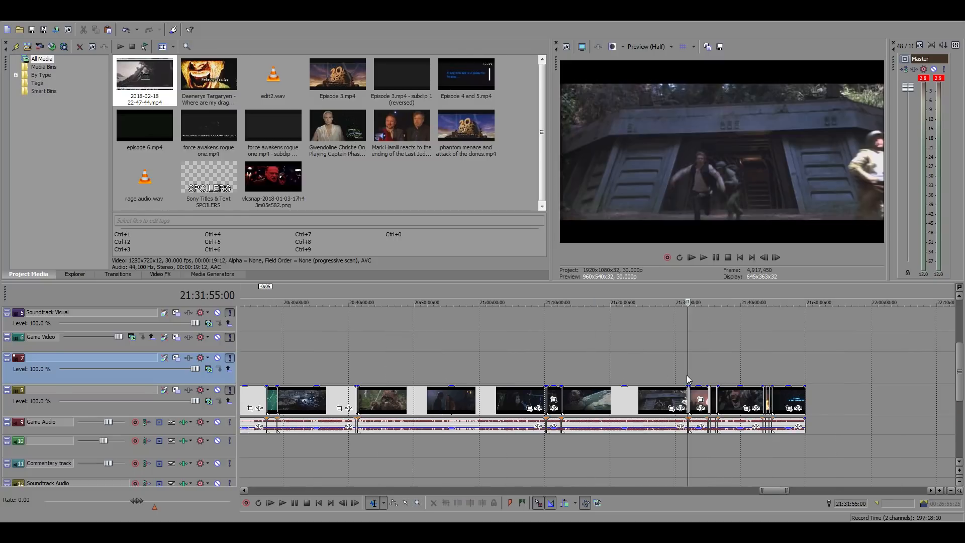
{"action": "scroll", "coordinate": [687, 375], "scroll_direction": "up", "scroll_amount": 3}
{"action": "left_click", "coordinate": [526, 373]}
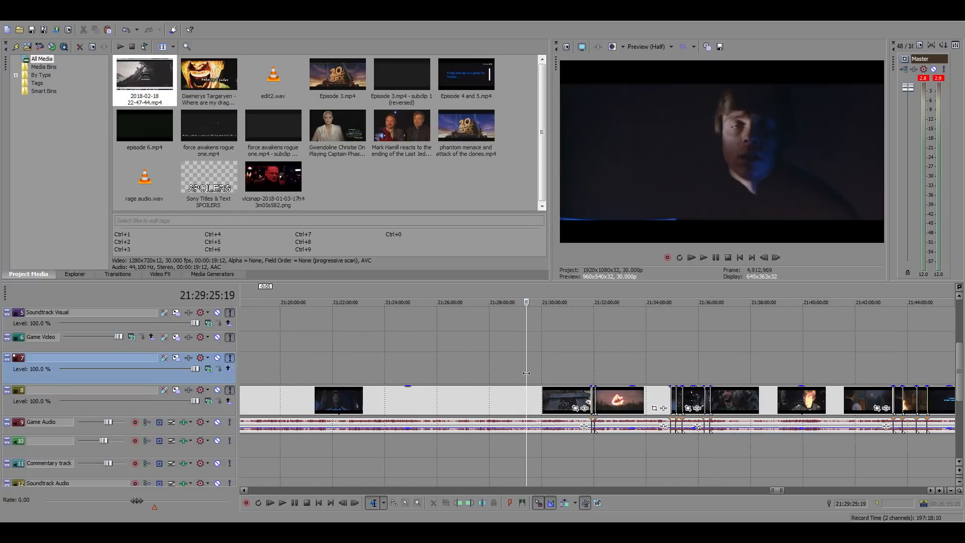
{"action": "left_click", "coordinate": [517, 372]}
{"action": "left_click", "coordinate": [504, 373]}
{"action": "left_click", "coordinate": [493, 372]}
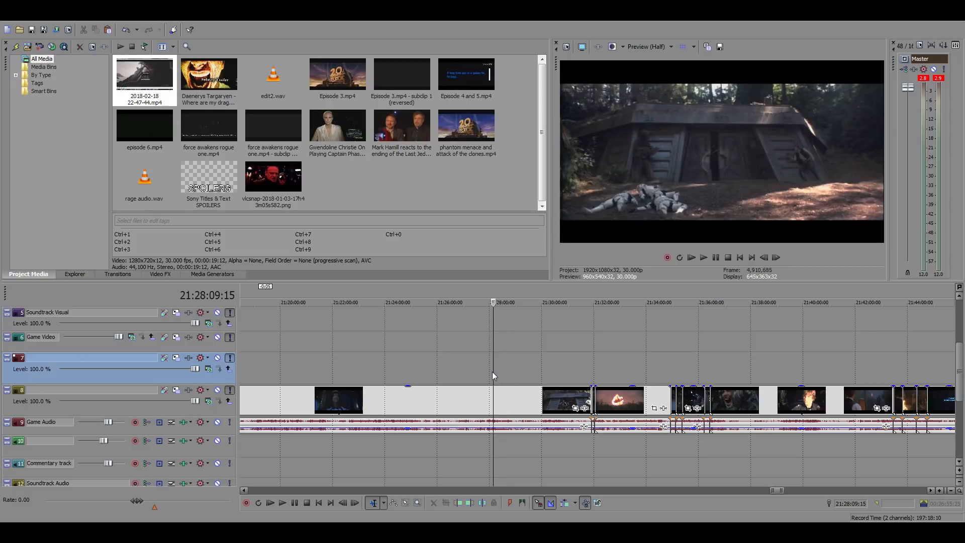
{"action": "left_click", "coordinate": [484, 371]}
{"action": "scroll", "coordinate": [589, 375], "scroll_direction": "up", "scroll_amount": 3}
{"action": "key", "text": "space"}
{"action": "left_click", "coordinate": [637, 370]}
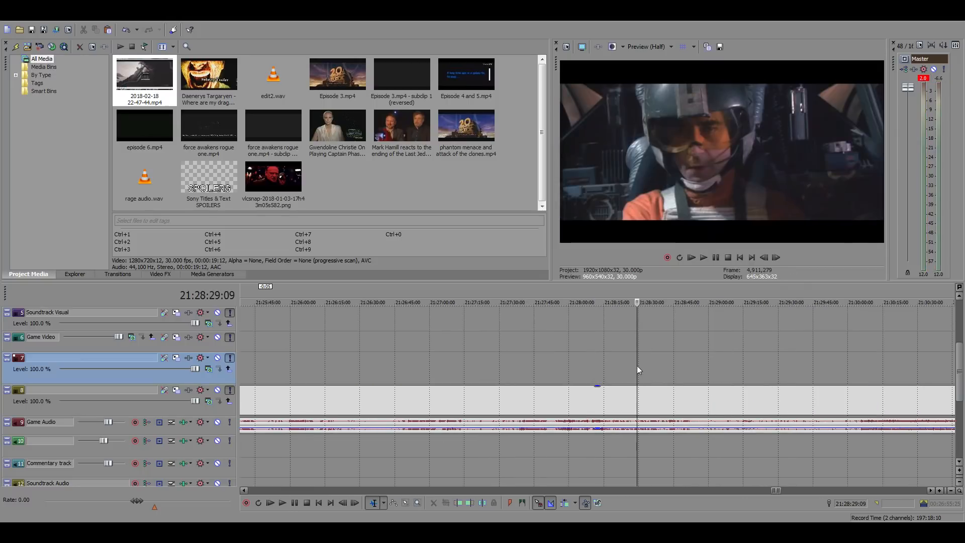
{"action": "left_click", "coordinate": [650, 399]}
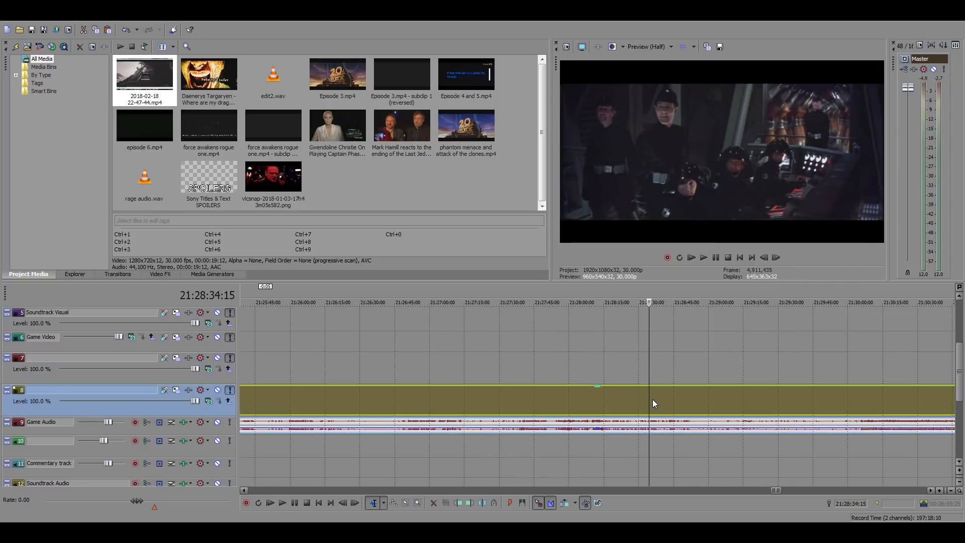
Split the source footage to isolate the Han bunker shot, starting at 21:28:46:23 and lasting about three seconds
{"action": "scroll", "coordinate": [678, 394], "scroll_direction": "up", "scroll_amount": 1}
{"action": "left_click", "coordinate": [655, 398]}
{"action": "key", "text": "space"}
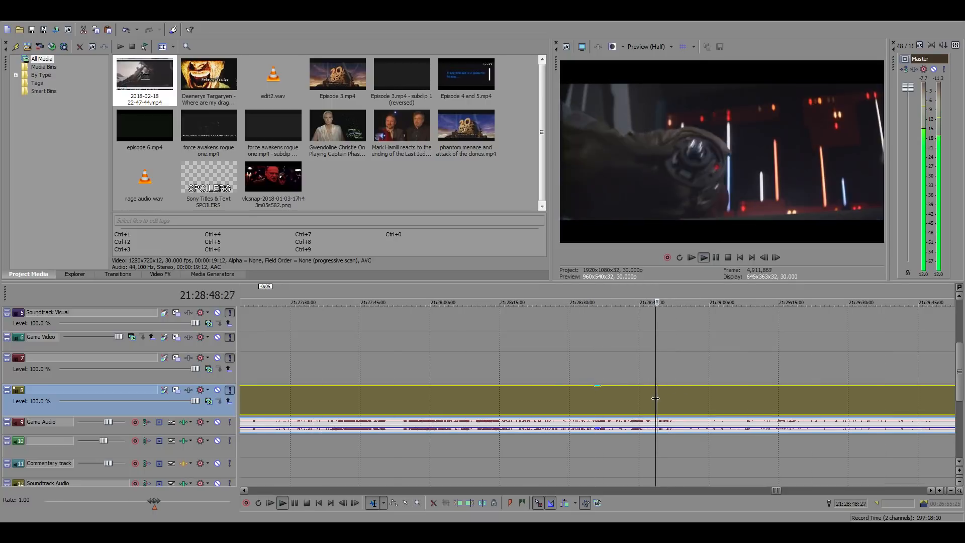
{"action": "left_click", "coordinate": [633, 397]}
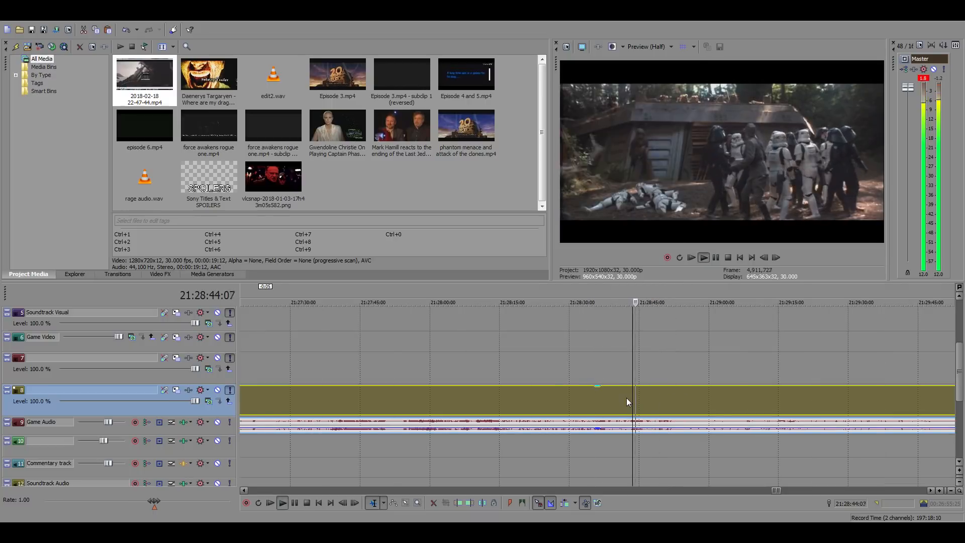
{"action": "scroll", "coordinate": [673, 400], "scroll_direction": "up", "scroll_amount": 2}
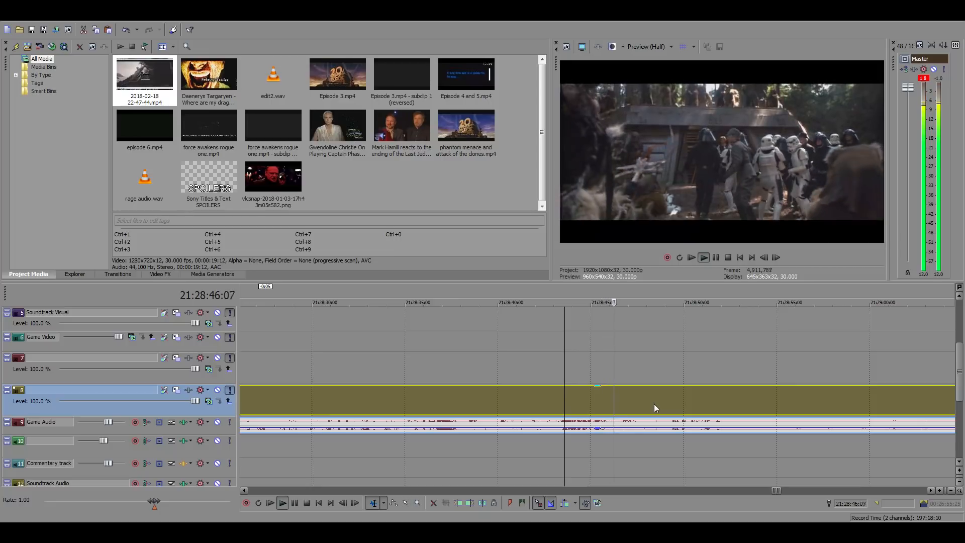
{"action": "left_click", "coordinate": [624, 396]}
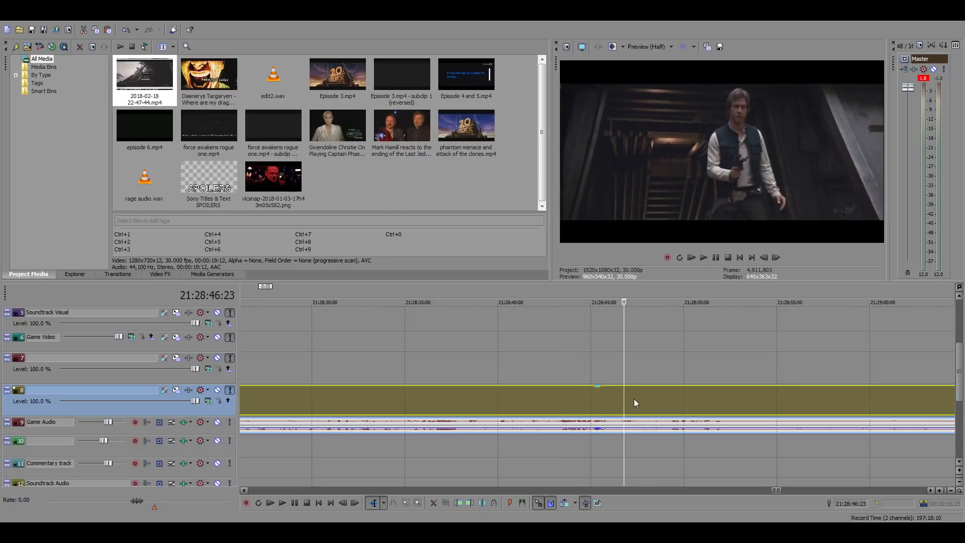
{"action": "key", "text": "space"}
{"action": "key", "text": "s"}
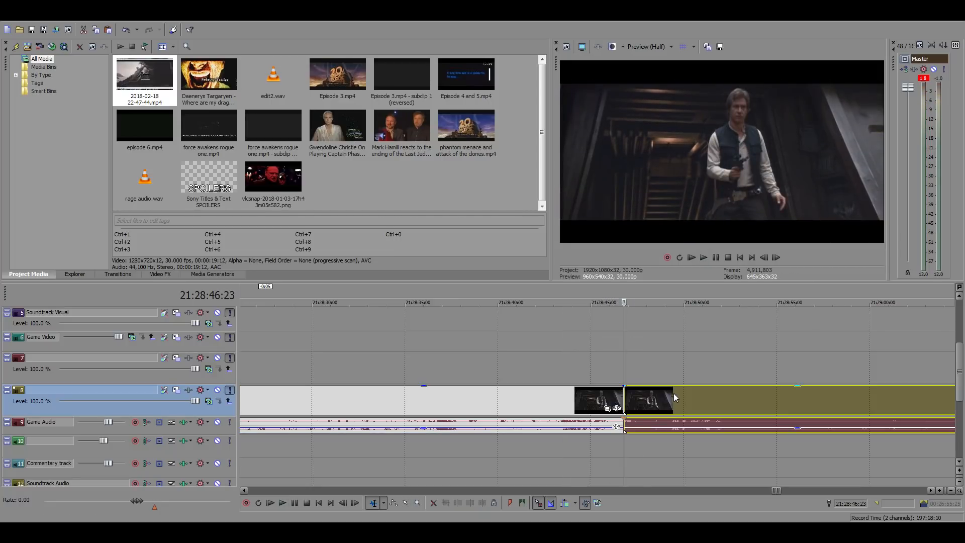
{"action": "left_click", "coordinate": [678, 395]}
{"action": "key", "text": "s"}
{"action": "left_click", "coordinate": [643, 397]}
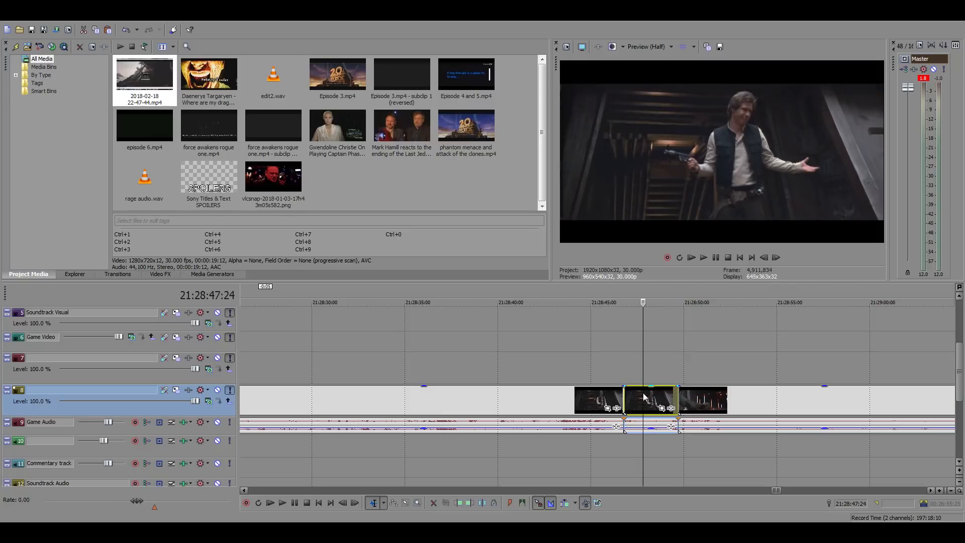
Paste a copy of the Han bunker shot into the main timeline so that it ends at 01:04:44:09
{"action": "scroll", "coordinate": [426, 380], "scroll_direction": "down", "scroll_amount": 10}
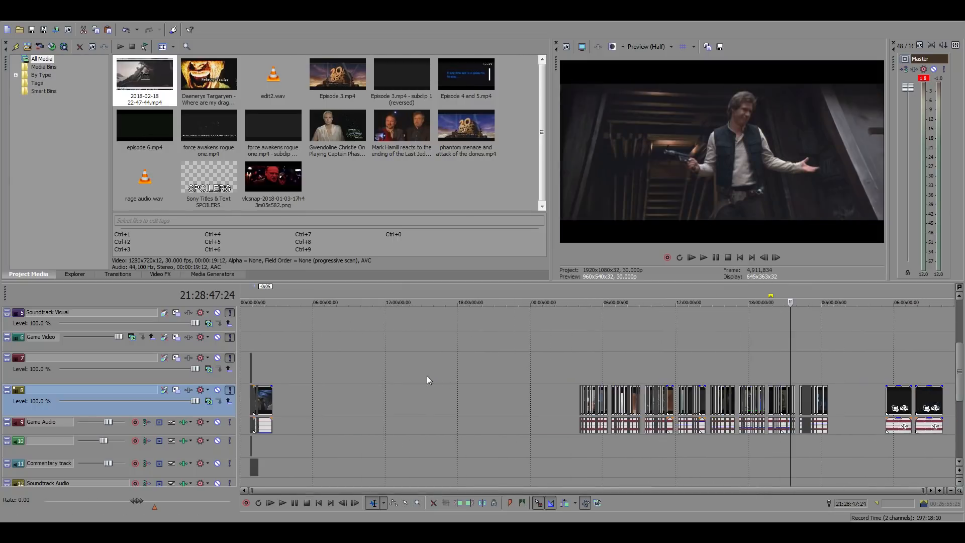
{"action": "left_click", "coordinate": [253, 363]}
{"action": "scroll", "coordinate": [557, 379], "scroll_direction": "up", "scroll_amount": 10}
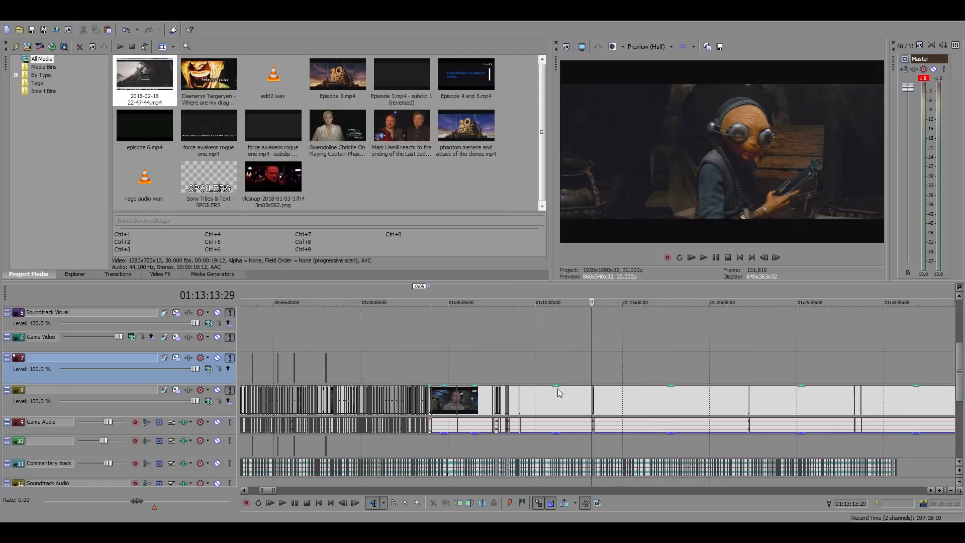
{"action": "left_click", "coordinate": [443, 400]}
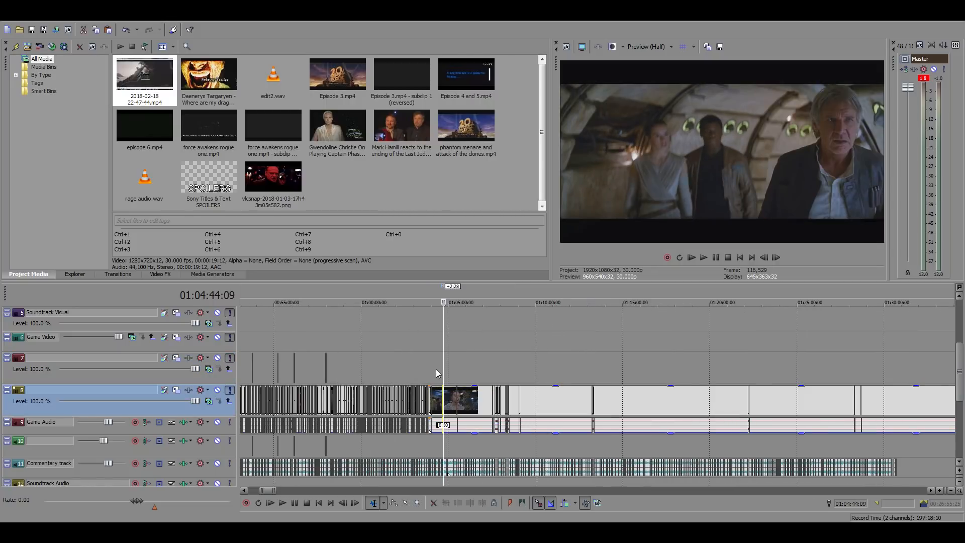
Close the gap after the Luke clip by bringing the start of the following Rey cockpit clip back to 01:03:49:11
{"action": "scroll", "coordinate": [435, 373], "scroll_direction": "up", "scroll_amount": 5}
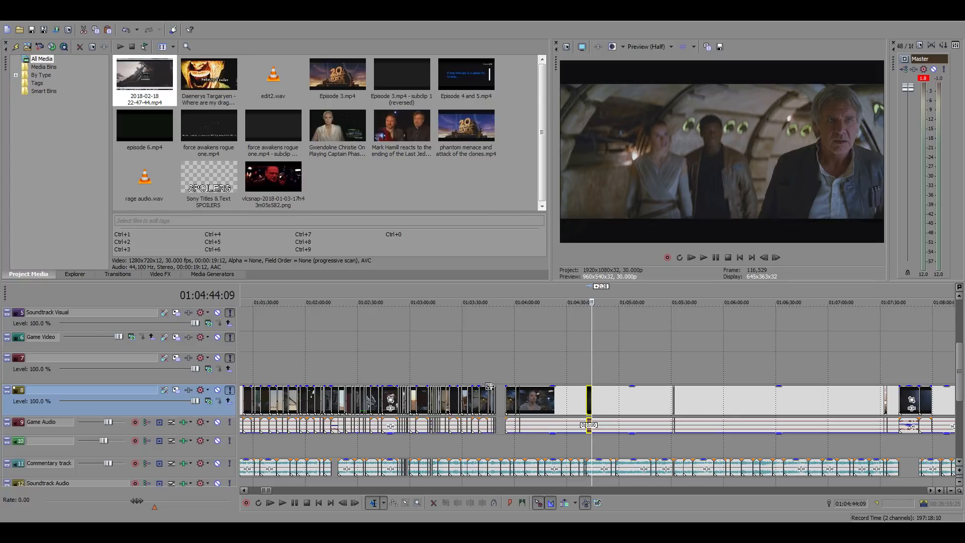
{"action": "left_click", "coordinate": [510, 375]}
{"action": "scroll", "coordinate": [635, 376], "scroll_direction": "up", "scroll_amount": 8}
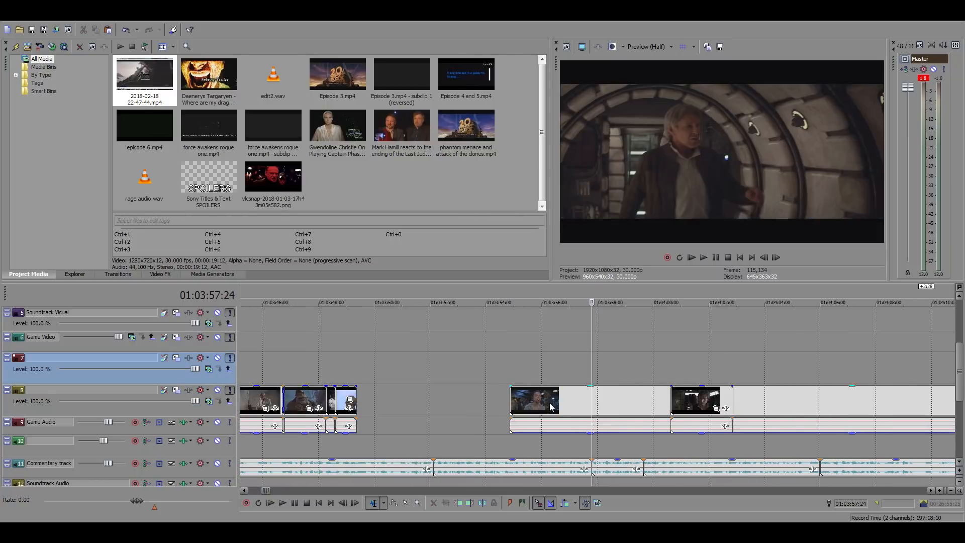
{"action": "left_click_drag", "start_coordinate": [549, 404], "coordinate": [395, 400]}
{"action": "left_click", "coordinate": [350, 356]}
{"action": "scroll", "coordinate": [351, 357], "scroll_direction": "up", "scroll_amount": 4}
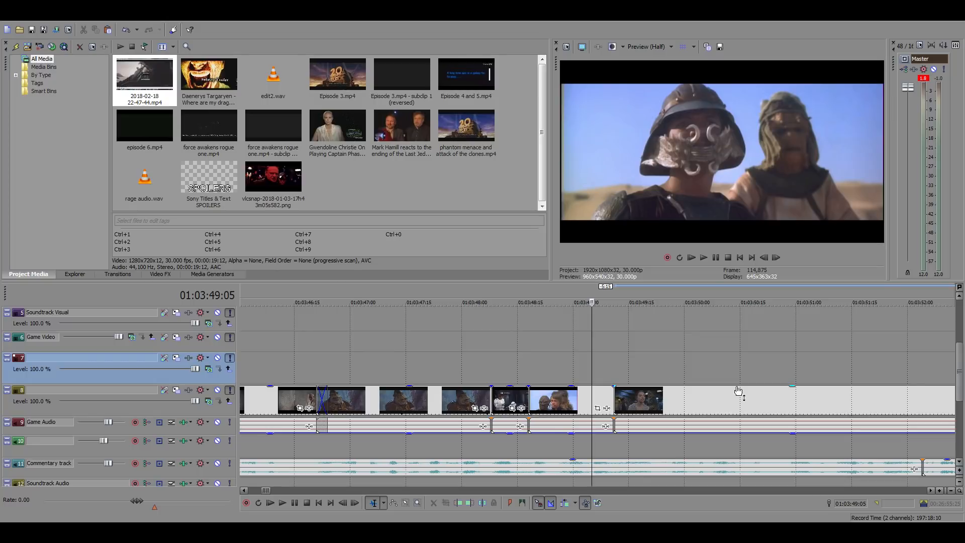
Inspect the frames at the Luke clip's start and end cuts, 01:03:48:18 and 01:03:49:11
{"action": "left_click", "coordinate": [528, 370]}
{"action": "left_click", "coordinate": [614, 364]}
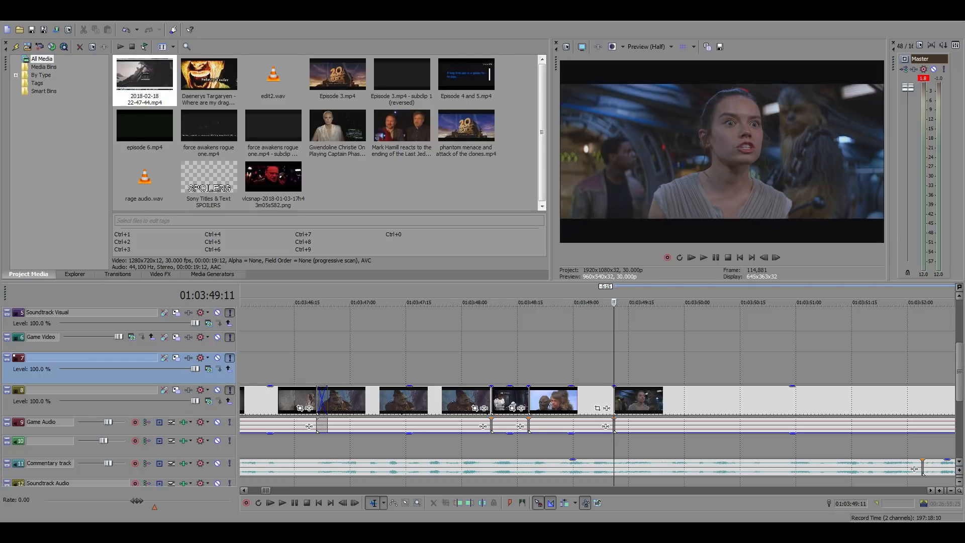
{"action": "left_click", "coordinate": [529, 371]}
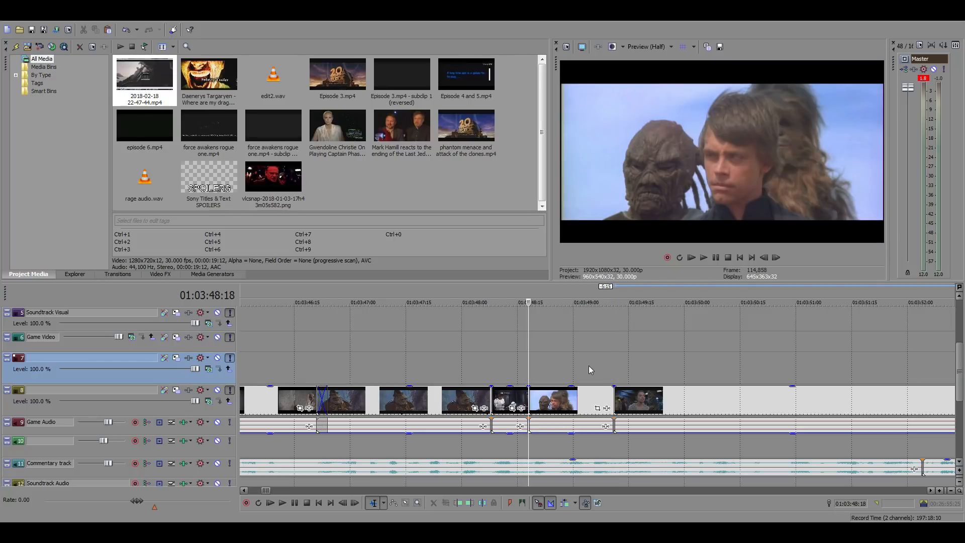
{"action": "scroll", "coordinate": [663, 391], "scroll_direction": "down", "scroll_amount": 5}
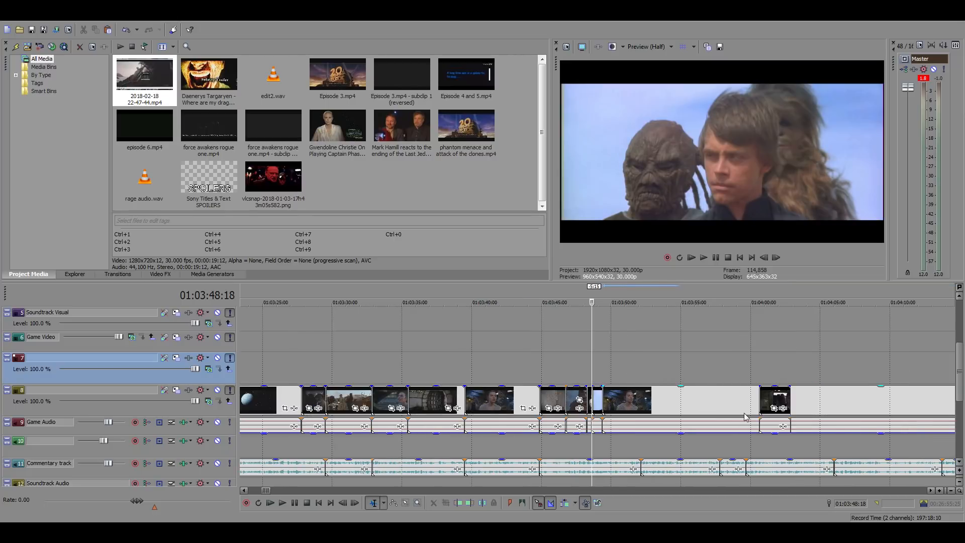
Examine the main timeline around the Han cockpit frame at 01:04:01:21 and the Han bunker clip at 01:04:42:23
{"action": "left_click", "coordinate": [774, 397]}
{"action": "scroll", "coordinate": [774, 397], "scroll_direction": "down", "scroll_amount": 5}
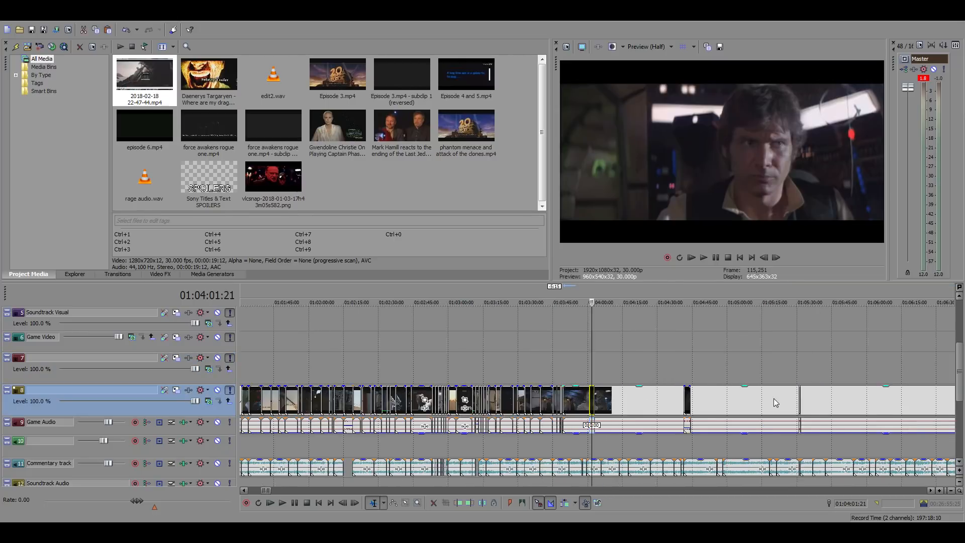
{"action": "left_click", "coordinate": [696, 369]}
{"action": "scroll", "coordinate": [698, 372], "scroll_direction": "up", "scroll_amount": 5}
{"action": "left_click", "coordinate": [570, 400]}
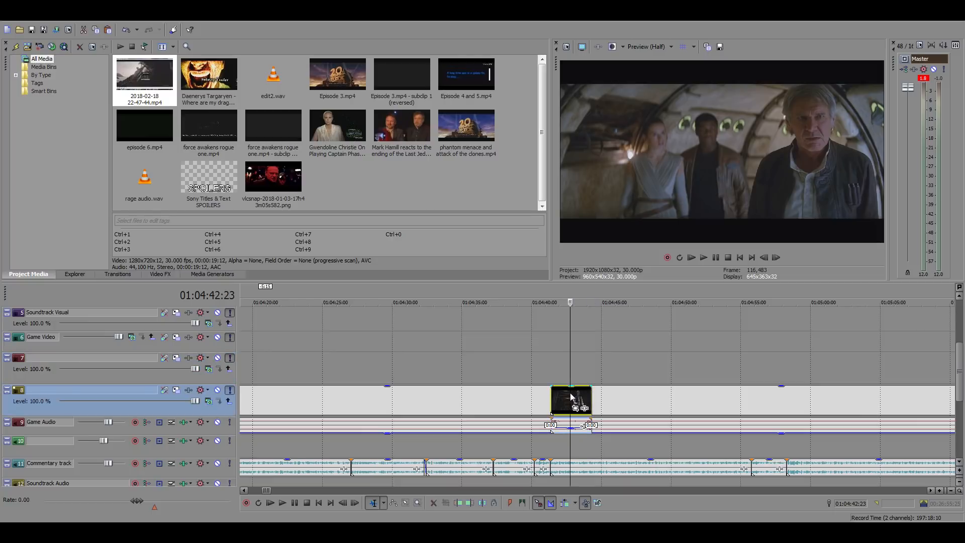
{"action": "scroll", "coordinate": [548, 420], "scroll_direction": "down", "scroll_amount": 4}
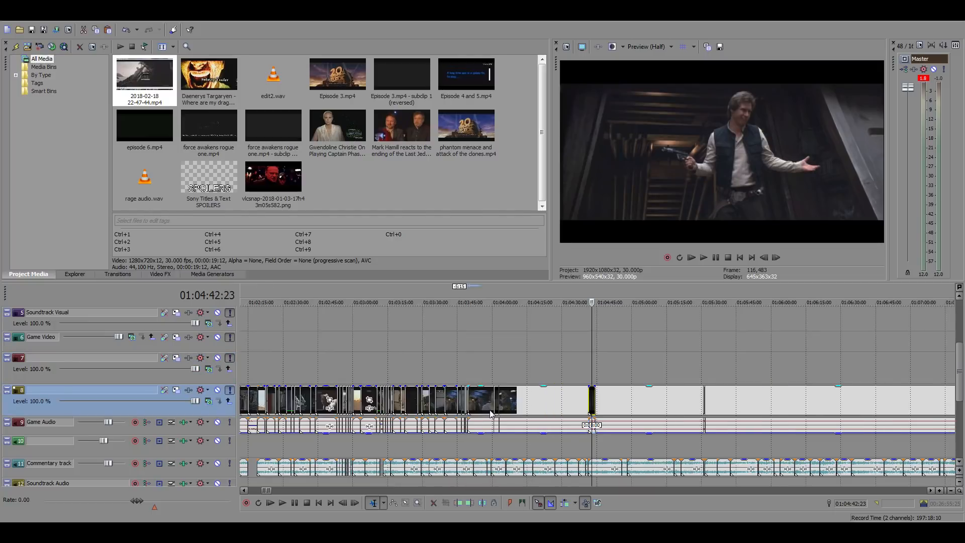
Move the Rey cockpit clip 27 frames later to open a gap after the Luke clip at 01:03:49:11
{"action": "left_click", "coordinate": [468, 359]}
{"action": "scroll", "coordinate": [472, 360], "scroll_direction": "up", "scroll_amount": 2}
{"action": "scroll", "coordinate": [635, 368], "scroll_direction": "up", "scroll_amount": 2}
{"action": "key", "text": "space"}
{"action": "scroll", "coordinate": [665, 369], "scroll_direction": "up", "scroll_amount": 3}
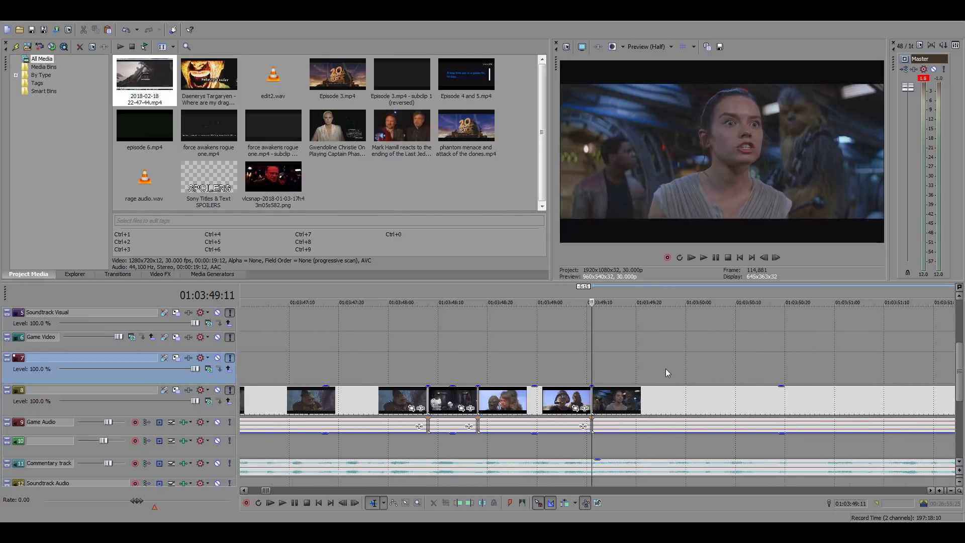
{"action": "left_click_drag", "start_coordinate": [624, 402], "coordinate": [757, 405]}
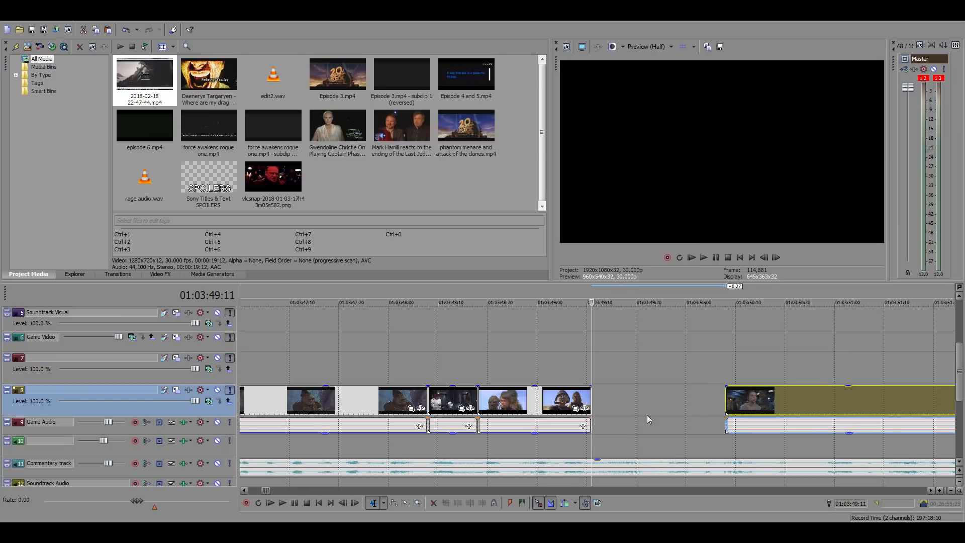
Locate the shot of Leia in the forest ferns within the source footage, around 20:43:02:12
{"action": "scroll", "coordinate": [647, 415], "scroll_direction": "down", "scroll_amount": 15}
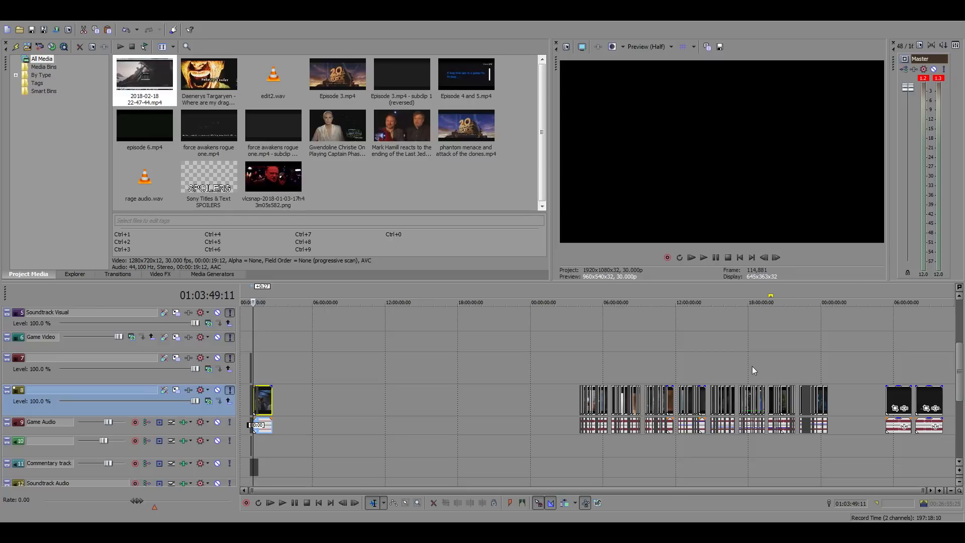
{"action": "left_click", "coordinate": [803, 370]}
{"action": "scroll", "coordinate": [769, 391], "scroll_direction": "up", "scroll_amount": 2}
{"action": "left_click", "coordinate": [550, 354]}
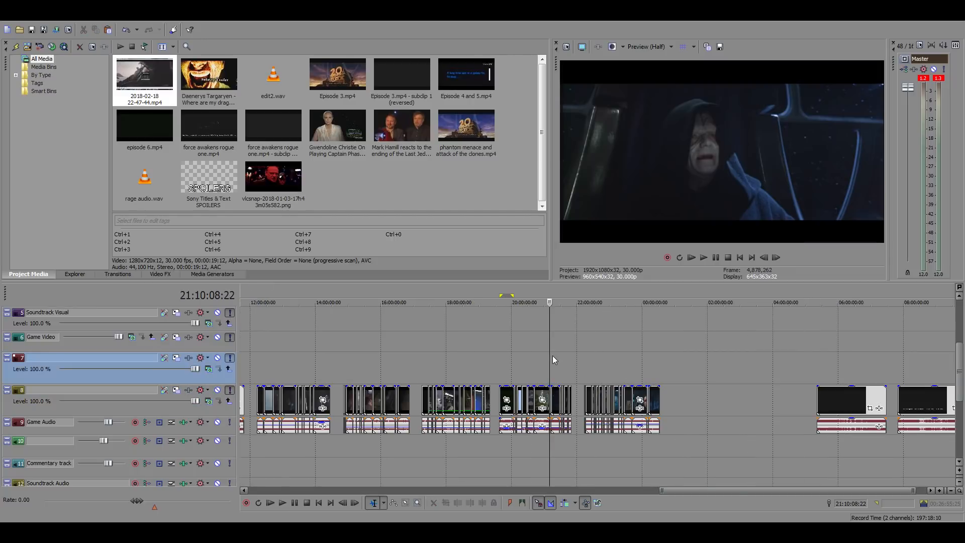
{"action": "scroll", "coordinate": [554, 355], "scroll_direction": "up", "scroll_amount": 3}
{"action": "left_click", "coordinate": [533, 367]}
{"action": "scroll", "coordinate": [614, 370], "scroll_direction": "up", "scroll_amount": 4}
{"action": "key", "text": "space"}
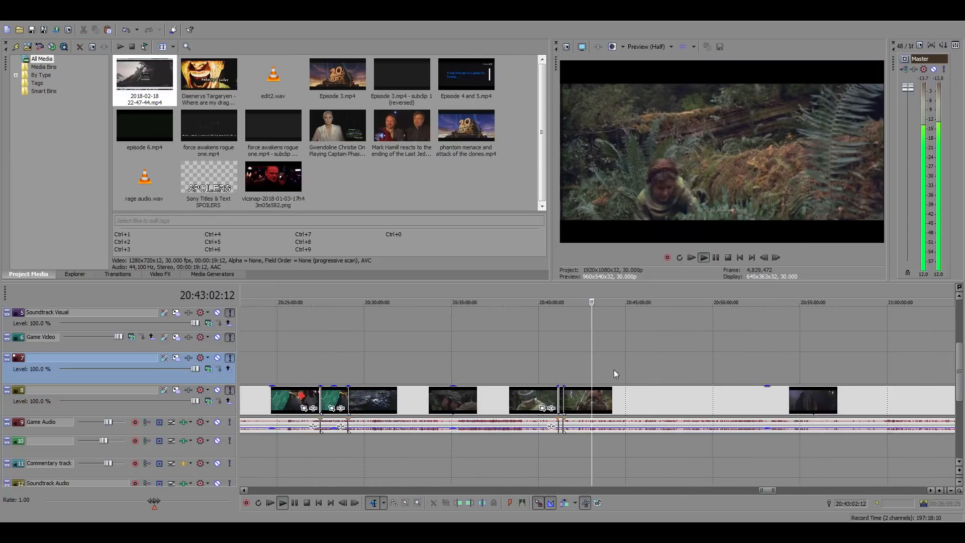
{"action": "scroll", "coordinate": [640, 375], "scroll_direction": "up", "scroll_amount": 2}
{"action": "key", "text": "space"}
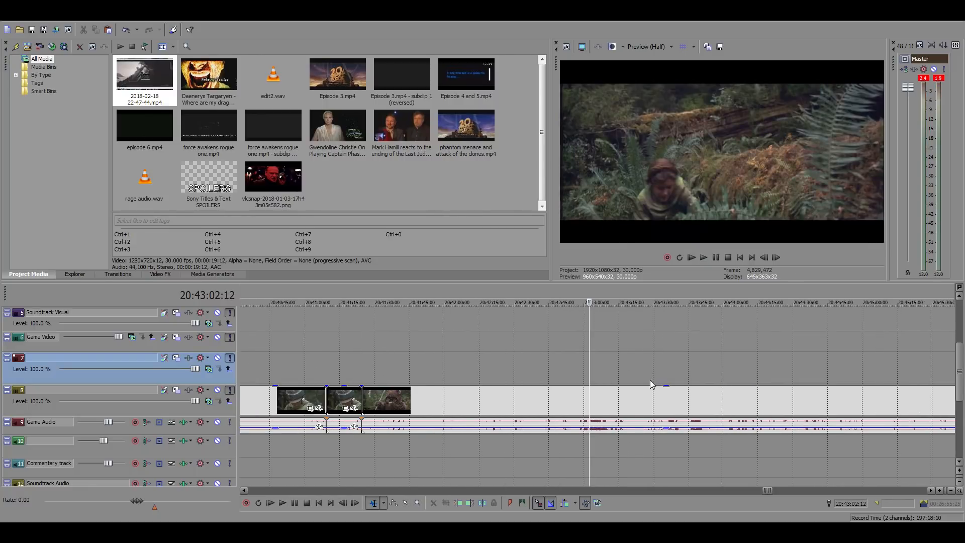
Split the source footage at 20:43:02:12 and 20:43:04:23 to isolate the Leia forest shot, and select it
{"action": "scroll", "coordinate": [612, 396], "scroll_direction": "up", "scroll_amount": 6}
{"action": "key", "text": "space"}
{"action": "left_click", "coordinate": [608, 399]}
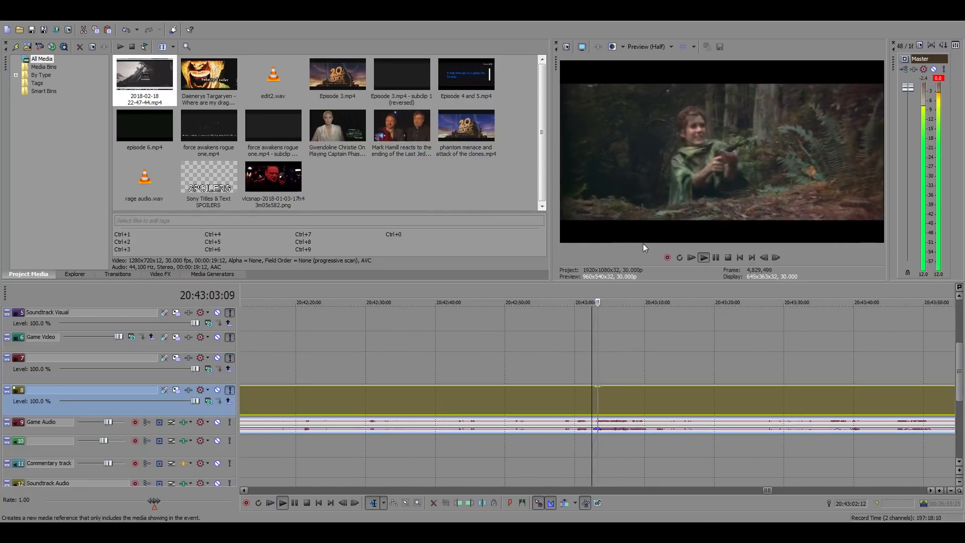
{"action": "scroll", "coordinate": [686, 347], "scroll_direction": "up", "scroll_amount": 3}
{"action": "left_click", "coordinate": [635, 402]}
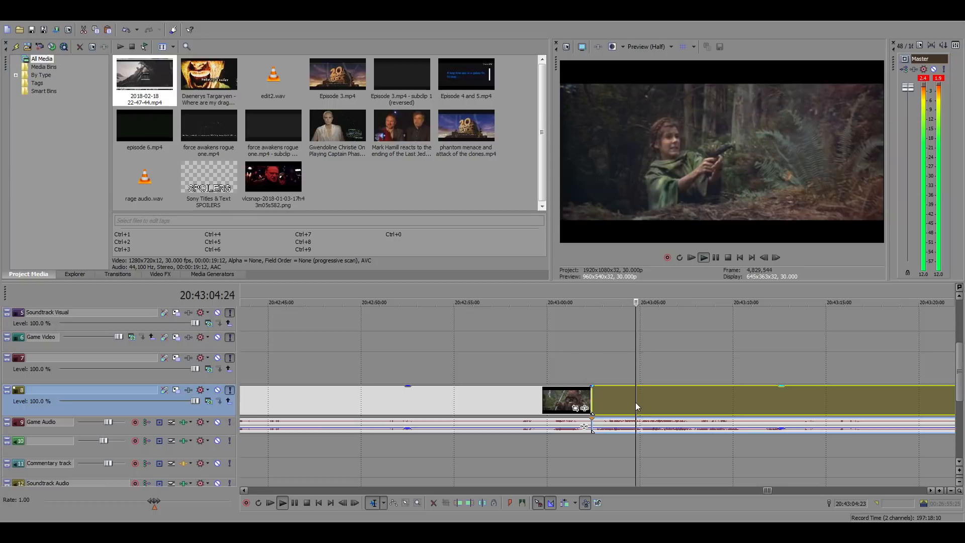
{"action": "key", "text": "space"}
{"action": "key", "text": "s"}
{"action": "left_click", "coordinate": [602, 404]}
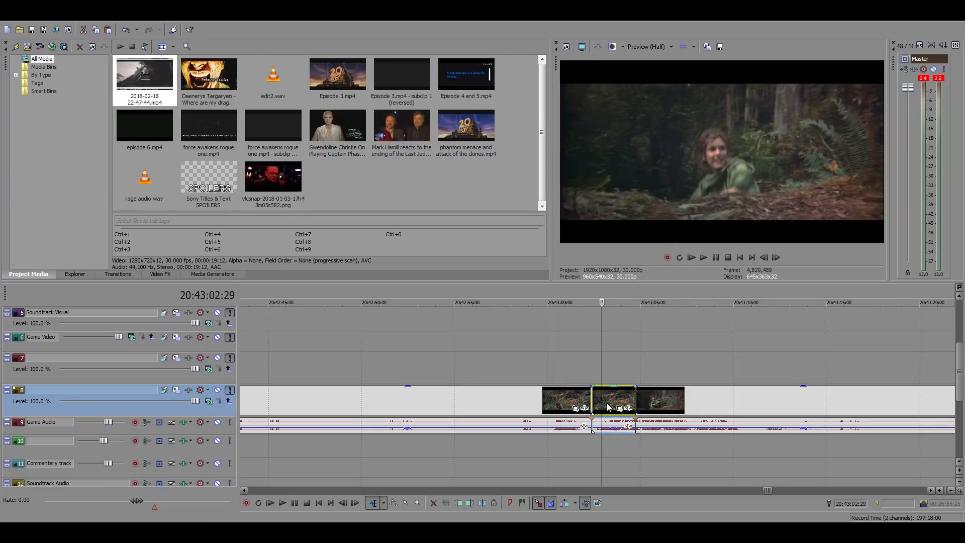
Paste a copy of the Leia forest shot into the main timeline gap right after the Luke clip
{"action": "scroll", "coordinate": [607, 406], "scroll_direction": "down", "scroll_amount": 10}
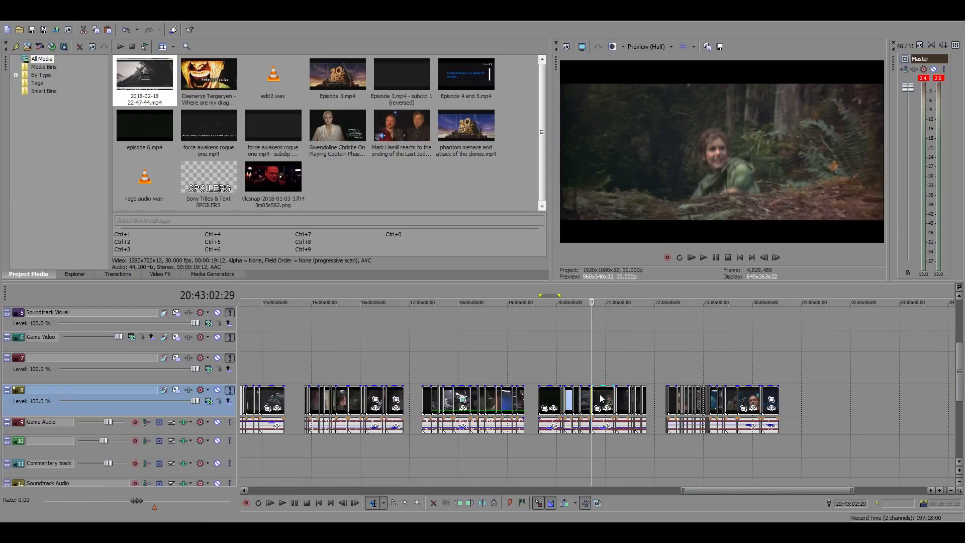
{"action": "scroll", "coordinate": [312, 432], "scroll_direction": "down", "scroll_amount": 8}
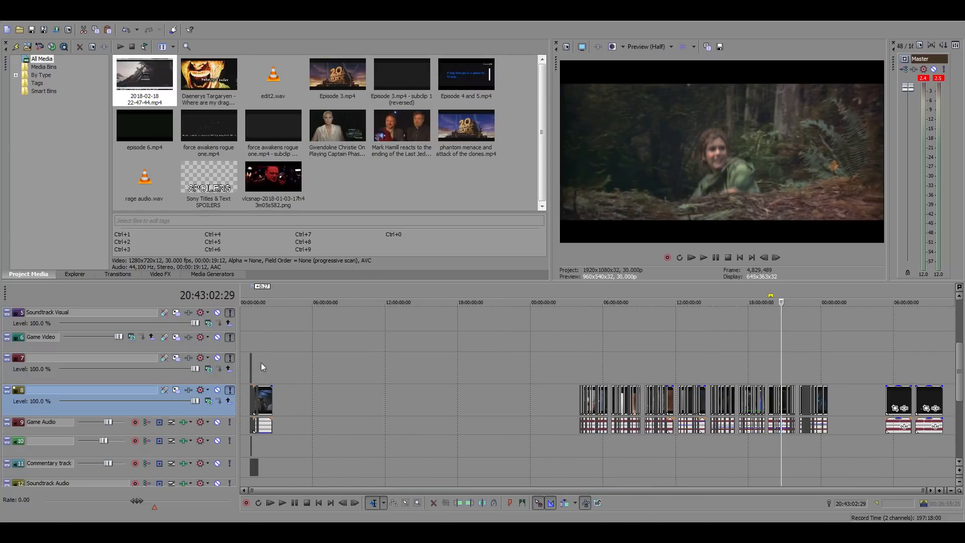
{"action": "left_click", "coordinate": [260, 363]}
{"action": "scroll", "coordinate": [270, 361], "scroll_direction": "up", "scroll_amount": 10}
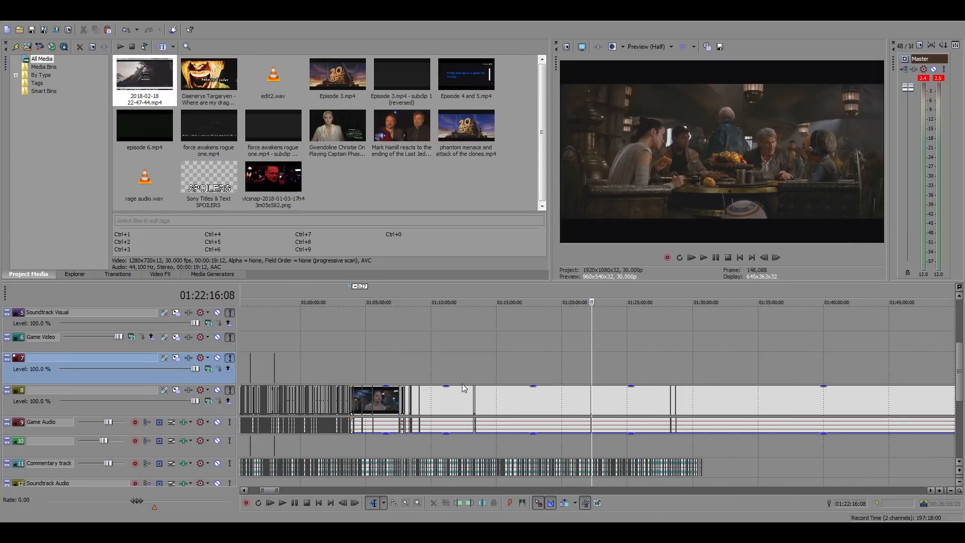
{"action": "scroll", "coordinate": [462, 384], "scroll_direction": "up", "scroll_amount": 3}
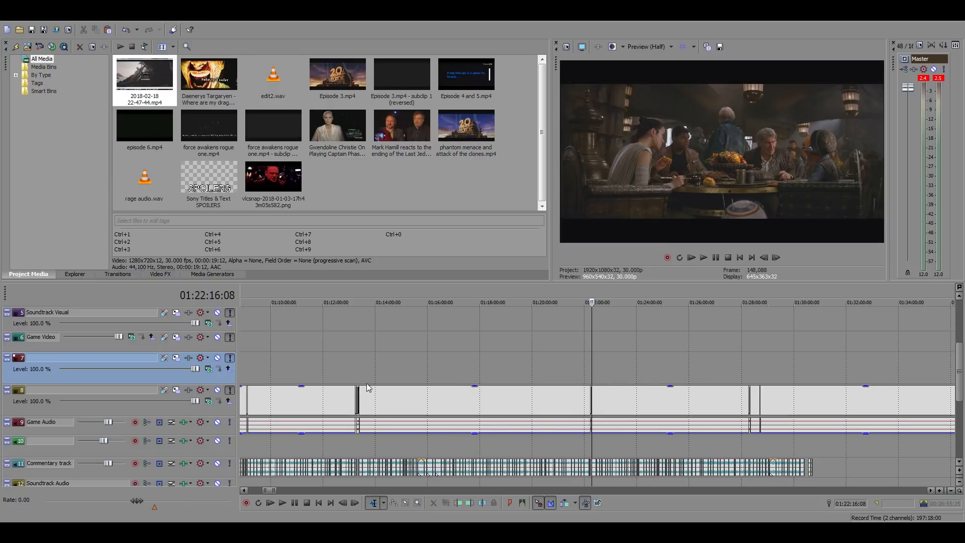
{"action": "scroll", "coordinate": [440, 397], "scroll_direction": "down", "scroll_amount": 8}
{"action": "left_click", "coordinate": [514, 364]}
{"action": "scroll", "coordinate": [608, 390], "scroll_direction": "up", "scroll_amount": 15}
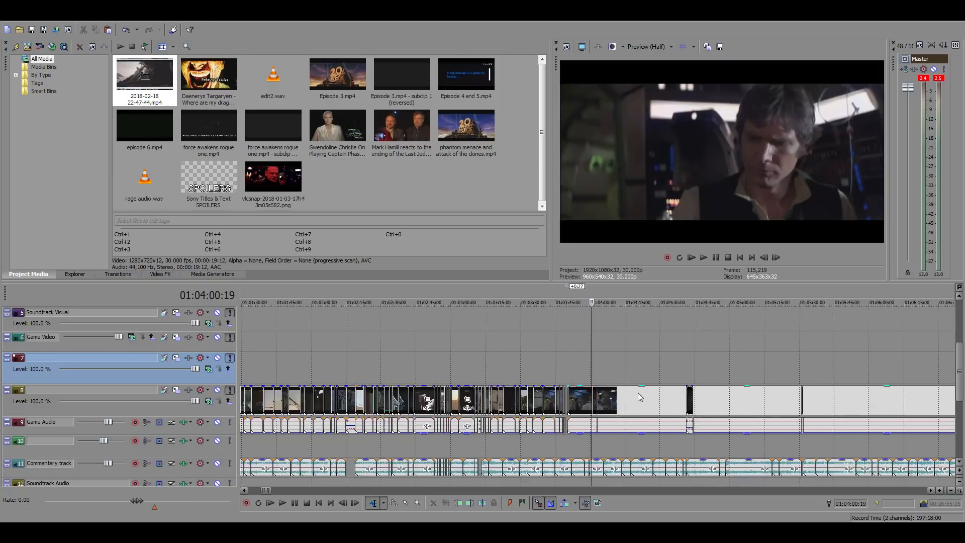
{"action": "left_click", "coordinate": [487, 391]}
{"action": "scroll", "coordinate": [629, 411], "scroll_direction": "up", "scroll_amount": 10}
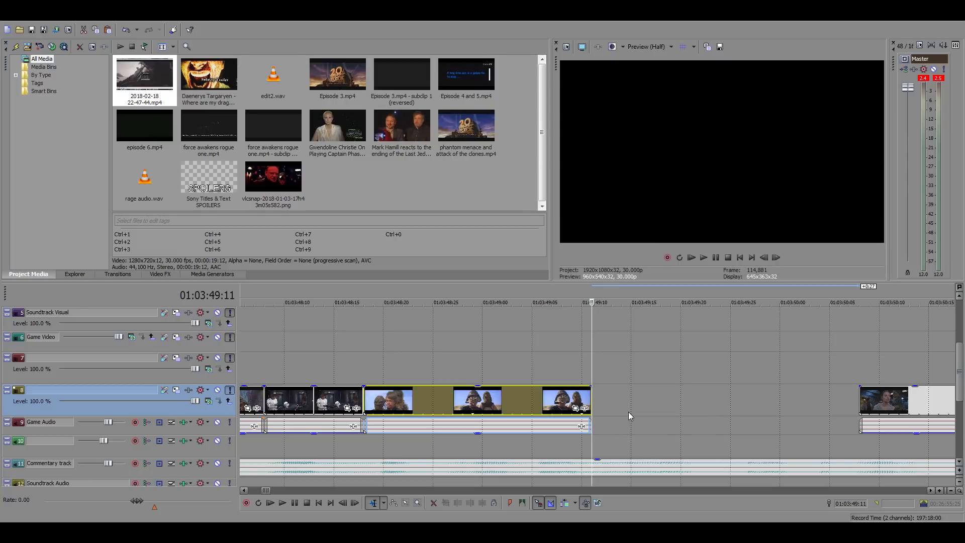
{"action": "left_click", "coordinate": [602, 400]}
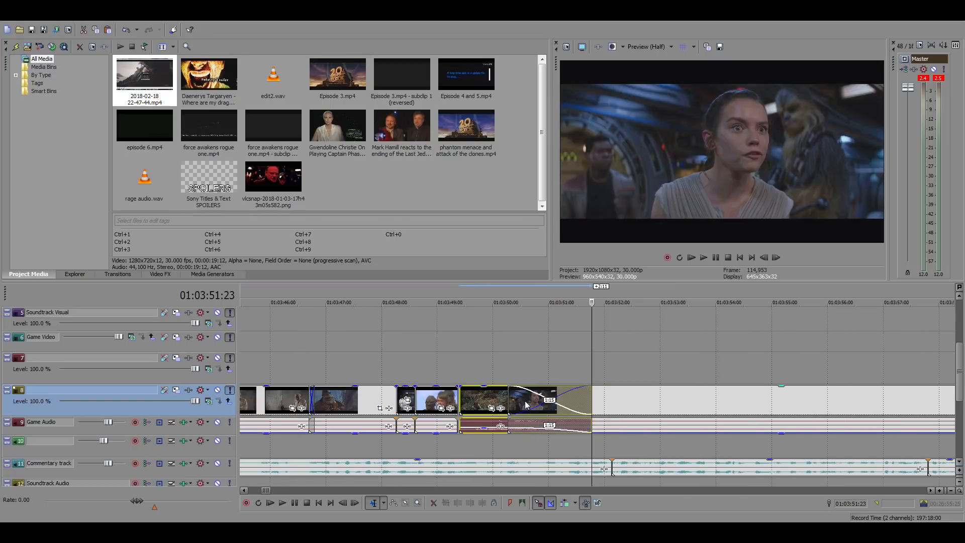
Move the pasted Leia clip one frame earlier so that it starts at the Luke clip's end, 01:03:49:11
{"action": "scroll", "coordinate": [583, 401], "scroll_direction": "up", "scroll_amount": 4}
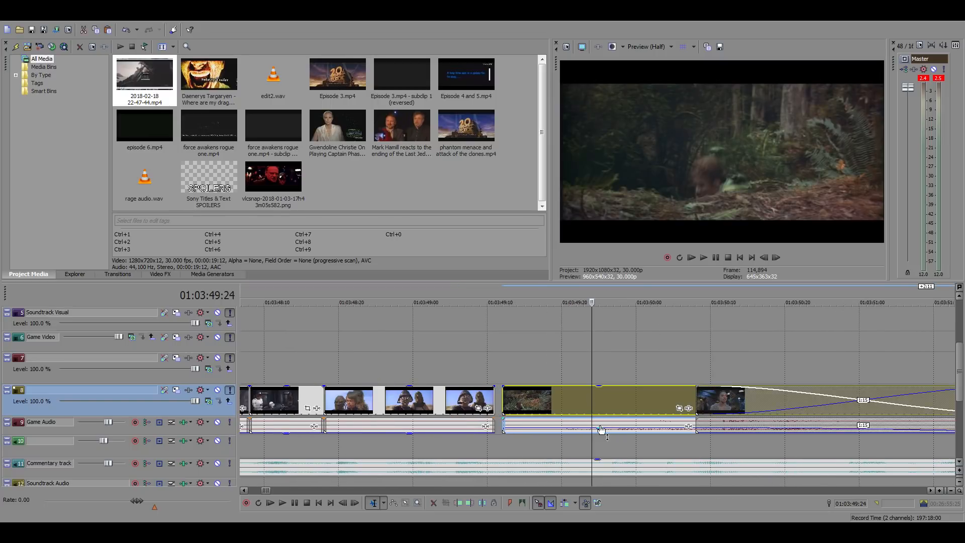
{"action": "left_click_drag", "start_coordinate": [601, 430], "coordinate": [597, 461]}
{"action": "left_click_drag", "start_coordinate": [504, 395], "coordinate": [495, 394]}
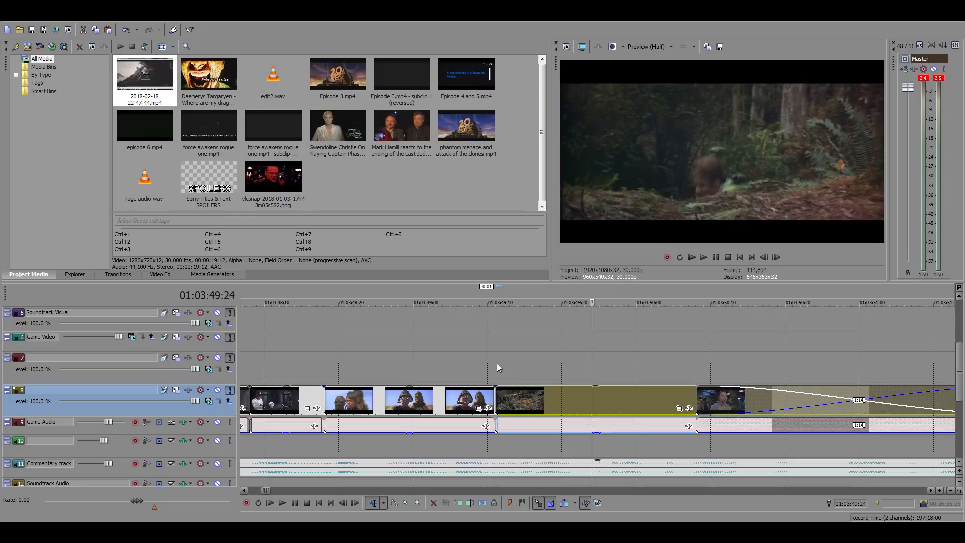
Slide the Leia clip 9 frames earlier over the Luke clip and trim its start to 01:03:49:11
{"action": "left_click", "coordinate": [497, 363]}
{"action": "left_click_drag", "start_coordinate": [594, 403], "coordinate": [530, 400]}
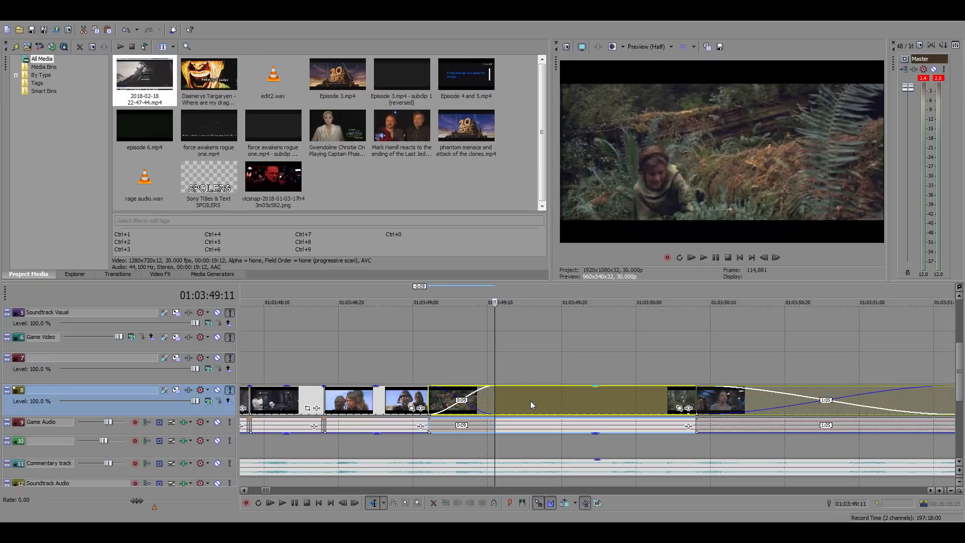
{"action": "right_click", "coordinate": [523, 398]}
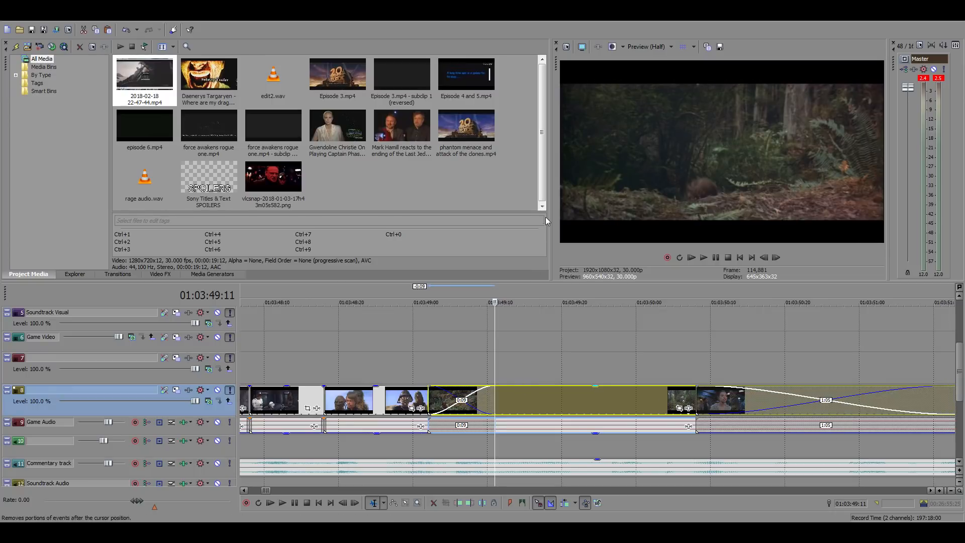
{"action": "left_click", "coordinate": [546, 208]}
Play through the Leia clip and move it another 3 frames earlier, overlapping the end of the Luke clip
{"action": "key", "text": "space"}
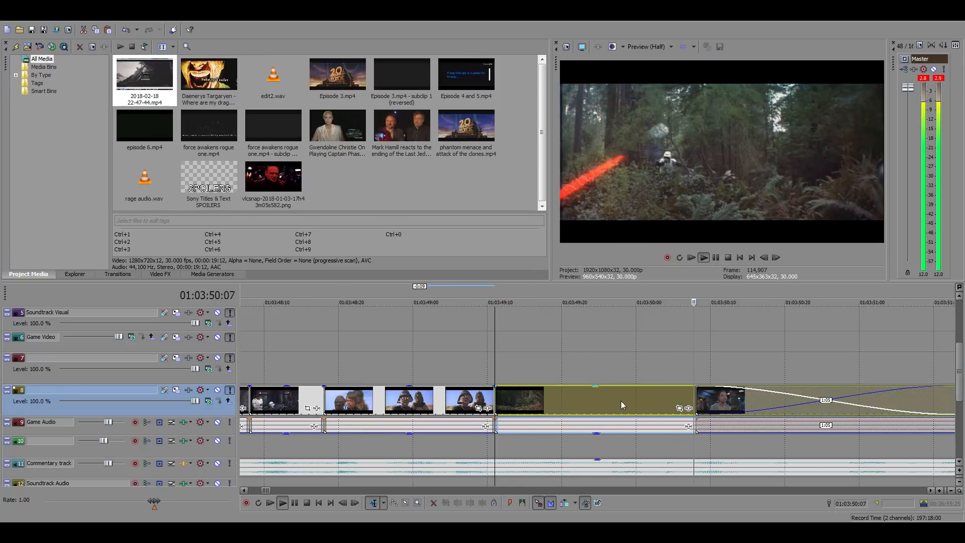
{"action": "key", "text": "space"}
{"action": "key", "text": "space"}
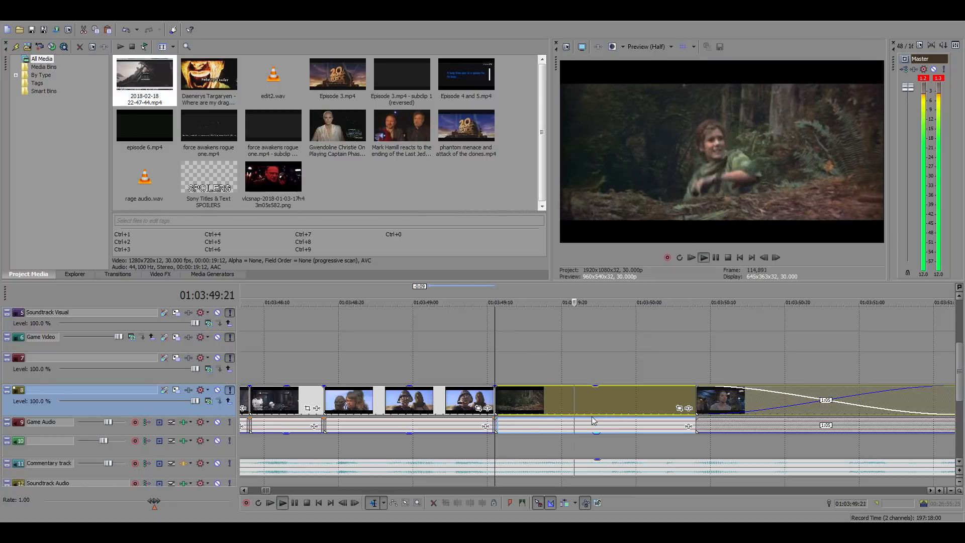
{"action": "key", "text": "space"}
{"action": "key", "text": "space"}
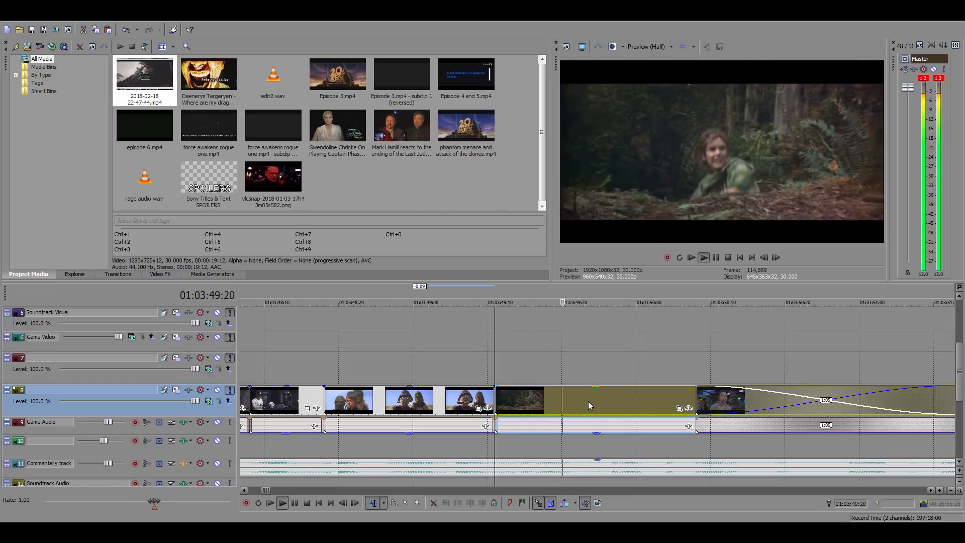
Review the Leia clip, split it at 01:03:49:22 and delete the part after the cut
{"action": "key", "text": "space"}
{"action": "left_click_drag", "start_coordinate": [596, 396], "coordinate": [576, 397]}
{"action": "key", "text": "space"}
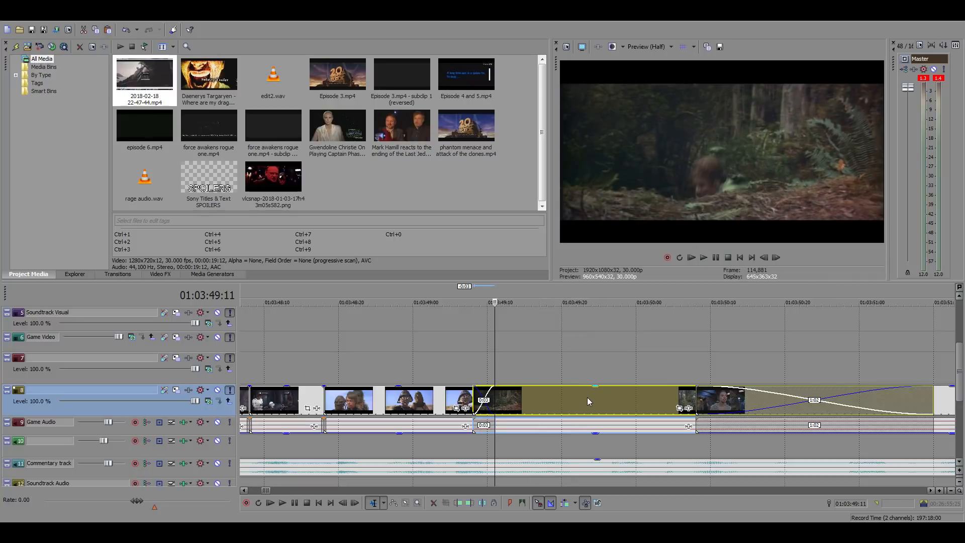
{"action": "key", "text": "space"}
{"action": "left_click", "coordinate": [583, 397]}
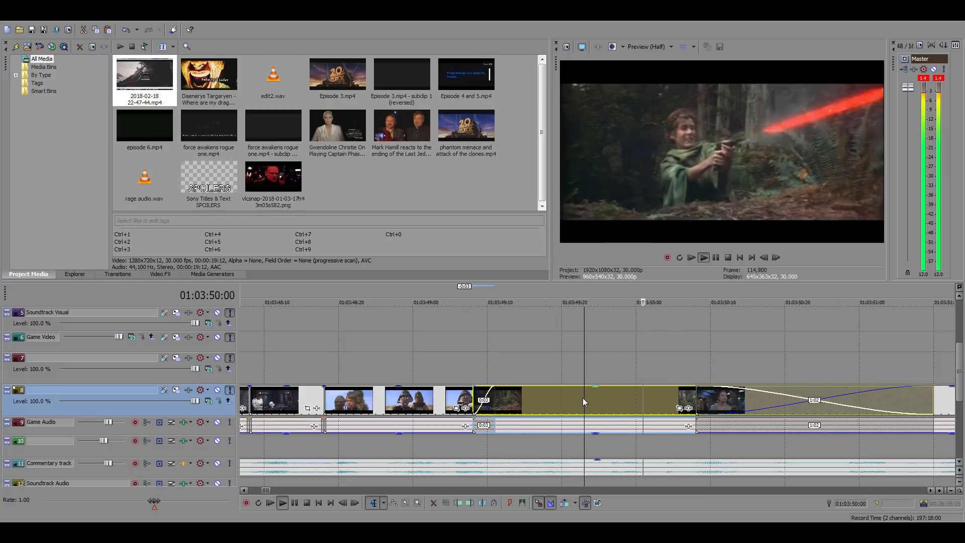
{"action": "key", "text": "space"}
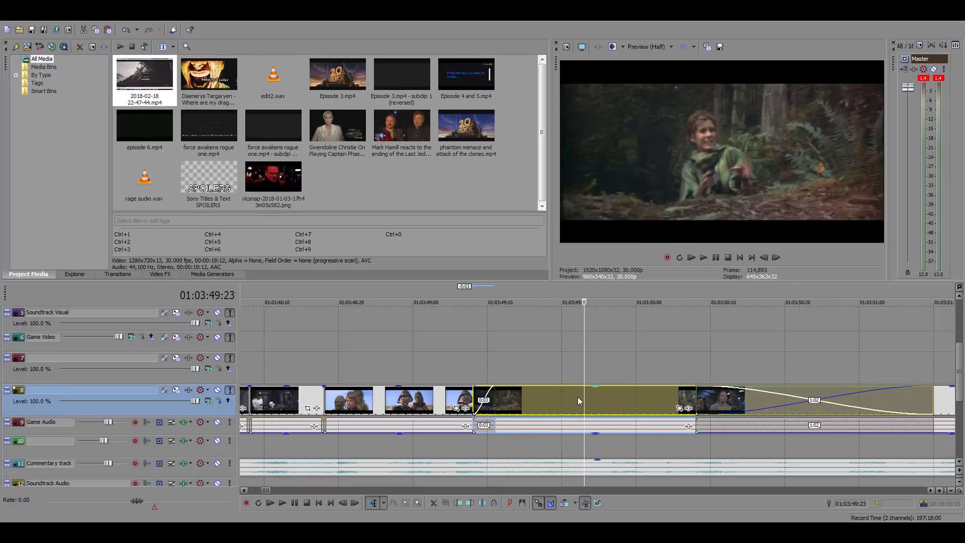
{"action": "key", "text": "space"}
{"action": "left_click", "coordinate": [578, 397]}
{"action": "key", "text": "s"}
{"action": "key", "text": "Delete"}
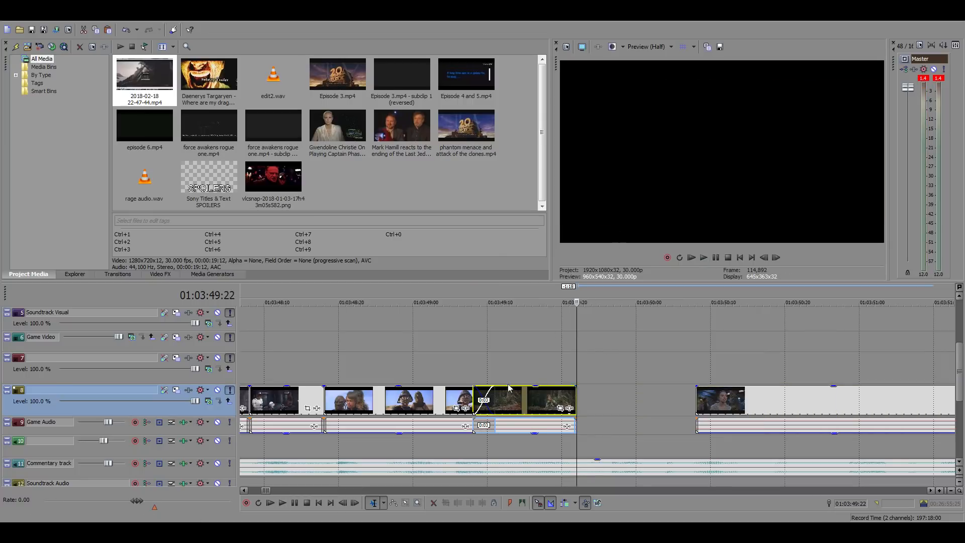
Trim the Leia clip's start to 01:03:49:11 and shift the following Rey cockpit clip 2:08 later
{"action": "left_click", "coordinate": [493, 374]}
{"action": "scroll", "coordinate": [603, 398], "scroll_direction": "down", "scroll_amount": 5}
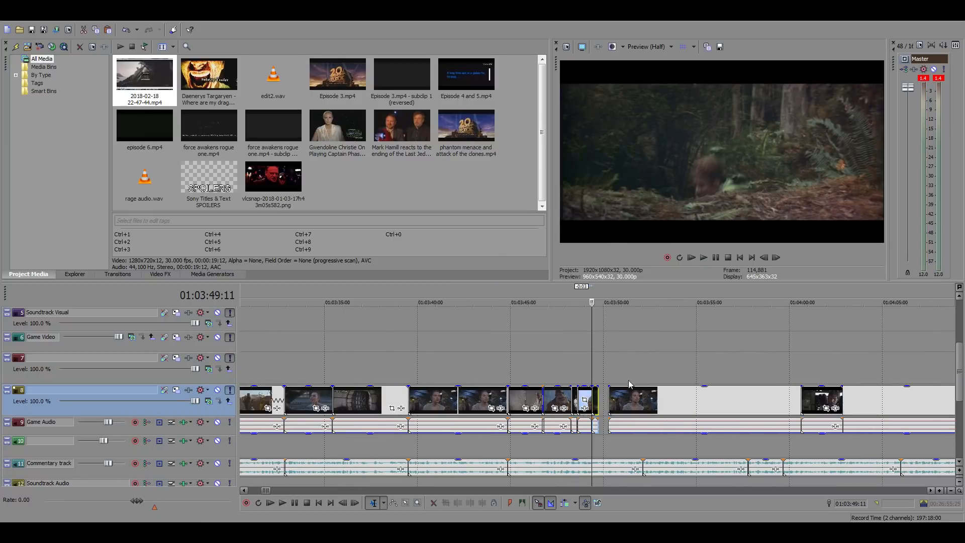
{"action": "left_click", "coordinate": [647, 405]}
Search the source footage for the final Death Star battle sequence, sampling frames up to 21:39:36:16
{"action": "scroll", "coordinate": [647, 405], "scroll_direction": "down", "scroll_amount": 10}
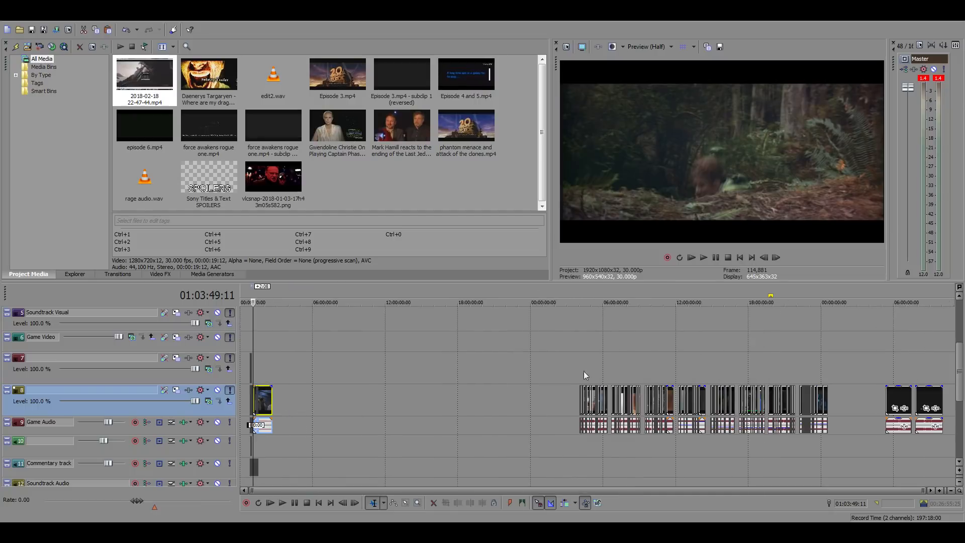
{"action": "left_click", "coordinate": [780, 364]}
{"action": "scroll", "coordinate": [797, 391], "scroll_direction": "up", "scroll_amount": 6}
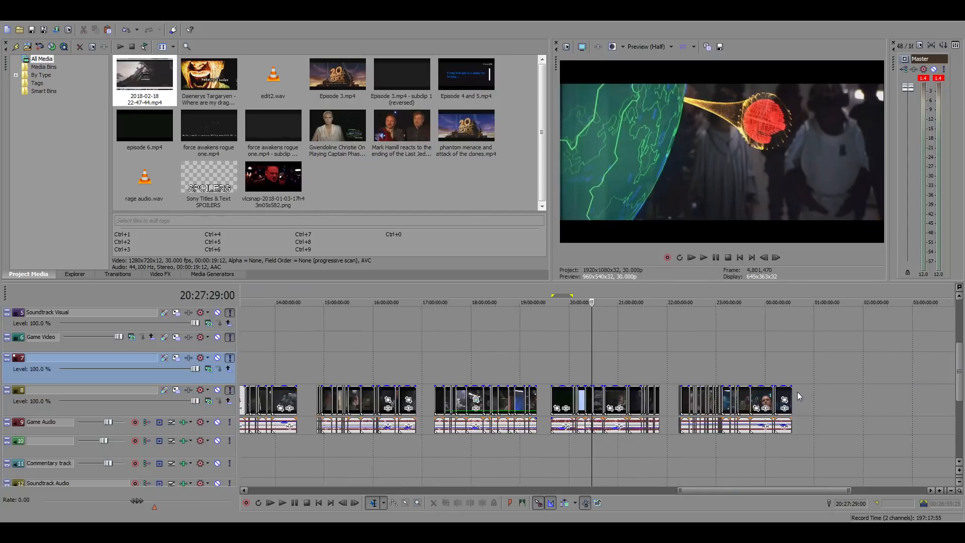
{"action": "left_click", "coordinate": [747, 355]}
{"action": "scroll", "coordinate": [739, 358], "scroll_direction": "up", "scroll_amount": 3}
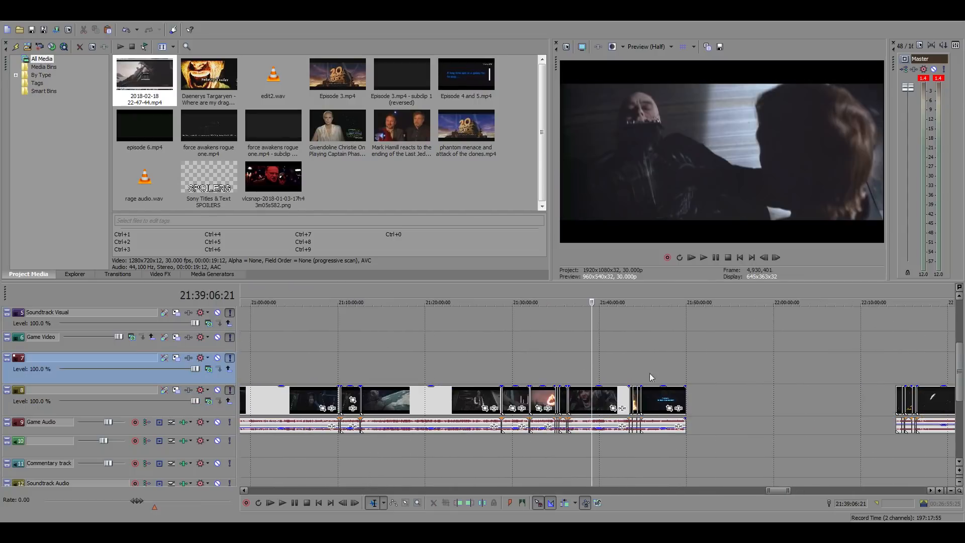
{"action": "left_click", "coordinate": [574, 371]}
{"action": "scroll", "coordinate": [643, 374], "scroll_direction": "up", "scroll_amount": 4}
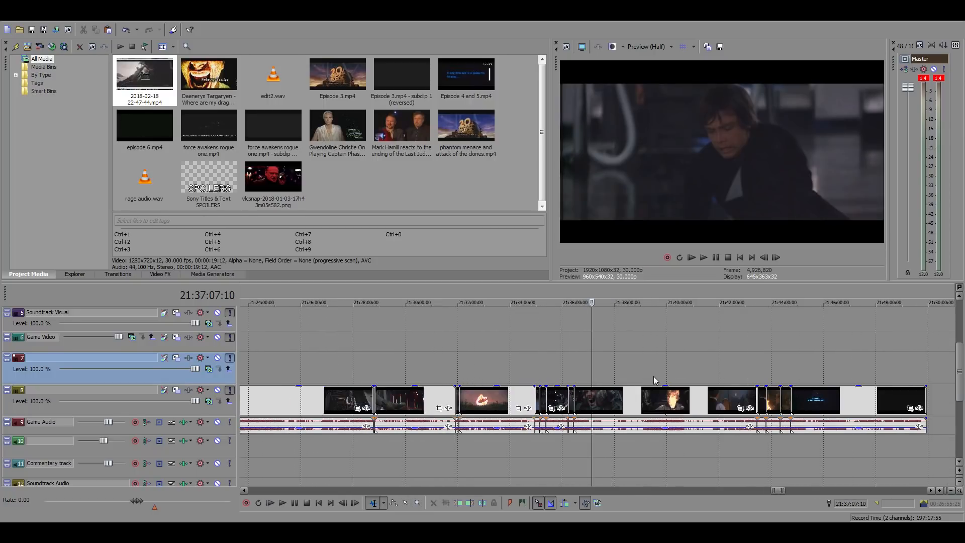
{"action": "left_click", "coordinate": [623, 370]}
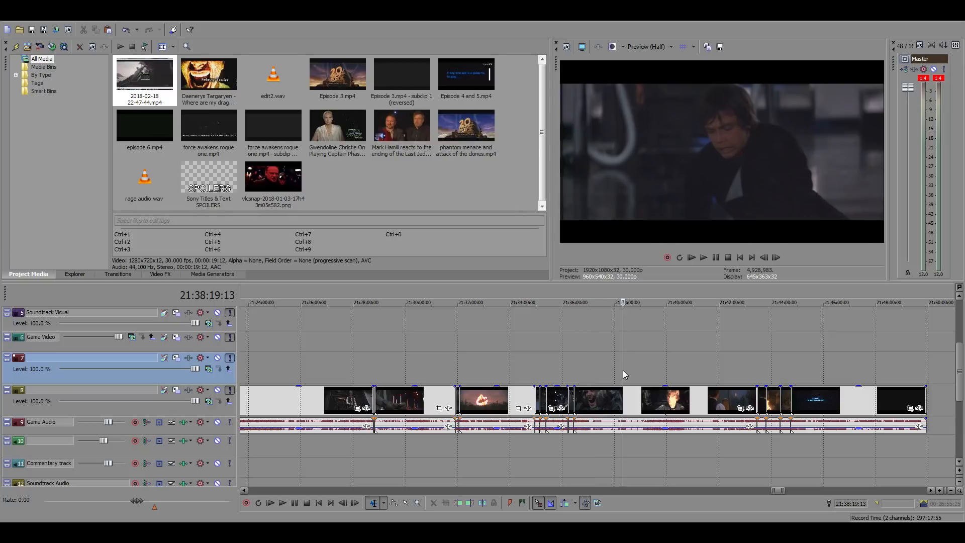
{"action": "scroll", "coordinate": [624, 370], "scroll_direction": "up", "scroll_amount": 4}
{"action": "left_click", "coordinate": [710, 364]}
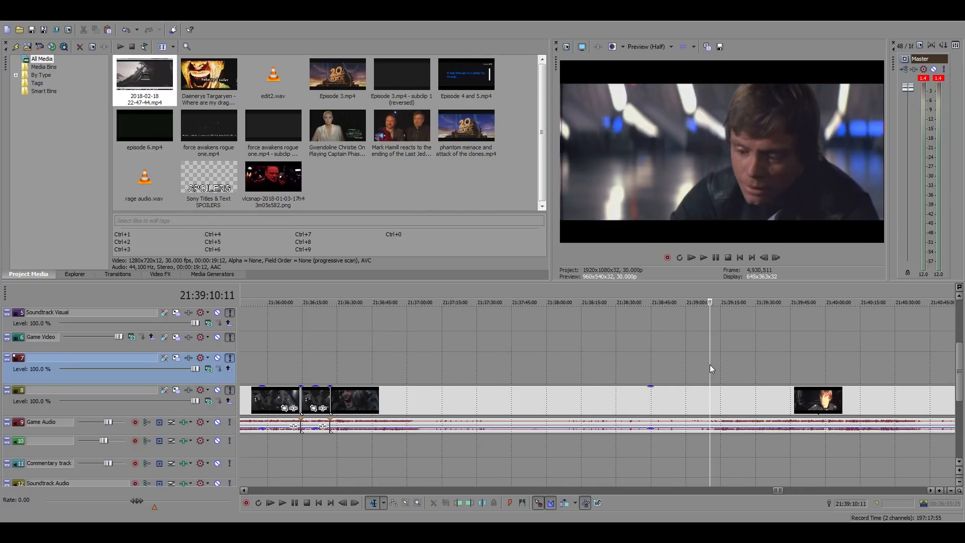
{"action": "left_click", "coordinate": [730, 364]}
{"action": "left_click", "coordinate": [771, 363]}
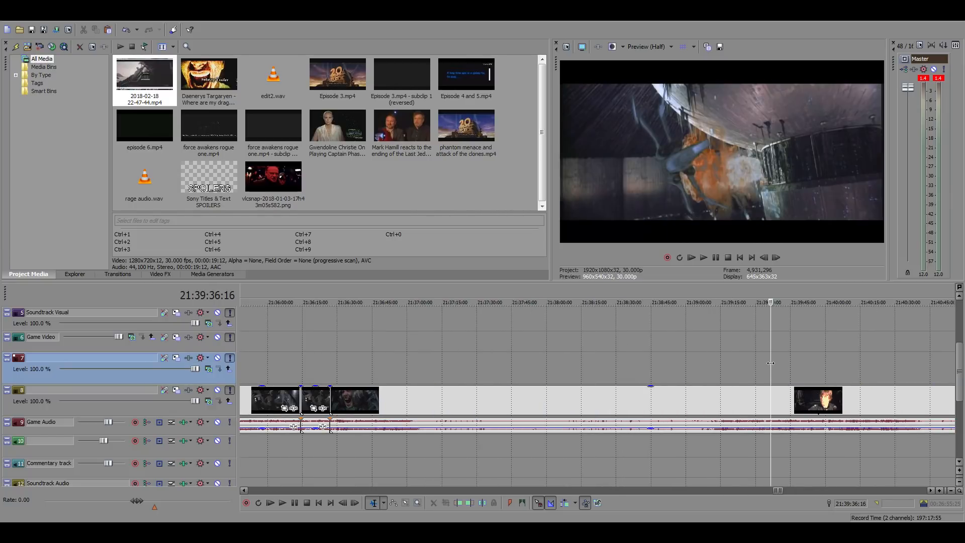
Skim playback of the space battle footage and stop just before the Death Star explodes at 21:40:23:29
{"action": "key", "text": "space"}
{"action": "left_click", "coordinate": [801, 399]}
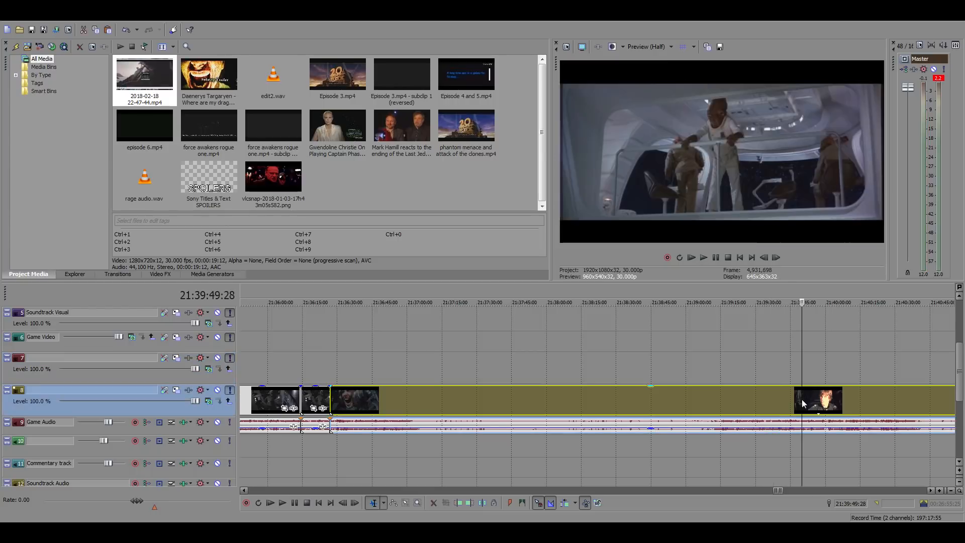
{"action": "scroll", "coordinate": [802, 400], "scroll_direction": "up", "scroll_amount": 3}
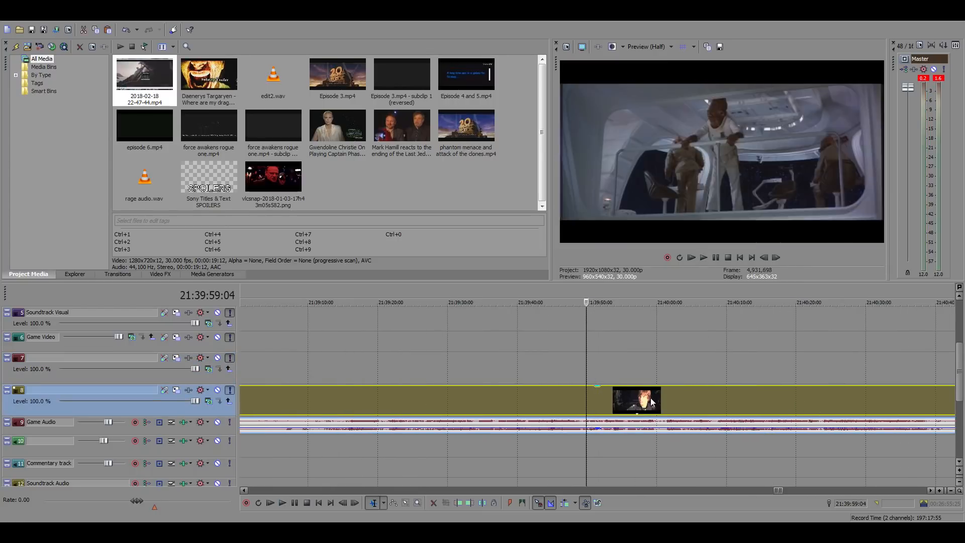
{"action": "left_click", "coordinate": [678, 395]}
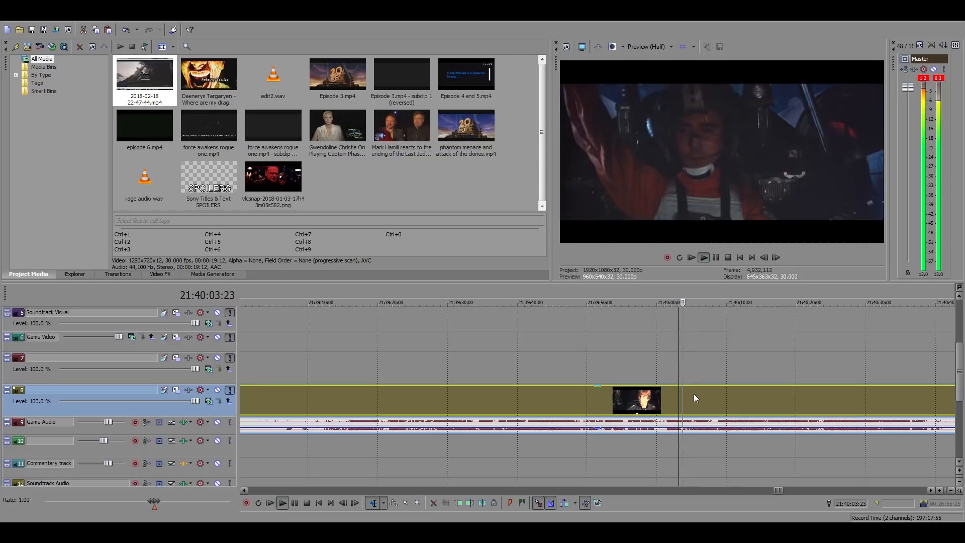
{"action": "left_click", "coordinate": [710, 394]}
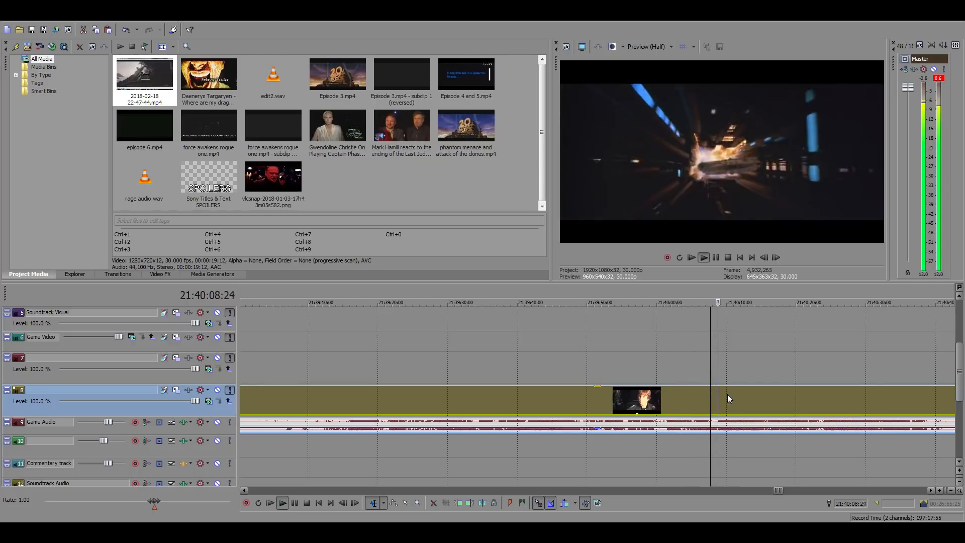
{"action": "left_click", "coordinate": [764, 396]}
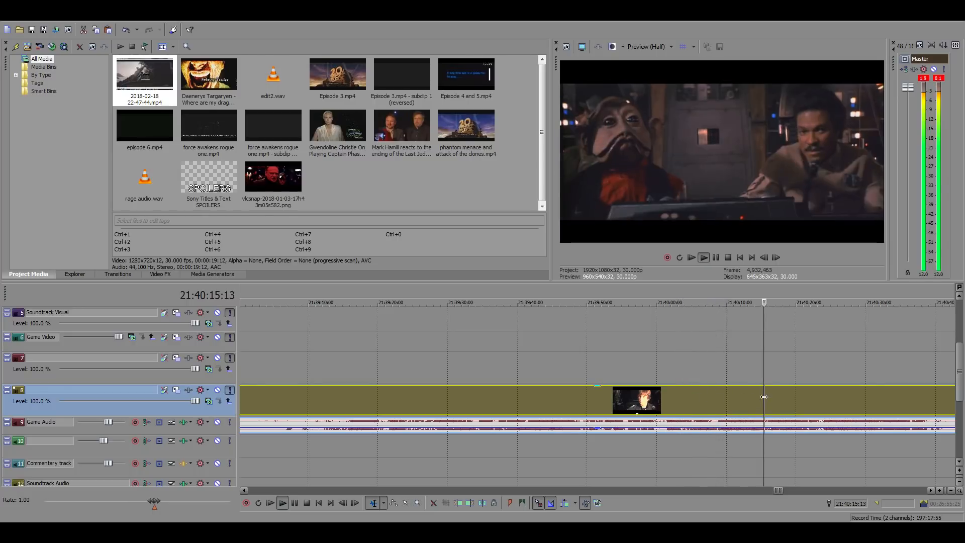
{"action": "scroll", "coordinate": [769, 397], "scroll_direction": "down", "scroll_amount": 3}
{"action": "scroll", "coordinate": [769, 397], "scroll_direction": "up", "scroll_amount": 4}
{"action": "left_click", "coordinate": [663, 399]}
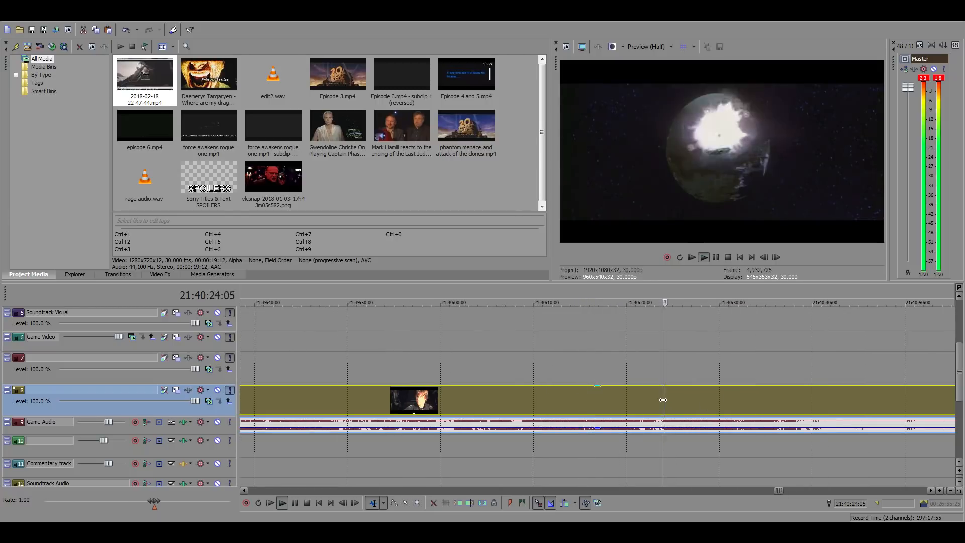
{"action": "key", "text": "space"}
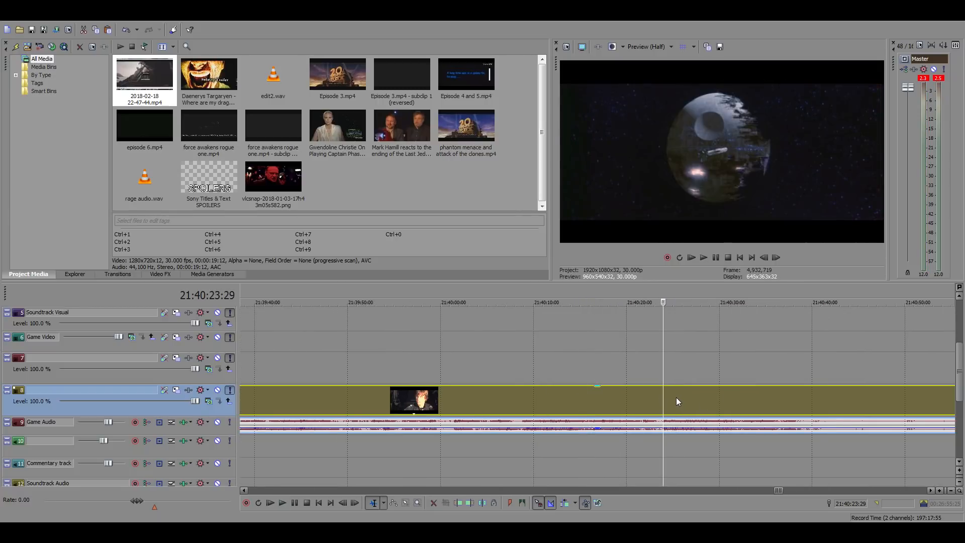
Split the source clip at 21:40:23:29 and 21:40:33:11 and copy the Death Star explosion segment between the cuts
{"action": "key", "text": "s"}
{"action": "left_click", "coordinate": [750, 390]}
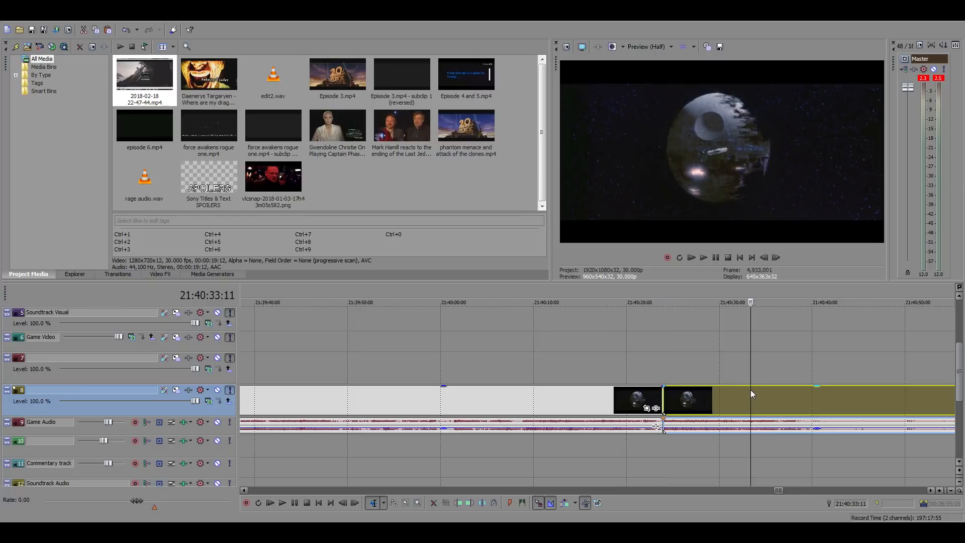
{"action": "key", "text": "s"}
{"action": "left_click", "coordinate": [679, 400]}
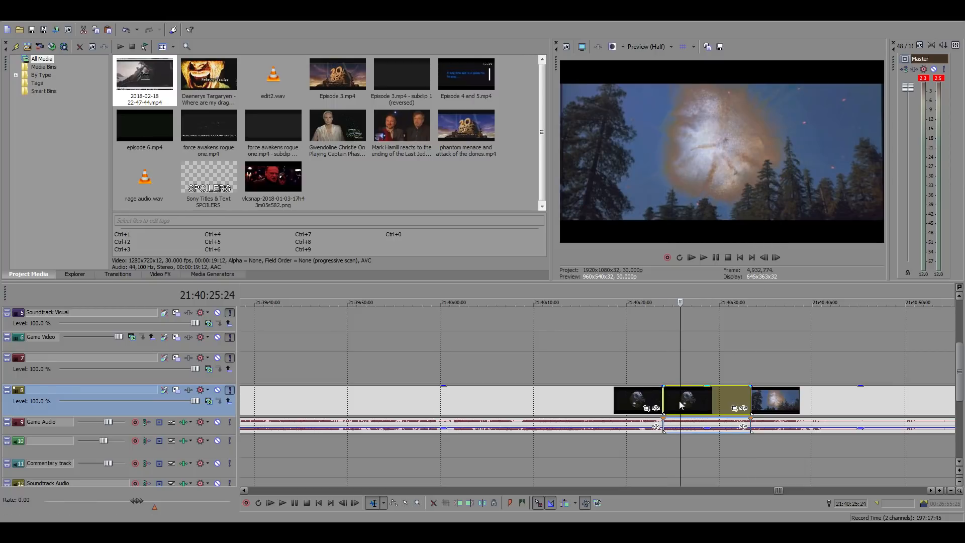
Paste the Death Star explosion segment into the main timeline at 01:03:49:22, directly after the Leia clip
{"action": "scroll", "coordinate": [618, 397], "scroll_direction": "down", "scroll_amount": 10}
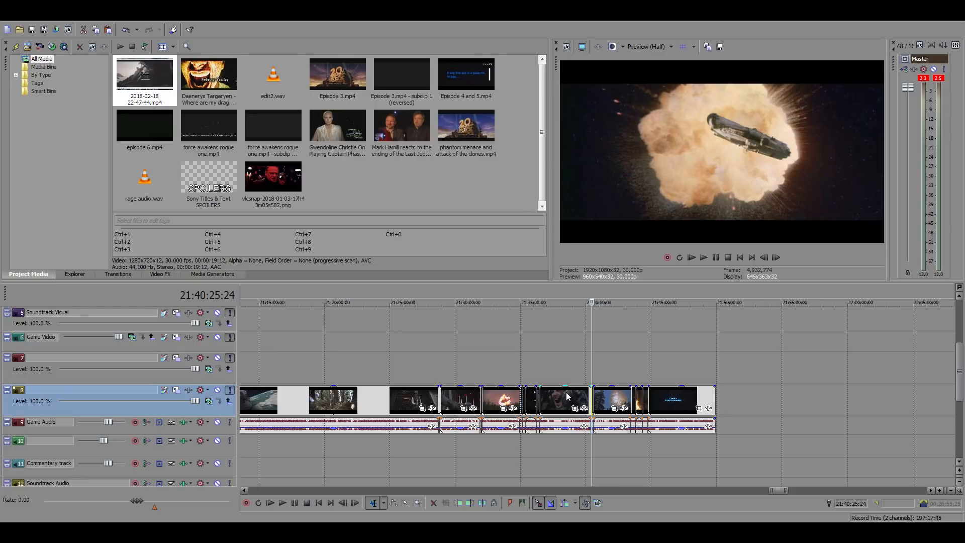
{"action": "scroll", "coordinate": [566, 396], "scroll_direction": "down", "scroll_amount": 2}
{"action": "scroll", "coordinate": [566, 396], "scroll_direction": "down", "scroll_amount": 5}
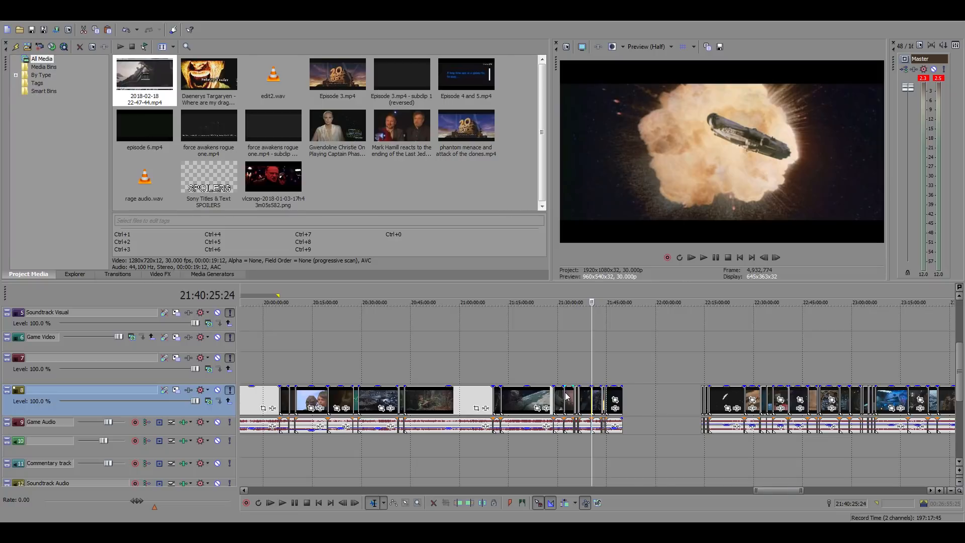
{"action": "scroll", "coordinate": [376, 372], "scroll_direction": "down", "scroll_amount": 5}
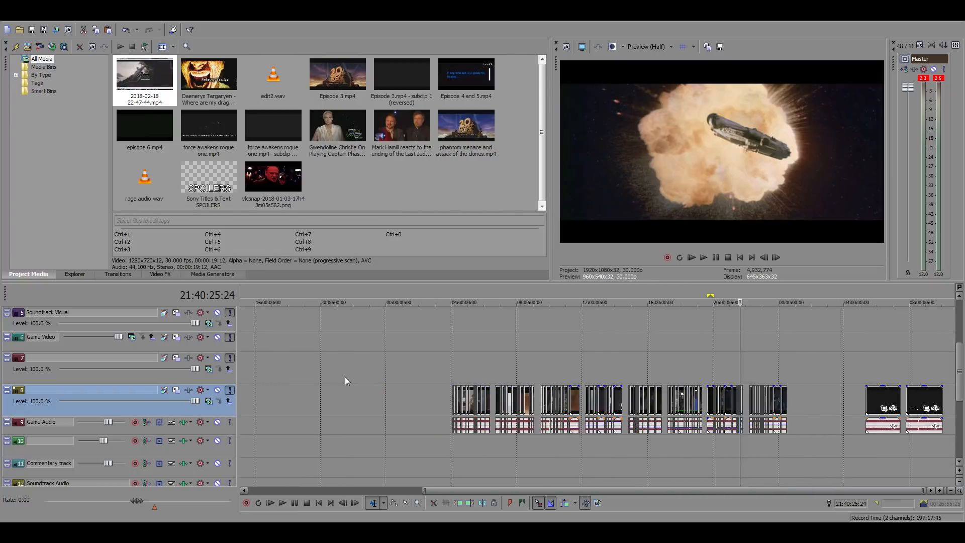
{"action": "left_click", "coordinate": [259, 364]}
{"action": "scroll", "coordinate": [353, 363], "scroll_direction": "up", "scroll_amount": 3}
{"action": "scroll", "coordinate": [353, 363], "scroll_direction": "up", "scroll_amount": 4}
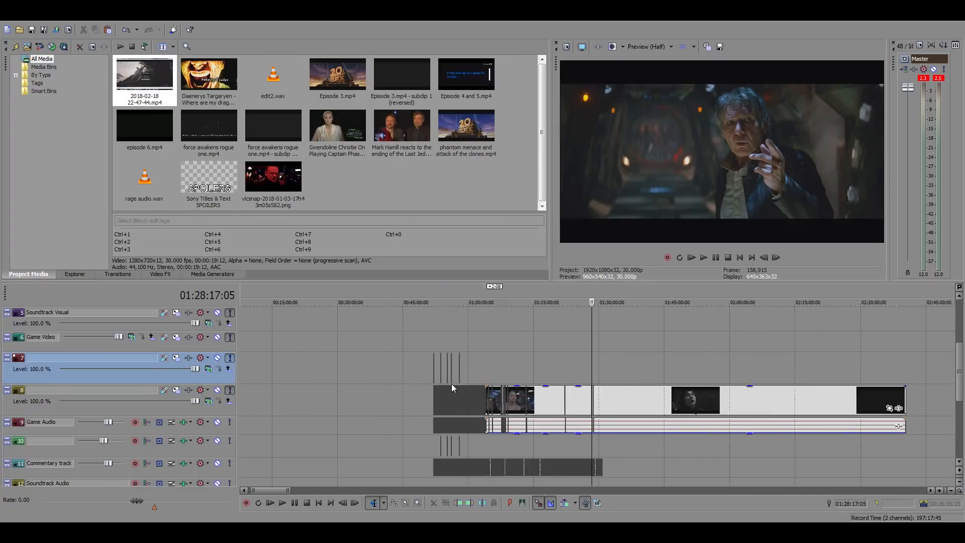
{"action": "left_click", "coordinate": [445, 360]}
{"action": "scroll", "coordinate": [596, 381], "scroll_direction": "up", "scroll_amount": 2}
{"action": "scroll", "coordinate": [596, 381], "scroll_direction": "up", "scroll_amount": 3}
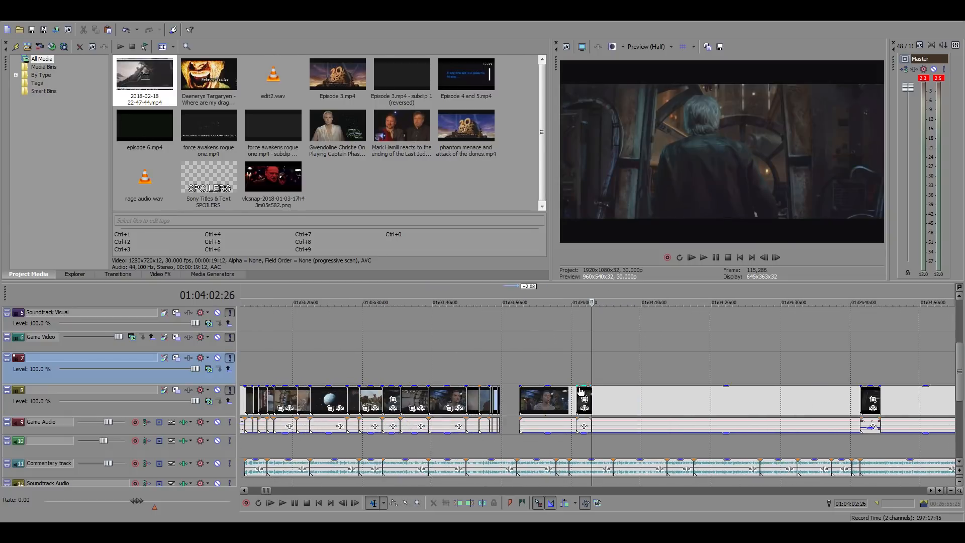
{"action": "left_click", "coordinate": [506, 396]}
{"action": "scroll", "coordinate": [575, 400], "scroll_direction": "up", "scroll_amount": 4}
{"action": "left_click", "coordinate": [530, 399]}
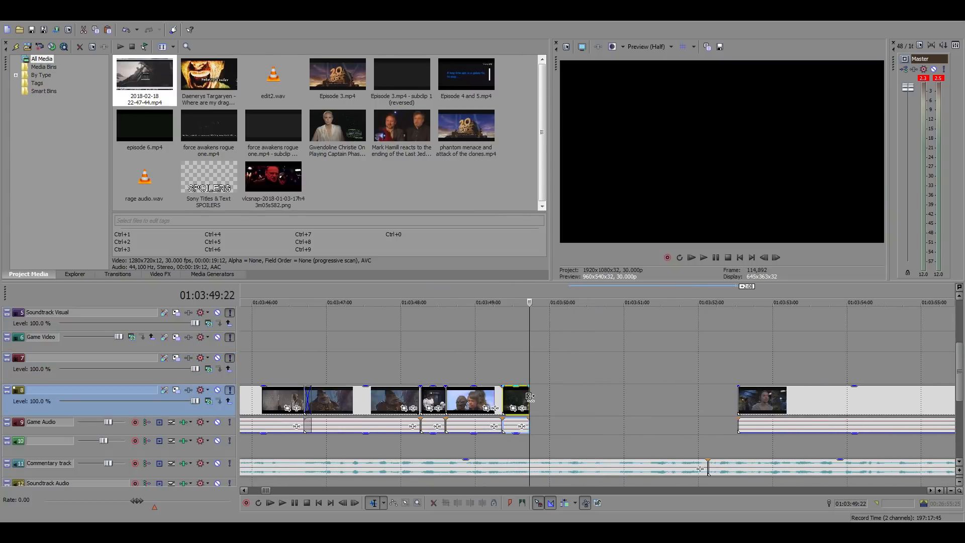
{"action": "key", "text": "ctrl+v"}
Shift the Rey cockpit clip 10:29 later so it clears the pasted Death Star explosion clip
{"action": "scroll", "coordinate": [538, 411], "scroll_direction": "down", "scroll_amount": 4}
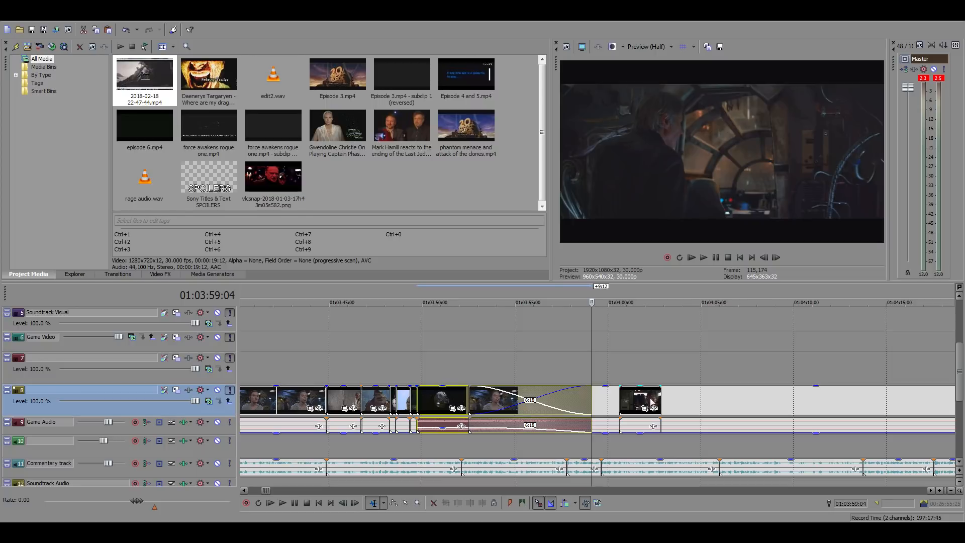
{"action": "left_click_drag", "start_coordinate": [684, 398], "coordinate": [888, 401]}
Examine the join between the Leia clip and the Death Star explosion clip at 01:03:49:22 frame by frame
{"action": "left_click", "coordinate": [520, 424]}
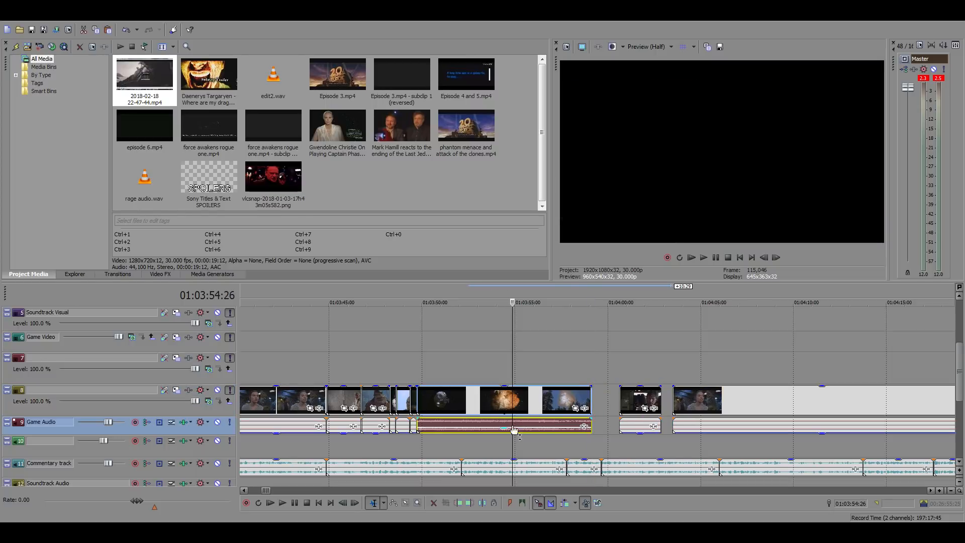
{"action": "left_click", "coordinate": [419, 345]}
{"action": "scroll", "coordinate": [571, 380], "scroll_direction": "up", "scroll_amount": 4}
{"action": "scroll", "coordinate": [571, 381], "scroll_direction": "up", "scroll_amount": 2}
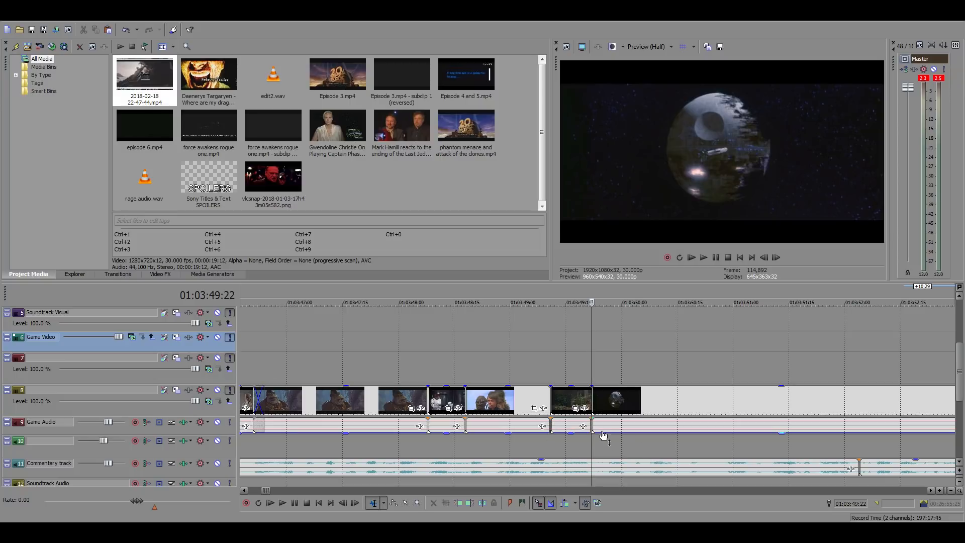
{"action": "left_click", "coordinate": [628, 397]}
{"action": "scroll", "coordinate": [633, 398], "scroll_direction": "up", "scroll_amount": 5}
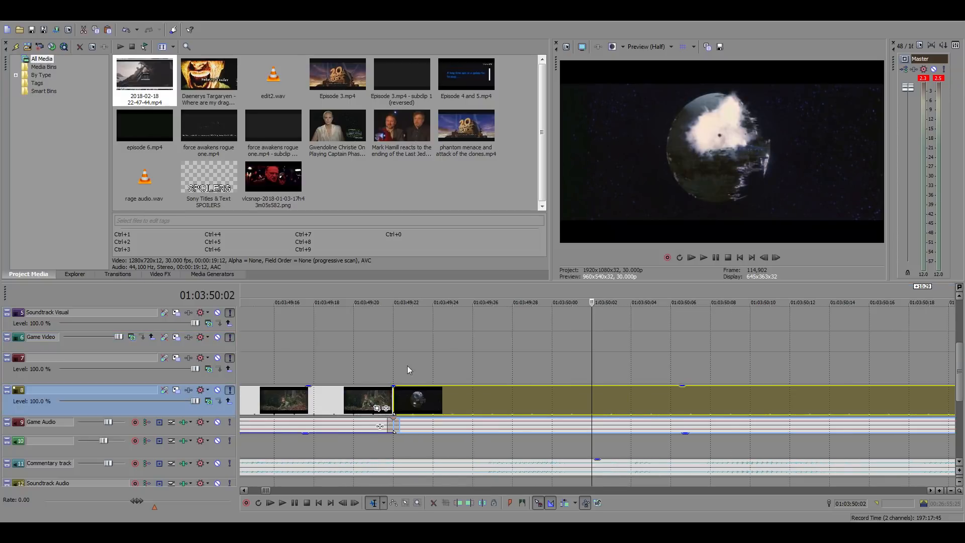
{"action": "left_click", "coordinate": [391, 350]}
{"action": "scroll", "coordinate": [579, 424], "scroll_direction": "down", "scroll_amount": 6}
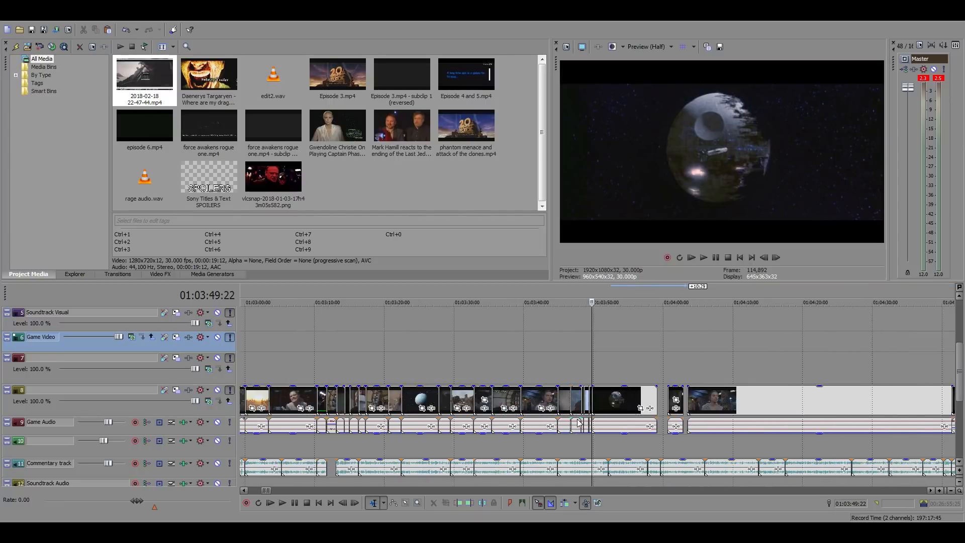
{"action": "scroll", "coordinate": [579, 424], "scroll_direction": "up", "scroll_amount": 8}
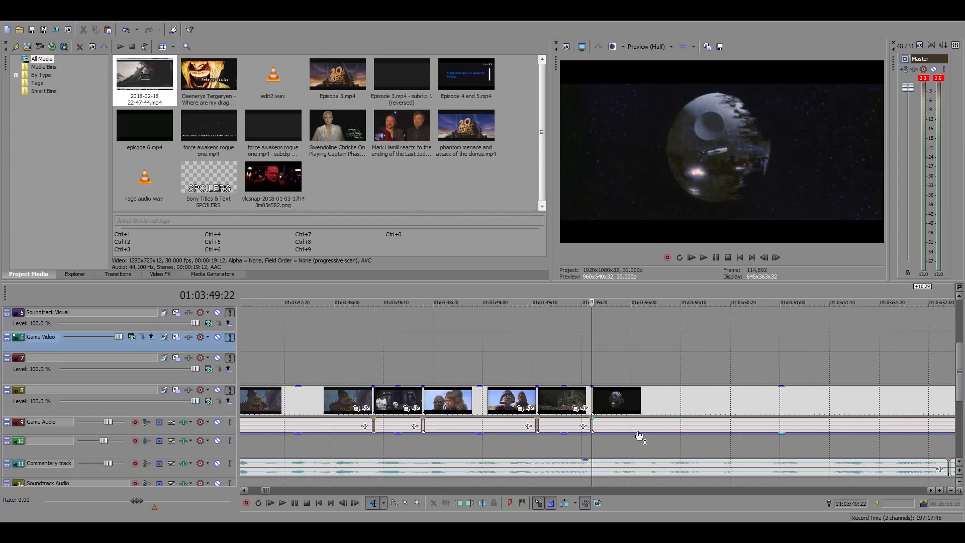
{"action": "scroll", "coordinate": [639, 435], "scroll_direction": "up", "scroll_amount": 6}
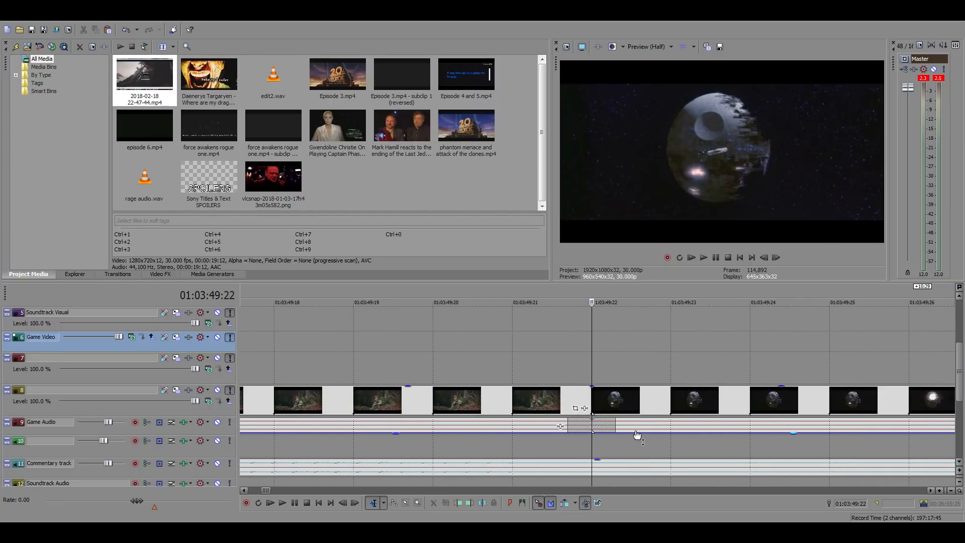
{"action": "scroll", "coordinate": [636, 436], "scroll_direction": "down", "scroll_amount": 2}
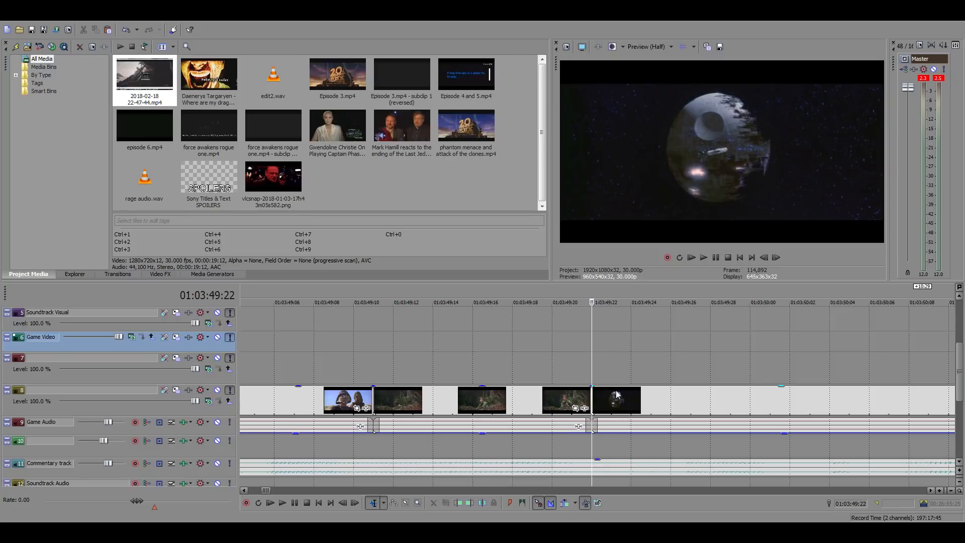
{"action": "scroll", "coordinate": [669, 394], "scroll_direction": "down", "scroll_amount": 4}
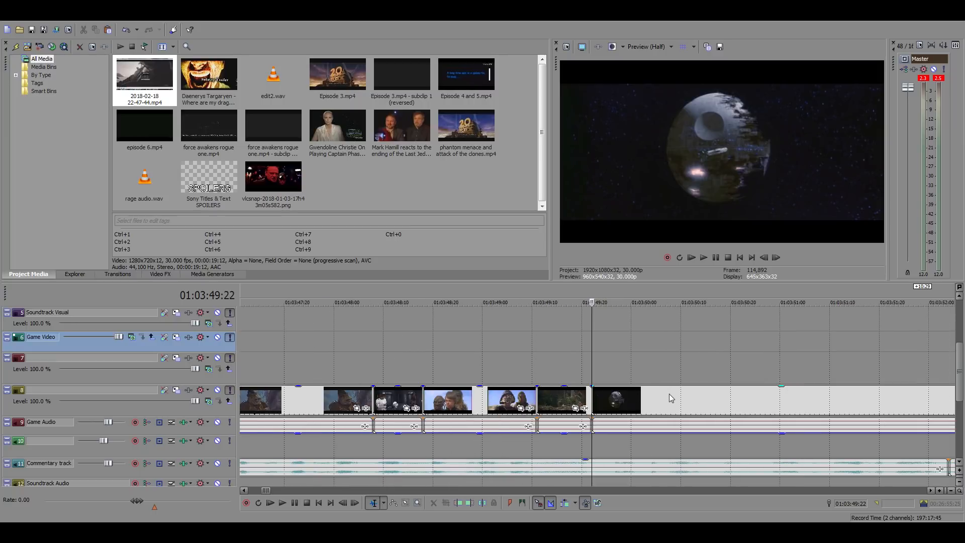
Play the sequence from 01:03:49:11 and trim the end of the Death Star explosion clip to the commentary cut at 01:03:52:04
{"action": "left_click", "coordinate": [642, 402]}
{"action": "scroll", "coordinate": [655, 408], "scroll_direction": "up", "scroll_amount": 3}
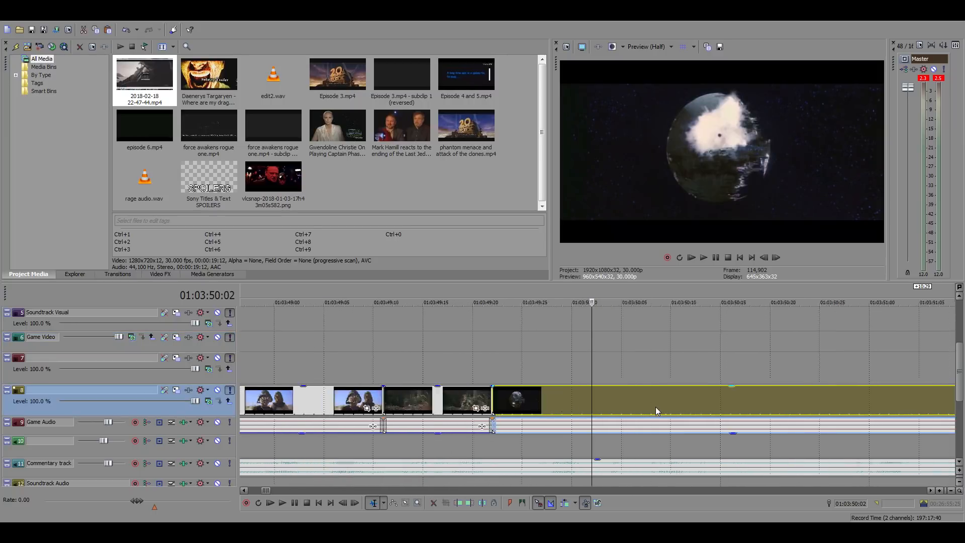
{"action": "left_click", "coordinate": [438, 346]}
{"action": "left_click", "coordinate": [279, 351]}
{"action": "key", "text": "space"}
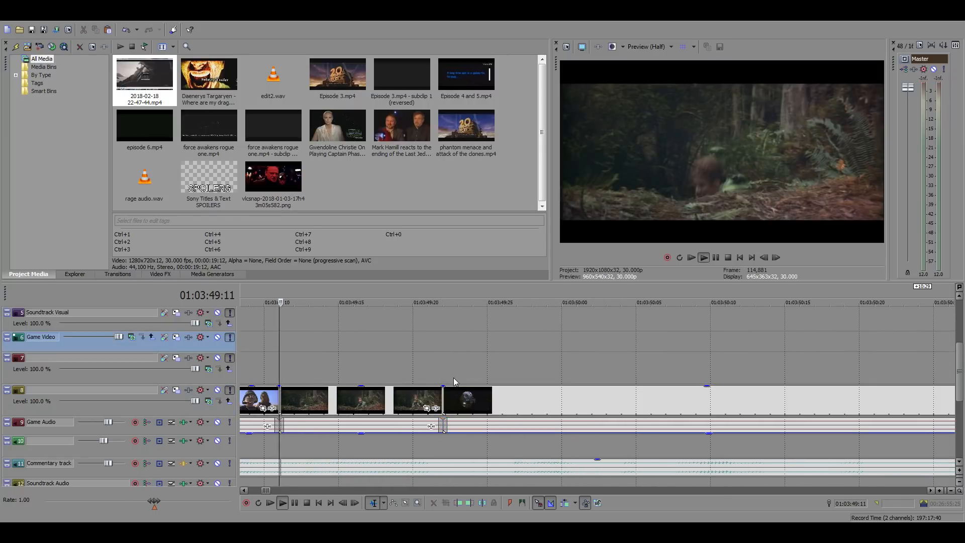
{"action": "scroll", "coordinate": [618, 376], "scroll_direction": "down", "scroll_amount": 3}
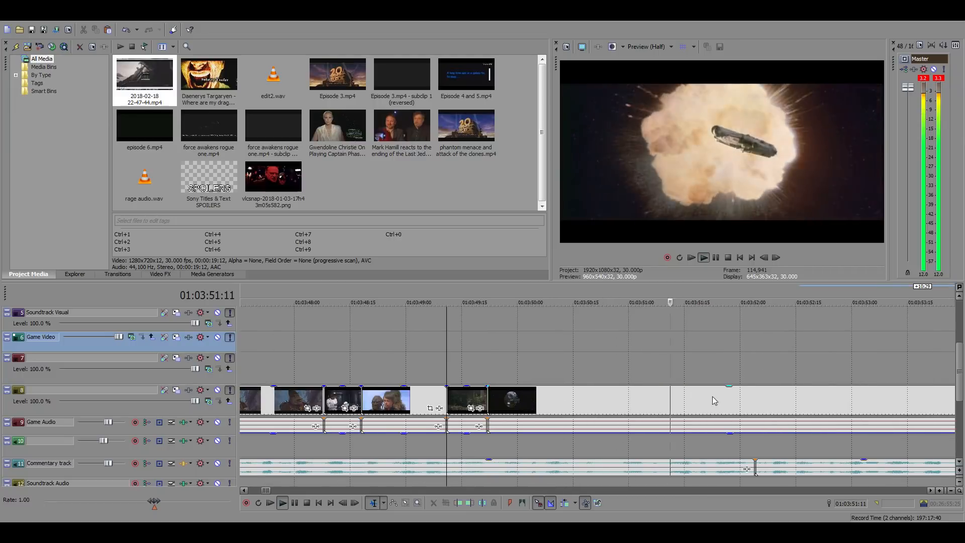
{"action": "left_click", "coordinate": [754, 400]}
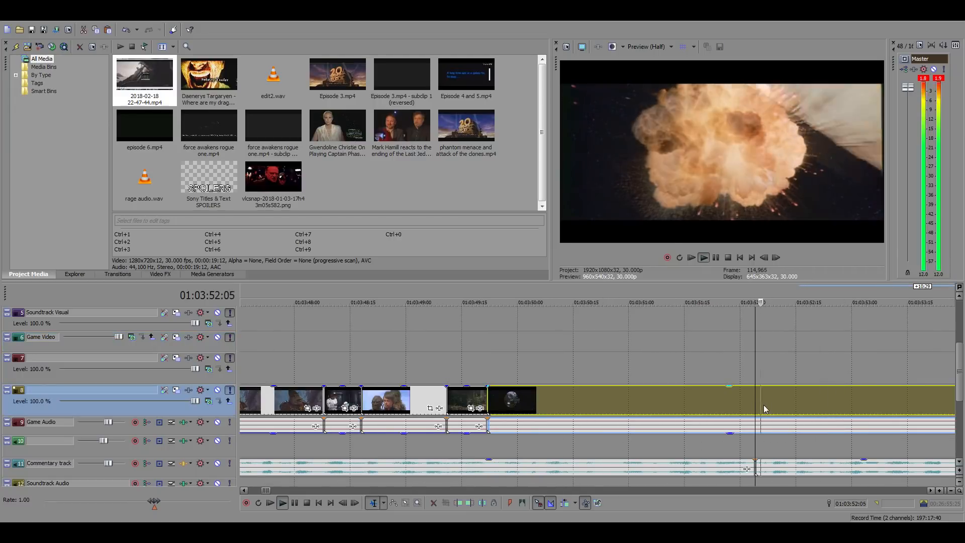
{"action": "key", "text": "space"}
{"action": "key", "text": "alt+]"}
{"action": "scroll", "coordinate": [785, 397], "scroll_direction": "down", "scroll_amount": 4}
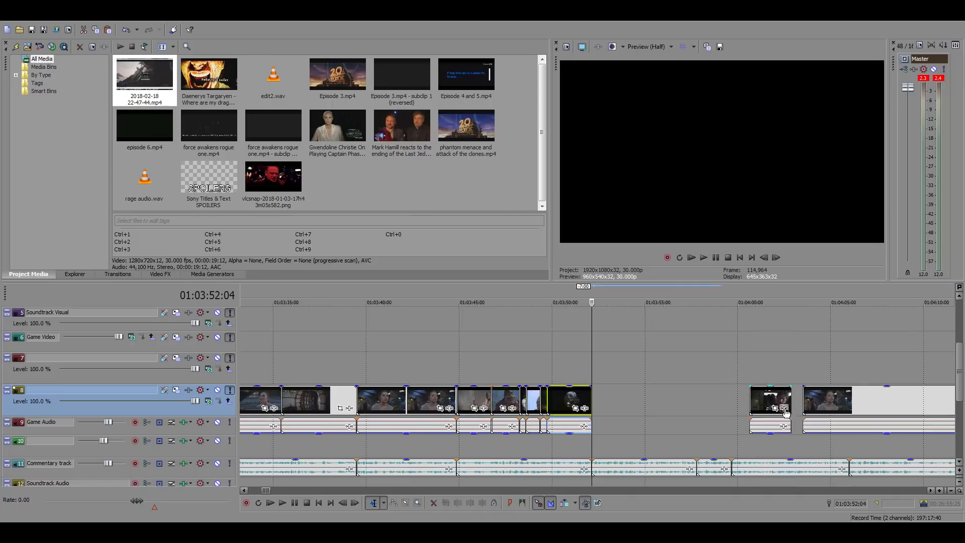
Check the Han Solo clip at 01:04:01:18, then search the source film footage around 04:26:52:12 for the next shot
{"action": "scroll", "coordinate": [686, 389], "scroll_direction": "down", "scroll_amount": 8}
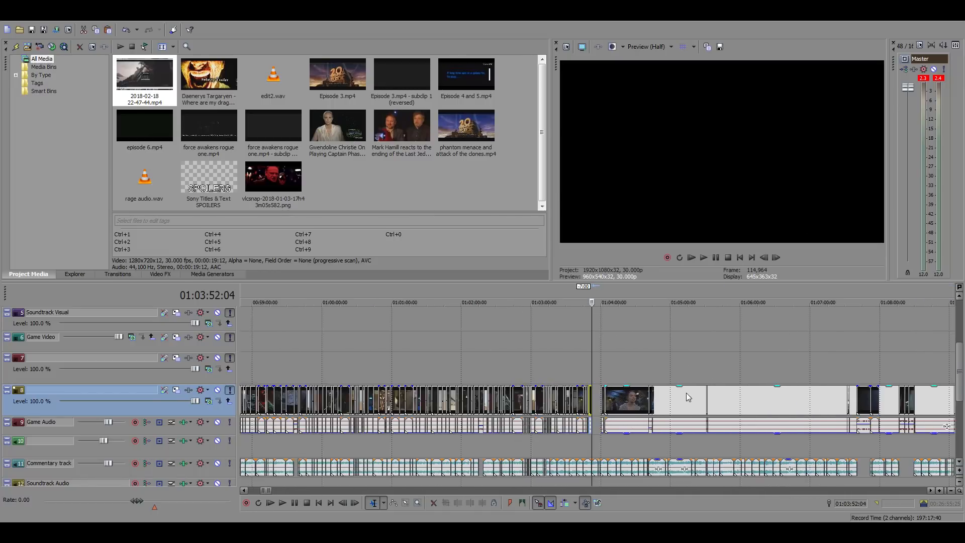
{"action": "scroll", "coordinate": [686, 393], "scroll_direction": "up", "scroll_amount": 8}
{"action": "left_click", "coordinate": [724, 362]}
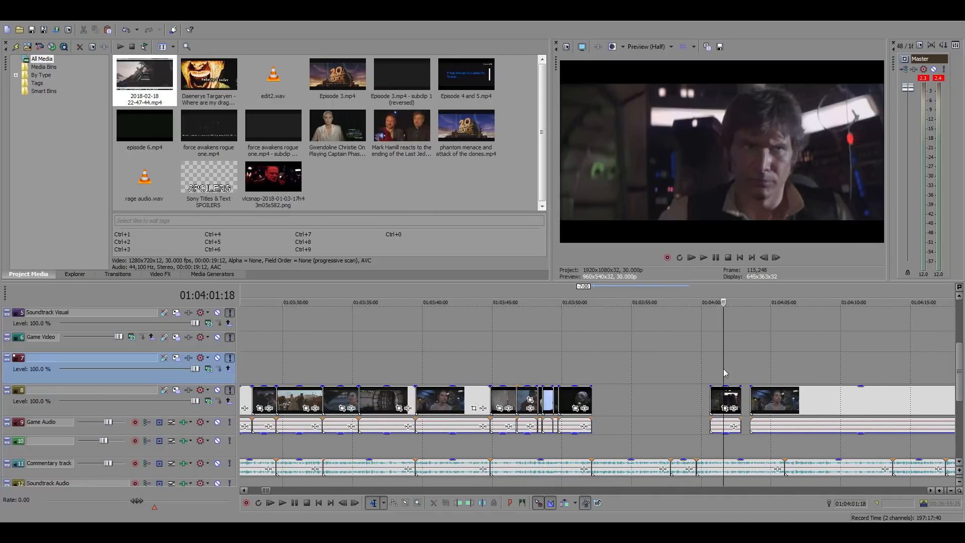
{"action": "scroll", "coordinate": [708, 368], "scroll_direction": "down", "scroll_amount": 15}
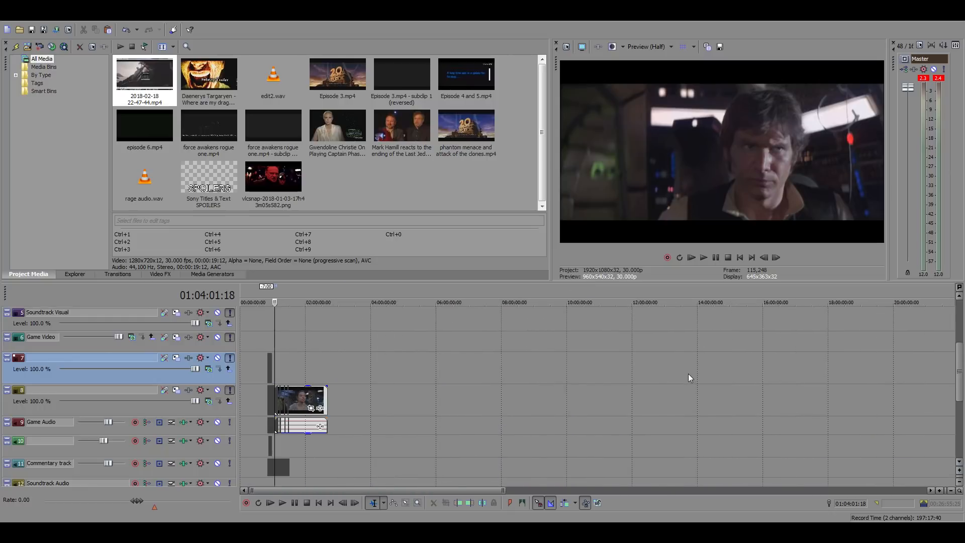
{"action": "scroll", "coordinate": [688, 373], "scroll_direction": "down", "scroll_amount": 3}
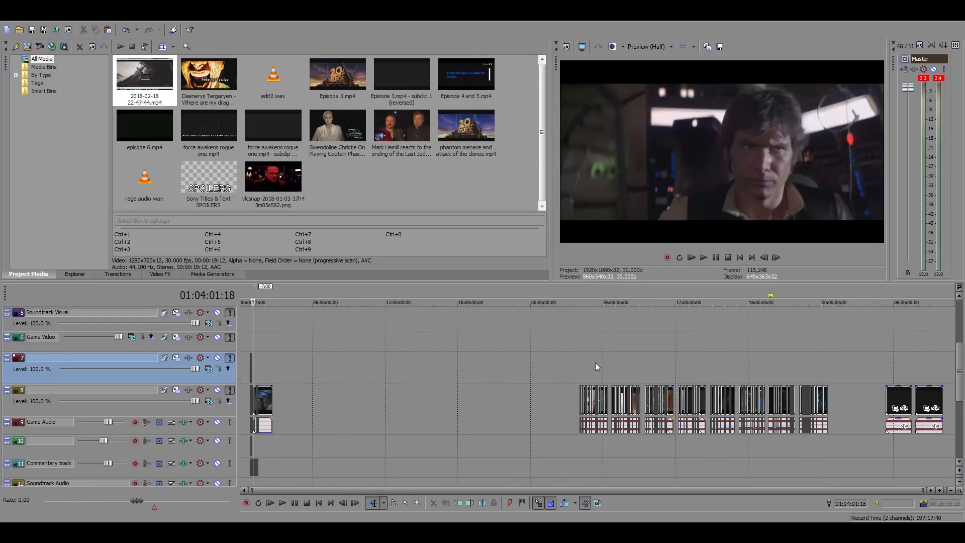
{"action": "scroll", "coordinate": [653, 371], "scroll_direction": "up", "scroll_amount": 5}
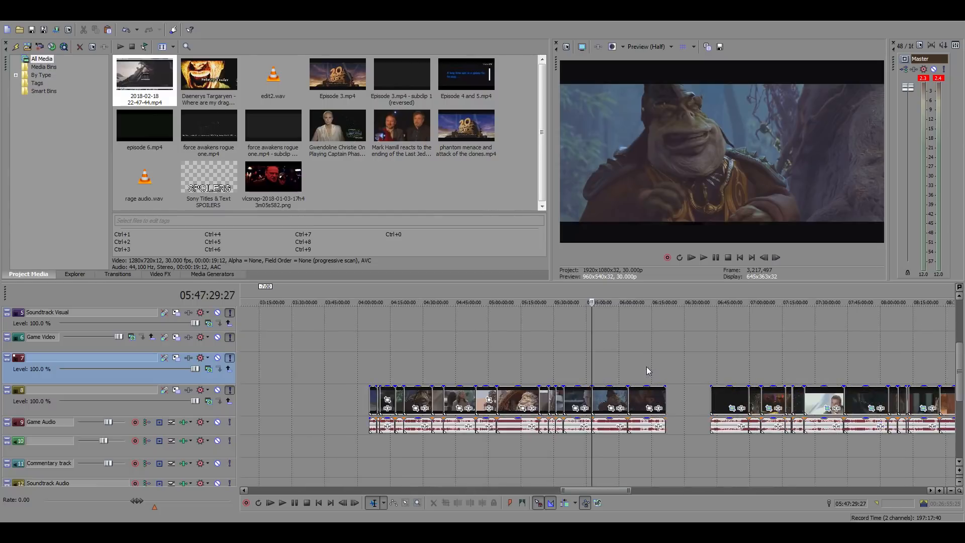
{"action": "left_click", "coordinate": [457, 364]}
{"action": "left_click", "coordinate": [415, 368]}
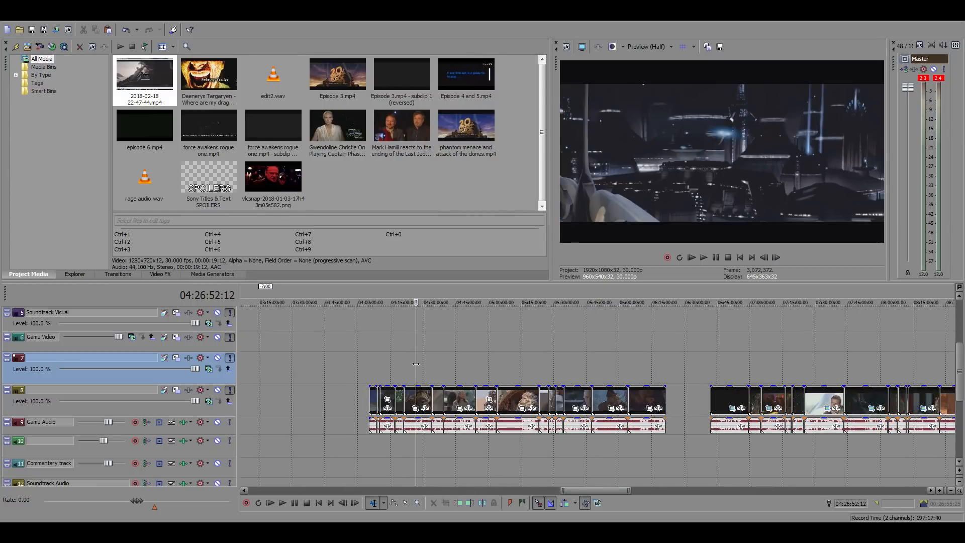
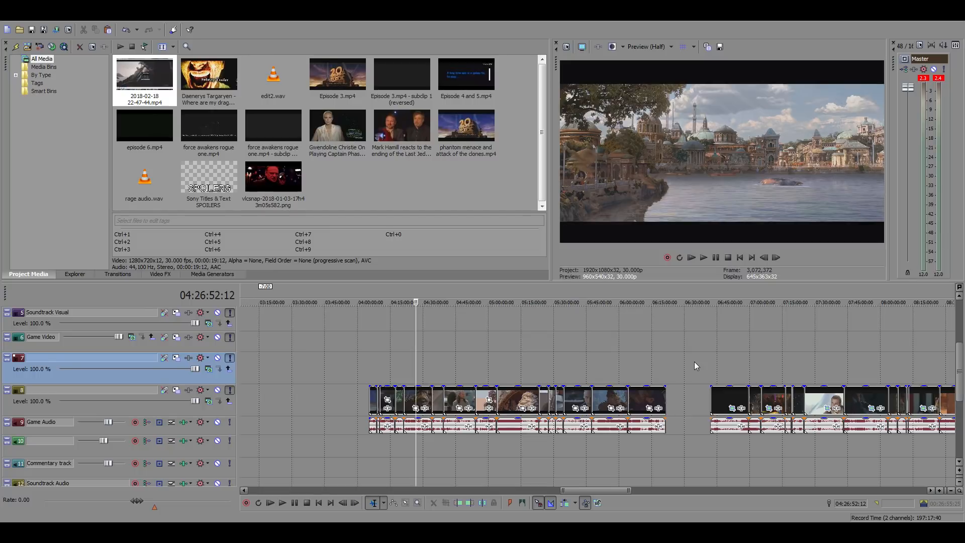
Search the source film footage between about 10:16:00:00 and 11:10:24:06 for a shot of Palpatine
{"action": "left_click", "coordinate": [830, 365]}
{"action": "scroll", "coordinate": [819, 363], "scroll_direction": "down", "scroll_amount": 10}
{"action": "left_click", "coordinate": [647, 364]}
{"action": "scroll", "coordinate": [647, 364], "scroll_direction": "up", "scroll_amount": 10}
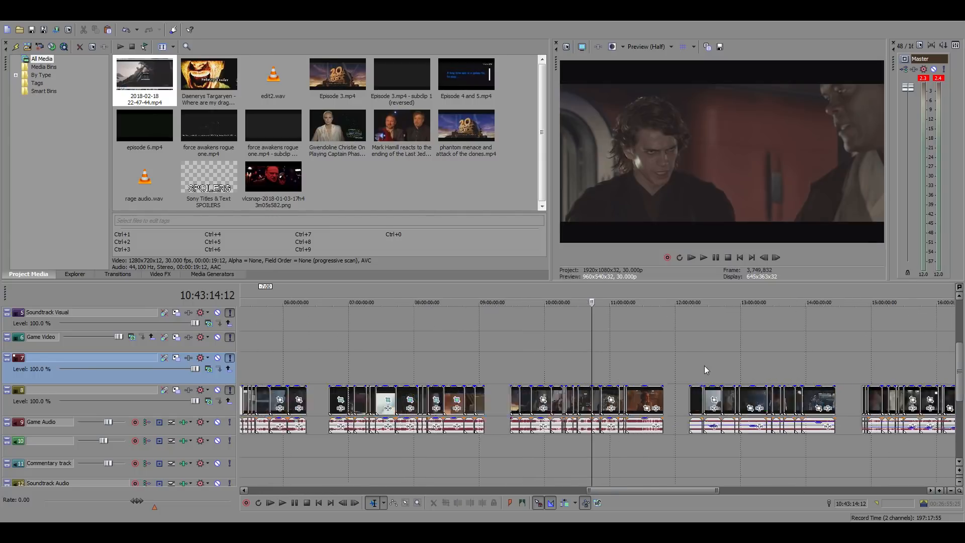
{"action": "left_click", "coordinate": [645, 368]}
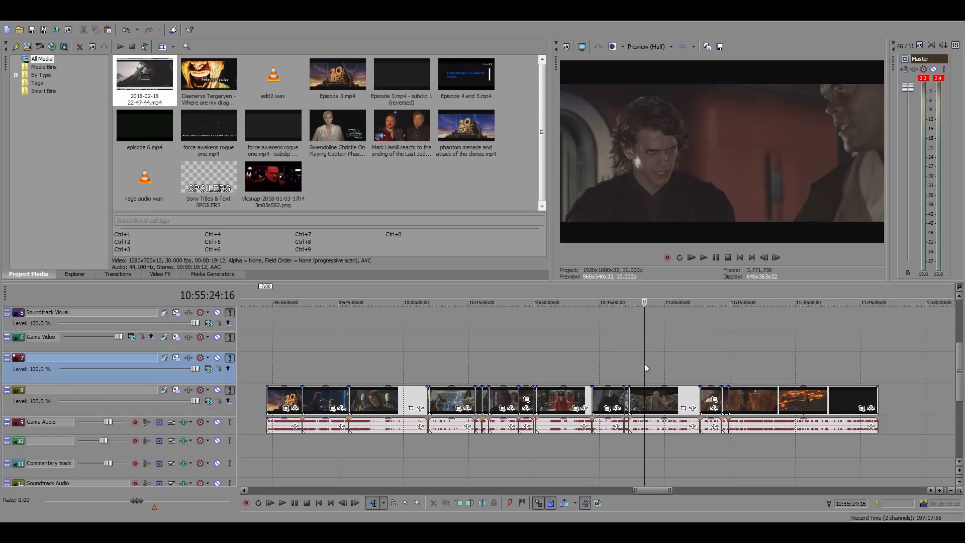
{"action": "left_click", "coordinate": [675, 363]}
{"action": "left_click", "coordinate": [710, 362]}
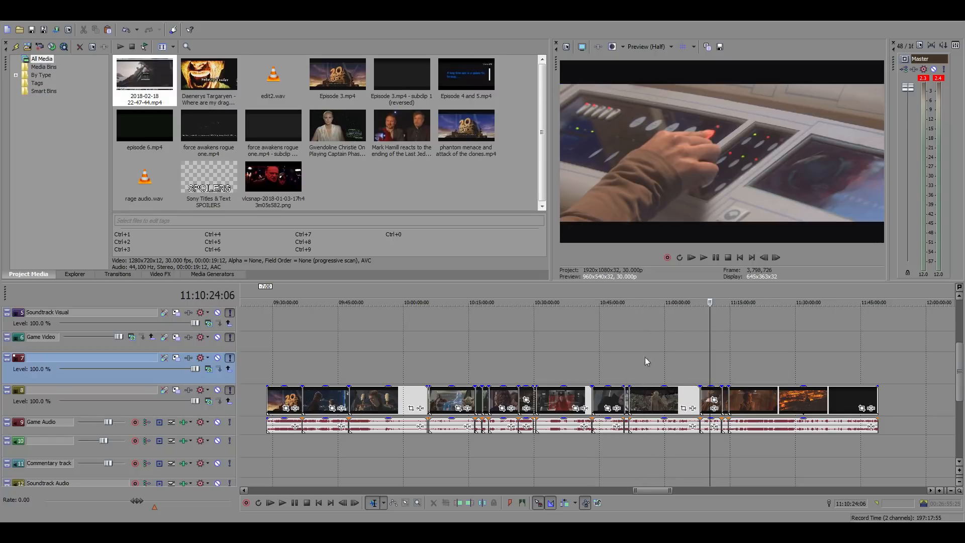
{"action": "left_click", "coordinate": [616, 360]}
{"action": "left_click", "coordinate": [560, 364]}
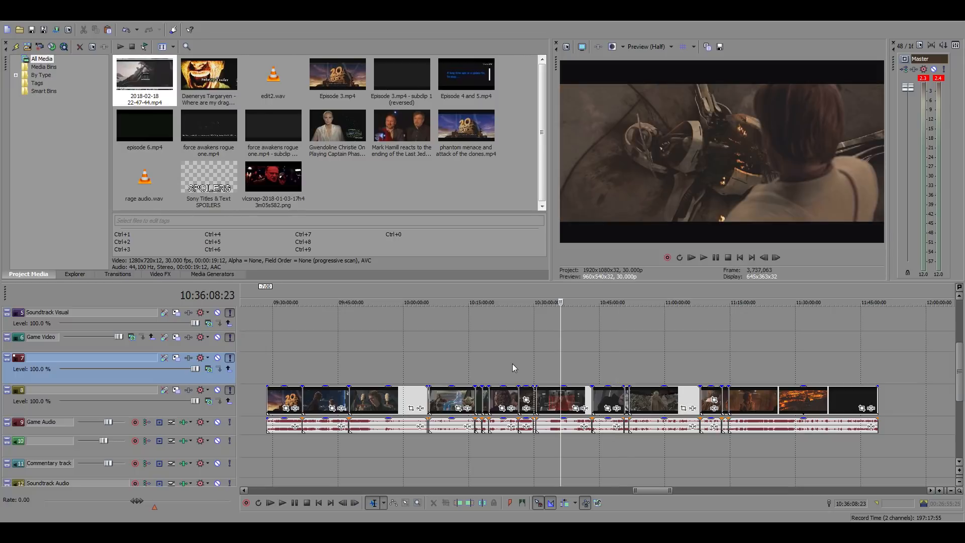
{"action": "left_click", "coordinate": [473, 370]}
Play the Palpatine close-up in the source footage from 10:16:26:26
{"action": "scroll", "coordinate": [574, 365], "scroll_direction": "up", "scroll_amount": 8}
{"action": "key", "text": "space"}
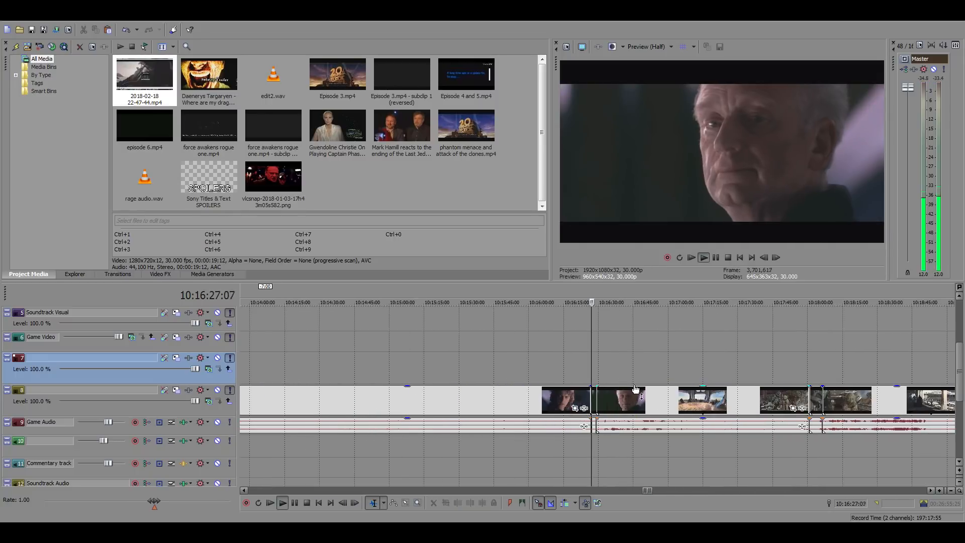
{"action": "scroll", "coordinate": [633, 387], "scroll_direction": "up", "scroll_amount": 4}
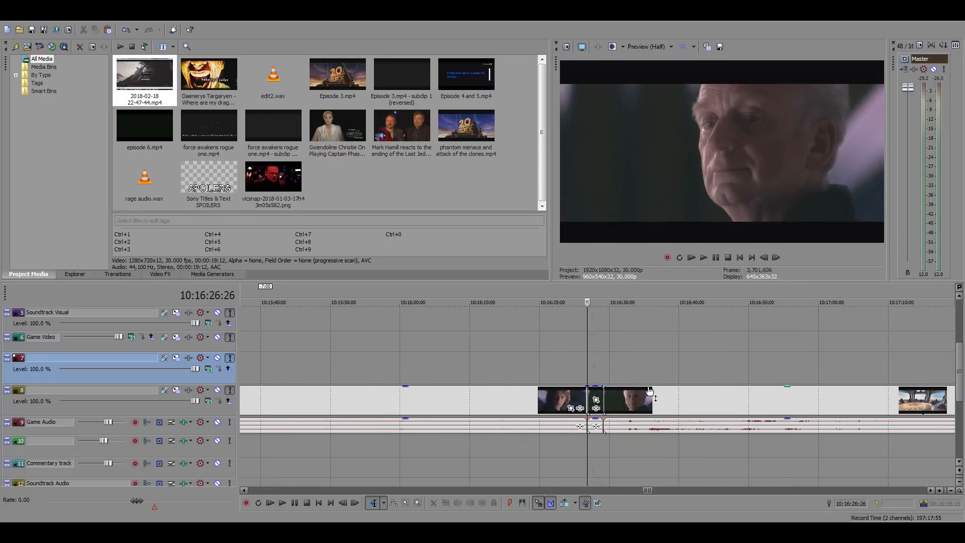
{"action": "key", "text": "space"}
{"action": "key", "text": "space"}
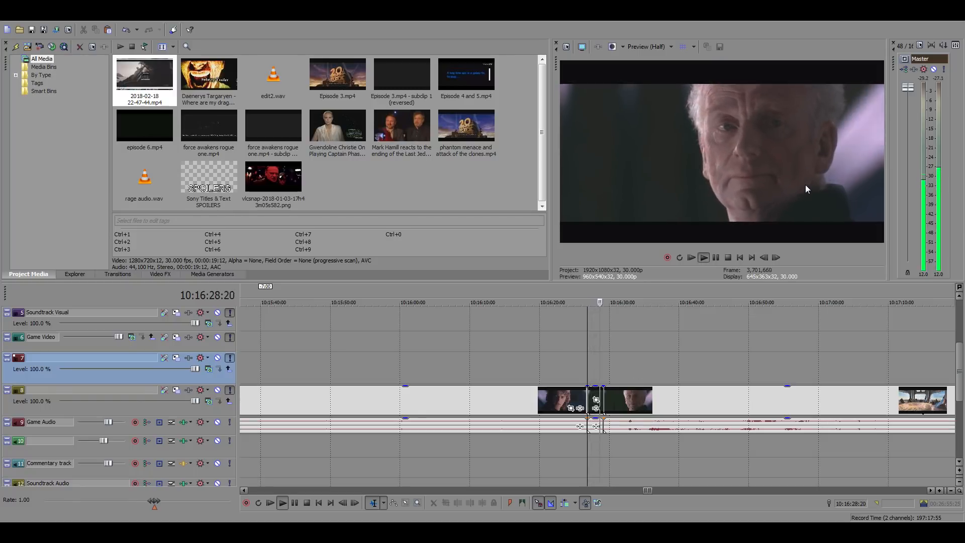
{"action": "key", "text": "space"}
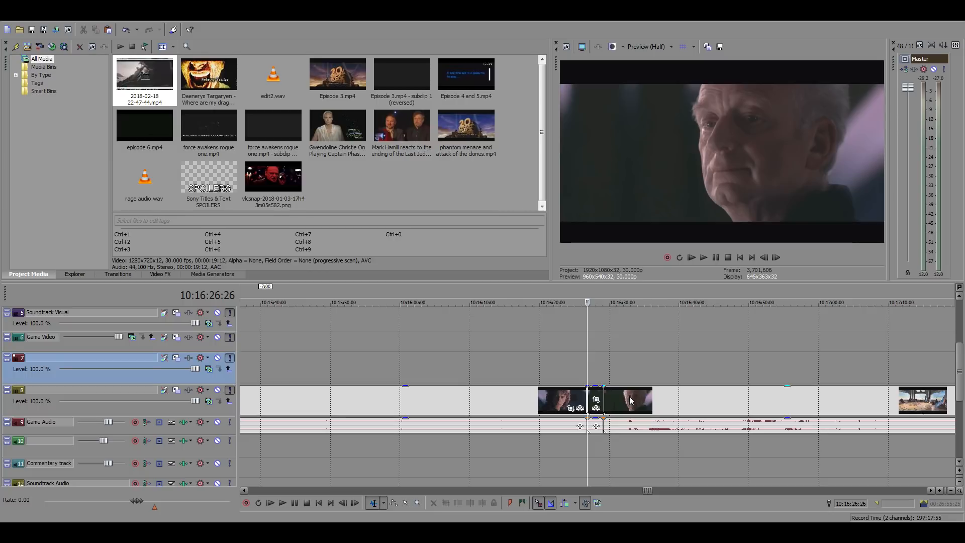
Review the preceding Palpatine source clip at successively earlier points, from about 10:16:17 back to about 10:16:13
{"action": "left_click", "coordinate": [520, 397]}
{"action": "key", "text": "space"}
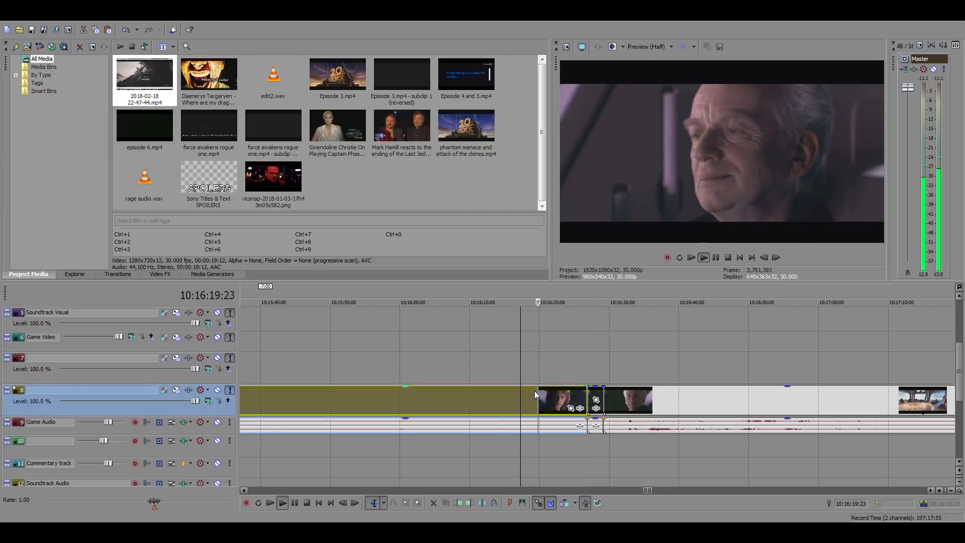
{"action": "key", "text": "space"}
{"action": "left_click", "coordinate": [510, 399]}
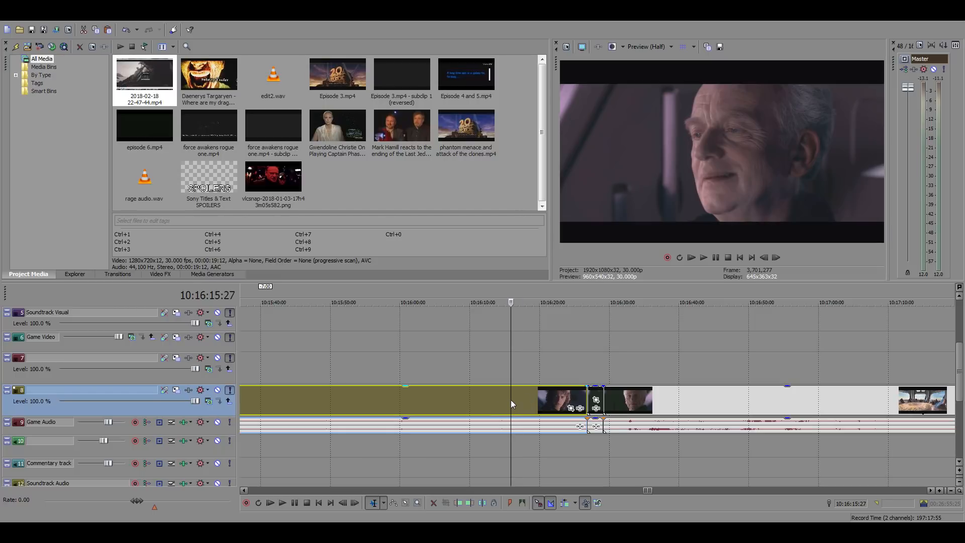
{"action": "left_click", "coordinate": [501, 400]}
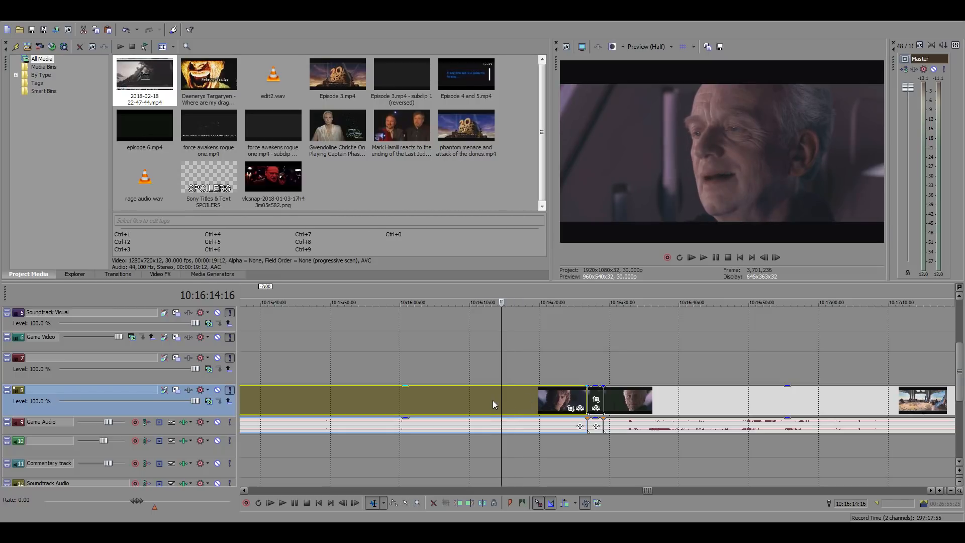
{"action": "left_click", "coordinate": [489, 400]}
{"action": "key", "text": "space"}
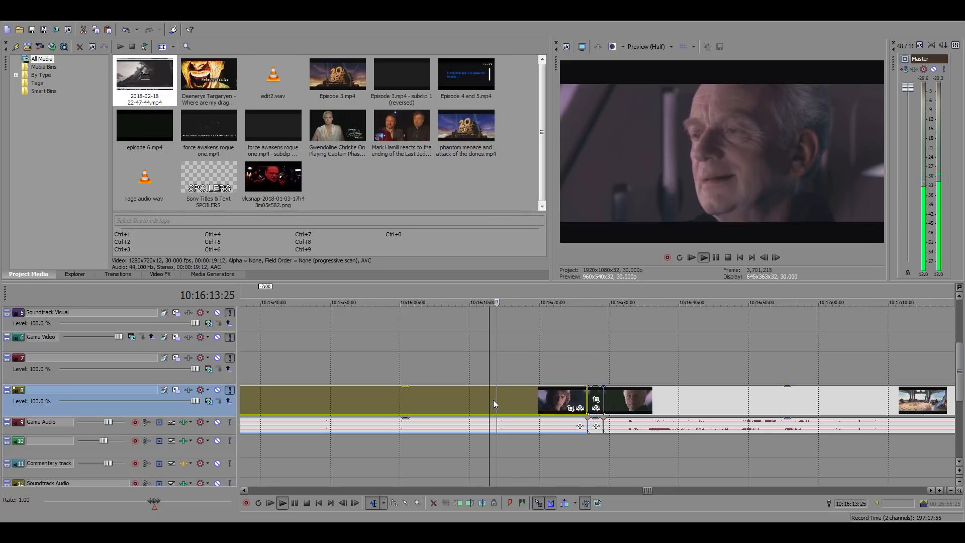
{"action": "key", "text": "space"}
Split the Palpatine source clip at 10:16:10:08 and copy the piece after the cut
{"action": "left_click", "coordinate": [453, 397]}
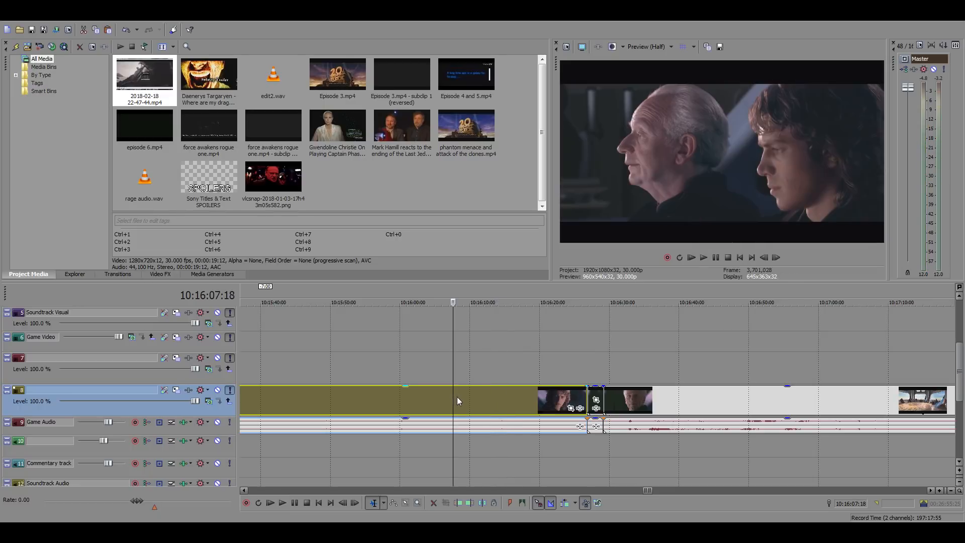
{"action": "key", "text": "space"}
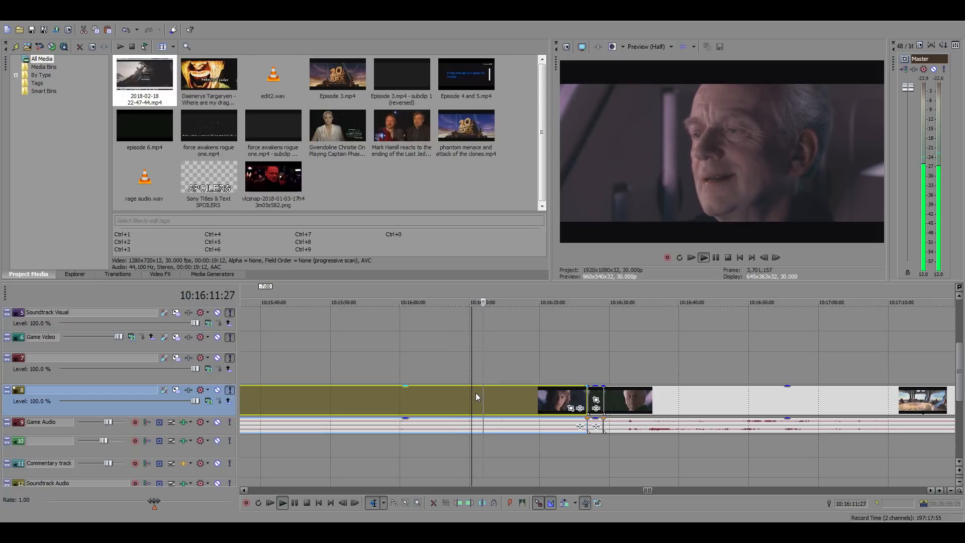
{"action": "key", "text": "space"}
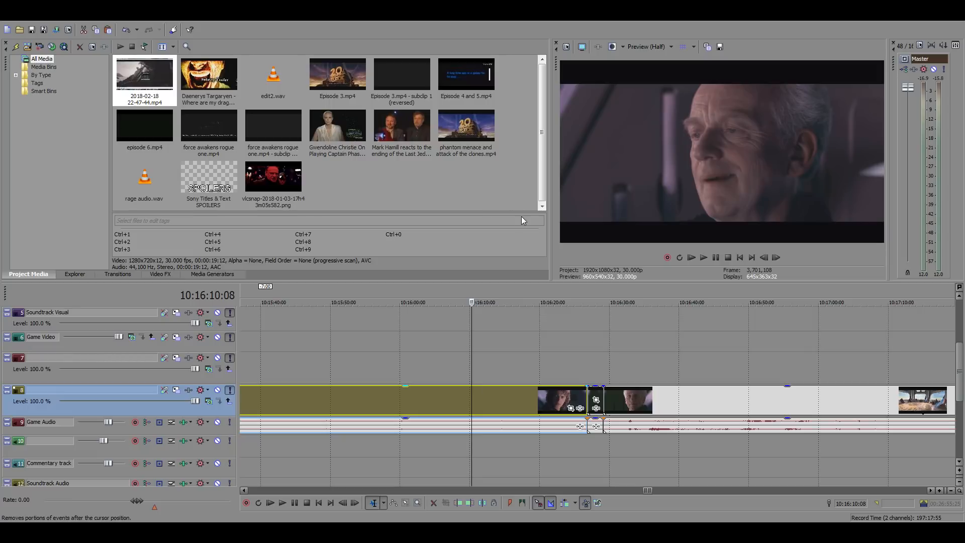
{"action": "key", "text": "s"}
{"action": "left_click", "coordinate": [521, 408]}
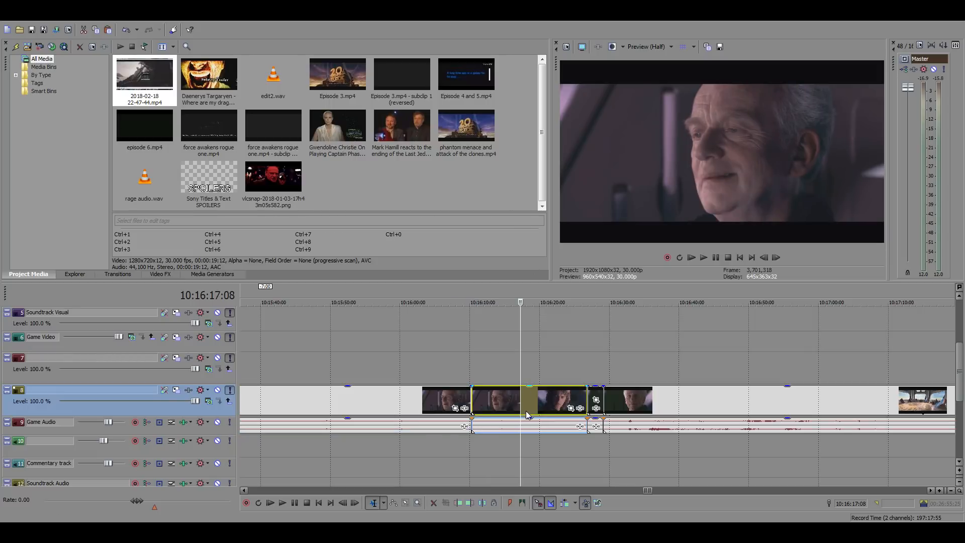
Paste the copied Palpatine clip into the main timeline at 01:03:52:04, right after the Death Star explosion clip
{"action": "scroll", "coordinate": [421, 402], "scroll_direction": "down", "scroll_amount": 8}
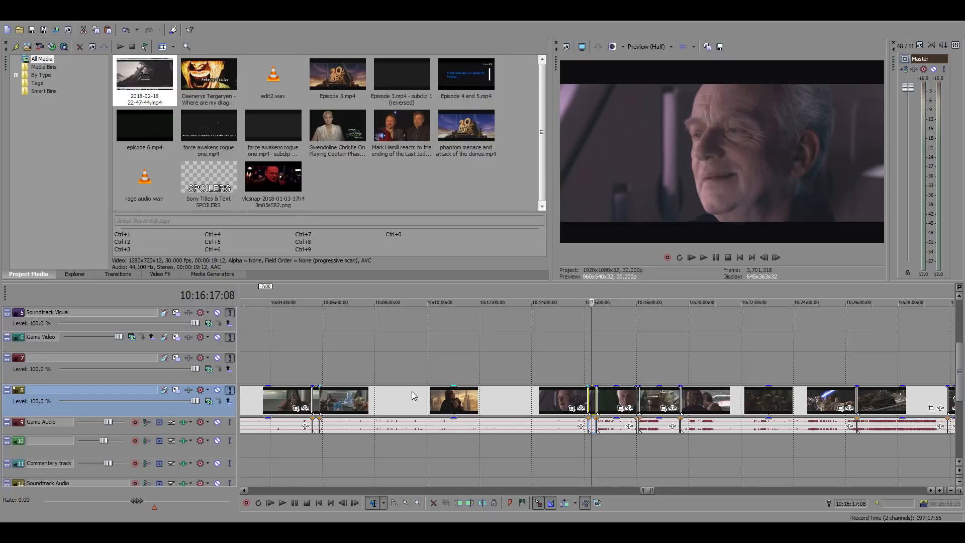
{"action": "scroll", "coordinate": [412, 391], "scroll_direction": "down", "scroll_amount": 15}
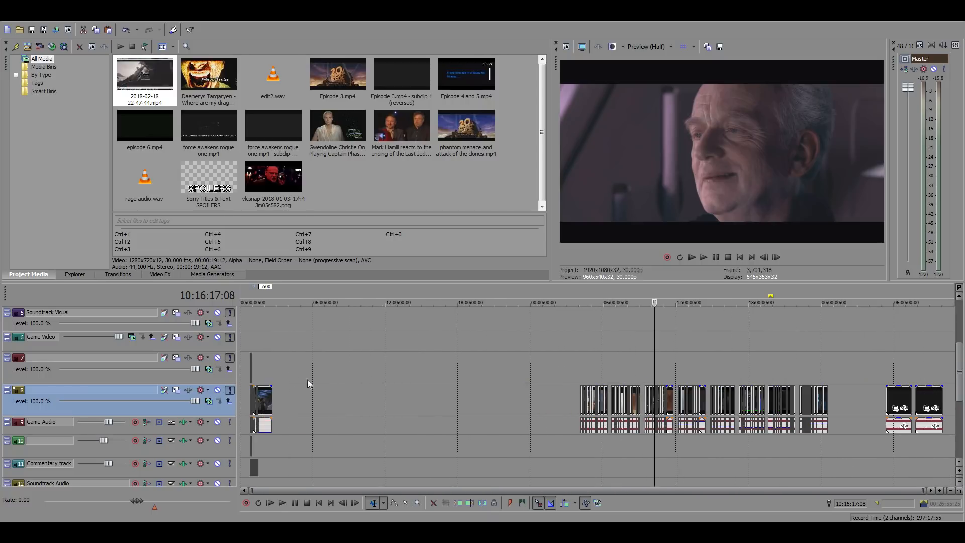
{"action": "left_click", "coordinate": [259, 348]}
{"action": "scroll", "coordinate": [310, 387], "scroll_direction": "up", "scroll_amount": 1}
{"action": "scroll", "coordinate": [311, 387], "scroll_direction": "up", "scroll_amount": 6}
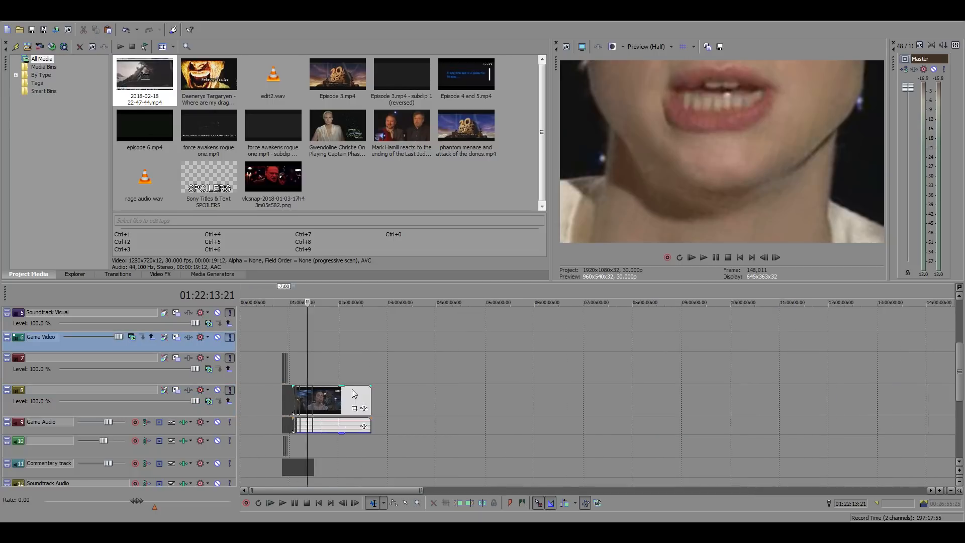
{"action": "scroll", "coordinate": [359, 389], "scroll_direction": "up", "scroll_amount": 2}
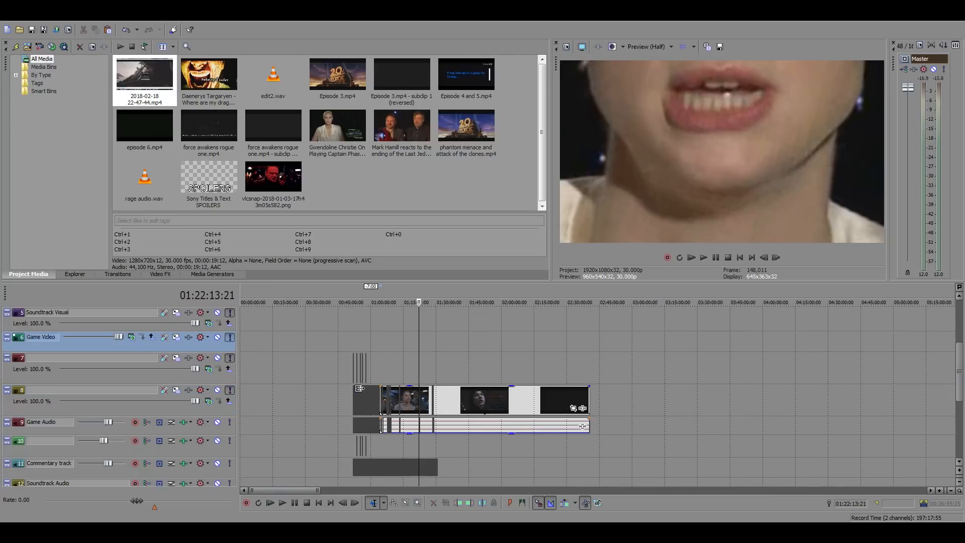
{"action": "scroll", "coordinate": [359, 389], "scroll_direction": "up", "scroll_amount": 2}
{"action": "scroll", "coordinate": [360, 389], "scroll_direction": "up", "scroll_amount": 3}
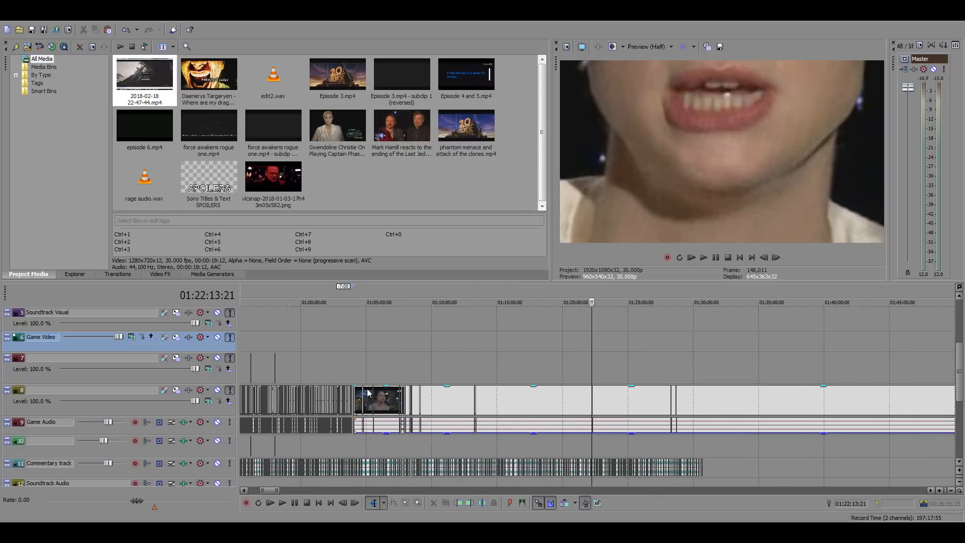
{"action": "left_click", "coordinate": [354, 361]}
{"action": "scroll", "coordinate": [354, 362], "scroll_direction": "up", "scroll_amount": 8}
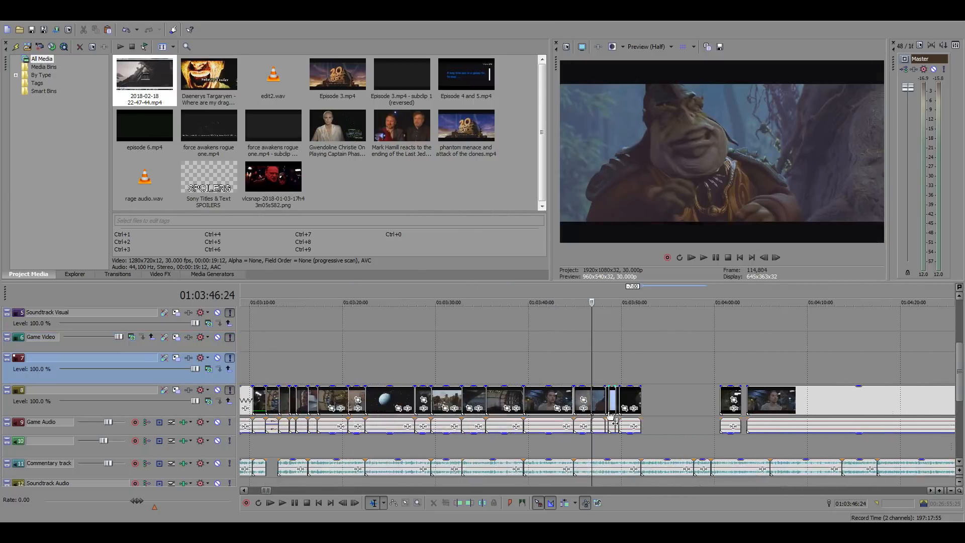
{"action": "left_click", "coordinate": [647, 399]}
{"action": "scroll", "coordinate": [704, 420], "scroll_direction": "up", "scroll_amount": 5}
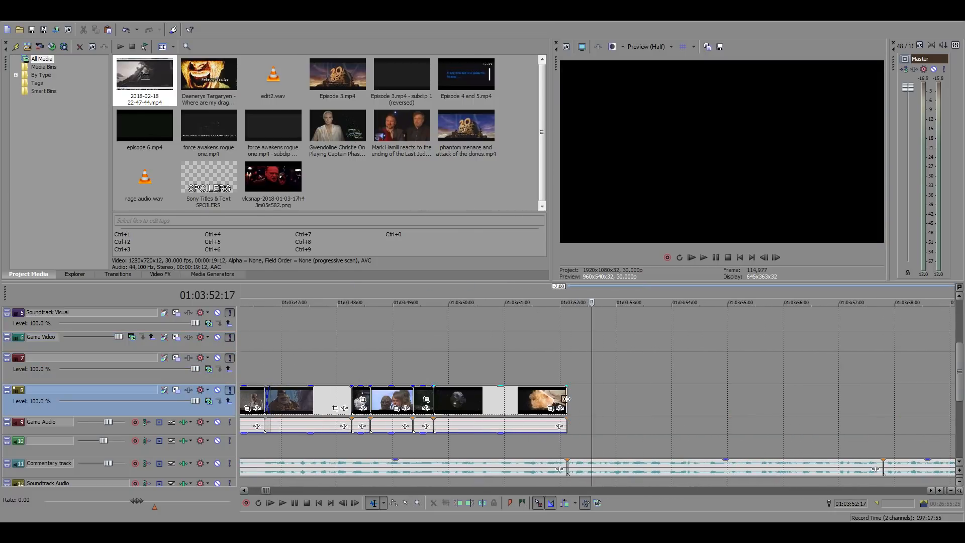
{"action": "left_click", "coordinate": [567, 398]}
{"action": "key", "text": "ctrl+v"}
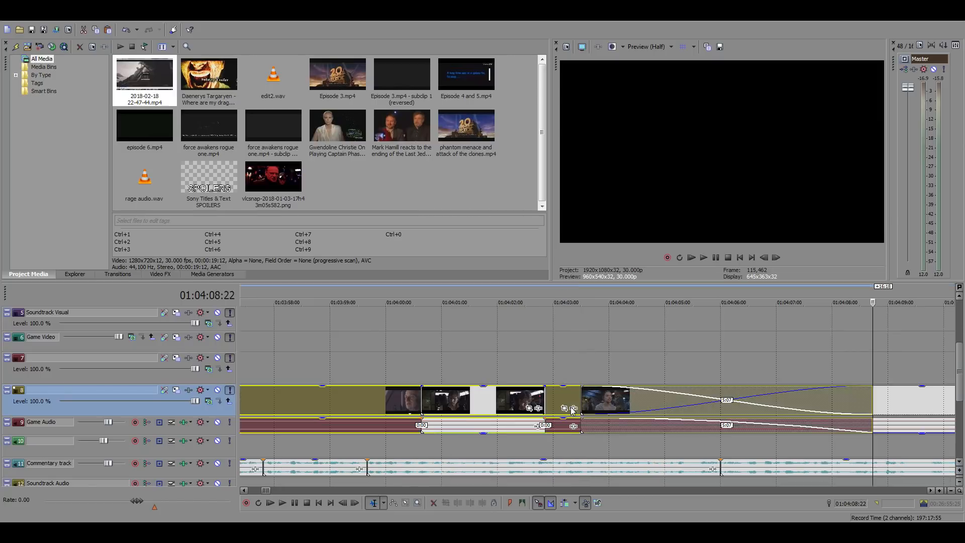
Check the pasted Palpatine clip and its audio against the commentary, playing from 01:03:52:04
{"action": "scroll", "coordinate": [566, 411], "scroll_direction": "down", "scroll_amount": 5}
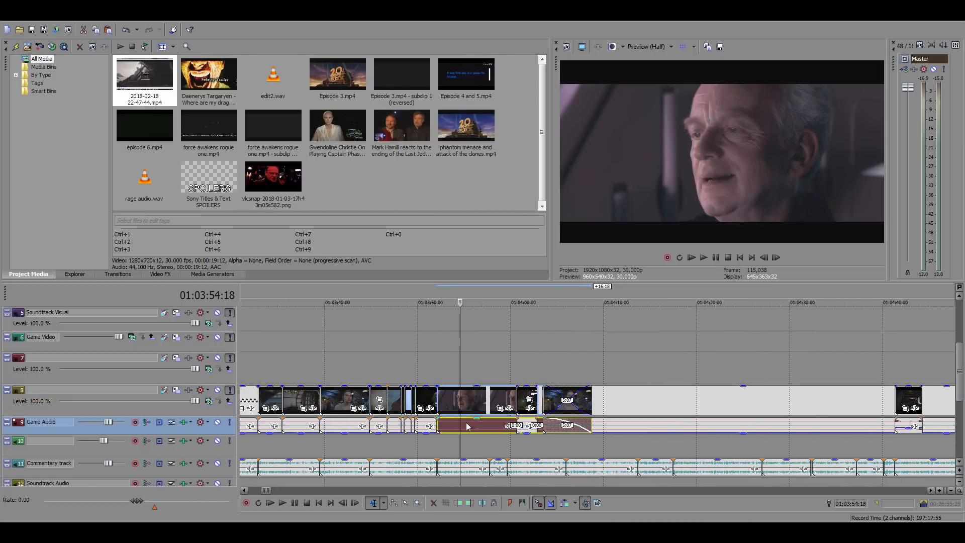
{"action": "left_click", "coordinate": [459, 425]}
{"action": "left_click", "coordinate": [441, 370]}
{"action": "scroll", "coordinate": [440, 370], "scroll_direction": "up", "scroll_amount": 2}
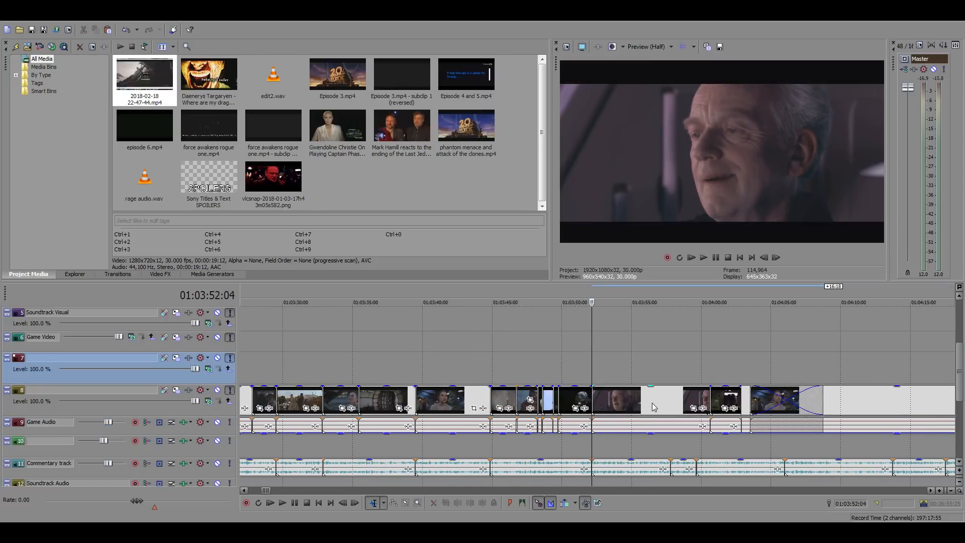
{"action": "left_click", "coordinate": [656, 408]}
{"action": "scroll", "coordinate": [674, 408], "scroll_direction": "up", "scroll_amount": 3}
{"action": "left_click", "coordinate": [435, 358]}
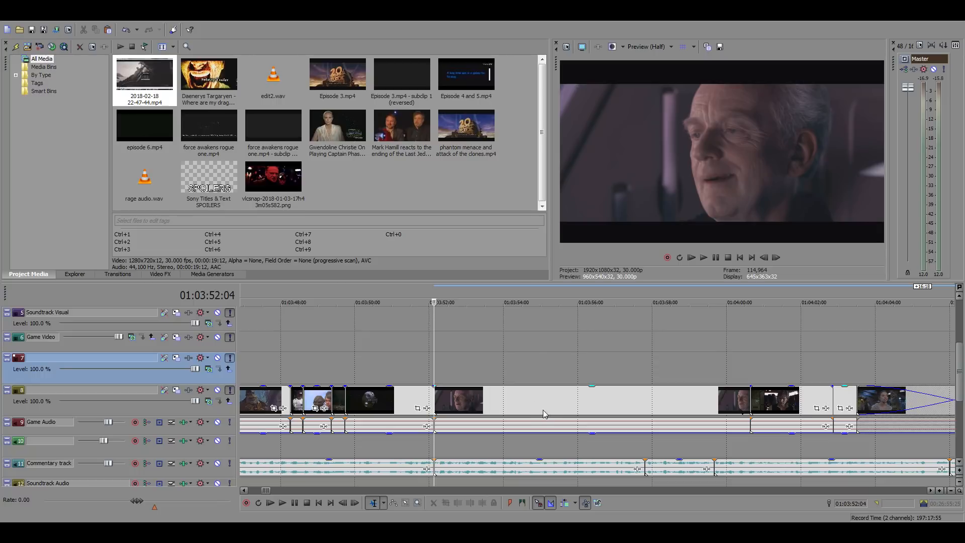
{"action": "mouse_move", "coordinate": [550, 400]}
{"action": "left_mouse_down"}
{"action": "mouse_move", "coordinate": [442, 405]}
{"action": "mouse_move", "coordinate": [547, 411]}
{"action": "left_mouse_up"}
{"action": "key", "text": "space"}
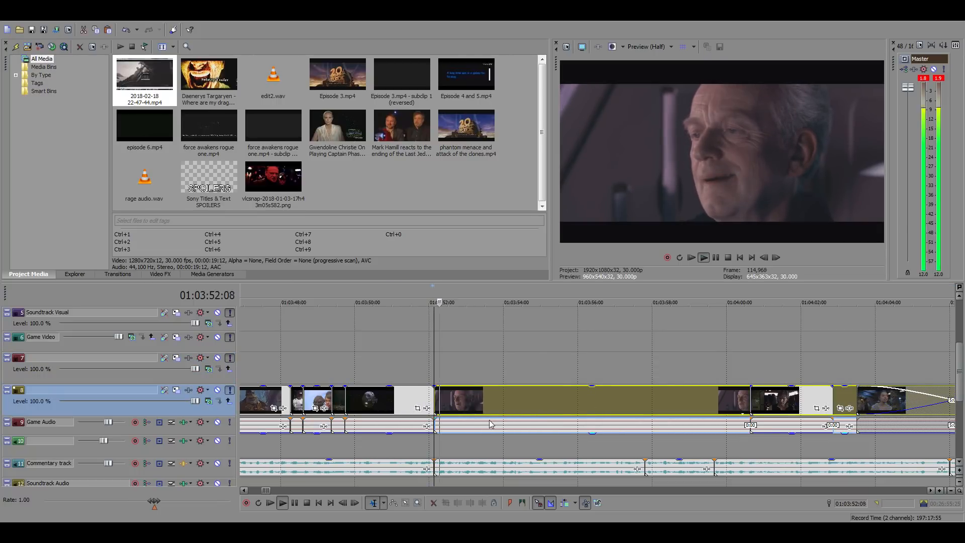
{"action": "key", "text": "space"}
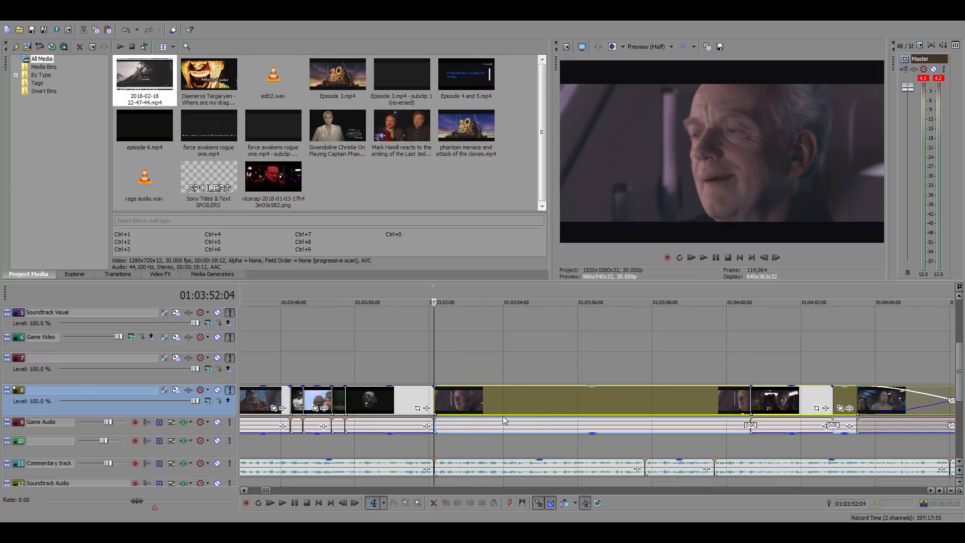
Shift the Palpatine clip 3:26 earlier and play it from 01:03:52:04 against the commentary
{"action": "left_click_drag", "start_coordinate": [560, 399], "coordinate": [417, 409]}
{"action": "key", "text": "space"}
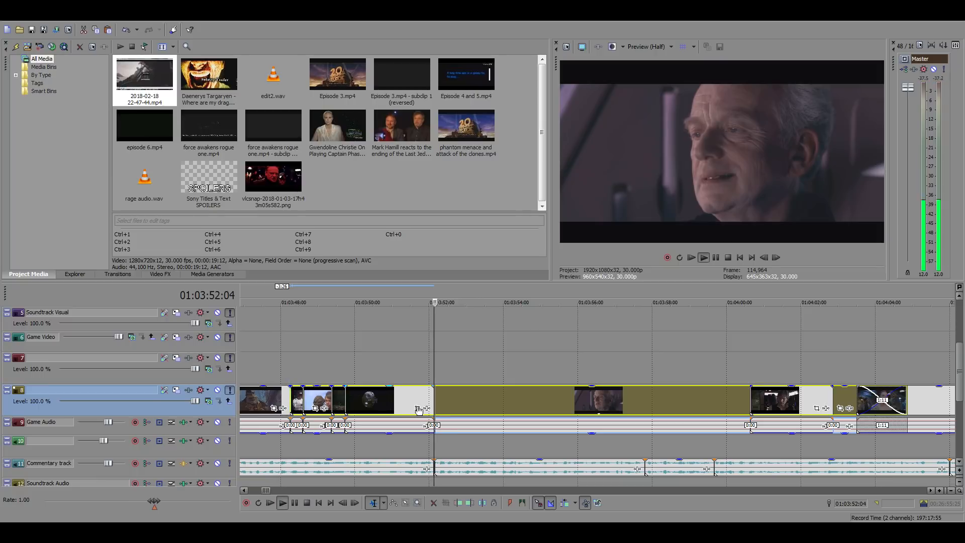
{"action": "key", "text": "space"}
{"action": "key", "text": "space"}
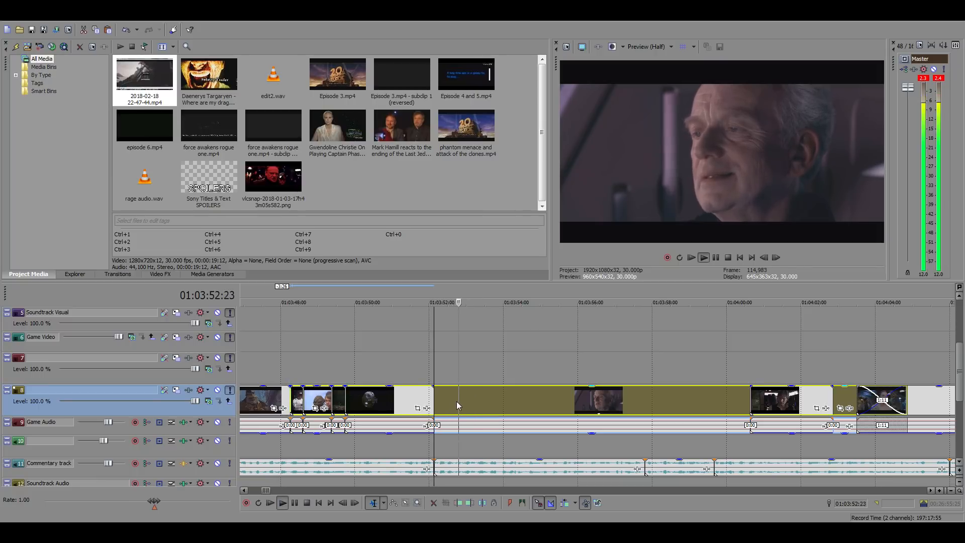
{"action": "key", "text": "space"}
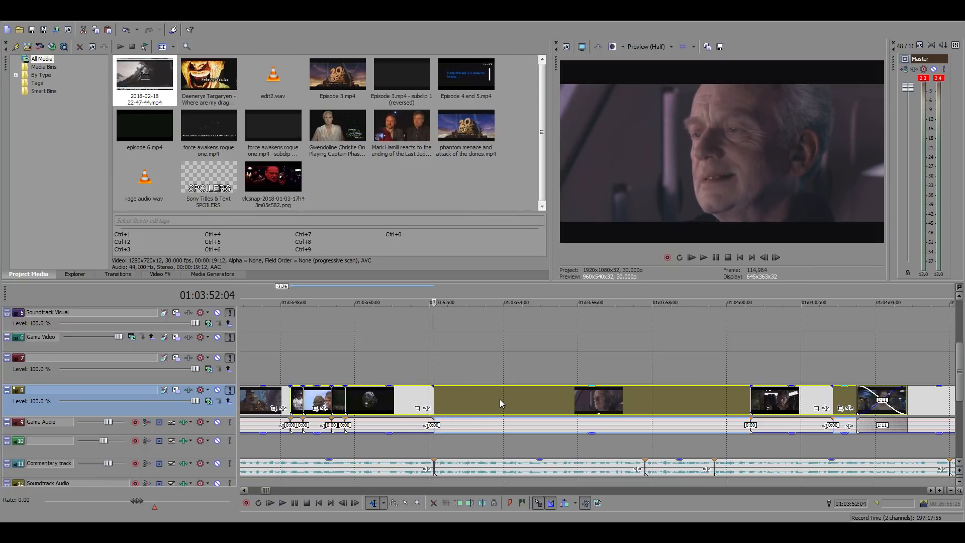
Play the Palpatine clip from 01:03:52:04 and trim it on the main timeline to end at 01:03:53:18
{"action": "key", "text": "space"}
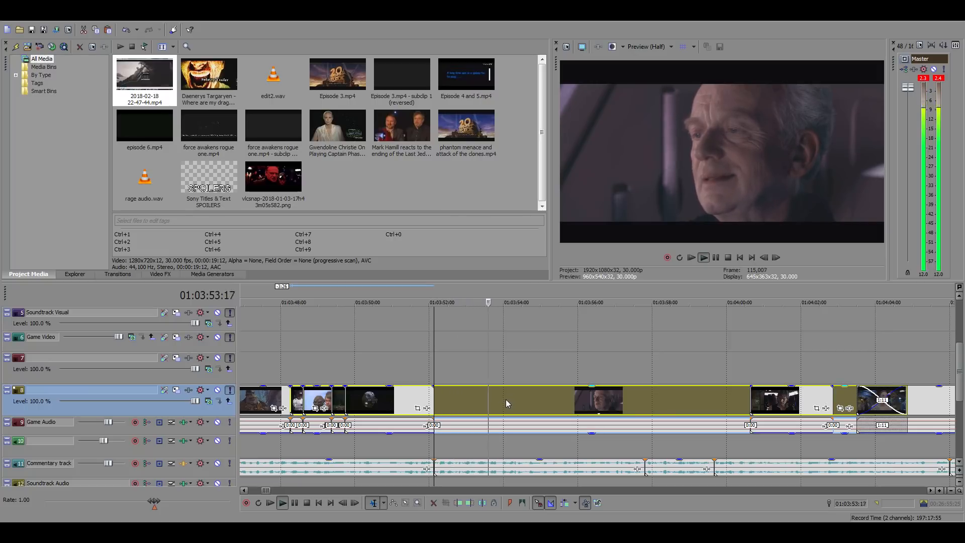
{"action": "left_click", "coordinate": [488, 399]}
{"action": "key", "text": "space"}
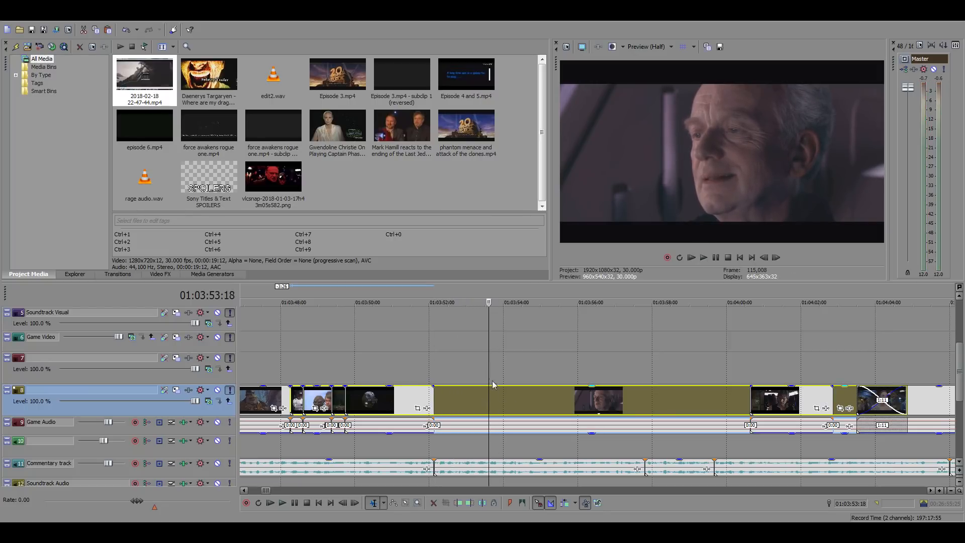
{"action": "right_click", "coordinate": [493, 386]}
{"action": "left_click", "coordinate": [514, 224]}
{"action": "left_click", "coordinate": [436, 378]}
{"action": "right_click", "coordinate": [443, 391]}
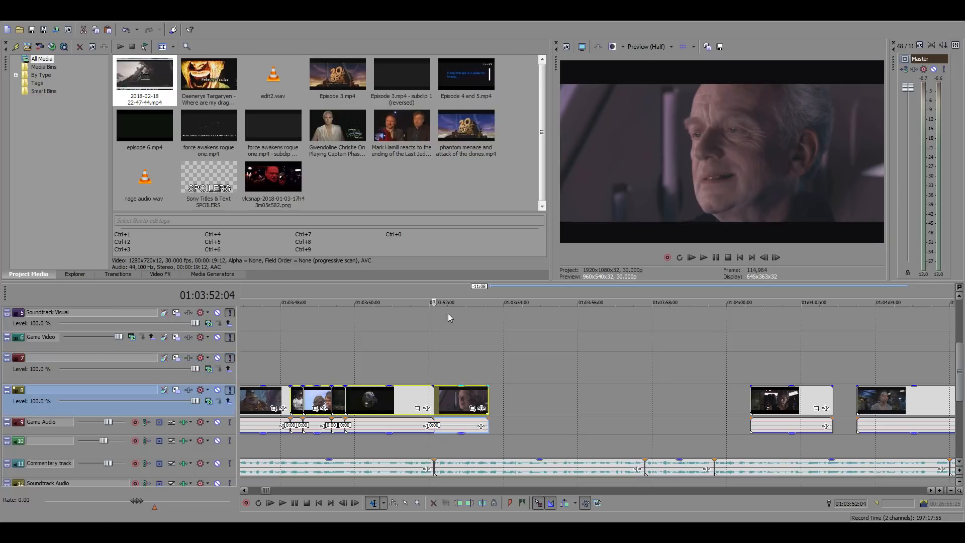
{"action": "left_click", "coordinate": [470, 195]}
{"action": "scroll", "coordinate": [567, 391], "scroll_direction": "down", "scroll_amount": 4}
{"action": "scroll", "coordinate": [565, 399], "scroll_direction": "up", "scroll_amount": 4}
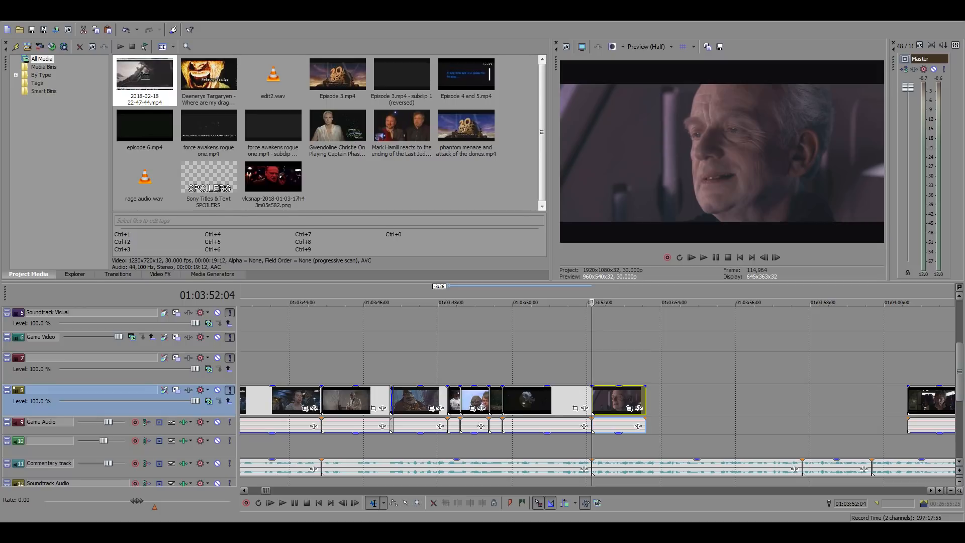
Play from 01:03:52:04, then survey the edited main timeline, the remaining gap and the footage beyond it
{"action": "key", "text": "space"}
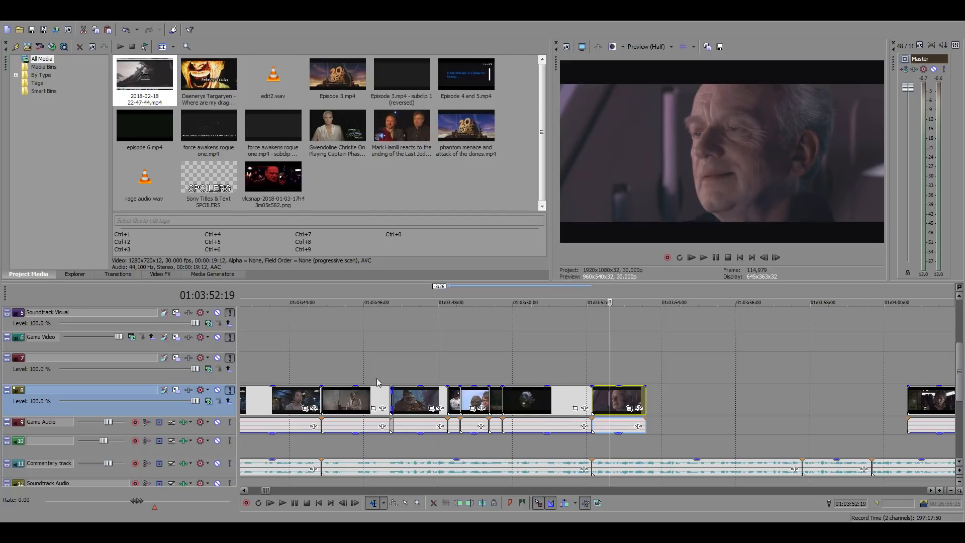
{"action": "left_click", "coordinate": [390, 379]}
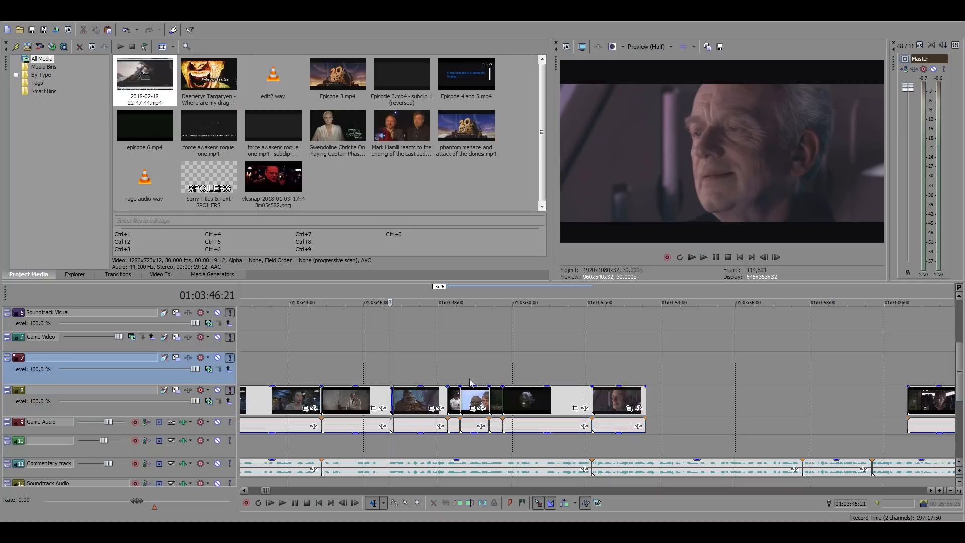
{"action": "scroll", "coordinate": [632, 405], "scroll_direction": "down", "scroll_amount": 3}
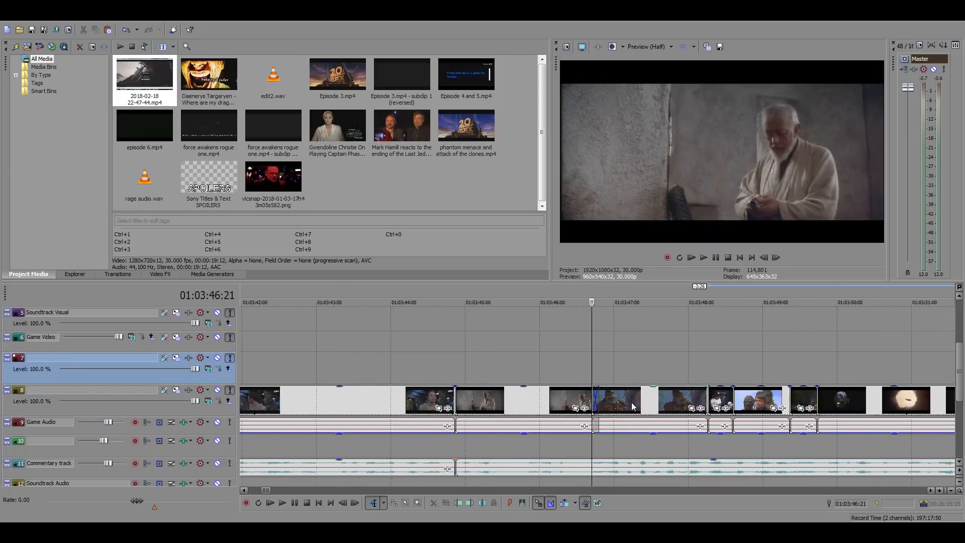
{"action": "scroll", "coordinate": [632, 406], "scroll_direction": "down", "scroll_amount": 10}
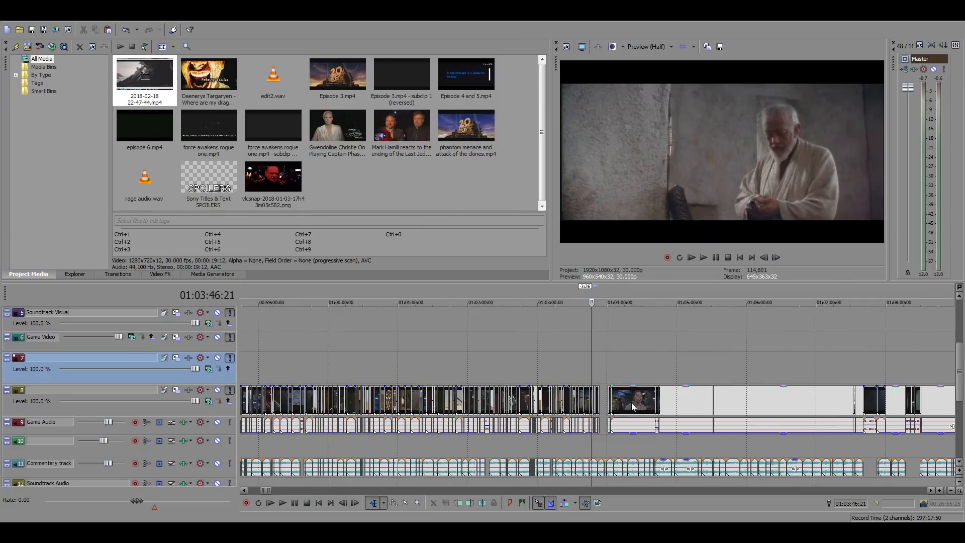
{"action": "scroll", "coordinate": [632, 405], "scroll_direction": "down", "scroll_amount": 3}
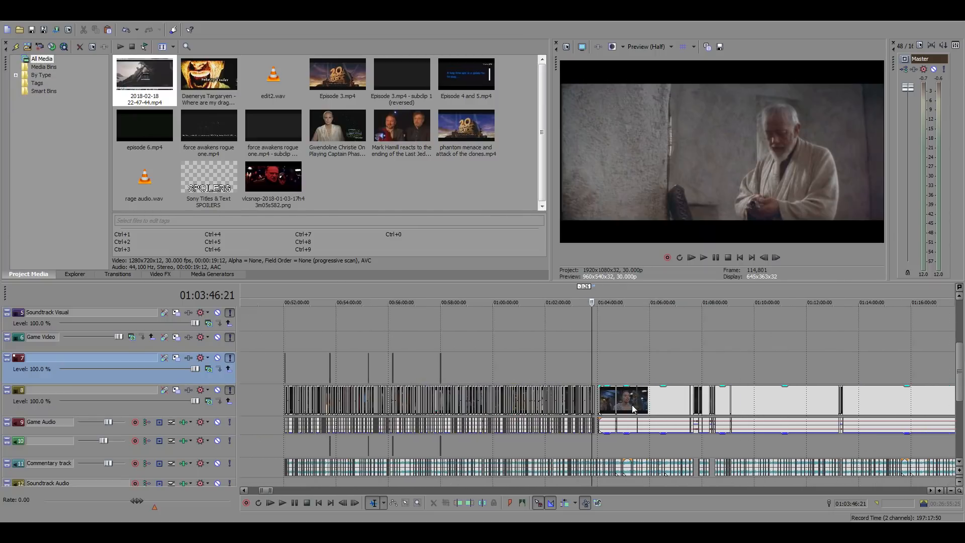
{"action": "left_click", "coordinate": [416, 348]}
{"action": "scroll", "coordinate": [490, 366], "scroll_direction": "up", "scroll_amount": 4}
{"action": "scroll", "coordinate": [491, 365], "scroll_direction": "down", "scroll_amount": 3}
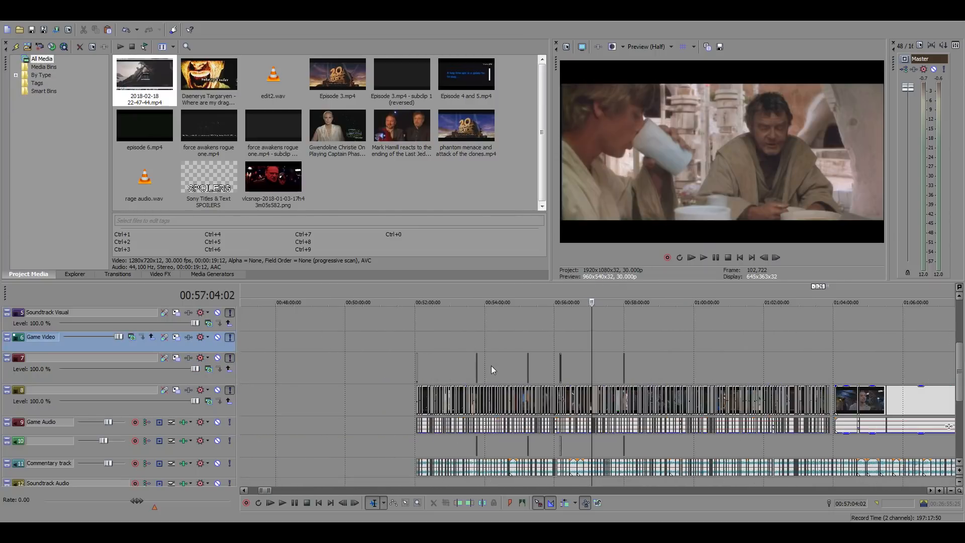
{"action": "scroll", "coordinate": [475, 404], "scroll_direction": "down", "scroll_amount": 6}
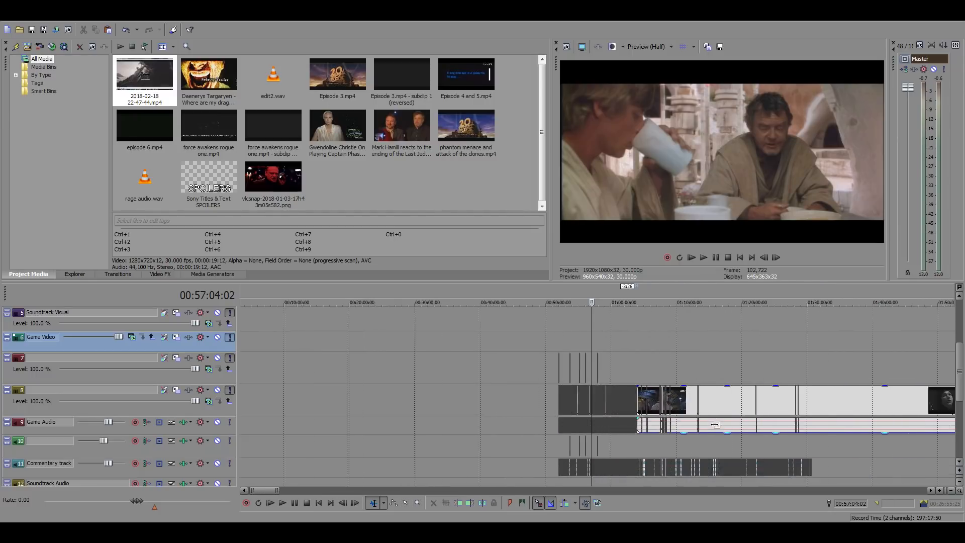
{"action": "left_click", "coordinate": [523, 368]}
{"action": "scroll", "coordinate": [523, 368], "scroll_direction": "up", "scroll_amount": 8}
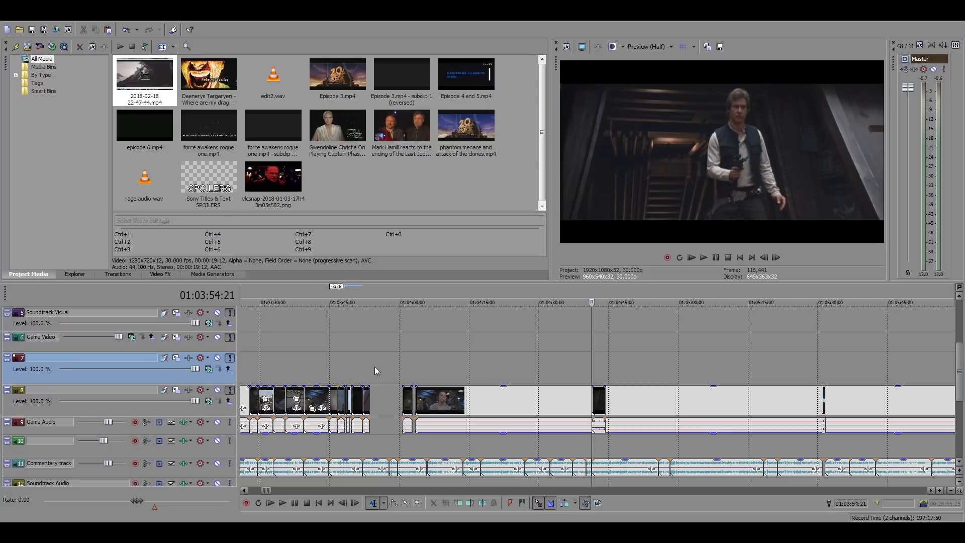
{"action": "scroll", "coordinate": [375, 371], "scroll_direction": "up", "scroll_amount": 3}
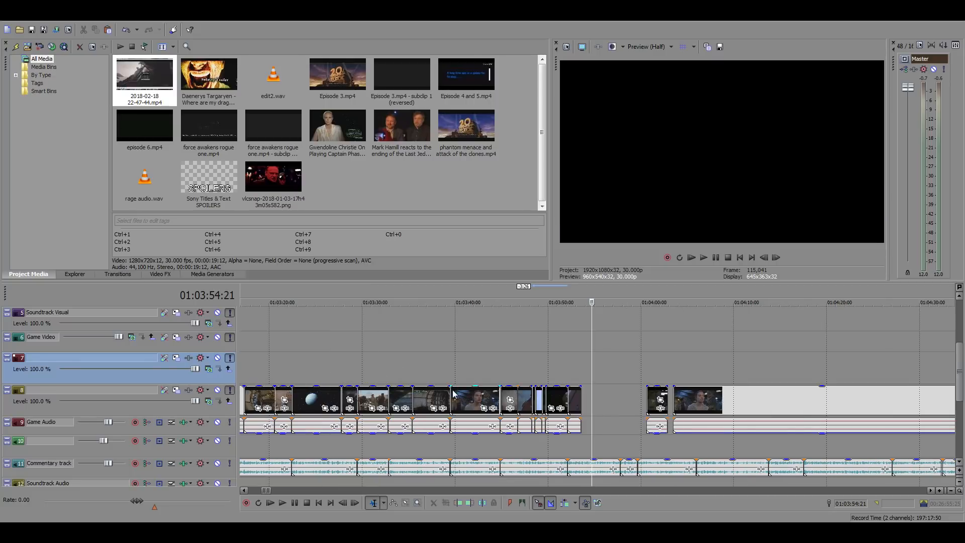
{"action": "left_click", "coordinate": [531, 362]}
{"action": "scroll", "coordinate": [533, 363], "scroll_direction": "up", "scroll_amount": 5}
{"action": "left_click", "coordinate": [517, 351]}
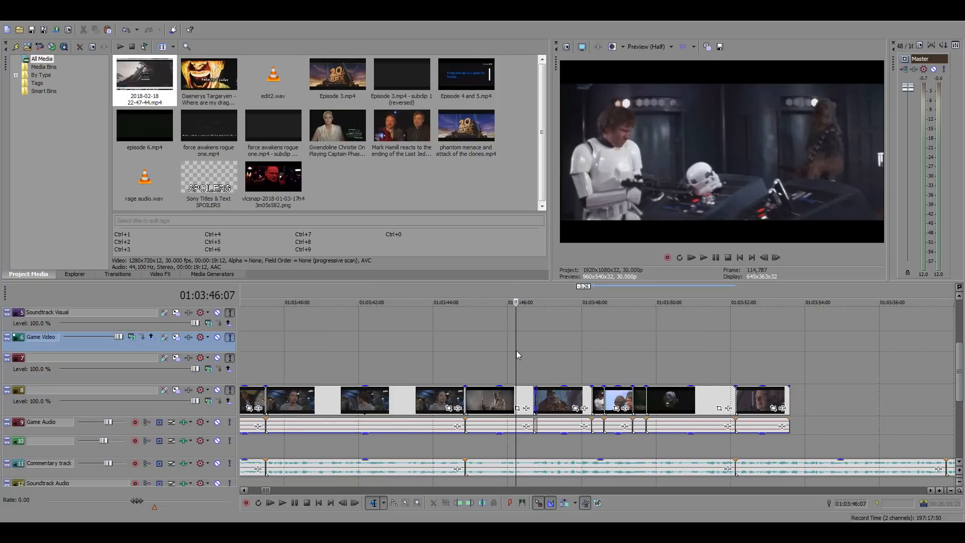
Play the edited sequence from 01:03:44:18 and again from just before 01:03:40:00 through the end of the Palpatine clip
{"action": "left_click", "coordinate": [455, 355]}
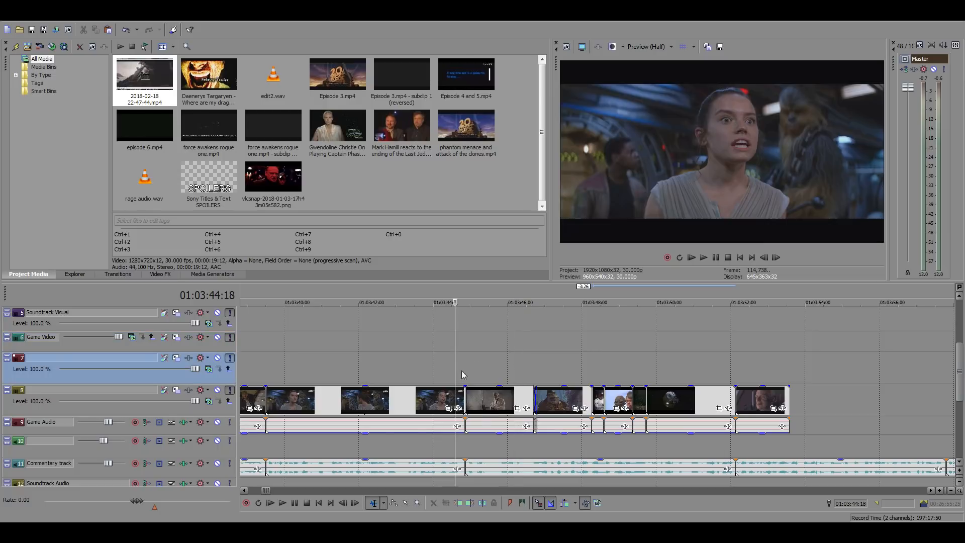
{"action": "key", "text": "space"}
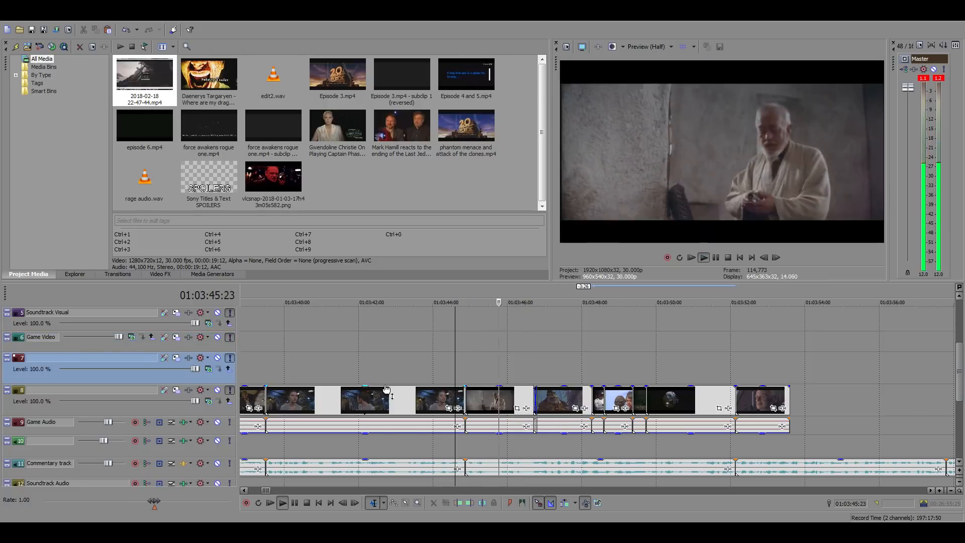
{"action": "key", "text": "space"}
{"action": "left_click", "coordinate": [253, 349]}
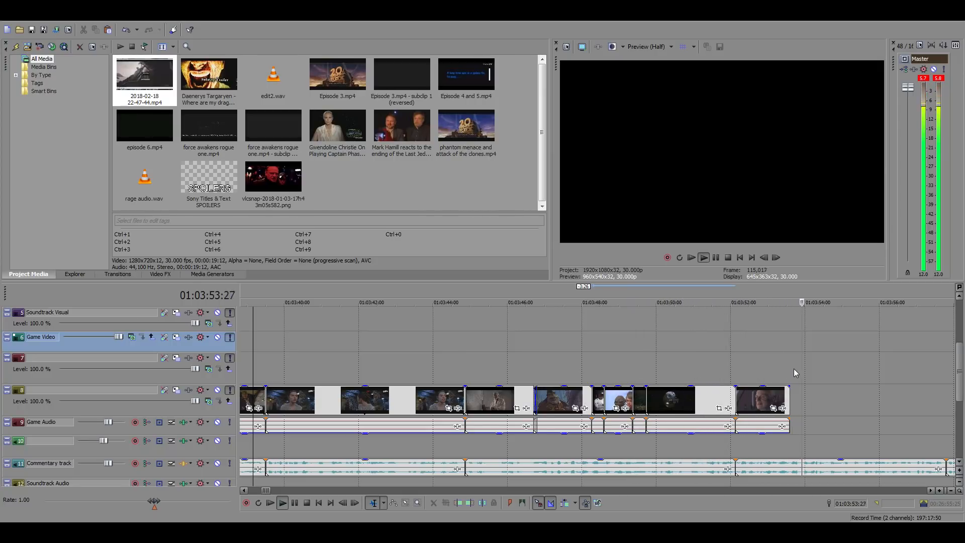
{"action": "left_click", "coordinate": [788, 369]}
{"action": "key", "text": "space"}
Examine the gap following the Palpatine clip and the footage further along the timeline up to 01:04:41:11
{"action": "scroll", "coordinate": [759, 391], "scroll_direction": "down", "scroll_amount": 4}
{"action": "scroll", "coordinate": [650, 411], "scroll_direction": "up", "scroll_amount": 4}
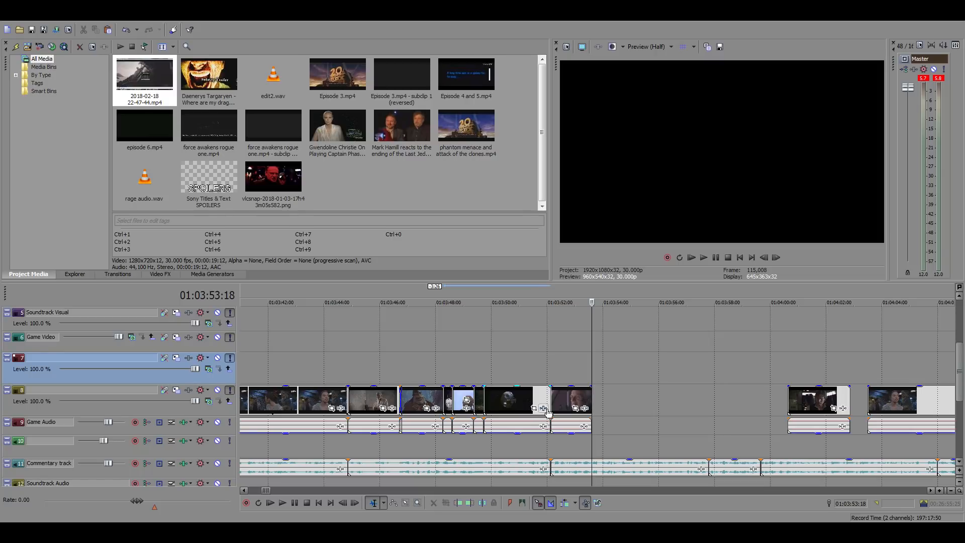
{"action": "left_click", "coordinate": [565, 369]}
{"action": "scroll", "coordinate": [671, 400], "scroll_direction": "up", "scroll_amount": 3}
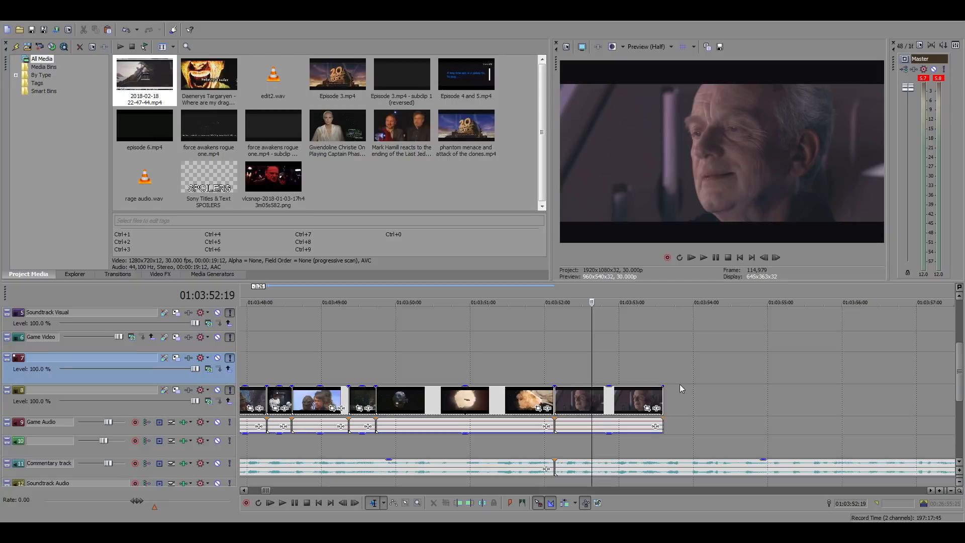
{"action": "left_click", "coordinate": [662, 364]}
{"action": "scroll", "coordinate": [721, 410], "scroll_direction": "down", "scroll_amount": 2}
{"action": "scroll", "coordinate": [721, 410], "scroll_direction": "down", "scroll_amount": 5}
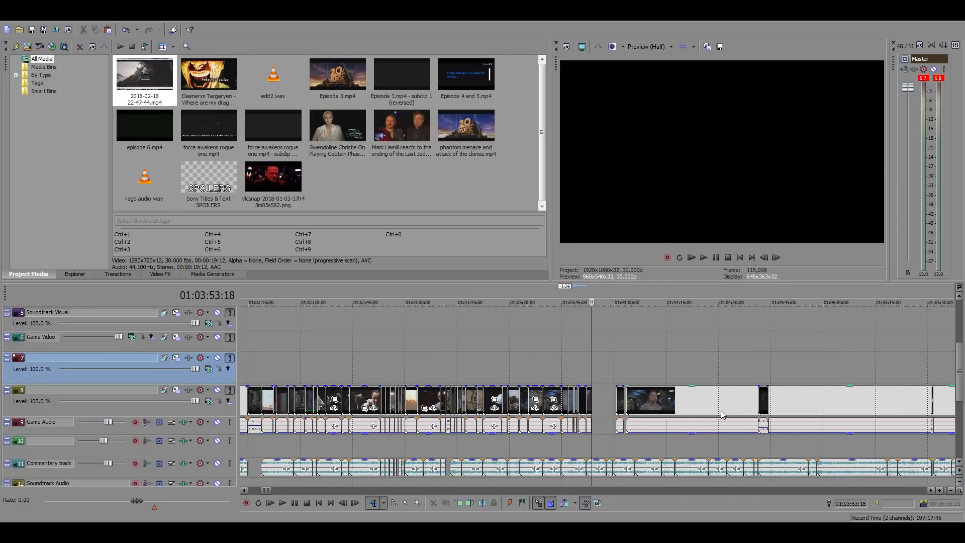
{"action": "left_click", "coordinate": [675, 371]}
{"action": "scroll", "coordinate": [673, 393], "scroll_direction": "up", "scroll_amount": 6}
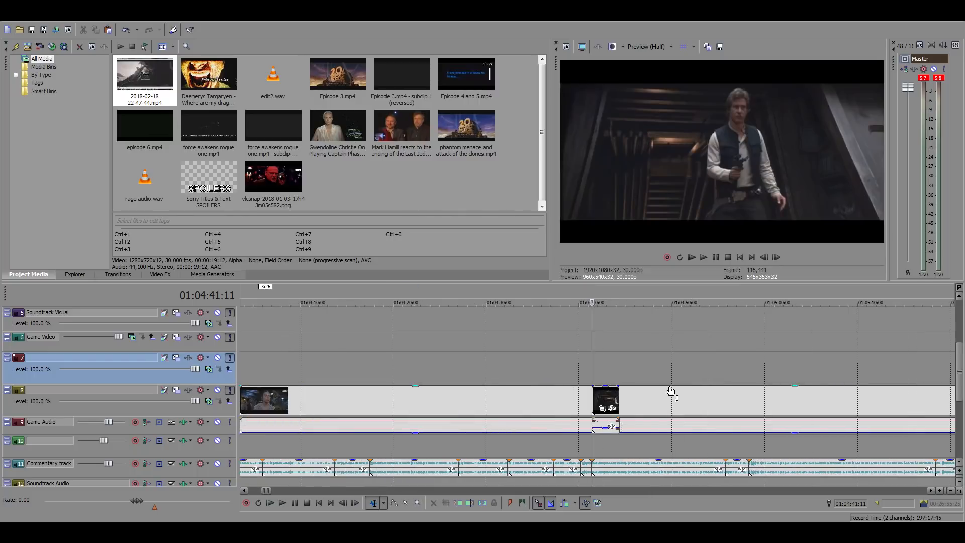
{"action": "scroll", "coordinate": [621, 404], "scroll_direction": "down", "scroll_amount": 3}
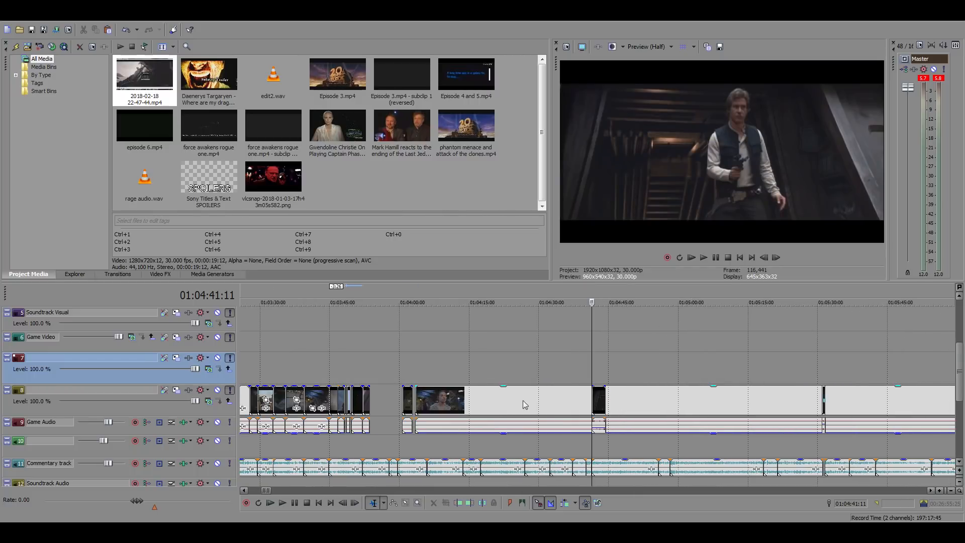
Listen to the commentary over the empty stretch starting at 01:03:53:18
{"action": "left_click", "coordinate": [368, 364]}
{"action": "scroll", "coordinate": [610, 364], "scroll_direction": "up", "scroll_amount": 8}
{"action": "key", "text": "space"}
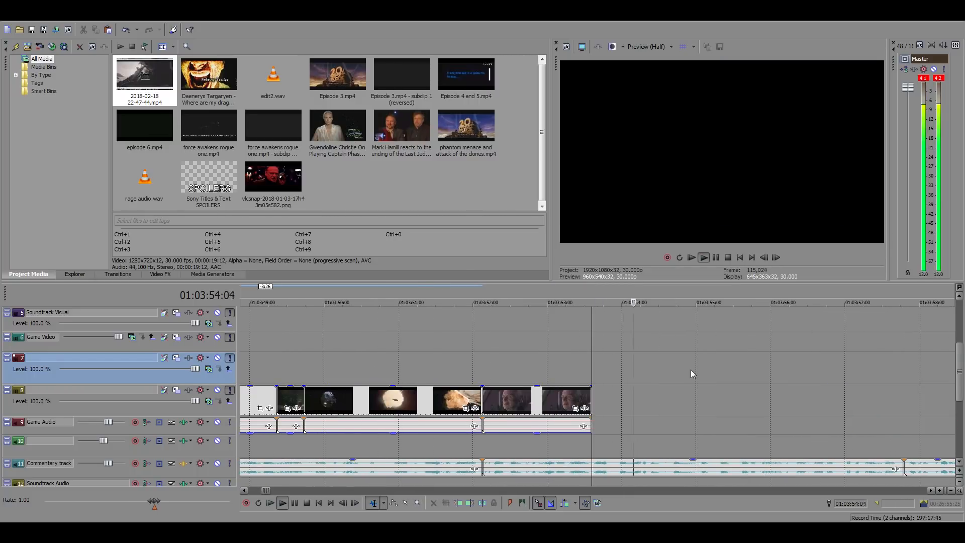
{"action": "scroll", "coordinate": [691, 371], "scroll_direction": "down", "scroll_amount": 3}
{"action": "key", "text": "space"}
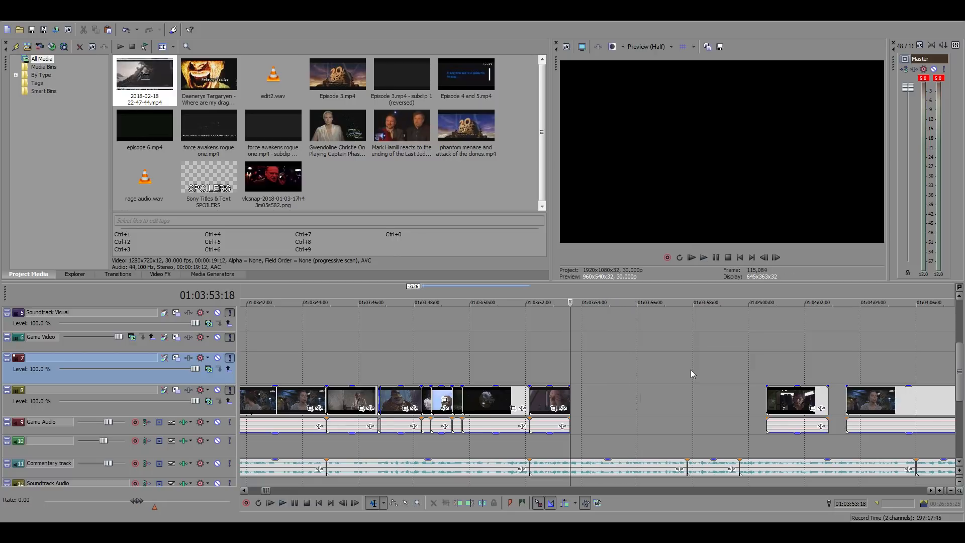
Search the Force Awakens source footage for the First Order rally shot near 23:23:15
{"action": "scroll", "coordinate": [691, 371], "scroll_direction": "down", "scroll_amount": 15}
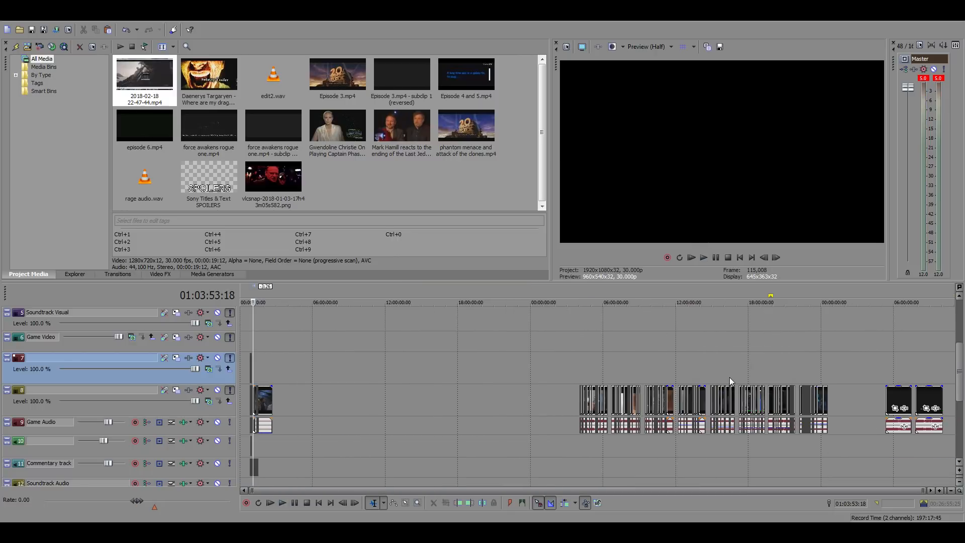
{"action": "left_click", "coordinate": [809, 366]}
{"action": "scroll", "coordinate": [824, 371], "scroll_direction": "up", "scroll_amount": 7}
{"action": "left_click", "coordinate": [646, 363]}
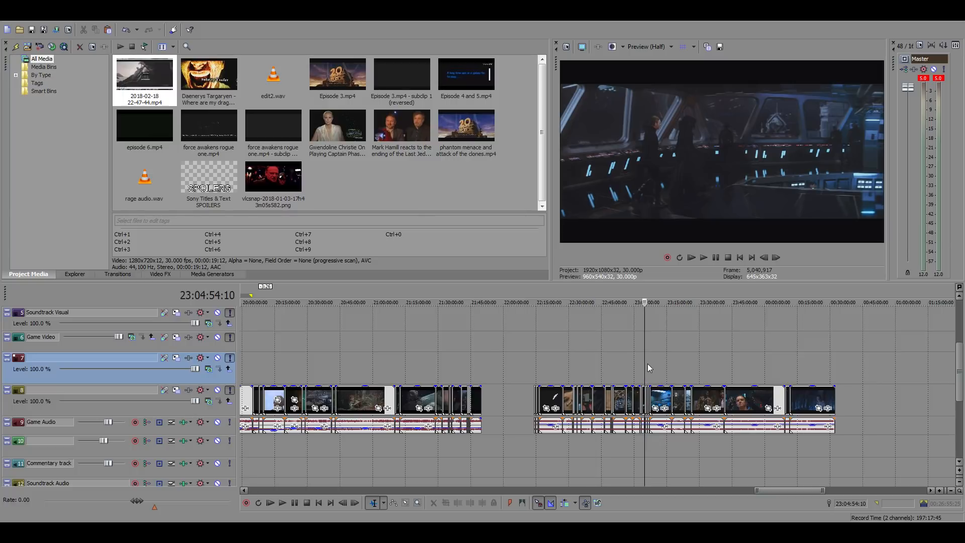
{"action": "scroll", "coordinate": [711, 370], "scroll_direction": "up", "scroll_amount": 4}
{"action": "left_click", "coordinate": [611, 372]}
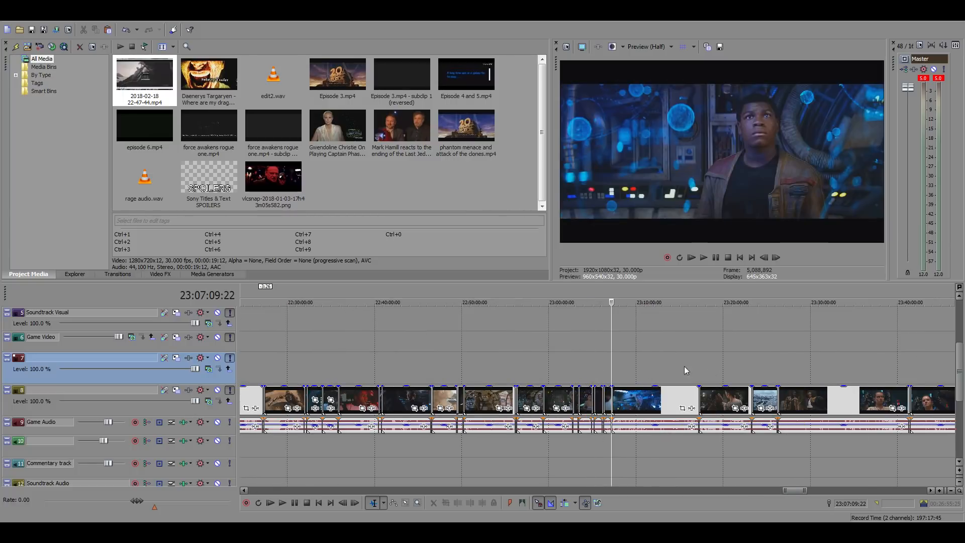
{"action": "left_click", "coordinate": [717, 368]}
{"action": "left_click", "coordinate": [761, 364]}
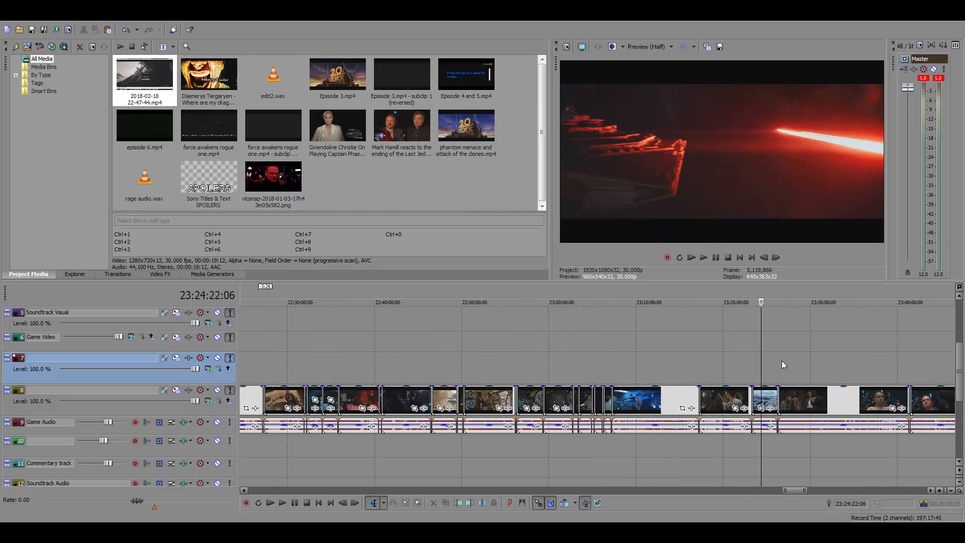
{"action": "left_click", "coordinate": [752, 360]}
{"action": "scroll", "coordinate": [782, 369], "scroll_direction": "up", "scroll_amount": 6}
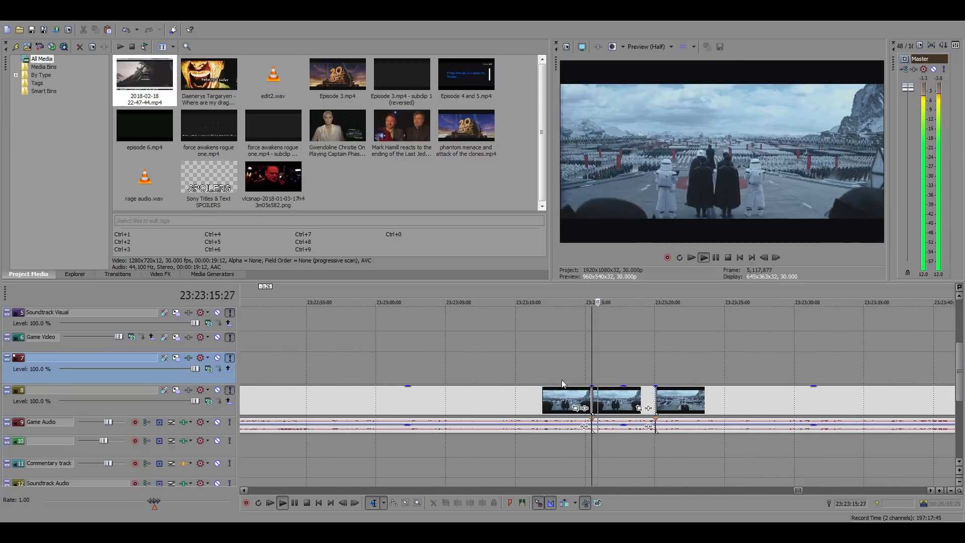
Preview the rally shot, split the source clip at 23:23:08:19, and select the piece after the cut
{"action": "left_click", "coordinate": [496, 367]}
{"action": "key", "text": "space"}
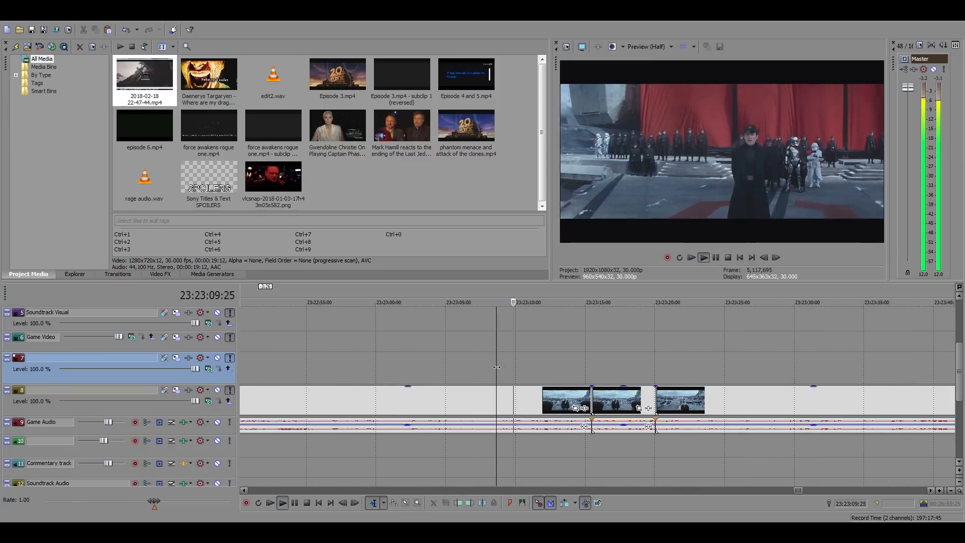
{"action": "key", "text": "space"}
{"action": "left_click", "coordinate": [503, 401]}
{"action": "key", "text": "s"}
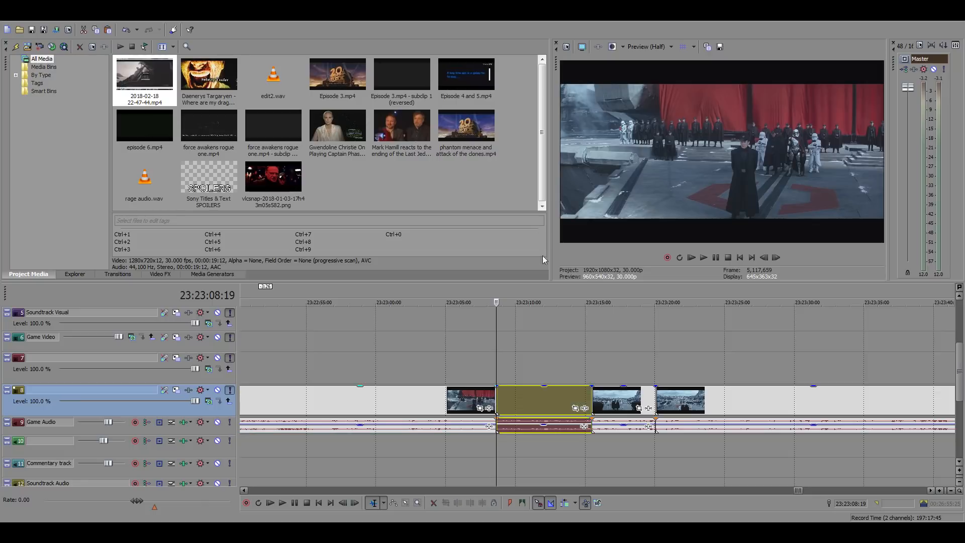
{"action": "left_click", "coordinate": [511, 404]}
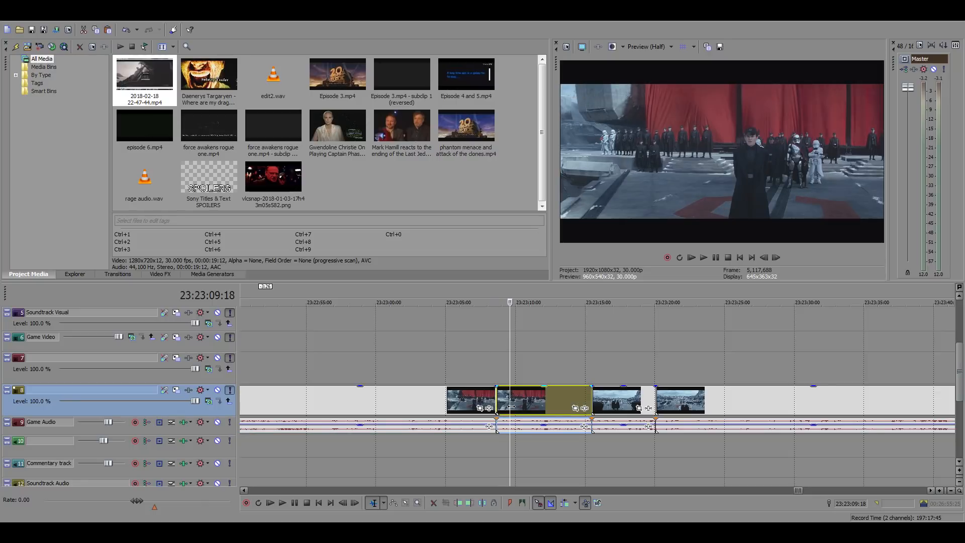
Paste the First Order rally shot into the main timeline gap at 01:03:53:18, directly after the Palpatine clip
{"action": "scroll", "coordinate": [480, 418], "scroll_direction": "down", "scroll_amount": 10}
{"action": "scroll", "coordinate": [478, 421], "scroll_direction": "down", "scroll_amount": 5}
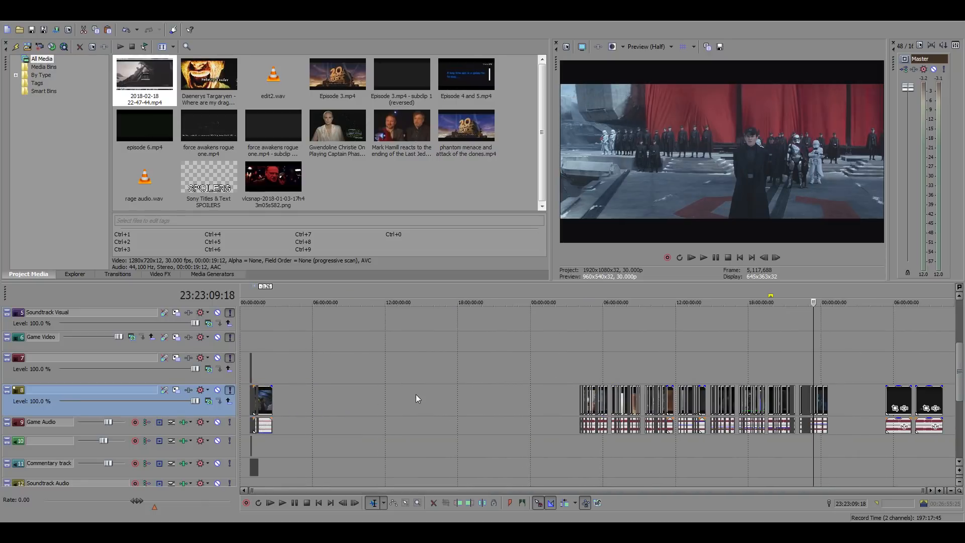
{"action": "left_click", "coordinate": [257, 340]}
{"action": "scroll", "coordinate": [524, 393], "scroll_direction": "up", "scroll_amount": 4}
{"action": "scroll", "coordinate": [524, 392], "scroll_direction": "up", "scroll_amount": 5}
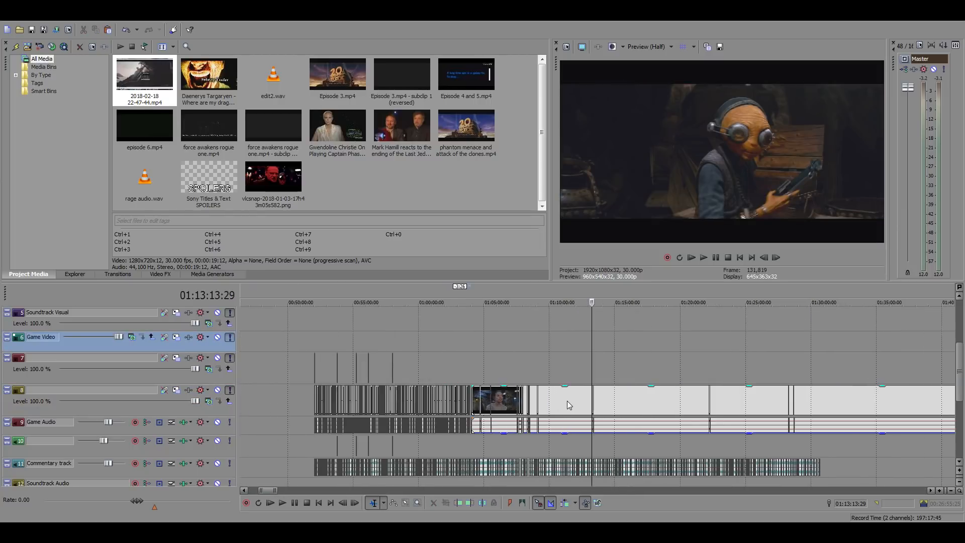
{"action": "left_click", "coordinate": [269, 361]}
{"action": "scroll", "coordinate": [542, 386], "scroll_direction": "up", "scroll_amount": 4}
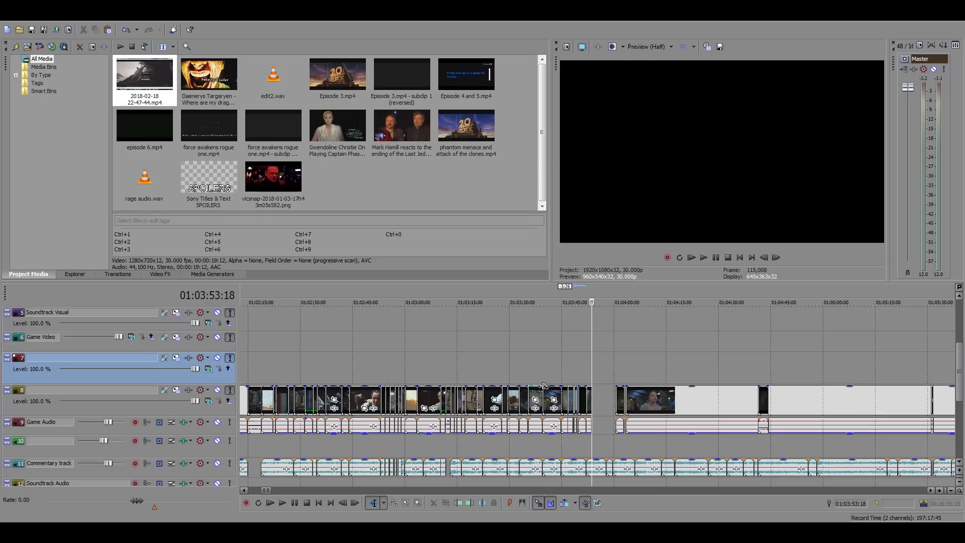
{"action": "left_click", "coordinate": [598, 399]}
{"action": "scroll", "coordinate": [598, 398], "scroll_direction": "up", "scroll_amount": 5}
{"action": "left_click", "coordinate": [550, 399]}
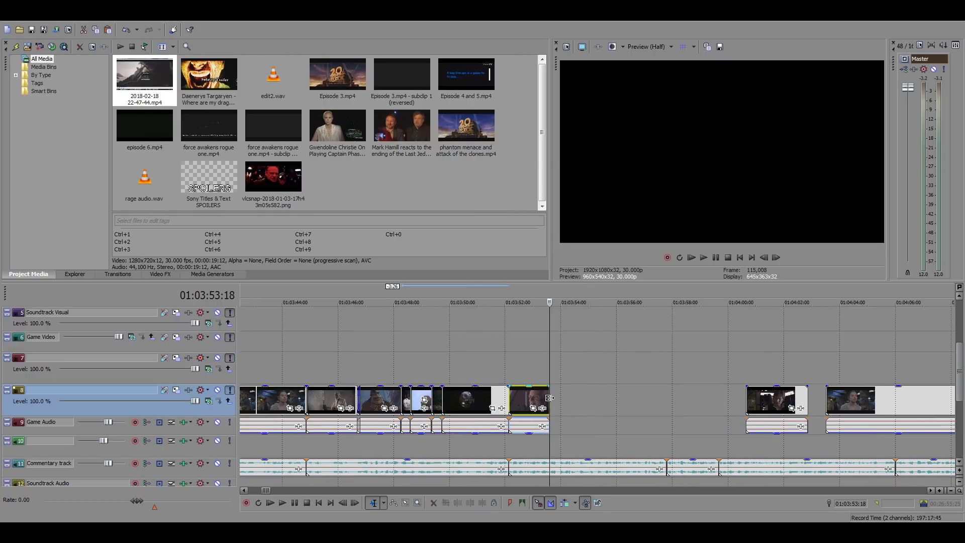
{"action": "key", "text": "ctrl+v"}
{"action": "left_click", "coordinate": [605, 427]}
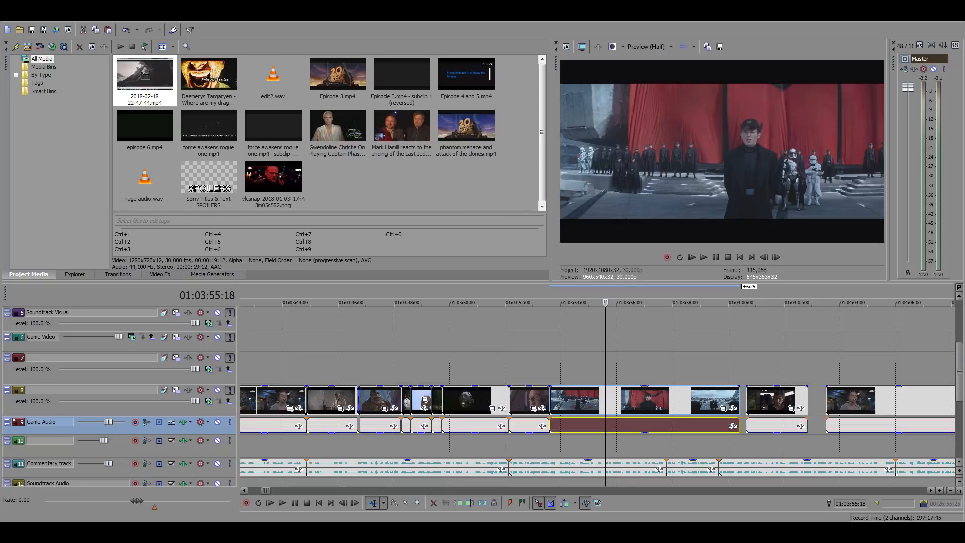
Play the pasted rally shot against the commentary, starting from 01:03:51:28 and again from 01:03:53:18
{"action": "left_click", "coordinate": [504, 362]}
{"action": "key", "text": "space"}
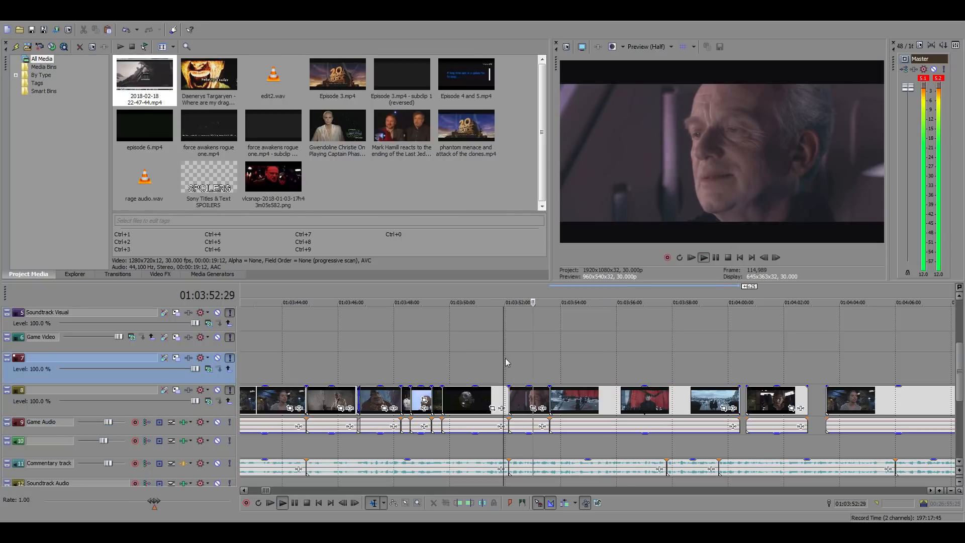
{"action": "key", "text": "space"}
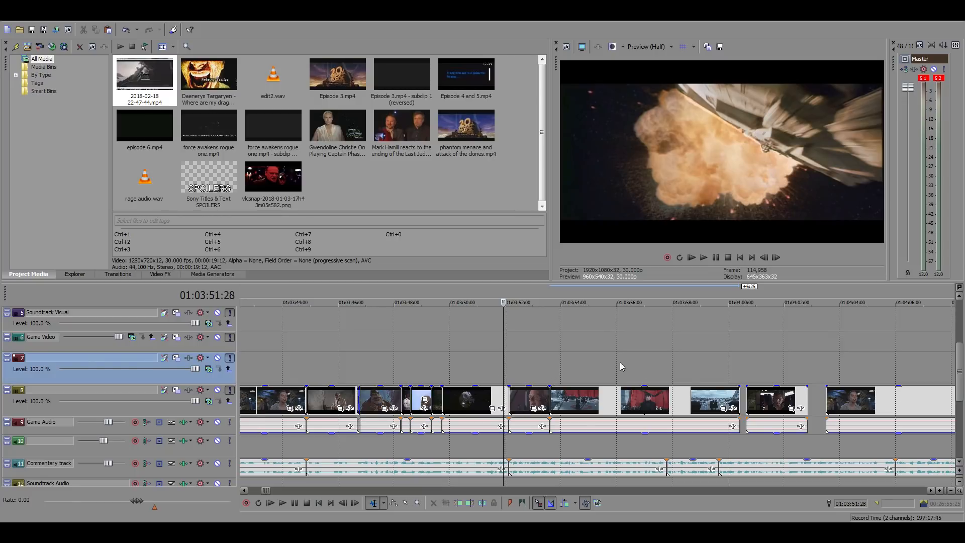
{"action": "left_click", "coordinate": [740, 364]}
{"action": "left_click", "coordinate": [549, 354]}
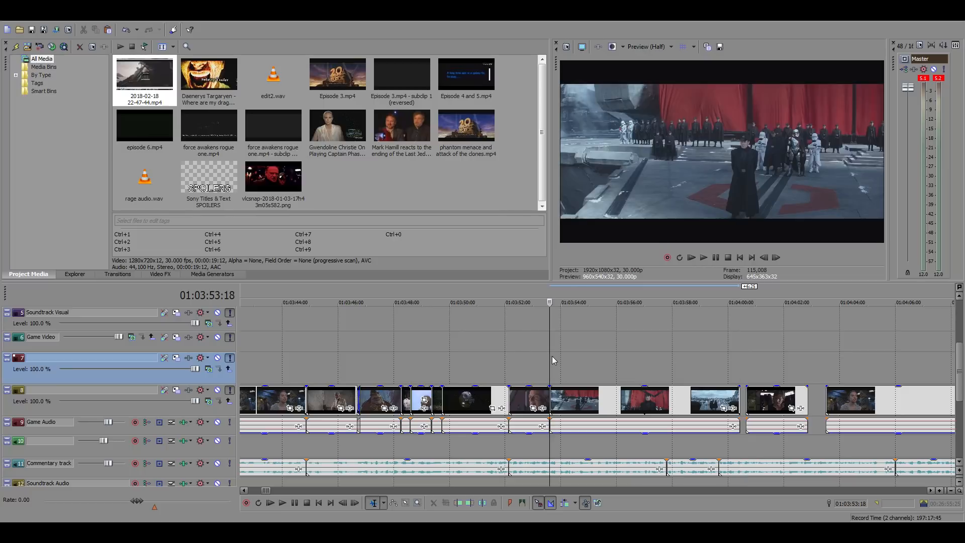
{"action": "key", "text": "space"}
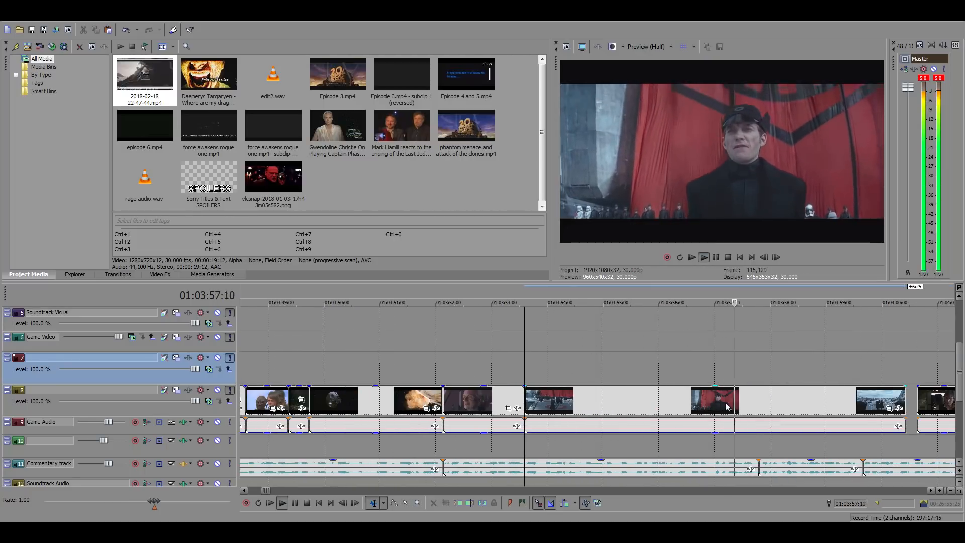
Split the rally shot at the commentary cut at 01:03:57:24 and delete the piece after it
{"action": "left_click", "coordinate": [758, 397]}
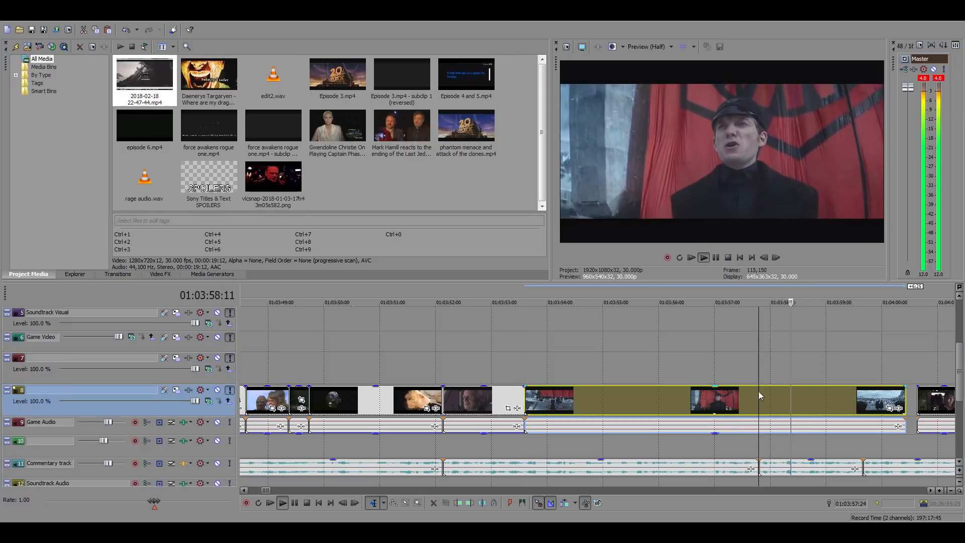
{"action": "key", "text": "s"}
{"action": "key", "text": "Delete"}
{"action": "scroll", "coordinate": [818, 354], "scroll_direction": "down", "scroll_amount": 4}
{"action": "key", "text": "space"}
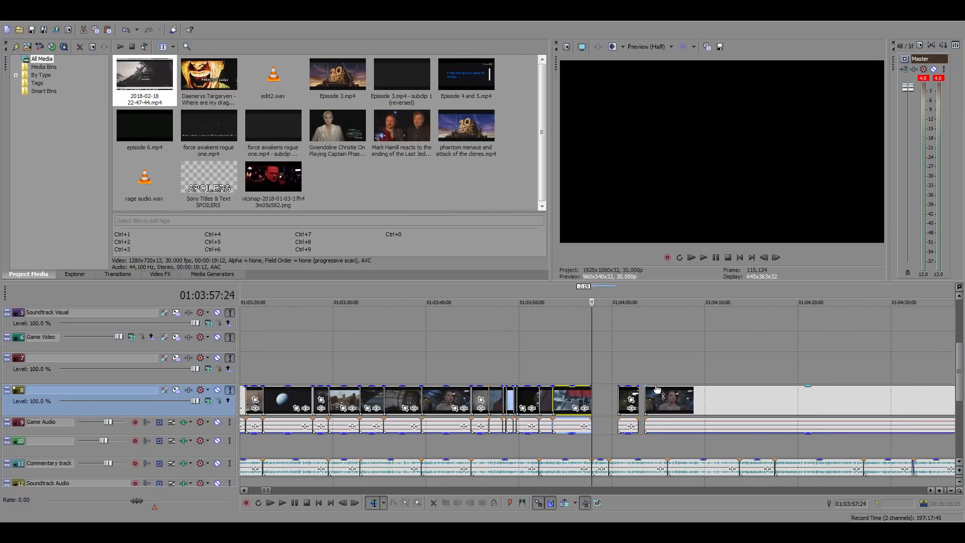
Move the Han Solo corridor clip from around 01:04:42 into the gap, starting at 01:03:57:24 directly after the rally shot
{"action": "left_click", "coordinate": [601, 394]}
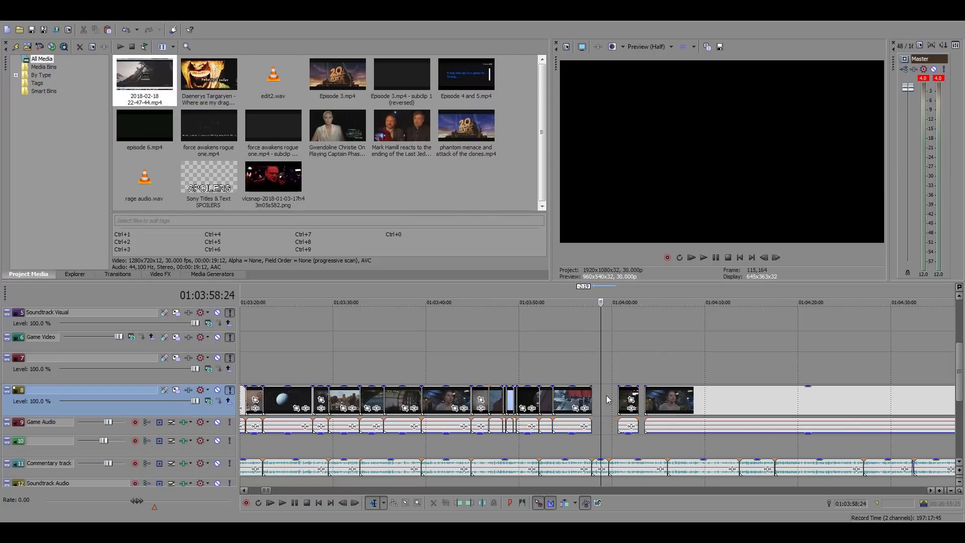
{"action": "scroll", "coordinate": [613, 396], "scroll_direction": "up", "scroll_amount": 4}
{"action": "scroll", "coordinate": [623, 399], "scroll_direction": "down", "scroll_amount": 3}
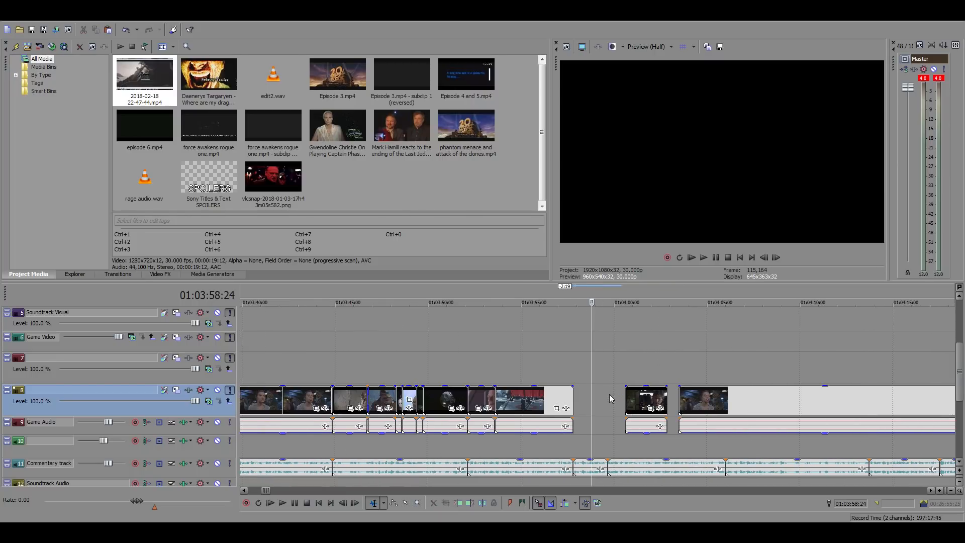
{"action": "scroll", "coordinate": [595, 393], "scroll_direction": "down", "scroll_amount": 3}
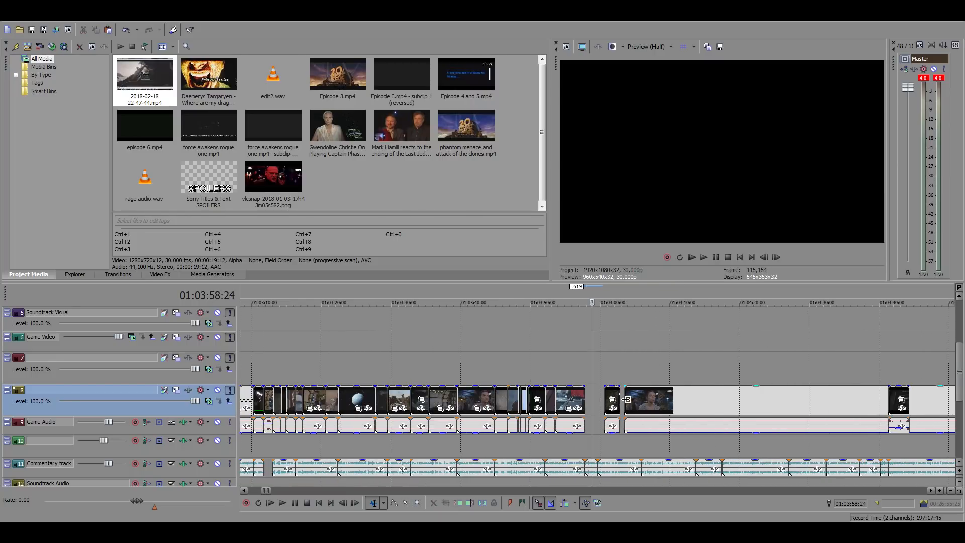
{"action": "left_click", "coordinate": [899, 396]}
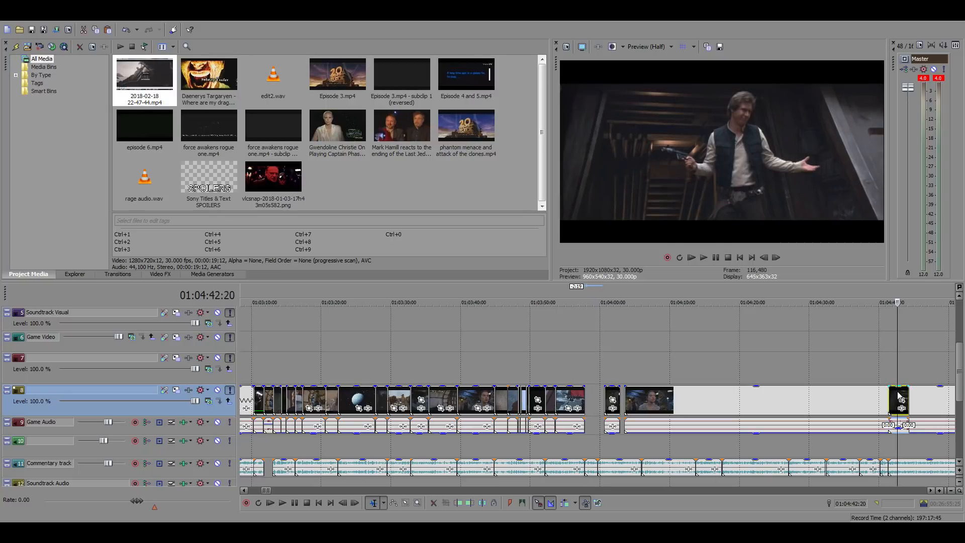
{"action": "left_click_drag", "start_coordinate": [900, 396], "coordinate": [596, 398]}
{"action": "left_click", "coordinate": [586, 374]}
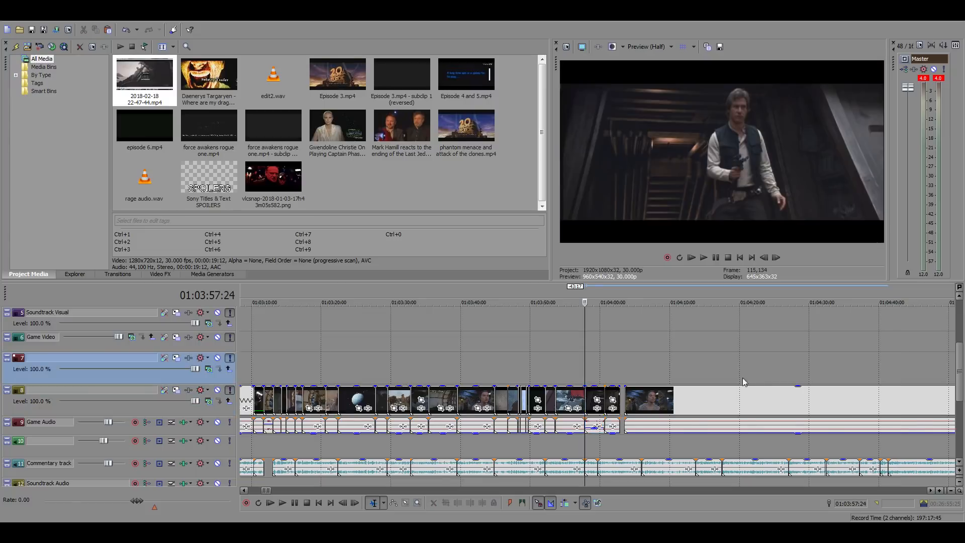
Try starting the Han Solo corridor clip 12 frames earlier, overlapping the end of the rally shot, and preview it
{"action": "scroll", "coordinate": [744, 382], "scroll_direction": "up", "scroll_amount": 5}
{"action": "left_click", "coordinate": [682, 425]}
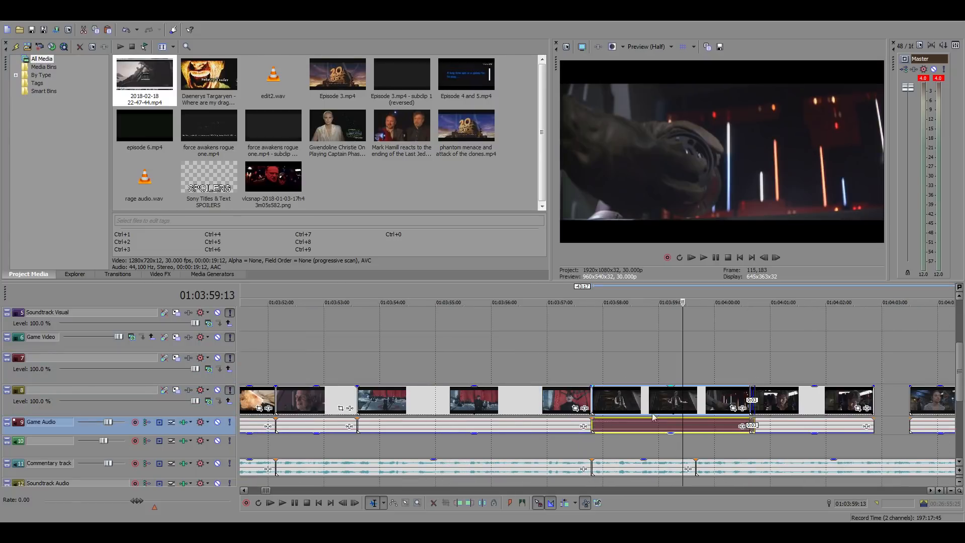
{"action": "left_click_drag", "start_coordinate": [654, 417], "coordinate": [620, 402]}
{"action": "left_click", "coordinate": [591, 362]}
{"action": "key", "text": "space"}
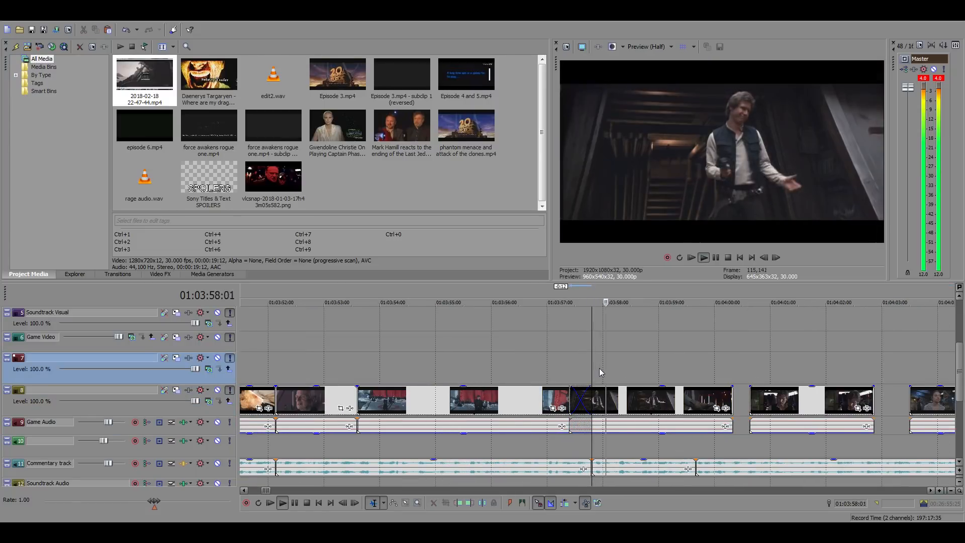
{"action": "key", "text": "space"}
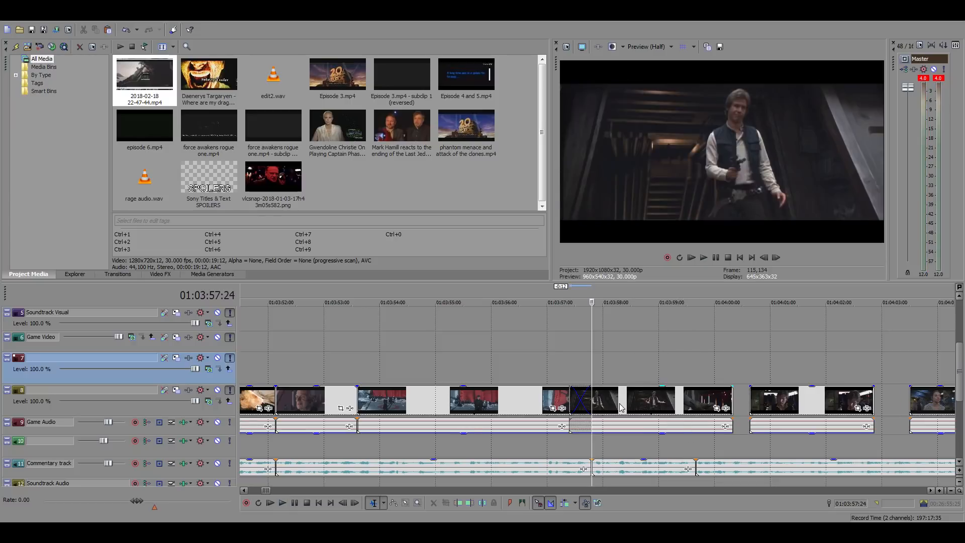
{"action": "left_click_drag", "start_coordinate": [622, 408], "coordinate": [644, 402]}
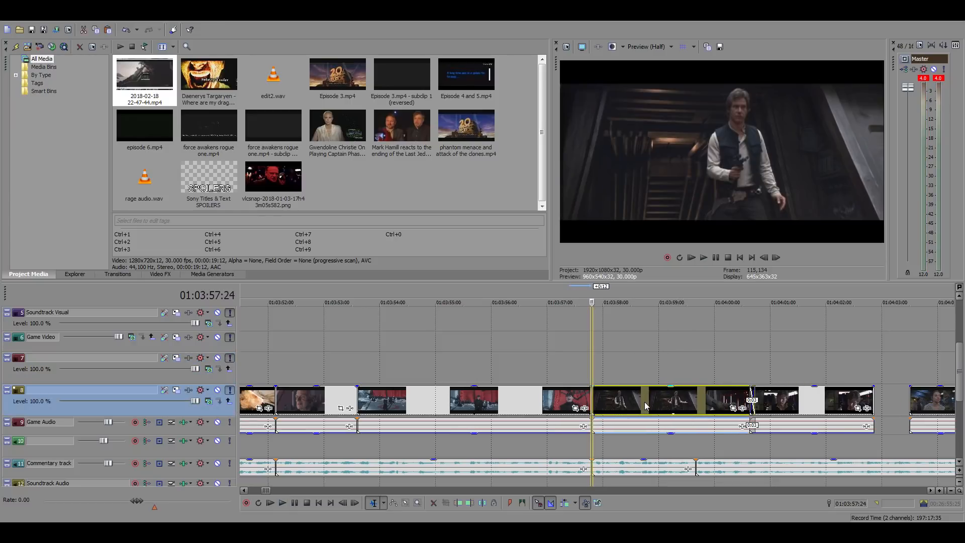
Split the Han Solo corridor clip at 01:03:59:08, just before its next shot, and delete the remainder
{"action": "left_click", "coordinate": [690, 399]}
{"action": "left_click", "coordinate": [764, 258]}
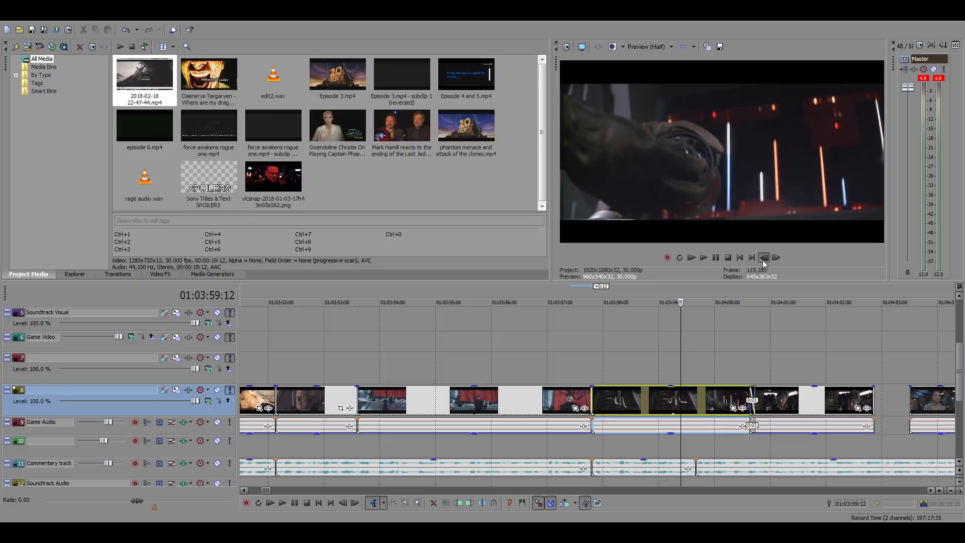
{"action": "left_click", "coordinate": [763, 257]}
{"action": "left_click", "coordinate": [764, 258]}
{"action": "left_click", "coordinate": [765, 259]}
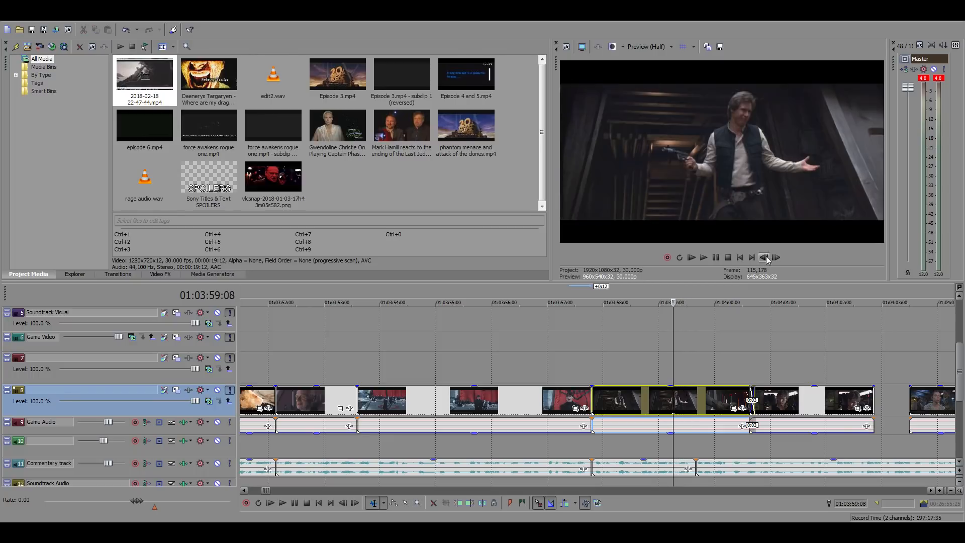
{"action": "key", "text": "s"}
{"action": "key", "text": "Delete"}
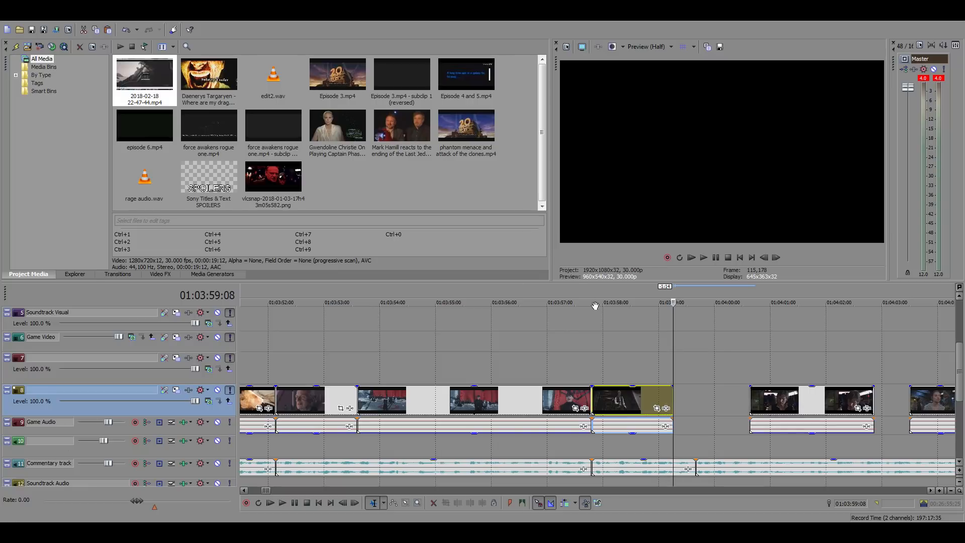
Stretch the end of the Han Solo corridor clip by 12 frames to meet the commentary cut at 01:03:59:20
{"action": "left_click", "coordinate": [595, 364]}
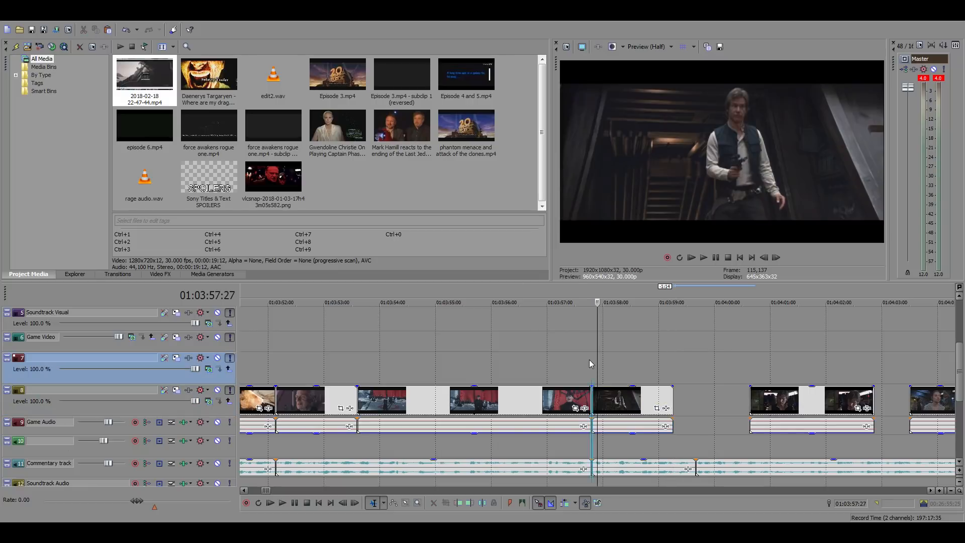
{"action": "left_click", "coordinate": [698, 385]}
{"action": "scroll", "coordinate": [698, 387], "scroll_direction": "up", "scroll_amount": 2}
{"action": "left_click_drag", "start_coordinate": [547, 397], "coordinate": [591, 398]}
{"action": "left_click", "coordinate": [377, 355]}
{"action": "left_click", "coordinate": [381, 358]}
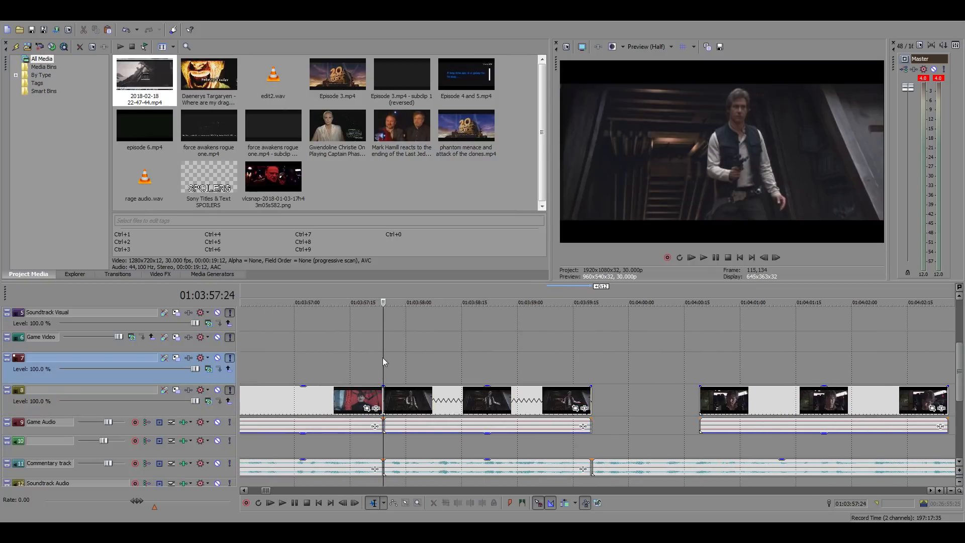
Play the stretched Han Solo corridor clip against the commentary from 01:03:57:24
{"action": "key", "text": "space"}
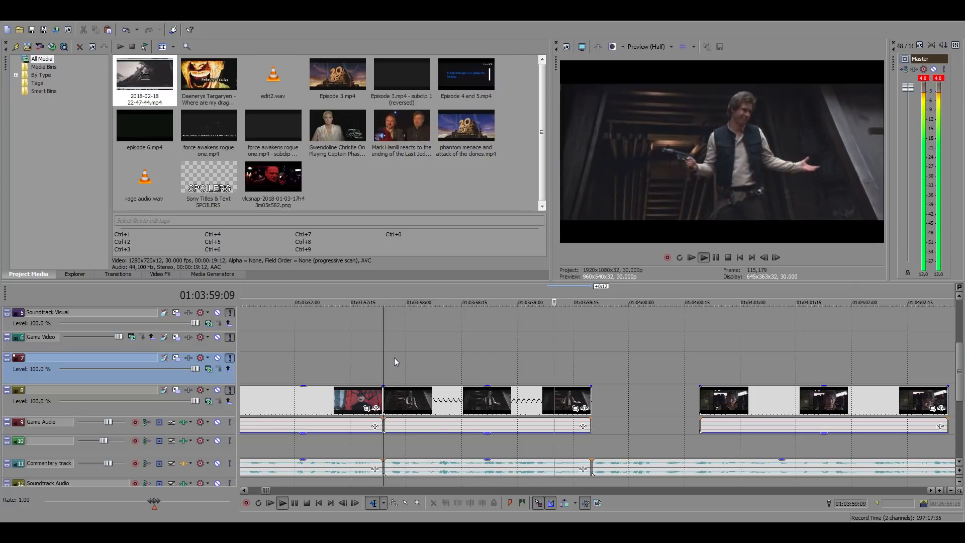
{"action": "key", "text": "space"}
{"action": "scroll", "coordinate": [555, 426], "scroll_direction": "down", "scroll_amount": 4}
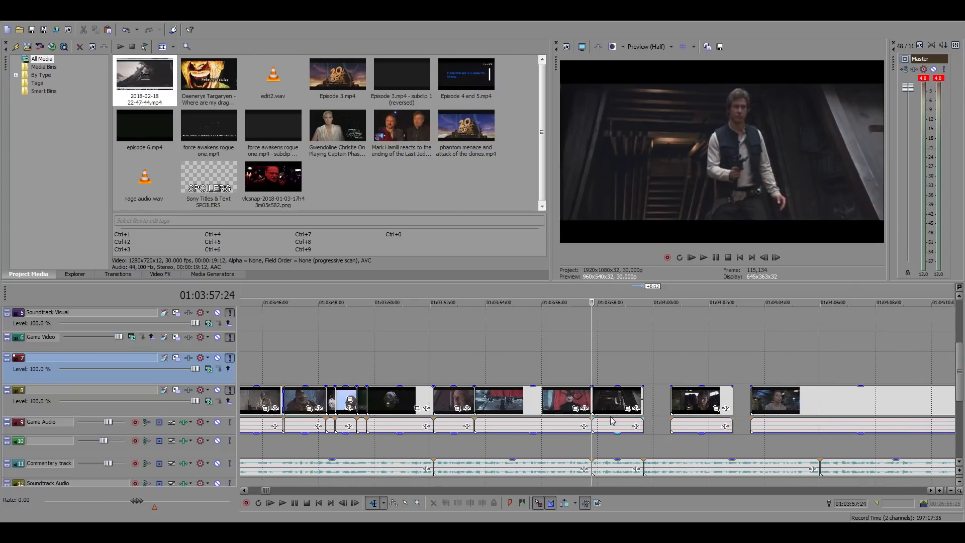
{"action": "key", "text": "space"}
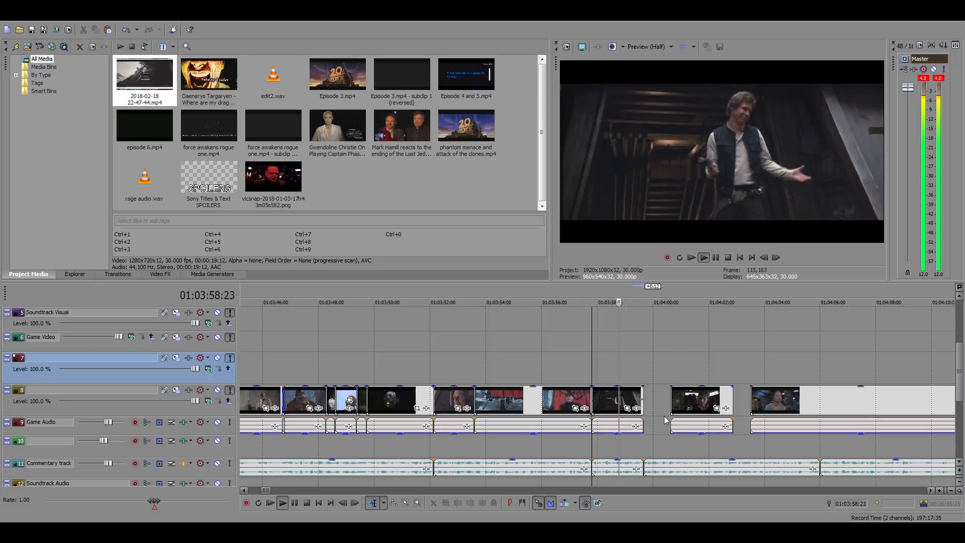
{"action": "key", "text": "space"}
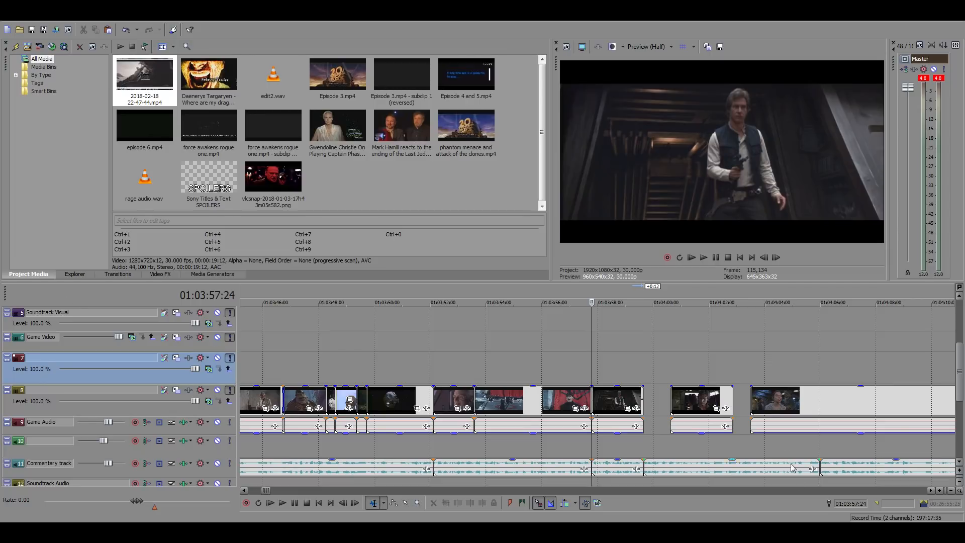
Move the short clip after the gap about 12 seconds later, placing it over the long Millennium Falcon footage
{"action": "left_click", "coordinate": [804, 404]}
{"action": "scroll", "coordinate": [804, 405], "scroll_direction": "down", "scroll_amount": 3}
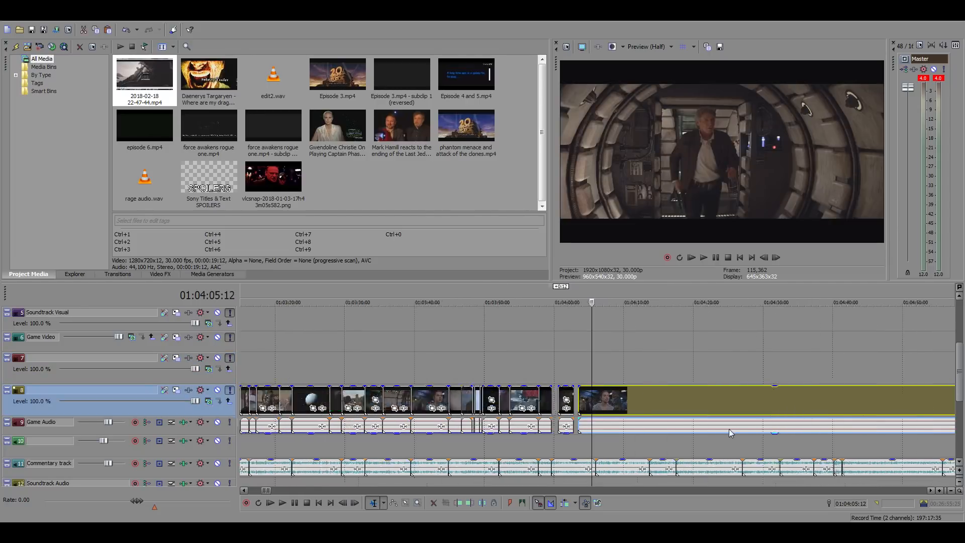
{"action": "scroll", "coordinate": [728, 429], "scroll_direction": "up", "scroll_amount": 2}
{"action": "left_click_drag", "start_coordinate": [529, 397], "coordinate": [755, 397]}
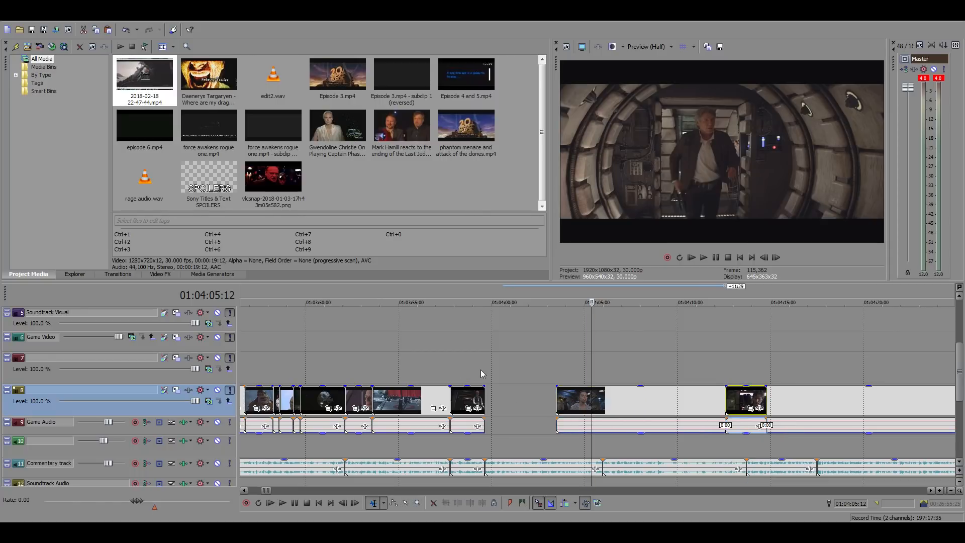
Listen to the commentary over the empty stretch starting at 01:03:59:20
{"action": "left_click", "coordinate": [482, 372]}
{"action": "key", "text": "space"}
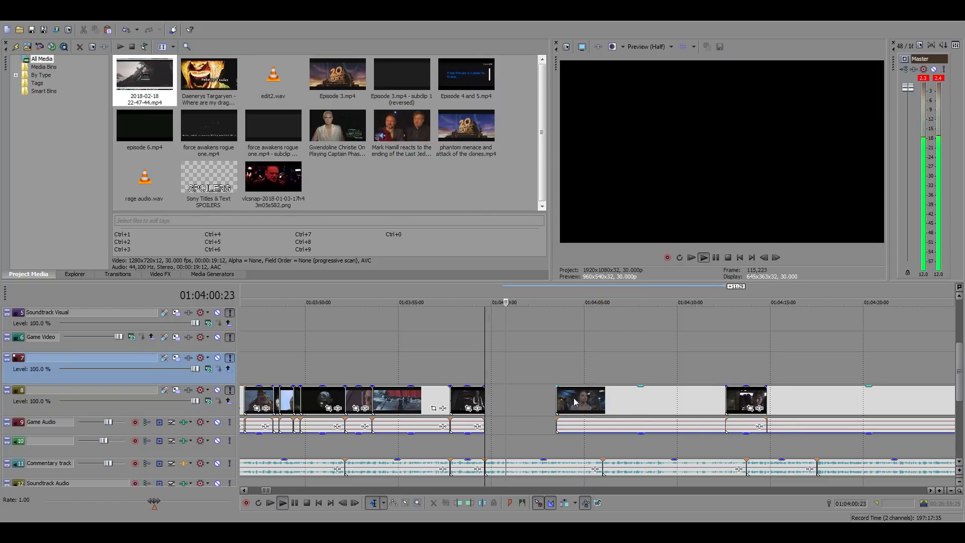
{"action": "key", "text": "space"}
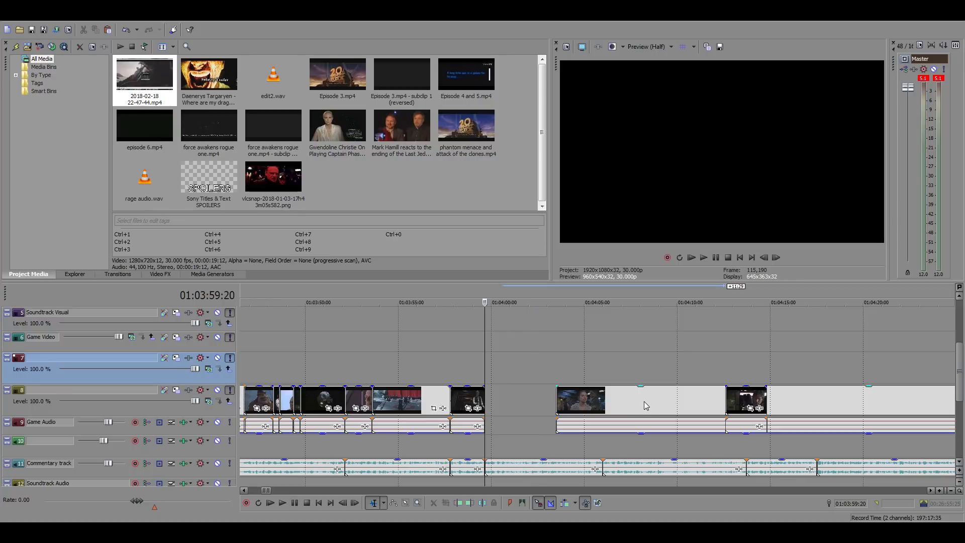
Move the long Millennium Falcon footage about 3 seconds earlier and play it from 01:04:03:07
{"action": "left_click", "coordinate": [551, 402]}
{"action": "left_click_drag", "start_coordinate": [641, 402], "coordinate": [586, 401]}
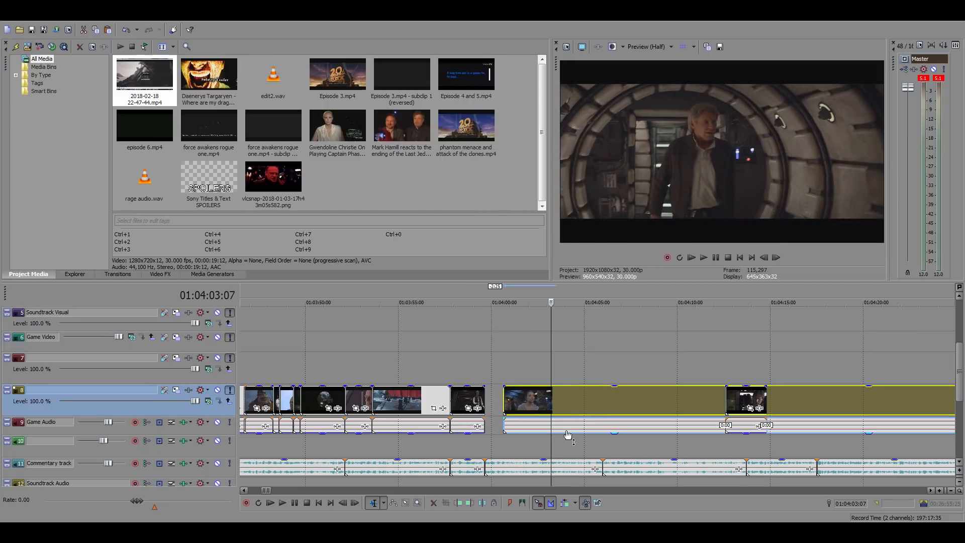
{"action": "left_click", "coordinate": [566, 428]}
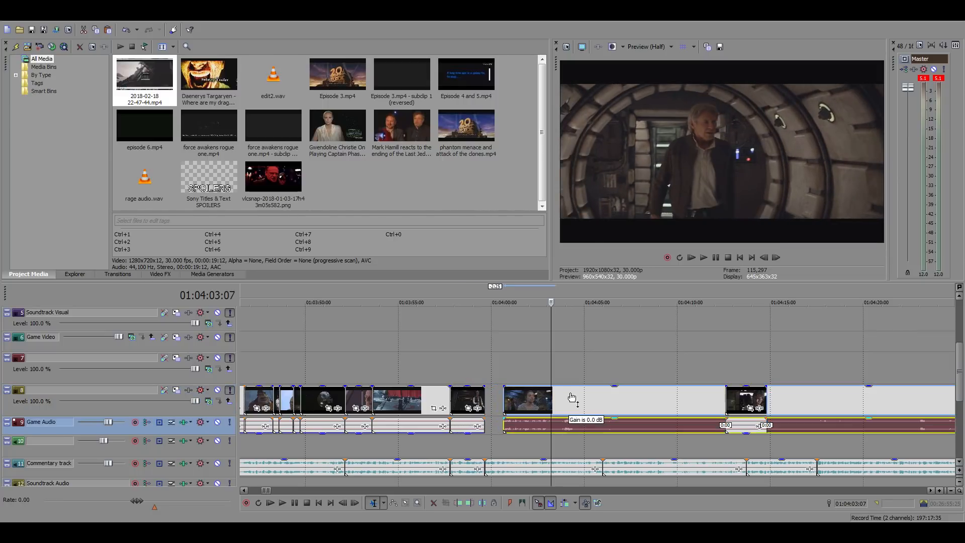
{"action": "key", "text": "space"}
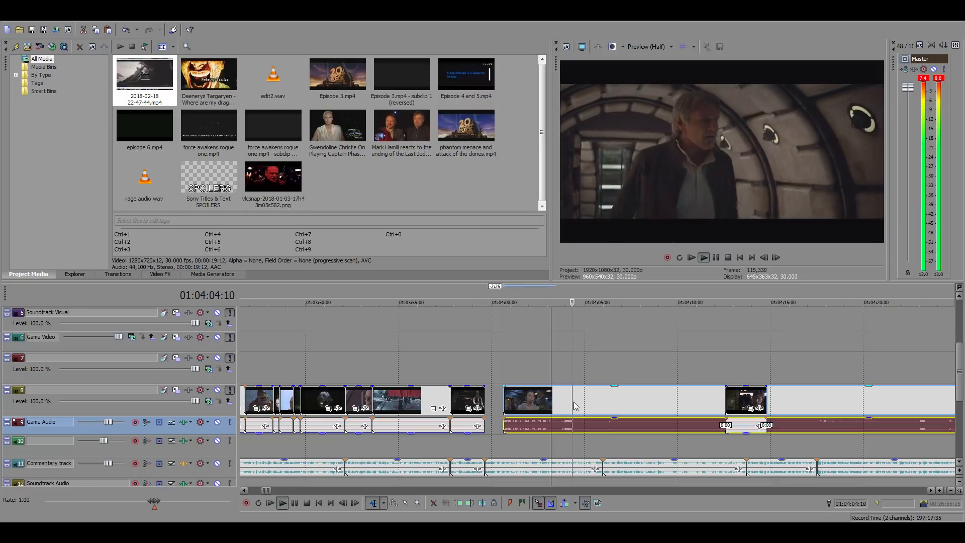
{"action": "key", "text": "space"}
Slide the long Falcon footage further back beneath the earlier clips and preview which shot plays at 01:04:03:07
{"action": "left_click_drag", "start_coordinate": [793, 410], "coordinate": [574, 405]}
{"action": "key", "text": "space"}
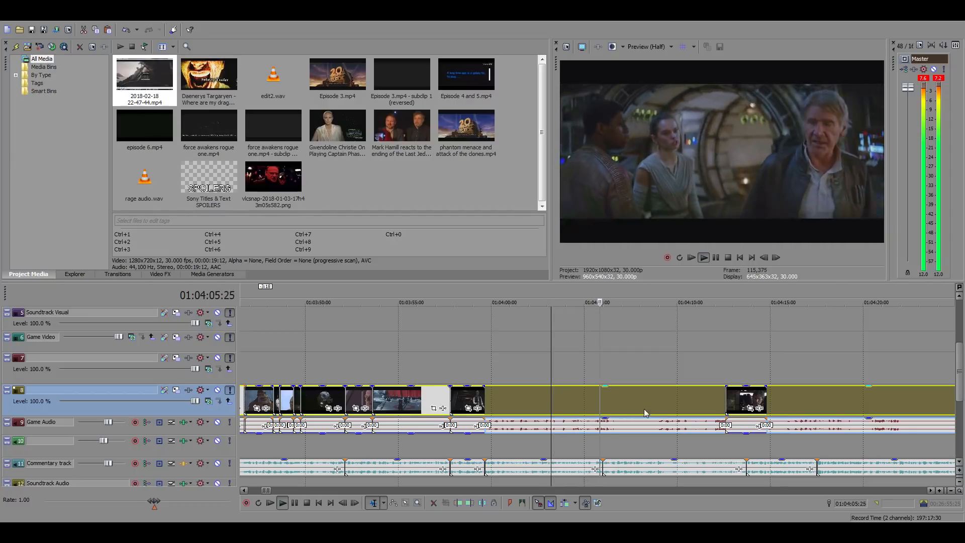
{"action": "key", "text": "space"}
{"action": "left_click_drag", "start_coordinate": [685, 400], "coordinate": [501, 405]}
{"action": "left_click_drag", "start_coordinate": [618, 408], "coordinate": [568, 408]}
{"action": "key", "text": "space"}
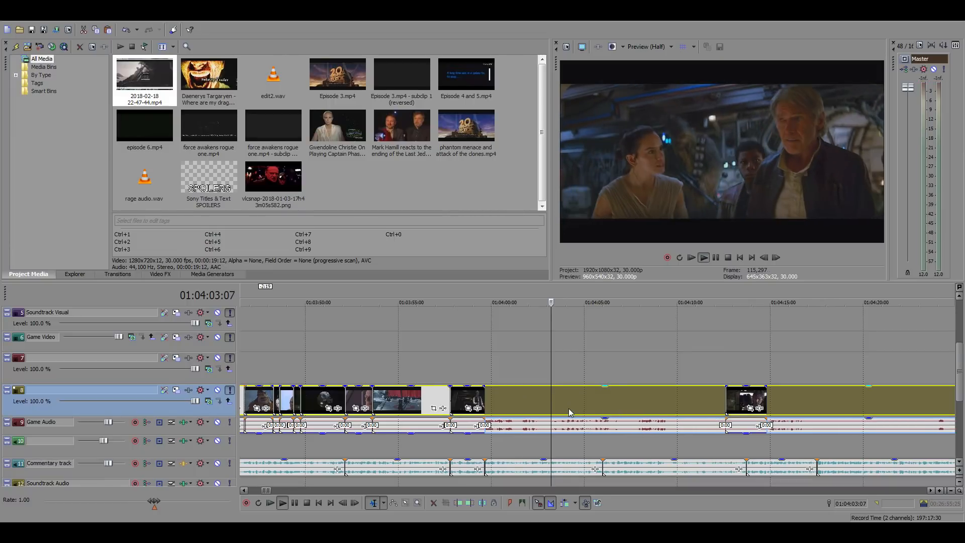
{"action": "key", "text": "space"}
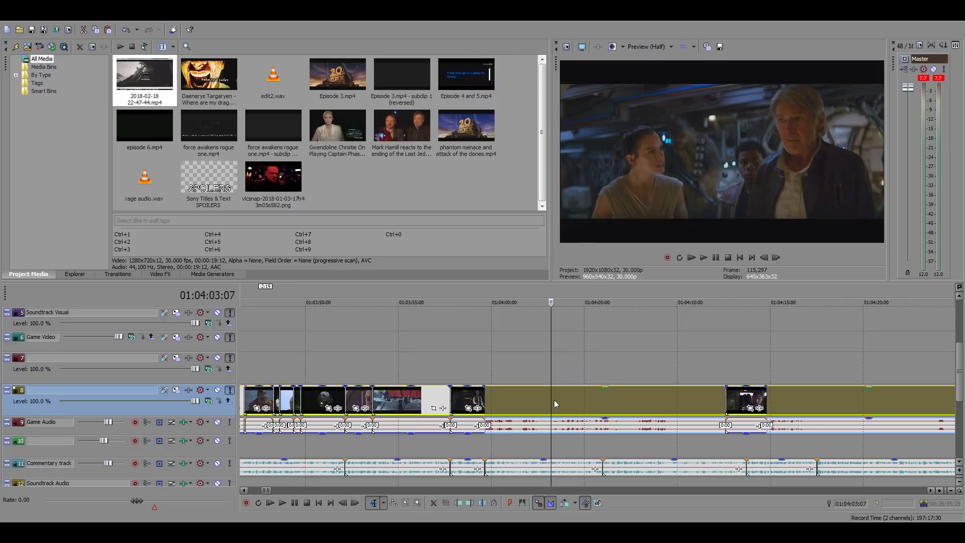
Cut the Falcon footage at 01:04:03:07 and remove the part before it, leaving the commentary gap empty
{"action": "left_click", "coordinate": [580, 211]}
{"action": "left_click_drag", "start_coordinate": [592, 419], "coordinate": [581, 458]}
{"action": "left_click", "coordinate": [511, 377]}
{"action": "key", "text": "Up"}
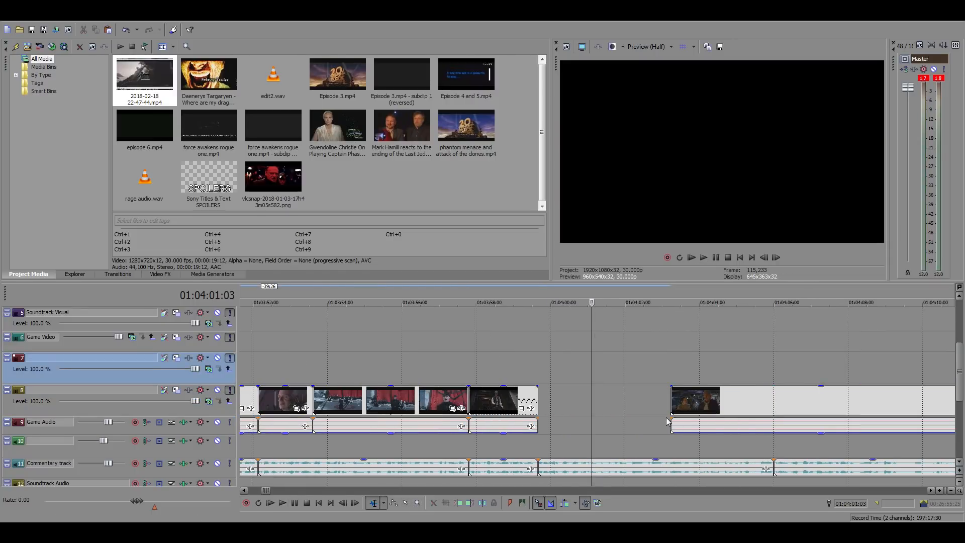
Move the trimmed Falcon footage back against the previous clip so it starts at 01:03:59:20
{"action": "key", "text": "space"}
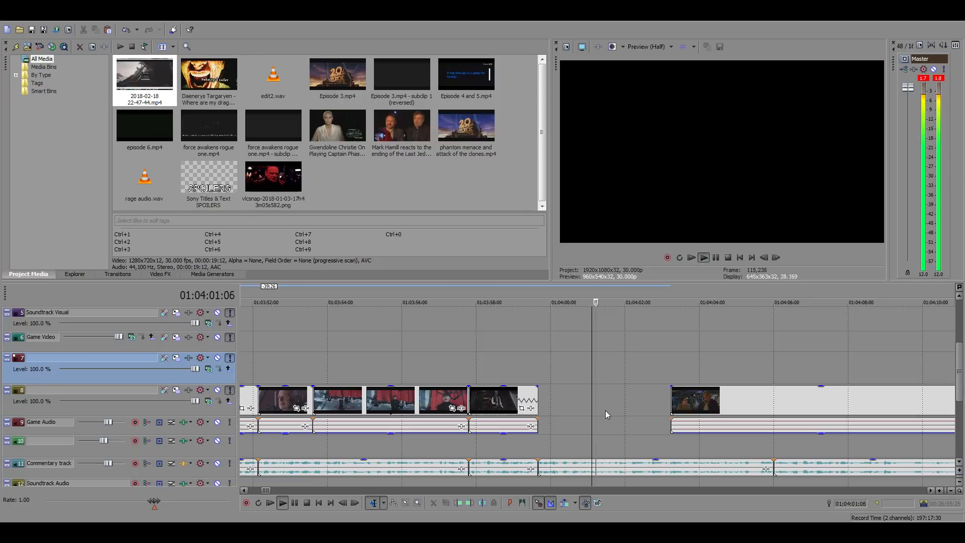
{"action": "left_click", "coordinate": [599, 401]}
{"action": "key", "text": "space"}
{"action": "left_click", "coordinate": [703, 406]}
{"action": "left_click_drag", "start_coordinate": [702, 406], "coordinate": [538, 399]}
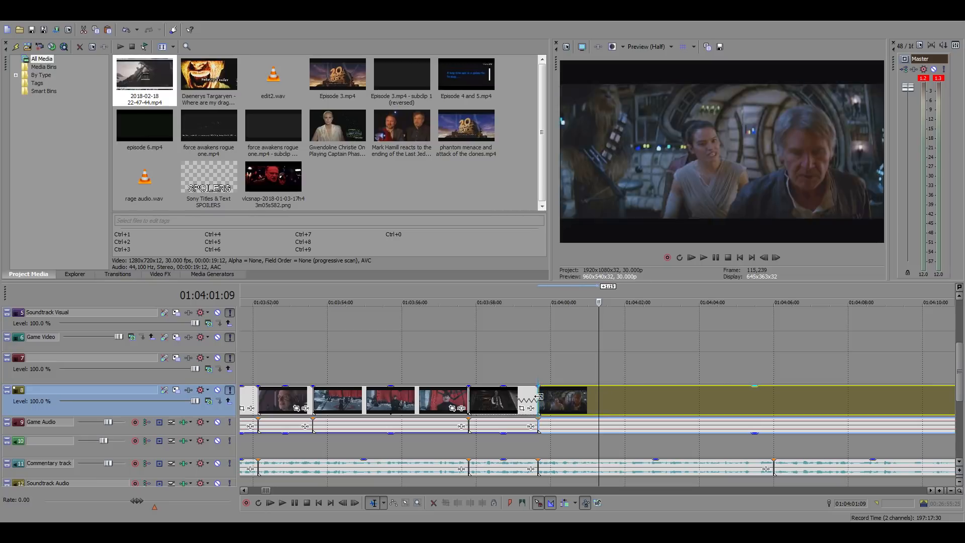
{"action": "left_click", "coordinate": [535, 367]}
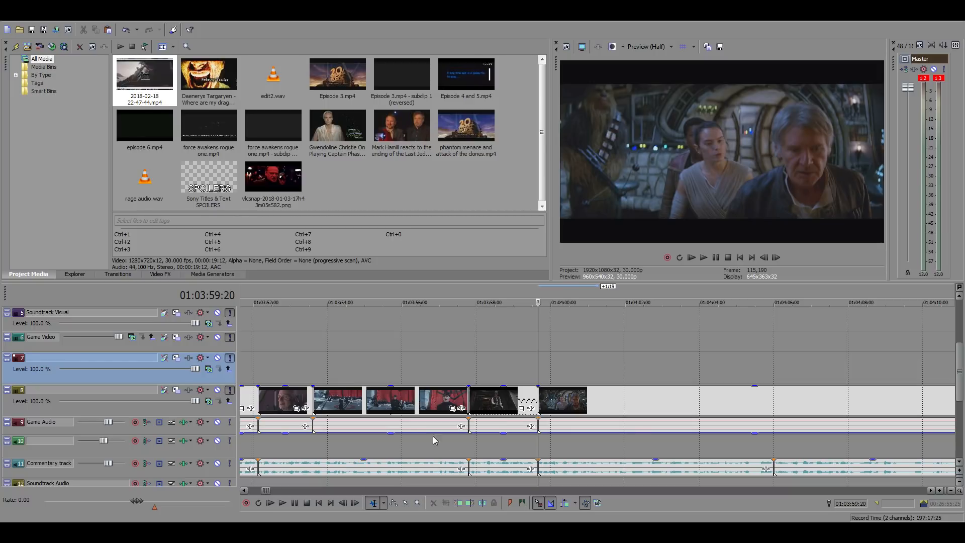
Skim the placed Falcon footage from 01:03:59:20 up to the short Han Solo clip around 01:04:13:22
{"action": "left_click", "coordinate": [572, 376]}
{"action": "scroll", "coordinate": [695, 390], "scroll_direction": "down", "scroll_amount": 4}
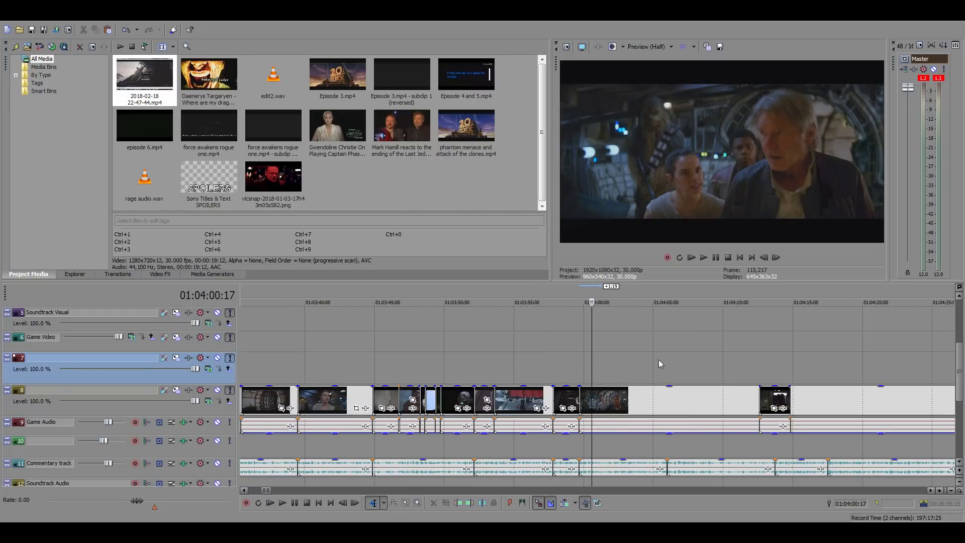
{"action": "left_click", "coordinate": [747, 359]}
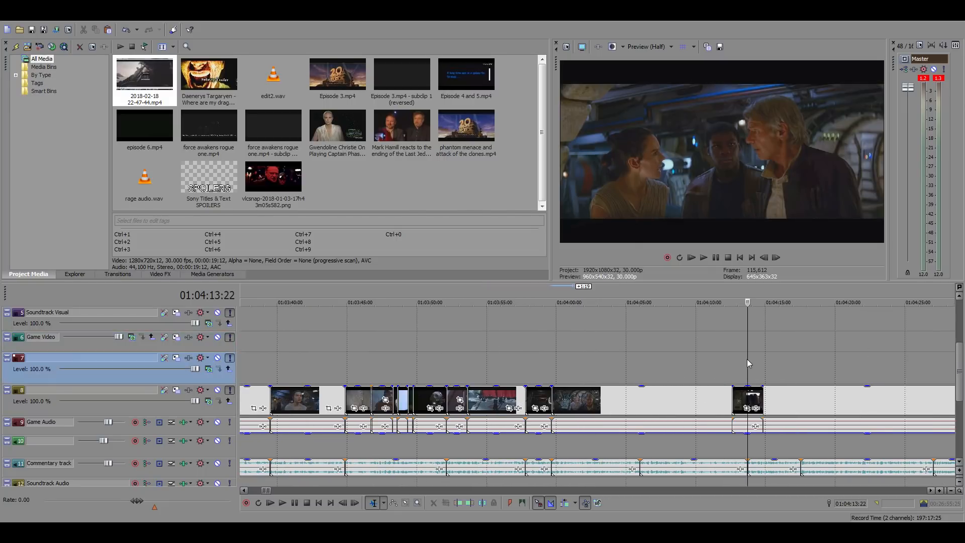
{"action": "scroll", "coordinate": [454, 353], "scroll_direction": "down", "scroll_amount": 2}
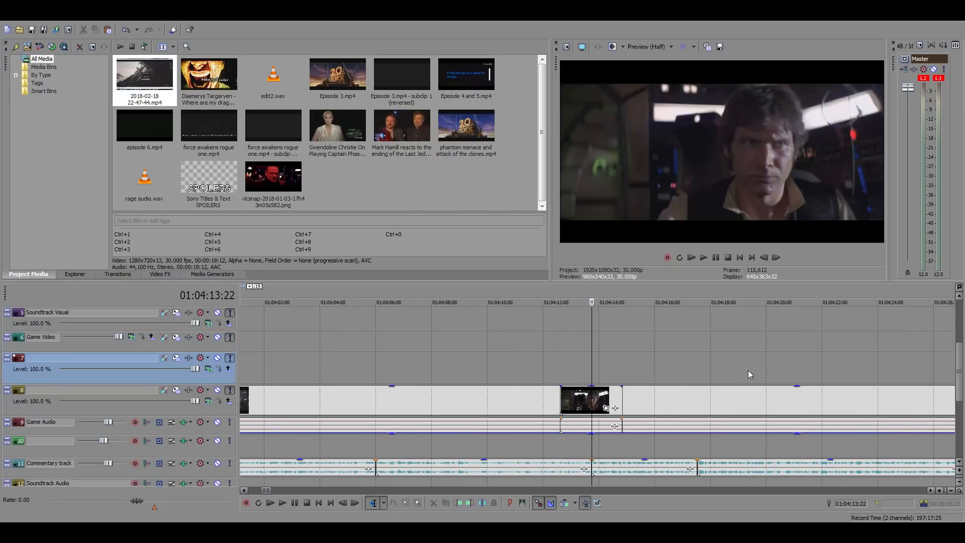
{"action": "left_click", "coordinate": [466, 359]}
{"action": "left_click", "coordinate": [505, 369]}
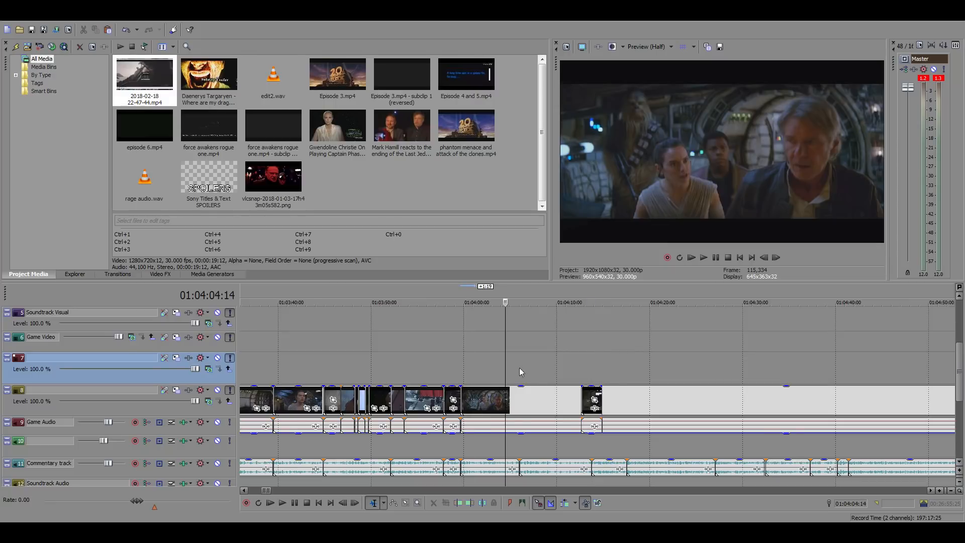
{"action": "scroll", "coordinate": [520, 372], "scroll_direction": "up", "scroll_amount": 2}
{"action": "left_click", "coordinate": [510, 383]}
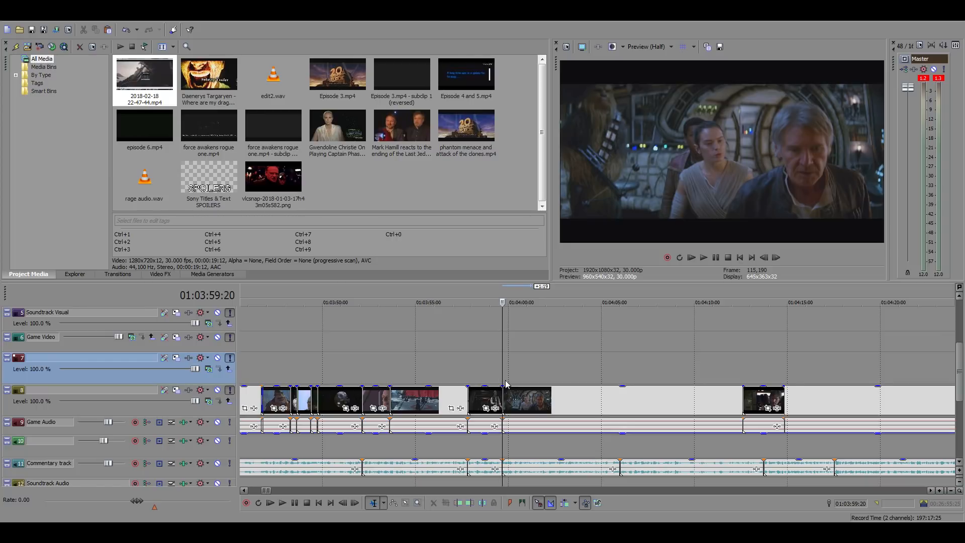
{"action": "left_click", "coordinate": [624, 372]}
{"action": "scroll", "coordinate": [583, 374], "scroll_direction": "up", "scroll_amount": 2}
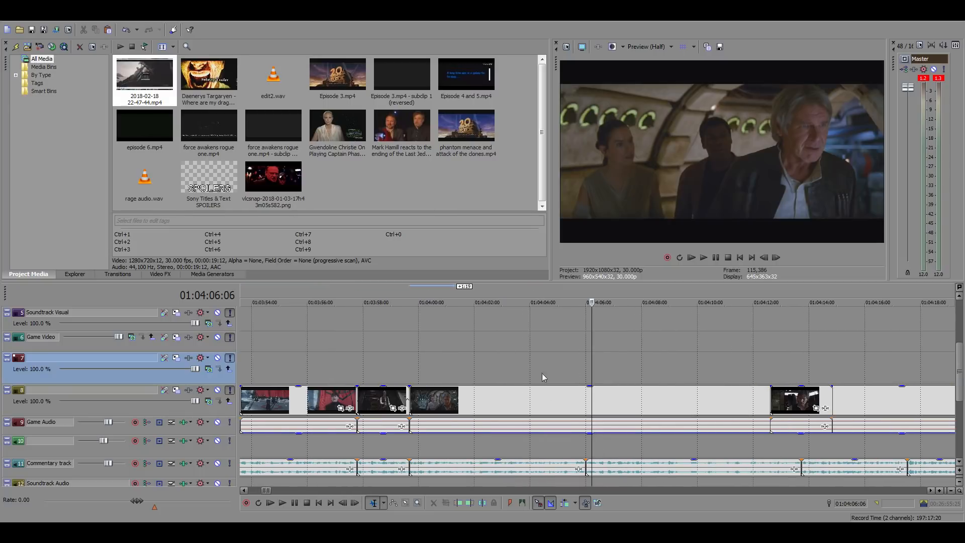
{"action": "left_click", "coordinate": [413, 362]}
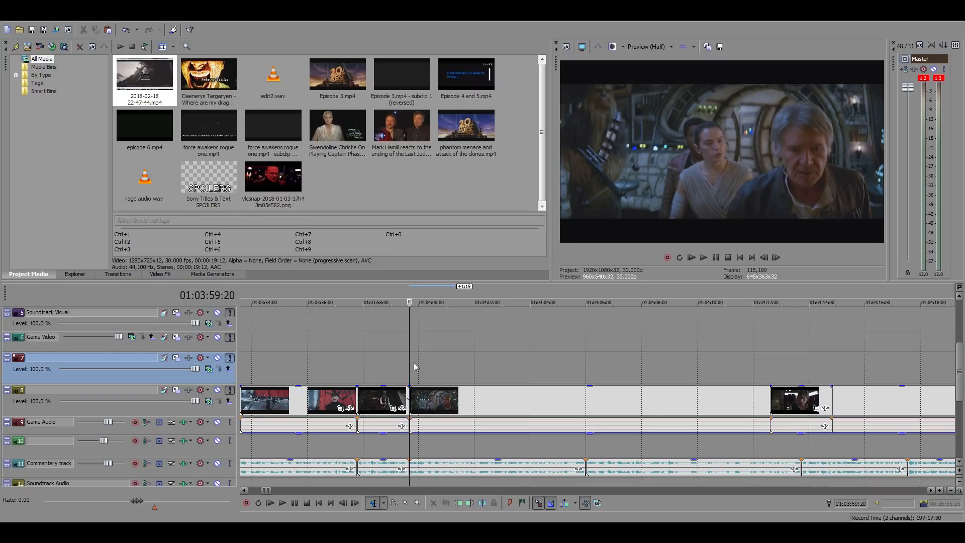
Play the Falcon footage with the commentary from 01:03:59:20 and split it at 01:04:02:18
{"action": "key", "text": "space"}
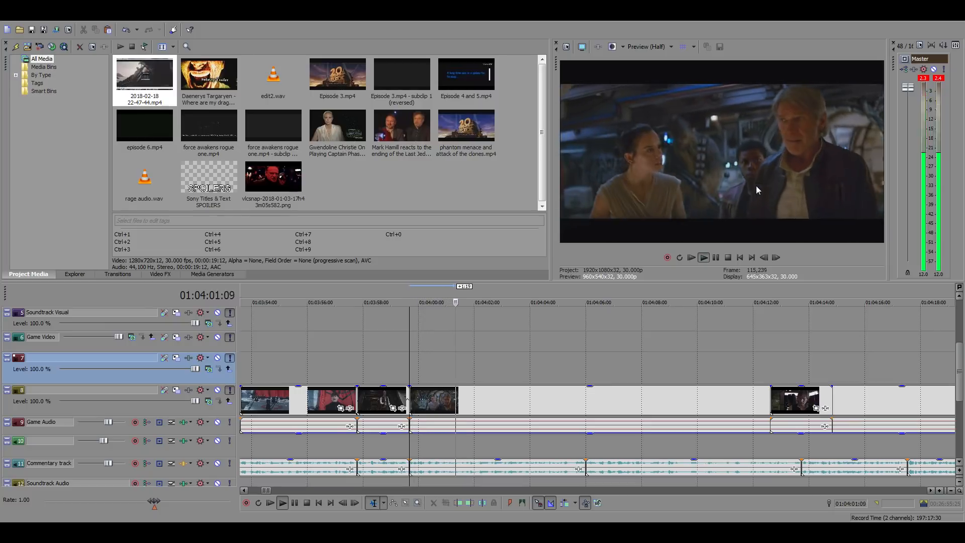
{"action": "left_click", "coordinate": [493, 401]}
{"action": "key", "text": "space"}
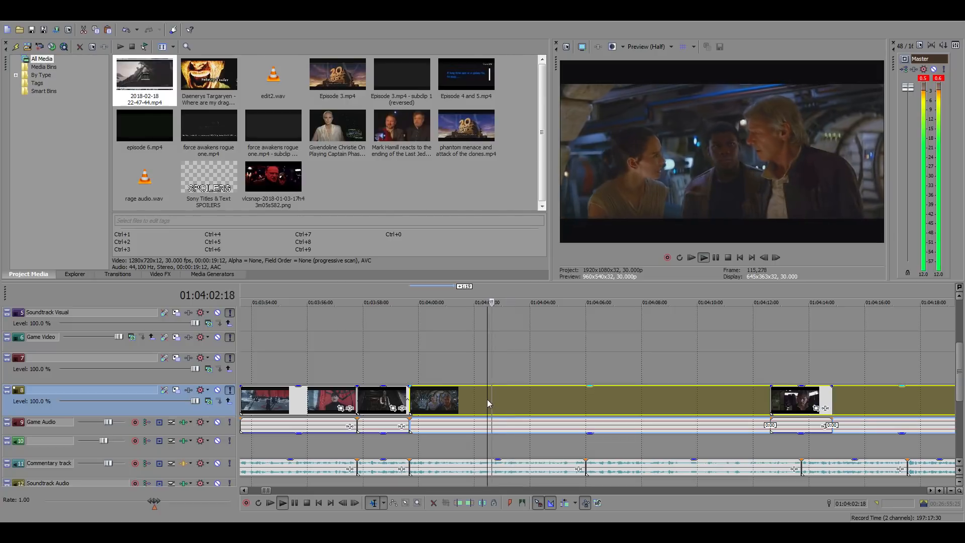
{"action": "left_click", "coordinate": [480, 397]}
{"action": "key", "text": "space"}
{"action": "key", "text": "space"}
{"action": "left_click", "coordinate": [490, 398]}
{"action": "left_click", "coordinate": [486, 398]}
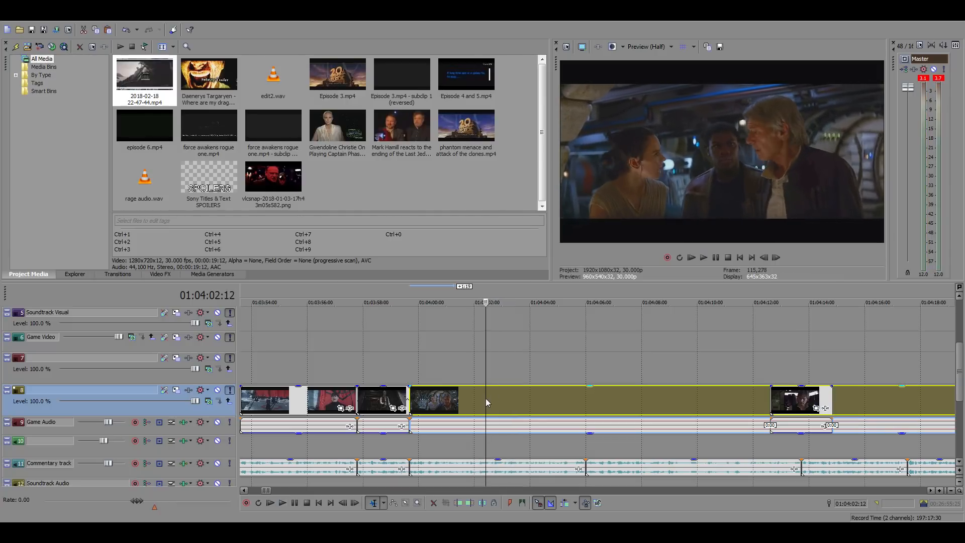
{"action": "key", "text": "space"}
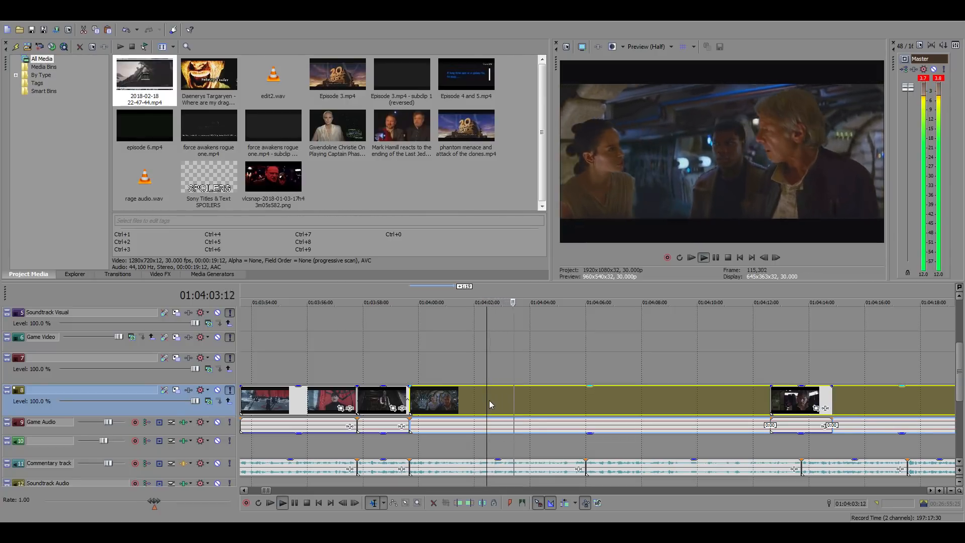
{"action": "key", "text": "space"}
{"action": "key", "text": "space"}
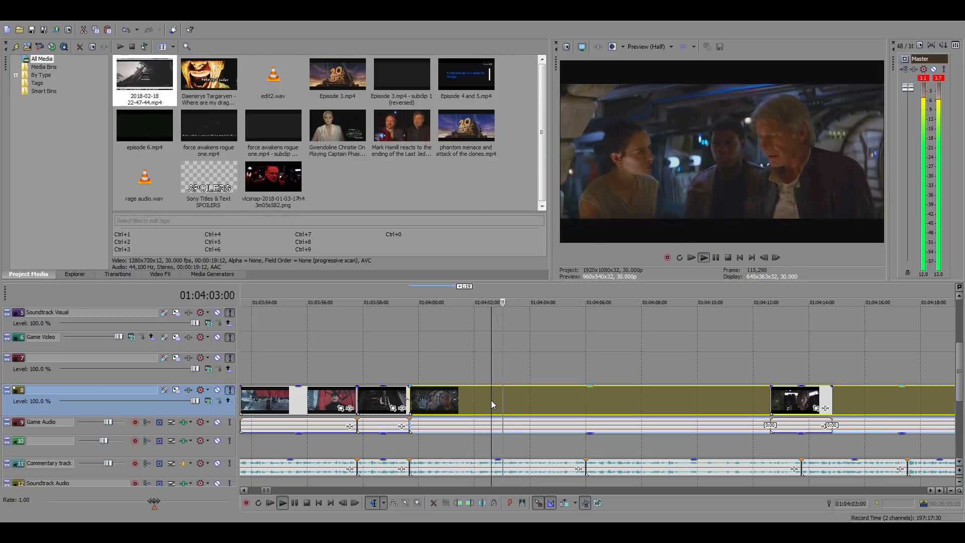
Scan the original Star Wars source footage between 15:29:39:01 and 15:42:17:28 for a fitting Han Solo scene
{"action": "scroll", "coordinate": [643, 402], "scroll_direction": "down", "scroll_amount": 10}
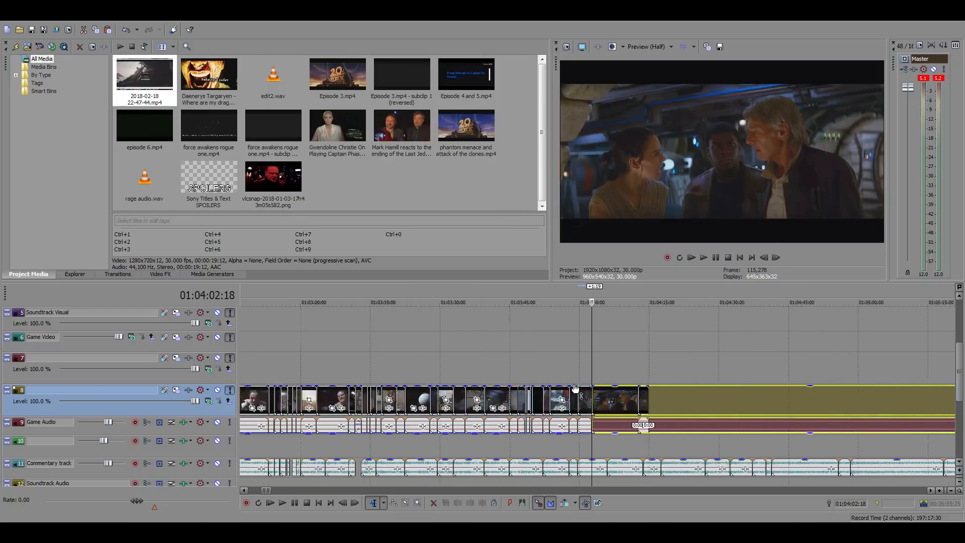
{"action": "key", "text": "space"}
{"action": "scroll", "coordinate": [663, 392], "scroll_direction": "down", "scroll_amount": 5}
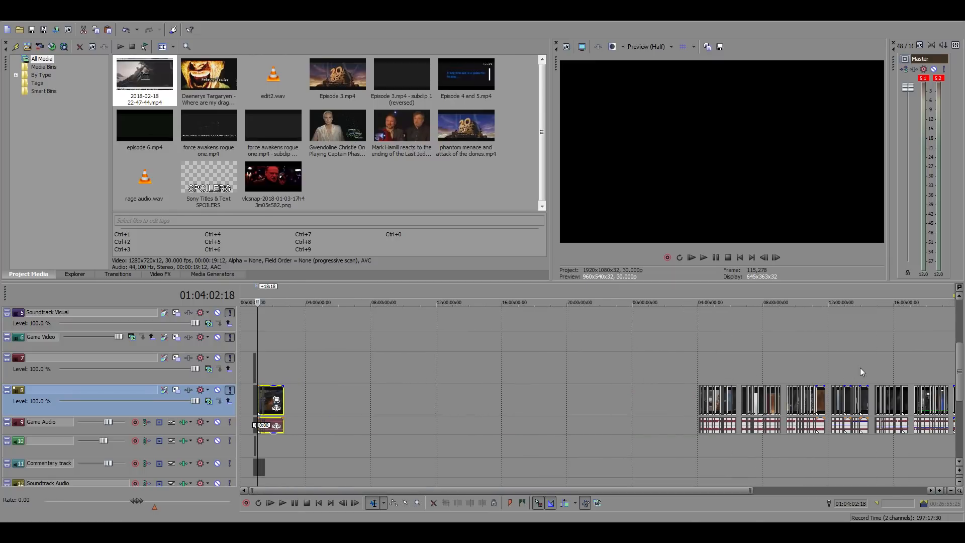
{"action": "left_click", "coordinate": [885, 371]}
{"action": "scroll", "coordinate": [710, 369], "scroll_direction": "up", "scroll_amount": 10}
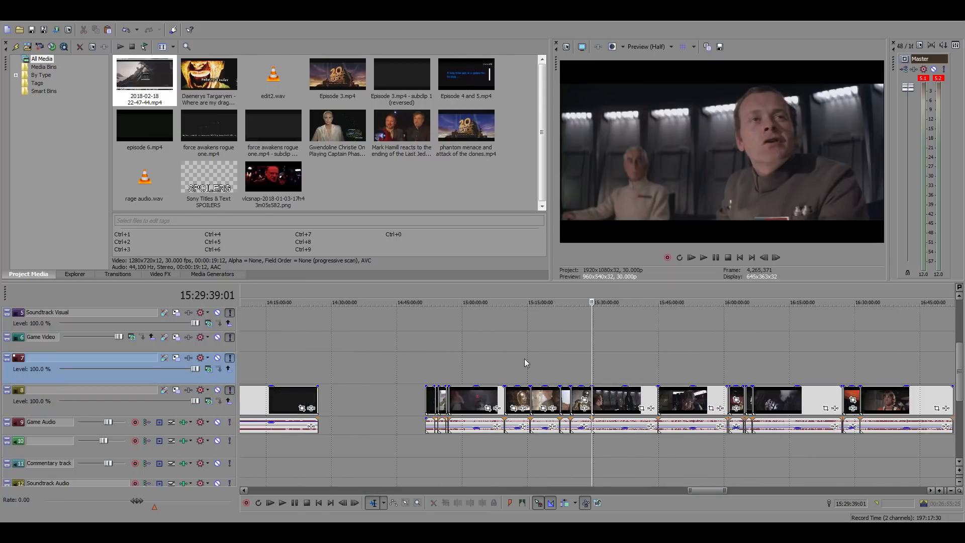
{"action": "left_click", "coordinate": [644, 362]}
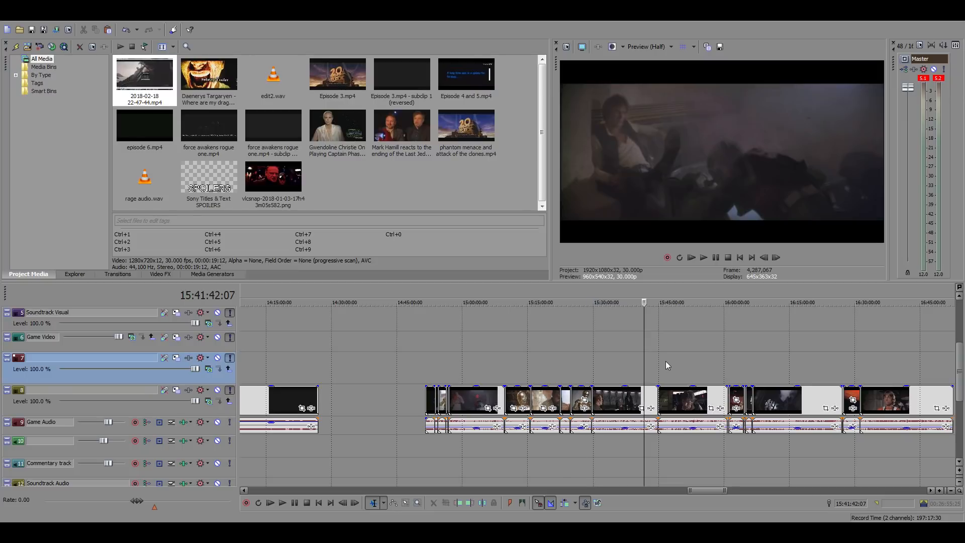
{"action": "scroll", "coordinate": [666, 361], "scroll_direction": "up", "scroll_amount": 8}
{"action": "left_click", "coordinate": [606, 370]}
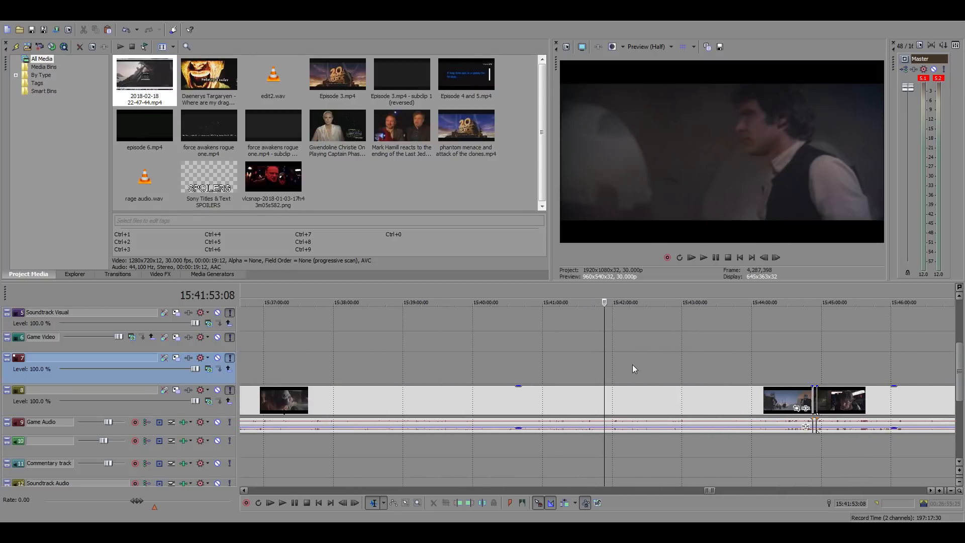
{"action": "left_click", "coordinate": [632, 365]}
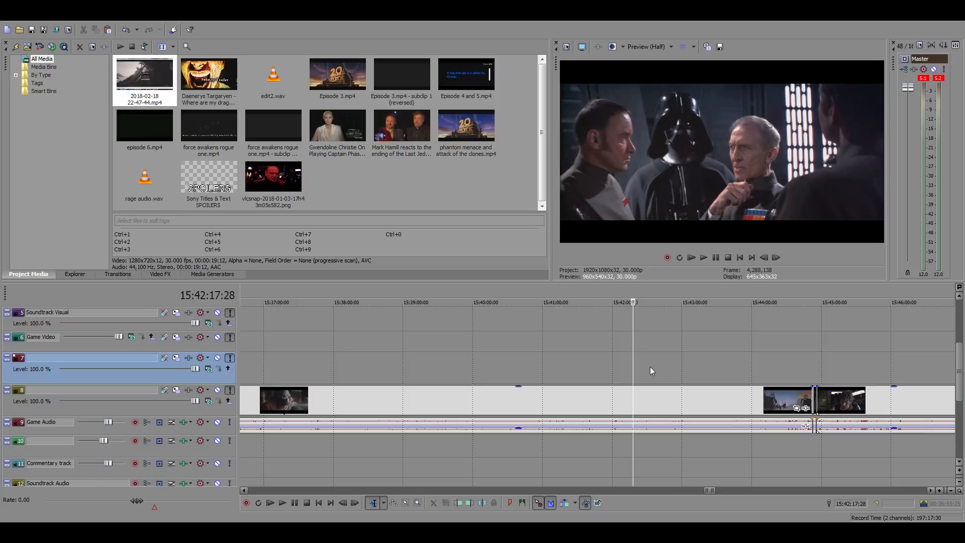
Play and skim the source footage around 15:38 to 15:39 to find Han and Chewbacca's shot at the cantina table
{"action": "left_click_drag", "start_coordinate": [485, 294], "coordinate": [433, 295]}
{"action": "left_click", "coordinate": [410, 401]}
{"action": "key", "text": "space"}
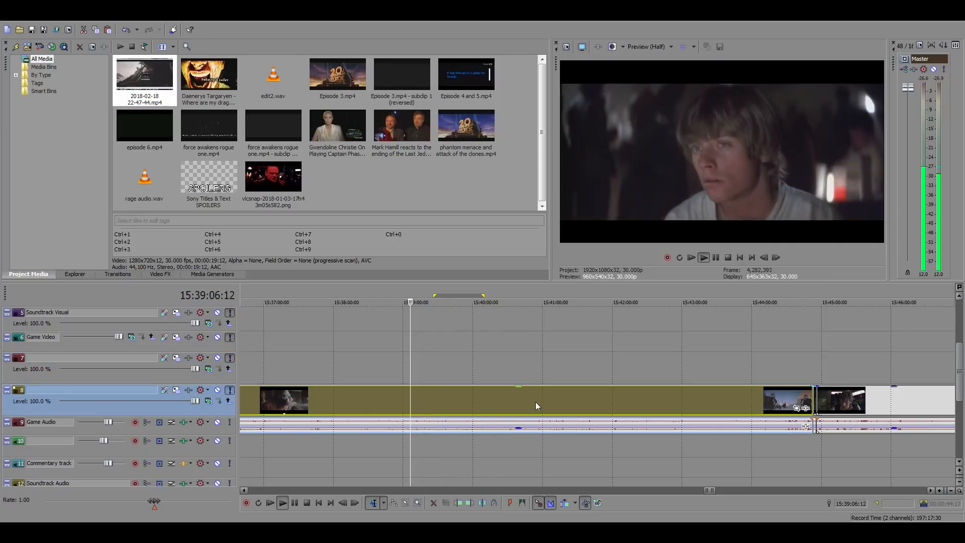
{"action": "scroll", "coordinate": [535, 402], "scroll_direction": "up", "scroll_amount": 3}
{"action": "left_click", "coordinate": [463, 400]}
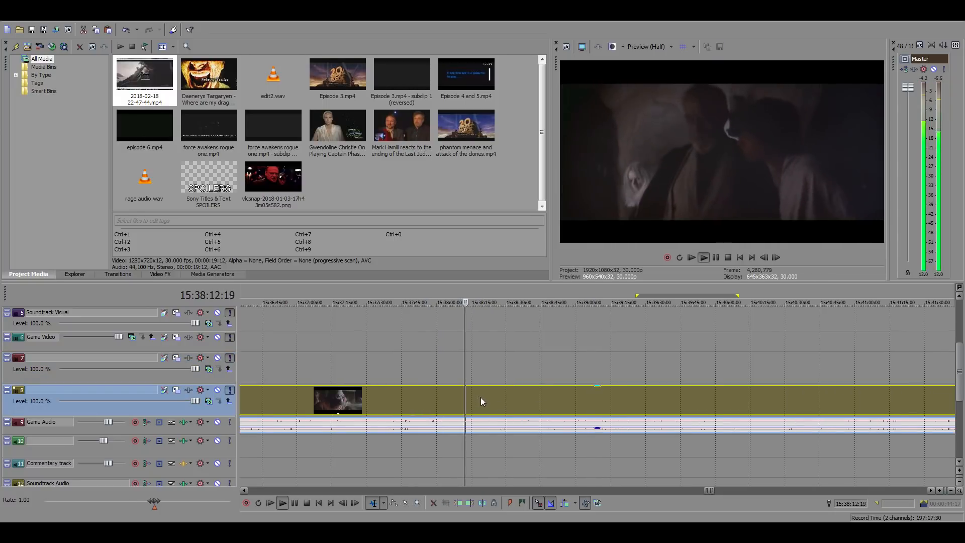
{"action": "left_click", "coordinate": [512, 398]}
{"action": "left_click", "coordinate": [532, 400]}
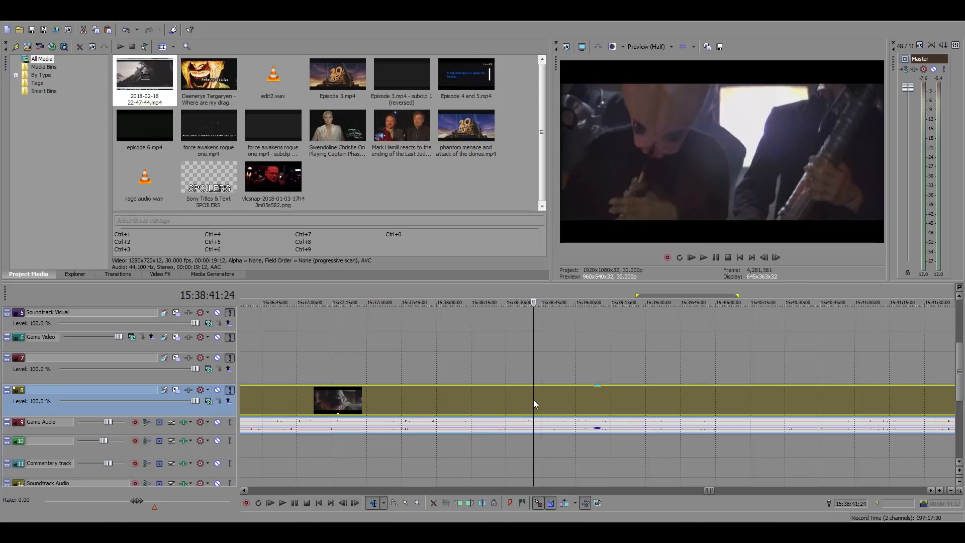
{"action": "key", "text": "space"}
{"action": "left_click", "coordinate": [525, 396]}
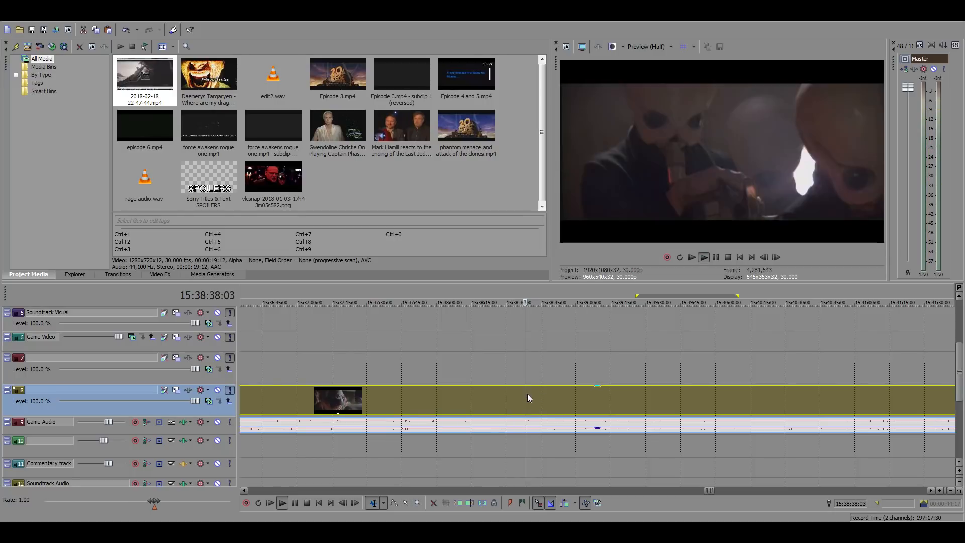
{"action": "scroll", "coordinate": [636, 406], "scroll_direction": "down", "scroll_amount": 2}
{"action": "scroll", "coordinate": [637, 406], "scroll_direction": "up", "scroll_amount": 3}
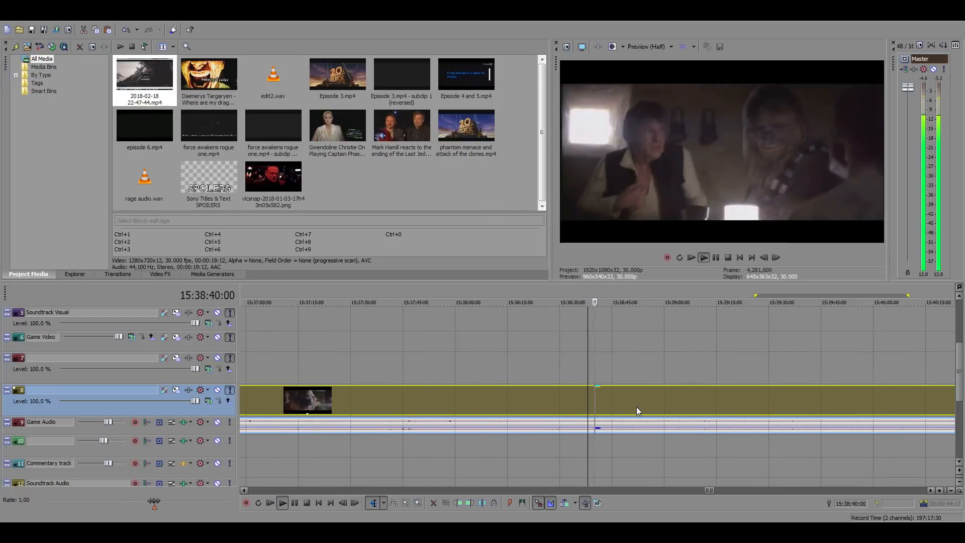
{"action": "scroll", "coordinate": [585, 400], "scroll_direction": "up", "scroll_amount": 2}
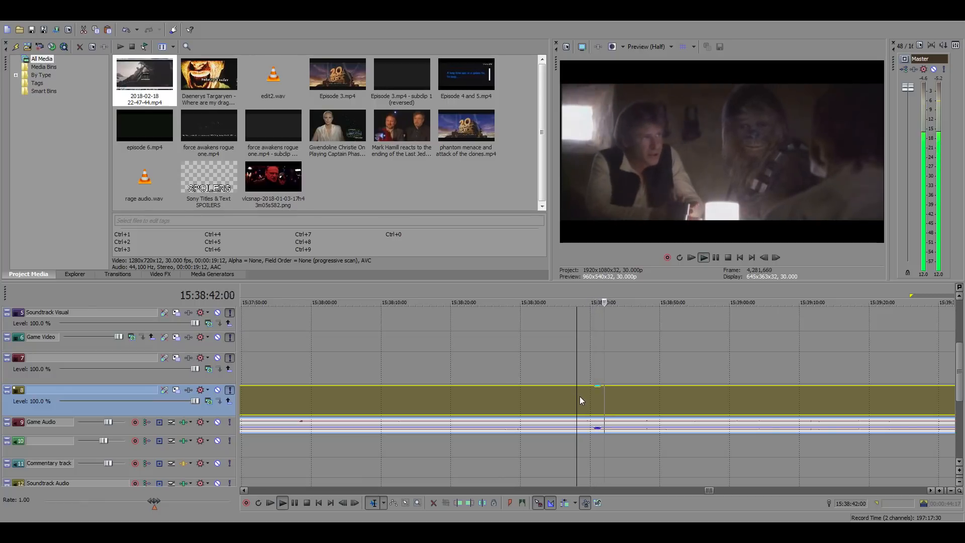
Split the original Star Wars source footage at 15:38:38:25 and 15:38:59:17 to isolate Han and Chewbacca's cantina table scene
{"action": "left_click", "coordinate": [584, 398]}
{"action": "key", "text": "space"}
{"action": "left_click", "coordinate": [766, 257]}
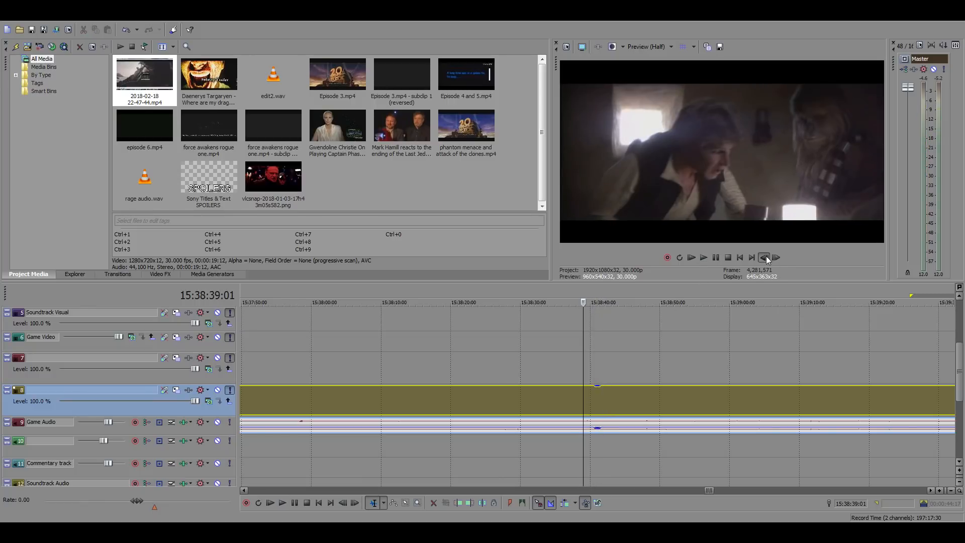
{"action": "left_click", "coordinate": [766, 258]}
{"action": "left_click", "coordinate": [766, 259]}
{"action": "left_click", "coordinate": [765, 258]}
{"action": "left_click", "coordinate": [766, 259]}
{"action": "left_click", "coordinate": [766, 258]}
{"action": "left_click", "coordinate": [766, 259]}
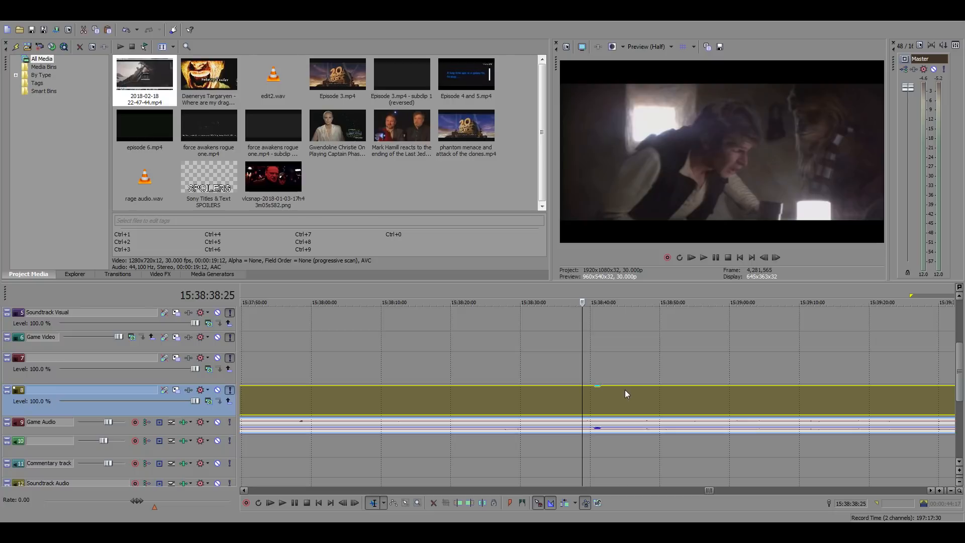
{"action": "key", "text": "s"}
{"action": "left_click", "coordinate": [726, 401]}
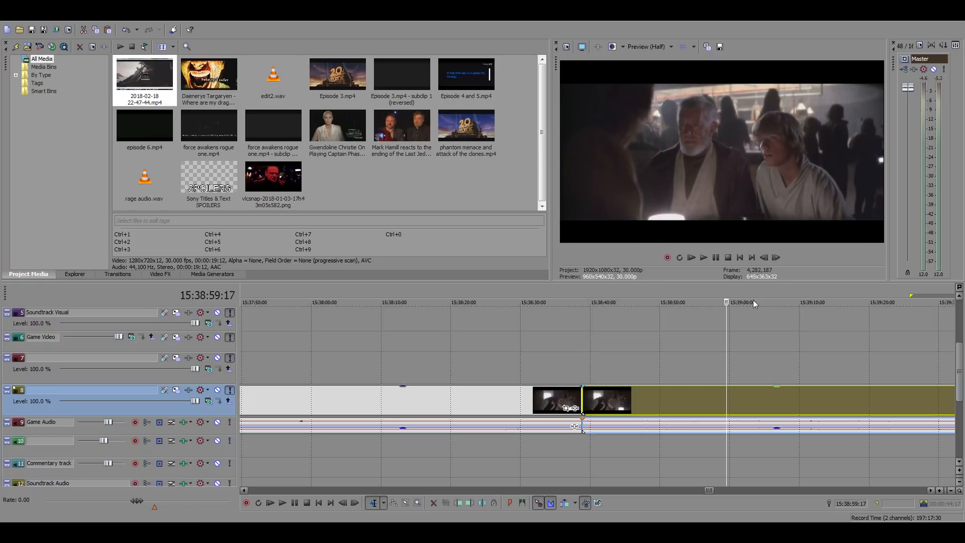
{"action": "key", "text": "s"}
Copy the isolated cantina clip into the main timeline, directly after the Falcon clip, at 01:04:02:18
{"action": "left_click", "coordinate": [620, 405]}
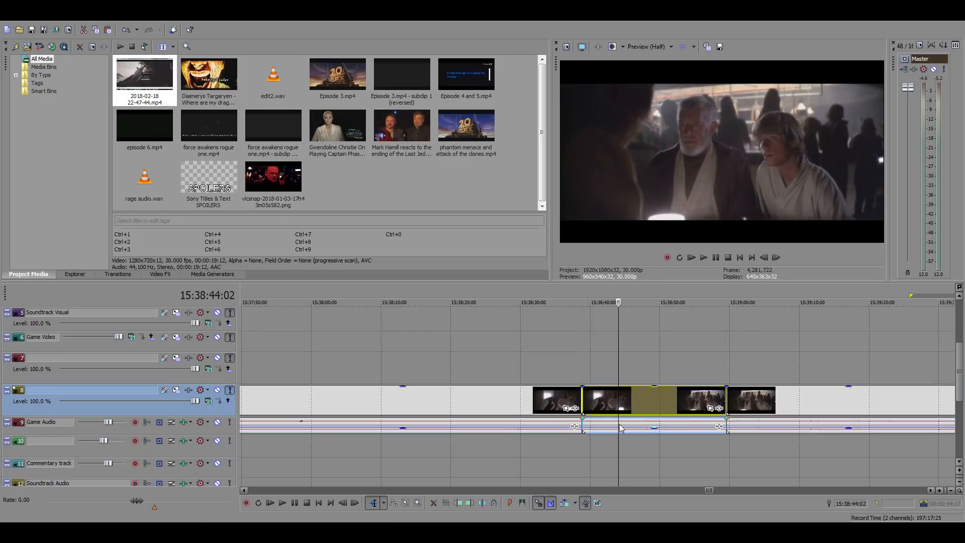
{"action": "scroll", "coordinate": [537, 438], "scroll_direction": "down", "scroll_amount": 16}
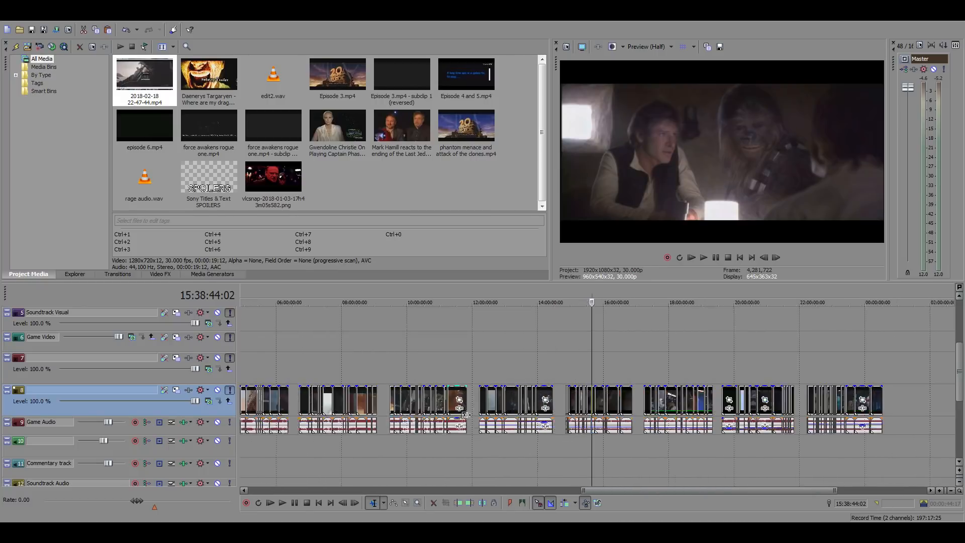
{"action": "scroll", "coordinate": [466, 414], "scroll_direction": "down", "scroll_amount": 5}
{"action": "left_click", "coordinate": [261, 334]}
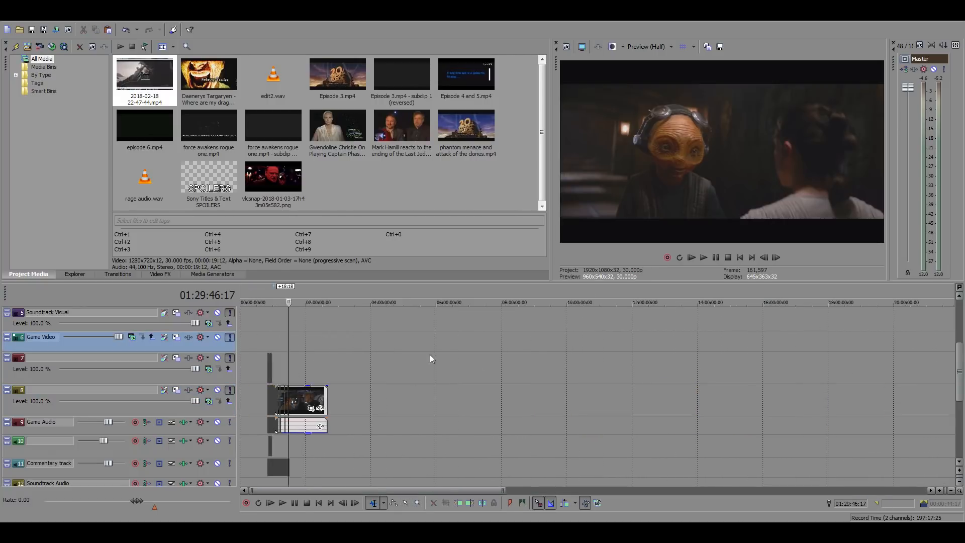
{"action": "scroll", "coordinate": [430, 354], "scroll_direction": "up", "scroll_amount": 10}
{"action": "left_click", "coordinate": [443, 367]}
{"action": "scroll", "coordinate": [562, 378], "scroll_direction": "up", "scroll_amount": 10}
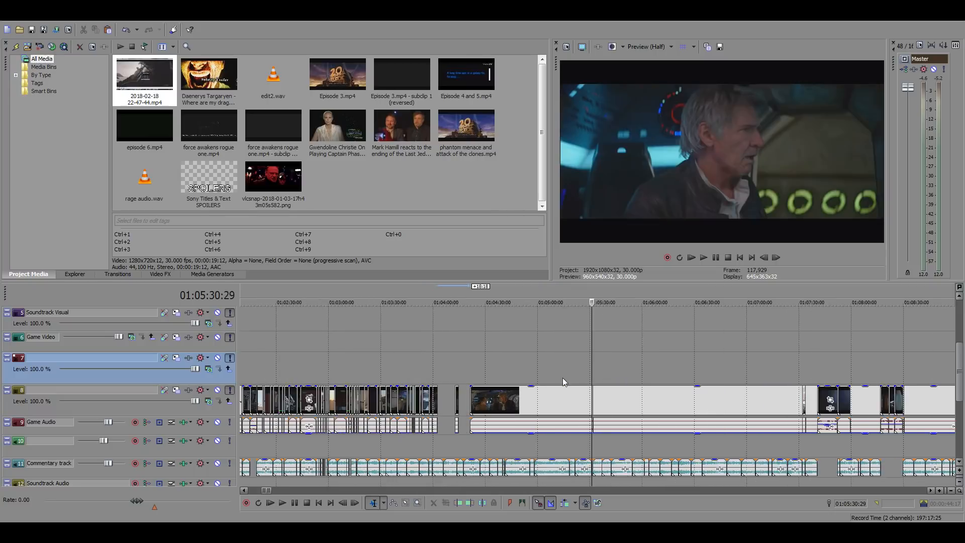
{"action": "scroll", "coordinate": [603, 409], "scroll_direction": "up", "scroll_amount": 3}
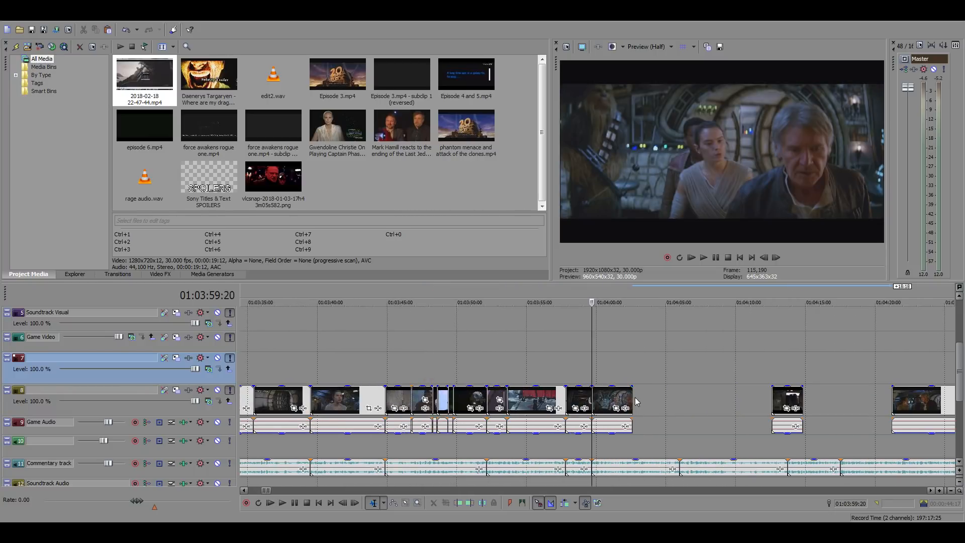
{"action": "left_click", "coordinate": [635, 397]}
{"action": "scroll", "coordinate": [636, 397], "scroll_direction": "up", "scroll_amount": 3}
{"action": "key", "text": "ctrl+v"}
{"action": "scroll", "coordinate": [508, 431], "scroll_direction": "down", "scroll_amount": 4}
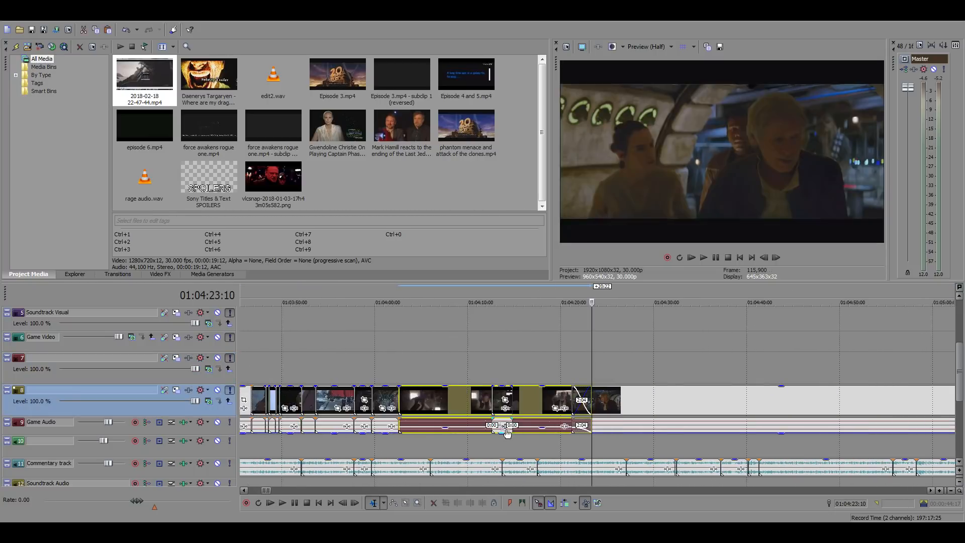
Check the pasted cantina clip between its start at 01:04:02:18 and 01:04:07:14
{"action": "left_click", "coordinate": [445, 421]}
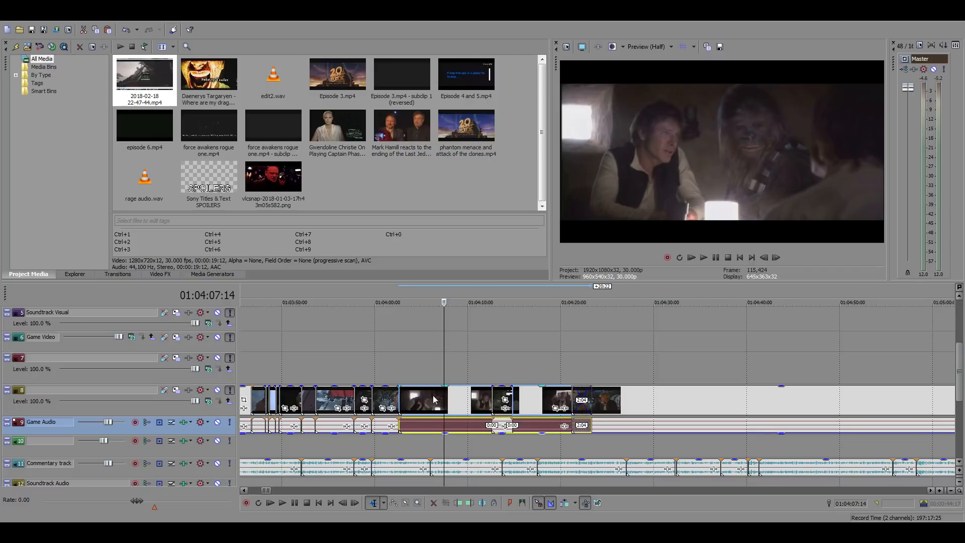
{"action": "left_click", "coordinate": [398, 371]}
{"action": "scroll", "coordinate": [657, 375], "scroll_direction": "up", "scroll_amount": 4}
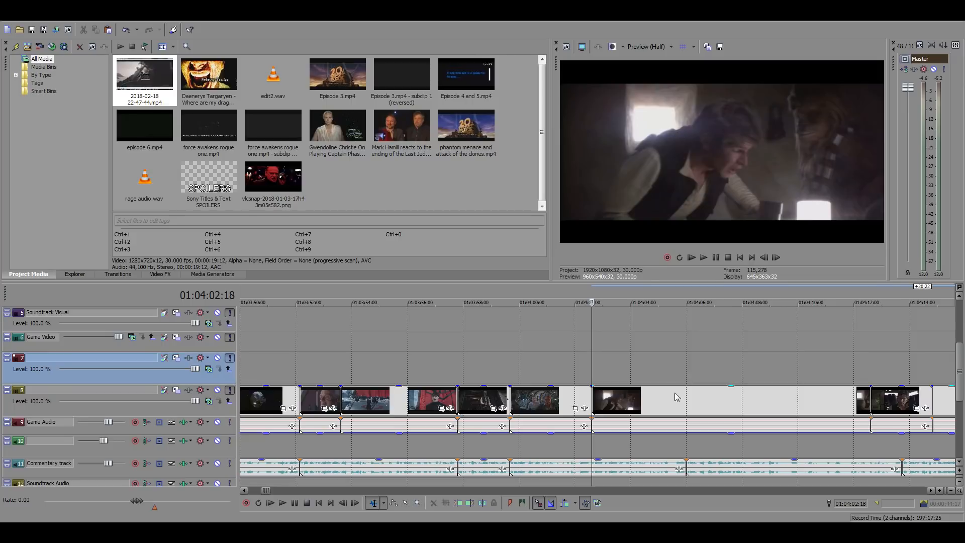
{"action": "left_click", "coordinate": [702, 402]}
{"action": "scroll", "coordinate": [740, 408], "scroll_direction": "up", "scroll_amount": 3}
{"action": "left_click", "coordinate": [297, 349]}
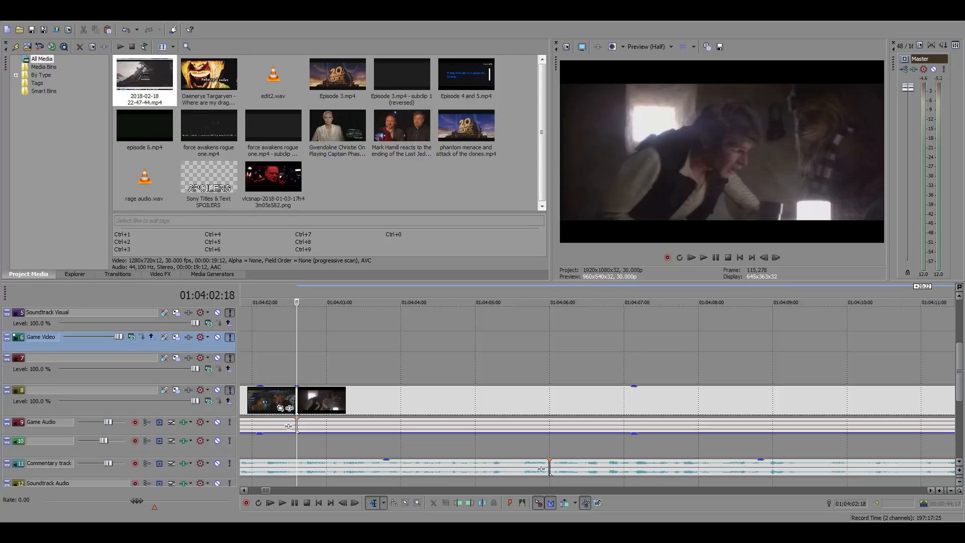
{"action": "left_click", "coordinate": [496, 405]}
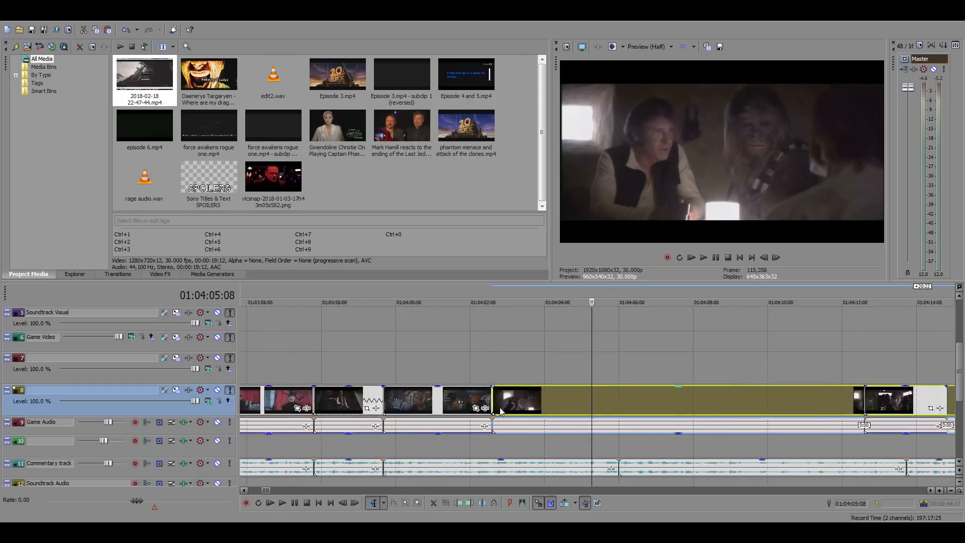
Examine and play the end of the commentary track around 01:30:40
{"action": "scroll", "coordinate": [608, 417], "scroll_direction": "down", "scroll_amount": 15}
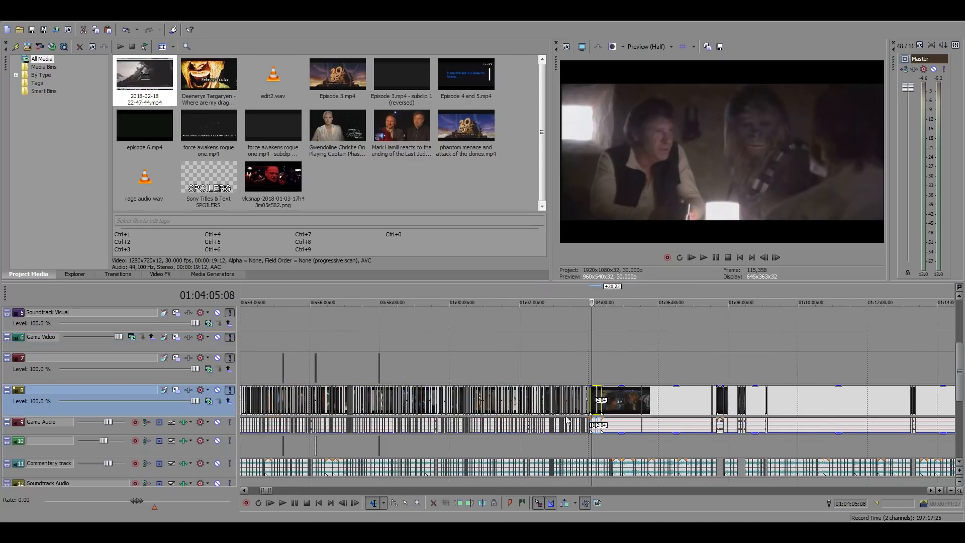
{"action": "left_click", "coordinate": [436, 359]}
{"action": "scroll", "coordinate": [550, 392], "scroll_direction": "up", "scroll_amount": 10}
{"action": "left_click", "coordinate": [693, 450]}
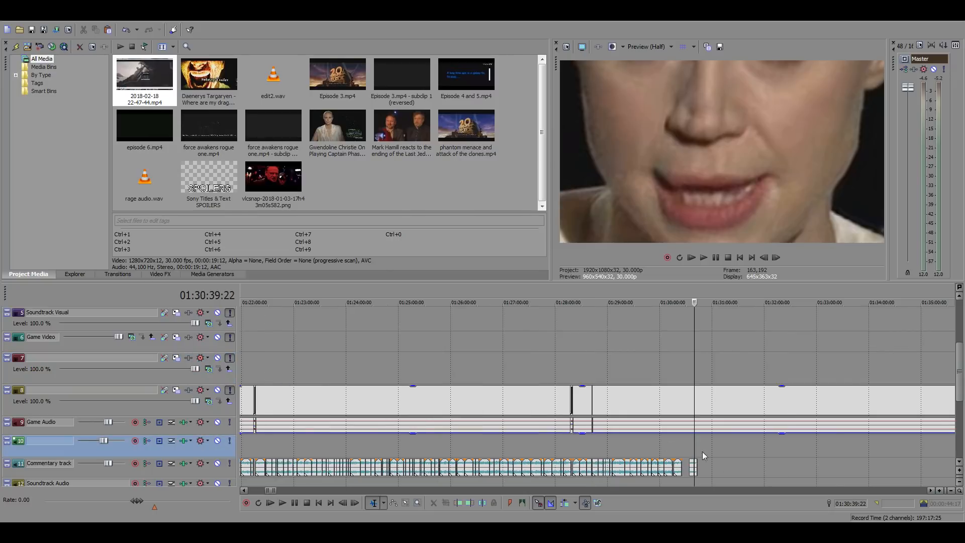
{"action": "scroll", "coordinate": [710, 464], "scroll_direction": "up", "scroll_amount": 6}
{"action": "key", "text": "space"}
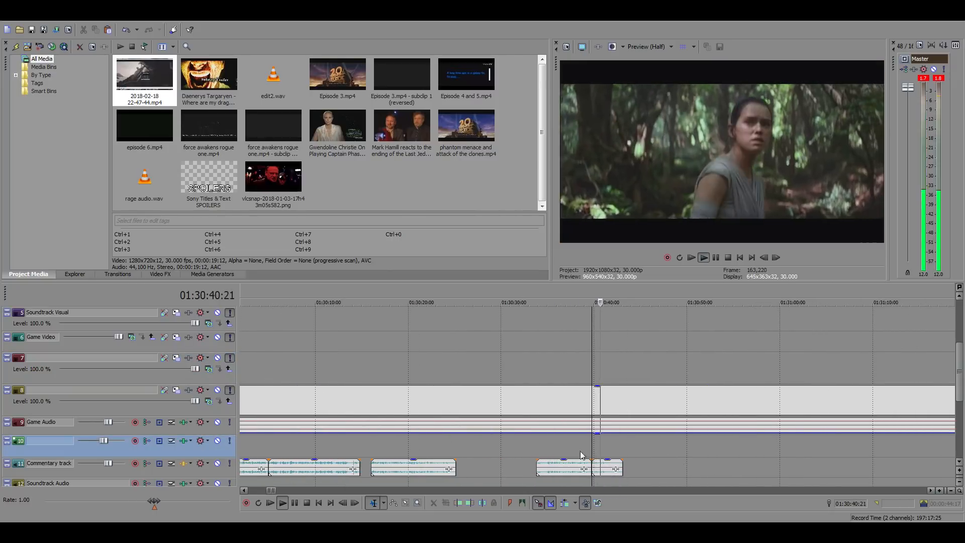
{"action": "left_click", "coordinate": [549, 443]}
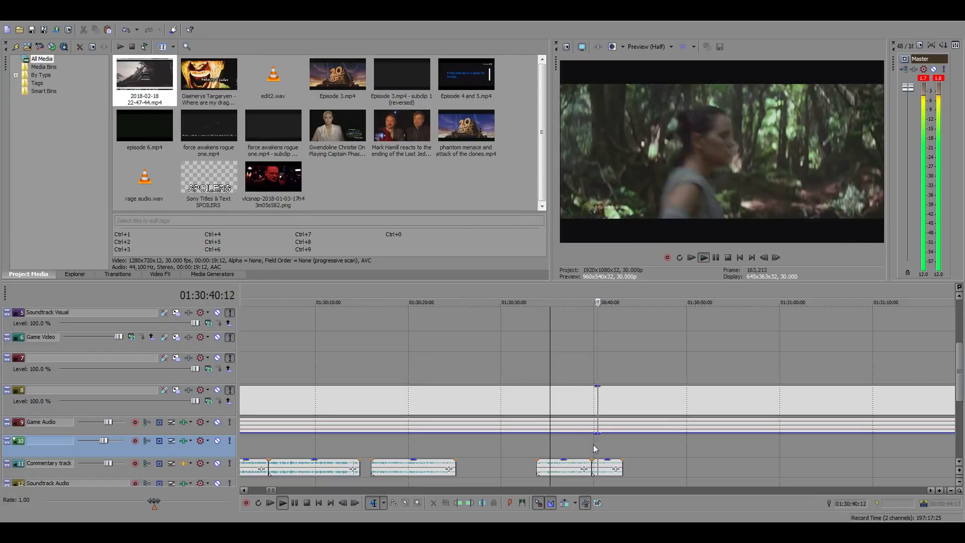
{"action": "scroll", "coordinate": [563, 445], "scroll_direction": "down", "scroll_amount": 4}
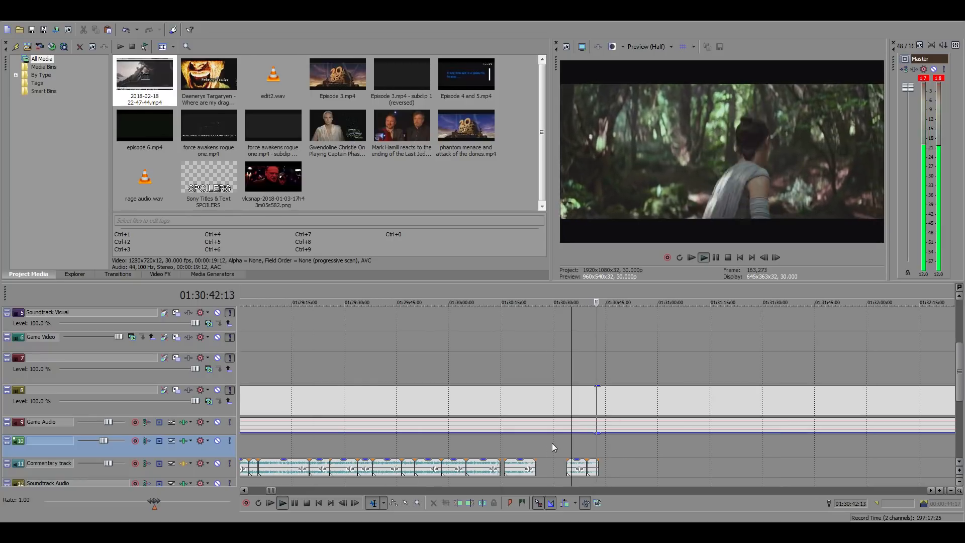
{"action": "key", "text": "space"}
{"action": "scroll", "coordinate": [616, 454], "scroll_direction": "down", "scroll_amount": 5}
{"action": "scroll", "coordinate": [617, 454], "scroll_direction": "up", "scroll_amount": 5}
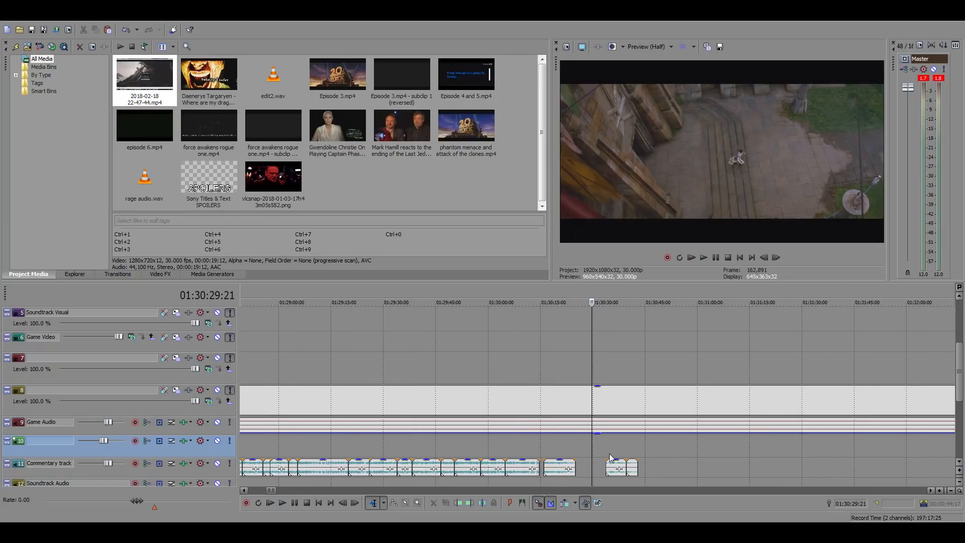
{"action": "scroll", "coordinate": [498, 442], "scroll_direction": "down", "scroll_amount": 7}
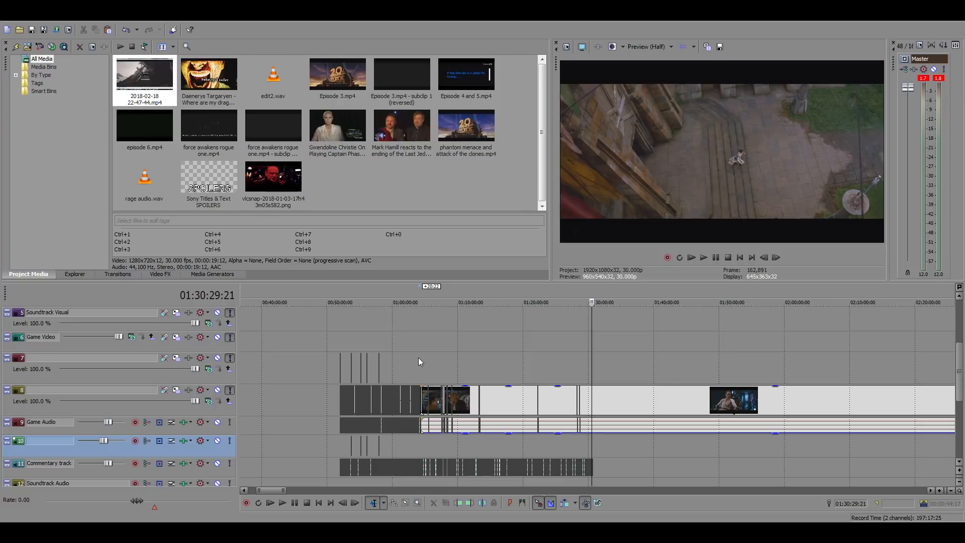
Play the cantina clip with the commentary from 01:04:02:18 and trim its end at 01:04:06:00
{"action": "left_click", "coordinate": [418, 357]}
{"action": "scroll", "coordinate": [679, 372], "scroll_direction": "up", "scroll_amount": 5}
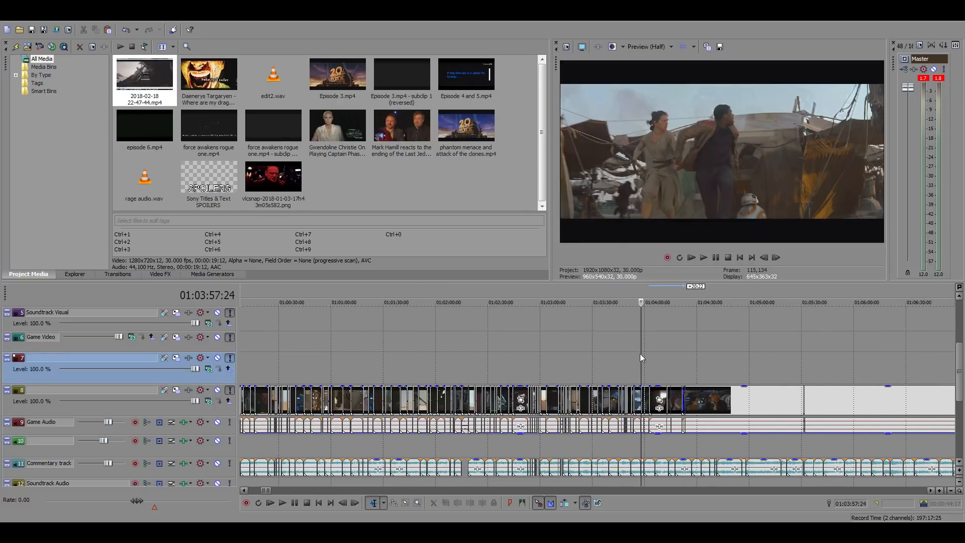
{"action": "scroll", "coordinate": [641, 354], "scroll_direction": "up", "scroll_amount": 4}
{"action": "left_click", "coordinate": [677, 362]}
{"action": "scroll", "coordinate": [679, 363], "scroll_direction": "up", "scroll_amount": 2}
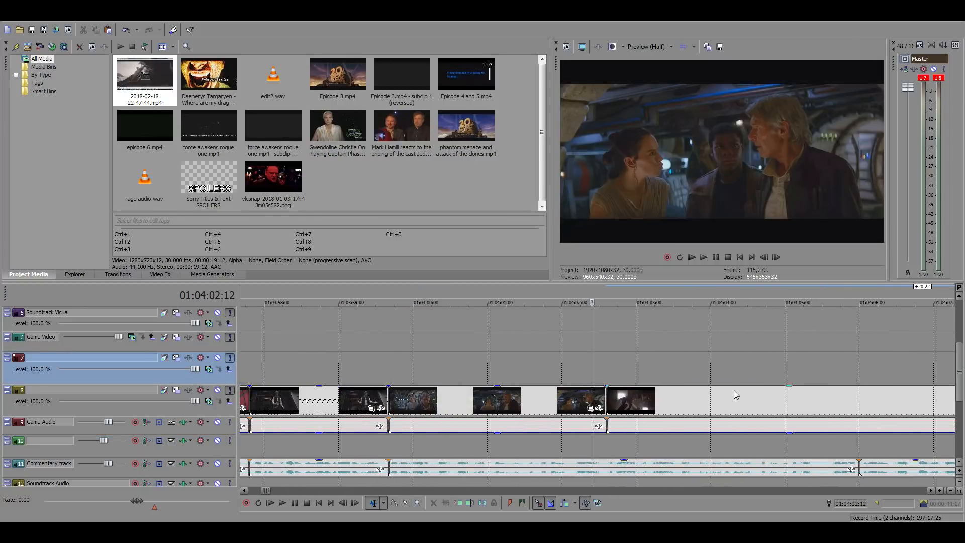
{"action": "left_click", "coordinate": [608, 364]}
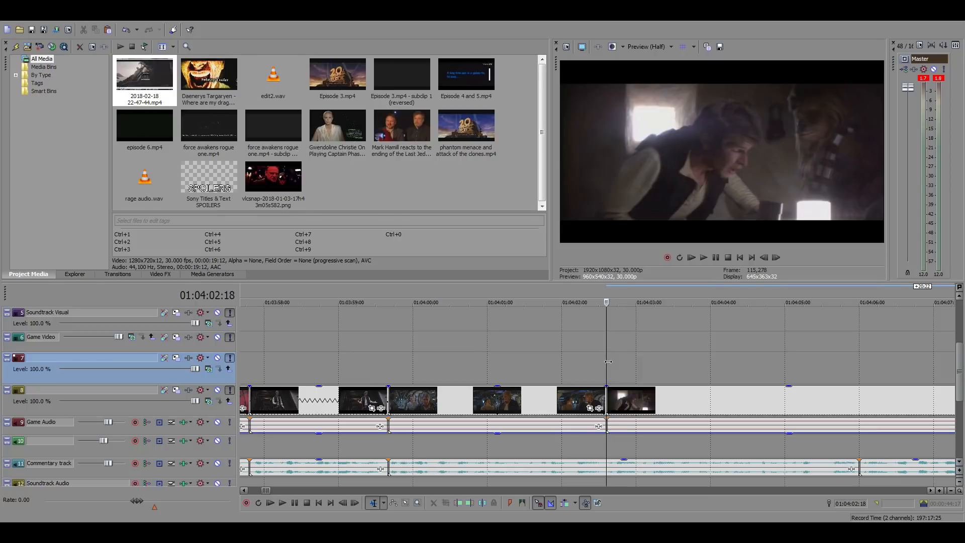
{"action": "scroll", "coordinate": [626, 405], "scroll_direction": "down", "scroll_amount": 10}
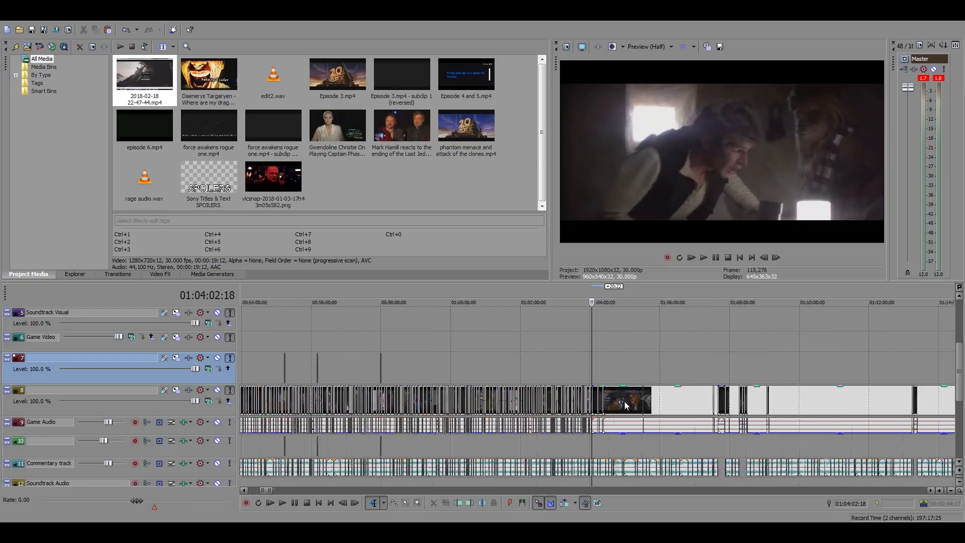
{"action": "scroll", "coordinate": [625, 404], "scroll_direction": "down", "scroll_amount": 4}
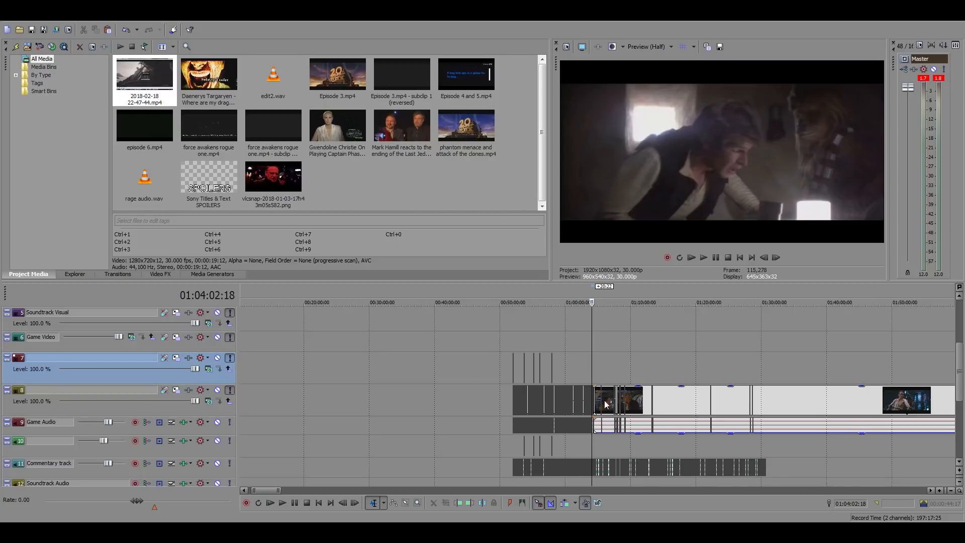
{"action": "scroll", "coordinate": [705, 446], "scroll_direction": "up", "scroll_amount": 10}
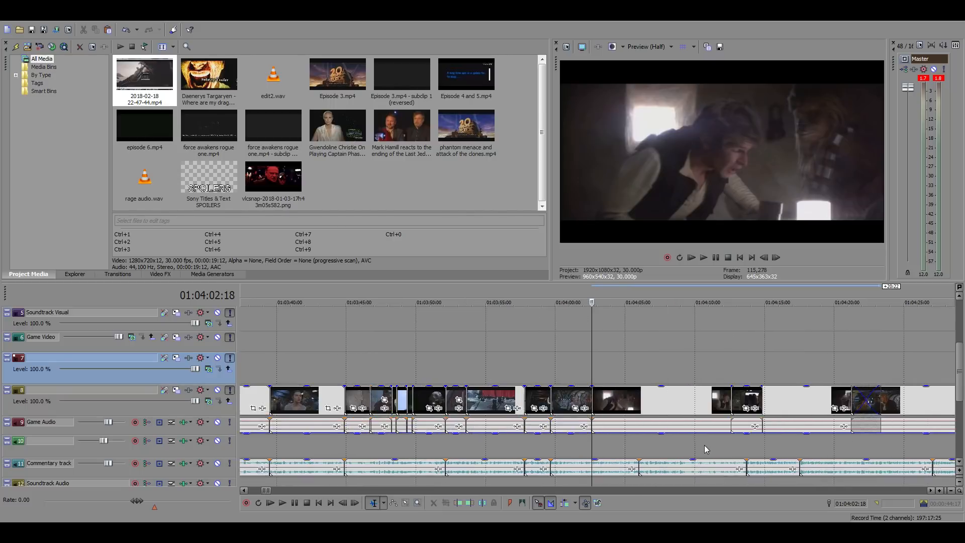
{"action": "scroll", "coordinate": [705, 449], "scroll_direction": "up", "scroll_amount": 2}
{"action": "key", "text": "space"}
{"action": "left_click", "coordinate": [674, 397]}
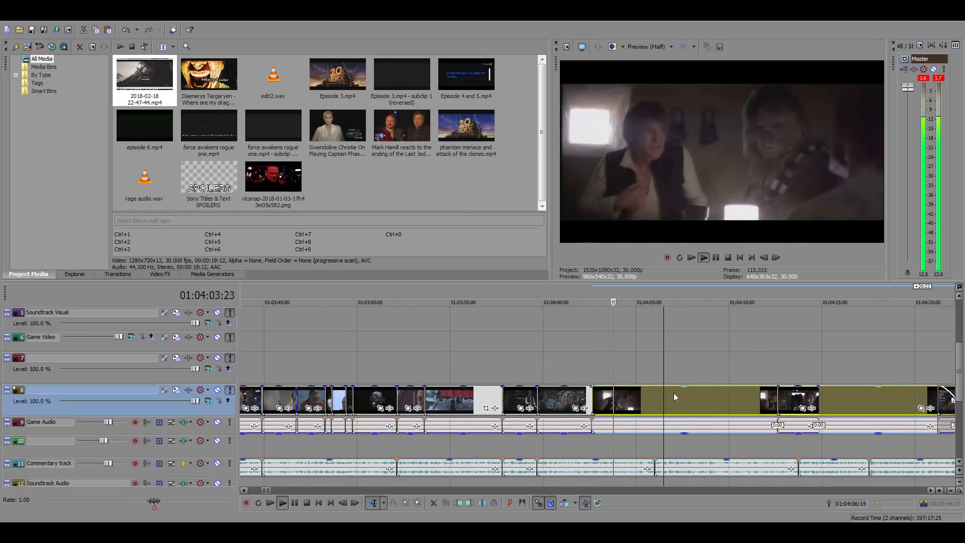
{"action": "scroll", "coordinate": [674, 397], "scroll_direction": "up", "scroll_amount": 3}
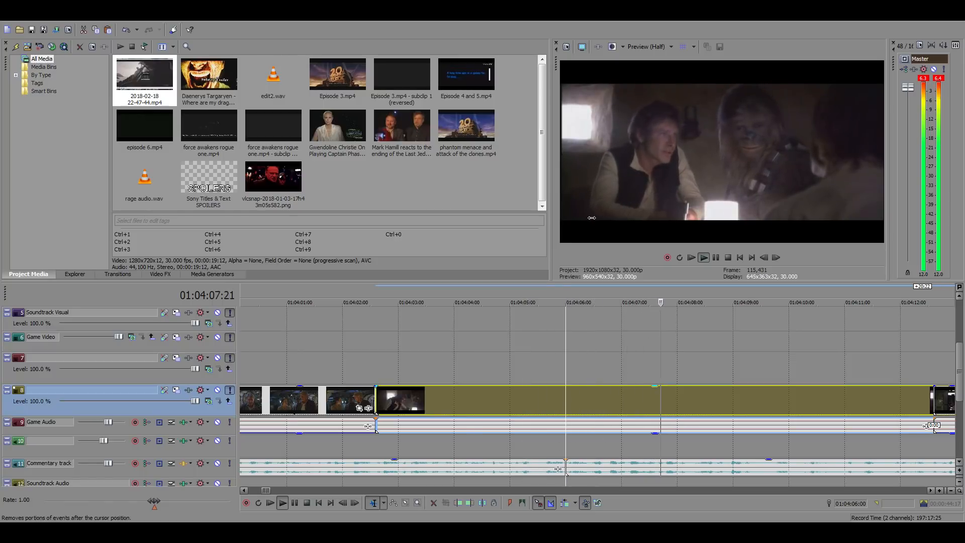
Bring the remaining Falcon footage up to the cantina clip and trim its start at 01:04:06:00
{"action": "scroll", "coordinate": [676, 400], "scroll_direction": "down", "scroll_amount": 5}
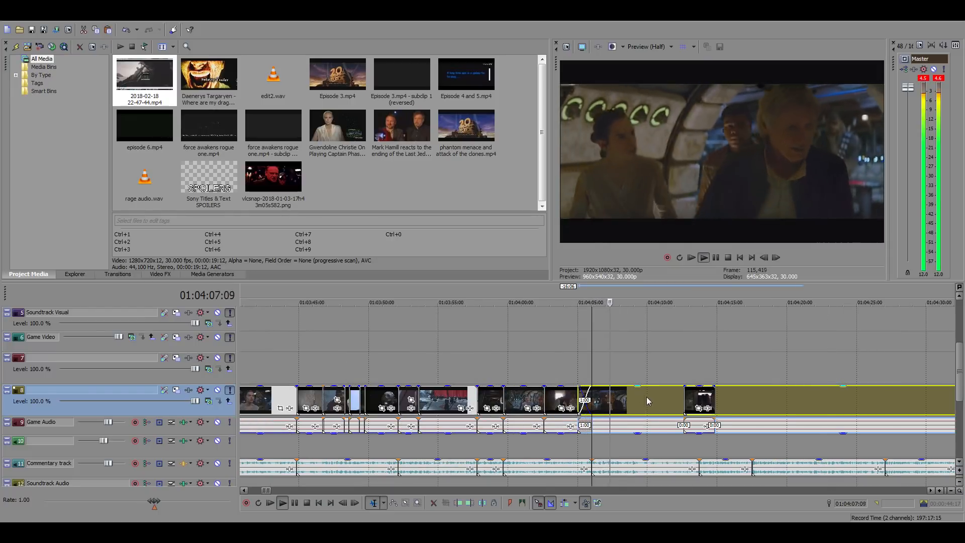
{"action": "key", "text": "alt+["}
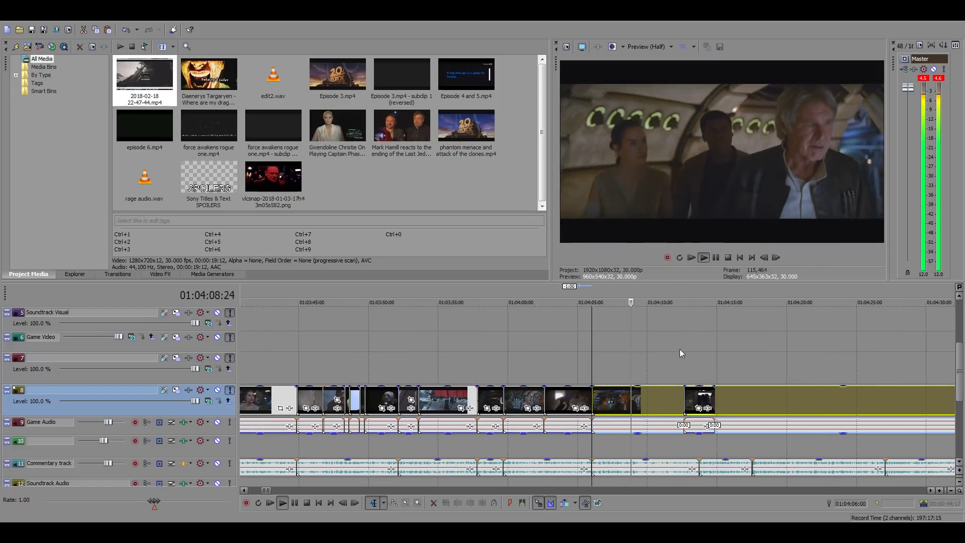
{"action": "scroll", "coordinate": [852, 397], "scroll_direction": "up", "scroll_amount": 3}
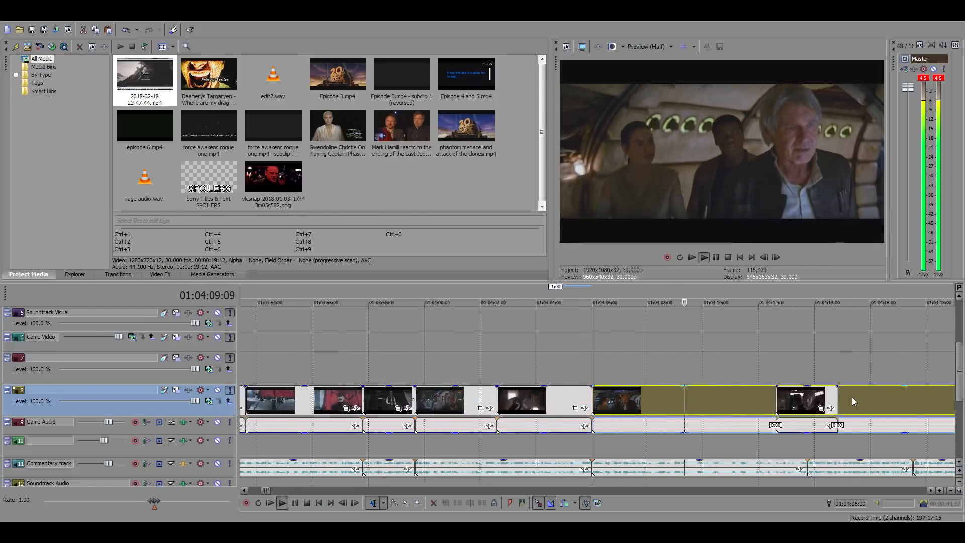
Split the Falcon footage at 01:04:09:21 and move the remainder forward to about 01:04:22, past the short Han Solo clip
{"action": "left_click", "coordinate": [729, 404]}
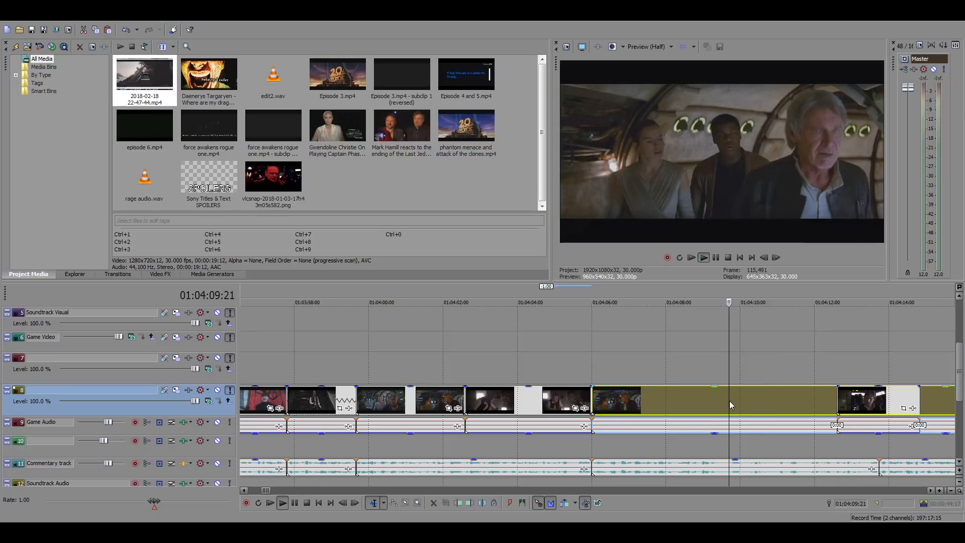
{"action": "key", "text": "s"}
{"action": "scroll", "coordinate": [703, 382], "scroll_direction": "down", "scroll_amount": 4}
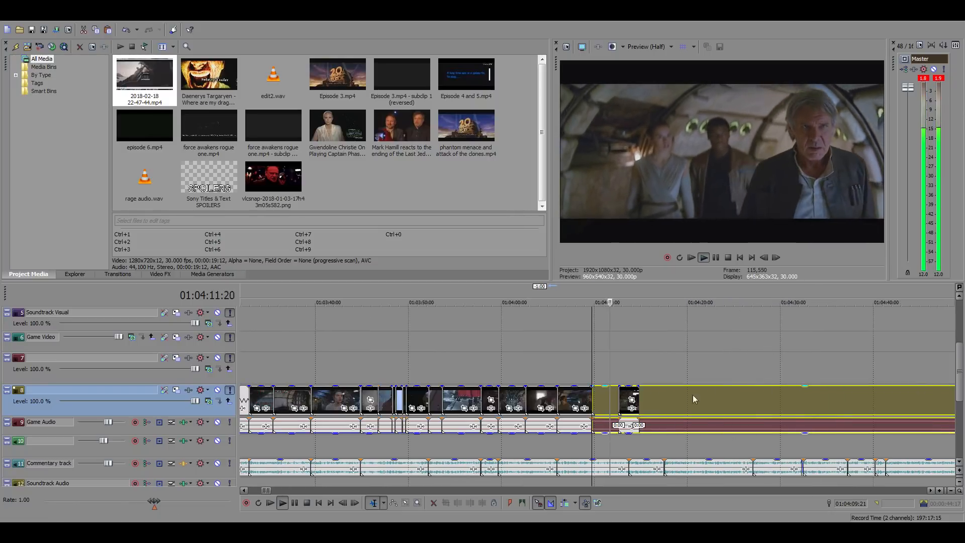
{"action": "left_click_drag", "start_coordinate": [692, 394], "coordinate": [807, 401]}
{"action": "key", "text": "space"}
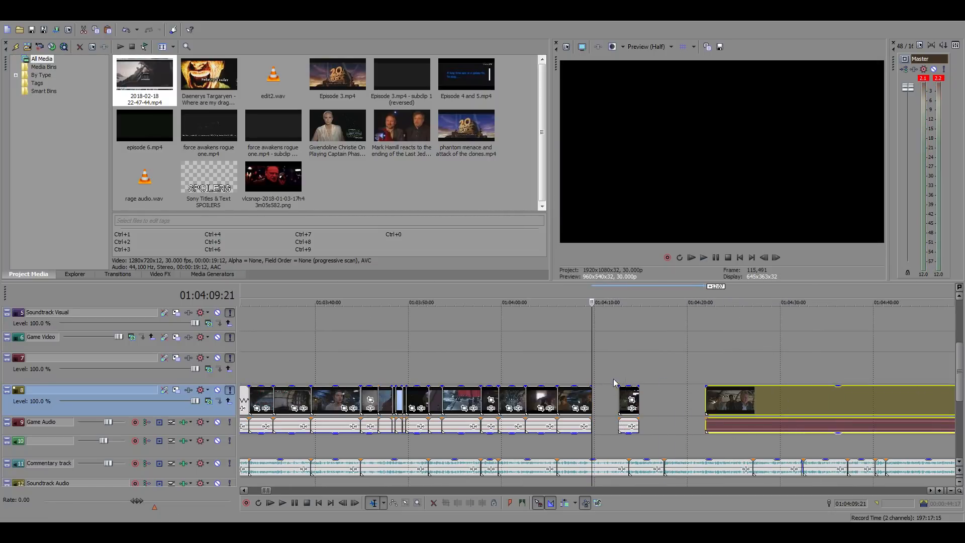
Look through the source footage from about 13:24:00 back to 10:57:51 for scenes that suit the gap at 01:04:09:21
{"action": "scroll", "coordinate": [635, 382], "scroll_direction": "down", "scroll_amount": 10}
{"action": "scroll", "coordinate": [637, 392], "scroll_direction": "down", "scroll_amount": 5}
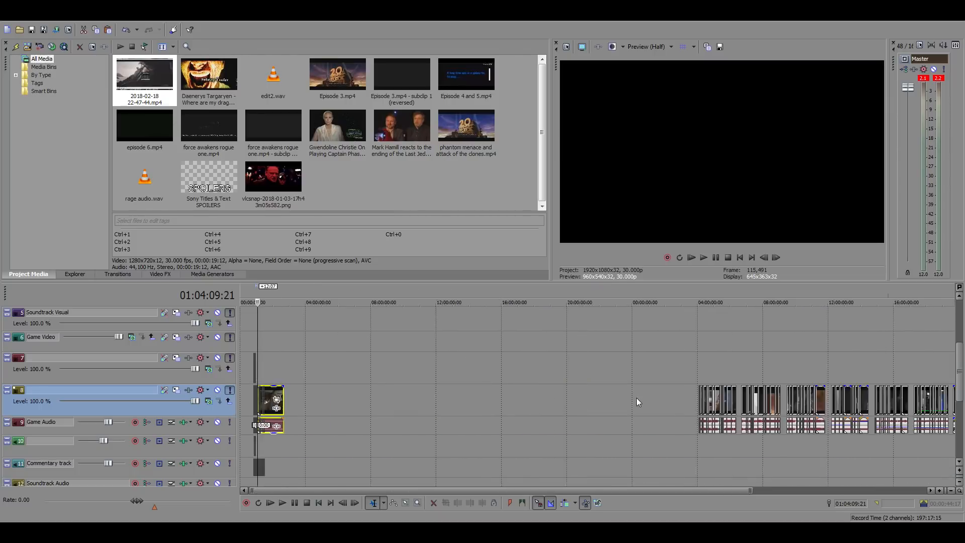
{"action": "left_click", "coordinate": [695, 351]}
{"action": "scroll", "coordinate": [753, 375], "scroll_direction": "up", "scroll_amount": 3}
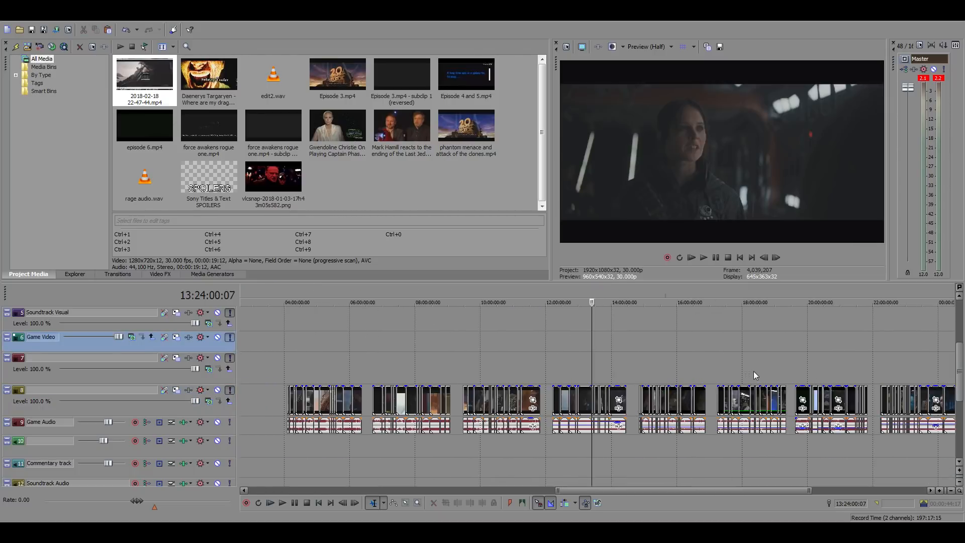
{"action": "scroll", "coordinate": [722, 382], "scroll_direction": "up", "scroll_amount": 2}
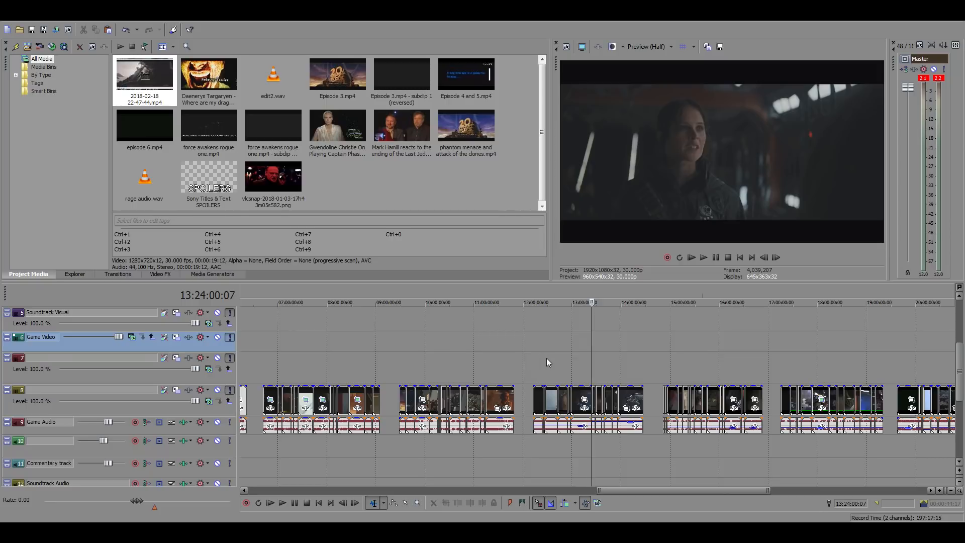
{"action": "left_click", "coordinate": [493, 369]}
{"action": "scroll", "coordinate": [568, 378], "scroll_direction": "up", "scroll_amount": 3}
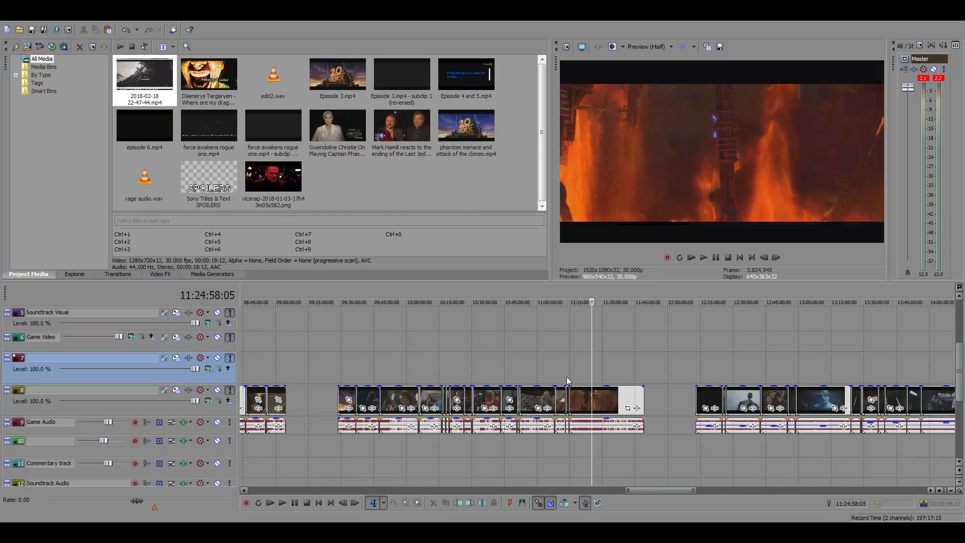
{"action": "left_click", "coordinate": [533, 362]}
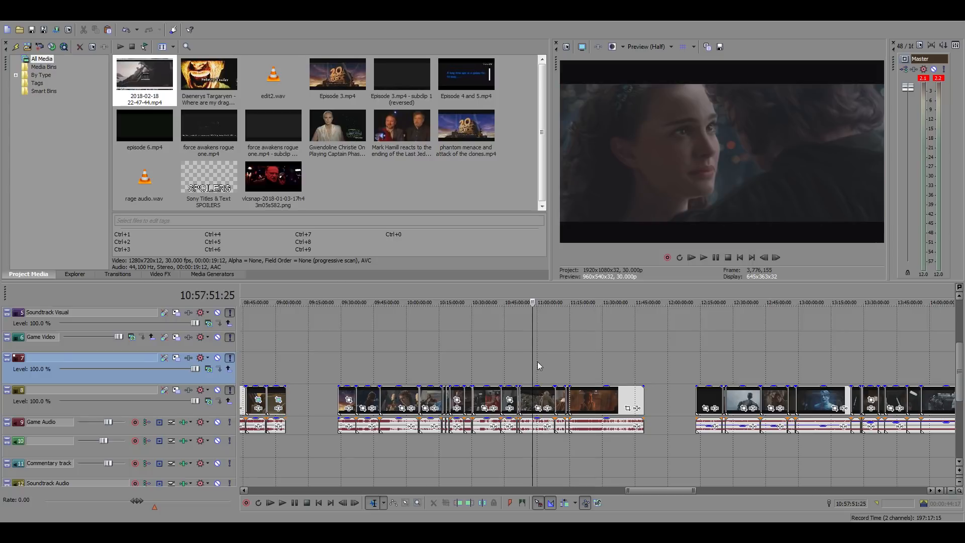
{"action": "scroll", "coordinate": [601, 371], "scroll_direction": "up", "scroll_amount": 3}
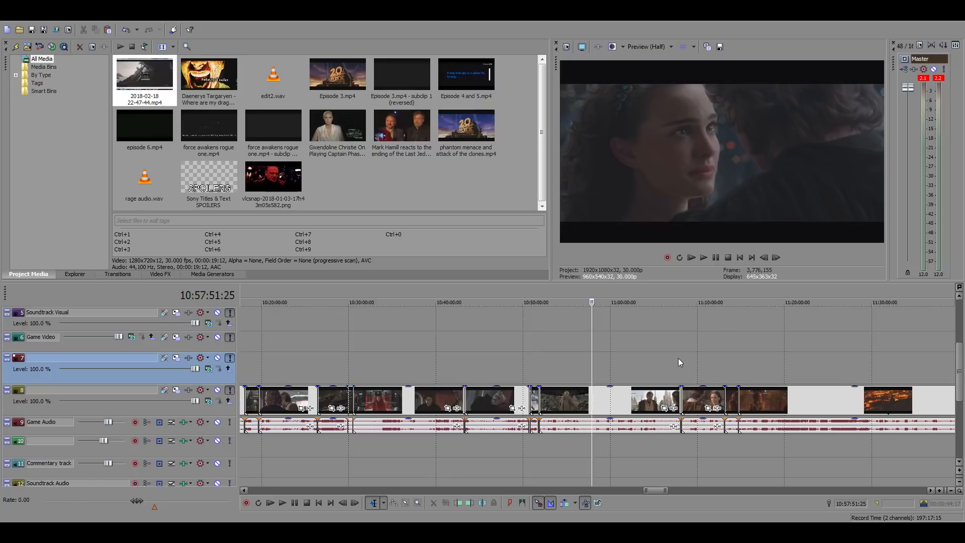
{"action": "left_click", "coordinate": [642, 365]}
{"action": "scroll", "coordinate": [736, 375], "scroll_direction": "up", "scroll_amount": 2}
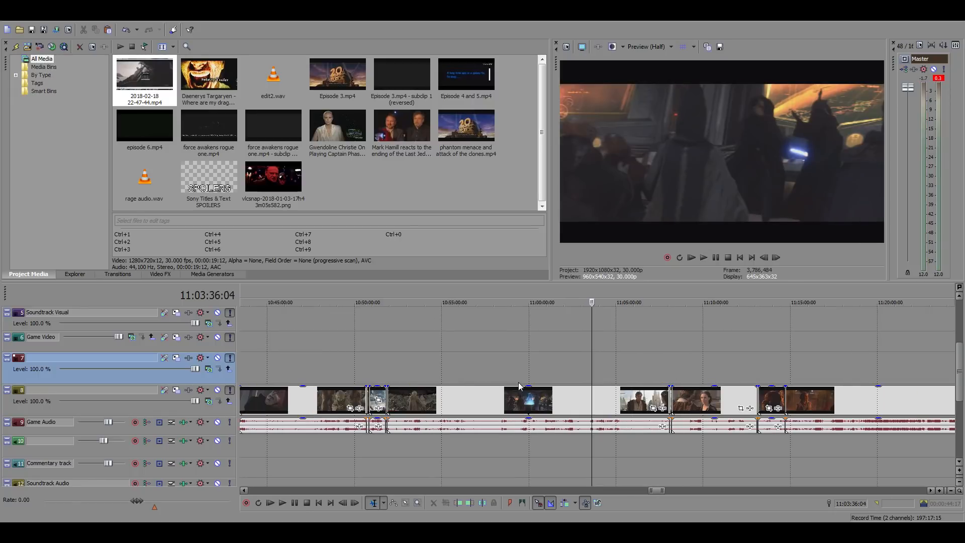
Examine the source film footage between about 10:52:18 and 11:09:40 for a shot that fits the commentary
{"action": "left_click", "coordinate": [520, 360]}
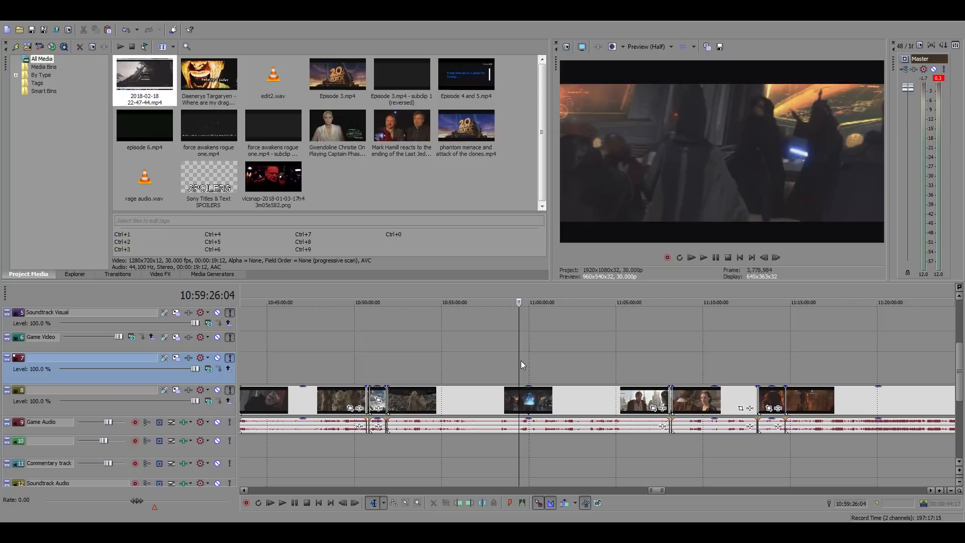
{"action": "left_click", "coordinate": [475, 365]}
{"action": "left_click", "coordinate": [442, 366]}
{"action": "left_click", "coordinate": [417, 365]}
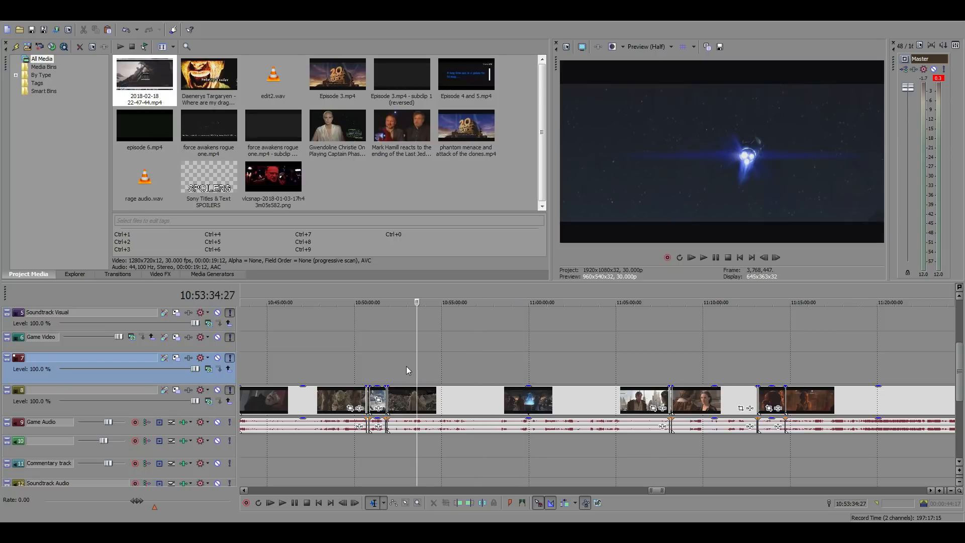
{"action": "left_click", "coordinate": [394, 366]}
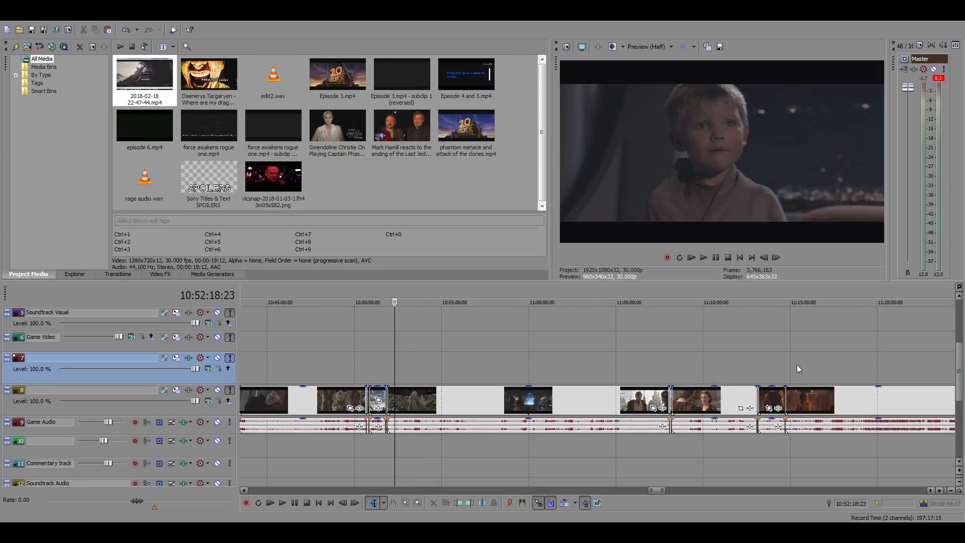
{"action": "left_click", "coordinate": [748, 367]}
{"action": "left_click", "coordinate": [730, 366]}
{"action": "left_click", "coordinate": [697, 366]}
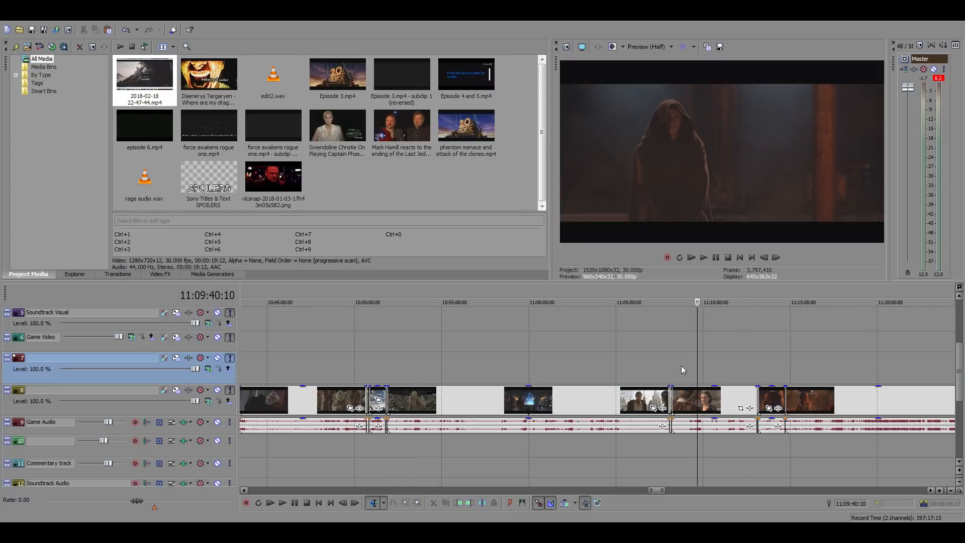
{"action": "left_click", "coordinate": [624, 367]}
{"action": "left_click", "coordinate": [608, 368]}
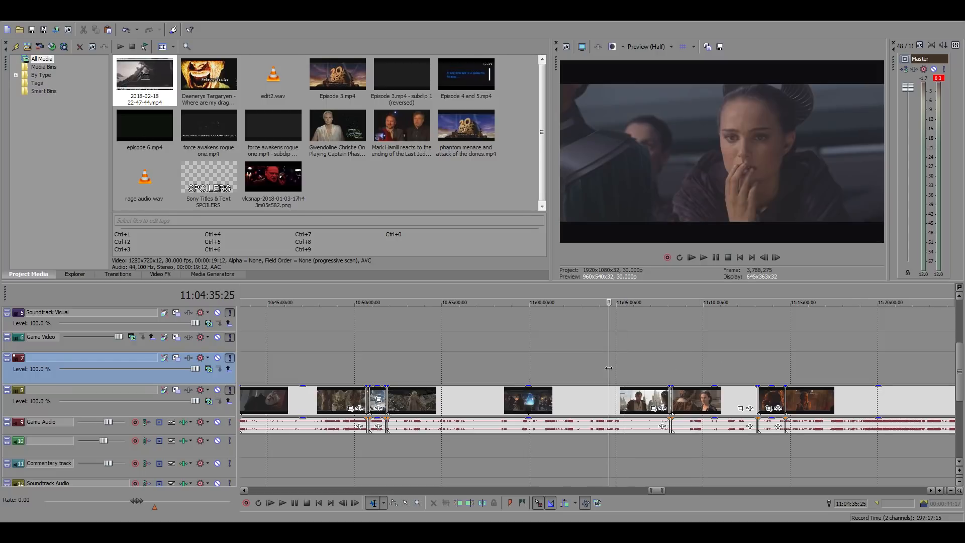
{"action": "left_click", "coordinate": [618, 369]}
{"action": "left_click", "coordinate": [593, 369]}
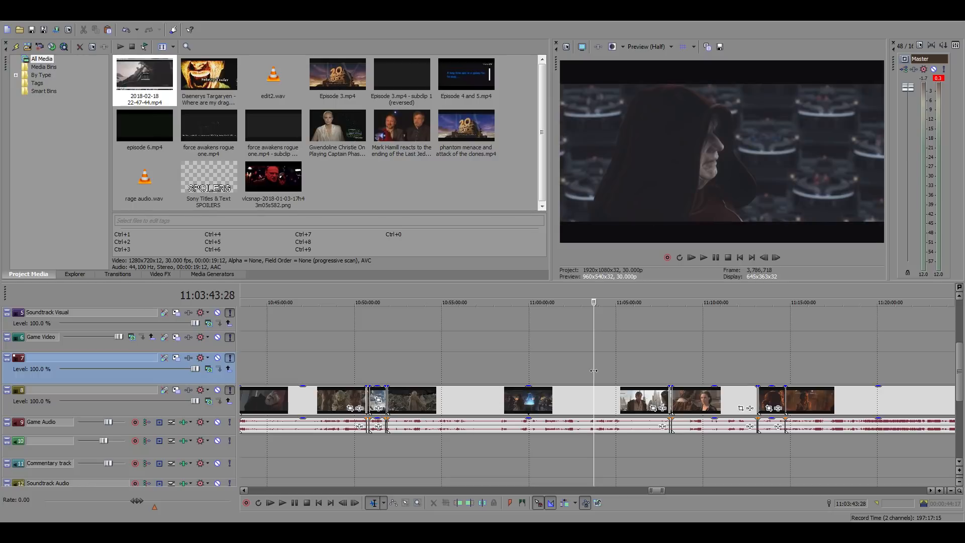
Narrow the search to the scene where Yoda fights the clone troopers, between about 11:02:06 and 11:03:37
{"action": "scroll", "coordinate": [608, 376], "scroll_direction": "up", "scroll_amount": 5}
{"action": "left_click", "coordinate": [586, 375]}
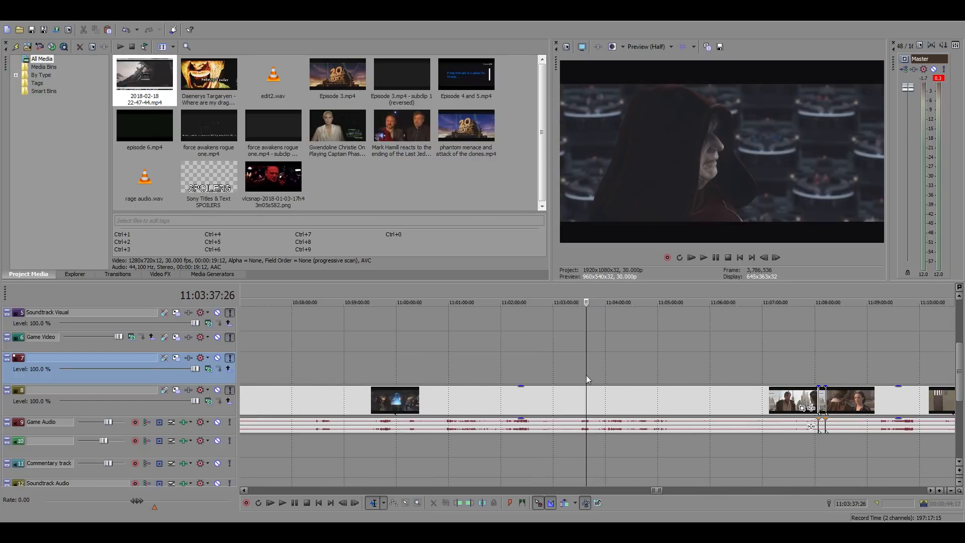
{"action": "left_click", "coordinate": [576, 375]}
{"action": "left_click", "coordinate": [565, 380]}
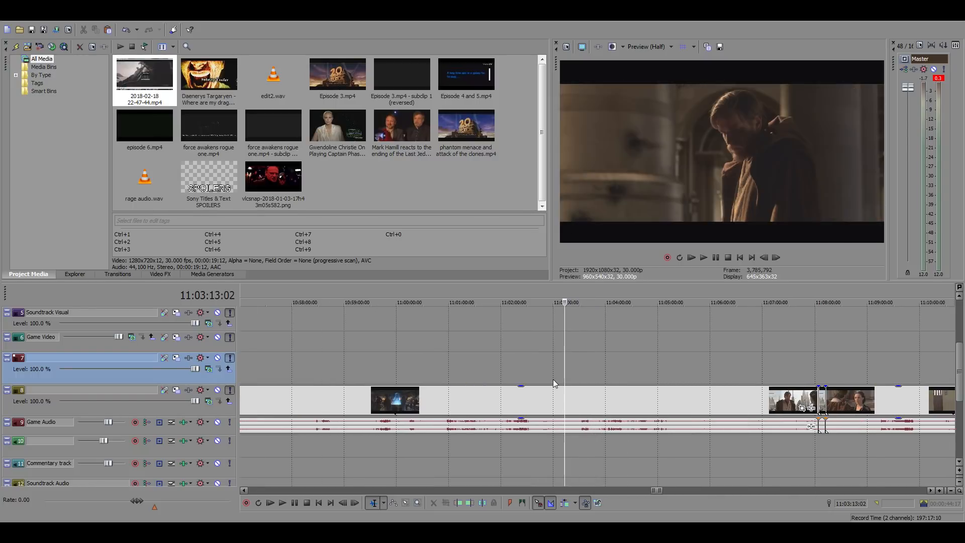
{"action": "left_click", "coordinate": [551, 379]}
{"action": "left_click", "coordinate": [529, 373]}
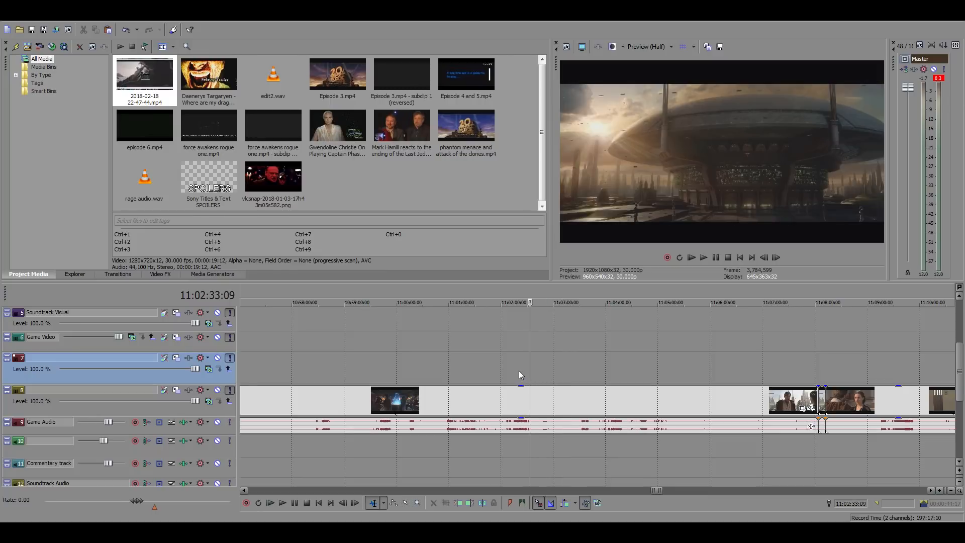
{"action": "left_click", "coordinate": [517, 372]}
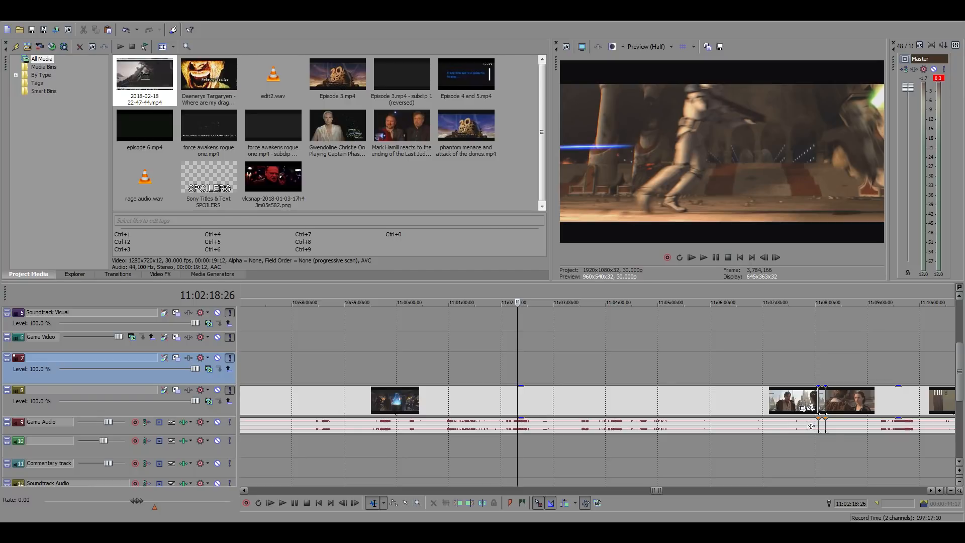
{"action": "left_click", "coordinate": [506, 402]}
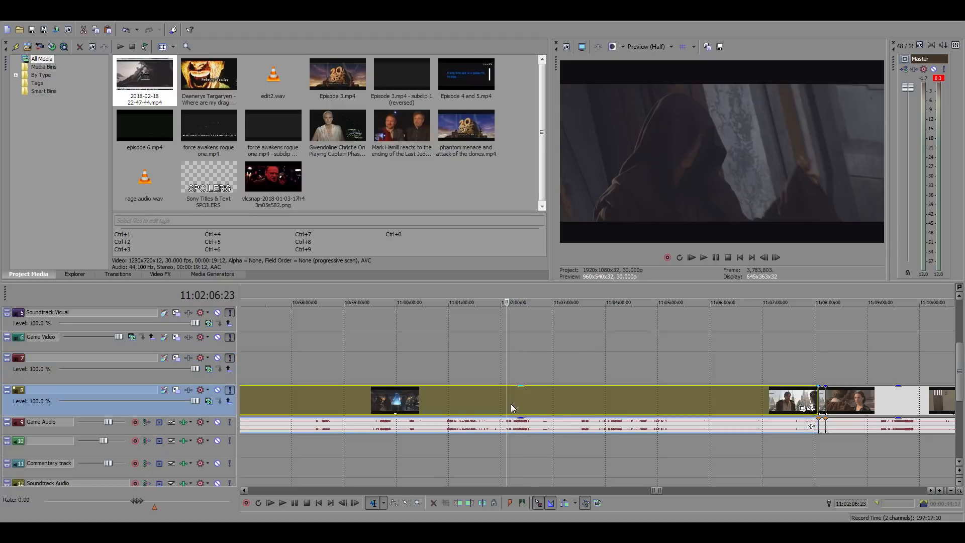
{"action": "scroll", "coordinate": [510, 403], "scroll_direction": "up", "scroll_amount": 2}
{"action": "left_click", "coordinate": [602, 393]}
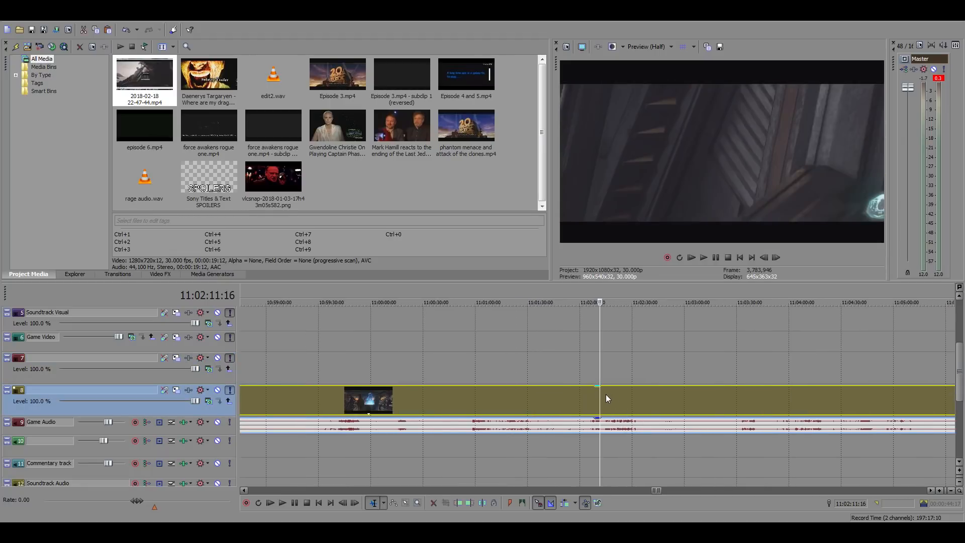
Play the clone trooper fight from 11:02:11:16 and from about 11:02:22 to judge which part to use
{"action": "key", "text": "space"}
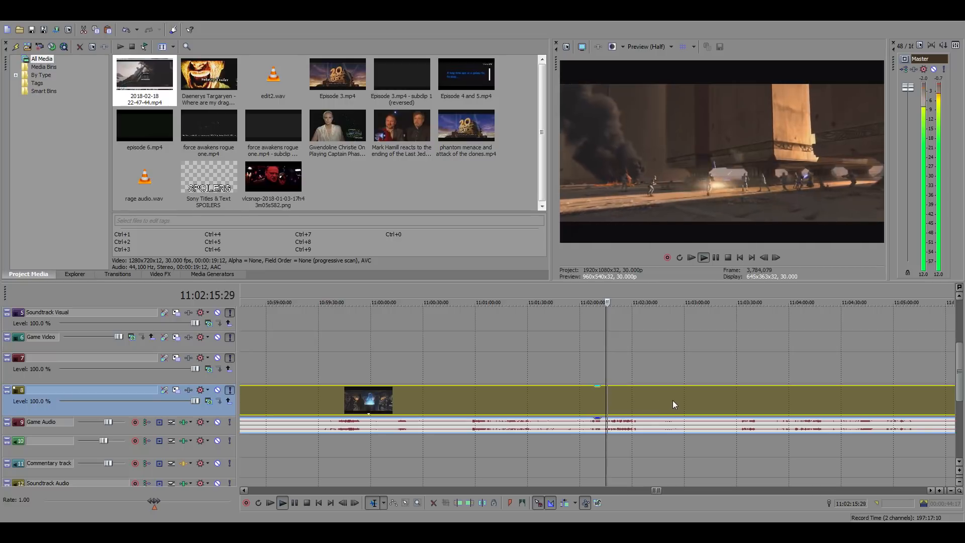
{"action": "key", "text": "space"}
{"action": "left_click", "coordinate": [669, 422]}
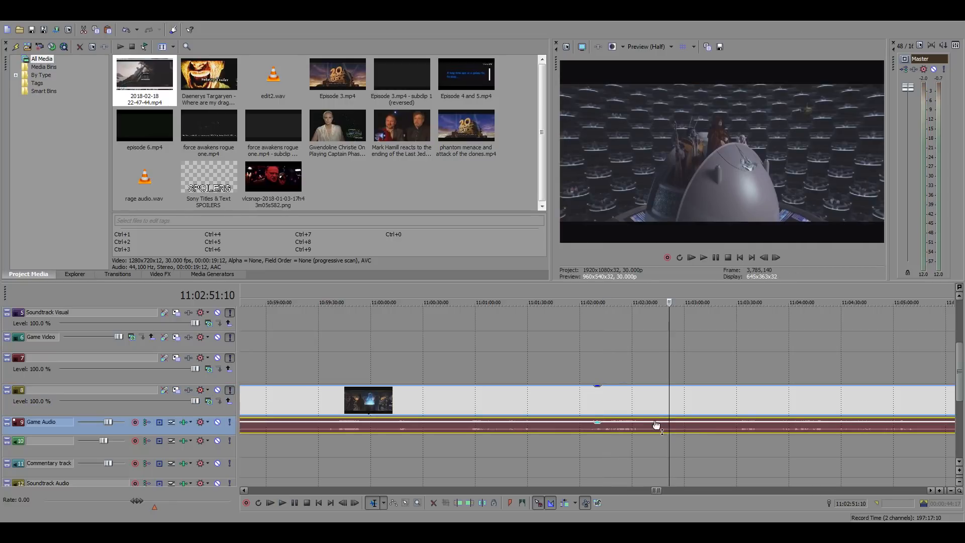
{"action": "left_click", "coordinate": [607, 396]}
{"action": "key", "text": "space"}
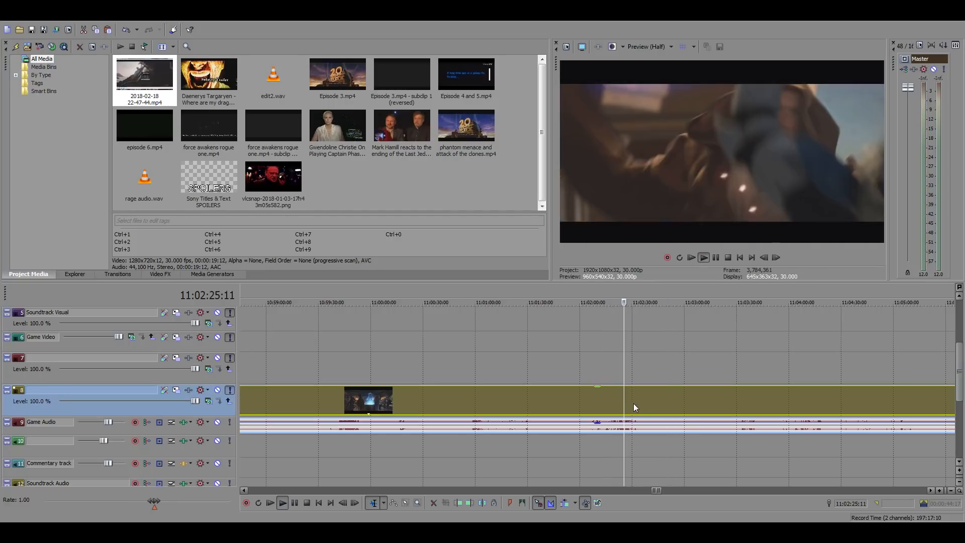
{"action": "scroll", "coordinate": [699, 411], "scroll_direction": "up", "scroll_amount": 4}
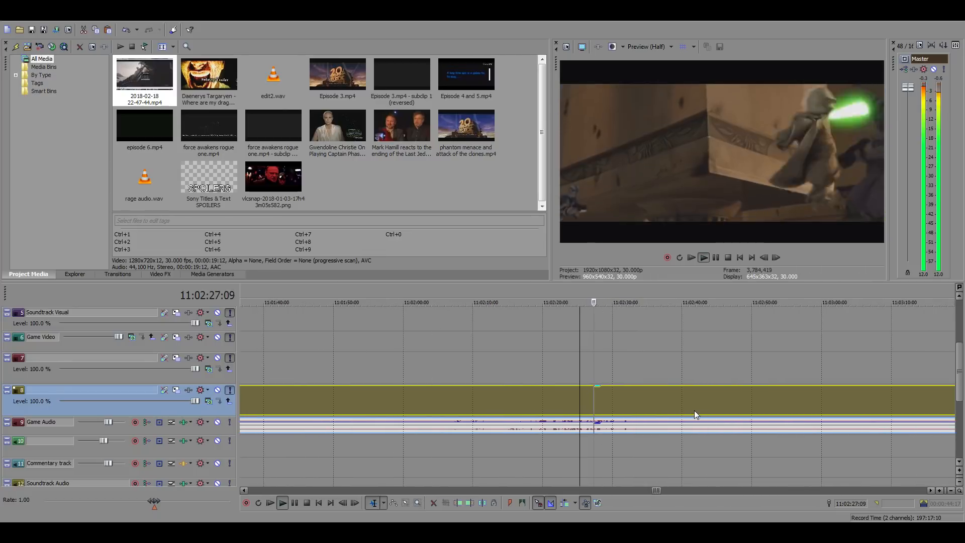
{"action": "left_click", "coordinate": [559, 393]}
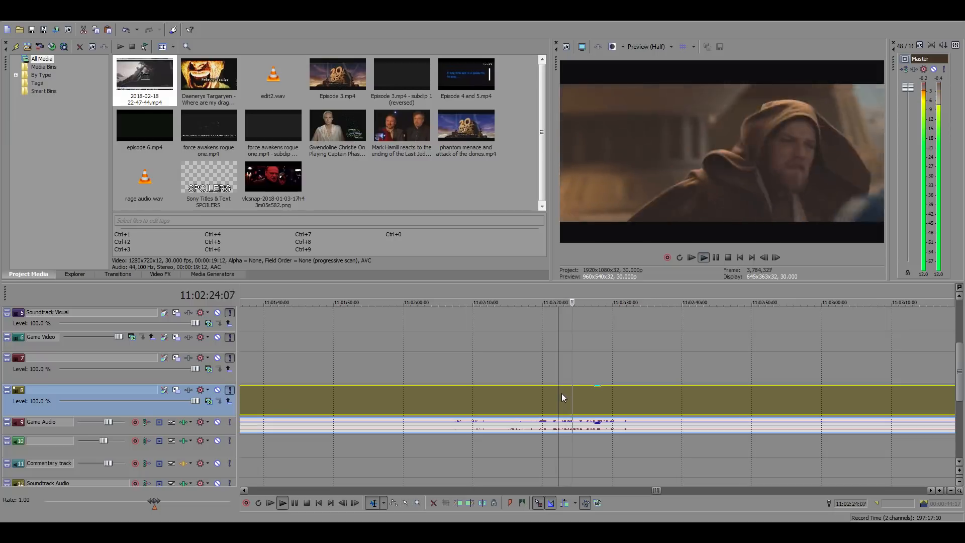
{"action": "key", "text": "space"}
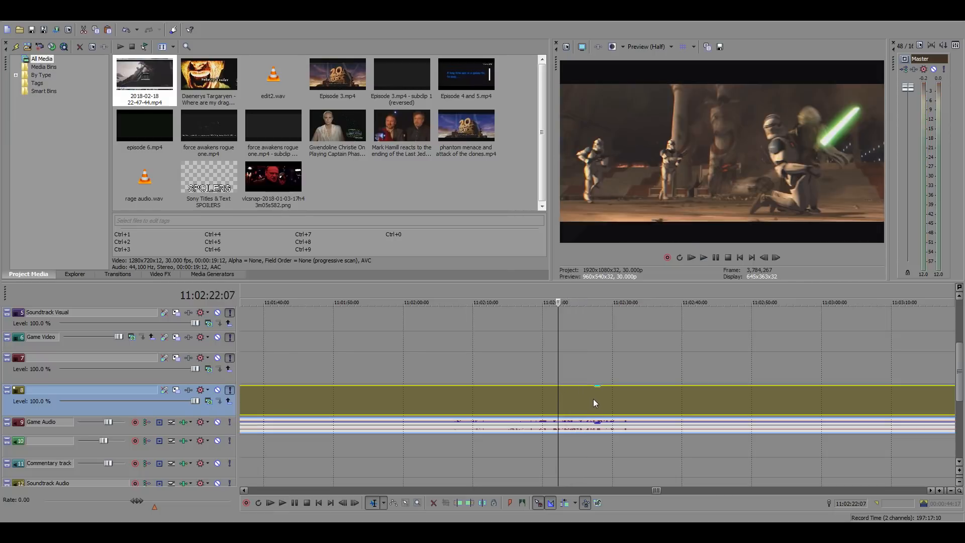
Isolate the Yoda fight shot by splitting the source footage at 11:02:19:24 and 11:02:24:29
{"action": "left_click", "coordinate": [541, 398]}
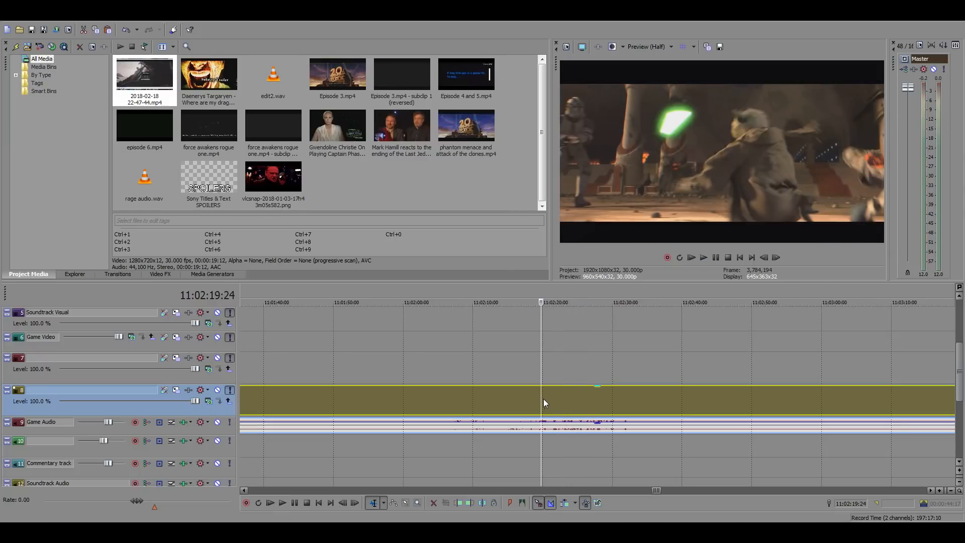
{"action": "key", "text": "space"}
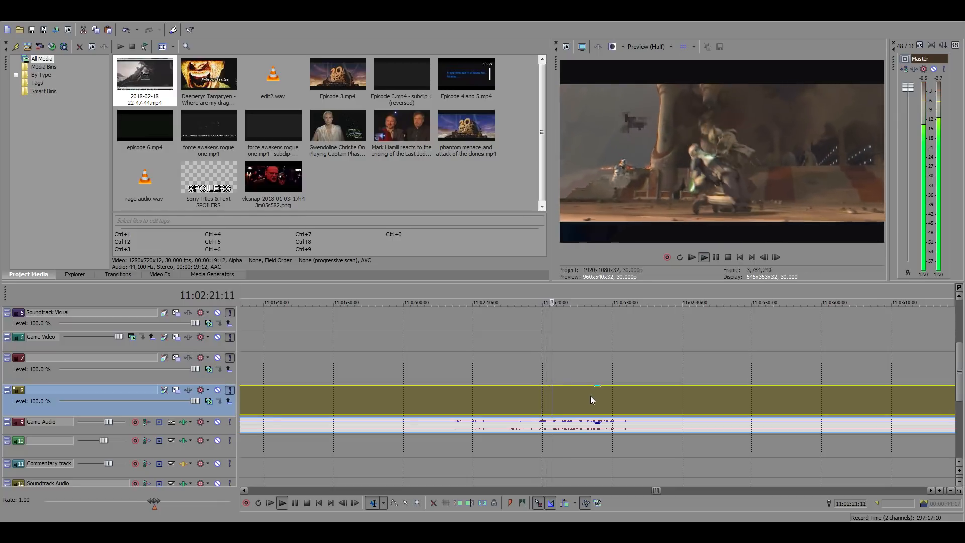
{"action": "key", "text": "space"}
{"action": "key", "text": "s"}
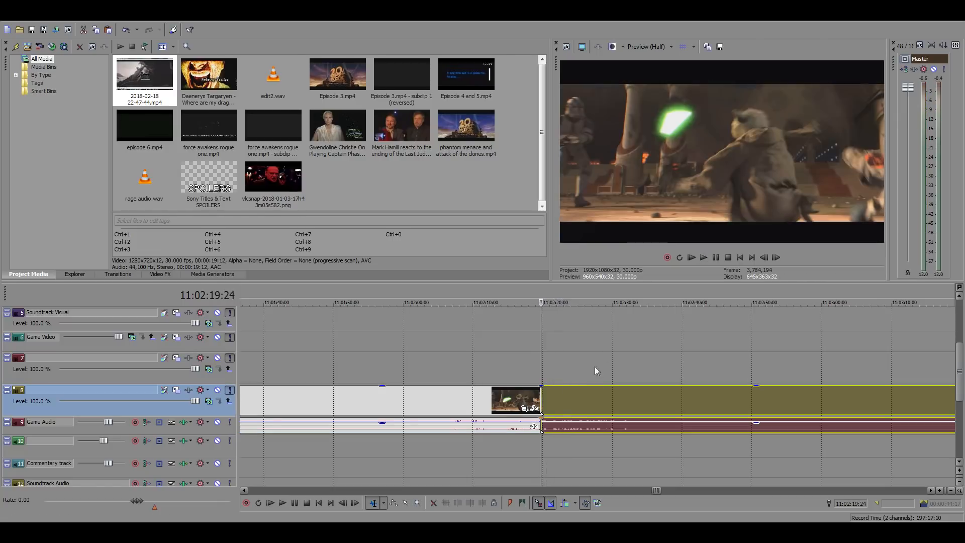
{"action": "left_click", "coordinate": [577, 397]}
{"action": "key", "text": "s"}
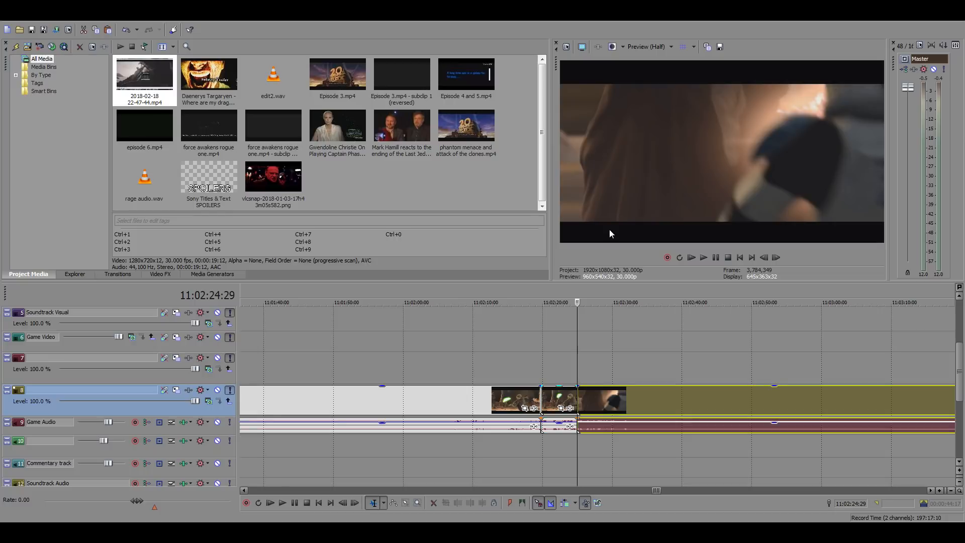
Copy the isolated Yoda fight shot from the source footage into the main timeline gap at 01:04:09:21
{"action": "left_click", "coordinate": [554, 402]}
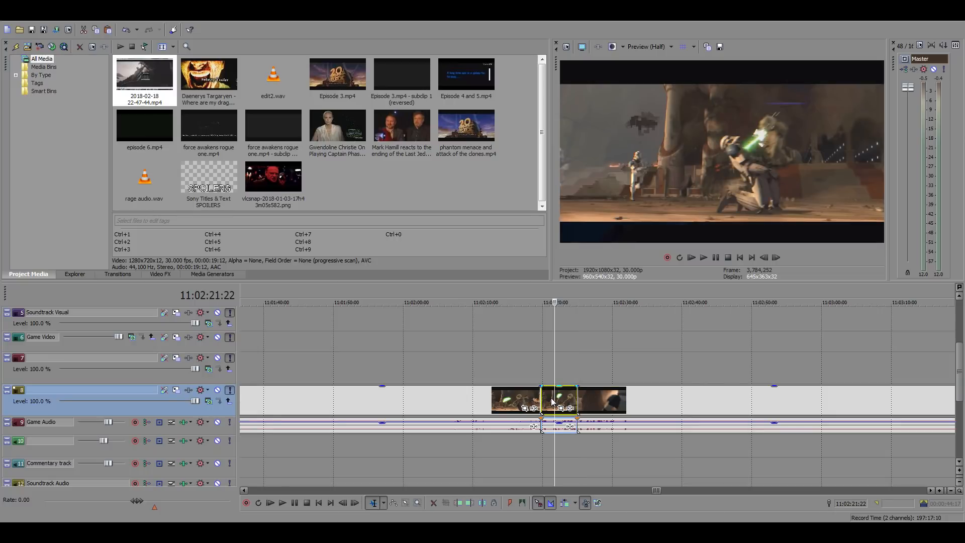
{"action": "scroll", "coordinate": [553, 400], "scroll_direction": "down", "scroll_amount": 15}
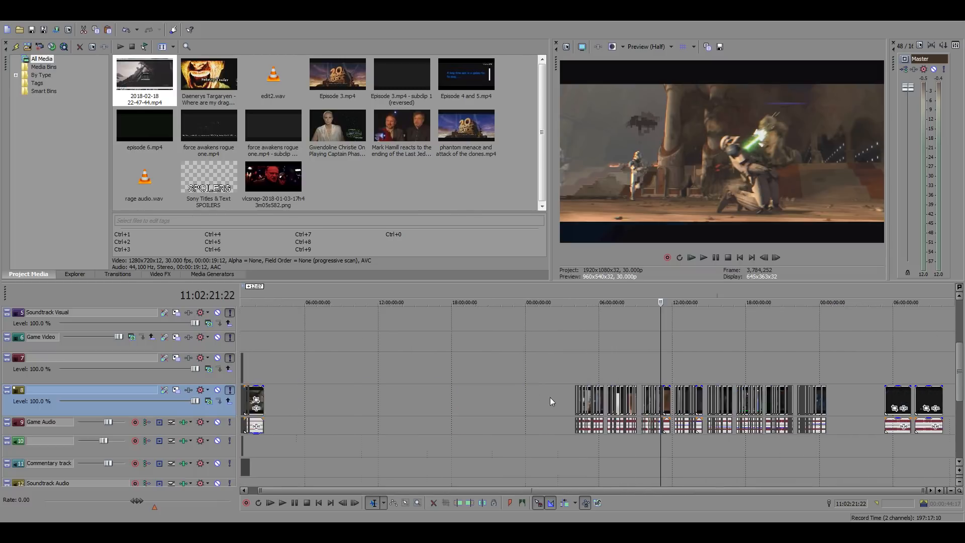
{"action": "scroll", "coordinate": [550, 397], "scroll_direction": "down", "scroll_amount": 1}
{"action": "left_click", "coordinate": [254, 361]}
{"action": "scroll", "coordinate": [484, 366], "scroll_direction": "up", "scroll_amount": 8}
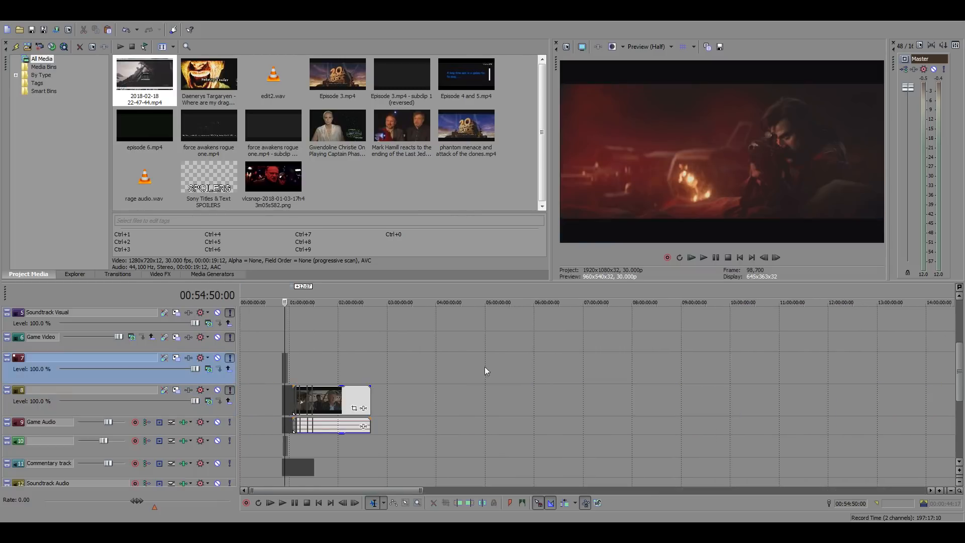
{"action": "left_click", "coordinate": [674, 373]}
{"action": "scroll", "coordinate": [704, 377], "scroll_direction": "up", "scroll_amount": 8}
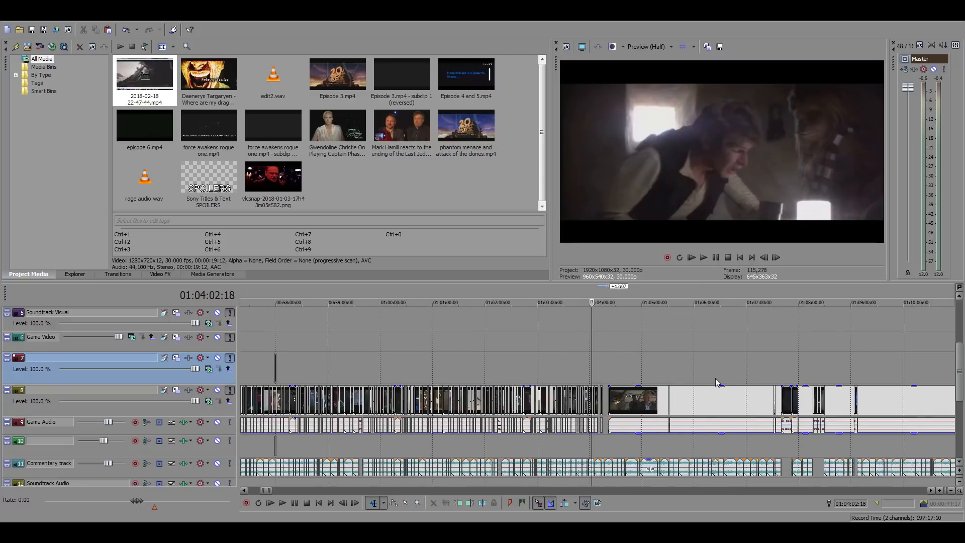
{"action": "left_click", "coordinate": [622, 397]}
{"action": "scroll", "coordinate": [652, 412], "scroll_direction": "up", "scroll_amount": 5}
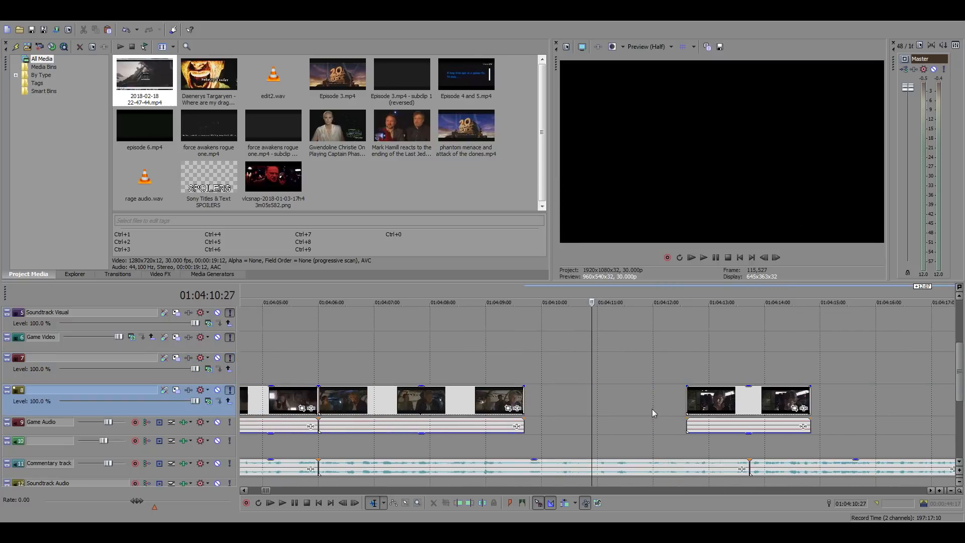
{"action": "left_click", "coordinate": [523, 395]}
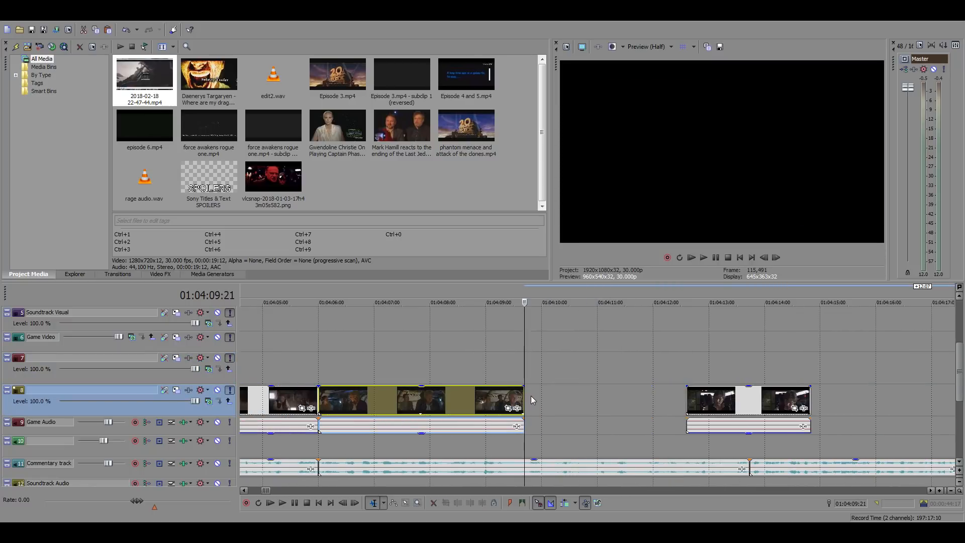
{"action": "key", "text": "ctrl+v"}
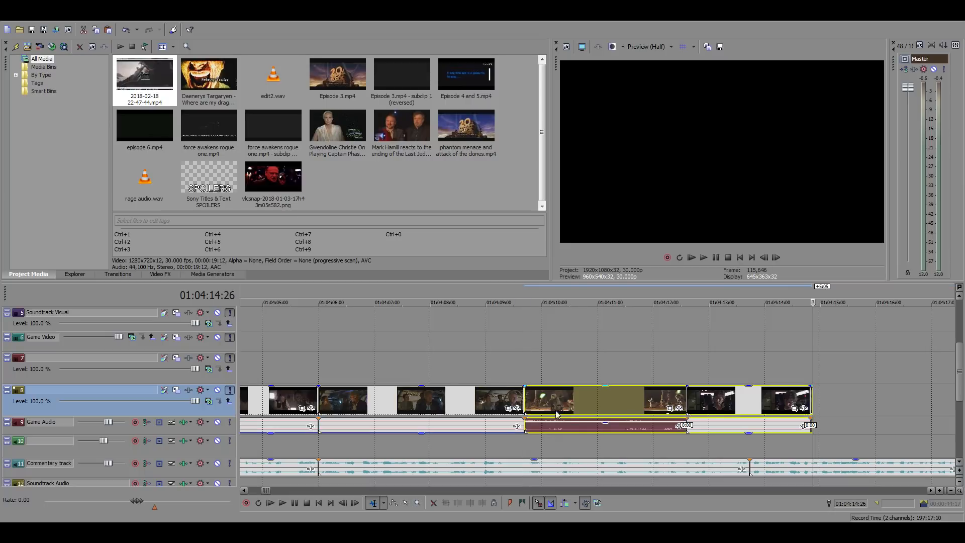
Silence the audio of the pasted Yoda fight shot
{"action": "left_click", "coordinate": [606, 428]}
{"action": "left_click_drag", "start_coordinate": [606, 428], "coordinate": [597, 451]}
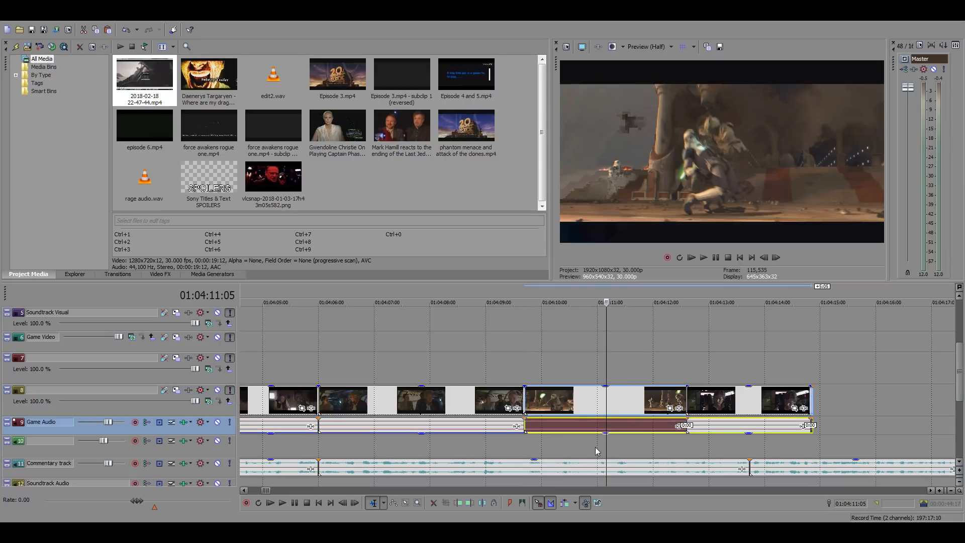
{"action": "left_click_drag", "start_coordinate": [567, 396], "coordinate": [536, 400]}
Play the Yoda shot from 01:04:09:21 and shift it 12 frames earlier so it overlaps the preceding shot
{"action": "left_click", "coordinate": [523, 363]}
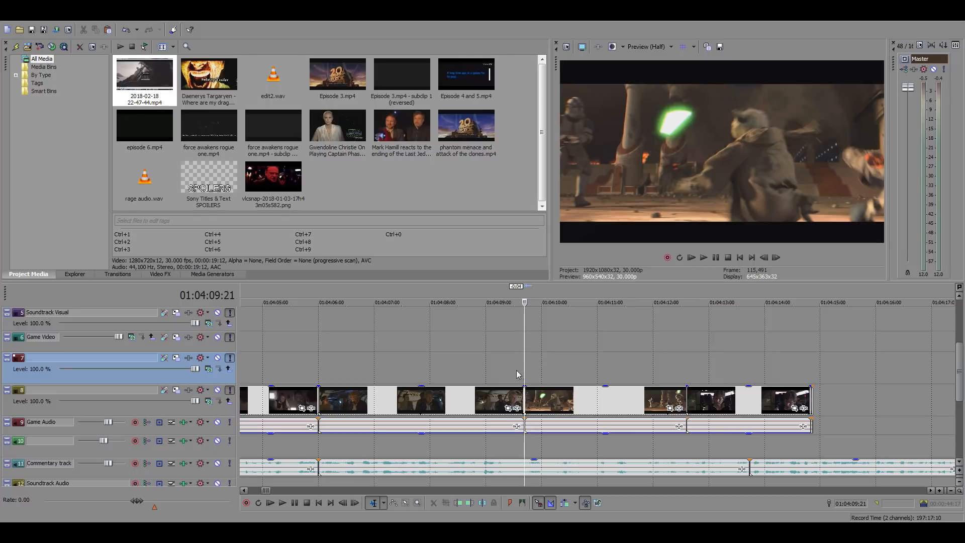
{"action": "key", "text": "space"}
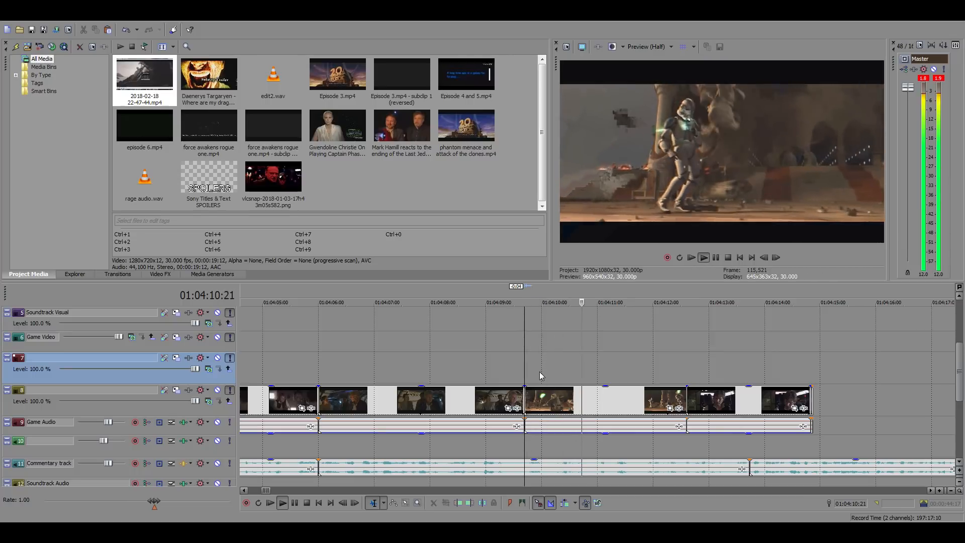
{"action": "key", "text": "space"}
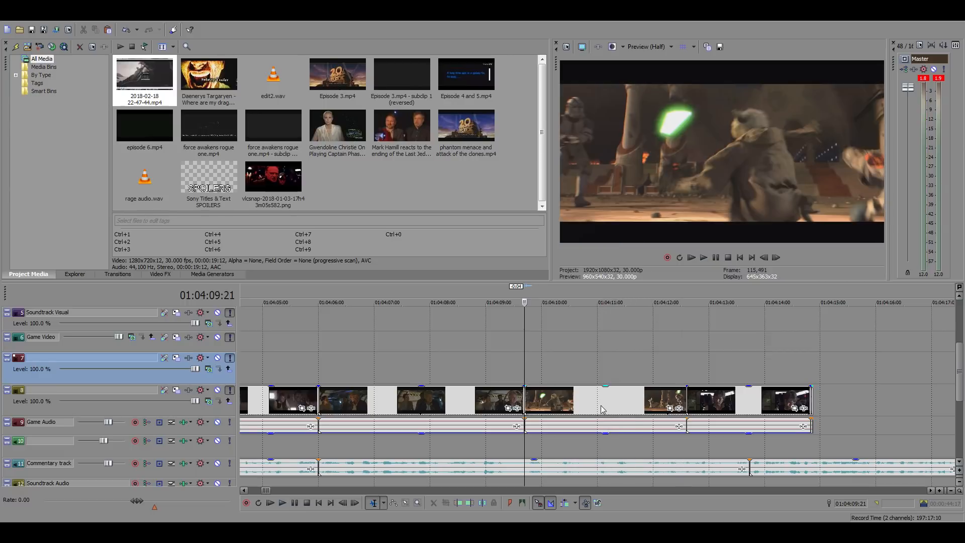
{"action": "left_click_drag", "start_coordinate": [601, 405], "coordinate": [592, 403]}
{"action": "key", "text": "space"}
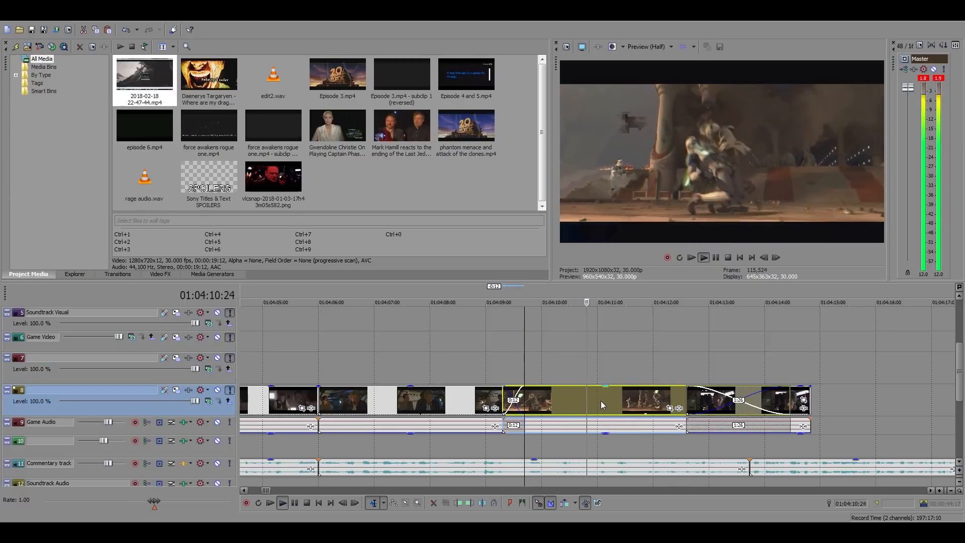
{"action": "key", "text": "space"}
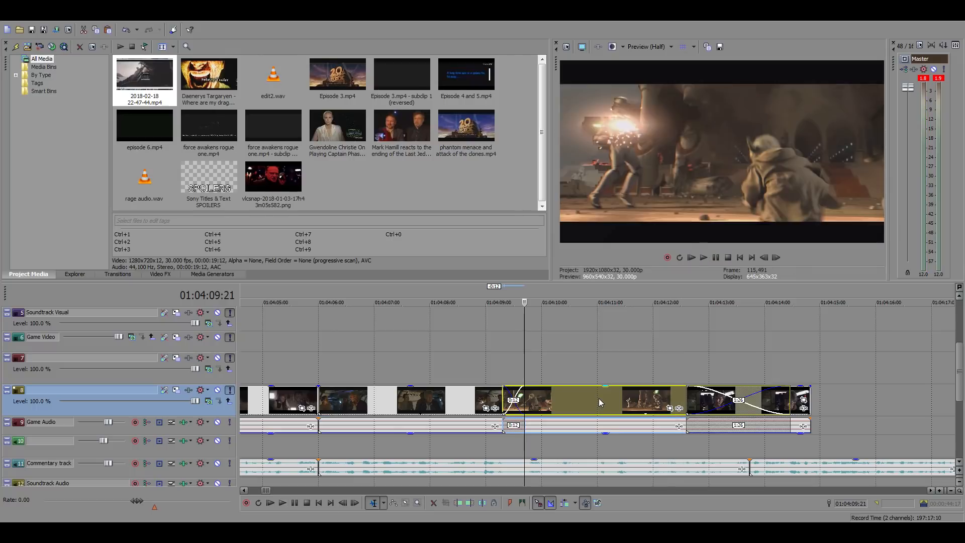
Play the Yoda shot against the commentary to find its cut point and trim its end to 01:04:11:21
{"action": "key", "text": "space"}
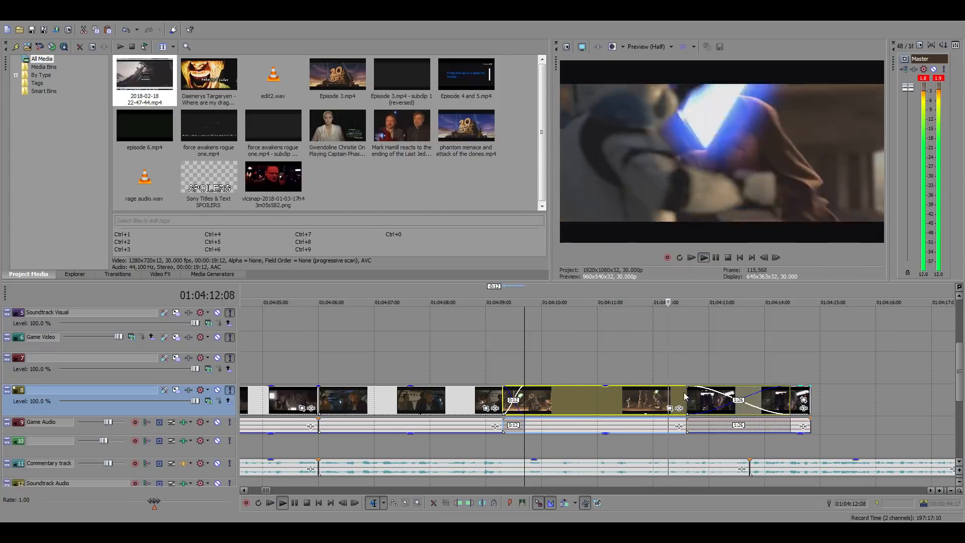
{"action": "key", "text": "space"}
{"action": "key", "text": "space"}
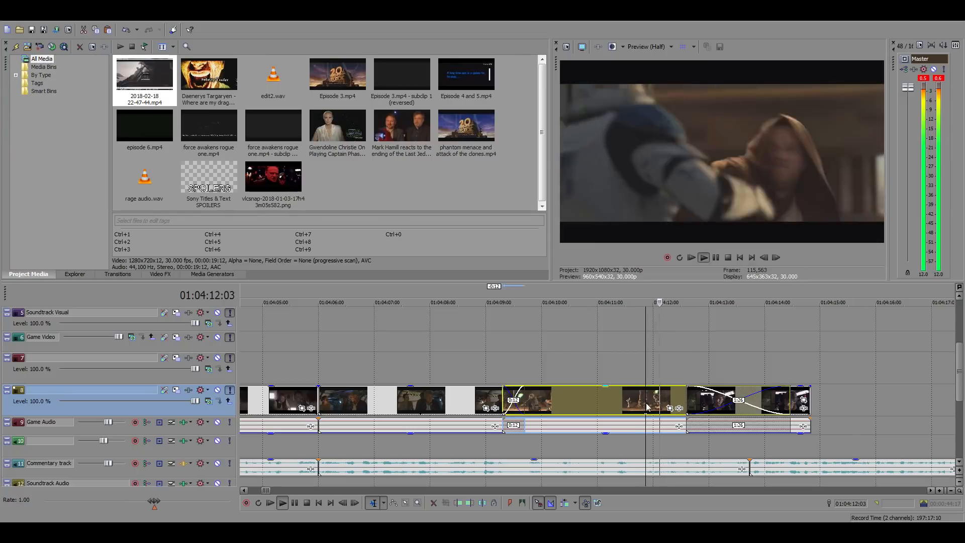
{"action": "key", "text": "space"}
{"action": "left_click", "coordinate": [641, 404]}
{"action": "key", "text": "space"}
{"action": "key", "text": "space"}
{"action": "left_click", "coordinate": [636, 401]}
{"action": "key", "text": "space"}
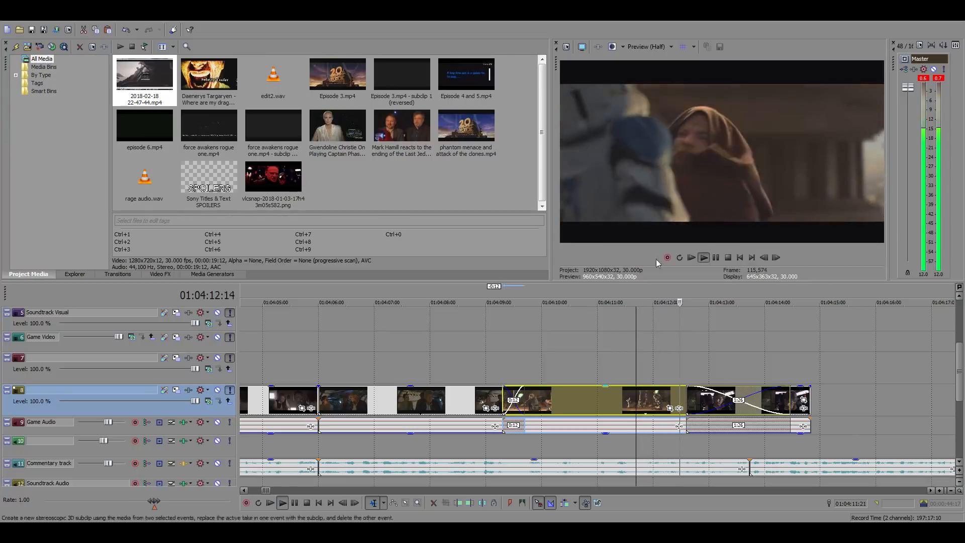
Trim the start of the Yoda shot to 01:04:09:21 and play back the result
{"action": "key", "text": "space"}
{"action": "key", "text": "alt+]"}
{"action": "left_click", "coordinate": [524, 397]}
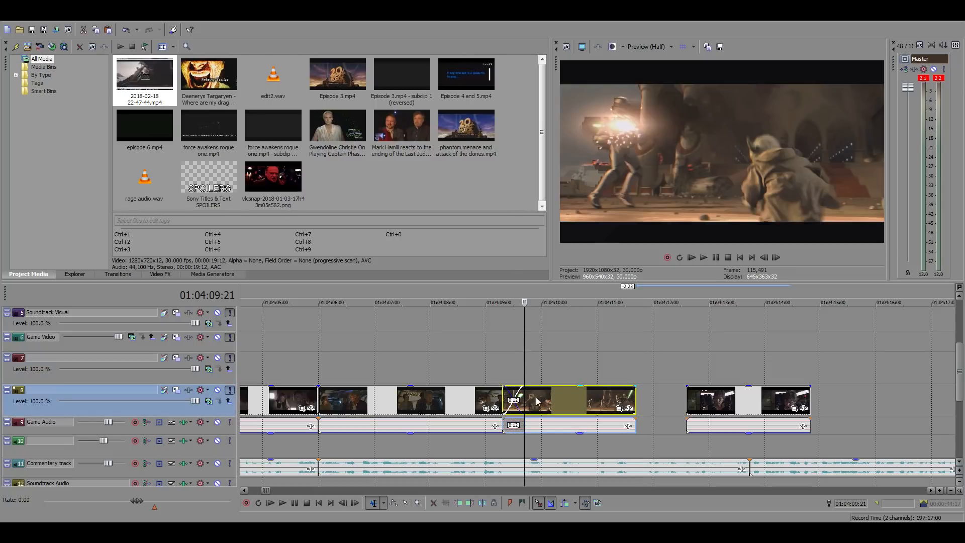
{"action": "key", "text": "alt+["}
{"action": "key", "text": "space"}
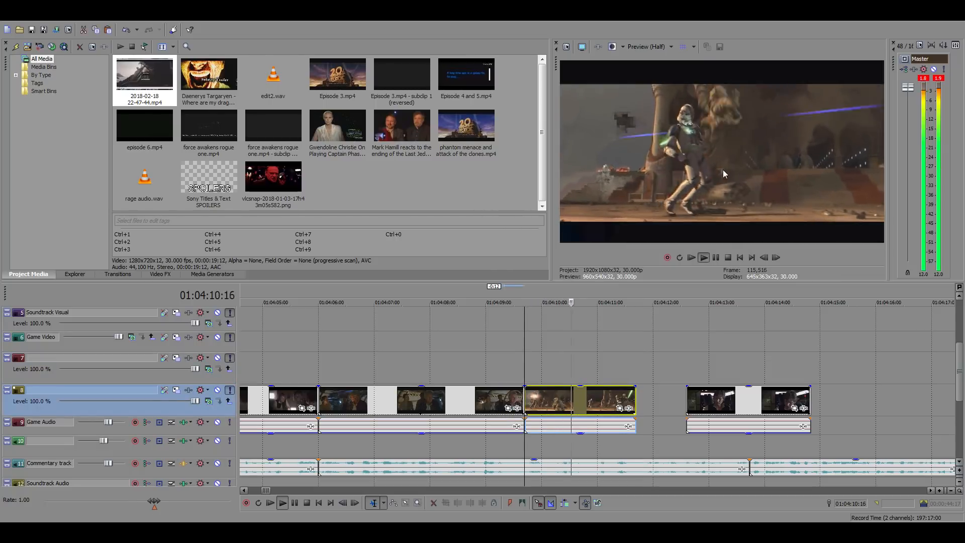
{"action": "key", "text": "space"}
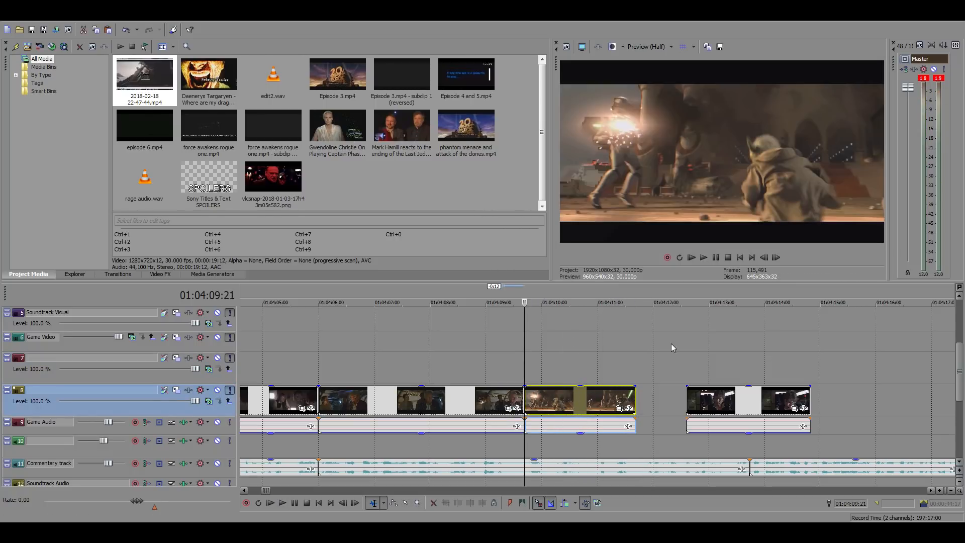
Play the commentary from 01:04:11:21 and move the following short shot later to start at about 01:04:16
{"action": "left_click", "coordinate": [634, 378]}
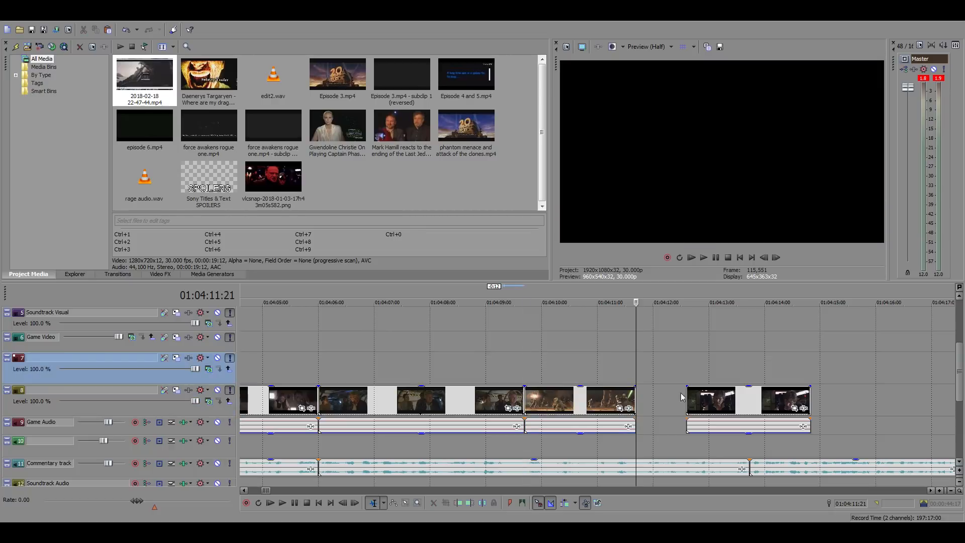
{"action": "key", "text": "space"}
{"action": "key", "text": "space"}
{"action": "scroll", "coordinate": [619, 406], "scroll_direction": "down", "scroll_amount": 3}
{"action": "left_click_drag", "start_coordinate": [619, 407], "coordinate": [679, 402]}
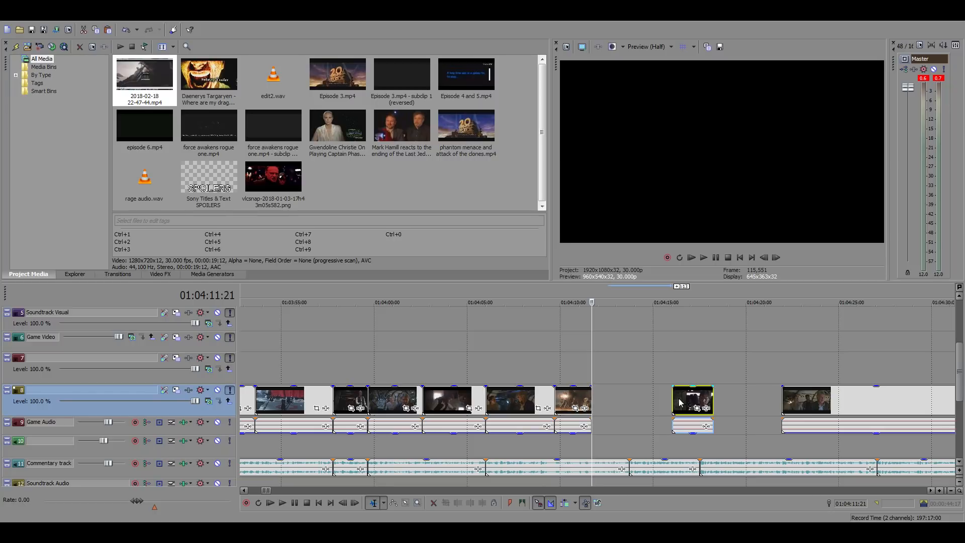
{"action": "left_click", "coordinate": [617, 397]}
{"action": "scroll", "coordinate": [638, 397], "scroll_direction": "down", "scroll_amount": 15}
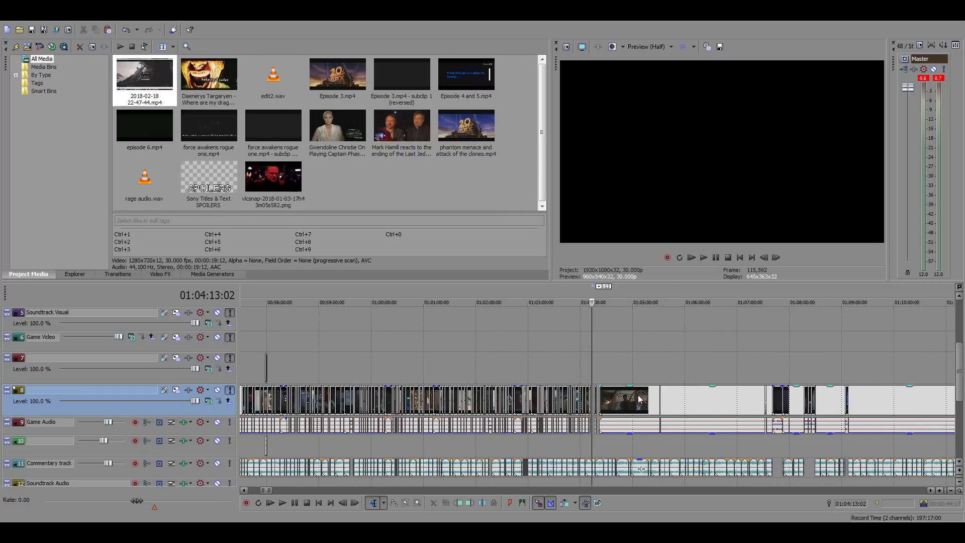
{"action": "scroll", "coordinate": [637, 396], "scroll_direction": "down", "scroll_amount": 5}
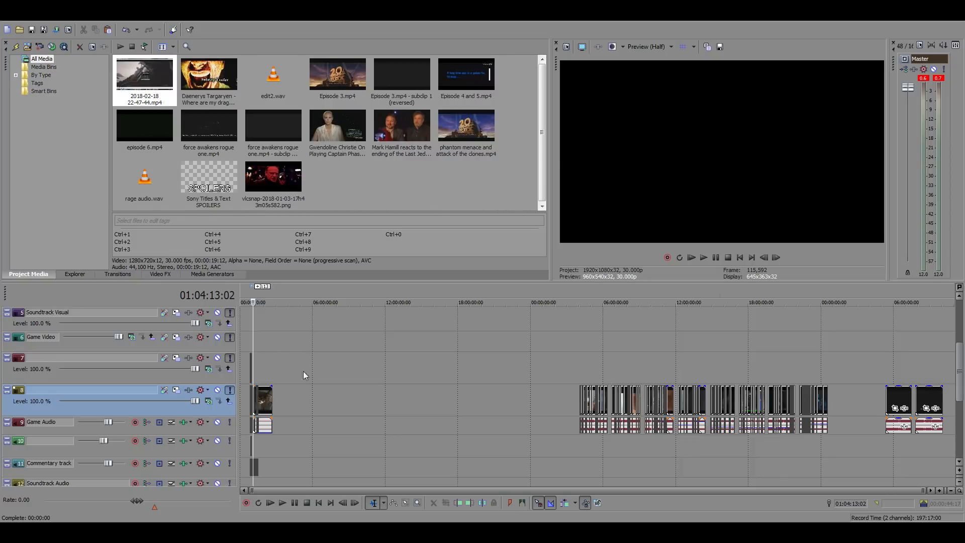
{"action": "scroll", "coordinate": [406, 393], "scroll_direction": "up", "scroll_amount": 10}
{"action": "scroll", "coordinate": [443, 387], "scroll_direction": "up", "scroll_amount": 10}
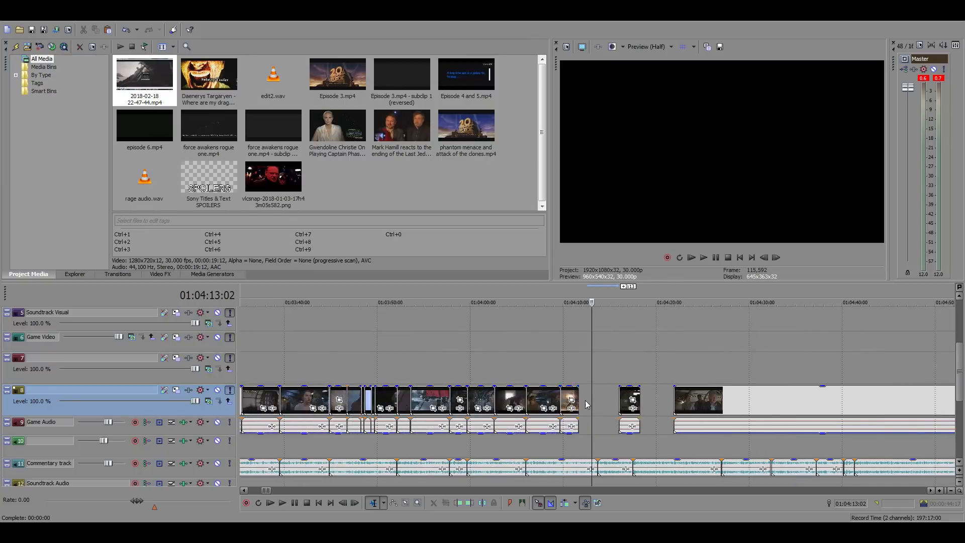
{"action": "scroll", "coordinate": [597, 397], "scroll_direction": "down", "scroll_amount": 3}
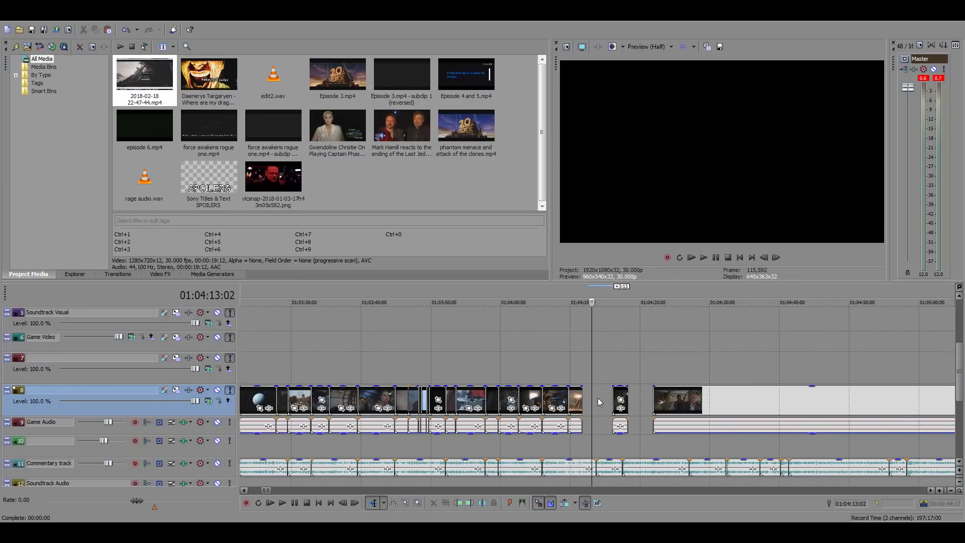
{"action": "scroll", "coordinate": [599, 397], "scroll_direction": "up", "scroll_amount": 2}
Go back to the source film footage and examine the part between about 11:13:05 and 11:18:48 for the next shot
{"action": "scroll", "coordinate": [598, 397], "scroll_direction": "down", "scroll_amount": 2}
{"action": "scroll", "coordinate": [598, 402], "scroll_direction": "down", "scroll_amount": 10}
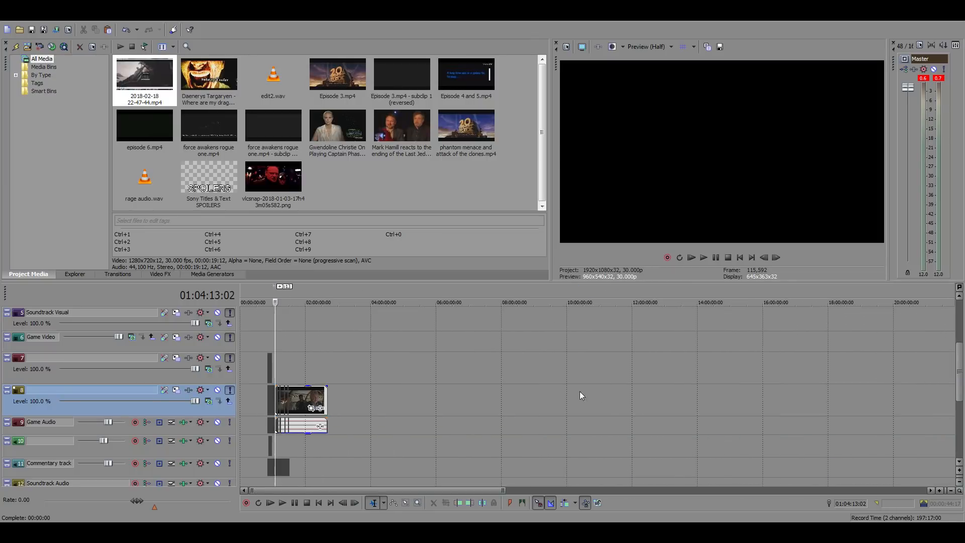
{"action": "left_click", "coordinate": [653, 375]}
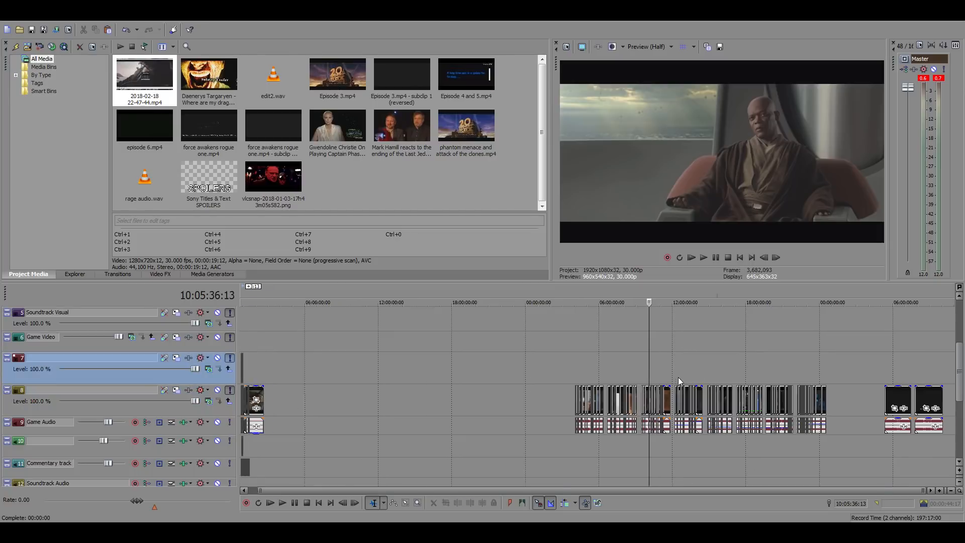
{"action": "scroll", "coordinate": [679, 377], "scroll_direction": "up", "scroll_amount": 5}
{"action": "left_click", "coordinate": [813, 369]}
{"action": "scroll", "coordinate": [824, 372], "scroll_direction": "up", "scroll_amount": 5}
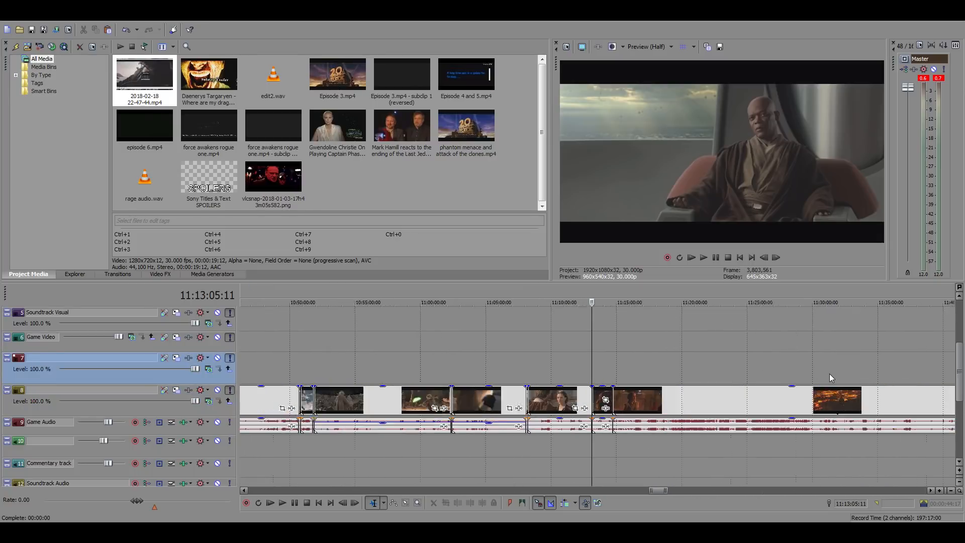
{"action": "left_click", "coordinate": [634, 372]}
{"action": "left_click", "coordinate": [691, 372]}
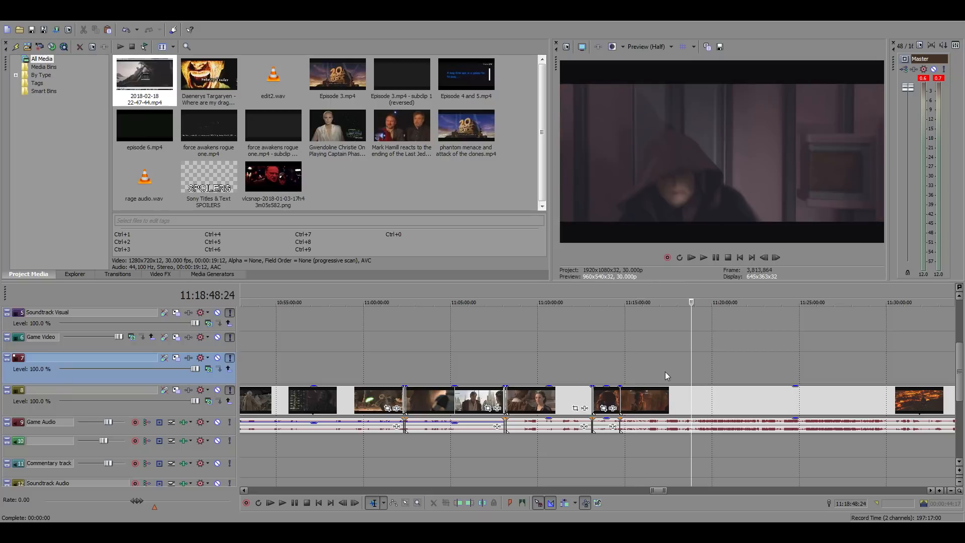
{"action": "left_click", "coordinate": [678, 373]}
{"action": "scroll", "coordinate": [686, 378], "scroll_direction": "up", "scroll_amount": 4}
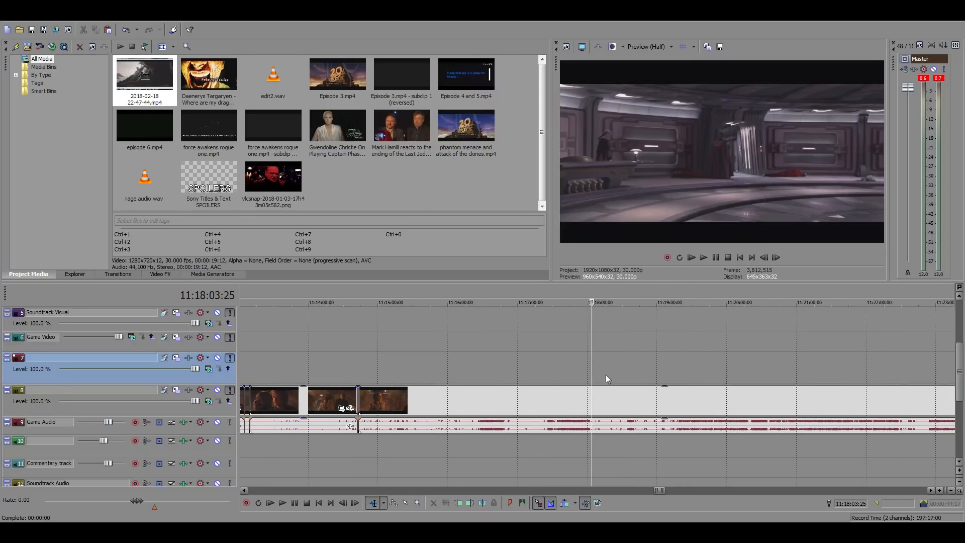
Examine the source film footage between about 11:16:30 and 11:19:03 for the next usable shot
{"action": "left_click", "coordinate": [484, 368]}
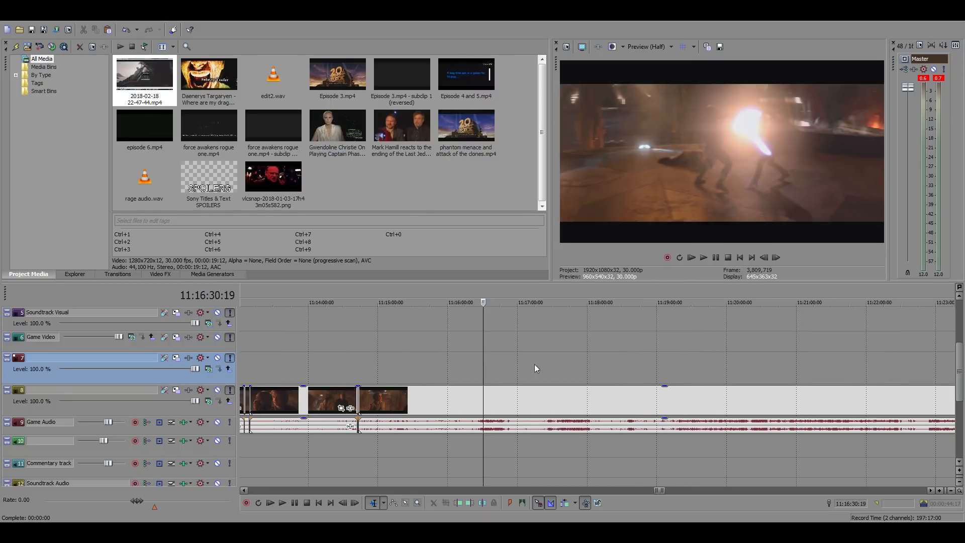
{"action": "left_click_drag", "start_coordinate": [494, 359], "coordinate": [502, 296]}
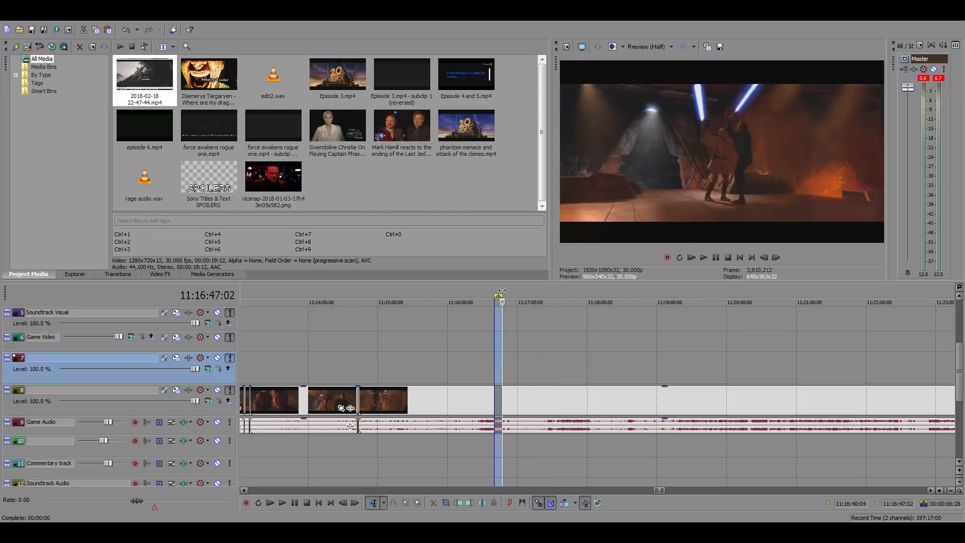
{"action": "left_click", "coordinate": [544, 404]}
{"action": "left_click", "coordinate": [557, 404]}
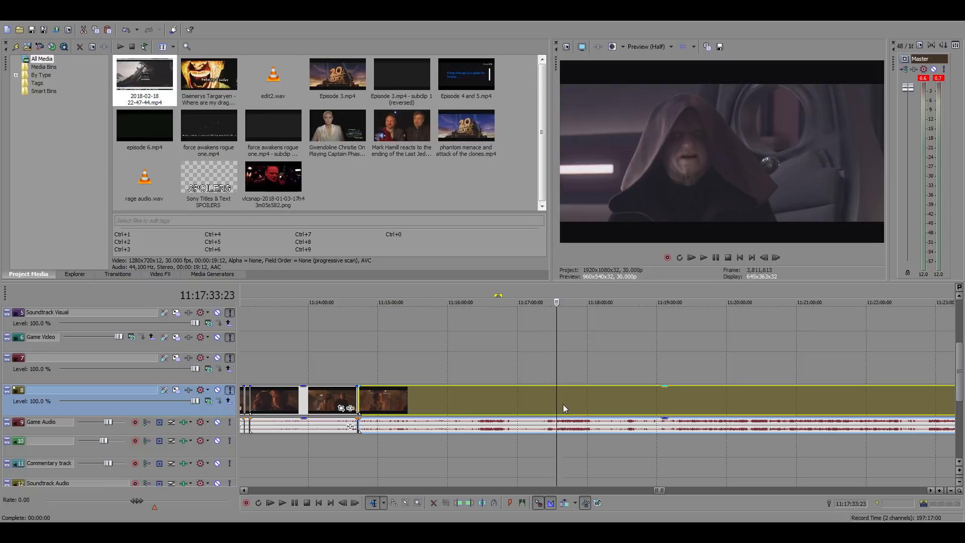
{"action": "key", "text": "space"}
{"action": "left_click", "coordinate": [569, 404]}
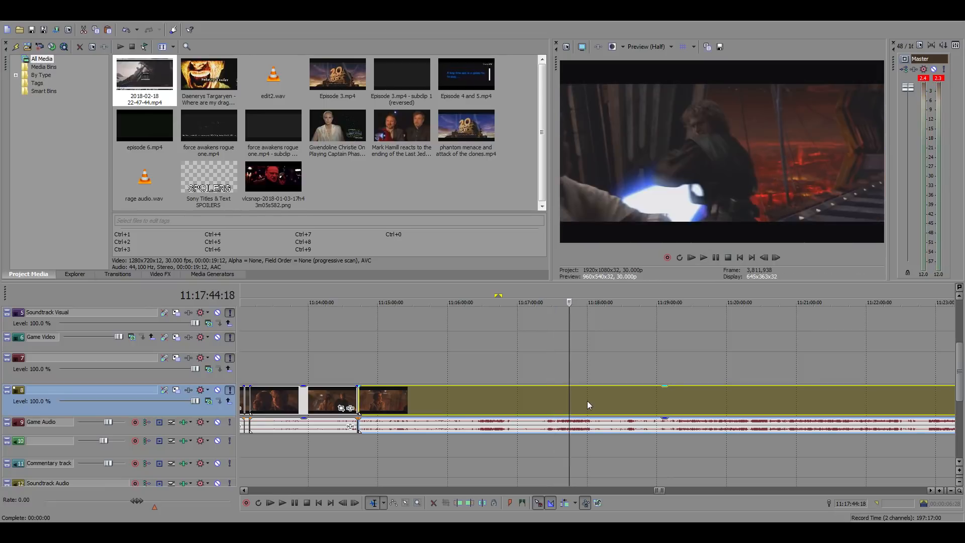
{"action": "key", "text": "space"}
{"action": "left_click", "coordinate": [584, 398]}
{"action": "left_click", "coordinate": [596, 397]}
{"action": "left_click", "coordinate": [610, 397]}
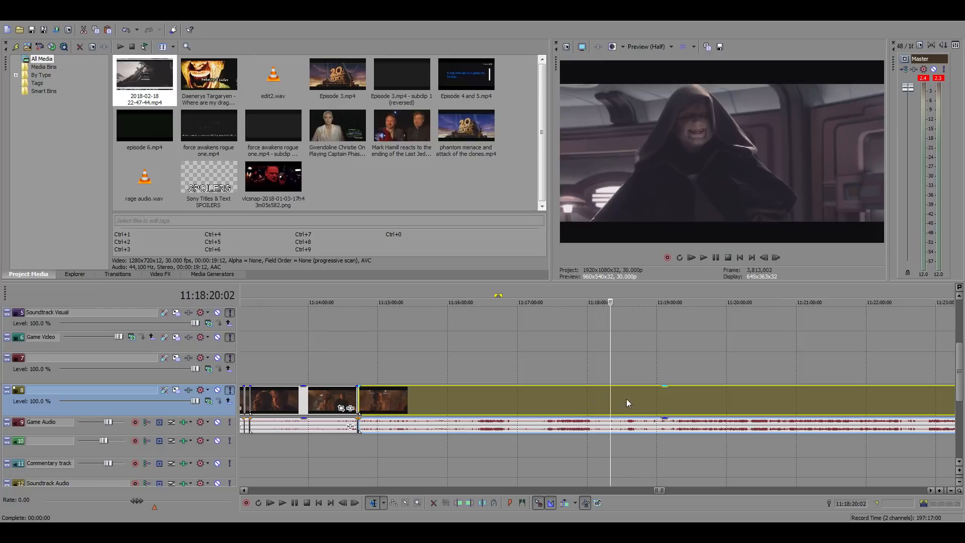
{"action": "left_click", "coordinate": [626, 399]}
{"action": "left_click", "coordinate": [635, 399]}
{"action": "left_click", "coordinate": [649, 400]}
{"action": "left_click", "coordinate": [661, 399]}
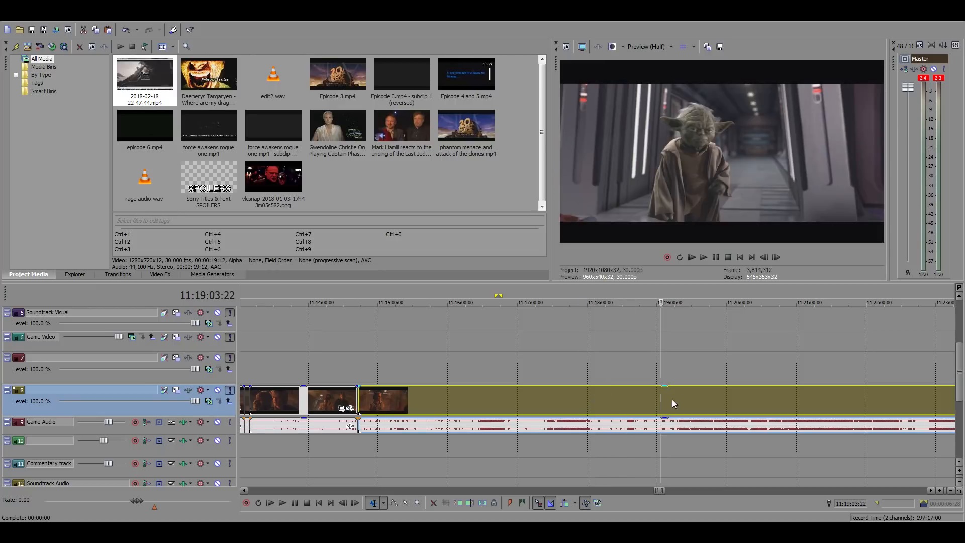
Continue searching the source film footage from about 11:19:15 to the Emperor's lightning scene at 11:22:19
{"action": "left_click", "coordinate": [673, 399]}
{"action": "left_click", "coordinate": [686, 399]}
{"action": "left_click", "coordinate": [708, 400]}
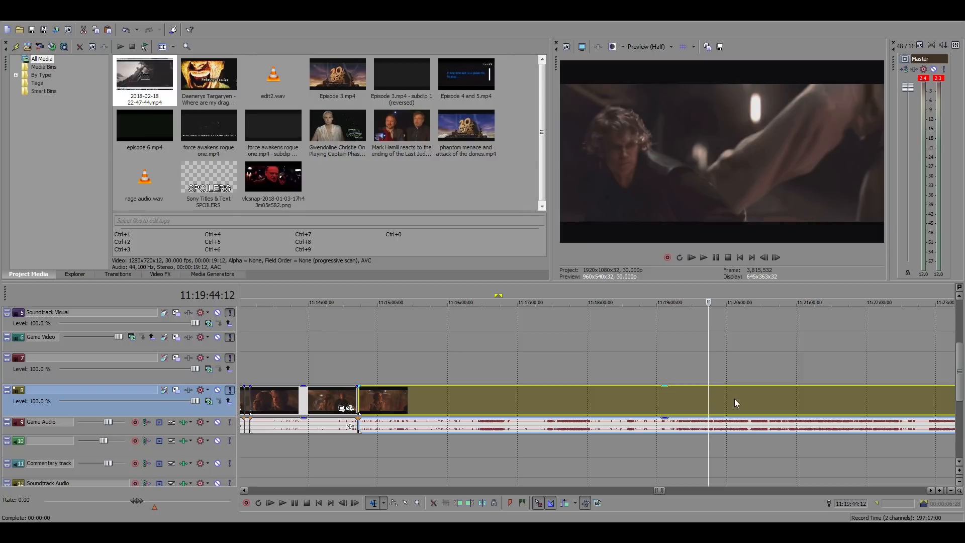
{"action": "left_click", "coordinate": [734, 399]}
{"action": "left_click", "coordinate": [765, 399]}
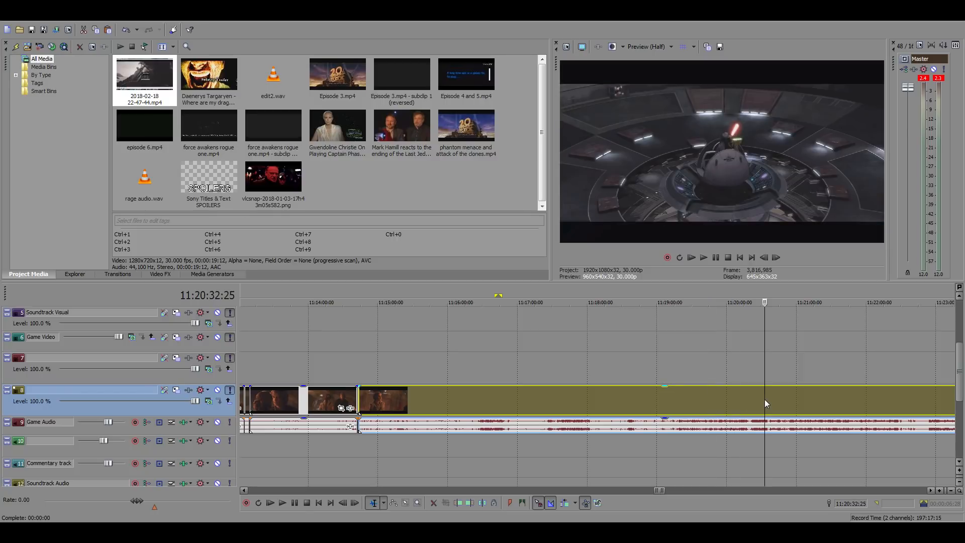
{"action": "left_click", "coordinate": [788, 396]}
{"action": "left_click", "coordinate": [819, 395]}
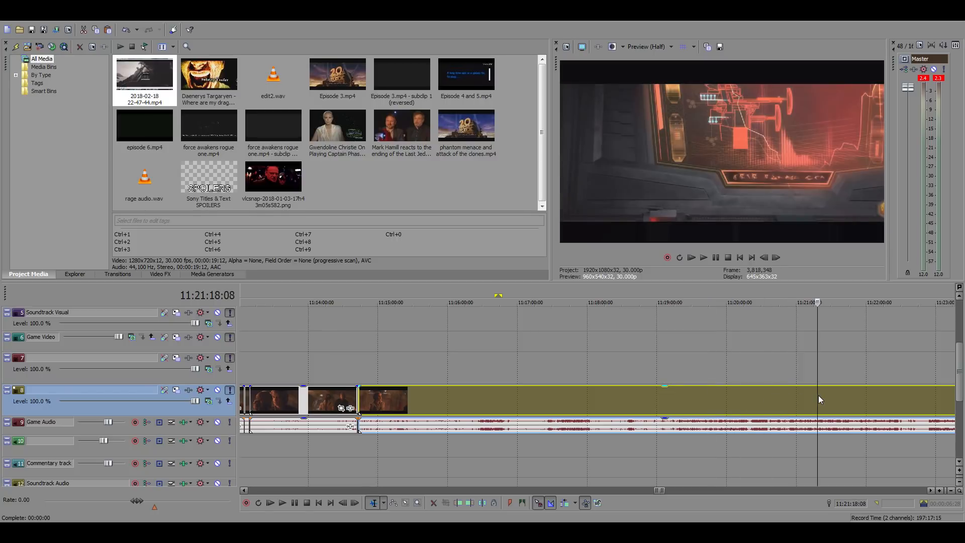
{"action": "left_click", "coordinate": [842, 397]}
{"action": "left_click", "coordinate": [866, 399]}
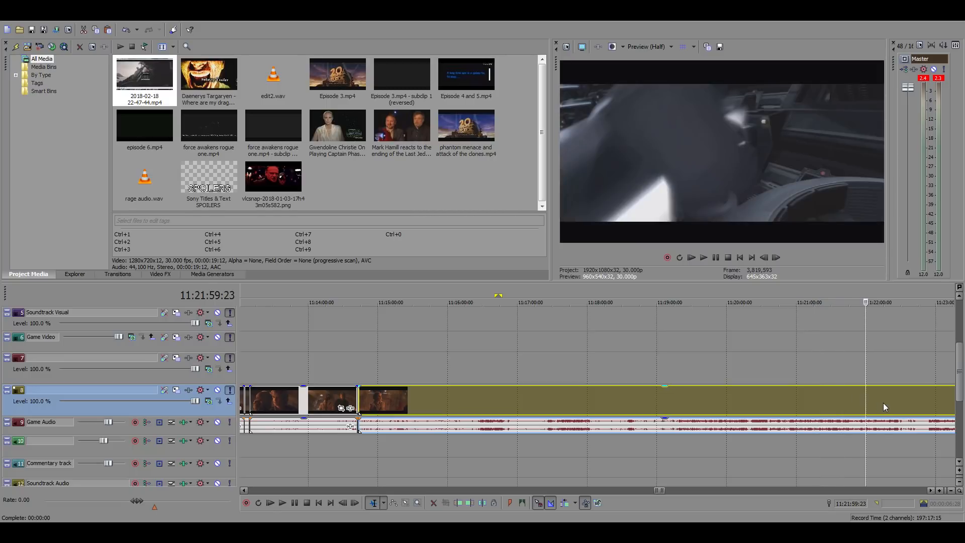
{"action": "left_click", "coordinate": [883, 403]}
{"action": "scroll", "coordinate": [884, 404], "scroll_direction": "down", "scroll_amount": 3}
{"action": "scroll", "coordinate": [586, 397], "scroll_direction": "up", "scroll_amount": 3}
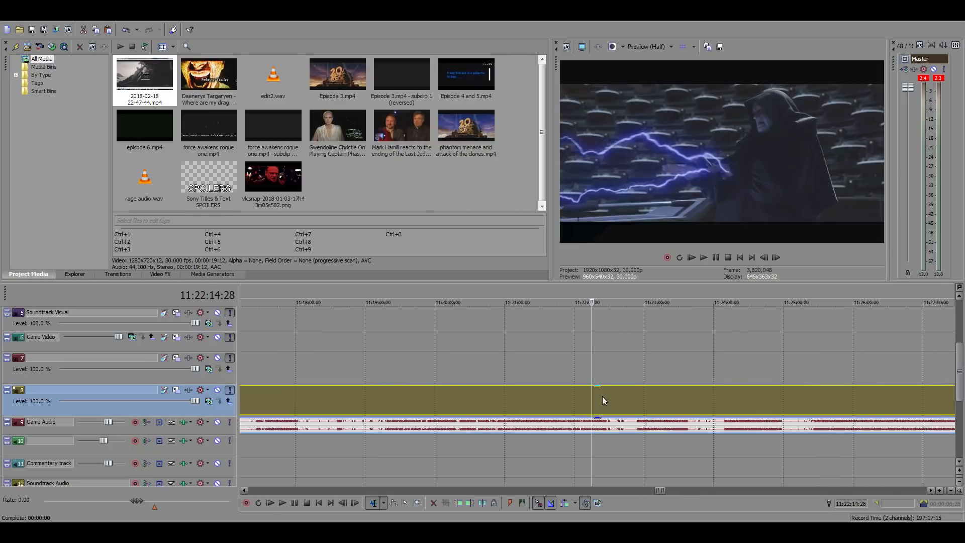
{"action": "left_click", "coordinate": [597, 398]}
{"action": "scroll", "coordinate": [654, 400], "scroll_direction": "up", "scroll_amount": 1}
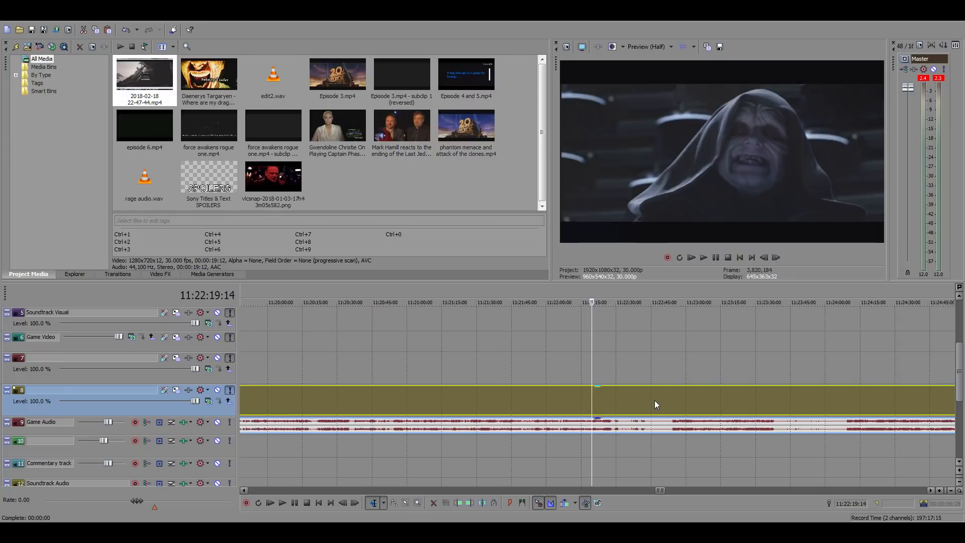
Play the lightning scene near 11:22:13 and lower the gain of the source clip's audio event
{"action": "key", "text": "space"}
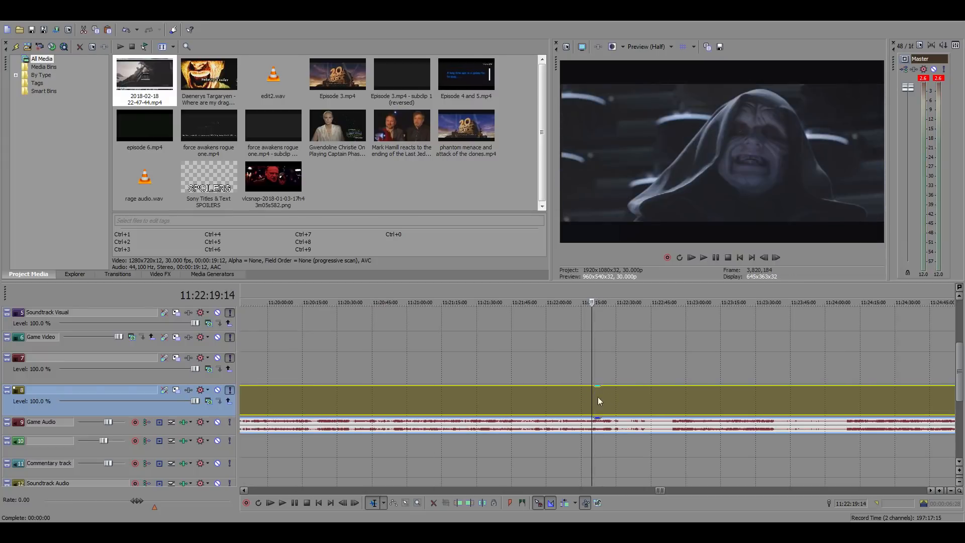
{"action": "left_click", "coordinate": [577, 394]}
{"action": "key", "text": "space"}
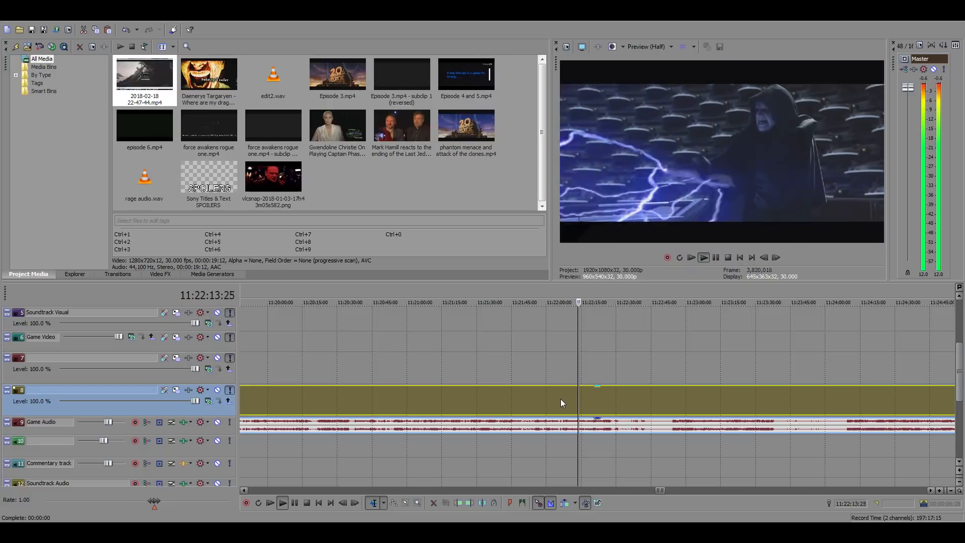
{"action": "left_click", "coordinate": [606, 430]}
{"action": "left_click_drag", "start_coordinate": [597, 419], "coordinate": [597, 427]}
{"action": "left_click", "coordinate": [563, 397]}
{"action": "key", "text": "space"}
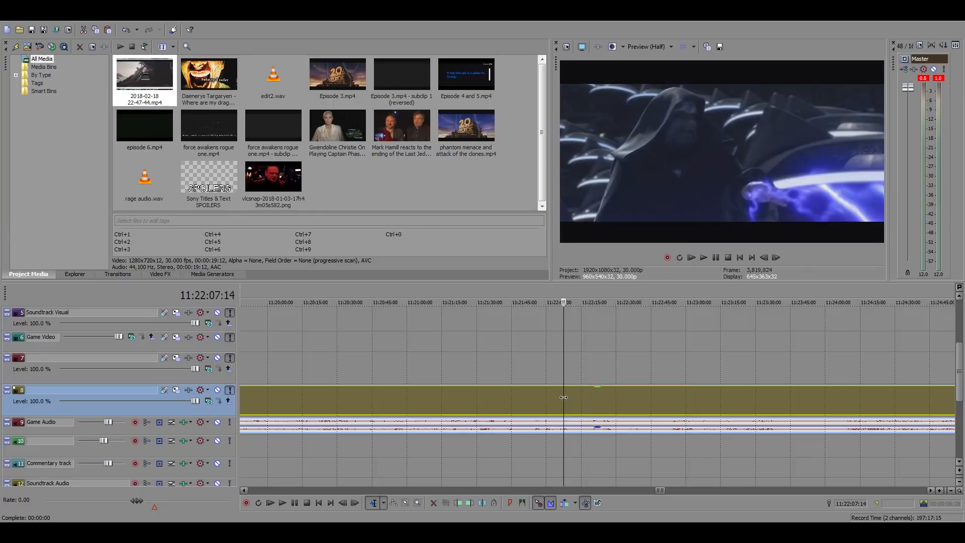
Check the footage around 11:22:33 to 11:23:04, and look back through the Senate duel to about 11:21:15
{"action": "left_click", "coordinate": [623, 397]}
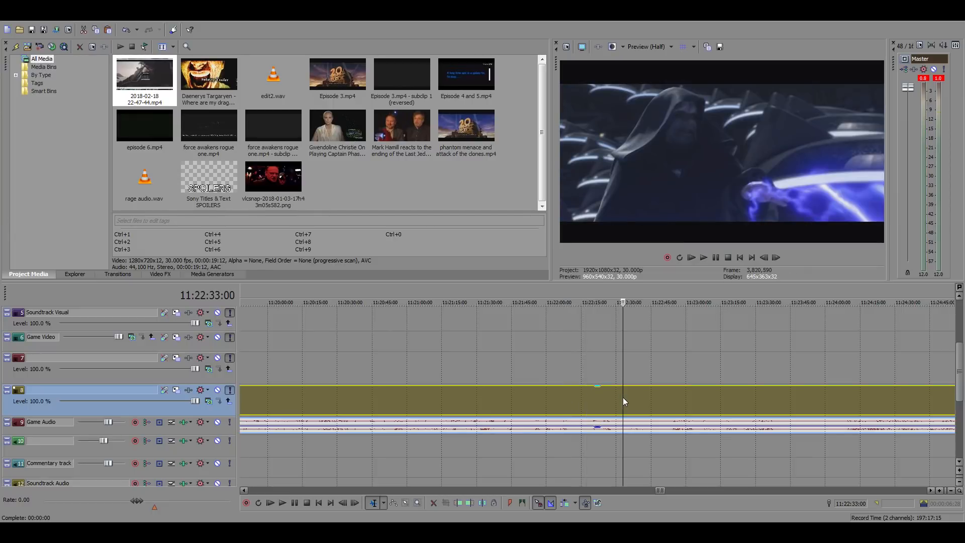
{"action": "left_click", "coordinate": [666, 396]}
{"action": "left_click", "coordinate": [692, 401]}
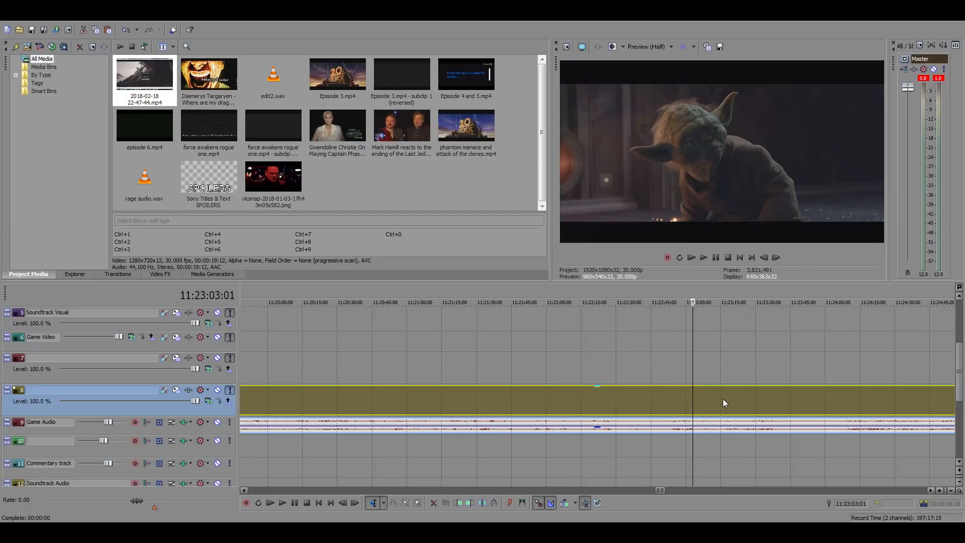
{"action": "key", "text": "space"}
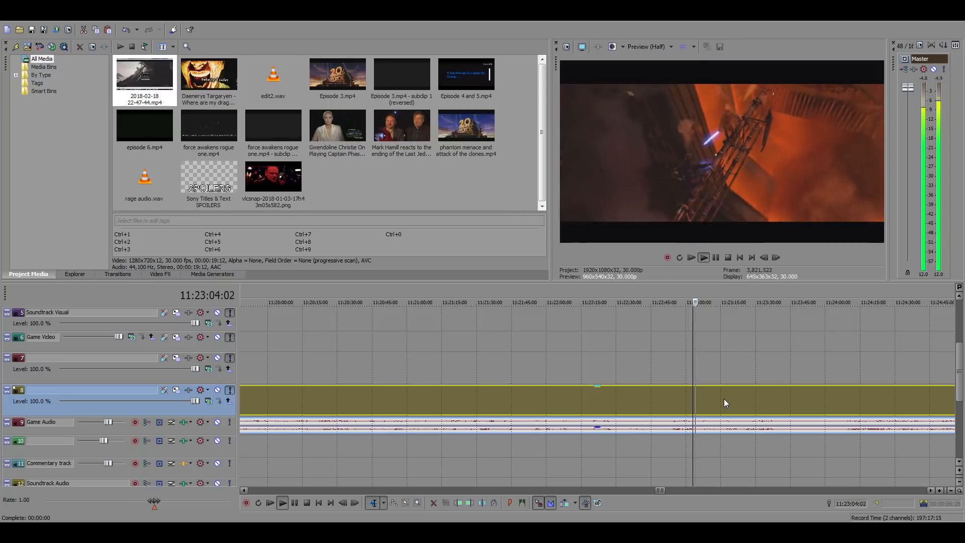
{"action": "key", "text": "space"}
{"action": "left_click", "coordinate": [617, 396]}
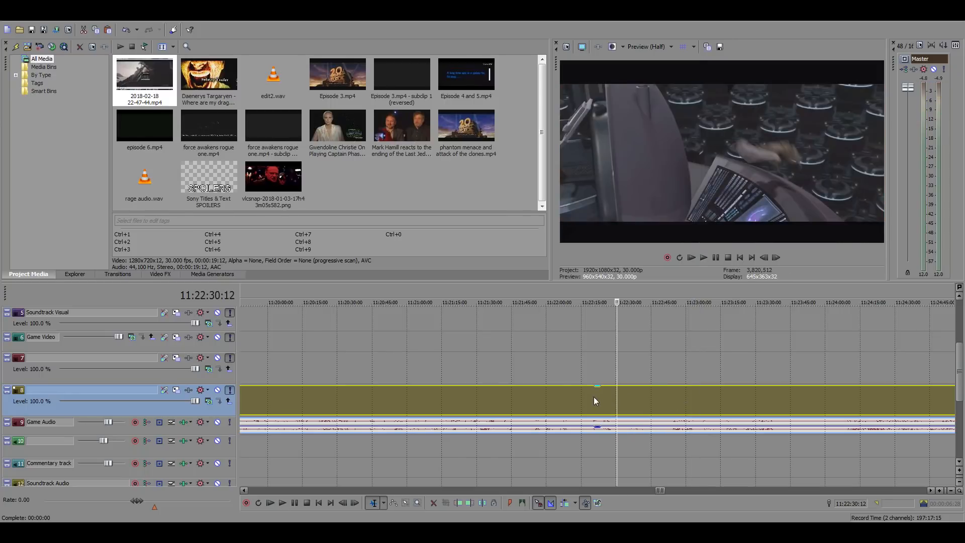
{"action": "left_click", "coordinate": [593, 397]}
{"action": "left_click", "coordinate": [568, 396]}
{"action": "left_click", "coordinate": [553, 396]}
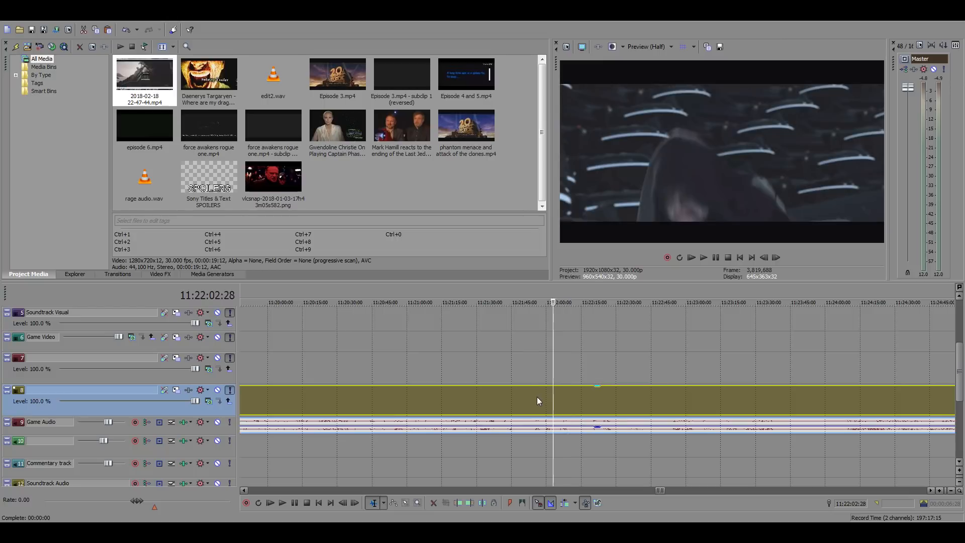
{"action": "left_click", "coordinate": [534, 396]}
{"action": "left_click", "coordinate": [517, 397]}
{"action": "left_click", "coordinate": [487, 397]}
{"action": "left_click", "coordinate": [469, 397]}
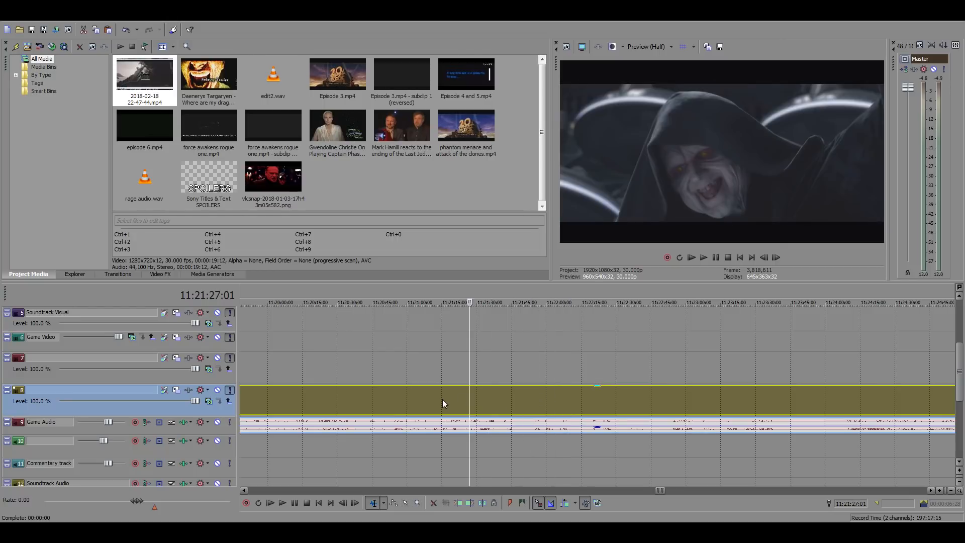
{"action": "left_click", "coordinate": [442, 399]}
{"action": "key", "text": "space"}
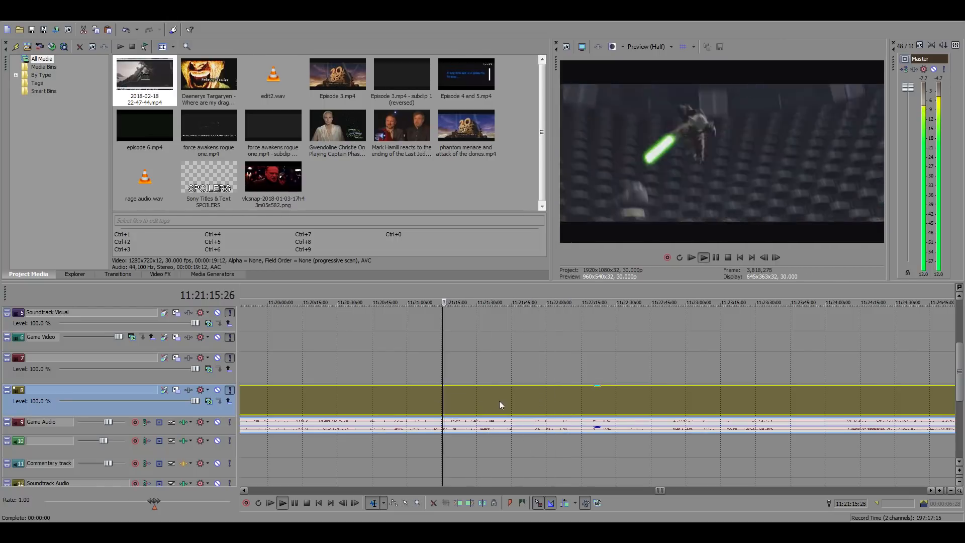
Play the source footage from about 11:21:07 and skim forward to 11:22:54 for a suitable shot
{"action": "left_click", "coordinate": [424, 397]}
{"action": "scroll", "coordinate": [565, 390], "scroll_direction": "down", "scroll_amount": 3}
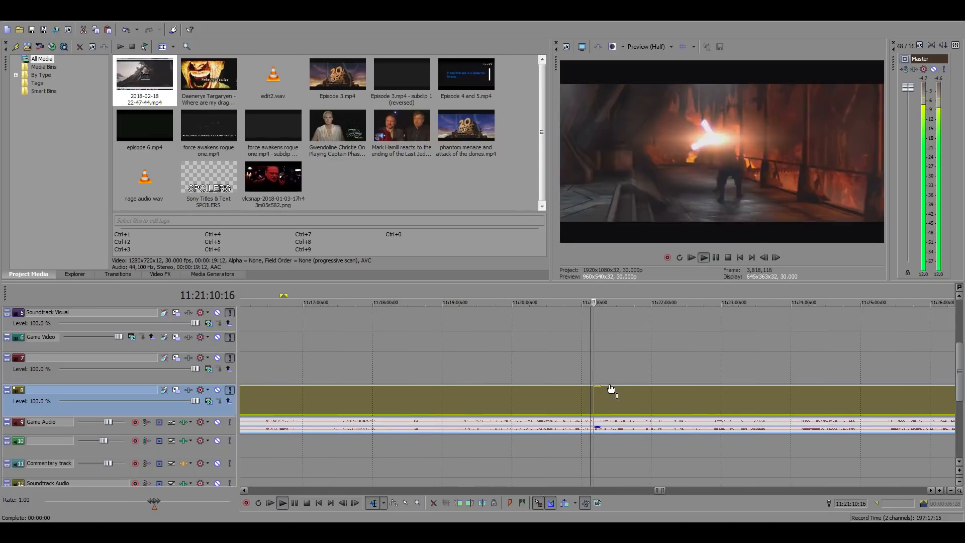
{"action": "key", "text": "space"}
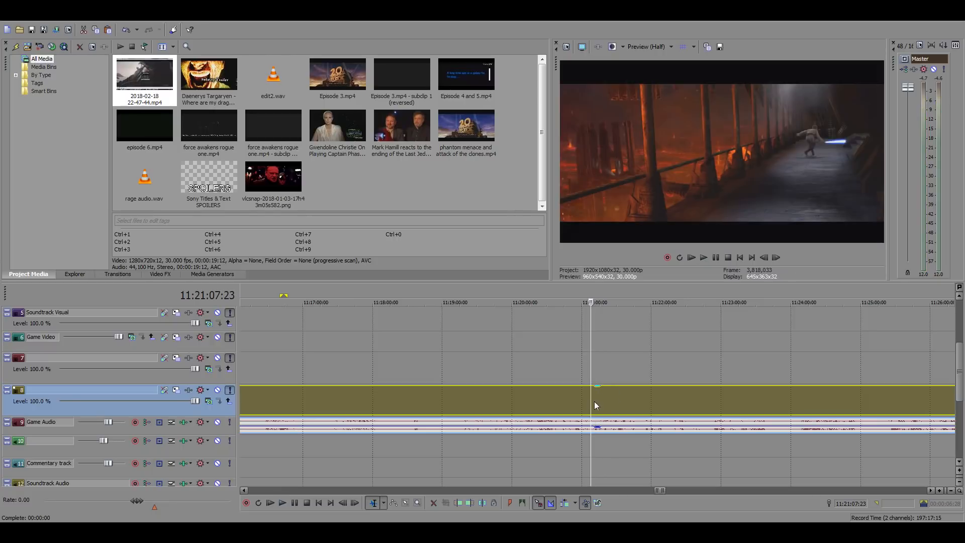
{"action": "left_click", "coordinate": [602, 396]}
{"action": "left_click", "coordinate": [625, 399]}
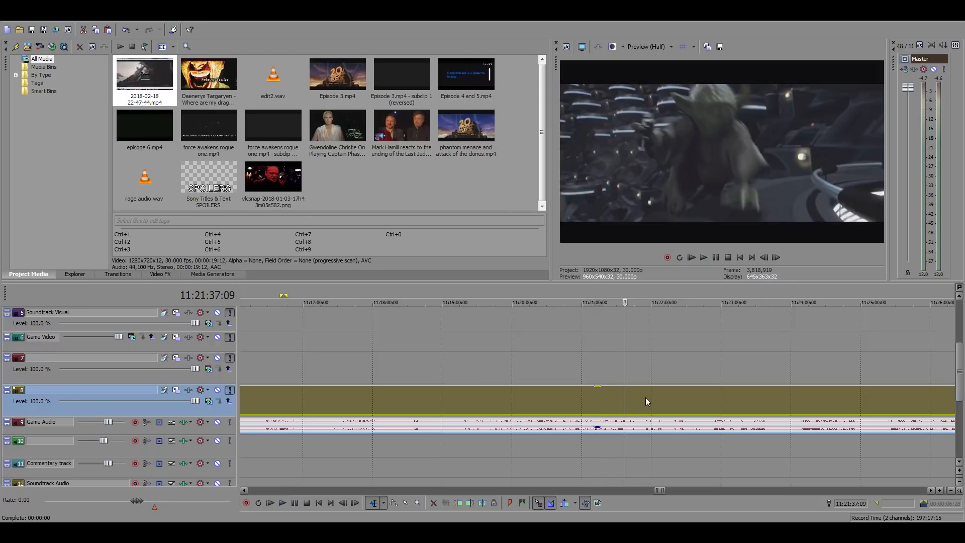
{"action": "left_click", "coordinate": [645, 397]}
{"action": "left_click", "coordinate": [659, 396]}
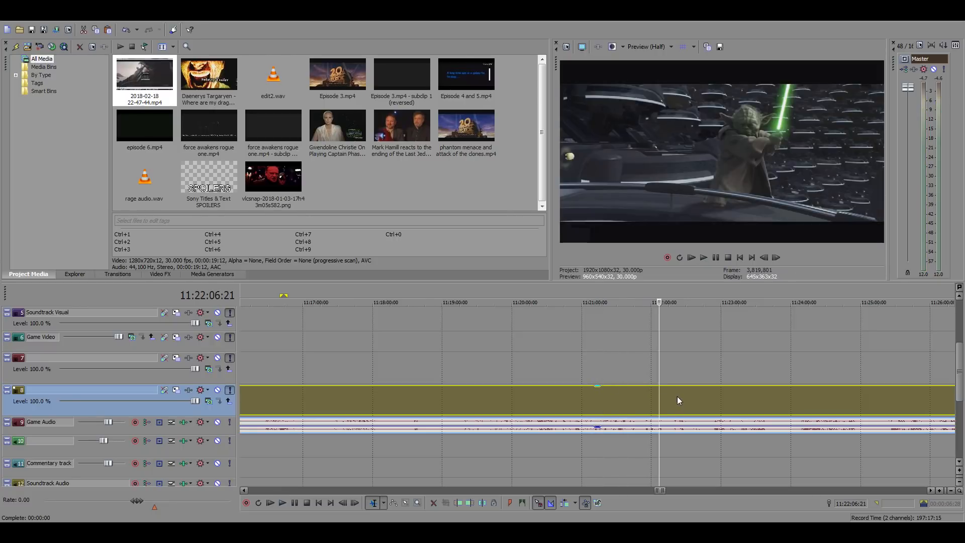
{"action": "left_click", "coordinate": [677, 396]}
{"action": "left_click", "coordinate": [692, 396]}
{"action": "left_click", "coordinate": [702, 396]}
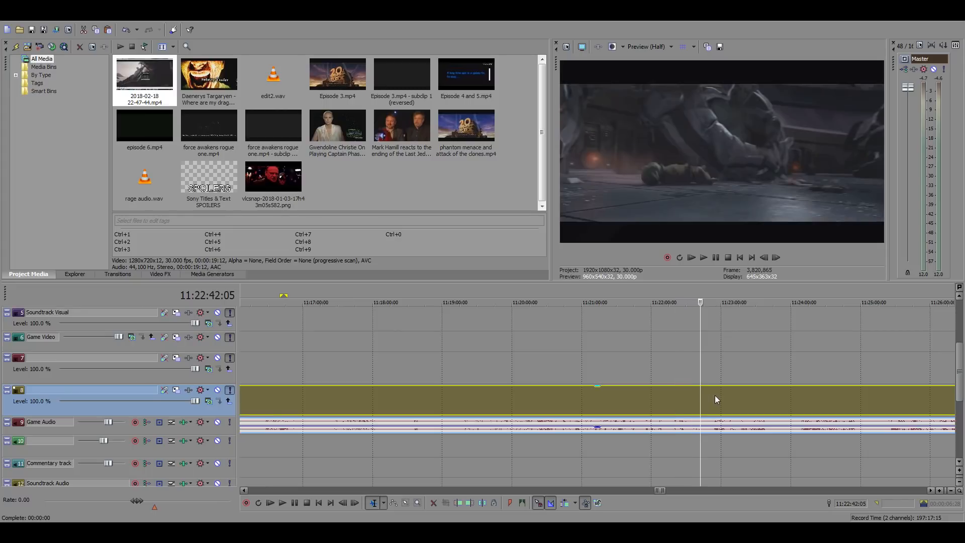
{"action": "left_click", "coordinate": [715, 395]}
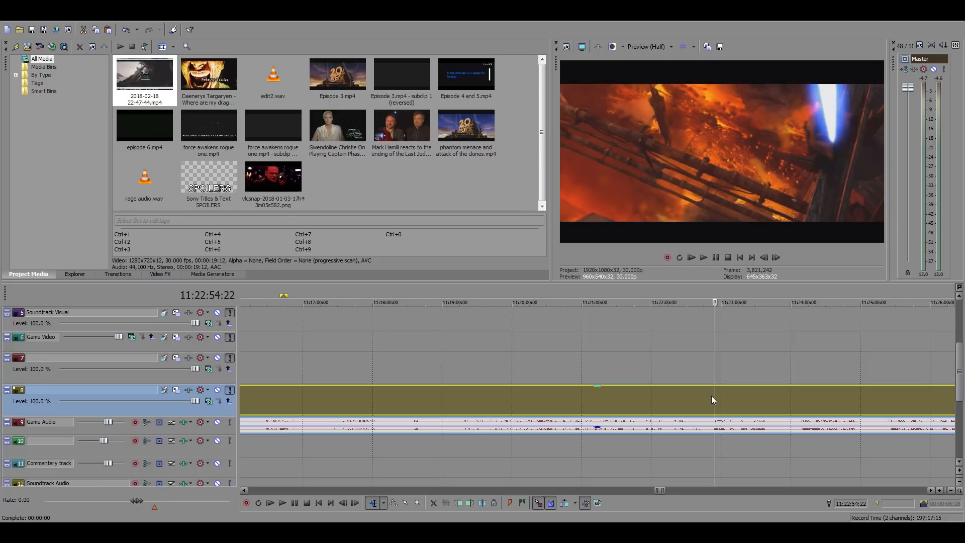
Move from the current film's source footage to the Return of the Jedi footage, checking frames at about 20:41:09 and 21:34:57
{"action": "scroll", "coordinate": [711, 396], "scroll_direction": "down", "scroll_amount": 10}
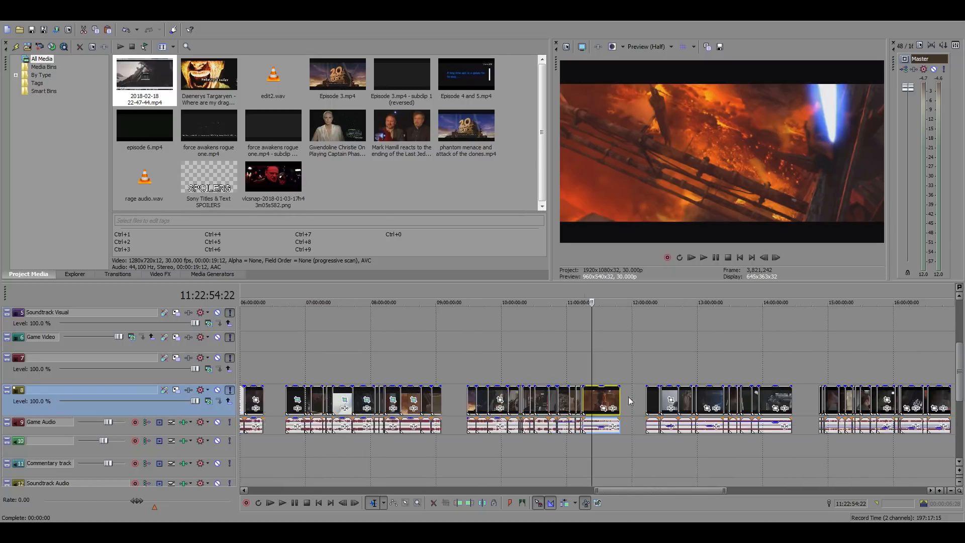
{"action": "scroll", "coordinate": [633, 406], "scroll_direction": "down", "scroll_amount": 2}
{"action": "left_click", "coordinate": [806, 369]}
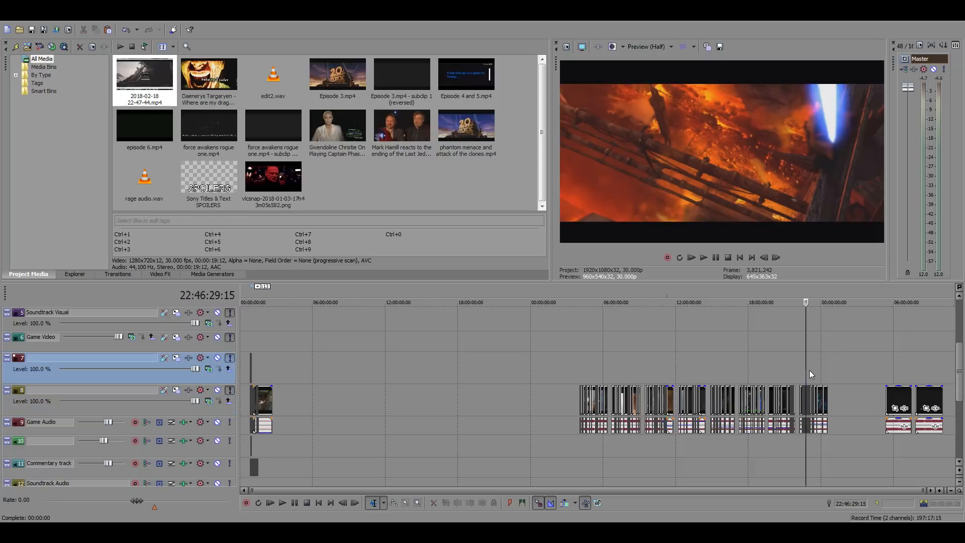
{"action": "scroll", "coordinate": [807, 382], "scroll_direction": "up", "scroll_amount": 2}
{"action": "left_click", "coordinate": [524, 358]}
{"action": "scroll", "coordinate": [578, 367], "scroll_direction": "up", "scroll_amount": 1}
{"action": "scroll", "coordinate": [646, 374], "scroll_direction": "up", "scroll_amount": 2}
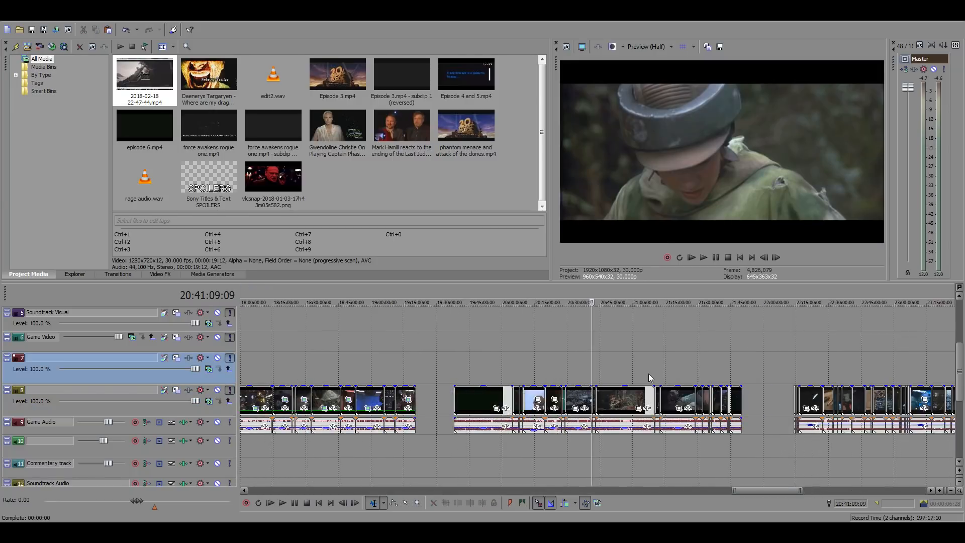
{"action": "left_click", "coordinate": [710, 375]}
{"action": "scroll", "coordinate": [716, 377], "scroll_direction": "up", "scroll_amount": 3}
{"action": "scroll", "coordinate": [699, 375], "scroll_direction": "up", "scroll_amount": 1}
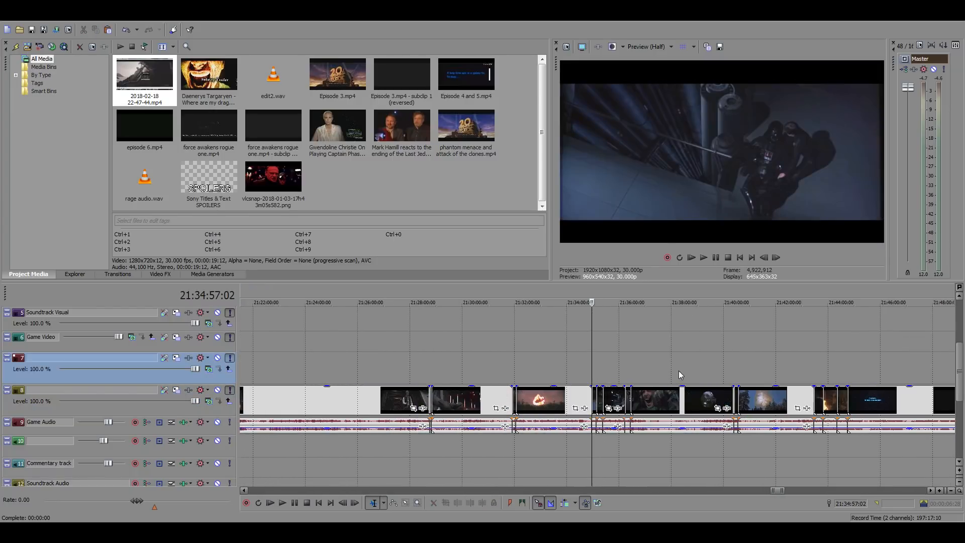
Search the footage between about 21:27:13 and 21:25:19, and play the Emperor's throne room shot from 21:26:13
{"action": "left_click", "coordinate": [390, 364]}
{"action": "scroll", "coordinate": [559, 373], "scroll_direction": "up", "scroll_amount": 2}
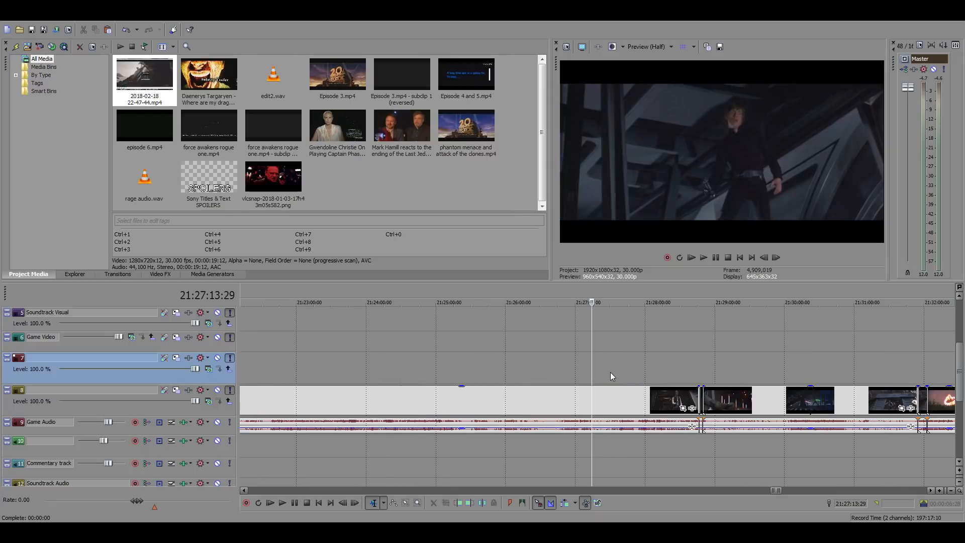
{"action": "left_click", "coordinate": [514, 368]}
{"action": "left_click", "coordinate": [459, 369]}
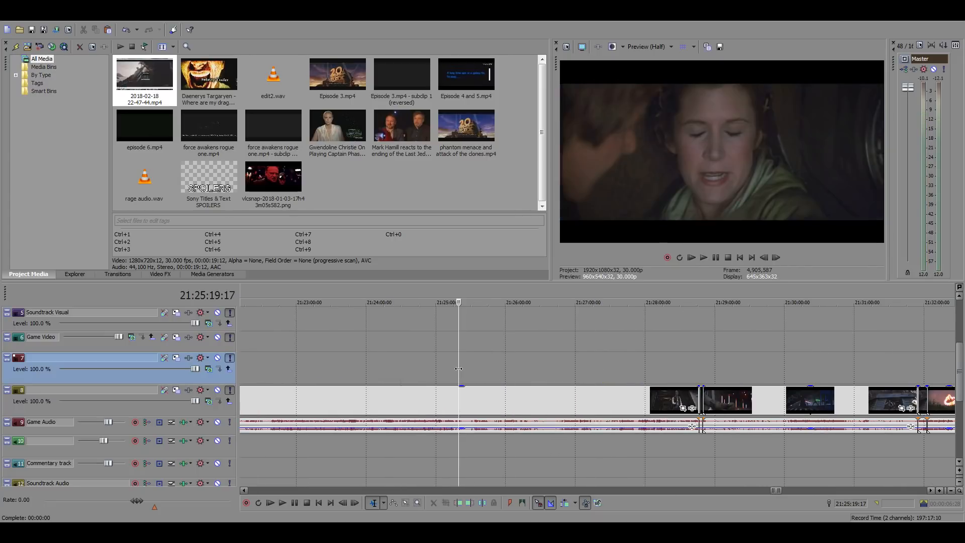
{"action": "left_click", "coordinate": [485, 373]}
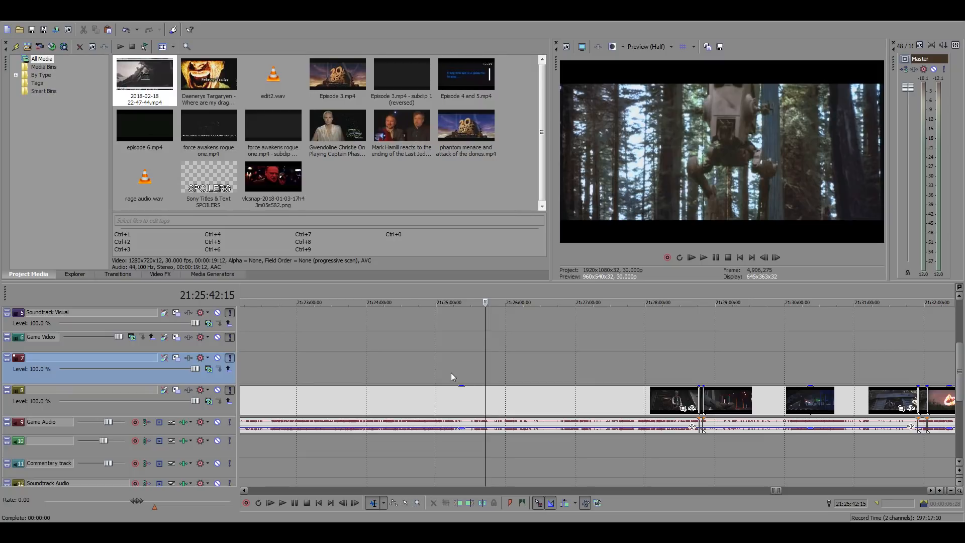
{"action": "left_click", "coordinate": [493, 372]}
{"action": "left_click", "coordinate": [503, 373]}
{"action": "left_click", "coordinate": [521, 373]}
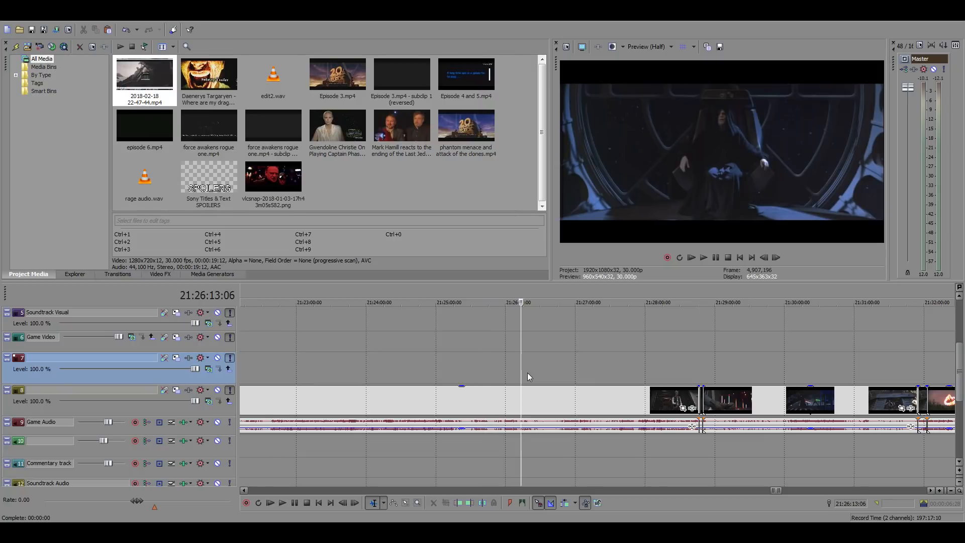
{"action": "key", "text": "space"}
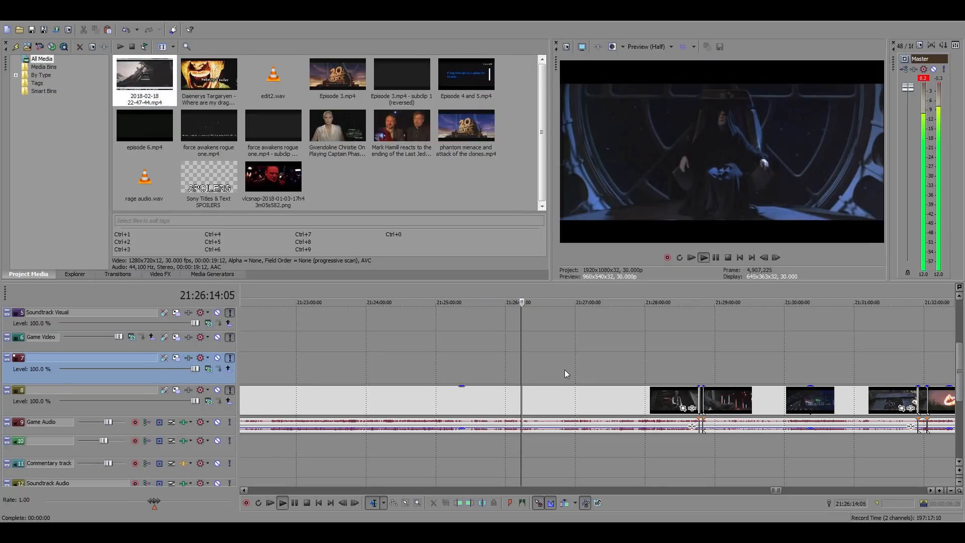
{"action": "scroll", "coordinate": [565, 370], "scroll_direction": "up", "scroll_amount": 5}
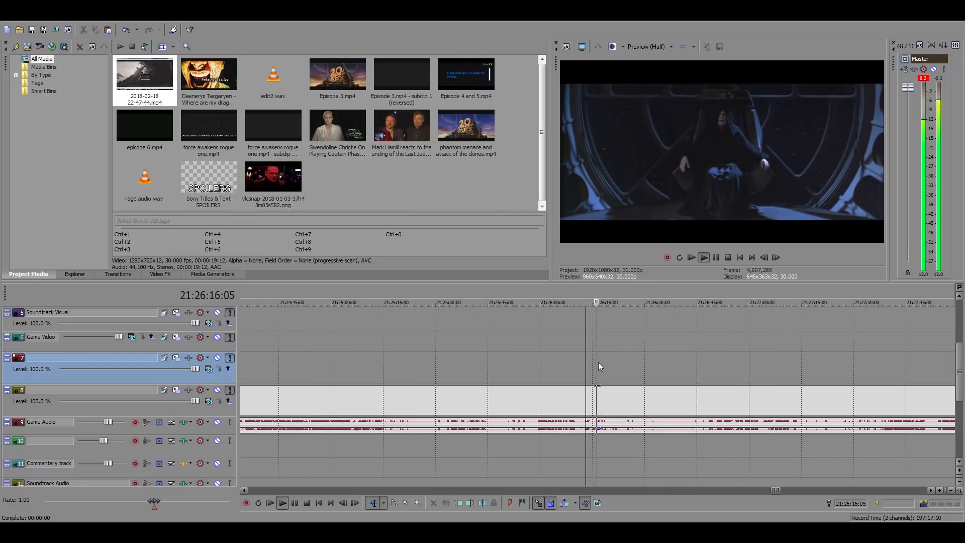
{"action": "left_click", "coordinate": [609, 399]}
{"action": "key", "text": "space"}
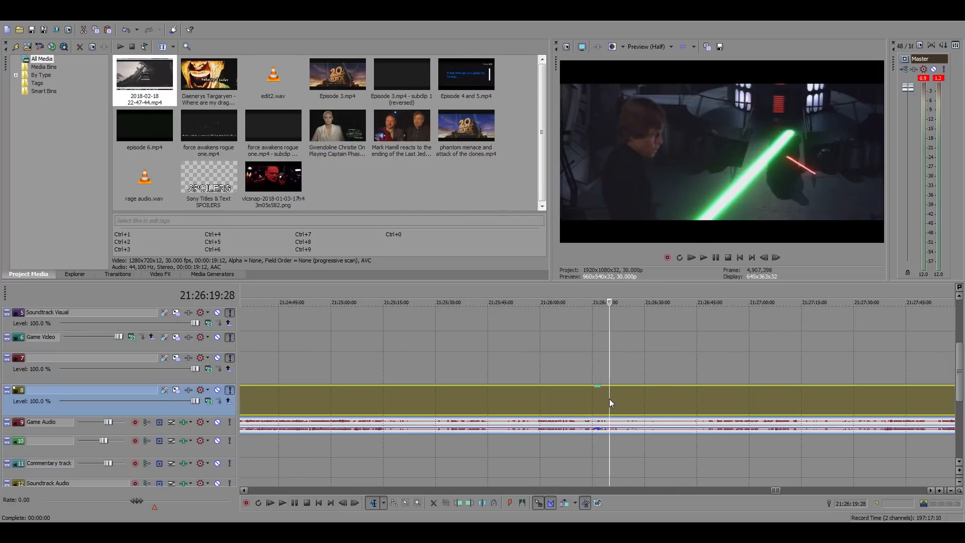
Skim the source footage backwards from the throne room duel near 21:26:19 to the forest battle at 21:24:59
{"action": "left_click", "coordinate": [516, 400]}
{"action": "left_click", "coordinate": [472, 399]}
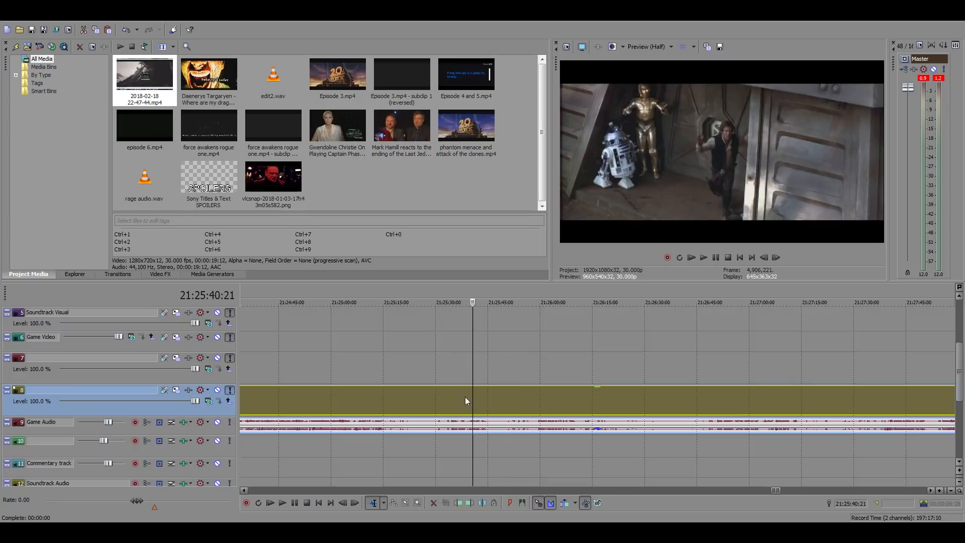
{"action": "left_click", "coordinate": [450, 397]}
{"action": "left_click", "coordinate": [434, 396]}
{"action": "left_click", "coordinate": [418, 394]}
{"action": "left_click", "coordinate": [397, 393]}
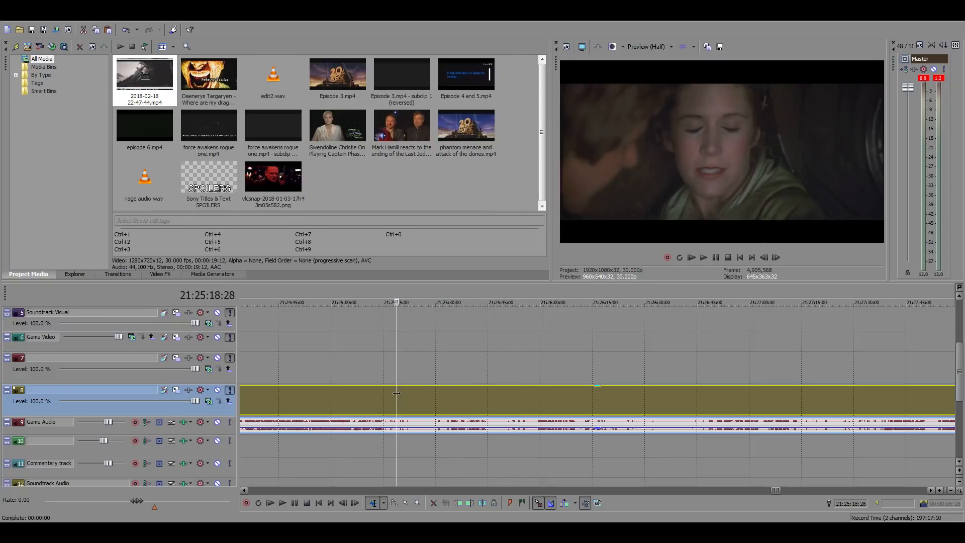
{"action": "left_click", "coordinate": [388, 392]}
{"action": "left_click", "coordinate": [365, 391]}
{"action": "left_click", "coordinate": [347, 391]}
{"action": "left_click", "coordinate": [328, 391]}
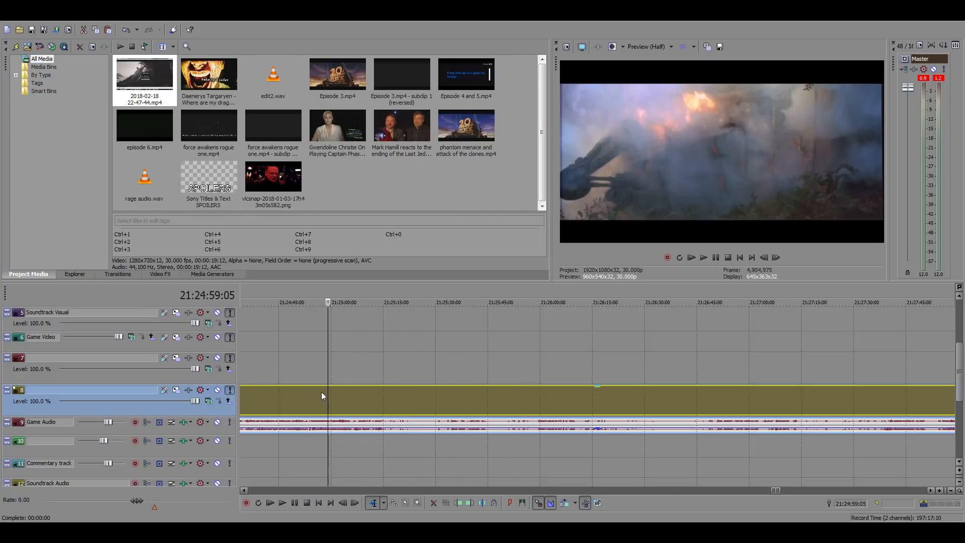
Continue skimming backwards through the forest battle footage from 21:24:59 to about 21:23:05
{"action": "scroll", "coordinate": [517, 393], "scroll_direction": "down", "scroll_amount": 5}
{"action": "scroll", "coordinate": [553, 396], "scroll_direction": "up", "scroll_amount": 4}
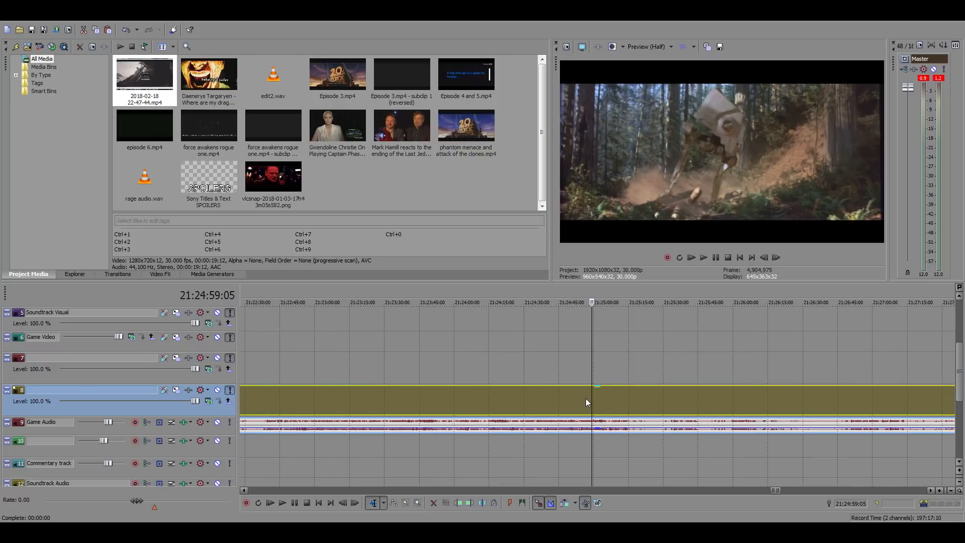
{"action": "left_click", "coordinate": [585, 398]}
{"action": "left_click", "coordinate": [572, 397]}
{"action": "left_click", "coordinate": [554, 394]}
{"action": "left_click", "coordinate": [529, 395]}
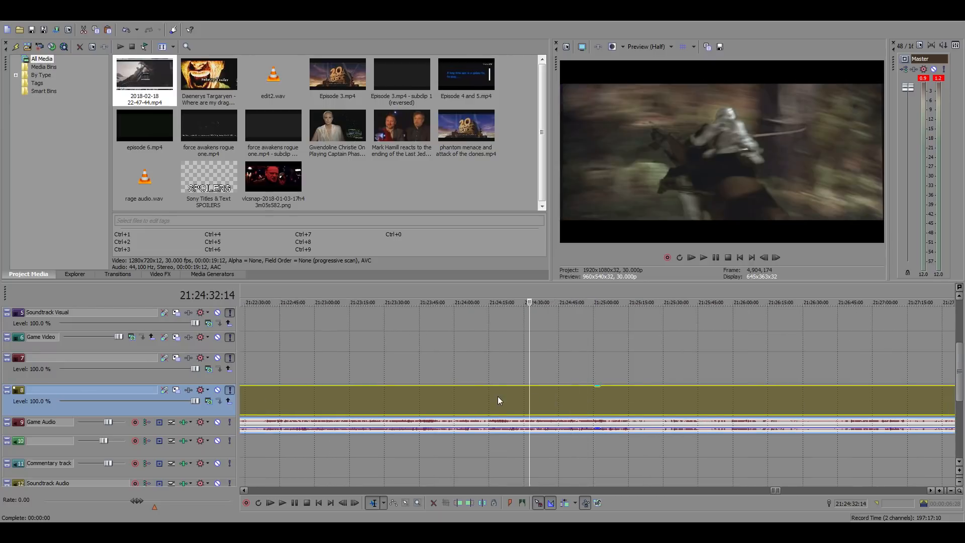
{"action": "left_click", "coordinate": [475, 396]}
{"action": "left_click", "coordinate": [441, 393]}
{"action": "left_click", "coordinate": [415, 394]}
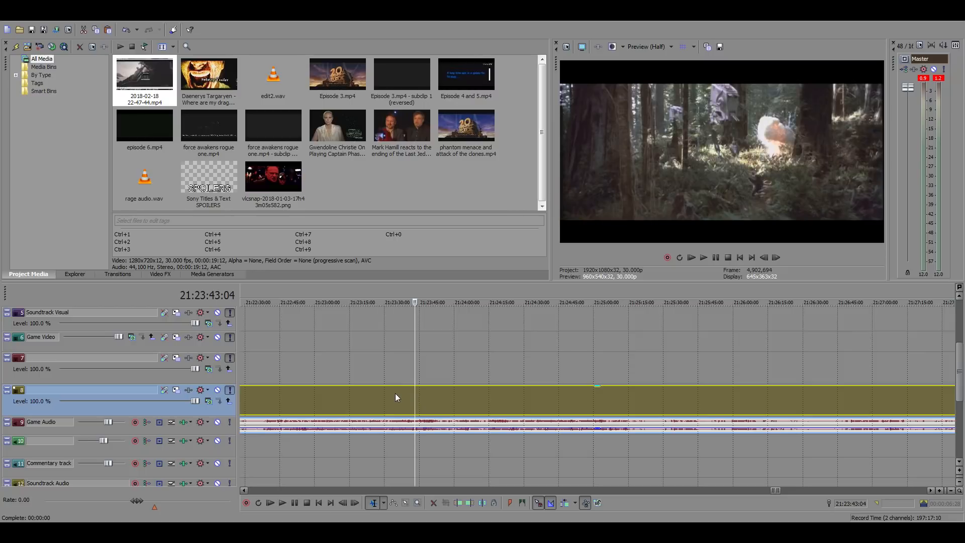
{"action": "left_click", "coordinate": [395, 393]}
{"action": "left_click", "coordinate": [332, 384]}
Check the Emperor footage between 21:22:43 and 21:22:28, and play up to the crossed lightsabers at 21:22:41:19
{"action": "scroll", "coordinate": [490, 390], "scroll_direction": "down", "scroll_amount": 3}
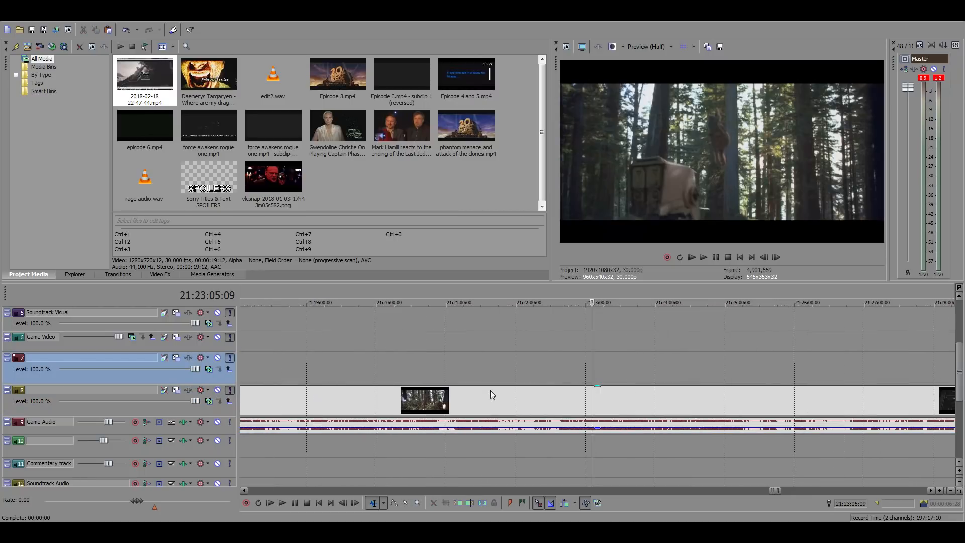
{"action": "left_click", "coordinate": [576, 396]}
{"action": "left_click", "coordinate": [565, 397]}
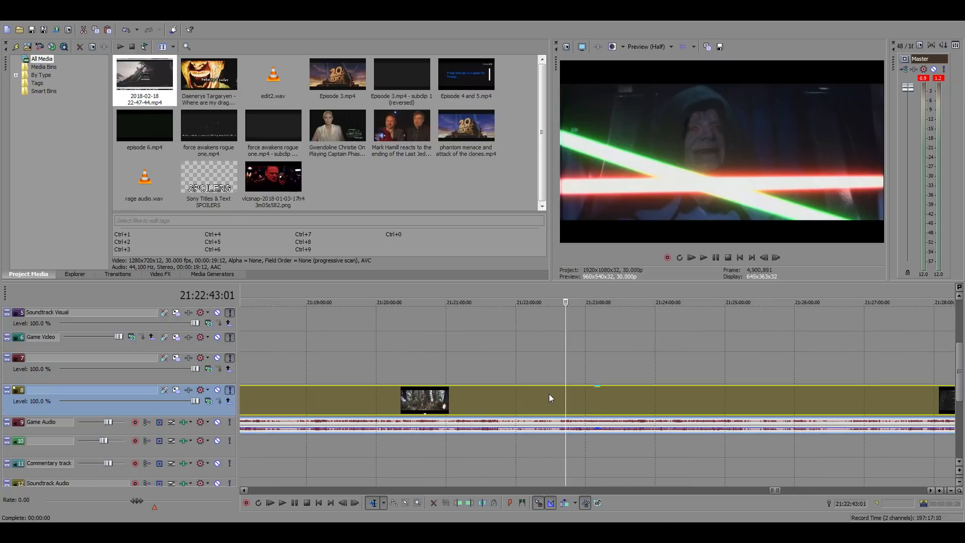
{"action": "left_click", "coordinate": [548, 393]}
{"action": "scroll", "coordinate": [649, 397], "scroll_direction": "up", "scroll_amount": 3}
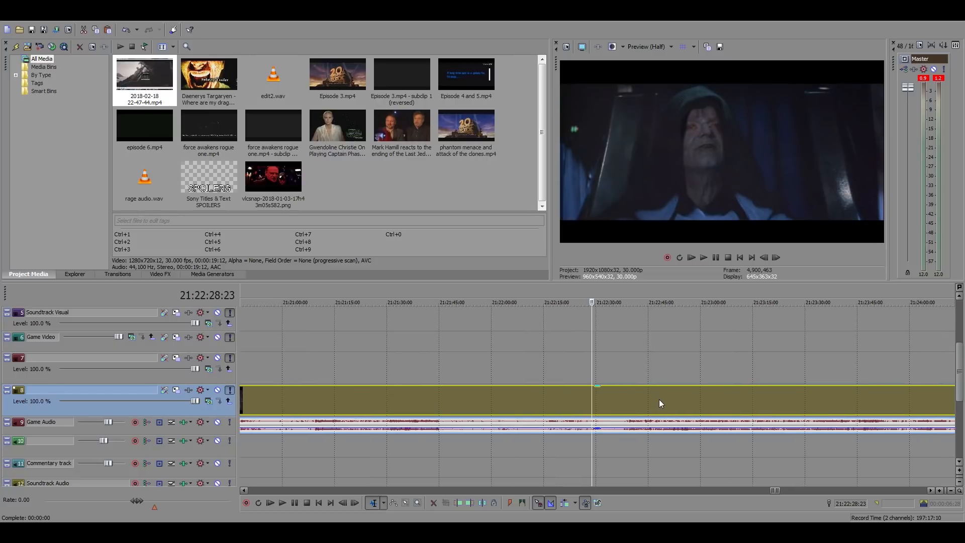
{"action": "key", "text": "space"}
{"action": "left_click", "coordinate": [617, 399]}
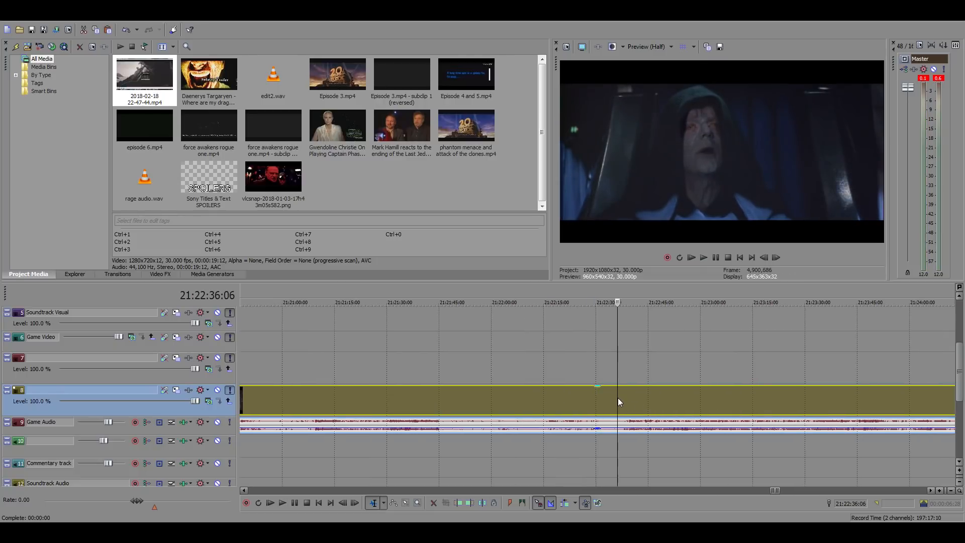
{"action": "scroll", "coordinate": [617, 397], "scroll_direction": "up", "scroll_amount": 3}
{"action": "key", "text": "space"}
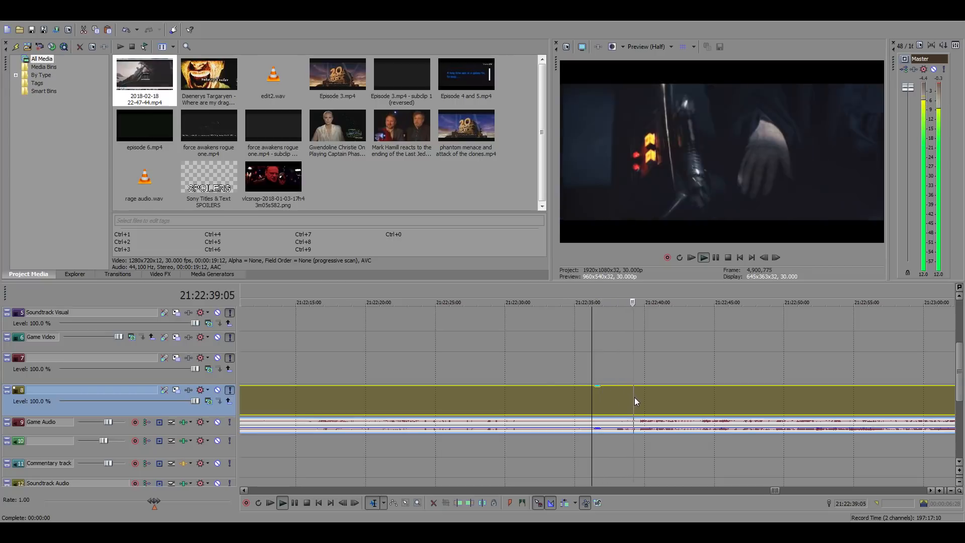
{"action": "left_click", "coordinate": [661, 400]}
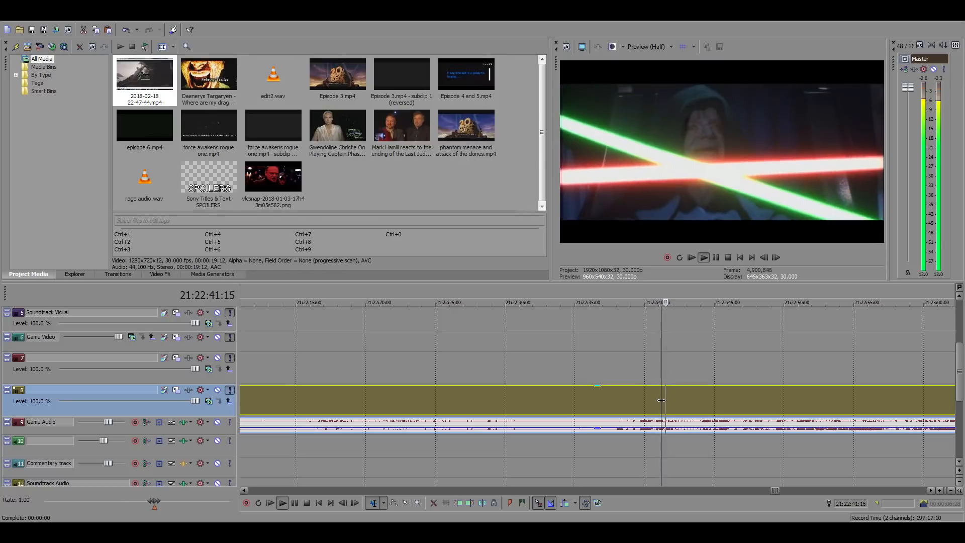
{"action": "key", "text": "space"}
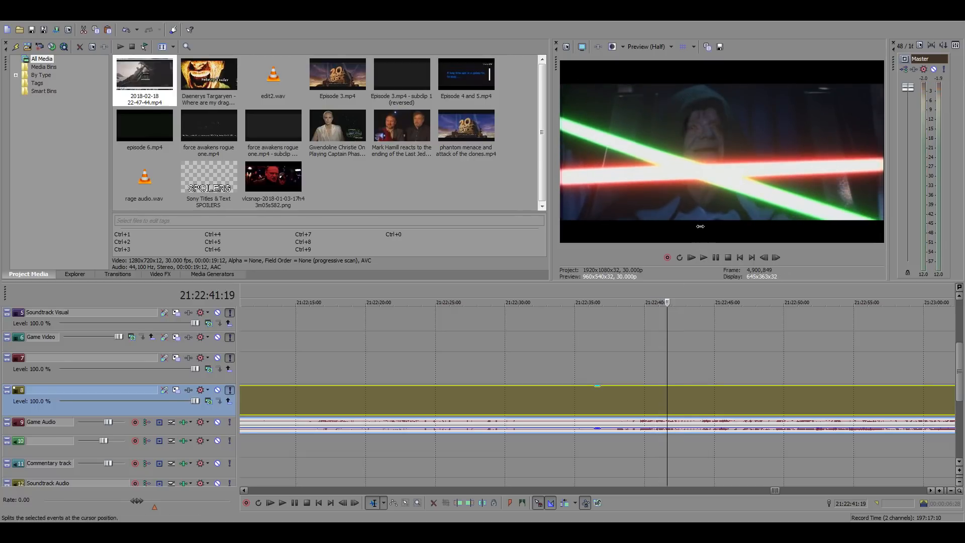
Split the source clip at 21:22:41:19 and 21:22:47:21 to isolate the crossed-lightsabers shot
{"action": "key", "text": "s"}
{"action": "left_click", "coordinate": [752, 393]}
{"action": "key", "text": "s"}
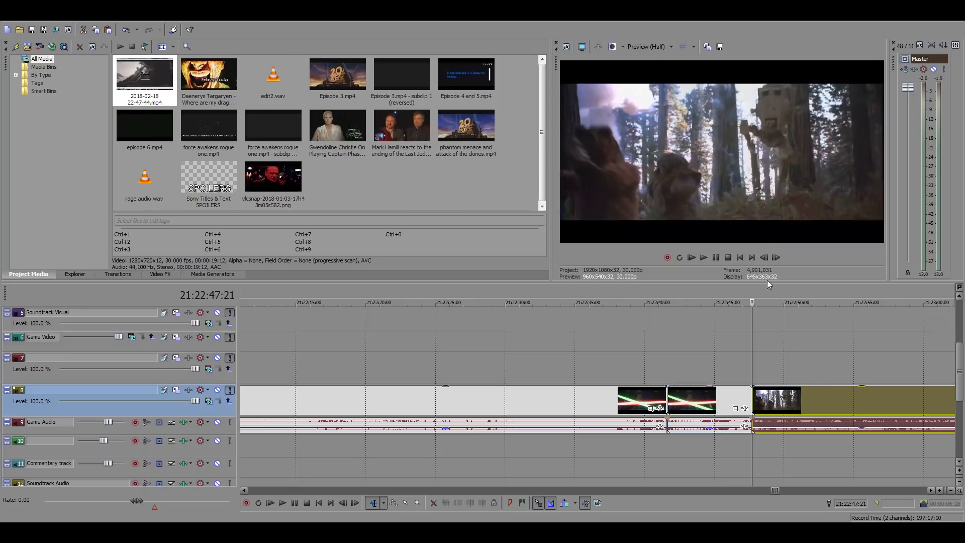
Copy the isolated crossed-lightsabers shot and paste it into the gap in the main timeline at about 01:04:12
{"action": "left_click", "coordinate": [701, 403]}
{"action": "scroll", "coordinate": [696, 401], "scroll_direction": "down", "scroll_amount": 1}
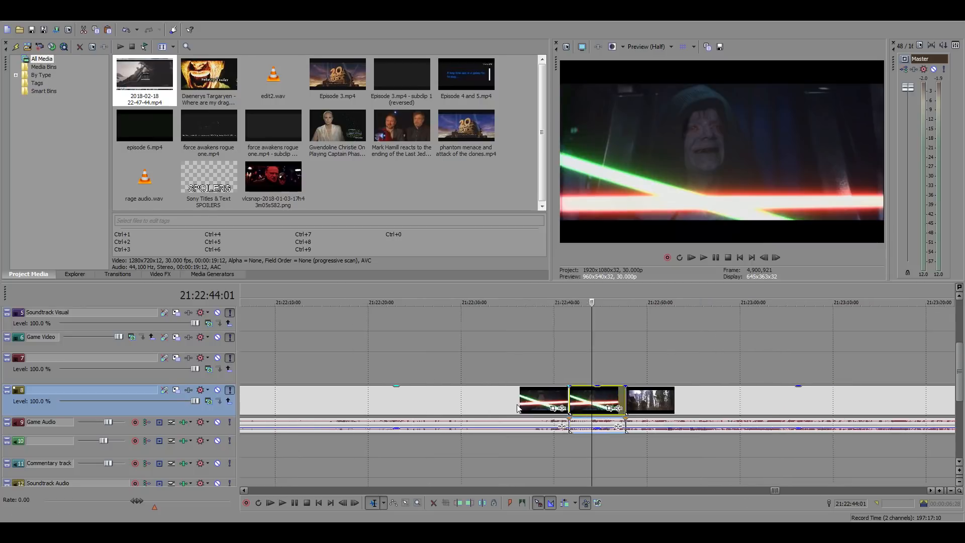
{"action": "scroll", "coordinate": [517, 407], "scroll_direction": "down", "scroll_amount": 10}
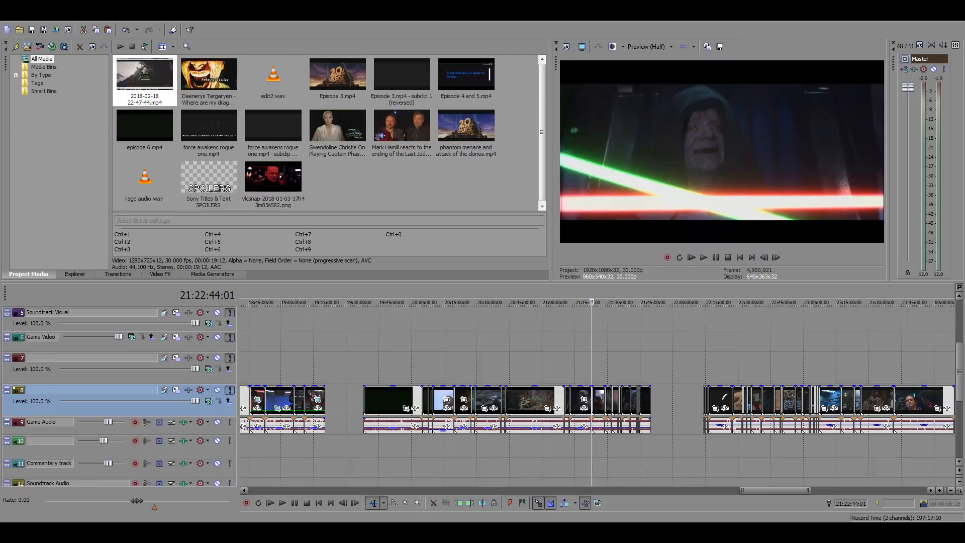
{"action": "left_click", "coordinate": [430, 363]}
{"action": "scroll", "coordinate": [428, 364], "scroll_direction": "down", "scroll_amount": 10}
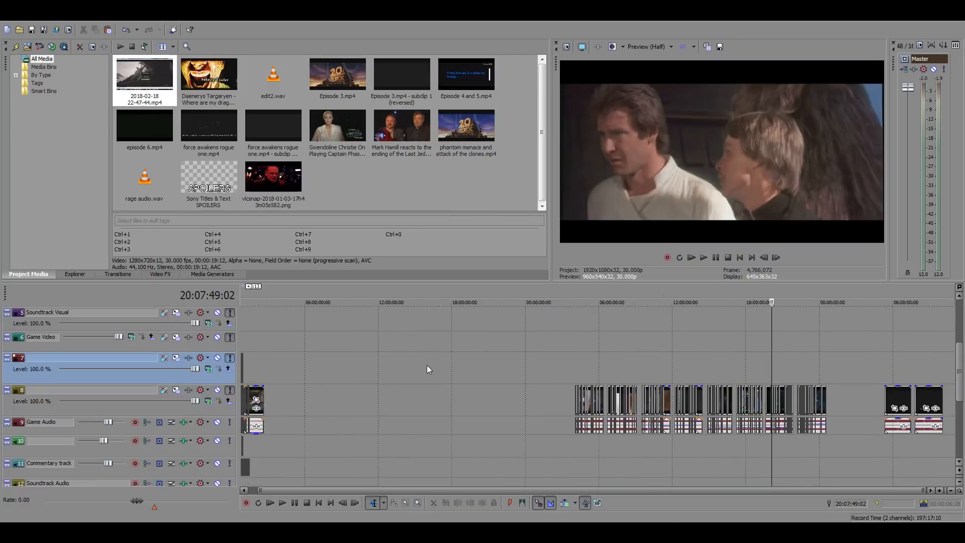
{"action": "left_click", "coordinate": [259, 336]}
{"action": "scroll", "coordinate": [428, 366], "scroll_direction": "up", "scroll_amount": 10}
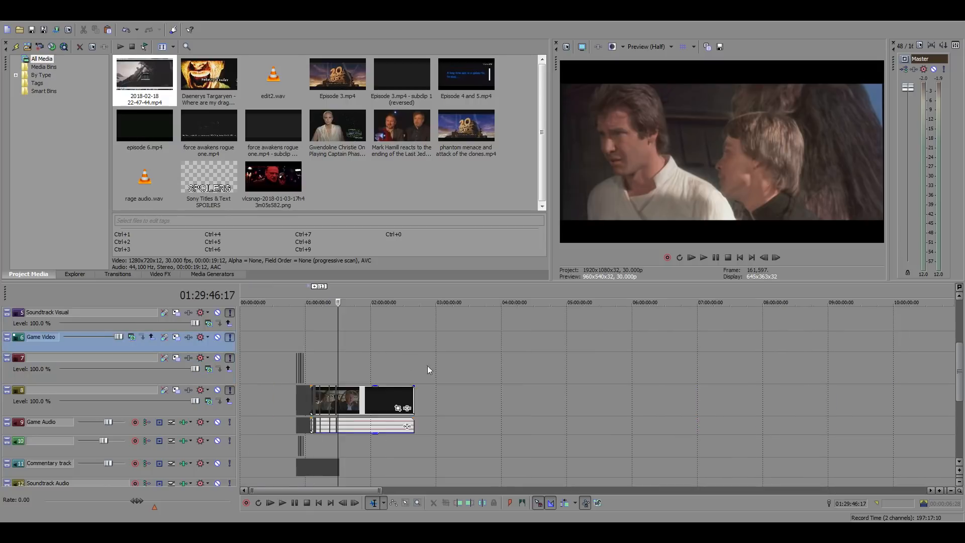
{"action": "left_click", "coordinate": [421, 359]}
{"action": "scroll", "coordinate": [548, 381], "scroll_direction": "up", "scroll_amount": 8}
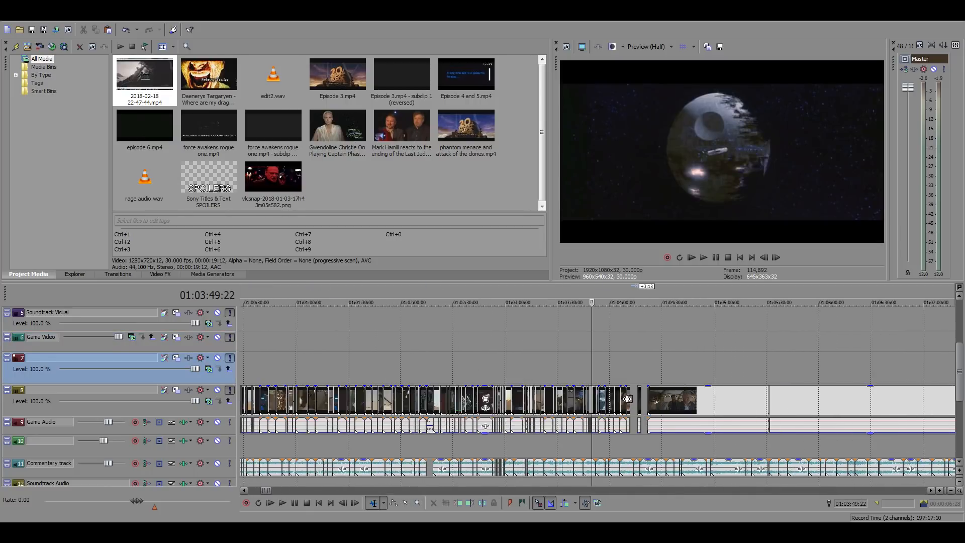
{"action": "left_click", "coordinate": [632, 378]}
{"action": "scroll", "coordinate": [633, 379], "scroll_direction": "up", "scroll_amount": 7}
{"action": "left_click", "coordinate": [596, 398]}
{"action": "key", "text": "ctrl+v"}
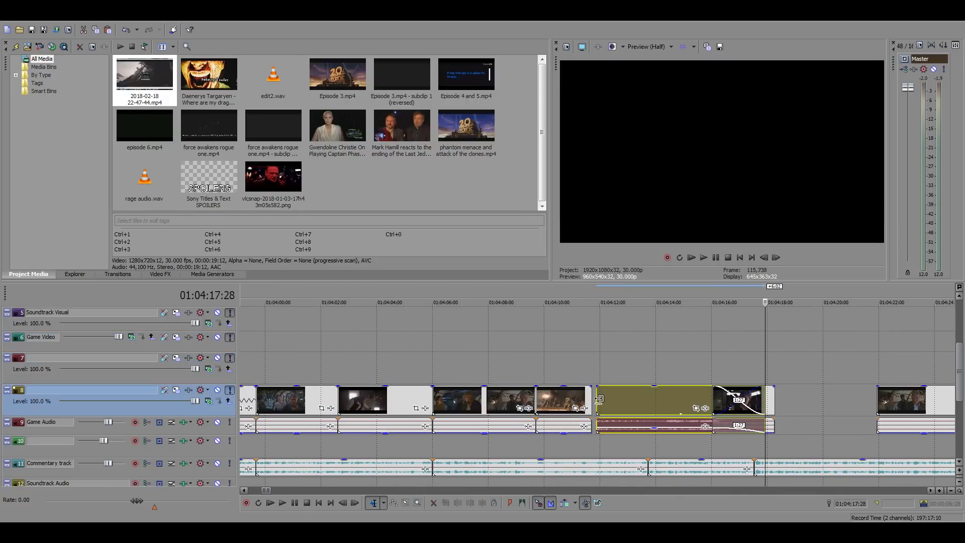
Silence the pasted shot's audio event and slide the shot 5 frames earlier, against the end of the preceding clip
{"action": "left_click_drag", "start_coordinate": [634, 430], "coordinate": [647, 462]}
{"action": "left_click_drag", "start_coordinate": [632, 402], "coordinate": [627, 400]}
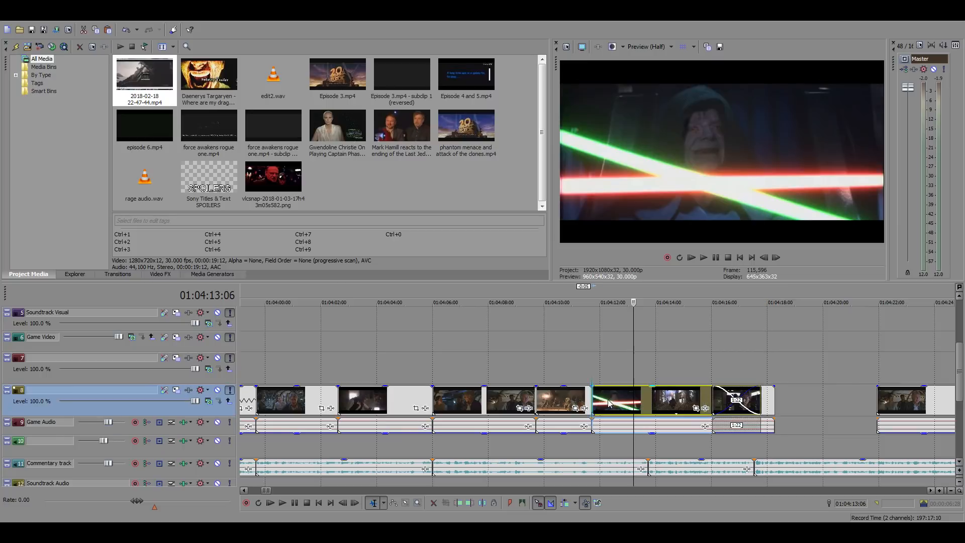
Play the crossed-lightsabers shot and the droid-battle clip before it to check how they fit the commentary from 01:04:09:21
{"action": "left_click", "coordinate": [591, 374]}
{"action": "key", "text": "space"}
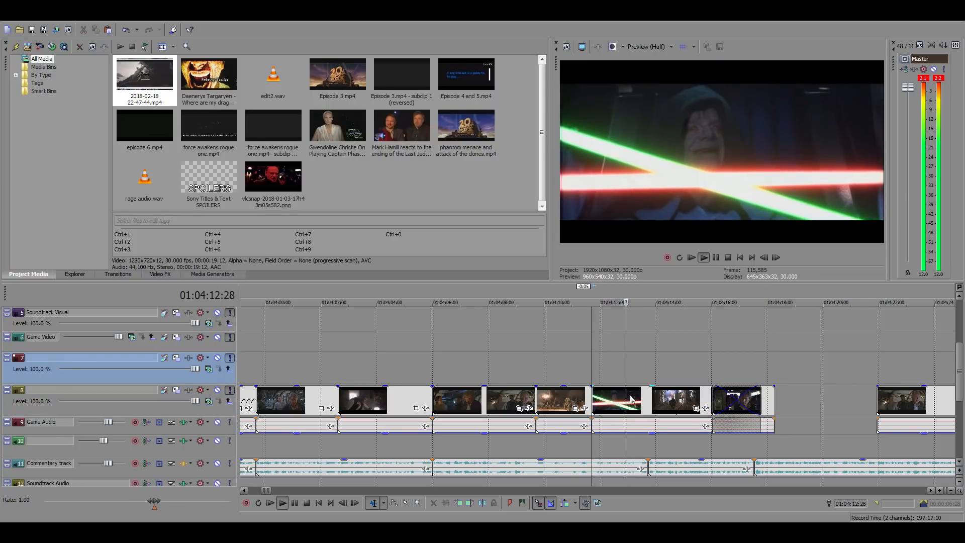
{"action": "key", "text": "space"}
{"action": "scroll", "coordinate": [676, 405], "scroll_direction": "up", "scroll_amount": 3}
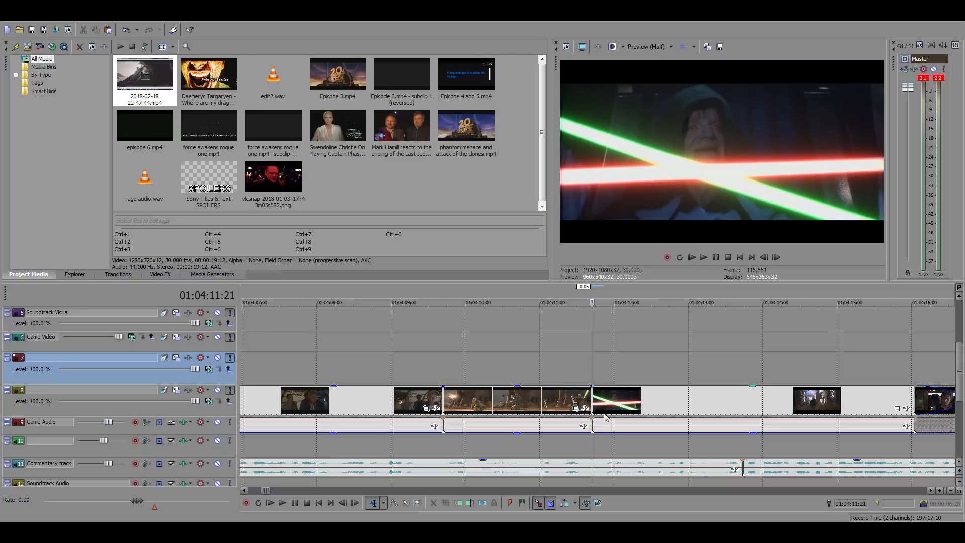
{"action": "key", "text": "space"}
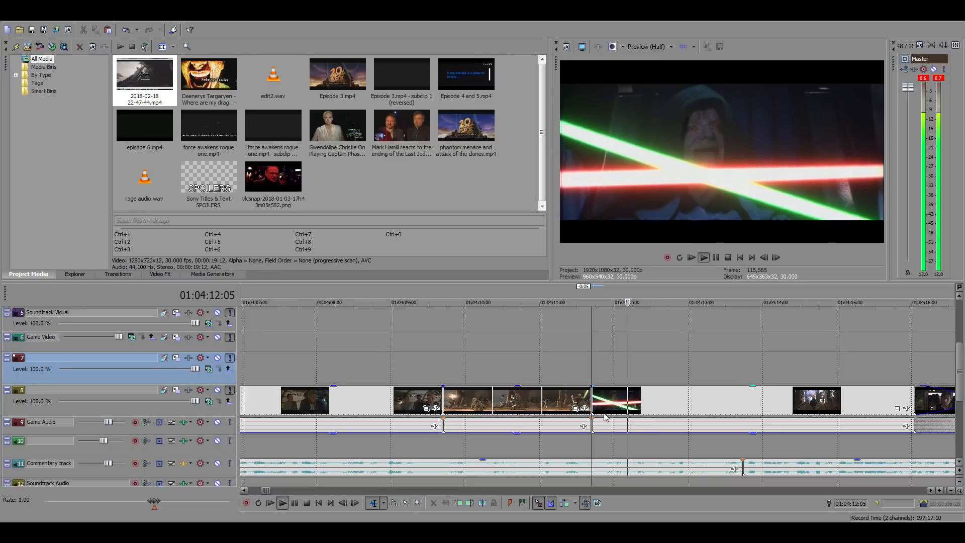
{"action": "key", "text": "space"}
{"action": "left_click", "coordinate": [442, 339]}
{"action": "key", "text": "space"}
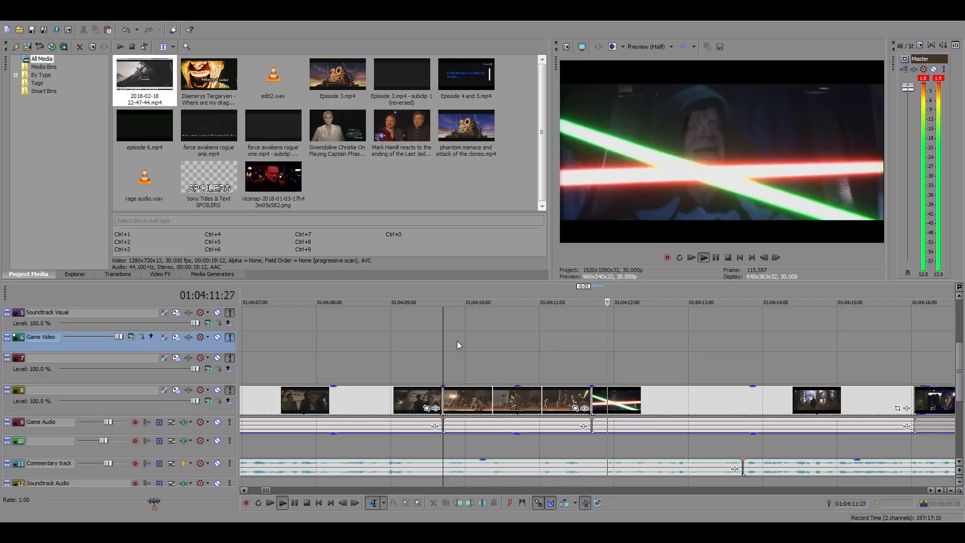
{"action": "key", "text": "space"}
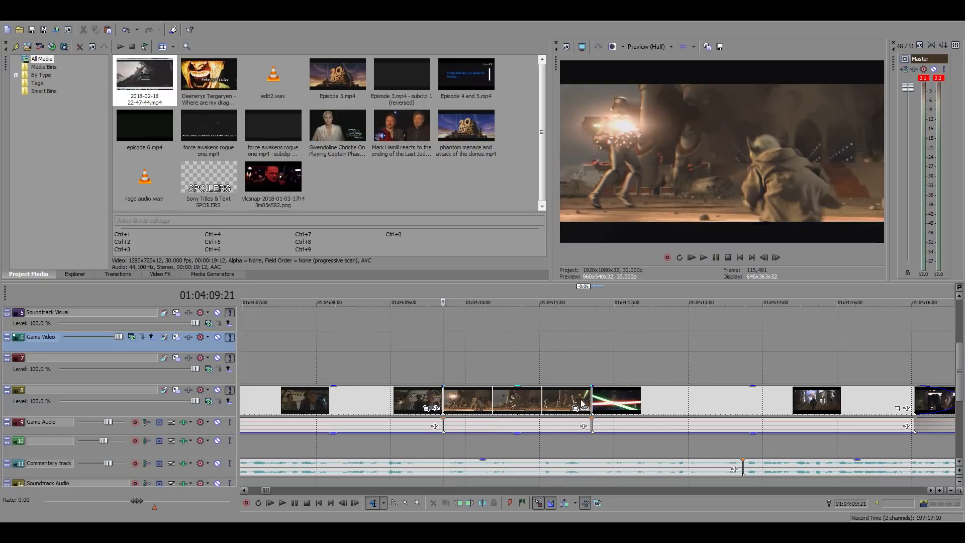
Move the droid-battle clip and crossed-lightsabers shot together 18:23 later, to about 01:04:28, clearing the gap before the Han Solo clip
{"action": "left_click", "coordinate": [640, 399]}
{"action": "scroll", "coordinate": [553, 402], "scroll_direction": "down", "scroll_amount": 5}
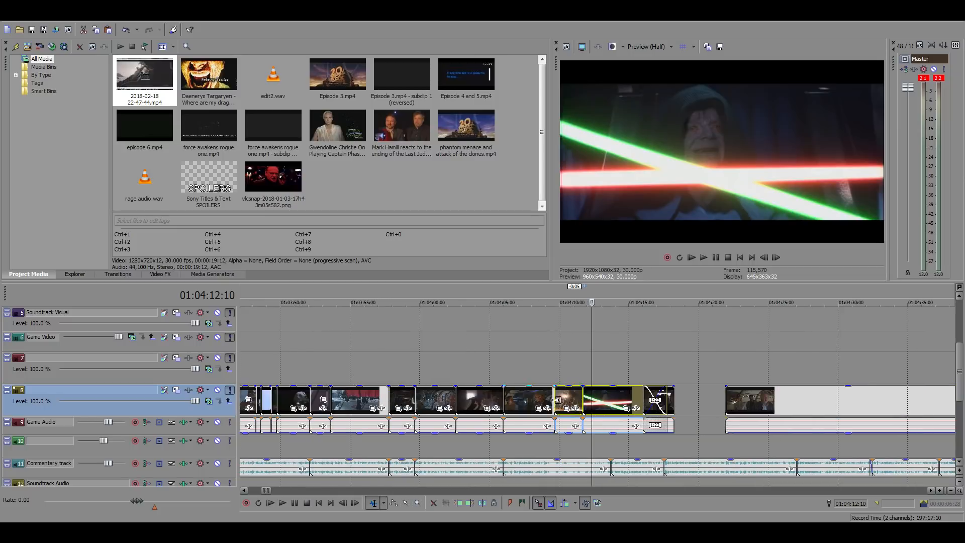
{"action": "left_click_drag", "start_coordinate": [604, 402], "coordinate": [867, 398]}
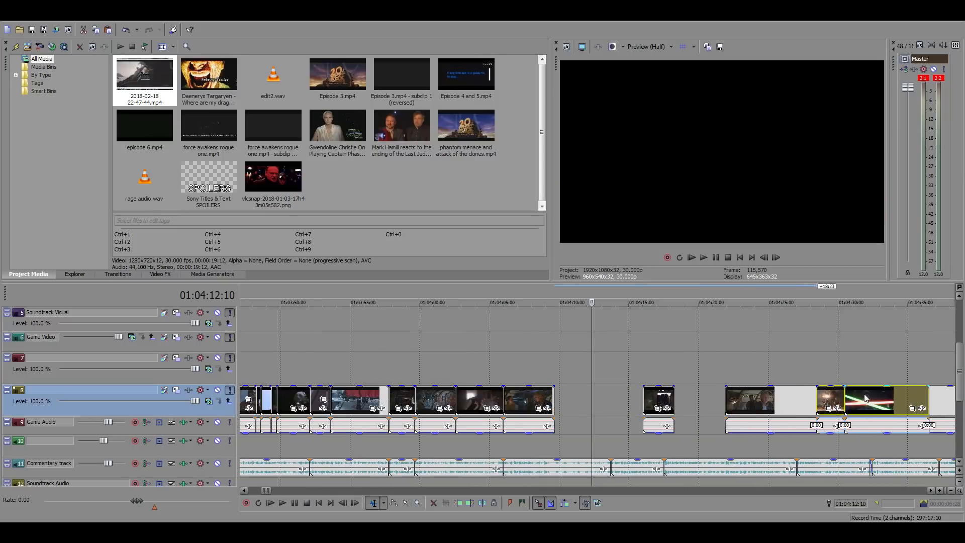
Check the Force Awakens source footage between 22:35:49 and 23:04:54 for a shot that matches the commentary
{"action": "scroll", "coordinate": [756, 406], "scroll_direction": "down", "scroll_amount": 15}
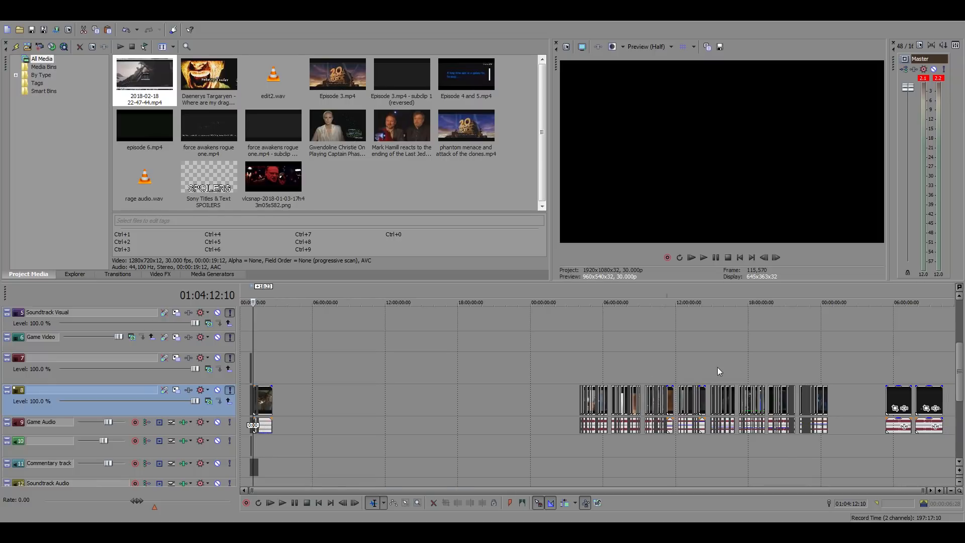
{"action": "left_click", "coordinate": [812, 375]}
{"action": "scroll", "coordinate": [824, 393], "scroll_direction": "up", "scroll_amount": 6}
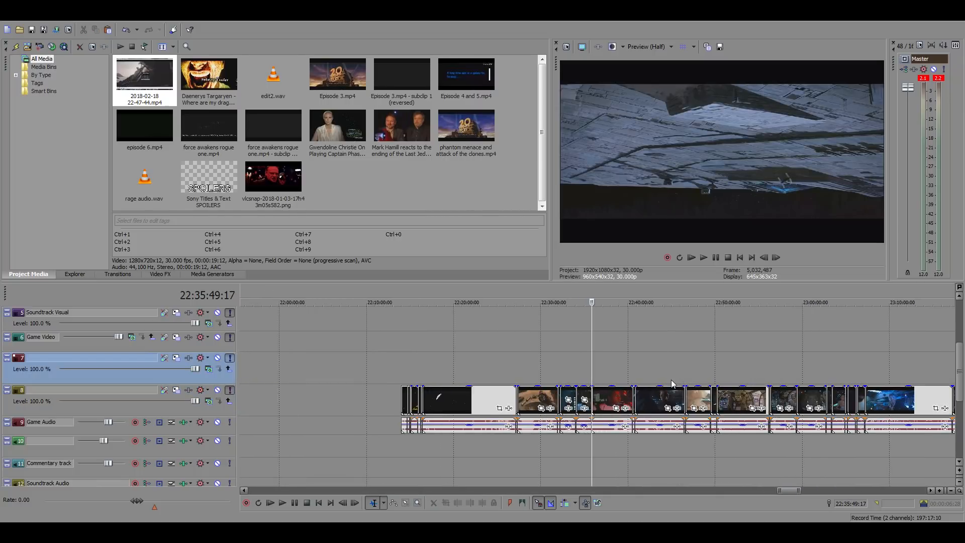
{"action": "left_click", "coordinate": [768, 369]}
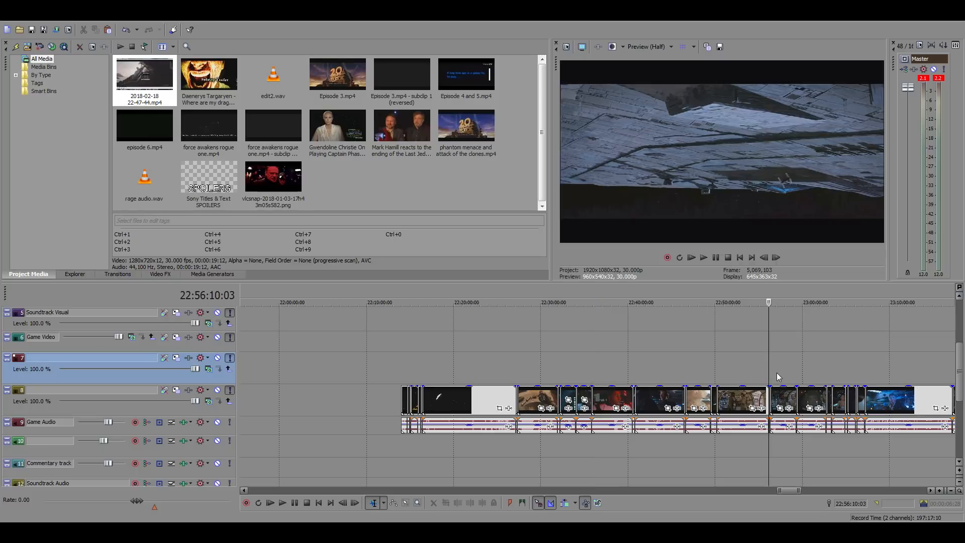
{"action": "scroll", "coordinate": [778, 373], "scroll_direction": "up", "scroll_amount": 3}
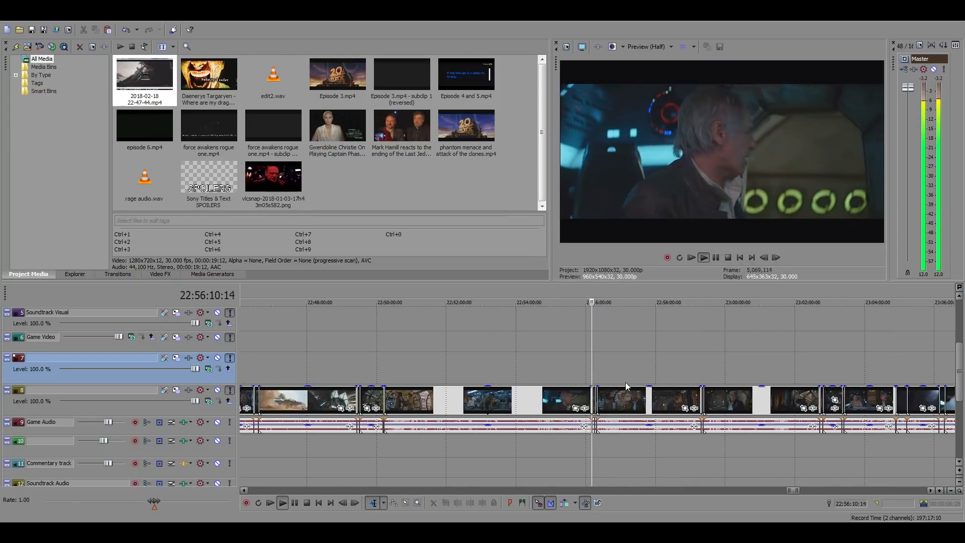
{"action": "left_click", "coordinate": [702, 373]}
{"action": "key", "text": "space"}
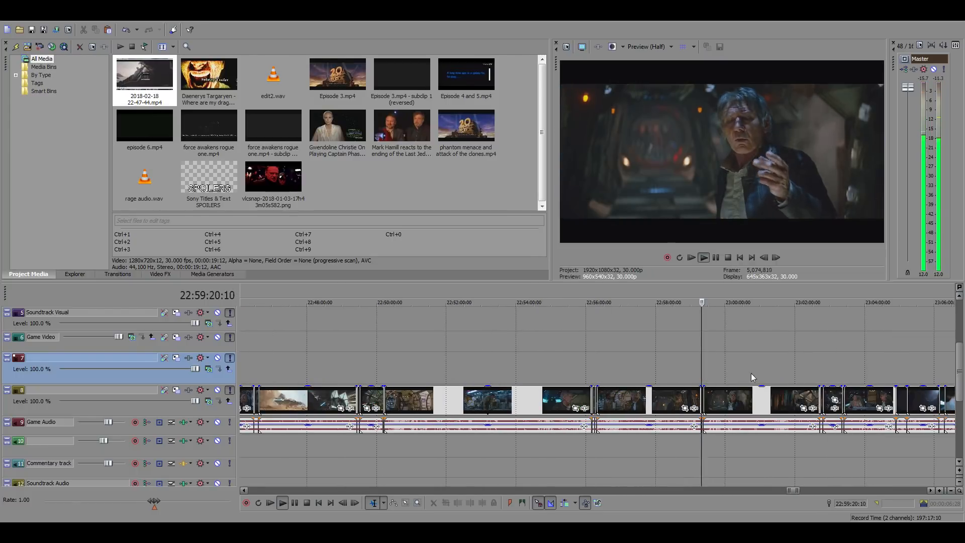
{"action": "left_click", "coordinate": [818, 375]}
{"action": "left_click", "coordinate": [843, 376]}
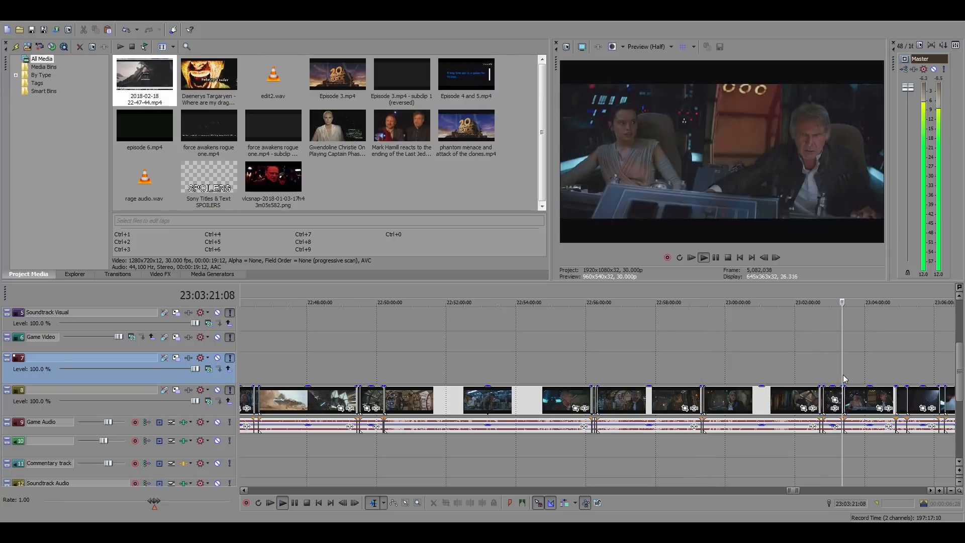
{"action": "left_click", "coordinate": [897, 376]}
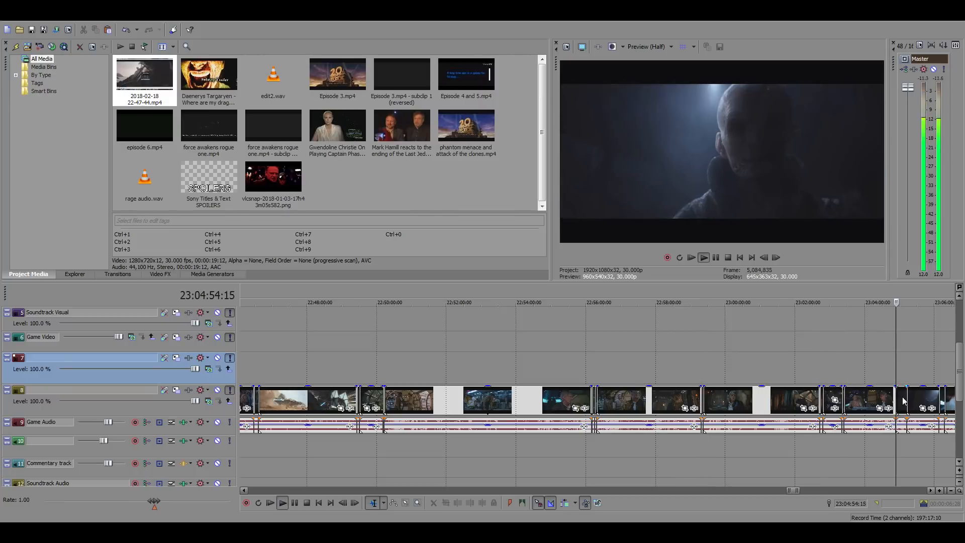
Find the Falcon cockpit shot with Rey and Han starting at about 23:06:08 in the source footage and copy it
{"action": "scroll", "coordinate": [564, 397], "scroll_direction": "up", "scroll_amount": 3}
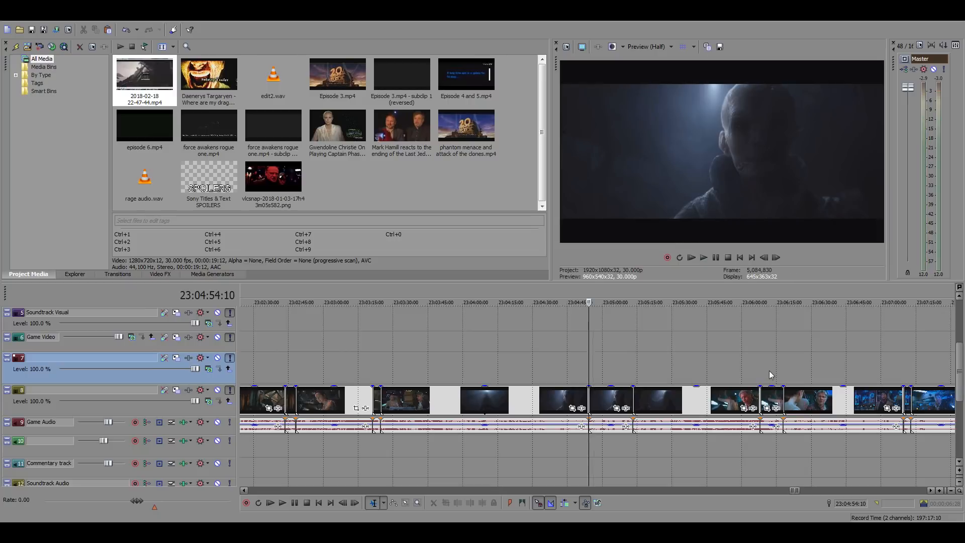
{"action": "left_click", "coordinate": [758, 364]}
{"action": "scroll", "coordinate": [784, 382], "scroll_direction": "up", "scroll_amount": 4}
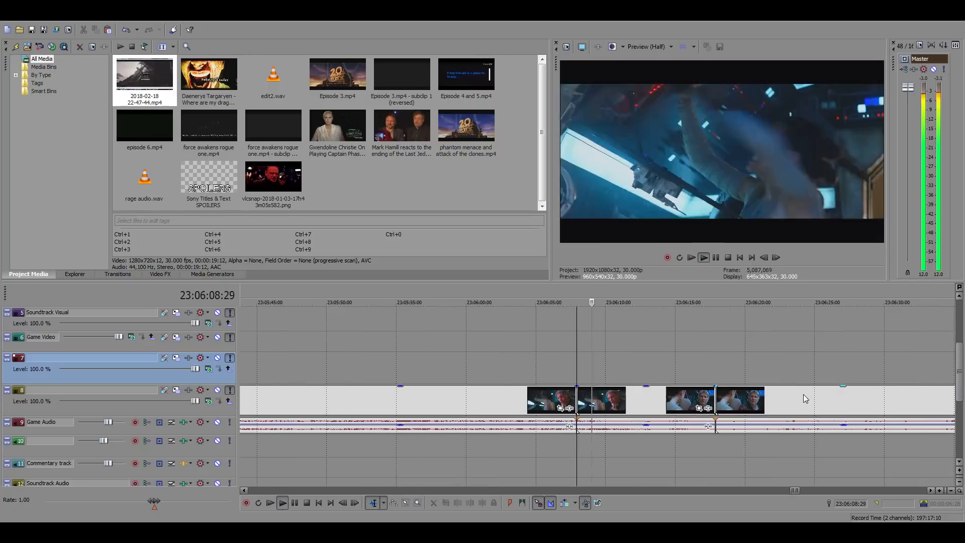
{"action": "key", "text": "space"}
{"action": "left_click", "coordinate": [619, 405]}
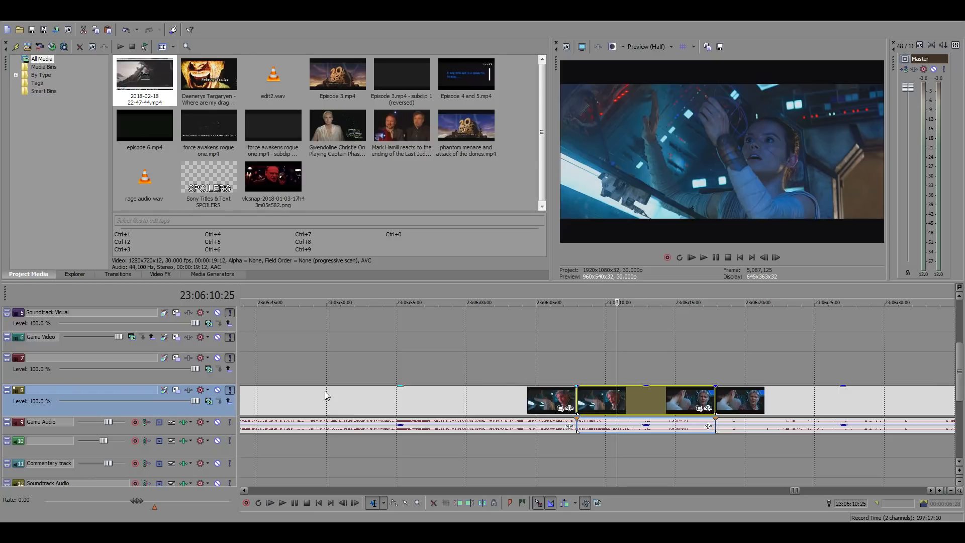
Paste the copied cockpit shot into the main timeline's gap at 01:04:09:21, directly behind the preceding clip
{"action": "scroll", "coordinate": [453, 400], "scroll_direction": "down", "scroll_amount": 8}
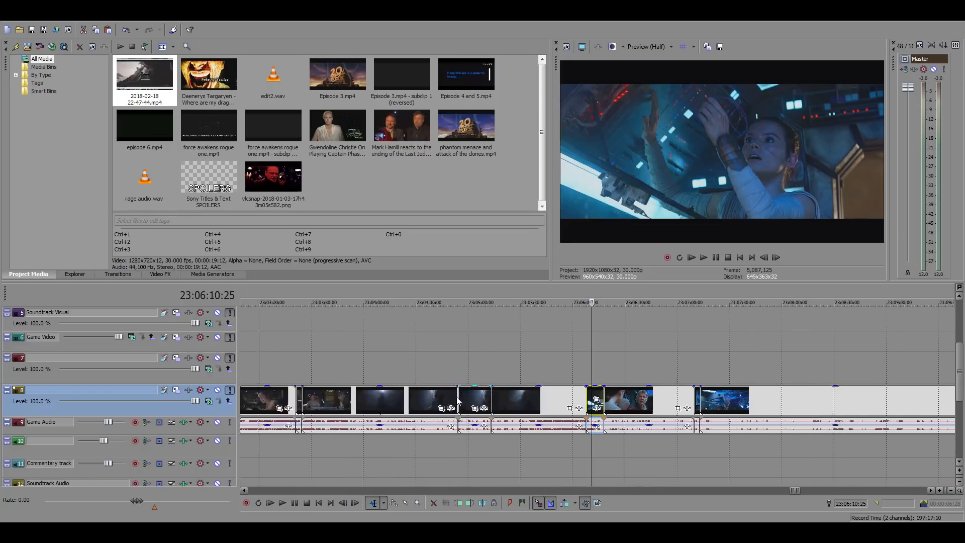
{"action": "scroll", "coordinate": [455, 399], "scroll_direction": "down", "scroll_amount": 3}
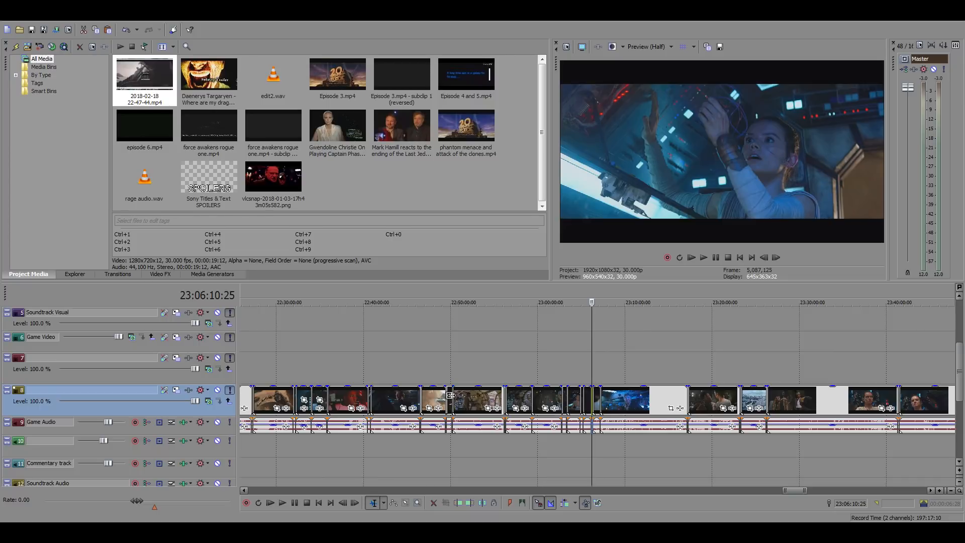
{"action": "scroll", "coordinate": [450, 395], "scroll_direction": "down", "scroll_amount": 2}
{"action": "scroll", "coordinate": [449, 395], "scroll_direction": "down", "scroll_amount": 1}
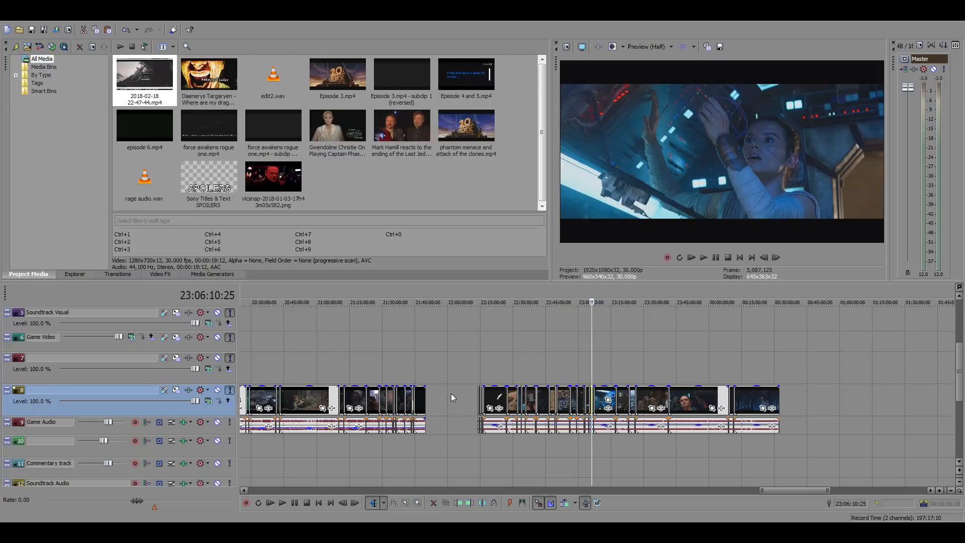
{"action": "scroll", "coordinate": [451, 393], "scroll_direction": "down", "scroll_amount": 10}
{"action": "left_click", "coordinate": [256, 340]}
{"action": "scroll", "coordinate": [508, 379], "scroll_direction": "up", "scroll_amount": 10}
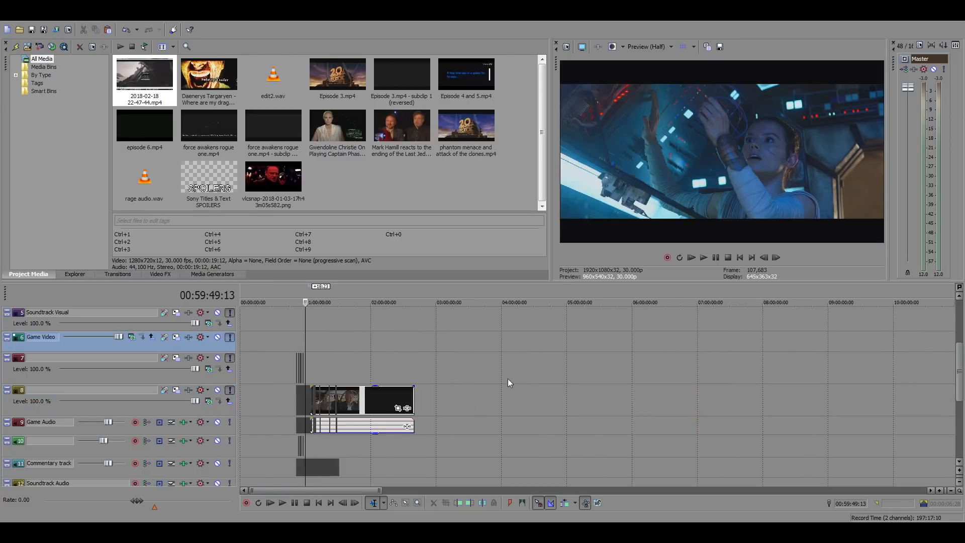
{"action": "left_click", "coordinate": [649, 371]}
{"action": "scroll", "coordinate": [604, 382], "scroll_direction": "up", "scroll_amount": 8}
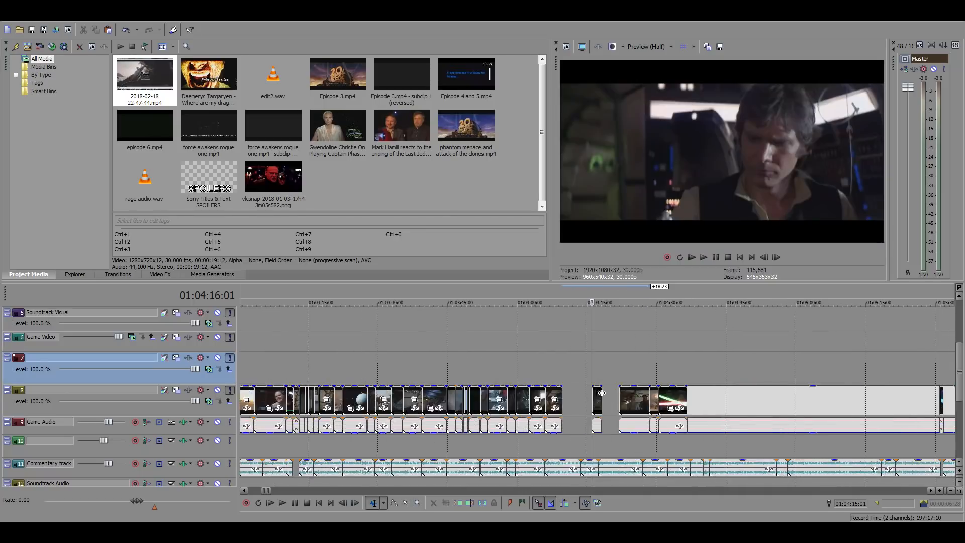
{"action": "left_click", "coordinate": [533, 394]}
{"action": "key", "text": "ctrl+v"}
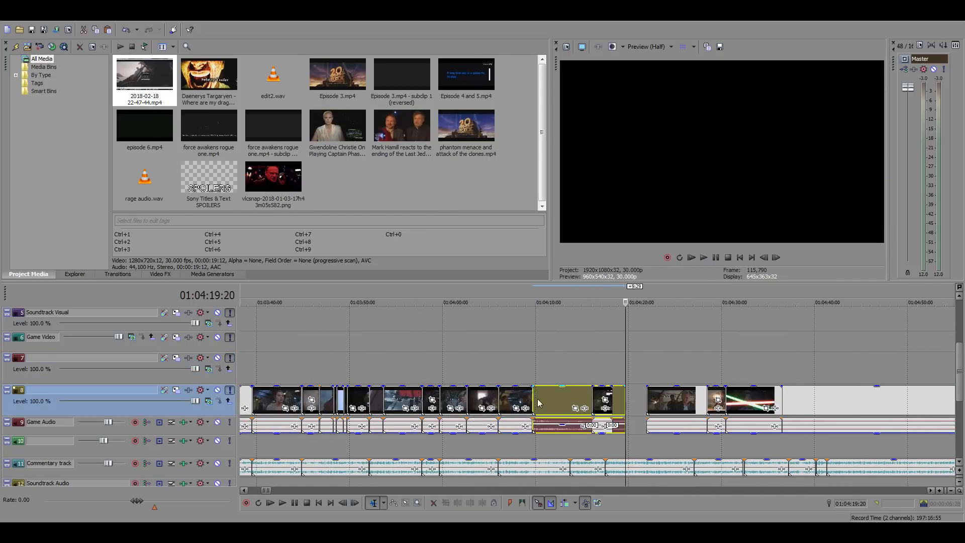
Silence the pasted cockpit shot's audio event and slide the shot 11 frames later
{"action": "left_click", "coordinate": [547, 432]}
{"action": "left_click_drag", "start_coordinate": [547, 430], "coordinate": [547, 461]}
{"action": "left_click", "coordinate": [529, 375]}
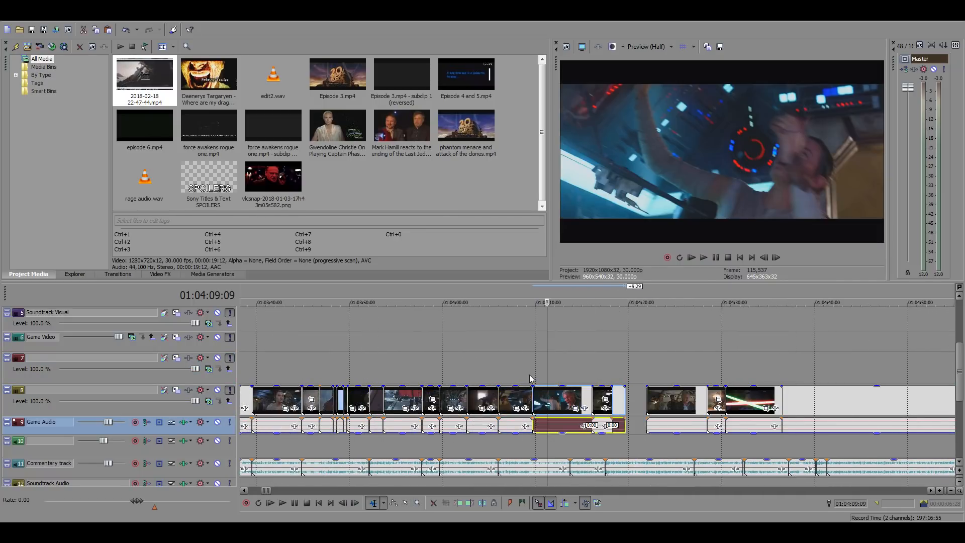
{"action": "scroll", "coordinate": [530, 377], "scroll_direction": "up", "scroll_amount": 5}
{"action": "key", "text": "space"}
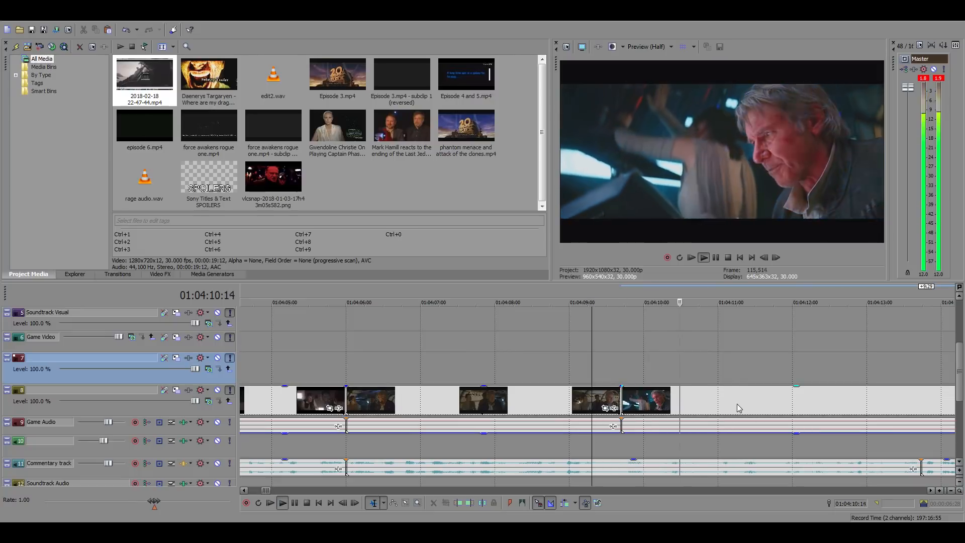
{"action": "left_click_drag", "start_coordinate": [736, 402], "coordinate": [764, 400]}
Play the moved cockpit shot, and extend its start back to 01:04:09:21 so it meets the preceding clip
{"action": "key", "text": "space"}
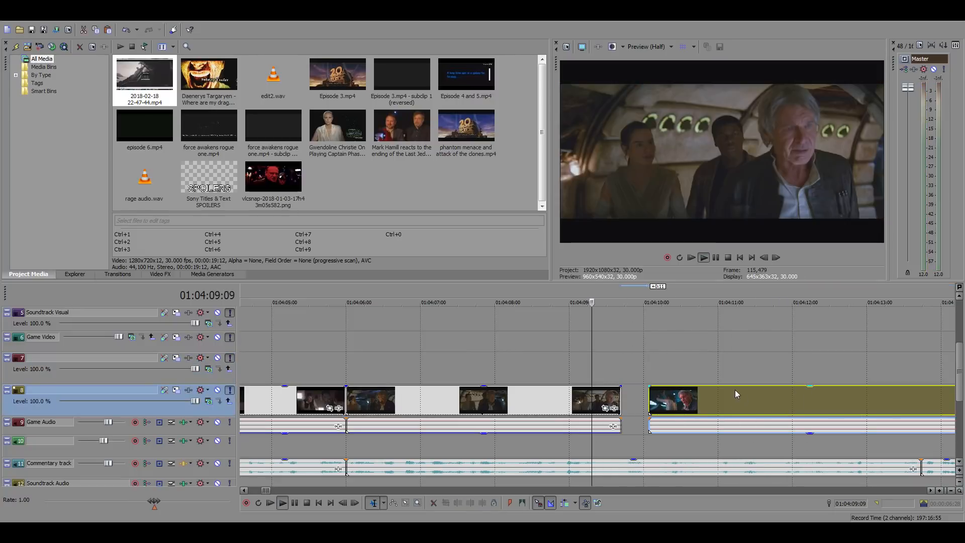
{"action": "key", "text": "space"}
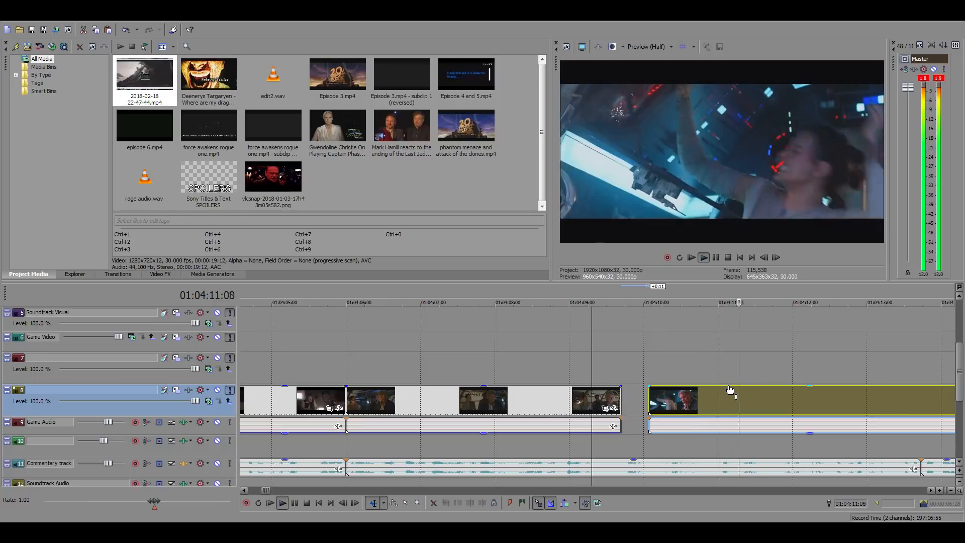
{"action": "scroll", "coordinate": [764, 395], "scroll_direction": "down", "scroll_amount": 3}
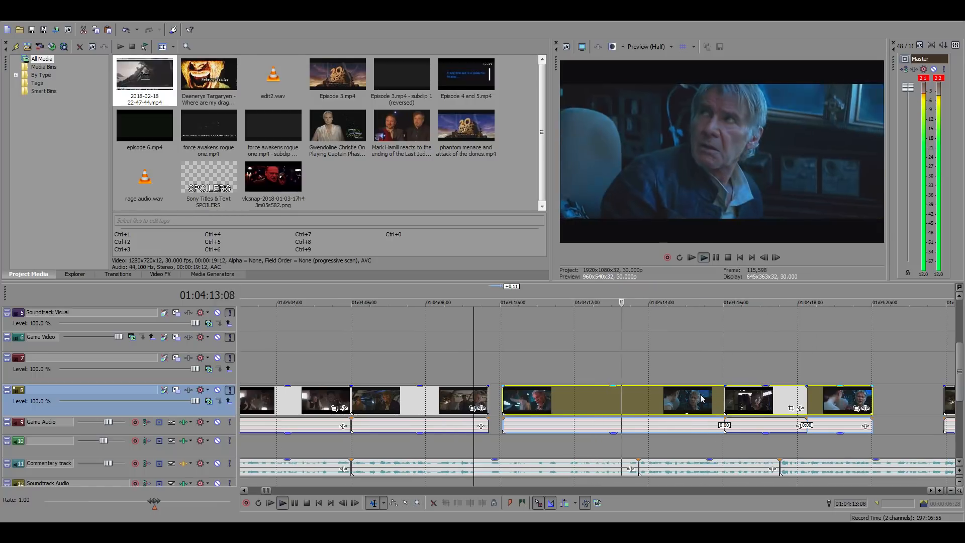
{"action": "left_click", "coordinate": [605, 398]}
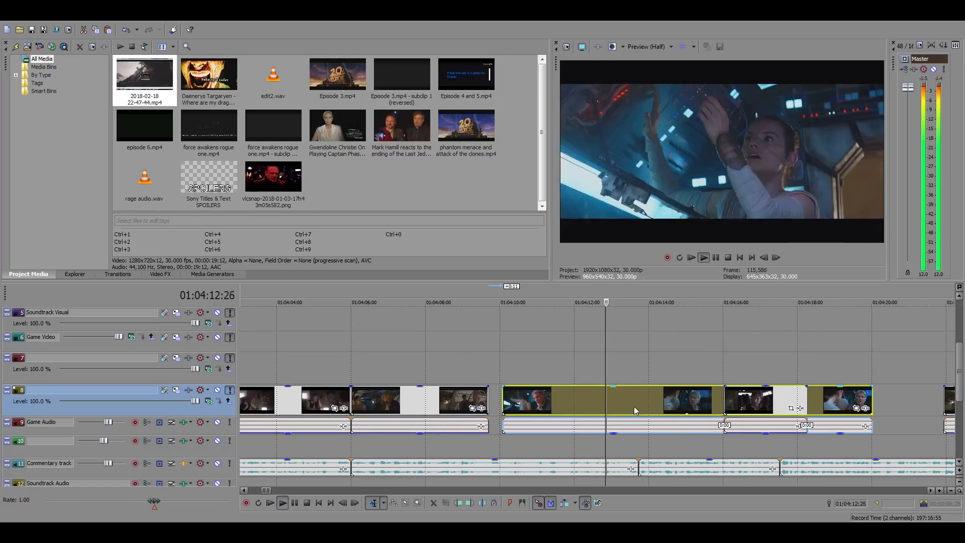
{"action": "scroll", "coordinate": [669, 407], "scroll_direction": "up", "scroll_amount": 3}
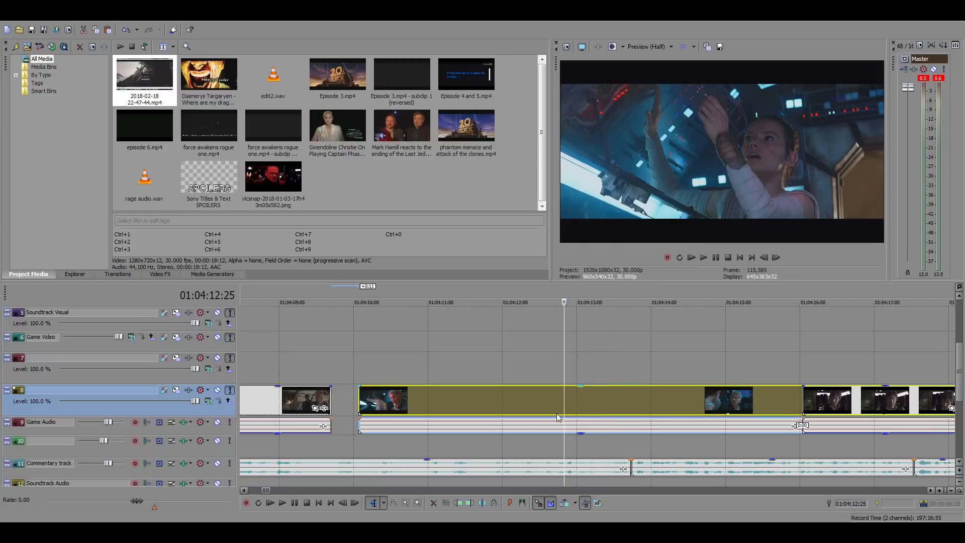
{"action": "left_click_drag", "start_coordinate": [359, 397], "coordinate": [331, 396]}
{"action": "left_click", "coordinate": [330, 371]}
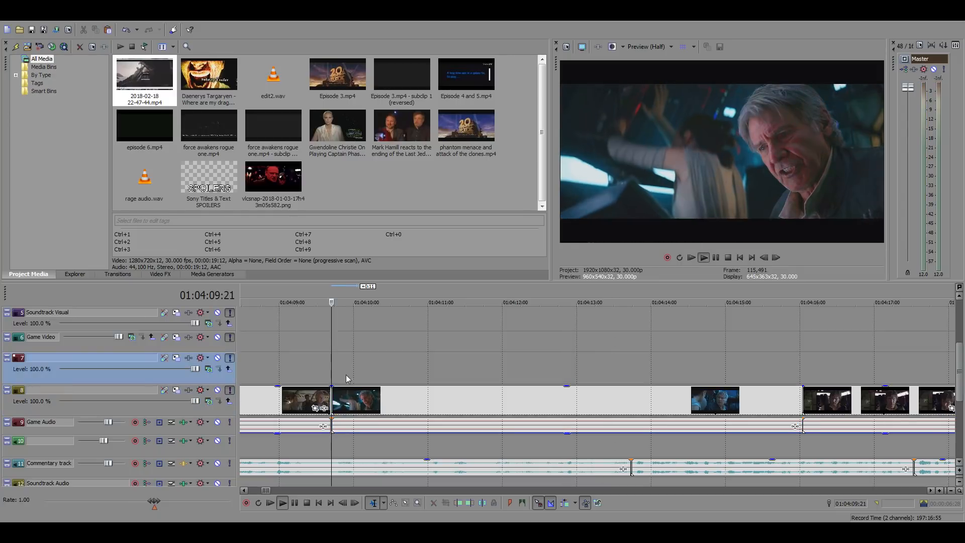
Split the cockpit shot at 01:04:12:17, bring Han's close-up 16 frames earlier against the split, and play the result
{"action": "key", "text": "space"}
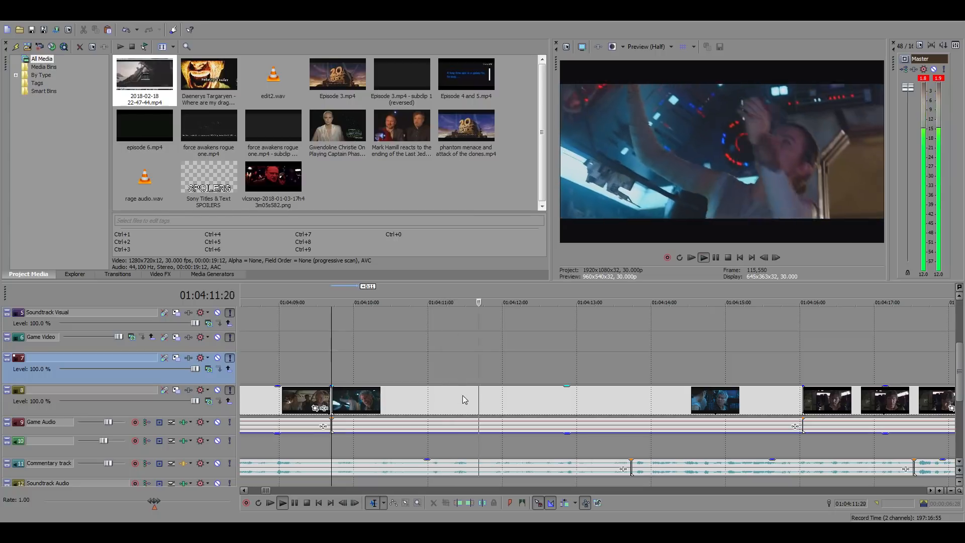
{"action": "left_click", "coordinate": [537, 396]}
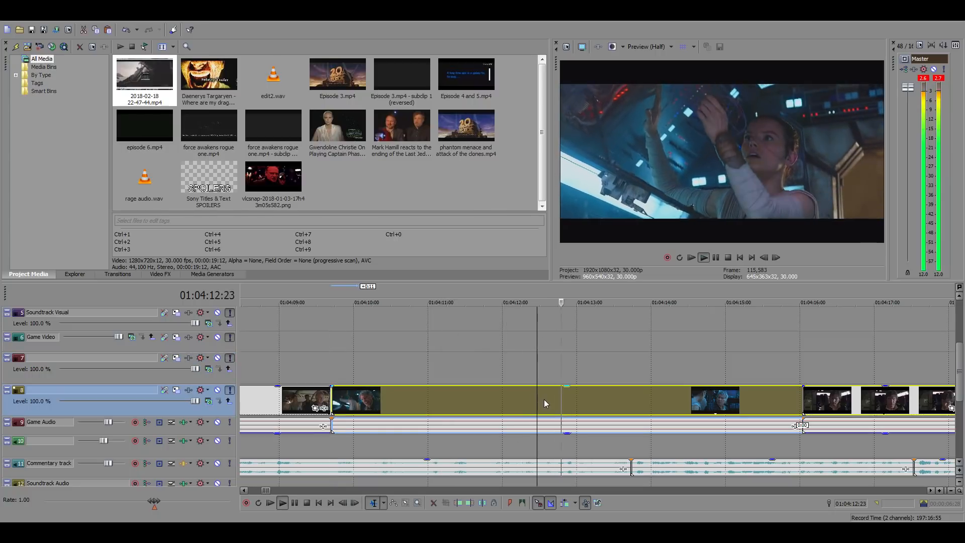
{"action": "key", "text": "space"}
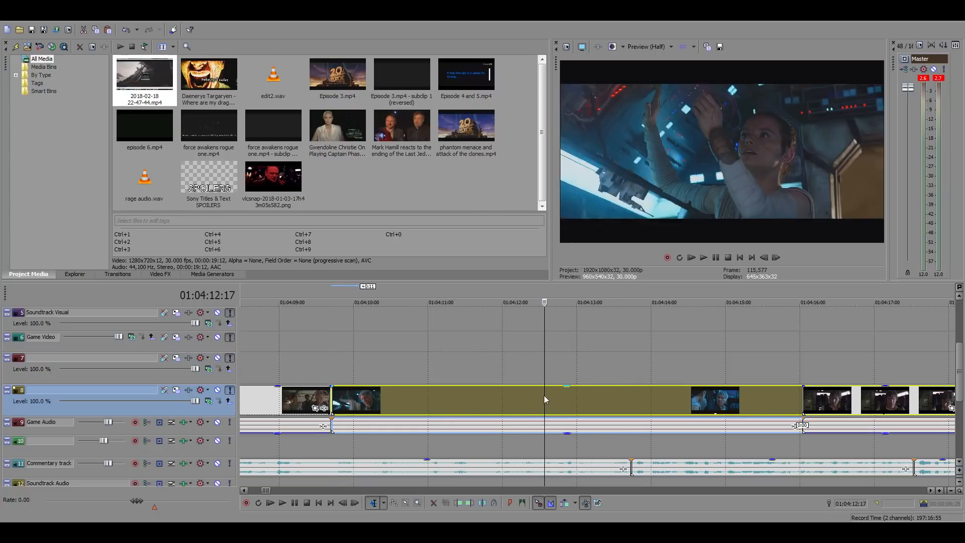
{"action": "key", "text": "s"}
{"action": "left_click_drag", "start_coordinate": [646, 405], "coordinate": [605, 405]}
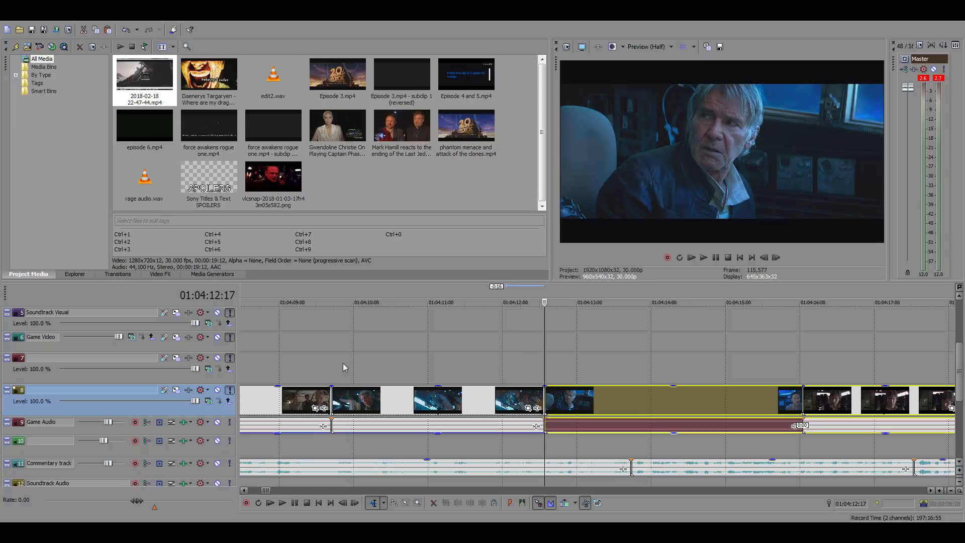
{"action": "left_click", "coordinate": [330, 361]}
{"action": "key", "text": "space"}
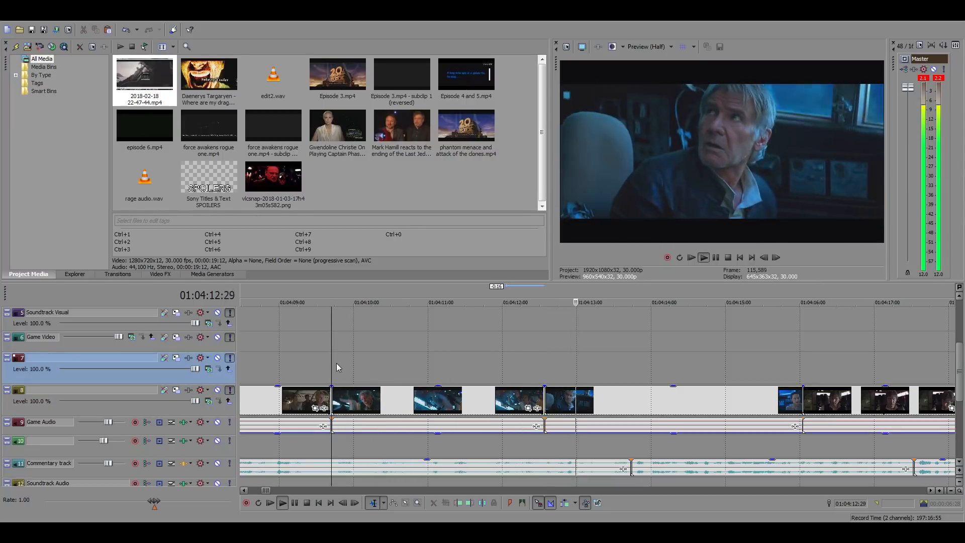
Split Han's cockpit close-up at 01:04:13:22 and delete the part after the split
{"action": "left_click", "coordinate": [634, 405]}
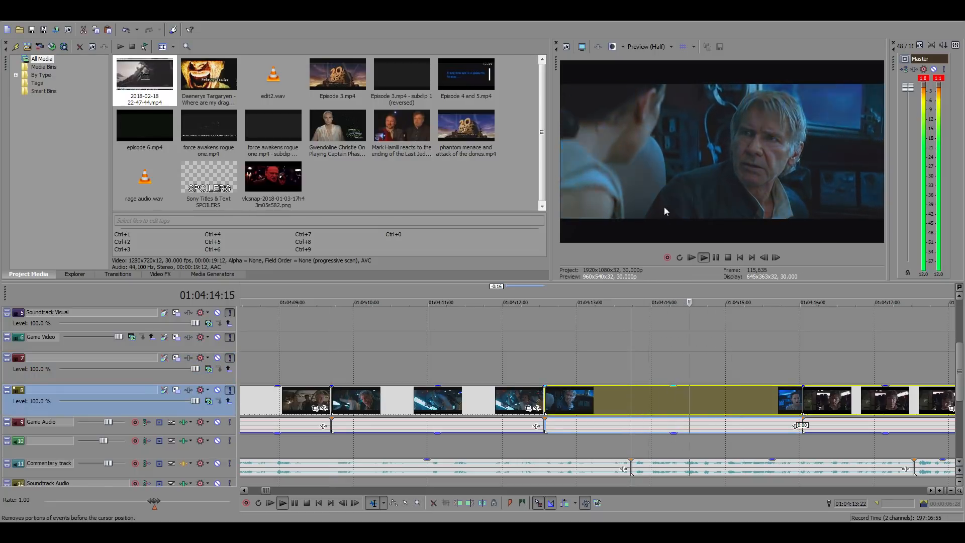
{"action": "key", "text": "s"}
{"action": "key", "text": "Delete"}
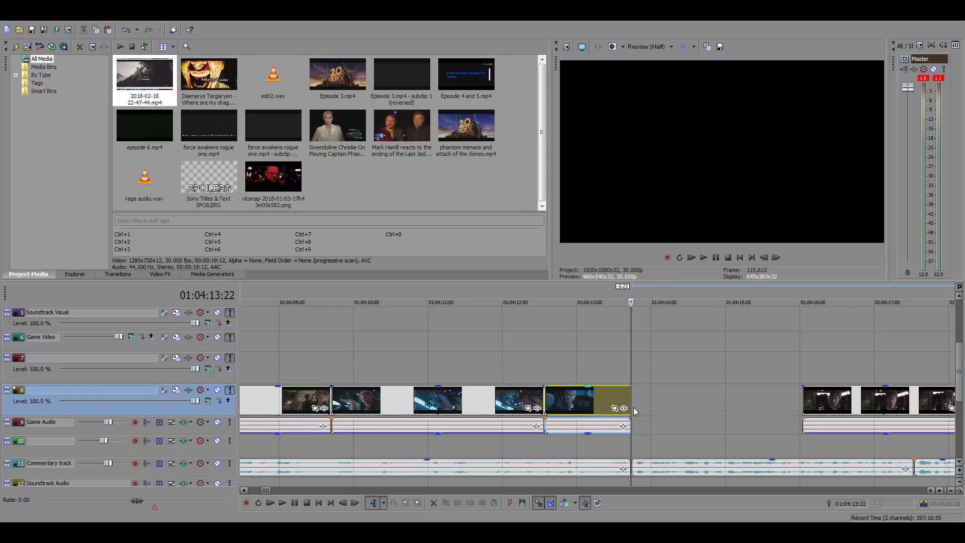
Skim the source footage for a shot to fill the gap, and play the space battle from 16:45:40:17 onward
{"action": "scroll", "coordinate": [638, 408], "scroll_direction": "down", "scroll_amount": 15}
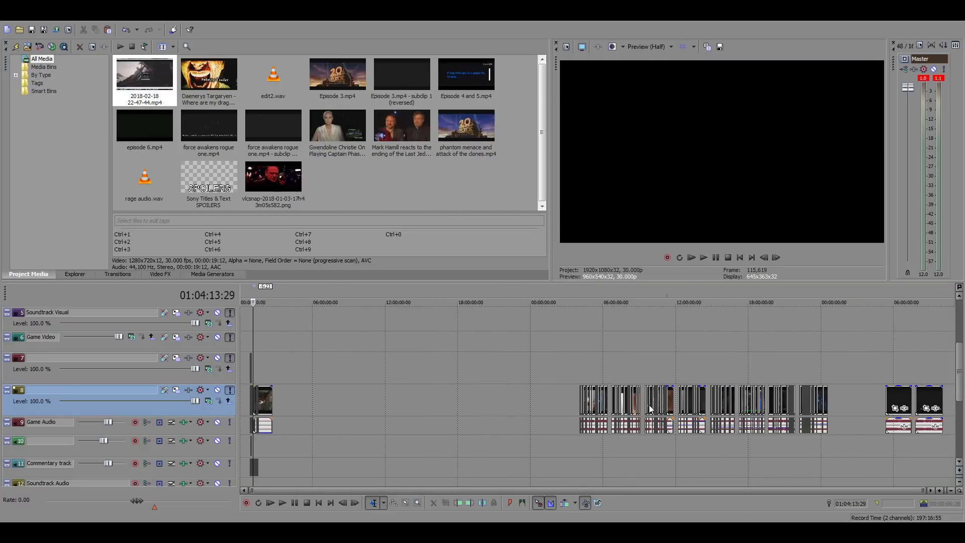
{"action": "left_click", "coordinate": [751, 368]}
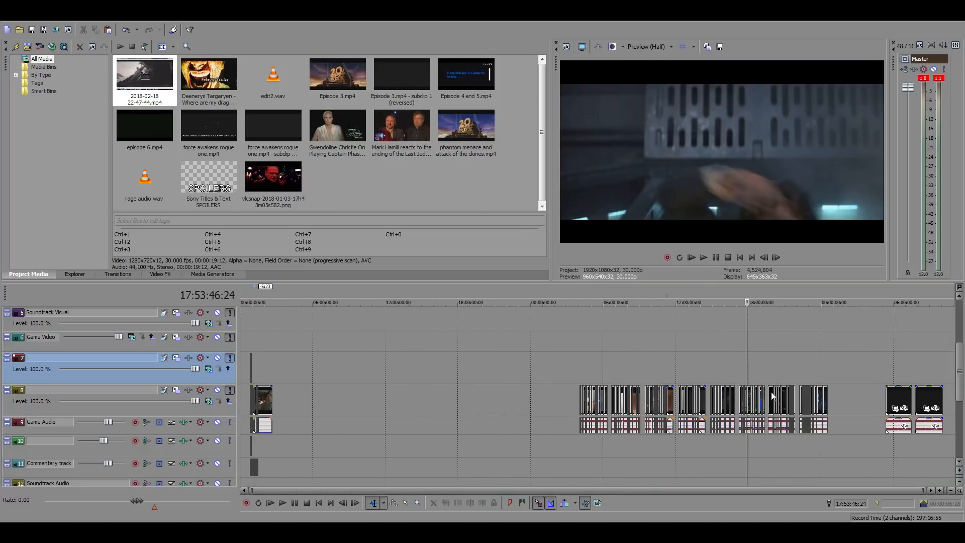
{"action": "scroll", "coordinate": [771, 391], "scroll_direction": "up", "scroll_amount": 10}
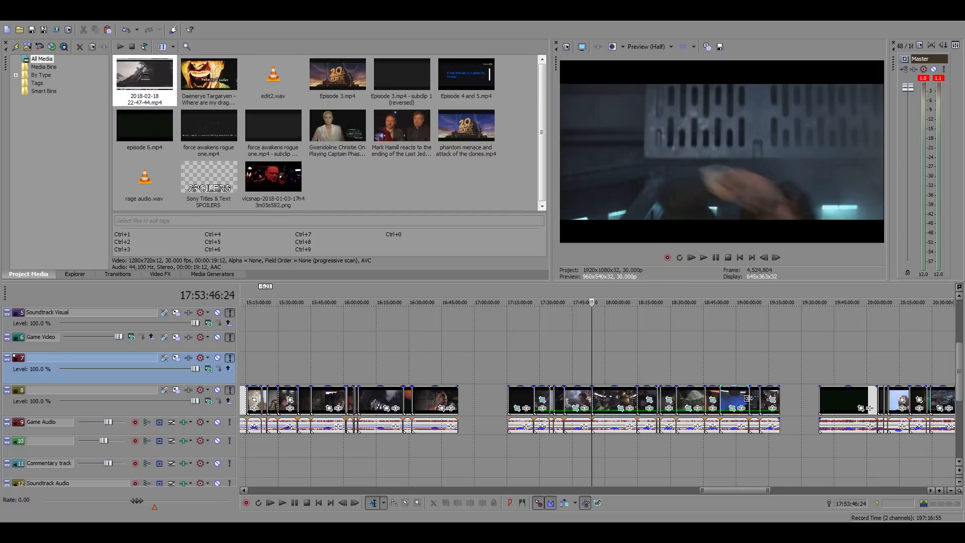
{"action": "left_click", "coordinate": [758, 360]}
{"action": "scroll", "coordinate": [774, 372], "scroll_direction": "up", "scroll_amount": 8}
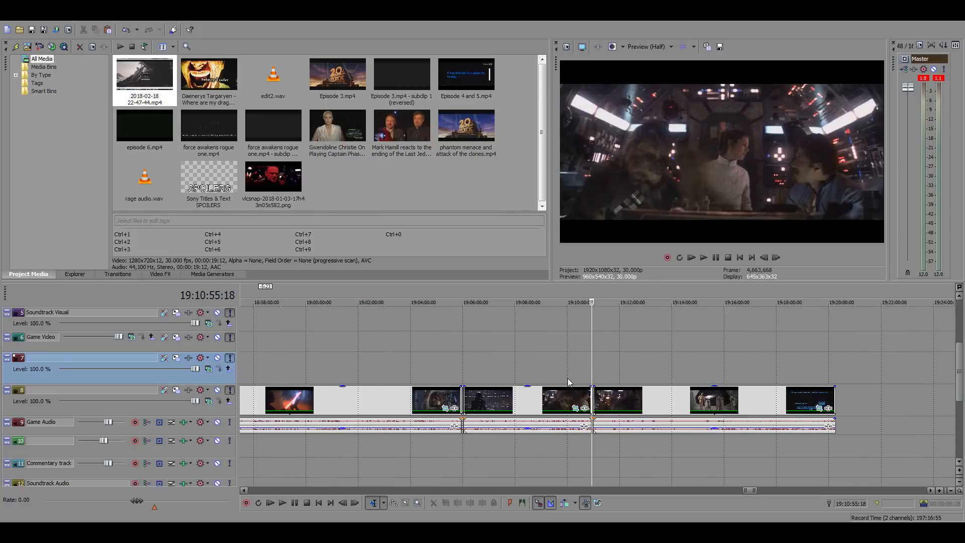
{"action": "scroll", "coordinate": [762, 344], "scroll_direction": "down", "scroll_amount": 12}
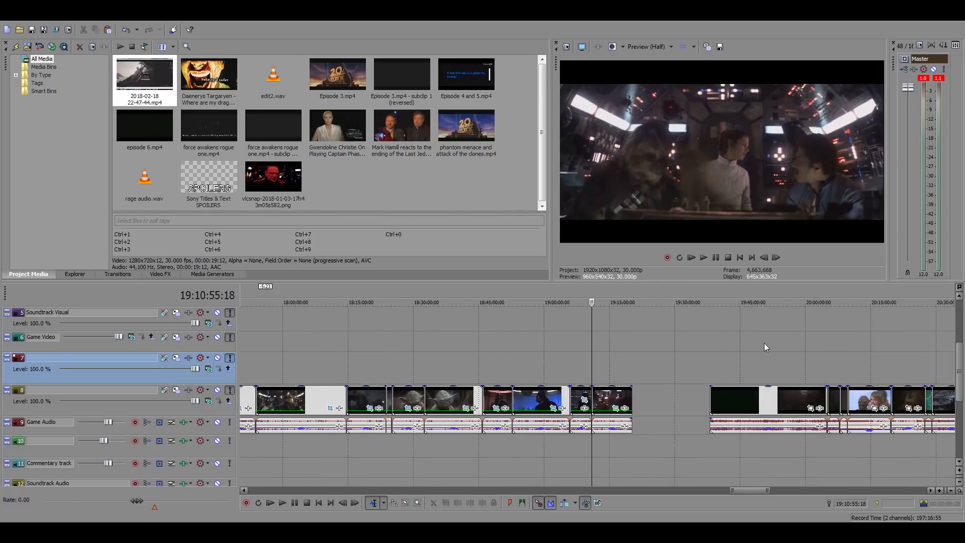
{"action": "left_click", "coordinate": [530, 347]}
{"action": "scroll", "coordinate": [704, 369], "scroll_direction": "up", "scroll_amount": 6}
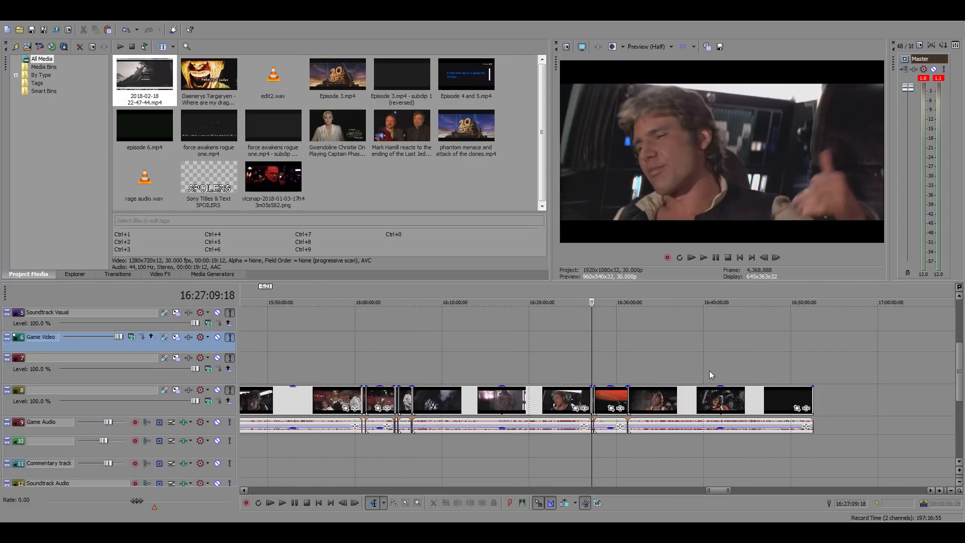
{"action": "left_click", "coordinate": [739, 368]}
{"action": "scroll", "coordinate": [774, 373], "scroll_direction": "up", "scroll_amount": 8}
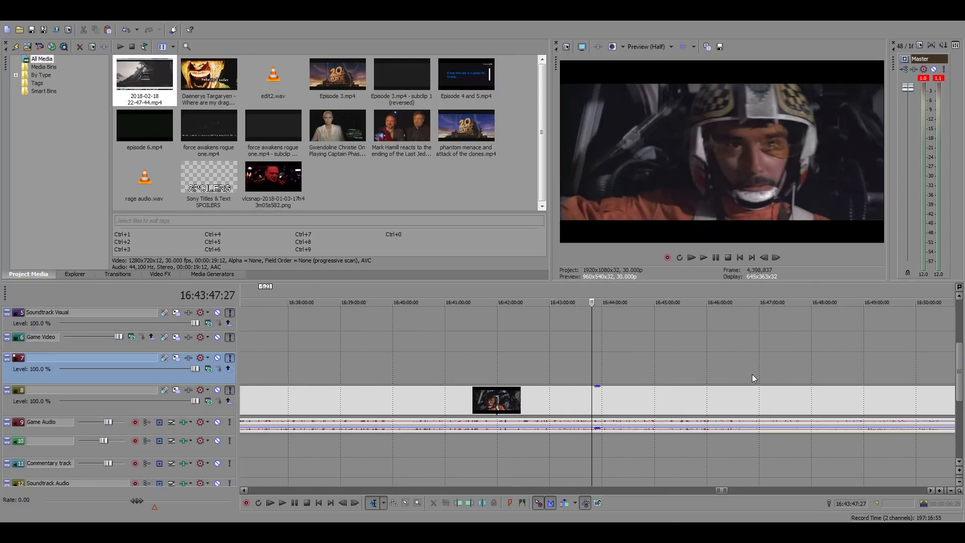
{"action": "left_click", "coordinate": [722, 395]}
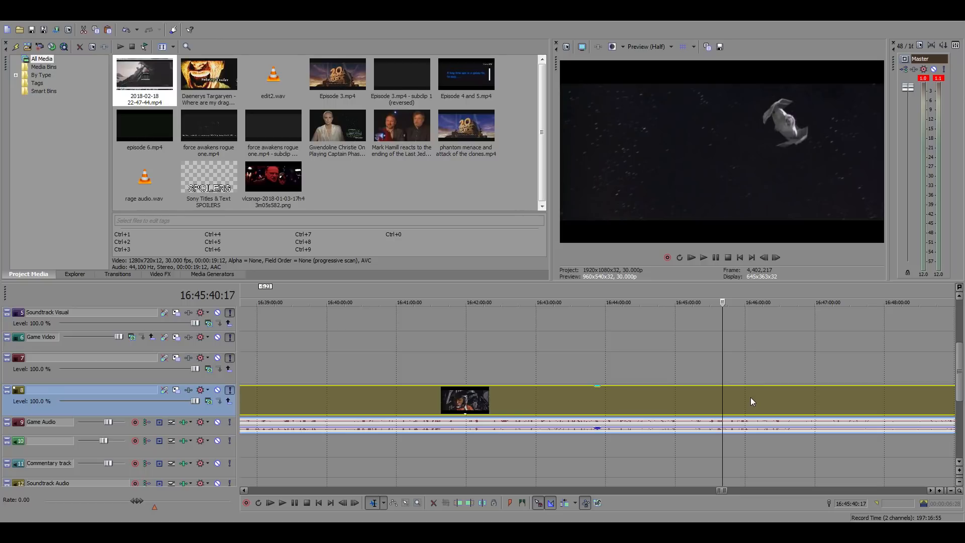
{"action": "key", "text": "space"}
{"action": "scroll", "coordinate": [740, 396], "scroll_direction": "up", "scroll_amount": 4}
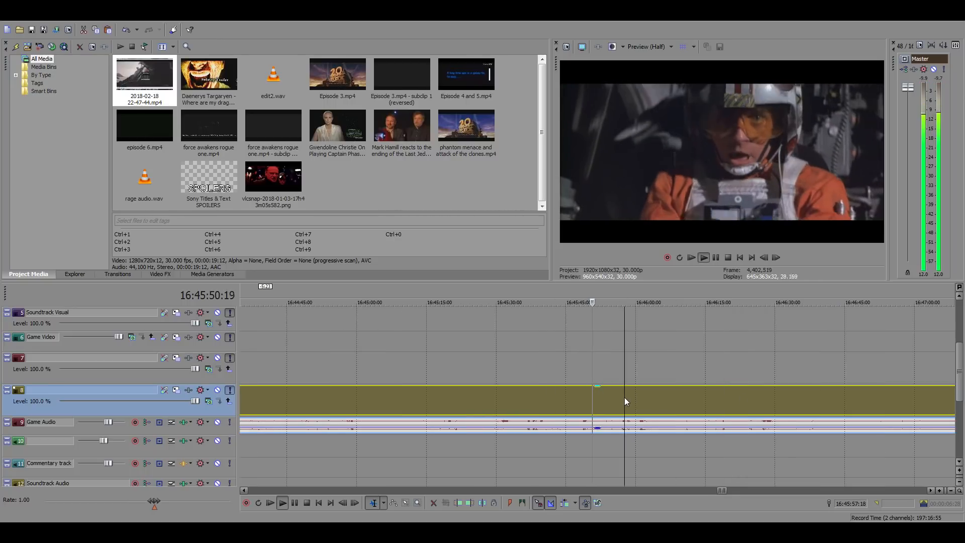
{"action": "key", "text": "Return"}
{"action": "key", "text": "space"}
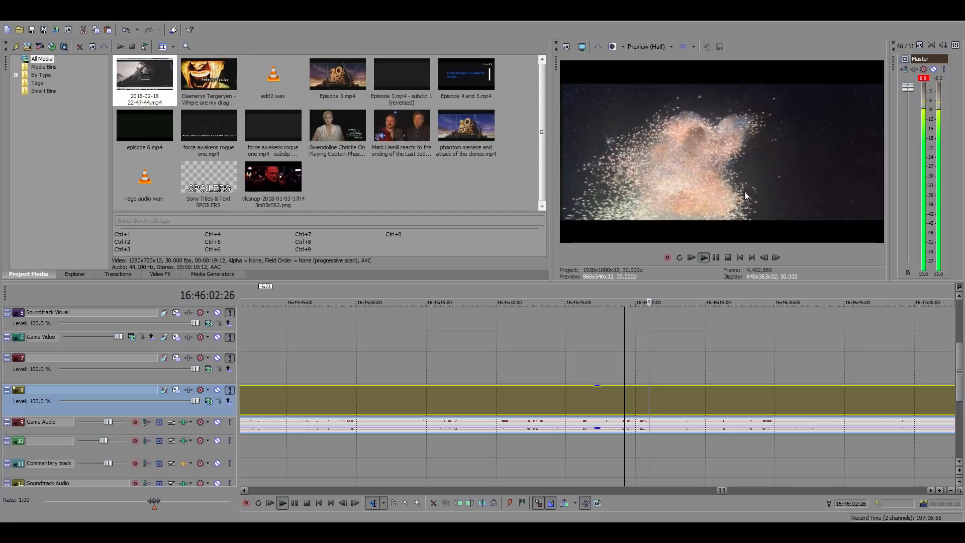
{"action": "left_click", "coordinate": [665, 395]}
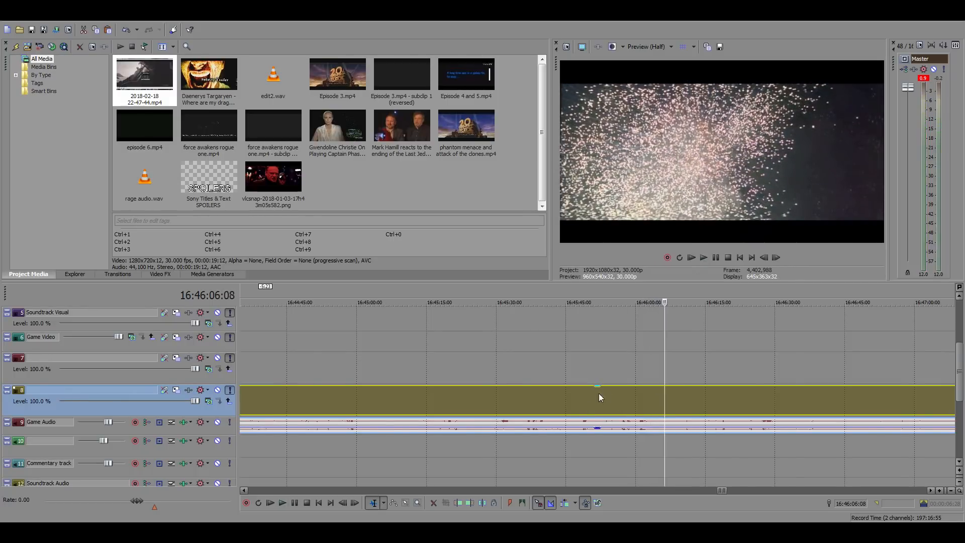
Return to the main timeline's gap at 01:04:13:22 and play the commentary over it
{"action": "scroll", "coordinate": [599, 393], "scroll_direction": "down", "scroll_amount": 10}
{"action": "scroll", "coordinate": [592, 379], "scroll_direction": "down", "scroll_amount": 8}
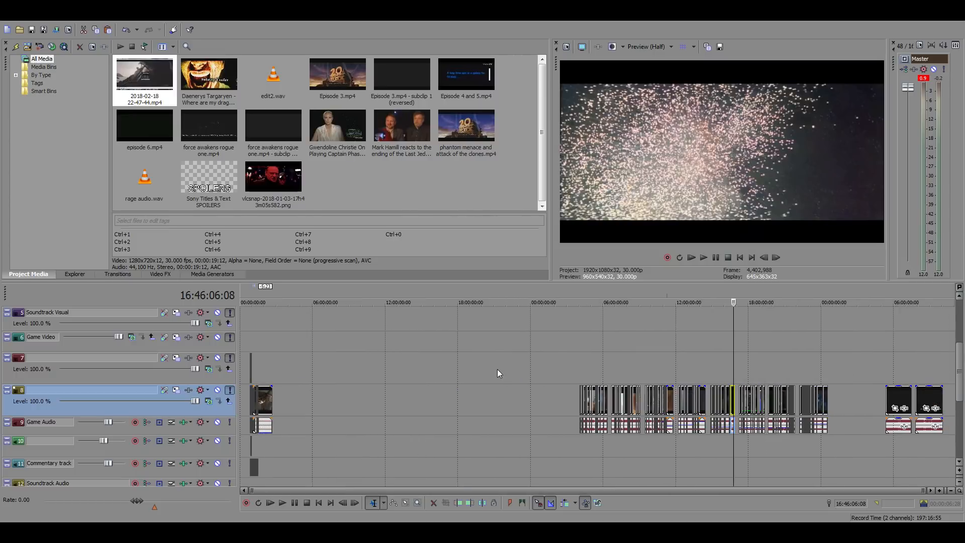
{"action": "left_click", "coordinate": [255, 350]}
{"action": "scroll", "coordinate": [363, 388], "scroll_direction": "up", "scroll_amount": 15}
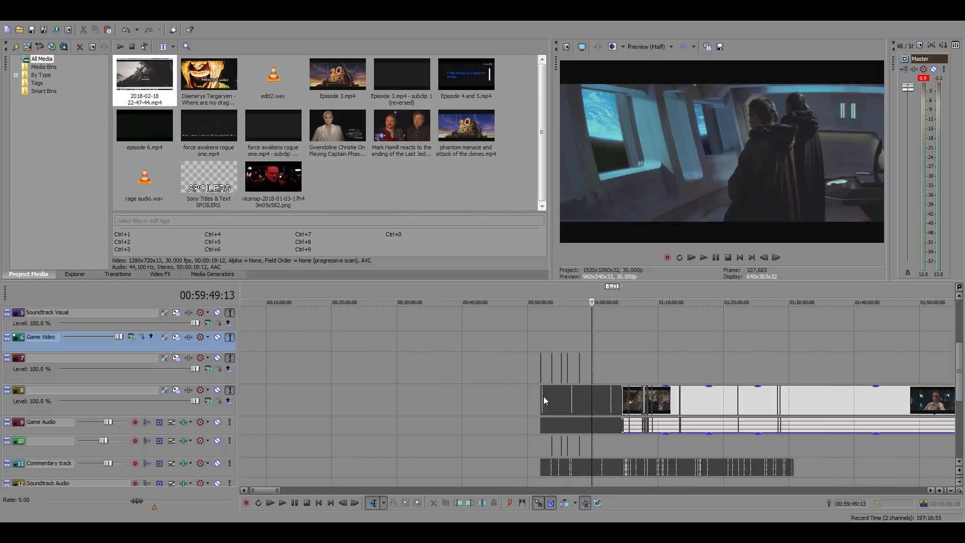
{"action": "left_click", "coordinate": [751, 373]}
{"action": "scroll", "coordinate": [705, 408], "scroll_direction": "up", "scroll_amount": 10}
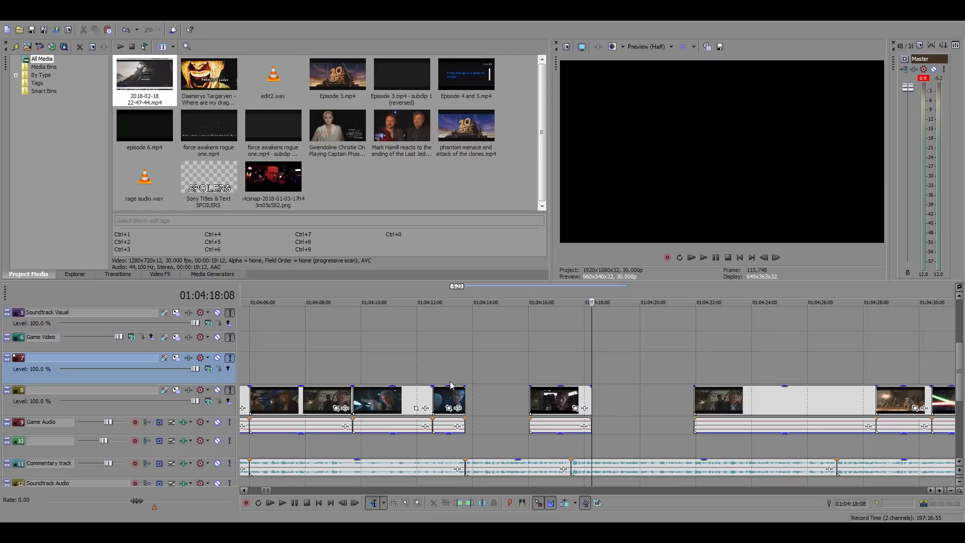
{"action": "left_click", "coordinate": [464, 372]}
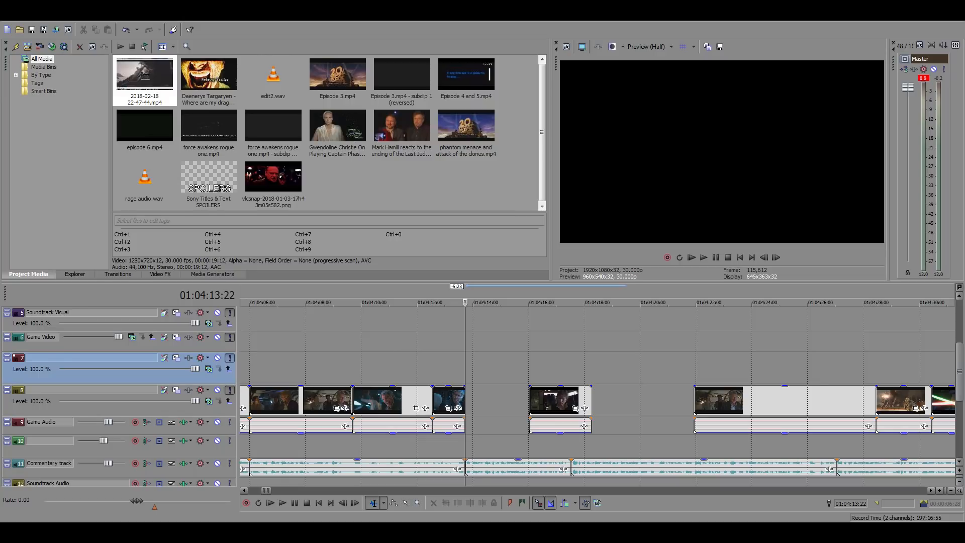
{"action": "left_click", "coordinate": [487, 387]}
{"action": "left_click", "coordinate": [467, 373]}
{"action": "key", "text": "space"}
Move the short clip at 01:04:16:00 out of the gap, 9 seconds 8 frames later, and stop playback at 01:04:17:16
{"action": "left_click_drag", "start_coordinate": [559, 406], "coordinate": [817, 409]}
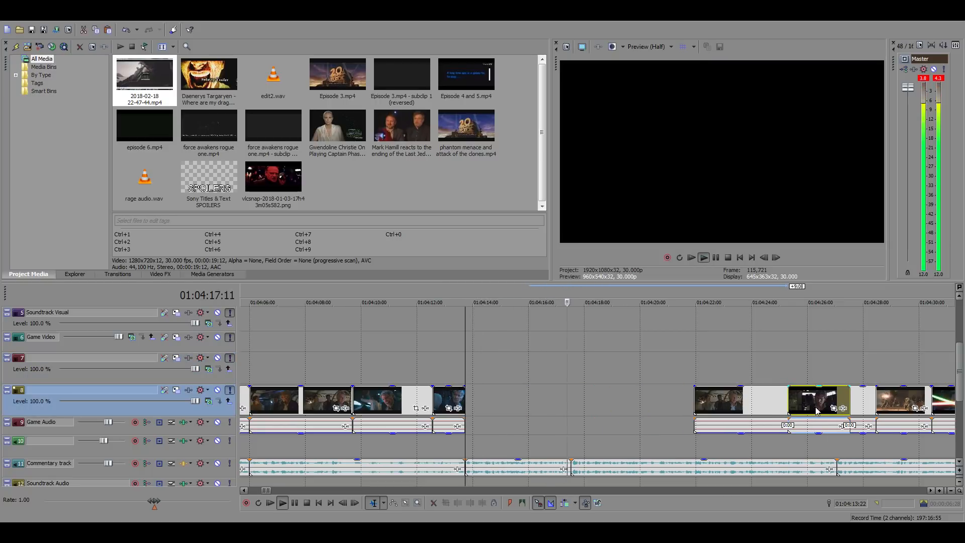
{"action": "key", "text": "space"}
{"action": "left_click", "coordinate": [568, 400]}
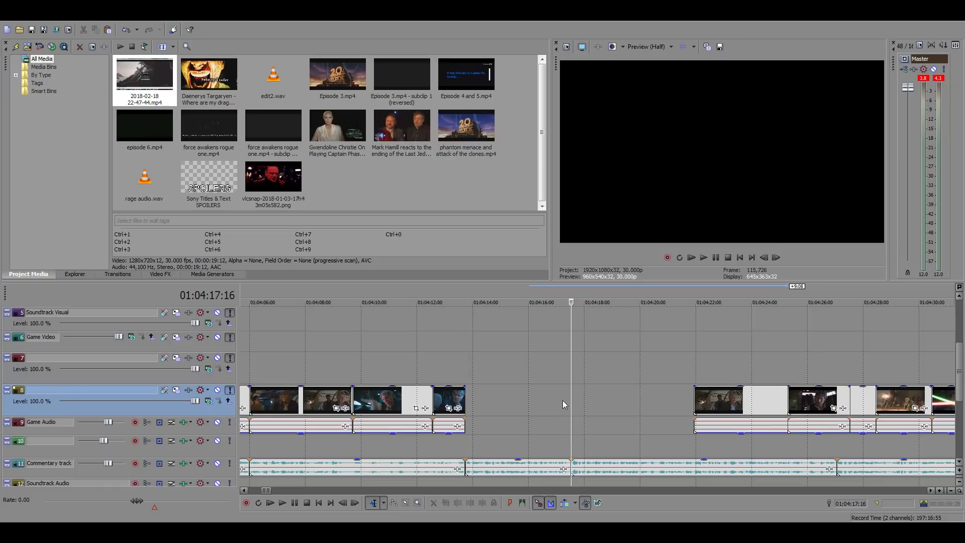
Skim the source footage from 17:25 to 17:34 for a scene with young Han and Leia, and play it near 17:32:58:10
{"action": "left_click", "coordinate": [527, 399]}
{"action": "scroll", "coordinate": [603, 417], "scroll_direction": "down", "scroll_amount": 5}
{"action": "scroll", "coordinate": [605, 416], "scroll_direction": "down", "scroll_amount": 10}
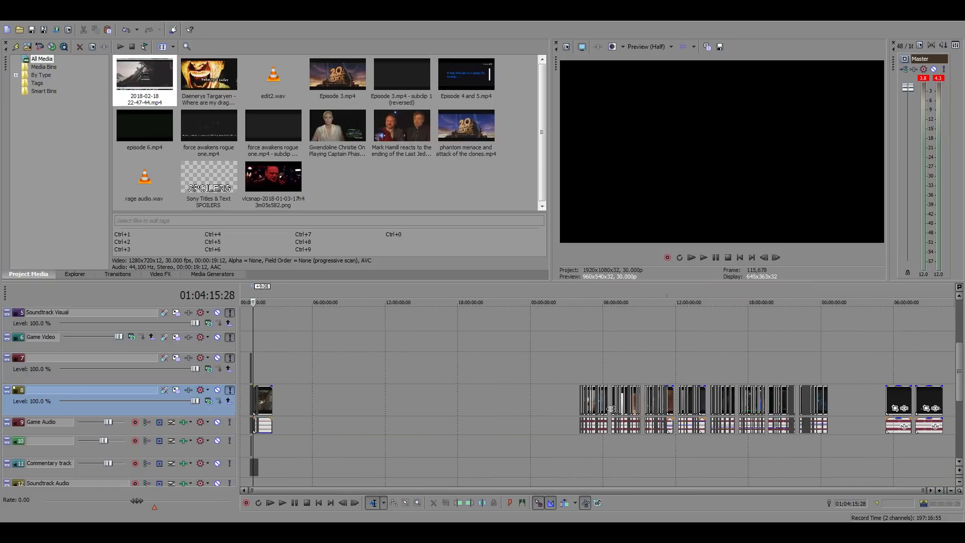
{"action": "left_click", "coordinate": [732, 369]}
{"action": "scroll", "coordinate": [731, 370], "scroll_direction": "up", "scroll_amount": 5}
{"action": "left_click", "coordinate": [647, 362]}
{"action": "scroll", "coordinate": [665, 370], "scroll_direction": "up", "scroll_amount": 6}
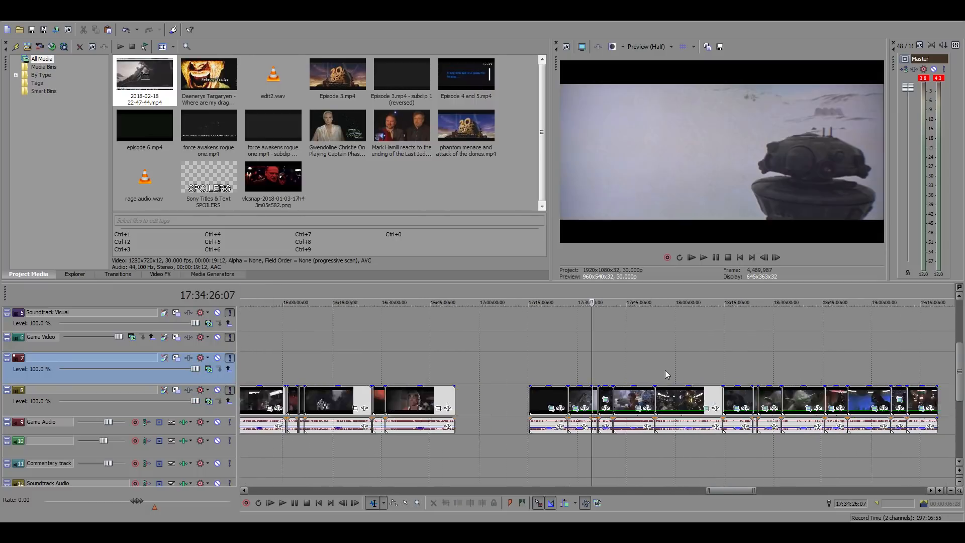
{"action": "left_click", "coordinate": [477, 366]}
{"action": "scroll", "coordinate": [478, 366], "scroll_direction": "up", "scroll_amount": 4}
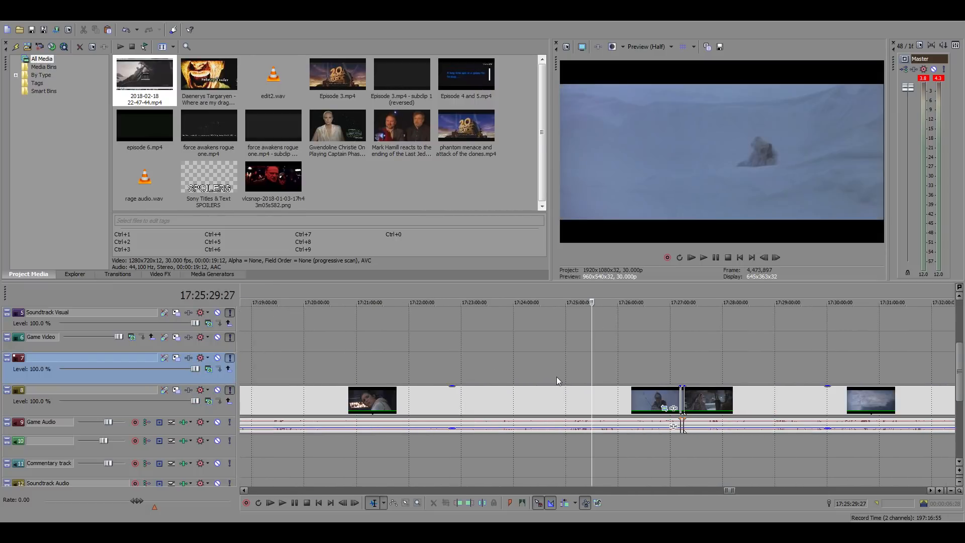
{"action": "left_click", "coordinate": [704, 372]}
{"action": "left_click", "coordinate": [735, 372]}
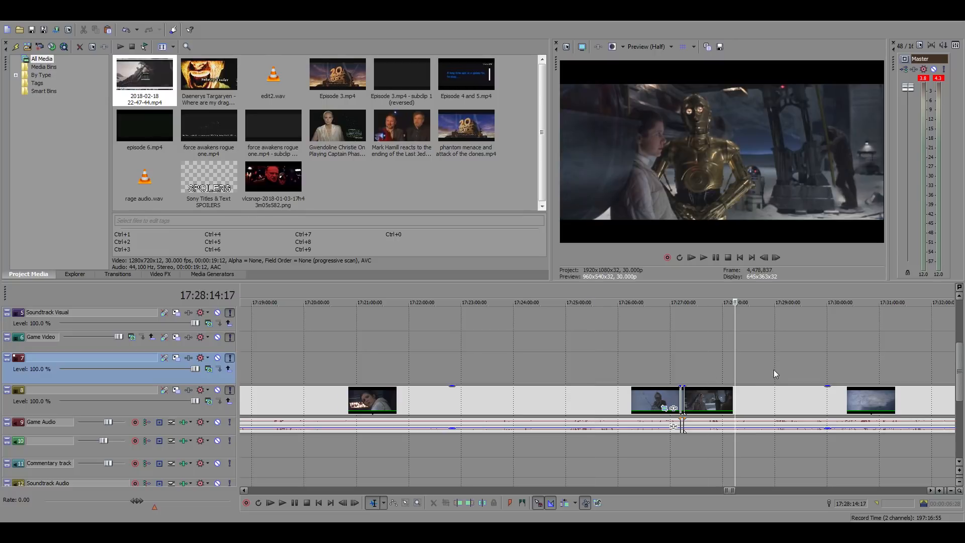
{"action": "left_click", "coordinate": [775, 369]}
{"action": "left_click", "coordinate": [807, 368]}
{"action": "left_click", "coordinate": [834, 368]}
{"action": "scroll", "coordinate": [825, 369], "scroll_direction": "down", "scroll_amount": 5}
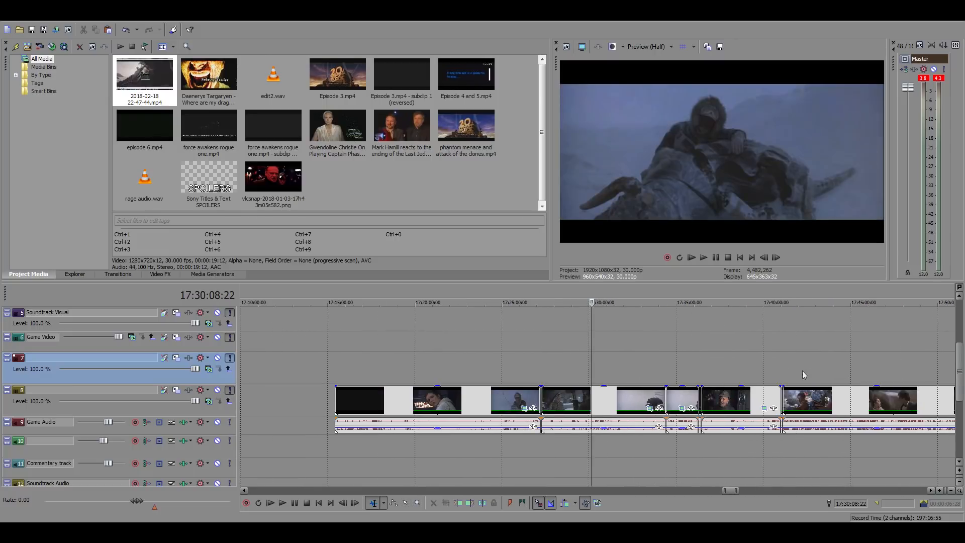
{"action": "left_click", "coordinate": [629, 373]}
{"action": "left_click", "coordinate": [648, 359]}
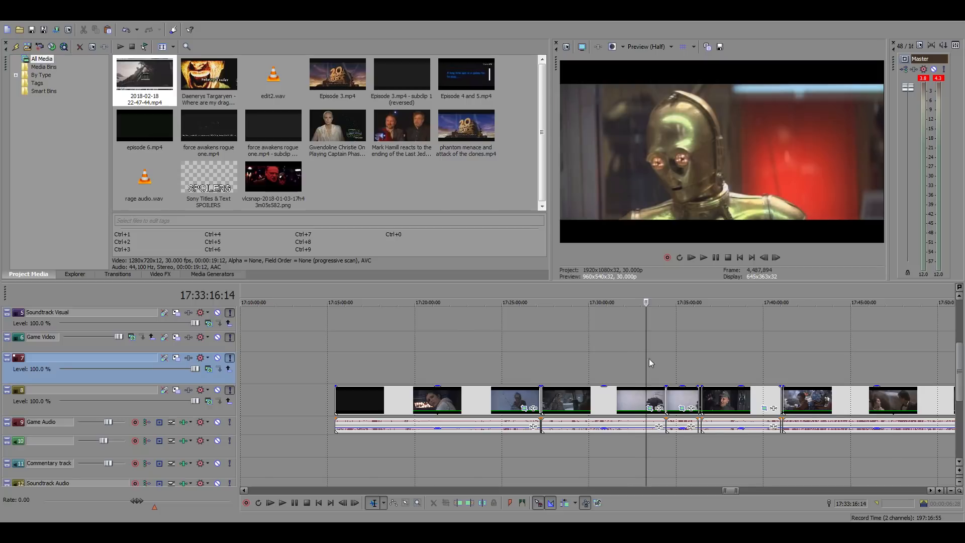
{"action": "key", "text": "space"}
{"action": "scroll", "coordinate": [653, 362], "scroll_direction": "up", "scroll_amount": 3}
{"action": "left_click", "coordinate": [575, 369]}
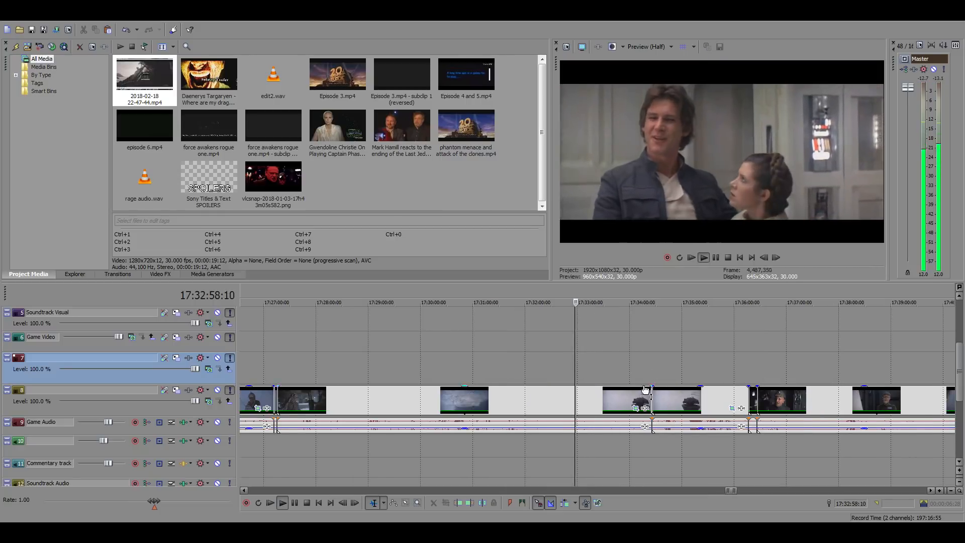
Split the Han and Leia corridor scene at 17:32:55:20 and copy the part after the split
{"action": "scroll", "coordinate": [603, 397], "scroll_direction": "up", "scroll_amount": 4}
{"action": "left_click", "coordinate": [578, 401]}
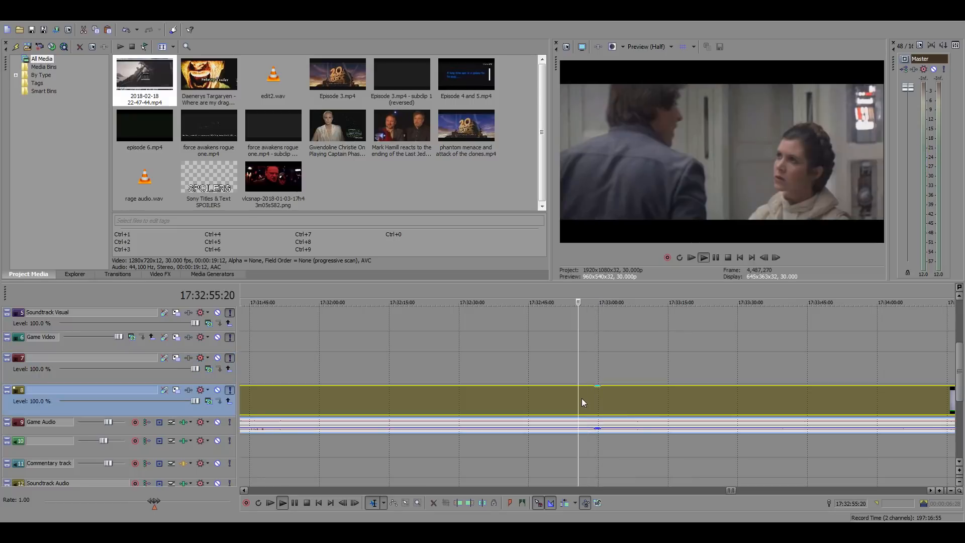
{"action": "scroll", "coordinate": [575, 396], "scroll_direction": "up", "scroll_amount": 3}
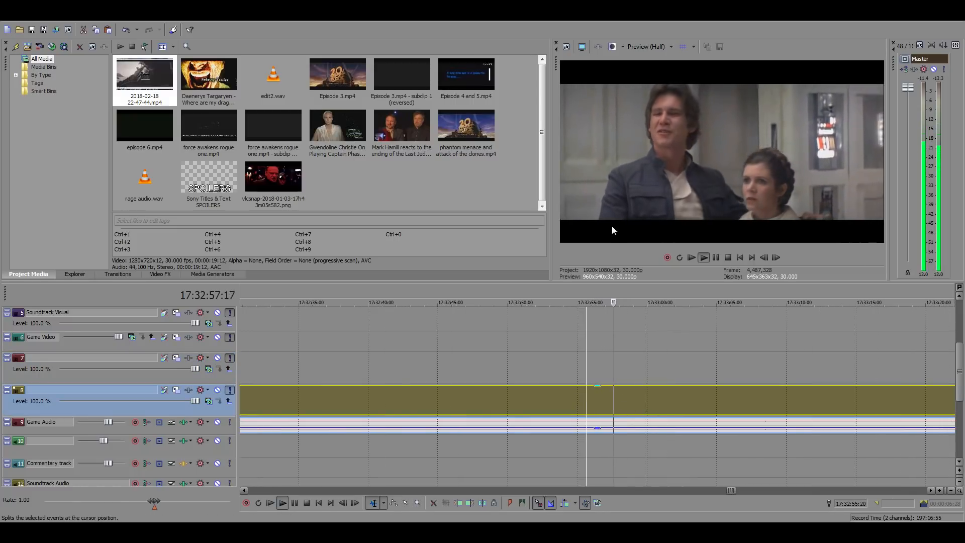
{"action": "key", "text": "space"}
{"action": "key", "text": "s"}
{"action": "left_click", "coordinate": [646, 402]}
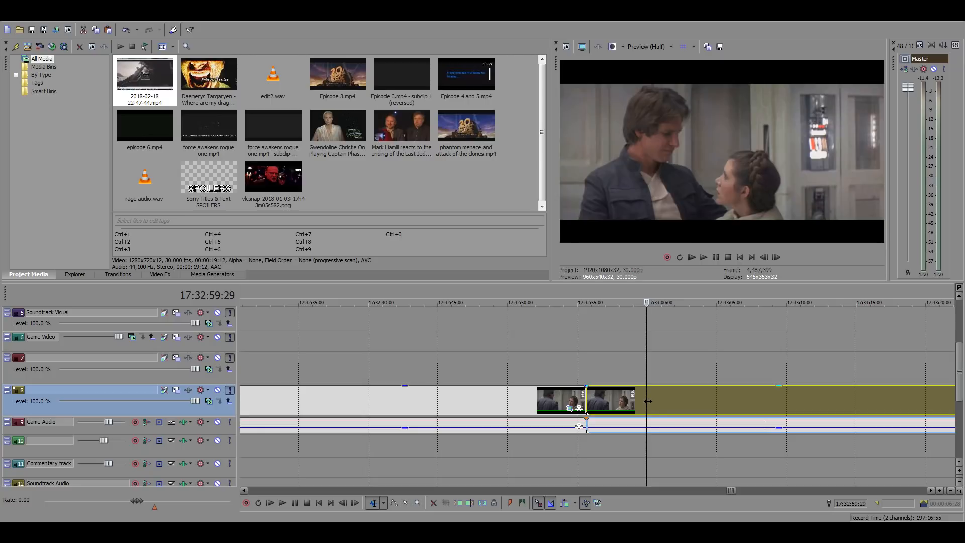
Paste the copied Han and Leia scene into the main timeline's gap, just after the close-up ending at 01:04:13:22
{"action": "scroll", "coordinate": [626, 407], "scroll_direction": "down", "scroll_amount": 15}
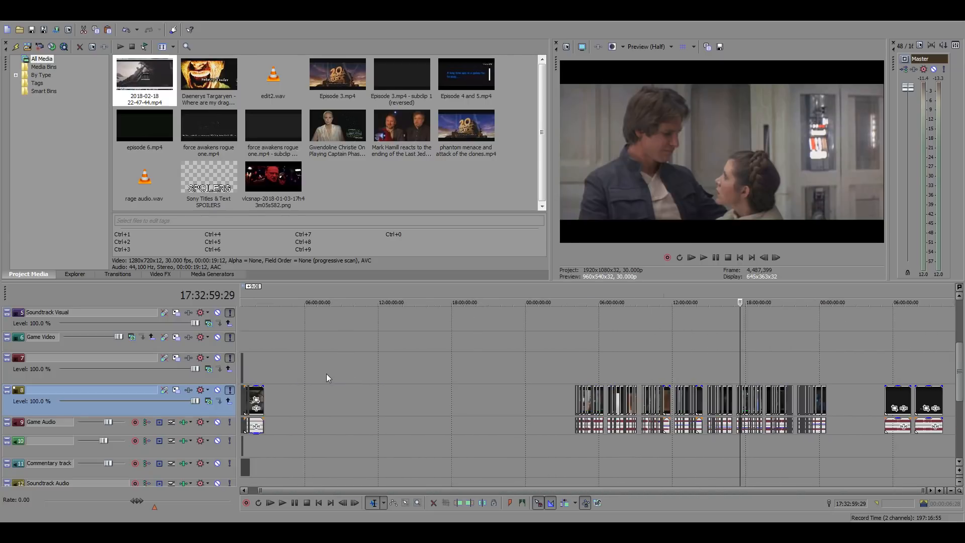
{"action": "left_click", "coordinate": [257, 337]}
{"action": "scroll", "coordinate": [542, 367], "scroll_direction": "up", "scroll_amount": 10}
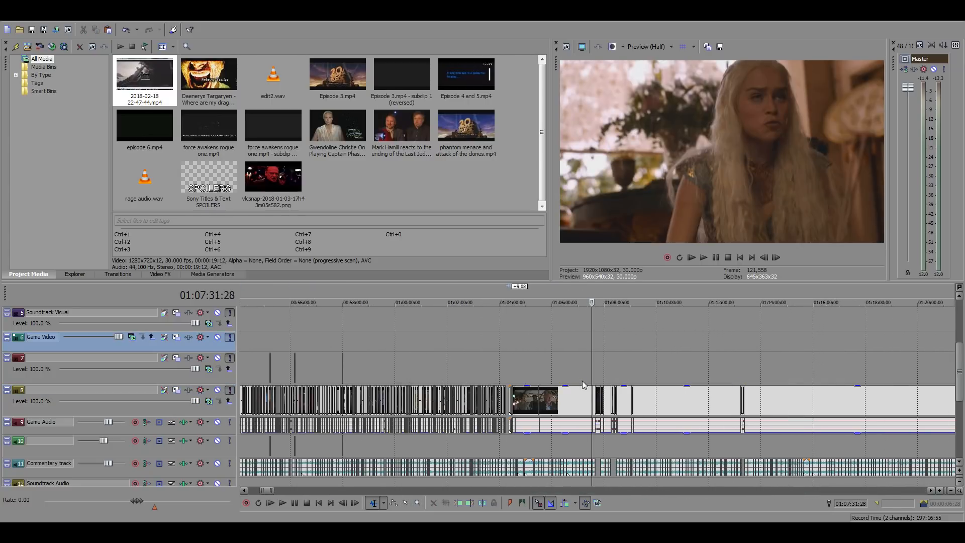
{"action": "left_click", "coordinate": [503, 364]}
{"action": "scroll", "coordinate": [583, 381], "scroll_direction": "up", "scroll_amount": 10}
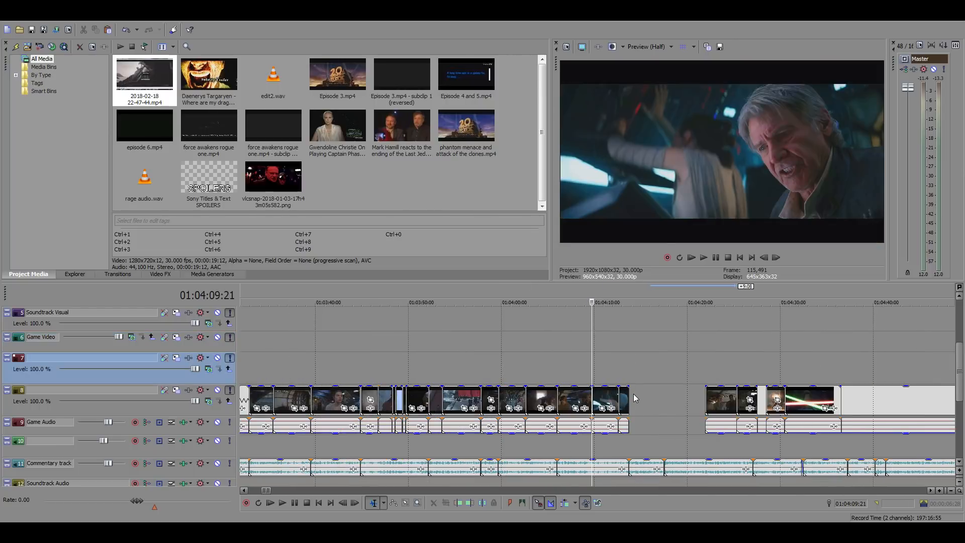
{"action": "left_click", "coordinate": [633, 398]}
{"action": "scroll", "coordinate": [647, 408], "scroll_direction": "up", "scroll_amount": 6}
{"action": "key", "text": "ctrl+v"}
Slide the pasted Han and Leia scene earlier so it meets the preceding clip at 01:04:13:22
{"action": "scroll", "coordinate": [544, 404], "scroll_direction": "down", "scroll_amount": 4}
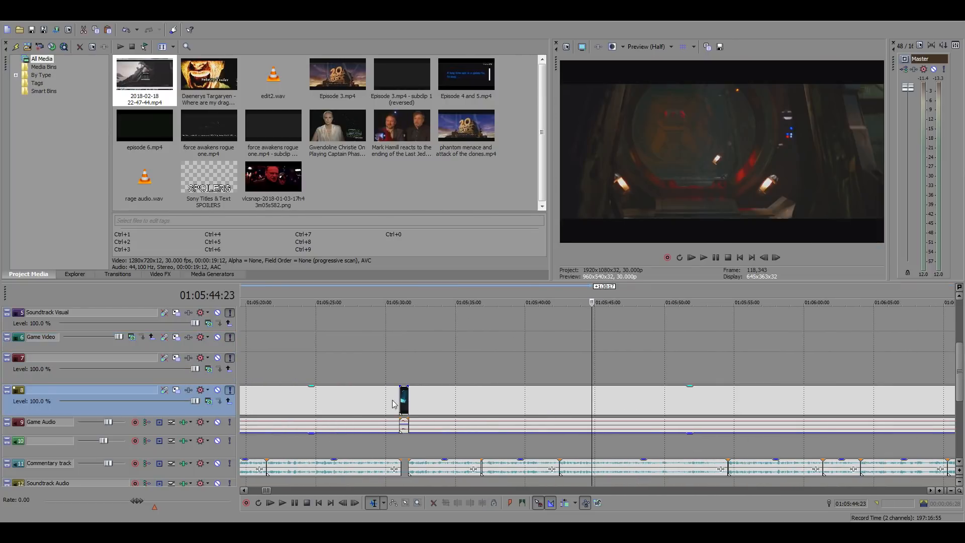
{"action": "scroll", "coordinate": [443, 400], "scroll_direction": "down", "scroll_amount": 5}
{"action": "left_click", "coordinate": [380, 372]}
{"action": "scroll", "coordinate": [503, 377], "scroll_direction": "up", "scroll_amount": 7}
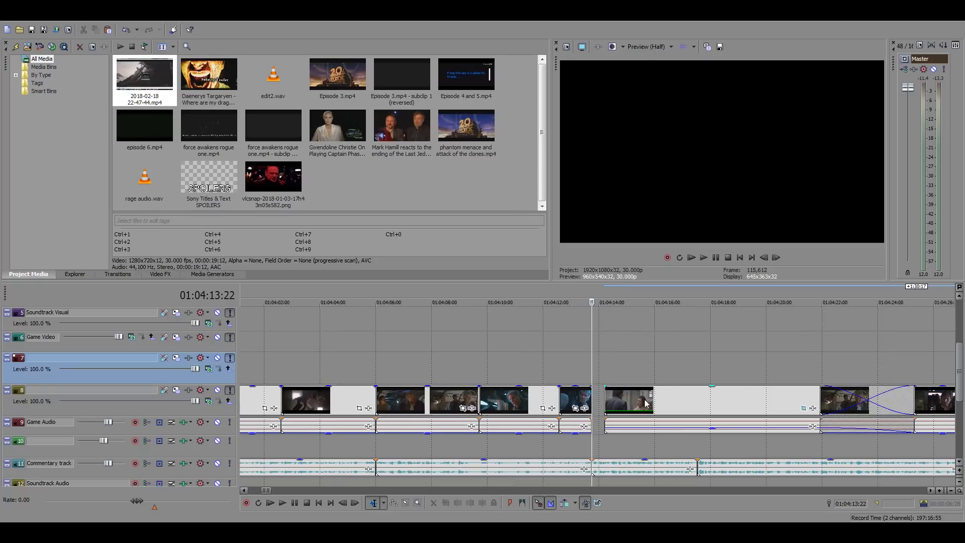
{"action": "left_click_drag", "start_coordinate": [644, 401], "coordinate": [629, 401]}
{"action": "left_click", "coordinate": [592, 371]}
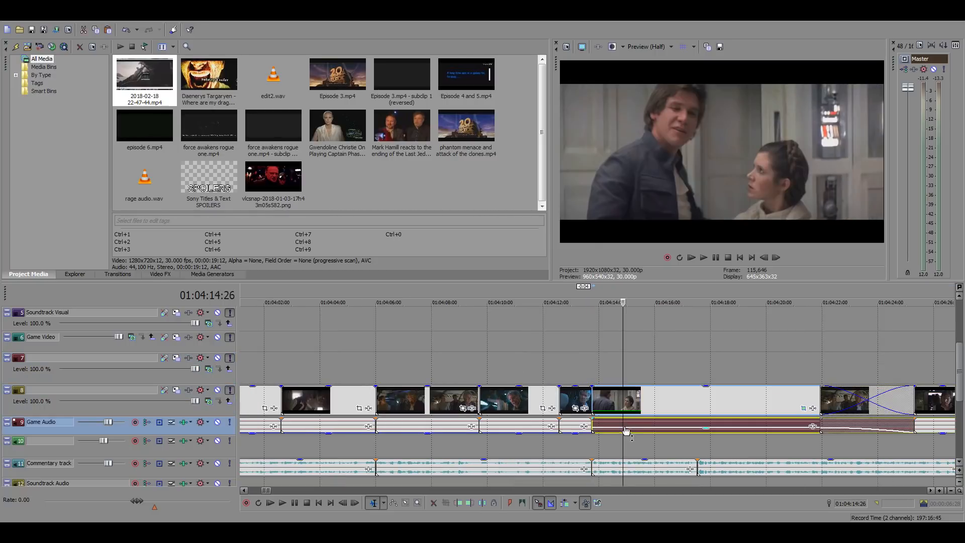
Play the pasted Han and Leia scene and trim its end to 01:04:17:17, where the commentary clip breaks
{"action": "key", "text": "space"}
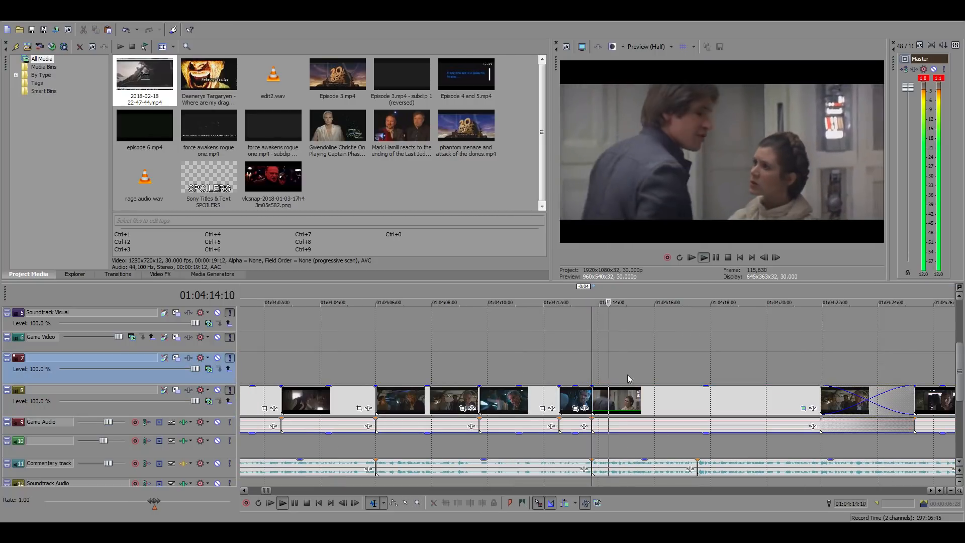
{"action": "left_click", "coordinate": [700, 405]}
{"action": "scroll", "coordinate": [729, 407], "scroll_direction": "up", "scroll_amount": 4}
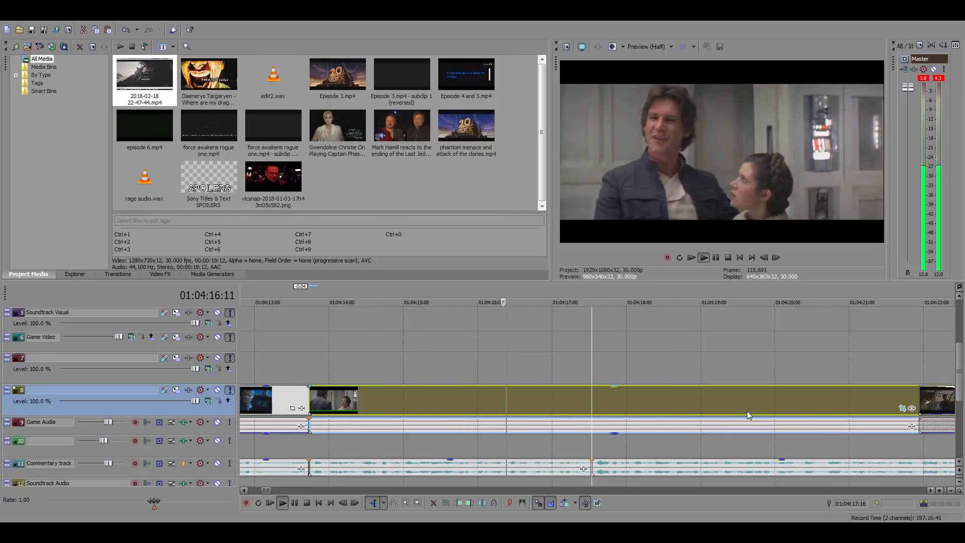
{"action": "key", "text": "space"}
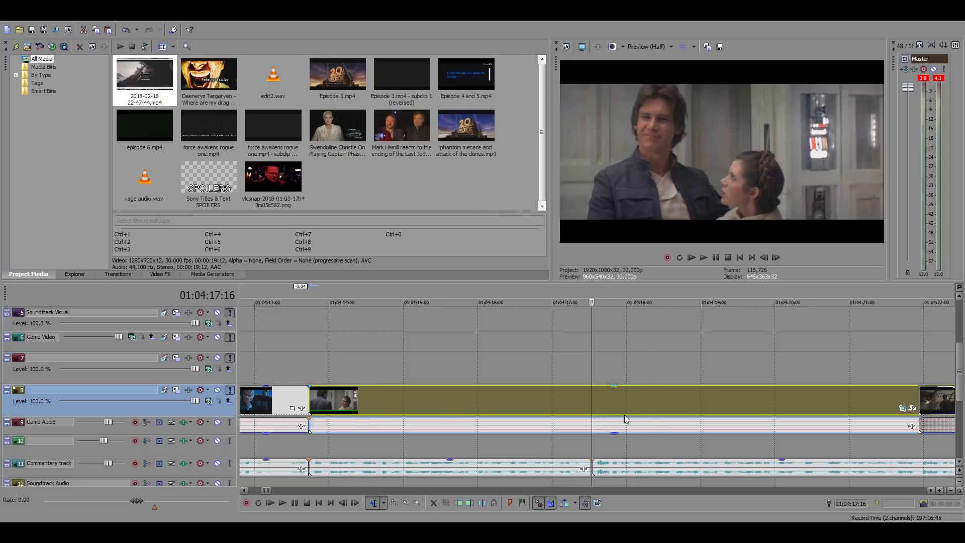
{"action": "scroll", "coordinate": [598, 407], "scroll_direction": "up", "scroll_amount": 4}
{"action": "key", "text": "space"}
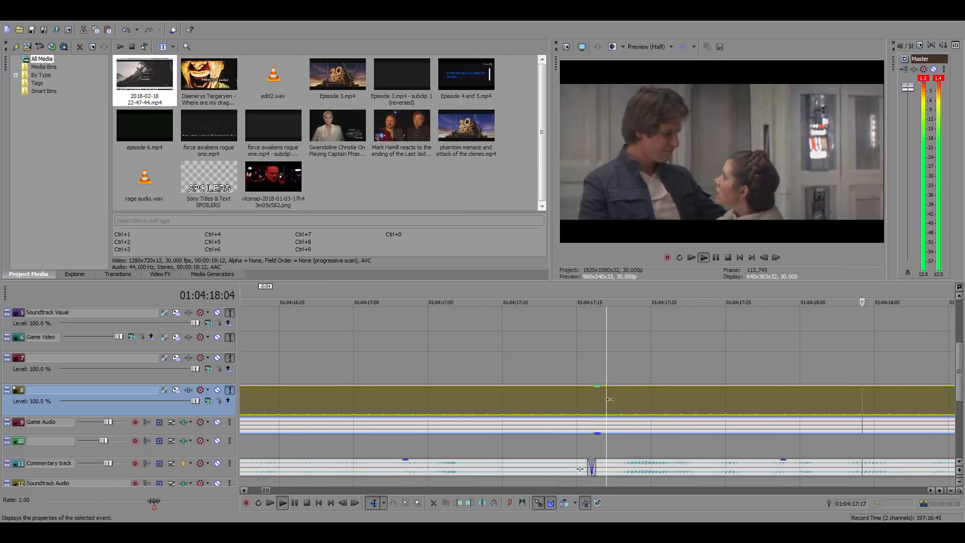
{"action": "scroll", "coordinate": [650, 415], "scroll_direction": "down", "scroll_amount": 5}
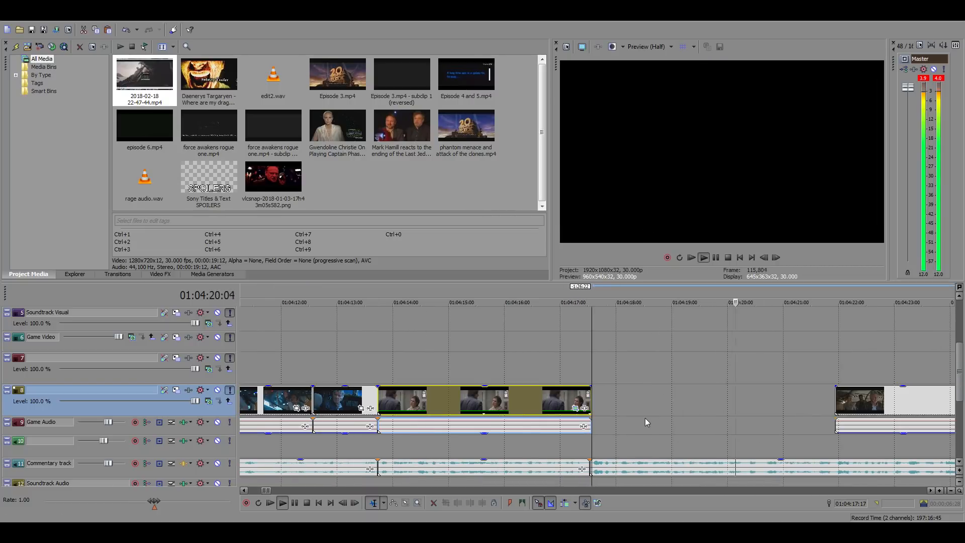
Play past the trimmed scene and move the following clip with older Han, Rey and Finn to about 01:04:38
{"action": "key", "text": "space"}
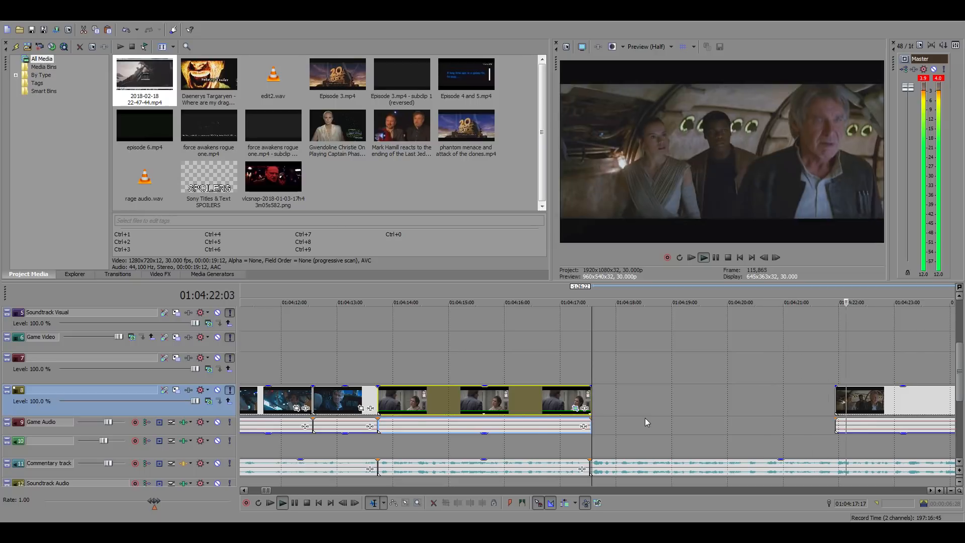
{"action": "scroll", "coordinate": [633, 412], "scroll_direction": "down", "scroll_amount": 4}
{"action": "left_click_drag", "start_coordinate": [674, 400], "coordinate": [901, 410]}
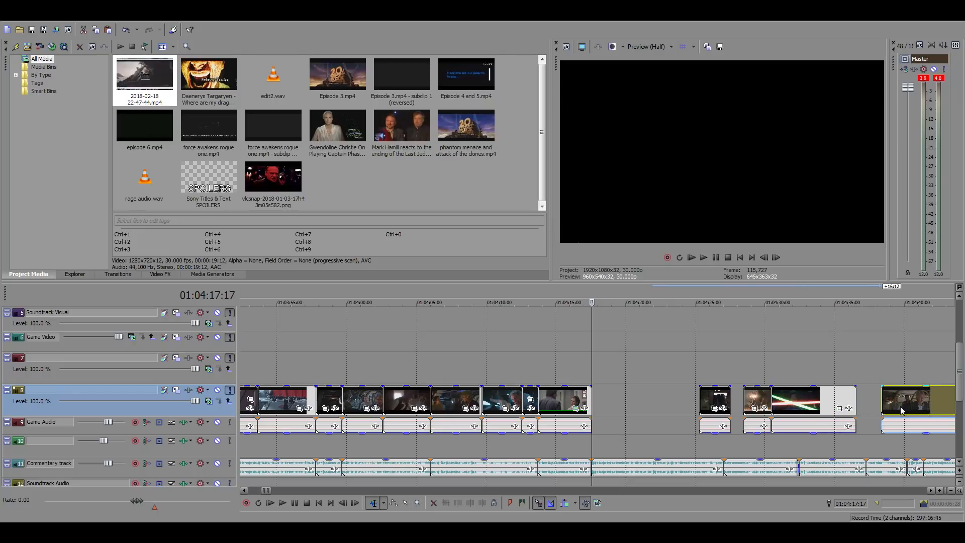
Find the clip of Han running from the forest bunker at 21:31:55 in the source footage and copy it
{"action": "left_click", "coordinate": [637, 399]}
{"action": "scroll", "coordinate": [638, 399], "scroll_direction": "down", "scroll_amount": 10}
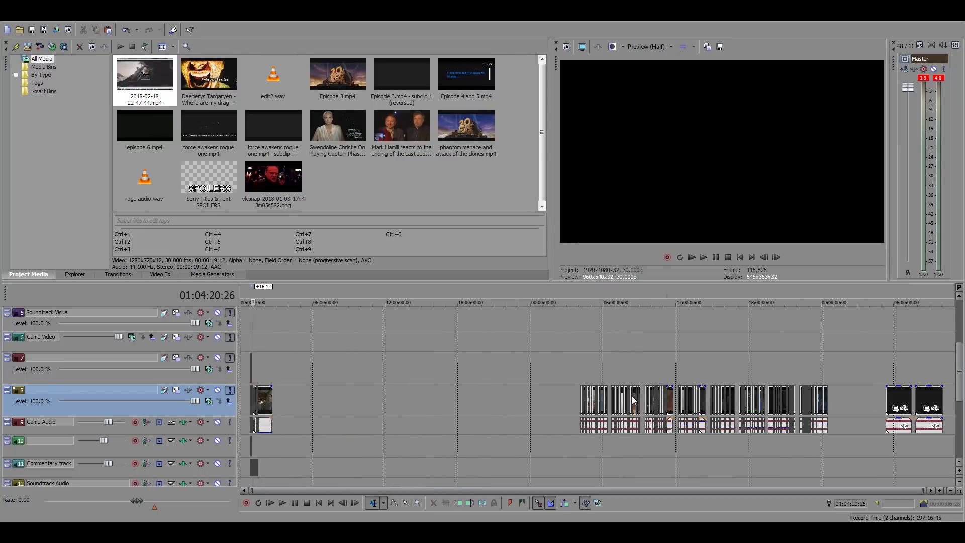
{"action": "left_click", "coordinate": [808, 369]}
{"action": "scroll", "coordinate": [804, 371], "scroll_direction": "up", "scroll_amount": 5}
{"action": "left_click", "coordinate": [458, 369]}
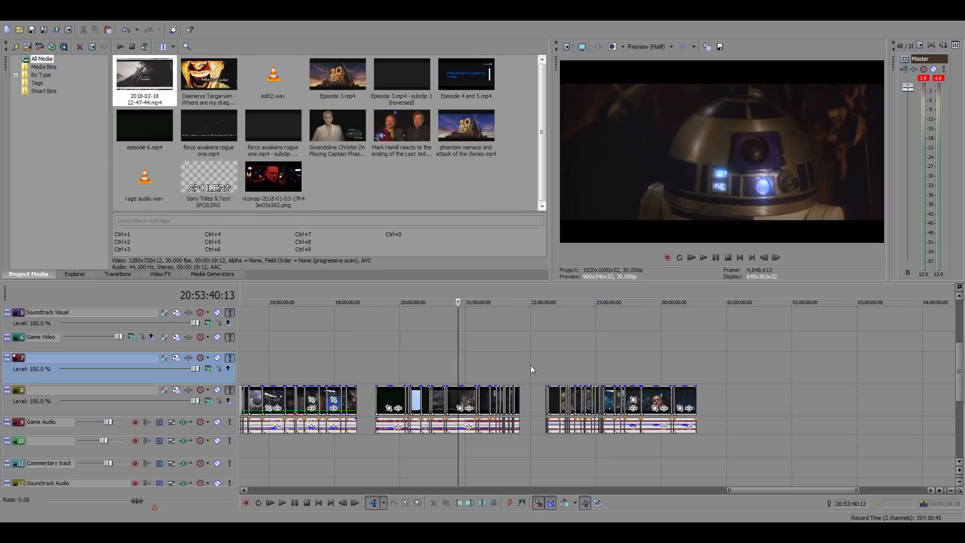
{"action": "left_click", "coordinate": [501, 361]}
{"action": "scroll", "coordinate": [702, 358], "scroll_direction": "up", "scroll_amount": 8}
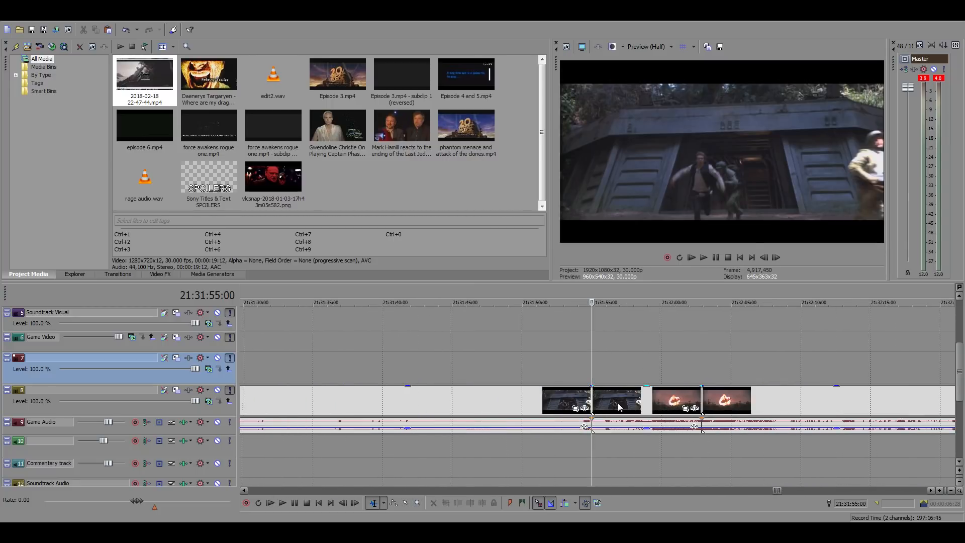
{"action": "left_click", "coordinate": [617, 403]}
{"action": "scroll", "coordinate": [623, 404], "scroll_direction": "down", "scroll_amount": 7}
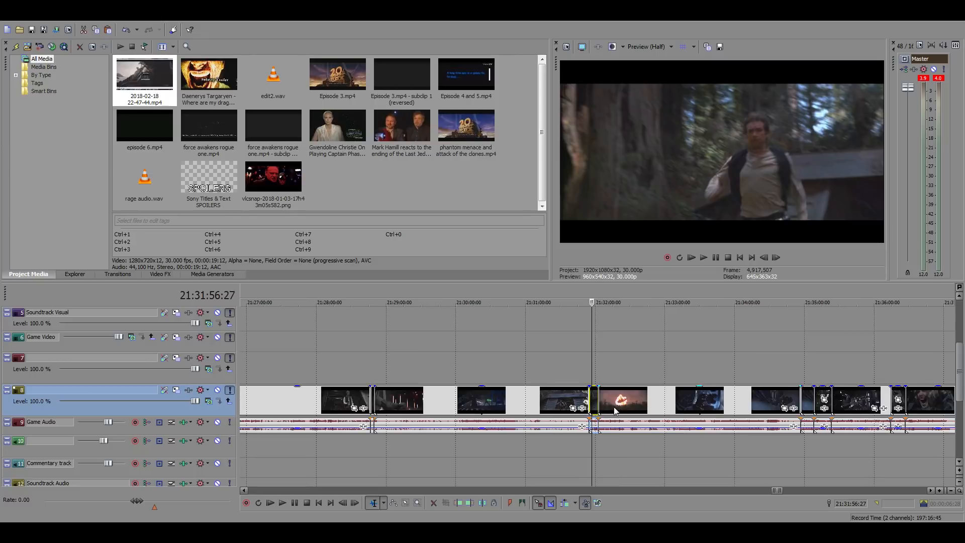
Paste the bunker escape clip into the main timeline's gap at 01:04:17:17, right after the Han and Leia scene
{"action": "scroll", "coordinate": [615, 410], "scroll_direction": "down", "scroll_amount": 8}
{"action": "left_click", "coordinate": [261, 328]}
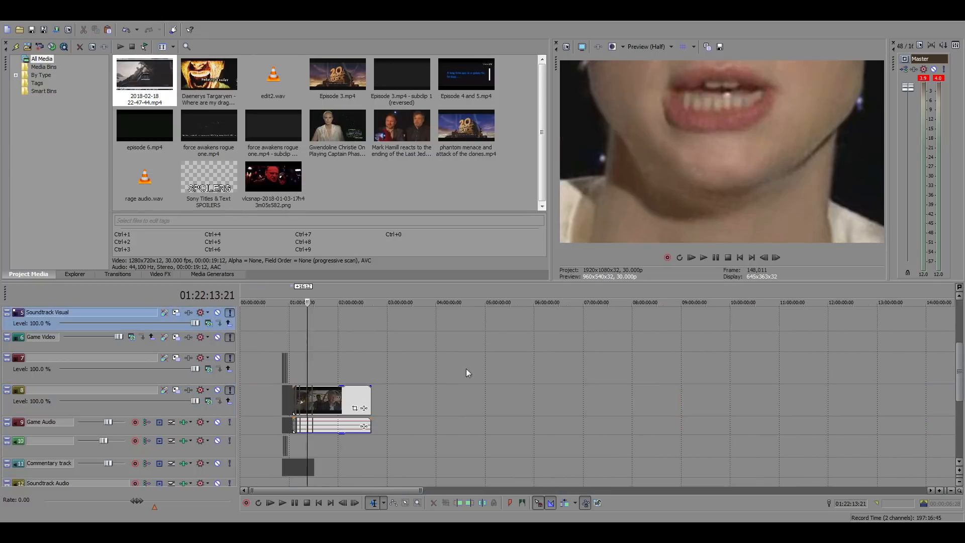
{"action": "scroll", "coordinate": [584, 394], "scroll_direction": "up", "scroll_amount": 8}
{"action": "scroll", "coordinate": [584, 395], "scroll_direction": "down", "scroll_amount": 3}
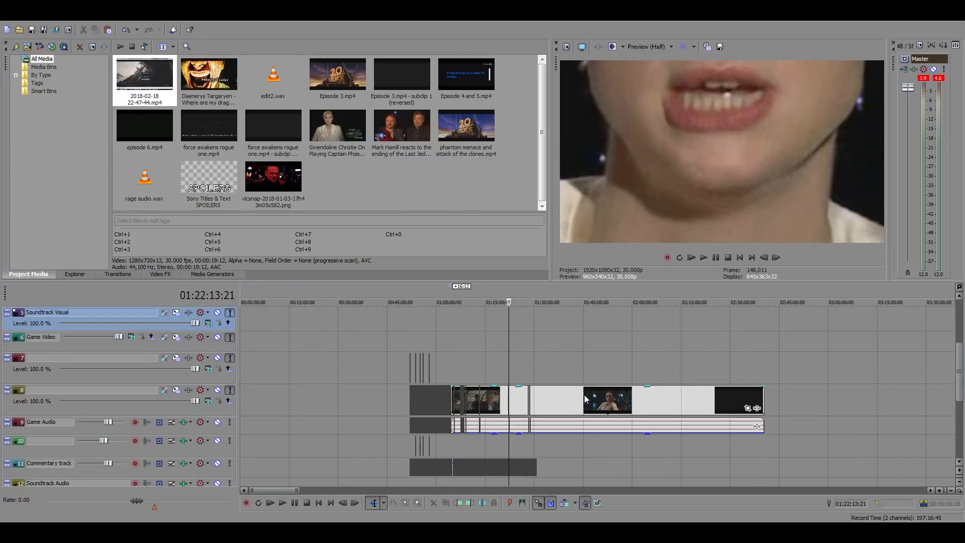
{"action": "scroll", "coordinate": [573, 395], "scroll_direction": "up", "scroll_amount": 2}
{"action": "left_click", "coordinate": [361, 337]}
{"action": "scroll", "coordinate": [566, 396], "scroll_direction": "up", "scroll_amount": 8}
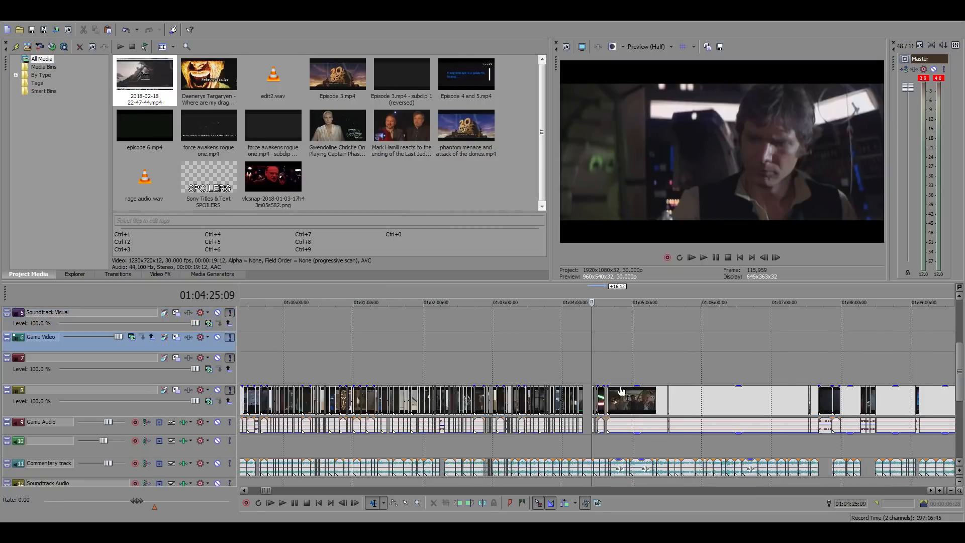
{"action": "left_click", "coordinate": [555, 399]}
{"action": "scroll", "coordinate": [578, 403], "scroll_direction": "up", "scroll_amount": 4}
{"action": "key", "text": "ctrl+v"}
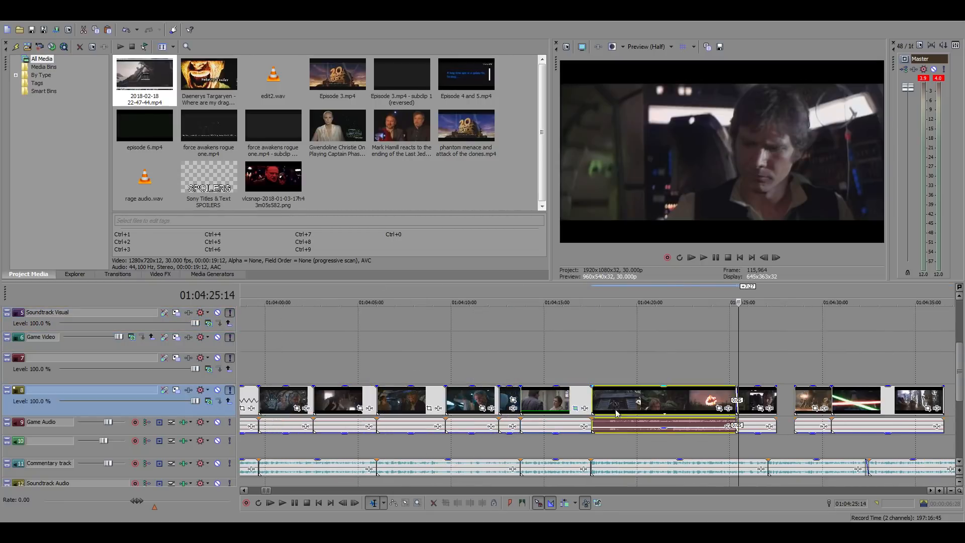
Play the pasted bunker escape clip and slide it 25 frames earlier
{"action": "left_click", "coordinate": [628, 425]}
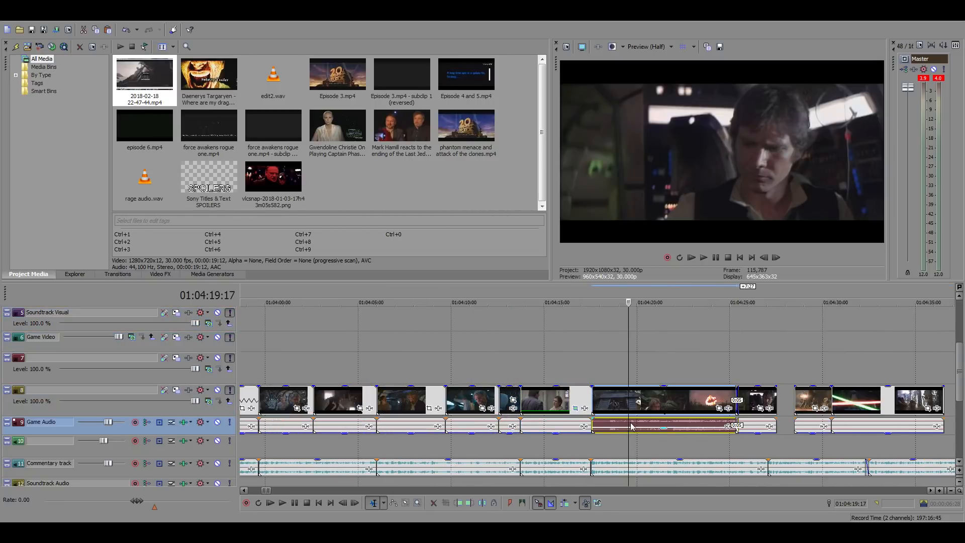
{"action": "left_click", "coordinate": [593, 357]}
{"action": "key", "text": "space"}
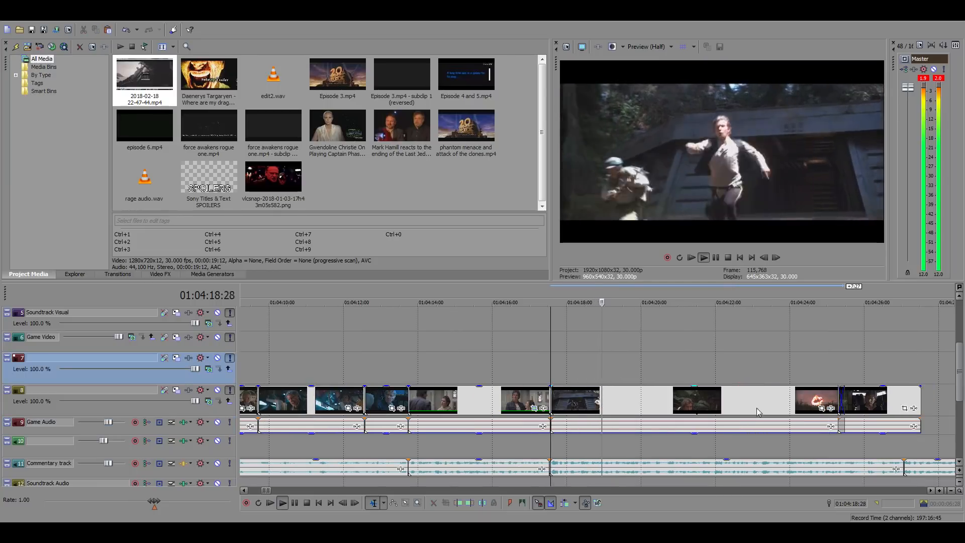
{"action": "scroll", "coordinate": [704, 402], "scroll_direction": "up", "scroll_amount": 2}
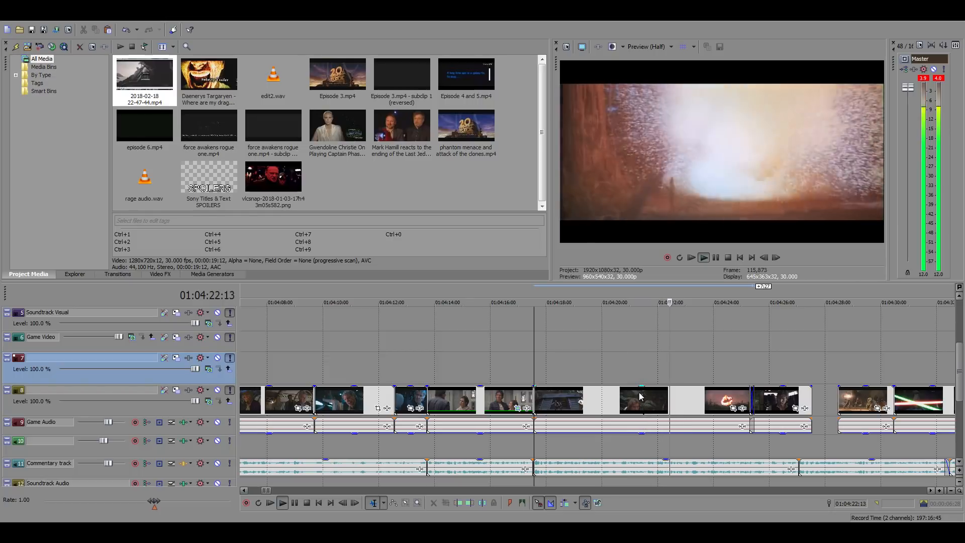
{"action": "left_click_drag", "start_coordinate": [639, 397], "coordinate": [615, 397]}
{"action": "left_click", "coordinate": [609, 369]}
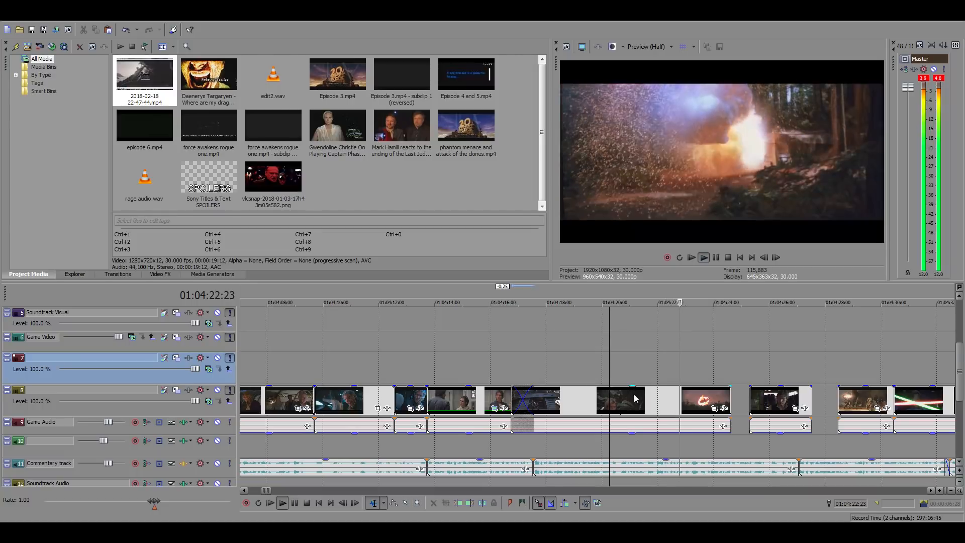
Trim the start of the bunker escape clip to 01:04:20:08, keeping the part with Han in the forest and the explosion
{"action": "key", "text": "space"}
{"action": "key", "text": "space"}
{"action": "key", "text": "space"}
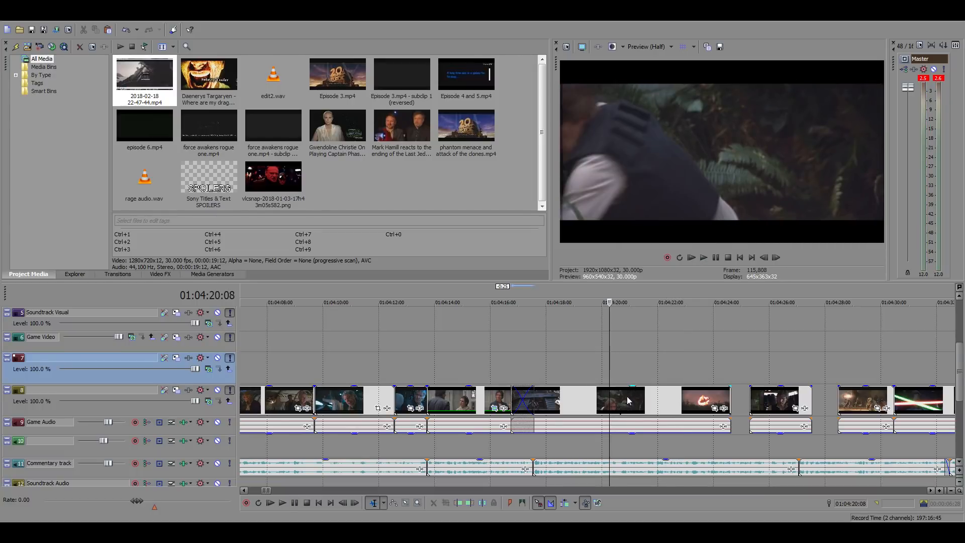
{"action": "left_click", "coordinate": [628, 401]}
{"action": "key", "text": "alt+["}
{"action": "key", "text": "space"}
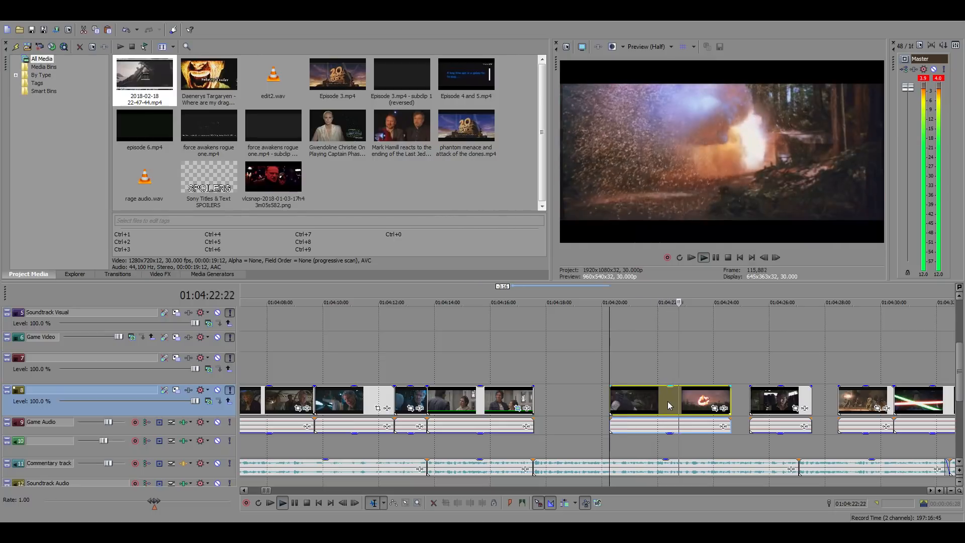
Replay the explosion part and trim the end of the bunker escape clip to 01:04:22:14
{"action": "left_click", "coordinate": [675, 400]}
{"action": "key", "text": "space"}
{"action": "key", "text": "space"}
{"action": "left_click", "coordinate": [668, 397]}
{"action": "key", "text": "space"}
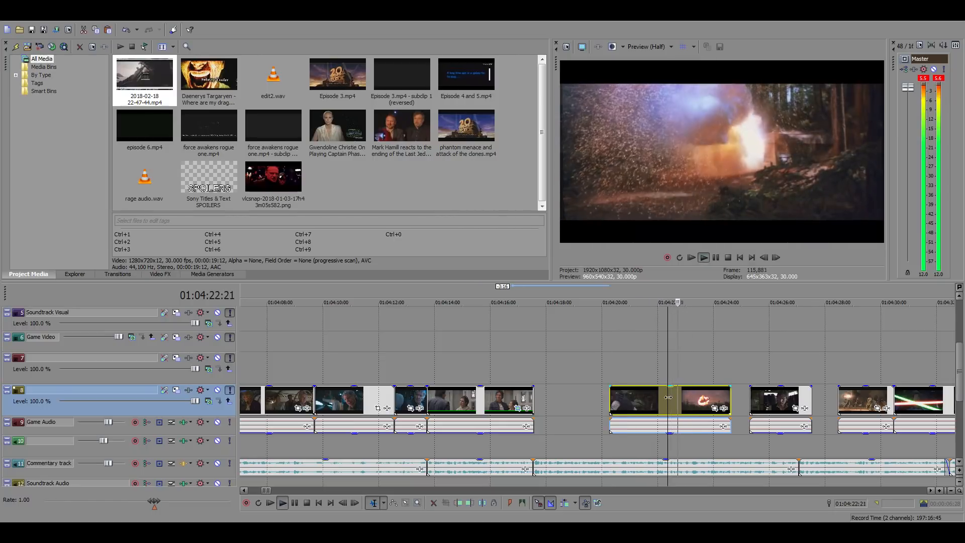
Play the commentary across the remaining gap between 01:04:17:17 and the trimmed explosion clip
{"action": "key", "text": "space"}
{"action": "left_click", "coordinate": [716, 238]}
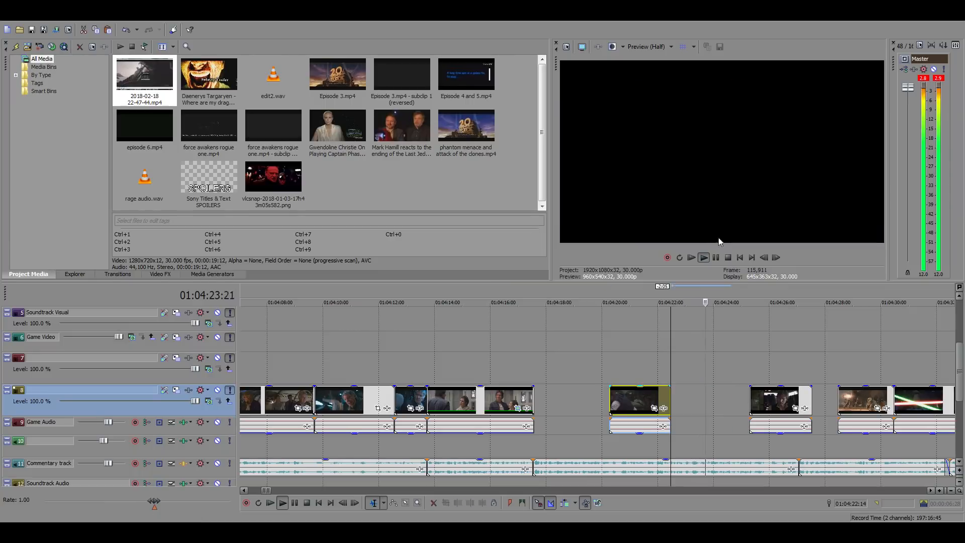
{"action": "key", "text": "space"}
{"action": "left_click", "coordinate": [539, 348]}
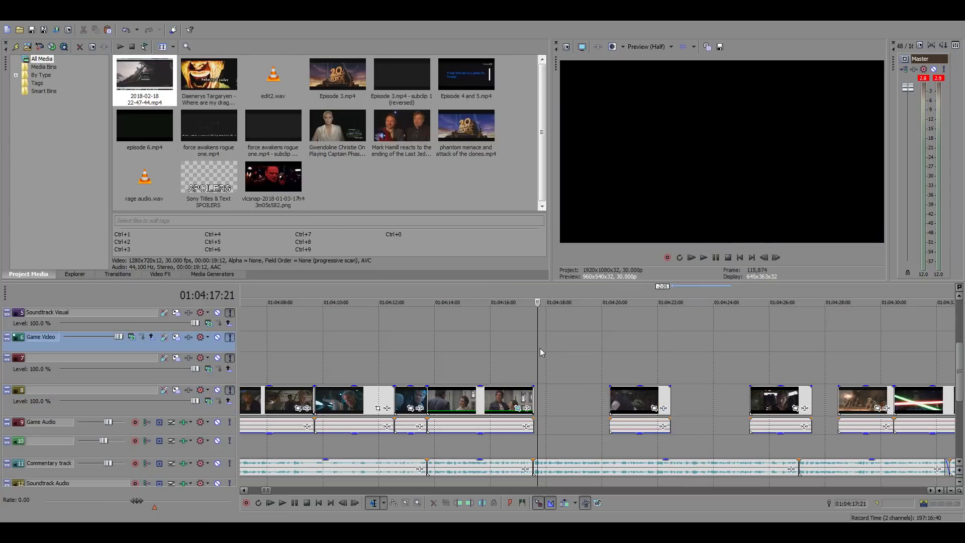
{"action": "key", "text": "space"}
{"action": "left_click", "coordinate": [532, 359]}
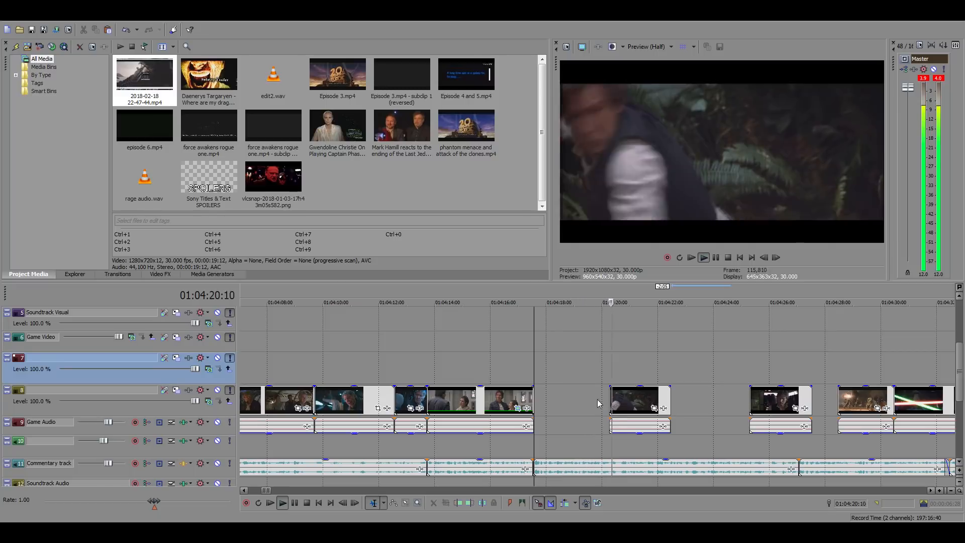
{"action": "left_click", "coordinate": [577, 395]}
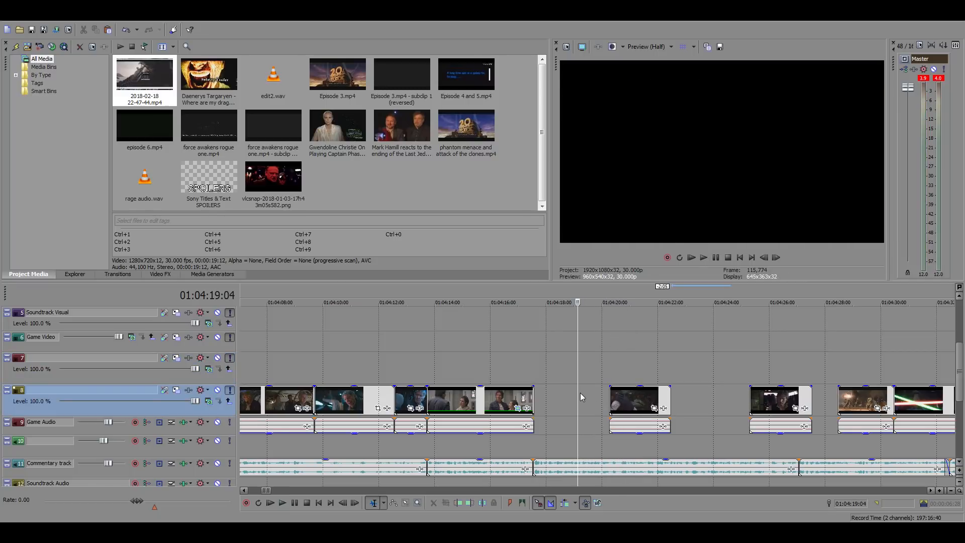
Skim the source footage between 06:47 and 10:43 for a shot to fill the gap before the explosion clip
{"action": "scroll", "coordinate": [581, 393], "scroll_direction": "down", "scroll_amount": 6}
{"action": "scroll", "coordinate": [585, 393], "scroll_direction": "down", "scroll_amount": 10}
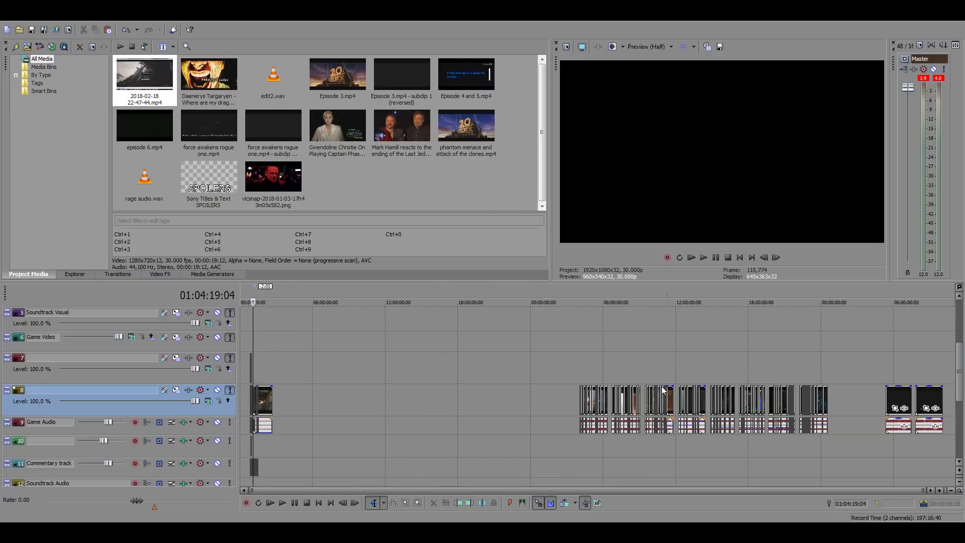
{"action": "left_click", "coordinate": [661, 350]}
{"action": "scroll", "coordinate": [690, 363], "scroll_direction": "up", "scroll_amount": 5}
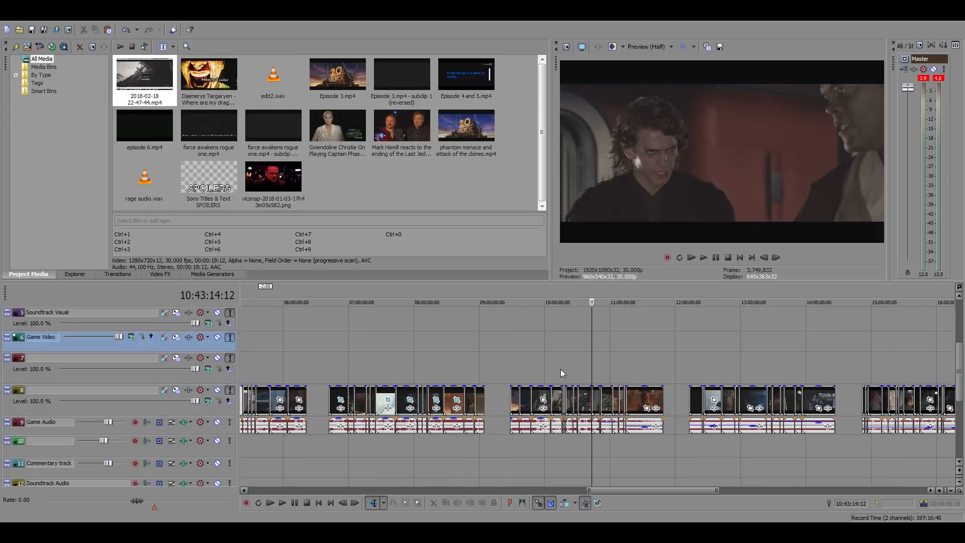
{"action": "left_click", "coordinate": [432, 368]}
{"action": "left_click", "coordinate": [396, 369]}
{"action": "left_click", "coordinate": [405, 369]}
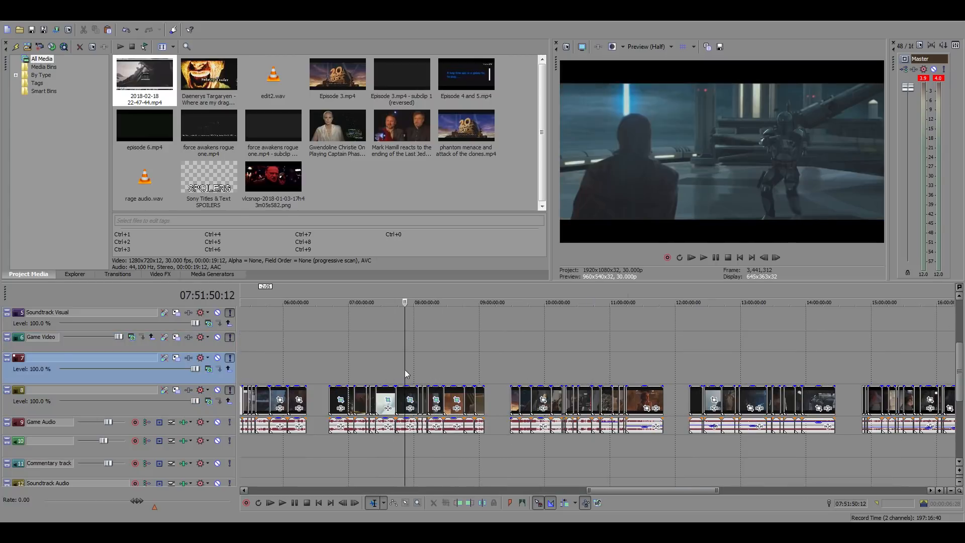
{"action": "left_click", "coordinate": [381, 374]}
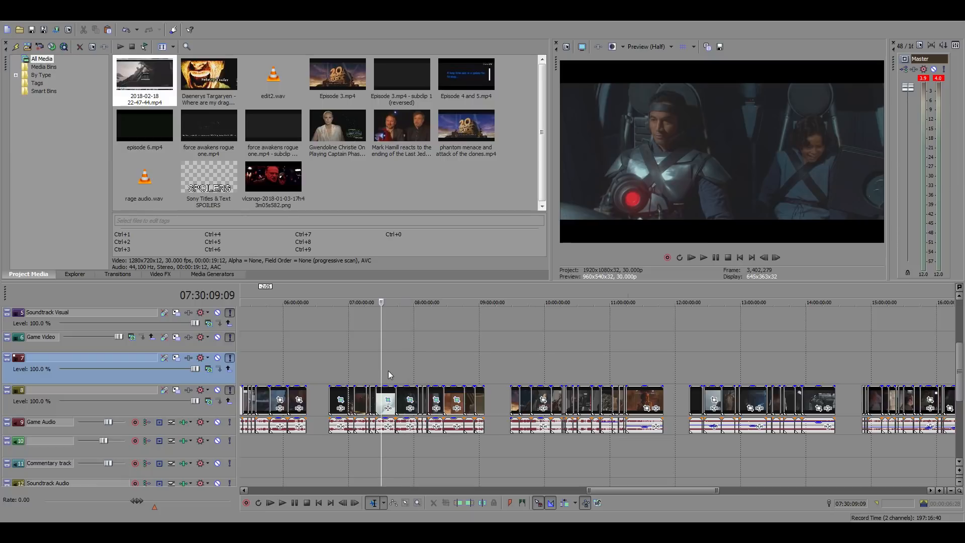
{"action": "scroll", "coordinate": [388, 372], "scroll_direction": "up", "scroll_amount": 5}
{"action": "left_click", "coordinate": [469, 373]}
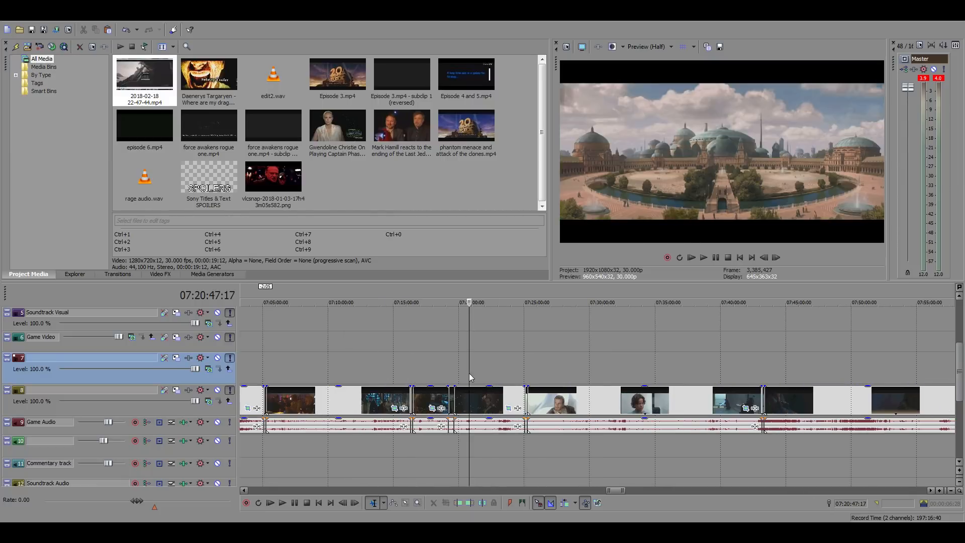
{"action": "scroll", "coordinate": [484, 375], "scroll_direction": "down", "scroll_amount": 4}
{"action": "left_click", "coordinate": [484, 375]}
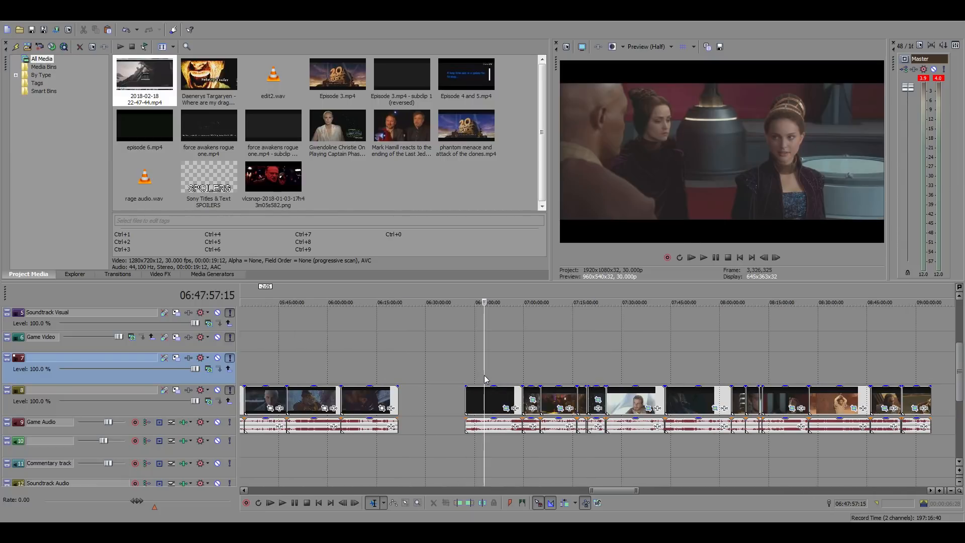
Skim the source footage between 04:17 and 04:20, around the forest and underwater city scenes, for a shot to fill the gap
{"action": "scroll", "coordinate": [484, 375], "scroll_direction": "down", "scroll_amount": 5}
{"action": "left_click", "coordinate": [468, 372]}
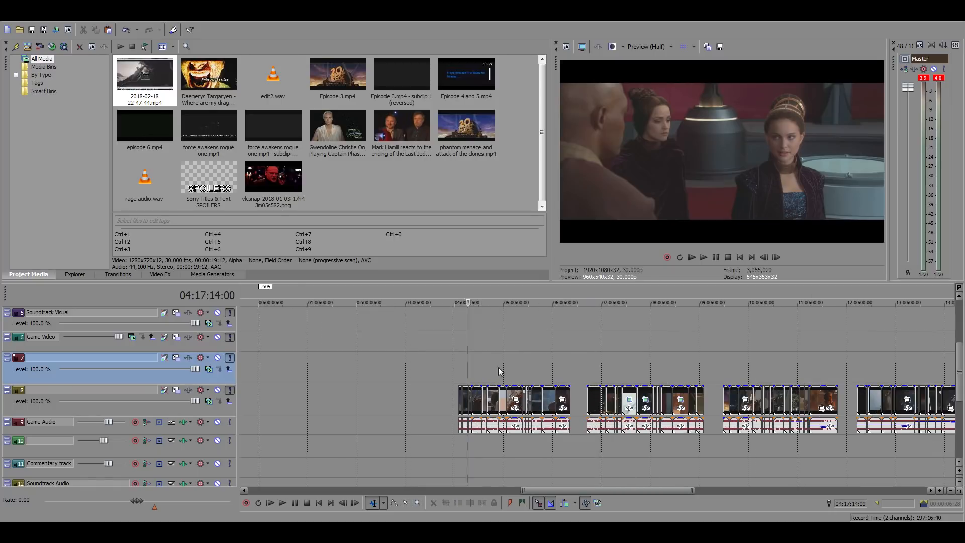
{"action": "scroll", "coordinate": [611, 375], "scroll_direction": "up", "scroll_amount": 5}
{"action": "left_click", "coordinate": [605, 375]}
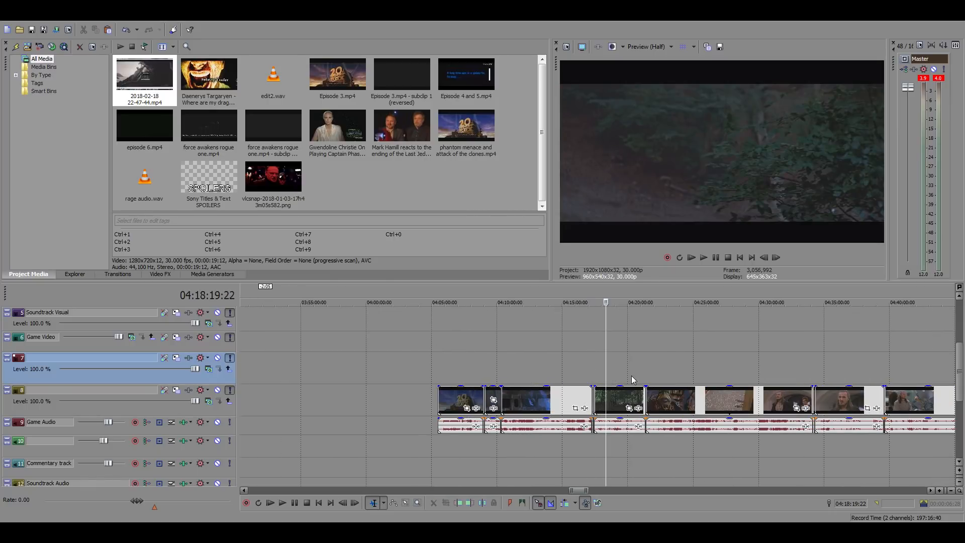
{"action": "left_click", "coordinate": [621, 375]}
{"action": "scroll", "coordinate": [733, 370], "scroll_direction": "up", "scroll_amount": 5}
{"action": "scroll", "coordinate": [720, 372], "scroll_direction": "up", "scroll_amount": 3}
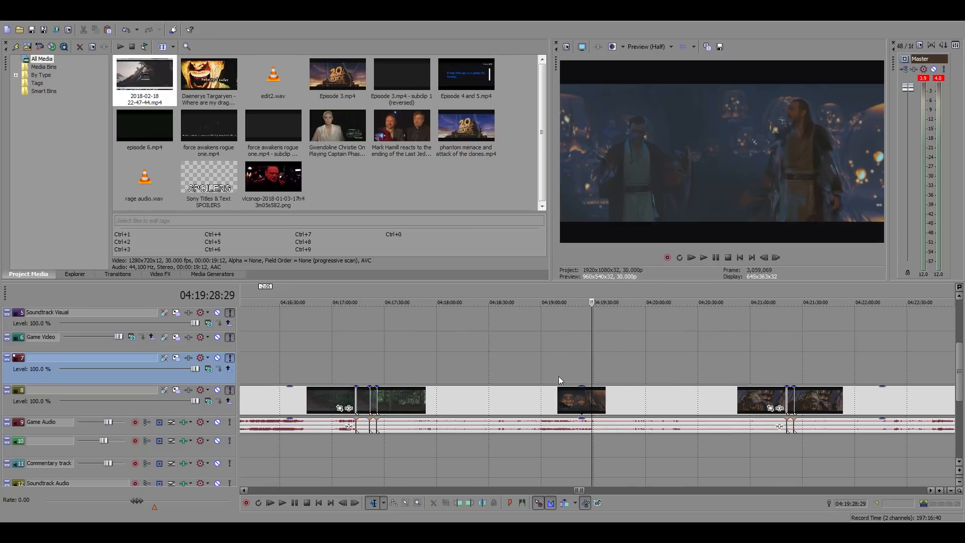
{"action": "left_click", "coordinate": [547, 376]}
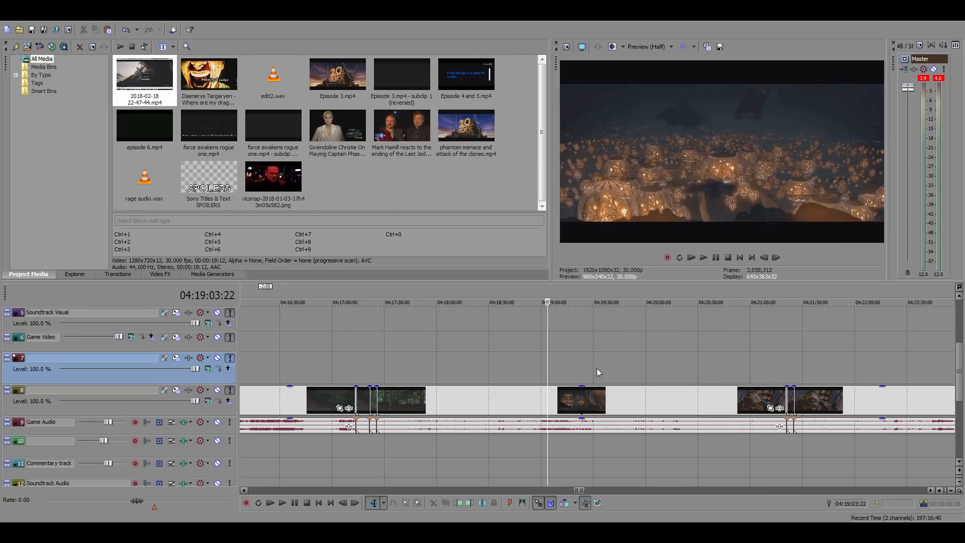
{"action": "scroll", "coordinate": [596, 369], "scroll_direction": "up", "scroll_amount": 3}
{"action": "left_click", "coordinate": [563, 366]}
{"action": "left_click", "coordinate": [504, 358]}
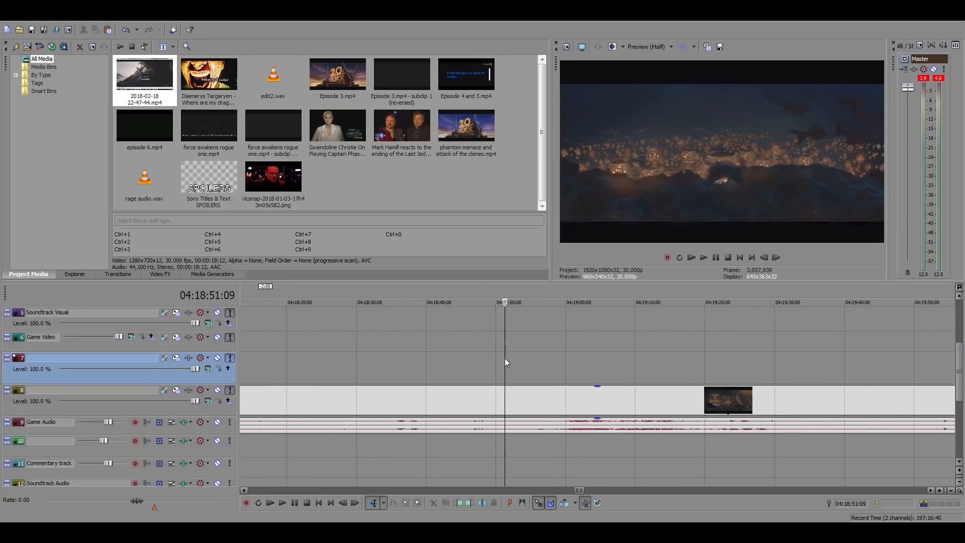
Check the forest scene with Jar Jar and the two Jedi, playing it from about 04:18:22 and from about 04:18:08
{"action": "left_click", "coordinate": [478, 360]}
{"action": "left_click", "coordinate": [419, 360]}
{"action": "left_click", "coordinate": [376, 360]}
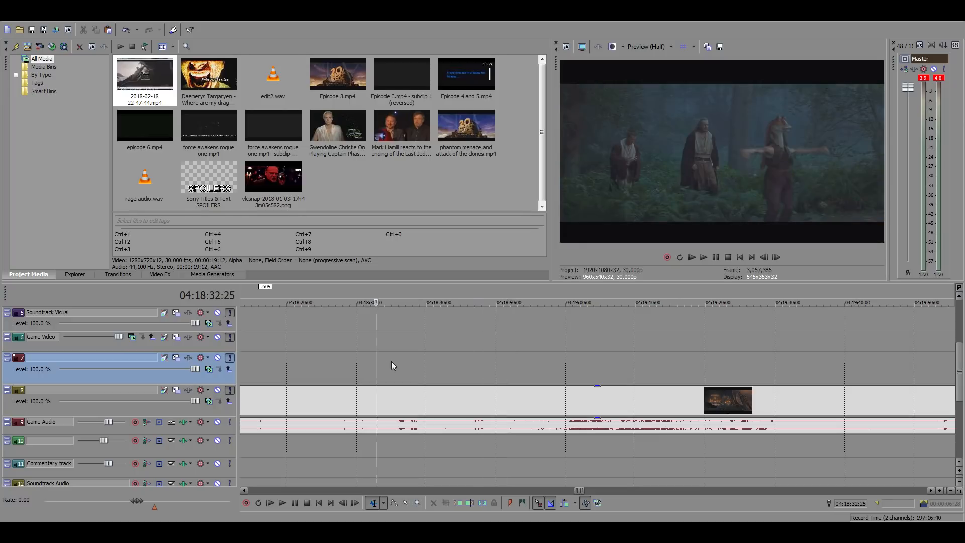
{"action": "scroll", "coordinate": [391, 360], "scroll_direction": "up", "scroll_amount": 3}
{"action": "left_click", "coordinate": [391, 363]}
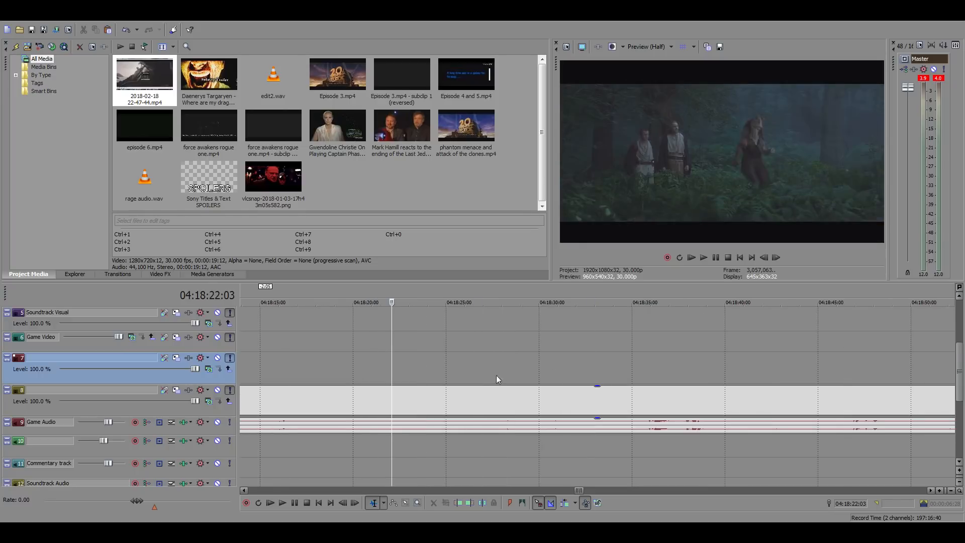
{"action": "key", "text": "space"}
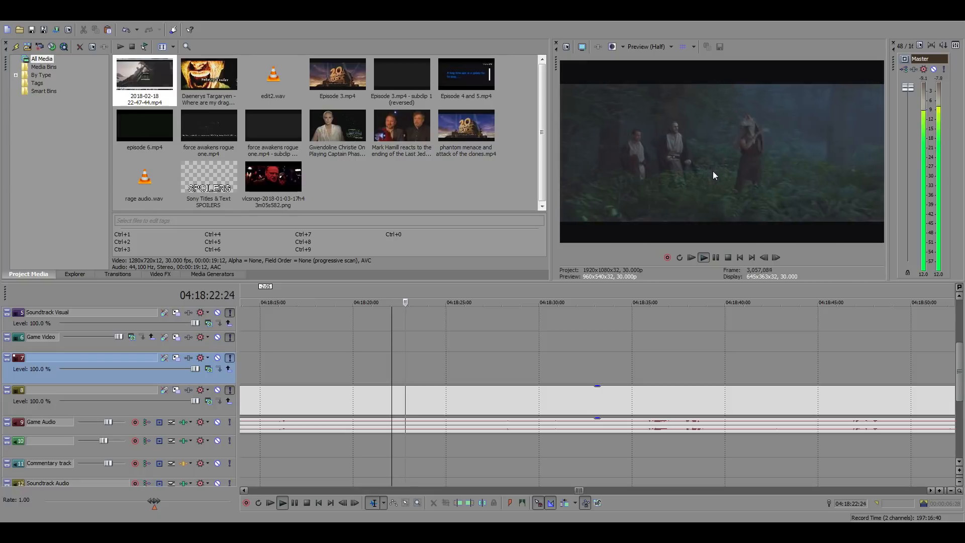
{"action": "scroll", "coordinate": [473, 361], "scroll_direction": "down", "scroll_amount": 3}
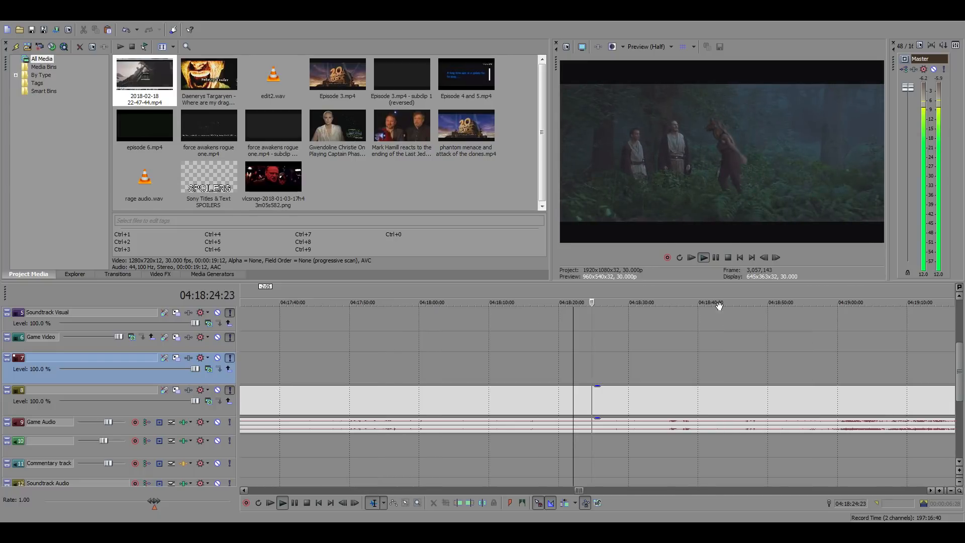
{"action": "left_click", "coordinate": [472, 361]}
{"action": "scroll", "coordinate": [677, 369], "scroll_direction": "down", "scroll_amount": 3}
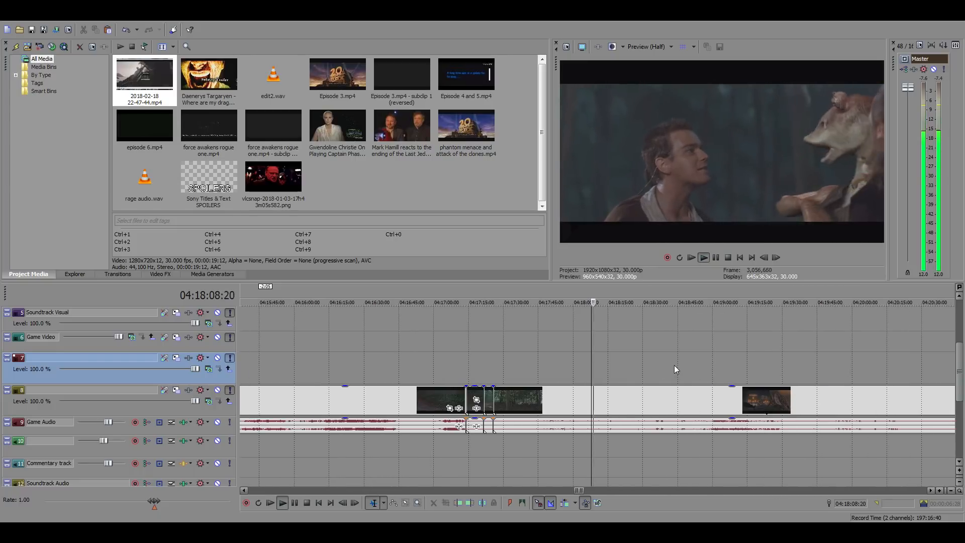
{"action": "key", "text": "space"}
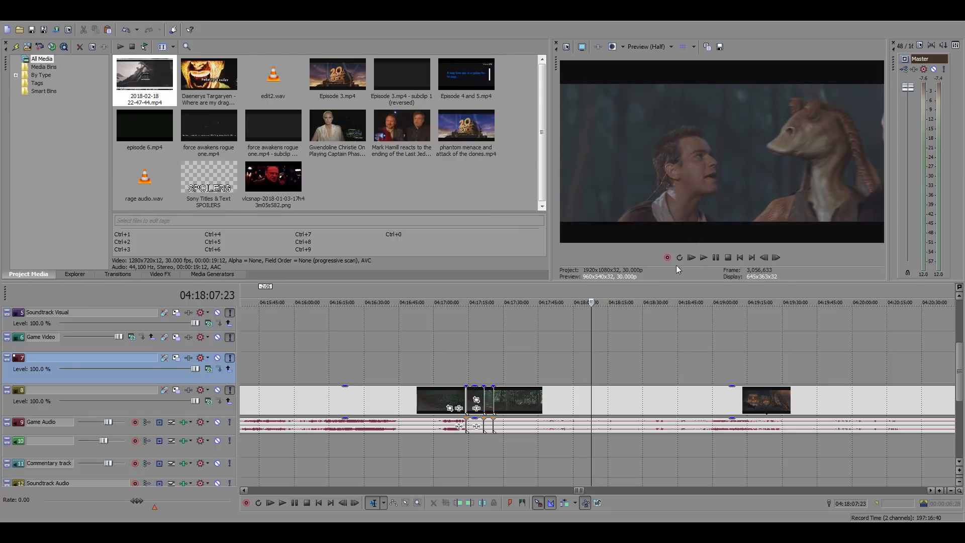
Play the Jar Jar and Qui-Gon conversation in the forest from 04:17:46:13
{"action": "left_click", "coordinate": [560, 397]}
{"action": "left_click", "coordinate": [542, 396]}
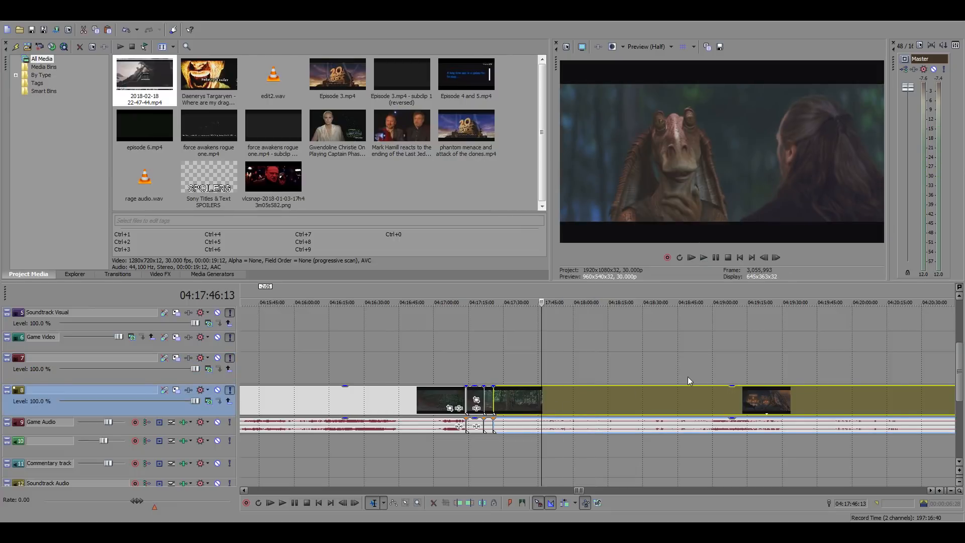
{"action": "scroll", "coordinate": [703, 387], "scroll_direction": "up", "scroll_amount": 3}
{"action": "key", "text": "space"}
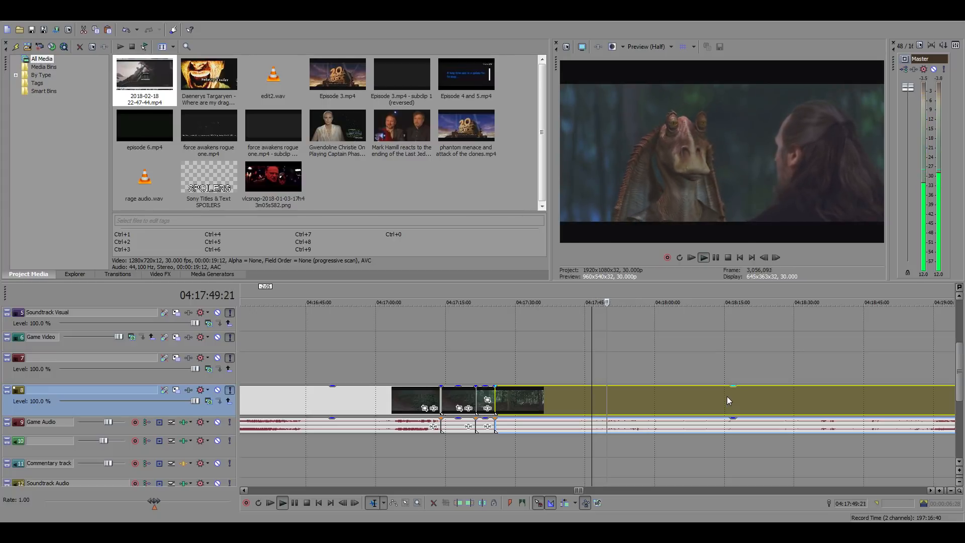
{"action": "key", "text": "space"}
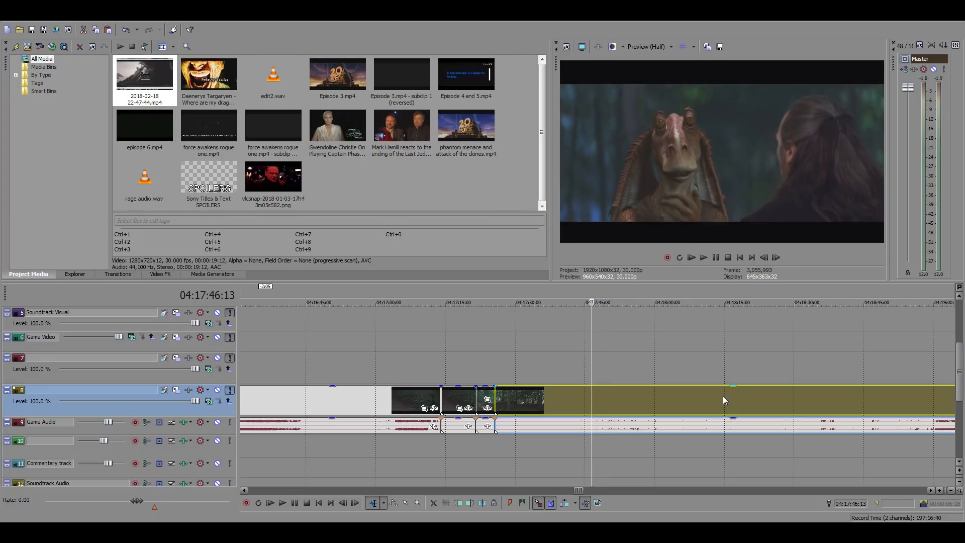
Skim the source footage between 18:14 and 18:53, around the Yoda and Darth Vader scenes, for a replacement shot
{"action": "scroll", "coordinate": [722, 396], "scroll_direction": "down", "scroll_amount": 15}
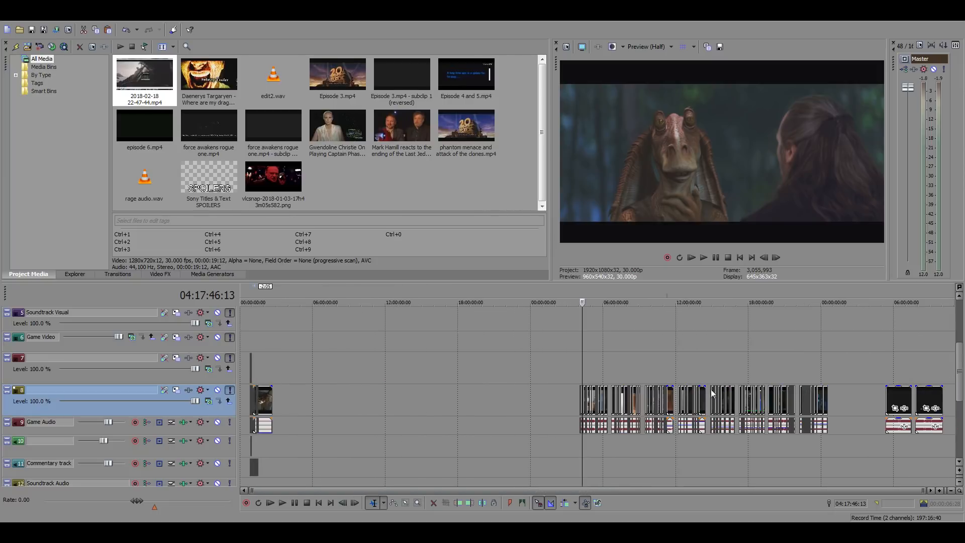
{"action": "left_click", "coordinate": [755, 357]}
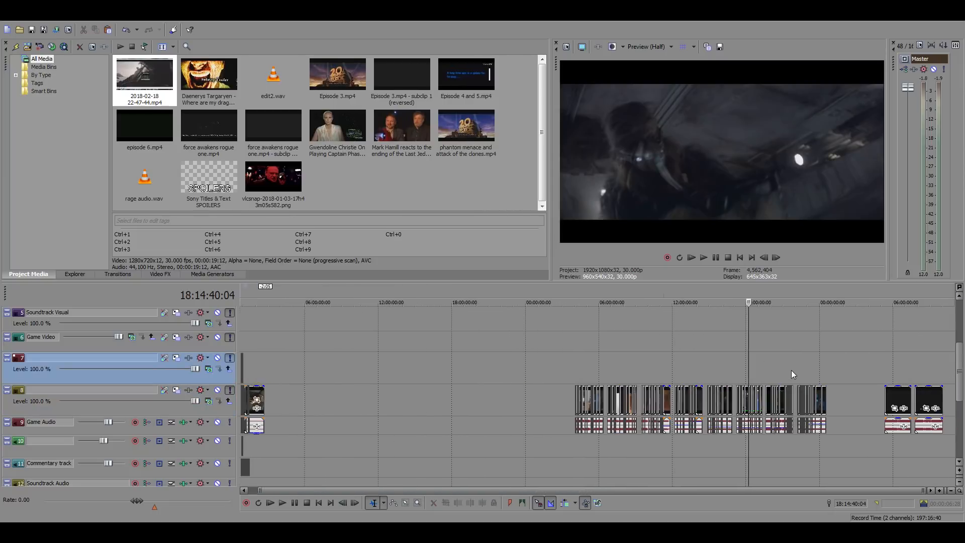
{"action": "scroll", "coordinate": [791, 370], "scroll_direction": "up", "scroll_amount": 3}
{"action": "left_click", "coordinate": [471, 372]}
{"action": "left_click", "coordinate": [607, 367]}
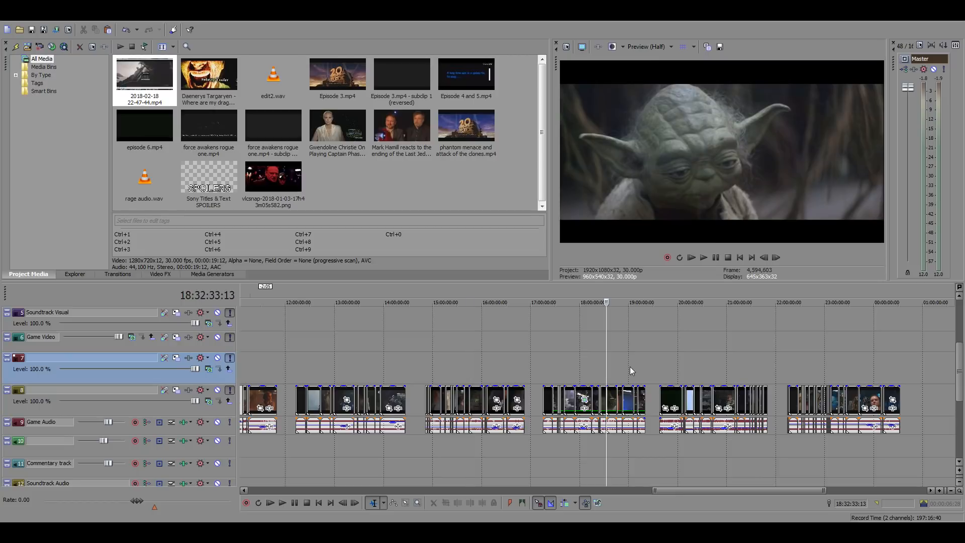
{"action": "left_click", "coordinate": [622, 368]}
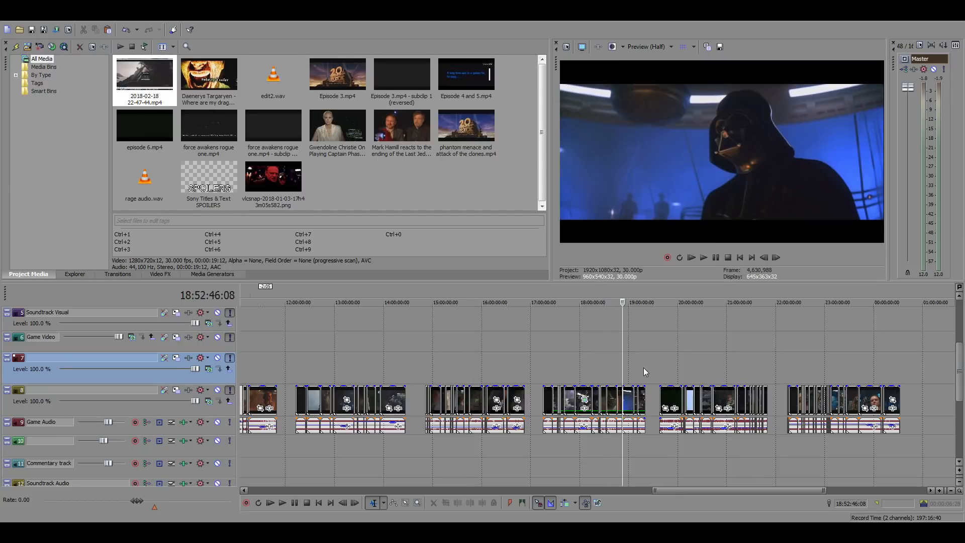
{"action": "scroll", "coordinate": [653, 368], "scroll_direction": "up", "scroll_amount": 2}
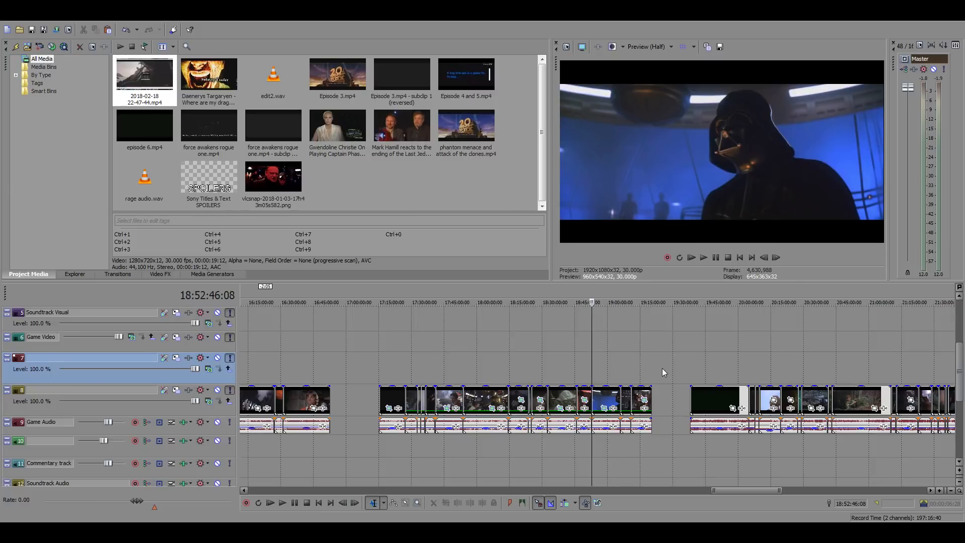
{"action": "scroll", "coordinate": [692, 376], "scroll_direction": "up", "scroll_amount": 3}
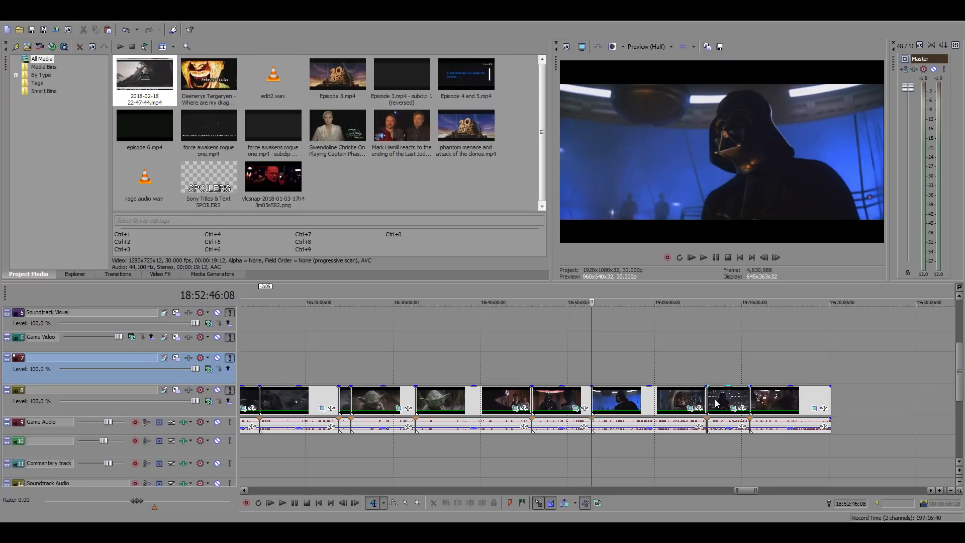
Look through the same film's source footage between 18:32 and 19:05, including the Luke and Han scenes
{"action": "left_click", "coordinate": [706, 366]}
{"action": "left_click", "coordinate": [524, 370]}
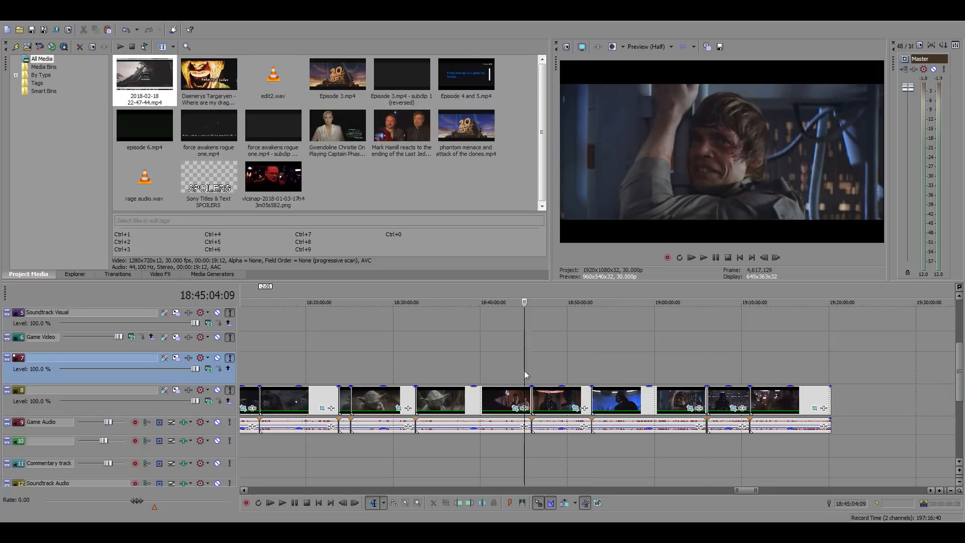
{"action": "left_click", "coordinate": [477, 370]}
{"action": "left_click", "coordinate": [443, 361]}
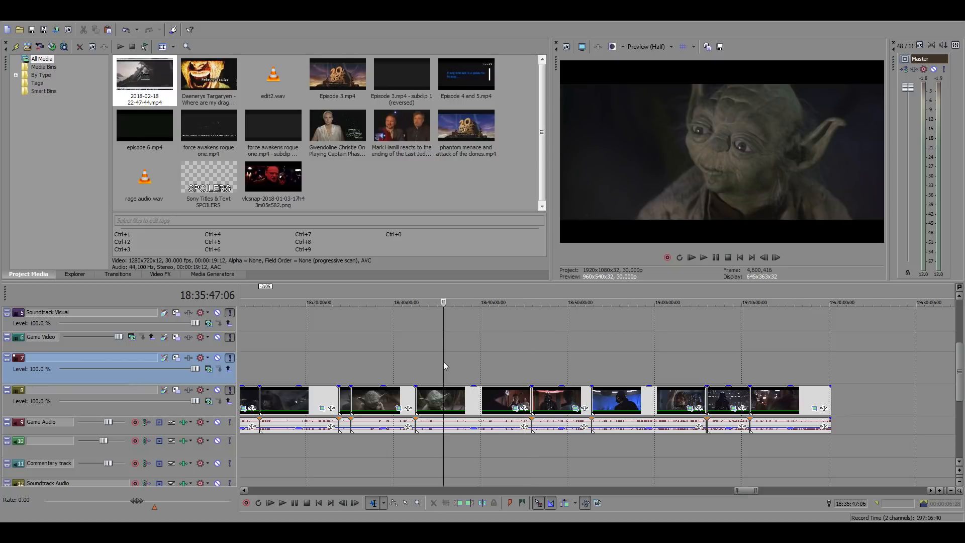
{"action": "left_click", "coordinate": [411, 361]}
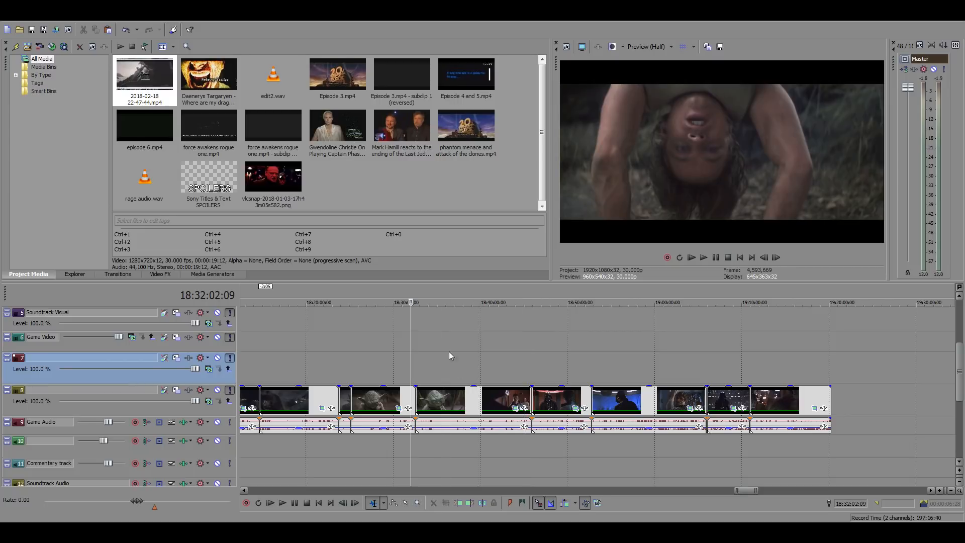
{"action": "left_click", "coordinate": [531, 364]}
{"action": "left_click", "coordinate": [584, 370]}
{"action": "left_click", "coordinate": [655, 362]}
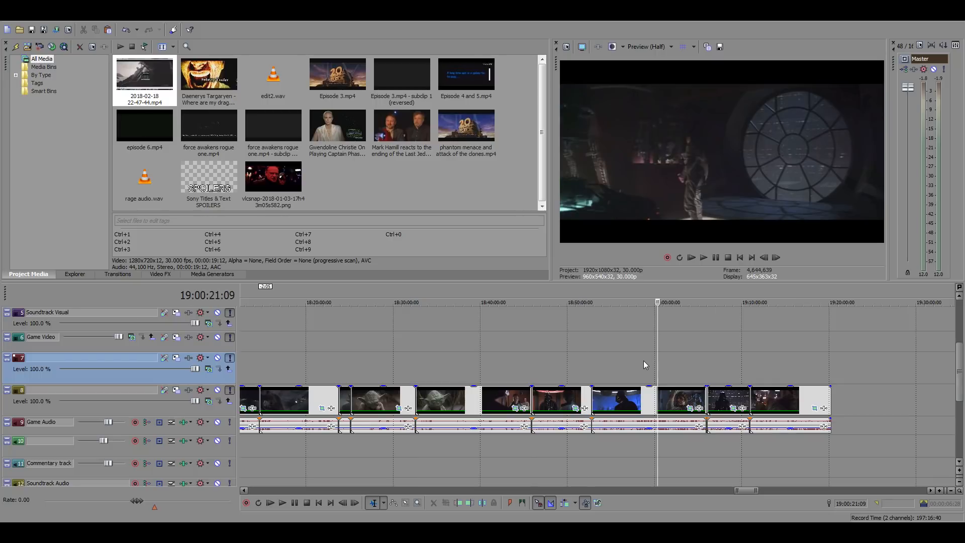
Go through the earlier source footage from 18:12 to 18:38, covering the swamp, Yoda and Imperial officer scenes
{"action": "left_click", "coordinate": [284, 365]}
{"action": "scroll", "coordinate": [308, 367], "scroll_direction": "down", "scroll_amount": 1}
{"action": "scroll", "coordinate": [544, 389], "scroll_direction": "up", "scroll_amount": 2}
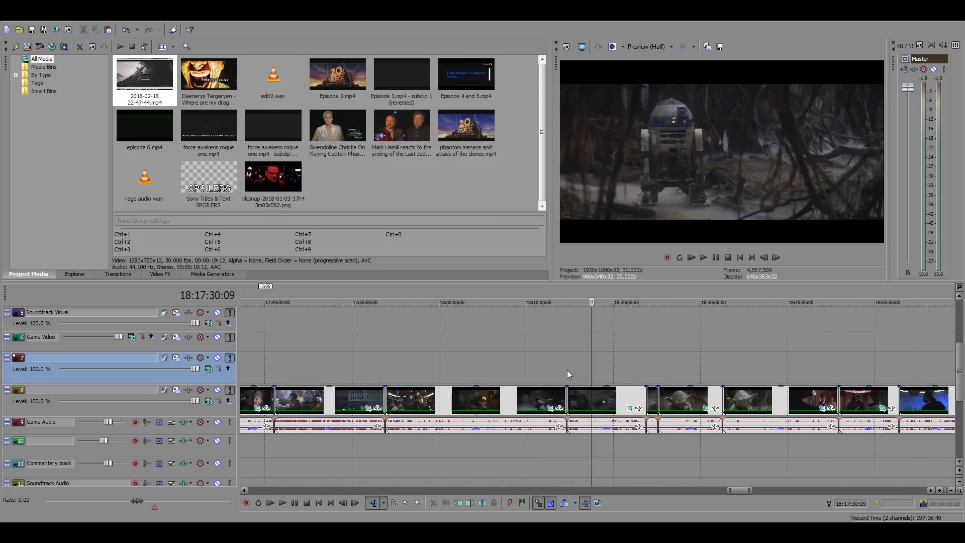
{"action": "left_click", "coordinate": [548, 364]}
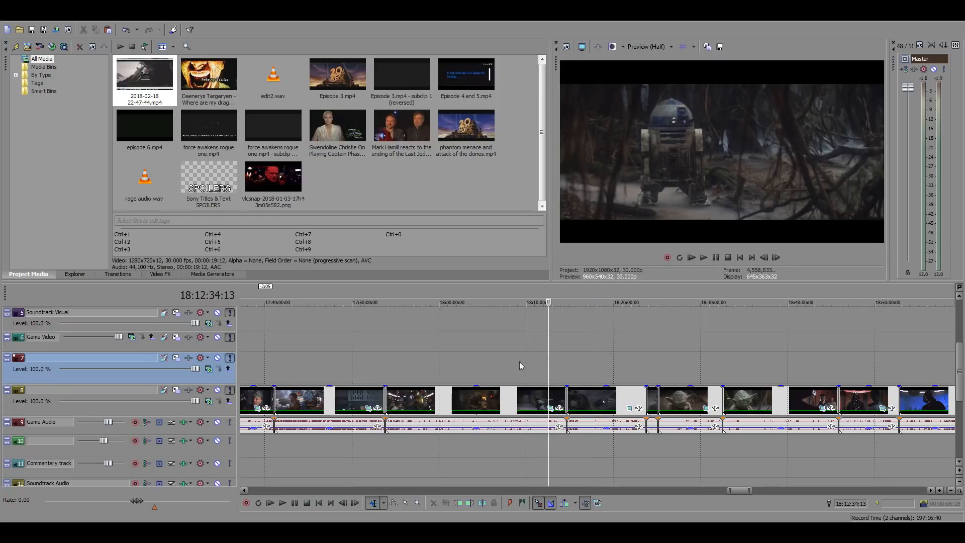
{"action": "left_click", "coordinate": [614, 361]}
{"action": "left_click", "coordinate": [655, 361]}
{"action": "left_click", "coordinate": [682, 359]}
{"action": "left_click", "coordinate": [693, 362]}
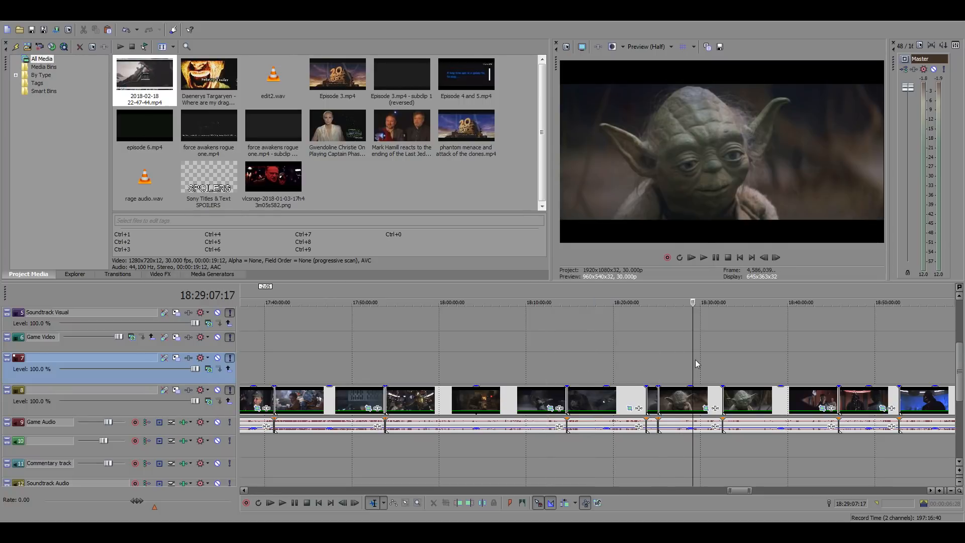
{"action": "left_click", "coordinate": [711, 359]}
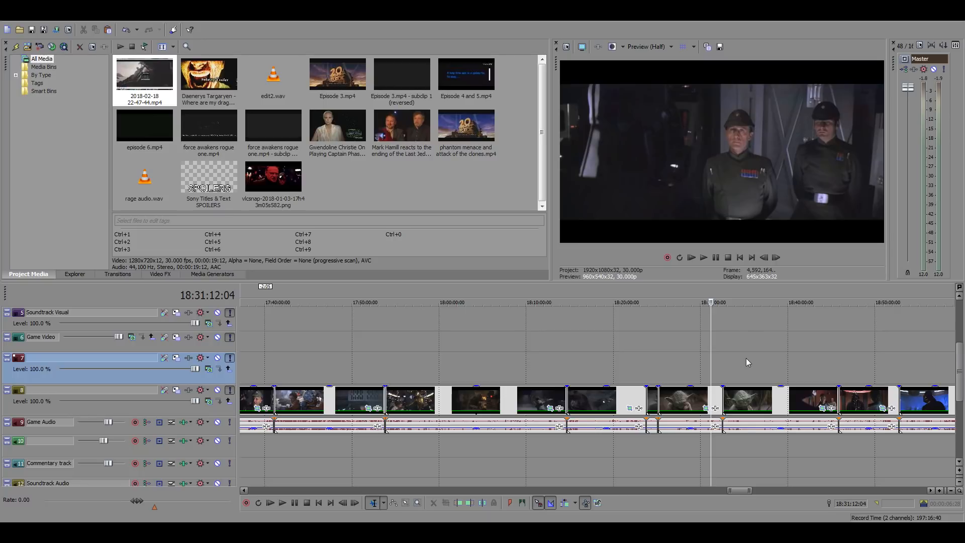
{"action": "left_click", "coordinate": [746, 358]}
{"action": "left_click", "coordinate": [771, 358]}
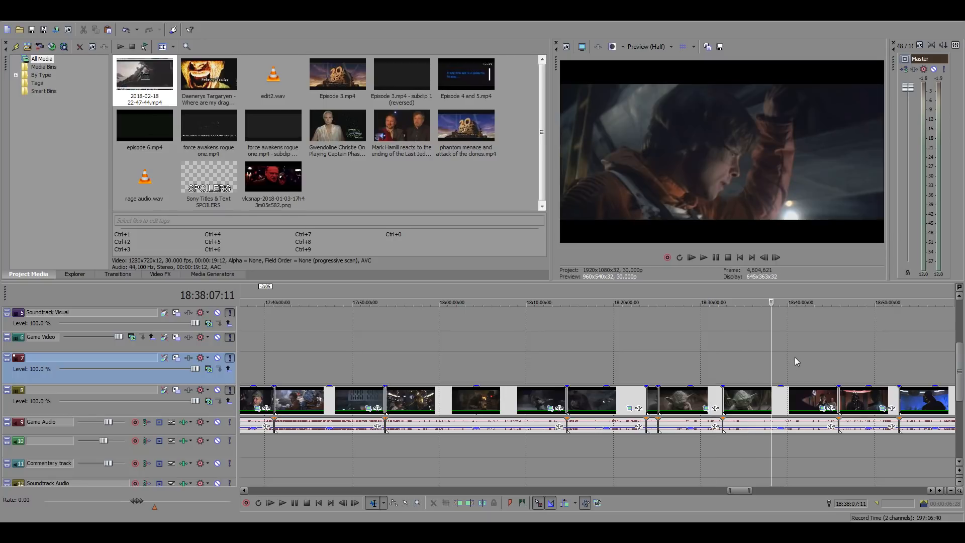
Narrow the search to the Cloud City scenes with Han, Leia and Chewbacca between 18:42 and 18:45
{"action": "left_click", "coordinate": [808, 357]}
{"action": "scroll", "coordinate": [883, 375], "scroll_direction": "up", "scroll_amount": 1}
{"action": "scroll", "coordinate": [882, 375], "scroll_direction": "up", "scroll_amount": 1}
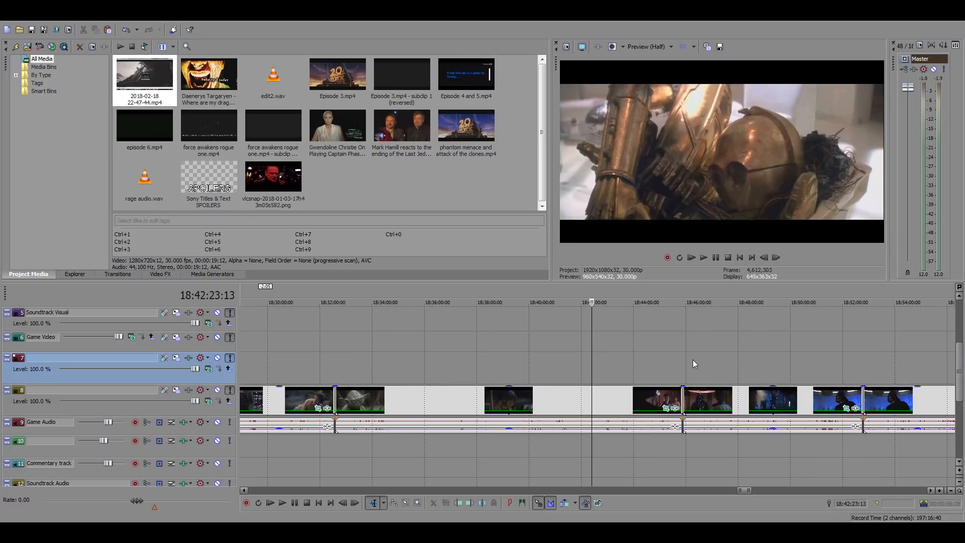
{"action": "left_click", "coordinate": [643, 358]}
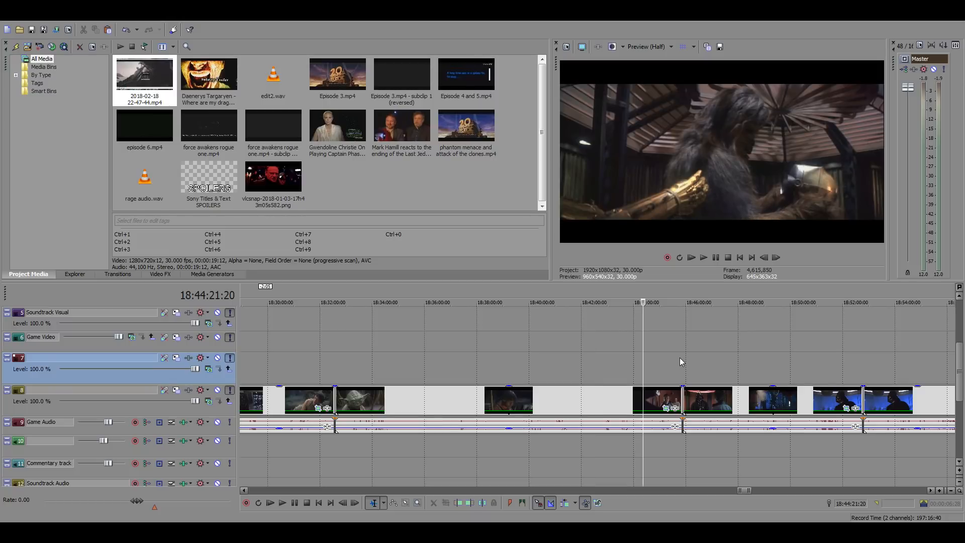
{"action": "left_click", "coordinate": [617, 358]}
{"action": "scroll", "coordinate": [637, 361], "scroll_direction": "up", "scroll_amount": 3}
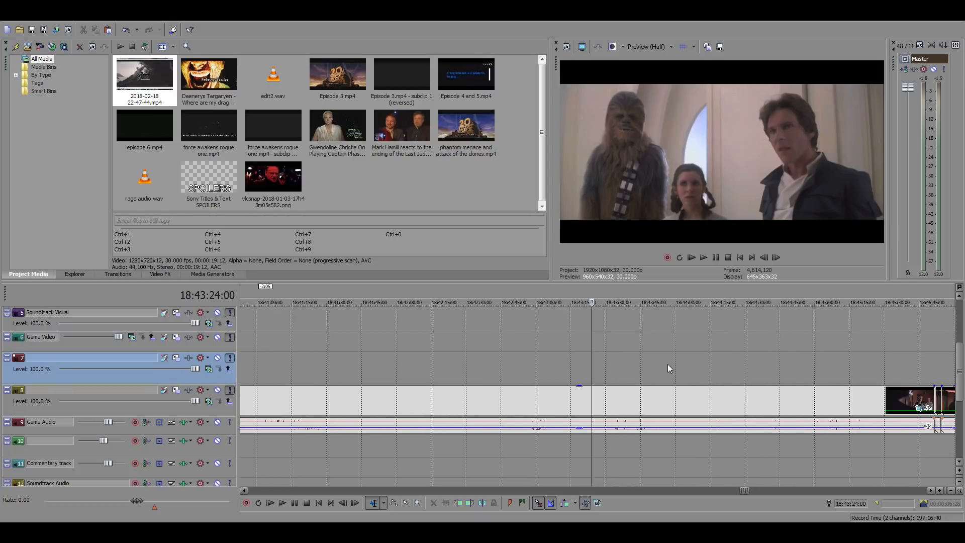
Play the Cloud City shot of Han, Leia and Chewbacca and split the source clip at 18:42:58:18
{"action": "left_click", "coordinate": [564, 401]}
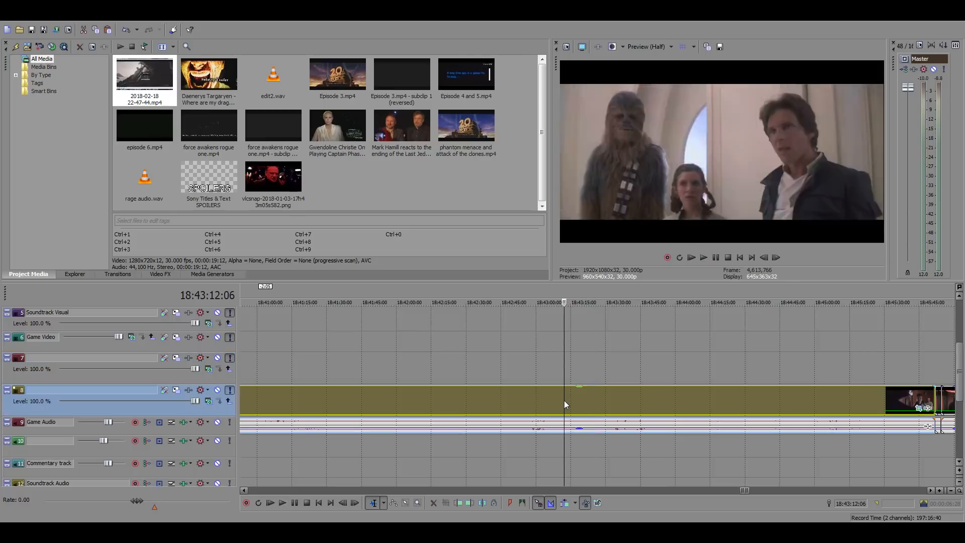
{"action": "key", "text": "space"}
{"action": "left_click", "coordinate": [532, 396]}
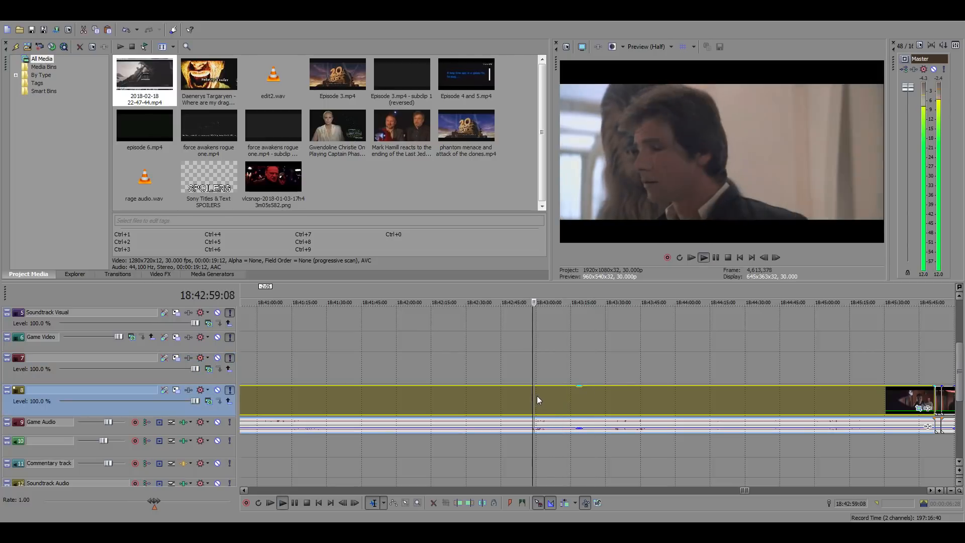
{"action": "key", "text": "s"}
{"action": "scroll", "coordinate": [643, 404], "scroll_direction": "up", "scroll_amount": 3}
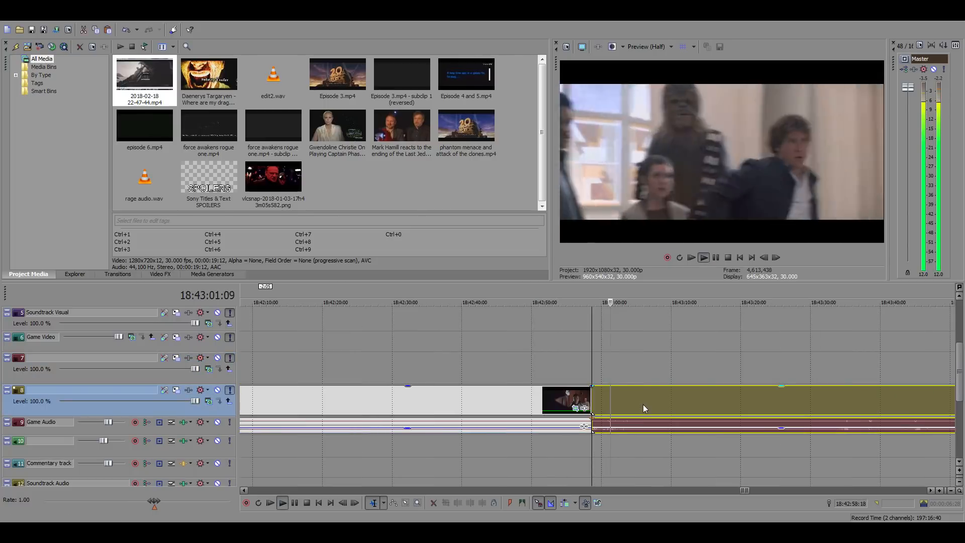
Split off the end of the Darth Vader dining room shot and paste the shot into the main timeline gap at 01:04:17:17
{"action": "key", "text": "s"}
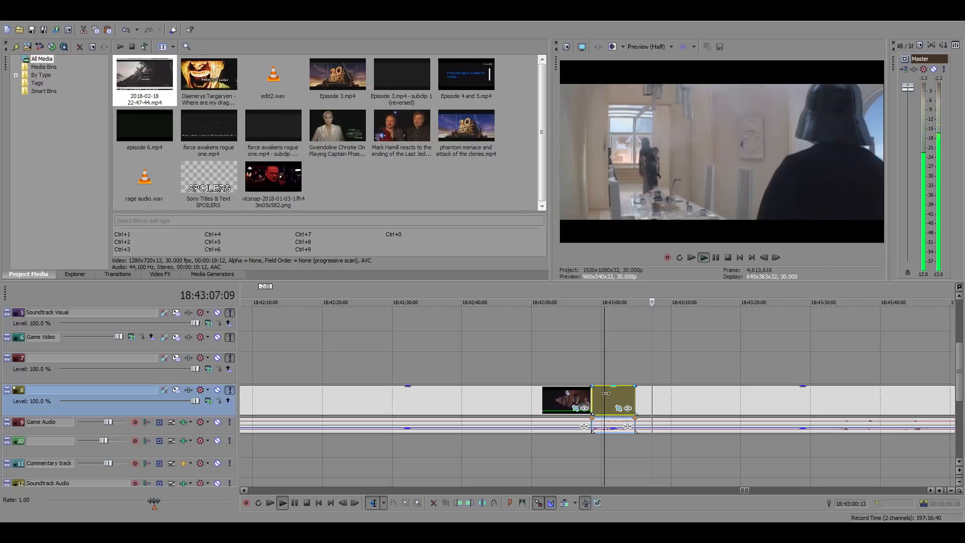
{"action": "key", "text": "space"}
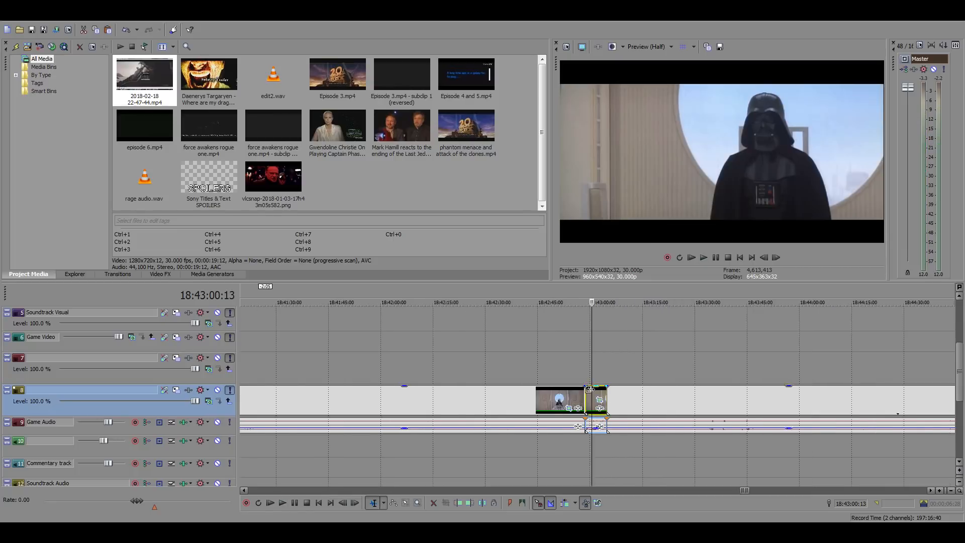
{"action": "scroll", "coordinate": [458, 373], "scroll_direction": "down", "scroll_amount": 10}
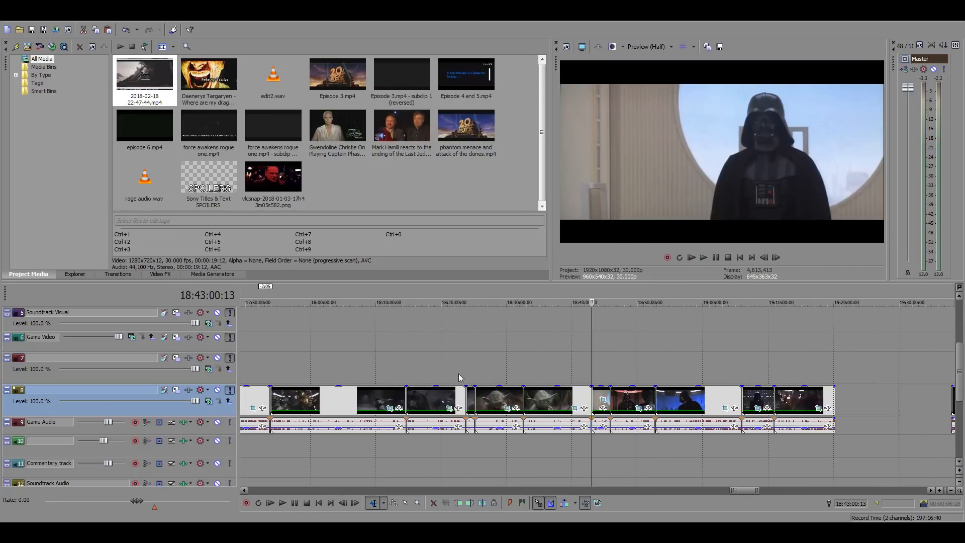
{"action": "left_click", "coordinate": [258, 337]}
{"action": "scroll", "coordinate": [325, 351], "scroll_direction": "up", "scroll_amount": 10}
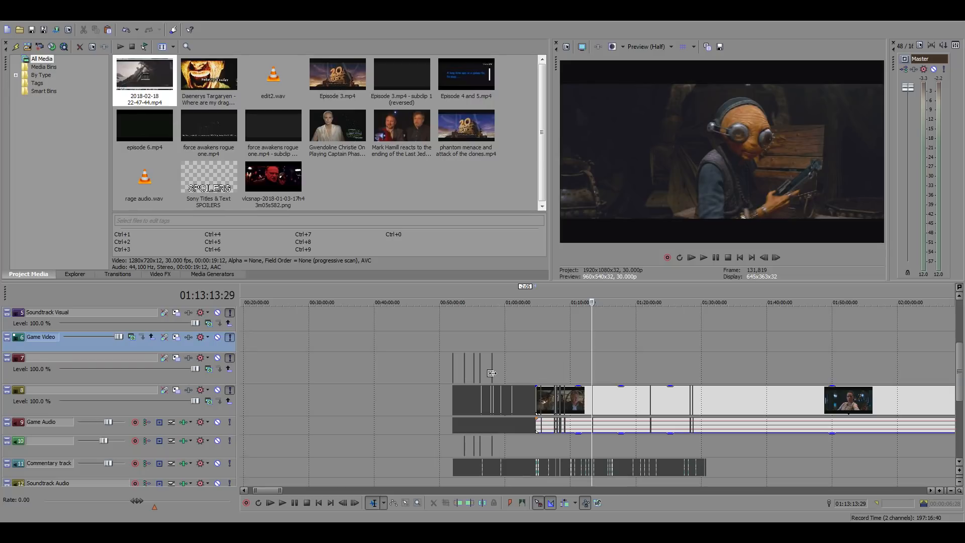
{"action": "left_click", "coordinate": [542, 361]}
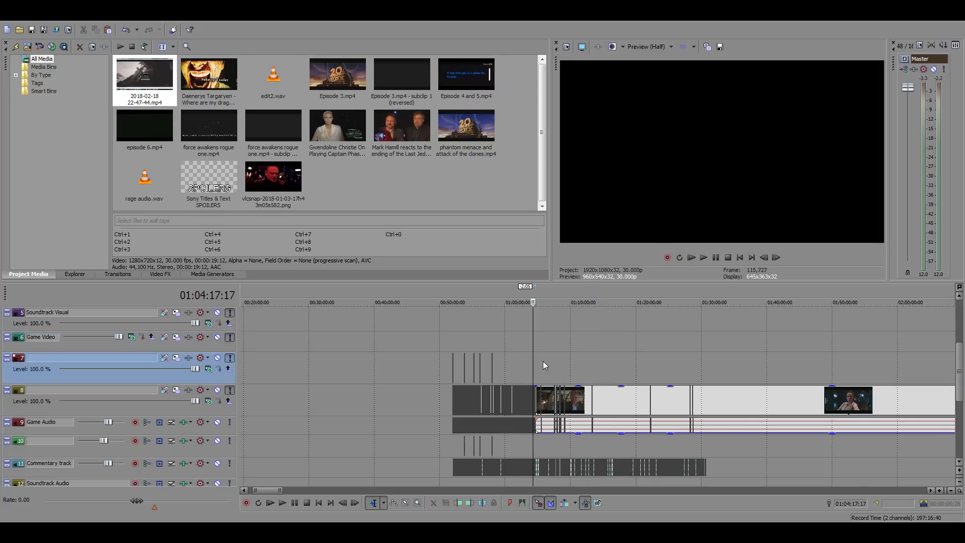
{"action": "scroll", "coordinate": [543, 361], "scroll_direction": "up", "scroll_amount": 10}
{"action": "scroll", "coordinate": [596, 402], "scroll_direction": "up", "scroll_amount": 3}
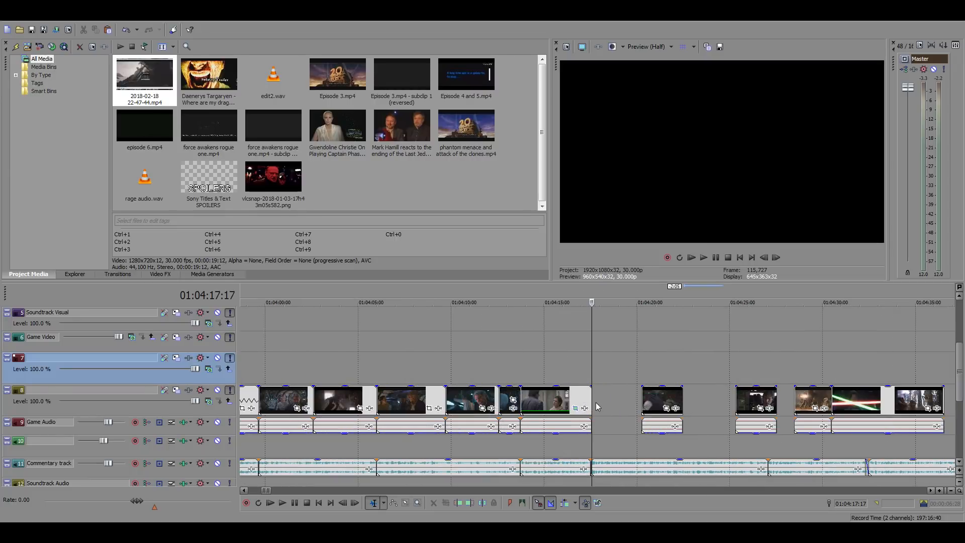
{"action": "left_click", "coordinate": [592, 399]}
{"action": "key", "text": "ctrl+v"}
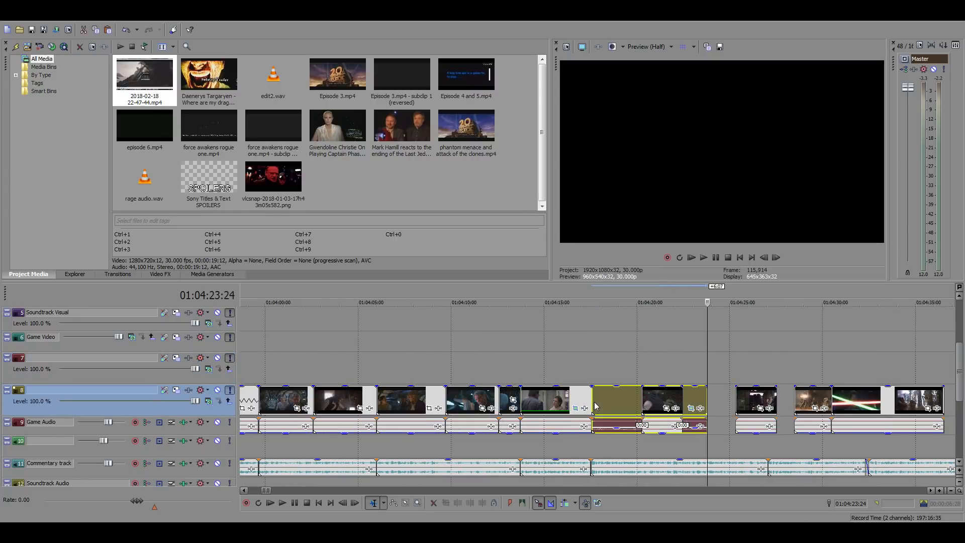
Play the pasted Vader shot against the commentary and slide it earlier, overlapping the preceding clip, to start at about 01:04:15
{"action": "left_click", "coordinate": [615, 431]}
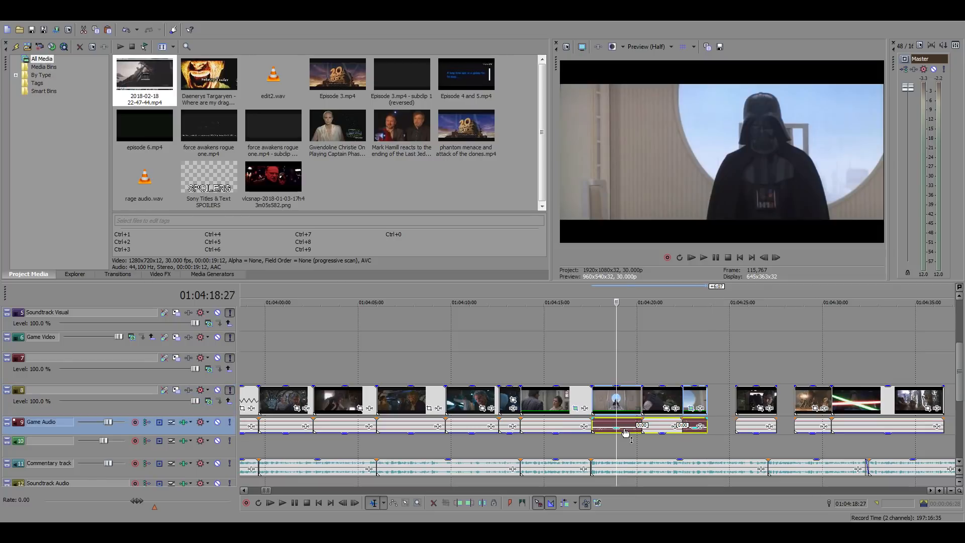
{"action": "scroll", "coordinate": [697, 442], "scroll_direction": "up", "scroll_amount": 5}
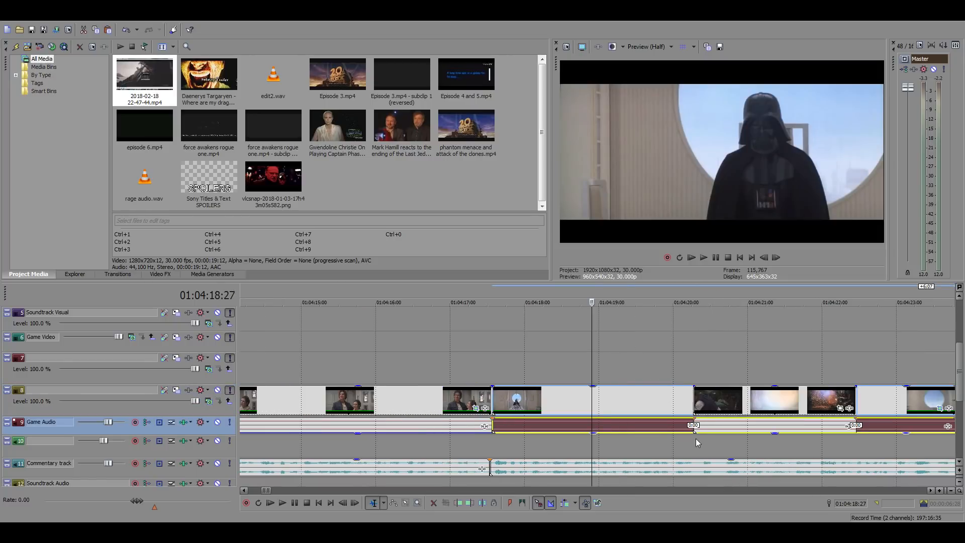
{"action": "left_click", "coordinate": [491, 367]}
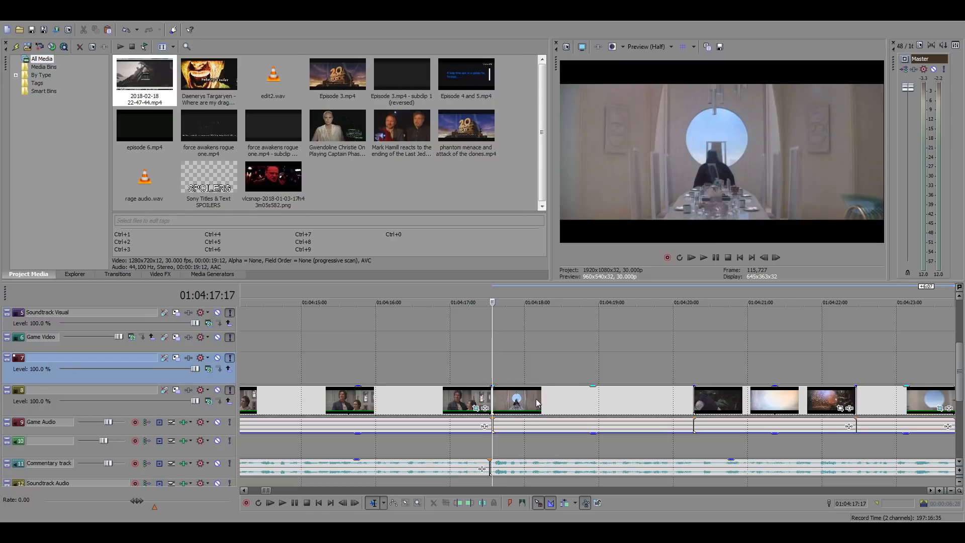
{"action": "key", "text": "space"}
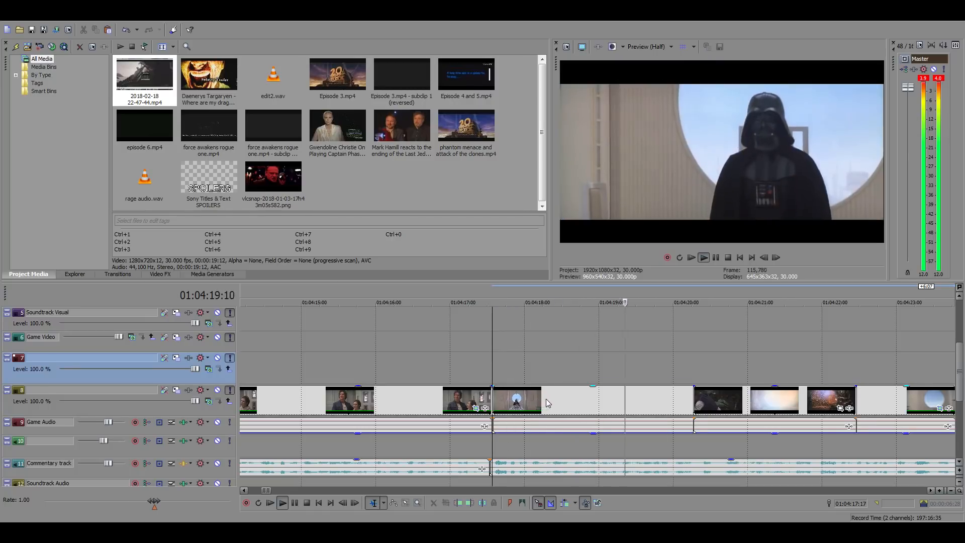
{"action": "left_click_drag", "start_coordinate": [546, 399], "coordinate": [530, 399]}
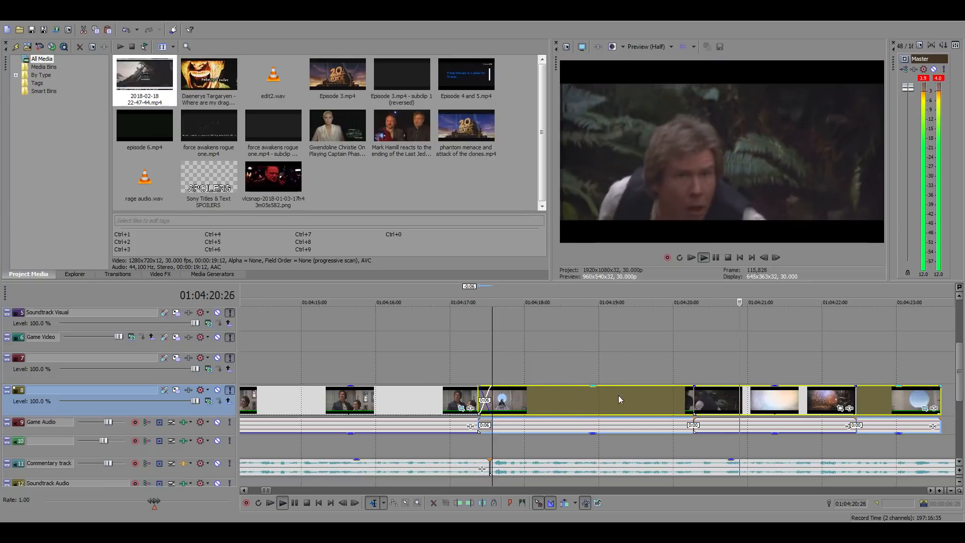
{"action": "key", "text": "space"}
{"action": "left_click_drag", "start_coordinate": [663, 394], "coordinate": [494, 400]}
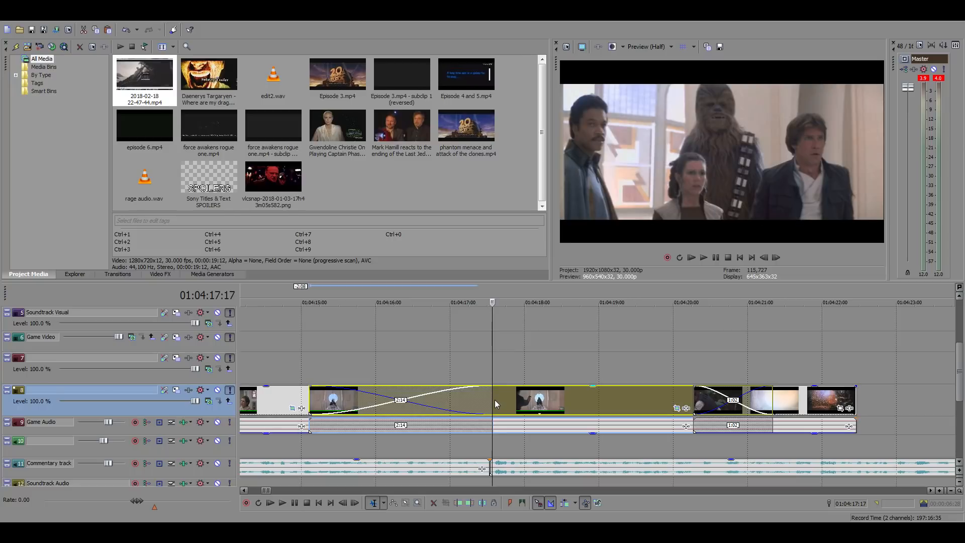
{"action": "key", "text": "space"}
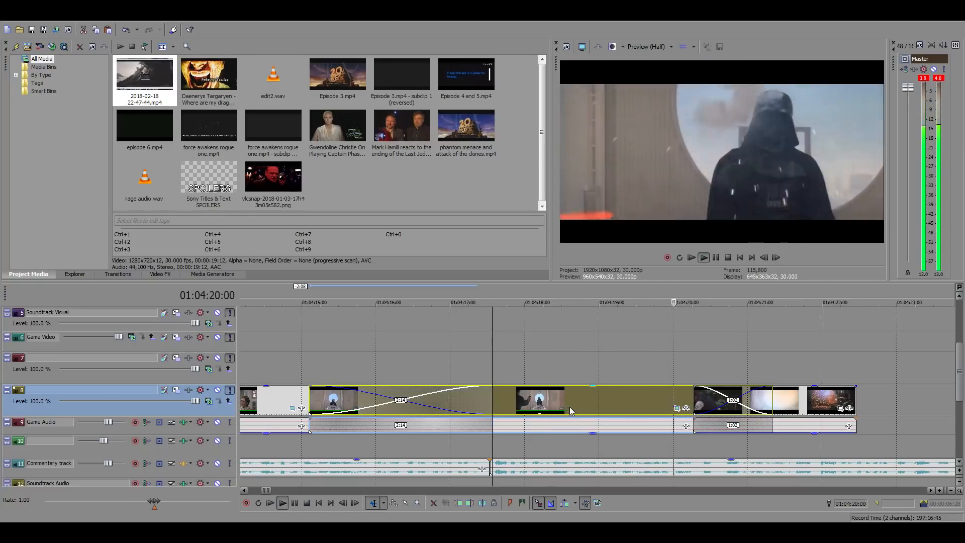
Trim the Vader shot to run from 01:04:17:17 to 01:04:20:08, removing its overlaps with the neighbouring clips
{"action": "left_click", "coordinate": [692, 378]}
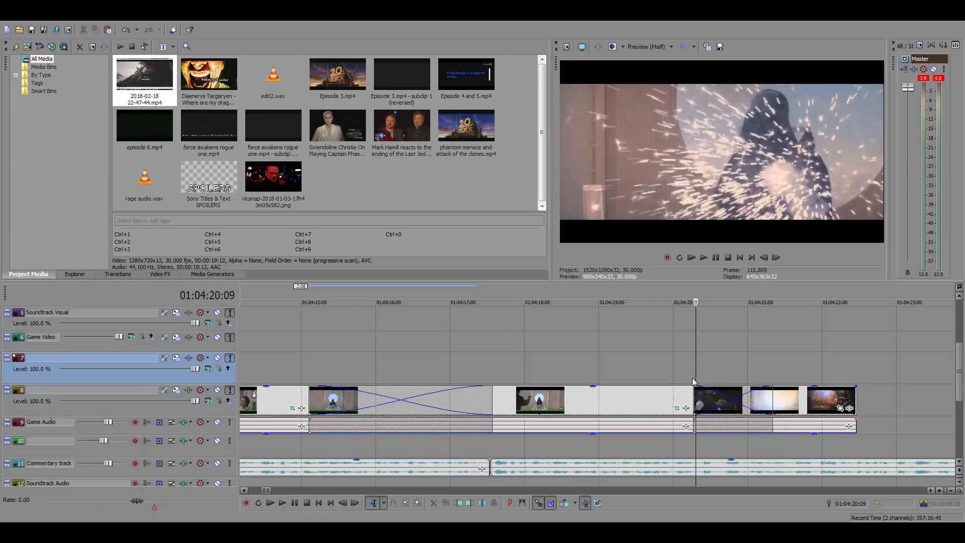
{"action": "left_click", "coordinate": [692, 378]}
{"action": "left_click", "coordinate": [679, 391], "text": "ctrl"}
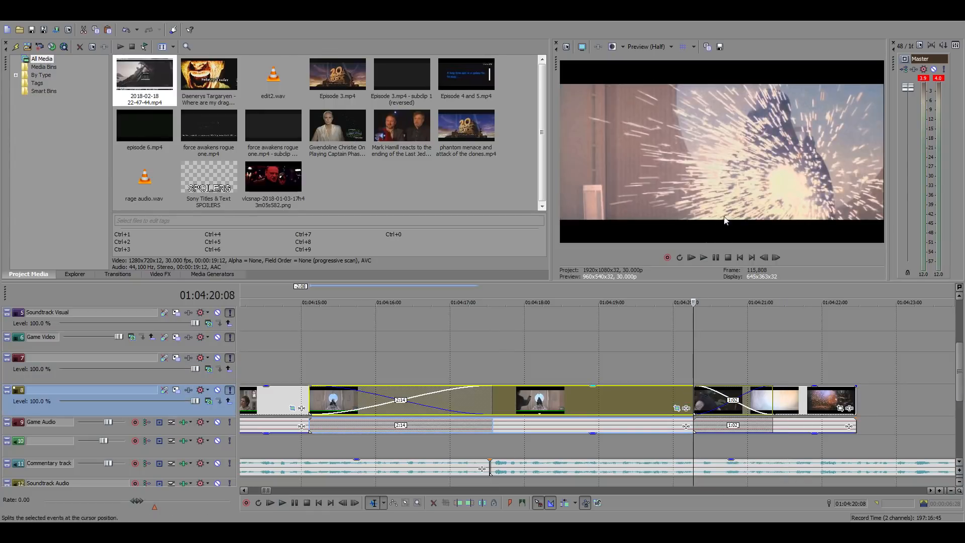
{"action": "key", "text": "alt+]"}
{"action": "left_click", "coordinate": [492, 374]}
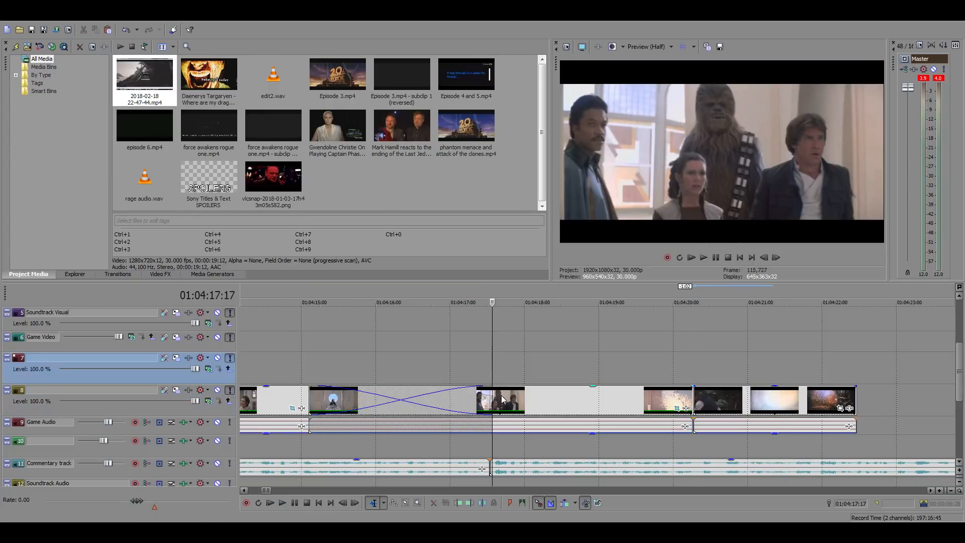
{"action": "right_click", "coordinate": [501, 395]}
{"action": "left_click", "coordinate": [537, 235]}
{"action": "scroll", "coordinate": [564, 397], "scroll_direction": "down", "scroll_amount": 5}
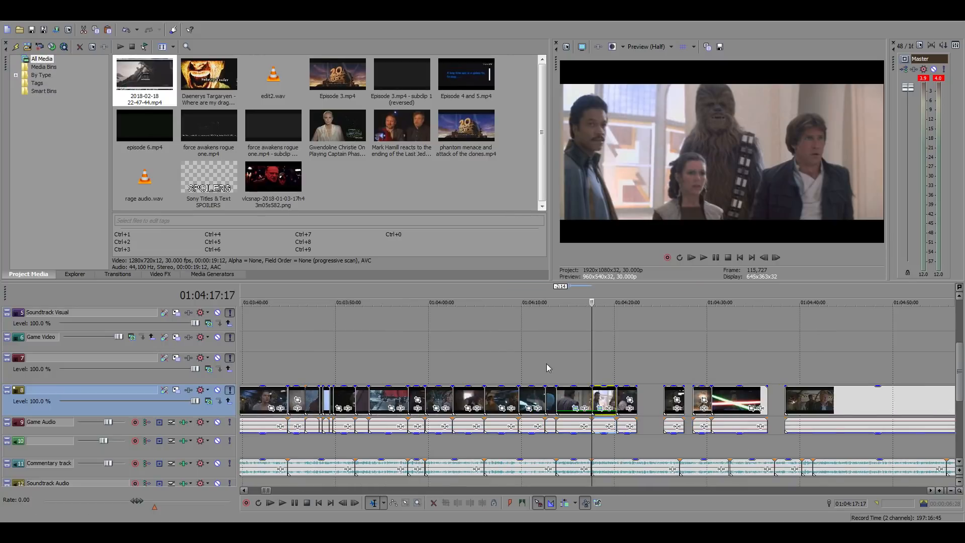
Play back the edited sequence with the new shot, and listen to the commentary over the next gap from 01:04:22:14
{"action": "left_click", "coordinate": [546, 356]}
{"action": "key", "text": "space"}
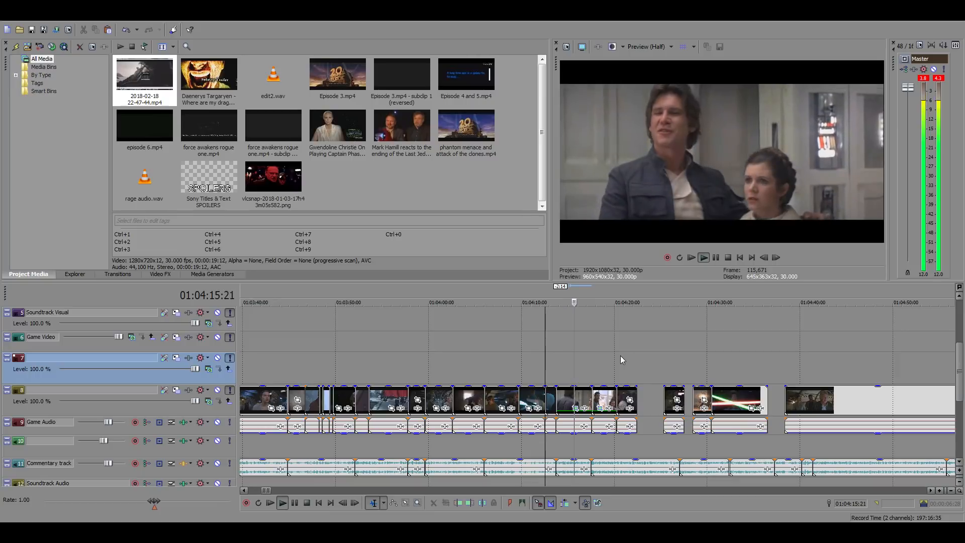
{"action": "scroll", "coordinate": [709, 372], "scroll_direction": "up", "scroll_amount": 2}
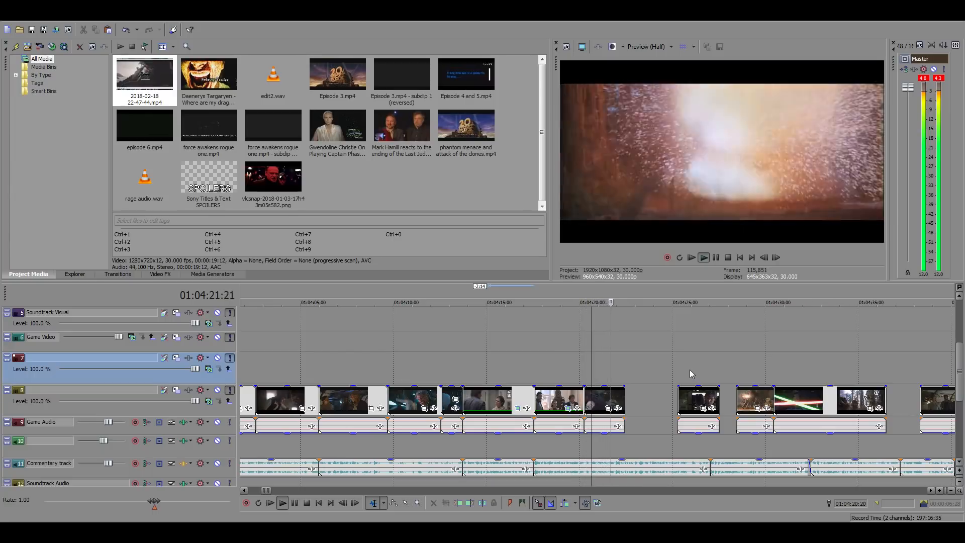
{"action": "left_click", "coordinate": [622, 372]}
{"action": "left_click", "coordinate": [626, 373]}
{"action": "key", "text": "space"}
{"action": "key", "text": "space"}
{"action": "key", "text": "space"}
{"action": "scroll", "coordinate": [659, 399], "scroll_direction": "up", "scroll_amount": 4}
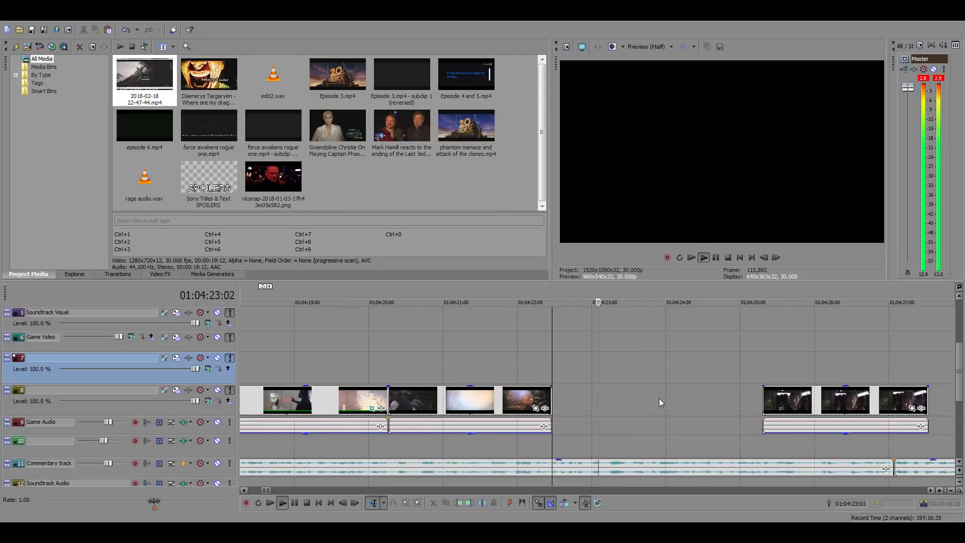
Search the Obi-Wan source footage between 07:05 and 07:25 for the Jedi library scene
{"action": "scroll", "coordinate": [659, 399], "scroll_direction": "down", "scroll_amount": 15}
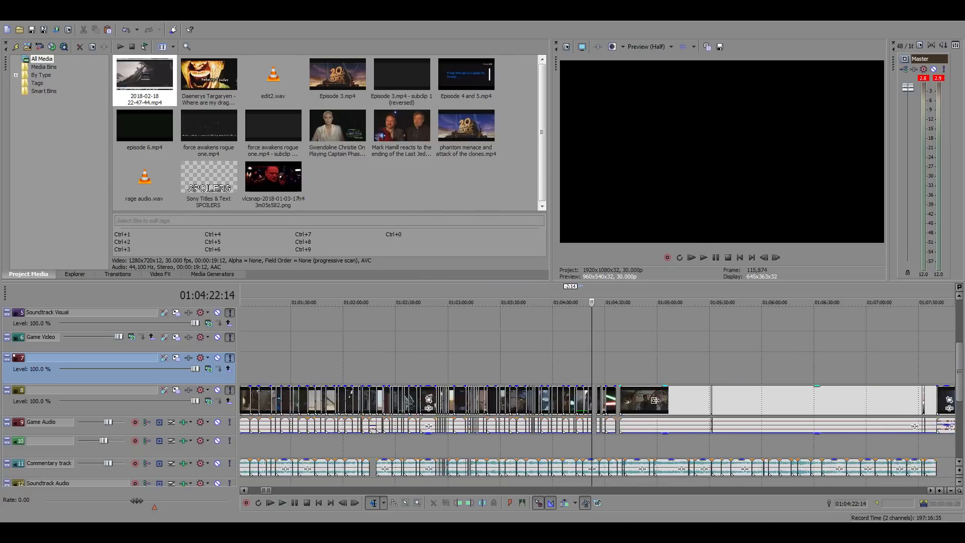
{"action": "left_click", "coordinate": [622, 361]}
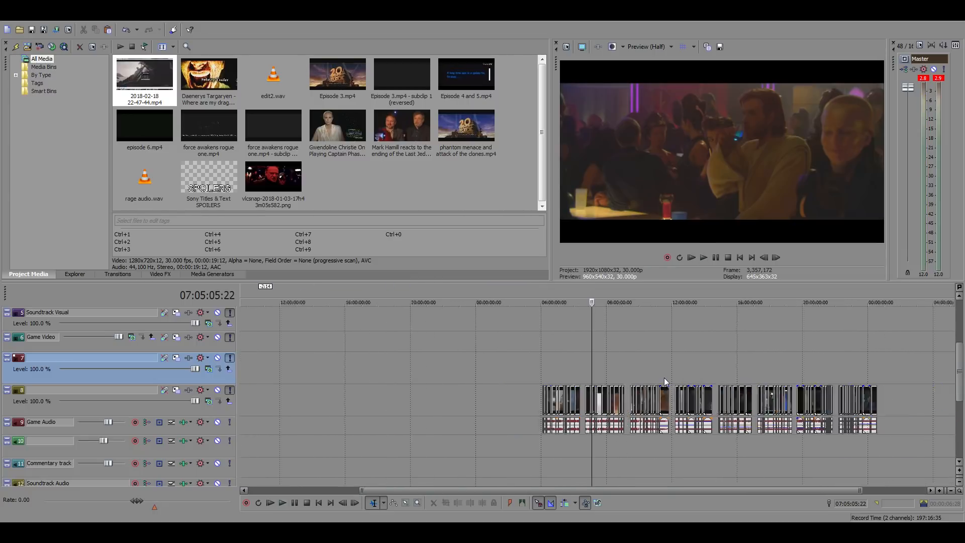
{"action": "scroll", "coordinate": [664, 378], "scroll_direction": "up", "scroll_amount": 10}
{"action": "scroll", "coordinate": [687, 380], "scroll_direction": "up", "scroll_amount": 2}
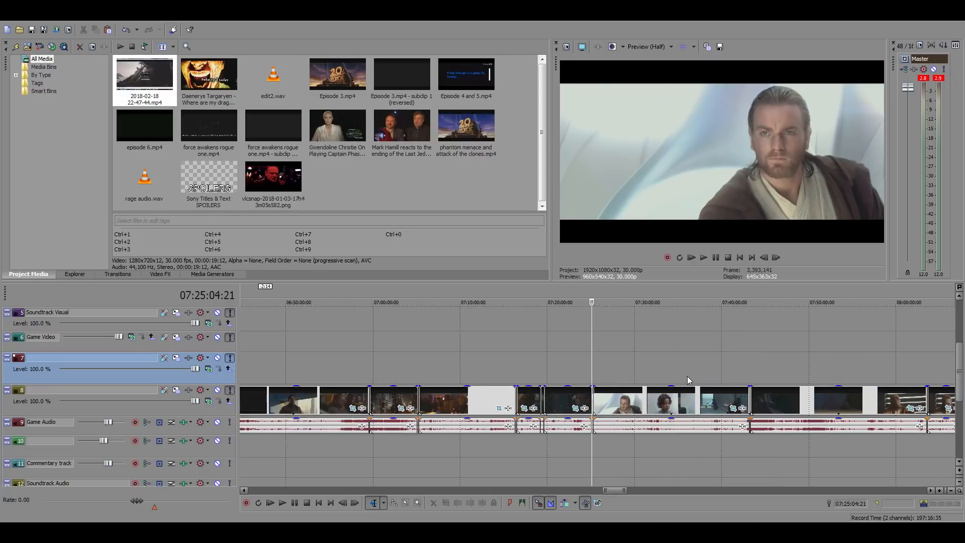
{"action": "left_click", "coordinate": [520, 361]}
{"action": "left_click", "coordinate": [514, 360]}
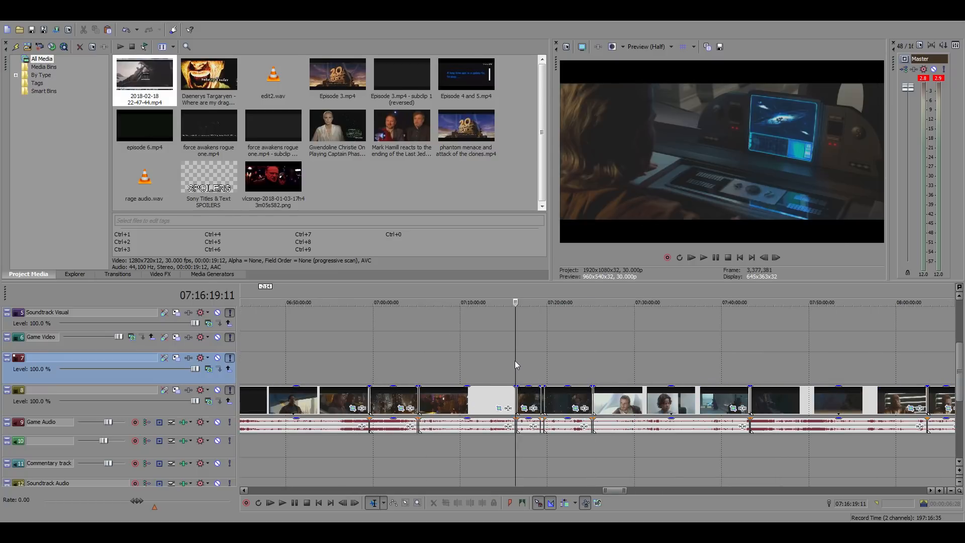
{"action": "scroll", "coordinate": [616, 377], "scroll_direction": "up", "scroll_amount": 6}
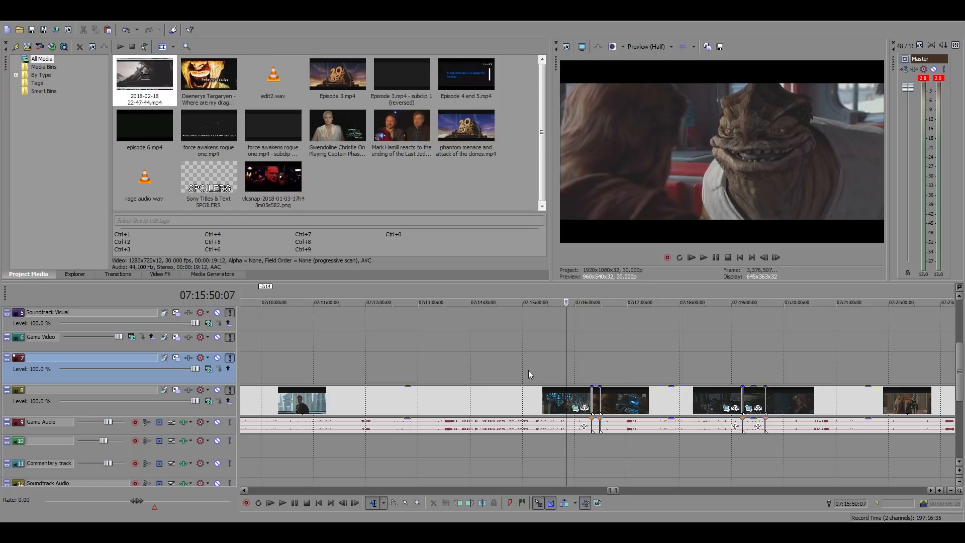
{"action": "left_click", "coordinate": [584, 372]}
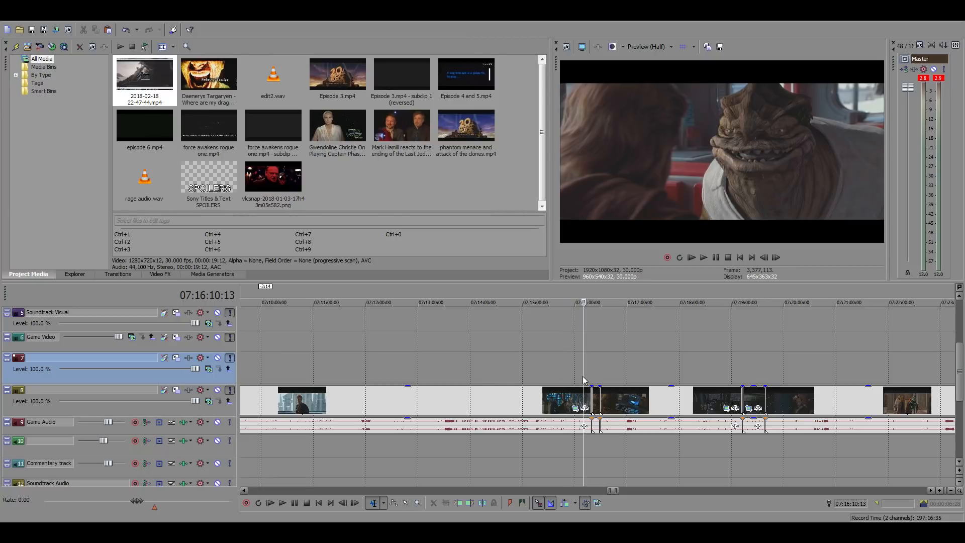
{"action": "scroll", "coordinate": [617, 377], "scroll_direction": "up", "scroll_amount": 3}
{"action": "scroll", "coordinate": [678, 374], "scroll_direction": "up", "scroll_amount": 3}
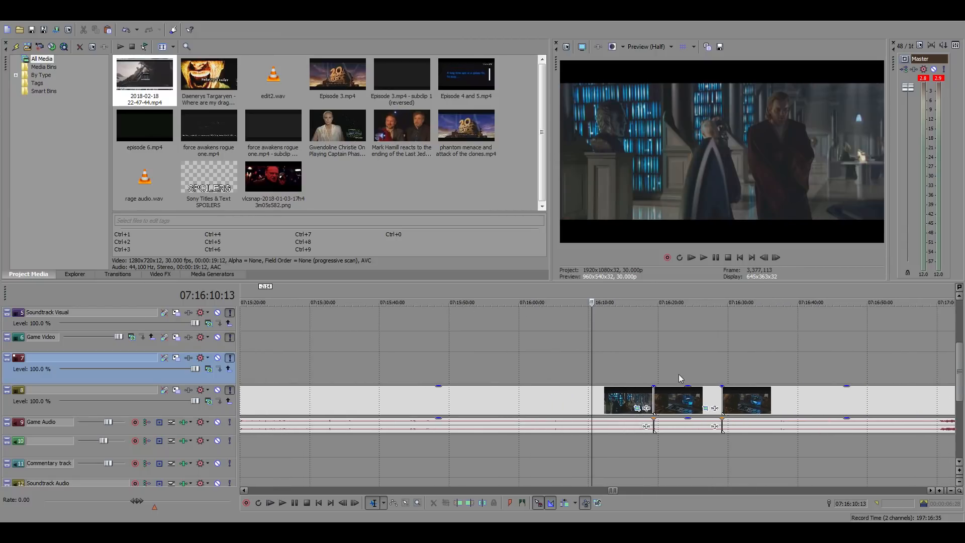
Preview parts of the Jedi library scene between 07:16:07 and 07:16:40, including Obi-Wan's talk with the librarian
{"action": "key", "text": "space"}
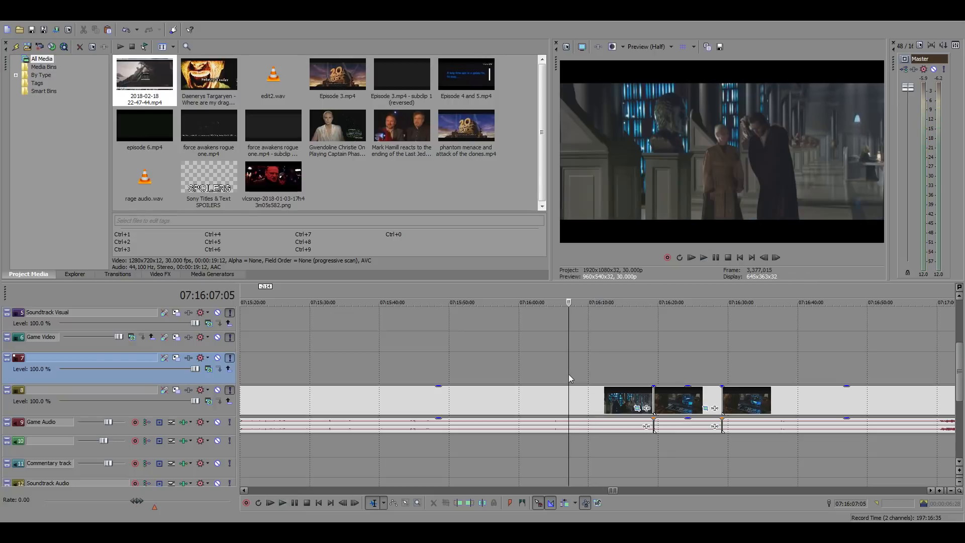
{"action": "left_click", "coordinate": [569, 374]}
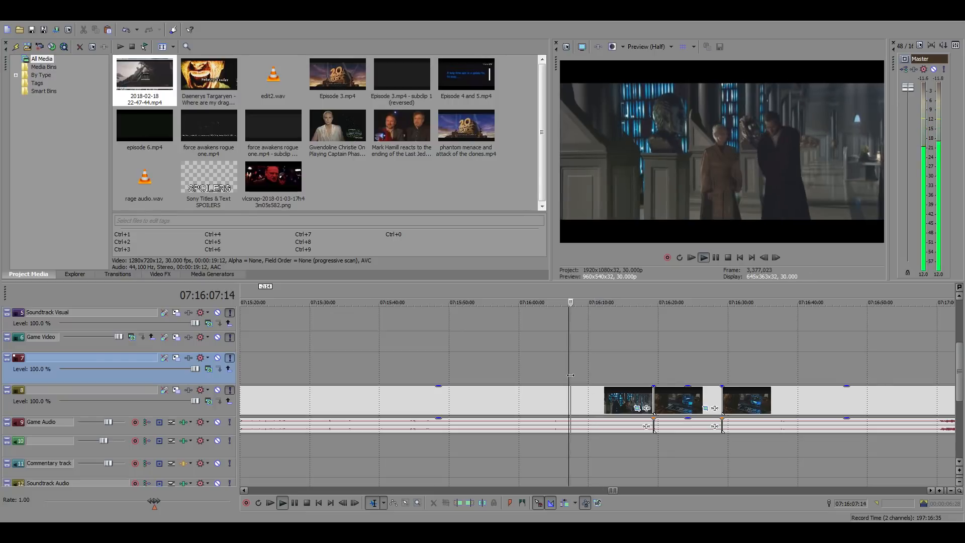
{"action": "left_click", "coordinate": [745, 372]}
{"action": "scroll", "coordinate": [799, 381], "scroll_direction": "up", "scroll_amount": 2}
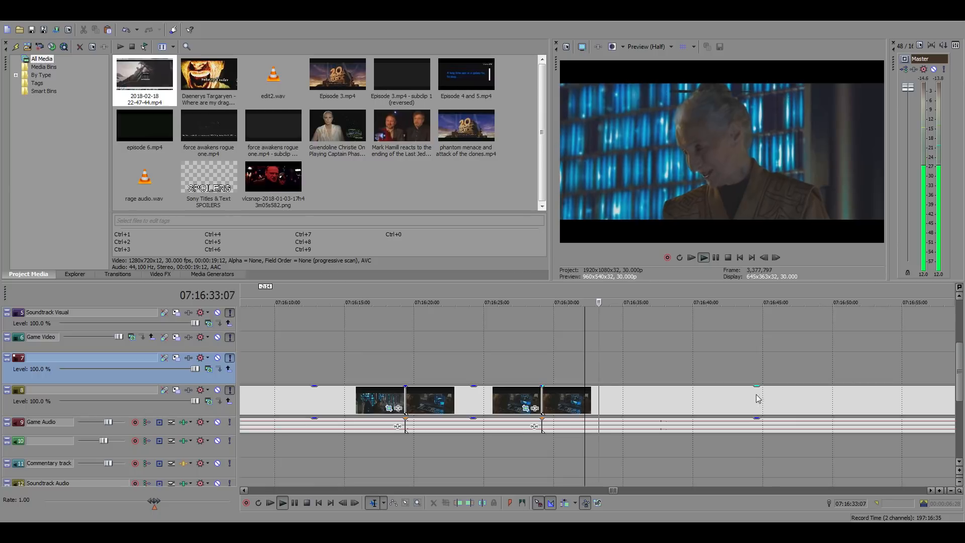
{"action": "key", "text": "space"}
{"action": "left_click", "coordinate": [657, 397]}
{"action": "key", "text": "space"}
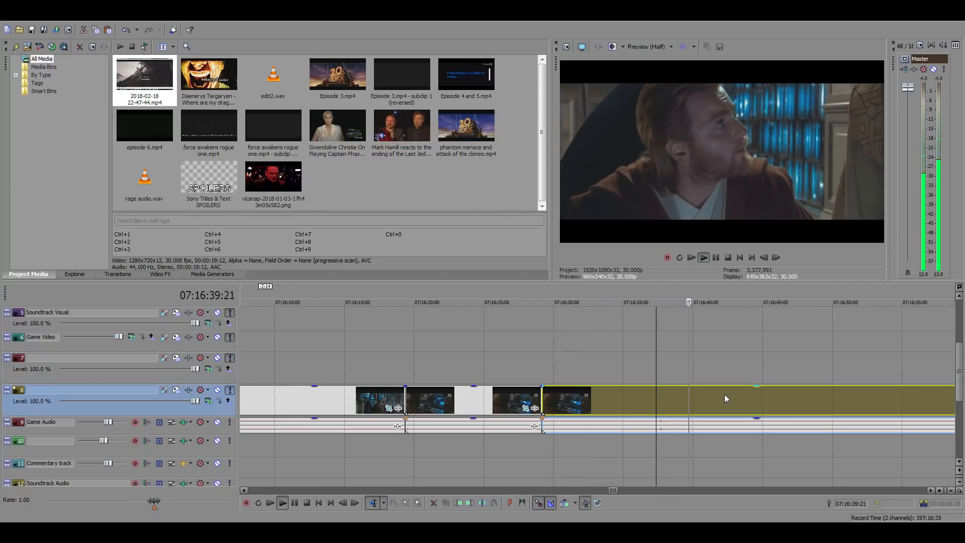
{"action": "key", "text": "space"}
Step frame by frame to the start of the shot with Obi-Wan and the standing librarian and split the source clip at 07:16:40:09
{"action": "left_click", "coordinate": [692, 394]}
{"action": "left_click", "coordinate": [775, 257]}
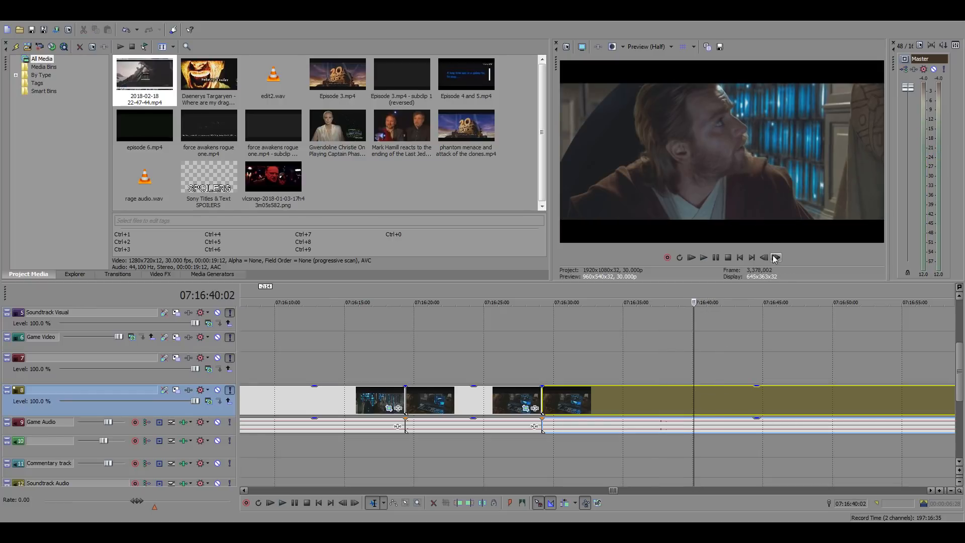
{"action": "left_click", "coordinate": [775, 257]}
{"action": "left_click", "coordinate": [775, 257]}
{"action": "left_click", "coordinate": [775, 257]}
{"action": "left_click", "coordinate": [764, 257]}
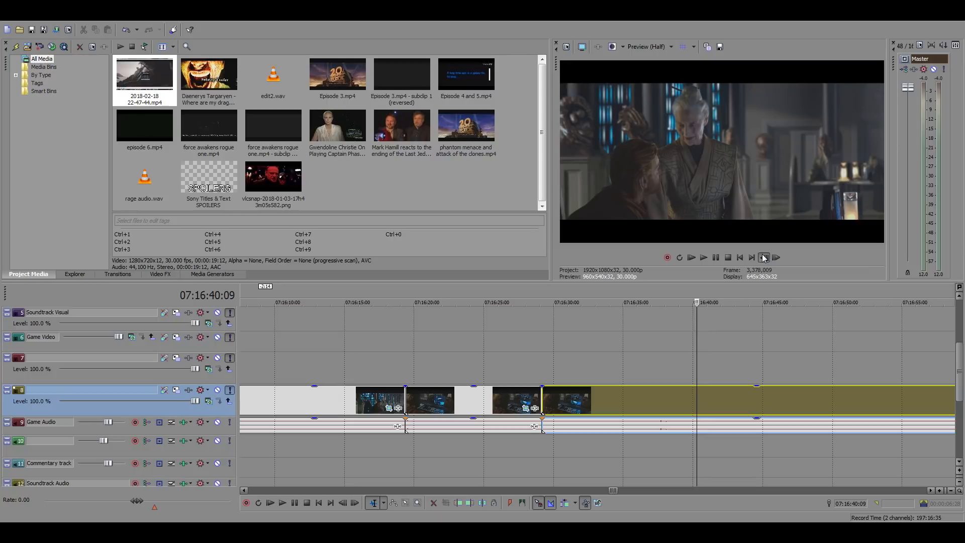
{"action": "left_click", "coordinate": [764, 258]}
{"action": "left_click", "coordinate": [776, 257]}
{"action": "key", "text": "s"}
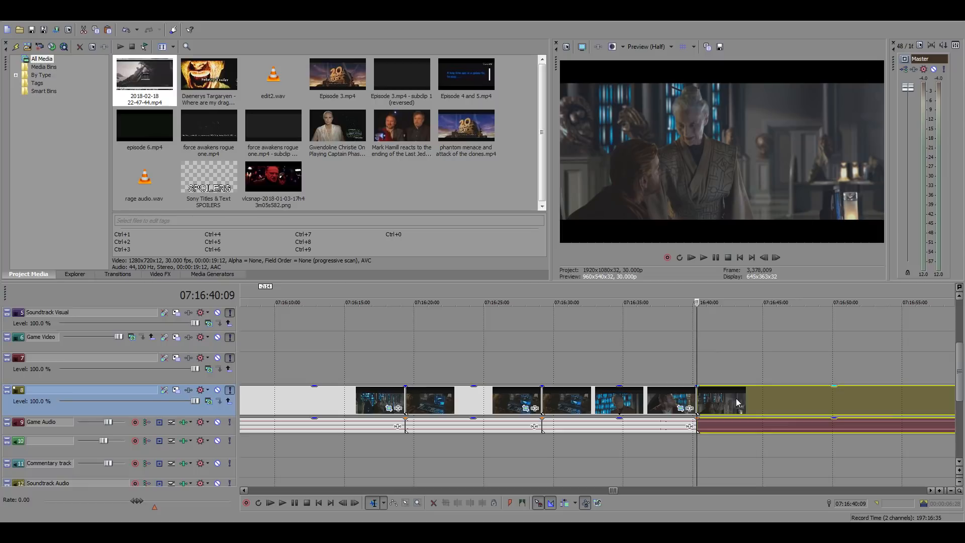
{"action": "left_click", "coordinate": [776, 394]}
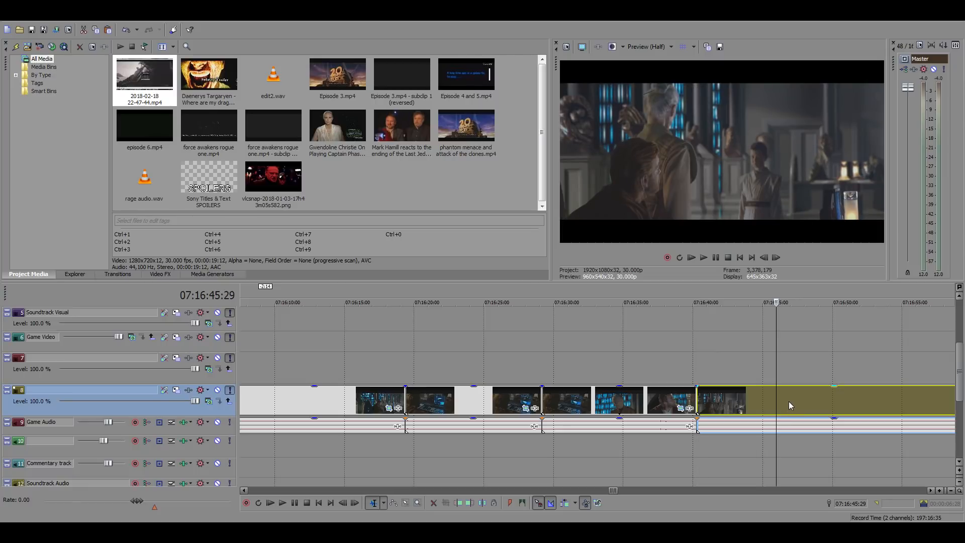
Split the library source clip at 07:16:45:29 and copy the resulting shot of Obi-Wan with the standing librarian
{"action": "key", "text": "s"}
{"action": "left_click", "coordinate": [723, 400]}
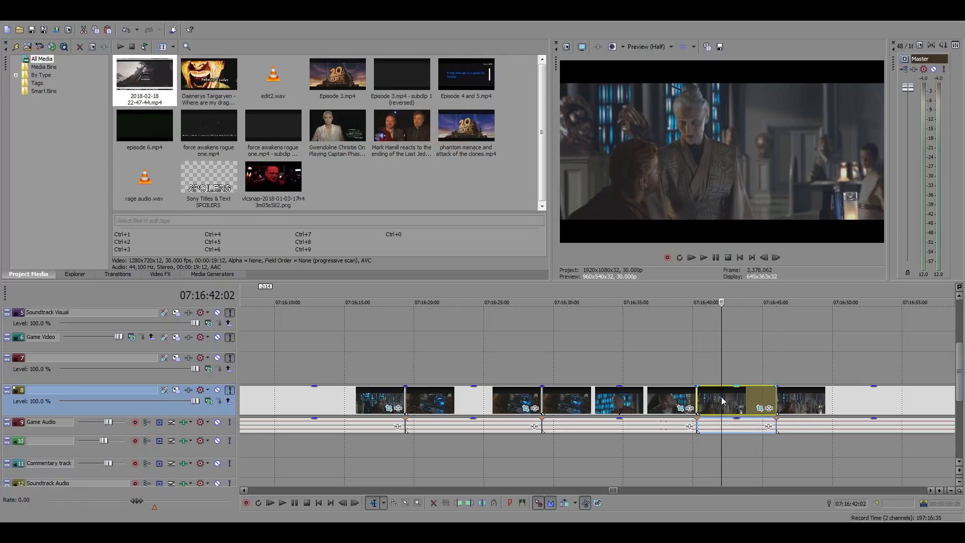
{"action": "scroll", "coordinate": [705, 403], "scroll_direction": "down", "scroll_amount": 15}
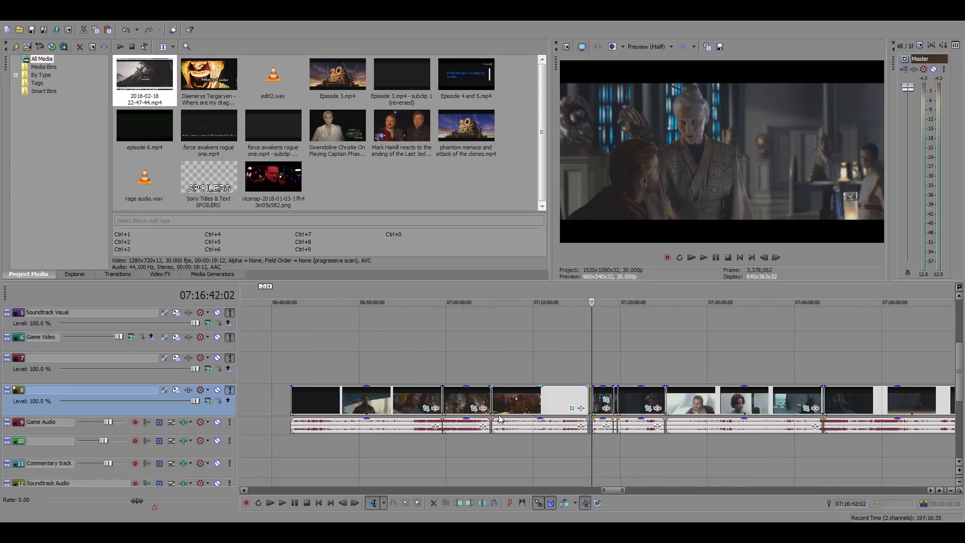
Return to the main timeline and paste the library shot at the start of the gap at 01:04:22:14
{"action": "left_click", "coordinate": [253, 340]}
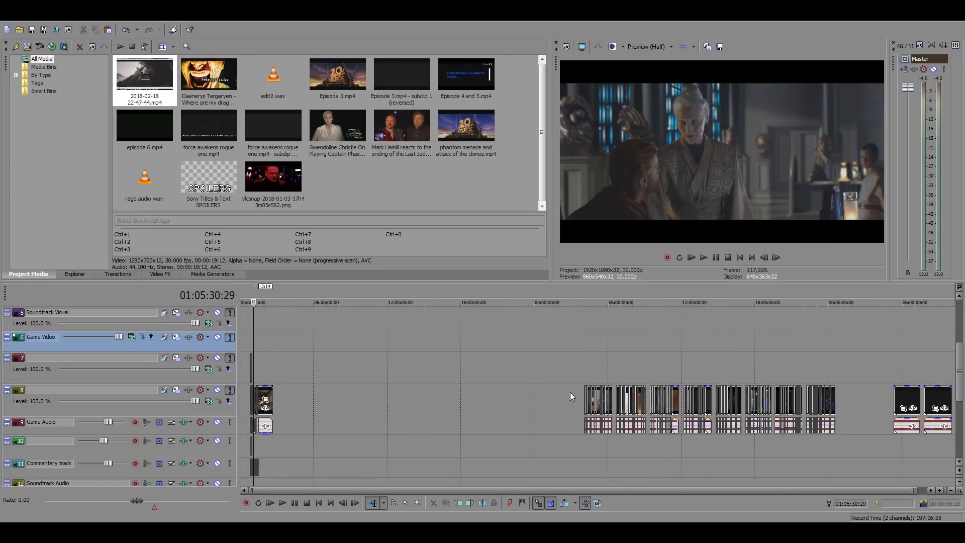
{"action": "scroll", "coordinate": [570, 392], "scroll_direction": "up", "scroll_amount": 9}
{"action": "left_click", "coordinate": [572, 372]}
{"action": "scroll", "coordinate": [571, 372], "scroll_direction": "up", "scroll_amount": 6}
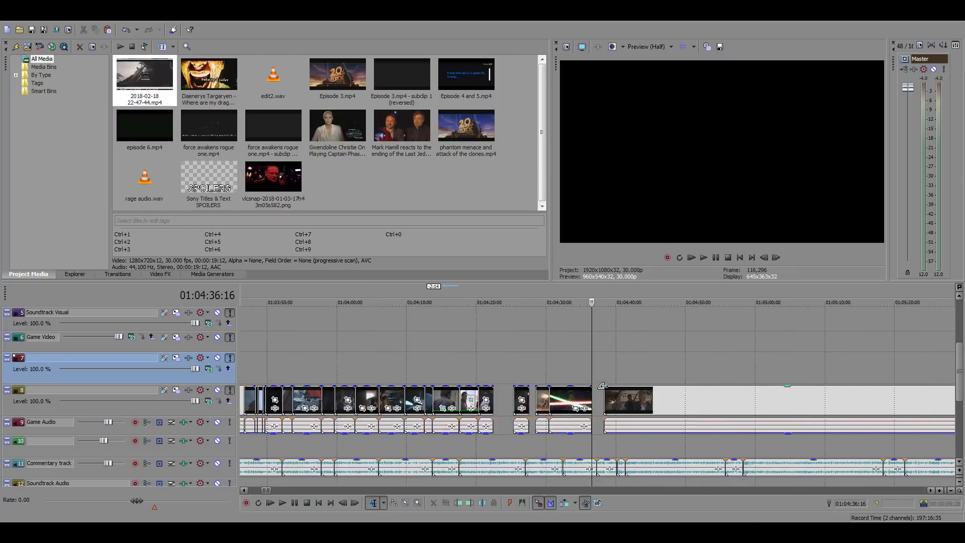
{"action": "left_click", "coordinate": [333, 397]}
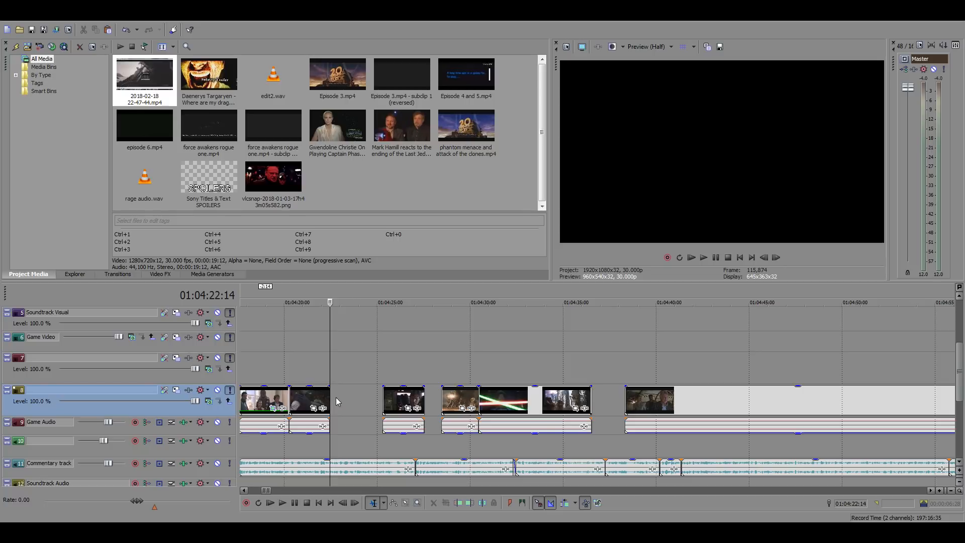
{"action": "left_click", "coordinate": [331, 393]}
{"action": "key", "text": "ctrl+v"}
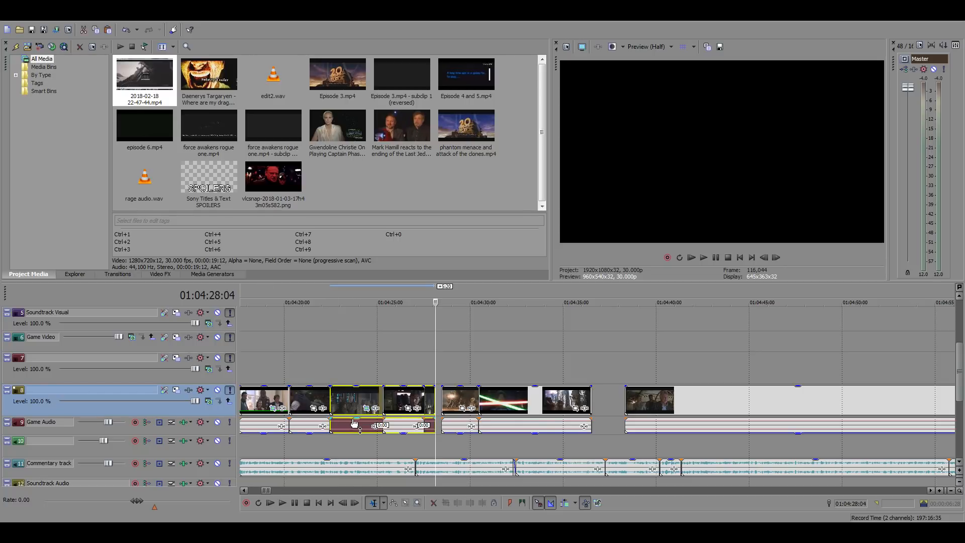
Preview the pasted library shot against the commentary and move the short dark clip it overlaps to about 01:04:40
{"action": "left_click", "coordinate": [354, 422]}
{"action": "left_click", "coordinate": [328, 367]}
{"action": "key", "text": "space"}
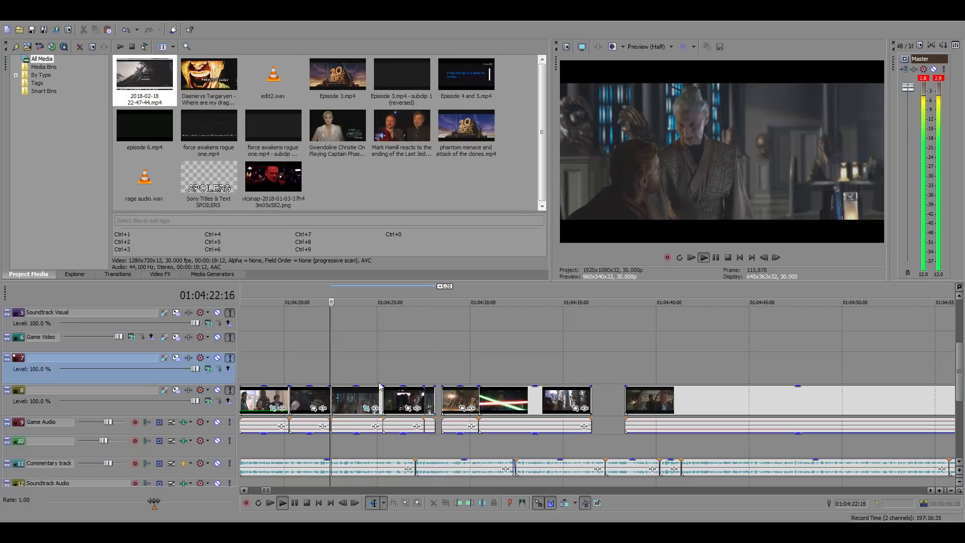
{"action": "scroll", "coordinate": [379, 386], "scroll_direction": "up", "scroll_amount": 3}
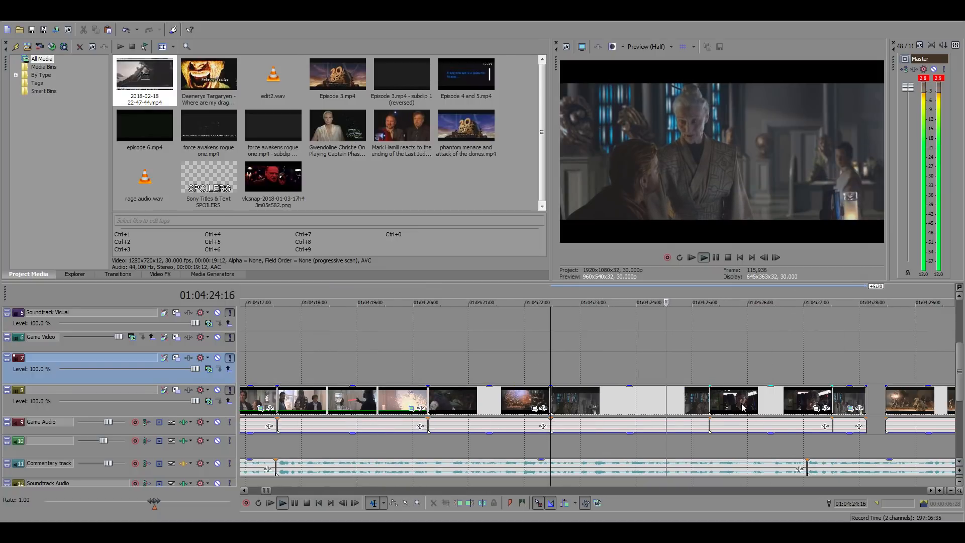
{"action": "key", "text": "space"}
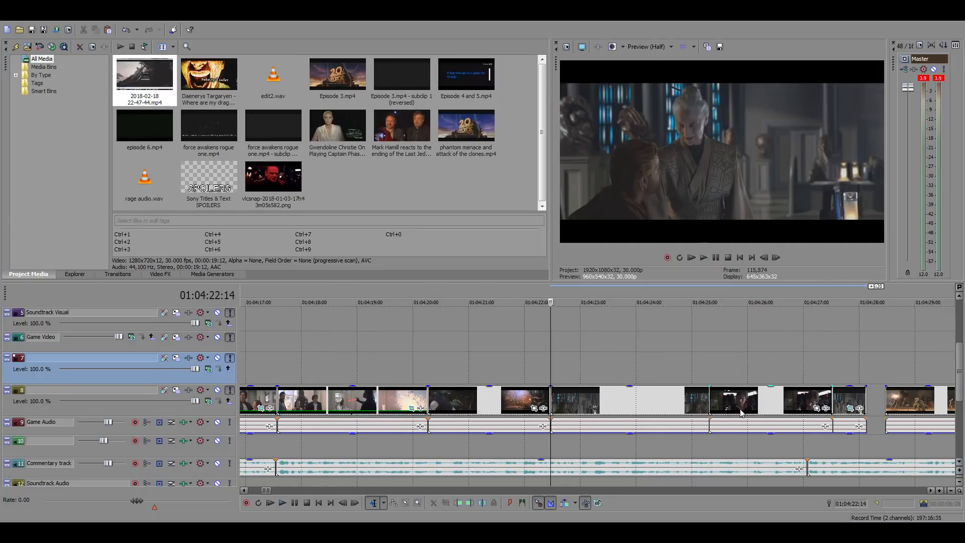
{"action": "scroll", "coordinate": [741, 413], "scroll_direction": "down", "scroll_amount": 4}
{"action": "left_click_drag", "start_coordinate": [635, 397], "coordinate": [852, 396]}
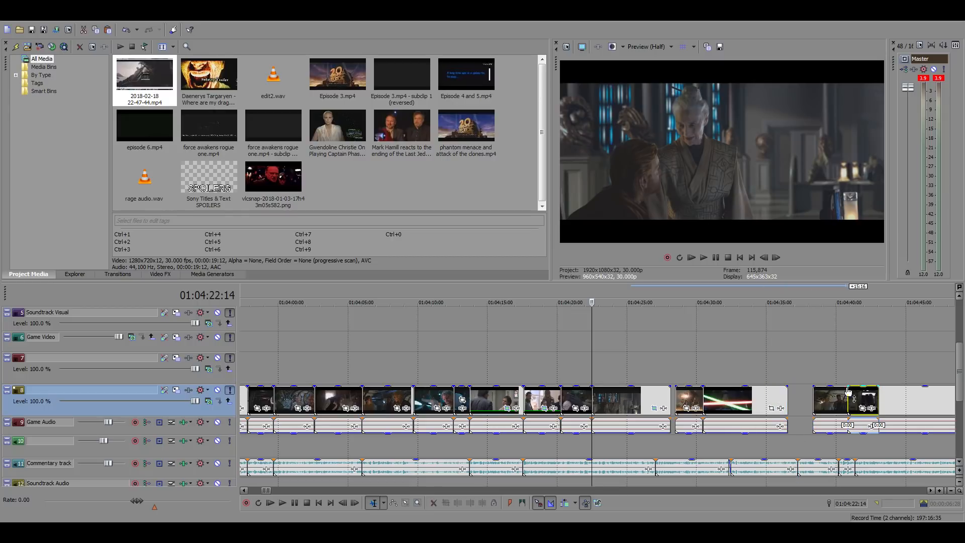
Play the library shot with the commentary and trim its end to 01:04:26:00
{"action": "key", "text": "space"}
{"action": "left_click", "coordinate": [646, 376]}
{"action": "scroll", "coordinate": [778, 386], "scroll_direction": "up", "scroll_amount": 3}
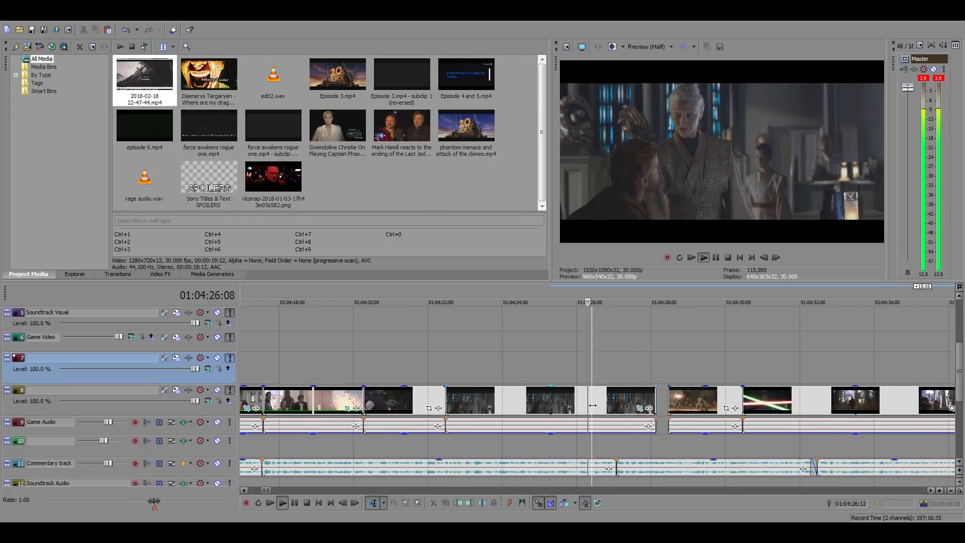
{"action": "left_click", "coordinate": [577, 400]}
{"action": "key", "text": "space"}
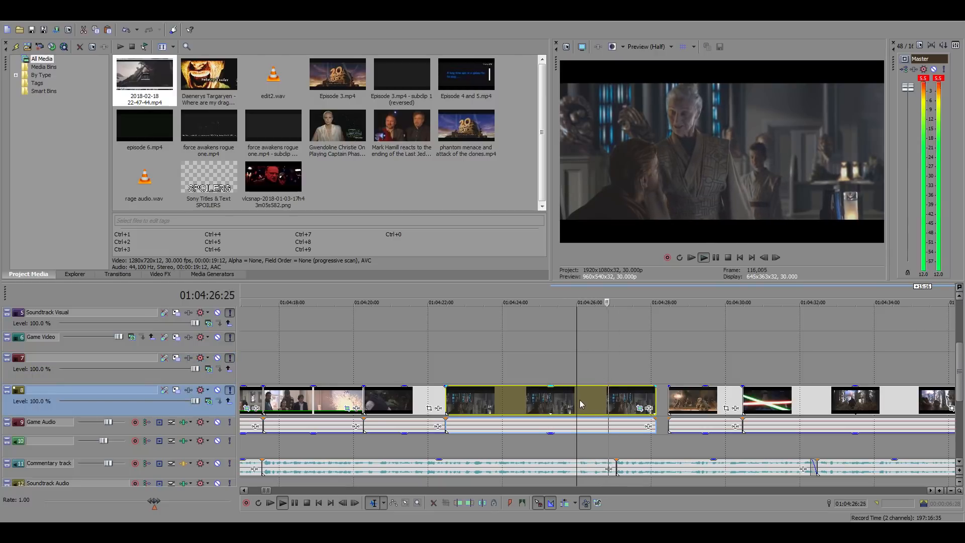
{"action": "key", "text": "space"}
{"action": "key", "text": "alt+bracketright"}
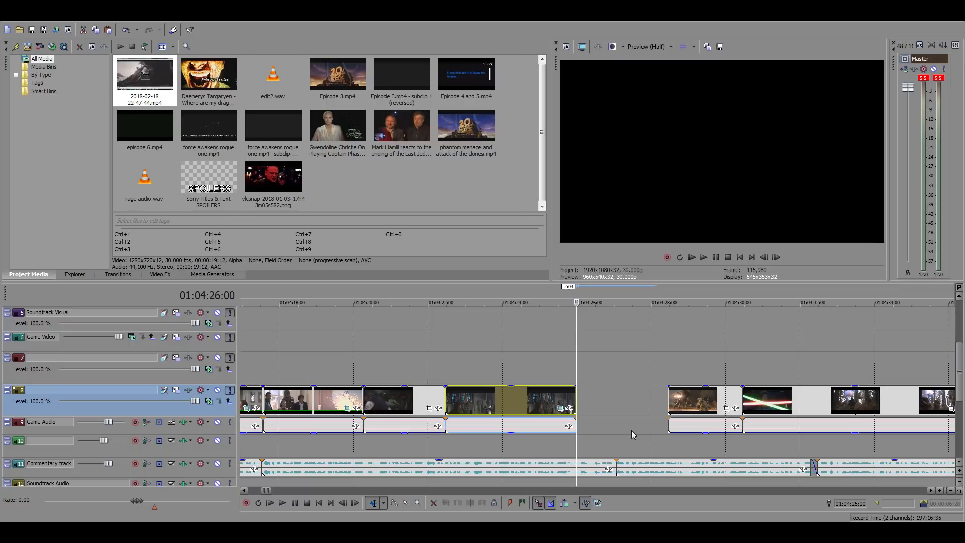
Try the Yoda droid-battle shot directly after the library shot at 01:04:26:00, and move it behind the lightsaber clip instead
{"action": "left_click_drag", "start_coordinate": [686, 406], "coordinate": [598, 404]}
{"action": "key", "text": "space"}
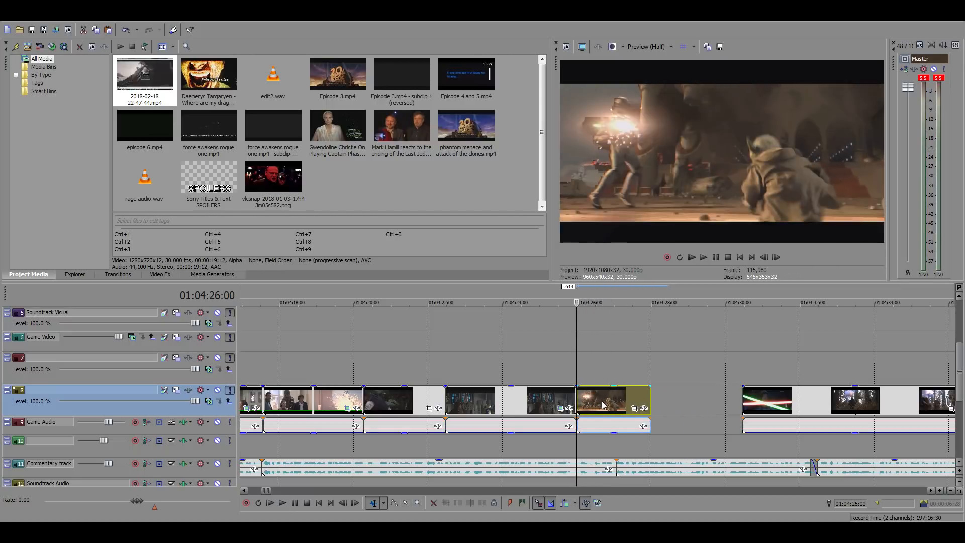
{"action": "key", "text": "space"}
{"action": "left_click_drag", "start_coordinate": [598, 404], "coordinate": [919, 393]}
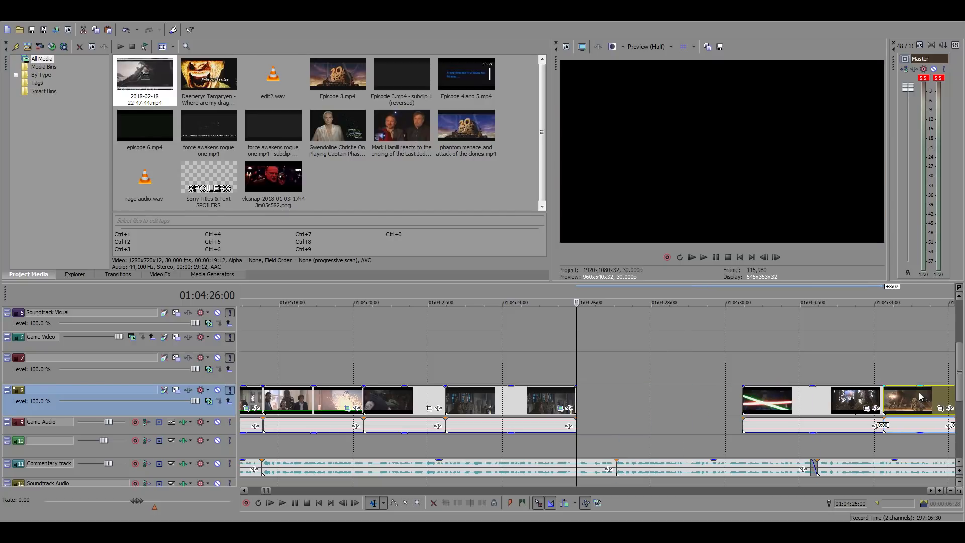
Clear the overlaps by moving the long clip to about 01:04:43, the droid-battle shot to 01:04:38:15 and the lightsaber clip to about 01:04:31
{"action": "scroll", "coordinate": [787, 403], "scroll_direction": "down", "scroll_amount": 5}
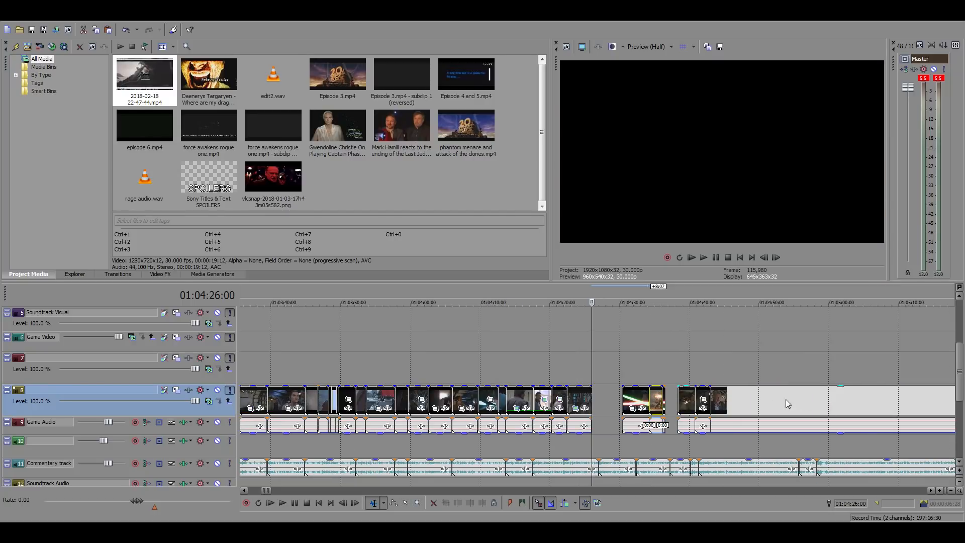
{"action": "left_click", "coordinate": [710, 371]}
{"action": "scroll", "coordinate": [698, 389], "scroll_direction": "up", "scroll_amount": 2}
{"action": "left_click_drag", "start_coordinate": [714, 405], "coordinate": [865, 405]}
{"action": "scroll", "coordinate": [553, 407], "scroll_direction": "down", "scroll_amount": 1}
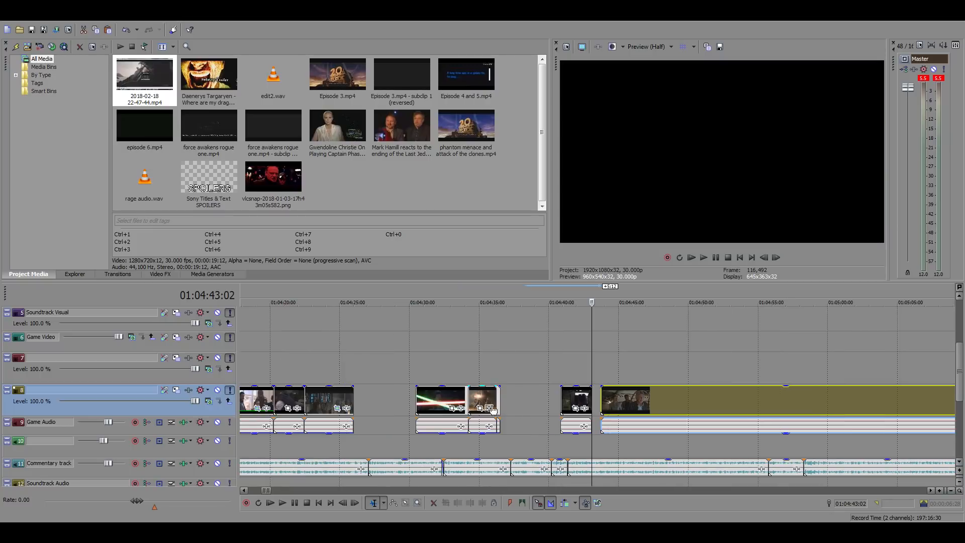
{"action": "mouse_move", "coordinate": [492, 409]}
{"action": "left_mouse_down"}
{"action": "mouse_move", "coordinate": [540, 404]}
{"action": "mouse_move", "coordinate": [488, 401]}
{"action": "left_mouse_up"}
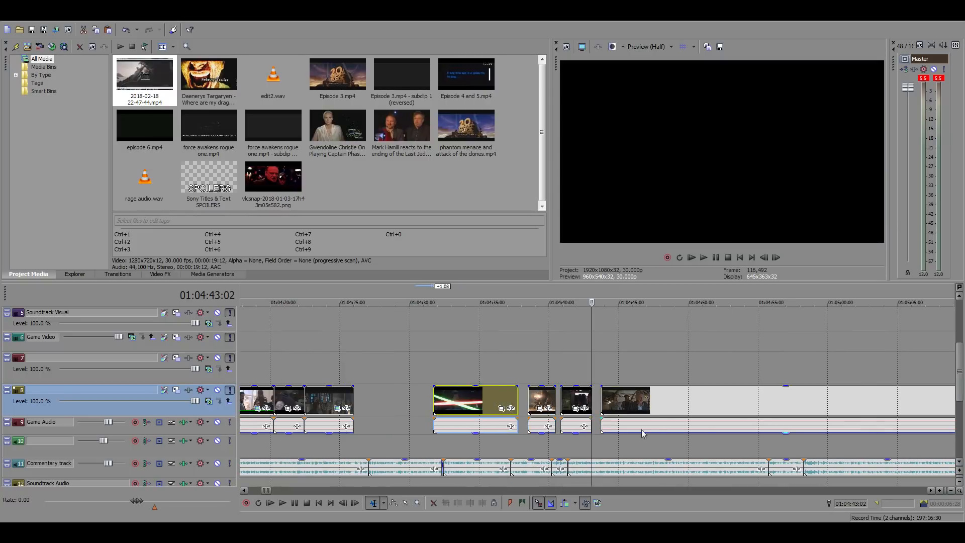
Find the shot of Han talking to Luke near 20:07:49 in the source footage, preview it, and copy that segment
{"action": "scroll", "coordinate": [648, 433], "scroll_direction": "down", "scroll_amount": 3}
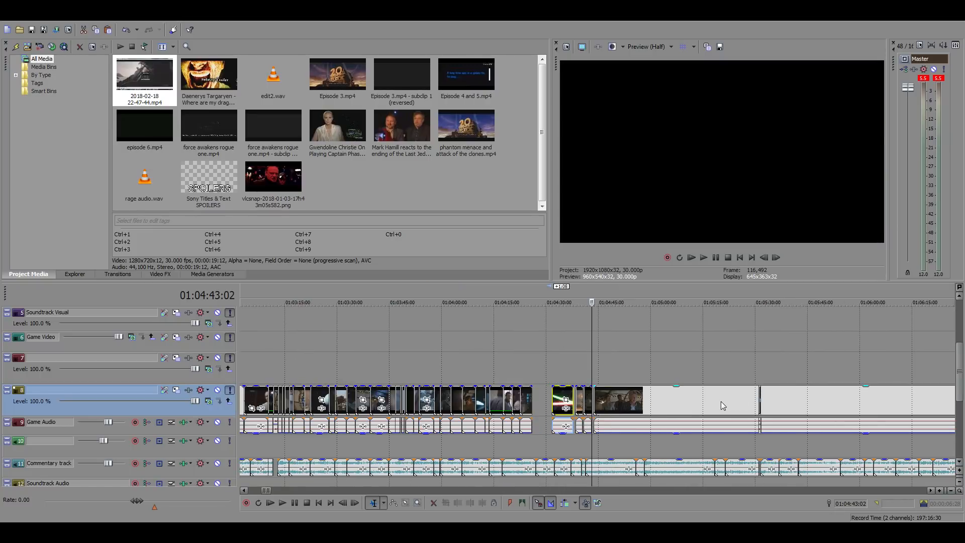
{"action": "scroll", "coordinate": [721, 401], "scroll_direction": "down", "scroll_amount": 10}
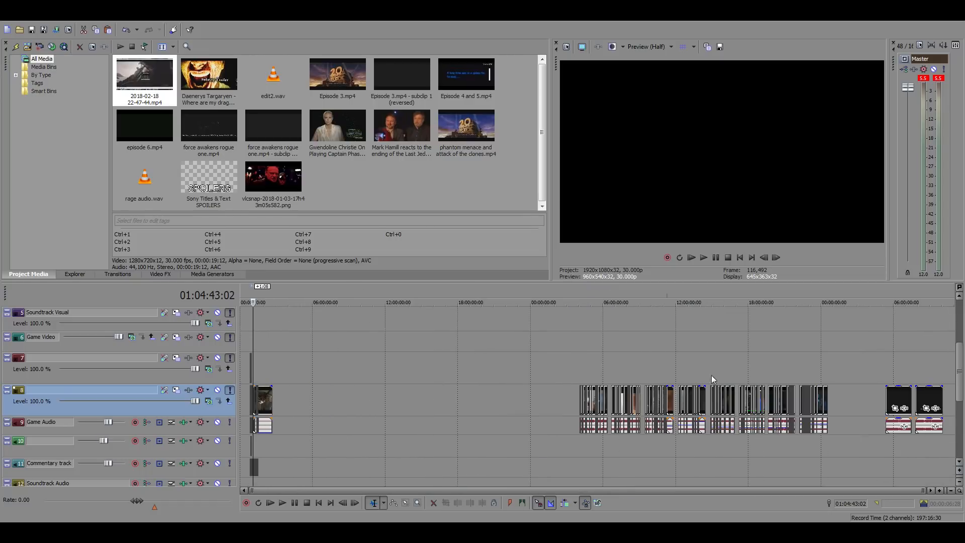
{"action": "left_click", "coordinate": [787, 373]}
{"action": "scroll", "coordinate": [678, 378], "scroll_direction": "up", "scroll_amount": 8}
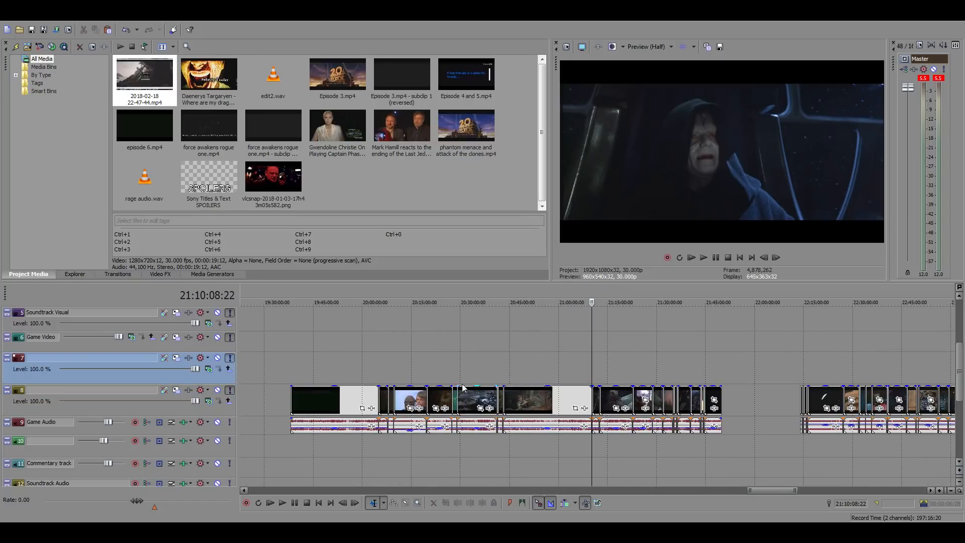
{"action": "left_click", "coordinate": [426, 374]}
{"action": "scroll", "coordinate": [398, 370], "scroll_direction": "up", "scroll_amount": 4}
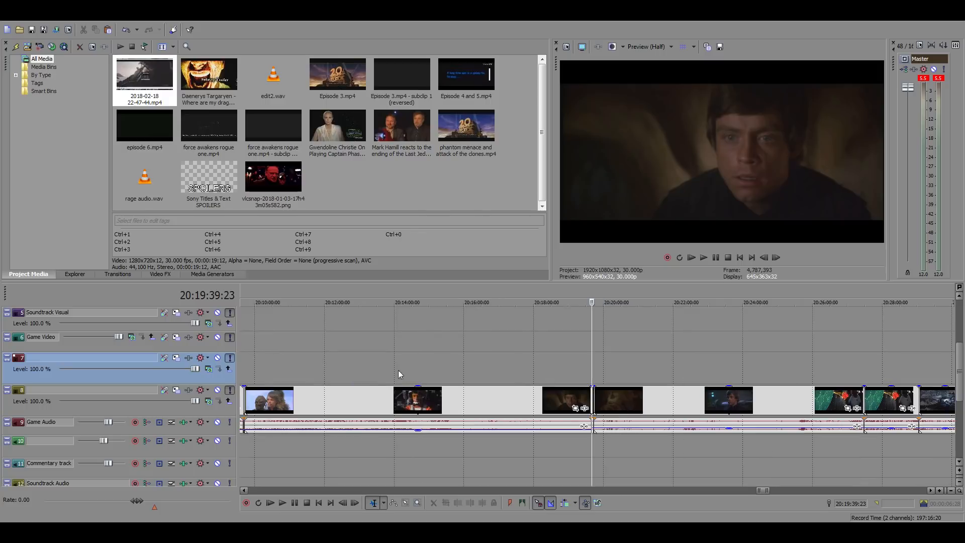
{"action": "key", "text": "space"}
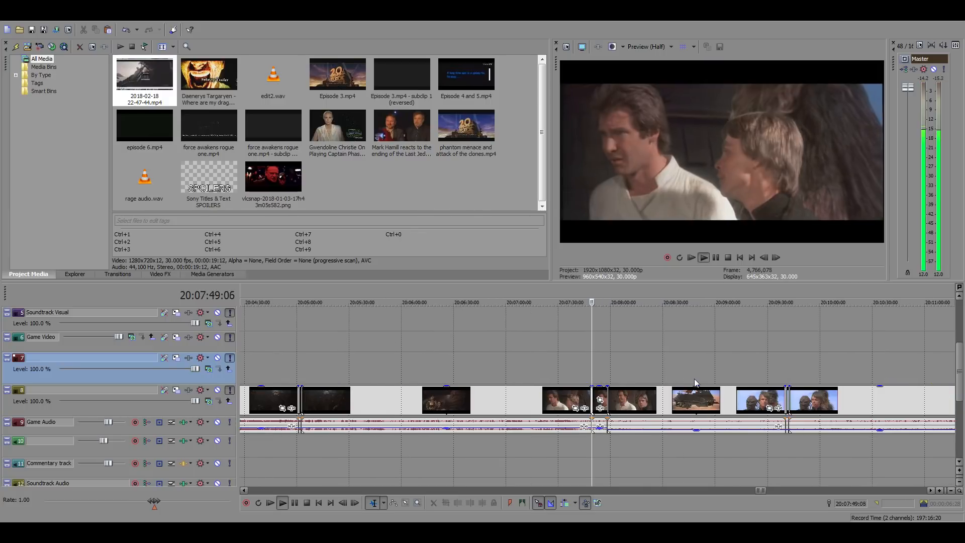
{"action": "scroll", "coordinate": [695, 379], "scroll_direction": "up", "scroll_amount": 3}
{"action": "scroll", "coordinate": [695, 378], "scroll_direction": "up", "scroll_amount": 3}
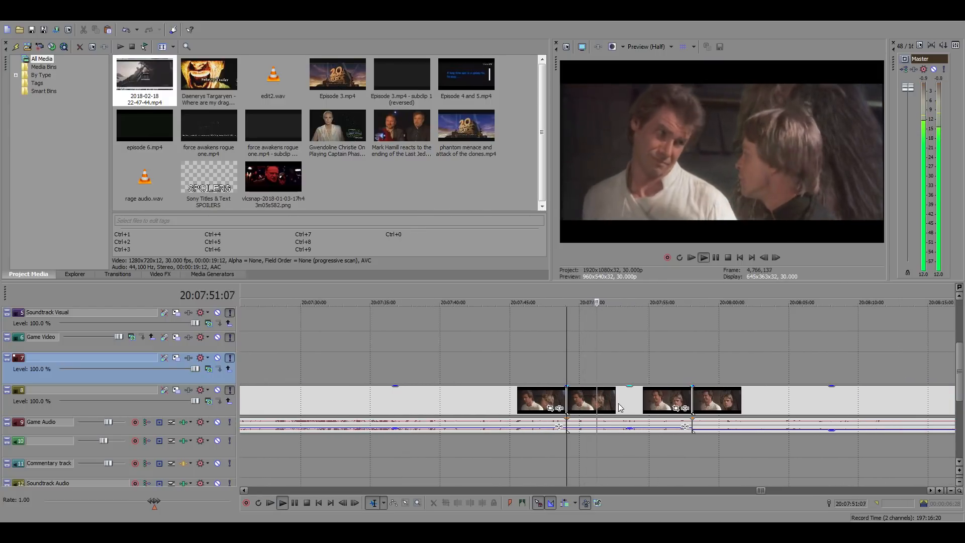
{"action": "left_click", "coordinate": [611, 401]}
{"action": "scroll", "coordinate": [348, 390], "scroll_direction": "down", "scroll_amount": 10}
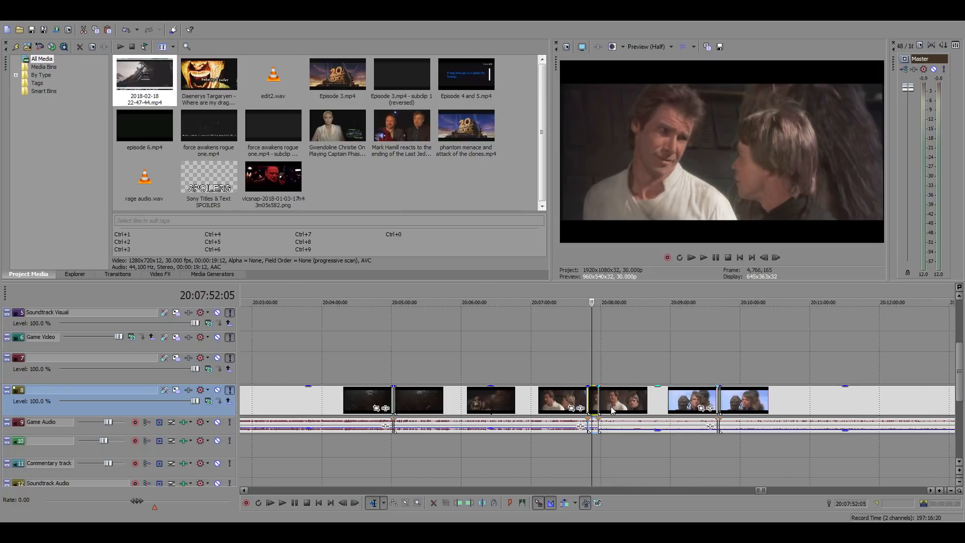
Return to the main timeline and paste the Han and Luke shot after the library shot at 01:04:26:00
{"action": "left_click", "coordinate": [261, 339]}
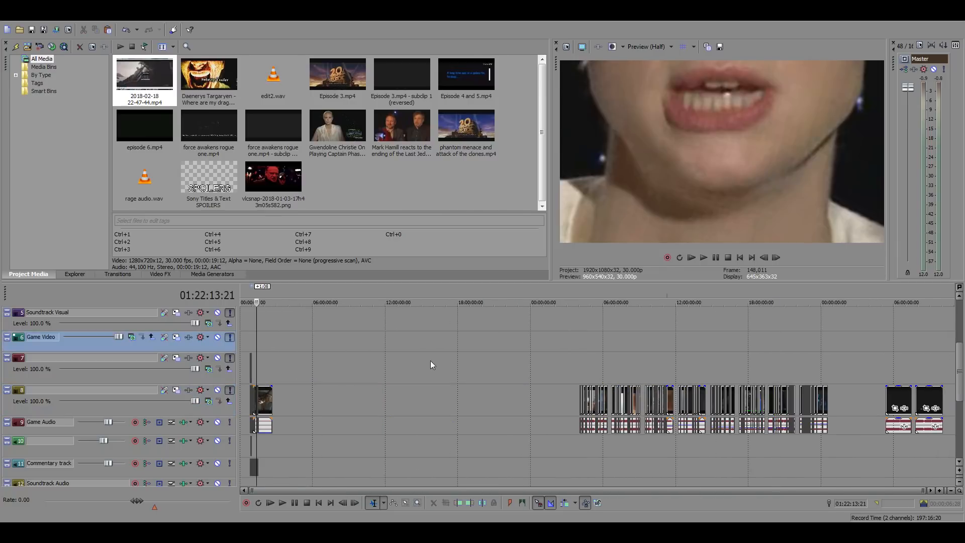
{"action": "scroll", "coordinate": [490, 376], "scroll_direction": "up", "scroll_amount": 5}
{"action": "left_click", "coordinate": [516, 368]}
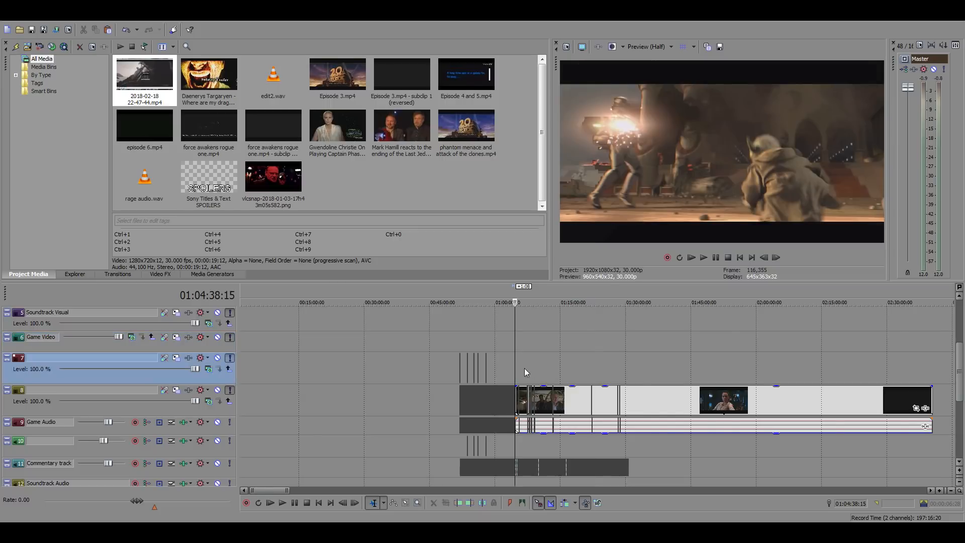
{"action": "scroll", "coordinate": [562, 372], "scroll_direction": "up", "scroll_amount": 5}
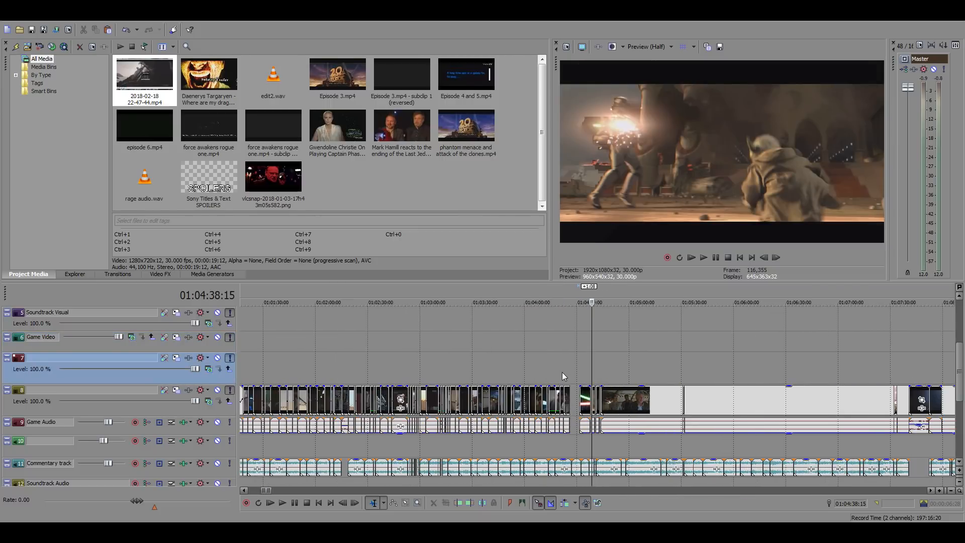
{"action": "scroll", "coordinate": [561, 372], "scroll_direction": "up", "scroll_amount": 3}
{"action": "scroll", "coordinate": [563, 373], "scroll_direction": "up", "scroll_amount": 2}
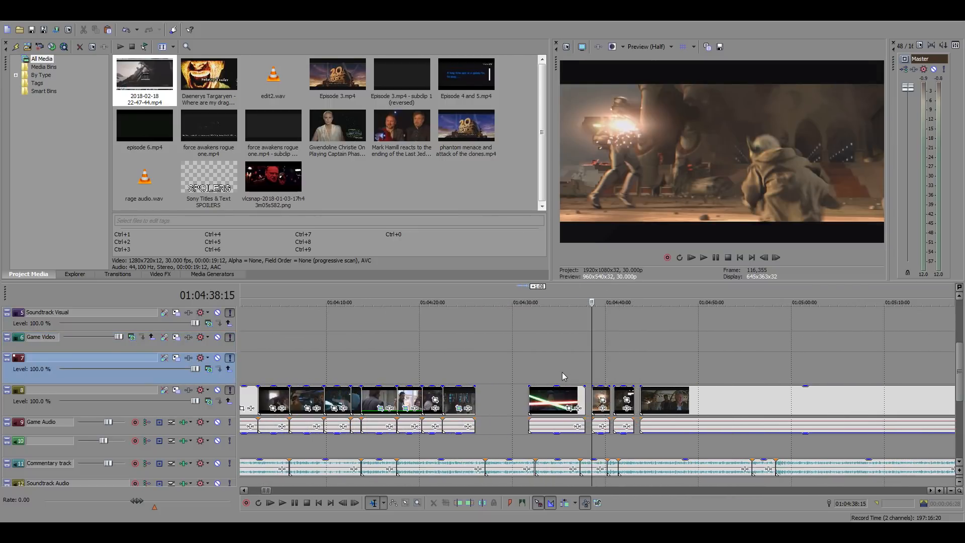
{"action": "scroll", "coordinate": [563, 372], "scroll_direction": "up", "scroll_amount": 2}
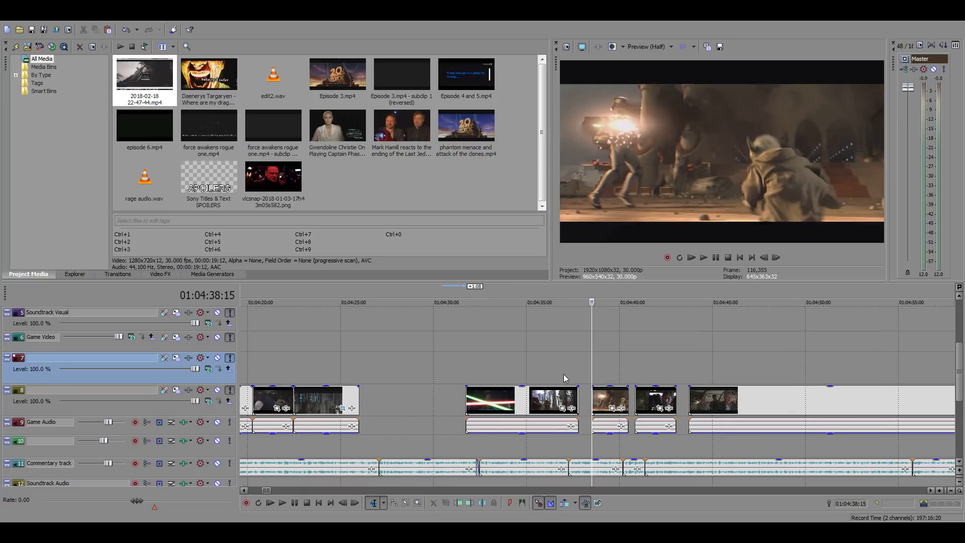
{"action": "left_click", "coordinate": [354, 404]}
{"action": "scroll", "coordinate": [505, 409], "scroll_direction": "up", "scroll_amount": 3}
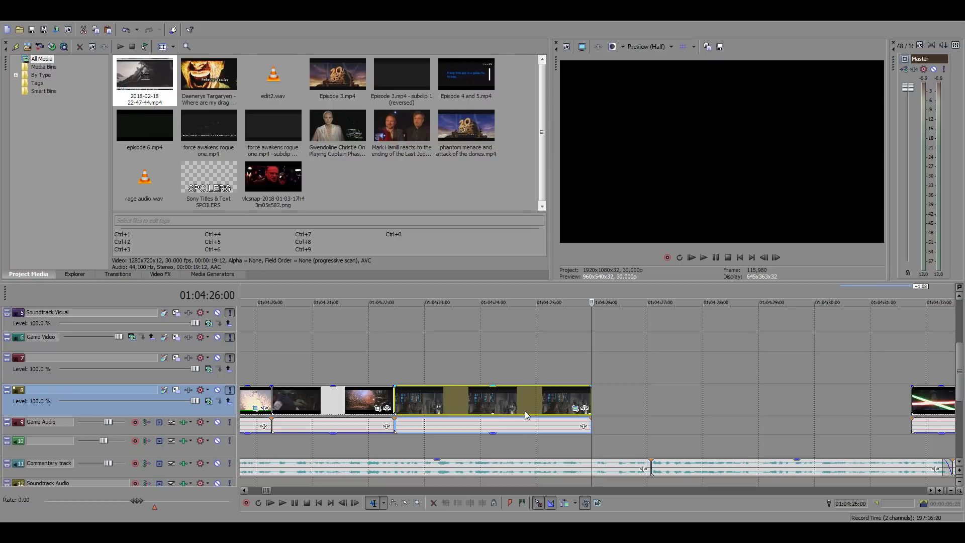
{"action": "key", "text": "ctrl+v"}
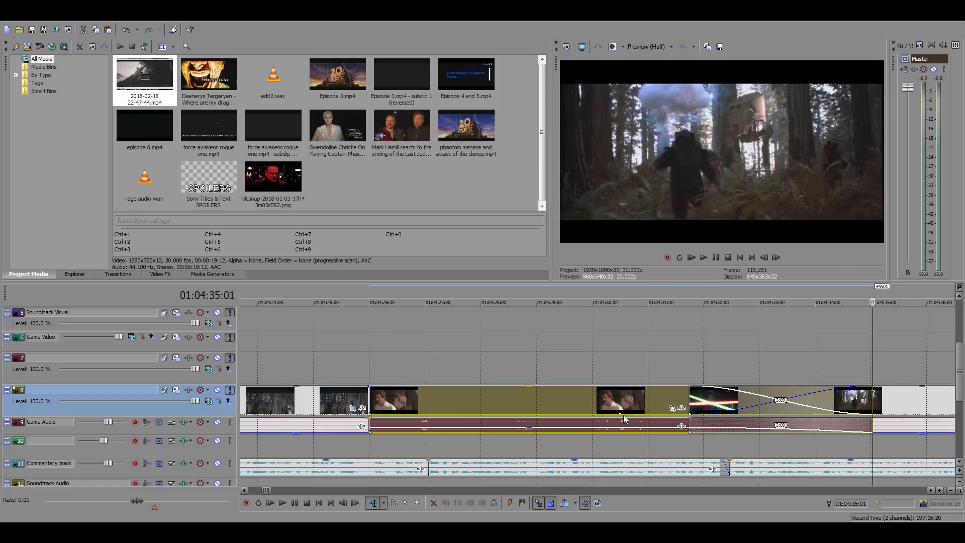
Play the Han and Luke shot with the commentary and slide it 18 frames earlier over the library shot's end
{"action": "left_click", "coordinate": [591, 424]}
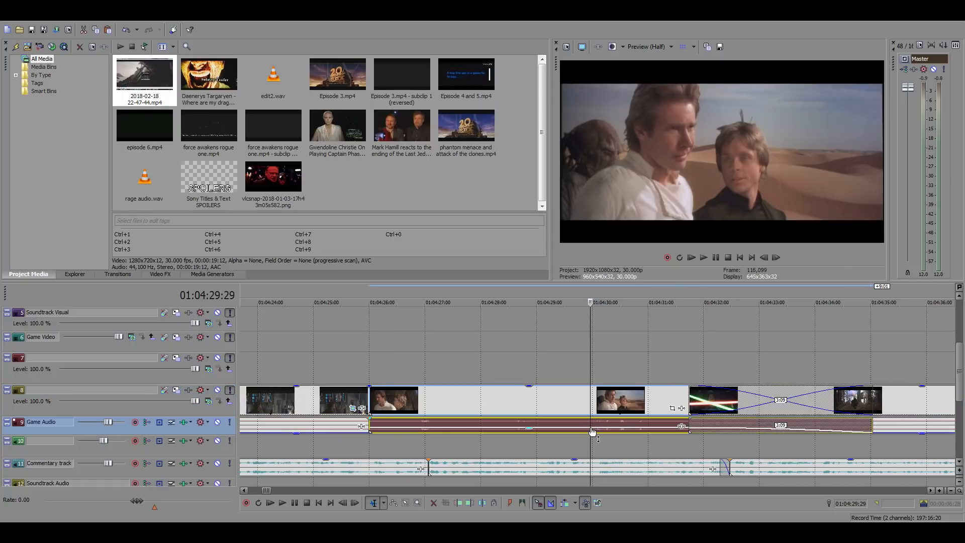
{"action": "left_click", "coordinate": [371, 366]}
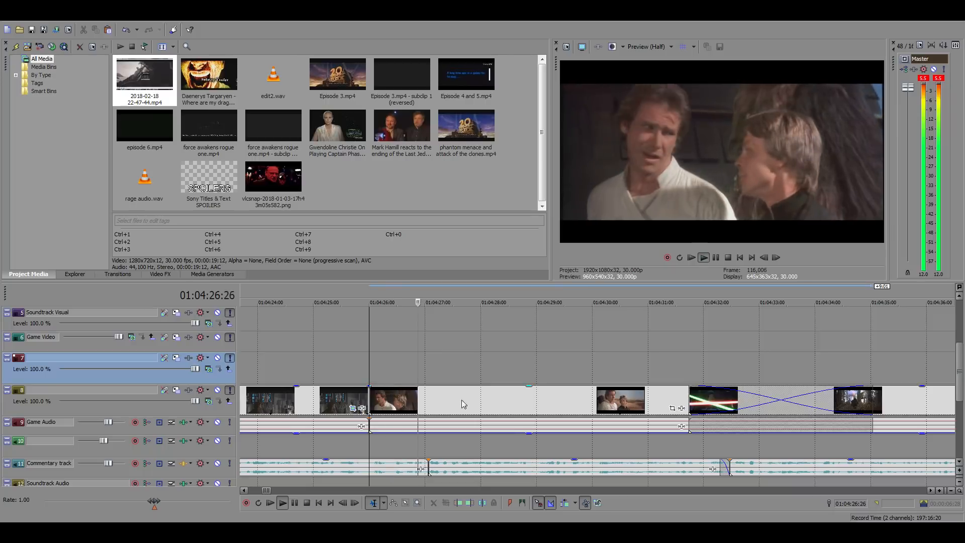
{"action": "left_click_drag", "start_coordinate": [472, 404], "coordinate": [441, 406]}
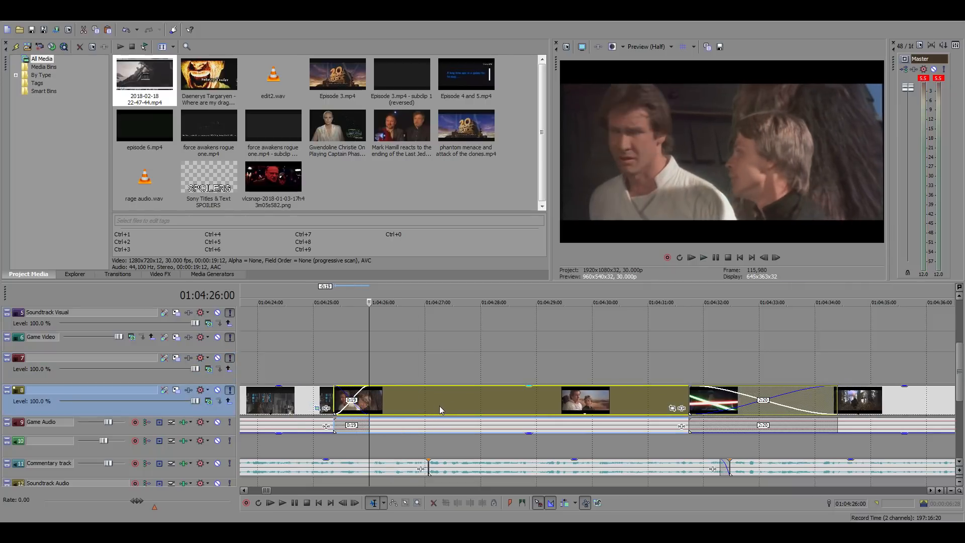
{"action": "key", "text": "space"}
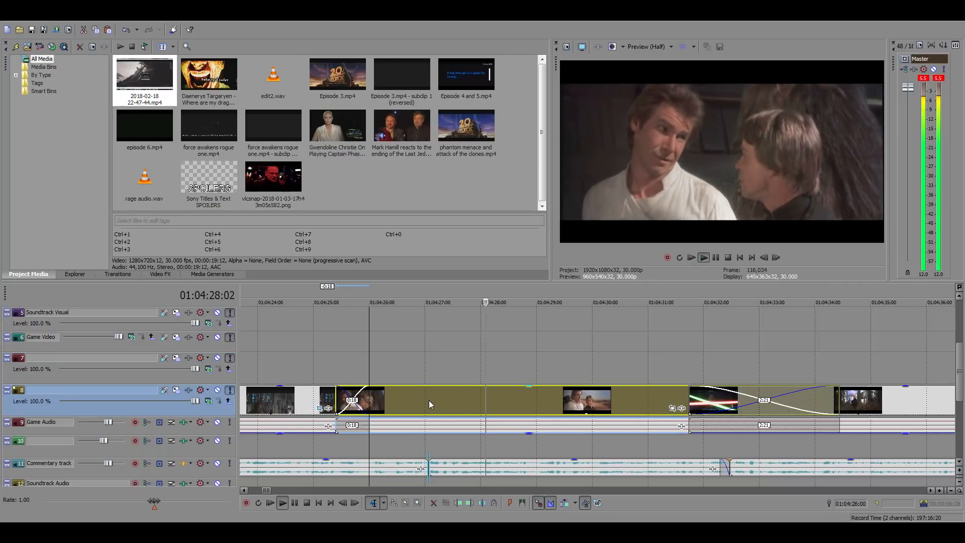
Split the Han and Luke shot at the commentary cut at 01:04:27:02 and delete the remainder after it
{"action": "key", "text": "space"}
{"action": "key", "text": "s"}
{"action": "key", "text": "Delete"}
{"action": "left_click", "coordinate": [373, 362]}
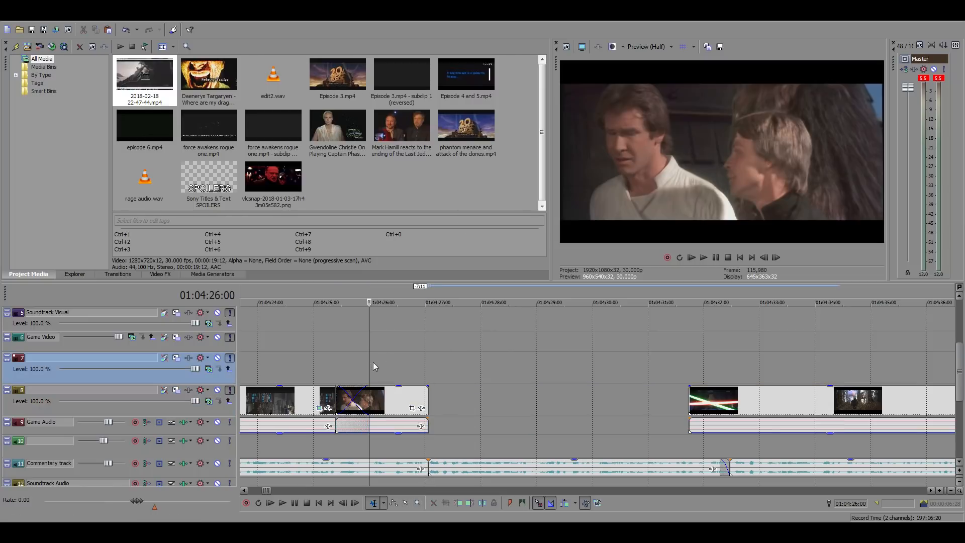
{"action": "right_click", "coordinate": [380, 401]}
{"action": "left_click", "coordinate": [411, 211]}
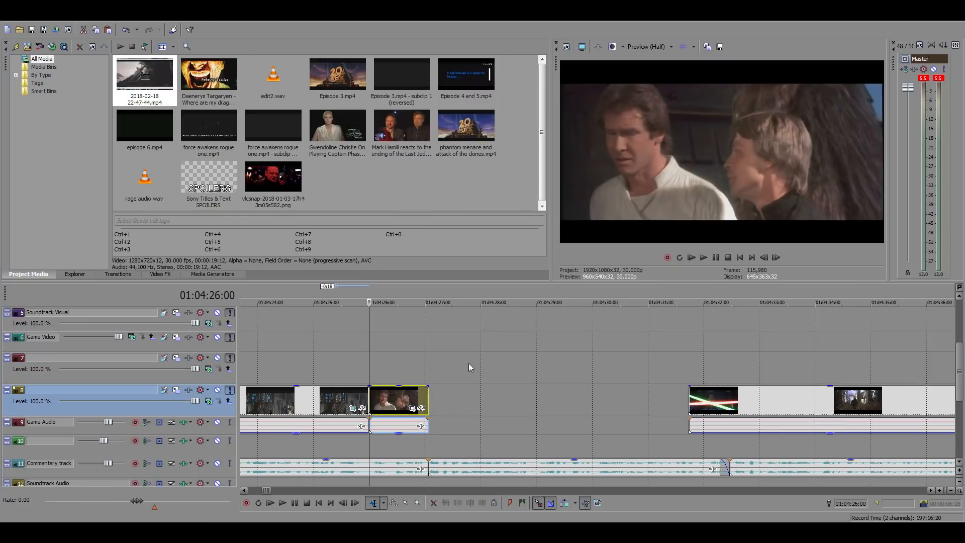
Mark the finished section from 01:03:39:15 to 01:04:27:02 as the time selection and examine frames within it
{"action": "scroll", "coordinate": [531, 415], "scroll_direction": "down", "scroll_amount": 5}
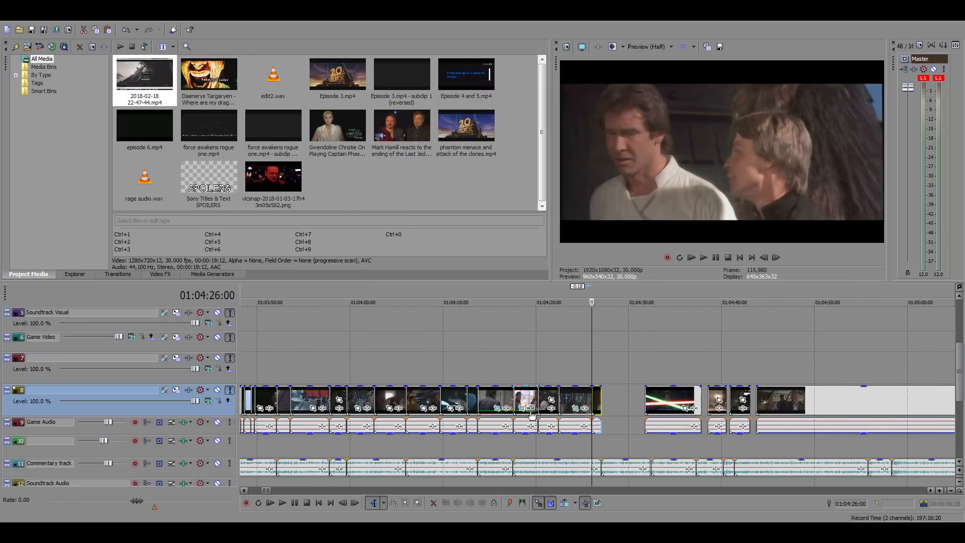
{"action": "left_click", "coordinate": [494, 361]}
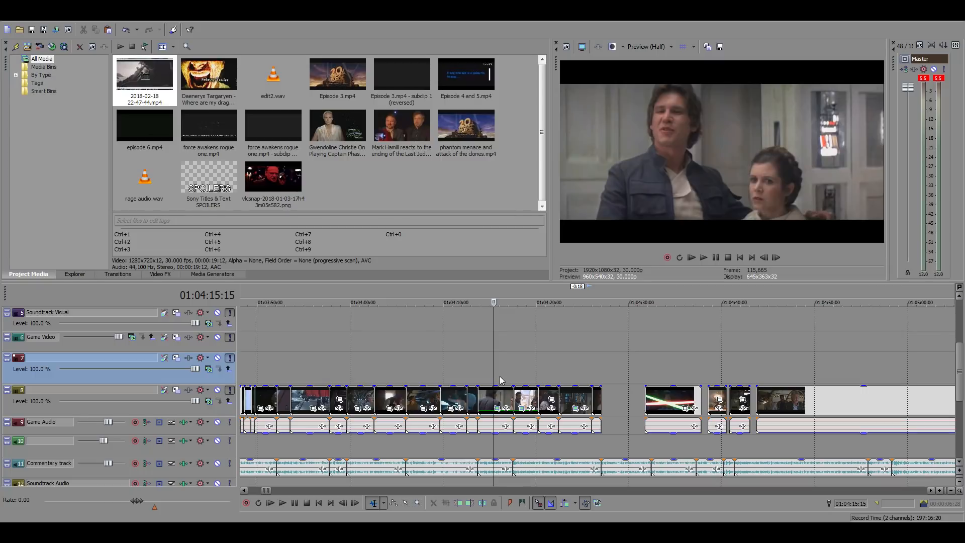
{"action": "scroll", "coordinate": [501, 380], "scroll_direction": "up", "scroll_amount": 2}
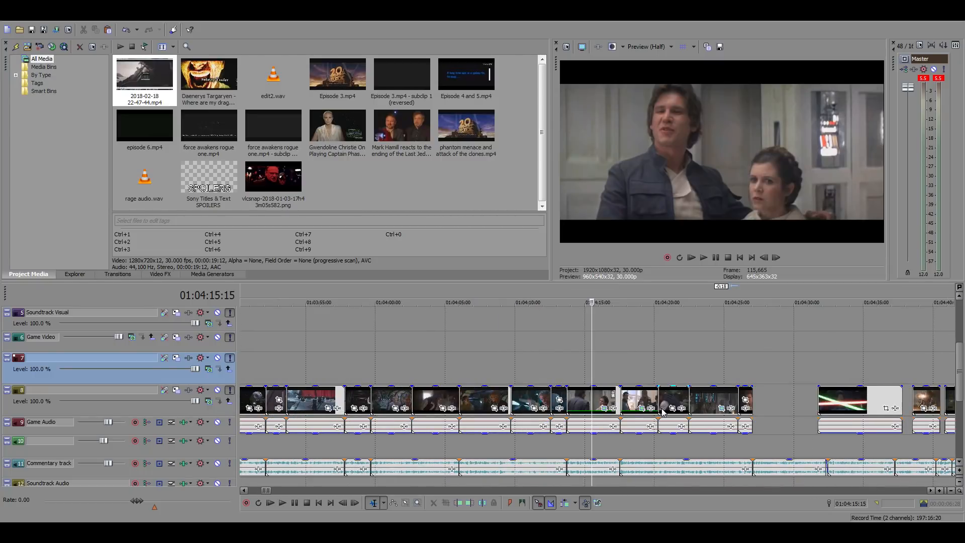
{"action": "scroll", "coordinate": [571, 413], "scroll_direction": "down", "scroll_amount": 3}
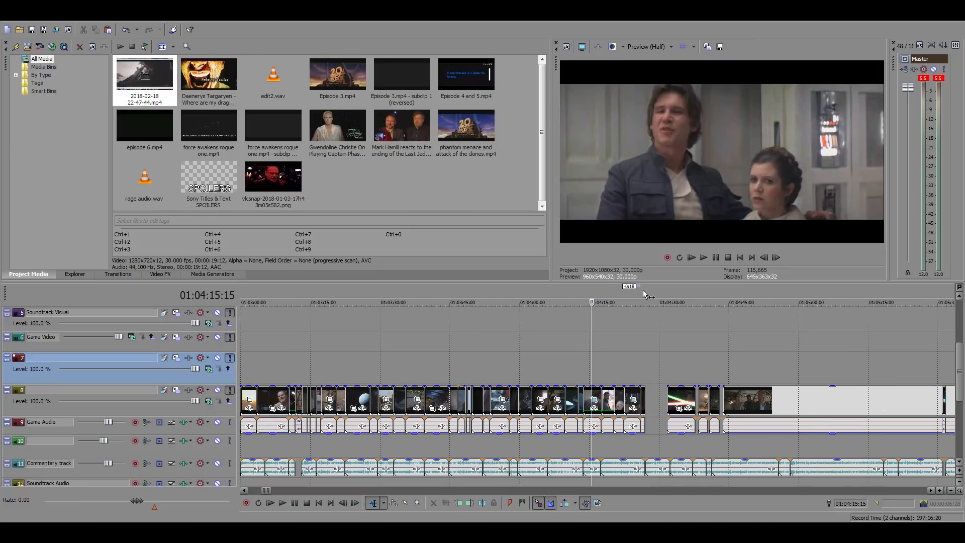
{"action": "left_click_drag", "start_coordinate": [643, 291], "coordinate": [423, 314]}
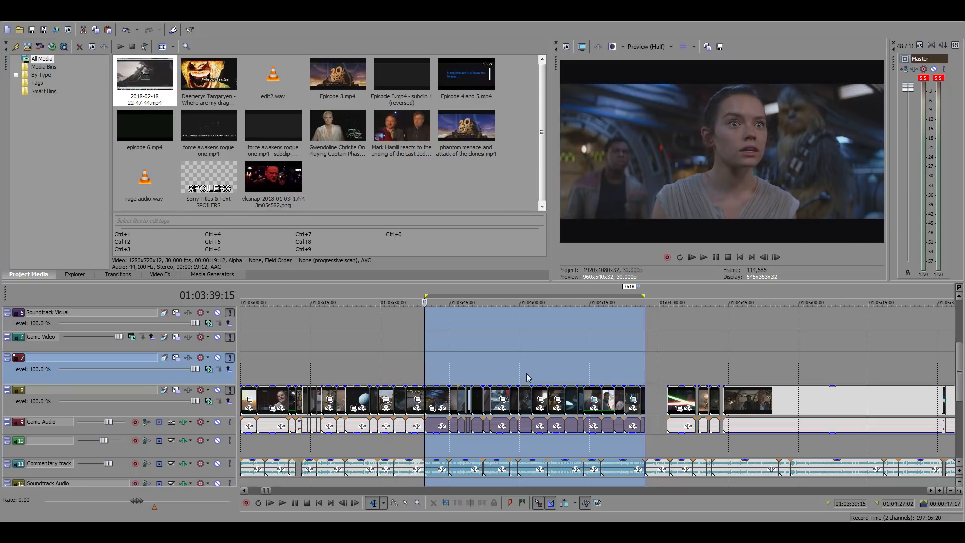
{"action": "left_click", "coordinate": [560, 345]}
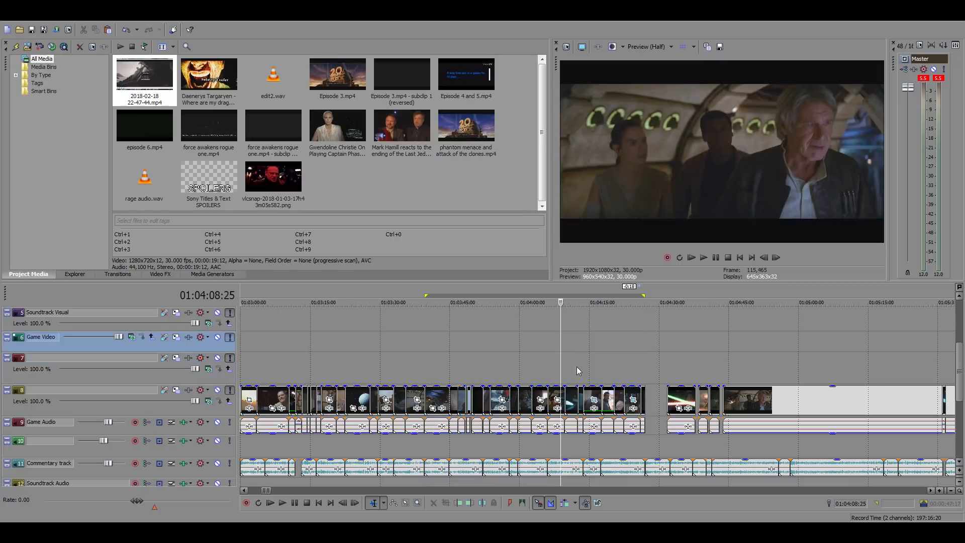
{"action": "left_click", "coordinate": [427, 356]}
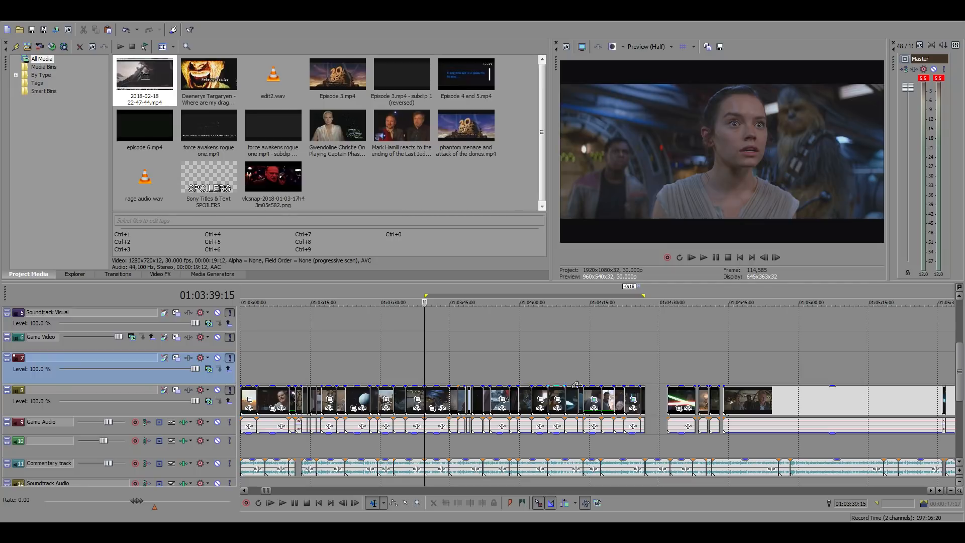
Play the edit with the commentary from the start of the short shot at about 01:04:12
{"action": "left_click", "coordinate": [605, 362]}
{"action": "scroll", "coordinate": [557, 362], "scroll_direction": "up", "scroll_amount": 3}
{"action": "left_click", "coordinate": [509, 357]}
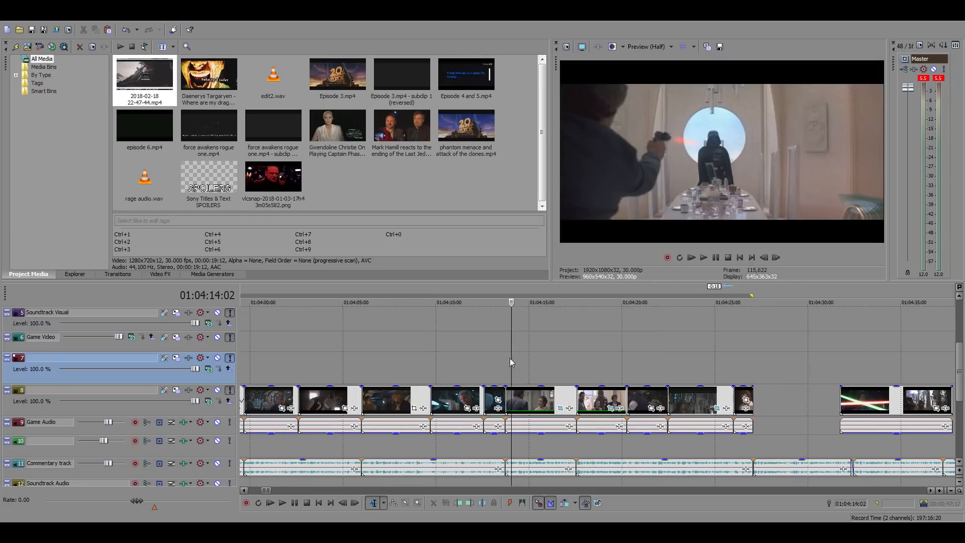
{"action": "left_click", "coordinate": [498, 355]}
{"action": "left_click", "coordinate": [482, 351]}
{"action": "key", "text": "space"}
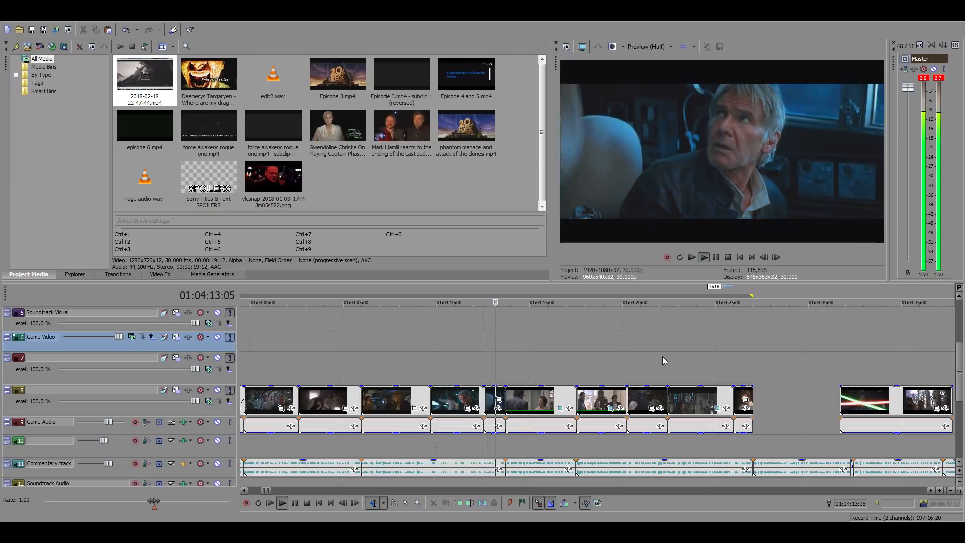
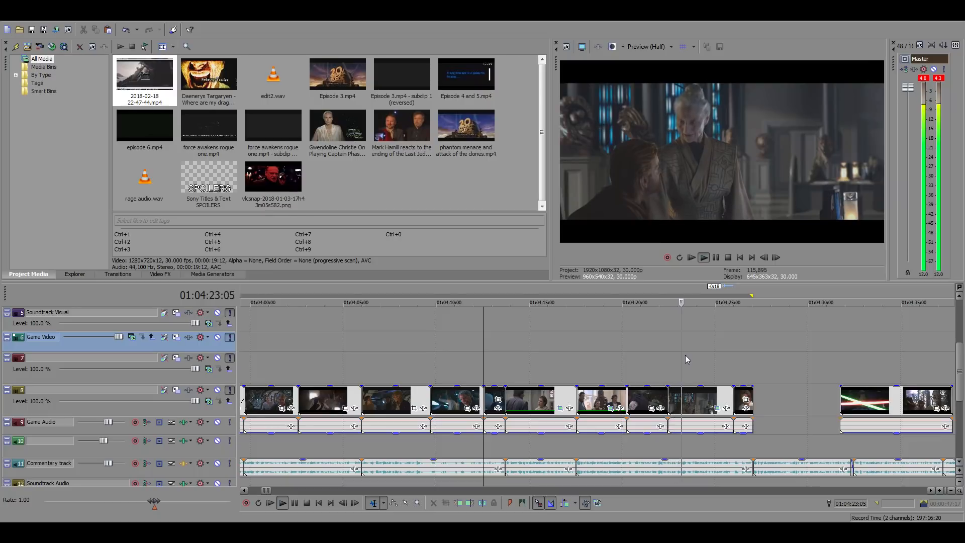
Cut the explosion shot's last frames at 01:04:22:06 and time-stretch its end to the library shot's start at 01:04:22:14
{"action": "key", "text": "space"}
{"action": "left_click", "coordinate": [669, 371]}
{"action": "scroll", "coordinate": [699, 374], "scroll_direction": "up", "scroll_amount": 4}
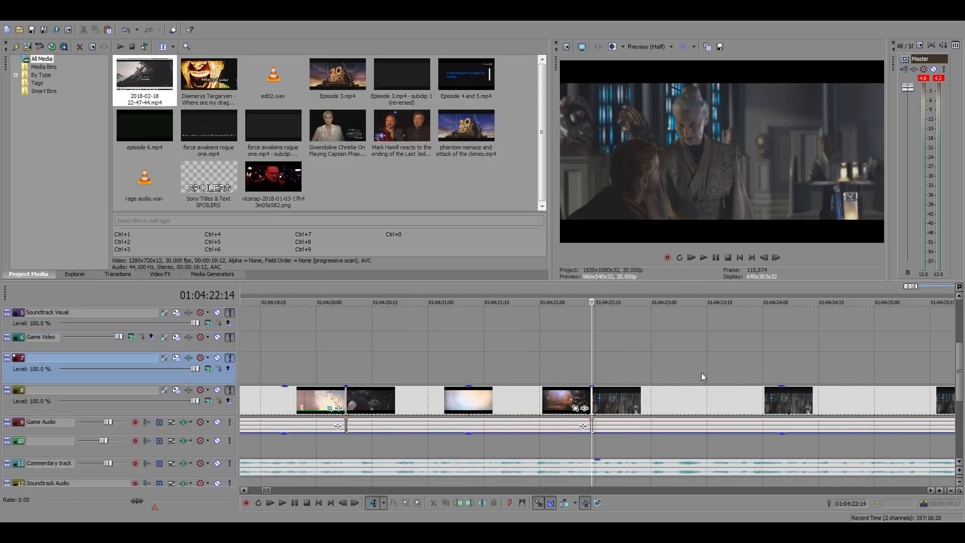
{"action": "left_click", "coordinate": [764, 257]}
{"action": "left_click", "coordinate": [764, 257]}
{"action": "left_click", "coordinate": [764, 257]}
{"action": "left_click", "coordinate": [764, 257]}
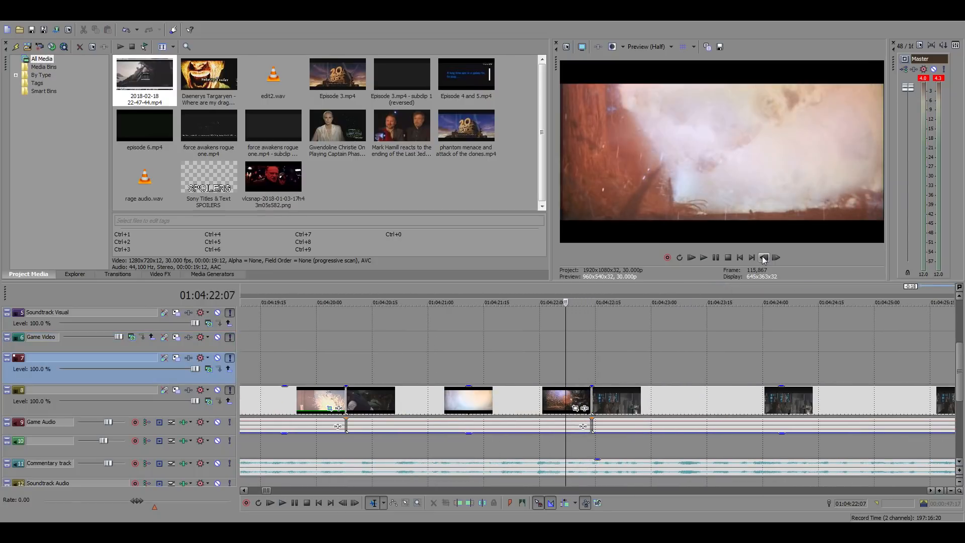
{"action": "left_click", "coordinate": [763, 258]}
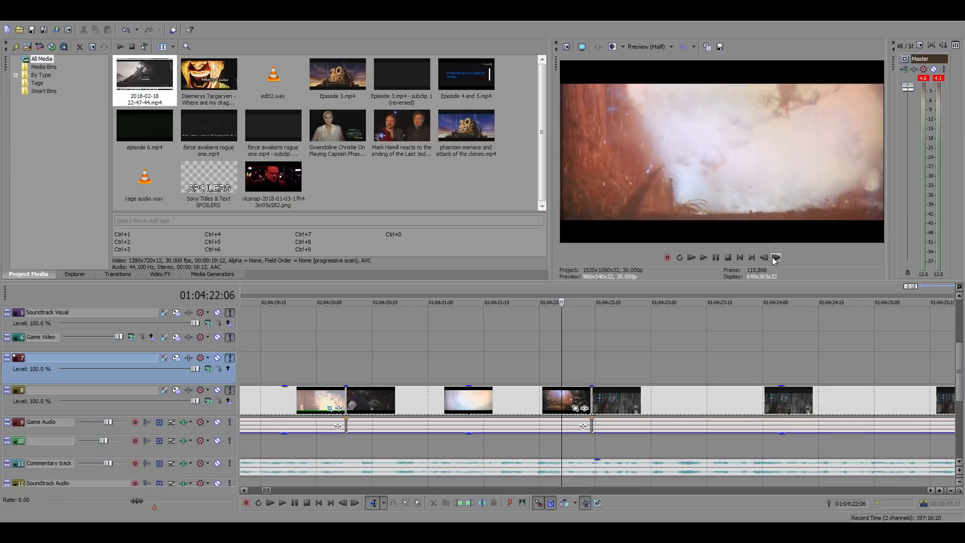
{"action": "right_click", "coordinate": [559, 402]}
{"action": "left_click", "coordinate": [598, 216]}
{"action": "left_click_drag", "start_coordinate": [558, 400], "coordinate": [591, 401], "text": "ctrl"}
Play into the gap, move the lightsaber shot 21:25 later, and place the long cockpit clip at the gap's start at 01:04:27:02
{"action": "key", "text": "space"}
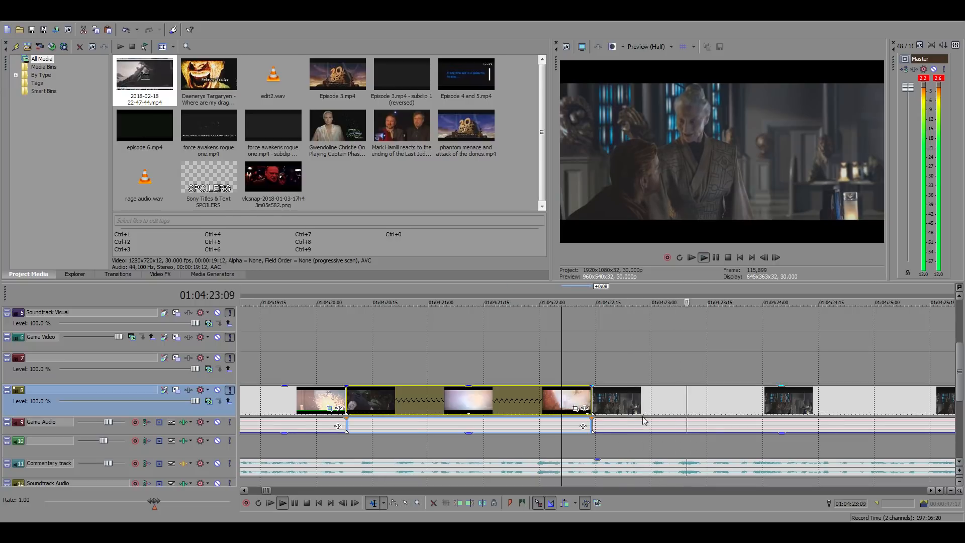
{"action": "scroll", "coordinate": [644, 420], "scroll_direction": "down", "scroll_amount": 5}
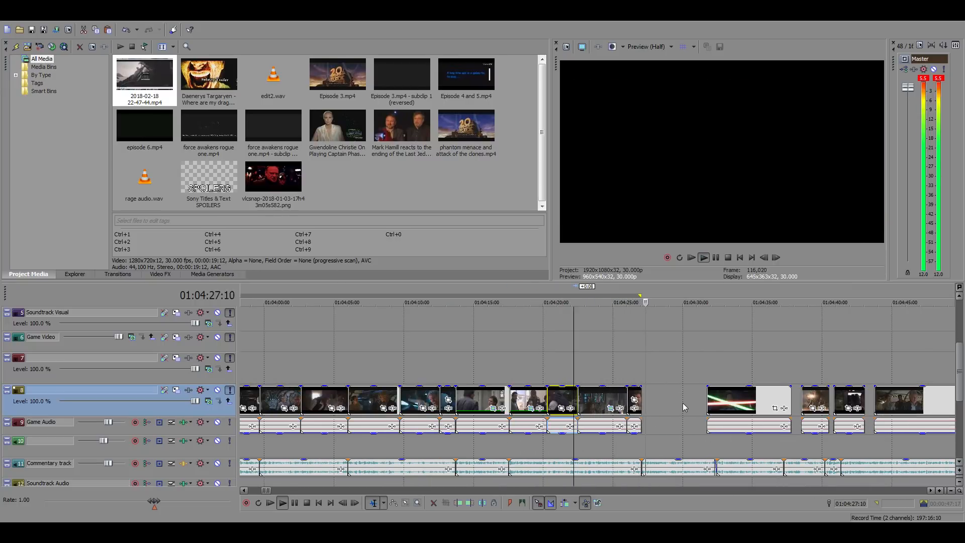
{"action": "scroll", "coordinate": [694, 405], "scroll_direction": "up", "scroll_amount": 4}
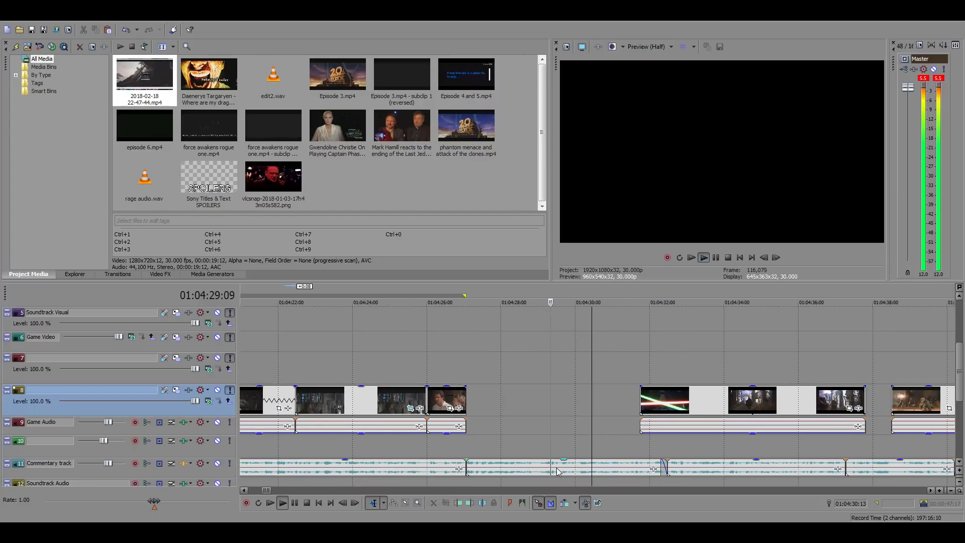
{"action": "scroll", "coordinate": [648, 440], "scroll_direction": "down", "scroll_amount": 4}
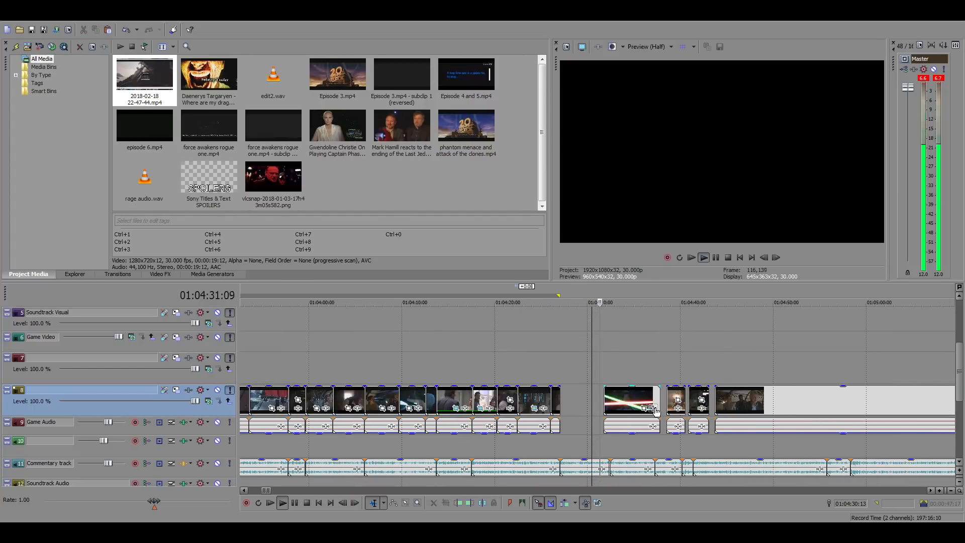
{"action": "key", "text": "space"}
{"action": "left_click_drag", "start_coordinate": [656, 410], "coordinate": [823, 401]}
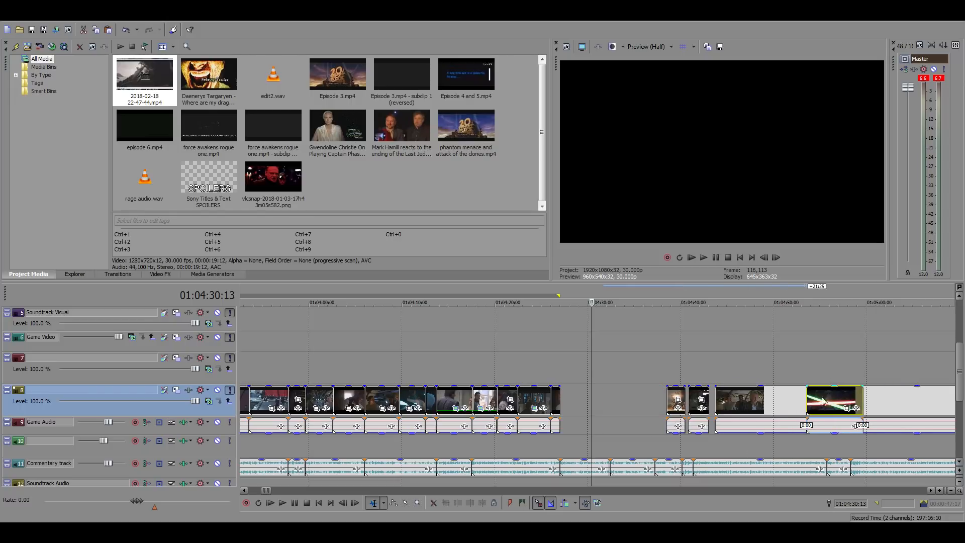
{"action": "left_click_drag", "start_coordinate": [739, 401], "coordinate": [584, 401]}
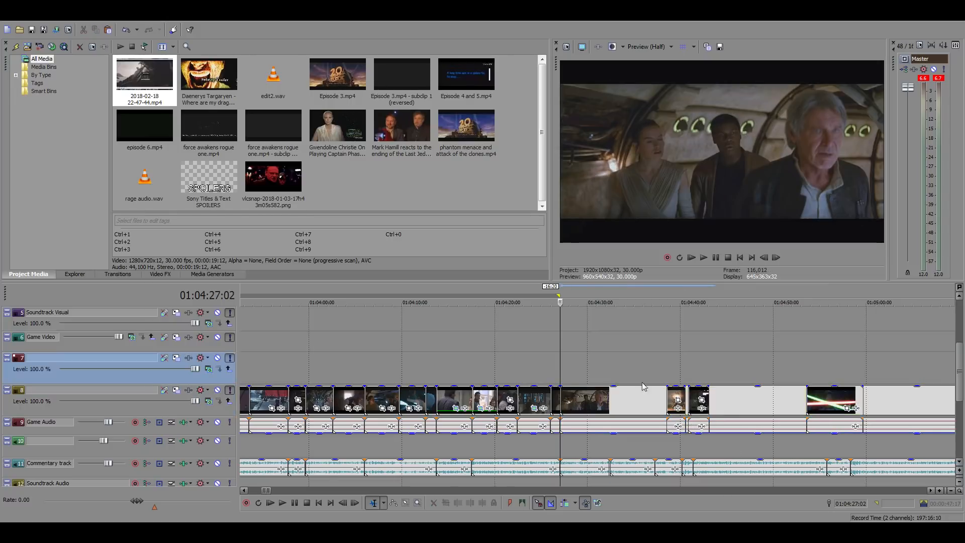
Play the cockpit shot with the commentary, split it at 01:04:32:14 and move the remainder 17:18 later
{"action": "scroll", "coordinate": [715, 394], "scroll_direction": "up", "scroll_amount": 4}
{"action": "key", "text": "space"}
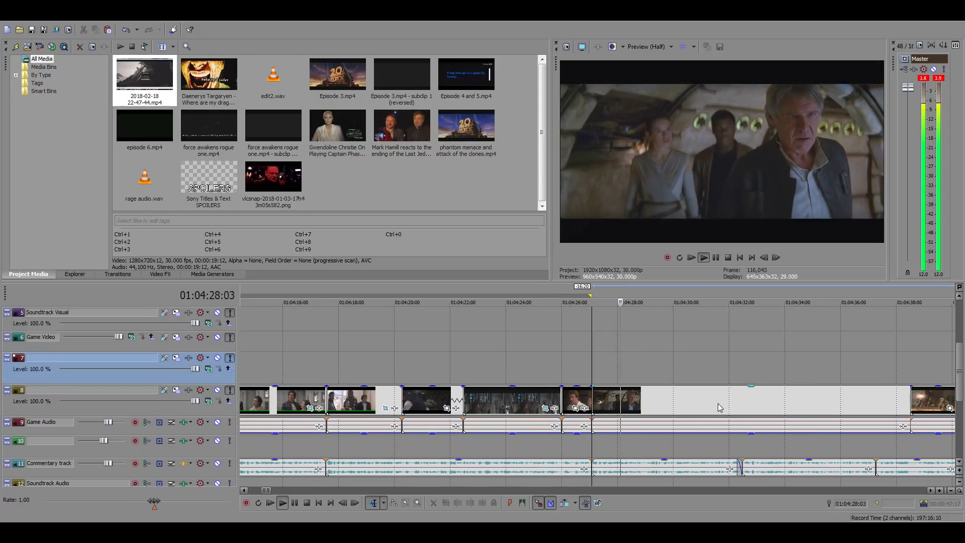
{"action": "left_click", "coordinate": [744, 397]}
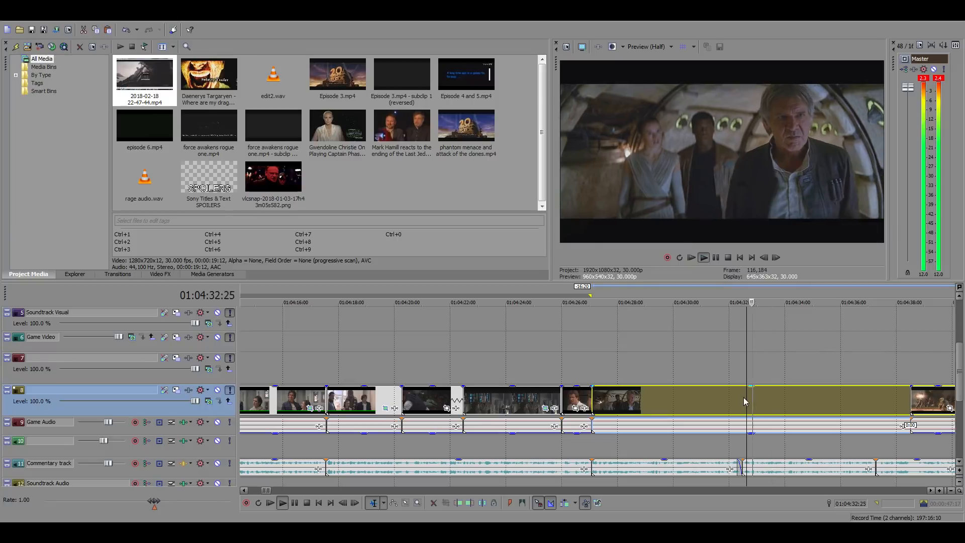
{"action": "scroll", "coordinate": [767, 410], "scroll_direction": "down", "scroll_amount": 5}
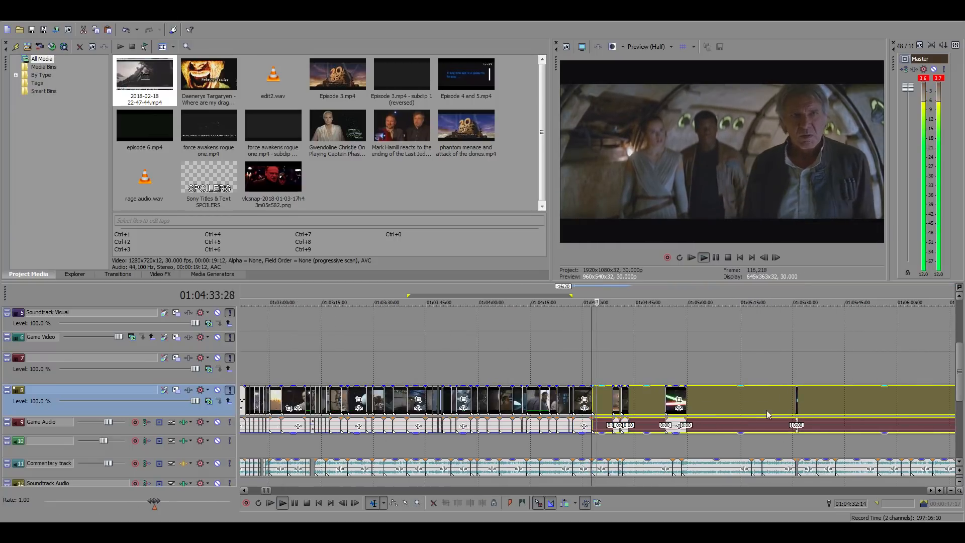
{"action": "left_click_drag", "start_coordinate": [705, 401], "coordinate": [770, 399]}
{"action": "scroll", "coordinate": [719, 406], "scroll_direction": "up", "scroll_amount": 3}
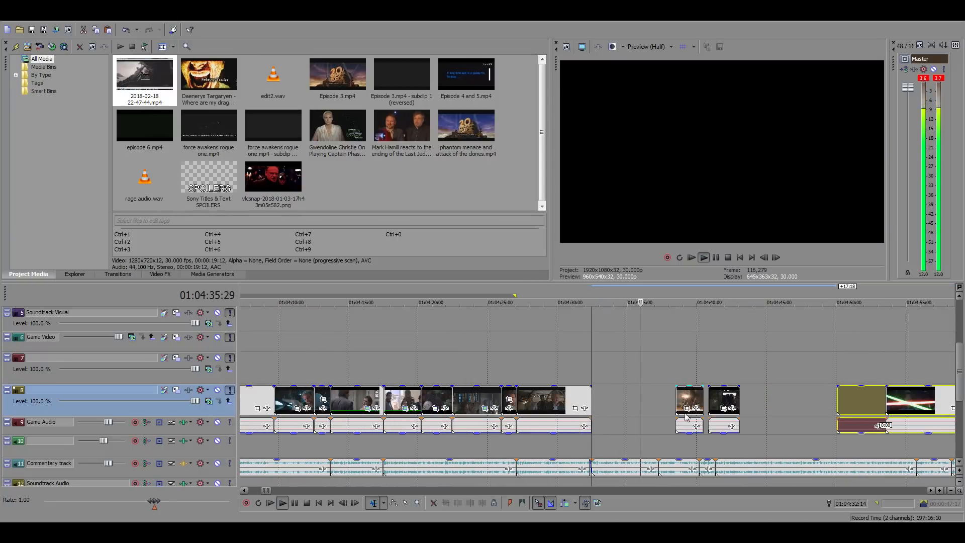
{"action": "key", "text": "space"}
Locate the original Star Wars film footage in the source clips far down the timeline, around 16:27 to 16:42
{"action": "scroll", "coordinate": [659, 400], "scroll_direction": "down", "scroll_amount": 10}
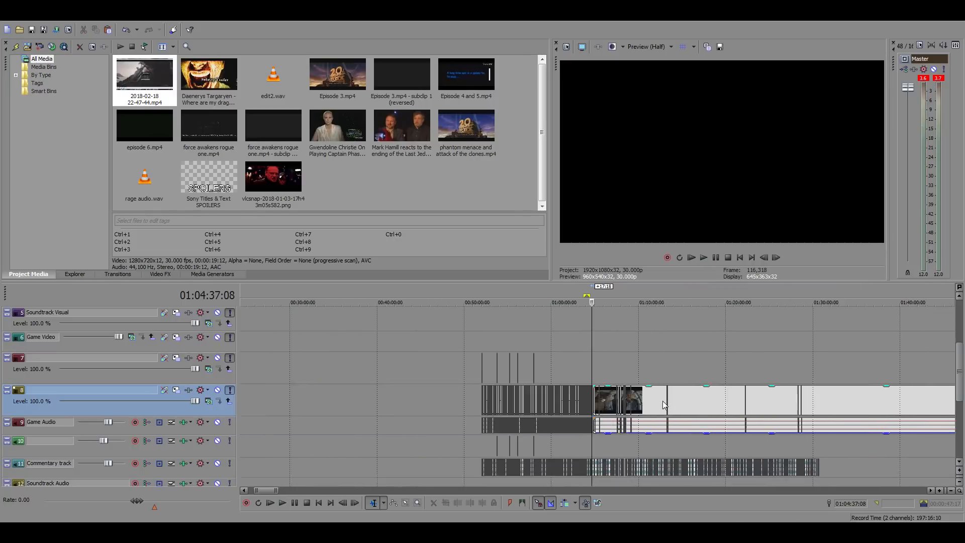
{"action": "scroll", "coordinate": [663, 400], "scroll_direction": "down", "scroll_amount": 10}
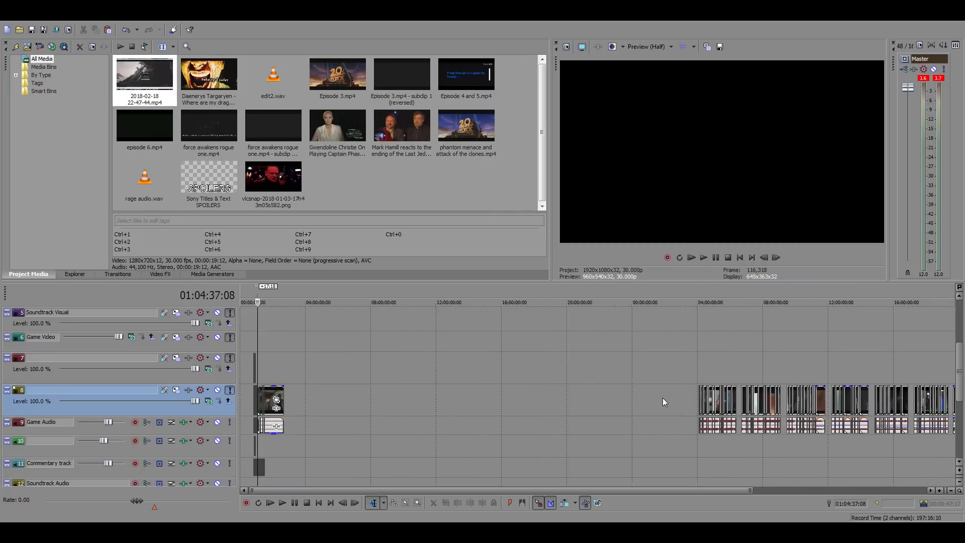
{"action": "left_click", "coordinate": [719, 367]}
{"action": "scroll", "coordinate": [749, 392], "scroll_direction": "up", "scroll_amount": 8}
{"action": "left_click", "coordinate": [780, 357]}
{"action": "scroll", "coordinate": [780, 358], "scroll_direction": "up", "scroll_amount": 5}
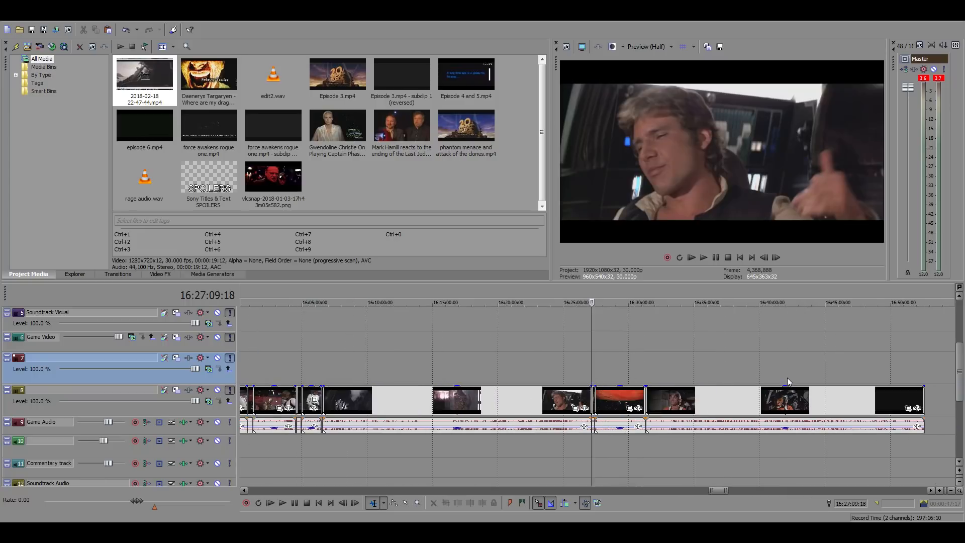
{"action": "left_click", "coordinate": [783, 373]}
{"action": "scroll", "coordinate": [747, 382], "scroll_direction": "up", "scroll_amount": 2}
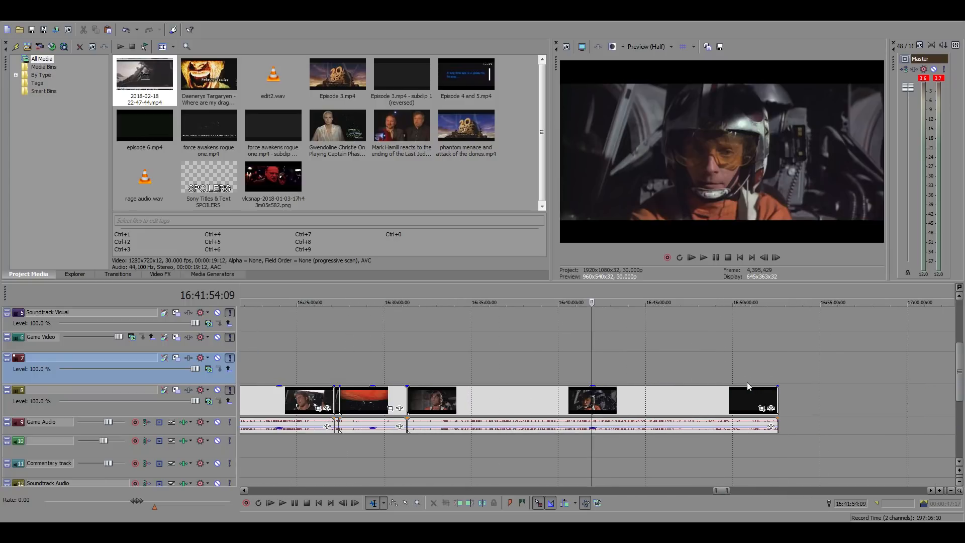
Examine the footage from the trench run back to Luke and Han's conversation at about 16:31 as candidate shots
{"action": "left_click", "coordinate": [535, 373]}
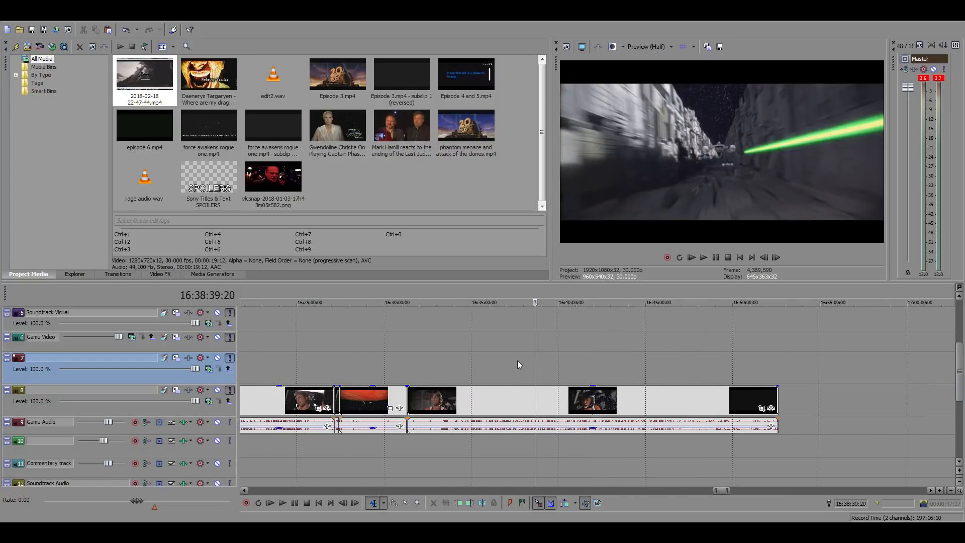
{"action": "left_click", "coordinate": [514, 361]}
{"action": "left_click", "coordinate": [485, 364]}
{"action": "left_click", "coordinate": [435, 363]}
{"action": "left_click", "coordinate": [402, 364]}
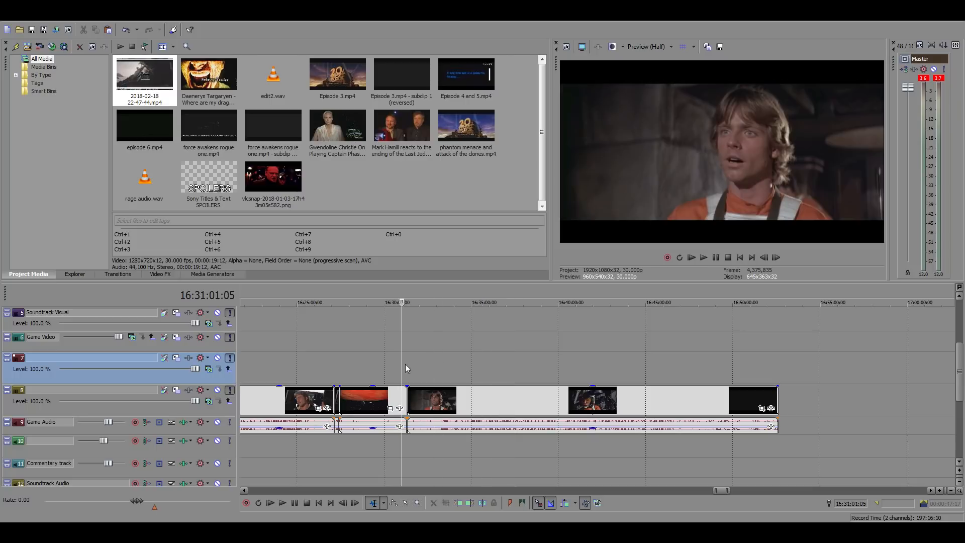
{"action": "left_click", "coordinate": [406, 364]}
{"action": "scroll", "coordinate": [406, 364], "scroll_direction": "up", "scroll_amount": 10}
{"action": "key", "text": "space"}
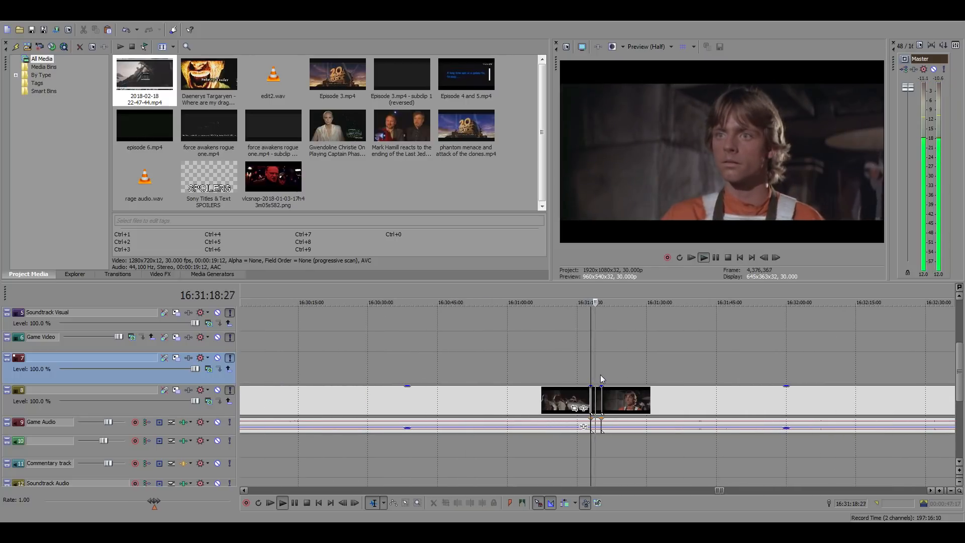
{"action": "left_click", "coordinate": [539, 371]}
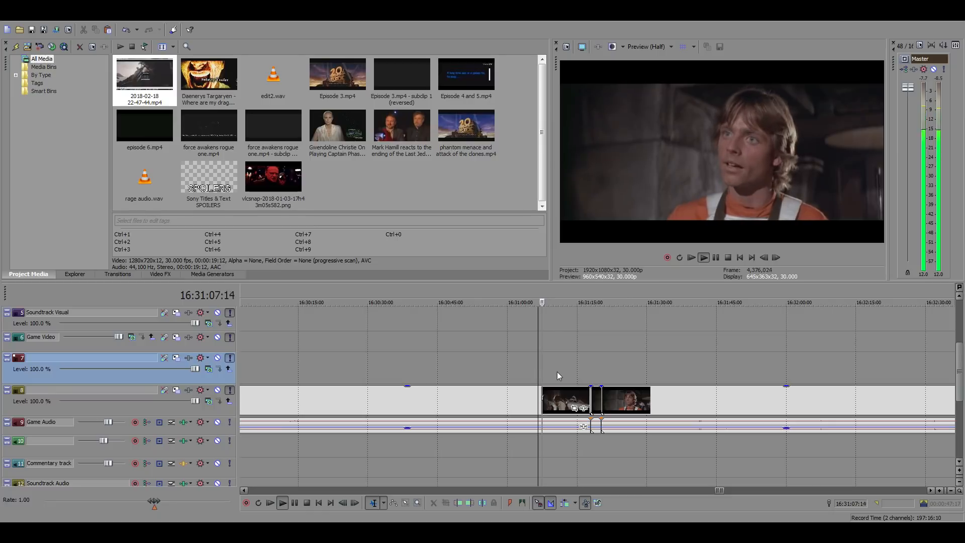
{"action": "scroll", "coordinate": [684, 397], "scroll_direction": "up", "scroll_amount": 3}
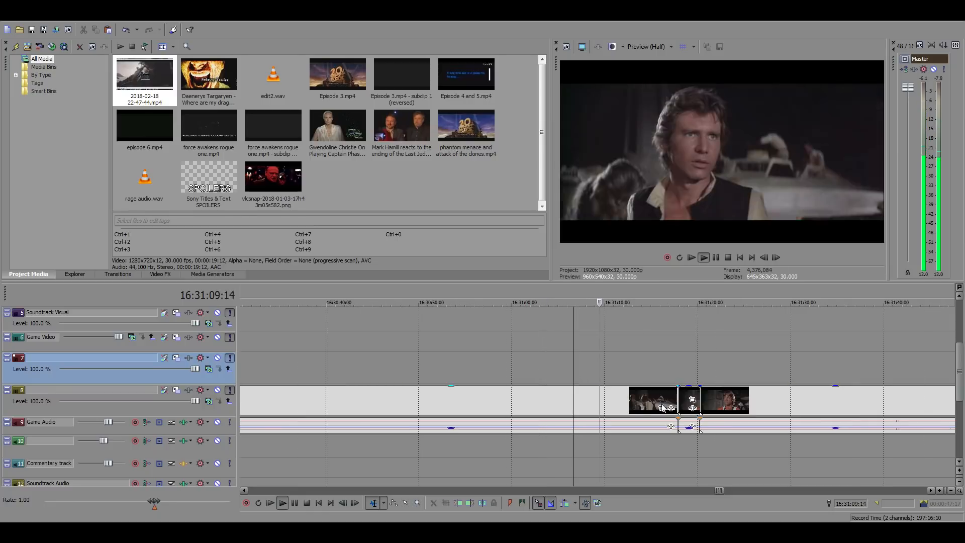
{"action": "left_click", "coordinate": [598, 398]}
{"action": "key", "text": "space"}
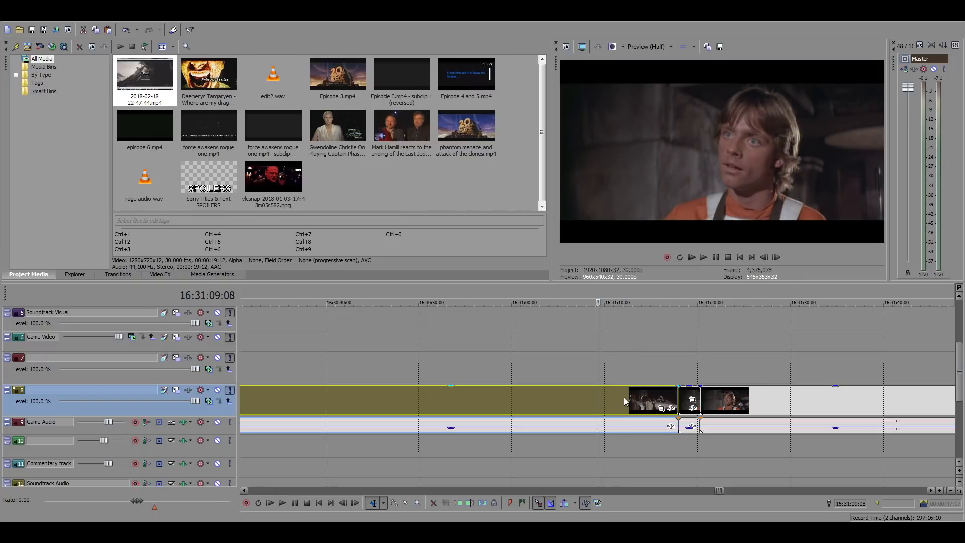
Examine the last source clip from the end of the Death Star battle through the hangar celebration, around 16:45 to 16:47
{"action": "scroll", "coordinate": [624, 397], "scroll_direction": "down", "scroll_amount": 8}
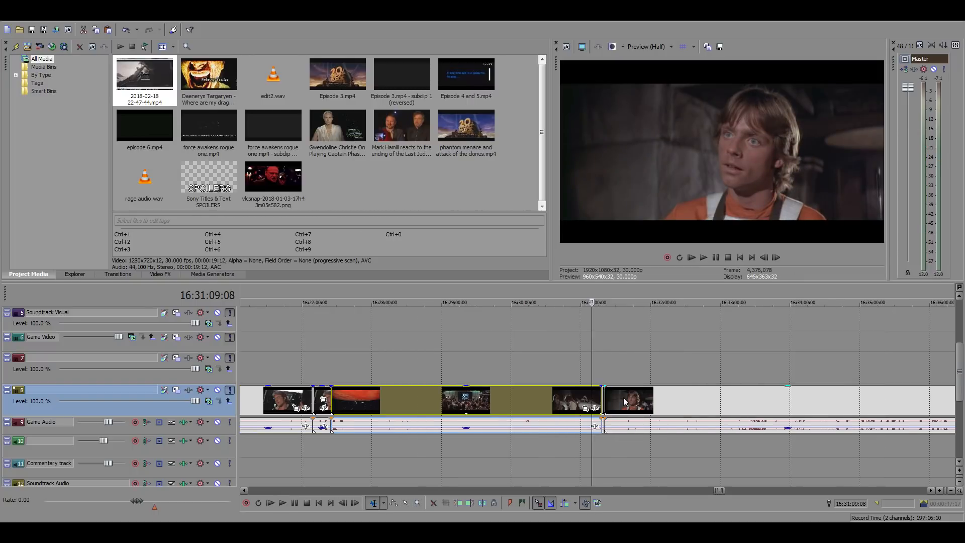
{"action": "scroll", "coordinate": [623, 398], "scroll_direction": "down", "scroll_amount": 3}
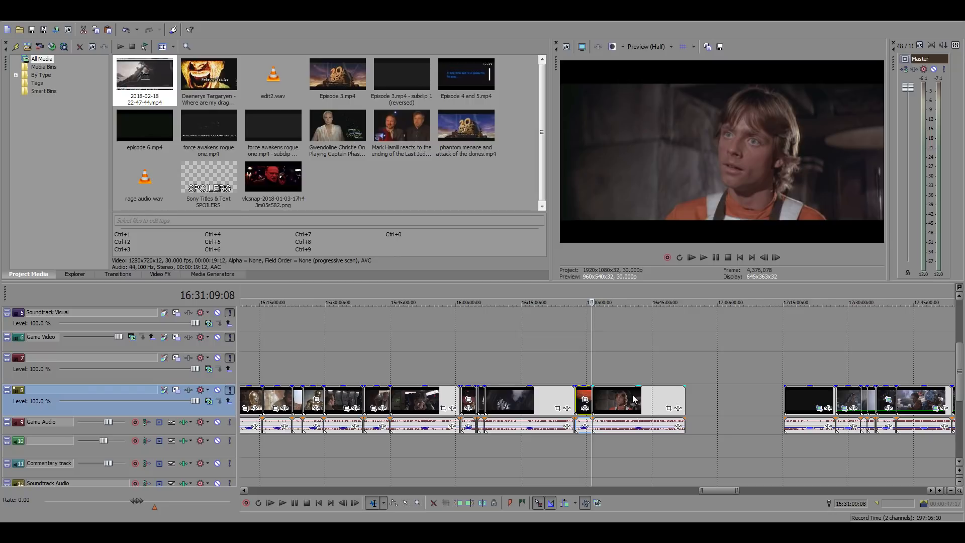
{"action": "left_click", "coordinate": [660, 394]}
{"action": "scroll", "coordinate": [689, 396], "scroll_direction": "up", "scroll_amount": 3}
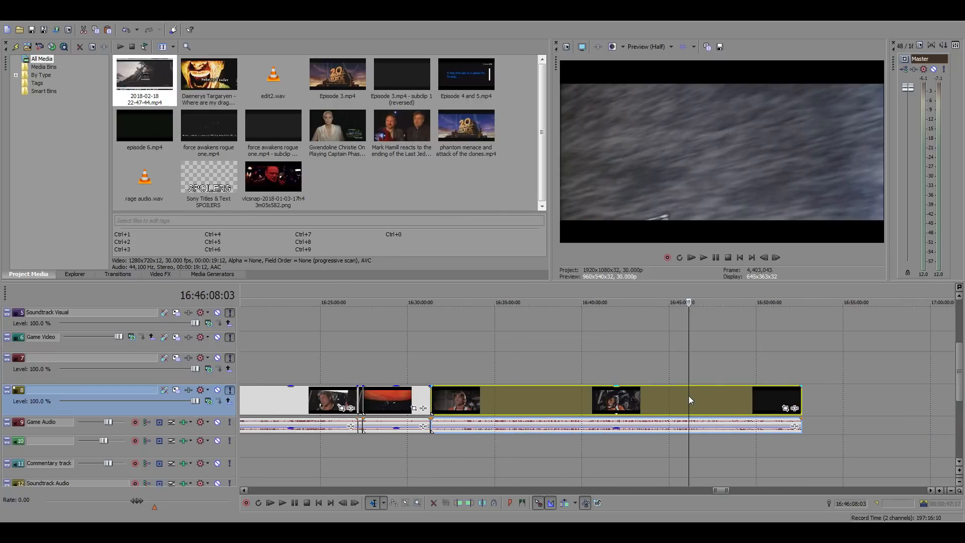
{"action": "scroll", "coordinate": [694, 395], "scroll_direction": "up", "scroll_amount": 2}
{"action": "left_click", "coordinate": [571, 403]}
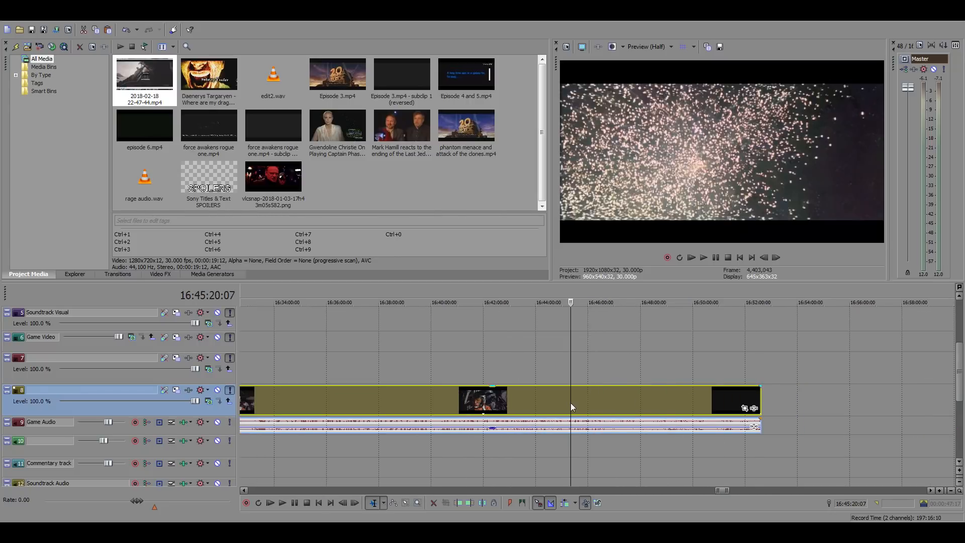
{"action": "key", "text": "space"}
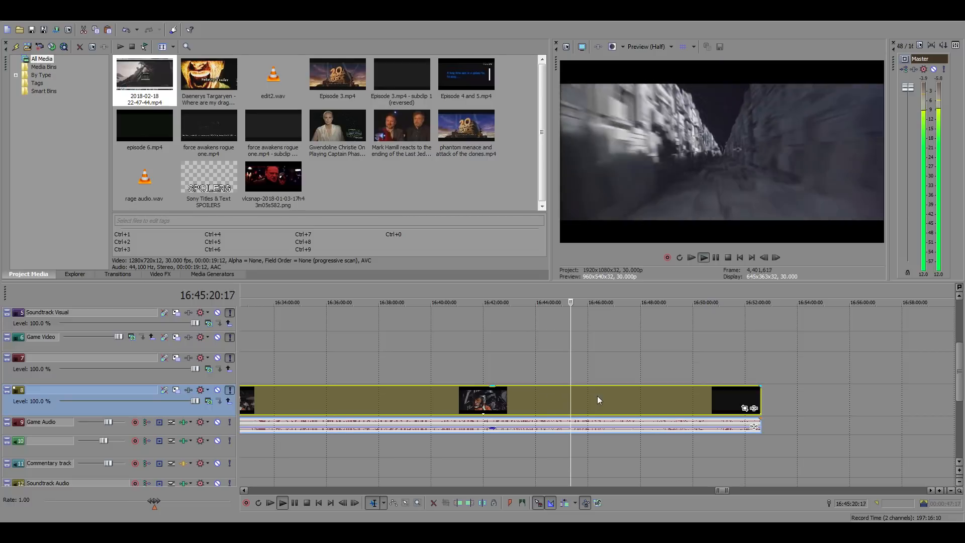
{"action": "left_click", "coordinate": [617, 394]}
{"action": "key", "text": "space"}
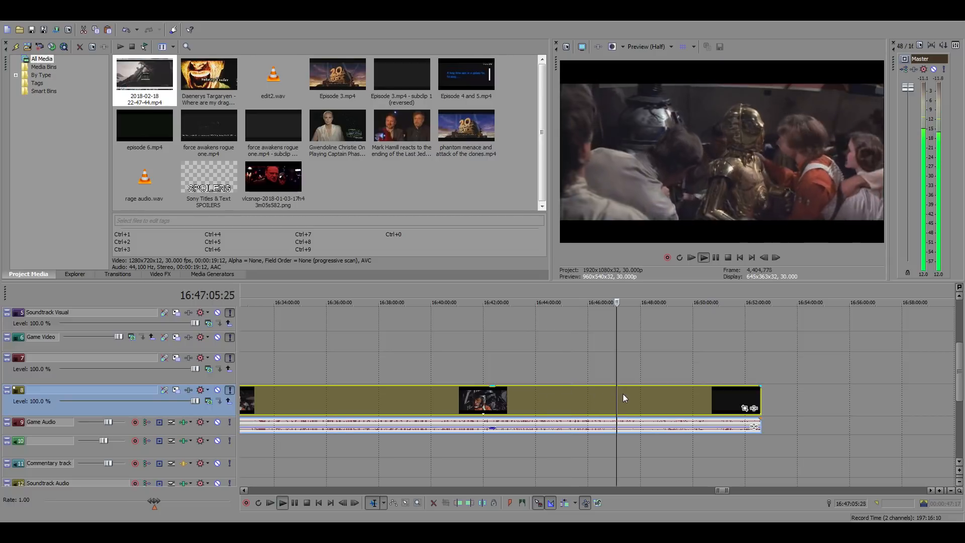
{"action": "left_click", "coordinate": [602, 396]}
{"action": "key", "text": "space"}
{"action": "scroll", "coordinate": [616, 396], "scroll_direction": "up", "scroll_amount": 3}
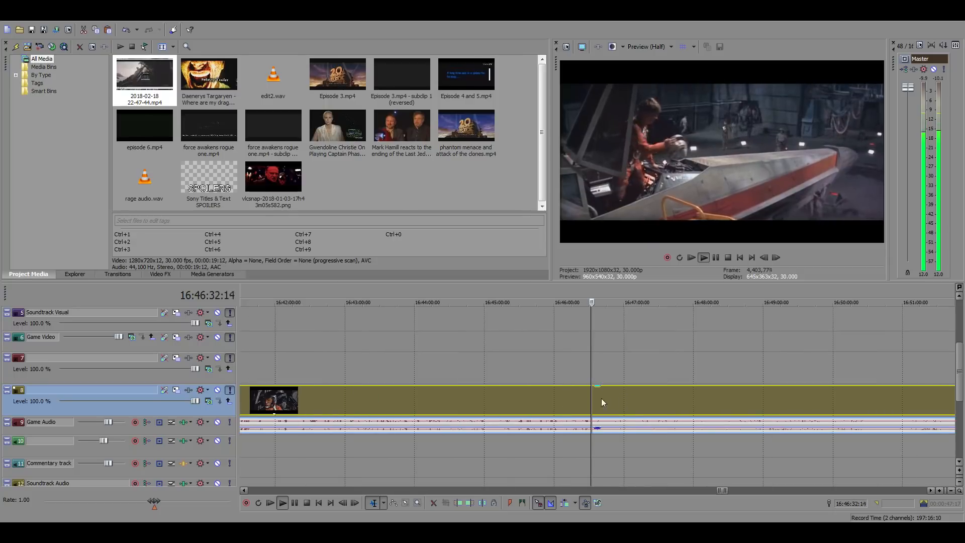
Find the moment Darth Vader's fighter is knocked away after the trench run and split the source clip at 16:45:33:07
{"action": "left_click", "coordinate": [562, 396]}
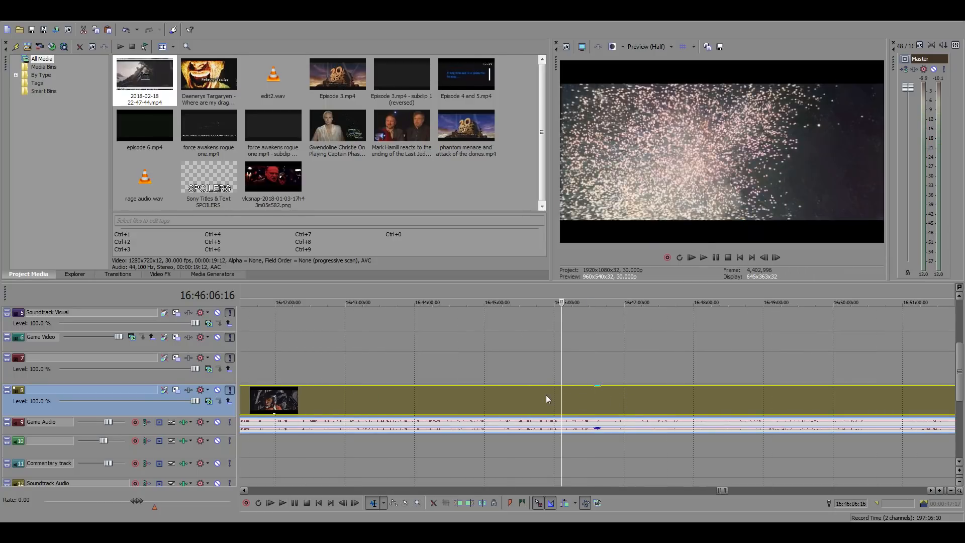
{"action": "left_click", "coordinate": [546, 394]}
{"action": "left_click", "coordinate": [525, 395]}
{"action": "left_click", "coordinate": [506, 394]}
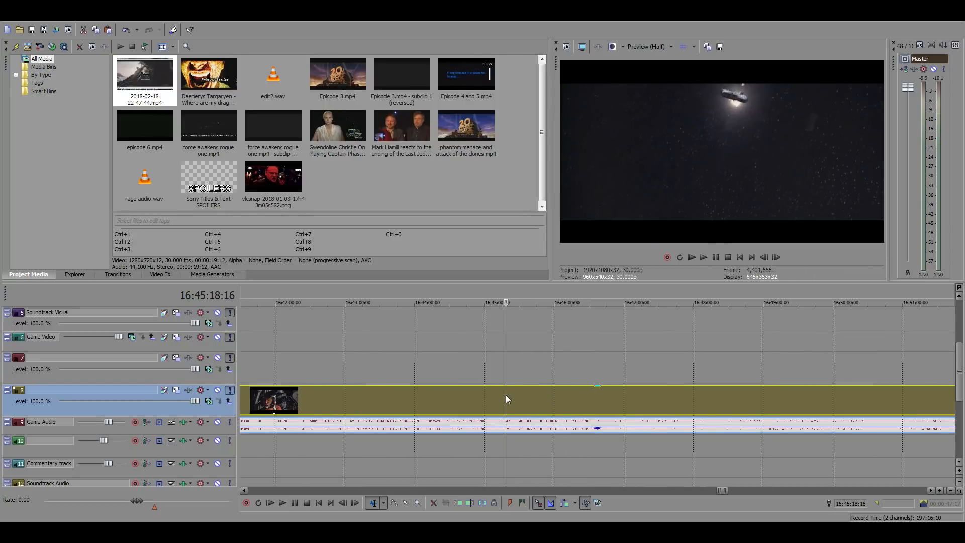
{"action": "key", "text": "space"}
{"action": "left_click", "coordinate": [522, 393]}
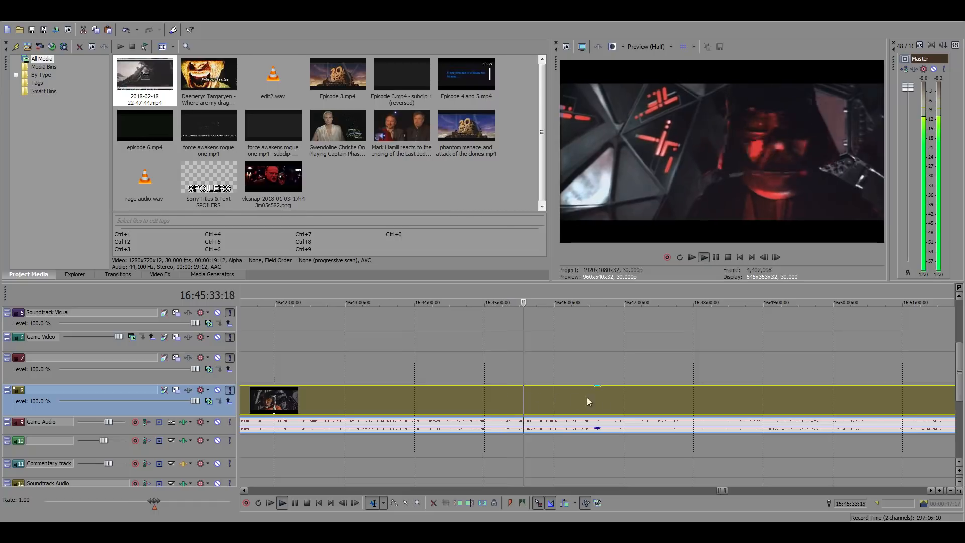
{"action": "scroll", "coordinate": [624, 400], "scroll_direction": "up", "scroll_amount": 3}
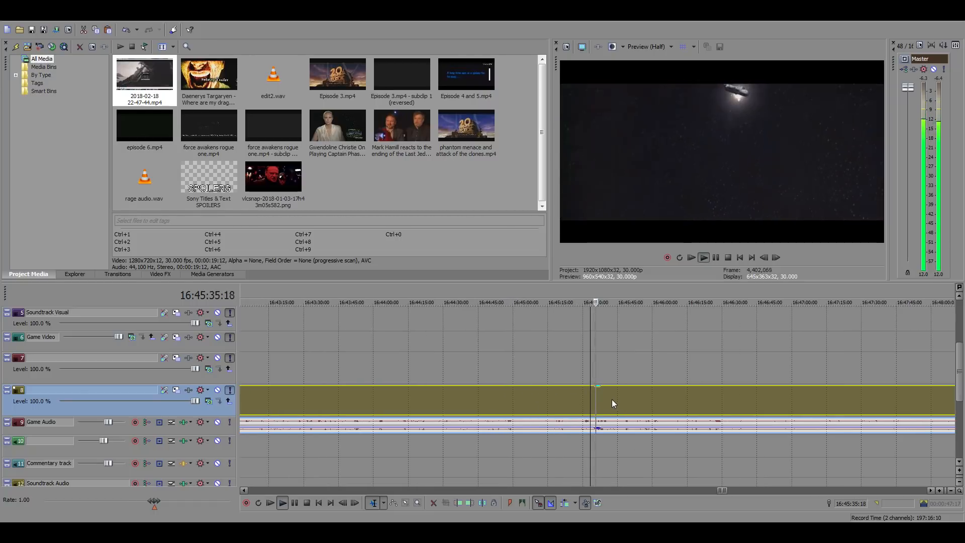
{"action": "right_click", "coordinate": [605, 393]}
{"action": "left_click", "coordinate": [629, 227]}
{"action": "scroll", "coordinate": [644, 347], "scroll_direction": "up", "scroll_amount": 1}
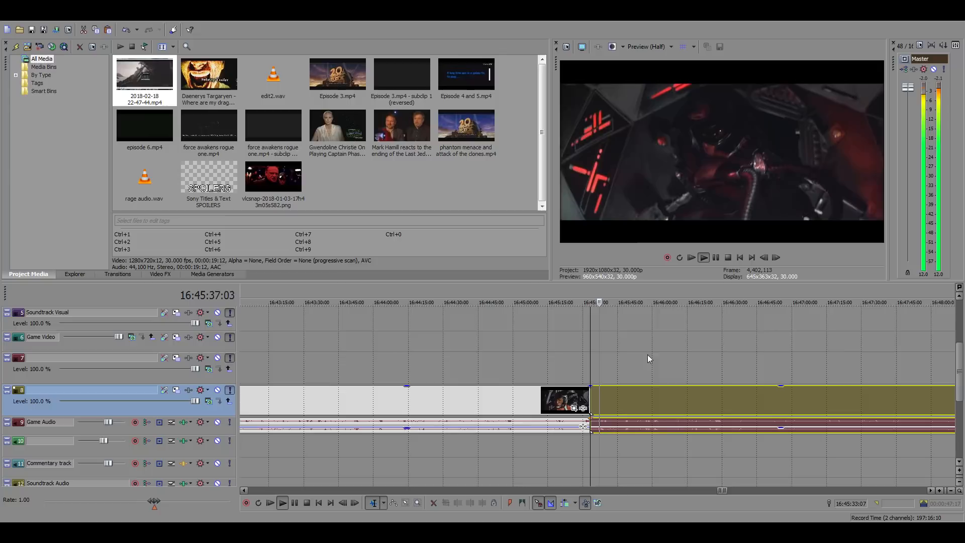
Split the source clip again at 16:45:48:26 and copy the Death Star battle segment between the two splits
{"action": "left_click", "coordinate": [663, 399]}
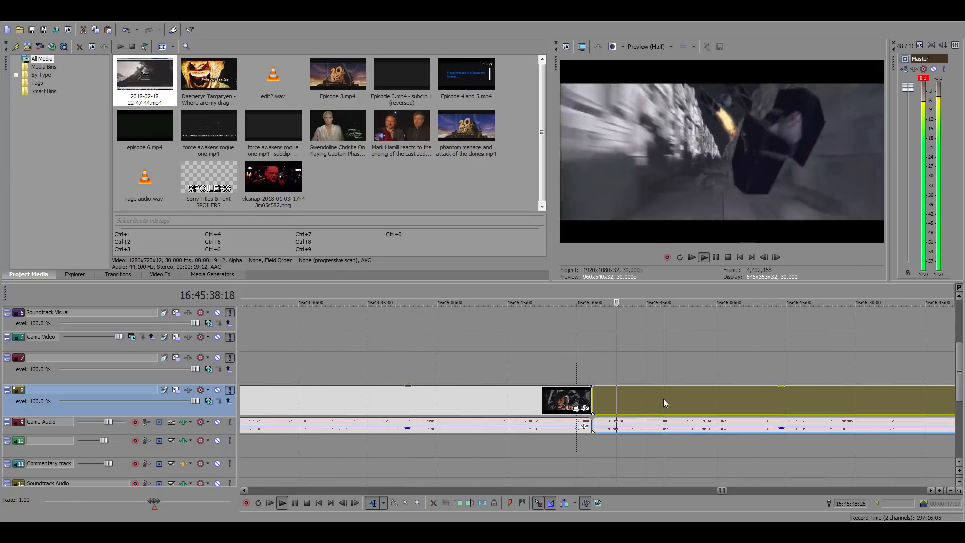
{"action": "left_click", "coordinate": [686, 227]}
{"action": "key", "text": "space"}
{"action": "left_click", "coordinate": [627, 400]}
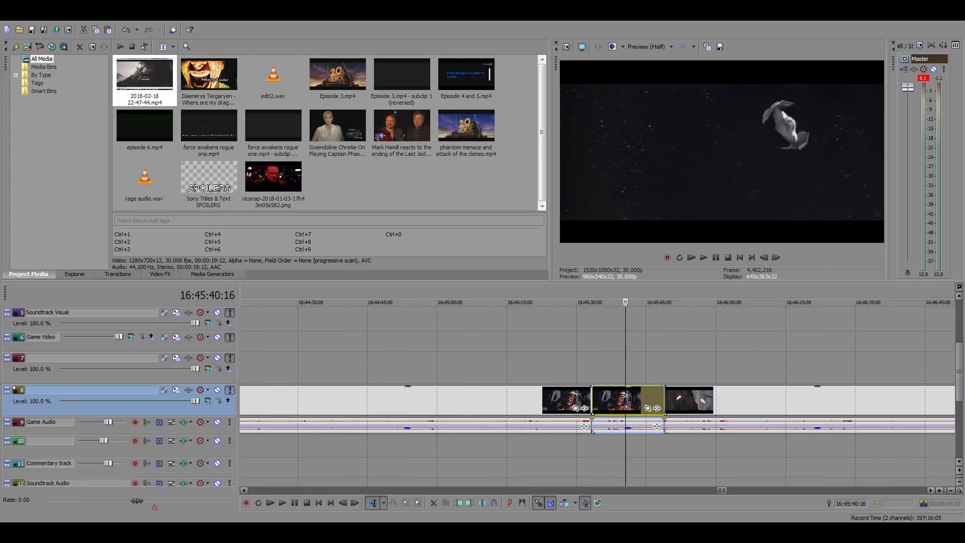
{"action": "key", "text": "Delete"}
Return to the gap in the main timeline at about 01:04:32 and play the commentary there
{"action": "scroll", "coordinate": [623, 399], "scroll_direction": "down", "scroll_amount": 10}
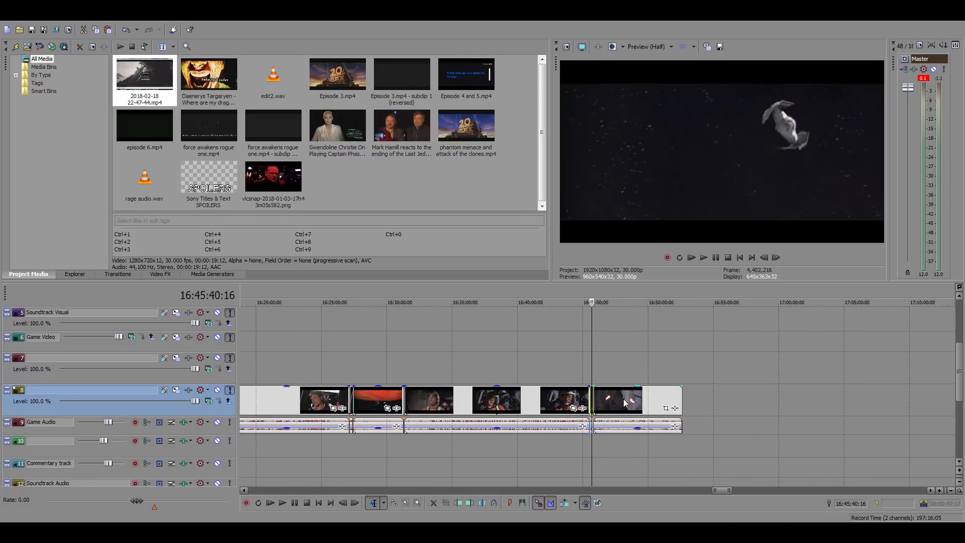
{"action": "scroll", "coordinate": [623, 399], "scroll_direction": "down", "scroll_amount": 10}
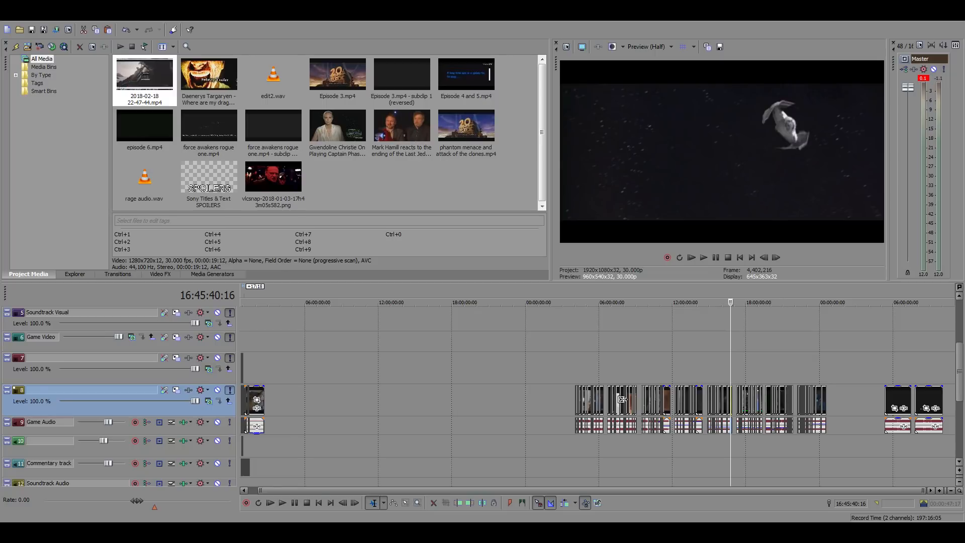
{"action": "left_click", "coordinate": [249, 345]}
{"action": "scroll", "coordinate": [446, 363], "scroll_direction": "up", "scroll_amount": 6}
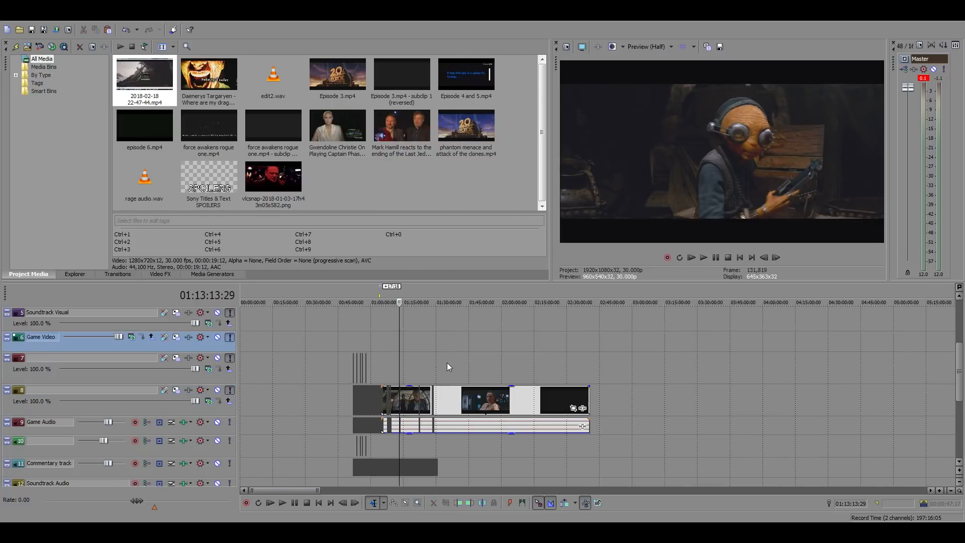
{"action": "scroll", "coordinate": [448, 363], "scroll_direction": "up", "scroll_amount": 2}
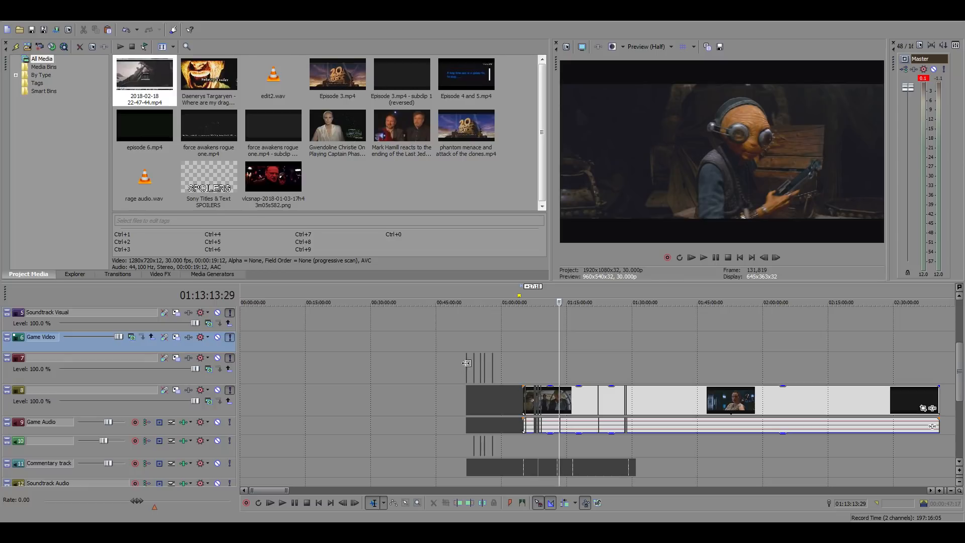
{"action": "left_click", "coordinate": [523, 369]}
{"action": "scroll", "coordinate": [647, 371], "scroll_direction": "up", "scroll_amount": 10}
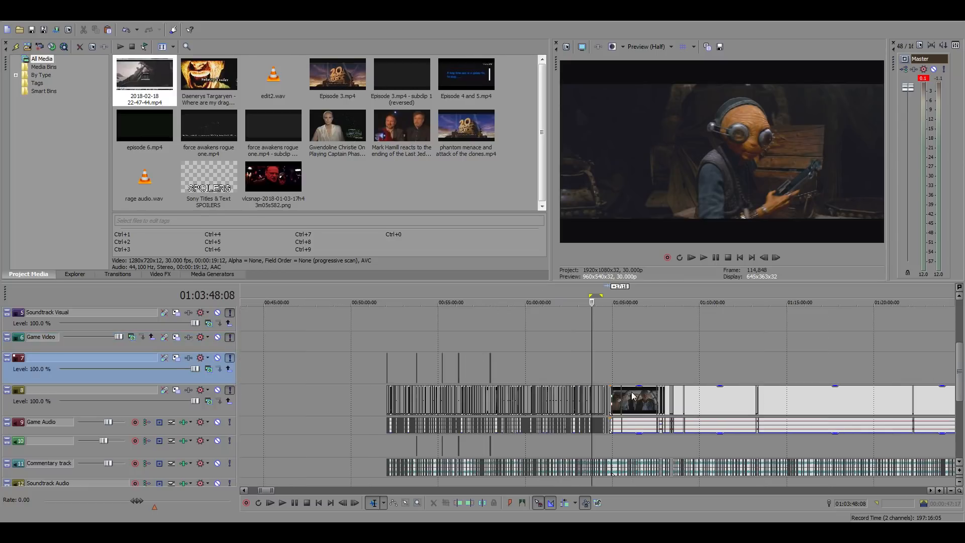
{"action": "scroll", "coordinate": [652, 373], "scroll_direction": "up", "scroll_amount": 5}
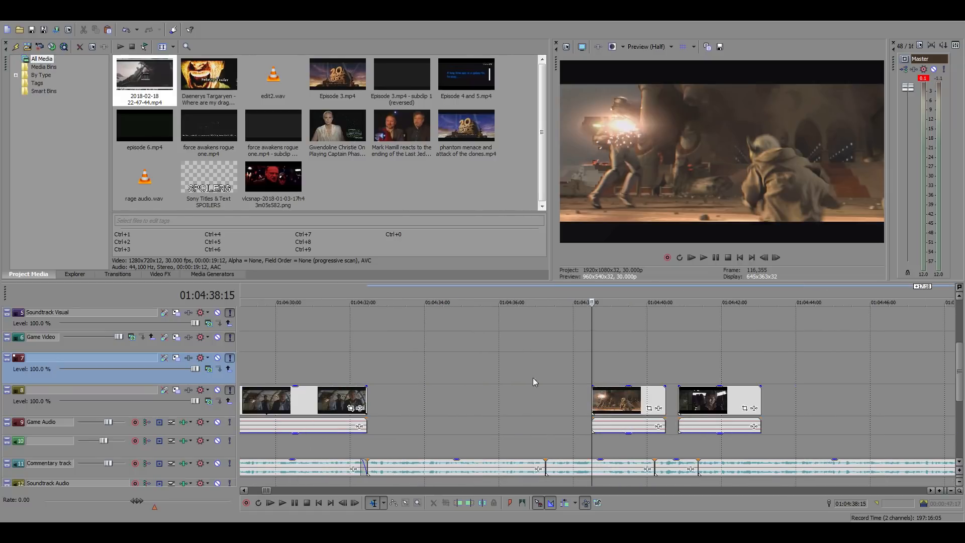
{"action": "left_click", "coordinate": [372, 363]}
{"action": "key", "text": "space"}
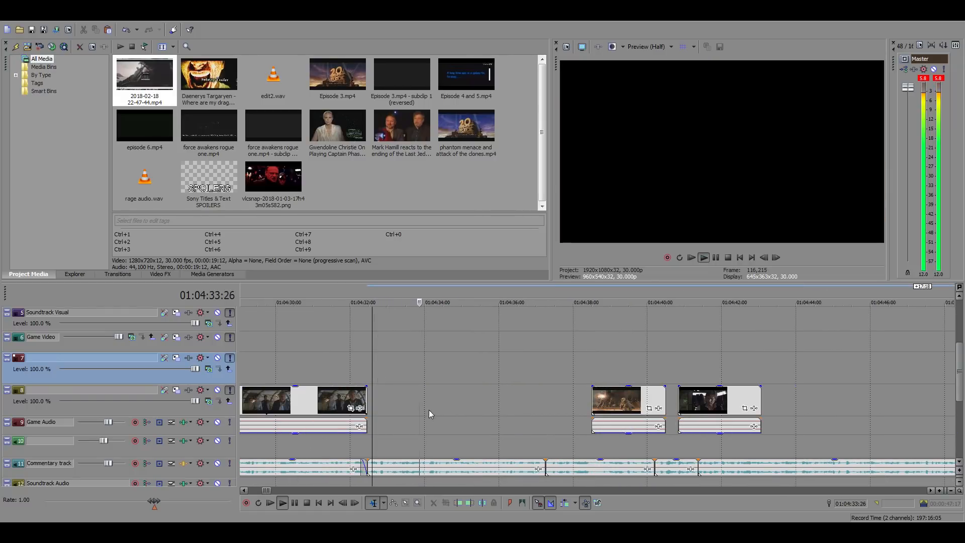
{"action": "key", "text": "space"}
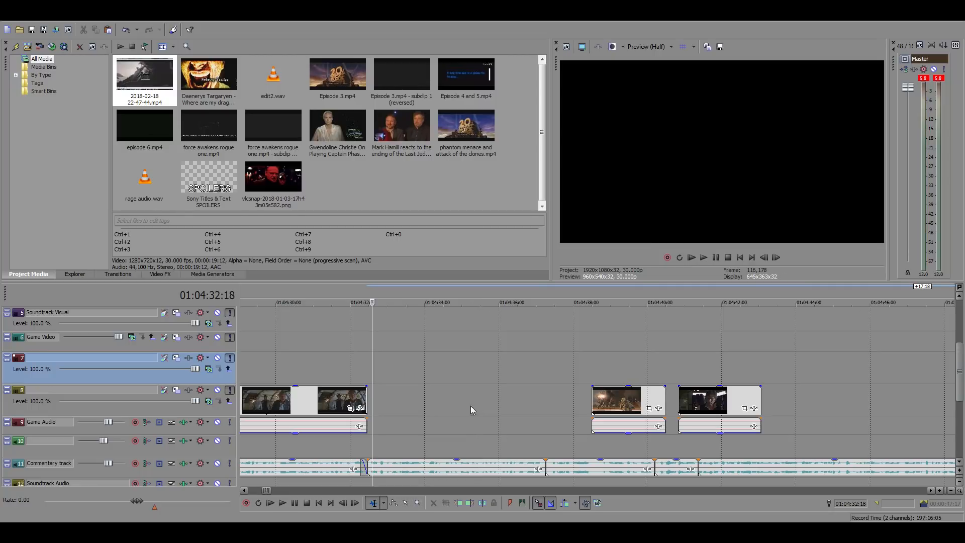
Paste the copied segment at 01:04:32:14 and remove its opening so that it starts on Han's close-up
{"action": "left_click", "coordinate": [367, 393]}
{"action": "key", "text": "ctrl+v"}
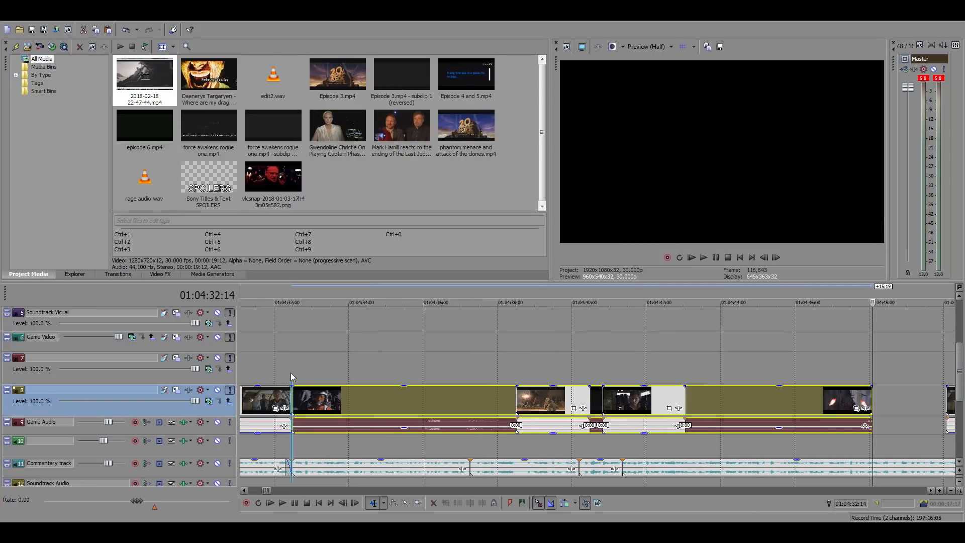
{"action": "left_click_drag", "start_coordinate": [438, 399], "coordinate": [386, 401]}
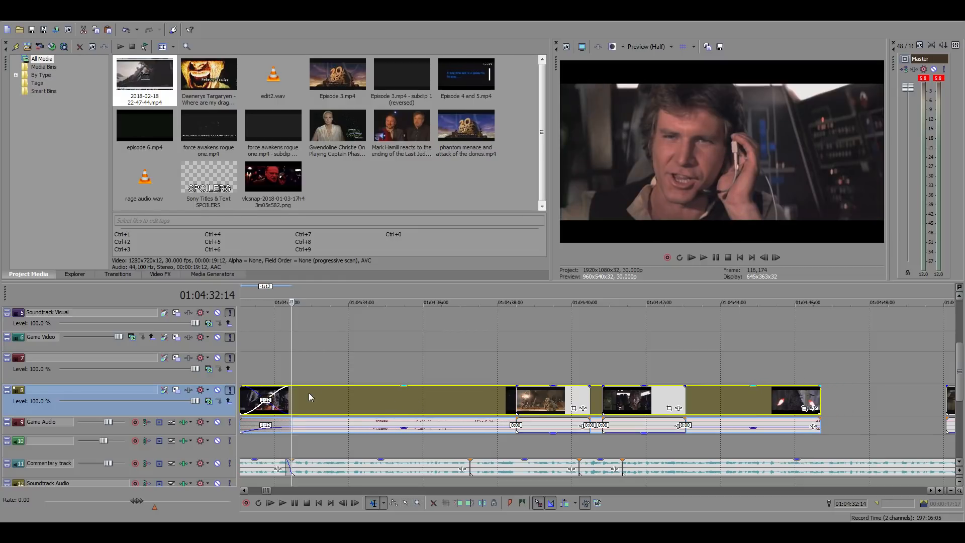
{"action": "left_click_drag", "start_coordinate": [308, 397], "coordinate": [310, 395]}
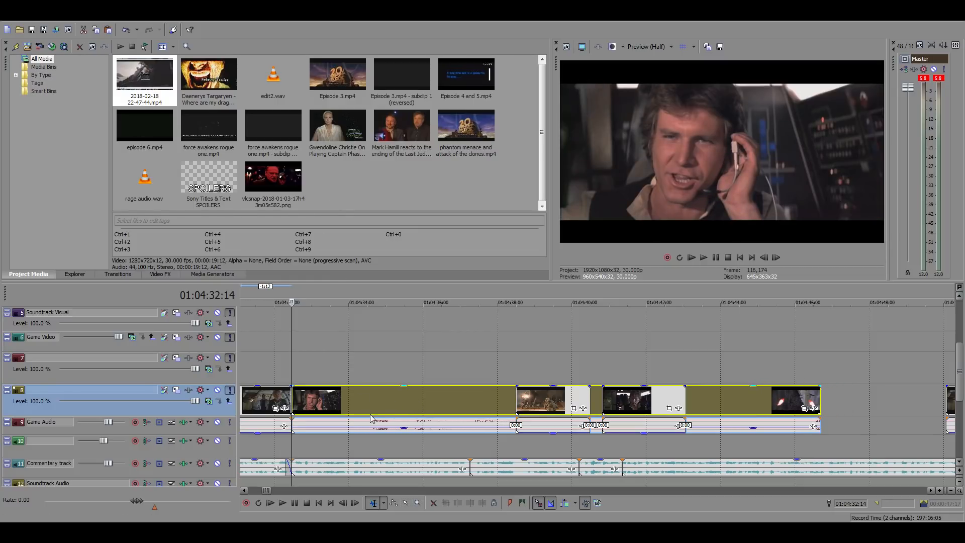
Silence the pasted segment's audio, then split it at 01:04:37:08 and delete the remainder
{"action": "left_click_drag", "start_coordinate": [371, 417], "coordinate": [369, 460]}
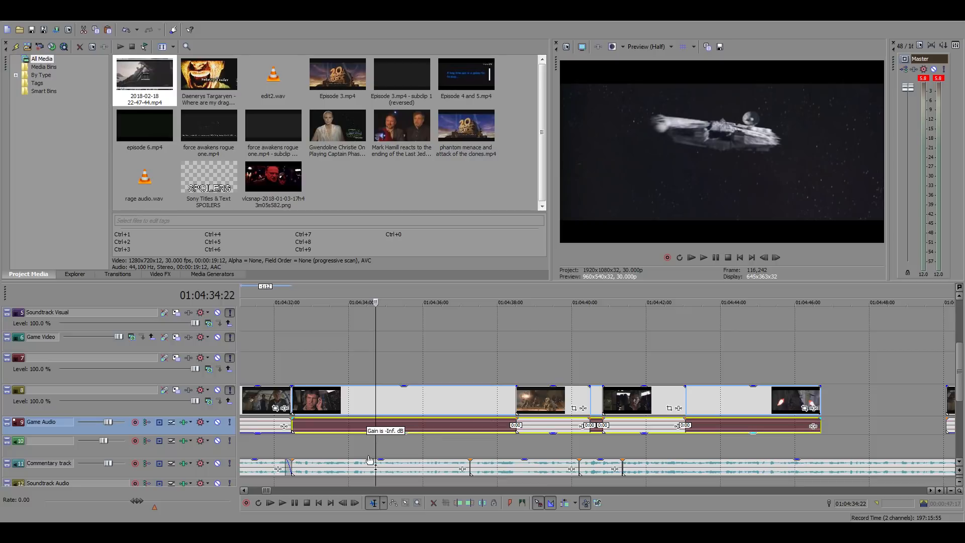
{"action": "left_click", "coordinate": [290, 373]}
{"action": "key", "text": "space"}
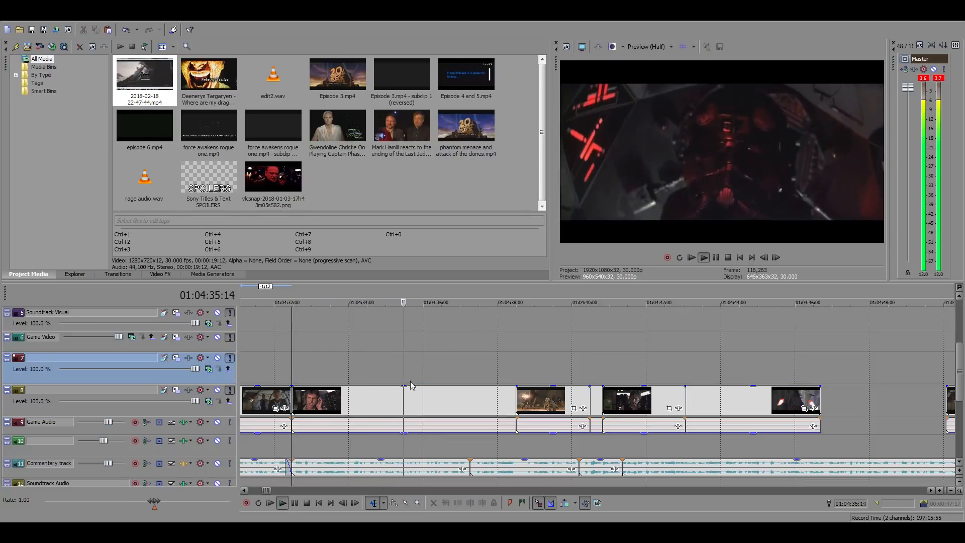
{"action": "left_click", "coordinate": [471, 397]}
{"action": "key", "text": "space"}
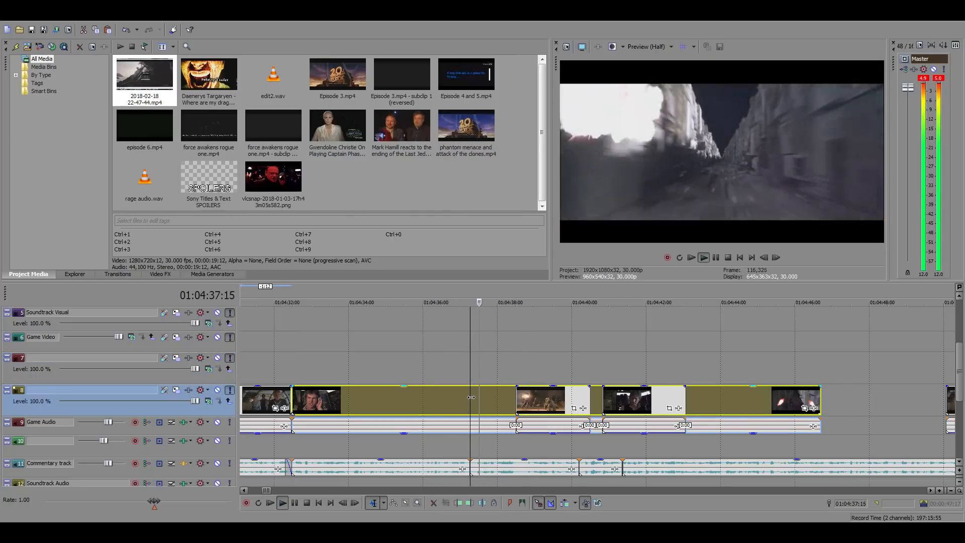
{"action": "key", "text": "s"}
{"action": "key", "text": "Delete"}
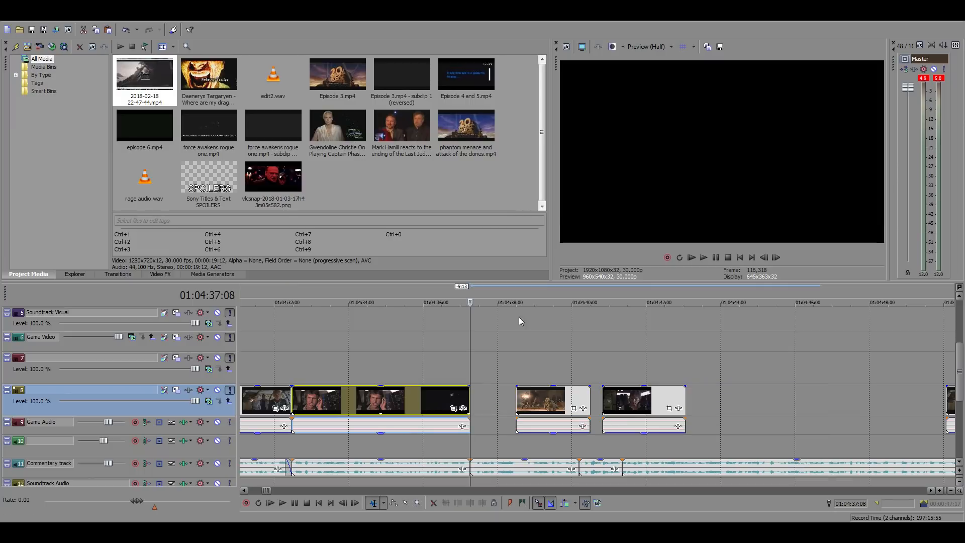
Move the clone battle clip and the short clip following it 4:06 later on the timeline
{"action": "left_click", "coordinate": [550, 408]}
{"action": "left_click", "coordinate": [628, 402], "text": "ctrl"}
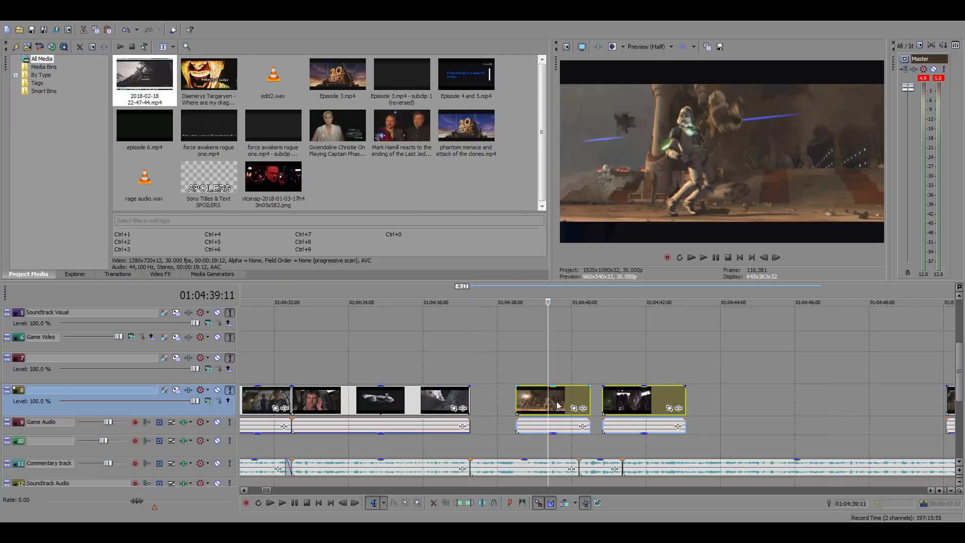
{"action": "left_click_drag", "start_coordinate": [556, 406], "coordinate": [713, 404]}
{"action": "left_click", "coordinate": [468, 376]}
Find the General Hux speech clip at 01:03:55 and place a copy of it in the gap starting at 01:04:37:08
{"action": "scroll", "coordinate": [469, 376], "scroll_direction": "down", "scroll_amount": 5}
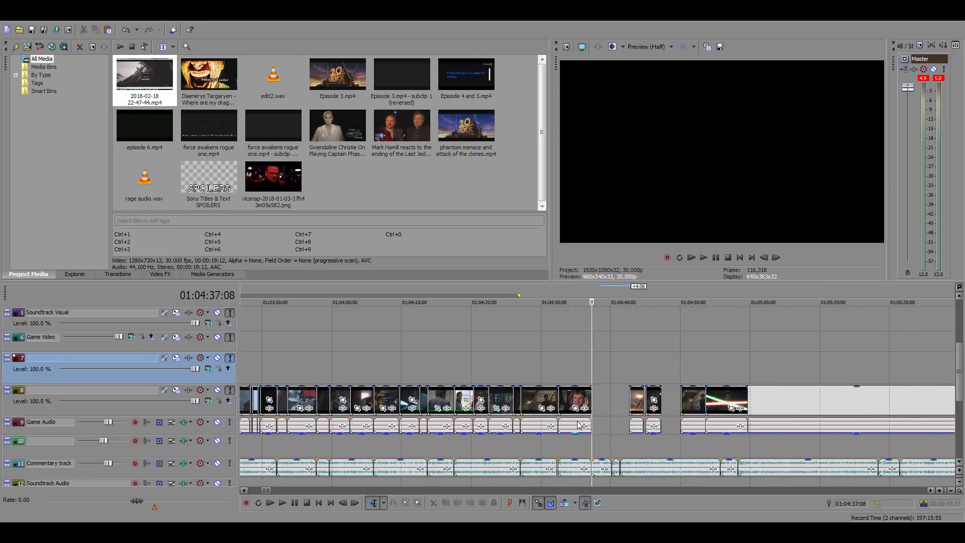
{"action": "left_click", "coordinate": [374, 358]}
{"action": "scroll", "coordinate": [374, 357], "scroll_direction": "up", "scroll_amount": 2}
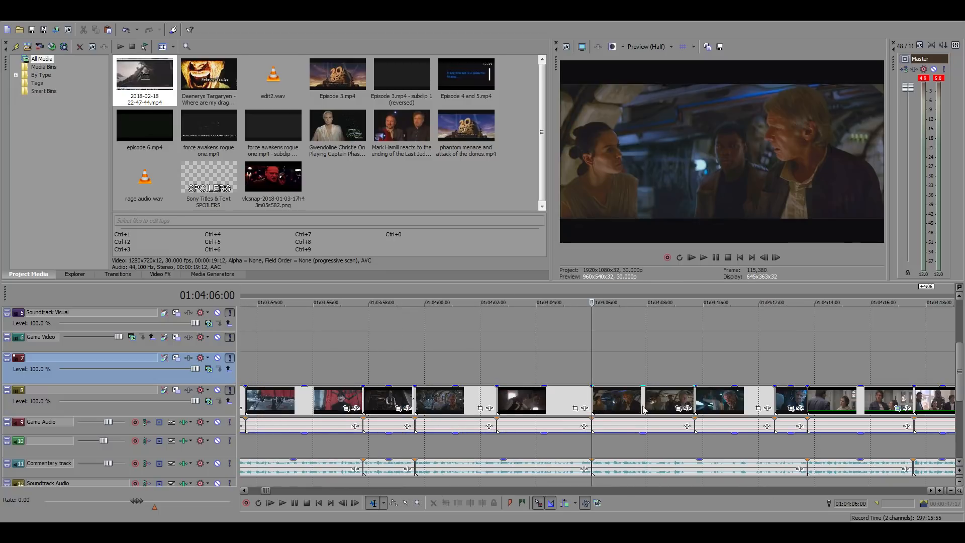
{"action": "scroll", "coordinate": [642, 406], "scroll_direction": "down", "scroll_amount": 1}
{"action": "left_click", "coordinate": [438, 401]}
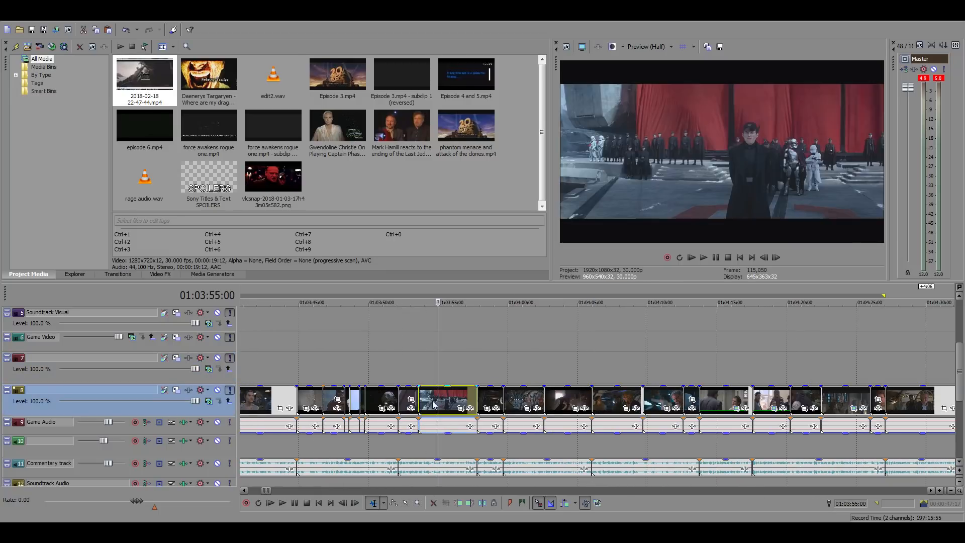
{"action": "scroll", "coordinate": [907, 410], "scroll_direction": "right", "scroll_amount": 6}
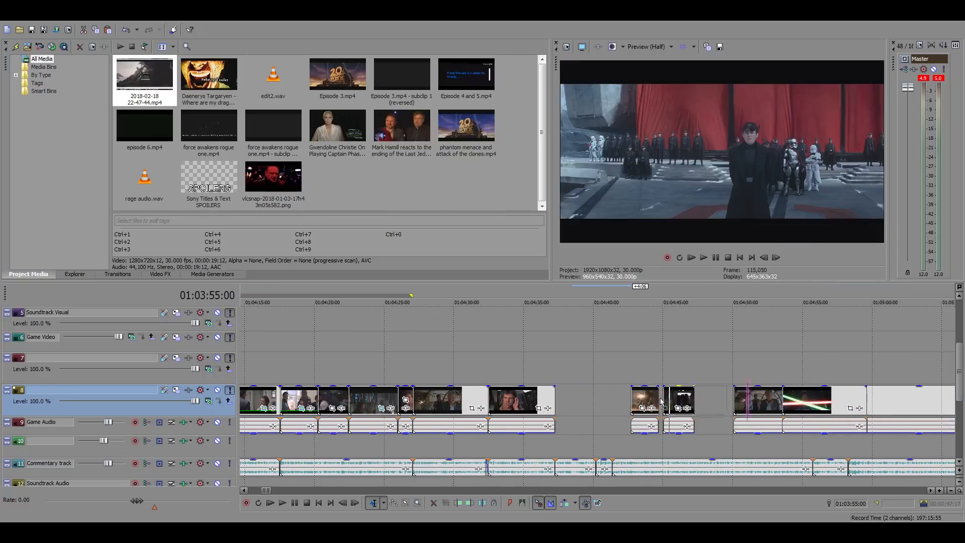
{"action": "left_click_drag", "start_coordinate": [566, 398], "coordinate": [566, 398]}
Play the copied Hux speech clip against the commentary and extend its end far past the following clips
{"action": "left_click", "coordinate": [549, 375]}
{"action": "key", "text": "space"}
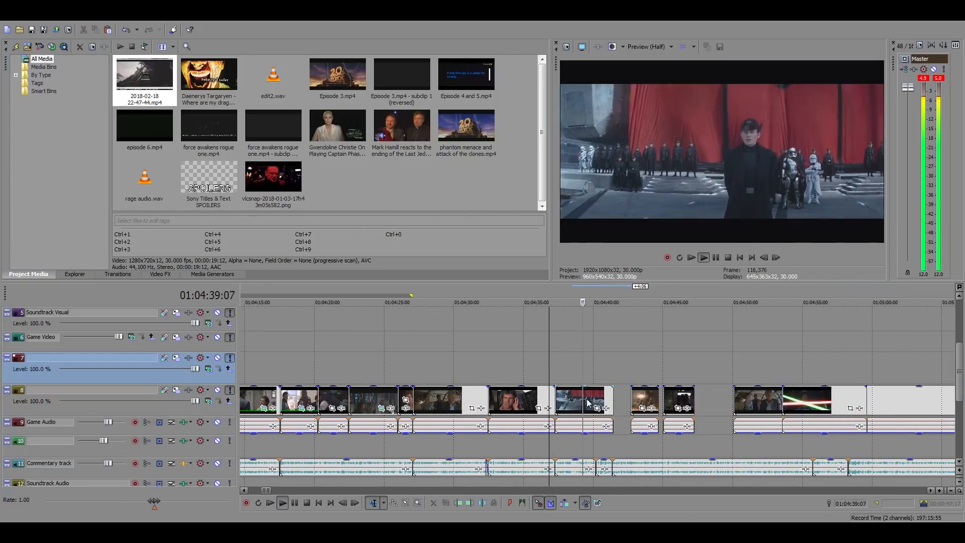
{"action": "key", "text": "space"}
{"action": "left_click_drag", "start_coordinate": [610, 396], "coordinate": [873, 408]}
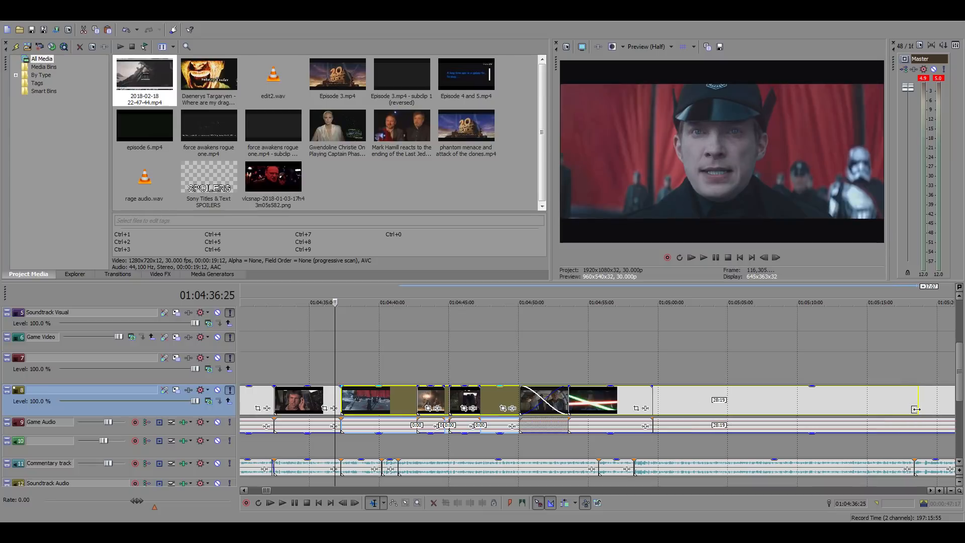
{"action": "mouse_move", "coordinate": [895, 409]}
{"action": "left_mouse_down"}
{"action": "mouse_move", "coordinate": [916, 409]}
{"action": "mouse_move", "coordinate": [889, 409]}
{"action": "left_mouse_up"}
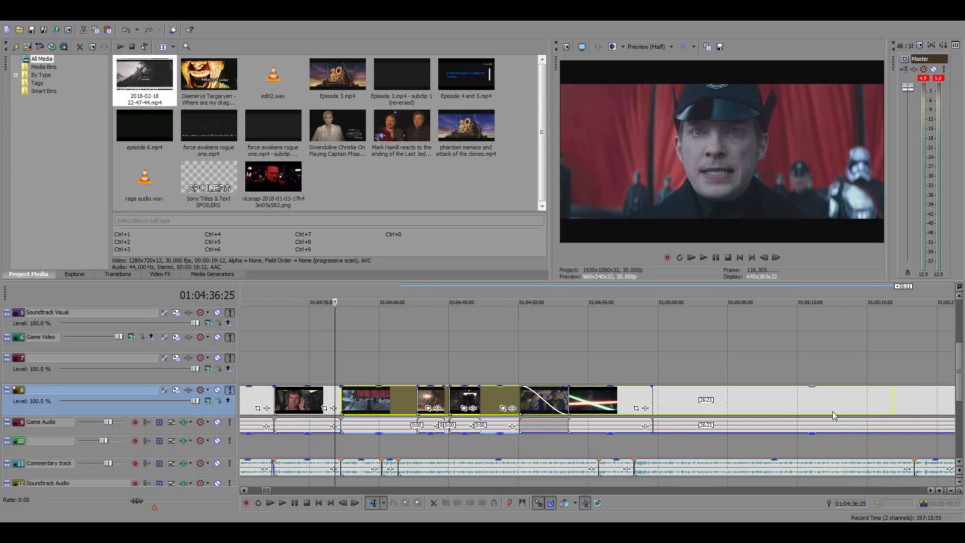
Slide the extended Hux clip earlier until his close-up sits at 01:04:38:12
{"action": "scroll", "coordinate": [658, 427], "scroll_direction": "down", "scroll_amount": 1}
{"action": "scroll", "coordinate": [610, 426], "scroll_direction": "up", "scroll_amount": 4}
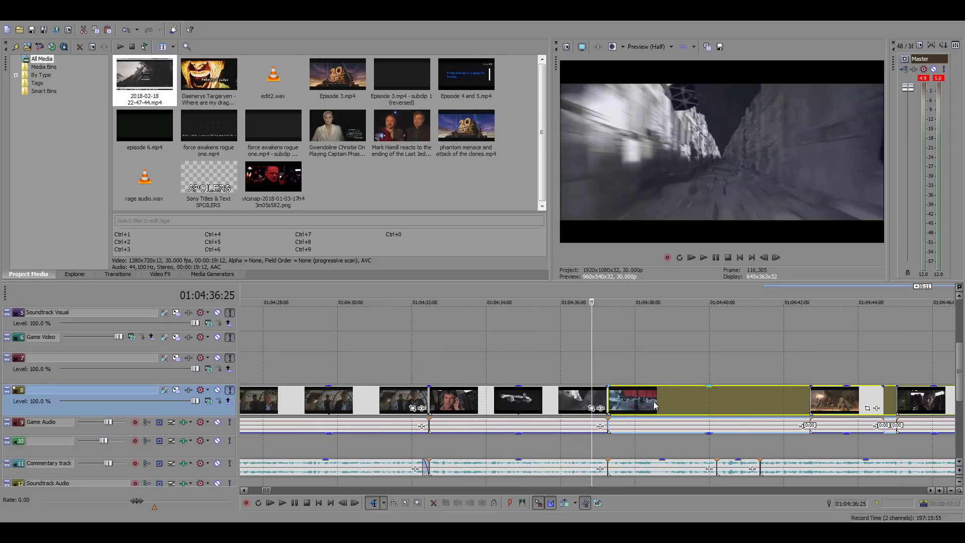
{"action": "left_click_drag", "start_coordinate": [666, 397], "coordinate": [503, 399]}
{"action": "left_click_drag", "start_coordinate": [726, 403], "coordinate": [388, 409]}
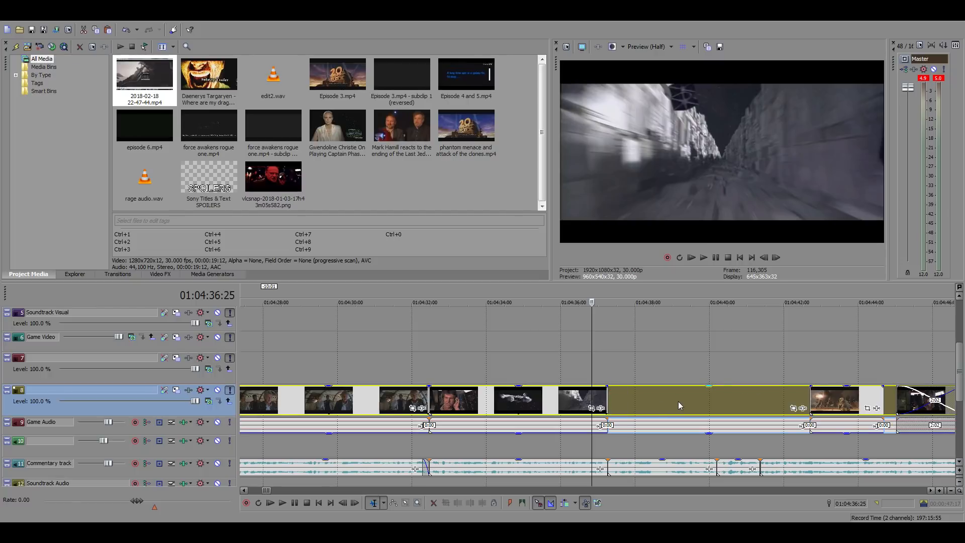
{"action": "left_click_drag", "start_coordinate": [678, 401], "coordinate": [649, 400]}
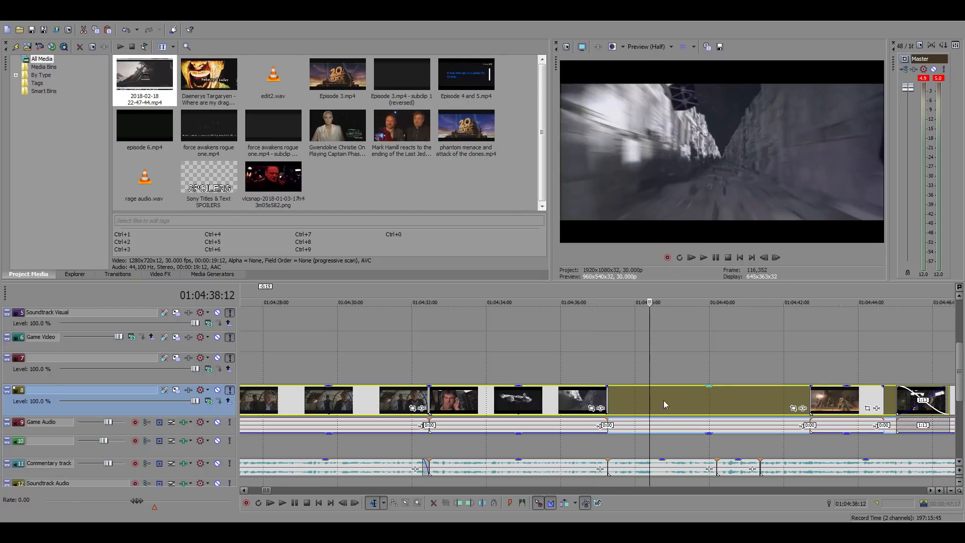
{"action": "left_click_drag", "start_coordinate": [727, 402], "coordinate": [692, 402]}
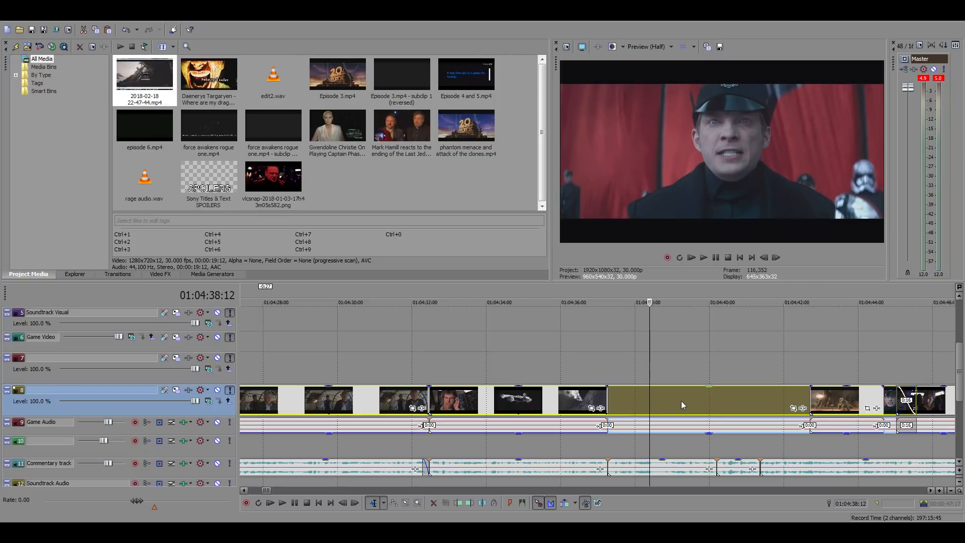
Cut away the part of the Hux clip before 01:04:38:12 and move the remainder to start at 01:04:37:08
{"action": "right_click", "coordinate": [682, 401]}
{"action": "left_click", "coordinate": [710, 209]}
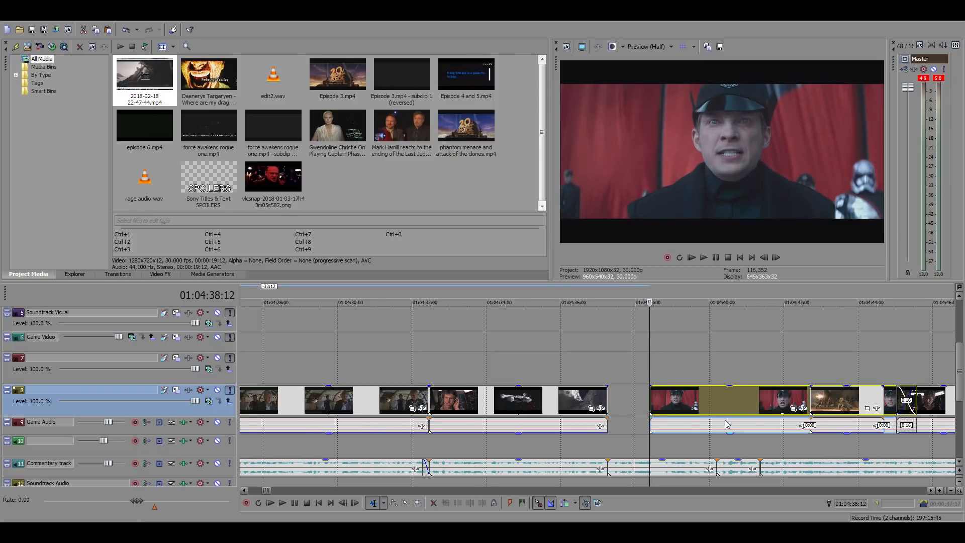
{"action": "scroll", "coordinate": [725, 424], "scroll_direction": "down", "scroll_amount": 2}
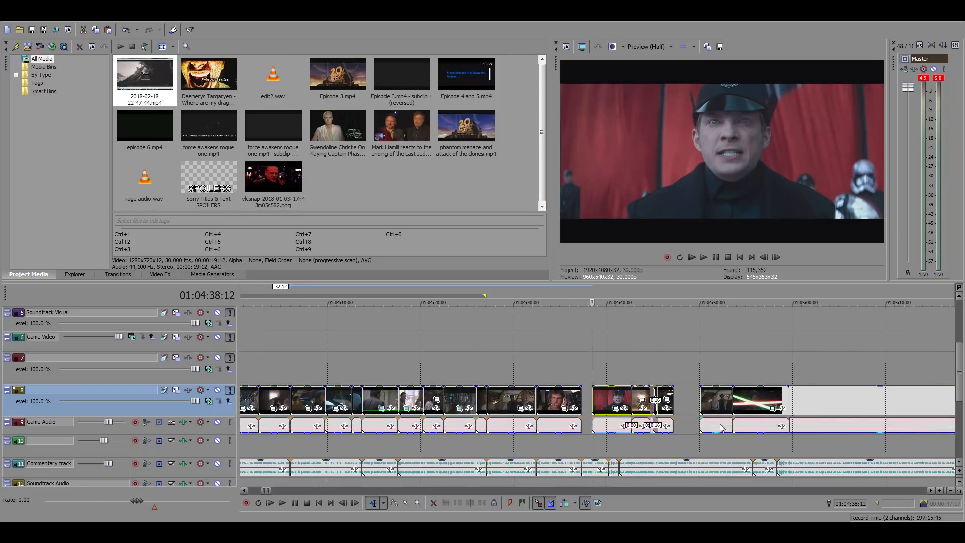
{"action": "scroll", "coordinate": [712, 425], "scroll_direction": "up", "scroll_amount": 2}
{"action": "left_click_drag", "start_coordinate": [627, 408], "coordinate": [578, 409]}
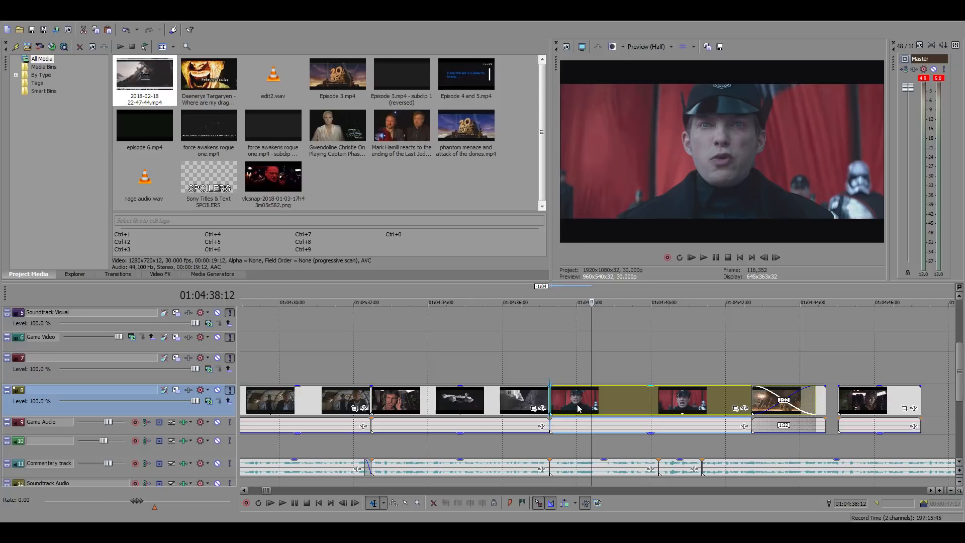
Play the Hux close-up with the commentary and trim the clip's end to 01:04:38:24
{"action": "left_click", "coordinate": [550, 365]}
{"action": "key", "text": "space"}
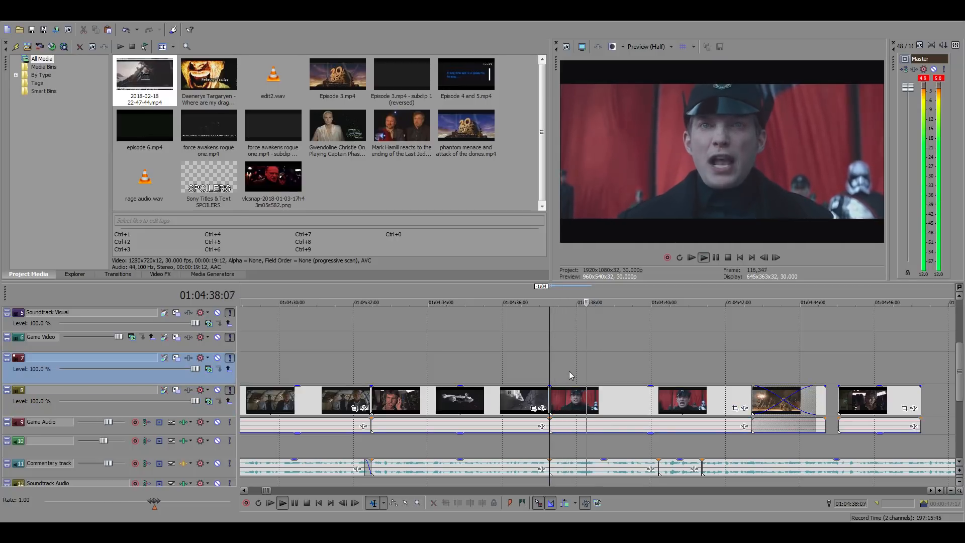
{"action": "left_click", "coordinate": [605, 408]}
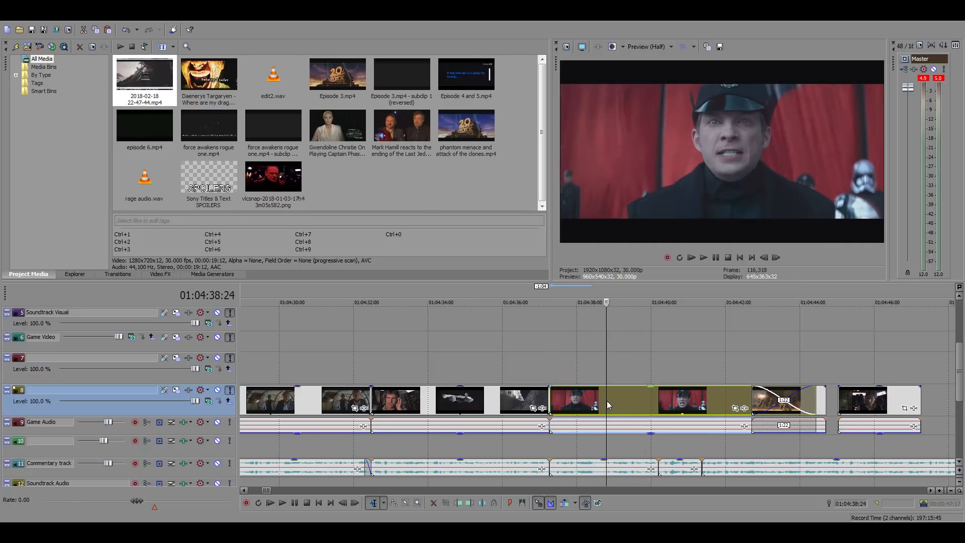
{"action": "key", "text": "alt+]"}
{"action": "key", "text": "space"}
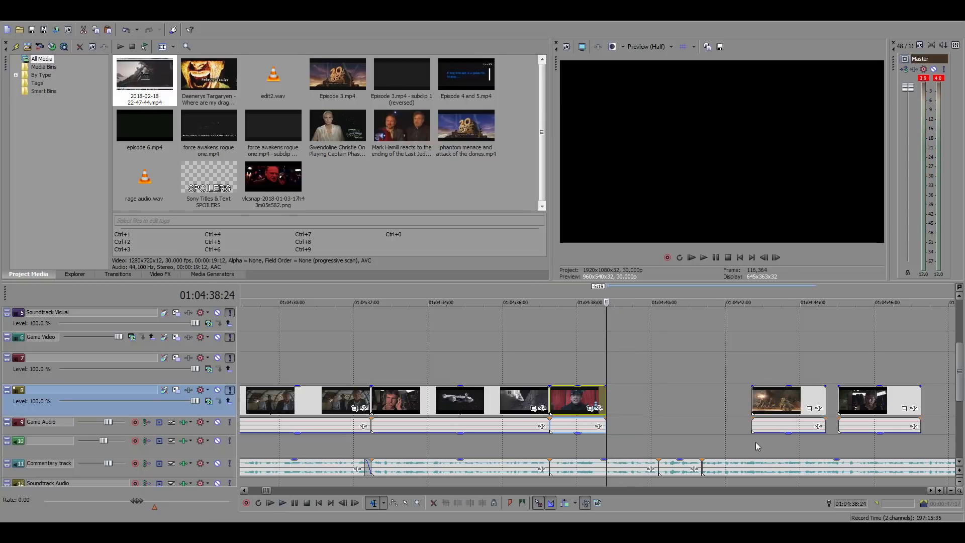
Move all clips from about 01:04:50 onward 1:07 earlier, leaving the two short clips before them in place
{"action": "scroll", "coordinate": [799, 404], "scroll_direction": "down", "scroll_amount": 3}
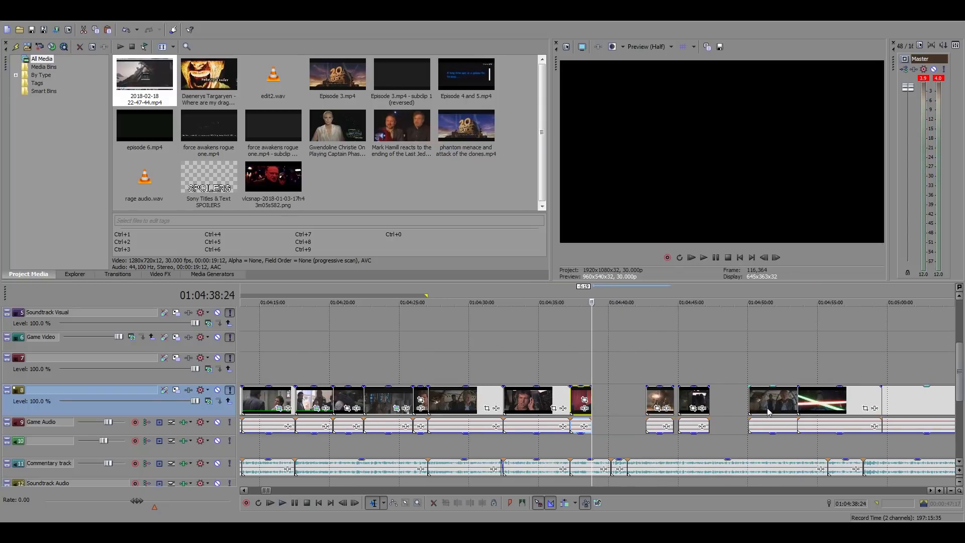
{"action": "left_click_drag", "start_coordinate": [773, 408], "coordinate": [756, 408]}
{"action": "scroll", "coordinate": [740, 422], "scroll_direction": "down", "scroll_amount": 4}
{"action": "scroll", "coordinate": [716, 405], "scroll_direction": "down", "scroll_amount": 5}
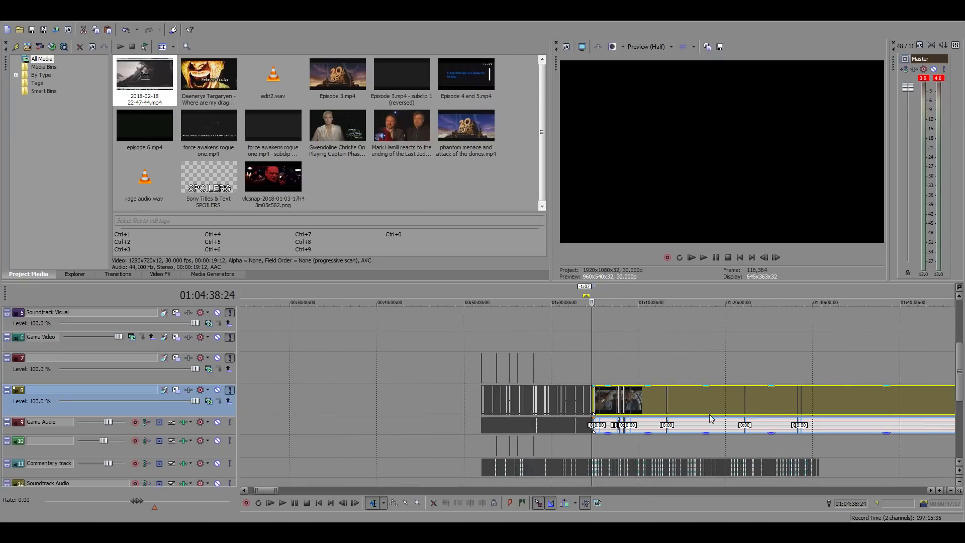
{"action": "scroll", "coordinate": [710, 418], "scroll_direction": "up", "scroll_amount": 15}
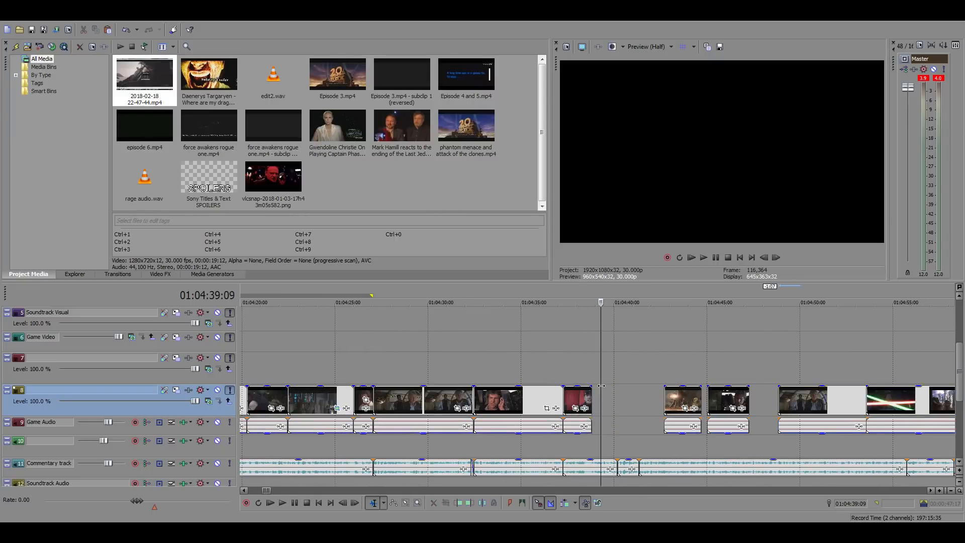
Review the clips leading into the Hux close-up from about 01:04:30 against the commentary
{"action": "left_click", "coordinate": [565, 376]}
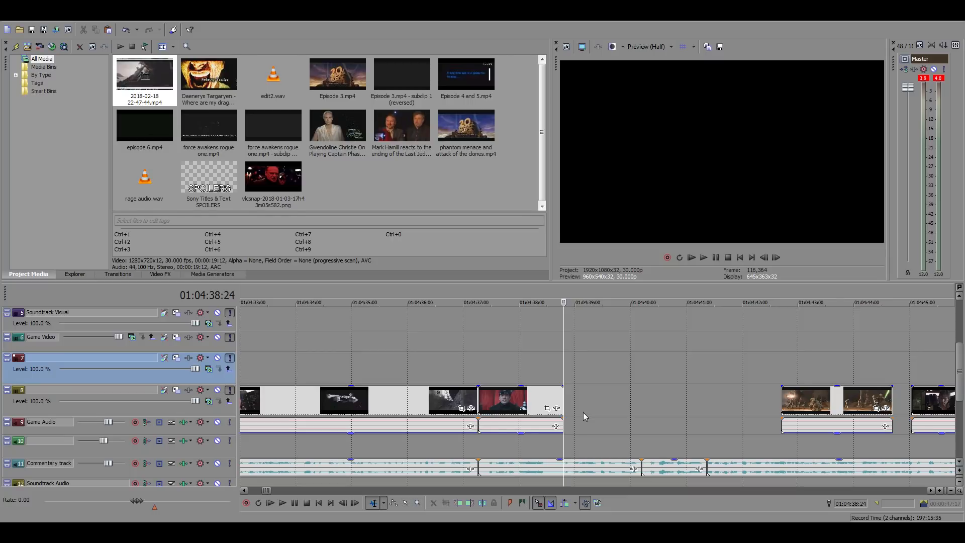
{"action": "left_click", "coordinate": [474, 377]}
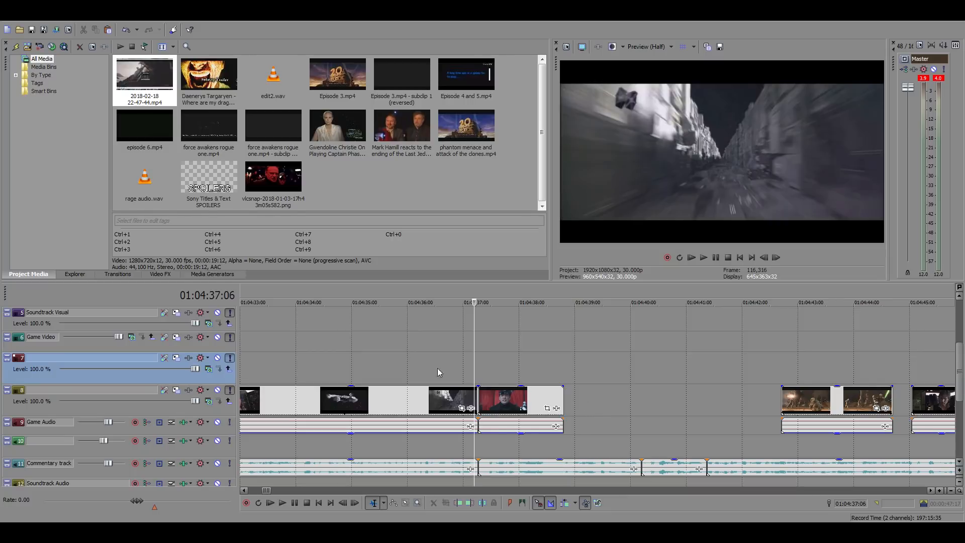
{"action": "left_click", "coordinate": [411, 367]}
{"action": "scroll", "coordinate": [634, 406], "scroll_direction": "down", "scroll_amount": 2}
{"action": "left_click", "coordinate": [385, 364]}
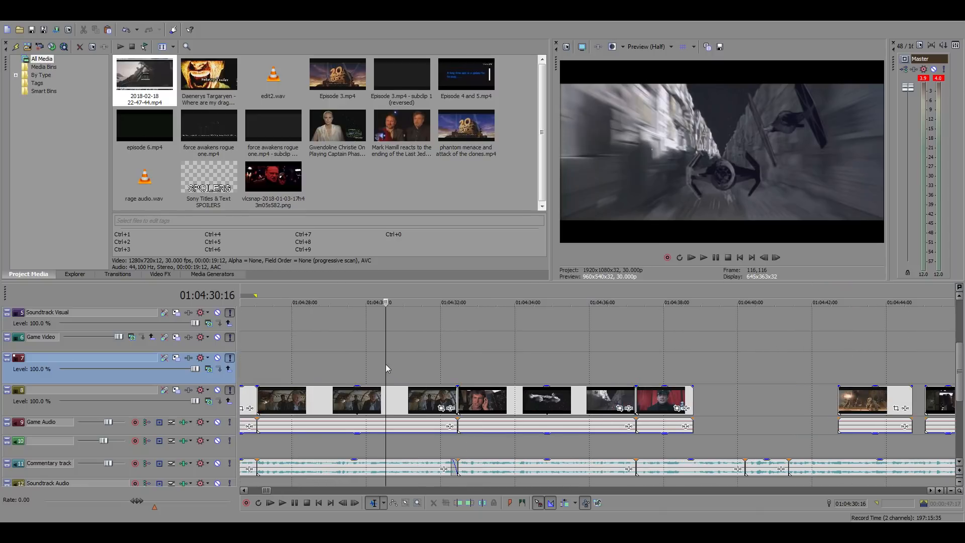
{"action": "key", "text": "space"}
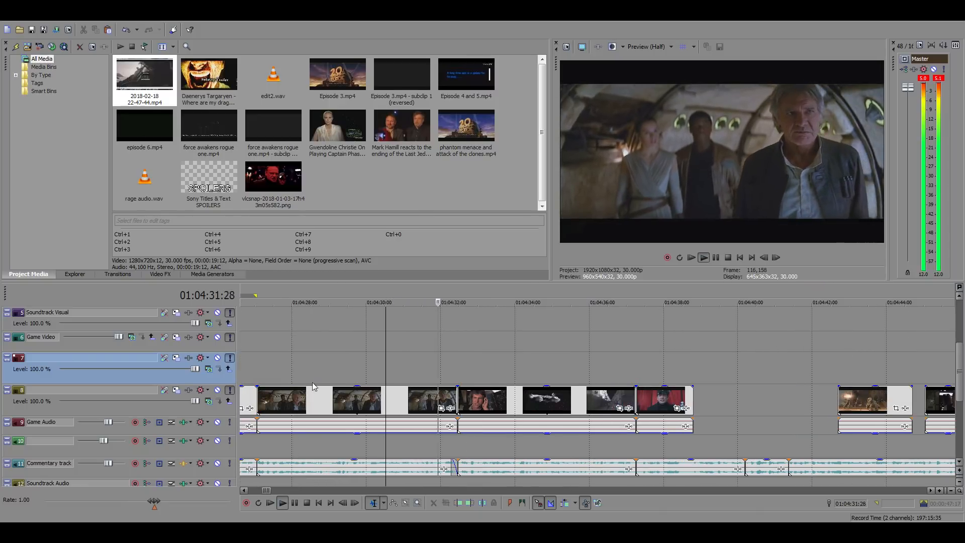
{"action": "left_click", "coordinate": [273, 375]}
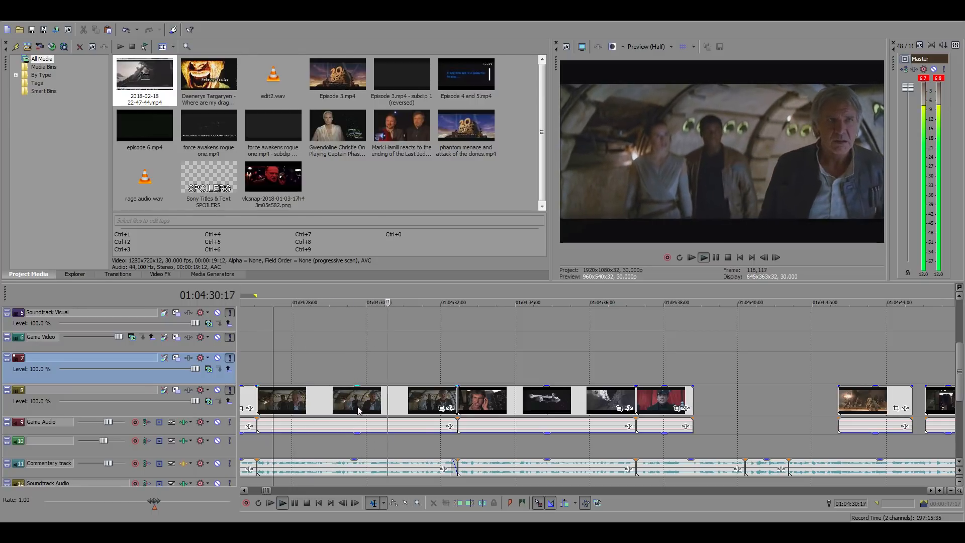
{"action": "left_click", "coordinate": [390, 402]}
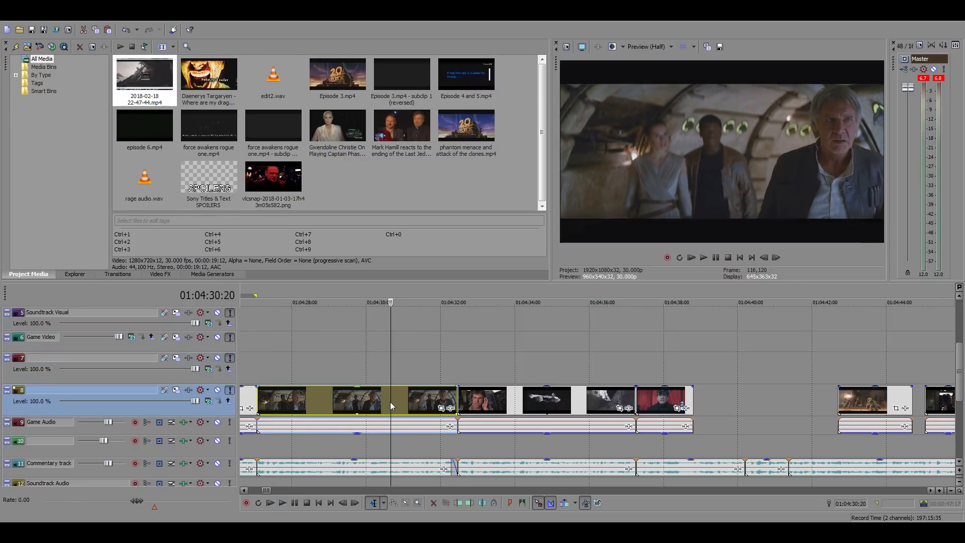
{"action": "key", "text": "space"}
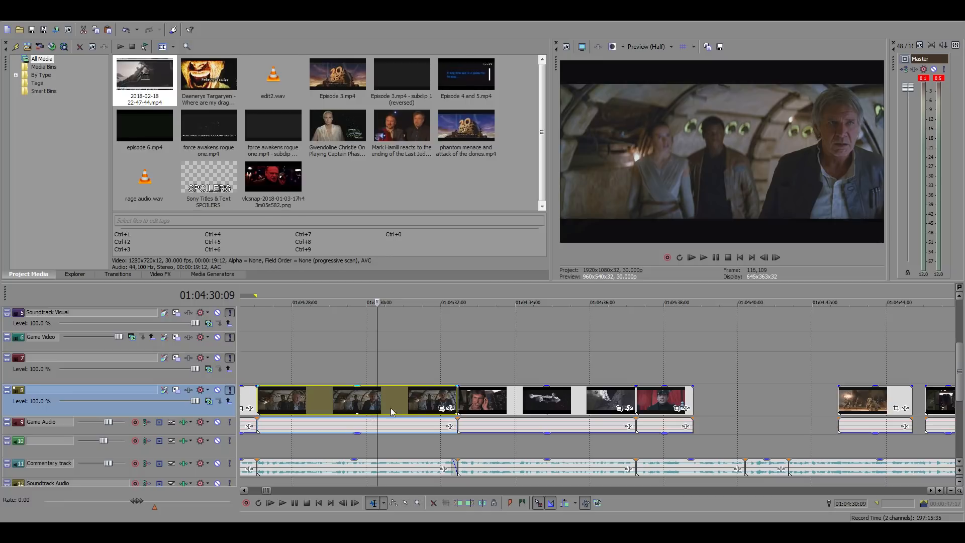
Look back through the earlier timeline clips and play the Han Solo corridor shot from 01:03:57:24
{"action": "scroll", "coordinate": [450, 408], "scroll_direction": "down", "scroll_amount": 5}
{"action": "left_click", "coordinate": [500, 363]}
{"action": "scroll", "coordinate": [500, 363], "scroll_direction": "up", "scroll_amount": 5}
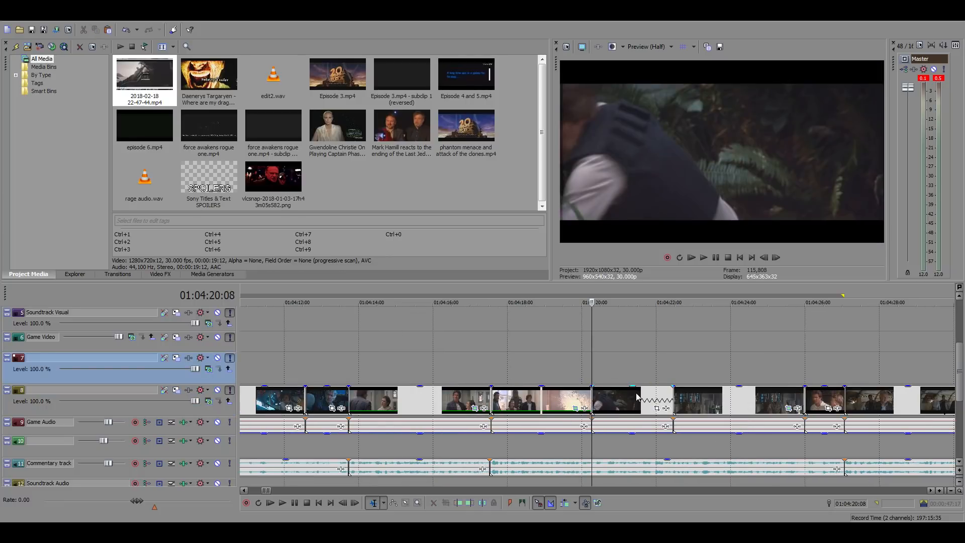
{"action": "left_click", "coordinate": [259, 354]}
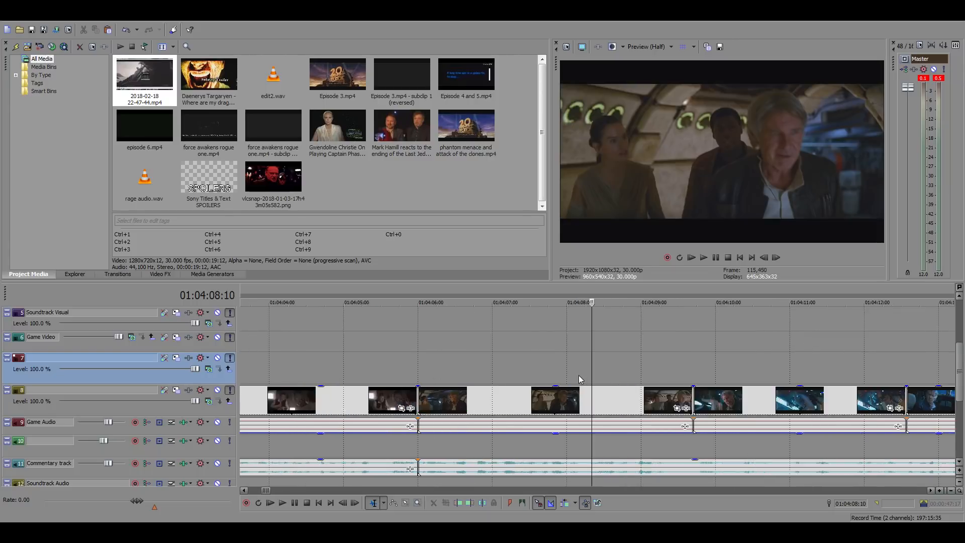
{"action": "scroll", "coordinate": [578, 375], "scroll_direction": "down", "scroll_amount": 2}
{"action": "left_click", "coordinate": [407, 378]}
{"action": "scroll", "coordinate": [568, 382], "scroll_direction": "up", "scroll_amount": 2}
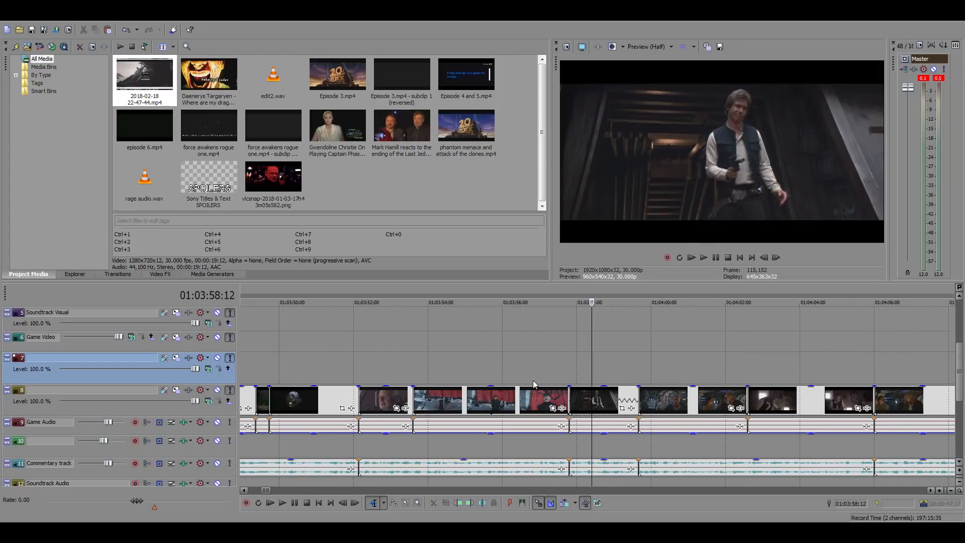
{"action": "left_click", "coordinate": [570, 375]}
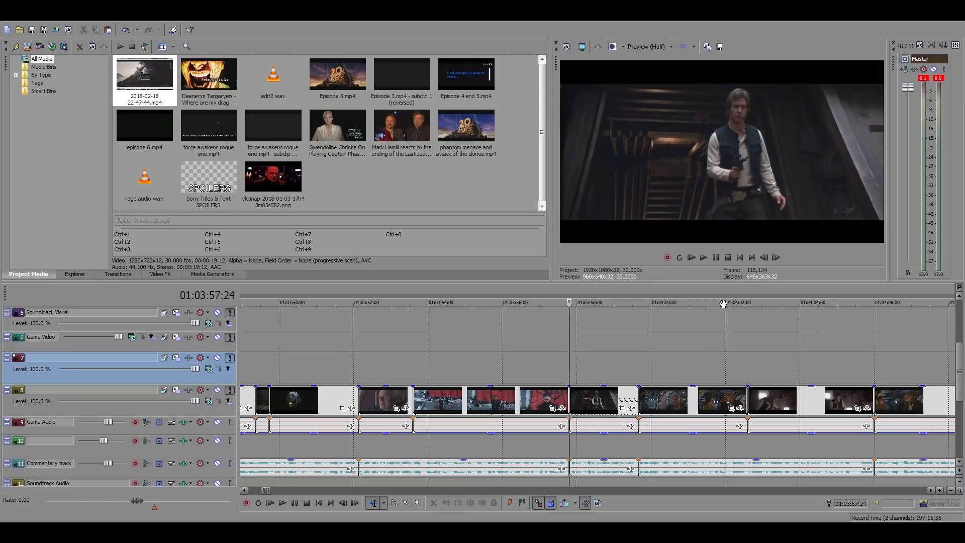
{"action": "key", "text": "space"}
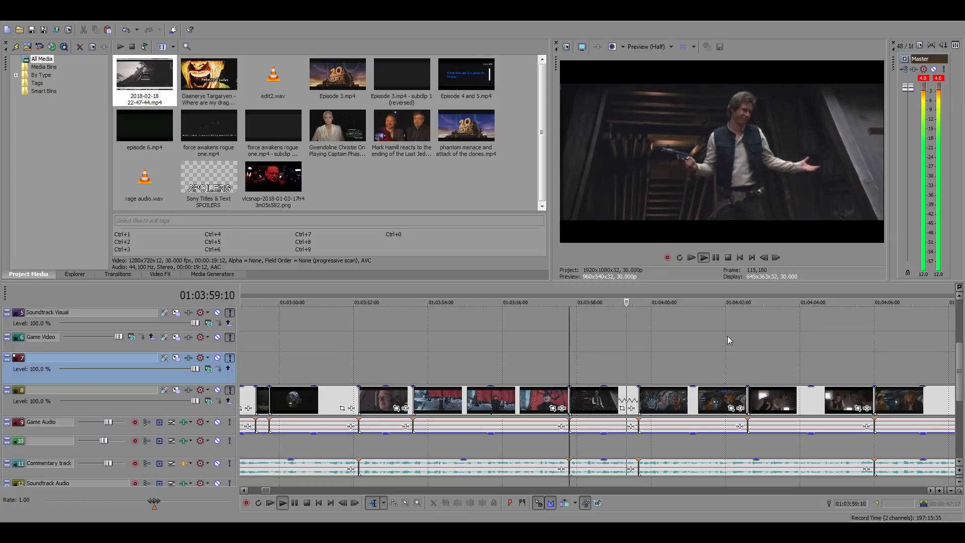
{"action": "key", "text": "space"}
Return to the gap after the Hux clip and play the commentary from 01:04:38:24
{"action": "scroll", "coordinate": [561, 397], "scroll_direction": "down", "scroll_amount": 3}
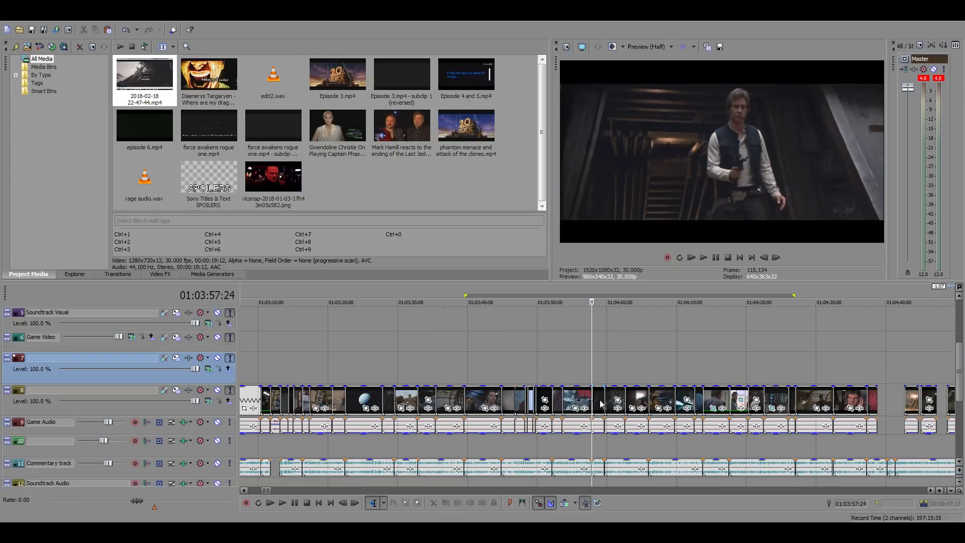
{"action": "scroll", "coordinate": [644, 400], "scroll_direction": "down", "scroll_amount": 3}
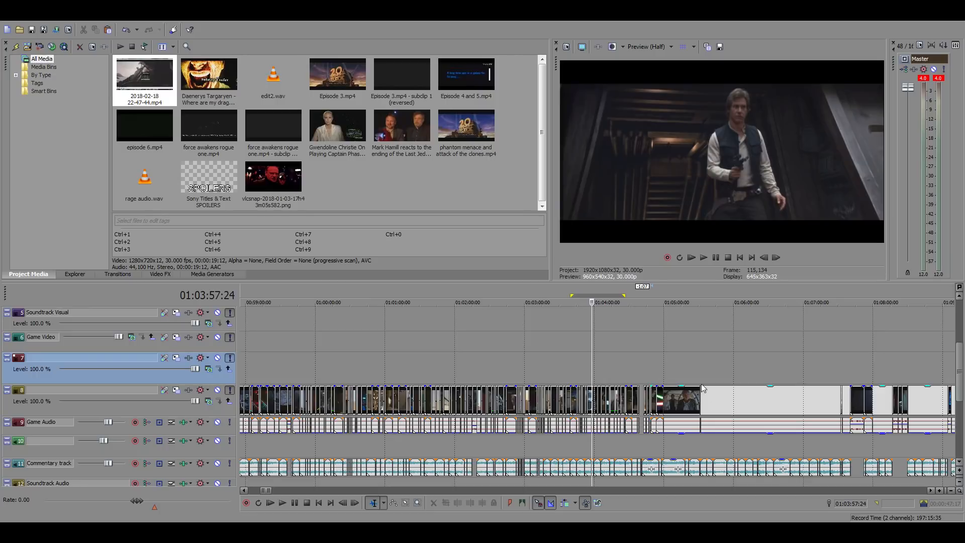
{"action": "left_click", "coordinate": [641, 371]}
{"action": "scroll", "coordinate": [641, 373], "scroll_direction": "up", "scroll_amount": 5}
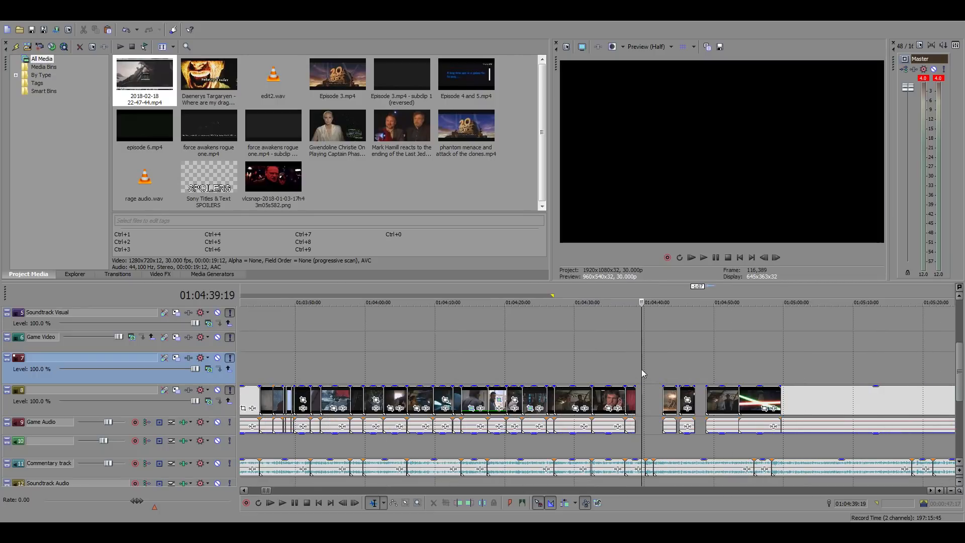
{"action": "scroll", "coordinate": [643, 373], "scroll_direction": "up", "scroll_amount": 3}
{"action": "left_click", "coordinate": [562, 374]}
{"action": "key", "text": "space"}
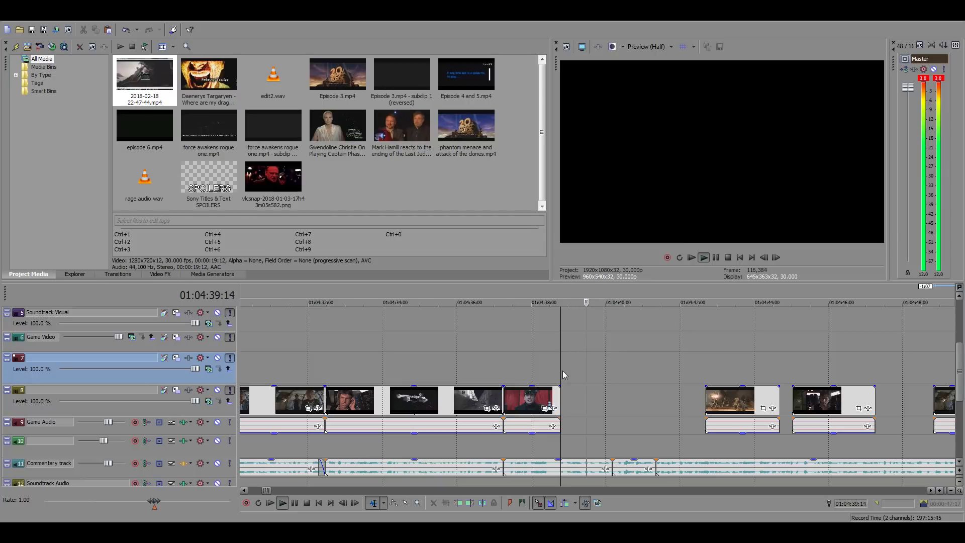
{"action": "key", "text": "space"}
Find the Jabba's palace scene with Han and Leia in the source footage at about 19:57:40
{"action": "scroll", "coordinate": [603, 377], "scroll_direction": "down", "scroll_amount": 12}
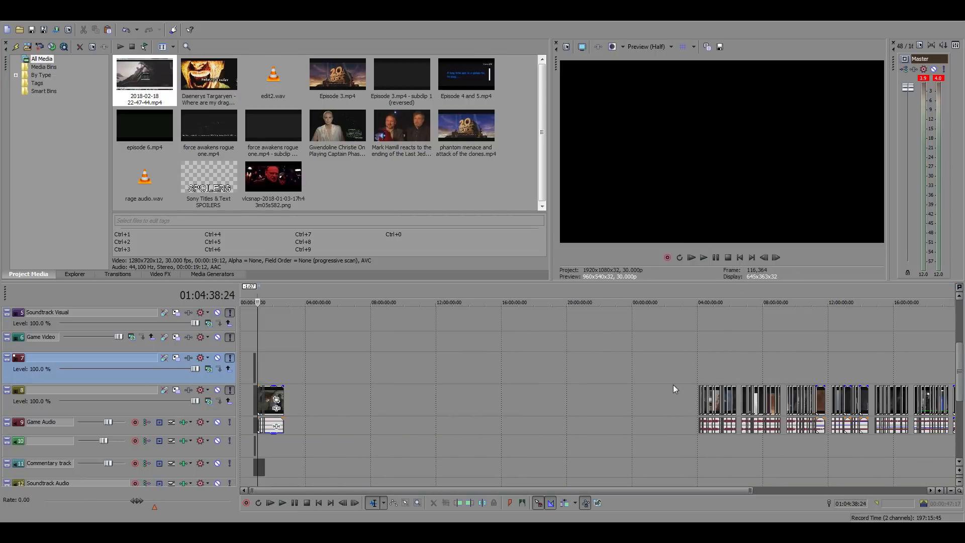
{"action": "scroll", "coordinate": [673, 385], "scroll_direction": "down", "scroll_amount": 1}
{"action": "left_click", "coordinate": [791, 370]}
{"action": "scroll", "coordinate": [769, 378], "scroll_direction": "up", "scroll_amount": 8}
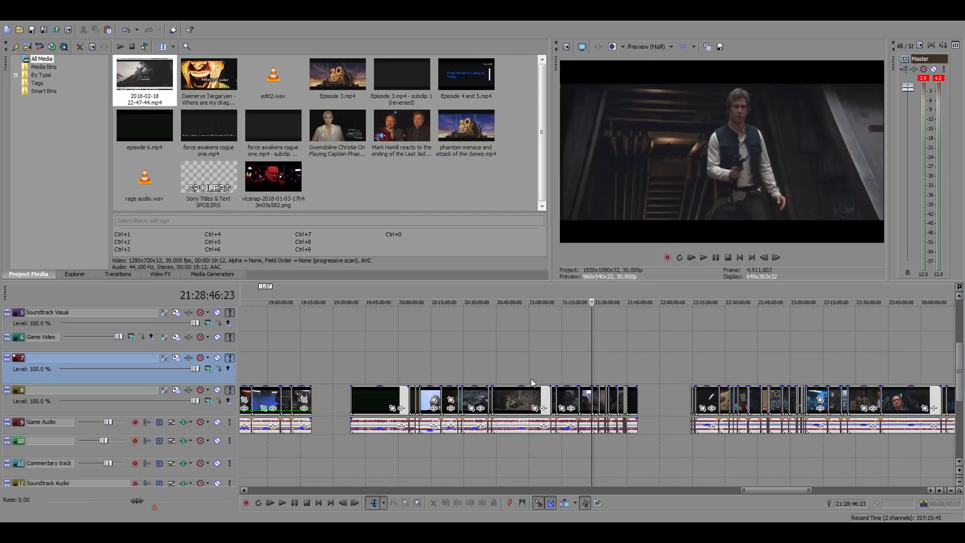
{"action": "left_click", "coordinate": [393, 374]}
{"action": "scroll", "coordinate": [644, 375], "scroll_direction": "up", "scroll_amount": 5}
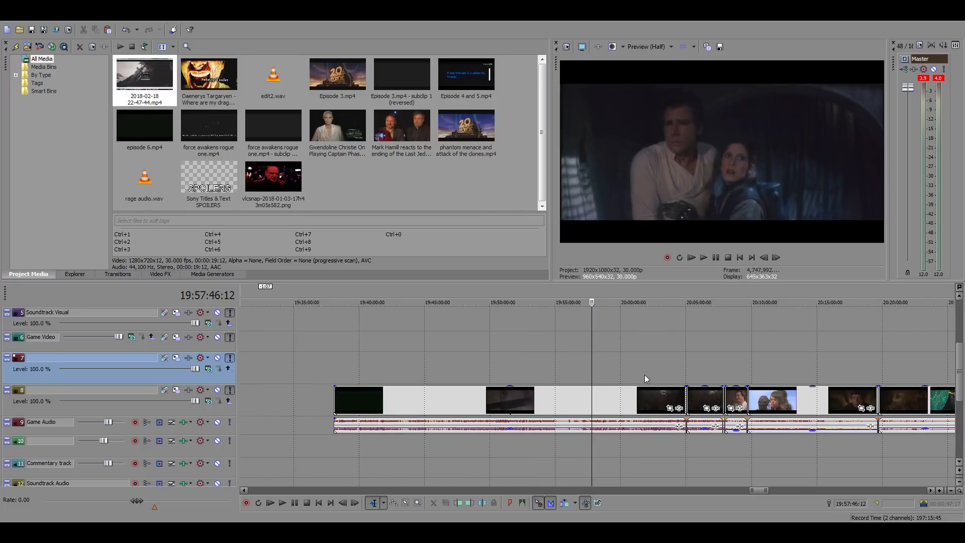
{"action": "left_click", "coordinate": [500, 375]}
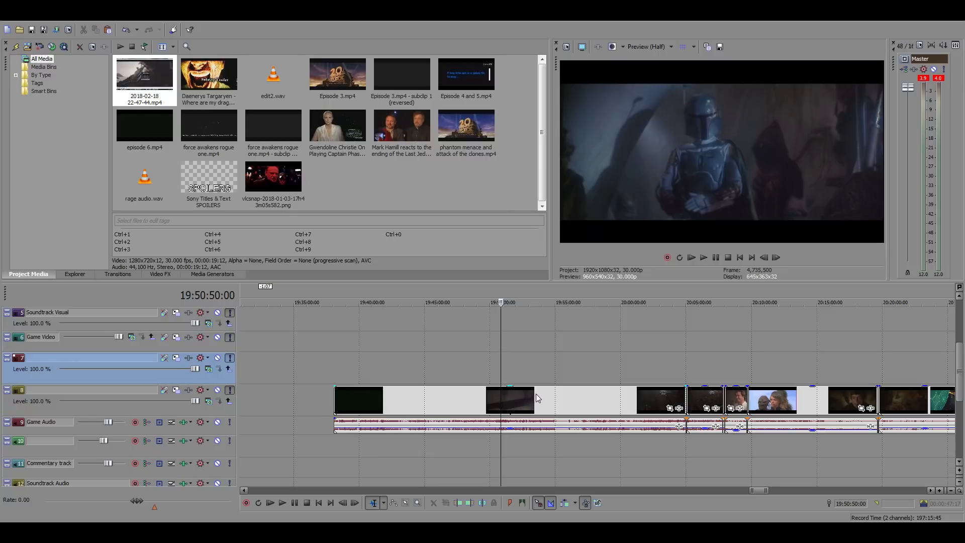
{"action": "left_click", "coordinate": [591, 405]}
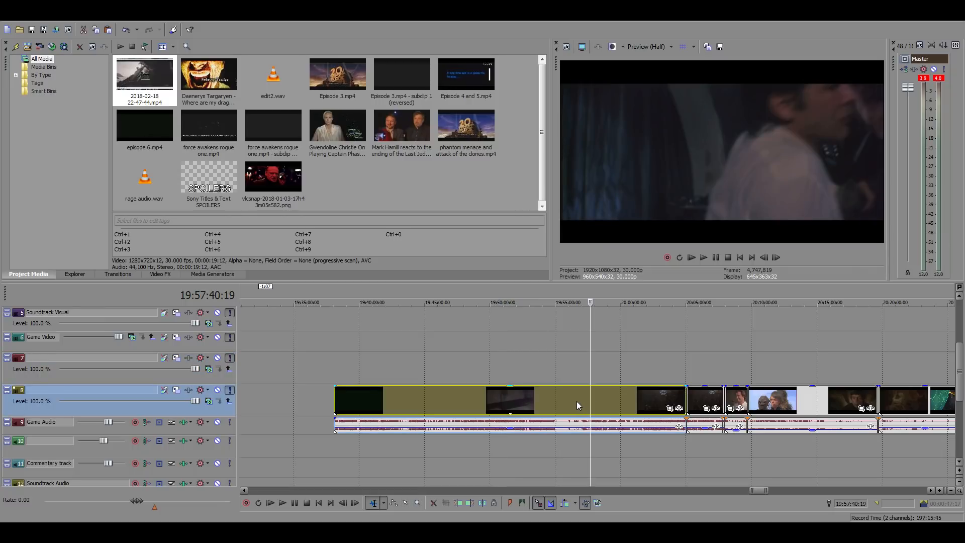
Play the Jabba's palace scene from about 19:57:40 to 19:58:21 to locate the laughing creature beside Jabba's tail
{"action": "key", "text": "space"}
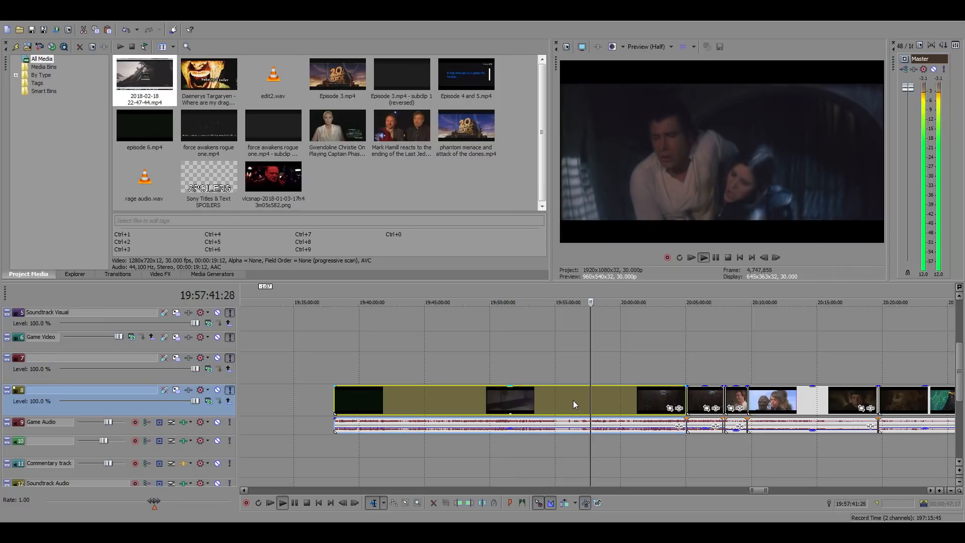
{"action": "scroll", "coordinate": [645, 411], "scroll_direction": "up", "scroll_amount": 3}
{"action": "left_click_drag", "start_coordinate": [154, 501], "coordinate": [203, 501]}
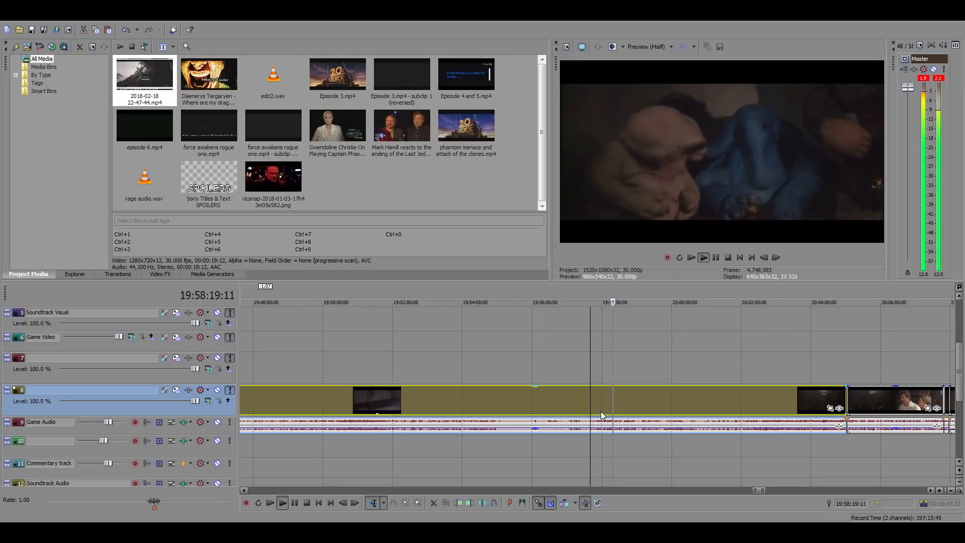
{"action": "left_click", "coordinate": [615, 398]}
{"action": "scroll", "coordinate": [578, 400], "scroll_direction": "up", "scroll_amount": 5}
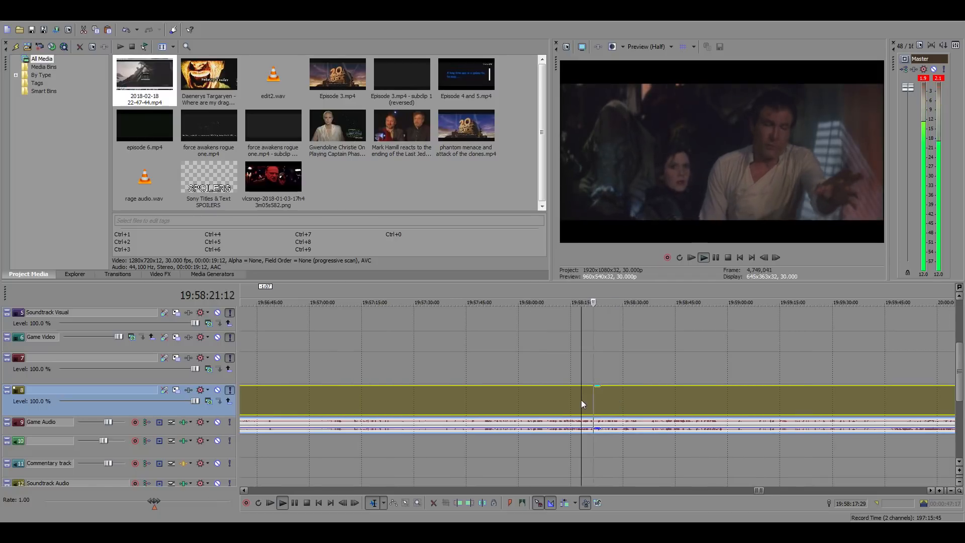
{"action": "key", "text": "space"}
{"action": "key", "text": "space"}
{"action": "scroll", "coordinate": [624, 403], "scroll_direction": "up", "scroll_amount": 1}
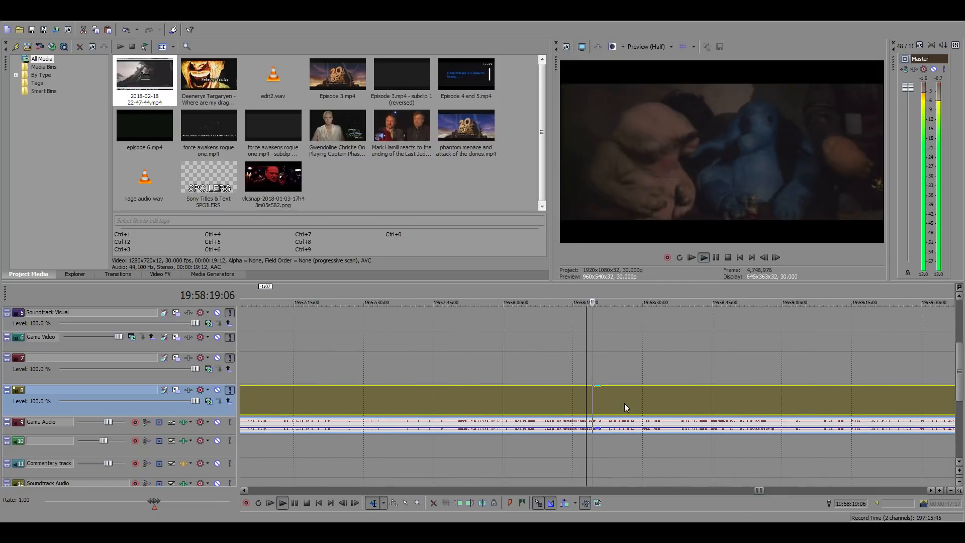
{"action": "left_click", "coordinate": [570, 401]}
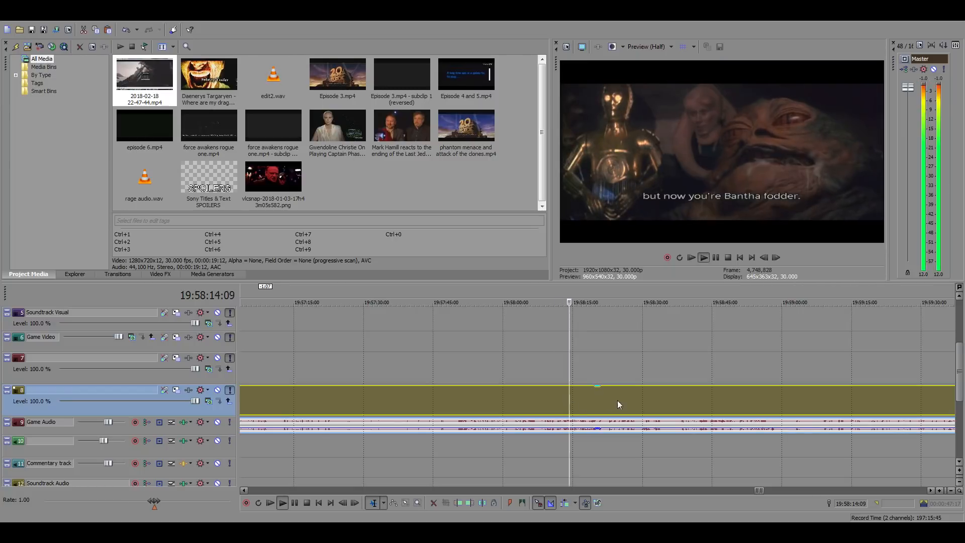
{"action": "scroll", "coordinate": [617, 400], "scroll_direction": "up", "scroll_amount": 2}
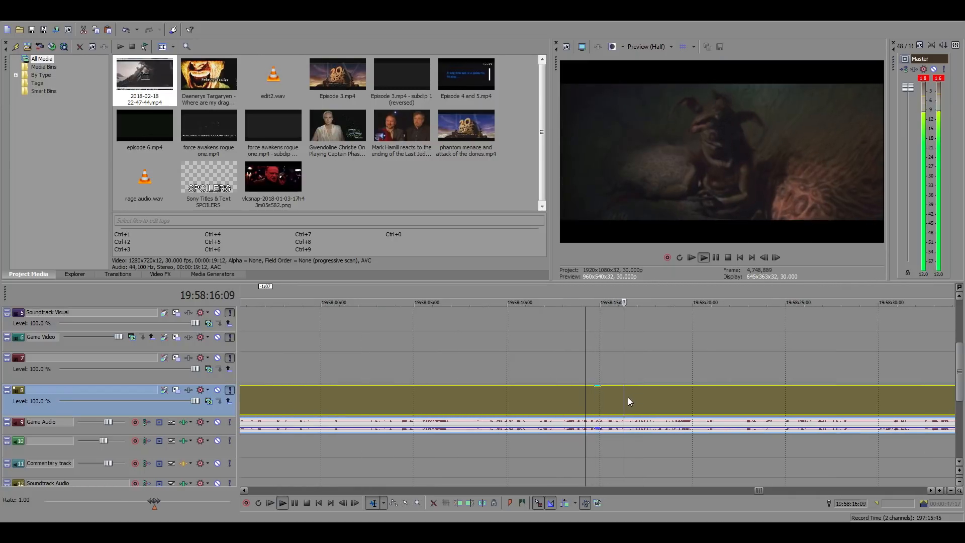
{"action": "key", "text": "space"}
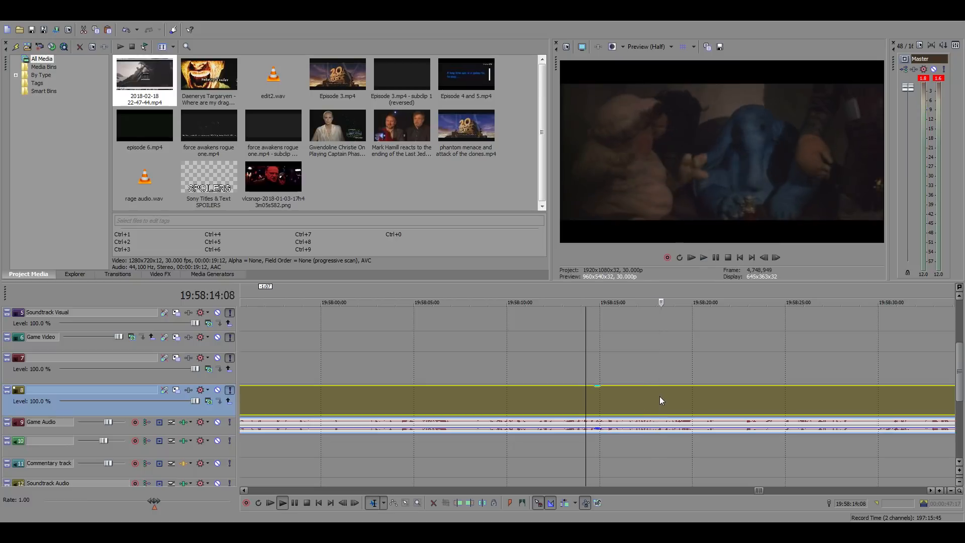
Step back to the last frame of the laughing creature shot and split the source clip at 19:58:17:26
{"action": "left_click", "coordinate": [764, 258]}
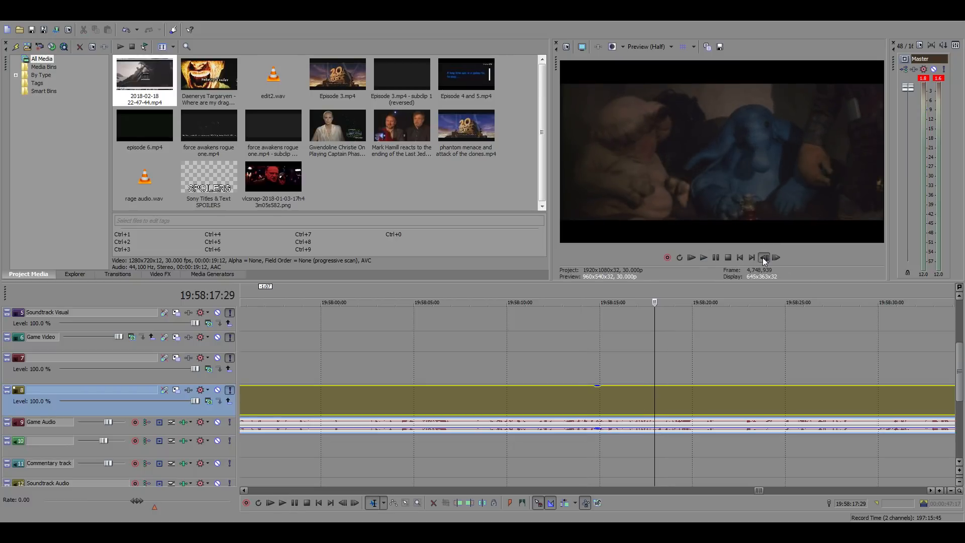
{"action": "left_click", "coordinate": [764, 257]}
{"action": "left_click", "coordinate": [764, 257]}
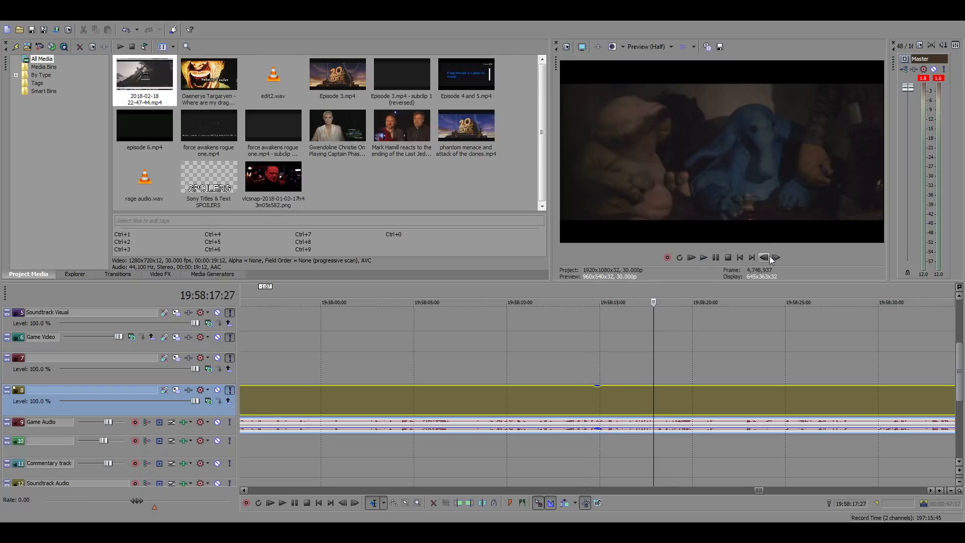
{"action": "left_click", "coordinate": [768, 258]}
{"action": "key", "text": "s"}
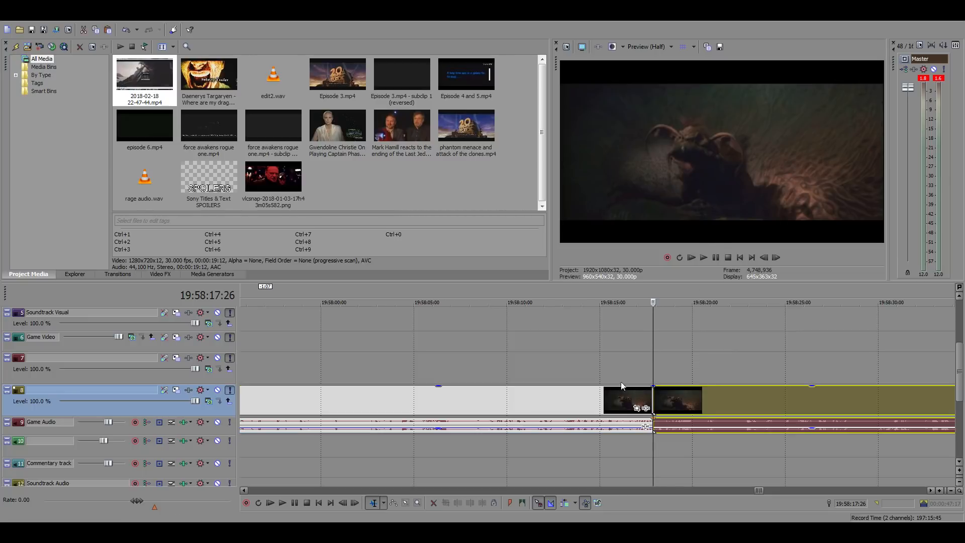
Split the source clip at 19:58:15:24, where the laughing creature shot begins, and select the isolated short clip
{"action": "left_click", "coordinate": [621, 373]}
{"action": "triple_click", "coordinate": [765, 259]}
{"action": "double_click", "coordinate": [765, 258]}
{"action": "double_click", "coordinate": [765, 258]}
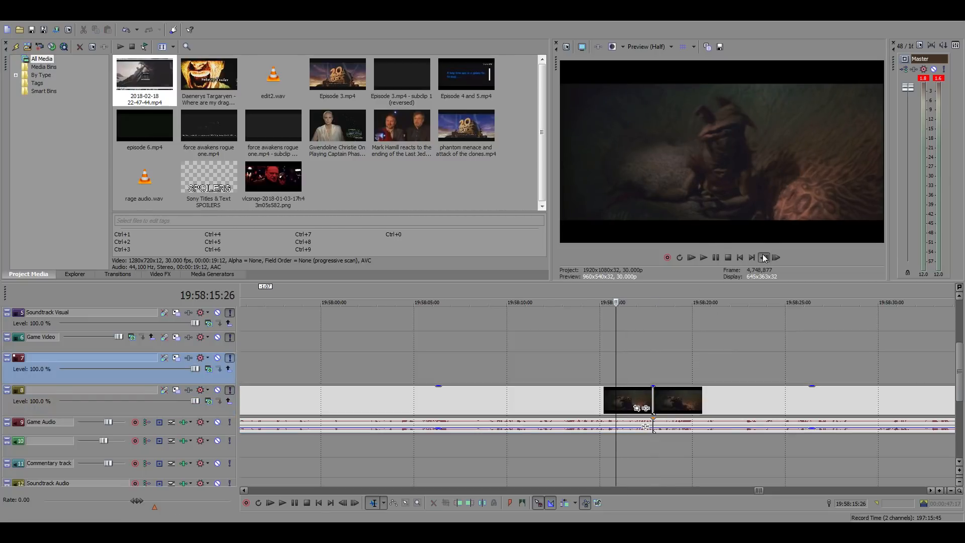
{"action": "triple_click", "coordinate": [765, 258]}
{"action": "left_click", "coordinate": [765, 259]}
{"action": "double_click", "coordinate": [774, 258]}
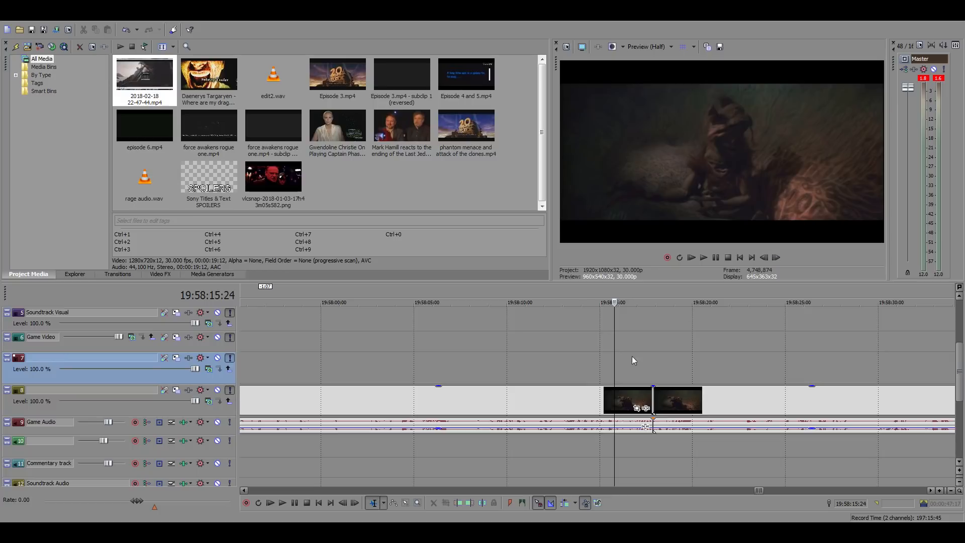
{"action": "left_click", "coordinate": [602, 399], "text": "ctrl"}
{"action": "key", "text": "s"}
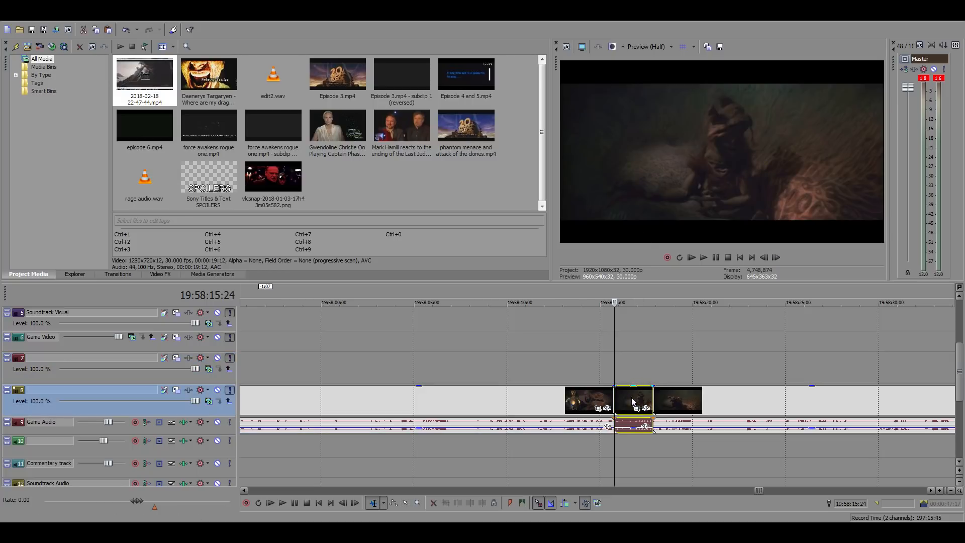
{"action": "left_click", "coordinate": [631, 398]}
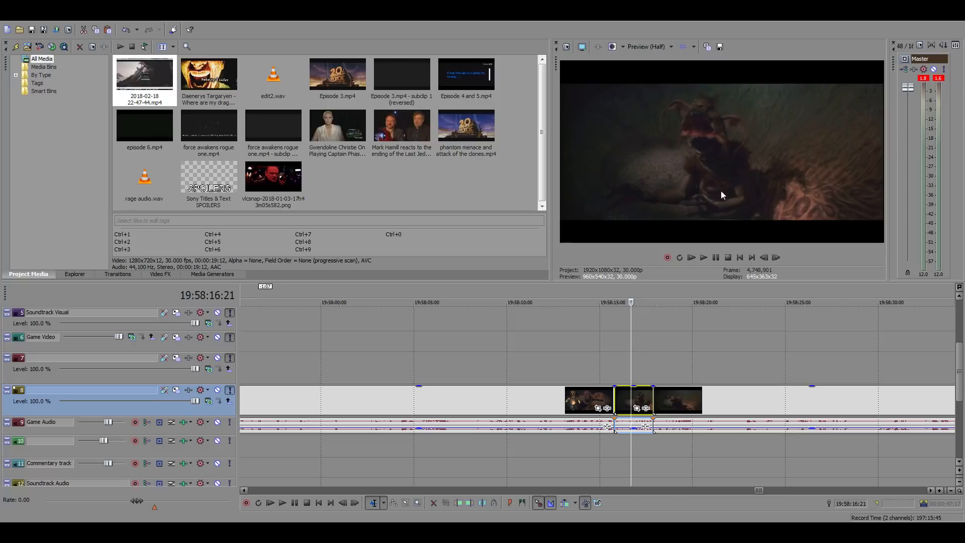
Copy the laughing creature clip into the main timeline gap at 01:04:38:24 and silence its audio
{"action": "left_click", "coordinate": [632, 395]}
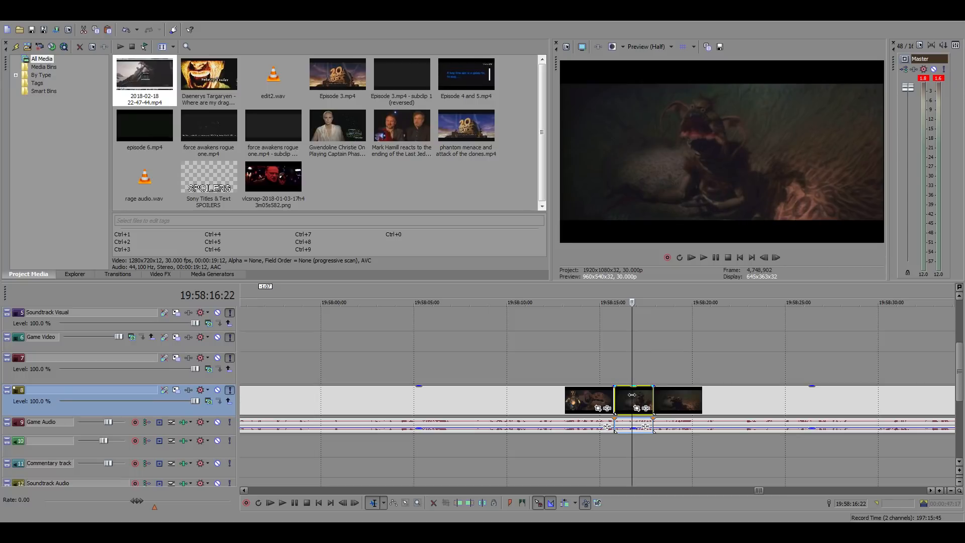
{"action": "scroll", "coordinate": [632, 394], "scroll_direction": "down", "scroll_amount": 15}
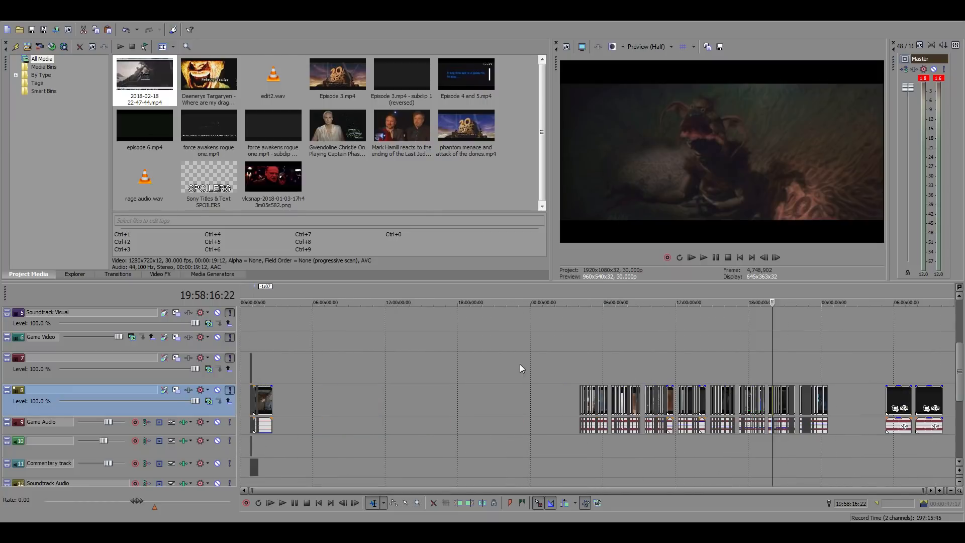
{"action": "left_click", "coordinate": [251, 351]}
{"action": "scroll", "coordinate": [455, 376], "scroll_direction": "up", "scroll_amount": 12}
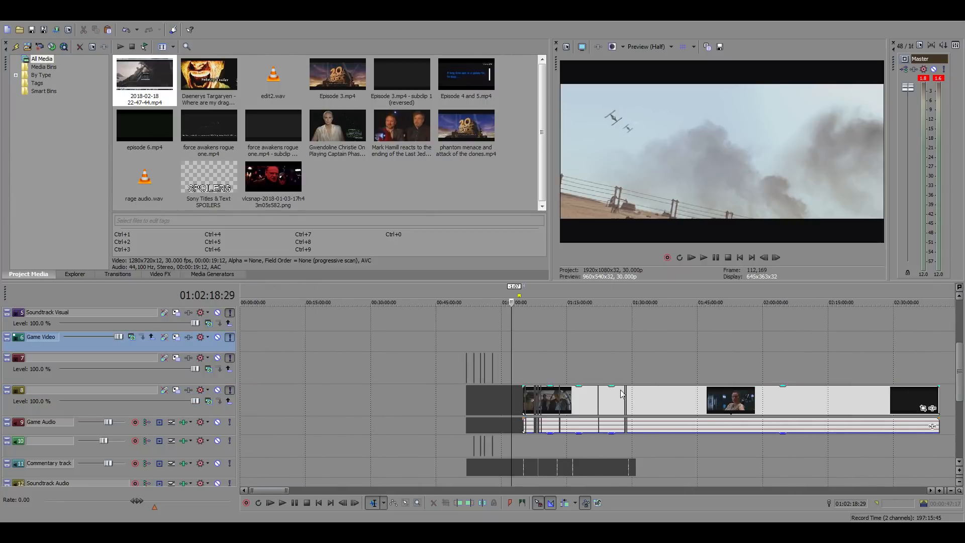
{"action": "scroll", "coordinate": [662, 382], "scroll_direction": "up", "scroll_amount": 3}
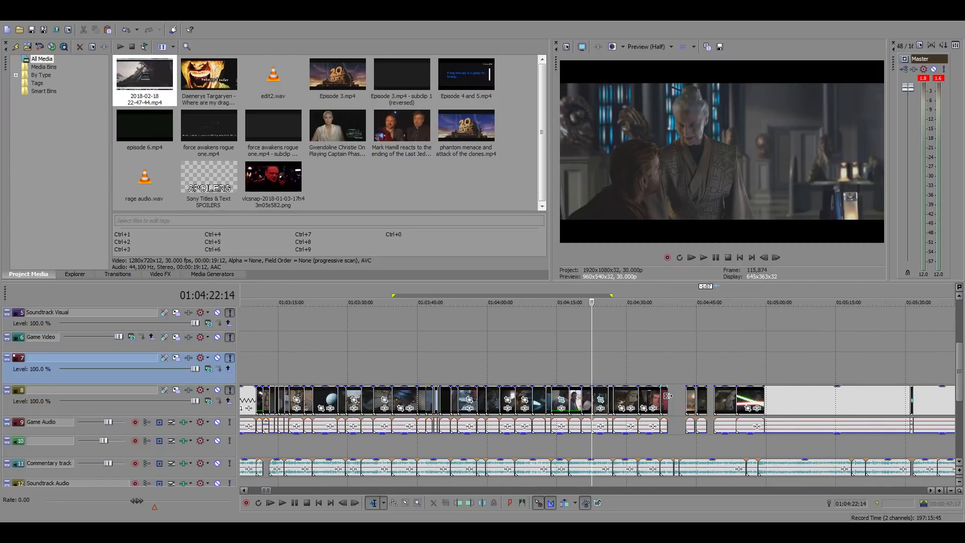
{"action": "left_click", "coordinate": [668, 395]}
{"action": "scroll", "coordinate": [668, 395], "scroll_direction": "up", "scroll_amount": 2}
{"action": "key", "text": "ctrl+v"}
{"action": "scroll", "coordinate": [618, 423], "scroll_direction": "up", "scroll_amount": 3}
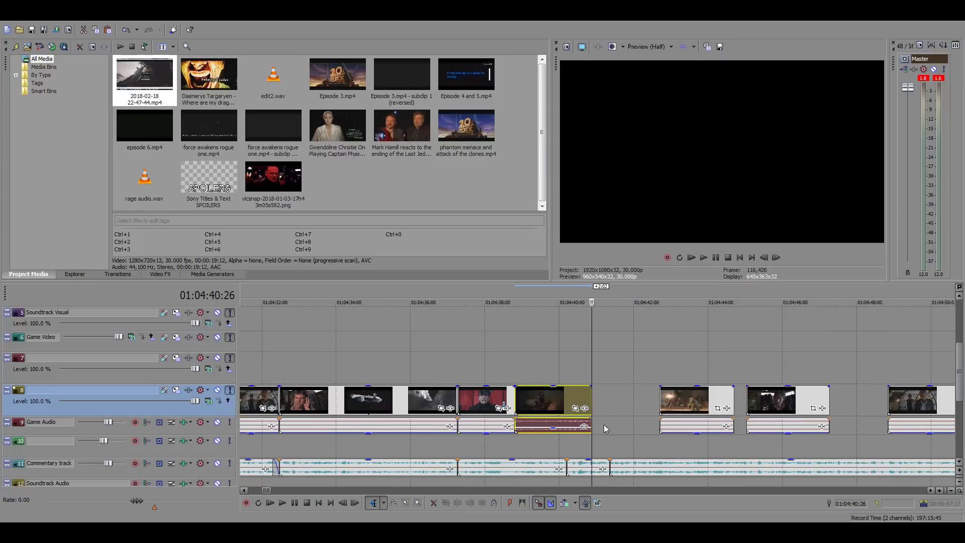
{"action": "left_click", "coordinate": [537, 427]}
Play the laughing creature clip and cut 20 frames from its length so it spans 01:04:38:24 to the commentary cut at 01:04:40:06
{"action": "left_click", "coordinate": [521, 368]}
{"action": "key", "text": "space"}
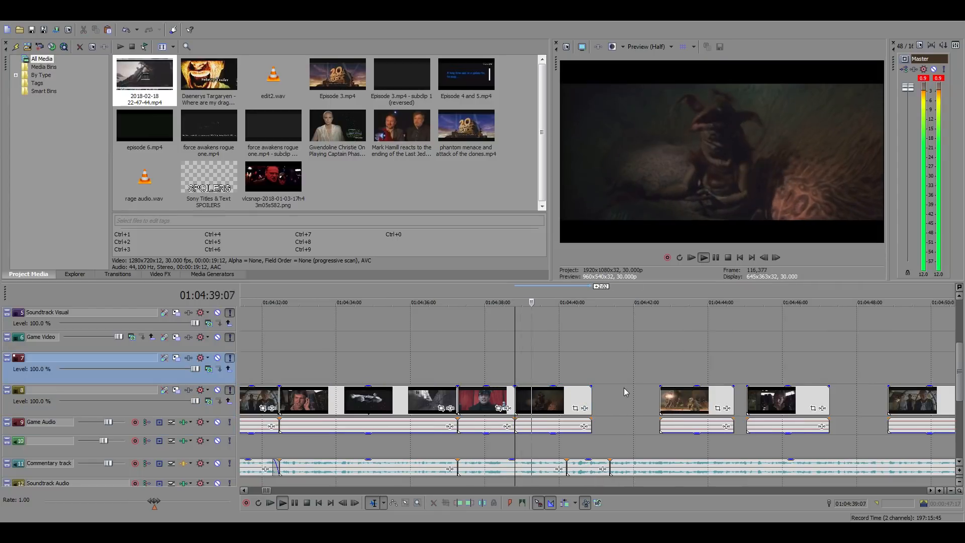
{"action": "key", "text": "space"}
{"action": "left_click_drag", "start_coordinate": [539, 403], "coordinate": [514, 403]}
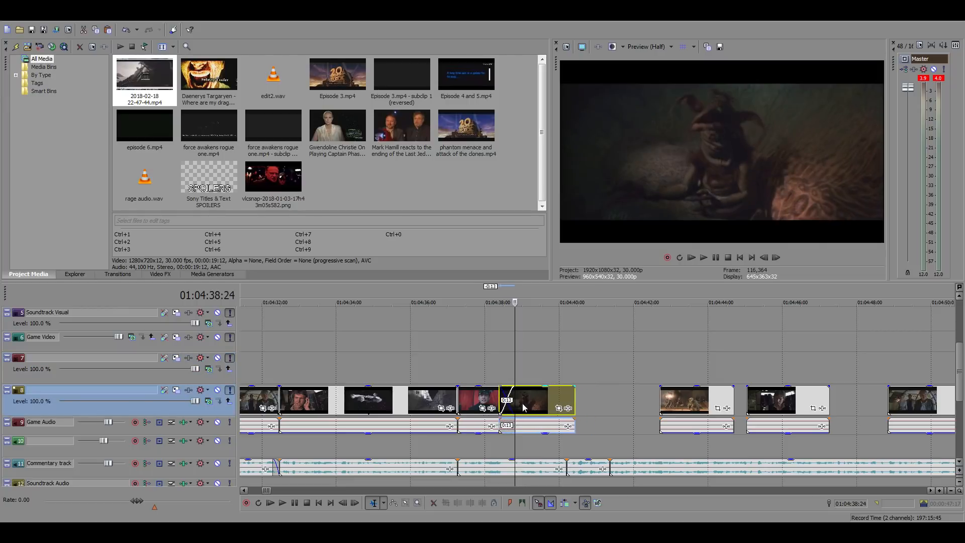
{"action": "key", "text": "space"}
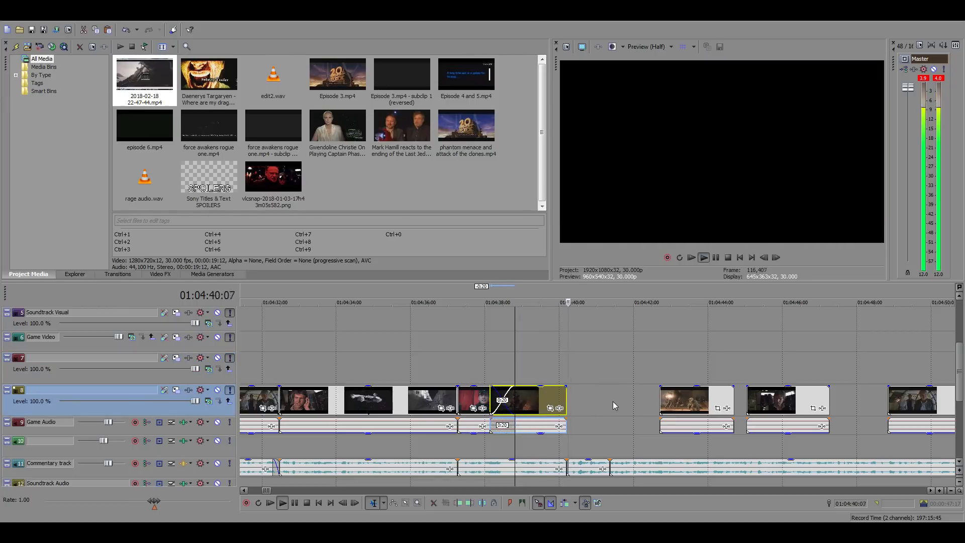
{"action": "key", "text": "ctrl+z"}
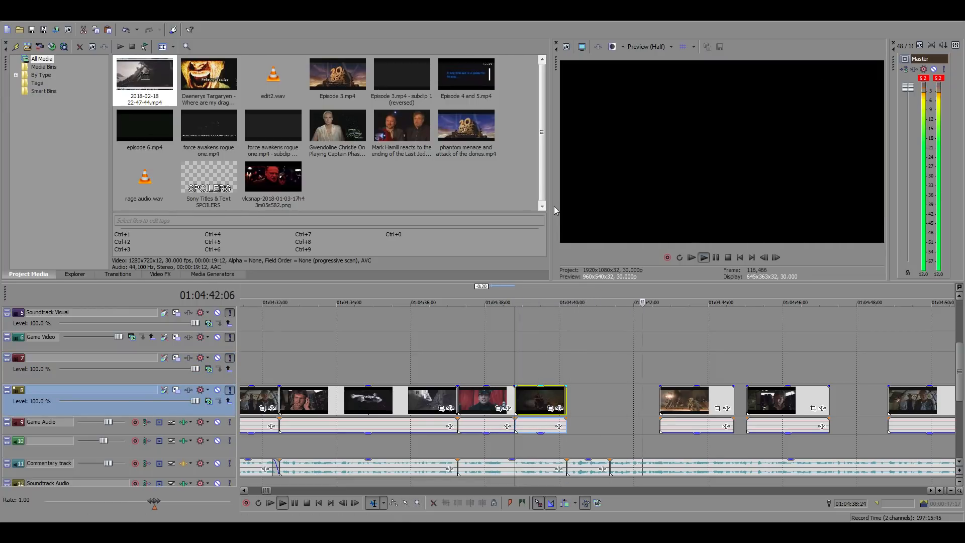
{"action": "key", "text": "space"}
{"action": "left_click", "coordinate": [562, 374]}
{"action": "left_click", "coordinate": [570, 374]}
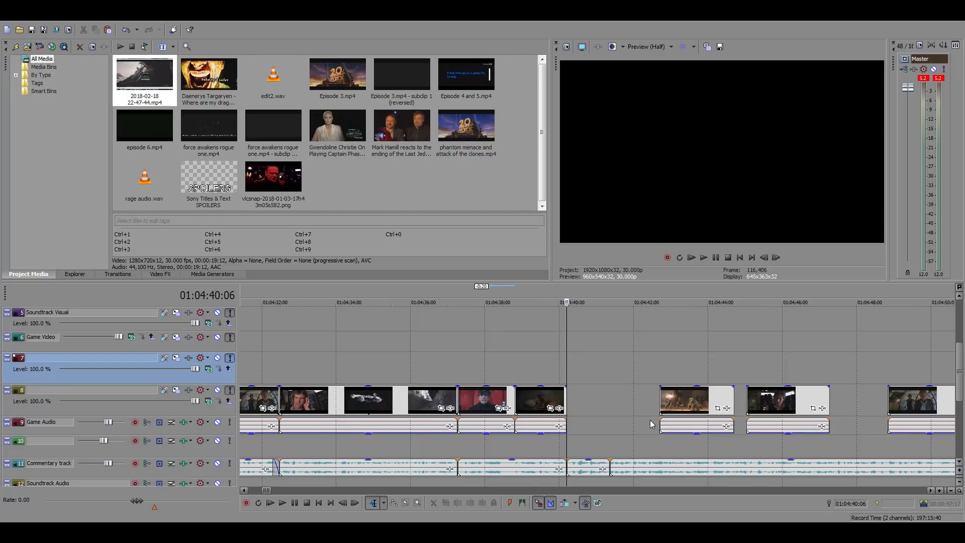
Find the Trade Federation ship scenes of The Phantom Menace in the source footage, around 04:12:23
{"action": "scroll", "coordinate": [650, 424], "scroll_direction": "down", "scroll_amount": 20}
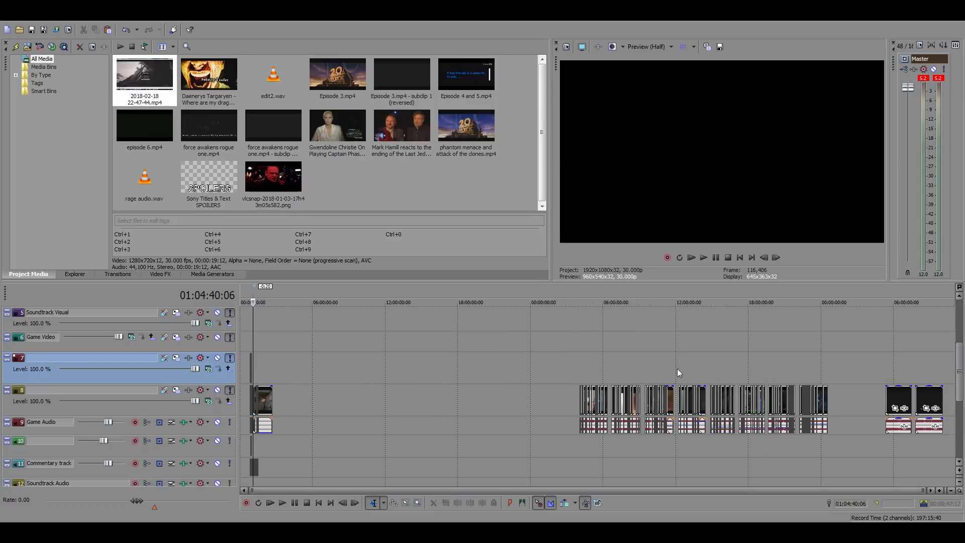
{"action": "left_click", "coordinate": [596, 361]}
{"action": "scroll", "coordinate": [687, 376], "scroll_direction": "up", "scroll_amount": 8}
{"action": "left_click", "coordinate": [456, 348]}
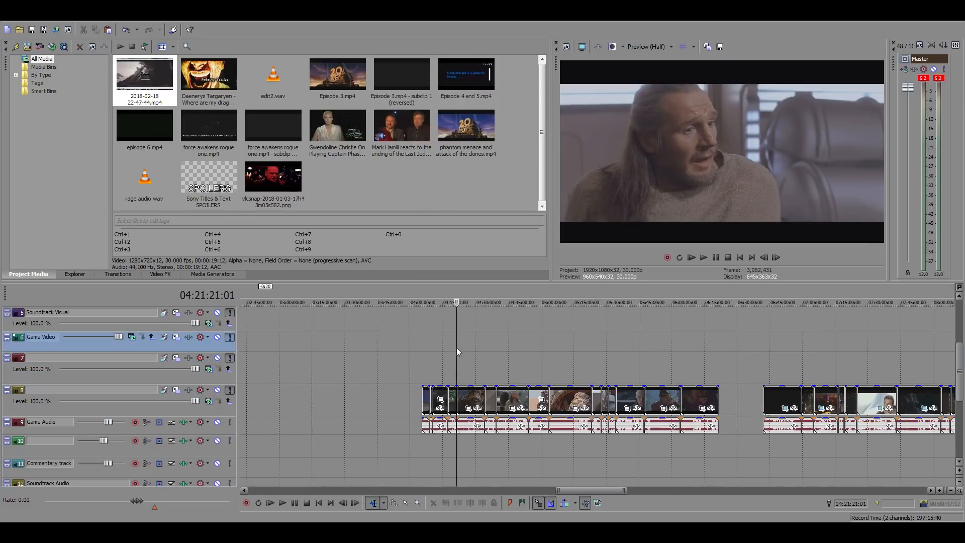
{"action": "scroll", "coordinate": [671, 379], "scroll_direction": "up", "scroll_amount": 3}
{"action": "left_click", "coordinate": [475, 358]}
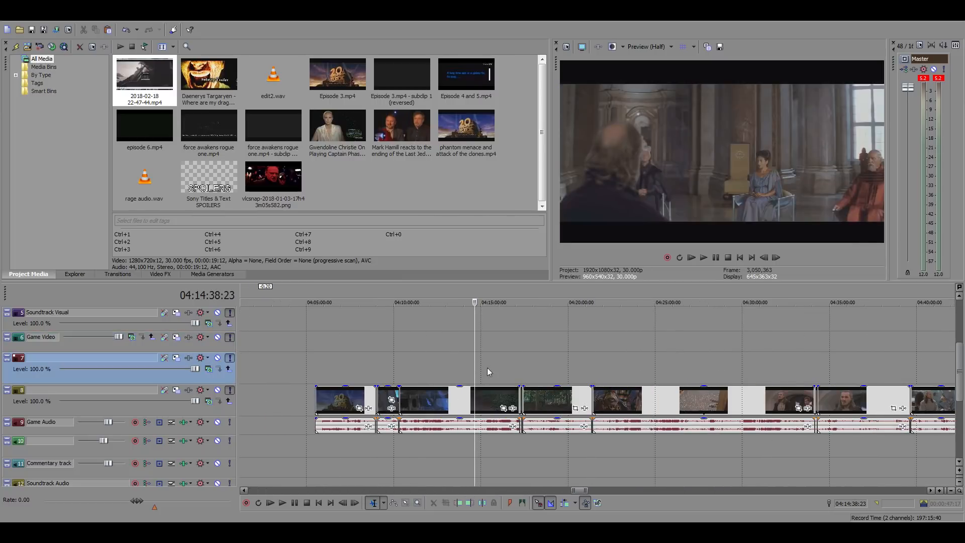
{"action": "left_click", "coordinate": [438, 378]}
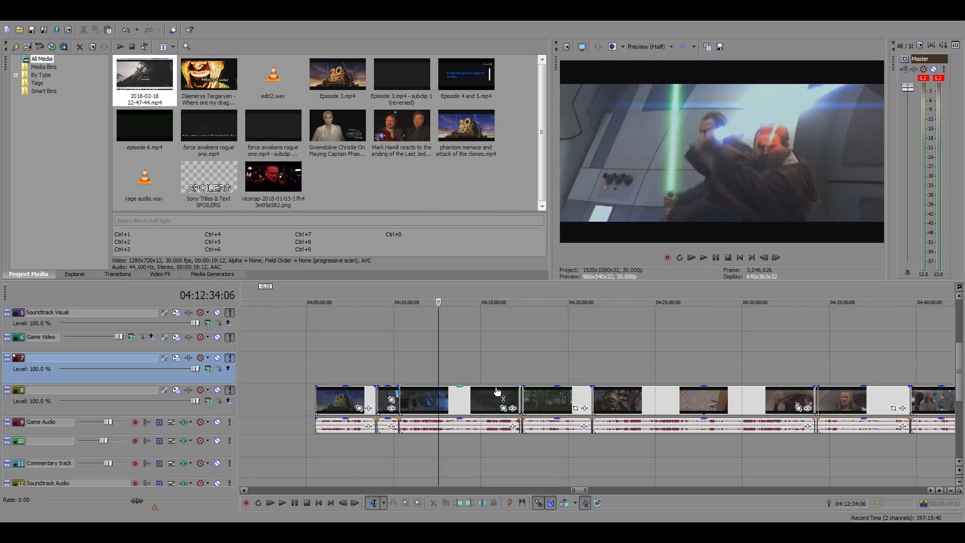
{"action": "scroll", "coordinate": [544, 407], "scroll_direction": "up", "scroll_amount": 4}
{"action": "left_click", "coordinate": [582, 402]}
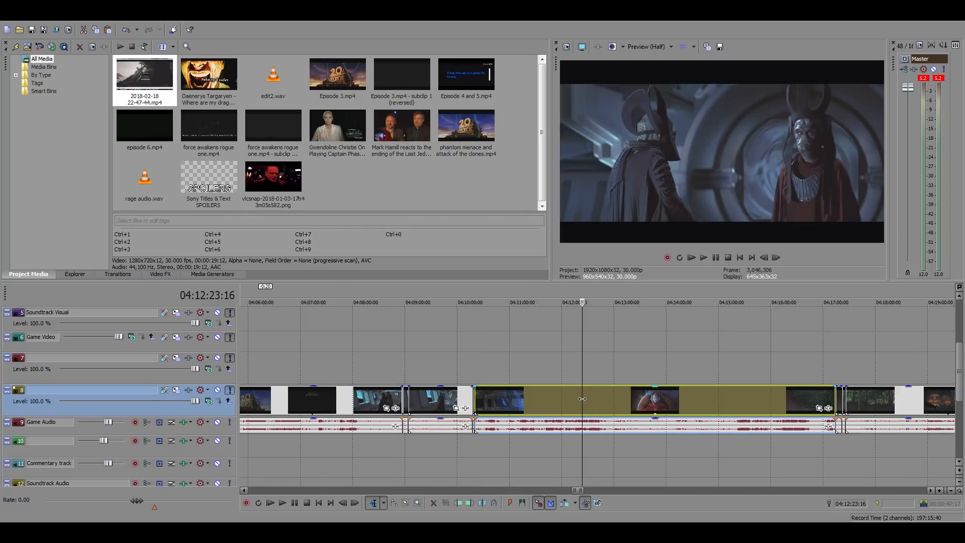
Narrow the search to the battle droid corridor shots in the source footage at about 04:10:58
{"action": "left_click", "coordinate": [559, 398]}
{"action": "scroll", "coordinate": [568, 399], "scroll_direction": "up", "scroll_amount": 2}
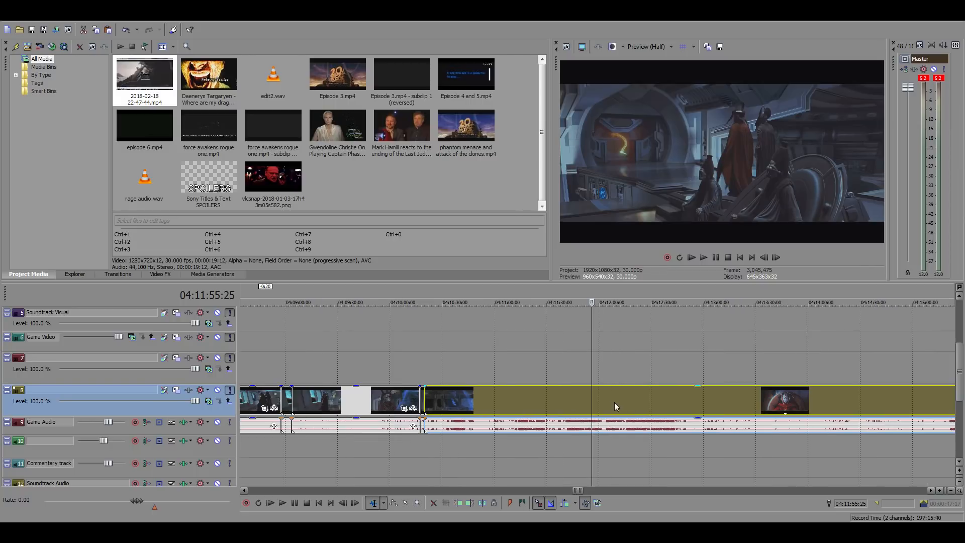
{"action": "left_click", "coordinate": [376, 393]}
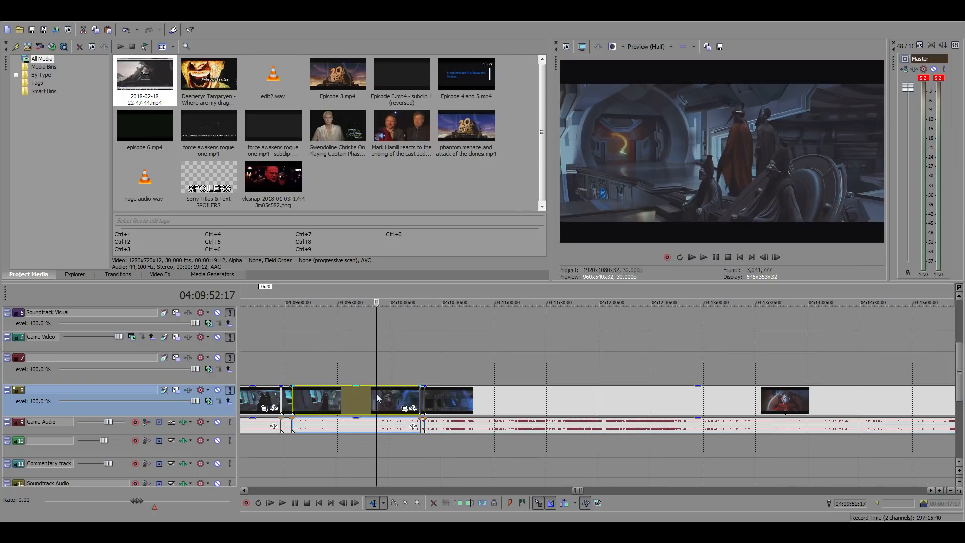
{"action": "left_click", "coordinate": [447, 393]}
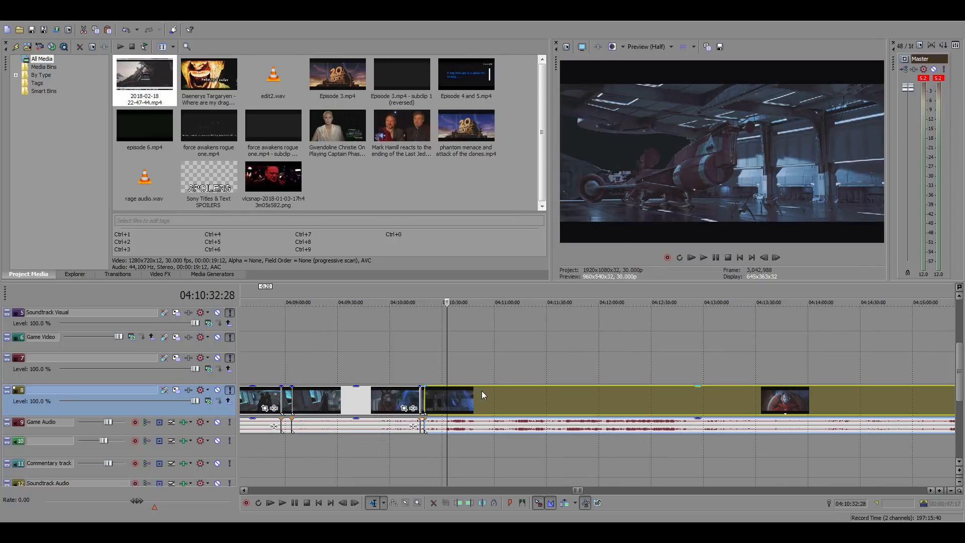
{"action": "left_click", "coordinate": [491, 400]}
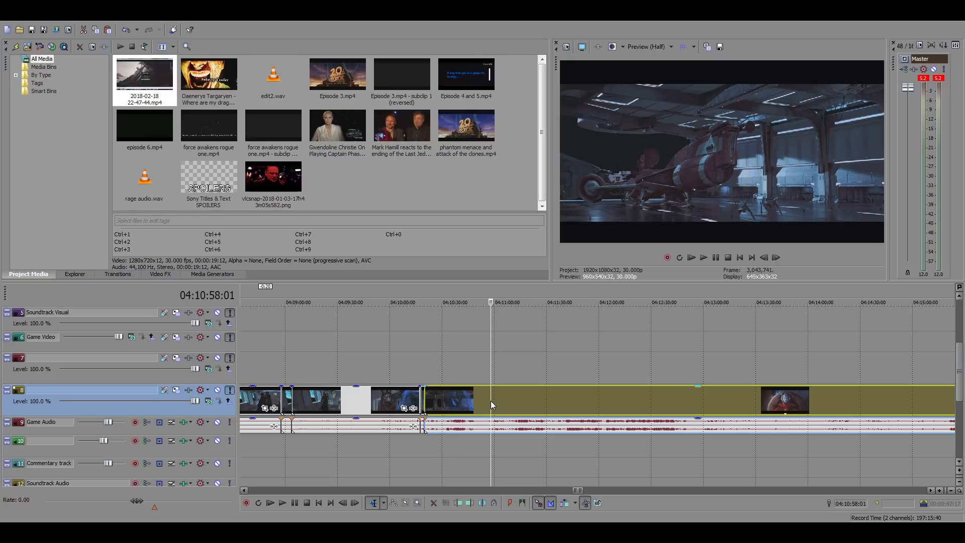
{"action": "scroll", "coordinate": [566, 412], "scroll_direction": "up", "scroll_amount": 3}
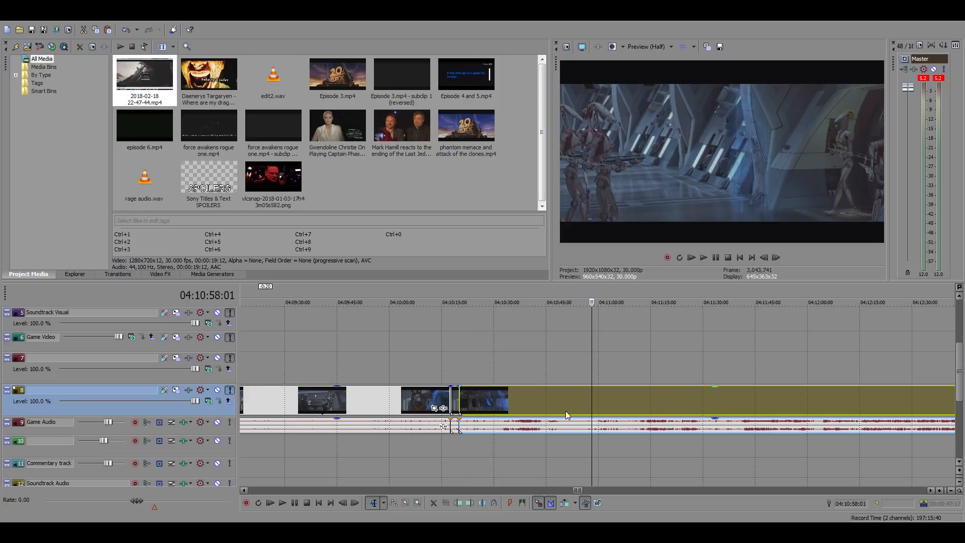
{"action": "left_click", "coordinate": [579, 402]}
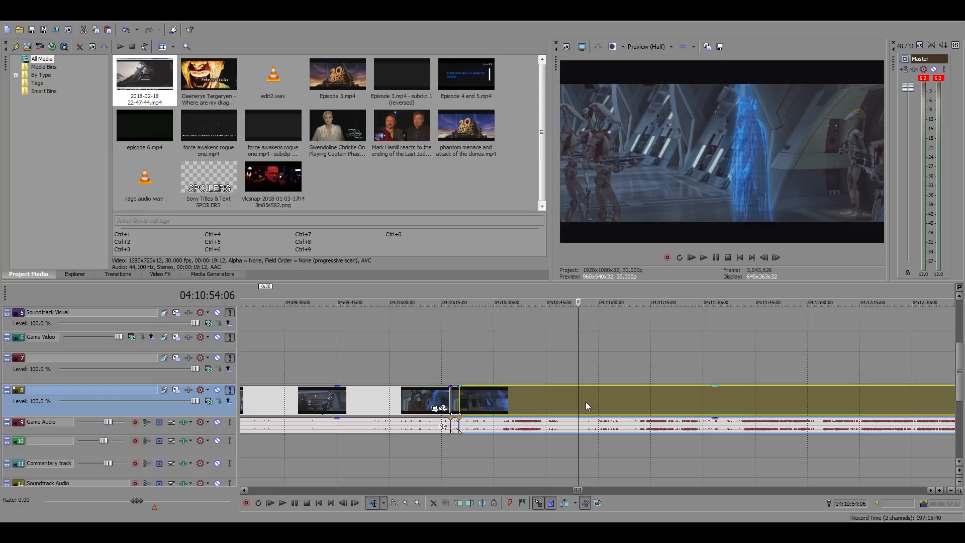
{"action": "left_click", "coordinate": [592, 401]}
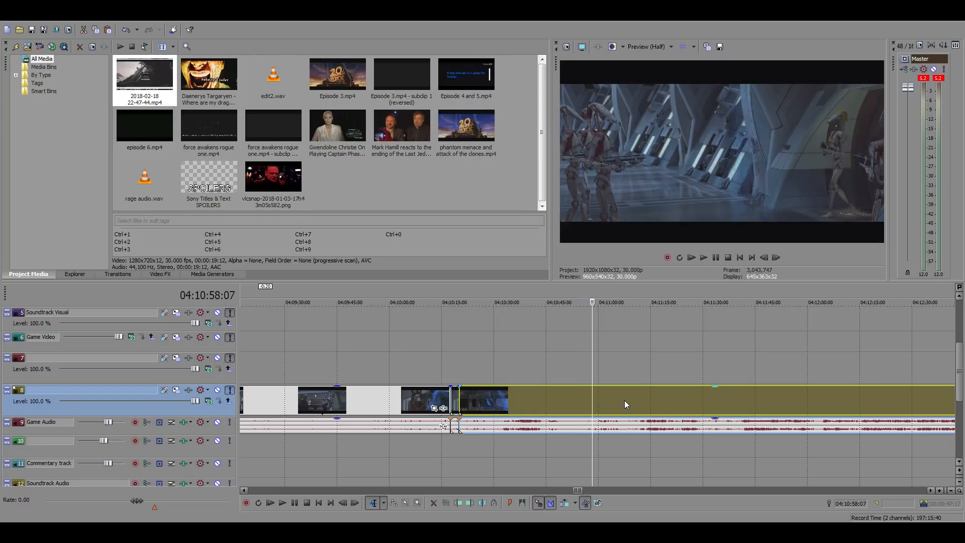
Split the source clip at 04:11:03:26 and 04:11:09:13 to isolate the silver protocol droid approaching the battle droids, and select that shot
{"action": "key", "text": "space"}
{"action": "key", "text": "space"}
{"action": "left_click", "coordinate": [612, 397]}
{"action": "scroll", "coordinate": [634, 414], "scroll_direction": "up", "scroll_amount": 3}
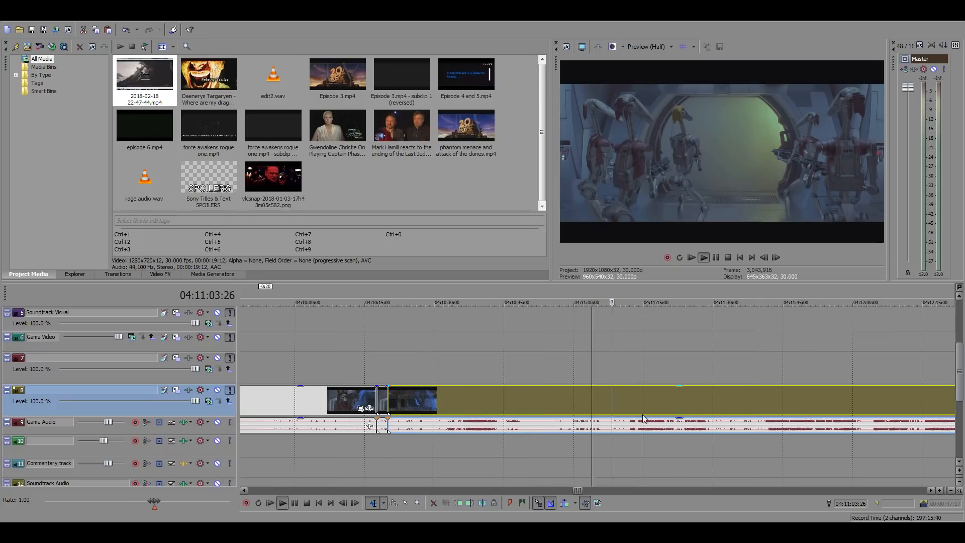
{"action": "key", "text": "space"}
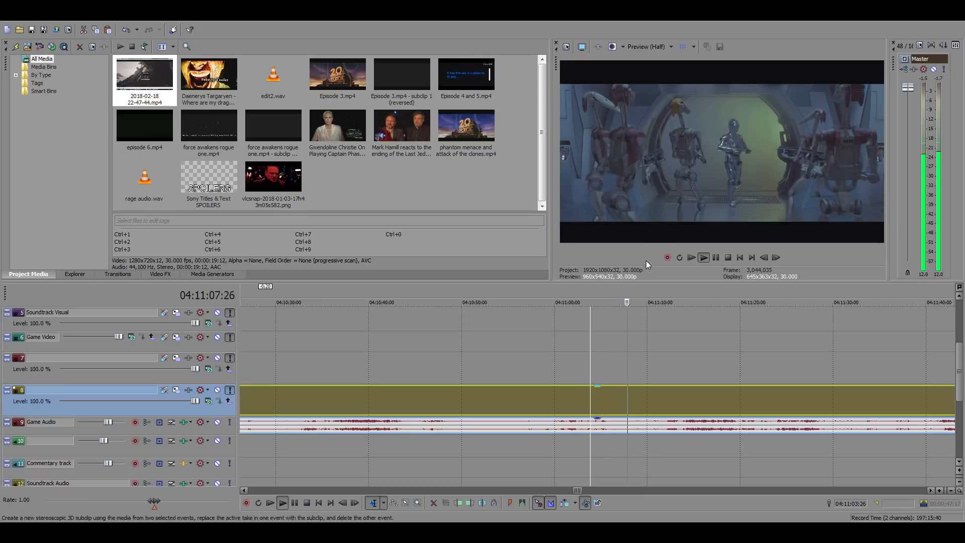
{"action": "key", "text": "s"}
{"action": "key", "text": "Return"}
{"action": "key", "text": "s"}
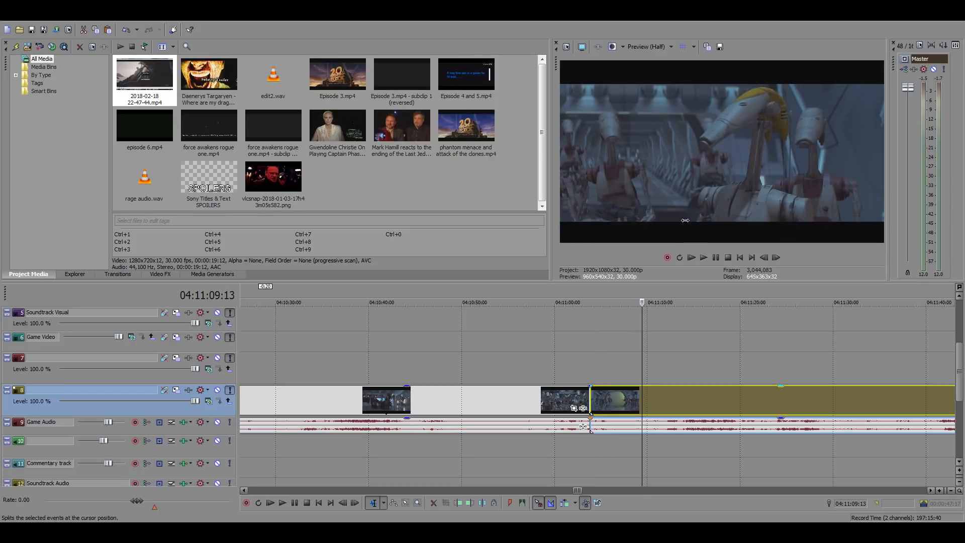
{"action": "left_click", "coordinate": [610, 394]}
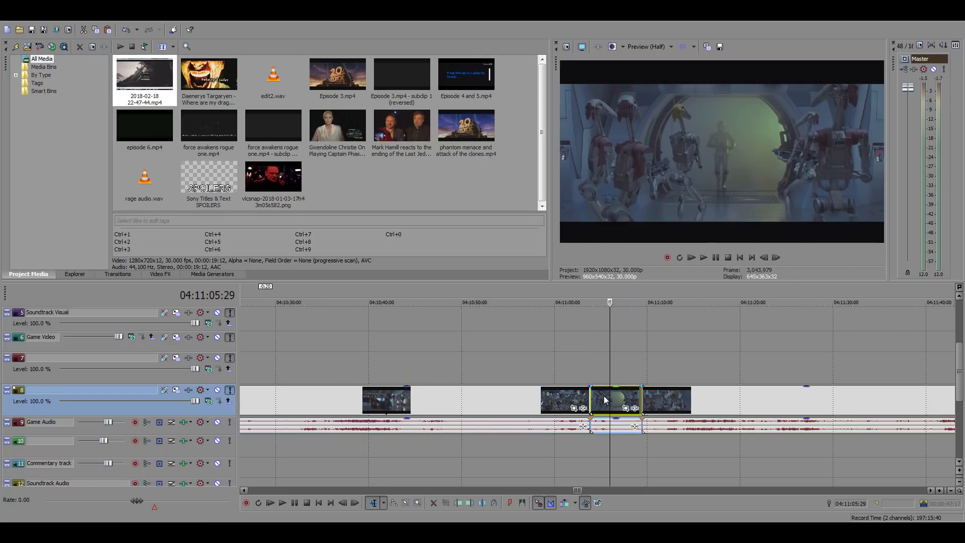
Clear the main timeline from about 01:04:48 to the crossed lightsabers clip by shifting the start of the long clip to about 01:05:01
{"action": "scroll", "coordinate": [446, 412], "scroll_direction": "down", "scroll_amount": 15}
{"action": "left_click", "coordinate": [260, 344]}
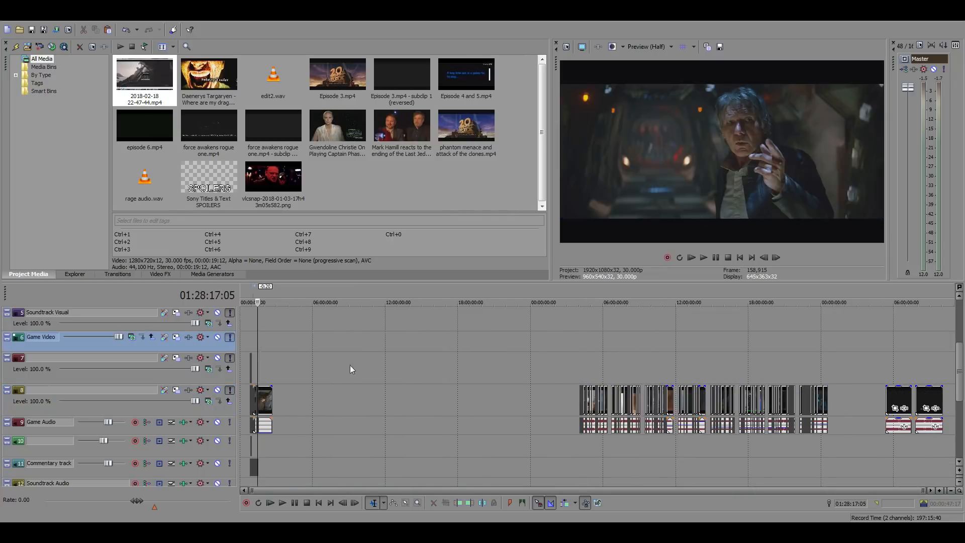
{"action": "scroll", "coordinate": [372, 369], "scroll_direction": "up", "scroll_amount": 5}
{"action": "left_click", "coordinate": [501, 367]}
{"action": "scroll", "coordinate": [604, 389], "scroll_direction": "up", "scroll_amount": 5}
{"action": "scroll", "coordinate": [628, 393], "scroll_direction": "up", "scroll_amount": 2}
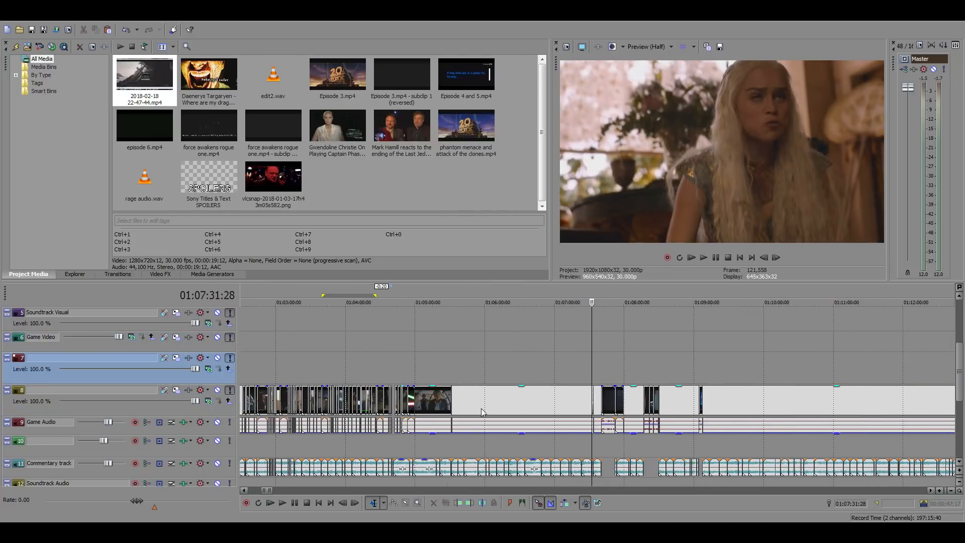
{"action": "left_click", "coordinate": [442, 359]}
{"action": "scroll", "coordinate": [601, 390], "scroll_direction": "up", "scroll_amount": 4}
{"action": "scroll", "coordinate": [602, 394], "scroll_direction": "up", "scroll_amount": 2}
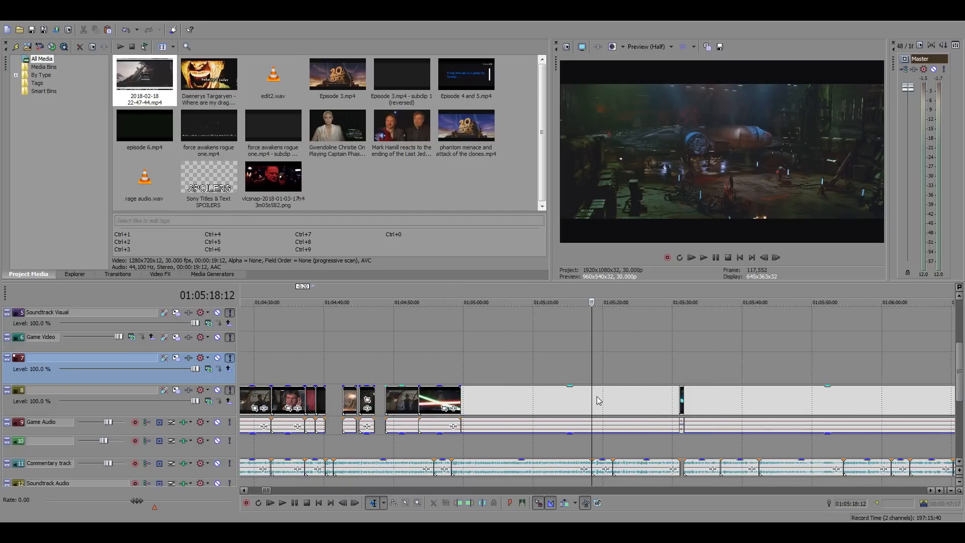
{"action": "left_click_drag", "start_coordinate": [413, 402], "coordinate": [523, 402]}
{"action": "left_click", "coordinate": [377, 396]}
{"action": "left_click", "coordinate": [384, 397]}
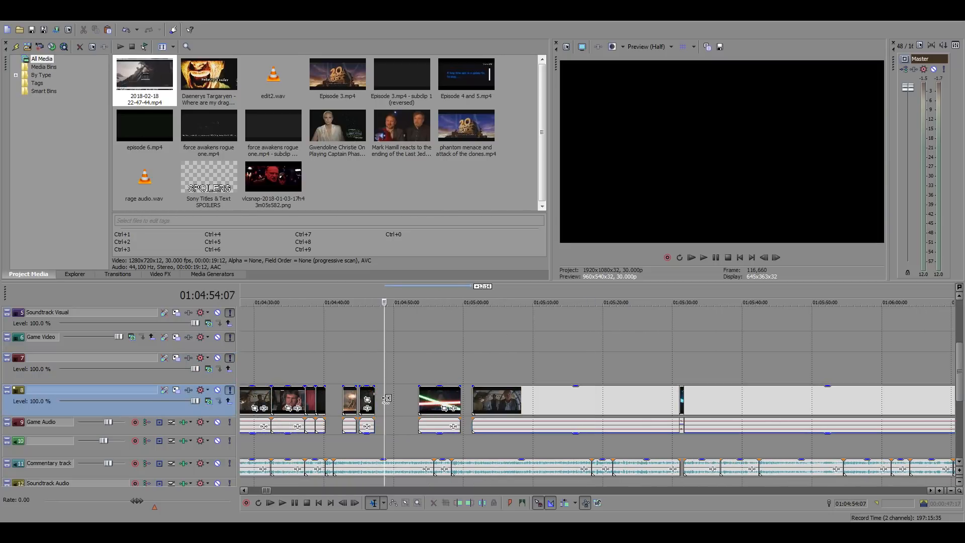
Paste the protocol droid shot before the lightsabers clip, silence its audio and shift it earlier so it starts at about 01:04:47:18
{"action": "key", "text": "ctrl+v"}
{"action": "left_click", "coordinate": [400, 425]}
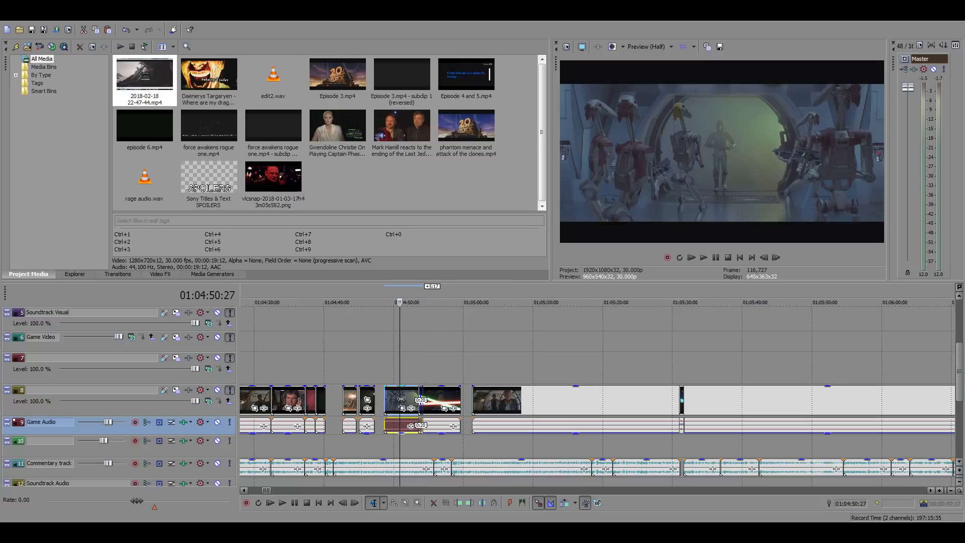
{"action": "left_click_drag", "start_coordinate": [403, 401], "coordinate": [399, 401]}
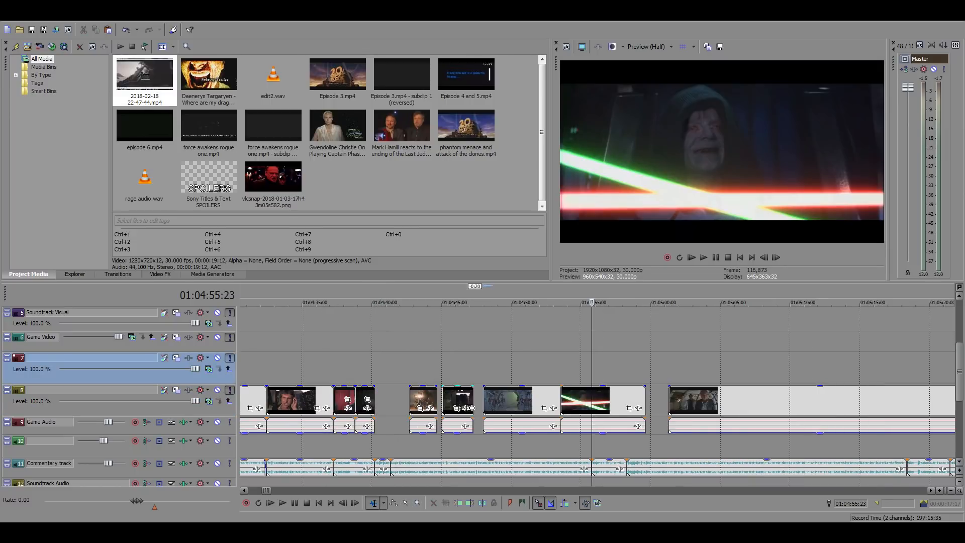
{"action": "left_click_drag", "start_coordinate": [504, 400], "coordinate": [498, 401]}
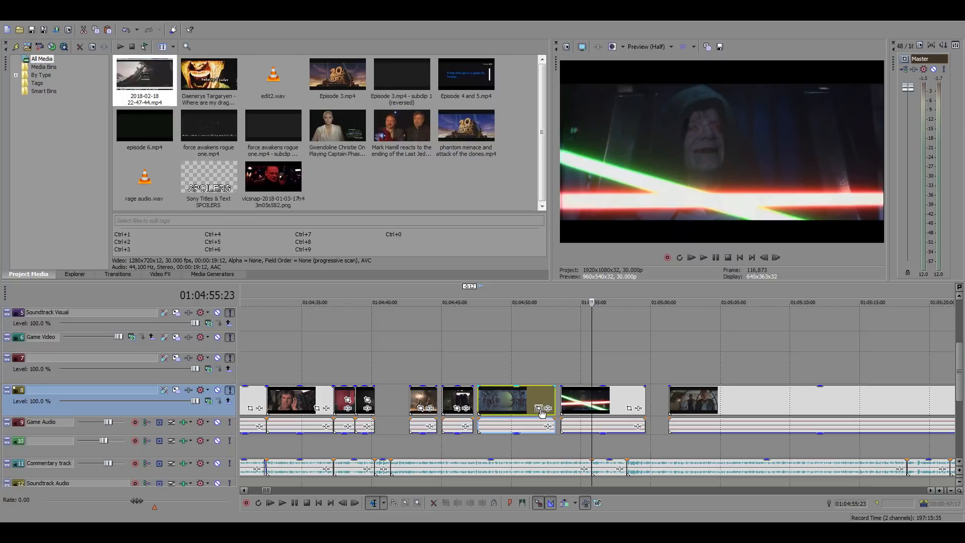
Play the main timeline from 01:04:40:06 to hear the commentary over the gap after the laughing creature clip
{"action": "left_click", "coordinate": [381, 379]}
{"action": "scroll", "coordinate": [418, 383], "scroll_direction": "up", "scroll_amount": 3}
{"action": "key", "text": "space"}
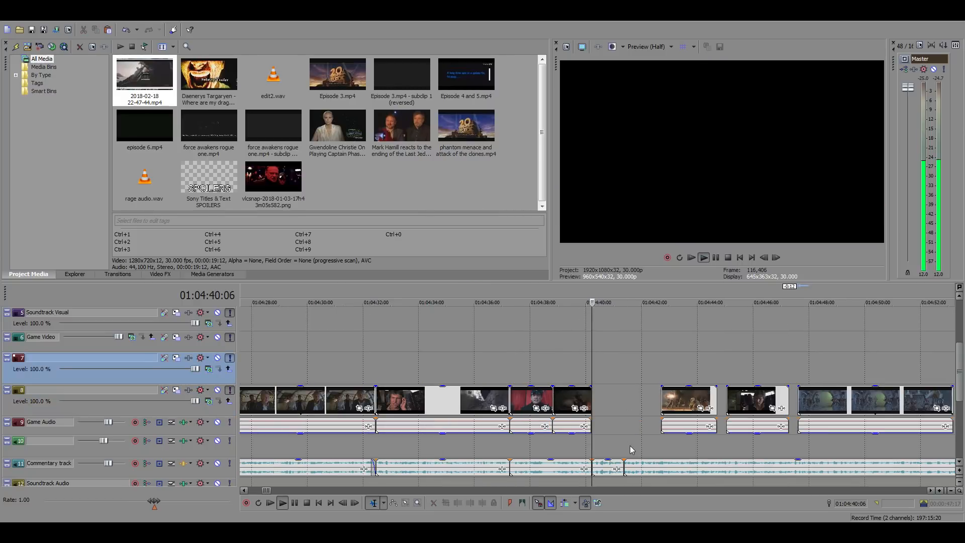
{"action": "key", "text": "space"}
{"action": "scroll", "coordinate": [638, 442], "scroll_direction": "down", "scroll_amount": 20}
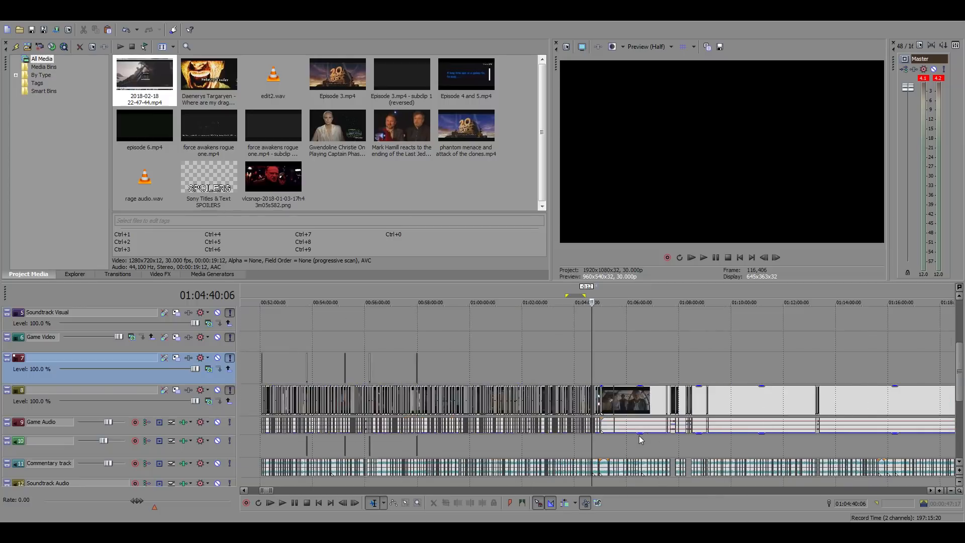
{"action": "scroll", "coordinate": [638, 433], "scroll_direction": "down", "scroll_amount": 1}
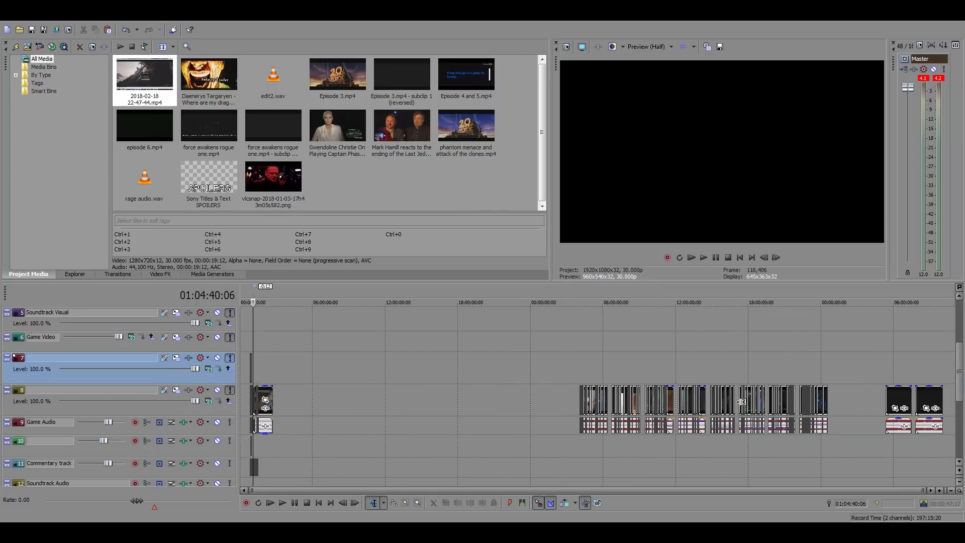
Search the source footage on the timeline for the Jabba's palace droid scene, checking the footage around 19:50:00
{"action": "left_click", "coordinate": [803, 381]}
{"action": "scroll", "coordinate": [847, 402], "scroll_direction": "up", "scroll_amount": 15}
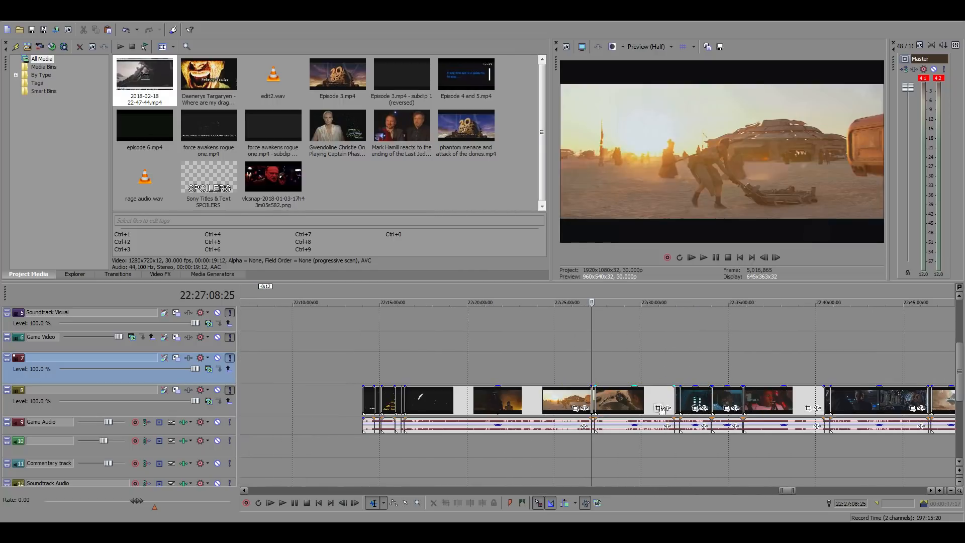
{"action": "scroll", "coordinate": [485, 387], "scroll_direction": "down", "scroll_amount": 12}
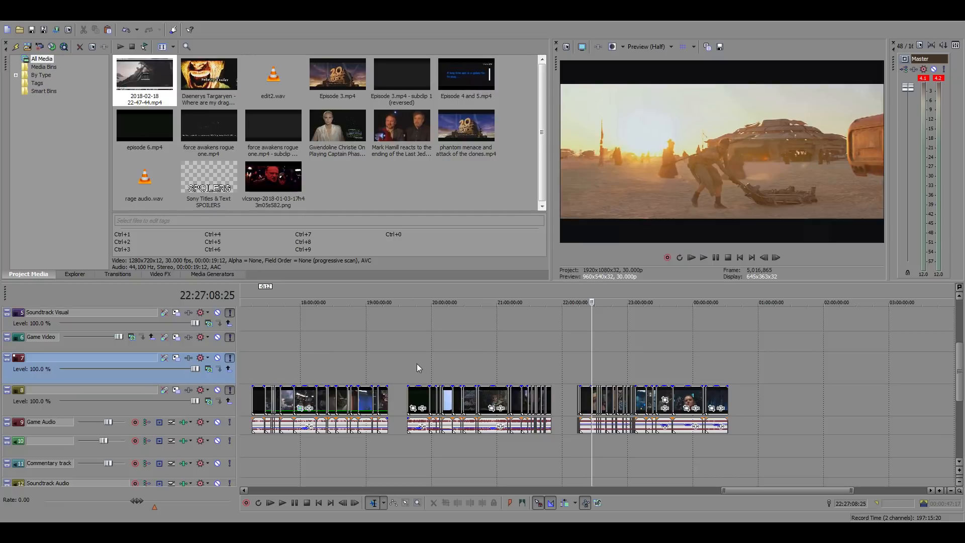
{"action": "left_click", "coordinate": [417, 364]}
{"action": "scroll", "coordinate": [599, 392], "scroll_direction": "up", "scroll_amount": 8}
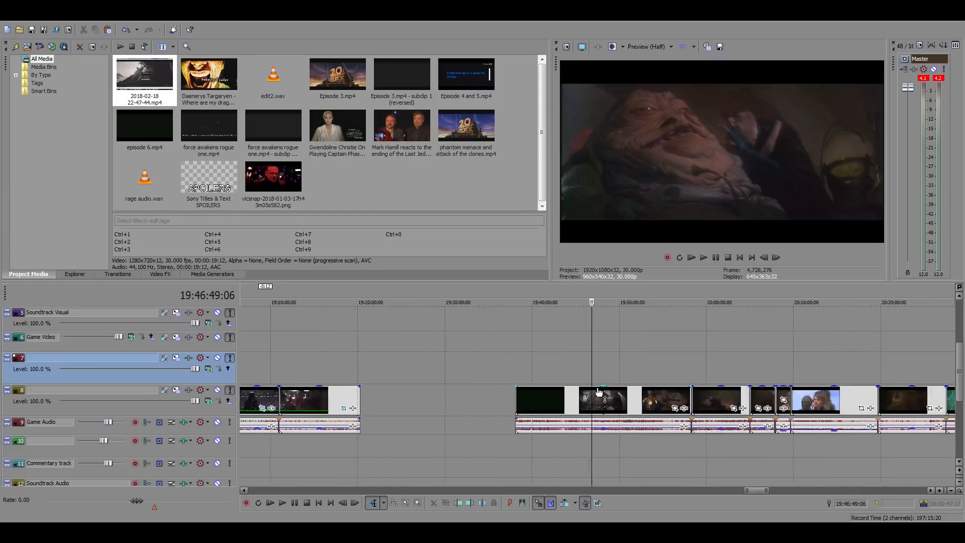
{"action": "scroll", "coordinate": [599, 392], "scroll_direction": "up", "scroll_amount": 2}
{"action": "left_click", "coordinate": [606, 396]}
{"action": "left_click", "coordinate": [623, 396]}
{"action": "left_click", "coordinate": [640, 396]}
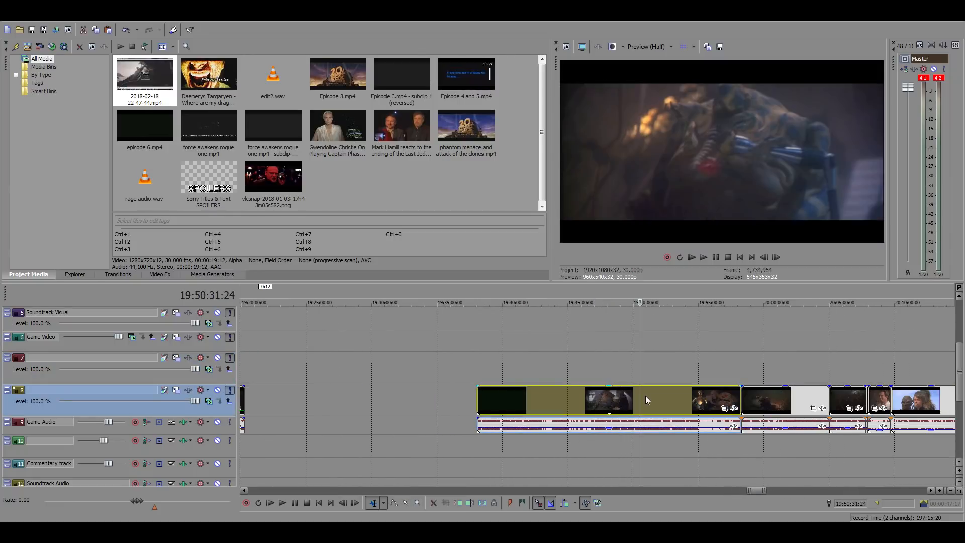
{"action": "scroll", "coordinate": [645, 396], "scroll_direction": "up", "scroll_amount": 4}
{"action": "left_click", "coordinate": [563, 404]}
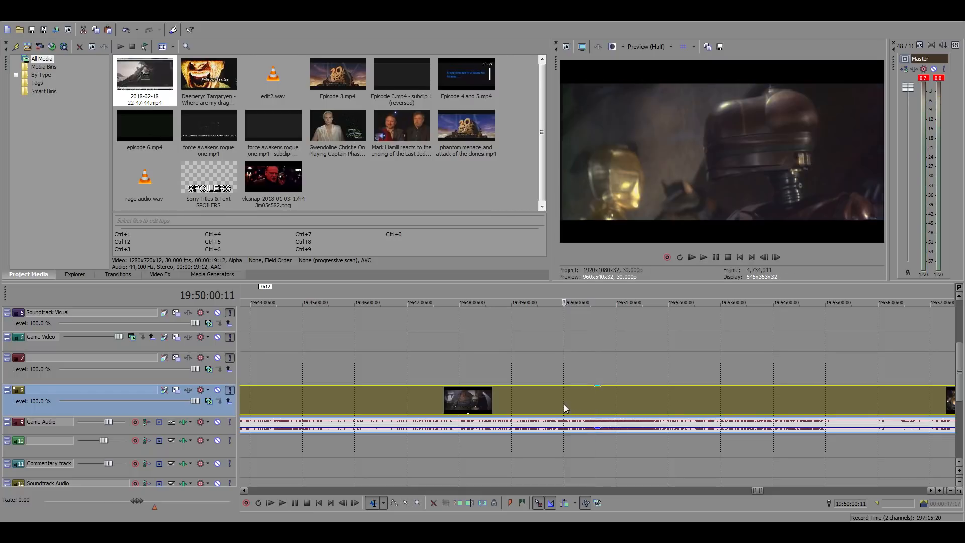
{"action": "key", "text": "space"}
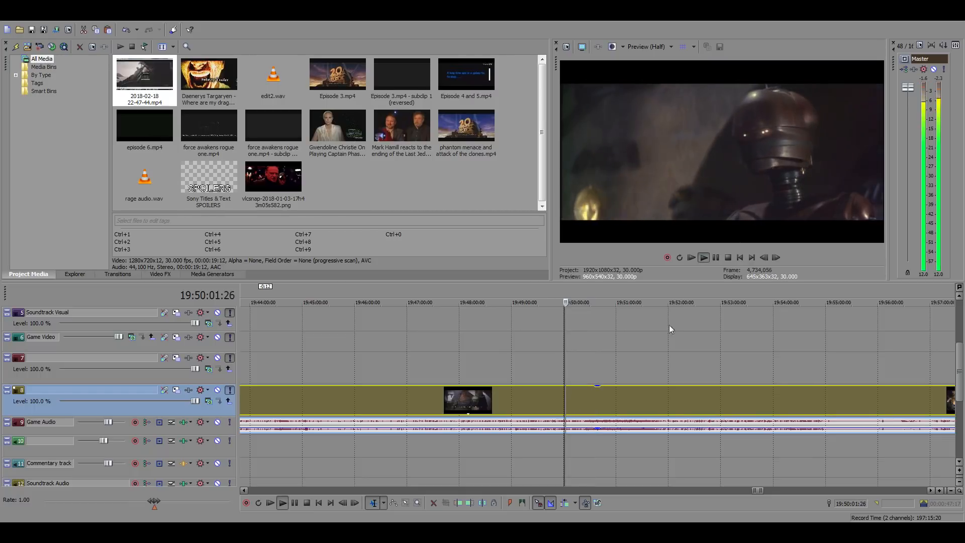
Play the Jabba's palace source clip from 19:49:47:14 to review the hanging droid shot and the golden droid's reaction
{"action": "scroll", "coordinate": [593, 397], "scroll_direction": "up", "scroll_amount": 2}
{"action": "left_click", "coordinate": [565, 395]}
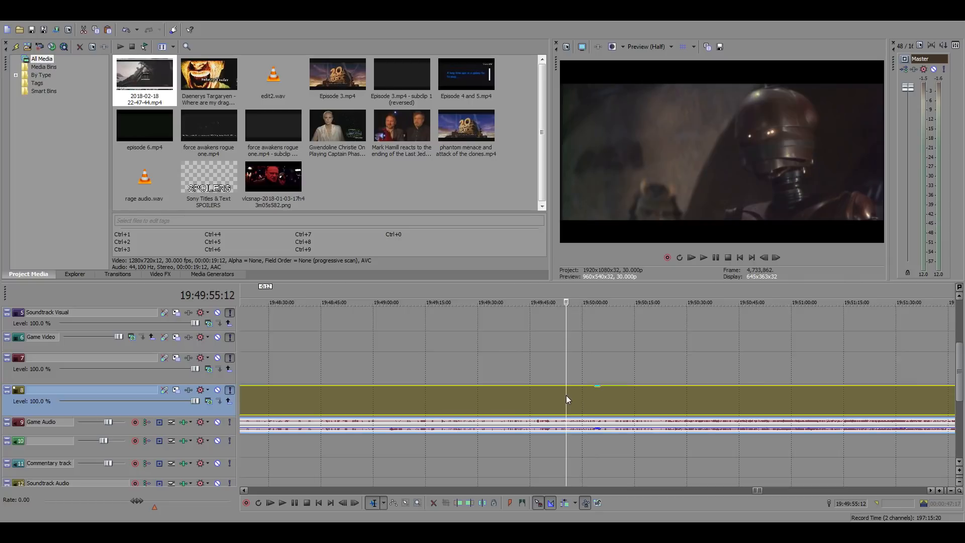
{"action": "left_click", "coordinate": [553, 396]}
{"action": "left_click", "coordinate": [538, 396]}
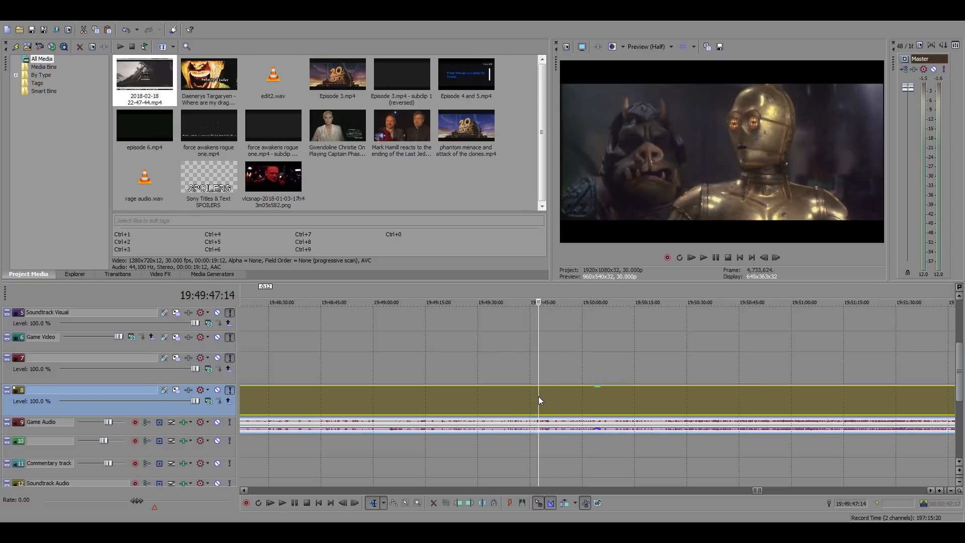
{"action": "key", "text": "space"}
{"action": "scroll", "coordinate": [617, 396], "scroll_direction": "up", "scroll_amount": 2}
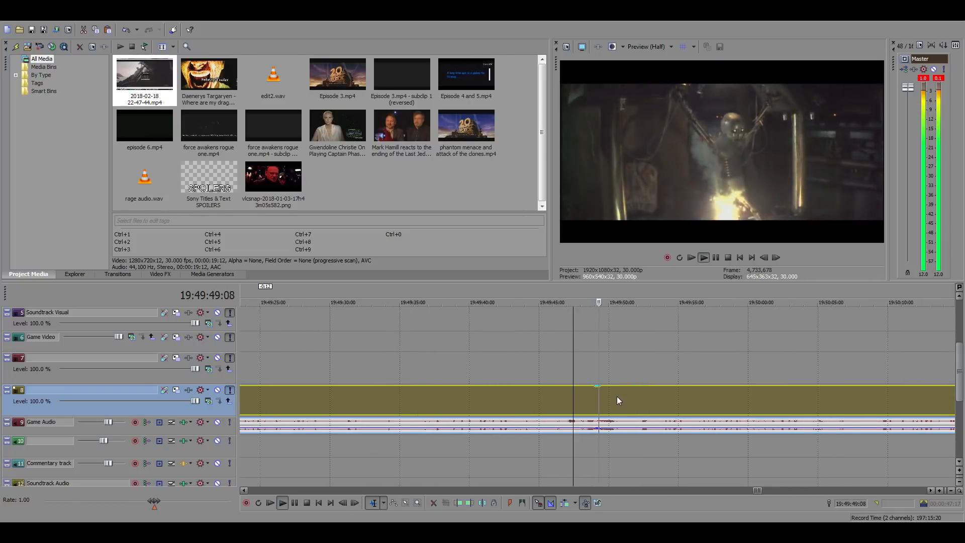
{"action": "scroll", "coordinate": [617, 396], "scroll_direction": "up", "scroll_amount": 1}
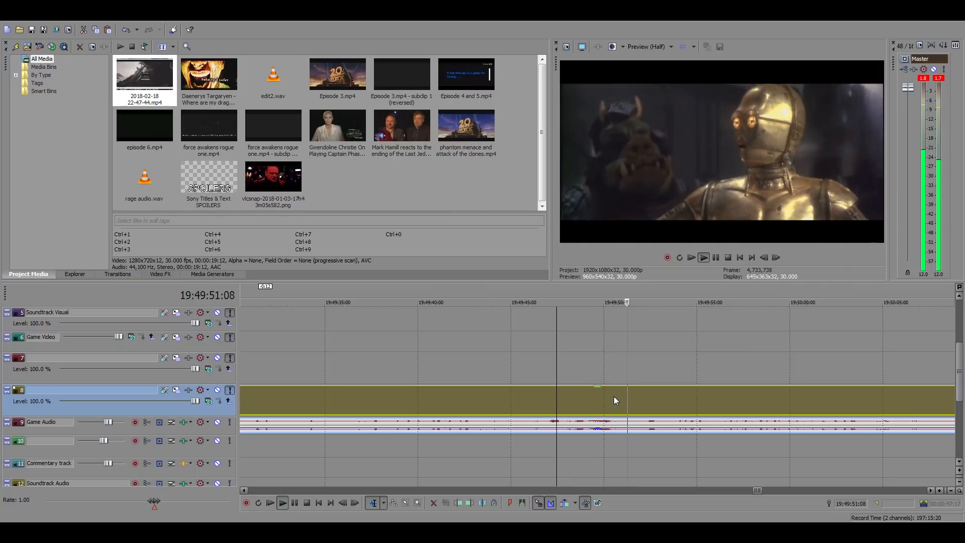
{"action": "key", "text": "space"}
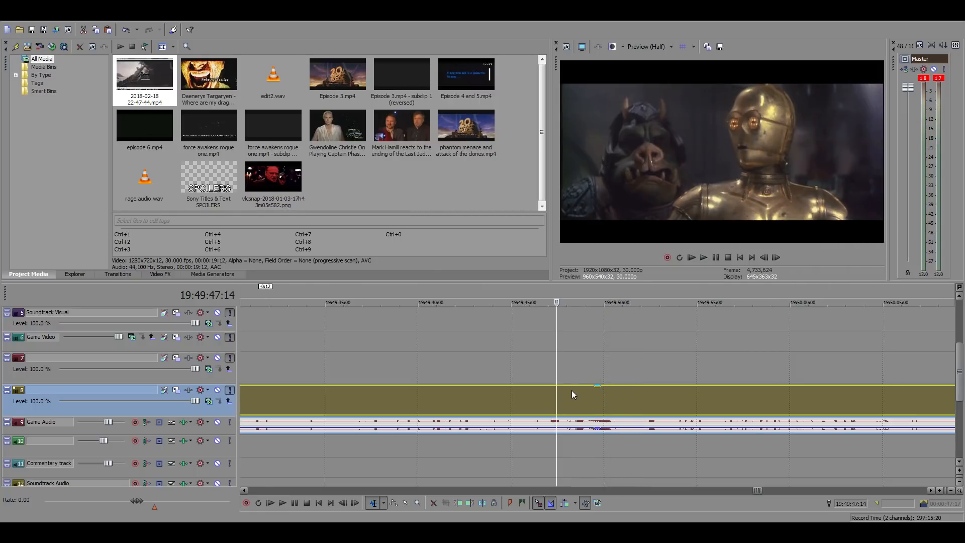
Find the first frame of the hanging droid shot and split the source clip there at 19:49:48:12
{"action": "left_click", "coordinate": [571, 392]}
{"action": "left_click", "coordinate": [582, 394]}
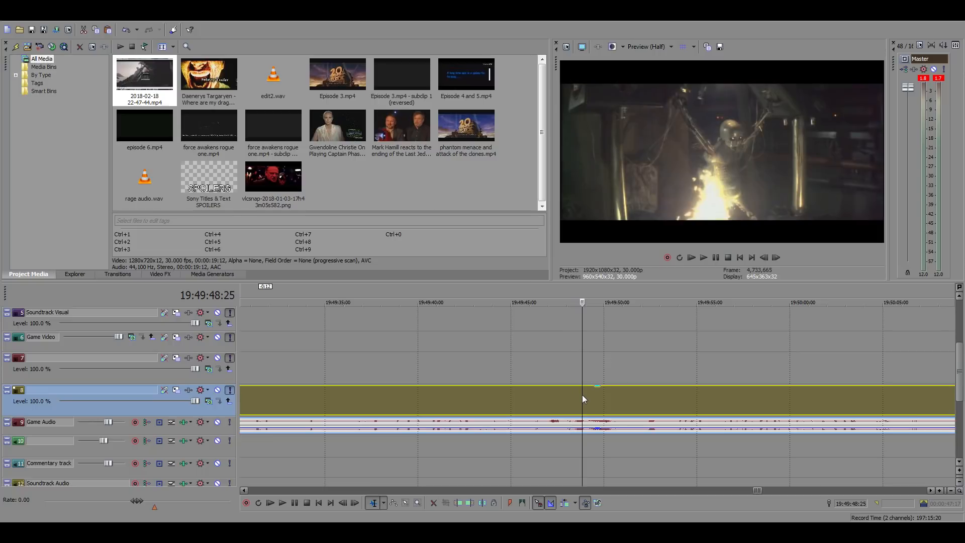
{"action": "left_click", "coordinate": [763, 257]}
{"action": "left_click", "coordinate": [763, 257]}
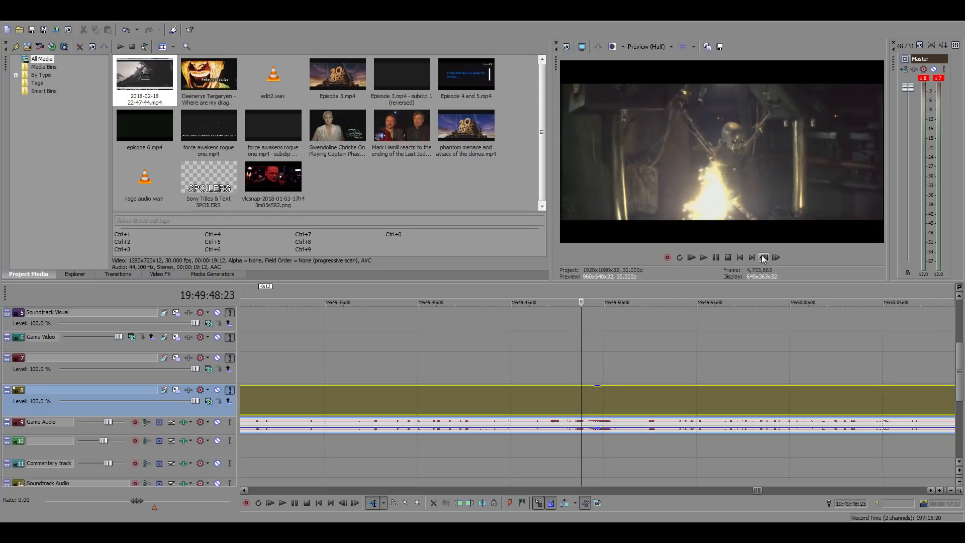
{"action": "left_click", "coordinate": [763, 257]}
{"action": "left_click", "coordinate": [764, 257]}
{"action": "left_click", "coordinate": [763, 258]}
{"action": "left_click", "coordinate": [764, 257]}
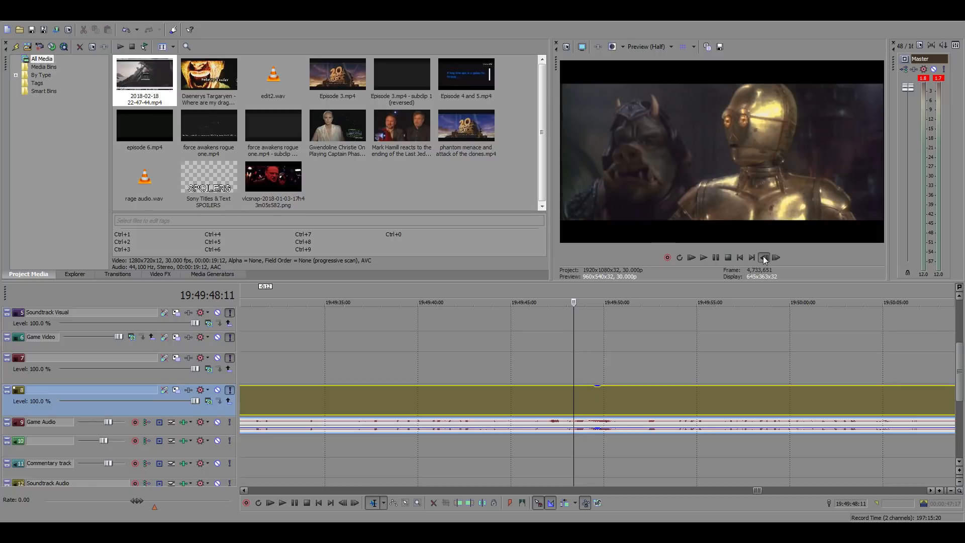
{"action": "left_click", "coordinate": [776, 257]}
{"action": "left_click", "coordinate": [776, 258]}
{"action": "left_click", "coordinate": [766, 258]}
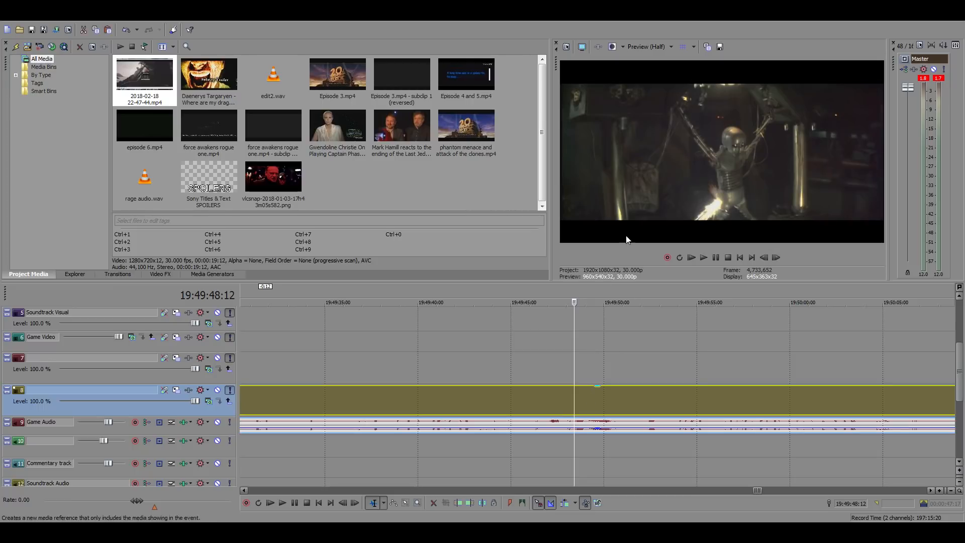
{"action": "key", "text": "s"}
Find the end of the sparking hanging droid shot and split the source clip at 19:49:50:09
{"action": "key", "text": "space"}
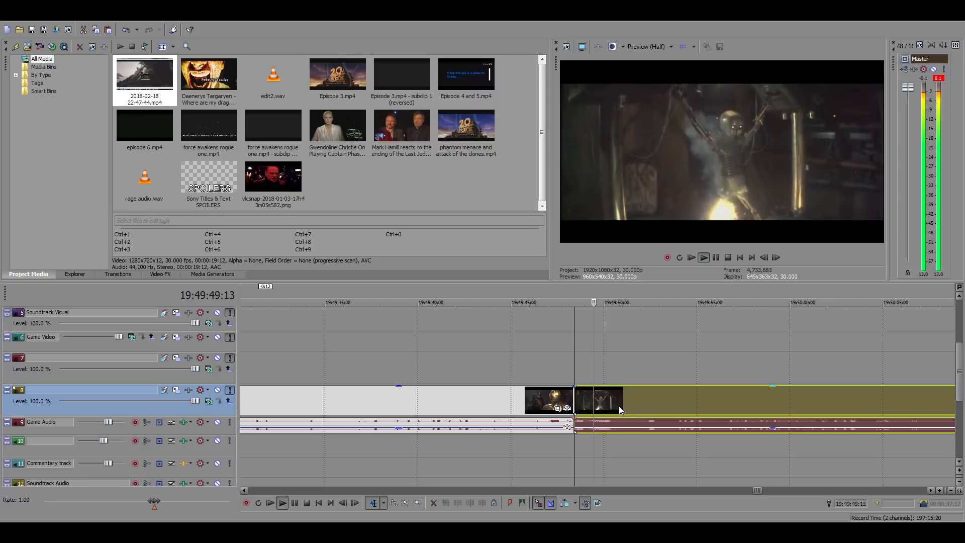
{"action": "left_click", "coordinate": [610, 400]}
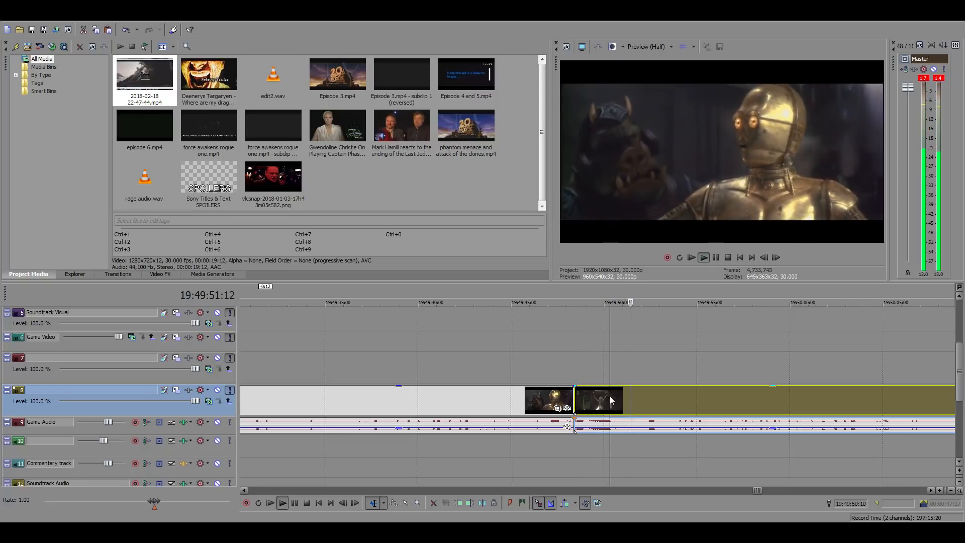
{"action": "key", "text": "space"}
{"action": "left_click", "coordinate": [763, 257]}
{"action": "left_click", "coordinate": [764, 258]}
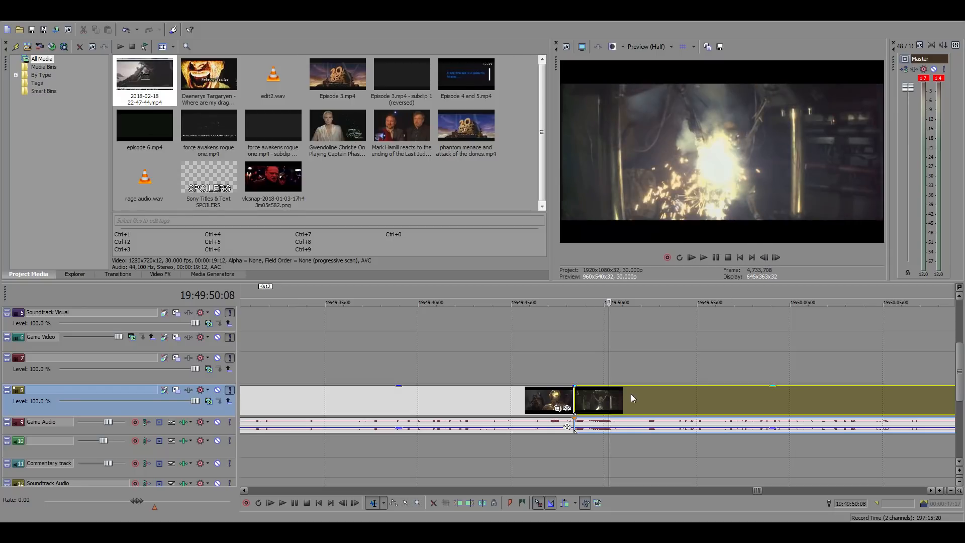
{"action": "left_click", "coordinate": [776, 257]}
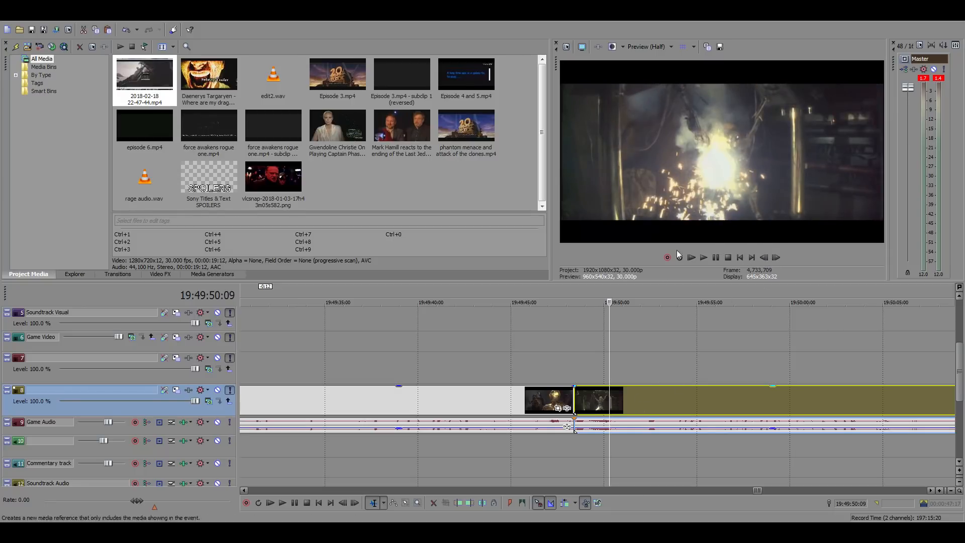
{"action": "key", "text": "s"}
Split the source clip at 19:49:53:21 to close the golden droid's reaction shot, and select it together with the hanging droid shot
{"action": "left_click", "coordinate": [617, 393]}
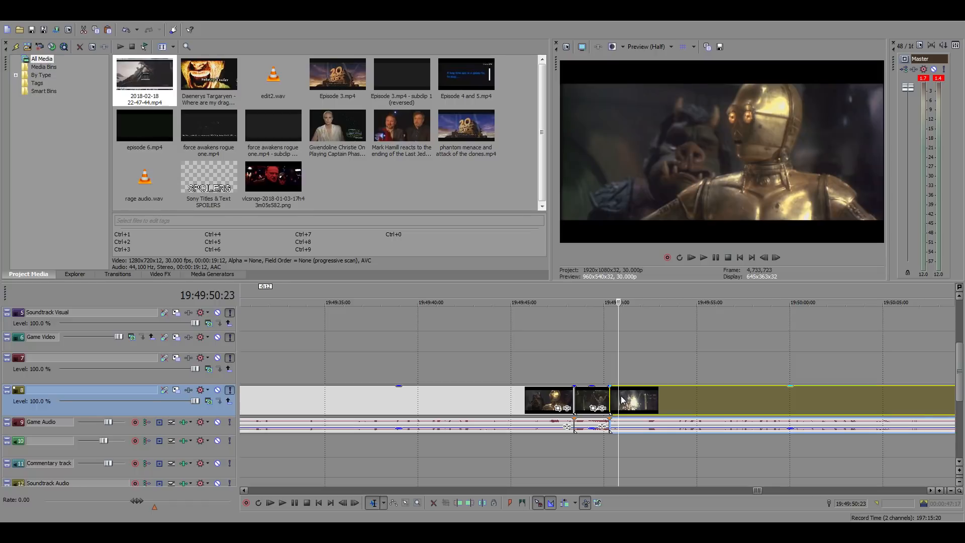
{"action": "key", "text": "space"}
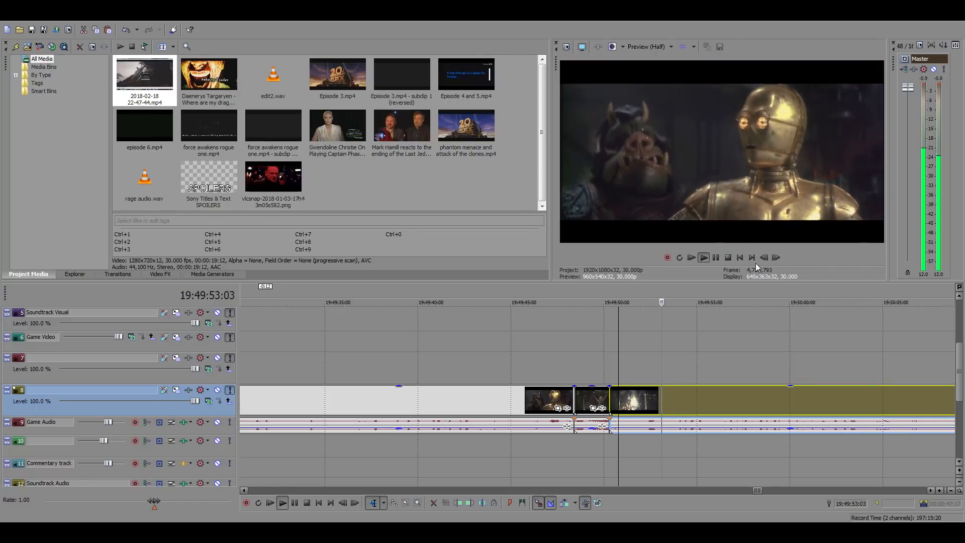
{"action": "left_click", "coordinate": [672, 400]}
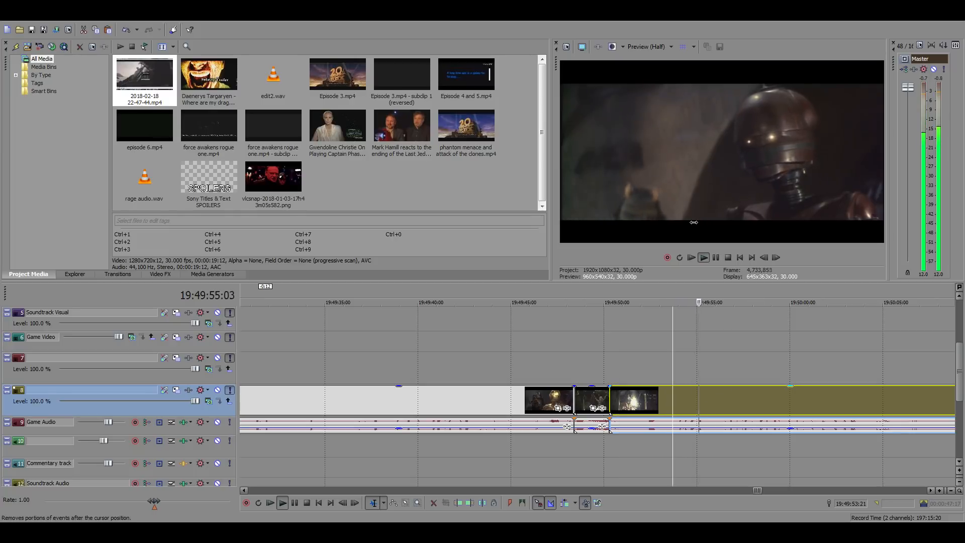
{"action": "key", "text": "s"}
{"action": "key", "text": "space"}
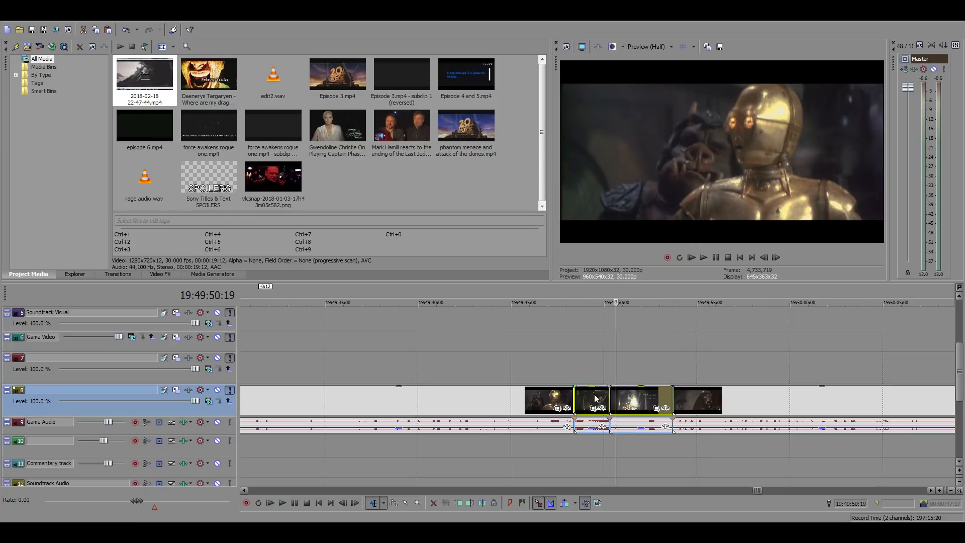
Clear the main timeline after the crossed lightsabers clip by shifting the start of the long clip to about 01:05:43
{"action": "scroll", "coordinate": [351, 410], "scroll_direction": "down", "scroll_amount": 10}
{"action": "scroll", "coordinate": [350, 408], "scroll_direction": "down", "scroll_amount": 8}
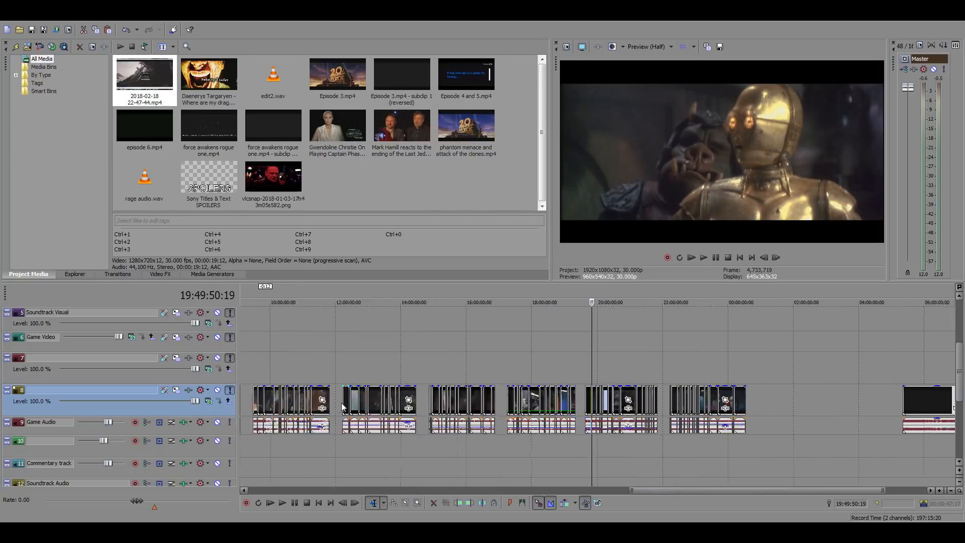
{"action": "left_click", "coordinate": [253, 340]}
{"action": "scroll", "coordinate": [477, 364], "scroll_direction": "up", "scroll_amount": 3}
{"action": "scroll", "coordinate": [476, 363], "scroll_direction": "up", "scroll_amount": 4}
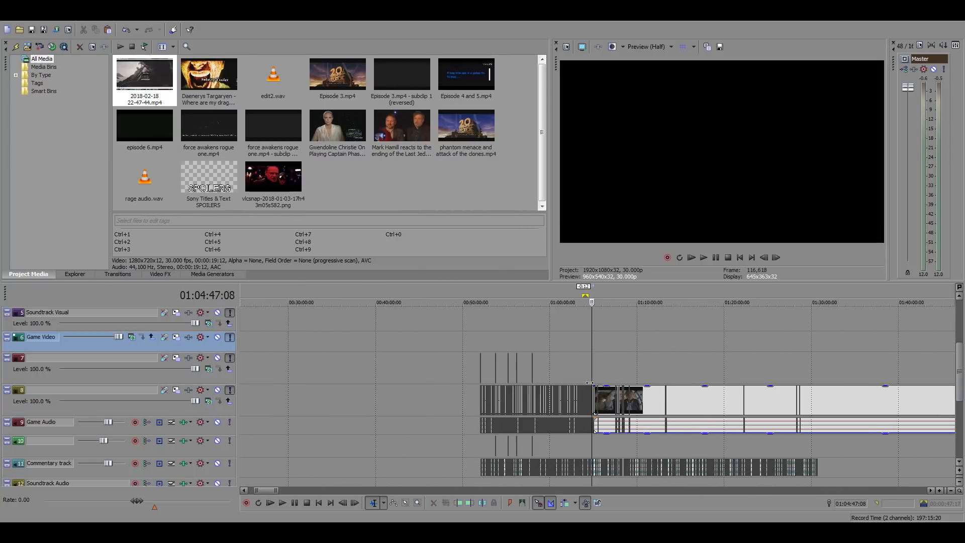
{"action": "left_click", "coordinate": [605, 397]}
{"action": "scroll", "coordinate": [606, 375], "scroll_direction": "up", "scroll_amount": 6}
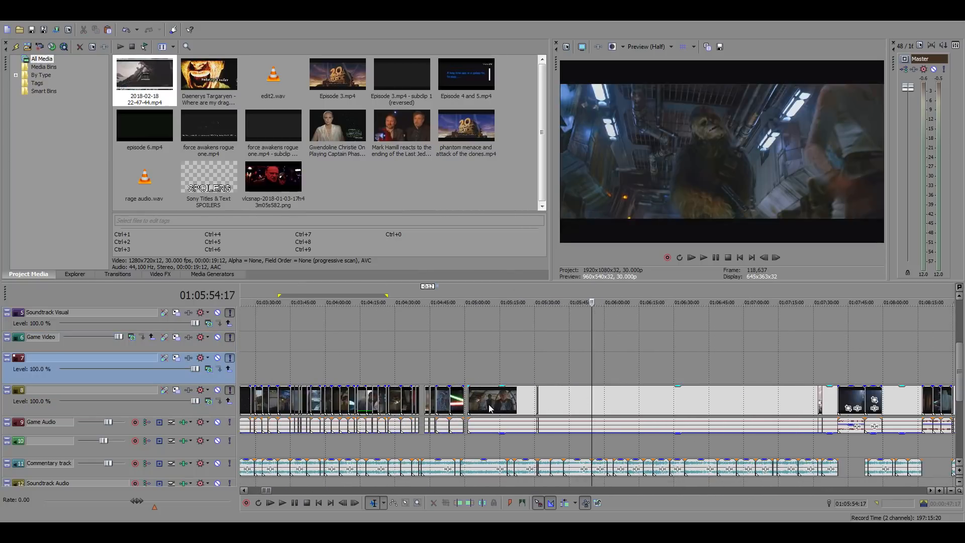
{"action": "left_click_drag", "start_coordinate": [581, 402], "coordinate": [593, 401]}
Paste the two droid shots after the lightsabers clip at 01:05:02:23 and shift the hanging droid shot earlier to about 01:05:01:09
{"action": "left_click", "coordinate": [471, 394]}
{"action": "key", "text": "ctrl+v"}
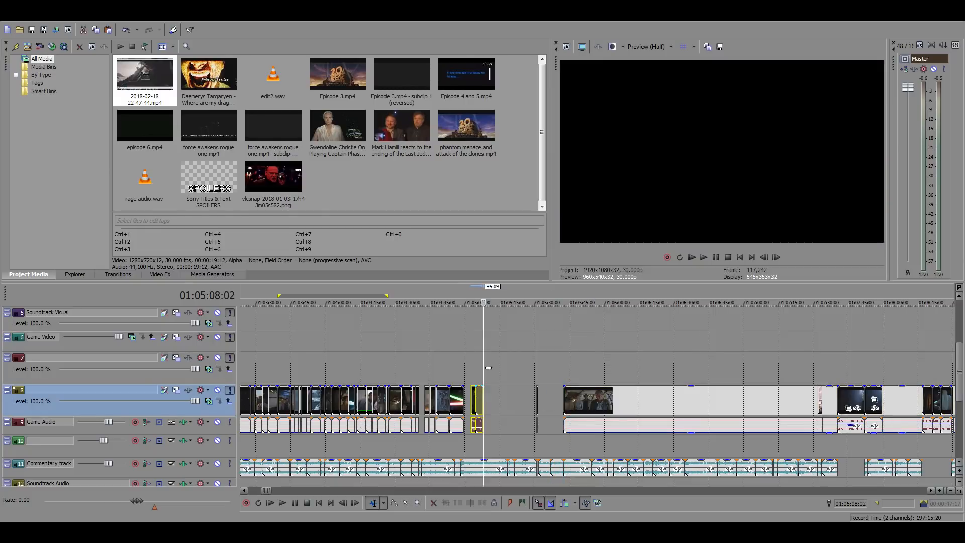
{"action": "left_click", "coordinate": [472, 366]}
{"action": "scroll", "coordinate": [474, 366], "scroll_direction": "up", "scroll_amount": 4}
{"action": "left_click_drag", "start_coordinate": [617, 404], "coordinate": [576, 404]}
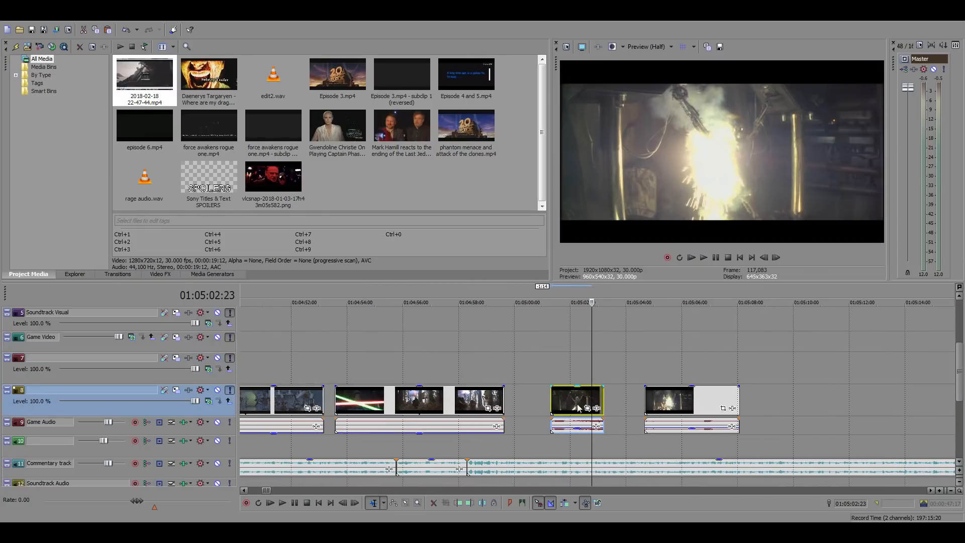
Silence the audio of both pasted droid shots
{"action": "left_click", "coordinate": [567, 423]}
{"action": "left_click", "coordinate": [658, 427], "text": "ctrl"}
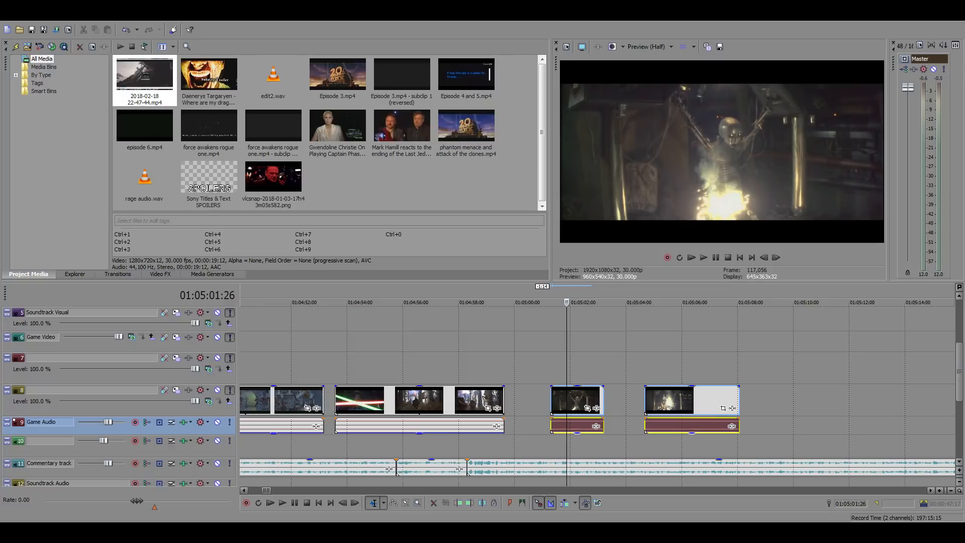
{"action": "left_click", "coordinate": [637, 370]}
Scan the source footage from about 15:06:00 to 15:10:30 at increased playback speed for a matching droid shot
{"action": "scroll", "coordinate": [631, 377], "scroll_direction": "down", "scroll_amount": 15}
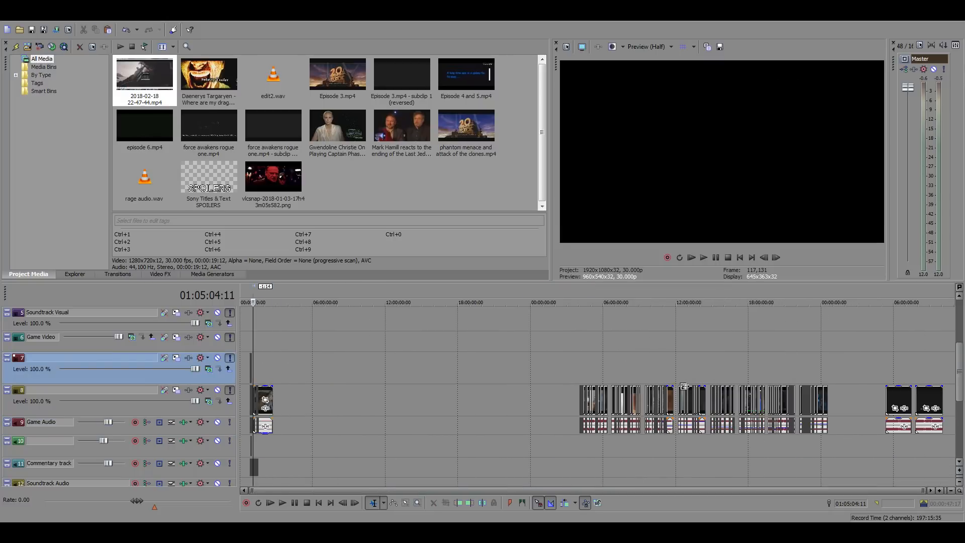
{"action": "left_click", "coordinate": [716, 370]}
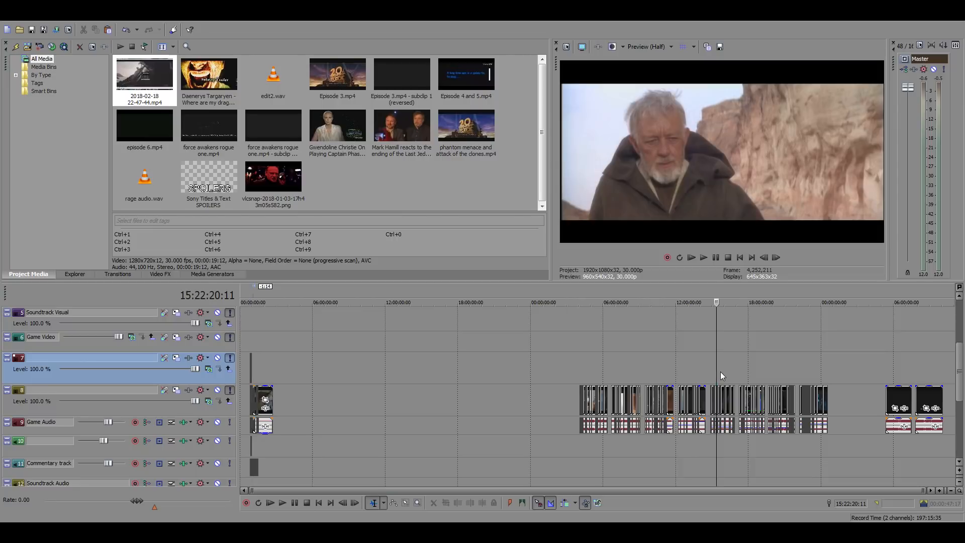
{"action": "scroll", "coordinate": [720, 372], "scroll_direction": "up", "scroll_amount": 6}
{"action": "scroll", "coordinate": [657, 372], "scroll_direction": "up", "scroll_amount": 4}
{"action": "left_click", "coordinate": [453, 362]}
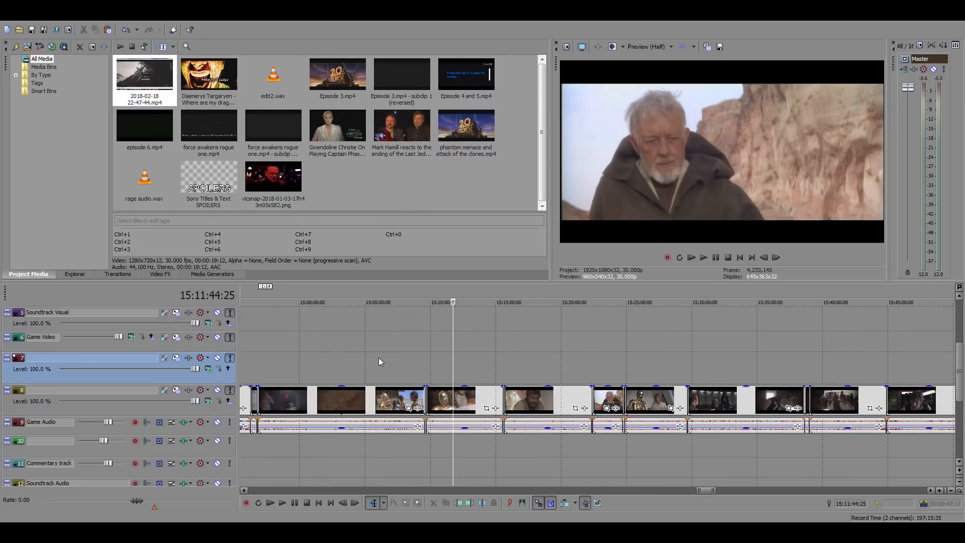
{"action": "scroll", "coordinate": [561, 369], "scroll_direction": "up", "scroll_amount": 3}
{"action": "scroll", "coordinate": [573, 371], "scroll_direction": "up", "scroll_amount": 3}
{"action": "key", "text": "space"}
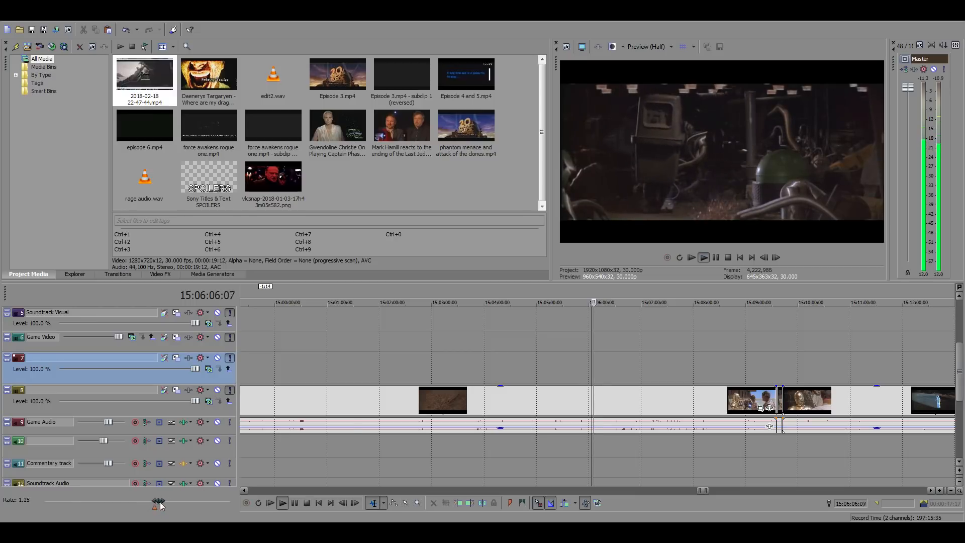
{"action": "left_click_drag", "start_coordinate": [154, 501], "coordinate": [185, 501]}
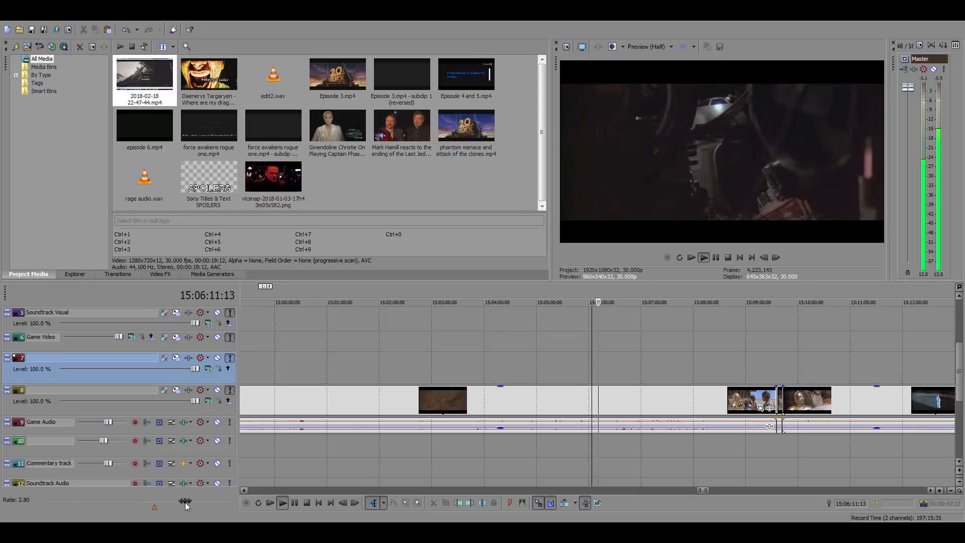
{"action": "left_click_drag", "start_coordinate": [185, 502], "coordinate": [195, 502]}
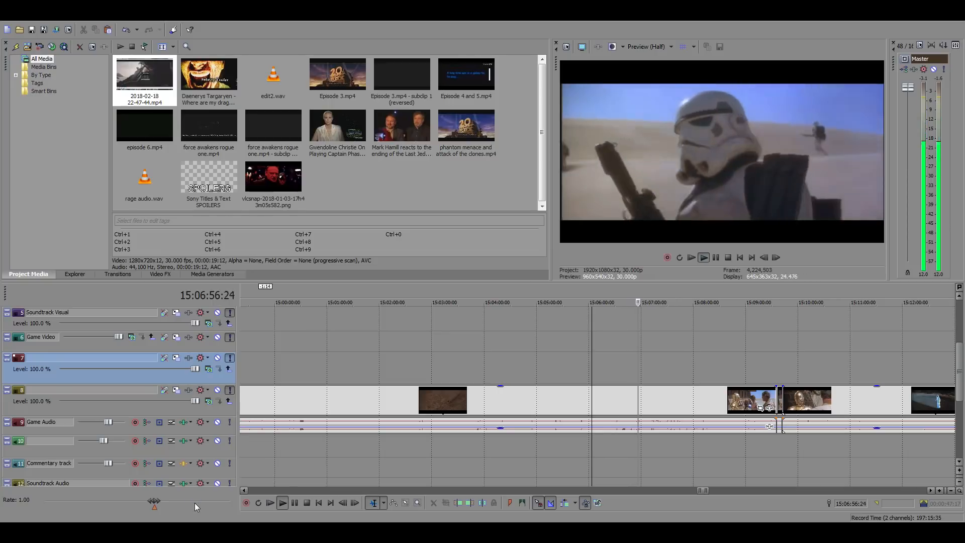
{"action": "left_click", "coordinate": [672, 392]}
{"action": "key", "text": "space"}
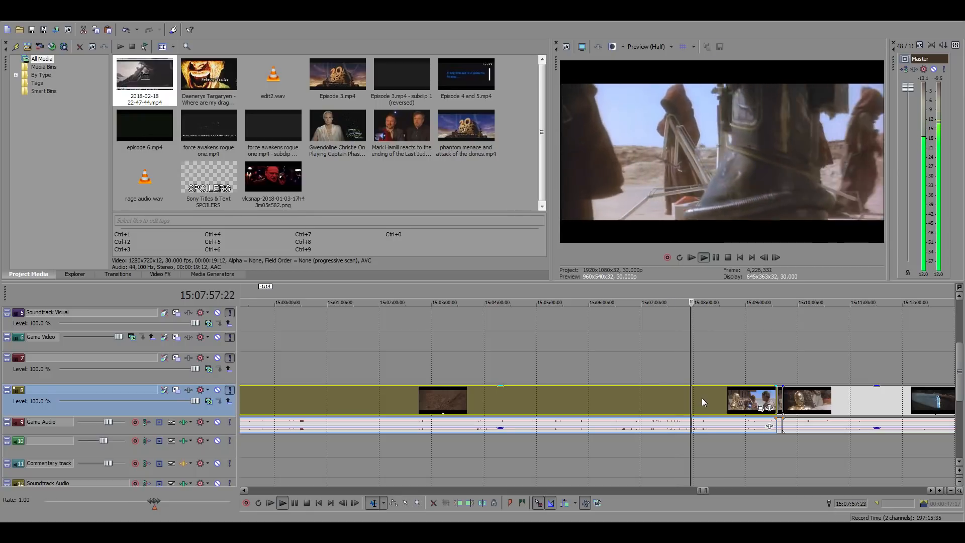
{"action": "left_click_drag", "start_coordinate": [154, 501], "coordinate": [194, 499]}
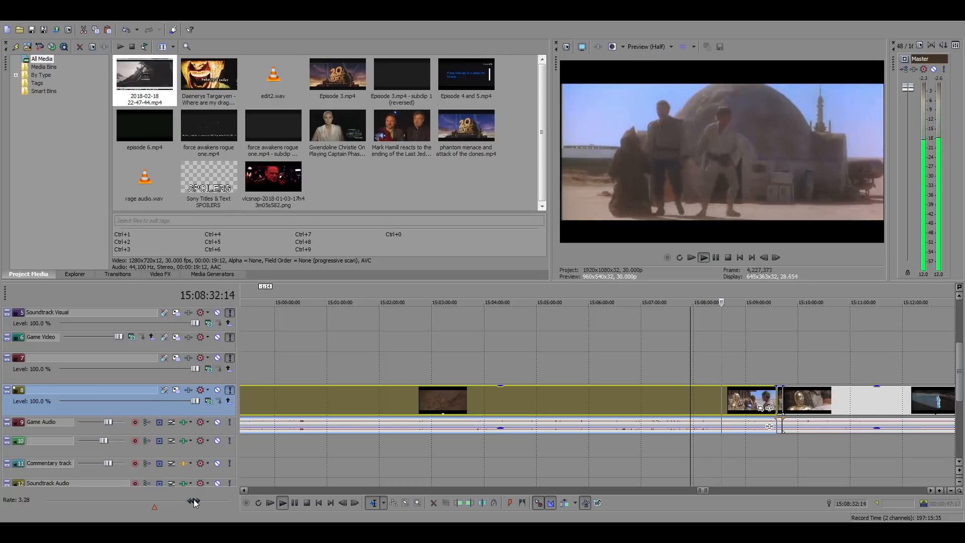
{"action": "left_click_drag", "start_coordinate": [194, 499], "coordinate": [196, 503]}
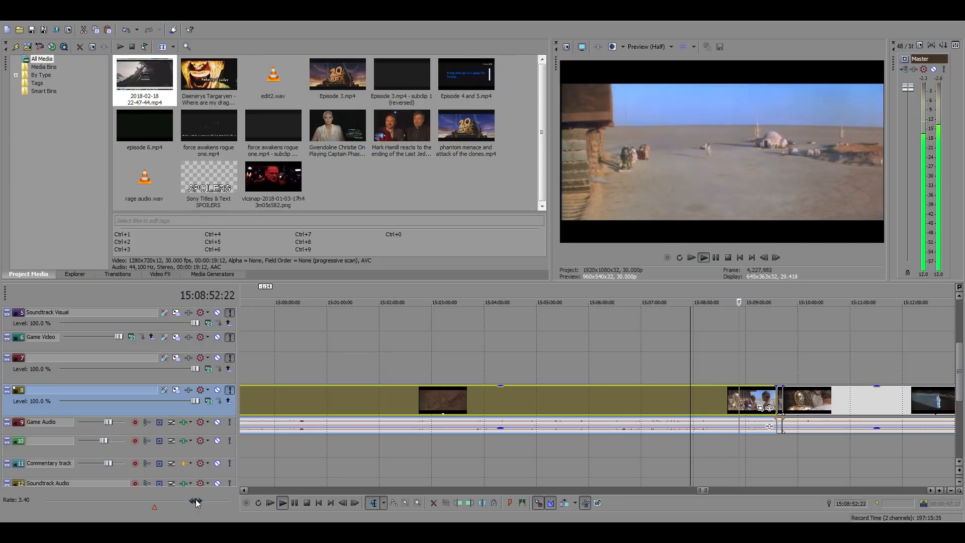
{"action": "left_click_drag", "start_coordinate": [196, 503], "coordinate": [203, 503]}
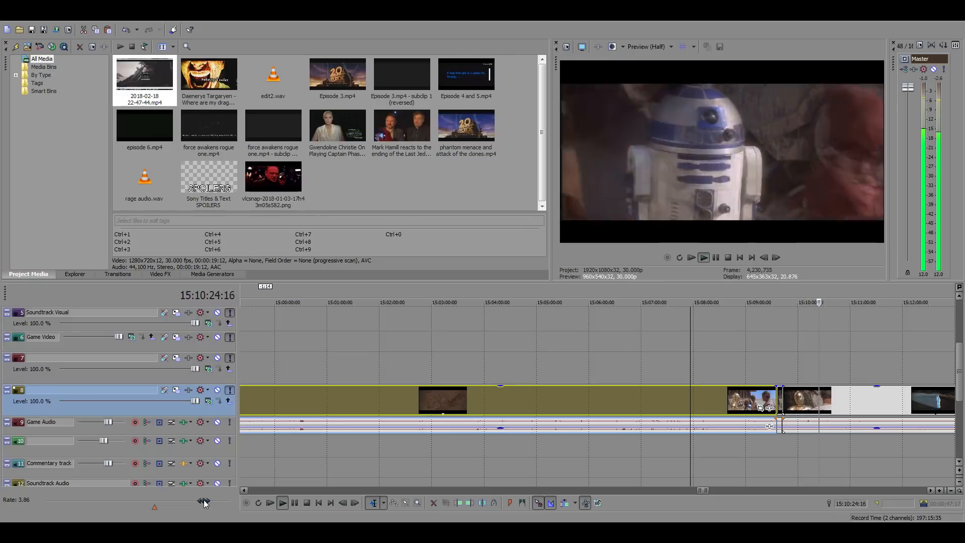
{"action": "left_click_drag", "start_coordinate": [203, 501], "coordinate": [203, 500]}
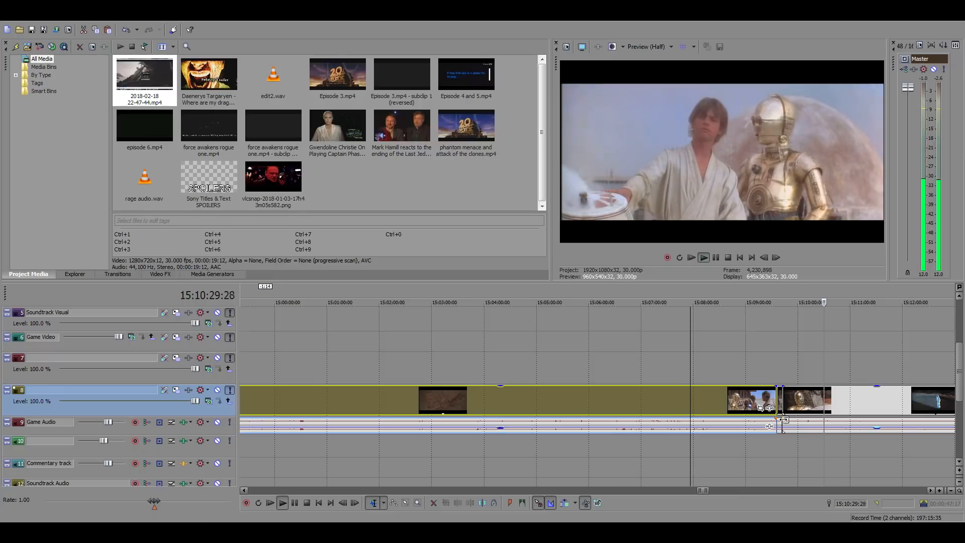
{"action": "left_click", "coordinate": [815, 401]}
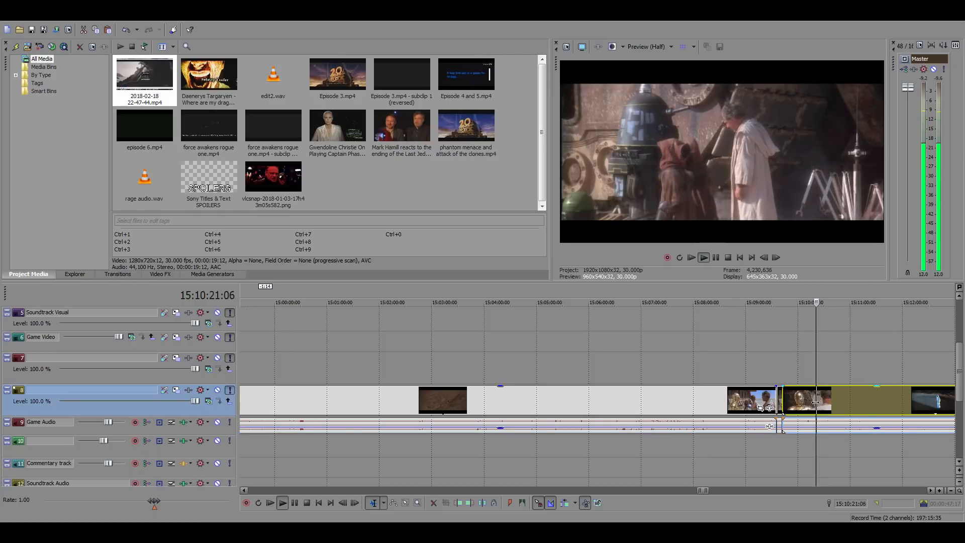
Cut out the shot of the blue droid beside the robed man by splitting the source clip at 15:10:20:27 and 15:10:25:18, and select it
{"action": "scroll", "coordinate": [815, 402], "scroll_direction": "up", "scroll_amount": 1}
{"action": "scroll", "coordinate": [729, 398], "scroll_direction": "up", "scroll_amount": 1}
{"action": "key", "text": "space"}
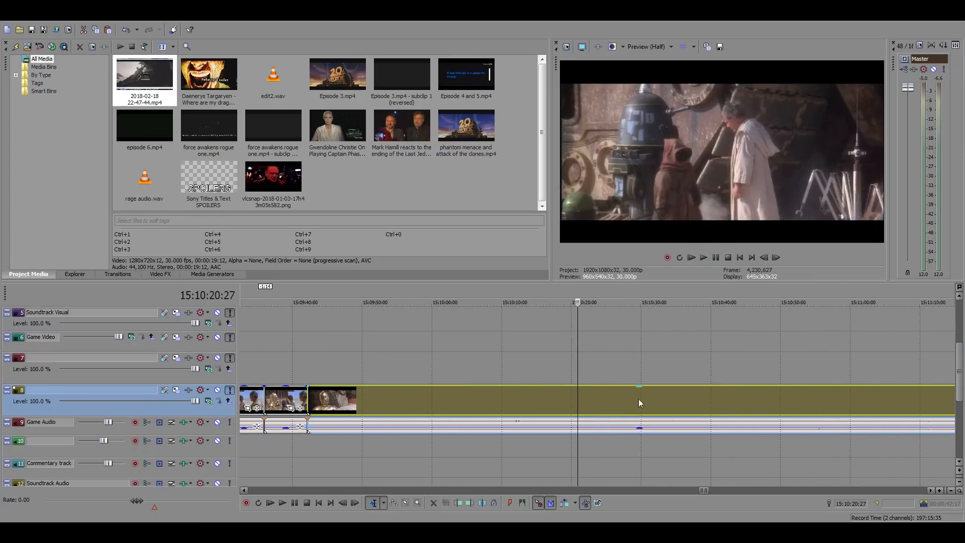
{"action": "key", "text": "space"}
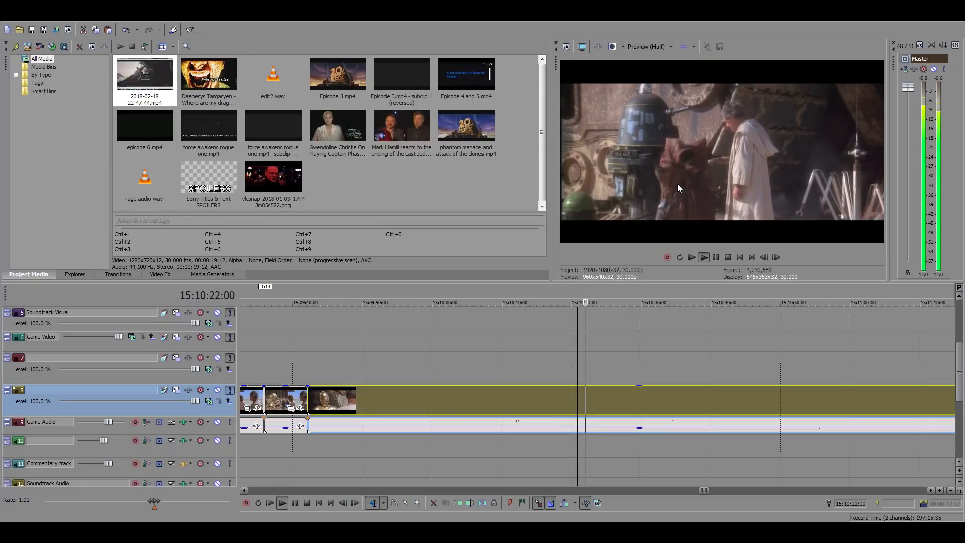
{"action": "key", "text": "space"}
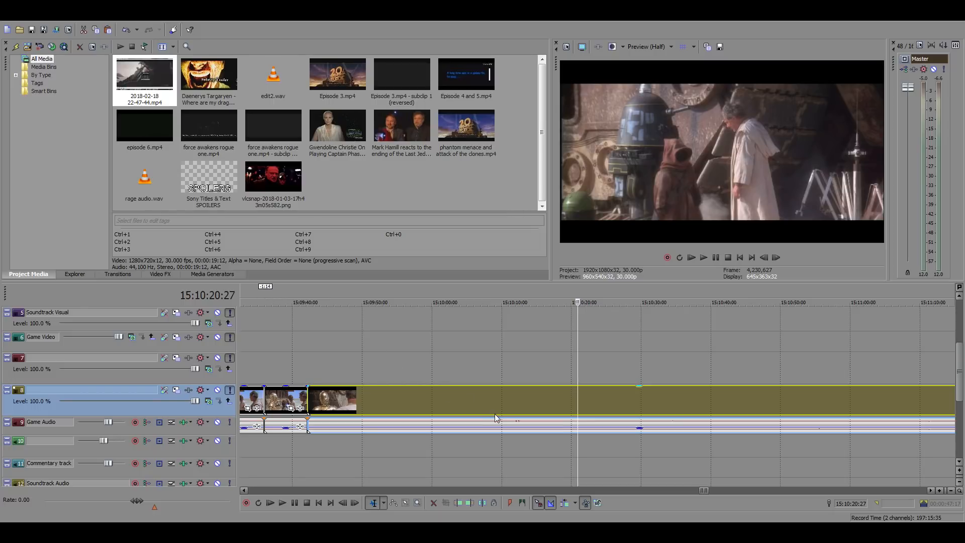
{"action": "right_click", "coordinate": [590, 402]}
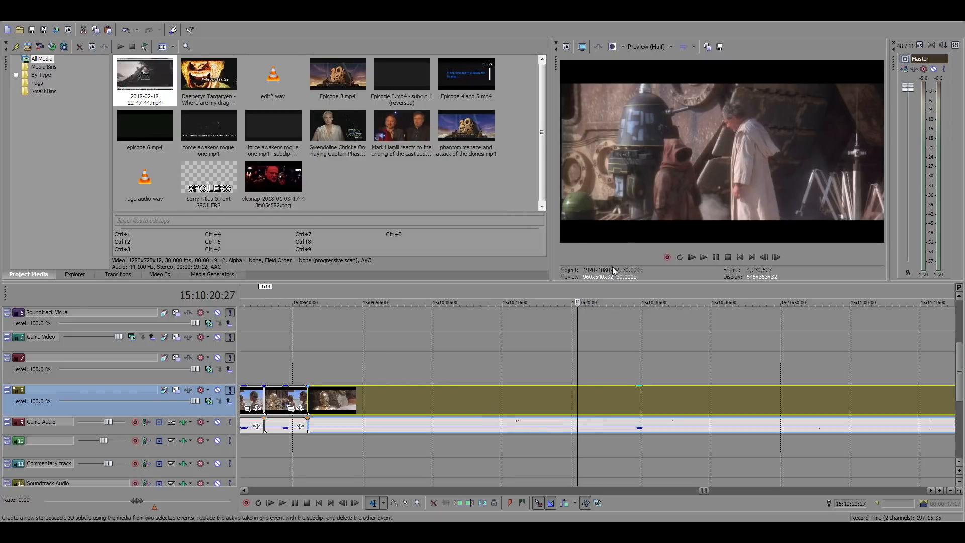
{"action": "left_click", "coordinate": [620, 230]}
{"action": "left_click", "coordinate": [610, 405]}
{"action": "right_click", "coordinate": [610, 405]}
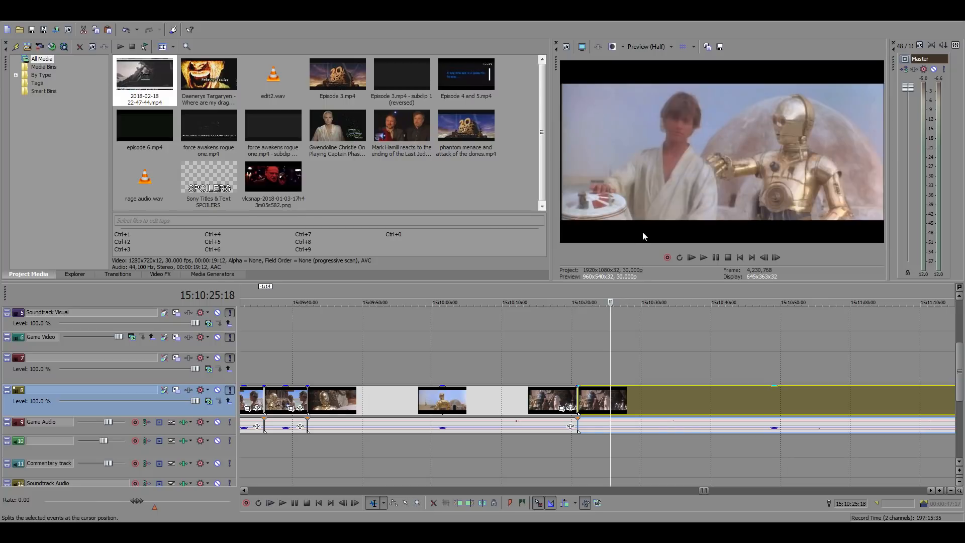
{"action": "left_click", "coordinate": [642, 232]}
{"action": "left_click", "coordinate": [591, 402]}
Paste the droid shot into the main timeline gap at 01:04:40:06 and silence its audio
{"action": "scroll", "coordinate": [431, 425], "scroll_direction": "down", "scroll_amount": 15}
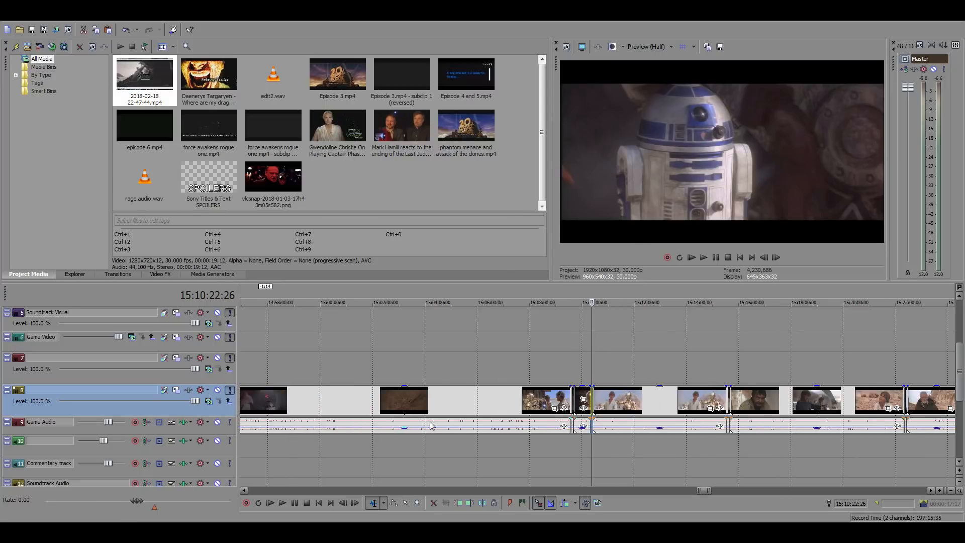
{"action": "left_click", "coordinate": [257, 336]}
{"action": "scroll", "coordinate": [493, 362], "scroll_direction": "up", "scroll_amount": 15}
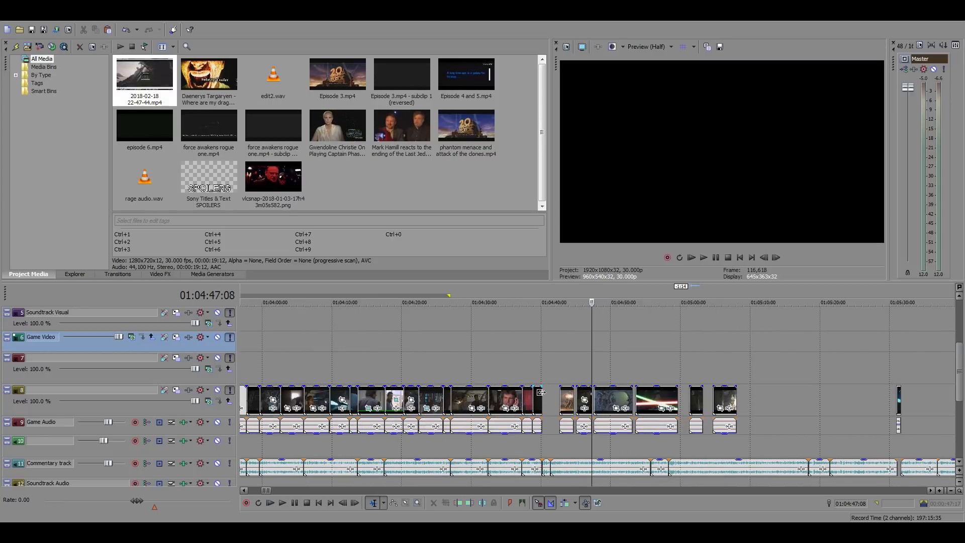
{"action": "left_click", "coordinate": [589, 403]}
{"action": "scroll", "coordinate": [618, 425], "scroll_direction": "up", "scroll_amount": 5}
{"action": "scroll", "coordinate": [618, 425], "scroll_direction": "up", "scroll_amount": 1}
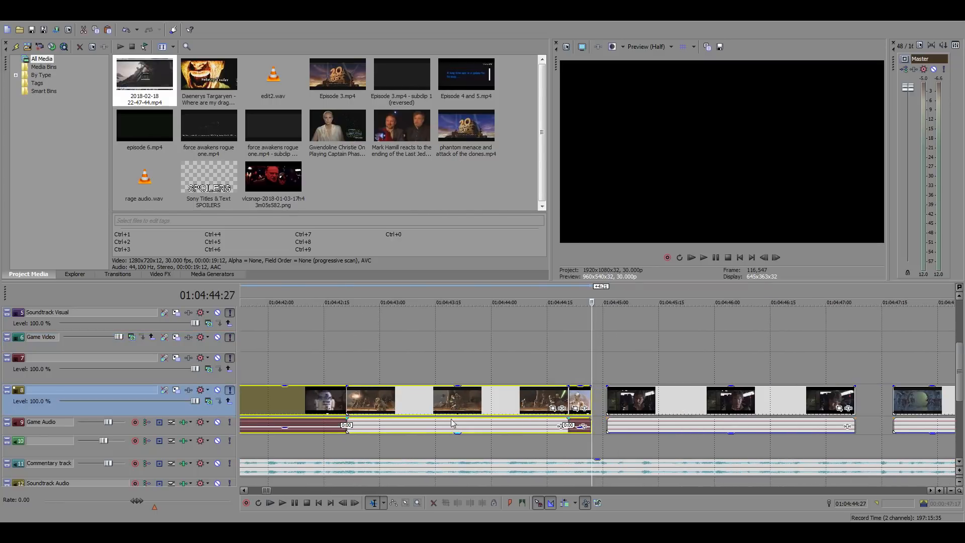
{"action": "scroll", "coordinate": [453, 425], "scroll_direction": "down", "scroll_amount": 2}
{"action": "left_click", "coordinate": [358, 401]}
{"action": "scroll", "coordinate": [511, 403], "scroll_direction": "up", "scroll_amount": 3}
{"action": "left_click", "coordinate": [563, 431]}
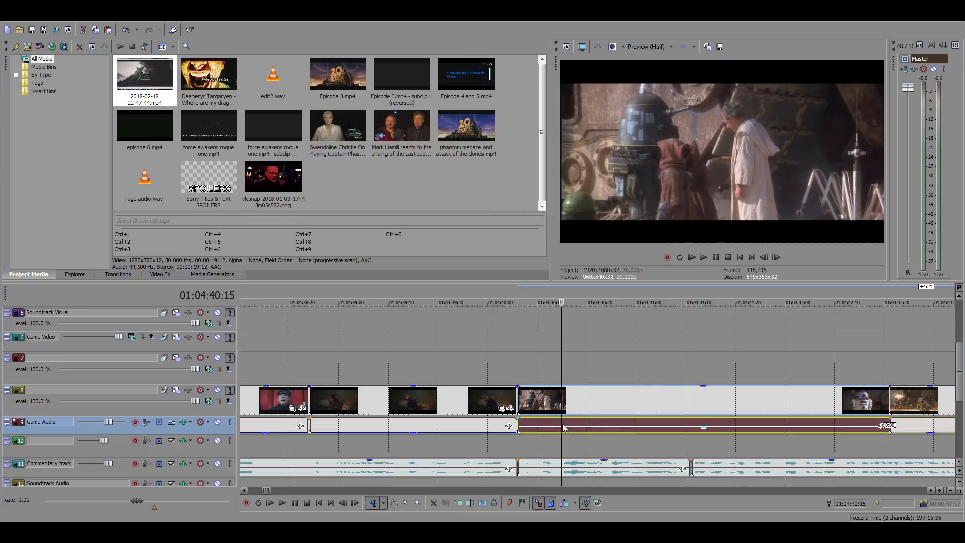
Shift the pasted droid shot earlier to about 01:04:39:19 so it overlaps the preceding clip by 17 frames, checking it against the commentary
{"action": "left_click", "coordinate": [517, 372]}
{"action": "key", "text": "space"}
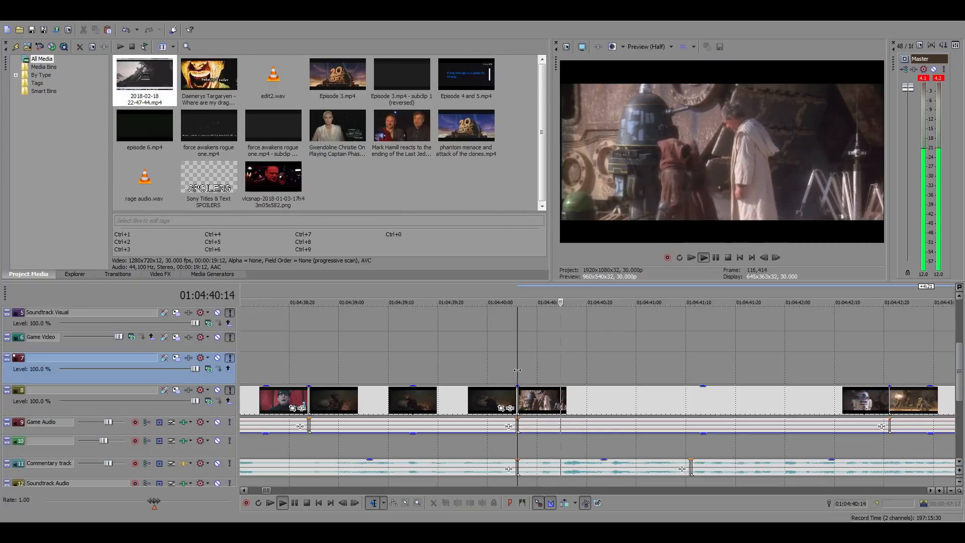
{"action": "key", "text": "space"}
{"action": "left_click_drag", "start_coordinate": [606, 410], "coordinate": [557, 402]}
{"action": "key", "text": "space"}
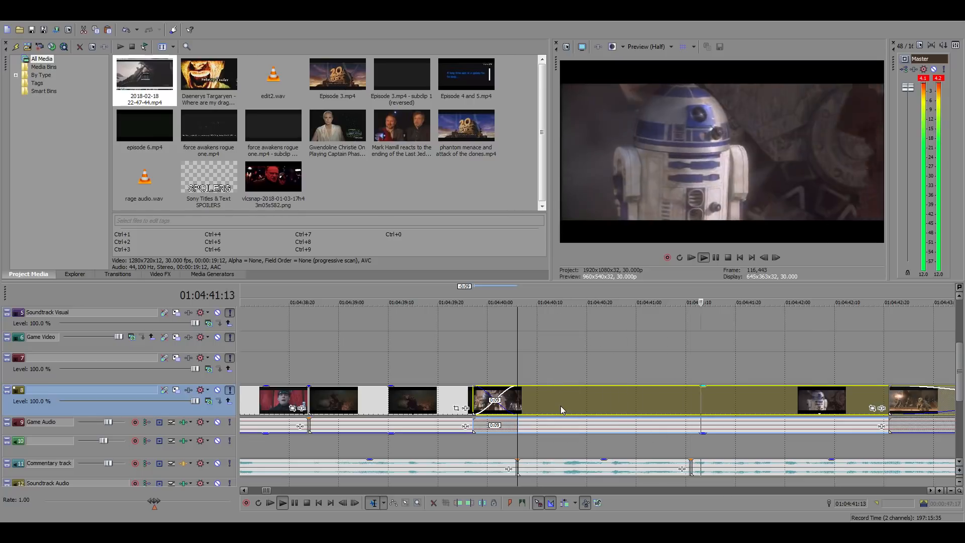
{"action": "key", "text": "space"}
{"action": "key", "text": "space"}
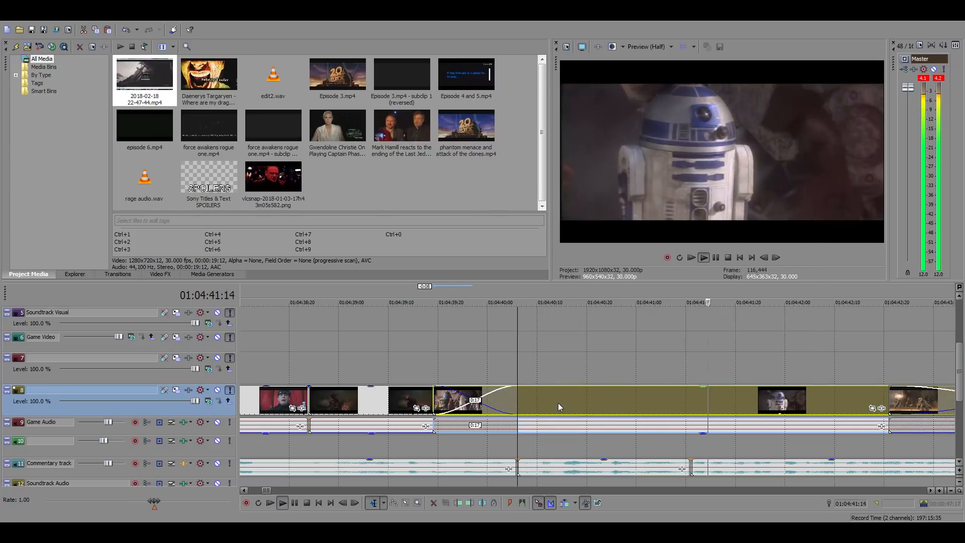
{"action": "key", "text": "space"}
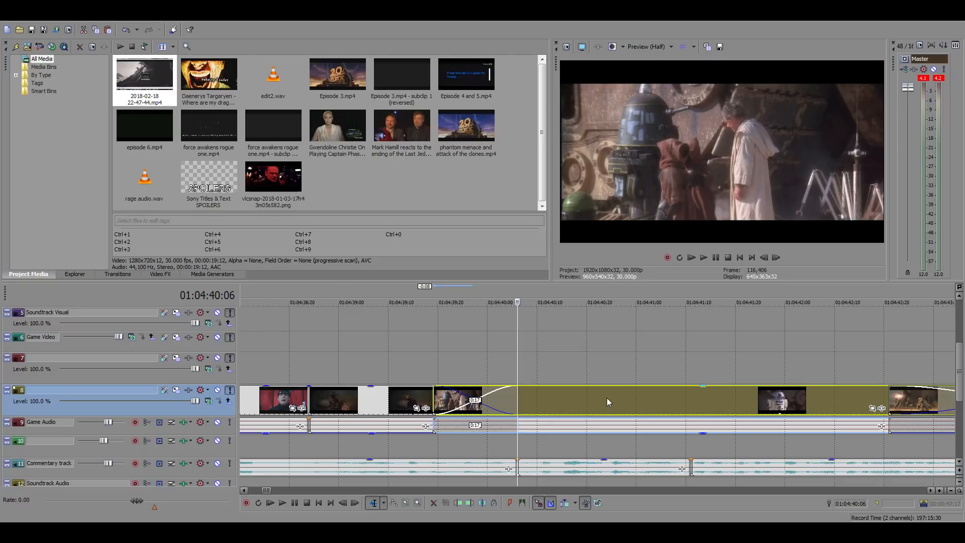
Trim the end of the droid shot to 01:04:41:00, just before the cut to the white-and-blue droid
{"action": "left_click", "coordinate": [632, 399]}
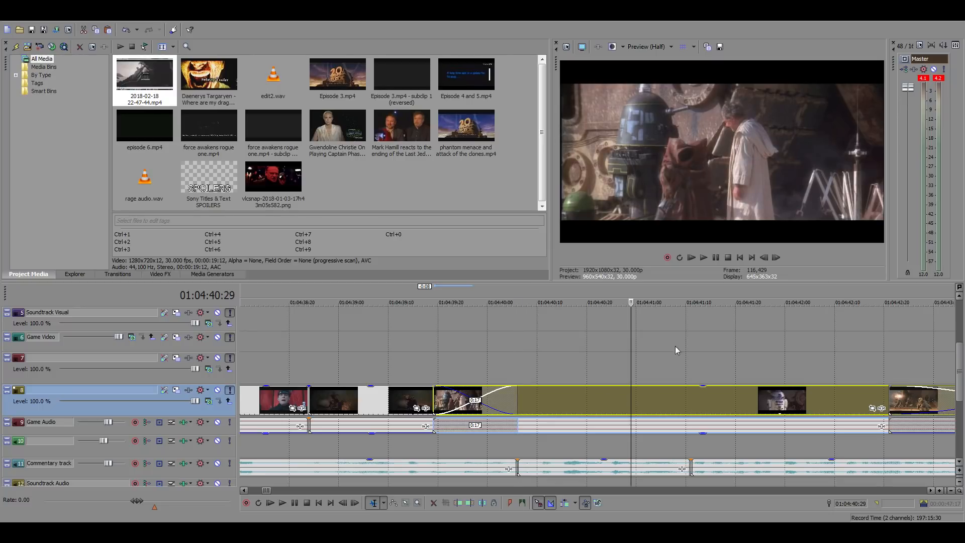
{"action": "left_click", "coordinate": [776, 257]}
{"action": "left_click", "coordinate": [776, 257]}
{"action": "left_click", "coordinate": [776, 257]}
{"action": "left_click", "coordinate": [774, 256]}
{"action": "left_click", "coordinate": [774, 257]}
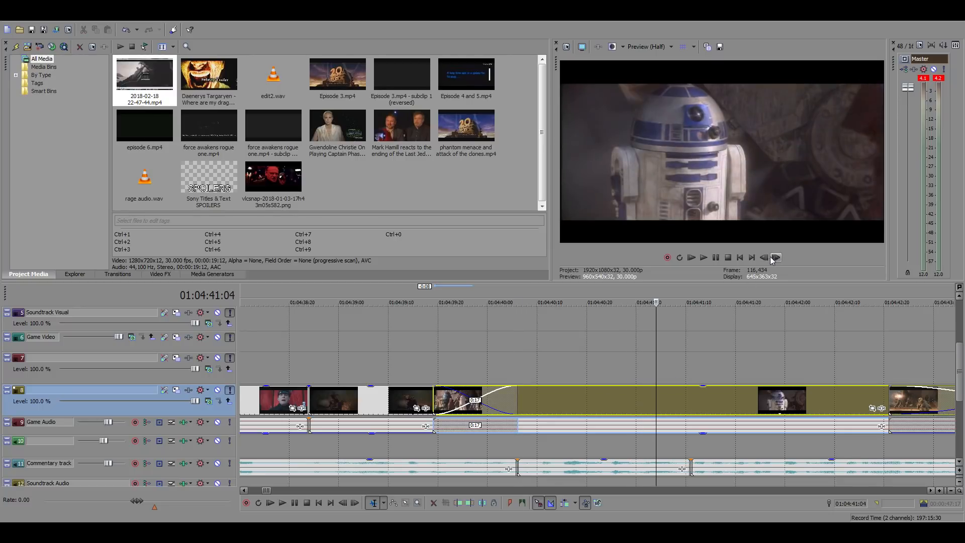
{"action": "left_click", "coordinate": [766, 257]}
{"action": "left_click", "coordinate": [766, 257]}
{"action": "left_click", "coordinate": [766, 257]}
{"action": "left_click", "coordinate": [766, 257]}
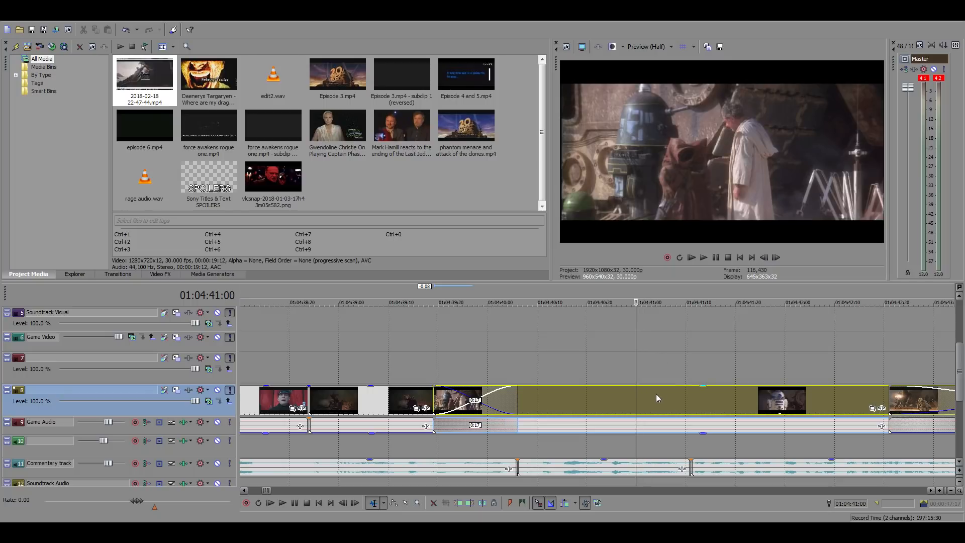
{"action": "key", "text": "alt+bracketright"}
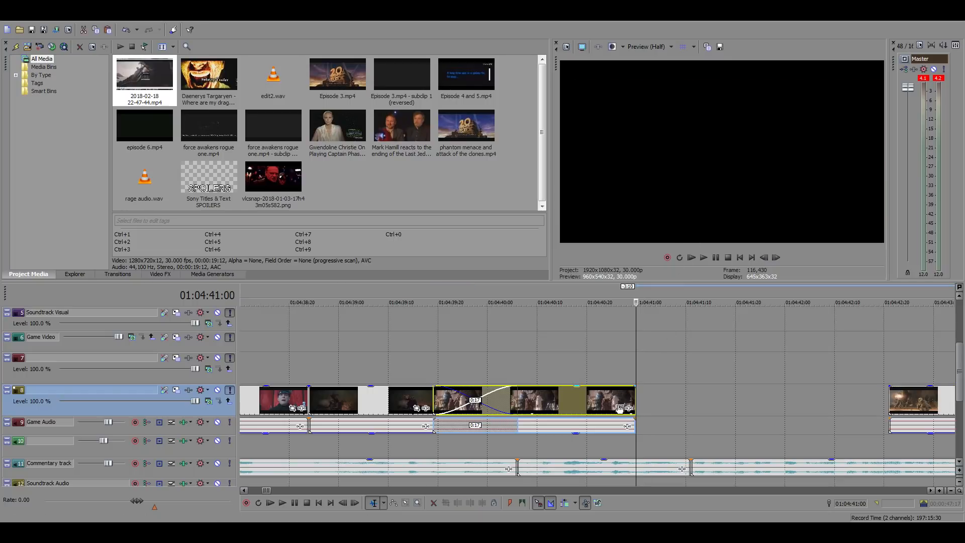
Play back the trimmed droid shot, and capture its last frame at 01:04:40:29 as the still image Image1.png
{"action": "left_click", "coordinate": [518, 368]}
{"action": "key", "text": "space"}
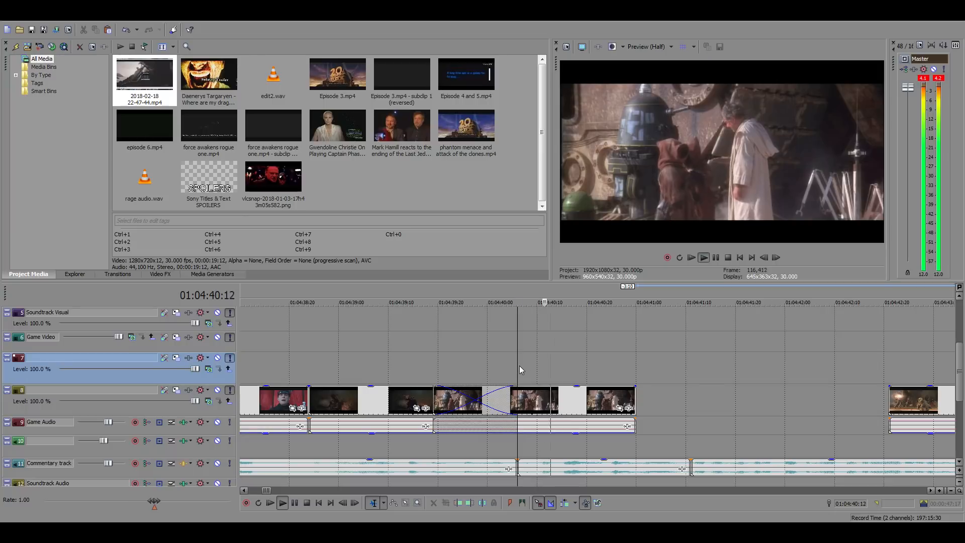
{"action": "key", "text": "space"}
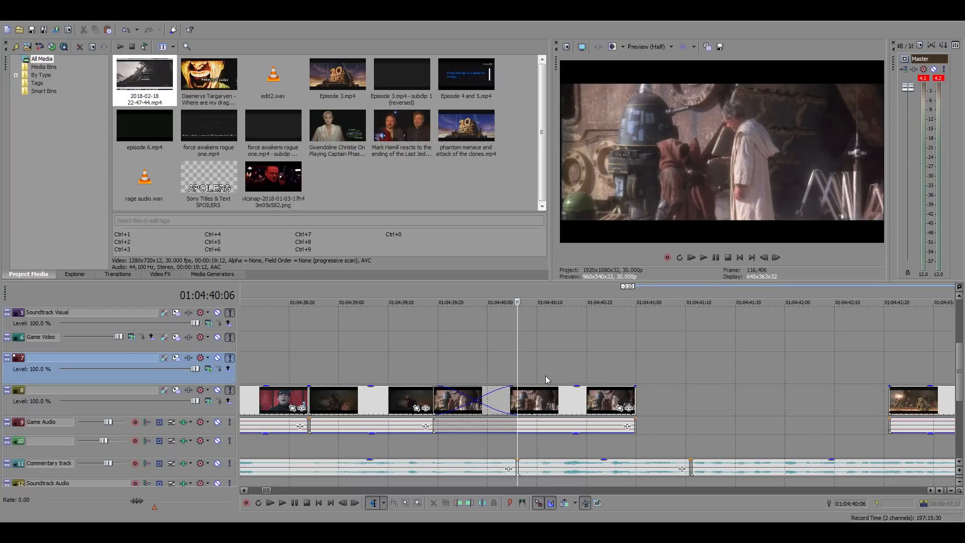
{"action": "key", "text": "space"}
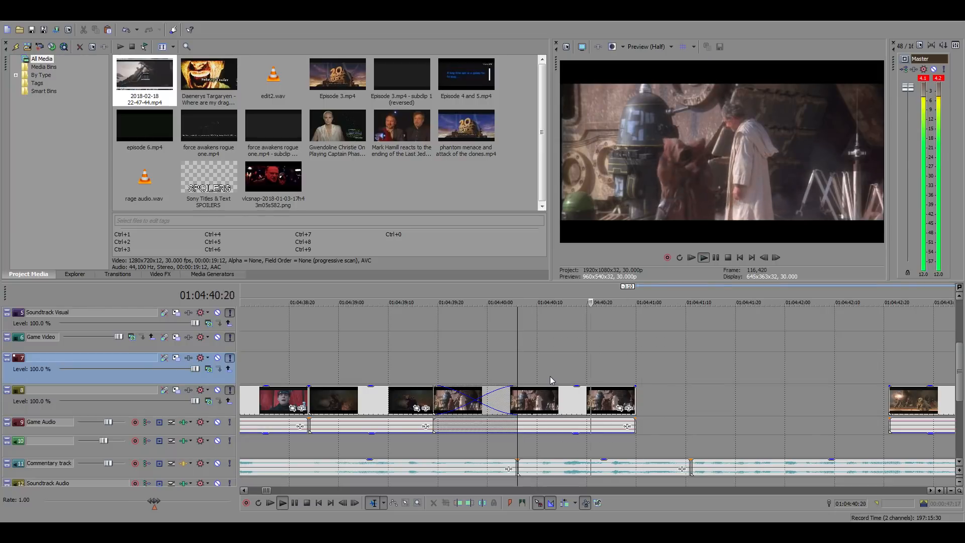
{"action": "key", "text": "space"}
{"action": "left_click", "coordinate": [624, 399]}
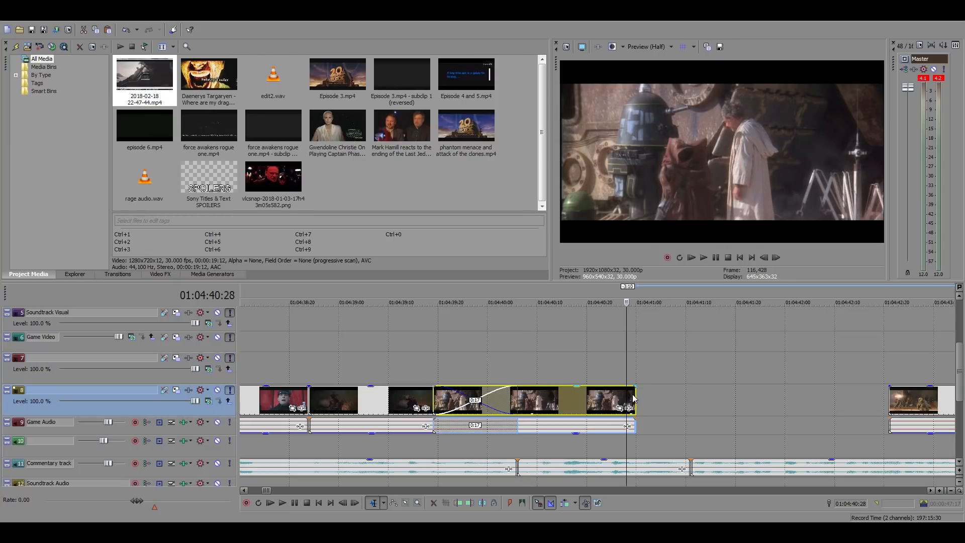
{"action": "left_click", "coordinate": [631, 396]}
{"action": "left_click", "coordinate": [634, 396]}
{"action": "left_click", "coordinate": [631, 397]}
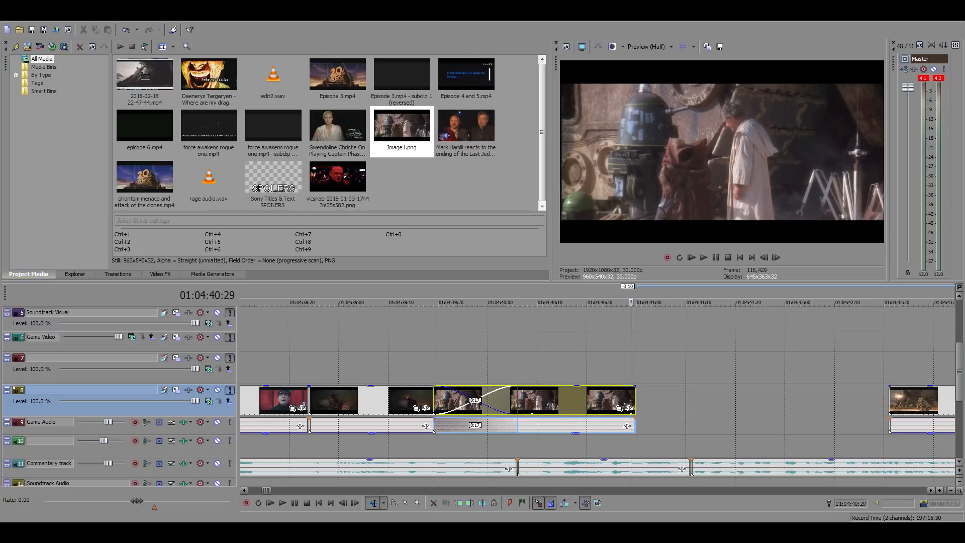
Insert Image1.png directly after the droid shot and trim its end to 01:04:41:11
{"action": "left_click_drag", "start_coordinate": [402, 125], "coordinate": [637, 400]}
{"action": "left_click", "coordinate": [692, 400]}
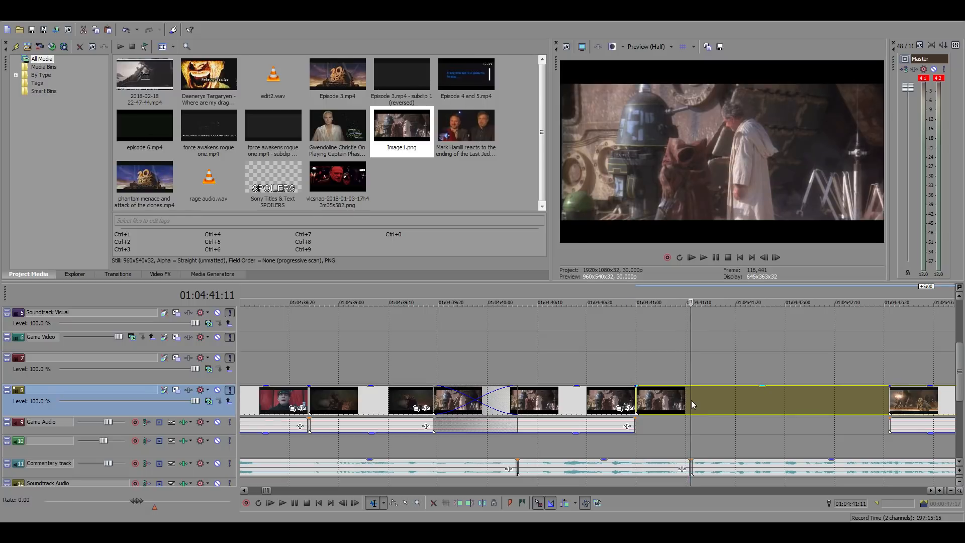
{"action": "key", "text": "alt+]"}
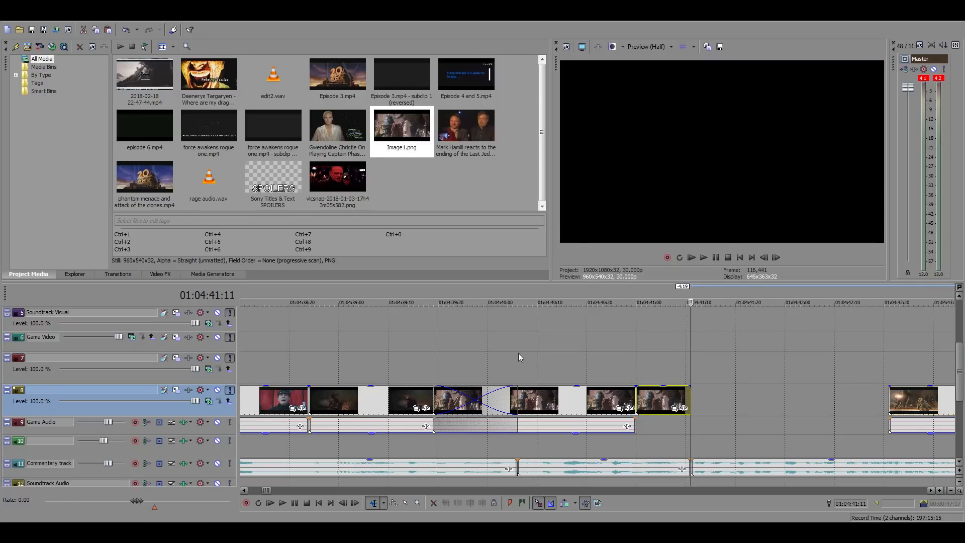
Play back the end of the droid shot against the commentary and delete the Image1.png still that follows it
{"action": "left_click", "coordinate": [517, 353]}
{"action": "key", "text": "space"}
{"action": "key", "text": "space"}
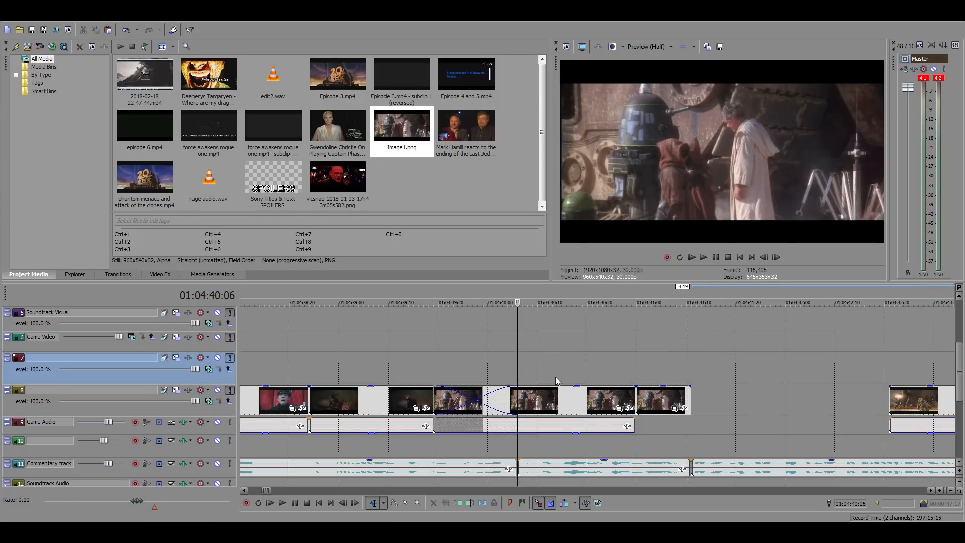
{"action": "key", "text": "space"}
{"action": "key", "text": "space"}
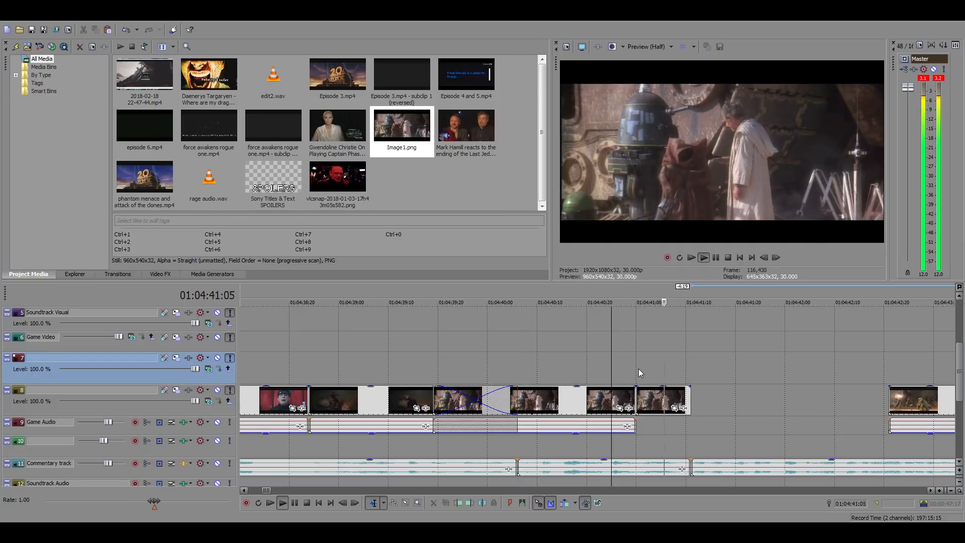
{"action": "key", "text": "space"}
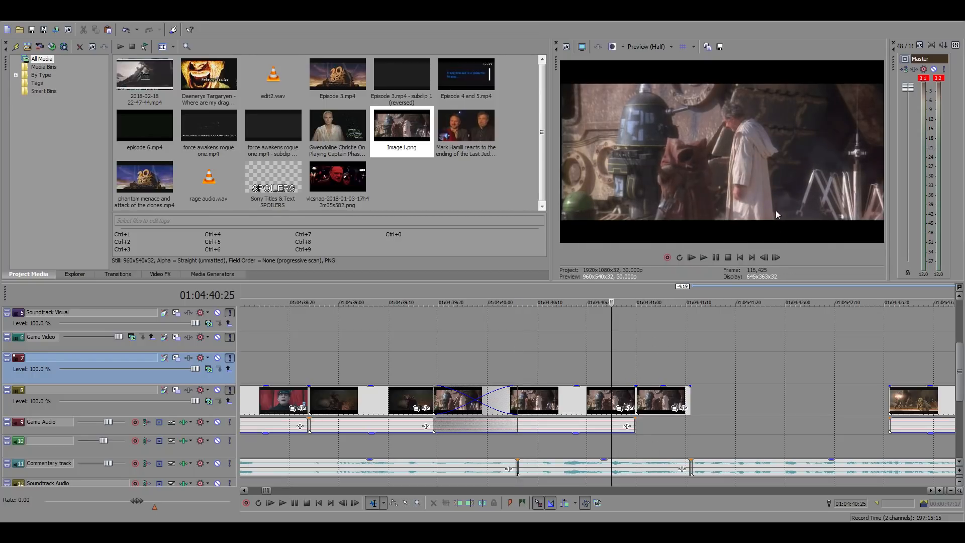
{"action": "left_click", "coordinate": [661, 399]}
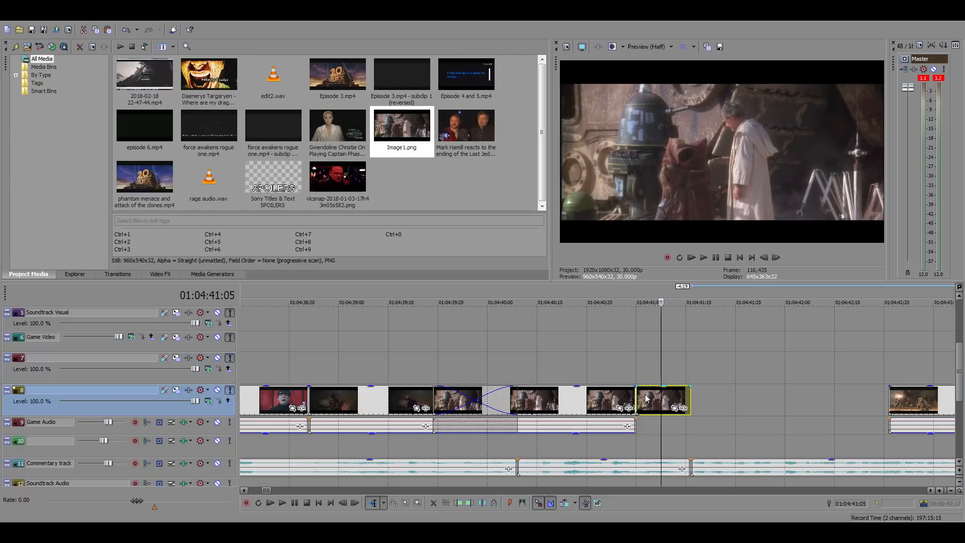
{"action": "key", "text": "Delete"}
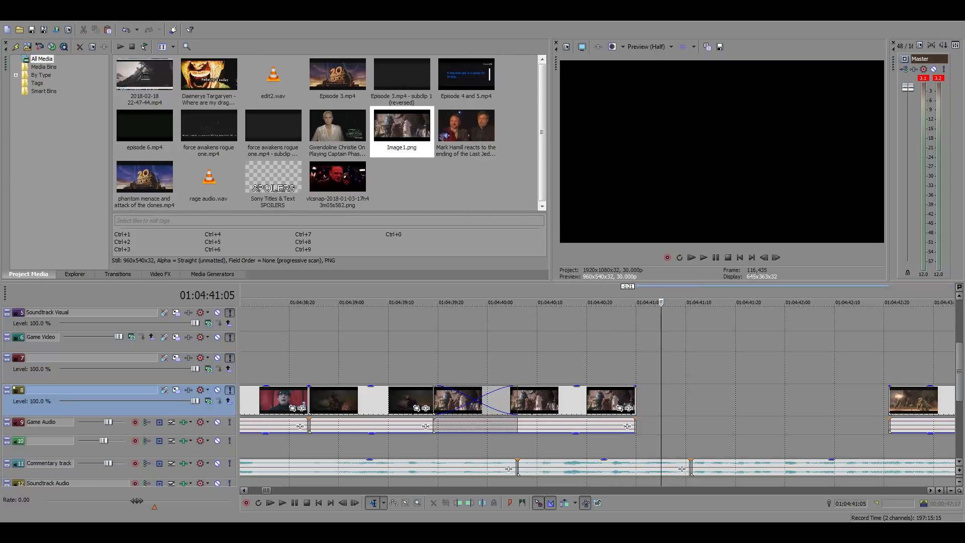
{"action": "left_click", "coordinate": [627, 363]}
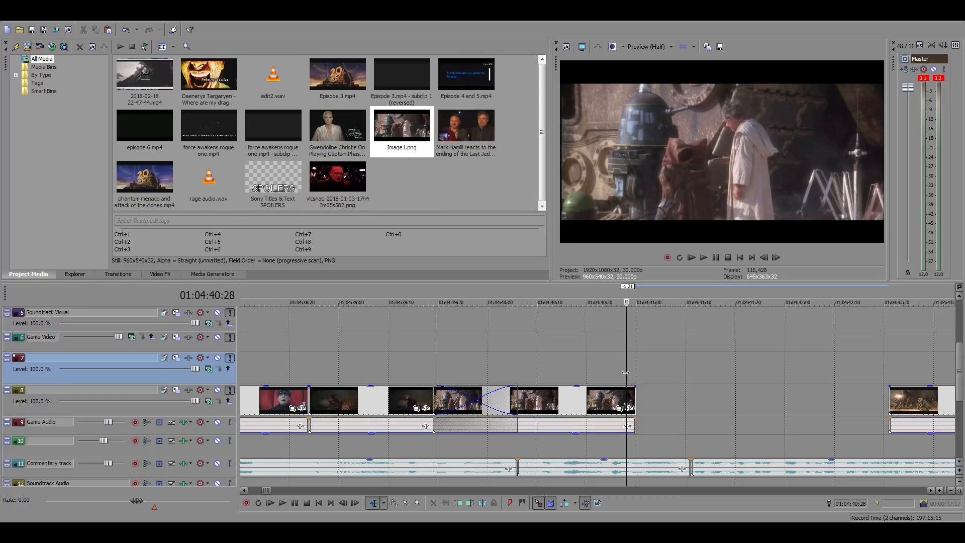
Search the source footage between about 20:05:00:00 and 21:32:00:00 for the forest bunker scene
{"action": "scroll", "coordinate": [625, 372], "scroll_direction": "down", "scroll_amount": 15}
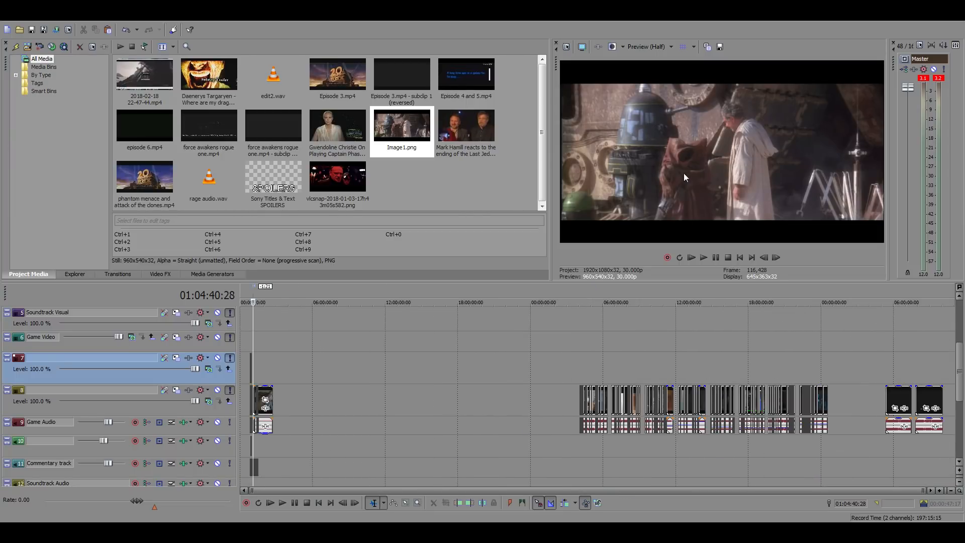
{"action": "left_click", "coordinate": [777, 374]}
{"action": "scroll", "coordinate": [784, 377], "scroll_direction": "up", "scroll_amount": 5}
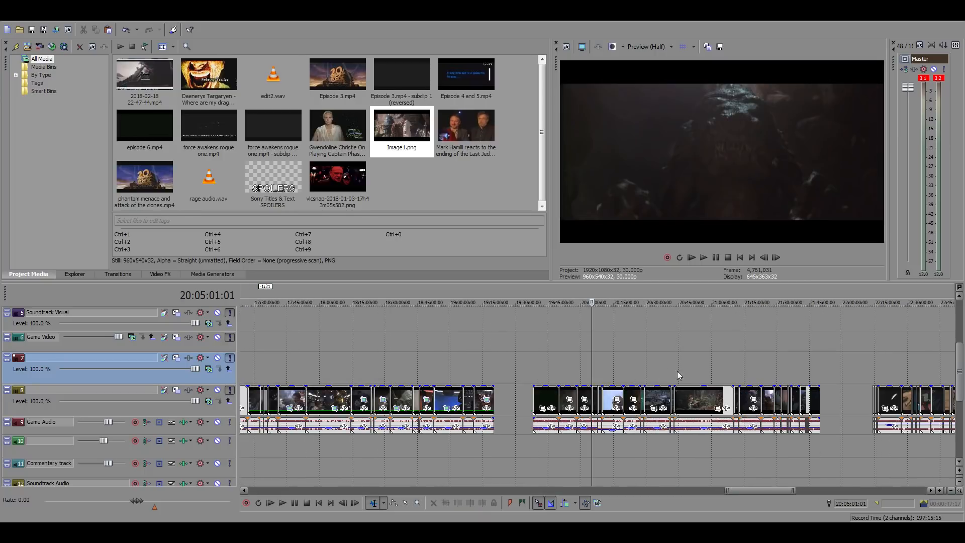
{"action": "left_click", "coordinate": [639, 358]}
{"action": "scroll", "coordinate": [686, 369], "scroll_direction": "up", "scroll_amount": 3}
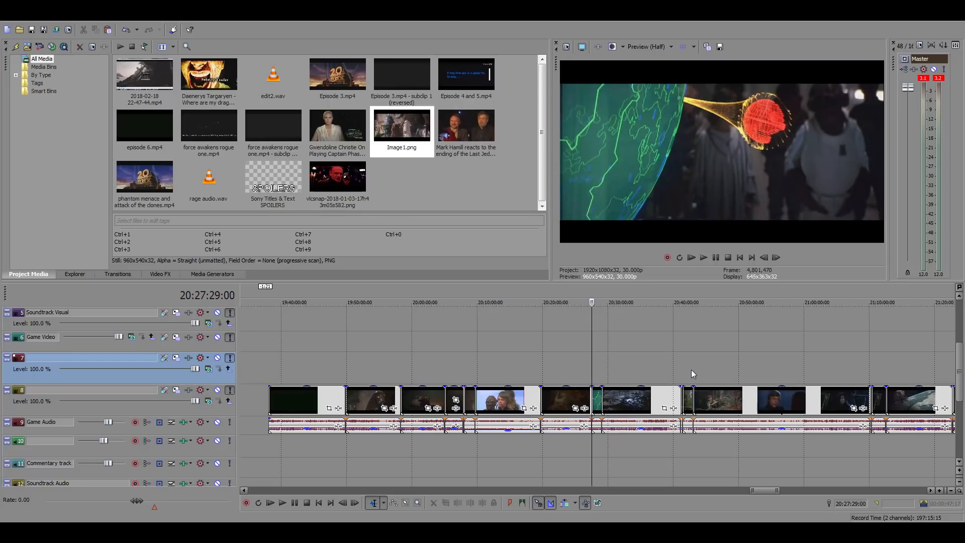
{"action": "left_click", "coordinate": [889, 356]}
{"action": "scroll", "coordinate": [818, 369], "scroll_direction": "up", "scroll_amount": 2}
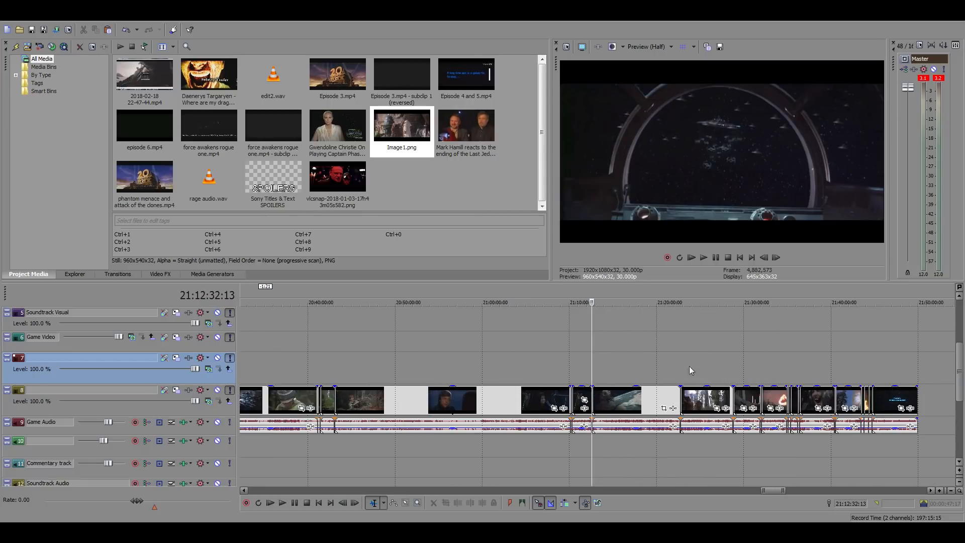
{"action": "left_click", "coordinate": [690, 365]}
{"action": "scroll", "coordinate": [714, 366], "scroll_direction": "up", "scroll_amount": 3}
{"action": "left_click", "coordinate": [697, 362]}
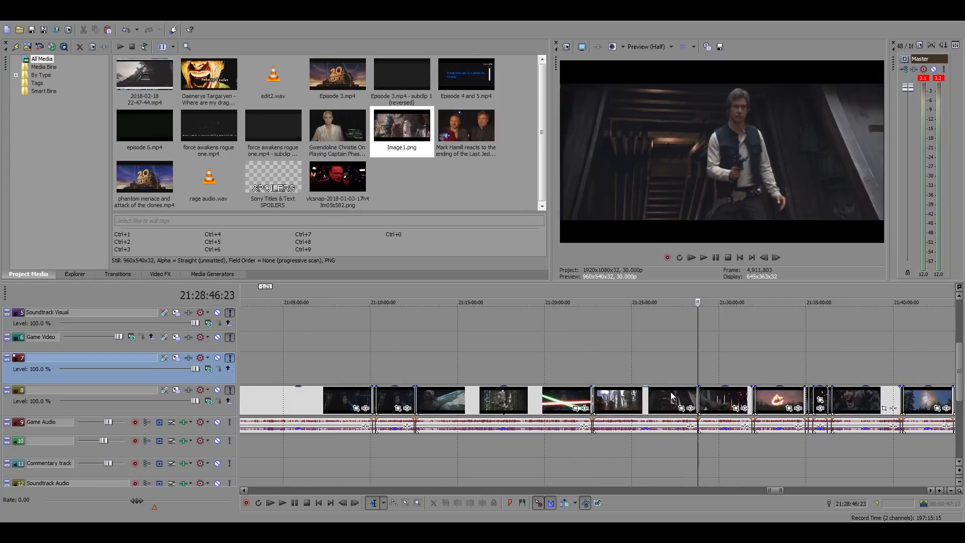
{"action": "left_click", "coordinate": [752, 370]}
{"action": "scroll", "coordinate": [756, 372], "scroll_direction": "up", "scroll_amount": 3}
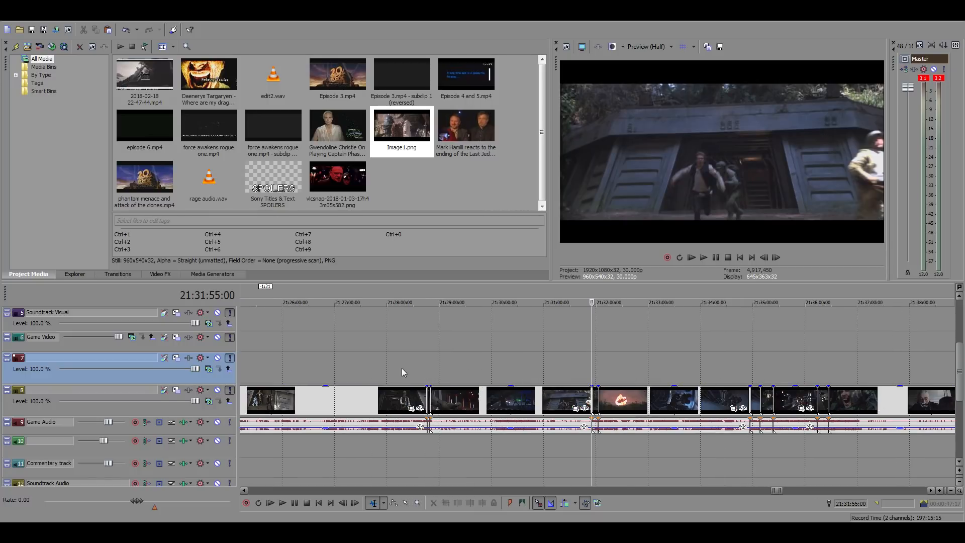
{"action": "left_click", "coordinate": [309, 370]}
{"action": "scroll", "coordinate": [551, 381], "scroll_direction": "up", "scroll_amount": 3}
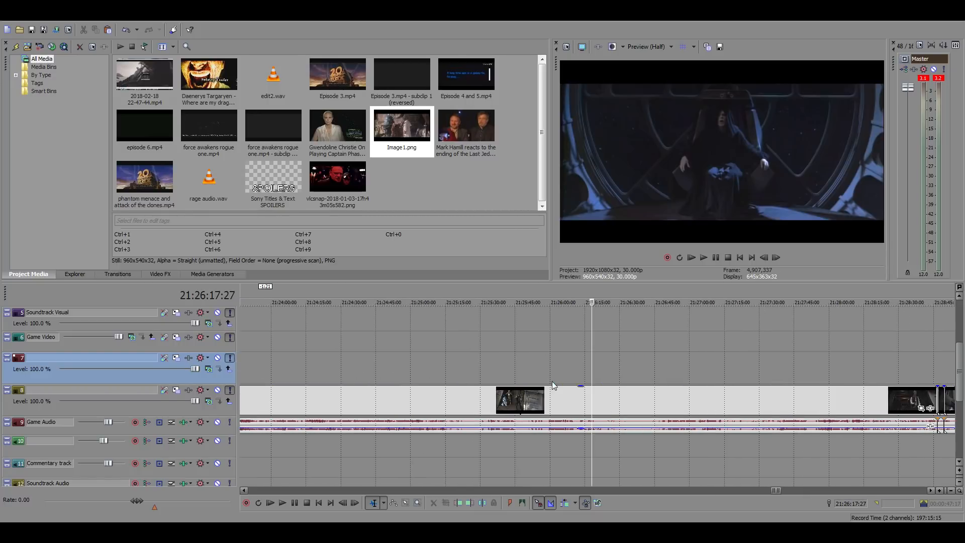
Examine the bunker entrance scene between about 21:25:29:00 and 21:26:17:00 for a usable shot, playing short parts
{"action": "scroll", "coordinate": [552, 381], "scroll_direction": "down", "scroll_amount": 2}
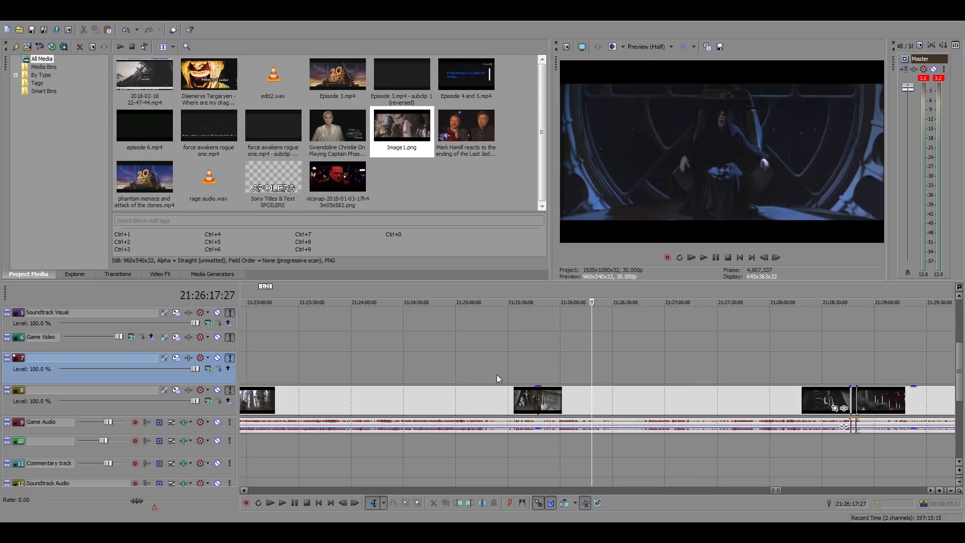
{"action": "left_click", "coordinate": [632, 355]}
{"action": "left_click", "coordinate": [551, 364]}
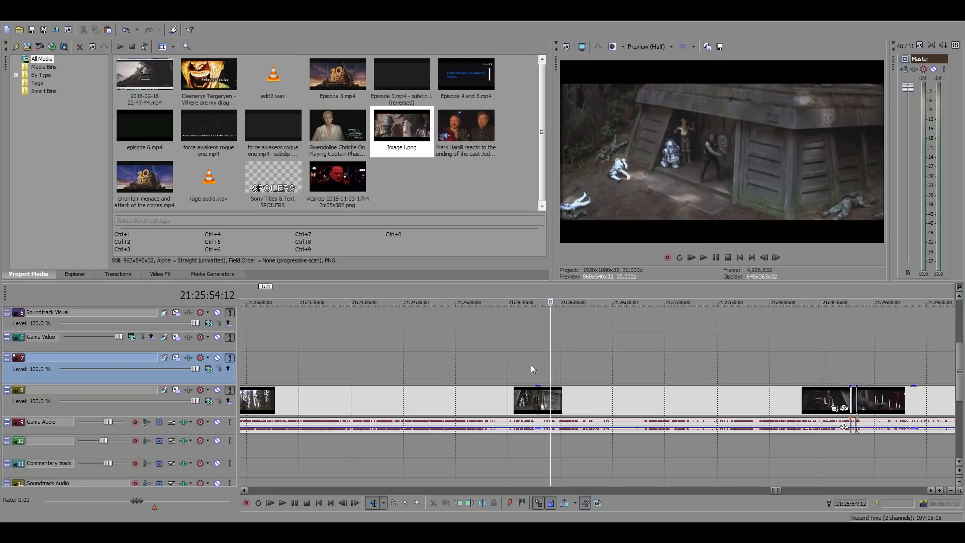
{"action": "key", "text": "space"}
{"action": "scroll", "coordinate": [656, 379], "scroll_direction": "up", "scroll_amount": 5}
{"action": "key", "text": "space"}
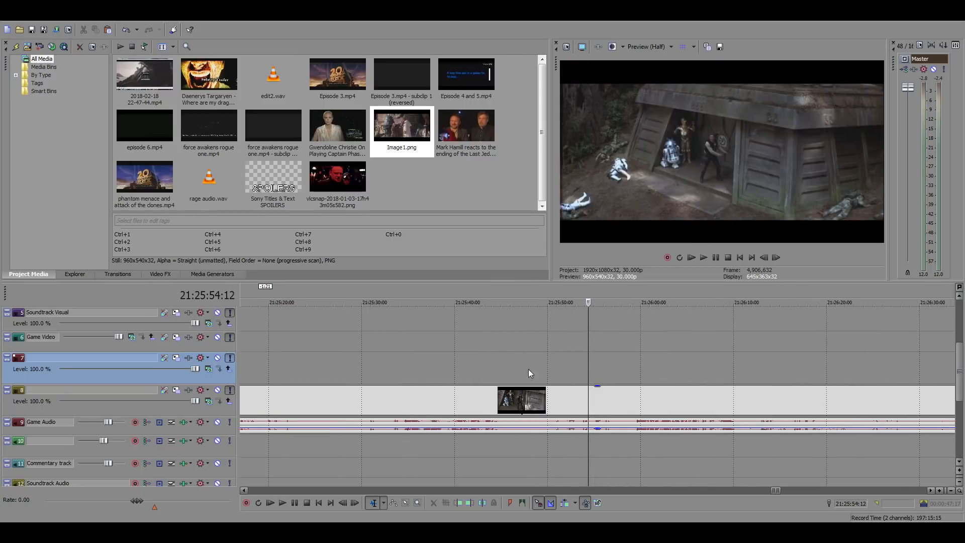
{"action": "left_click", "coordinate": [490, 364]}
{"action": "key", "text": "space"}
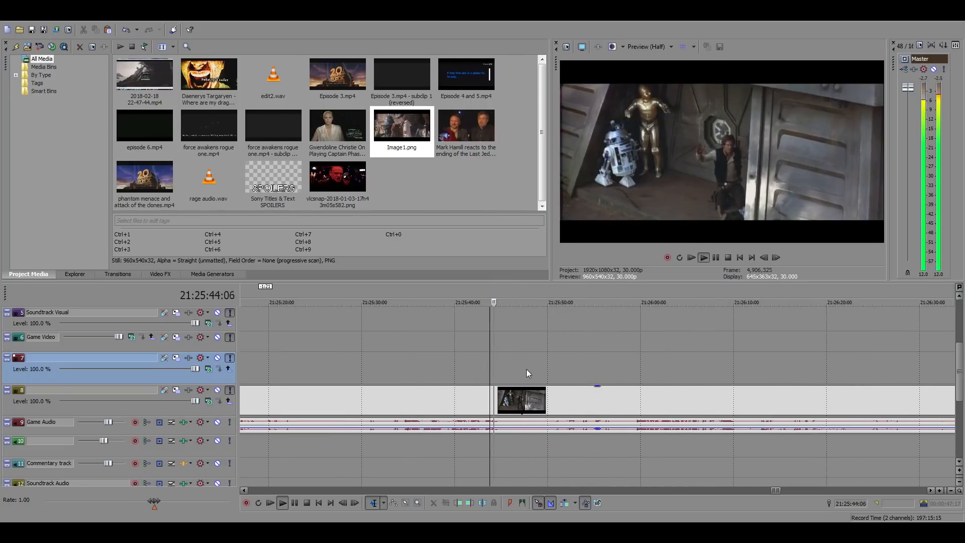
{"action": "left_click", "coordinate": [435, 372]}
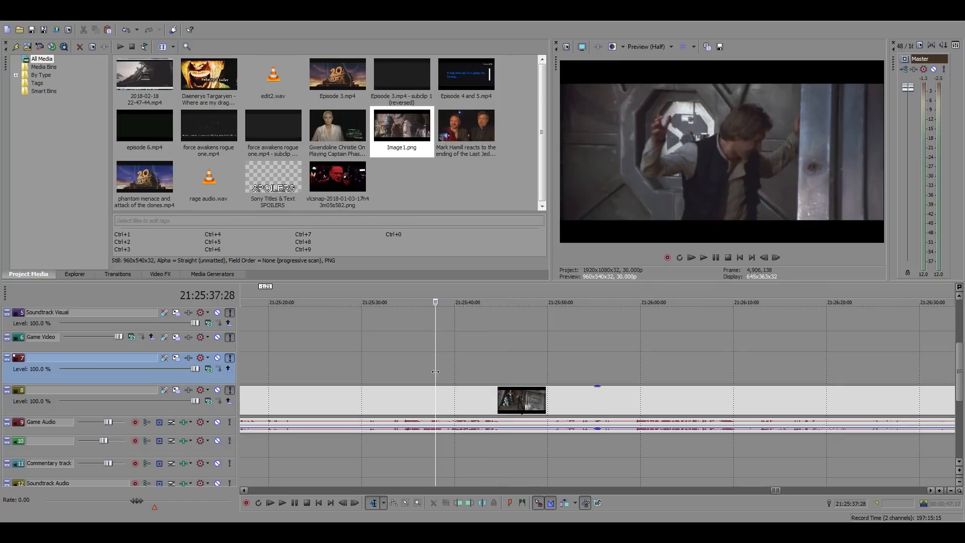
{"action": "key", "text": "space"}
{"action": "left_click", "coordinate": [390, 371]}
{"action": "left_click", "coordinate": [354, 370]}
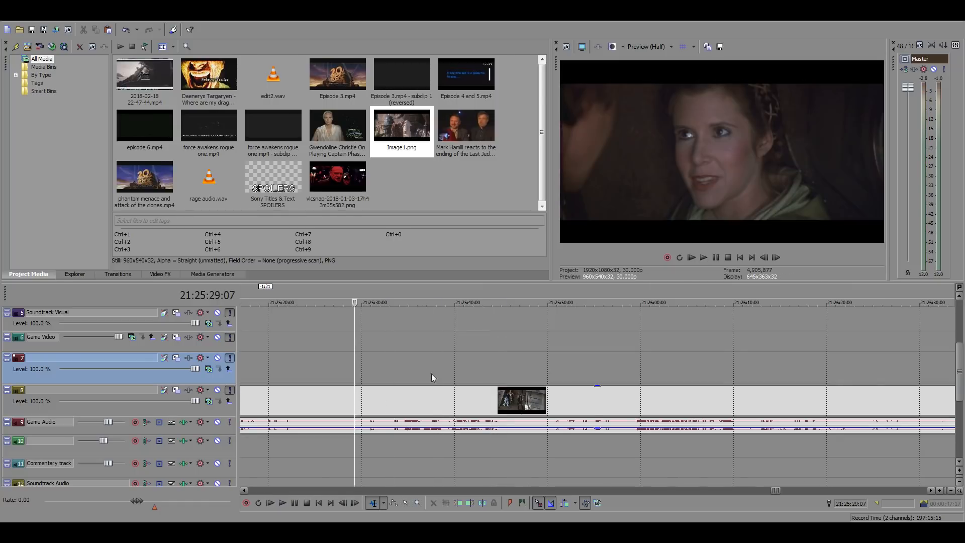
Search the forest battle footage between about 21:23:50:00 and 21:25:18:00 for a shot at the bunker door
{"action": "scroll", "coordinate": [452, 374], "scroll_direction": "down", "scroll_amount": 5}
{"action": "left_click", "coordinate": [574, 369]}
{"action": "left_click", "coordinate": [552, 367]}
{"action": "left_click", "coordinate": [528, 366]}
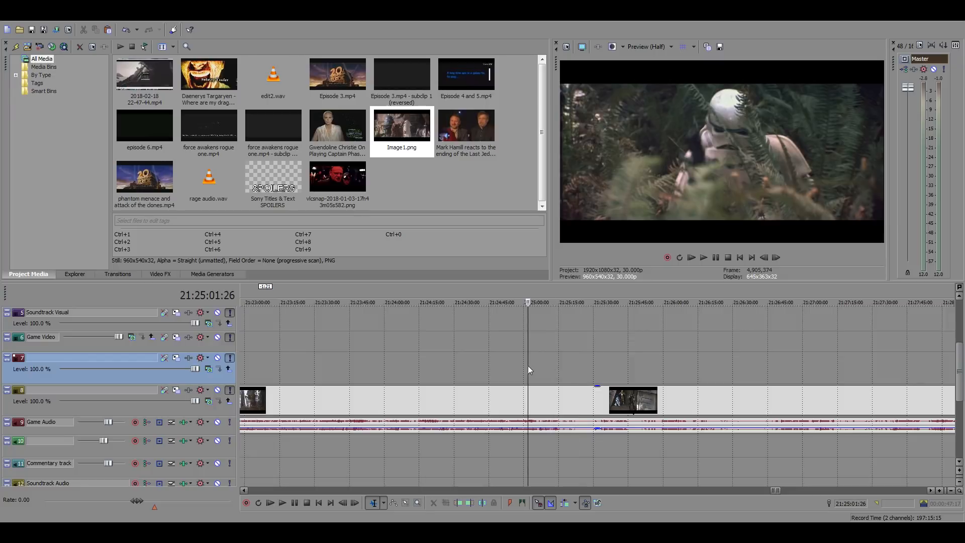
{"action": "left_click", "coordinate": [501, 366]}
{"action": "left_click", "coordinate": [473, 370]}
{"action": "left_click", "coordinate": [448, 370]}
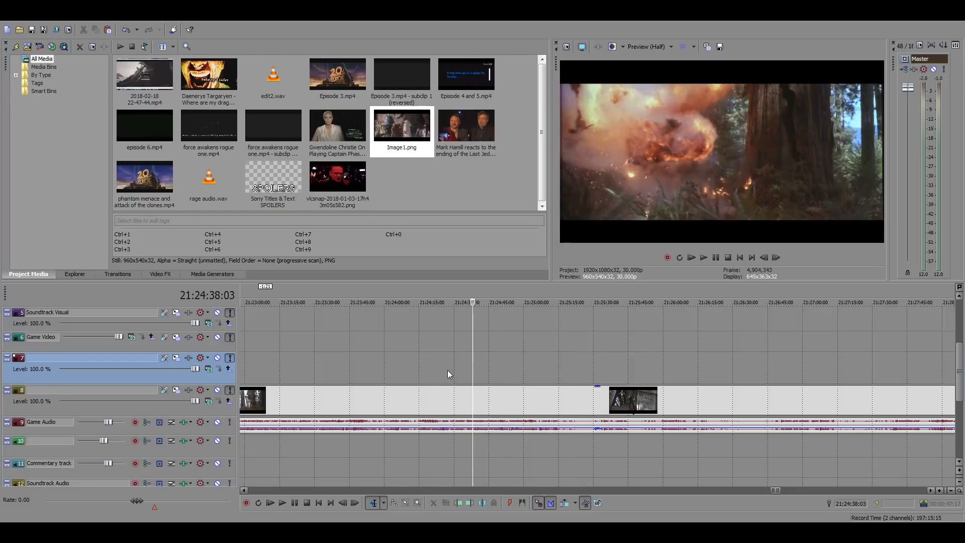
{"action": "left_click", "coordinate": [417, 370]}
{"action": "left_click", "coordinate": [389, 370]}
{"action": "left_click", "coordinate": [362, 370]}
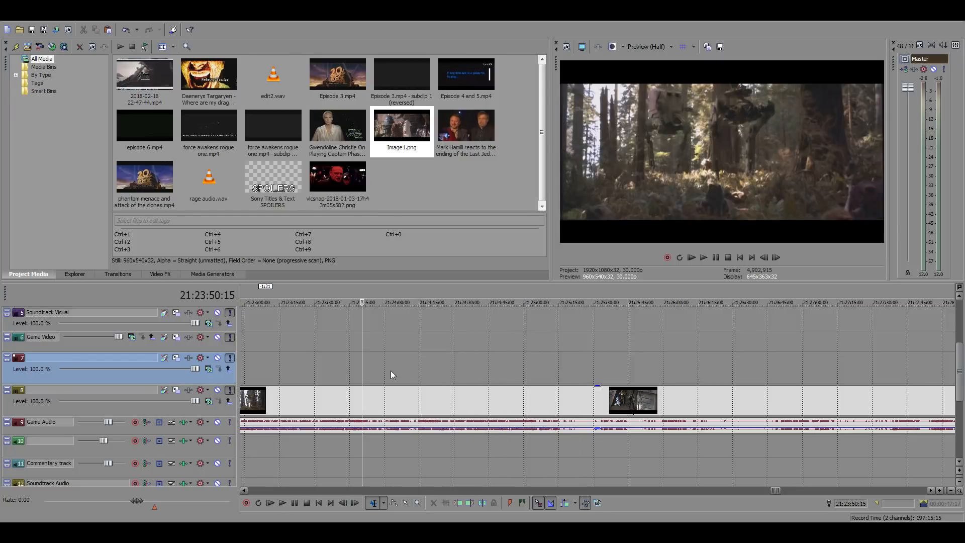
{"action": "left_click", "coordinate": [564, 366]}
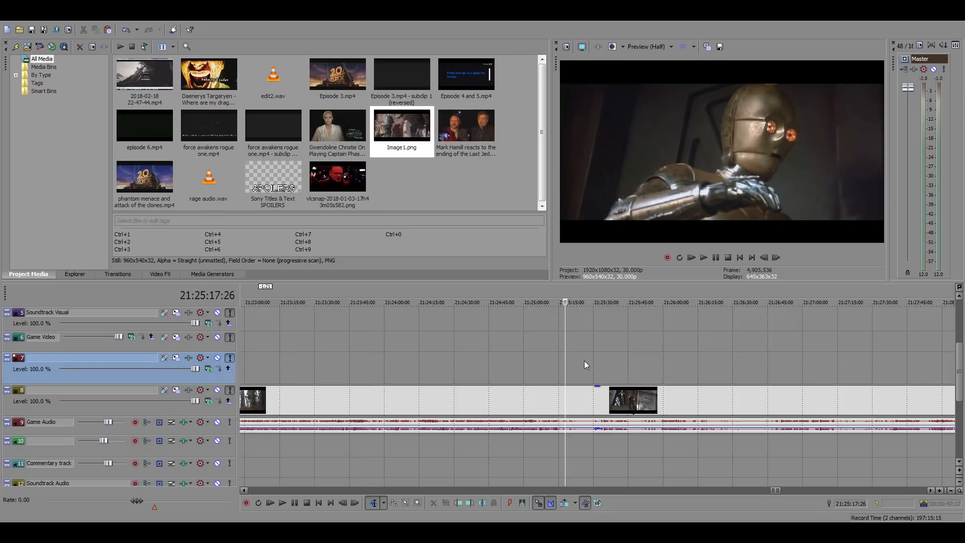
{"action": "key", "text": "space"}
{"action": "key", "text": "space"}
Split the source clip at 21:25:09:26, where the two droids and the couple stand at the bunker door
{"action": "left_click", "coordinate": [547, 374]}
{"action": "scroll", "coordinate": [604, 402], "scroll_direction": "up", "scroll_amount": 5}
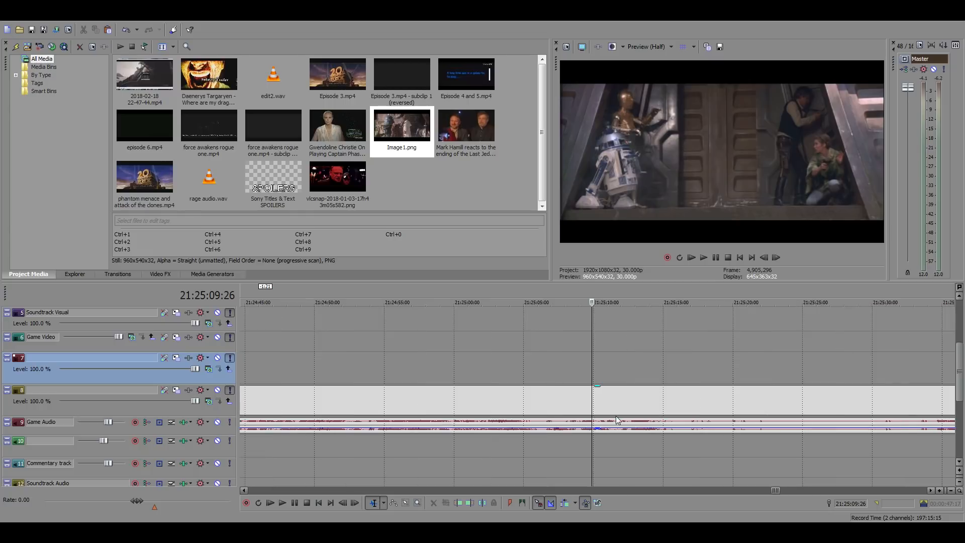
{"action": "key", "text": "space"}
{"action": "left_click", "coordinate": [597, 403]}
{"action": "key", "text": "s"}
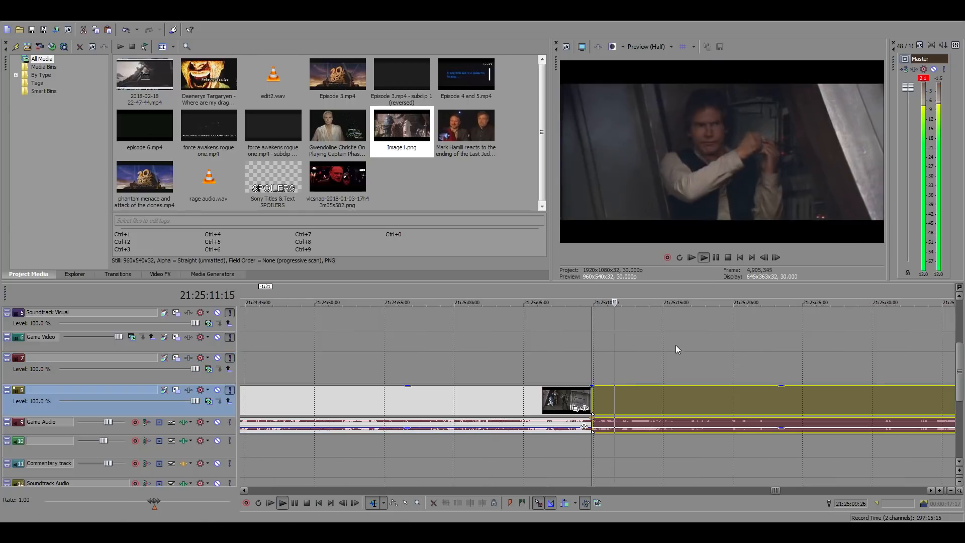
{"action": "key", "text": "space"}
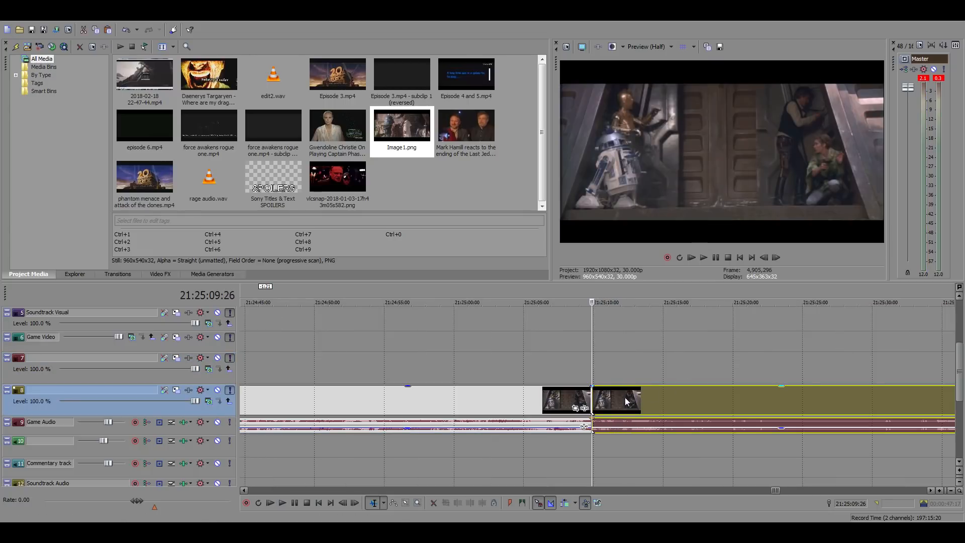
Split the bunker door shot at 21:25:12:08, just before the cut to the stormtrooper, and select the isolated piece
{"action": "left_click", "coordinate": [625, 397]}
{"action": "scroll", "coordinate": [681, 405], "scroll_direction": "up", "scroll_amount": 4}
{"action": "left_click", "coordinate": [775, 257]}
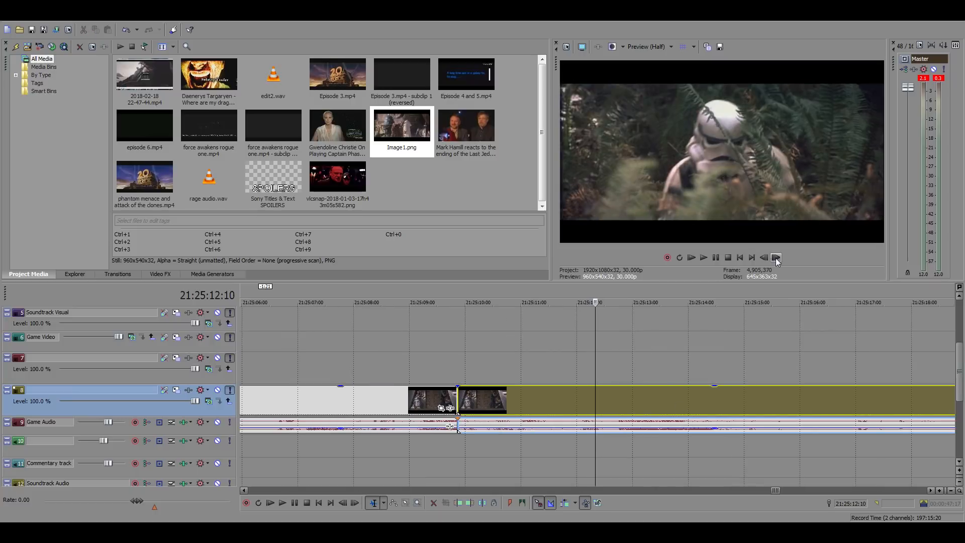
{"action": "left_click", "coordinate": [763, 257]}
{"action": "left_click", "coordinate": [763, 257]}
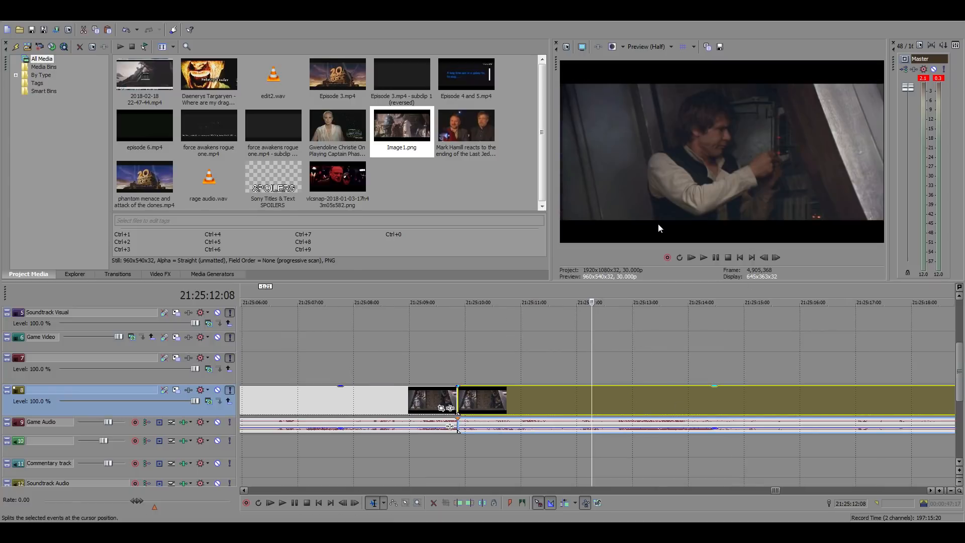
{"action": "key", "text": "s"}
{"action": "left_click", "coordinate": [532, 391]}
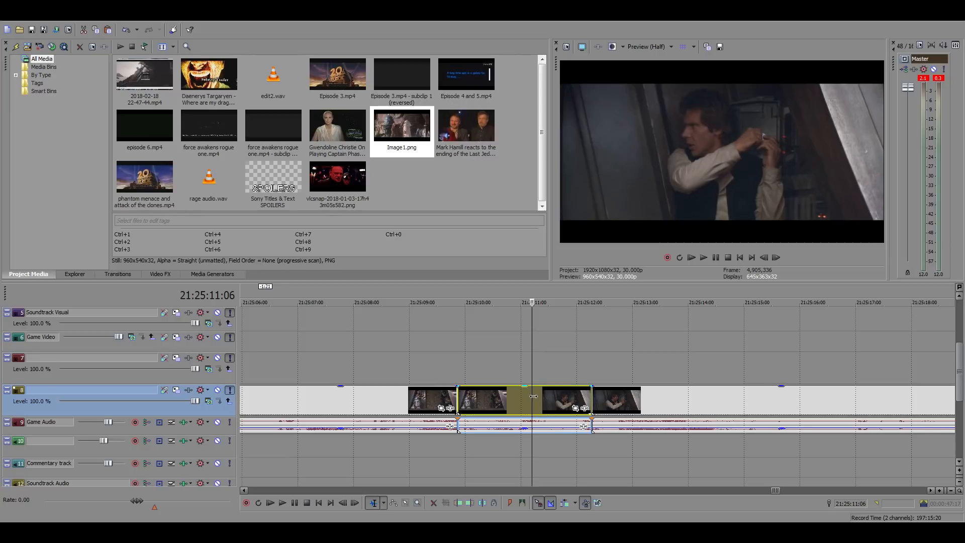
Copy the isolated bunker door shot and return to the main timeline at 01:04:41:00, where the gap begins
{"action": "scroll", "coordinate": [529, 393], "scroll_direction": "down", "scroll_amount": 15}
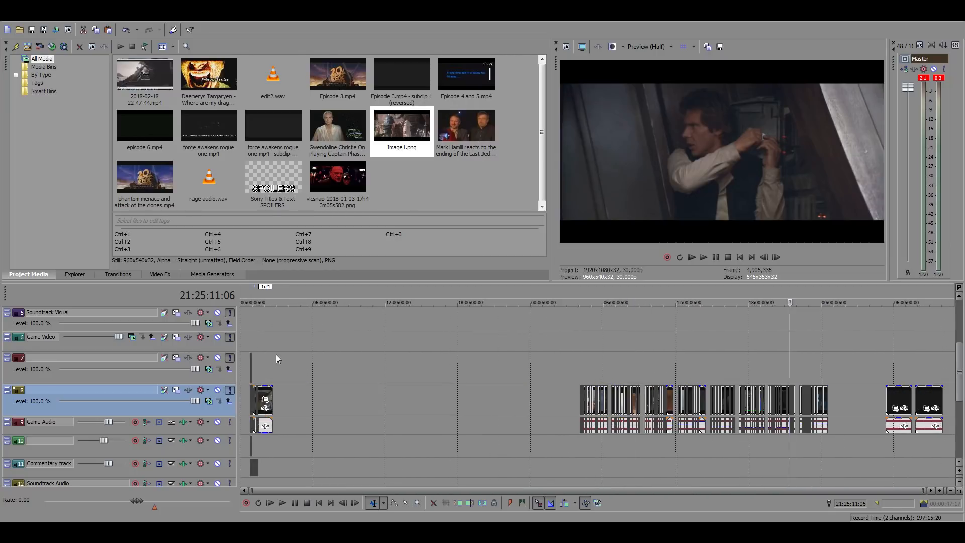
{"action": "left_click", "coordinate": [254, 334]}
{"action": "scroll", "coordinate": [508, 357], "scroll_direction": "up", "scroll_amount": 8}
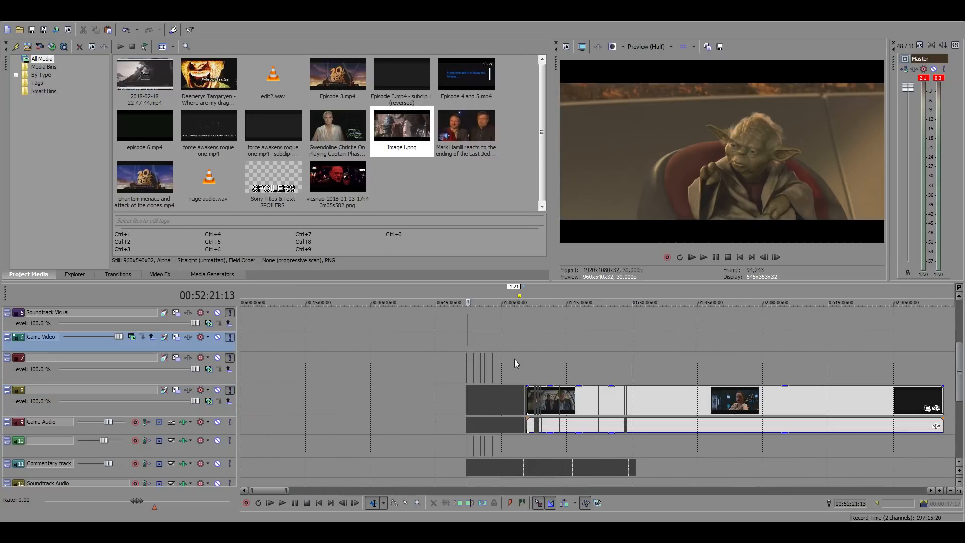
{"action": "scroll", "coordinate": [535, 363], "scroll_direction": "up", "scroll_amount": 2}
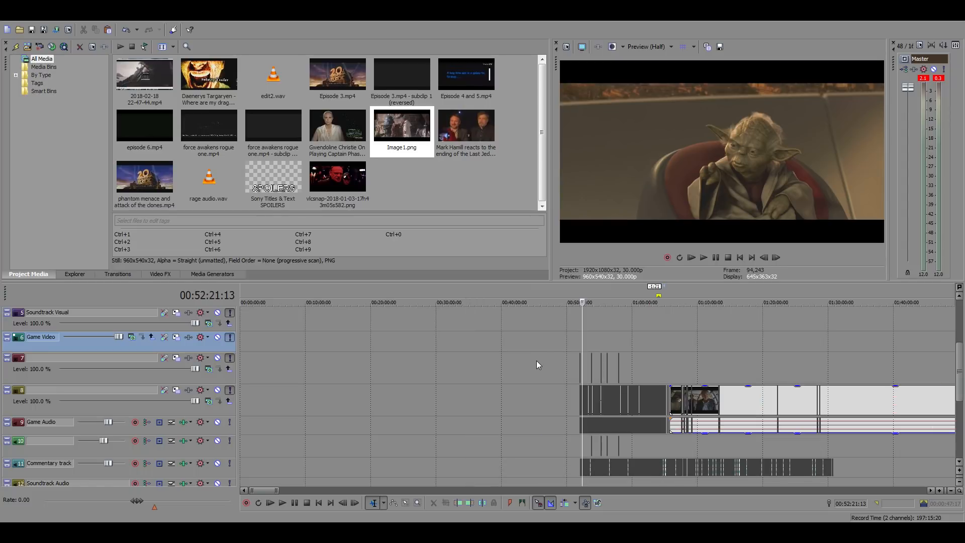
{"action": "scroll", "coordinate": [573, 369], "scroll_direction": "up", "scroll_amount": 2}
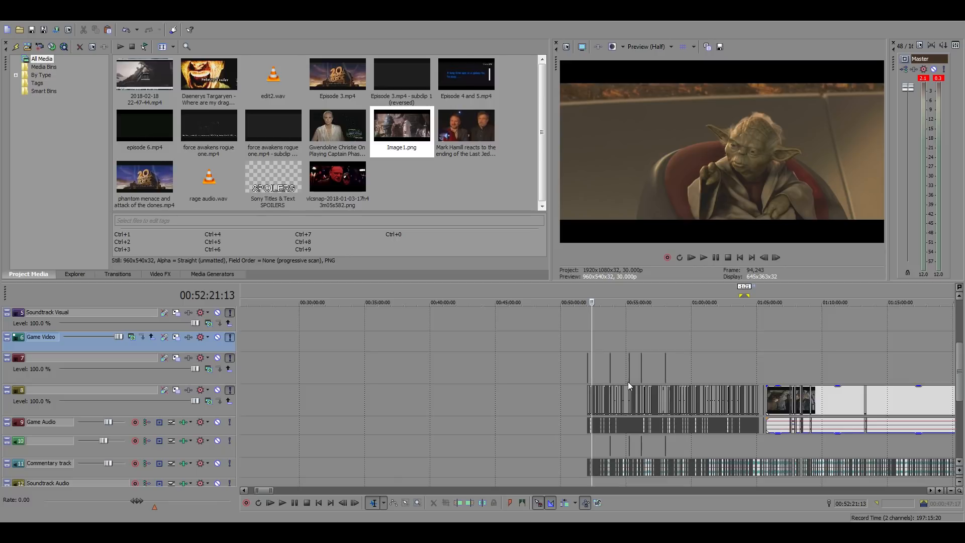
{"action": "scroll", "coordinate": [628, 386], "scroll_direction": "up", "scroll_amount": 1}
{"action": "left_click", "coordinate": [817, 374]}
{"action": "scroll", "coordinate": [819, 373], "scroll_direction": "up", "scroll_amount": 6}
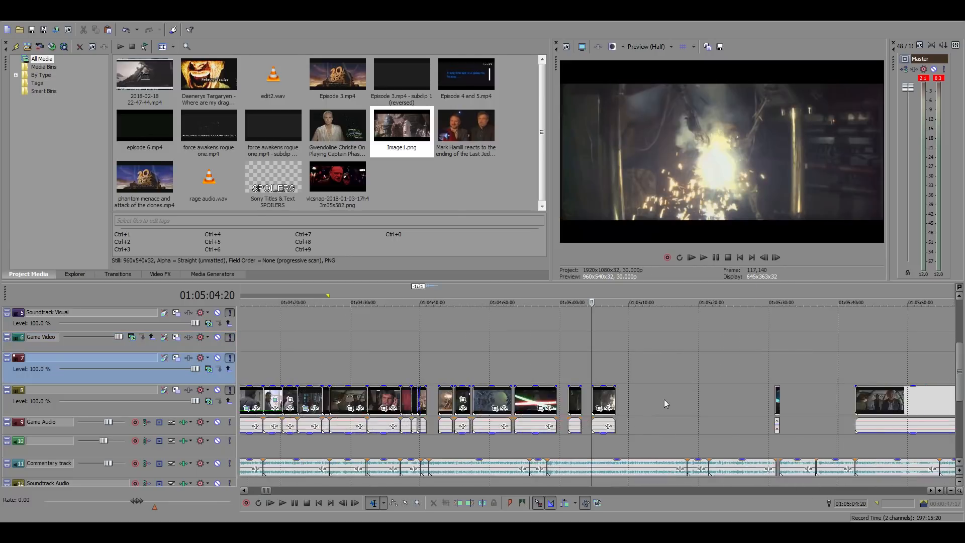
{"action": "left_click", "coordinate": [372, 378]}
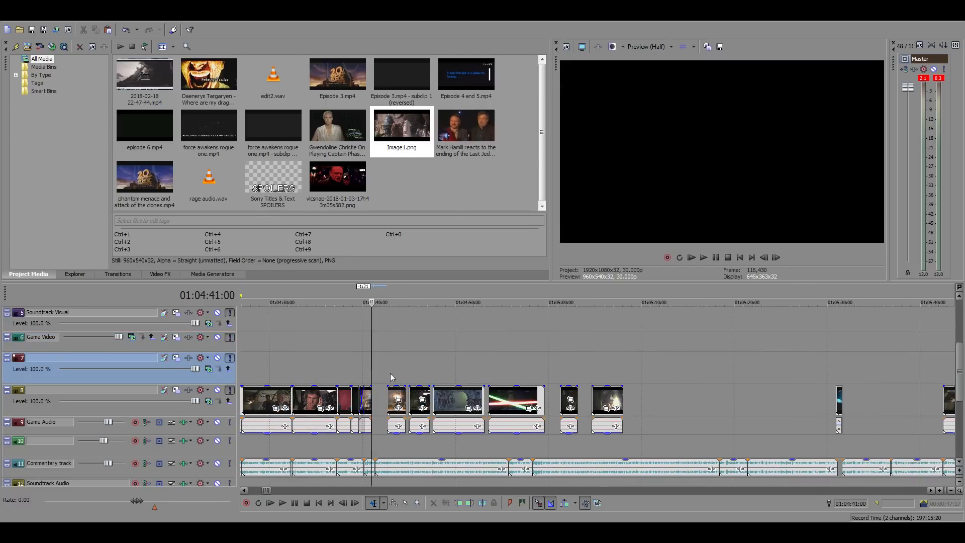
Move the short clip just before the gap to directly behind the lightsaber clip, at about 01:04:59:20
{"action": "scroll", "coordinate": [390, 379], "scroll_direction": "up", "scroll_amount": 6}
{"action": "left_click_drag", "start_coordinate": [547, 399], "coordinate": [663, 402]}
{"action": "left_click_drag", "start_coordinate": [809, 418], "coordinate": [726, 419]}
{"action": "scroll", "coordinate": [693, 412], "scroll_direction": "down", "scroll_amount": 5}
{"action": "left_click_drag", "start_coordinate": [599, 402], "coordinate": [912, 406]}
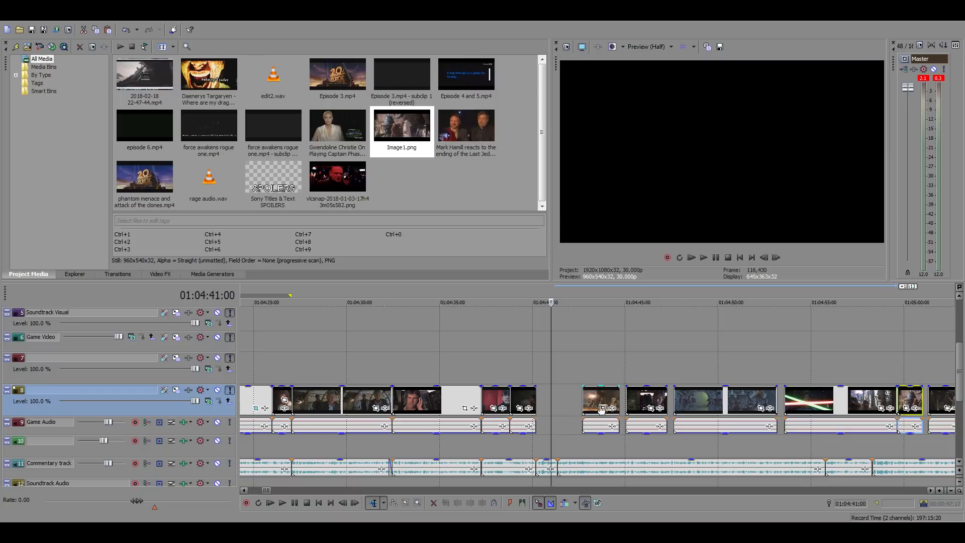
Paste the bunker door shot at the commentary cut near 01:04:40:06 and lower its game audio to silence
{"action": "scroll", "coordinate": [539, 399], "scroll_direction": "up", "scroll_amount": 5}
{"action": "left_click", "coordinate": [629, 412]}
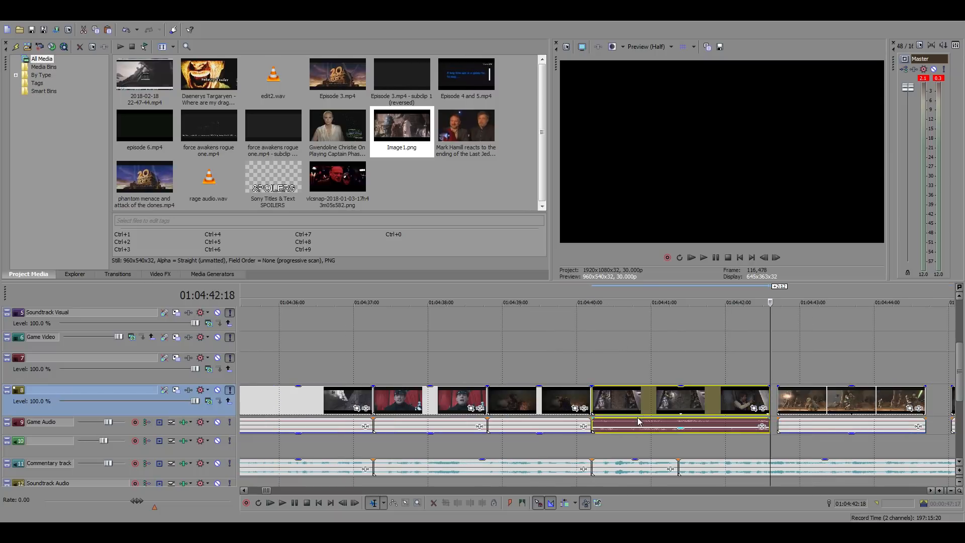
{"action": "left_click", "coordinate": [638, 427]}
{"action": "left_click_drag", "start_coordinate": [650, 431], "coordinate": [638, 480]}
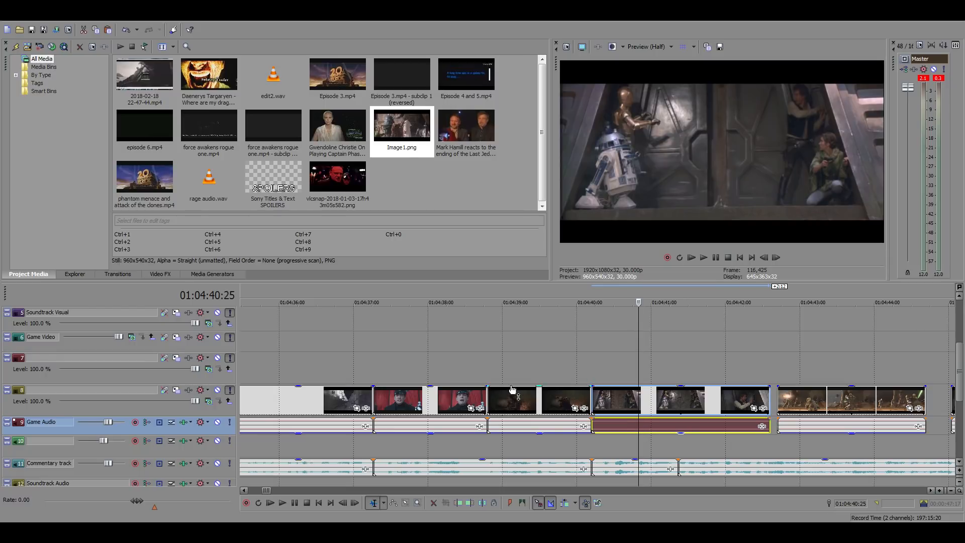
Try sliding the bunker door shot earlier over the preceding clip to a 1:07 overlap, playing it against the commentary
{"action": "scroll", "coordinate": [512, 392], "scroll_direction": "down", "scroll_amount": 4}
{"action": "left_click", "coordinate": [655, 398]}
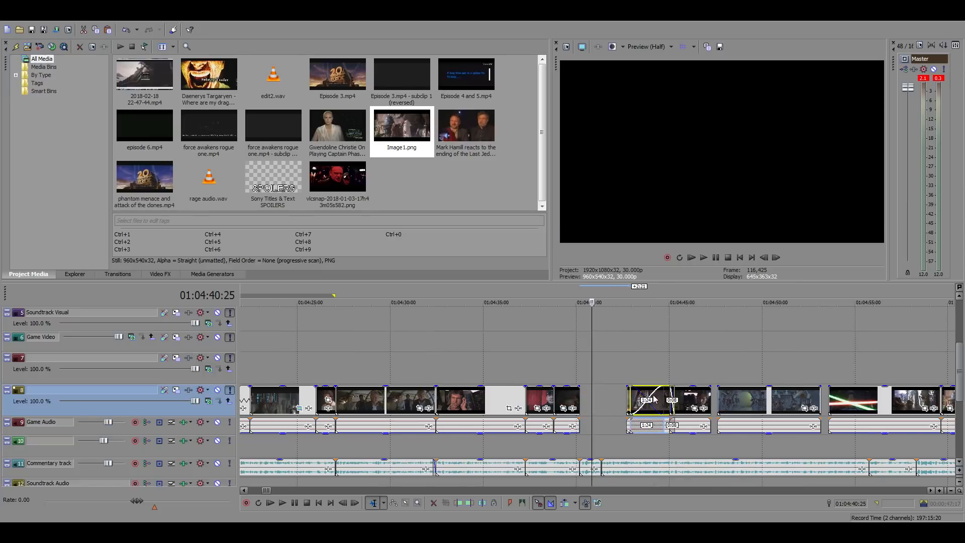
{"action": "scroll", "coordinate": [648, 398], "scroll_direction": "up", "scroll_amount": 6}
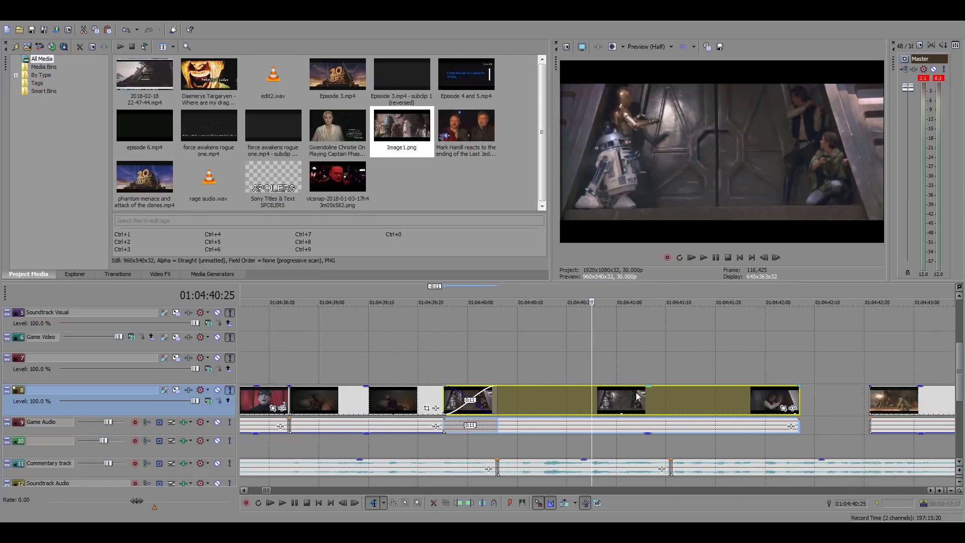
{"action": "left_click", "coordinate": [499, 370]}
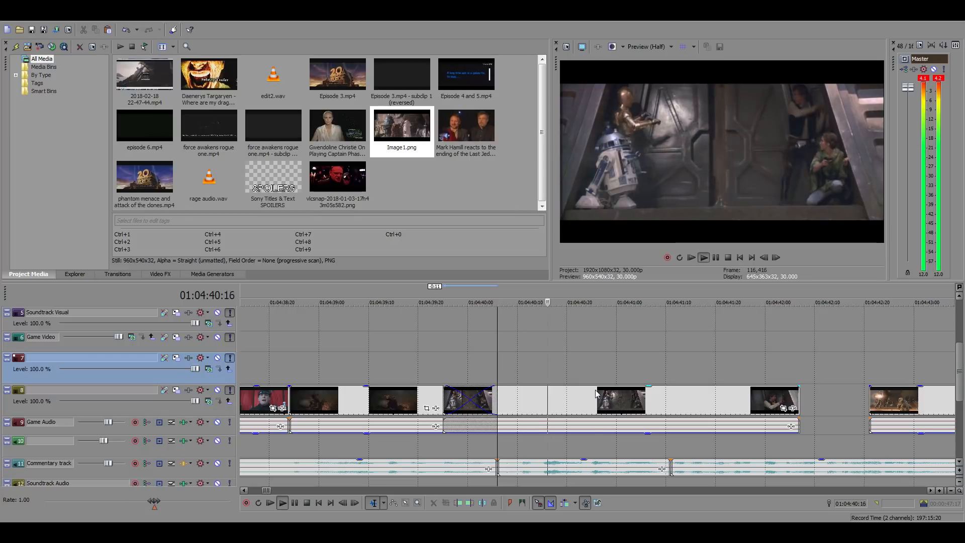
{"action": "left_click_drag", "start_coordinate": [654, 409], "coordinate": [532, 405]}
{"action": "key", "text": "space"}
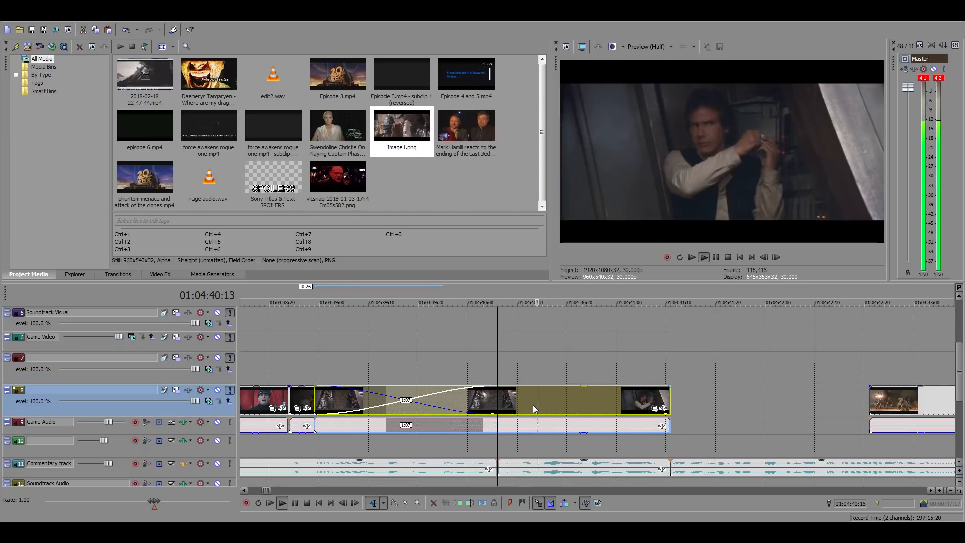
{"action": "key", "text": "space"}
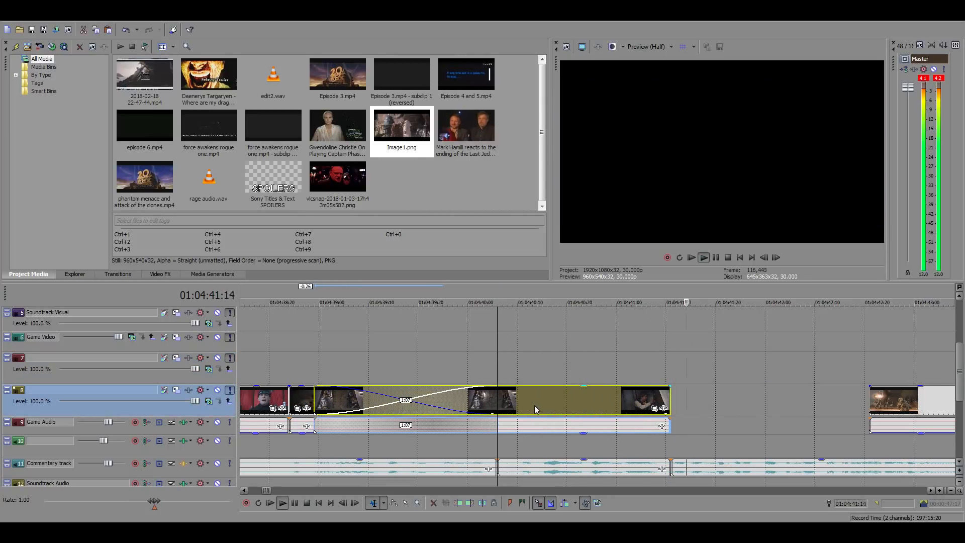
{"action": "left_click_drag", "start_coordinate": [530, 404], "coordinate": [562, 399]}
{"action": "key", "text": "space"}
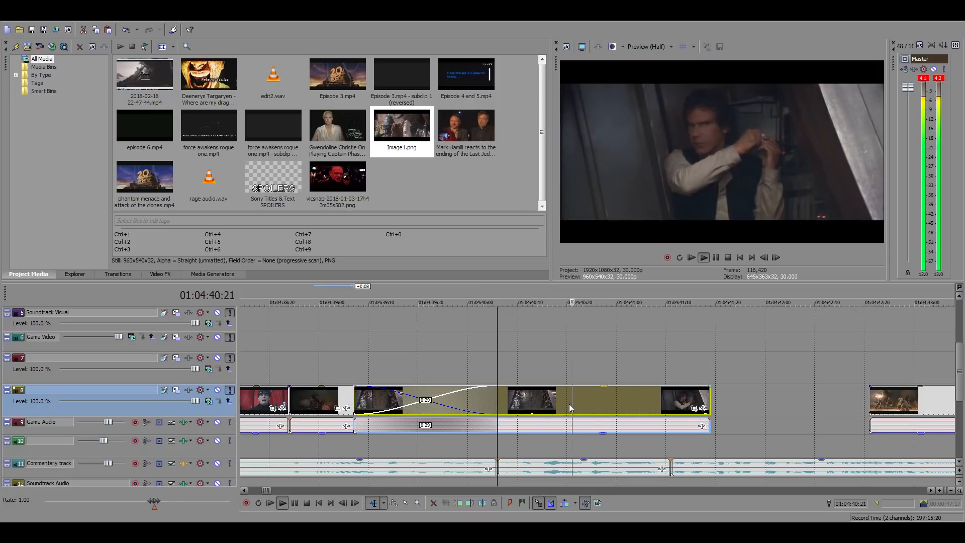
{"action": "key", "text": "space"}
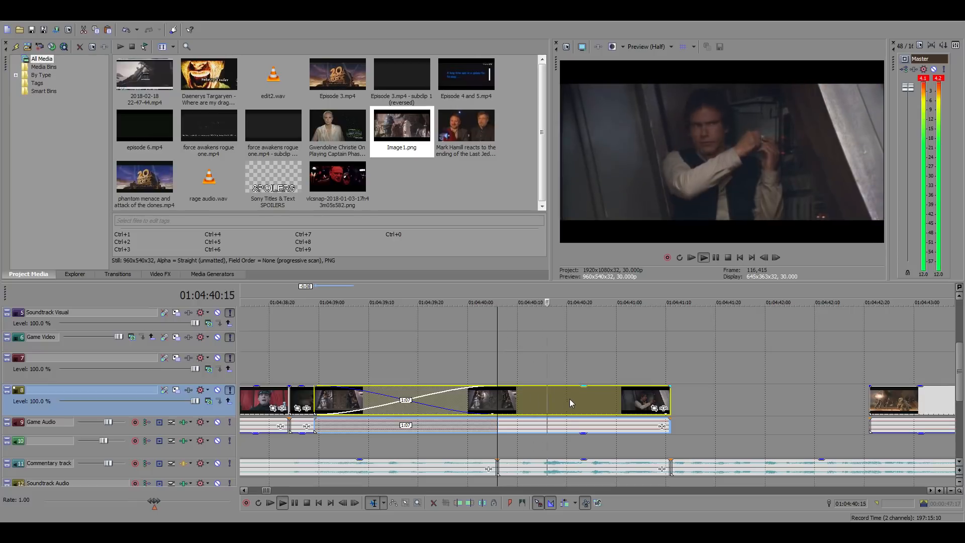
{"action": "key", "text": "space"}
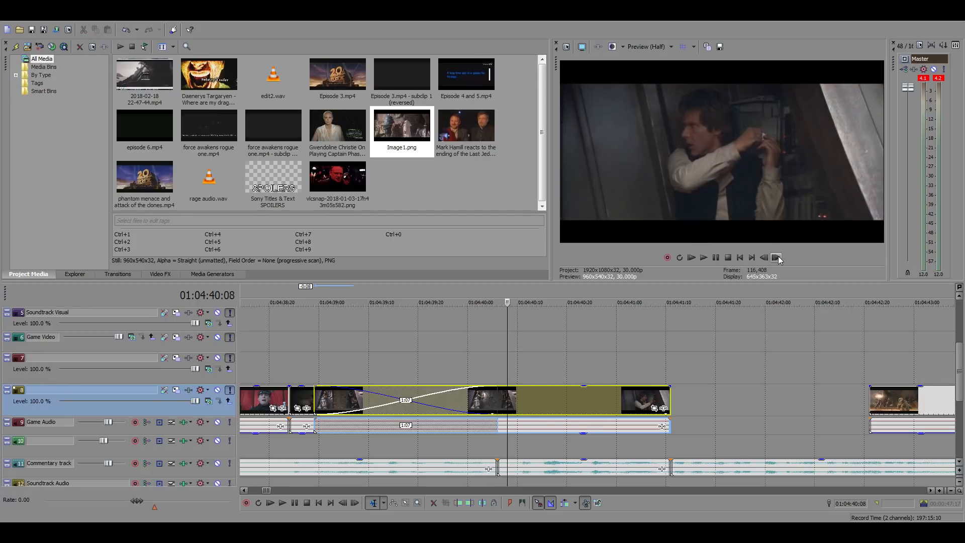
{"action": "left_click", "coordinate": [752, 258]}
{"action": "left_click", "coordinate": [764, 257]}
{"action": "scroll", "coordinate": [491, 377], "scroll_direction": "down", "scroll_amount": 15}
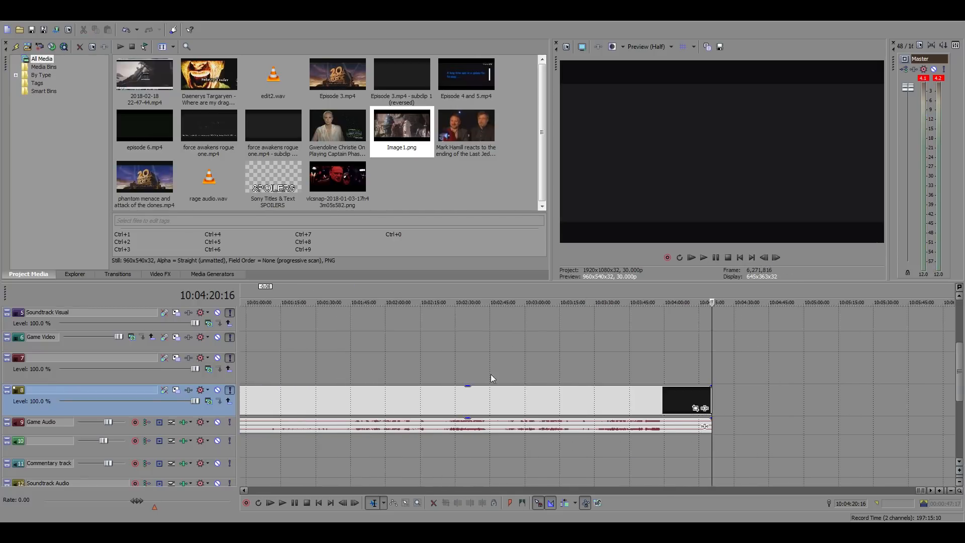
{"action": "scroll", "coordinate": [385, 374], "scroll_direction": "down", "scroll_amount": 8}
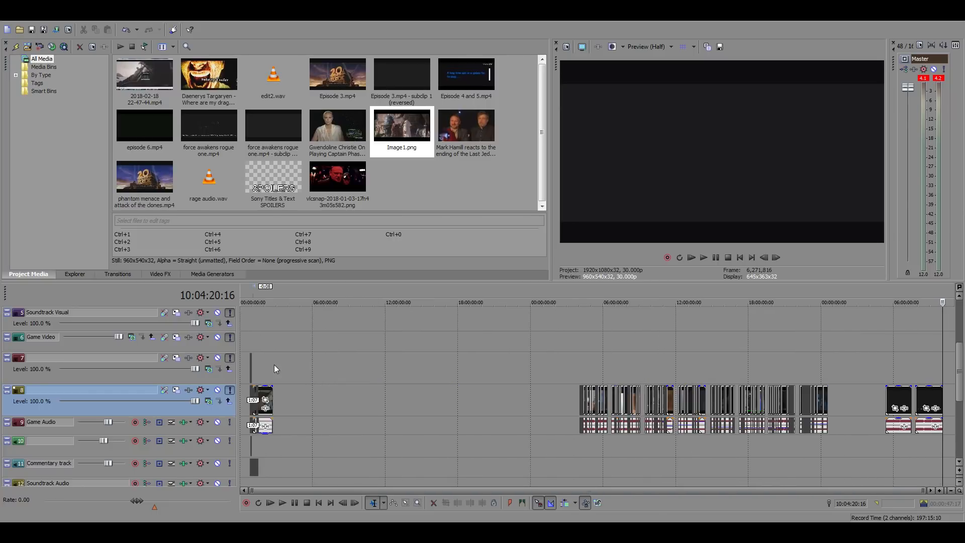
{"action": "left_click", "coordinate": [257, 337]}
{"action": "scroll", "coordinate": [499, 348], "scroll_direction": "up", "scroll_amount": 15}
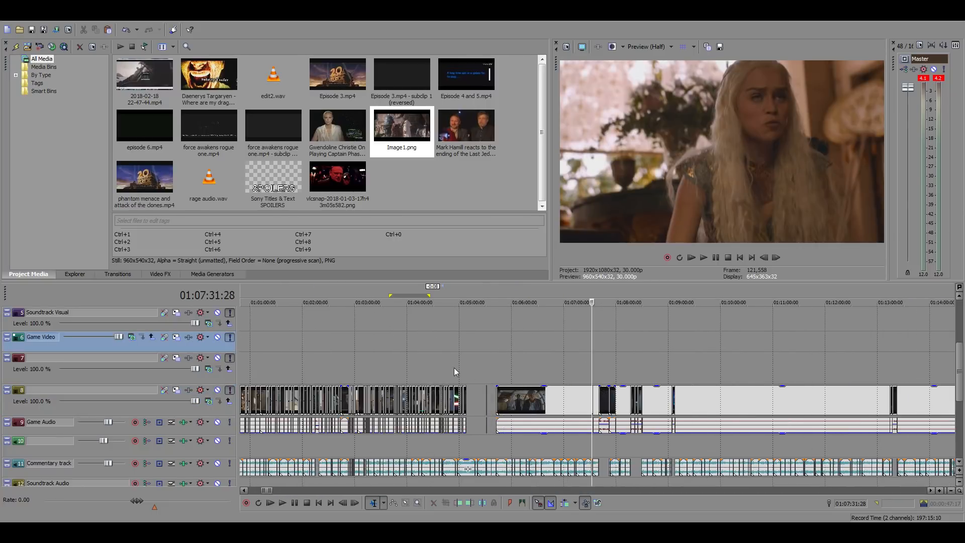
{"action": "left_click", "coordinate": [473, 359]}
{"action": "scroll", "coordinate": [475, 360], "scroll_direction": "up", "scroll_amount": 8}
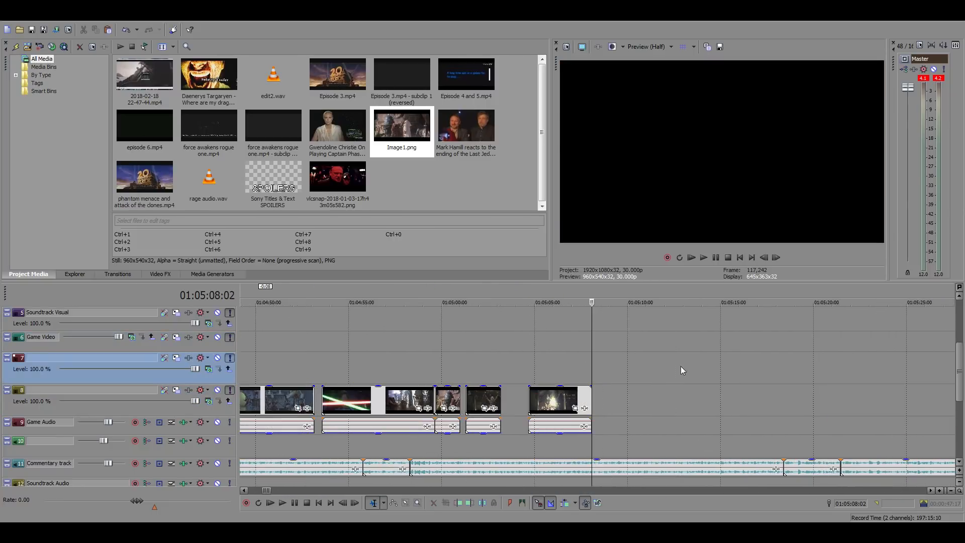
{"action": "left_click", "coordinate": [271, 360]}
{"action": "scroll", "coordinate": [603, 378], "scroll_direction": "up", "scroll_amount": 4}
{"action": "scroll", "coordinate": [607, 381], "scroll_direction": "down", "scroll_amount": 4}
{"action": "left_click", "coordinate": [378, 365]}
{"action": "scroll", "coordinate": [590, 369], "scroll_direction": "up", "scroll_amount": 6}
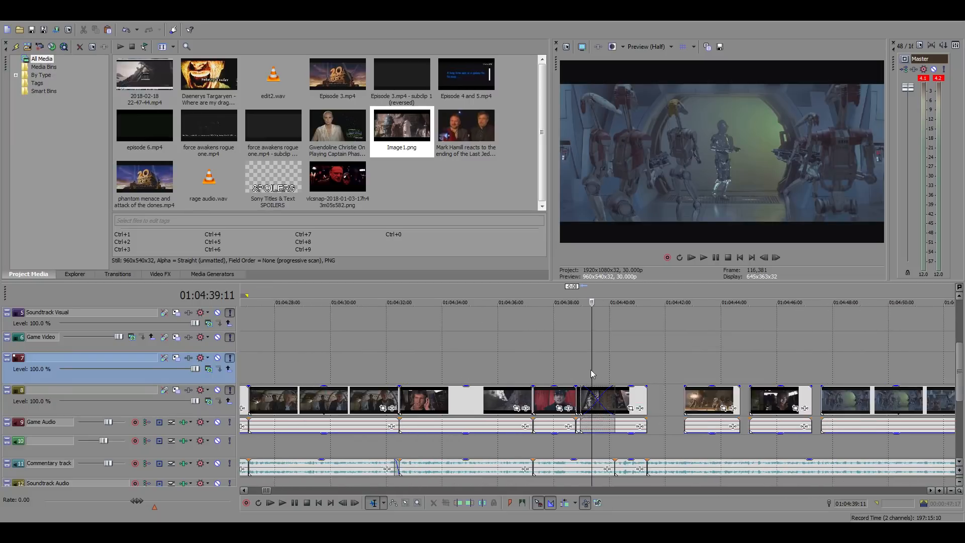
Try shifting the bunker door shot again, until it overlaps the preceding clip by 0:28
{"action": "left_click", "coordinate": [635, 355]}
{"action": "left_click", "coordinate": [697, 361]}
{"action": "mouse_move", "coordinate": [708, 389]}
{"action": "left_mouse_down"}
{"action": "mouse_move", "coordinate": [731, 403]}
{"action": "mouse_move", "coordinate": [714, 402]}
{"action": "mouse_move", "coordinate": [720, 394]}
{"action": "left_mouse_up"}
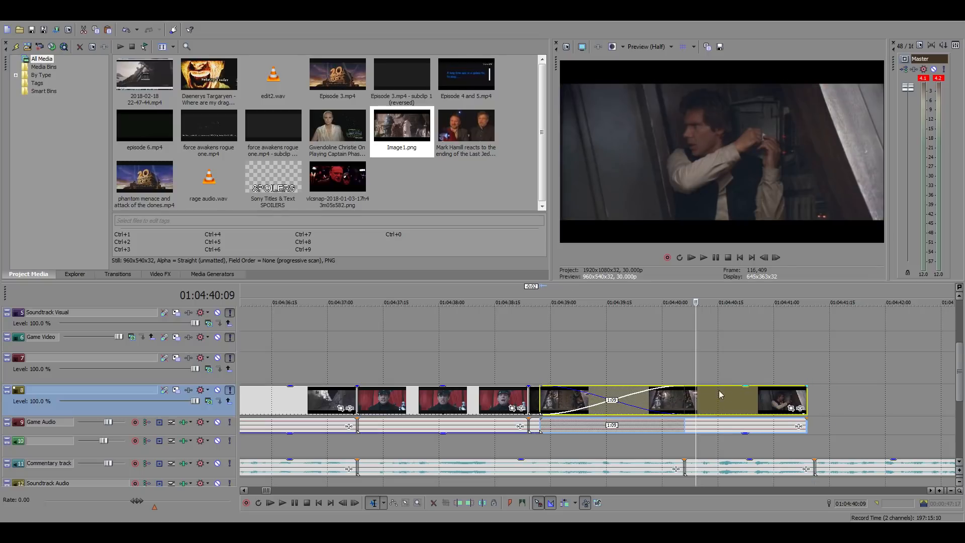
{"action": "left_click", "coordinate": [765, 257]}
{"action": "left_click", "coordinate": [764, 258]}
{"action": "left_click", "coordinate": [765, 257]}
{"action": "left_click", "coordinate": [765, 258]}
{"action": "scroll", "coordinate": [779, 337], "scroll_direction": "down", "scroll_amount": 1}
{"action": "scroll", "coordinate": [754, 351], "scroll_direction": "up", "scroll_amount": 2}
{"action": "left_click_drag", "start_coordinate": [660, 394], "coordinate": [741, 393]}
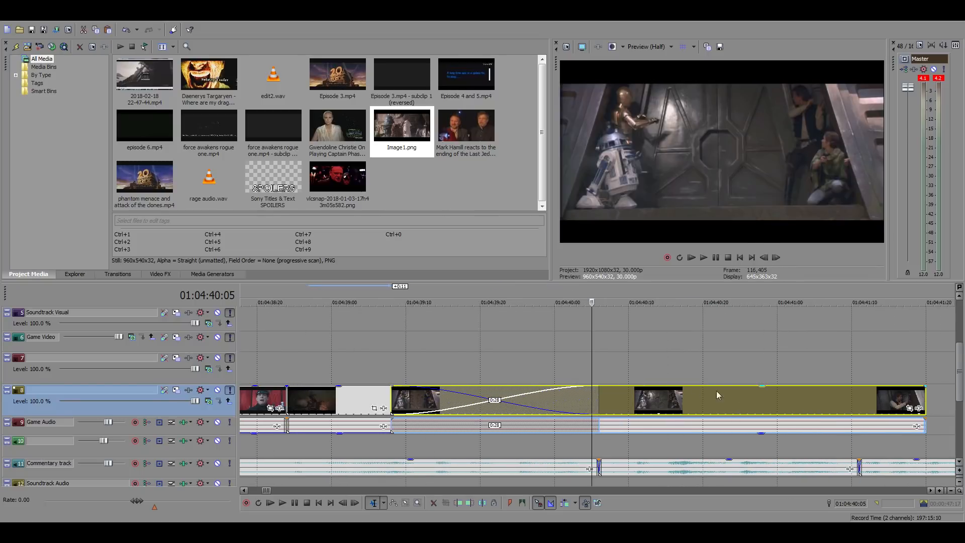
Split the bunker door shot at 01:04:40:16, where it cuts to Han, and delete the part before it
{"action": "left_click", "coordinate": [643, 392]}
{"action": "left_click", "coordinate": [777, 258]}
{"action": "left_click", "coordinate": [777, 259]}
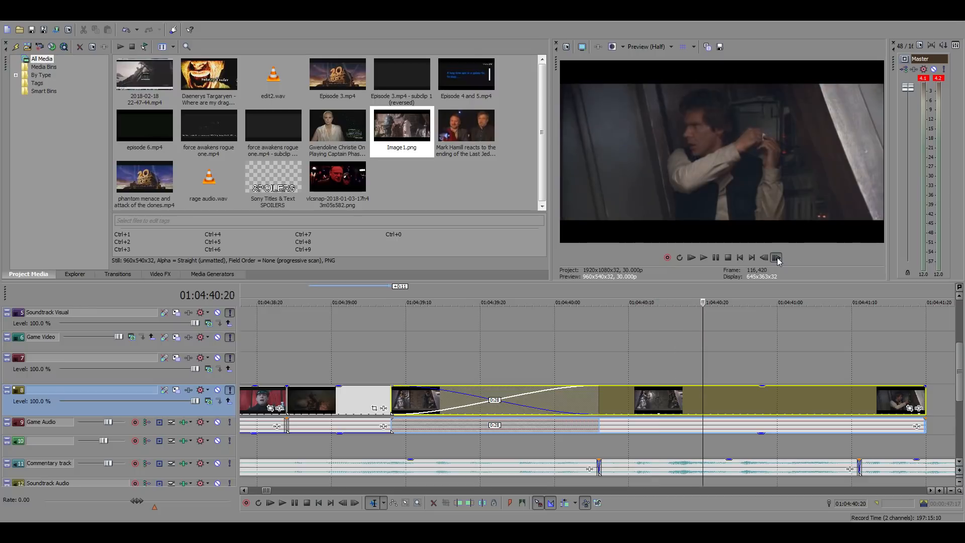
{"action": "left_click", "coordinate": [764, 259]}
{"action": "left_click", "coordinate": [764, 260]}
{"action": "left_click", "coordinate": [765, 259]}
{"action": "left_click", "coordinate": [765, 259]}
{"action": "left_click", "coordinate": [765, 259]}
{"action": "left_click", "coordinate": [765, 260]}
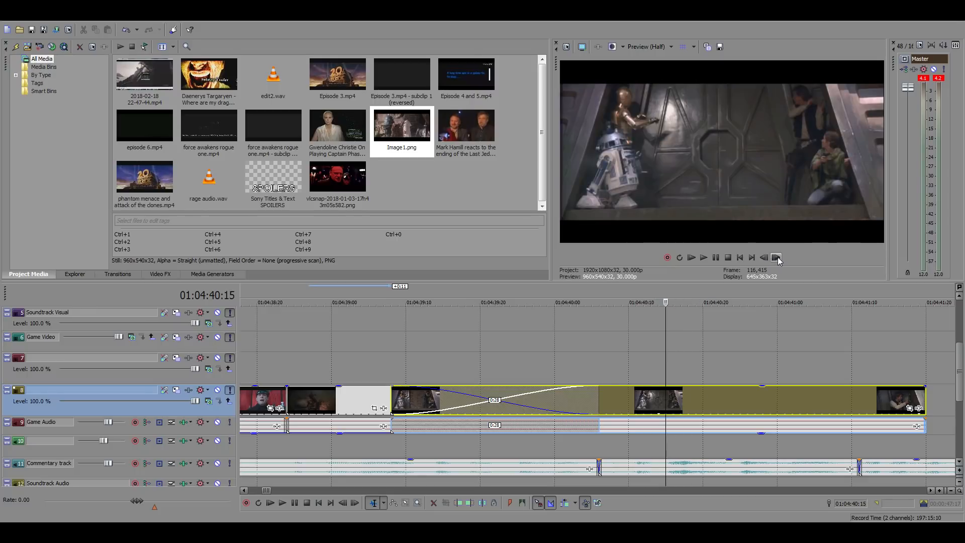
{"action": "left_click", "coordinate": [778, 257]}
{"action": "right_click", "coordinate": [726, 395]}
{"action": "left_click", "coordinate": [752, 237]}
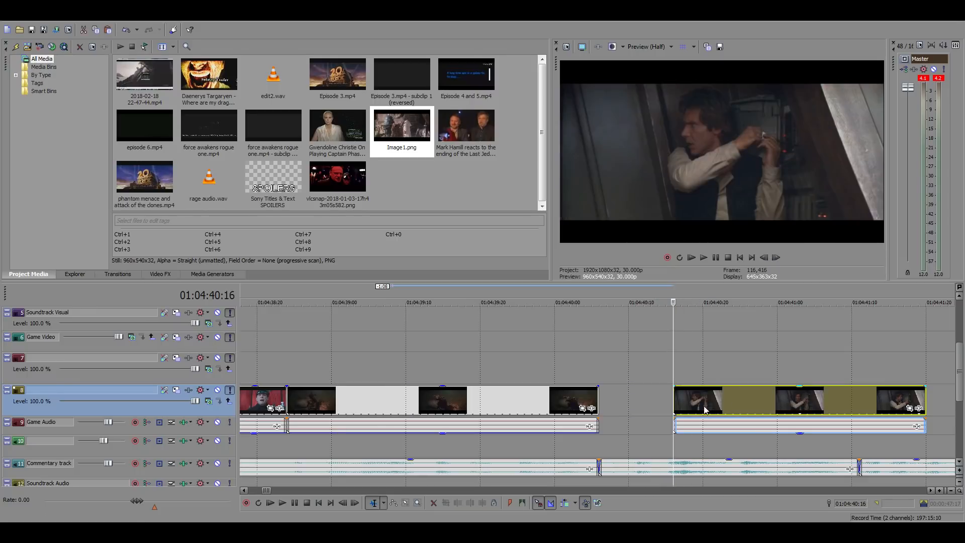
Move the Han clip against the preceding clip and stretch its end to the commentary cut at 01:04:41:11
{"action": "left_click_drag", "start_coordinate": [706, 410], "coordinate": [631, 410]}
{"action": "left_click", "coordinate": [853, 382]}
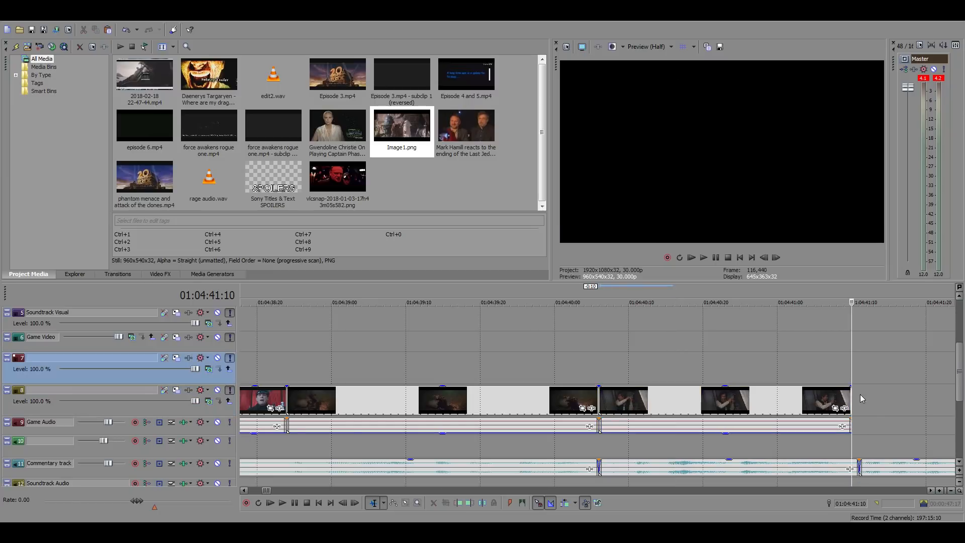
{"action": "scroll", "coordinate": [849, 403], "scroll_direction": "up", "scroll_amount": 3}
{"action": "left_click", "coordinate": [517, 393]}
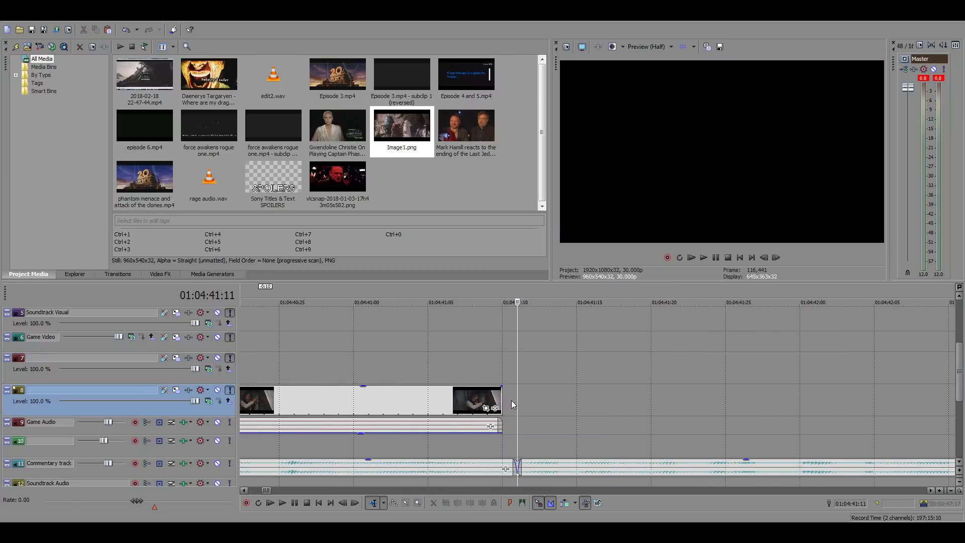
{"action": "scroll", "coordinate": [482, 377], "scroll_direction": "down", "scroll_amount": 2}
Play the sequence from 01:04:31:21 through the Han clip to check the shots against the commentary
{"action": "left_click", "coordinate": [429, 353]}
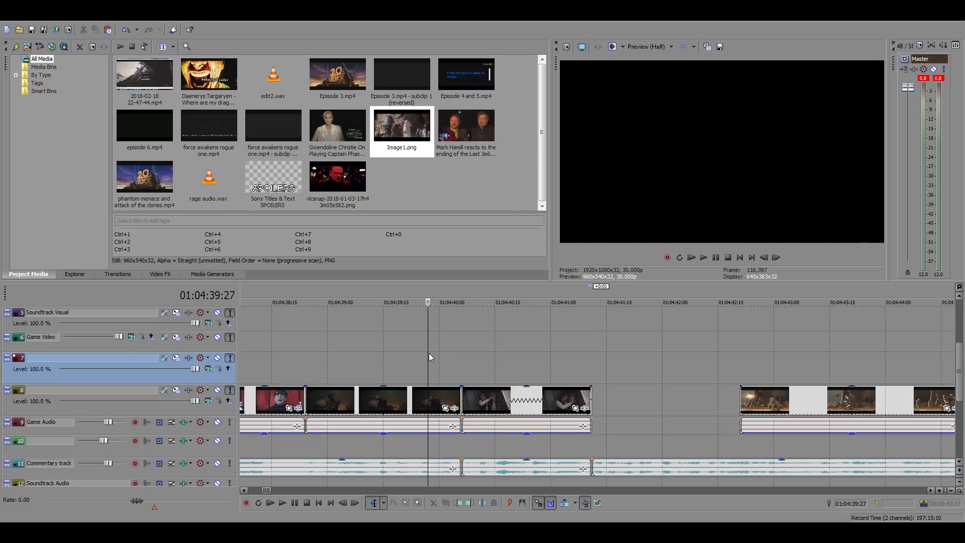
{"action": "key", "text": "space"}
{"action": "key", "text": "space"}
{"action": "scroll", "coordinate": [591, 370], "scroll_direction": "down", "scroll_amount": 2}
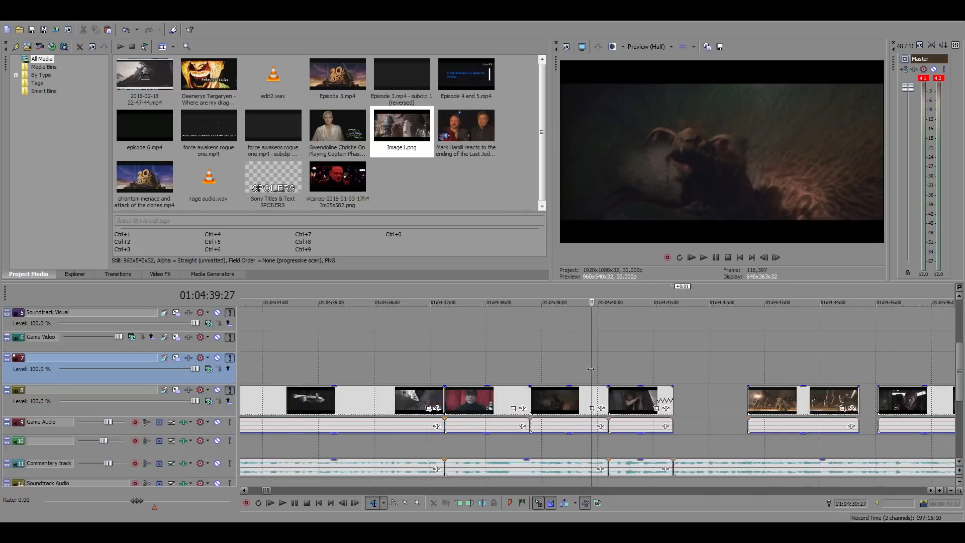
{"action": "scroll", "coordinate": [590, 370], "scroll_direction": "down", "scroll_amount": 4}
{"action": "left_click", "coordinate": [477, 369]}
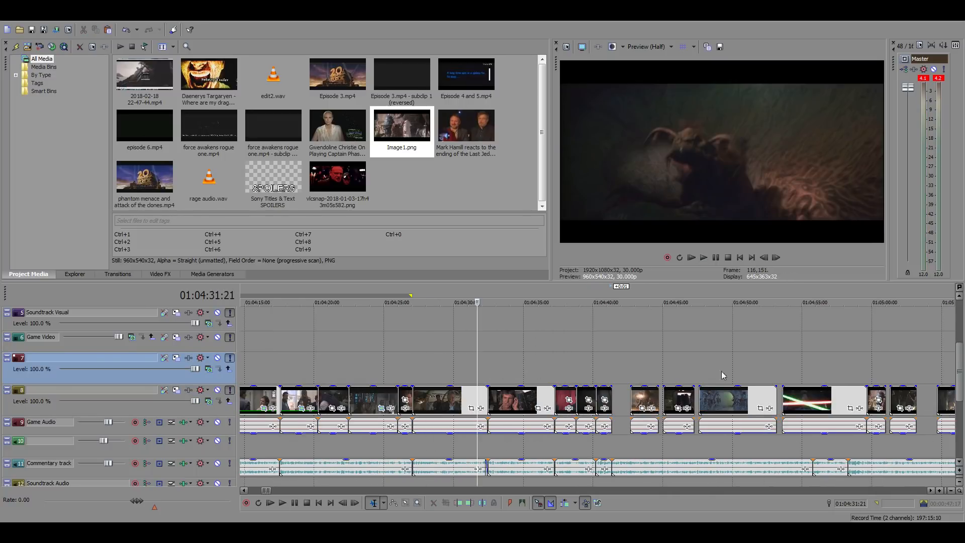
{"action": "key", "text": "space"}
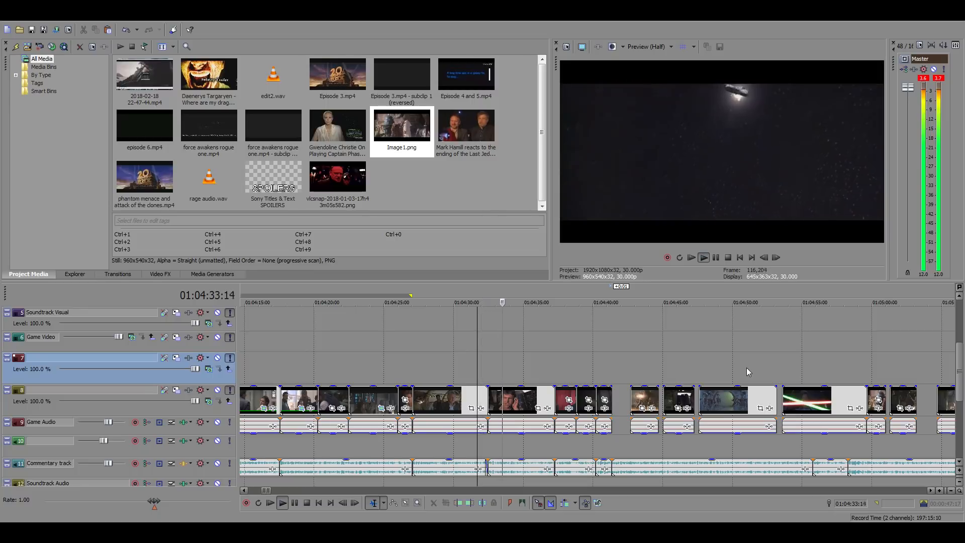
{"action": "scroll", "coordinate": [746, 371], "scroll_direction": "up", "scroll_amount": 2}
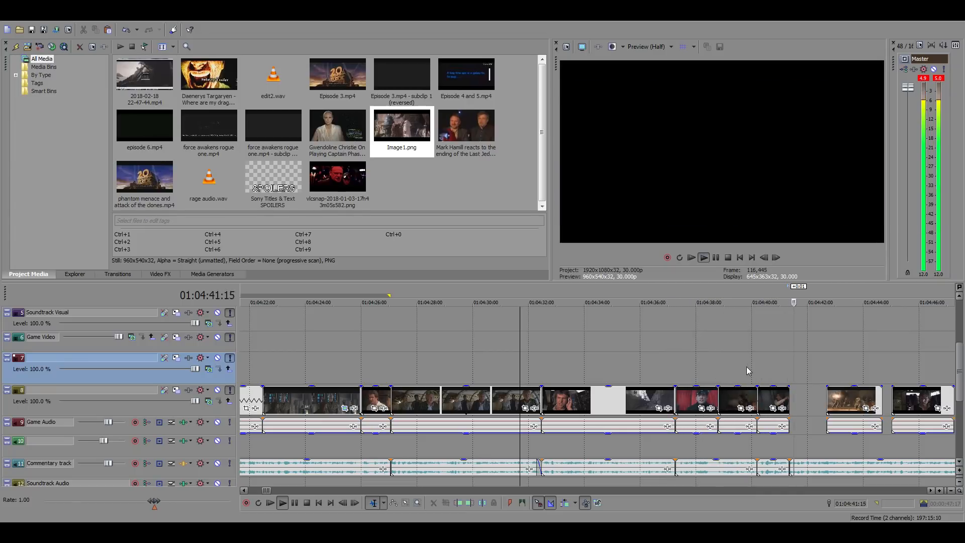
{"action": "left_click", "coordinate": [781, 364]}
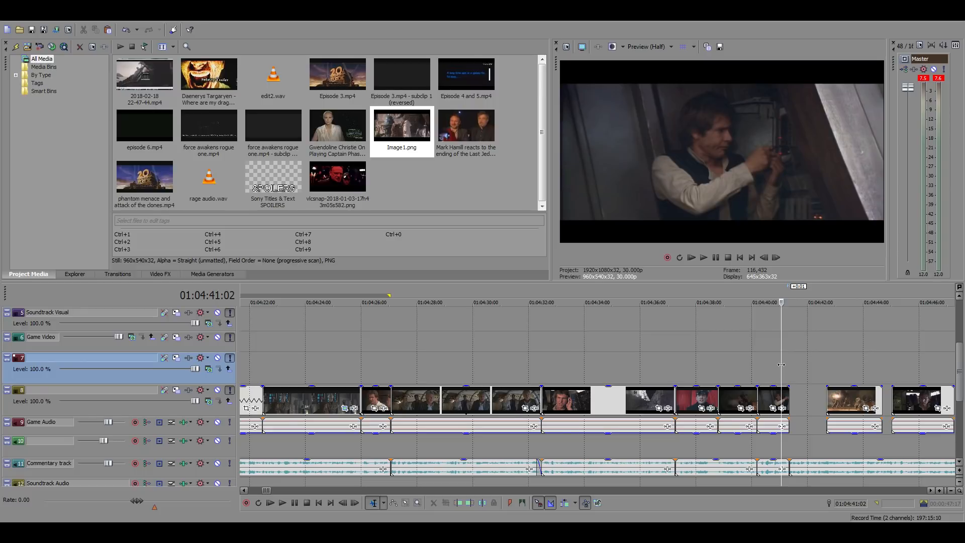
Move the last loose clip slightly earlier and shift the short clip near 01:04:59 about 8 seconds later, placing it behind that clip
{"action": "scroll", "coordinate": [781, 365], "scroll_direction": "down", "scroll_amount": 4}
{"action": "left_click", "coordinate": [712, 370]}
{"action": "scroll", "coordinate": [714, 370], "scroll_direction": "up", "scroll_amount": 3}
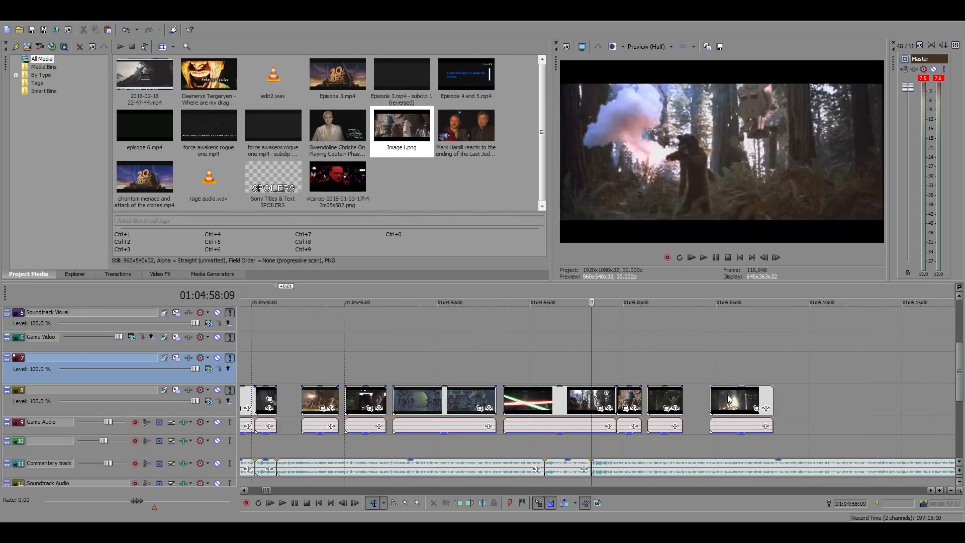
{"action": "left_click_drag", "start_coordinate": [729, 400], "coordinate": [710, 400]}
{"action": "left_click_drag", "start_coordinate": [627, 400], "coordinate": [562, 411]}
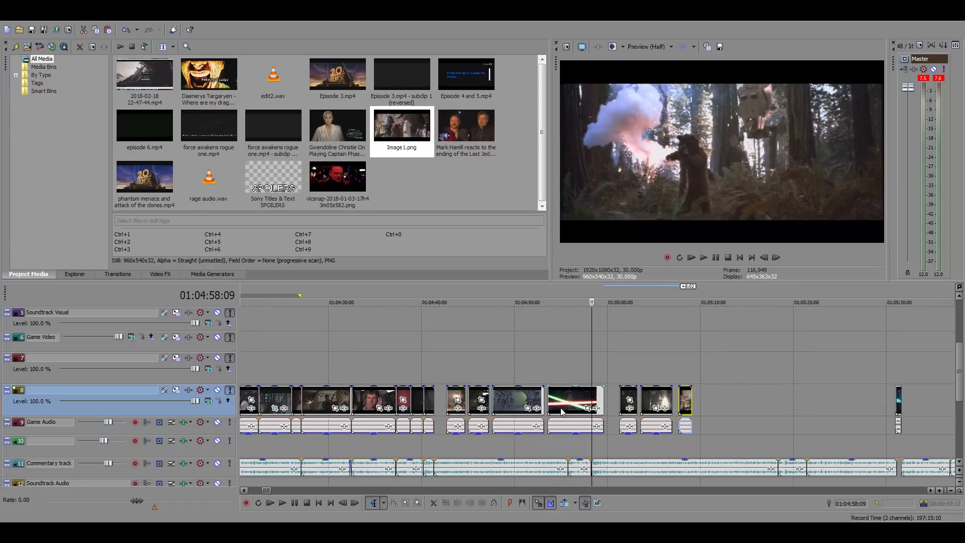
Move the four remaining loose clips about 27 seconds later, and shift all seven loose clips together against the small clip near 01:05:27
{"action": "left_click_drag", "start_coordinate": [478, 401], "coordinate": [759, 391]}
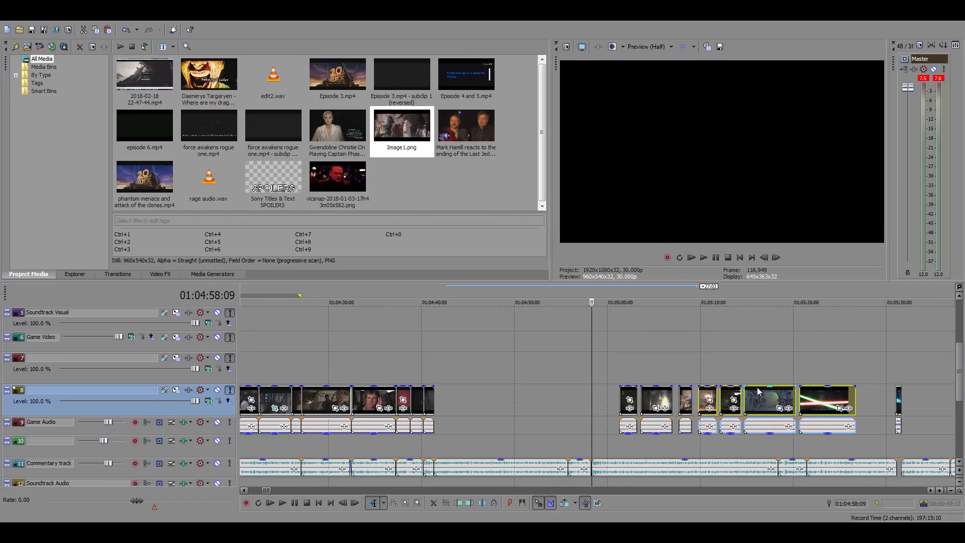
{"action": "left_click", "coordinate": [686, 399], "text": "ctrl"}
{"action": "left_click", "coordinate": [649, 396], "text": "ctrl"}
{"action": "left_click", "coordinate": [631, 396], "text": "ctrl"}
{"action": "scroll", "coordinate": [678, 401], "scroll_direction": "down", "scroll_amount": 3}
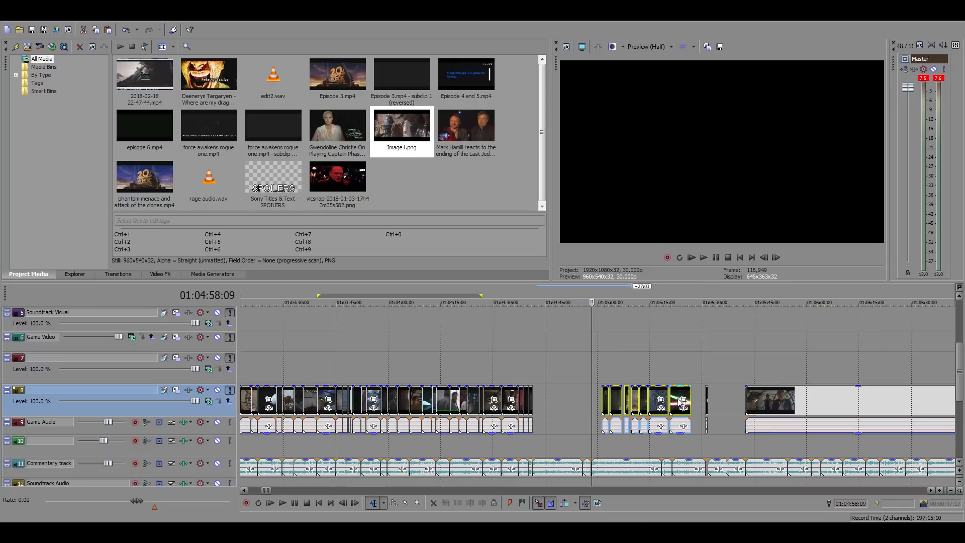
{"action": "left_click_drag", "start_coordinate": [666, 397], "coordinate": [681, 397]}
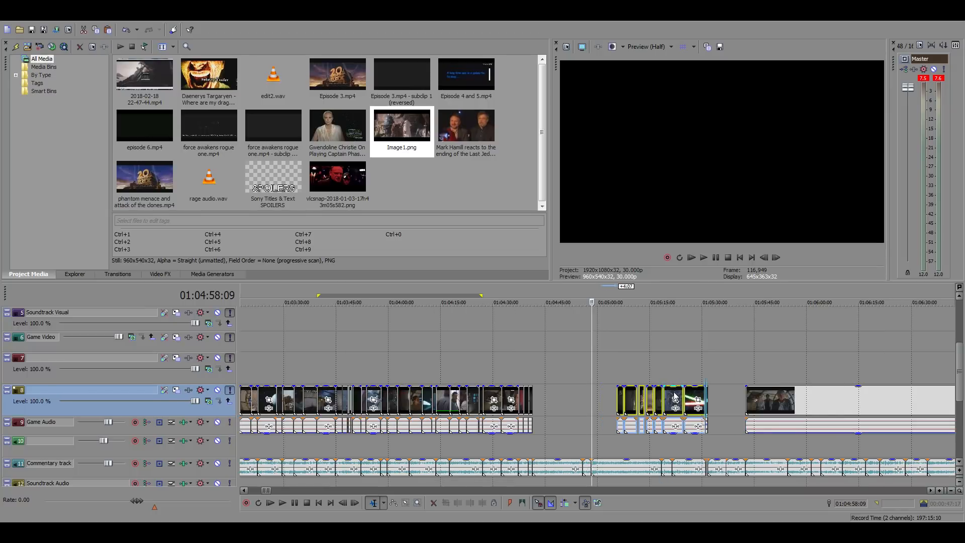
Move the long source clip 57:20 earlier, leaving a short gap after the Han clip
{"action": "left_click_drag", "start_coordinate": [790, 401], "coordinate": [544, 377]}
{"action": "left_click", "coordinate": [542, 377]}
{"action": "scroll", "coordinate": [583, 399], "scroll_direction": "down", "scroll_amount": 4}
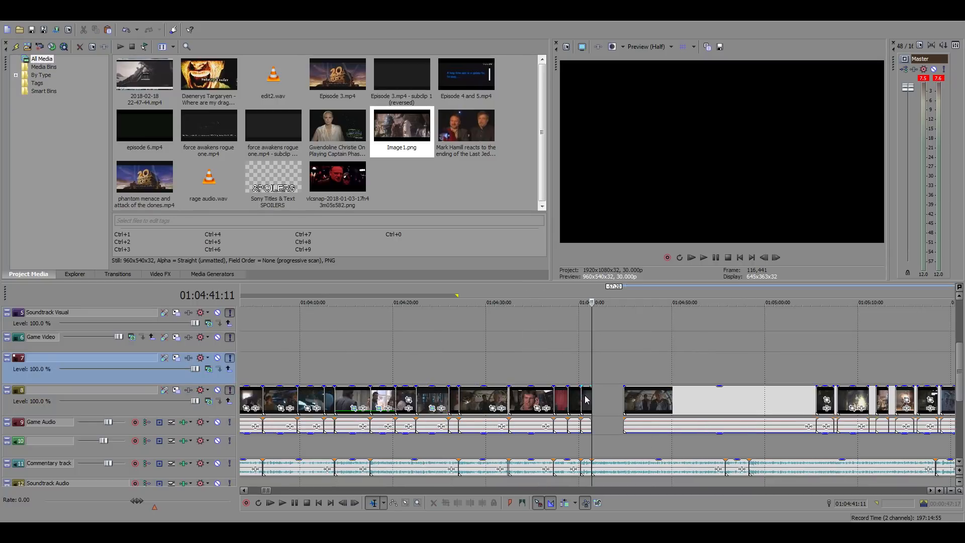
Look over the filled timeline and play the sequence from 01:04:40:06 to hear the commentary over the gap after the Han clip
{"action": "left_click", "coordinate": [490, 380]}
{"action": "scroll", "coordinate": [498, 376], "scroll_direction": "up", "scroll_amount": 4}
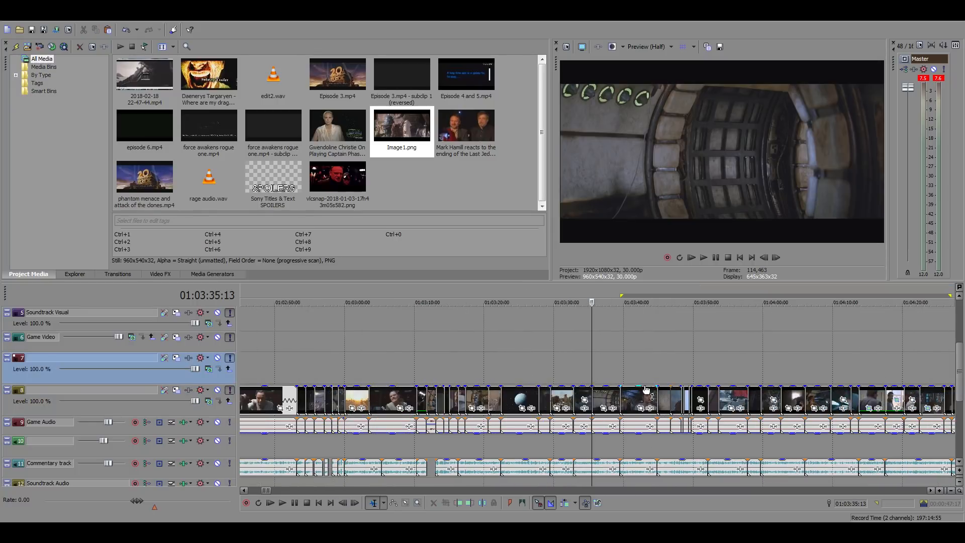
{"action": "scroll", "coordinate": [648, 401], "scroll_direction": "down", "scroll_amount": 2}
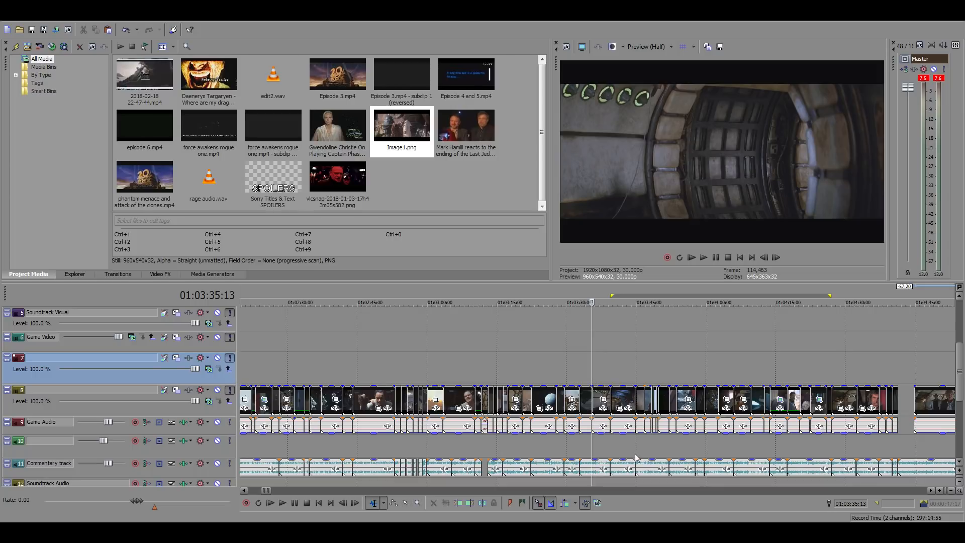
{"action": "scroll", "coordinate": [637, 458], "scroll_direction": "down", "scroll_amount": 3}
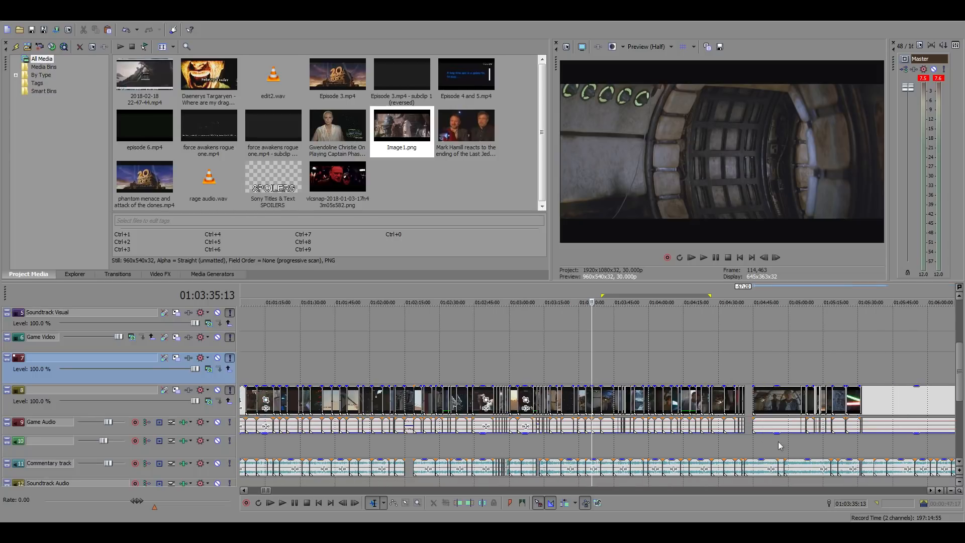
{"action": "left_click", "coordinate": [739, 381]}
{"action": "scroll", "coordinate": [754, 387], "scroll_direction": "up", "scroll_amount": 8}
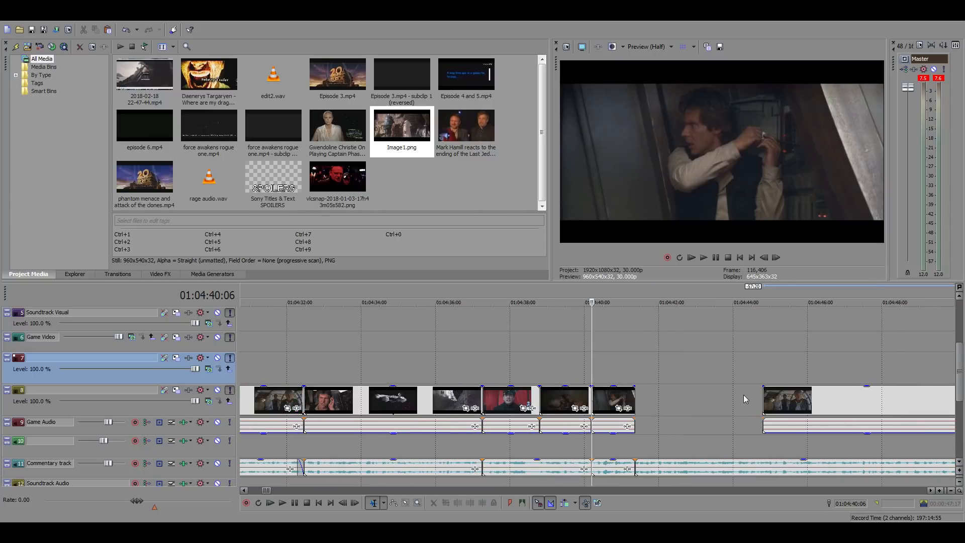
{"action": "key", "text": "space"}
{"action": "key", "text": "space"}
Place the playhead at the end of the Han clip, at 01:04:41:11
{"action": "left_click", "coordinate": [634, 363]}
{"action": "left_click", "coordinate": [736, 400]}
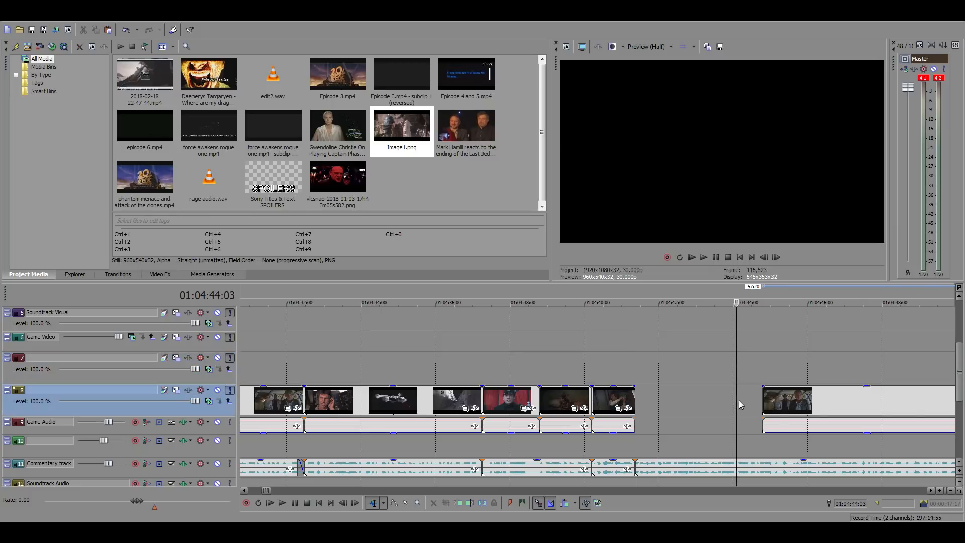
{"action": "scroll", "coordinate": [737, 400], "scroll_direction": "up", "scroll_amount": 3}
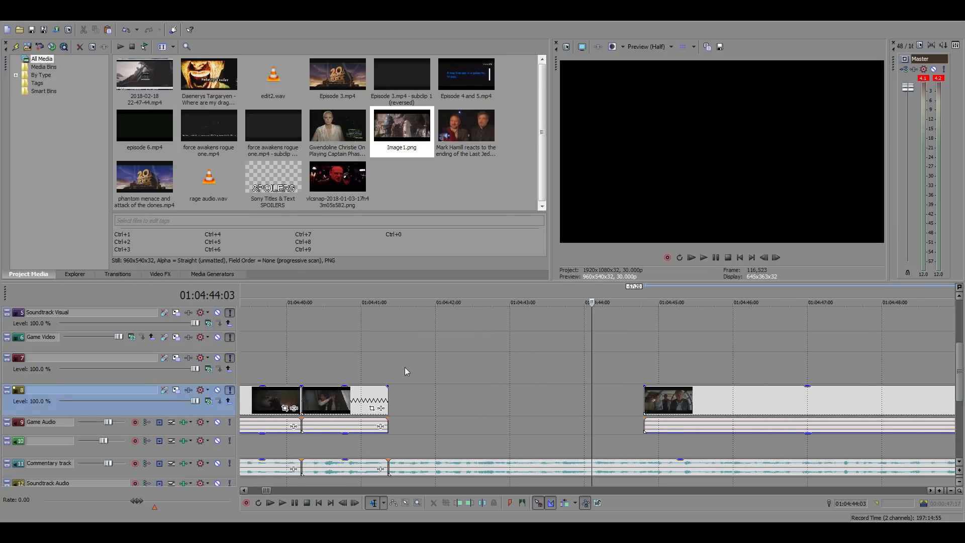
{"action": "left_click", "coordinate": [385, 376]}
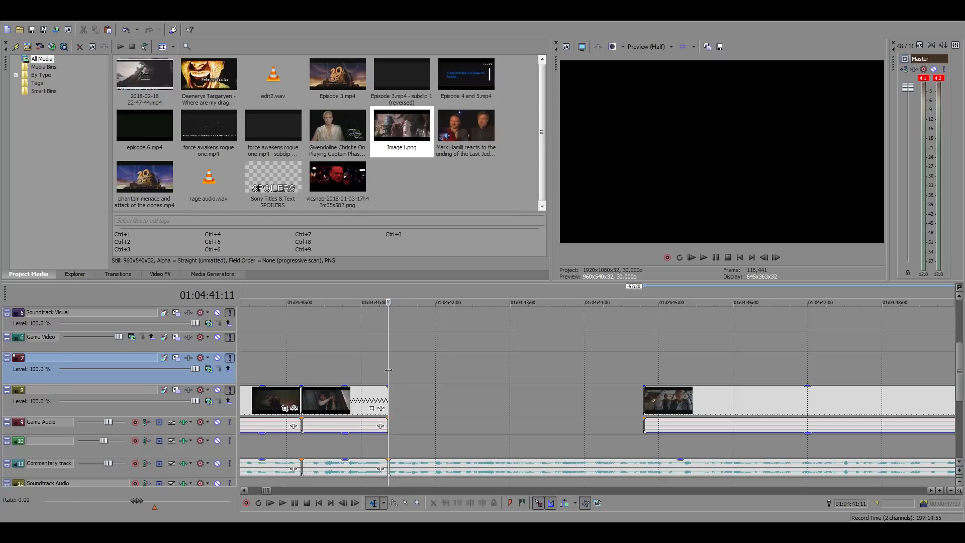
Shift the remaining film footage on track 8 earlier and trim its start at 01:04:41:11, previewing until the wanted scene begins there
{"action": "left_click_drag", "start_coordinate": [685, 401], "coordinate": [396, 397]}
{"action": "key", "text": "space"}
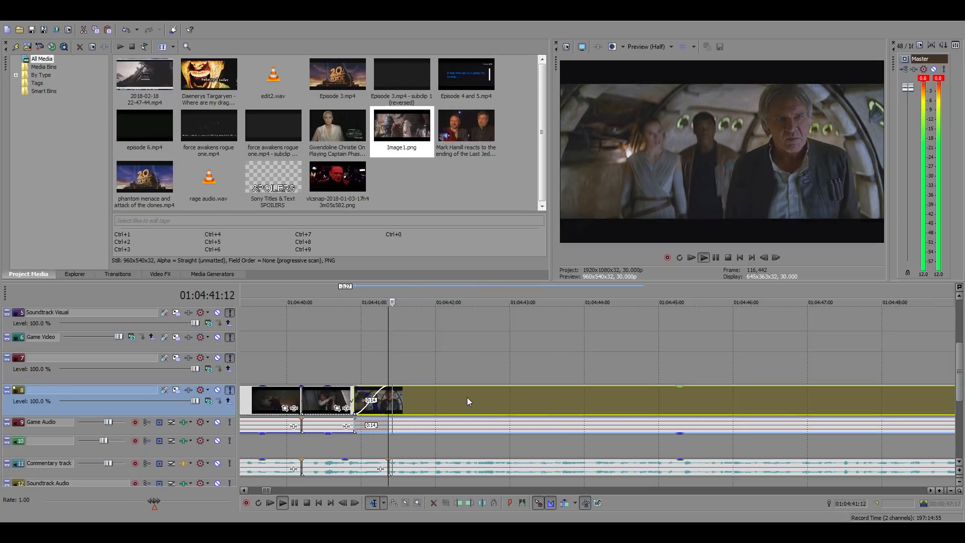
{"action": "scroll", "coordinate": [553, 401], "scroll_direction": "down", "scroll_amount": 5}
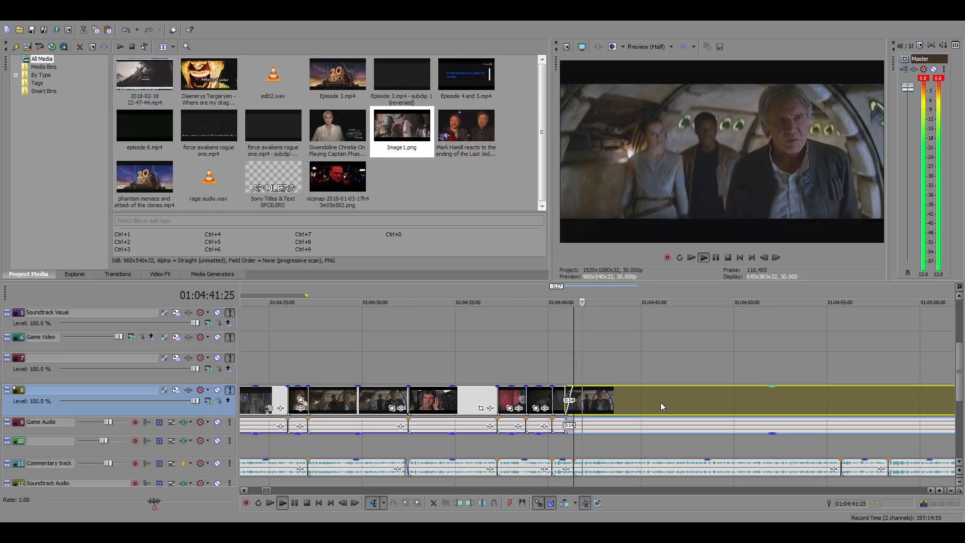
{"action": "scroll", "coordinate": [669, 402], "scroll_direction": "down", "scroll_amount": 4}
{"action": "key", "text": "space"}
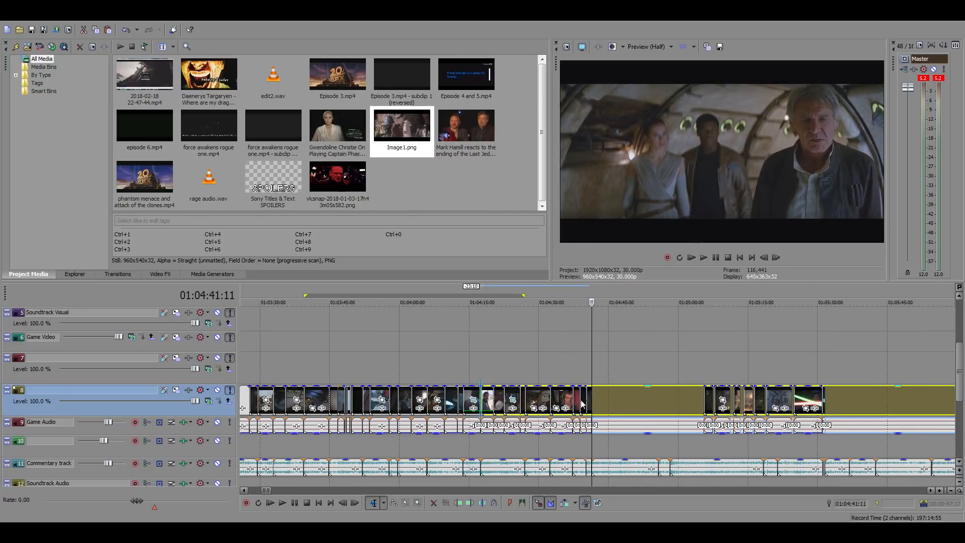
{"action": "left_click_drag", "start_coordinate": [581, 404], "coordinate": [434, 403]}
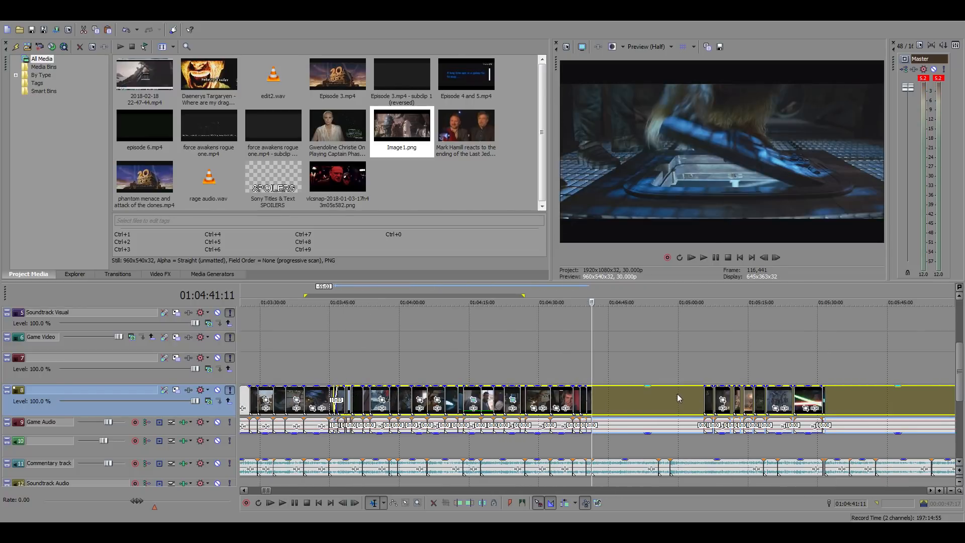
{"action": "key", "text": "space"}
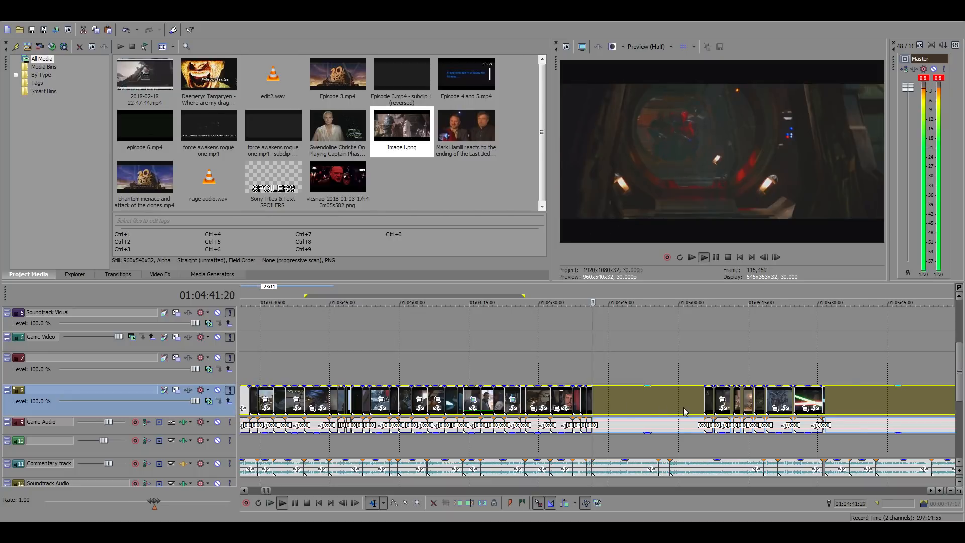
{"action": "scroll", "coordinate": [683, 407], "scroll_direction": "up", "scroll_amount": 4}
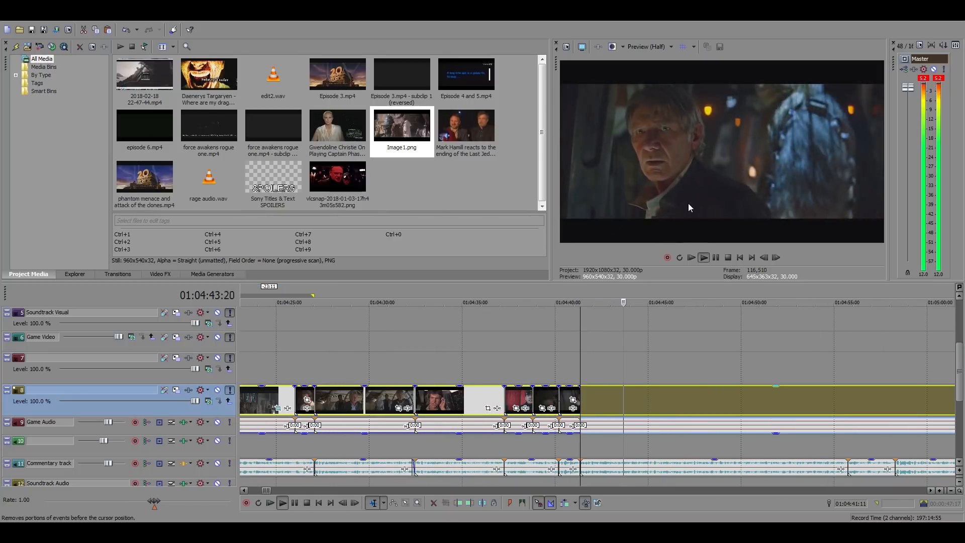
Play the footage, find the cut point against the commentary, and split the track 8 clip at 01:04:46:20
{"action": "left_click", "coordinate": [680, 394]}
{"action": "scroll", "coordinate": [682, 395], "scroll_direction": "up", "scroll_amount": 5}
{"action": "left_click", "coordinate": [554, 402]}
{"action": "left_click", "coordinate": [536, 401]}
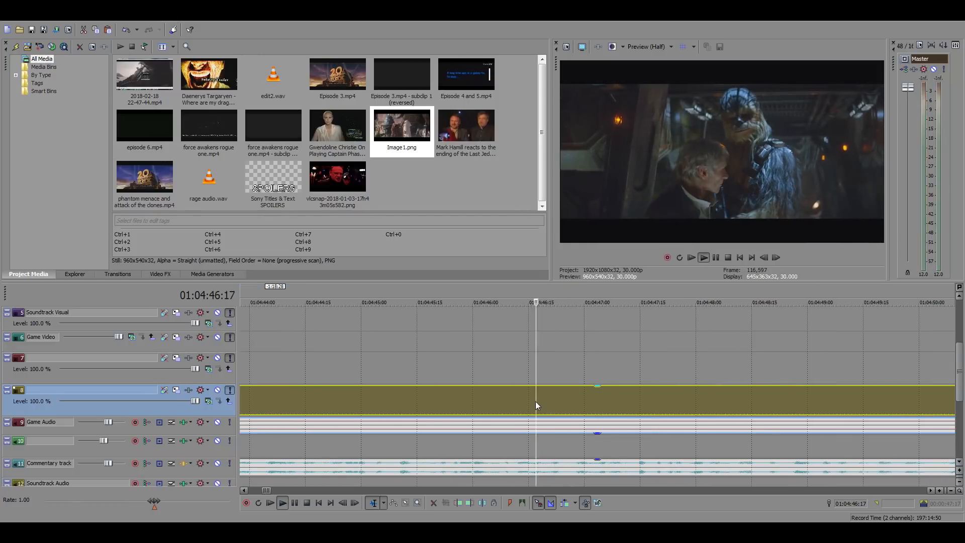
{"action": "left_click", "coordinate": [548, 400]}
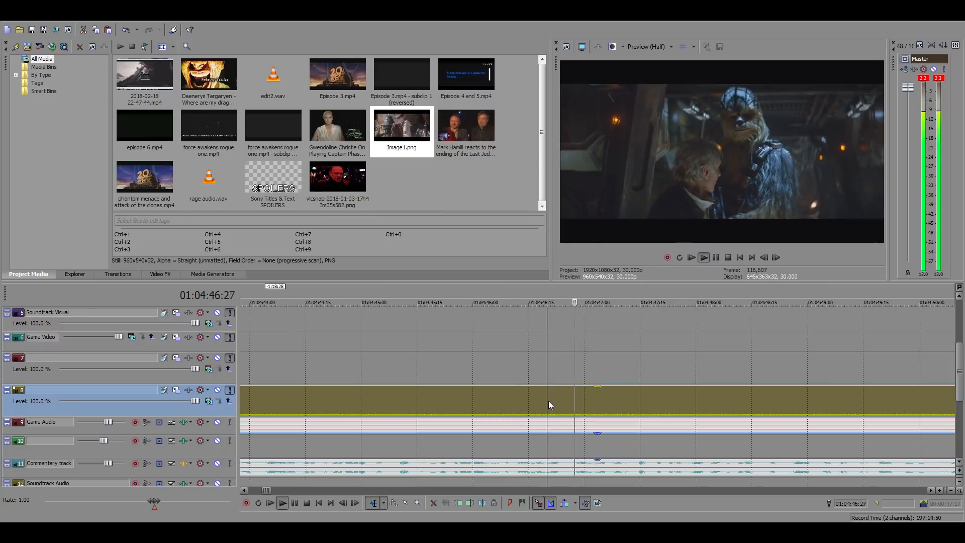
{"action": "key", "text": "space"}
Shift the footage following the split earlier on track 8, trim off everything before 01:04:46:20, and preview it
{"action": "scroll", "coordinate": [626, 337], "scroll_direction": "down", "scroll_amount": 8}
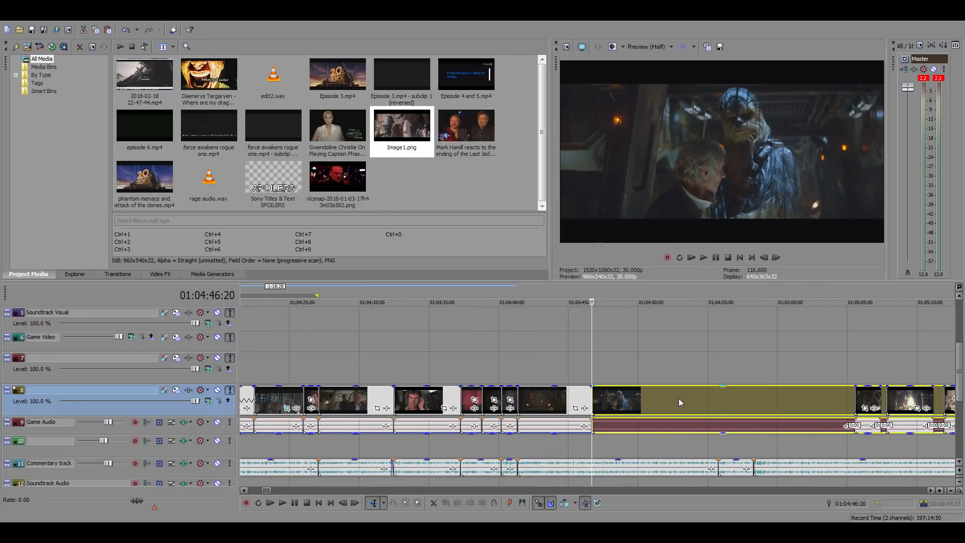
{"action": "left_click_drag", "start_coordinate": [679, 403], "coordinate": [534, 399]}
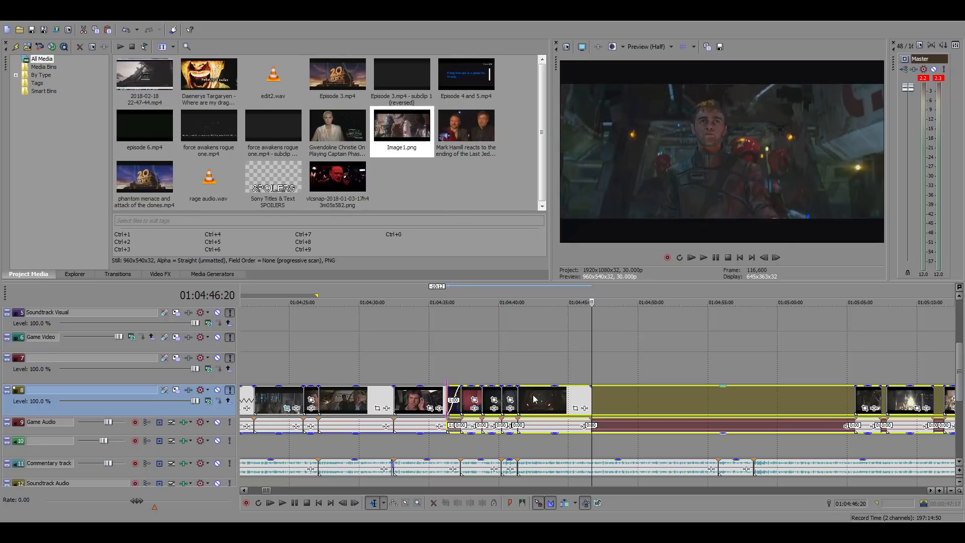
{"action": "key", "text": "space"}
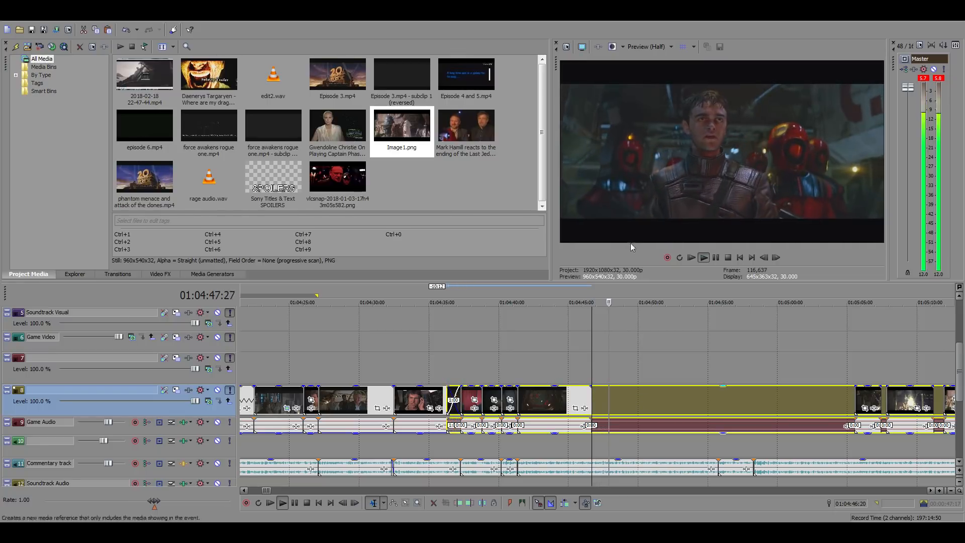
Locate the next cut point during playback and split the selected film clip at 01:04:50:17
{"action": "scroll", "coordinate": [731, 408], "scroll_direction": "up", "scroll_amount": 3}
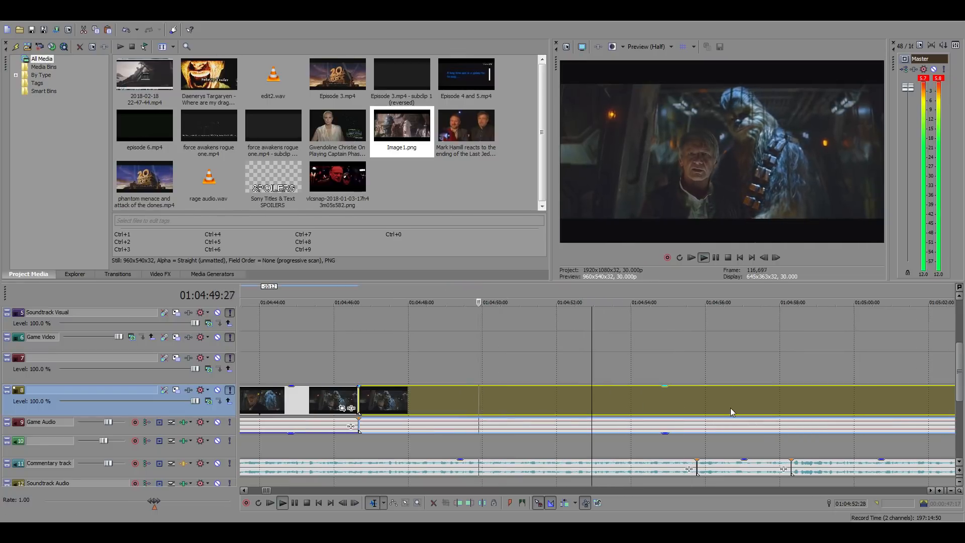
{"action": "scroll", "coordinate": [639, 414], "scroll_direction": "up", "scroll_amount": 2}
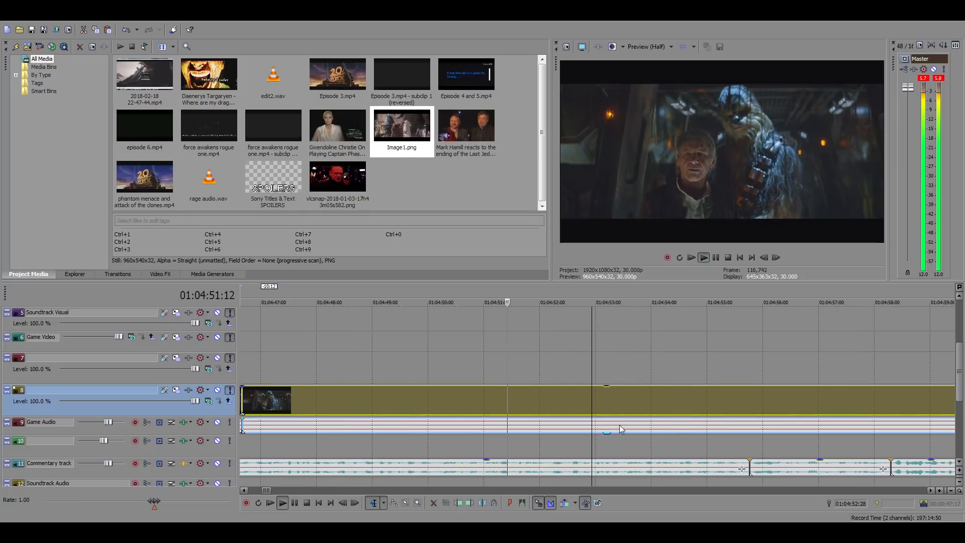
{"action": "left_click", "coordinate": [433, 402]}
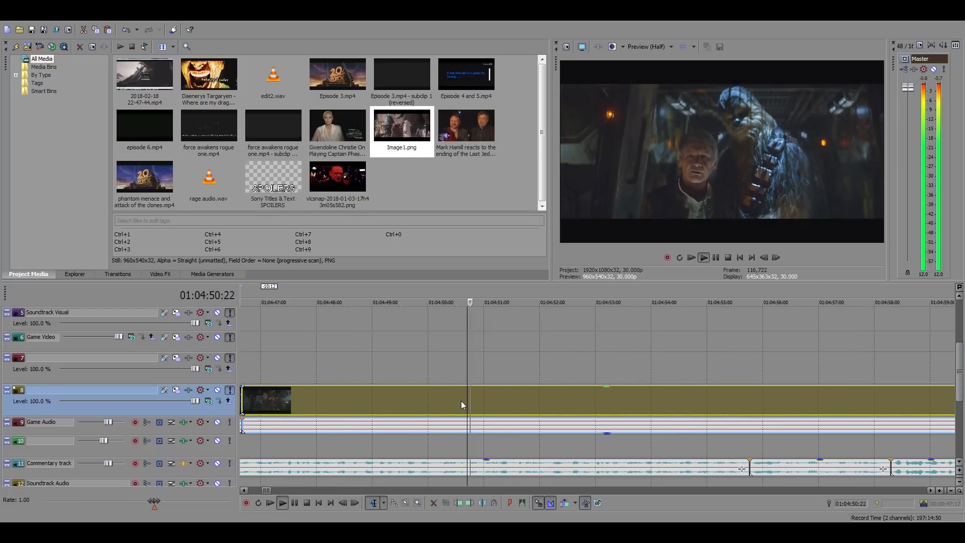
{"action": "key", "text": "space"}
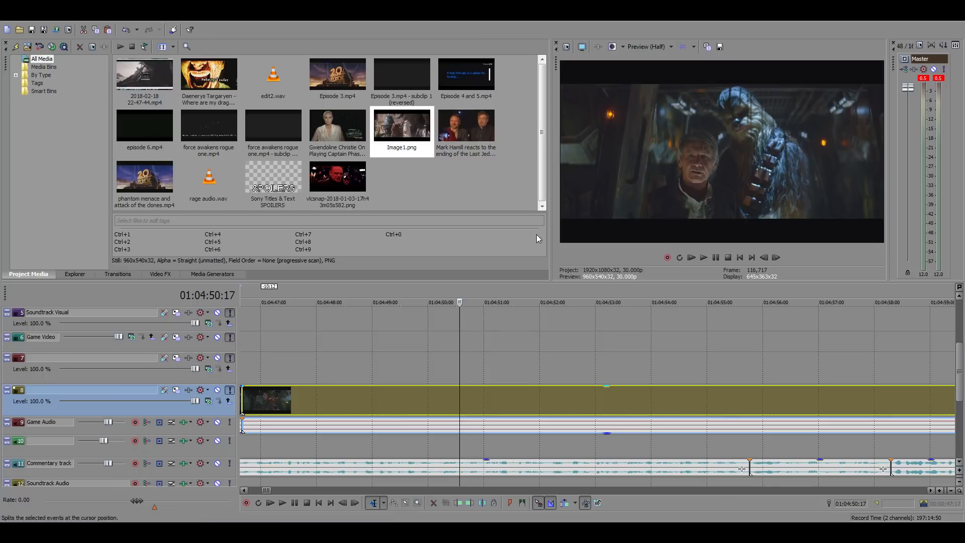
Skip further ahead in the film by shifting the remaining footage earlier and trimming its start at 01:04:50:17
{"action": "scroll", "coordinate": [648, 397], "scroll_direction": "down", "scroll_amount": 4}
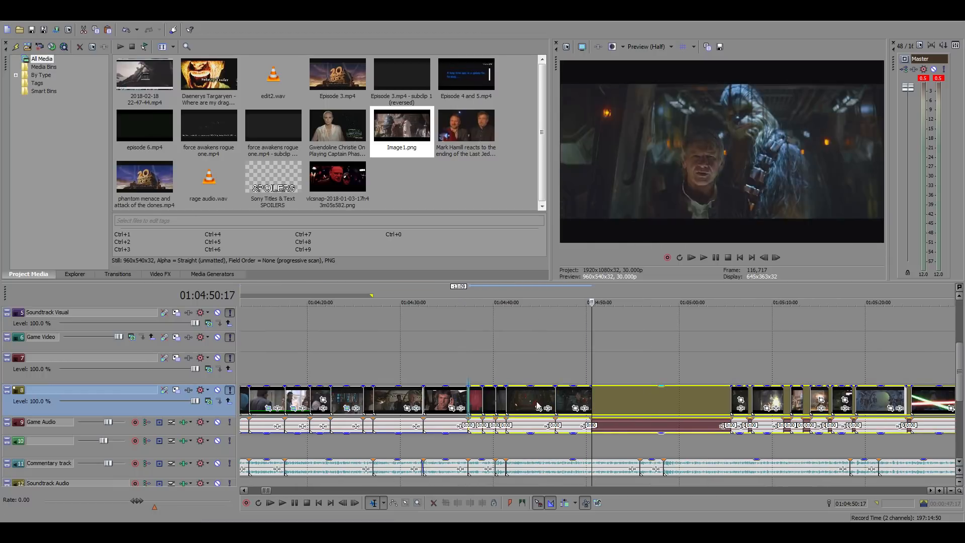
{"action": "left_click_drag", "start_coordinate": [537, 402], "coordinate": [446, 400]}
{"action": "left_click_drag", "start_coordinate": [659, 394], "coordinate": [509, 403]}
{"action": "left_click_drag", "start_coordinate": [683, 403], "coordinate": [489, 397]}
{"action": "scroll", "coordinate": [666, 409], "scroll_direction": "down", "scroll_amount": 5}
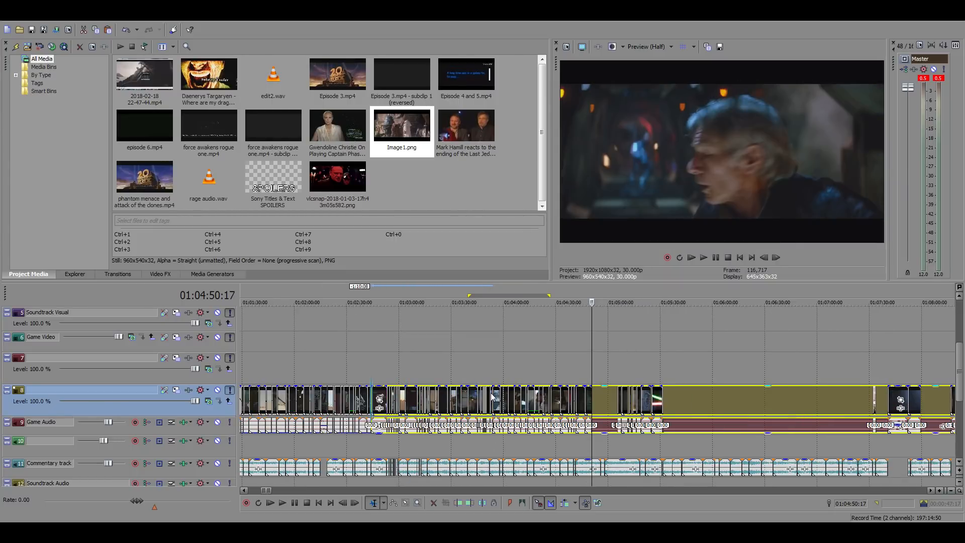
{"action": "scroll", "coordinate": [724, 417], "scroll_direction": "up", "scroll_amount": 5}
{"action": "key", "text": "space"}
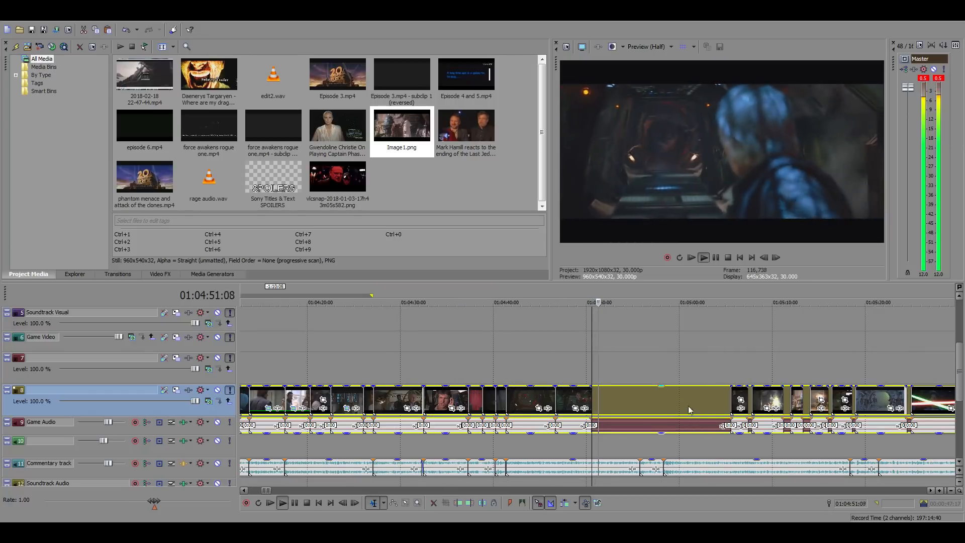
Play the new section against the commentary and split the film clip at 01:04:55:23
{"action": "scroll", "coordinate": [663, 398], "scroll_direction": "up", "scroll_amount": 3}
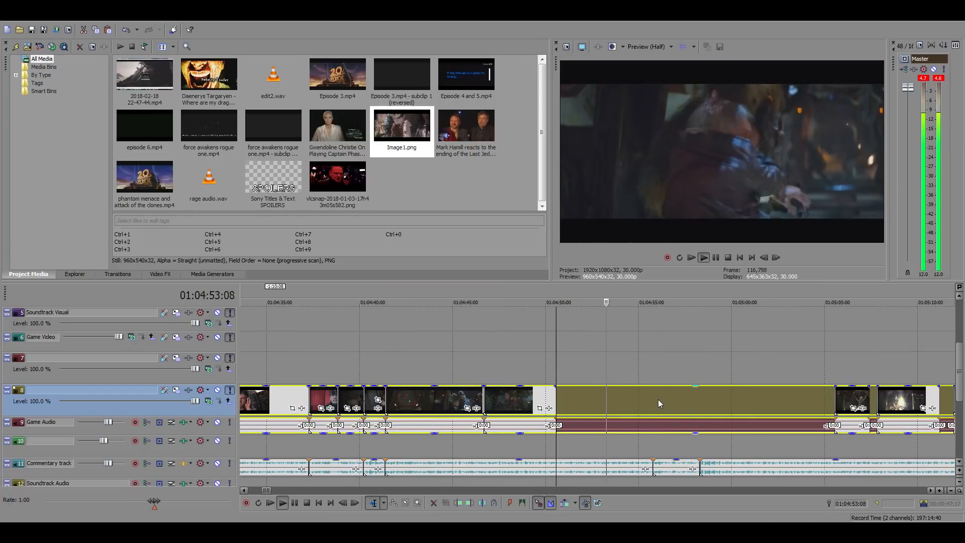
{"action": "key", "text": "space"}
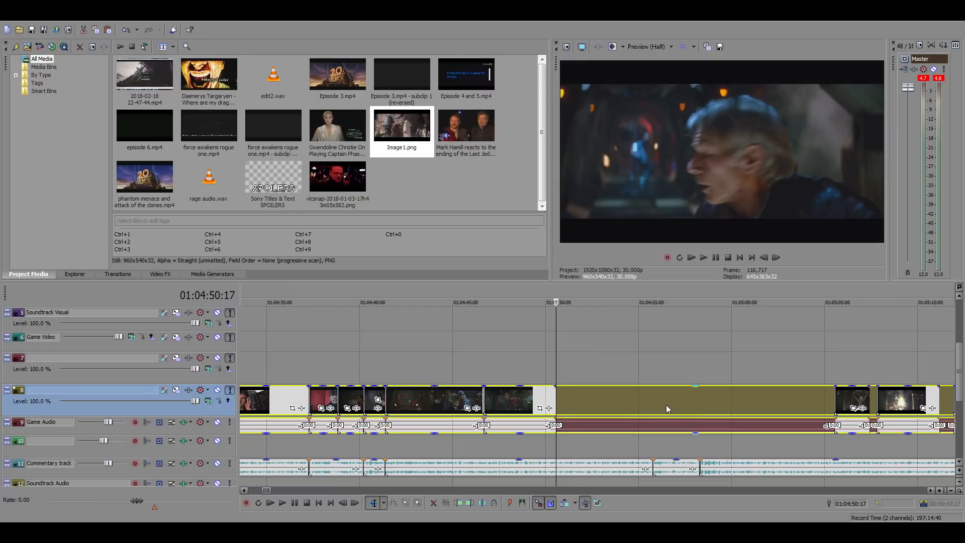
{"action": "key", "text": "space"}
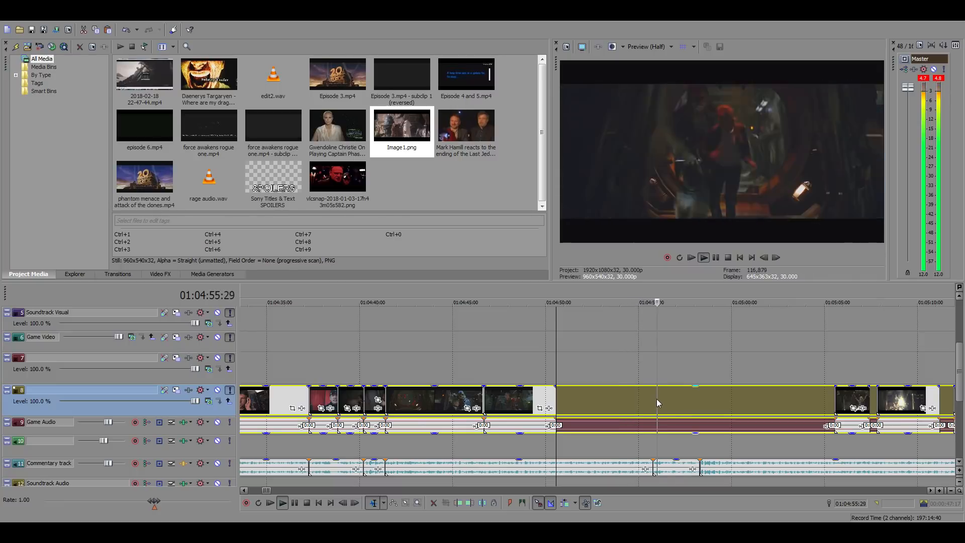
{"action": "left_click", "coordinate": [653, 396]}
{"action": "key", "text": "s"}
{"action": "key", "text": "space"}
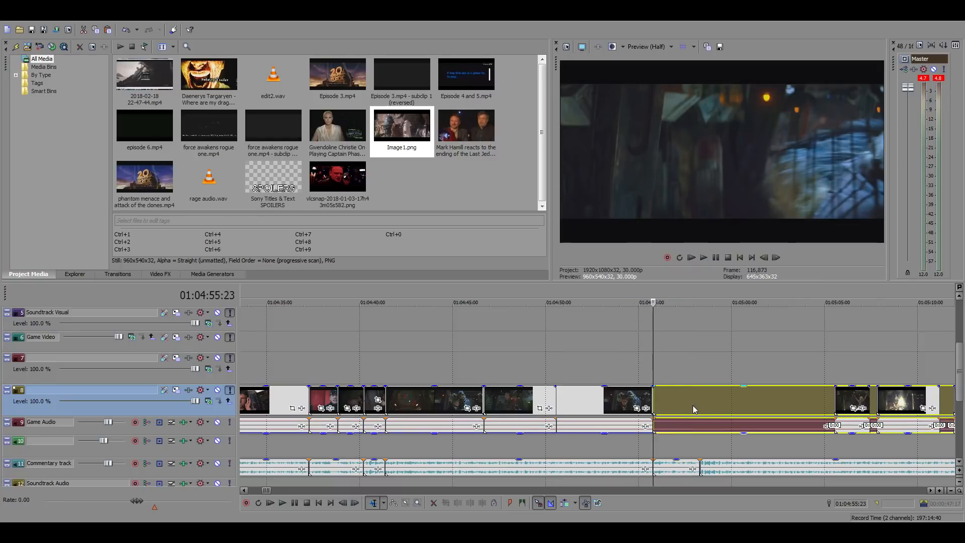
Move the footage after the split about three seconds later and clear the fade-in on the clip starting at 01:04:50:17
{"action": "left_click_drag", "start_coordinate": [692, 405], "coordinate": [748, 405]}
{"action": "left_click", "coordinate": [560, 381]}
{"action": "right_click", "coordinate": [572, 396]}
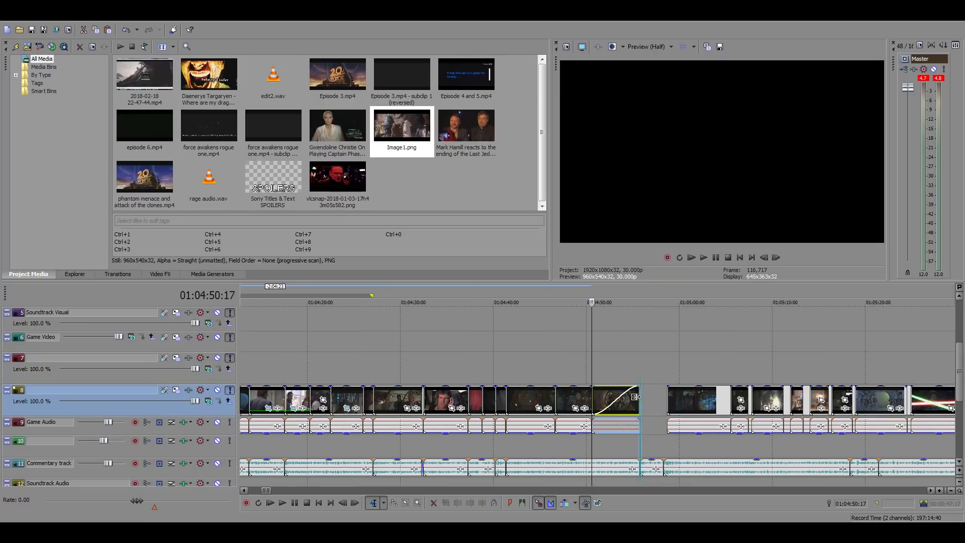
{"action": "left_click_drag", "start_coordinate": [636, 397], "coordinate": [571, 396]}
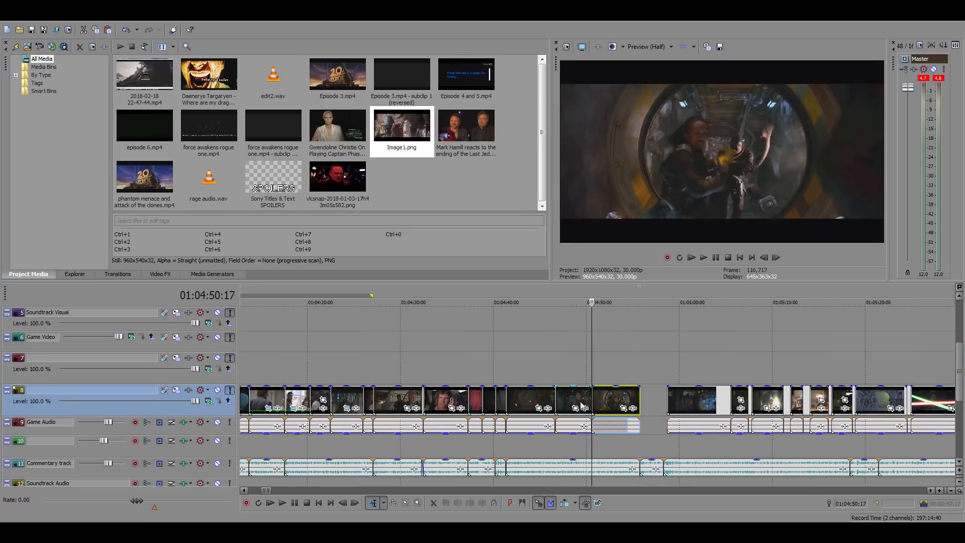
{"action": "left_click", "coordinate": [603, 426]}
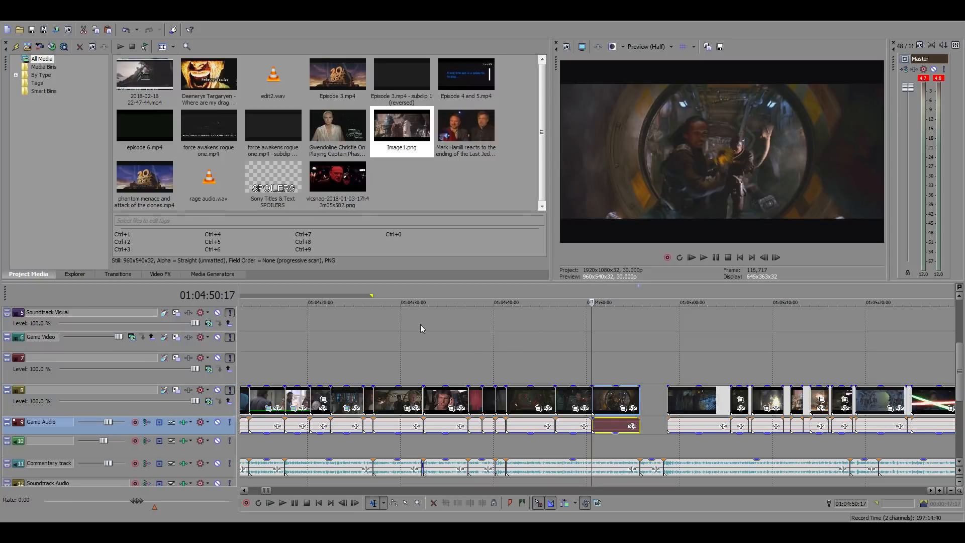
Stretch the loop region over the edited section, with its start at the first clip's start, 00:52:02:17
{"action": "left_click_drag", "start_coordinate": [371, 296], "coordinate": [622, 321]}
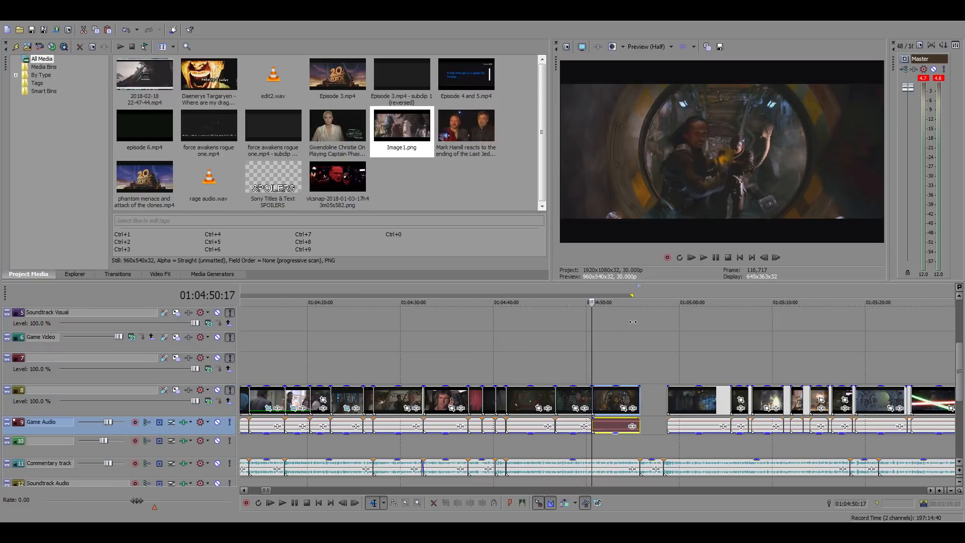
{"action": "scroll", "coordinate": [514, 329], "scroll_direction": "down", "scroll_amount": 10}
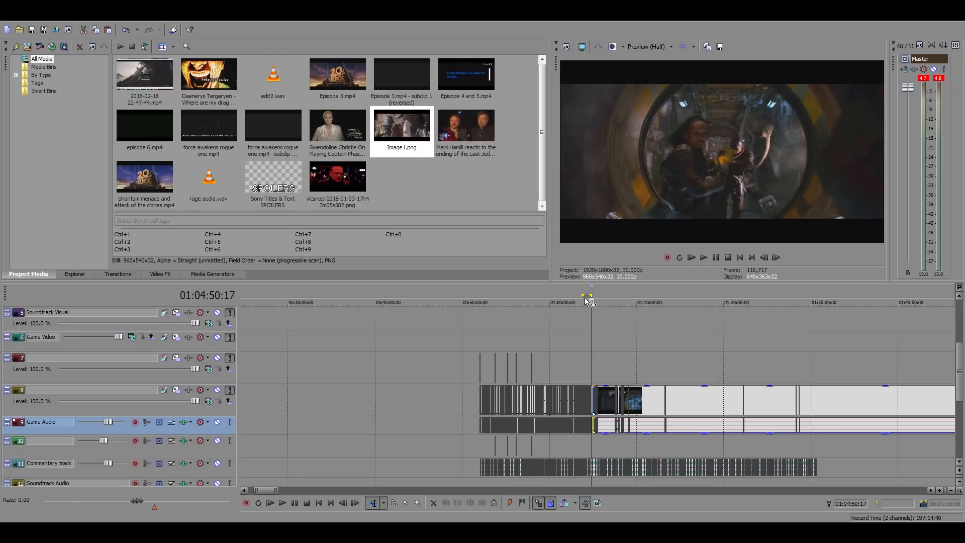
{"action": "left_click_drag", "start_coordinate": [585, 297], "coordinate": [484, 303]}
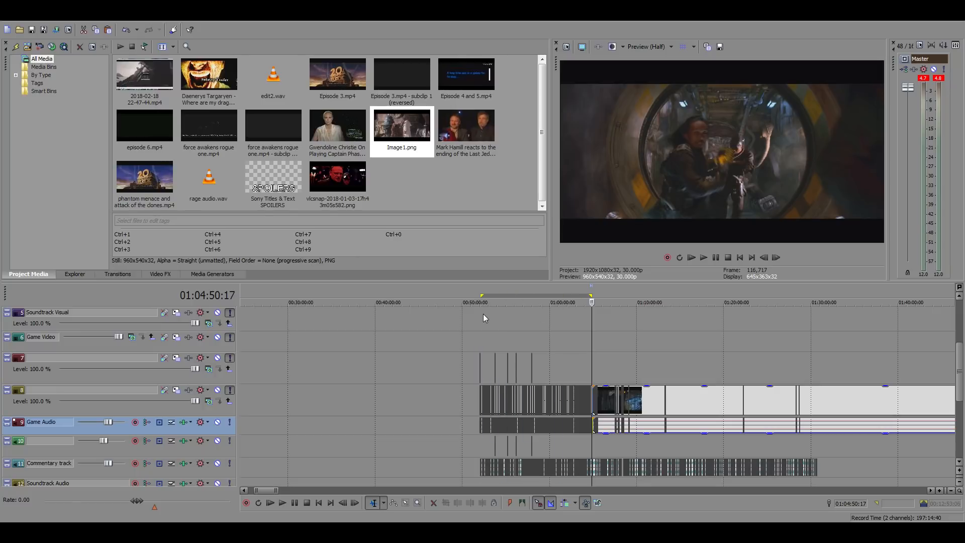
{"action": "left_click", "coordinate": [482, 314]}
{"action": "scroll", "coordinate": [596, 334], "scroll_direction": "up", "scroll_amount": 3}
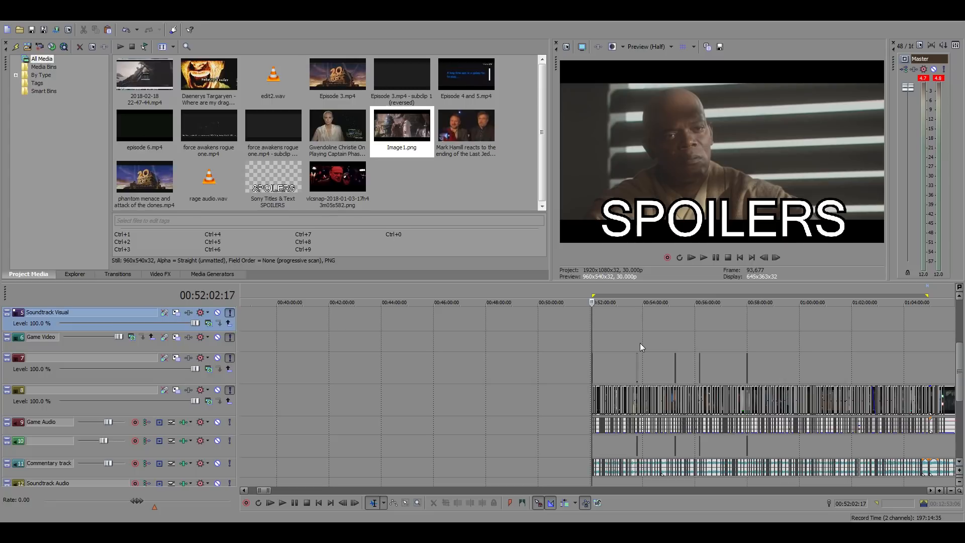
{"action": "left_click", "coordinate": [595, 349]}
{"action": "scroll", "coordinate": [602, 352], "scroll_direction": "up", "scroll_amount": 10}
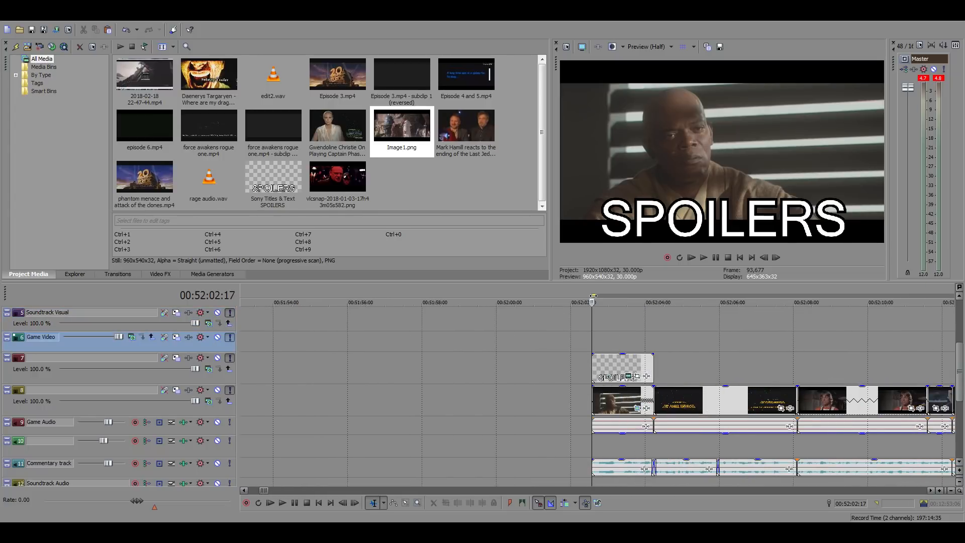
Align the end of the loop region with the end of the last edited clip at 01:04:55:23
{"action": "scroll", "coordinate": [731, 344], "scroll_direction": "down", "scroll_amount": 15}
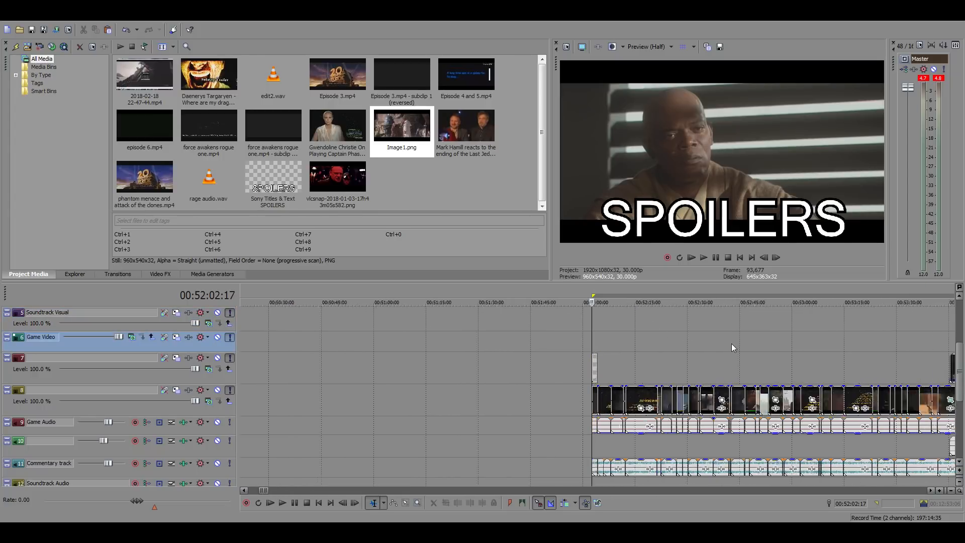
{"action": "left_click", "coordinate": [701, 341]}
{"action": "scroll", "coordinate": [764, 352], "scroll_direction": "up", "scroll_amount": 10}
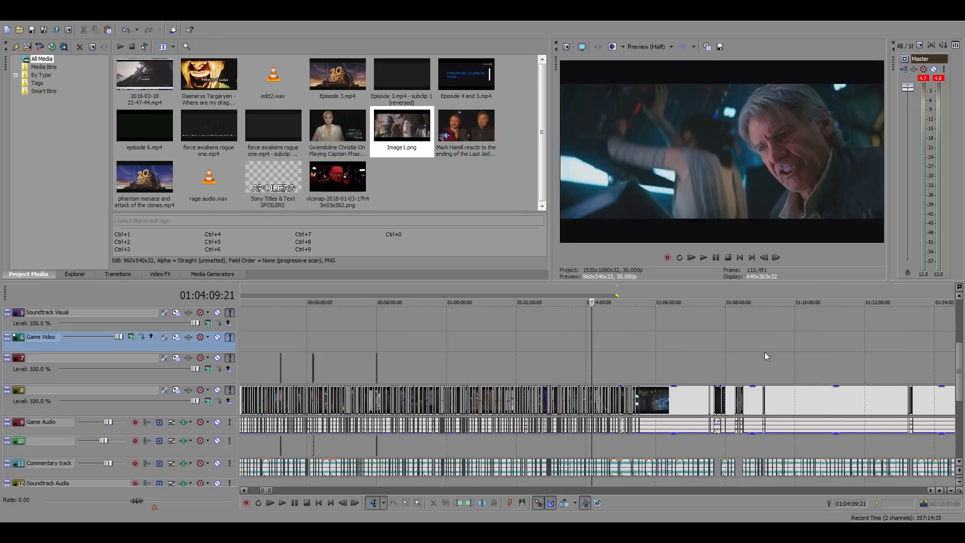
{"action": "left_click", "coordinate": [681, 339]}
{"action": "scroll", "coordinate": [698, 343], "scroll_direction": "up", "scroll_amount": 3}
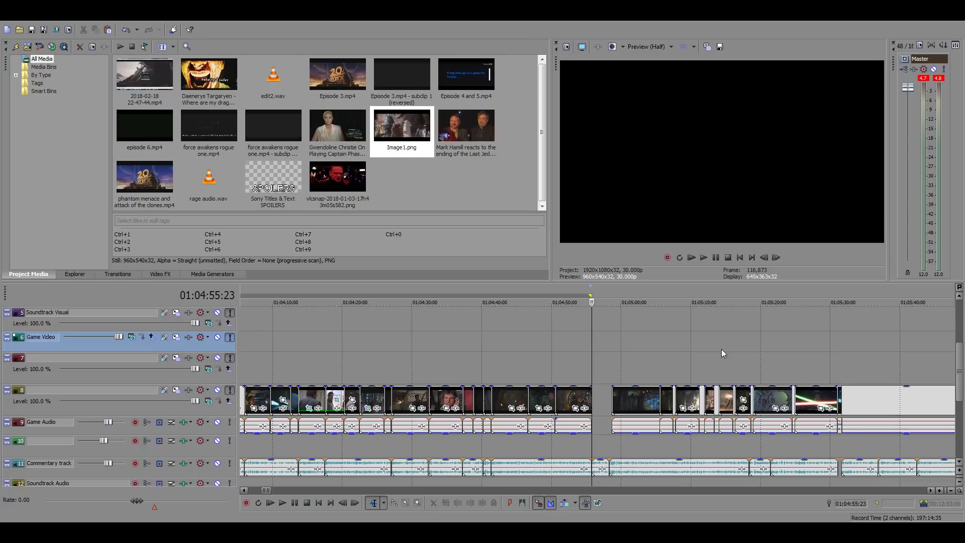
Play the gap after 01:04:55:23 and move the first clip following it about 44 seconds later, past the remaining short clips
{"action": "scroll", "coordinate": [720, 349], "scroll_direction": "up", "scroll_amount": 2}
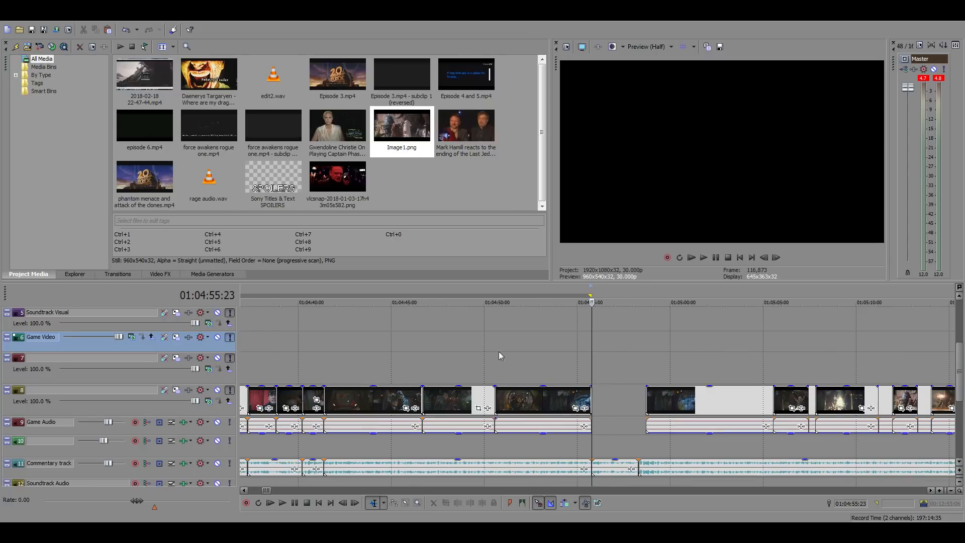
{"action": "key", "text": "space"}
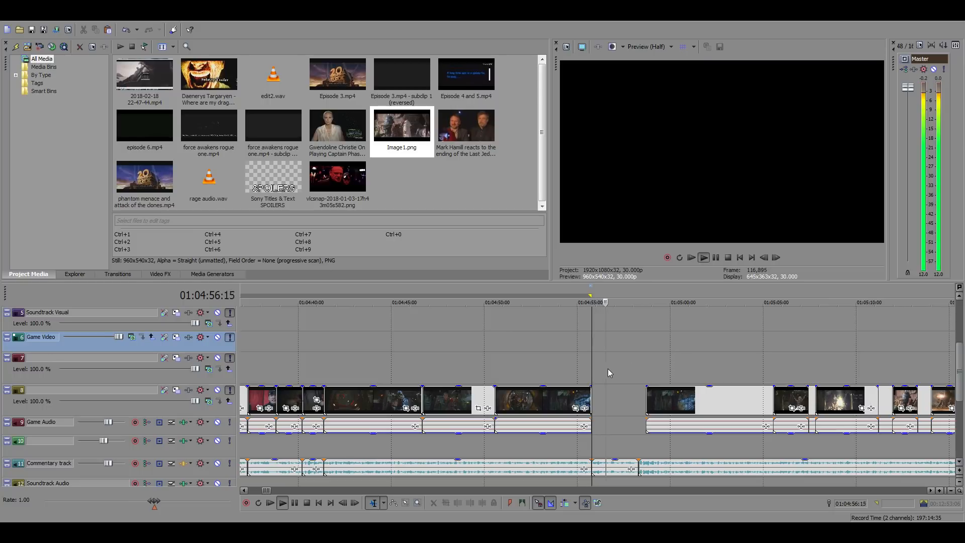
{"action": "key", "text": "space"}
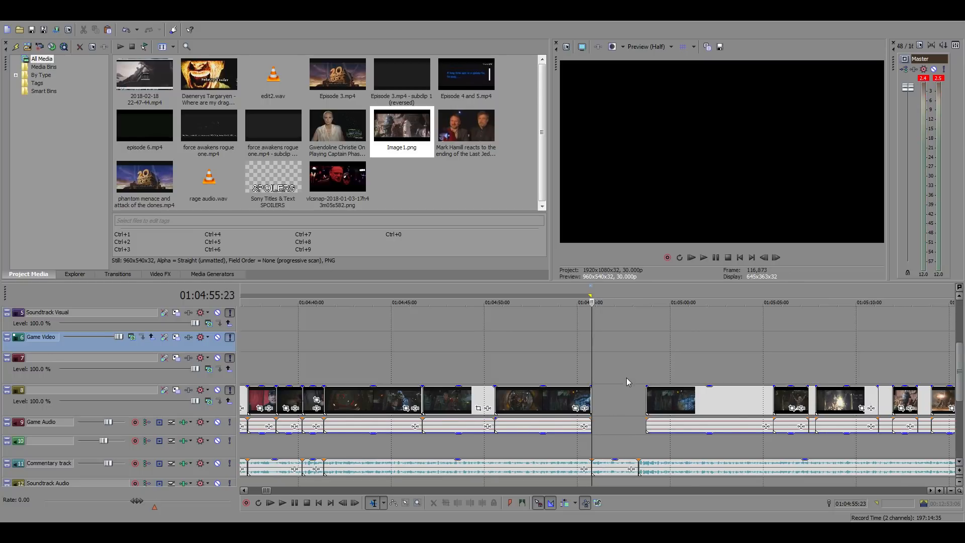
{"action": "scroll", "coordinate": [627, 378], "scroll_direction": "down", "scroll_amount": 2}
{"action": "left_click_drag", "start_coordinate": [636, 402], "coordinate": [940, 402]}
{"action": "left_click", "coordinate": [792, 363]}
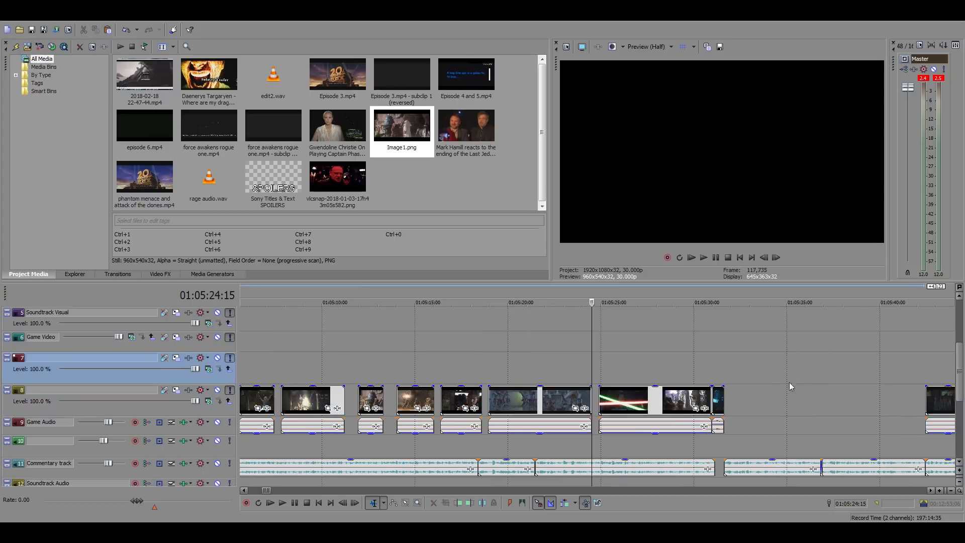
Preview the short spare film clips around 01:05:14, 01:05:12 and 01:05:09 for one that suits the commentary
{"action": "scroll", "coordinate": [561, 376], "scroll_direction": "up", "scroll_amount": 2}
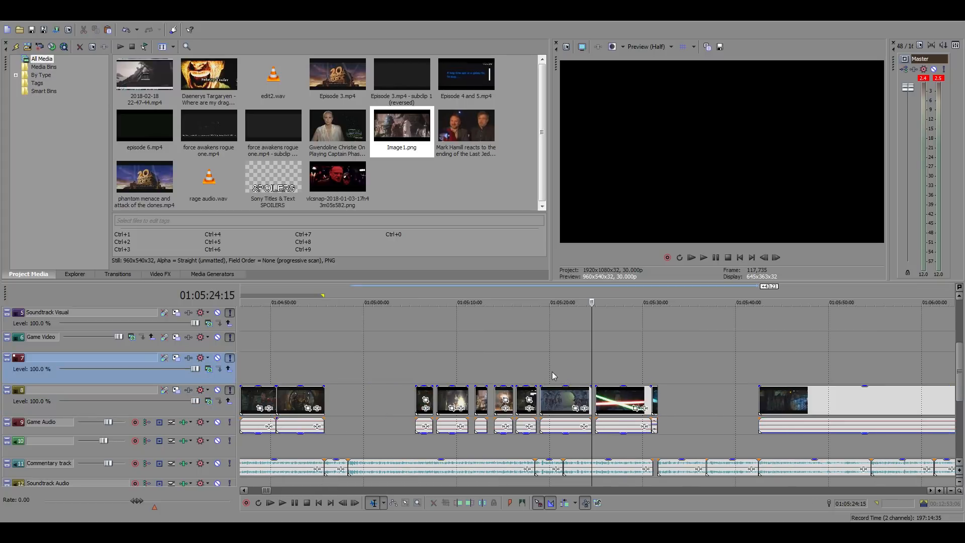
{"action": "left_click", "coordinate": [522, 357]}
{"action": "left_click", "coordinate": [495, 369]}
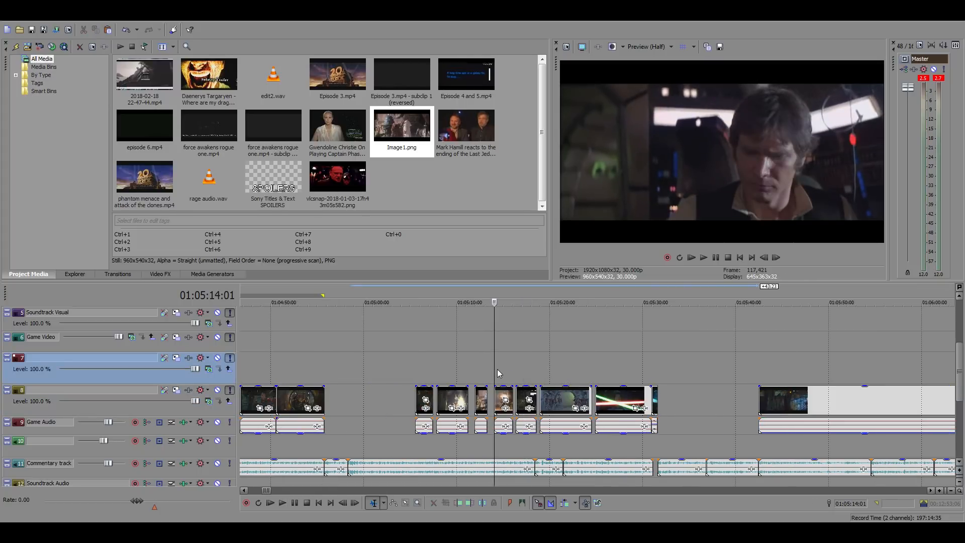
{"action": "key", "text": "space"}
{"action": "key", "text": "space"}
{"action": "left_click", "coordinate": [478, 375]}
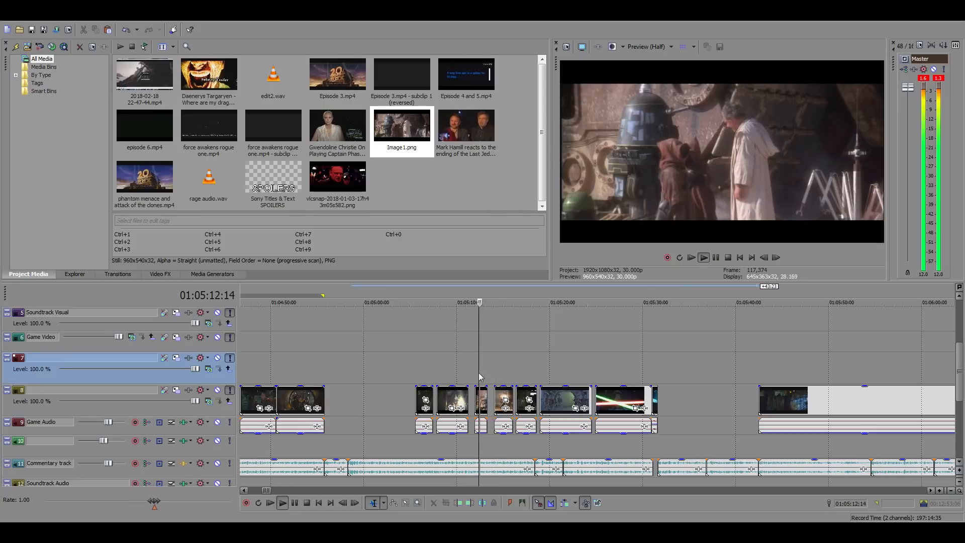
{"action": "key", "text": "space"}
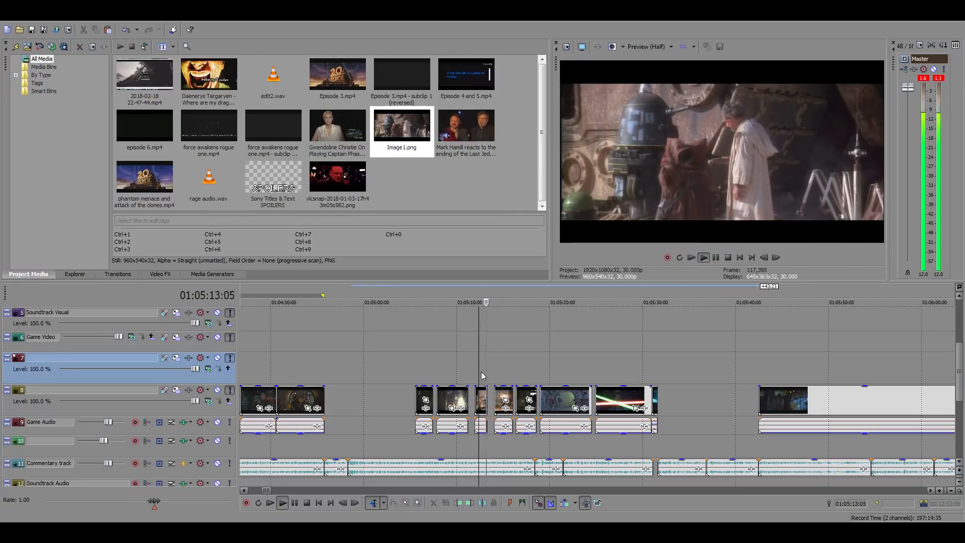
{"action": "key", "text": "space"}
{"action": "left_click", "coordinate": [451, 371]}
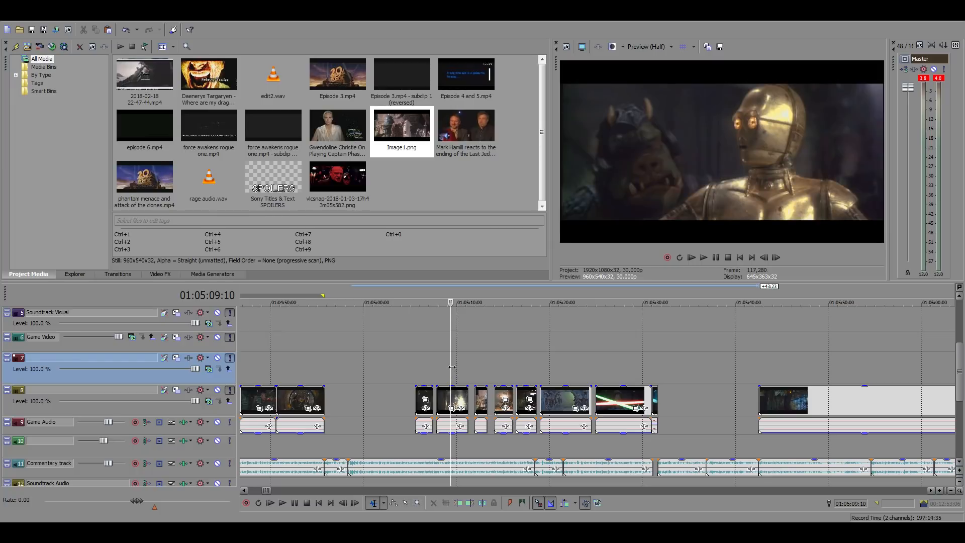
Move the C-3PO clip near 01:05:09 to start directly after the edited section at 01:04:55:23 and play it
{"action": "left_click_drag", "start_coordinate": [457, 395], "coordinate": [346, 393]}
{"action": "left_click", "coordinate": [326, 361]}
{"action": "key", "text": "space"}
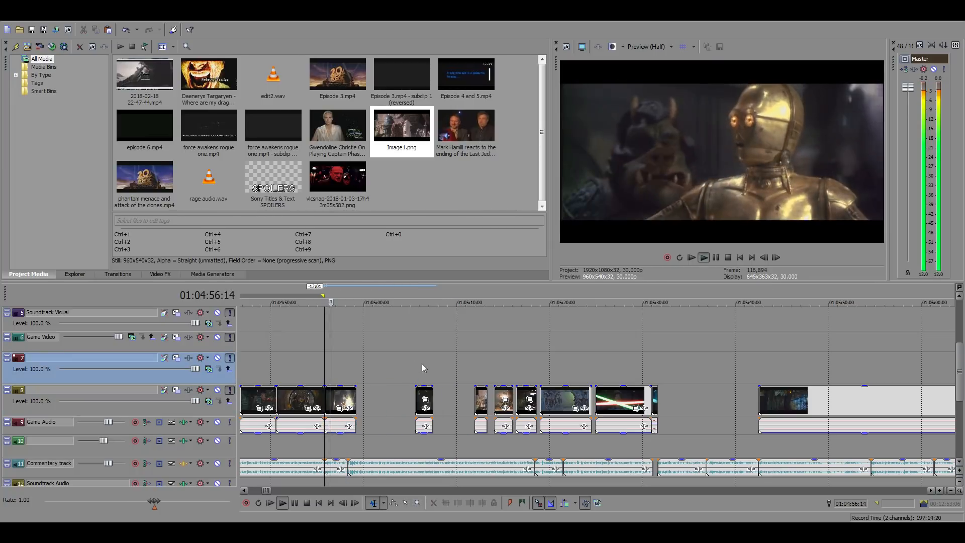
{"action": "scroll", "coordinate": [569, 383], "scroll_direction": "up", "scroll_amount": 5}
{"action": "key", "text": "space"}
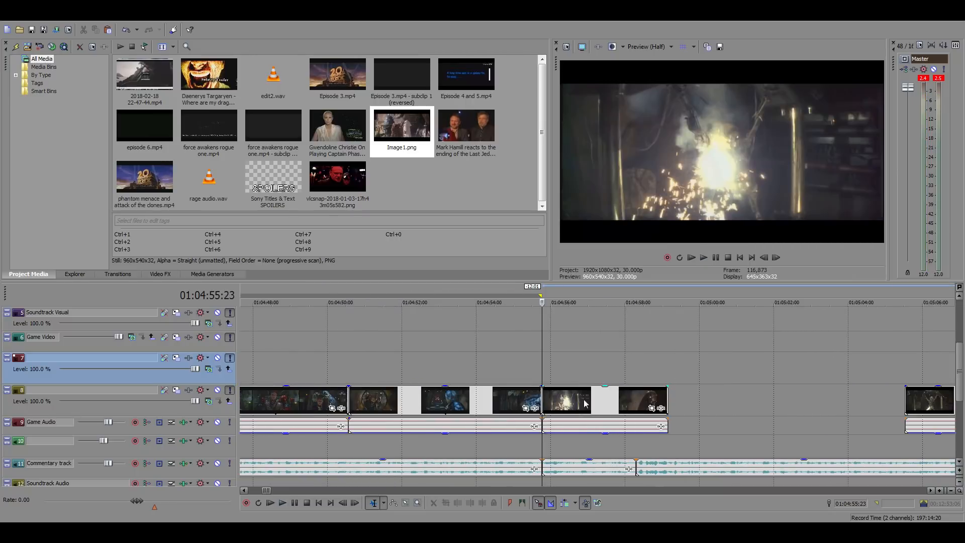
Shift the C-3PO clip 26 frames earlier so it overlaps the preceding clip, and play it against the commentary
{"action": "left_click_drag", "start_coordinate": [596, 406], "coordinate": [563, 406]}
{"action": "key", "text": "space"}
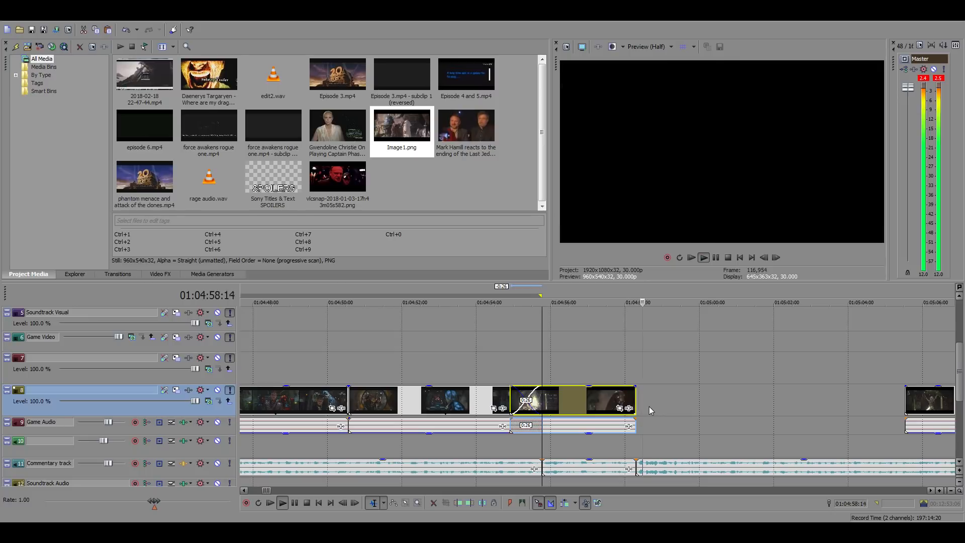
{"action": "key", "text": "space"}
Step frame by frame through the end of the C-3PO clip and trim its end at 01:04:58:01
{"action": "left_click", "coordinate": [622, 397]}
{"action": "left_click", "coordinate": [775, 258]}
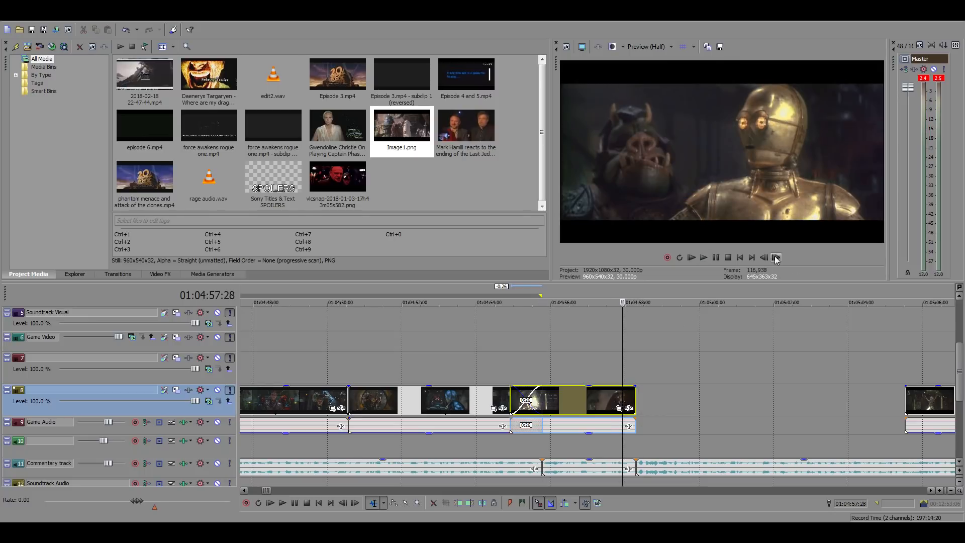
{"action": "left_click", "coordinate": [775, 259]}
{"action": "left_click", "coordinate": [776, 259]}
{"action": "left_click", "coordinate": [775, 259]}
{"action": "left_click", "coordinate": [775, 257]}
{"action": "left_click", "coordinate": [764, 258]}
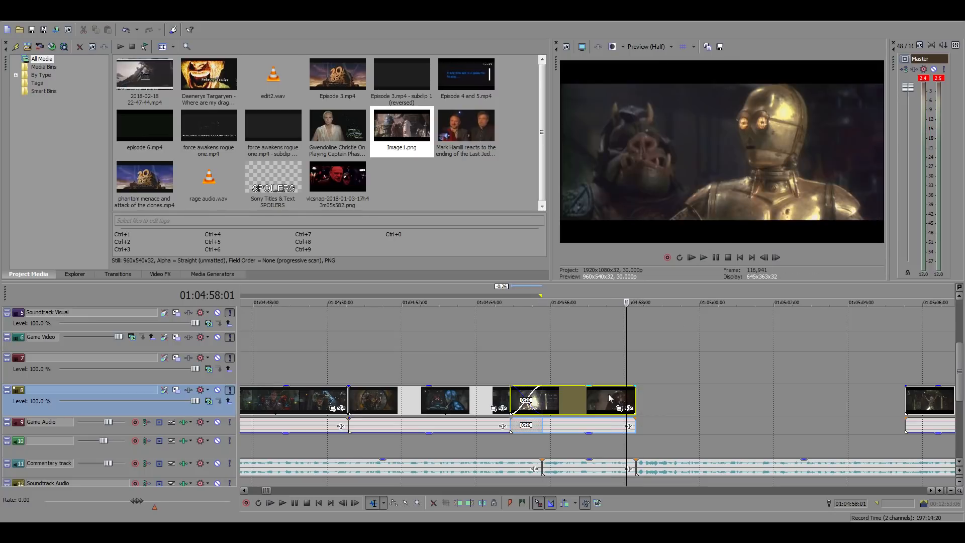
{"action": "right_click", "coordinate": [608, 395]}
{"action": "left_click", "coordinate": [641, 219]}
{"action": "scroll", "coordinate": [660, 408], "scroll_direction": "up", "scroll_amount": 1}
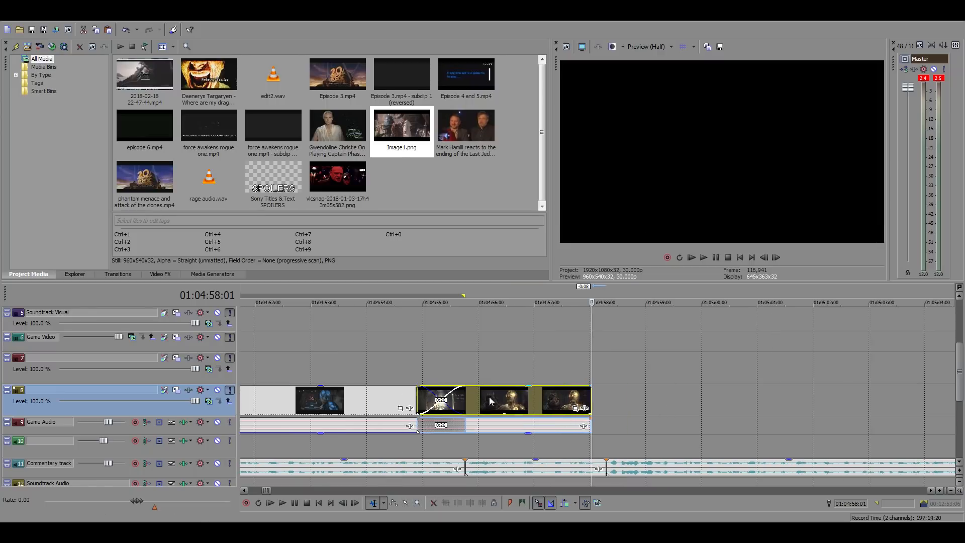
{"action": "left_click_drag", "start_coordinate": [469, 394], "coordinate": [495, 395]}
{"action": "left_click", "coordinate": [507, 394]}
{"action": "left_click", "coordinate": [764, 257]}
{"action": "left_click", "coordinate": [764, 257]}
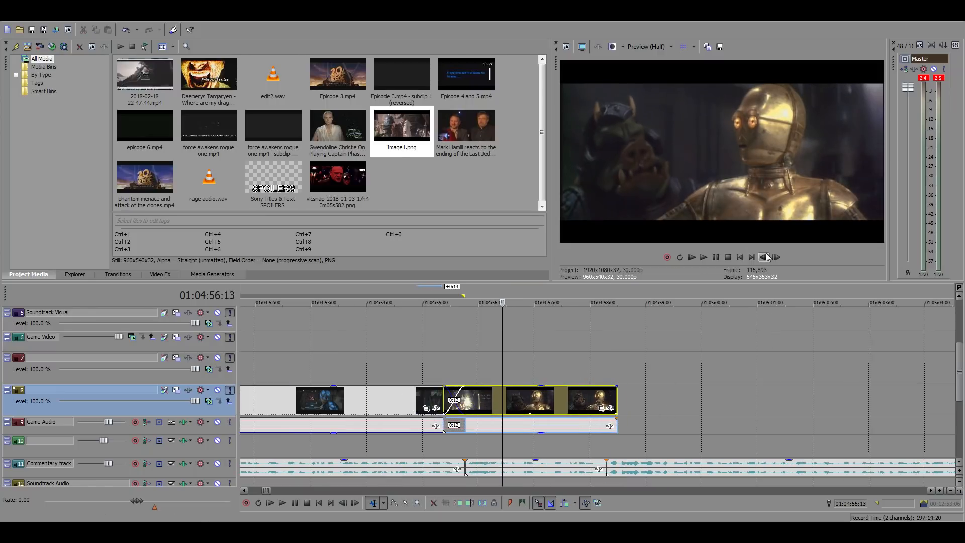
{"action": "left_click", "coordinate": [764, 257]}
{"action": "left_click", "coordinate": [764, 257]}
{"action": "left_click", "coordinate": [766, 258]}
{"action": "left_click", "coordinate": [766, 258]}
{"action": "left_click", "coordinate": [766, 257]}
{"action": "left_click", "coordinate": [766, 258]}
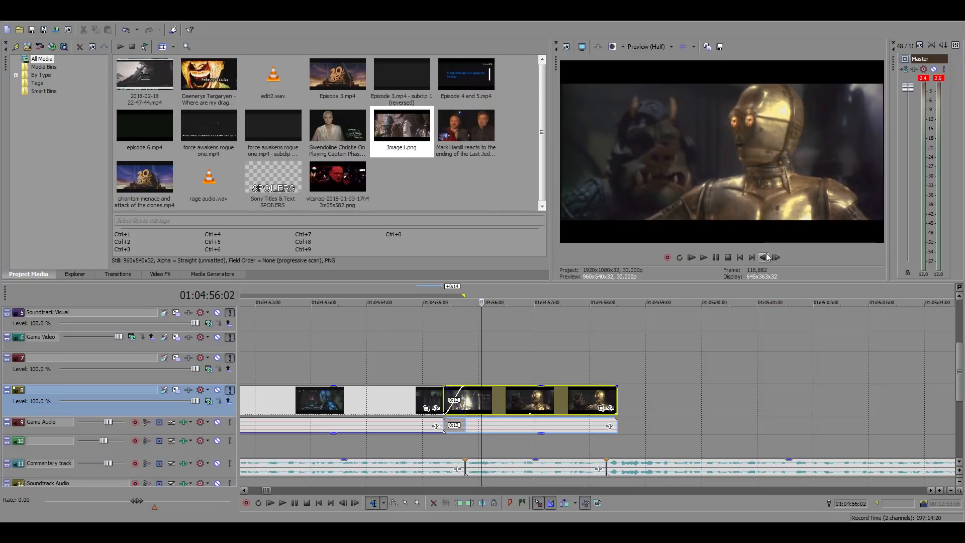
{"action": "left_click", "coordinate": [766, 257]}
{"action": "left_click", "coordinate": [766, 258]}
{"action": "left_click", "coordinate": [766, 257]}
{"action": "left_click", "coordinate": [766, 257]}
{"action": "left_click", "coordinate": [766, 257]}
{"action": "left_click", "coordinate": [766, 257]}
{"action": "left_click", "coordinate": [766, 257]}
{"action": "left_click", "coordinate": [766, 257]}
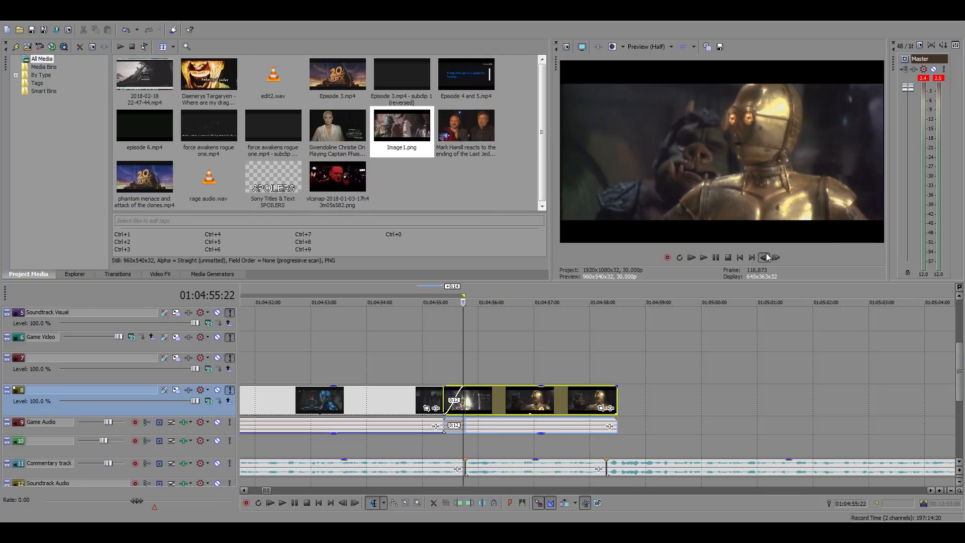
{"action": "left_click_drag", "start_coordinate": [511, 400], "coordinate": [533, 403]}
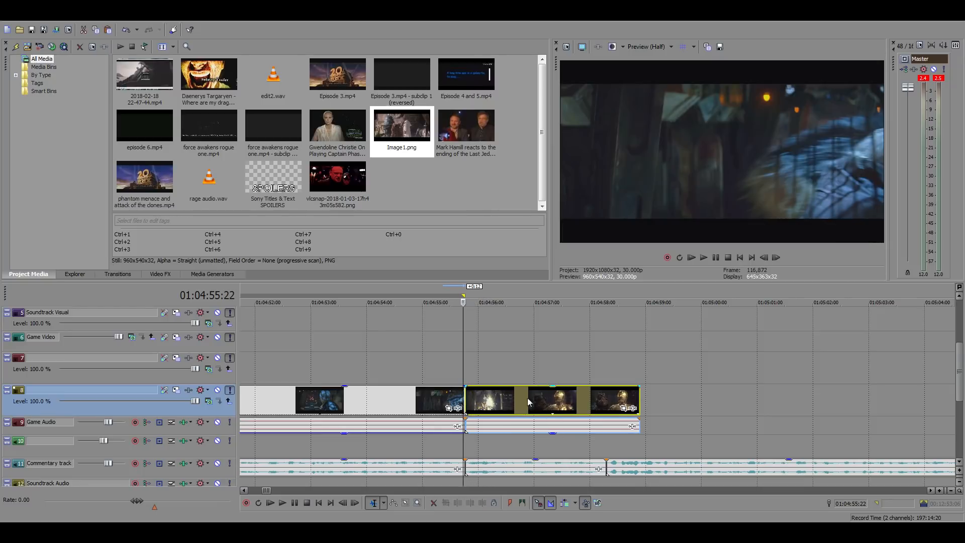
{"action": "key", "text": "ctrl+z"}
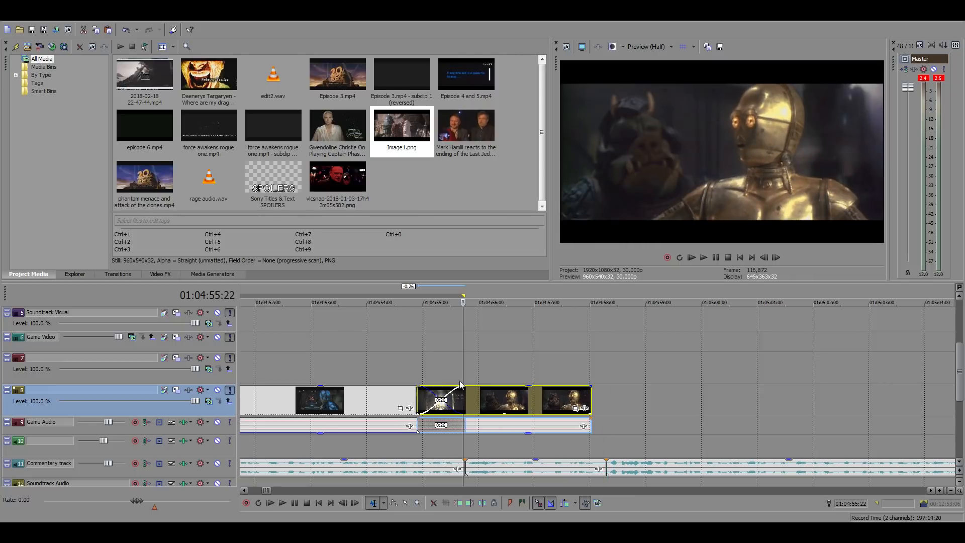
Play the C-3PO clip, move it 8 frames later so its end meets the commentary cut at 01:04:58:09, and replay it
{"action": "left_click", "coordinate": [473, 372]}
{"action": "key", "text": "space"}
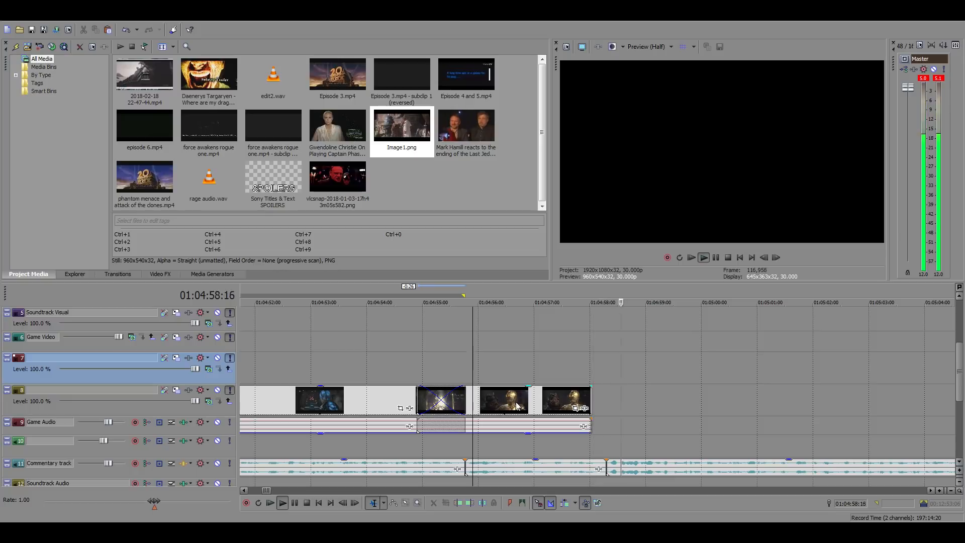
{"action": "key", "text": "ctrl+y"}
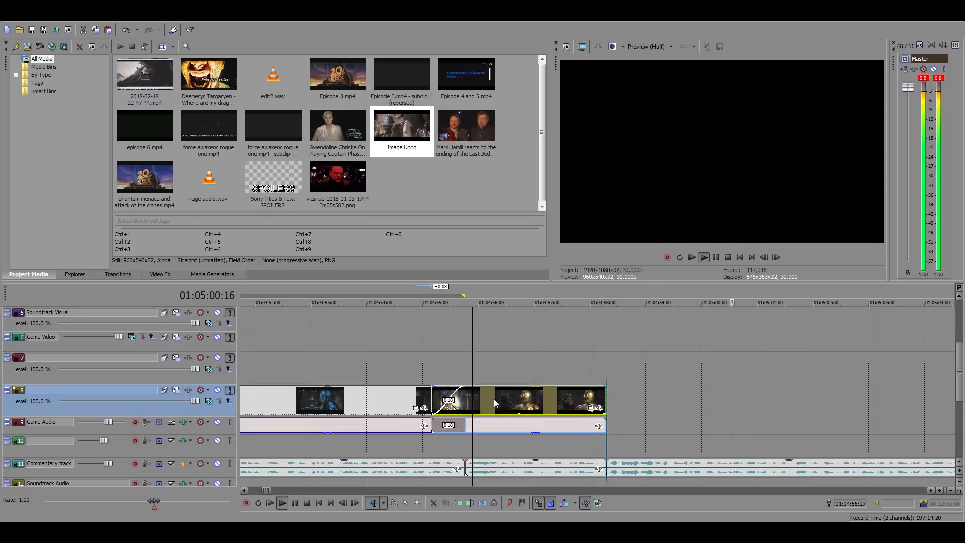
{"action": "key", "text": "space"}
{"action": "key", "text": "space"}
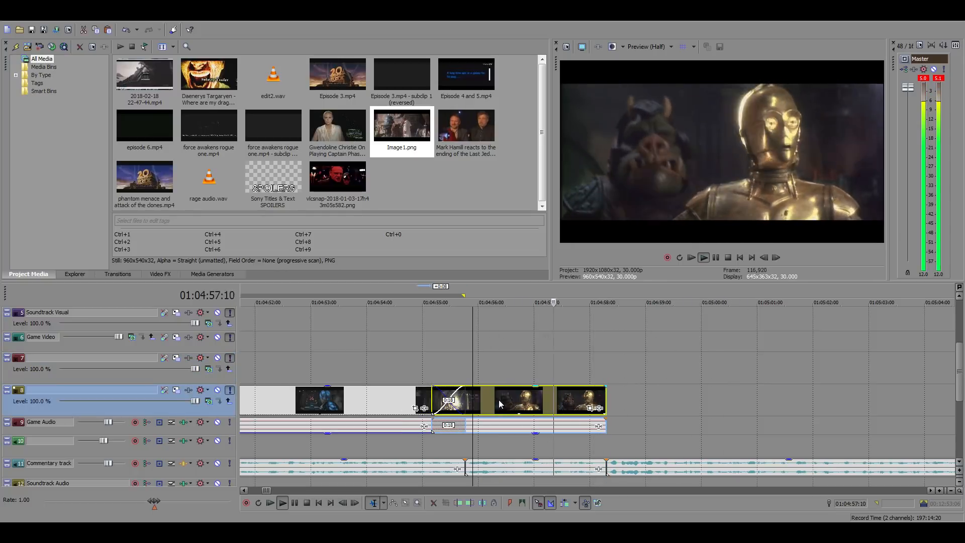
{"action": "key", "text": "space"}
Trim the start of the C-3PO clip at the commentary cut, 01:04:55:23, to remove the overlap with the preceding clip
{"action": "left_click", "coordinate": [465, 379]}
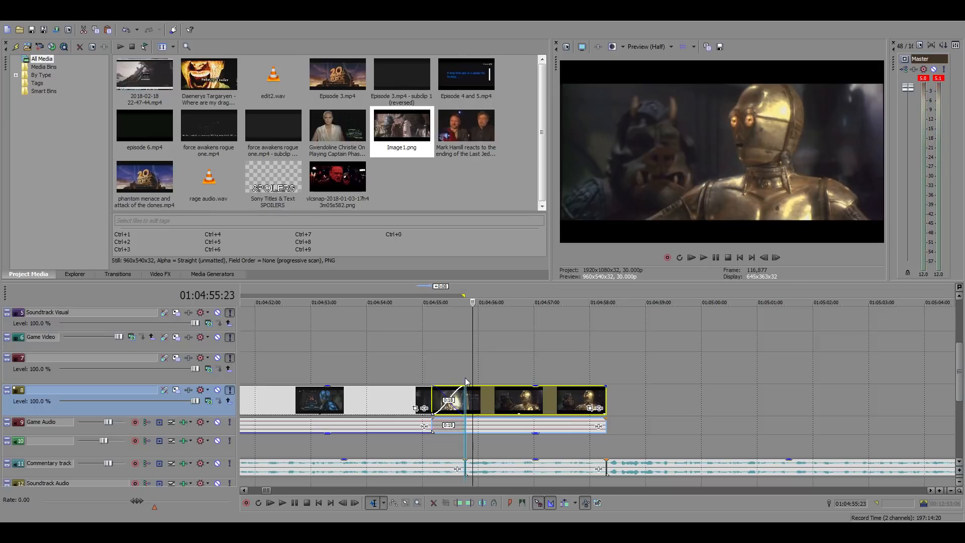
{"action": "right_click", "coordinate": [476, 397]}
{"action": "left_click", "coordinate": [514, 197]}
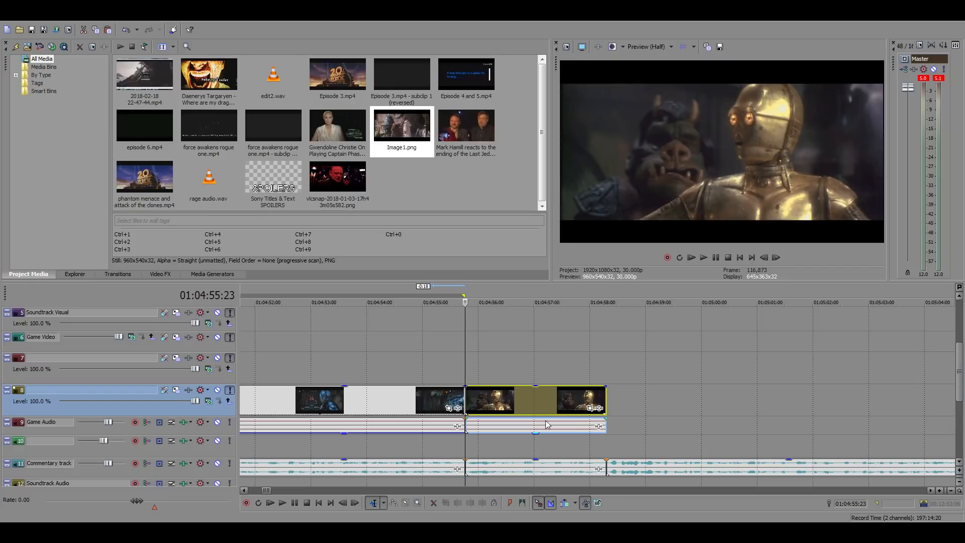
Examine the trimmed C-3PO clip at its end, start and midpoint against the commentary cuts
{"action": "left_click", "coordinate": [587, 361]}
{"action": "scroll", "coordinate": [686, 388], "scroll_direction": "down", "scroll_amount": 3}
{"action": "left_click", "coordinate": [608, 362]}
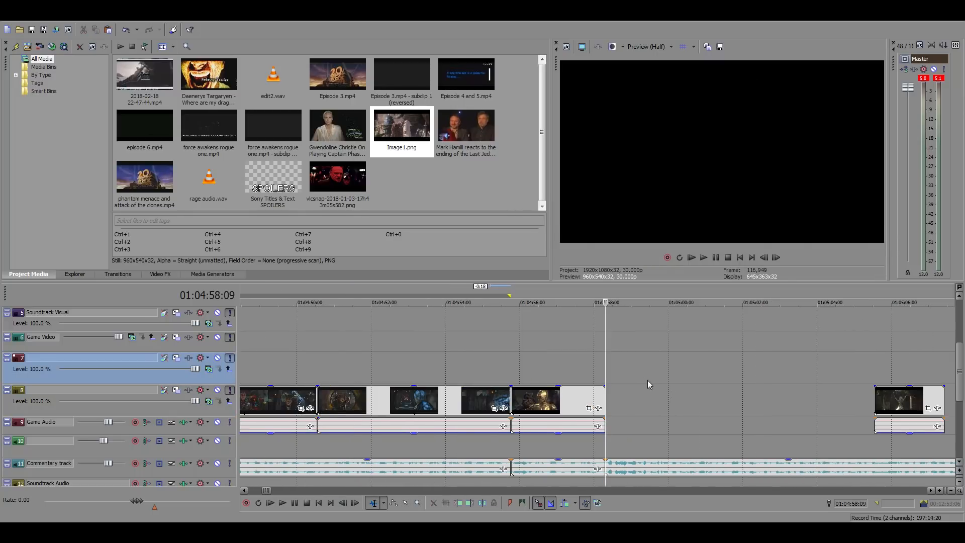
{"action": "scroll", "coordinate": [647, 381], "scroll_direction": "up", "scroll_amount": 1}
{"action": "scroll", "coordinate": [647, 380], "scroll_direction": "down", "scroll_amount": 1}
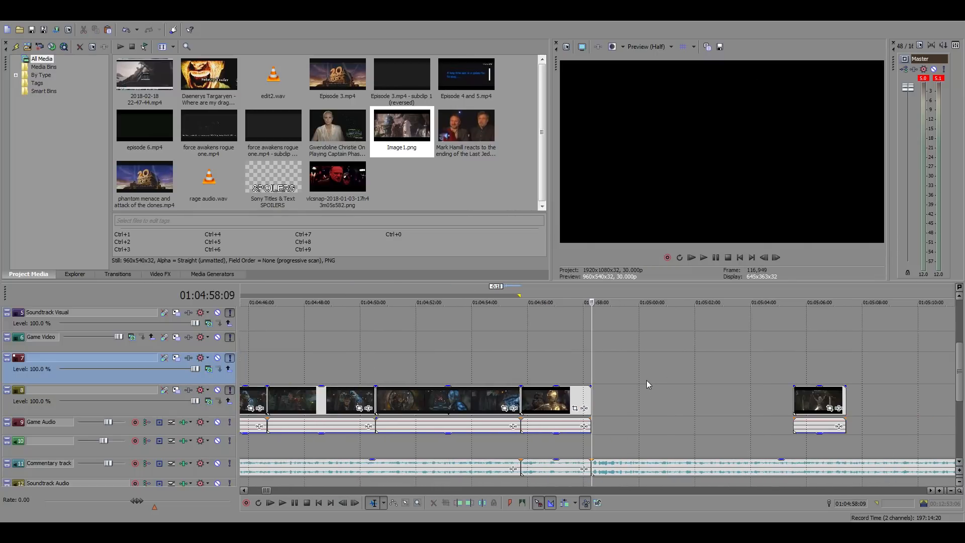
{"action": "scroll", "coordinate": [652, 381], "scroll_direction": "down", "scroll_amount": 1}
{"action": "scroll", "coordinate": [725, 382], "scroll_direction": "up", "scroll_amount": 1}
{"action": "left_click", "coordinate": [451, 361]}
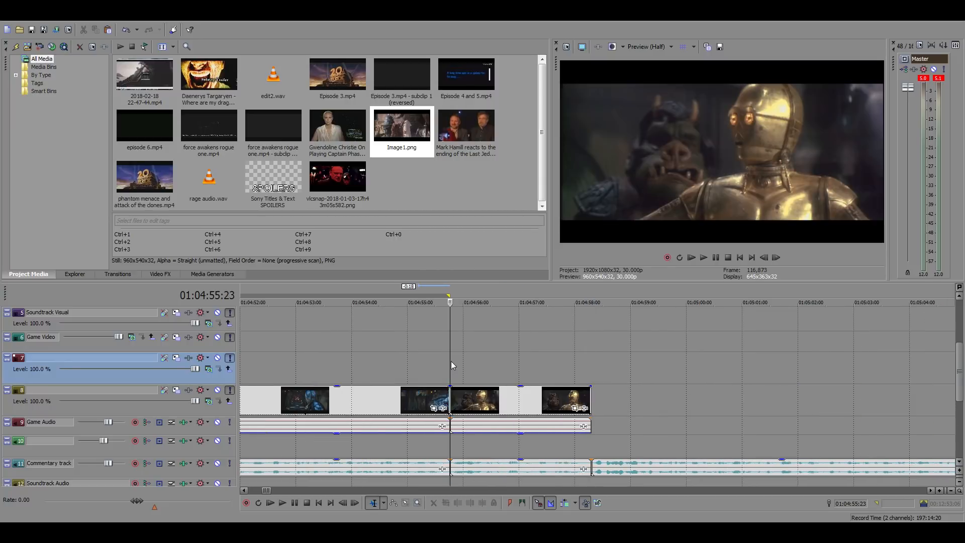
{"action": "left_click", "coordinate": [520, 373]}
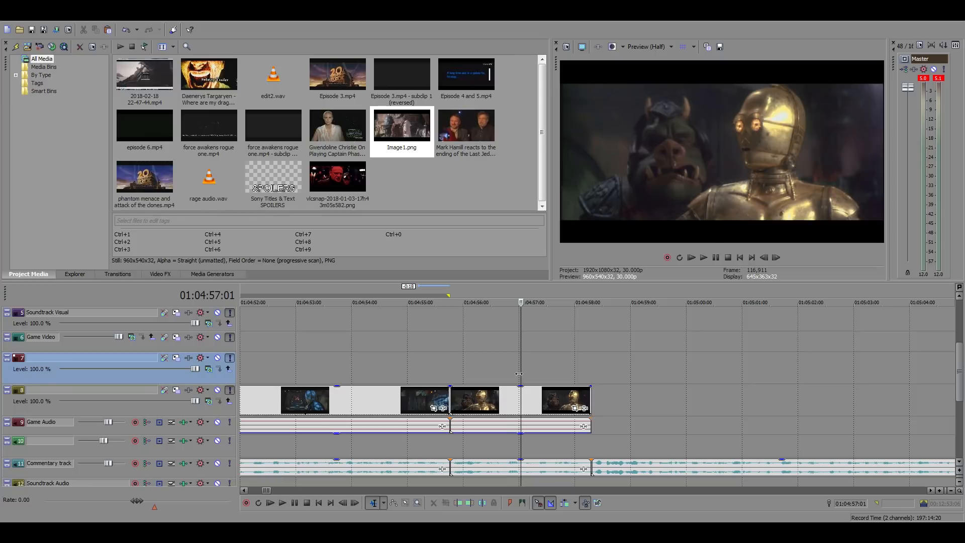
{"action": "left_click", "coordinate": [451, 369]}
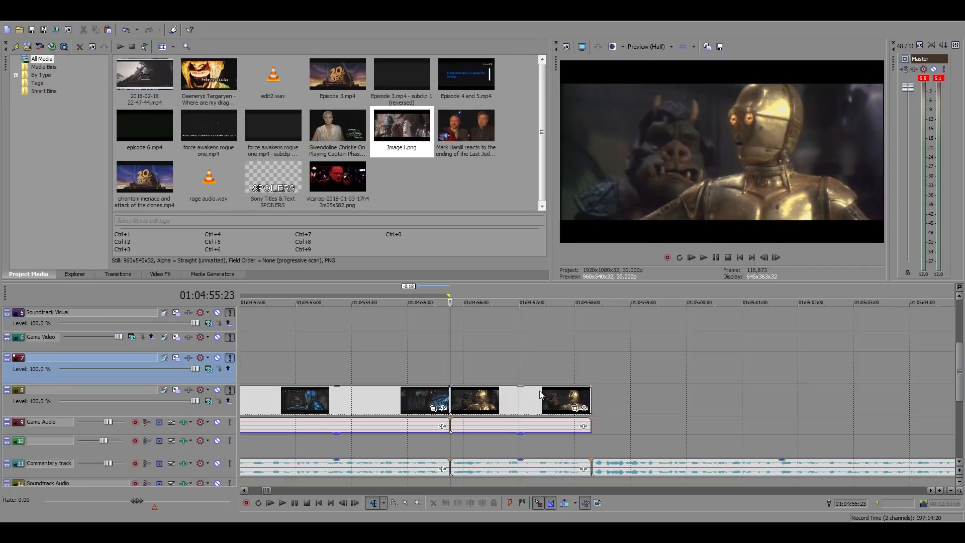
Examine the C-3PO clip around 01:04:57:00 and play it from the commentary cut at 01:04:55:23
{"action": "left_click", "coordinate": [520, 400]}
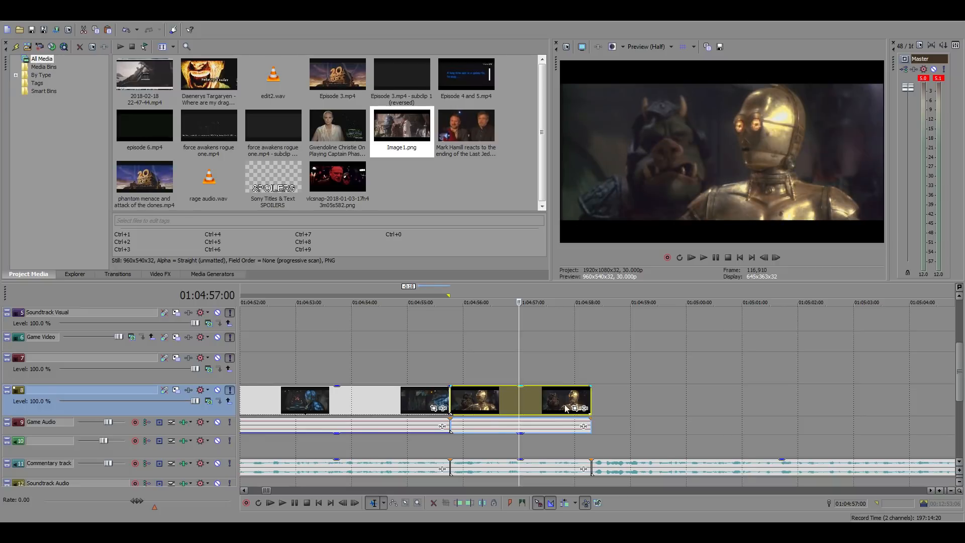
{"action": "scroll", "coordinate": [572, 404], "scroll_direction": "up", "scroll_amount": 2}
{"action": "scroll", "coordinate": [607, 405], "scroll_direction": "up", "scroll_amount": 8}
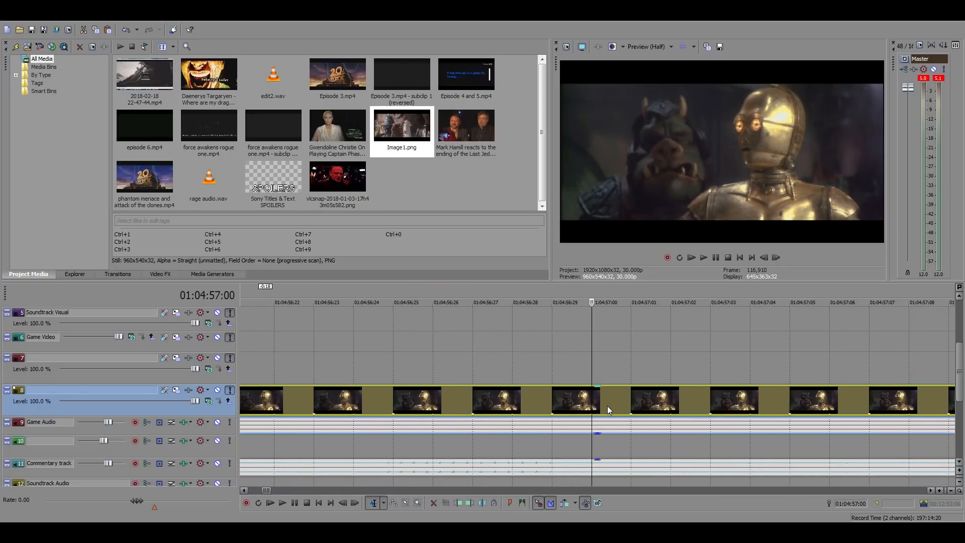
{"action": "scroll", "coordinate": [607, 405], "scroll_direction": "down", "scroll_amount": 10}
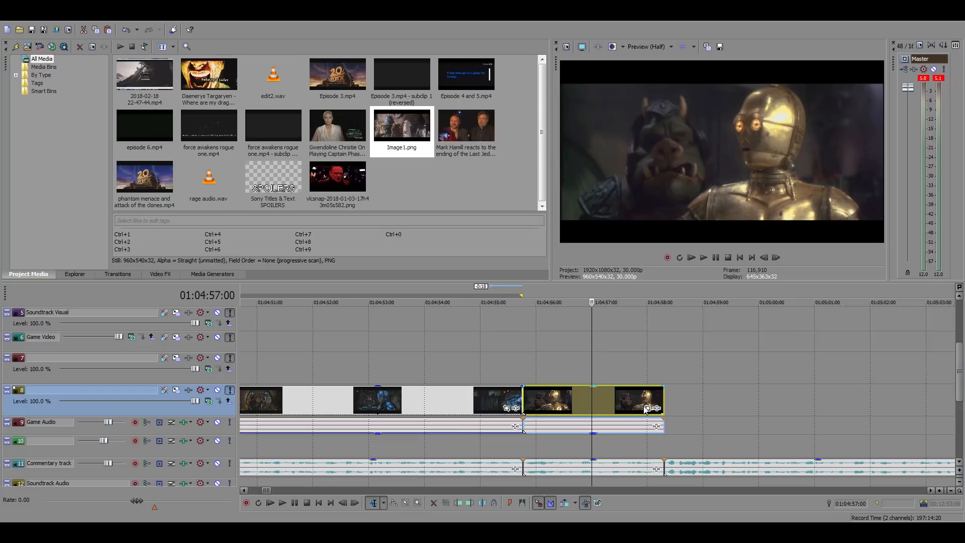
{"action": "scroll", "coordinate": [645, 409], "scroll_direction": "up", "scroll_amount": 2}
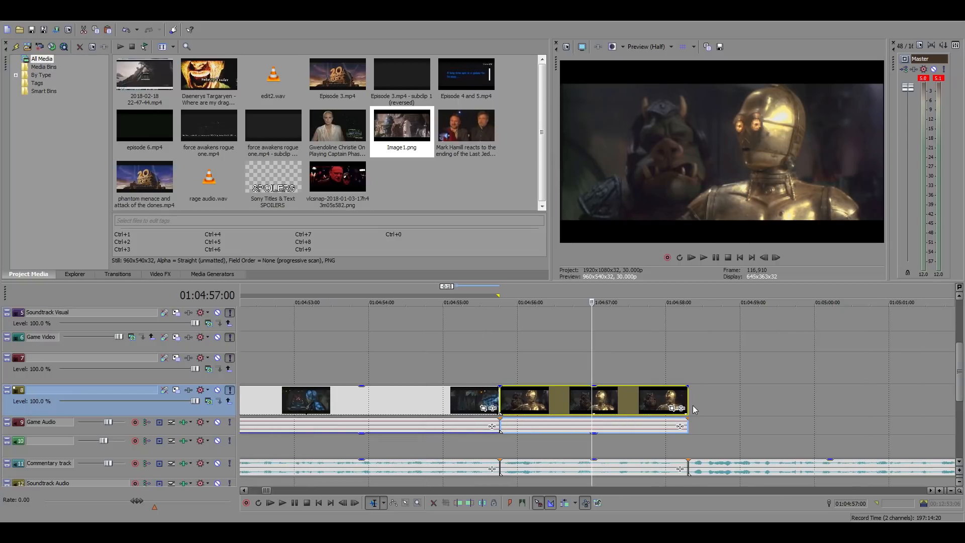
{"action": "scroll", "coordinate": [648, 403], "scroll_direction": "up", "scroll_amount": 3}
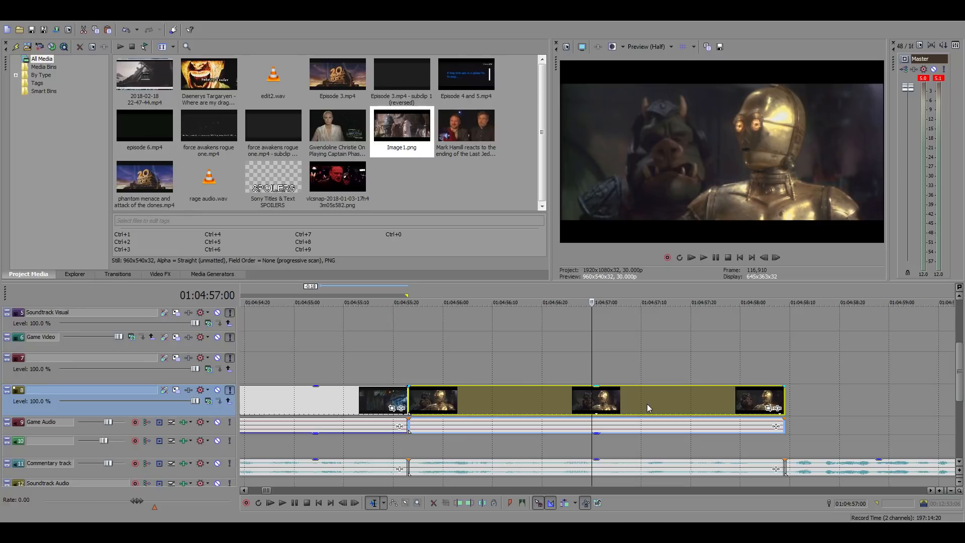
{"action": "scroll", "coordinate": [649, 404], "scroll_direction": "down", "scroll_amount": 2}
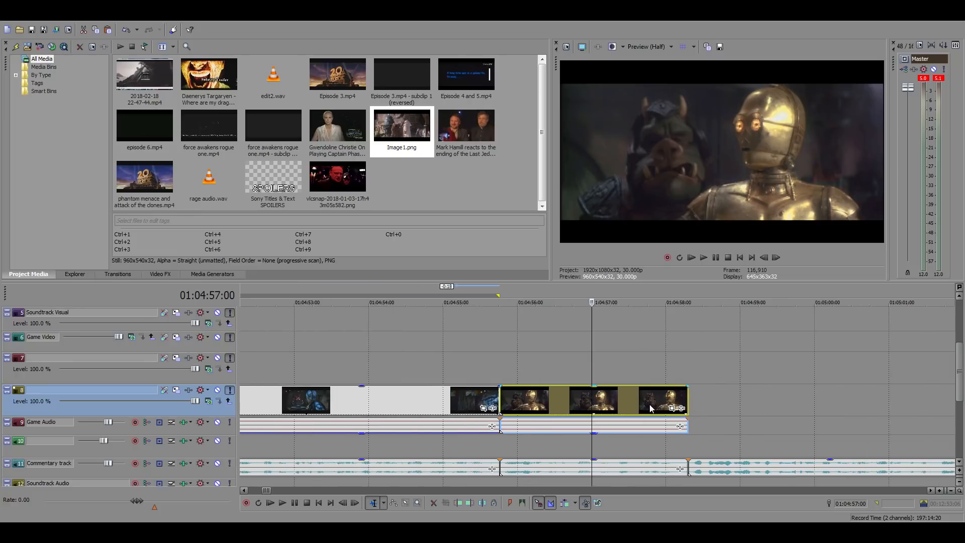
{"action": "scroll", "coordinate": [650, 405], "scroll_direction": "down", "scroll_amount": 1}
{"action": "scroll", "coordinate": [649, 405], "scroll_direction": "up", "scroll_amount": 3}
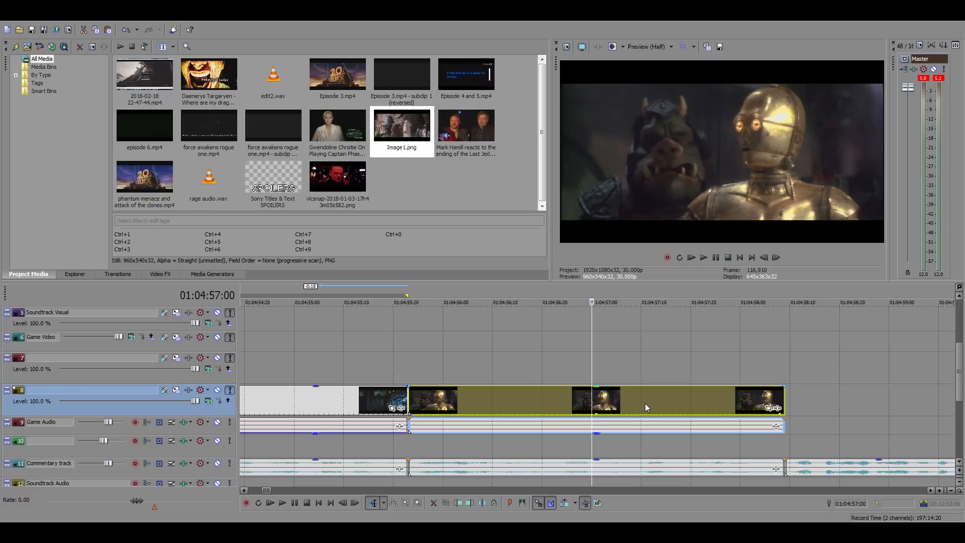
{"action": "left_click", "coordinate": [409, 359]}
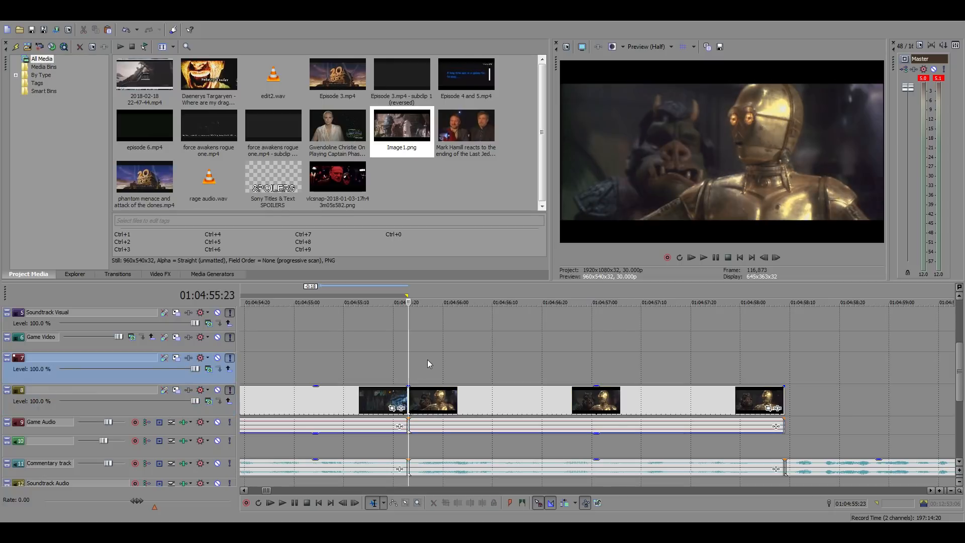
{"action": "key", "text": "space"}
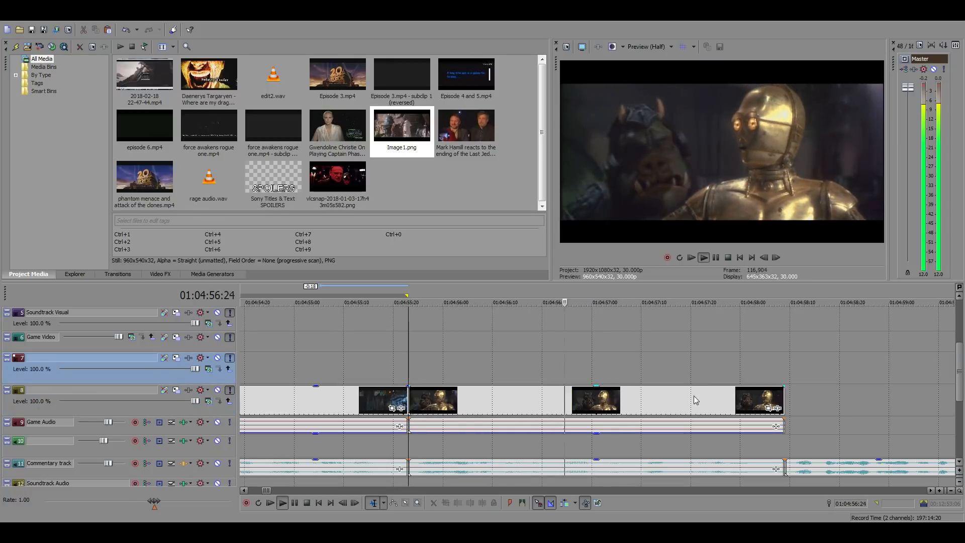
Move the short loose clip near 01:05:06 28:23 later, into the free space around 01:05:34 on the same track, and stop playback
{"action": "scroll", "coordinate": [772, 404], "scroll_direction": "down", "scroll_amount": 5}
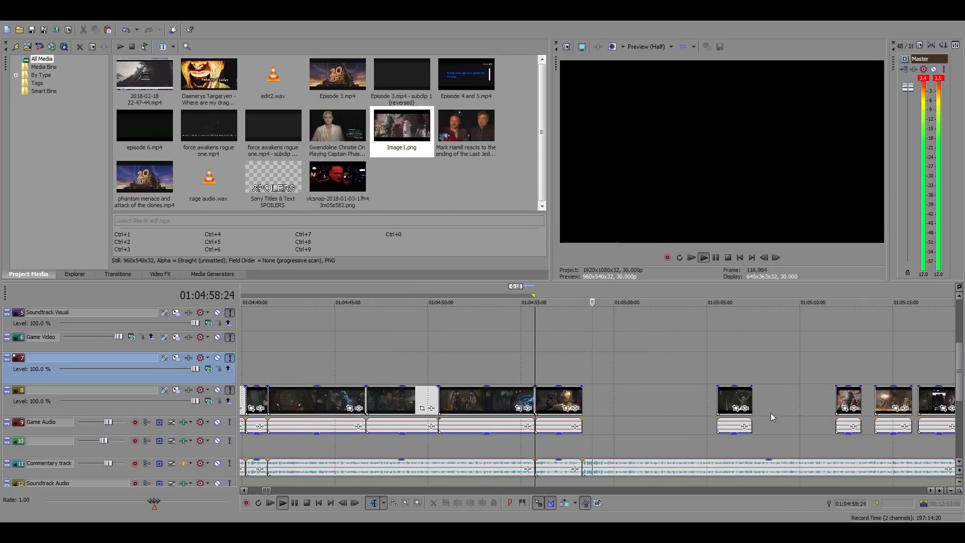
{"action": "left_click", "coordinate": [636, 400]}
{"action": "scroll", "coordinate": [666, 405], "scroll_direction": "down", "scroll_amount": 3}
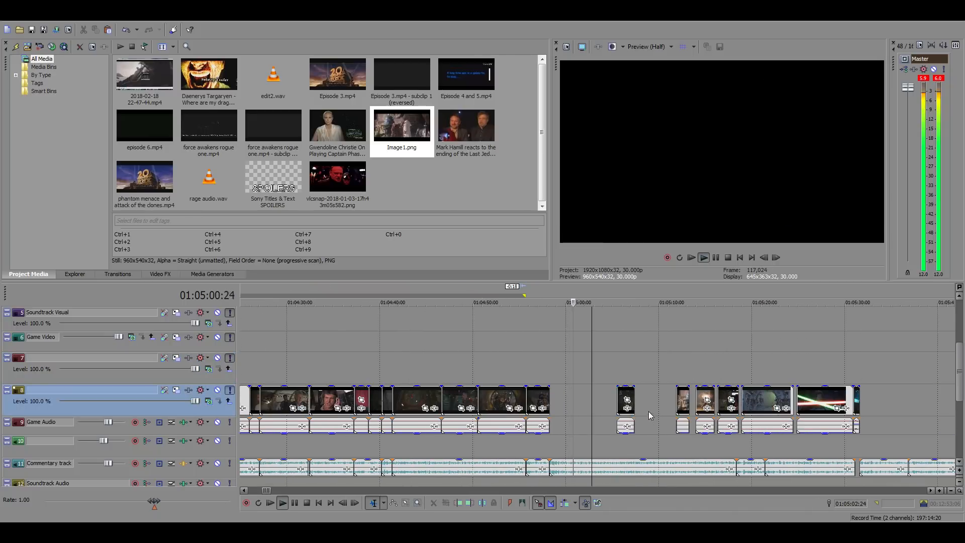
{"action": "scroll", "coordinate": [874, 405], "scroll_direction": "down", "scroll_amount": 3}
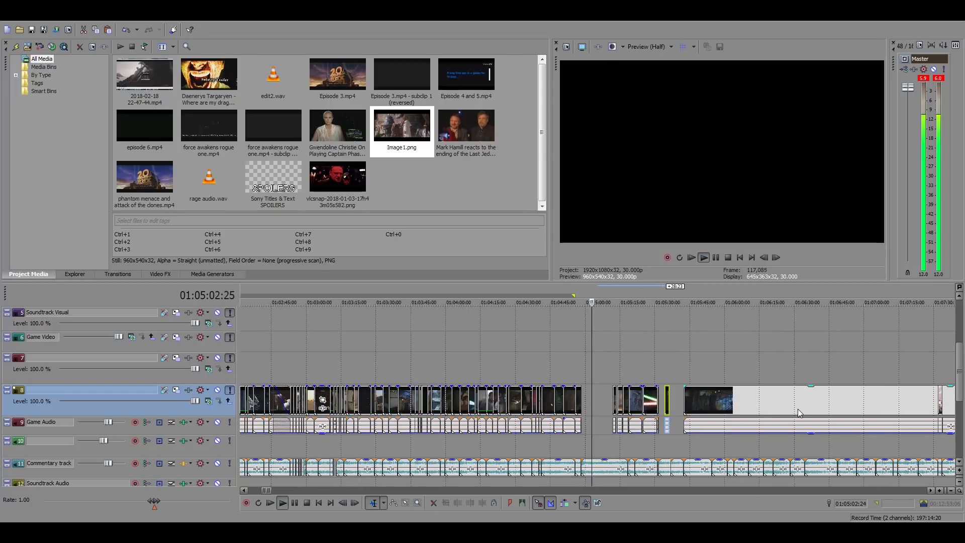
{"action": "left_click", "coordinate": [591, 372]}
{"action": "key", "text": "space"}
Play the commentary from 01:04:58:09, inspect the loose clip of the robed figure and droid, and play it from 01:05:11:28
{"action": "scroll", "coordinate": [656, 394], "scroll_direction": "up", "scroll_amount": 4}
{"action": "left_click", "coordinate": [534, 371]}
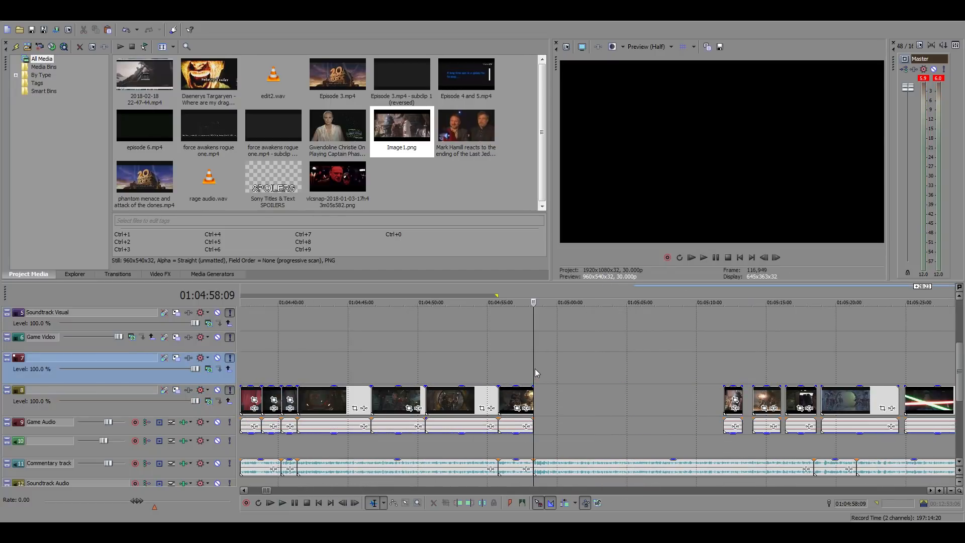
{"action": "key", "text": "space"}
{"action": "key", "text": "space"}
{"action": "left_click", "coordinate": [737, 386]}
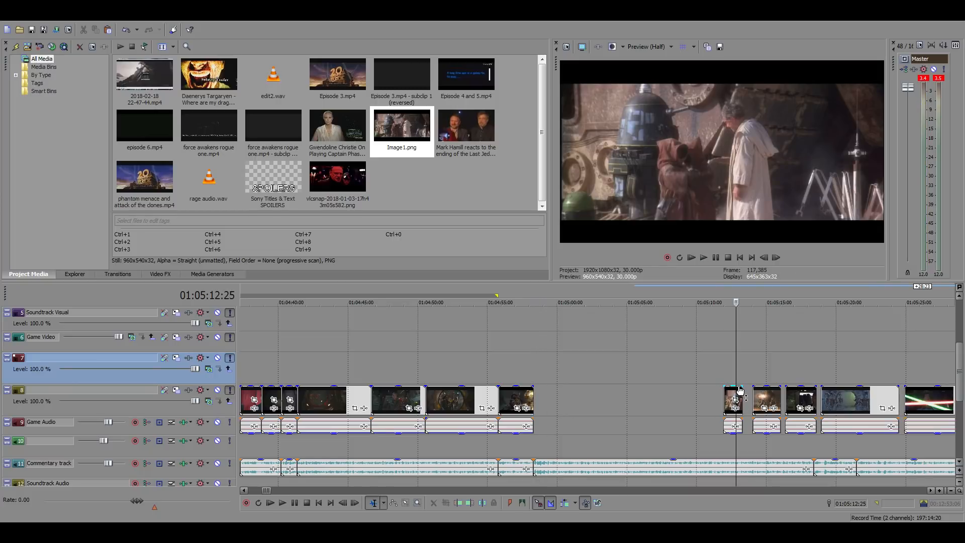
{"action": "scroll", "coordinate": [738, 386], "scroll_direction": "up", "scroll_amount": 3}
{"action": "left_click", "coordinate": [559, 377]}
{"action": "key", "text": "space"}
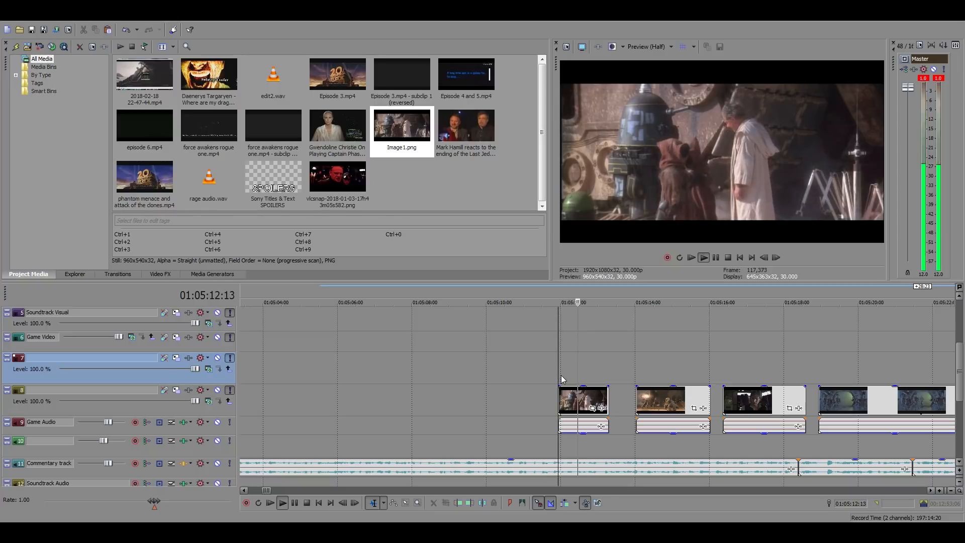
{"action": "key", "text": "space"}
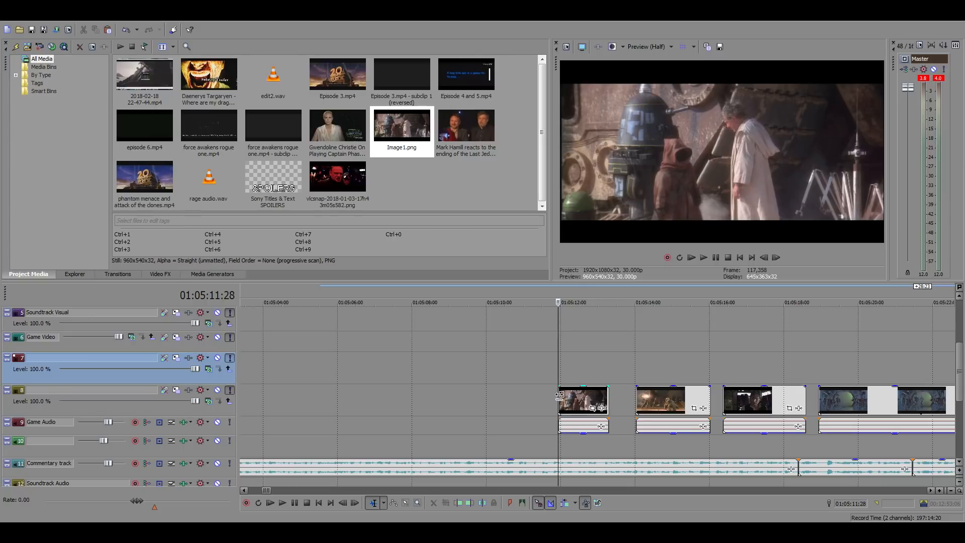
Try extending the start of the robed figure and droid clip back to 01:05:09:00 and play it
{"action": "left_click_drag", "start_coordinate": [559, 395], "coordinate": [449, 397]}
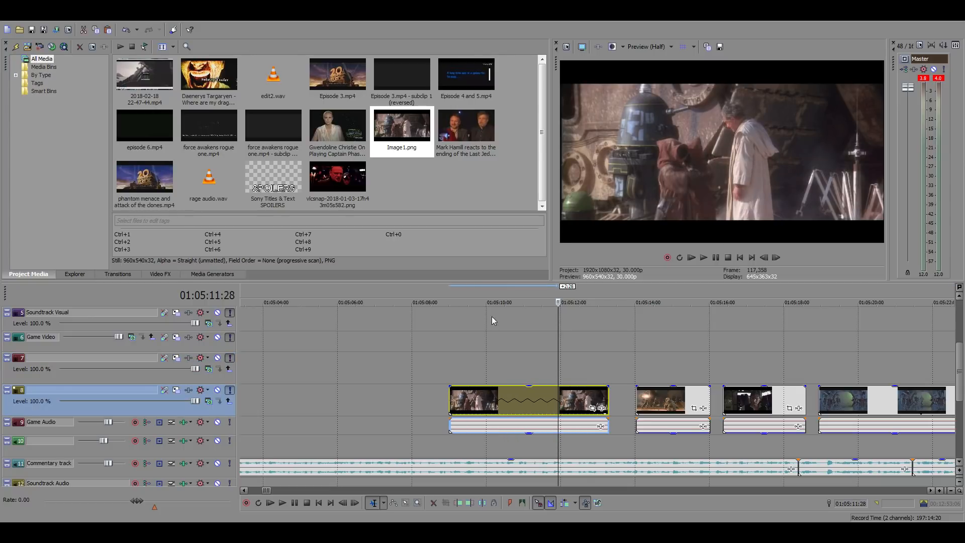
{"action": "left_click", "coordinate": [449, 301]}
{"action": "key", "text": "space"}
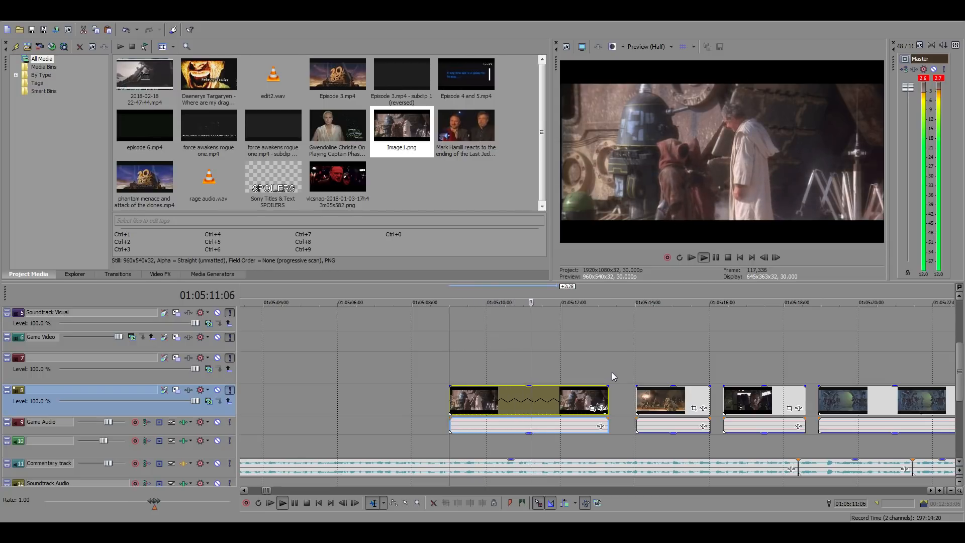
{"action": "key", "text": "space"}
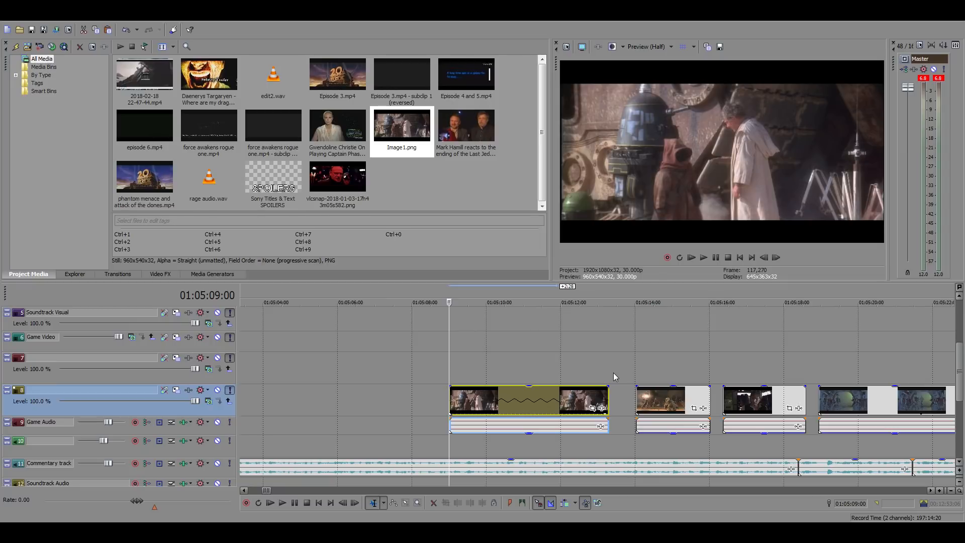
{"action": "key", "text": "ctrl+z"}
Examine the loose clips between 01:05:14 and 01:05:35 beyond the end of the edited section
{"action": "left_click", "coordinate": [648, 370]}
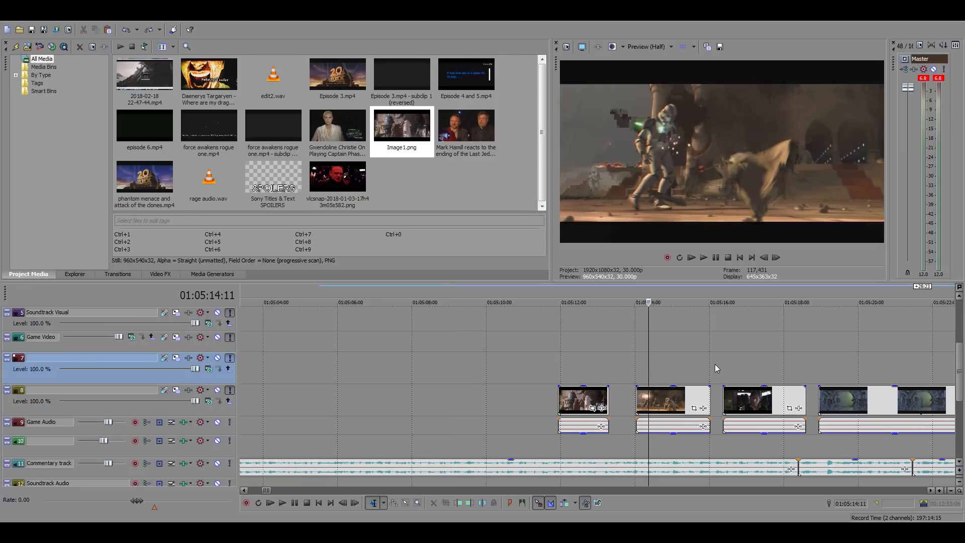
{"action": "scroll", "coordinate": [712, 367], "scroll_direction": "down", "scroll_amount": 1}
{"action": "key", "text": "Right"}
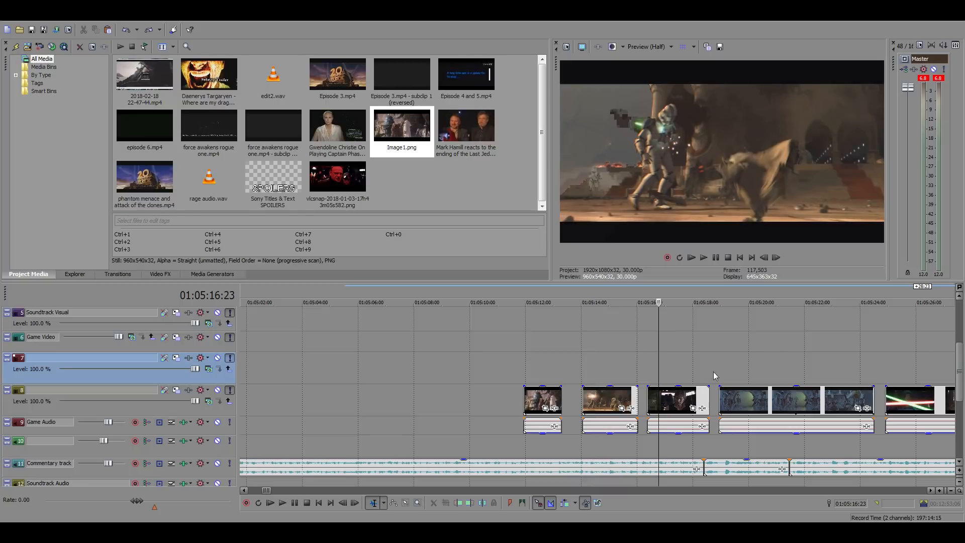
{"action": "key", "text": "Right"}
{"action": "scroll", "coordinate": [763, 372], "scroll_direction": "down", "scroll_amount": 1}
{"action": "left_click", "coordinate": [295, 363]}
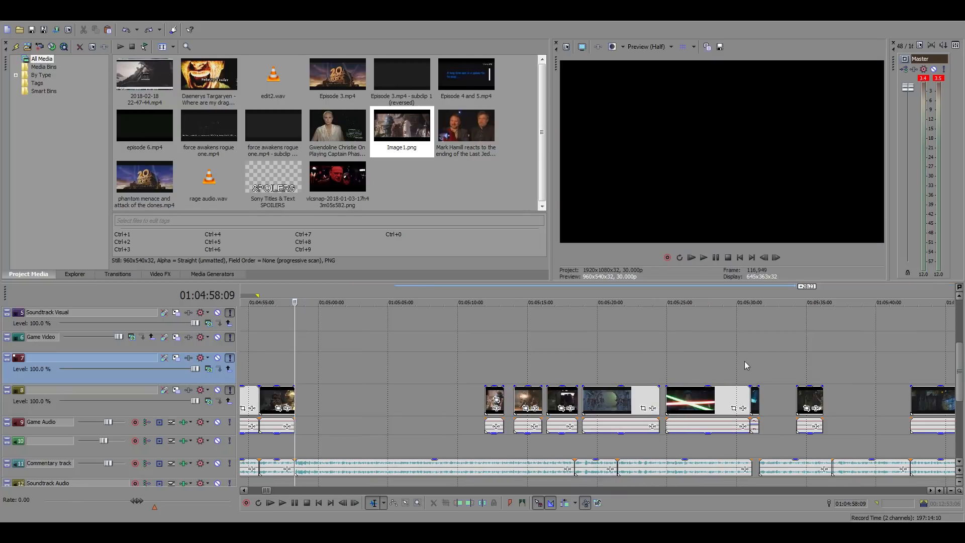
{"action": "left_click", "coordinate": [804, 382]}
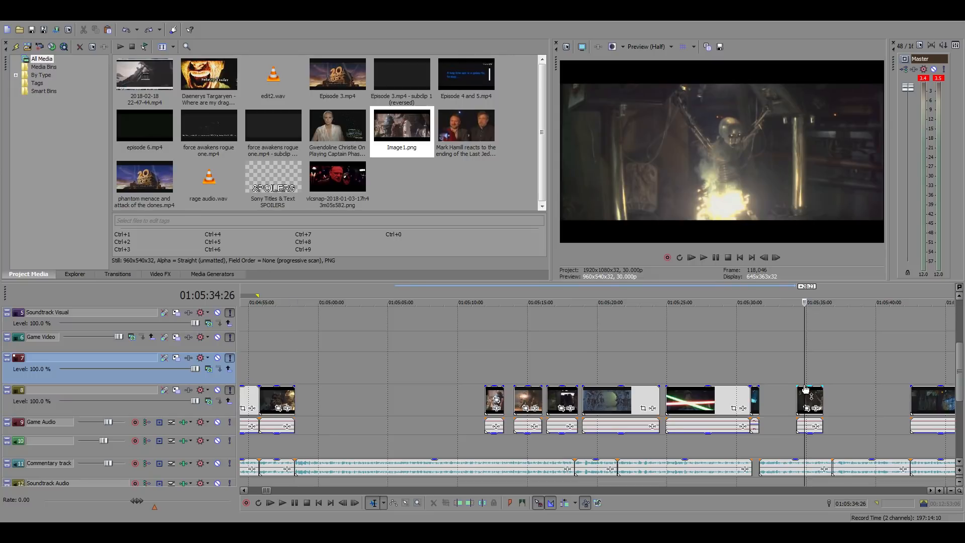
Move the long clip 15:26 later to start at 01:05:58:10, and shift the five loose clips starting near 01:05:10 into the space before it
{"action": "scroll", "coordinate": [807, 387], "scroll_direction": "down", "scroll_amount": 1}
{"action": "left_click", "coordinate": [536, 396]}
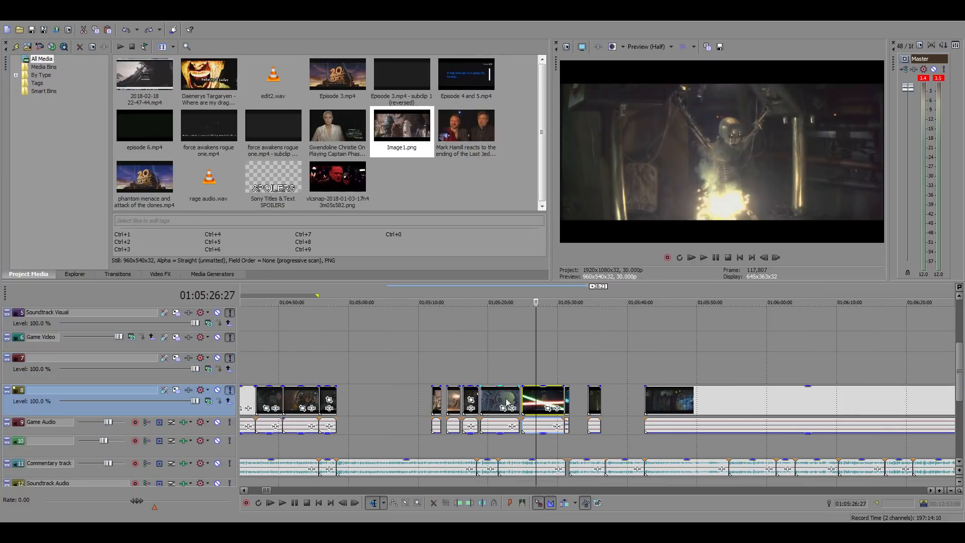
{"action": "left_click", "coordinate": [437, 397], "text": "shift"}
{"action": "left_click_drag", "start_coordinate": [517, 393], "coordinate": [678, 397]}
{"action": "left_click_drag", "start_coordinate": [793, 402], "coordinate": [902, 403]}
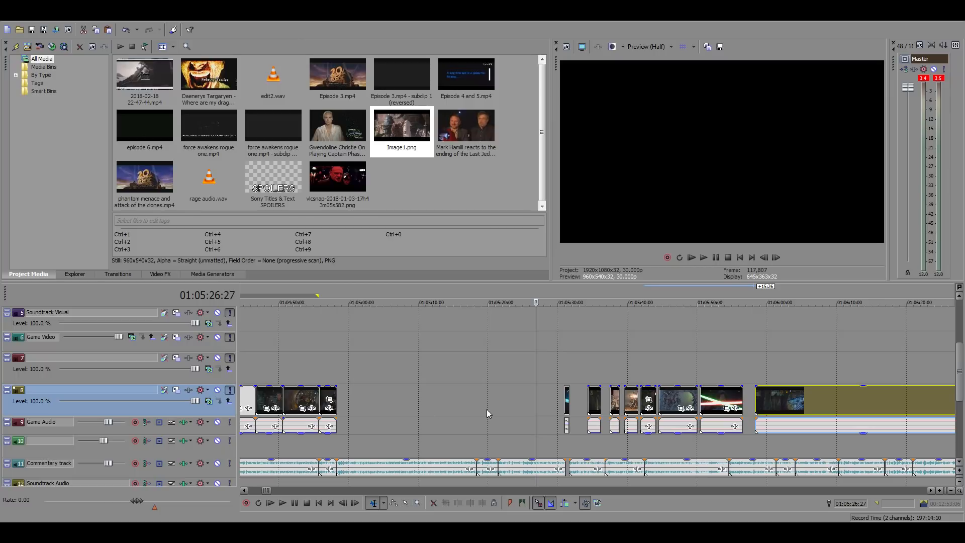
Check the start of the long clip at 01:05:58:10 and play the commentary from the end of the edit at 01:04:58:09
{"action": "left_click", "coordinate": [756, 369]}
{"action": "scroll", "coordinate": [756, 369], "scroll_direction": "down", "scroll_amount": 5}
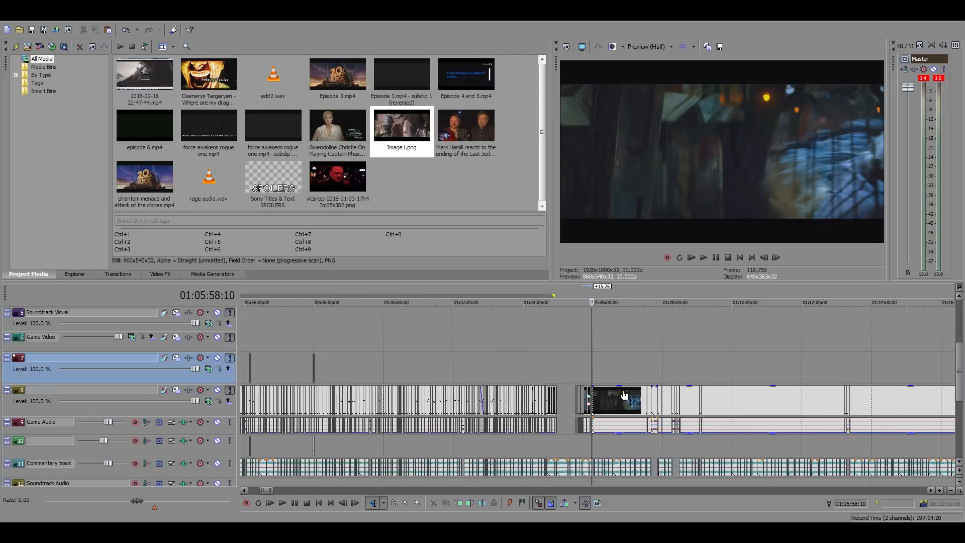
{"action": "left_click", "coordinate": [454, 360]}
{"action": "scroll", "coordinate": [454, 360], "scroll_direction": "up", "scroll_amount": 5}
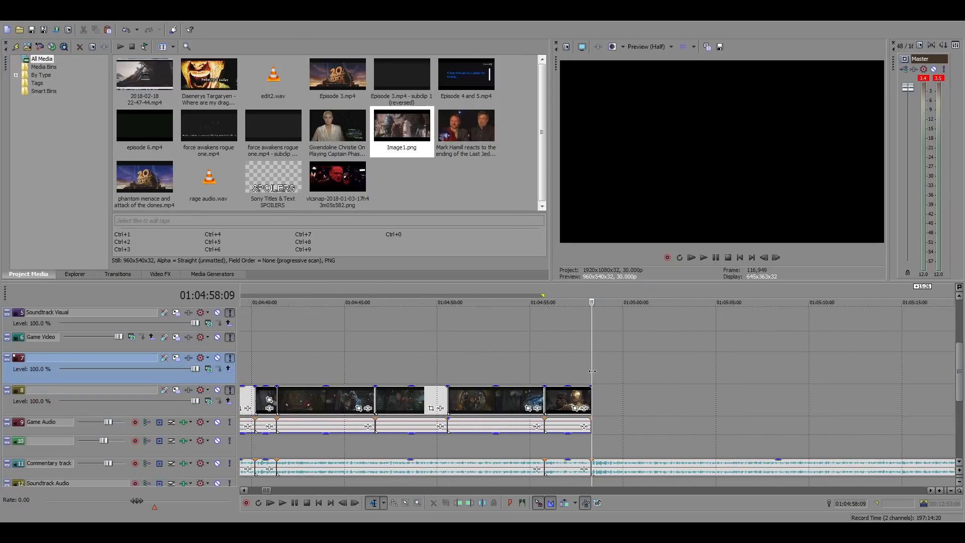
{"action": "key", "text": "space"}
{"action": "key", "text": "space"}
Search the stored film footage far along the timeline for a suitable shot, sampling from 18:06:28:23 to 18:32:33:13
{"action": "scroll", "coordinate": [652, 394], "scroll_direction": "down", "scroll_amount": 15}
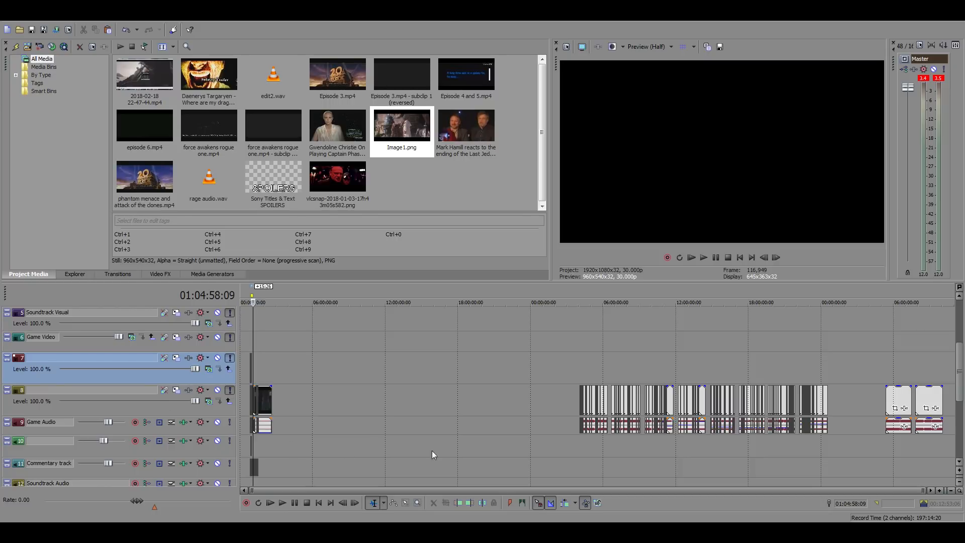
{"action": "left_click", "coordinate": [778, 360]}
{"action": "scroll", "coordinate": [708, 366], "scroll_direction": "up", "scroll_amount": 5}
{"action": "left_click", "coordinate": [483, 358]}
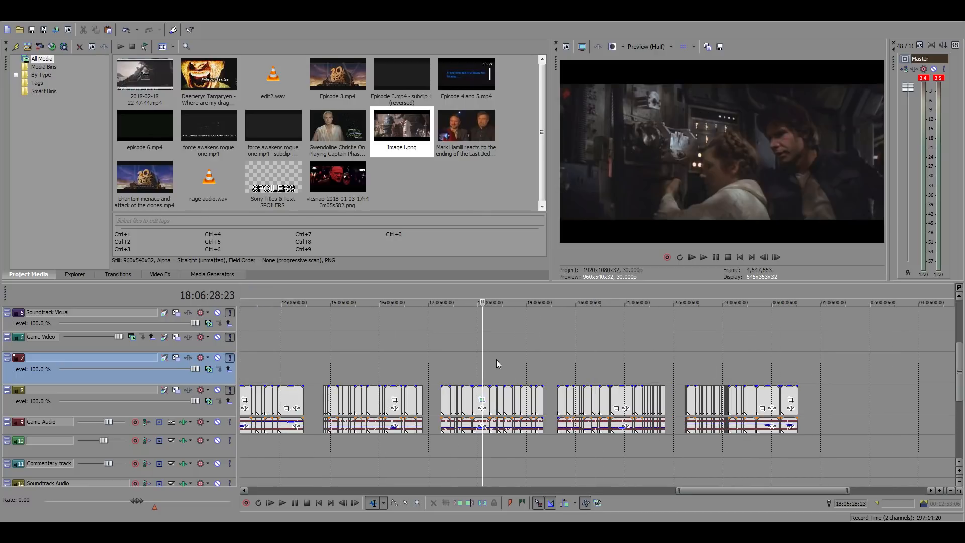
{"action": "left_click", "coordinate": [496, 358]}
{"action": "scroll", "coordinate": [687, 371], "scroll_direction": "up", "scroll_amount": 4}
{"action": "scroll", "coordinate": [687, 369], "scroll_direction": "up", "scroll_amount": 2}
{"action": "left_click", "coordinate": [625, 363]}
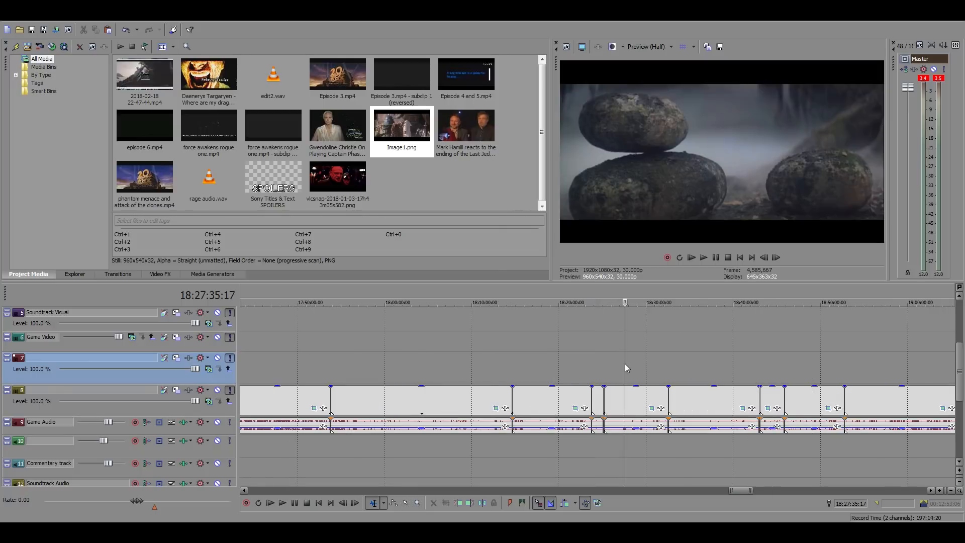
{"action": "left_click", "coordinate": [653, 363]}
{"action": "left_click", "coordinate": [668, 361]}
{"action": "key", "text": "space"}
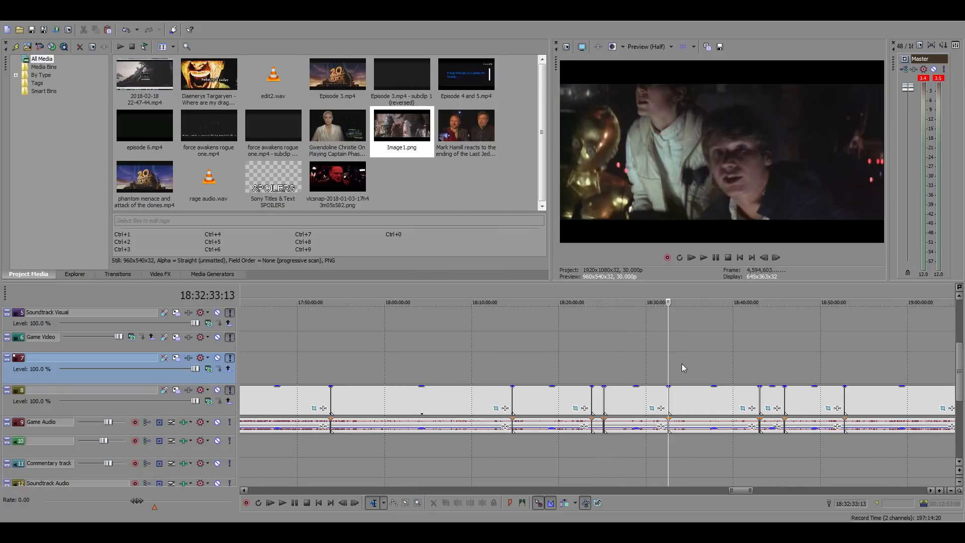
{"action": "key", "text": "space"}
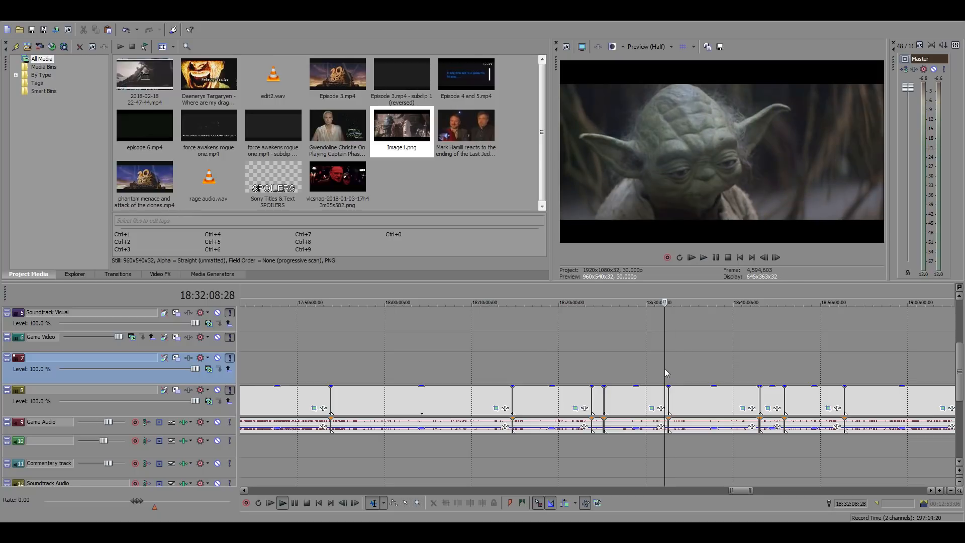
Sample the stored film footage between 18:30:40:08 and 18:31:50:10, playing the cockpit shots from 18:30:40:08 and 18:30:52:19
{"action": "scroll", "coordinate": [684, 370], "scroll_direction": "up", "scroll_amount": 2}
{"action": "key", "text": "space"}
{"action": "key", "text": "space"}
{"action": "left_click", "coordinate": [580, 373]}
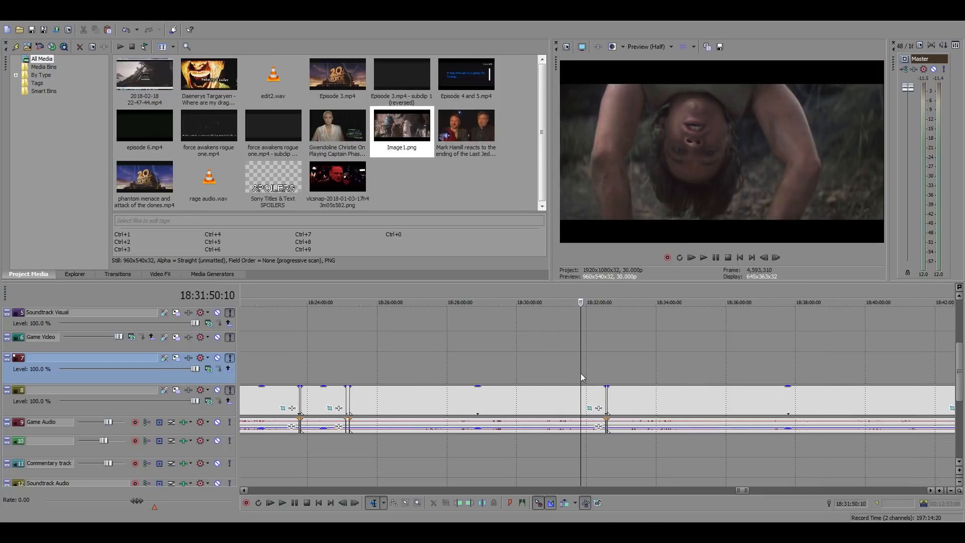
{"action": "left_click", "coordinate": [559, 372]}
{"action": "left_click", "coordinate": [540, 371]}
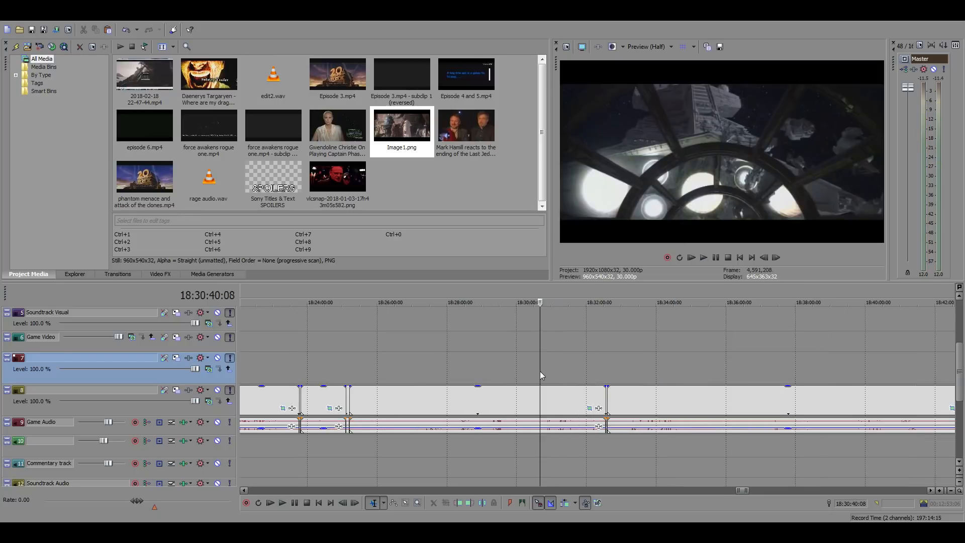
{"action": "key", "text": "space"}
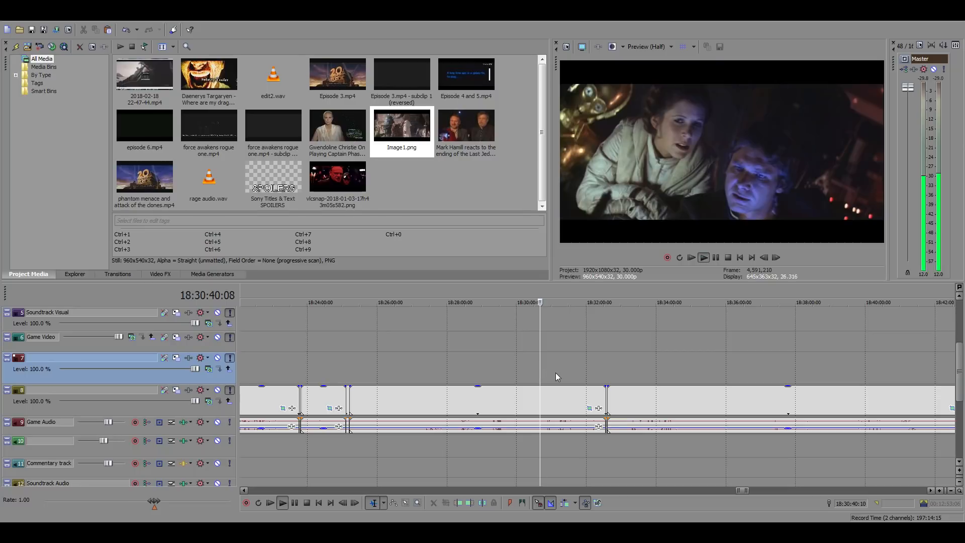
{"action": "scroll", "coordinate": [581, 382], "scroll_direction": "up", "scroll_amount": 3}
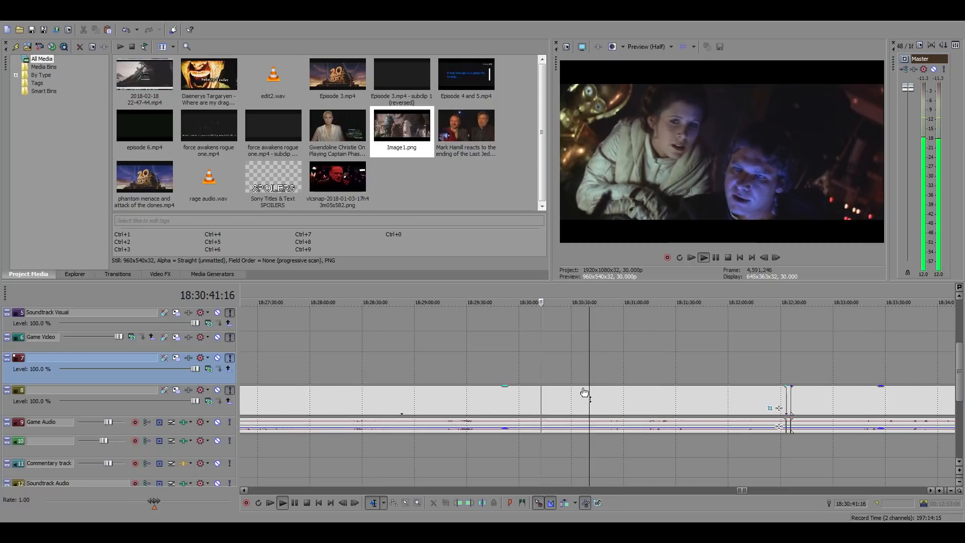
{"action": "left_click", "coordinate": [611, 394]}
{"action": "key", "text": "space"}
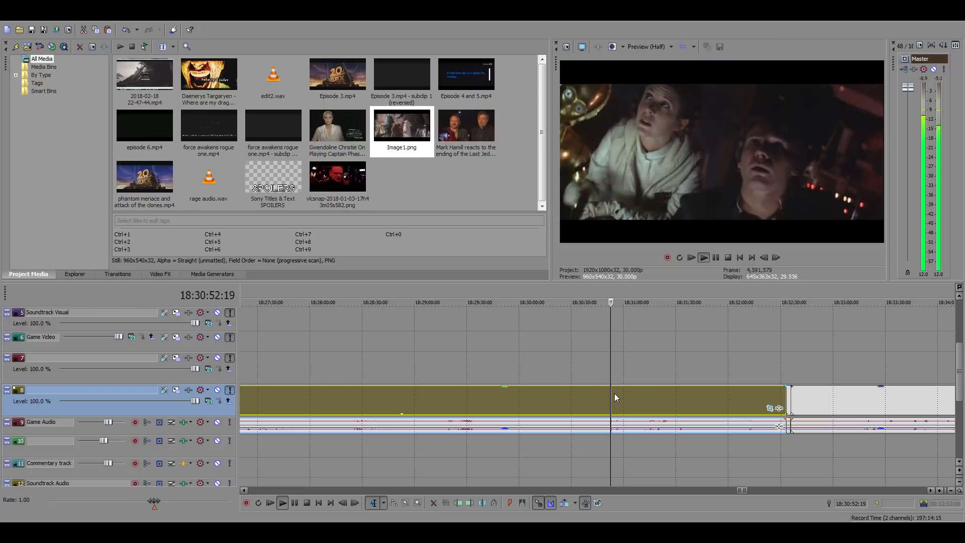
{"action": "key", "text": "space"}
{"action": "left_click", "coordinate": [649, 392]}
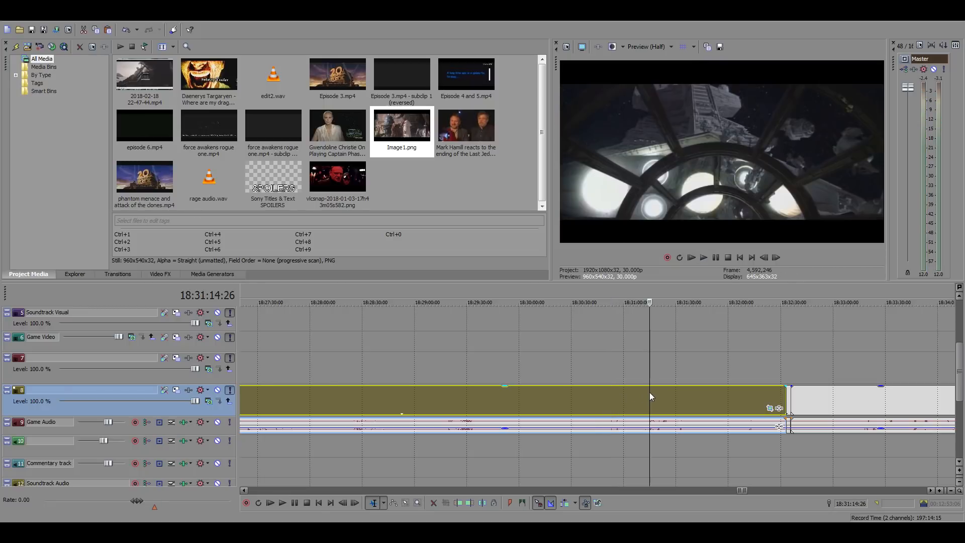
Search backwards through the stored footage for a suitable shot, sampling from 18:28:24:13 to 18:21:59:22
{"action": "scroll", "coordinate": [605, 396], "scroll_direction": "down", "scroll_amount": 3}
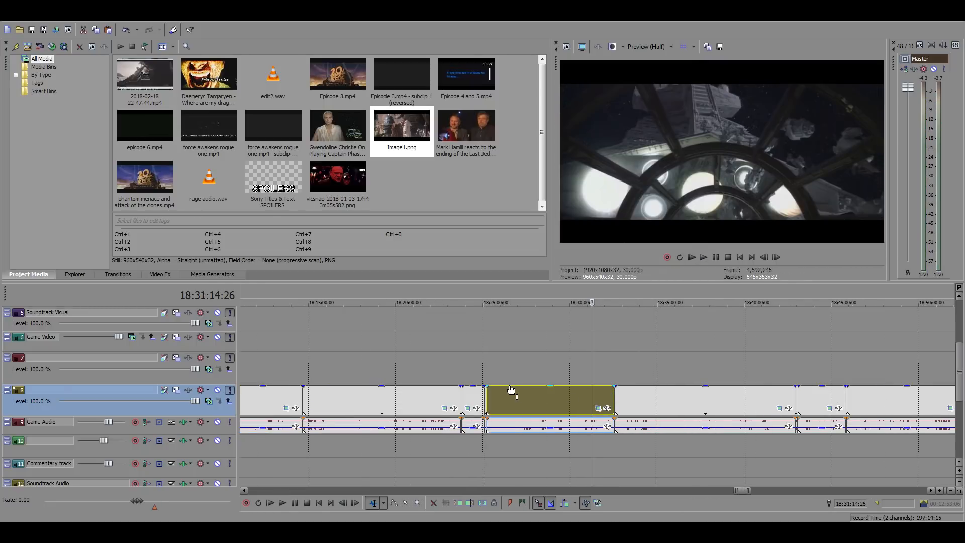
{"action": "left_click", "coordinate": [542, 406]}
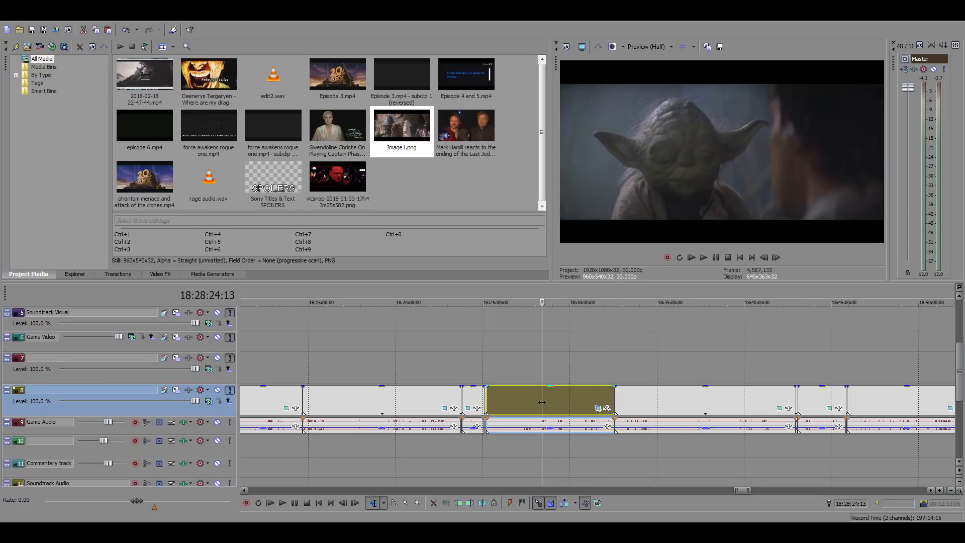
{"action": "left_click", "coordinate": [530, 402]}
{"action": "left_click", "coordinate": [518, 399]}
{"action": "left_click", "coordinate": [509, 397]}
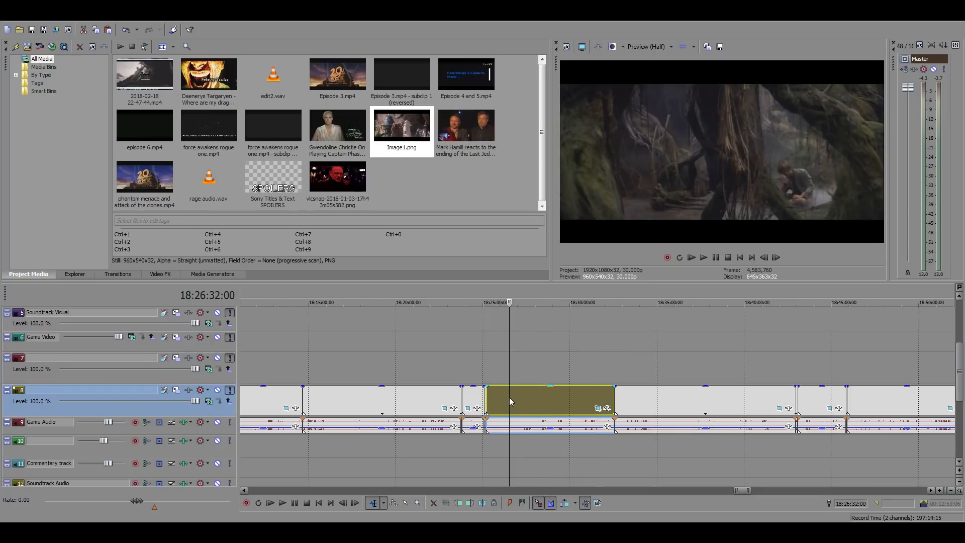
{"action": "scroll", "coordinate": [544, 399], "scroll_direction": "up", "scroll_amount": 5}
{"action": "left_click", "coordinate": [545, 400]}
{"action": "left_click", "coordinate": [517, 399]}
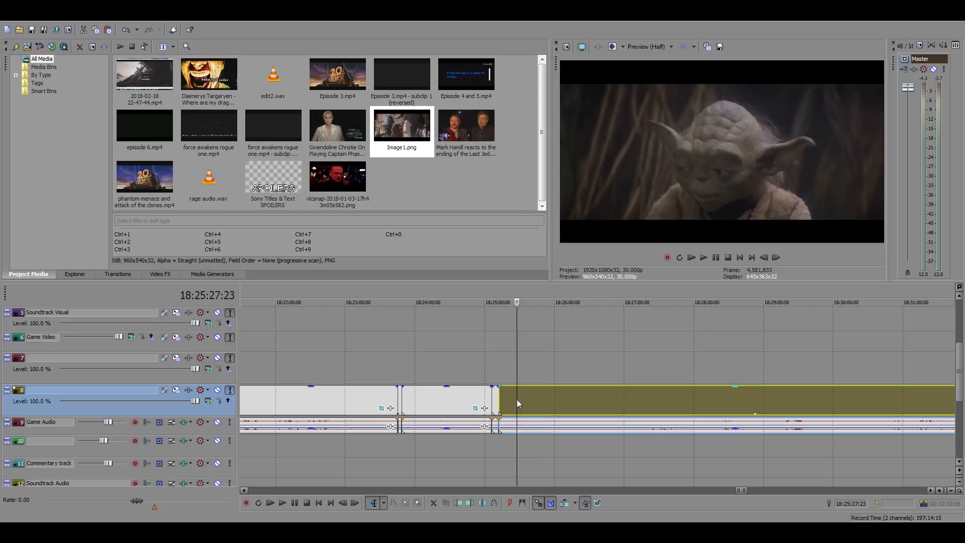
{"action": "left_click", "coordinate": [448, 394]}
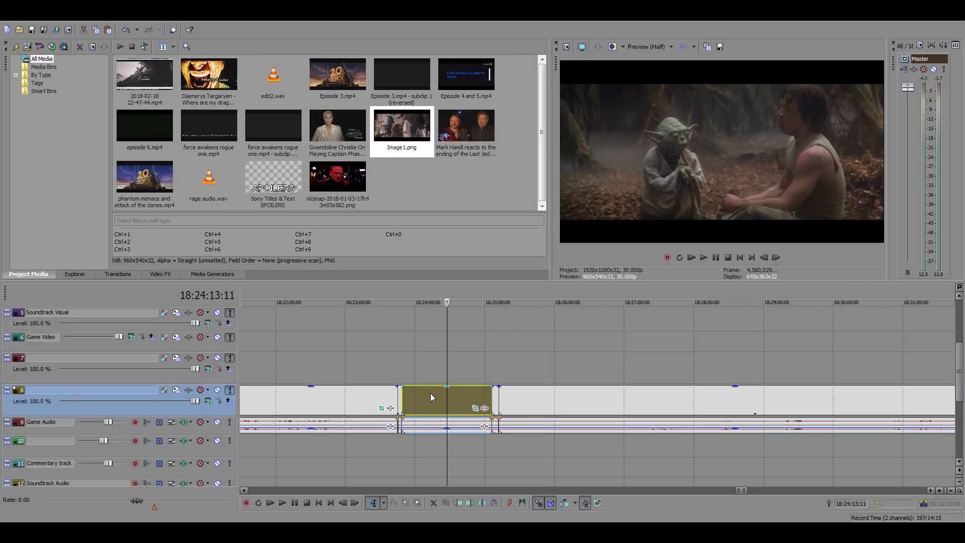
{"action": "left_click", "coordinate": [355, 393]}
{"action": "scroll", "coordinate": [506, 408], "scroll_direction": "down", "scroll_amount": 5}
{"action": "scroll", "coordinate": [543, 400], "scroll_direction": "up", "scroll_amount": 3}
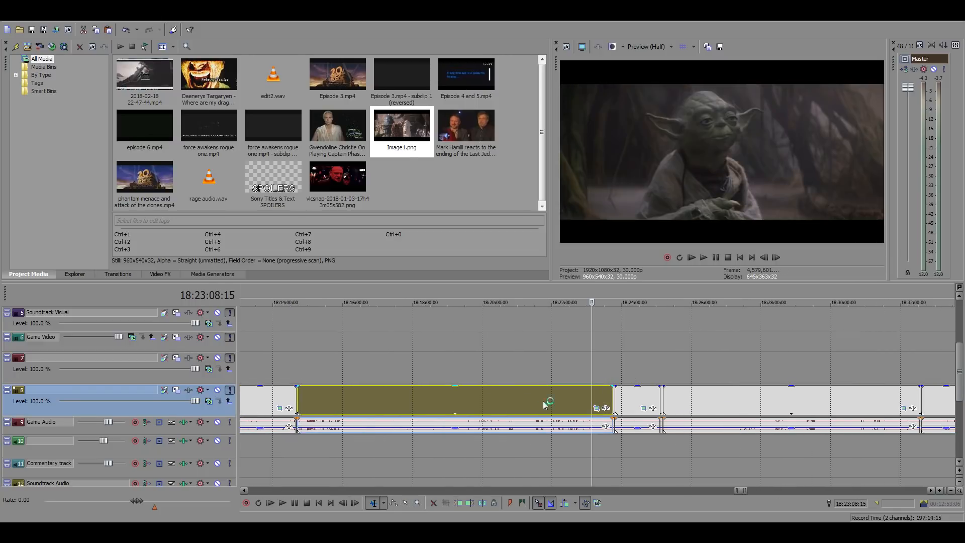
{"action": "left_click", "coordinate": [551, 400]}
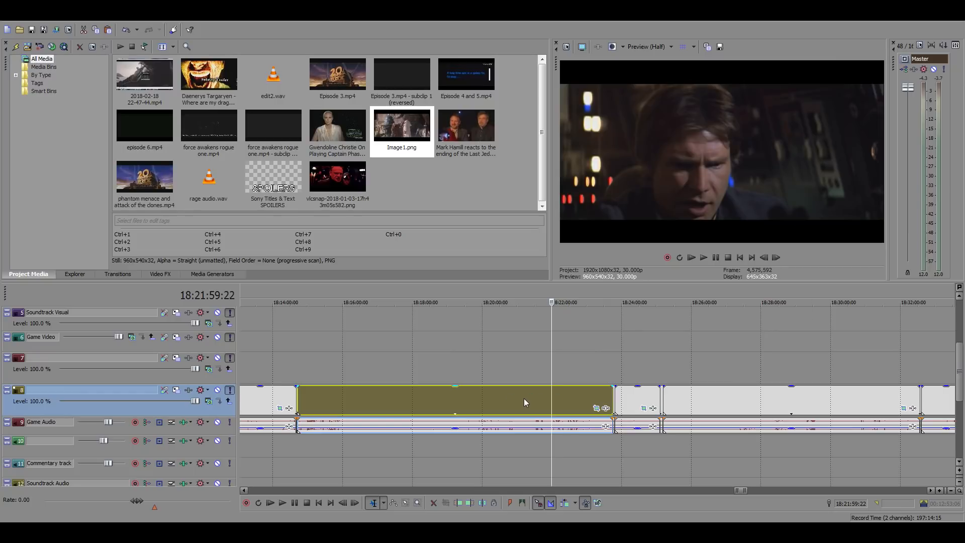
Review the cockpit scene from 18:21:59:22 to about 18:22:28, speeding up the playback for part of it
{"action": "key", "text": "space"}
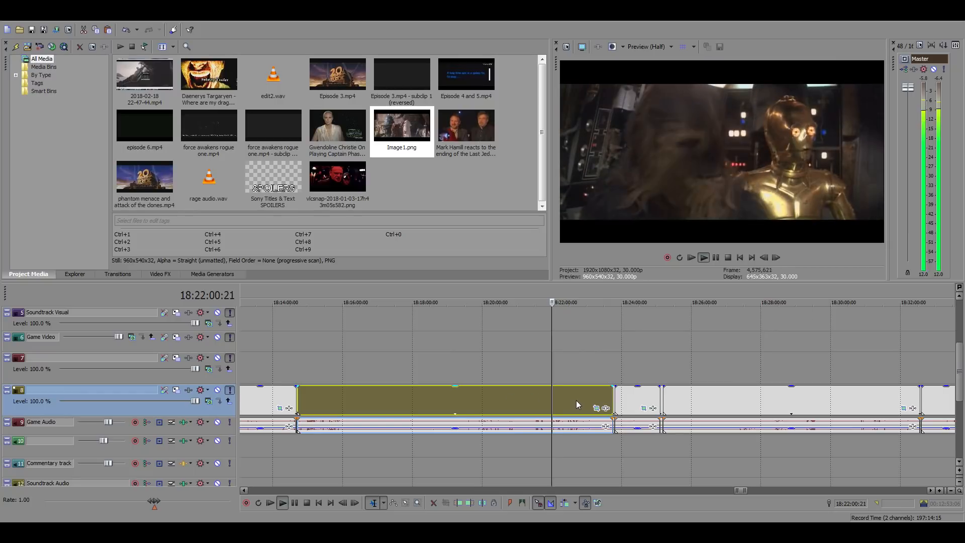
{"action": "scroll", "coordinate": [581, 400], "scroll_direction": "up", "scroll_amount": 2}
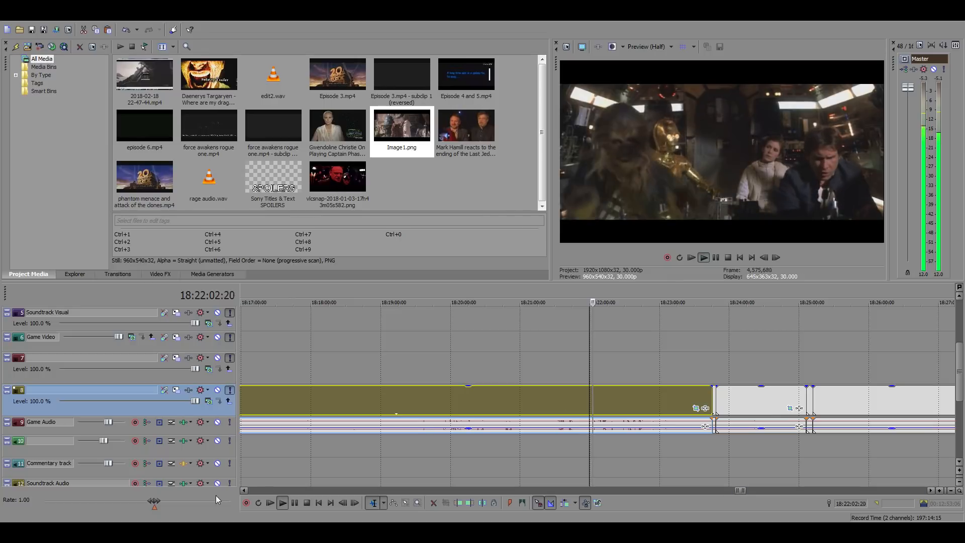
{"action": "left_click_drag", "start_coordinate": [159, 501], "coordinate": [182, 501]}
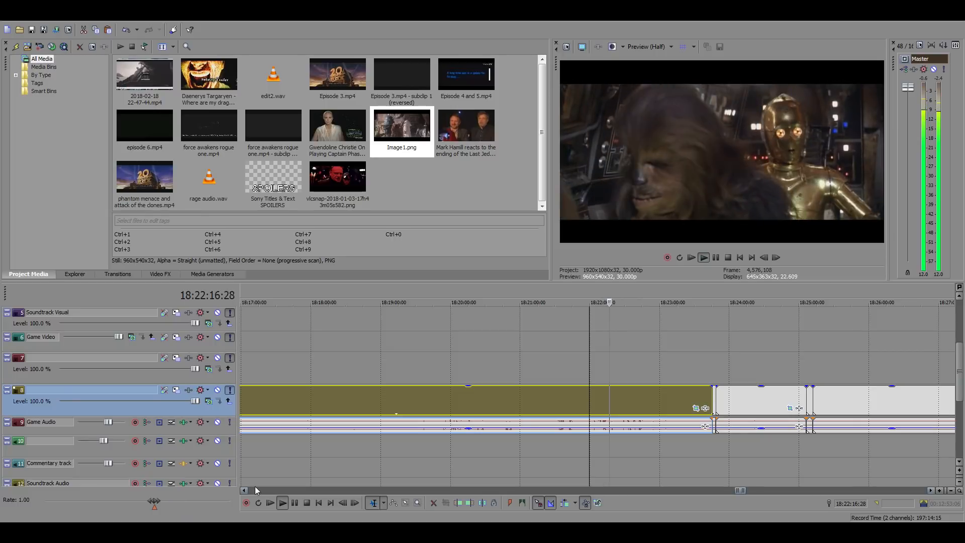
{"action": "left_click", "coordinate": [622, 400]}
{"action": "scroll", "coordinate": [622, 399], "scroll_direction": "up", "scroll_amount": 4}
{"action": "key", "text": "space"}
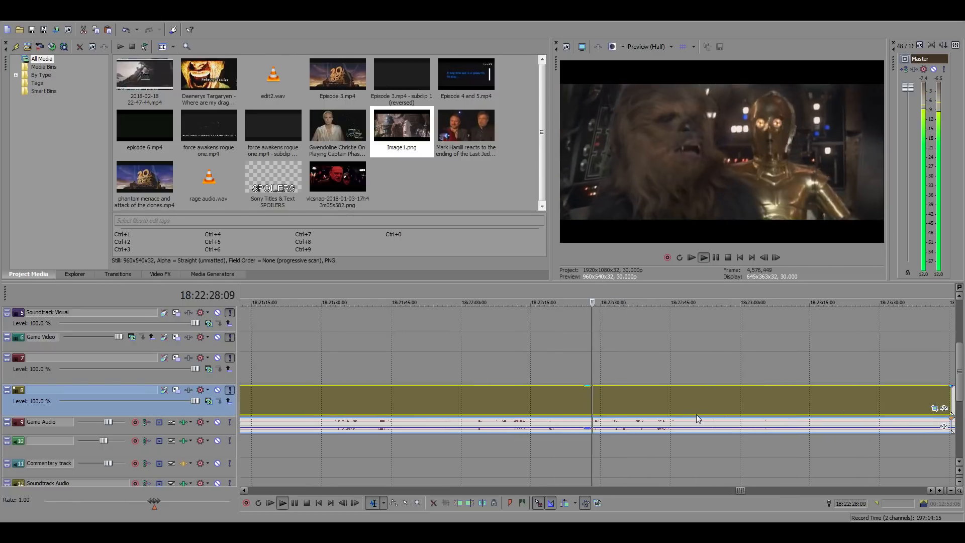
Review the spaceship and bridge shots from 18:22:33:07 to about 18:23:17, raising the playback rate to about 3.50 partway through
{"action": "left_click", "coordinate": [615, 402]}
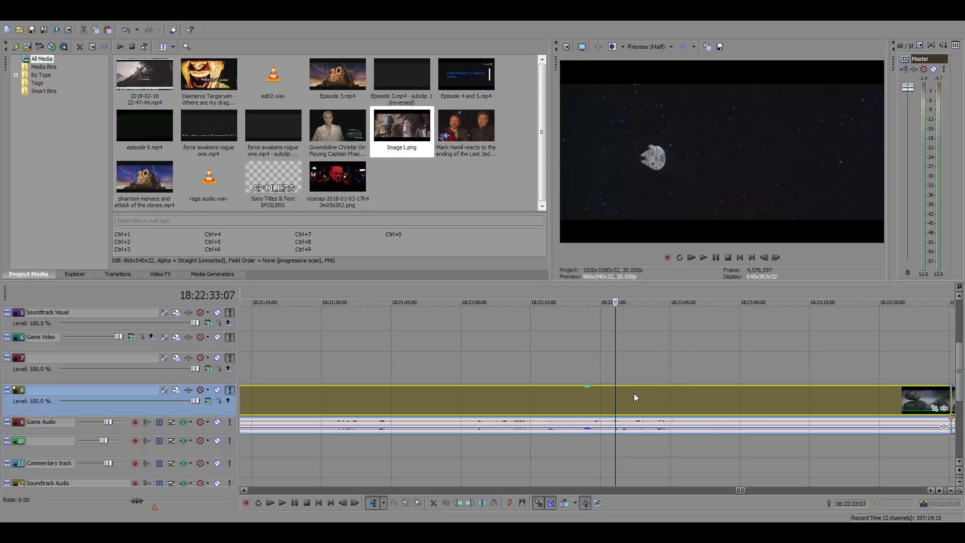
{"action": "key", "text": "space"}
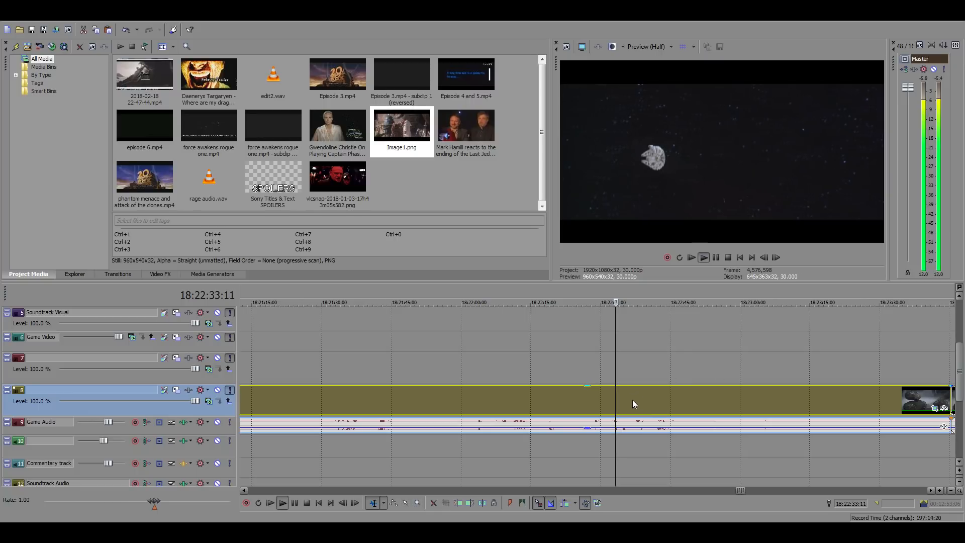
{"action": "left_click", "coordinate": [635, 399]}
{"action": "scroll", "coordinate": [647, 402], "scroll_direction": "up", "scroll_amount": 3}
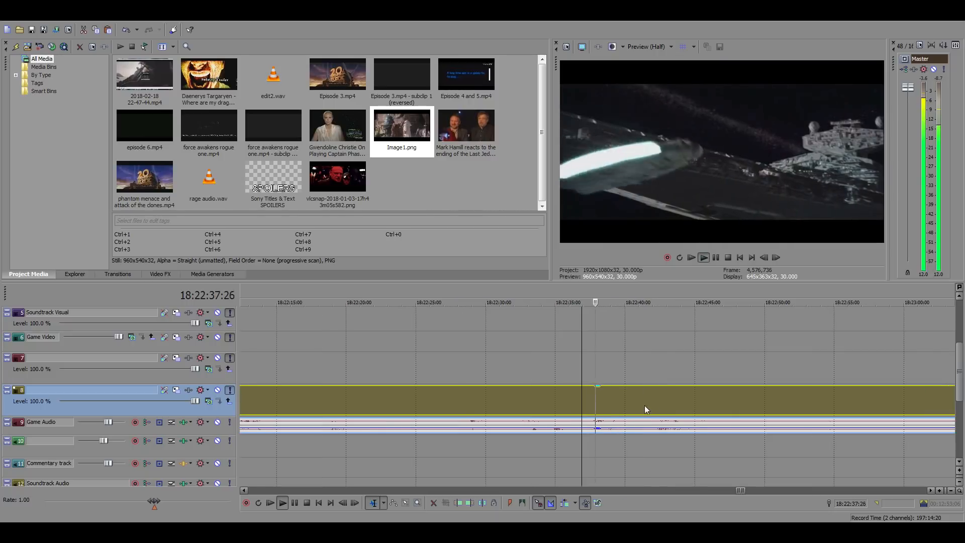
{"action": "left_click", "coordinate": [666, 400]}
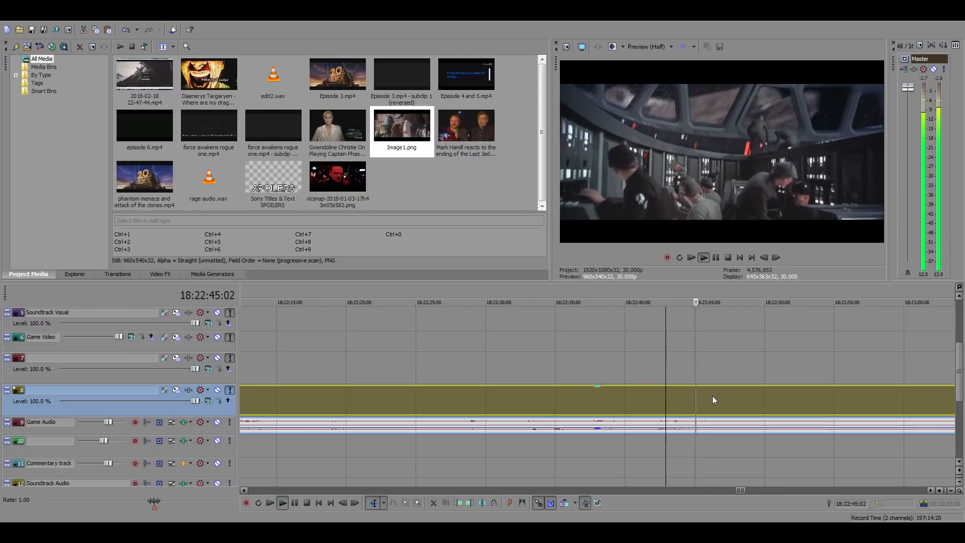
{"action": "scroll", "coordinate": [709, 396], "scroll_direction": "down", "scroll_amount": 3}
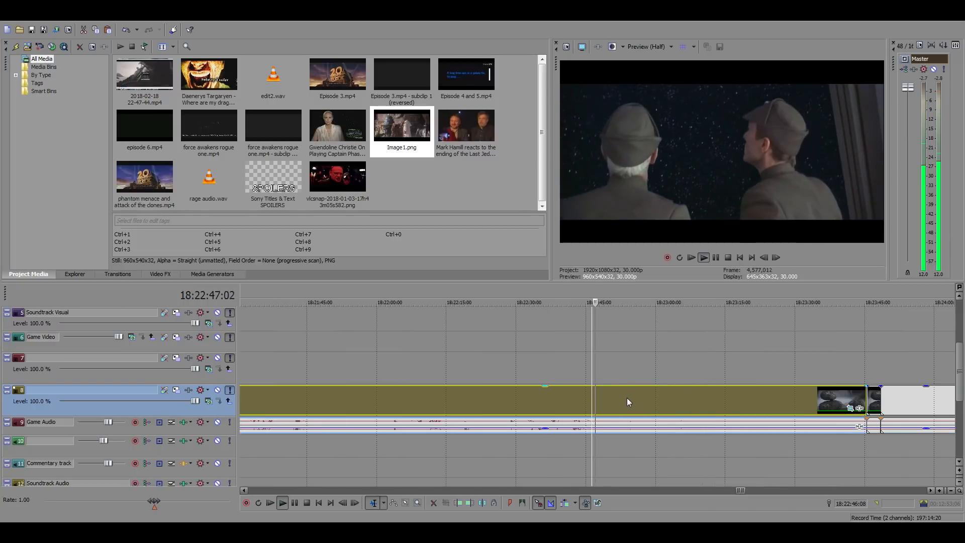
{"action": "left_click_drag", "start_coordinate": [153, 500], "coordinate": [197, 504]}
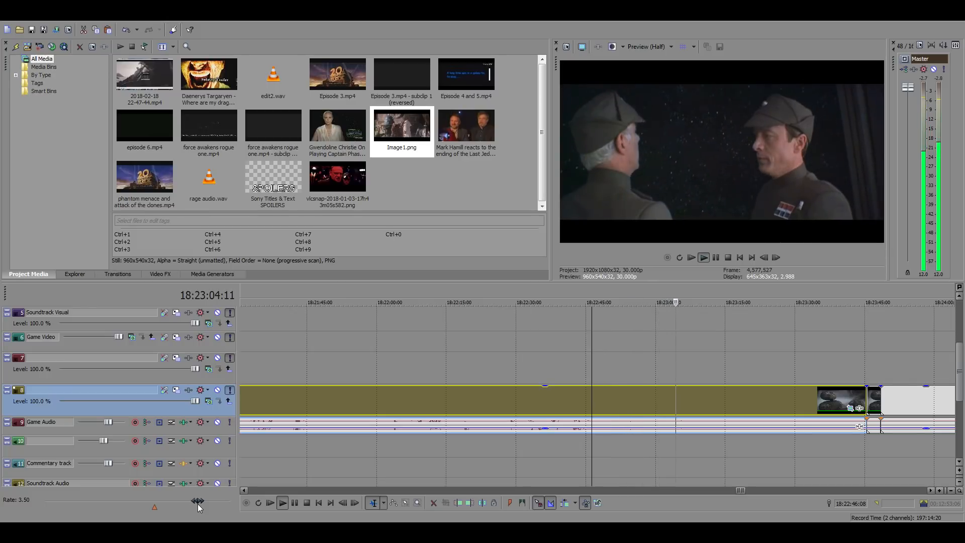
{"action": "left_click_drag", "start_coordinate": [197, 503], "coordinate": [198, 504]}
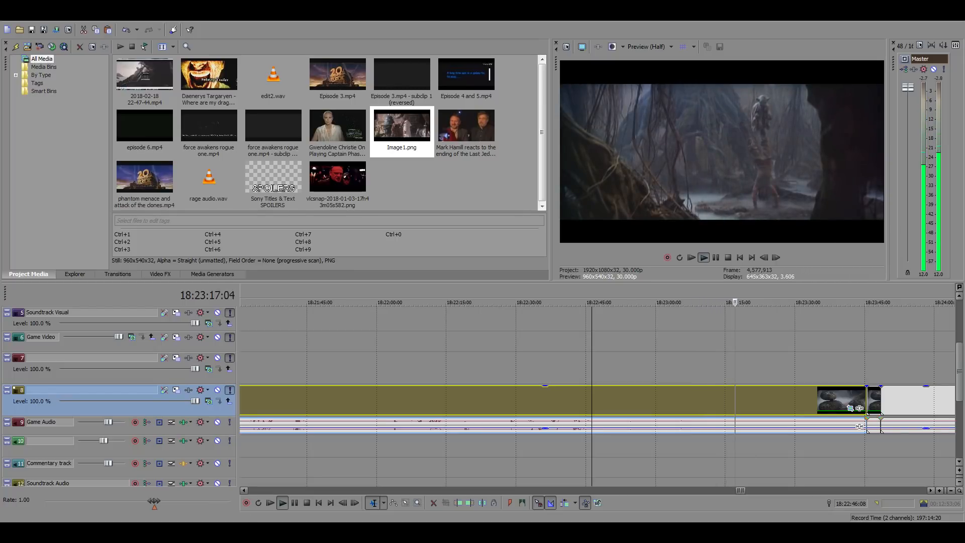
Examine the swamp training clip for a suitable shot, sampling from 18:23:57:04 to 18:25:00:24
{"action": "left_click", "coordinate": [924, 394]}
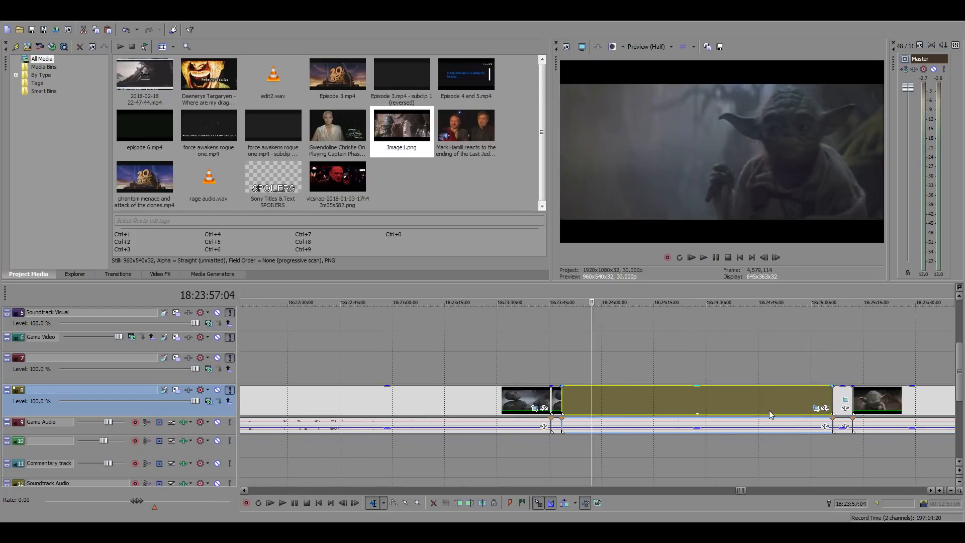
{"action": "left_click", "coordinate": [598, 396]}
{"action": "left_click", "coordinate": [609, 398]}
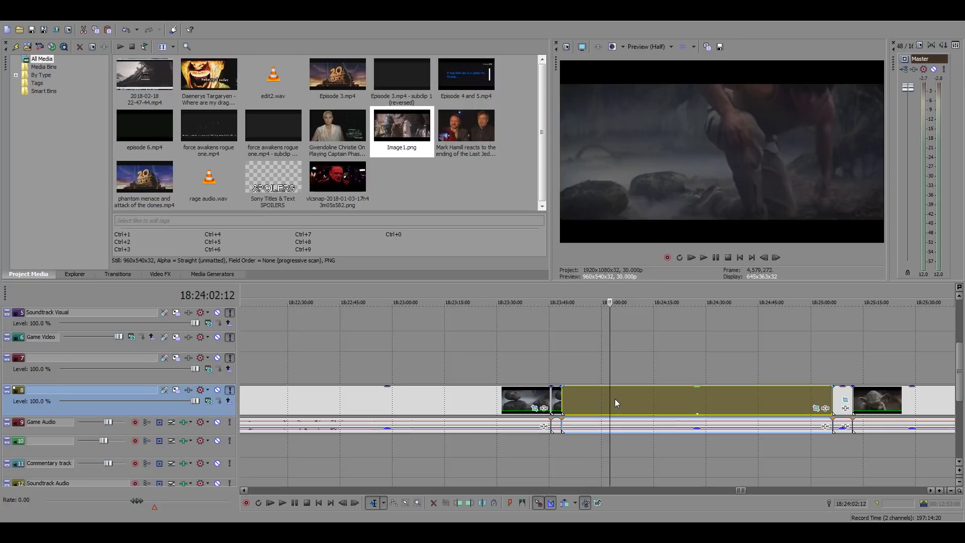
{"action": "left_click", "coordinate": [647, 399]}
{"action": "left_click", "coordinate": [657, 397]}
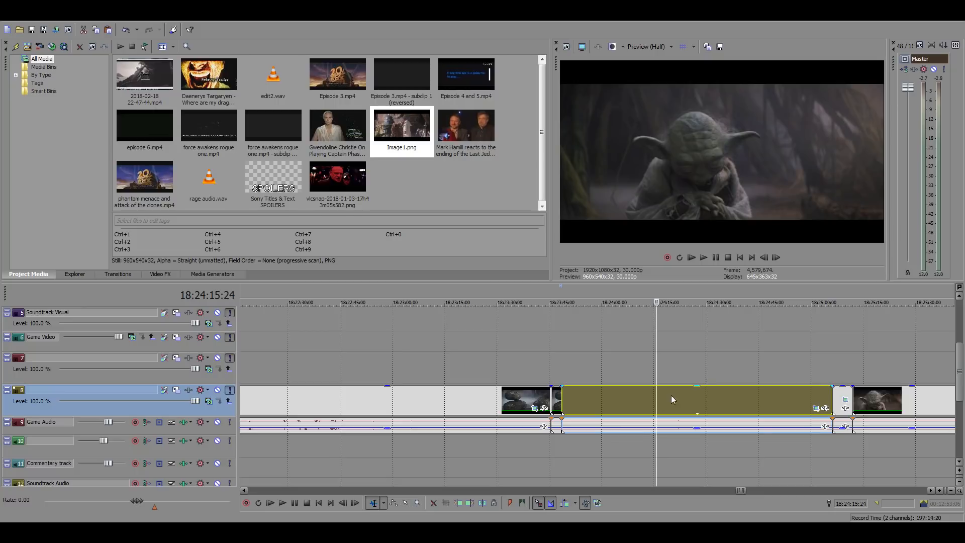
{"action": "left_click", "coordinate": [676, 397]}
{"action": "left_click", "coordinate": [699, 397]}
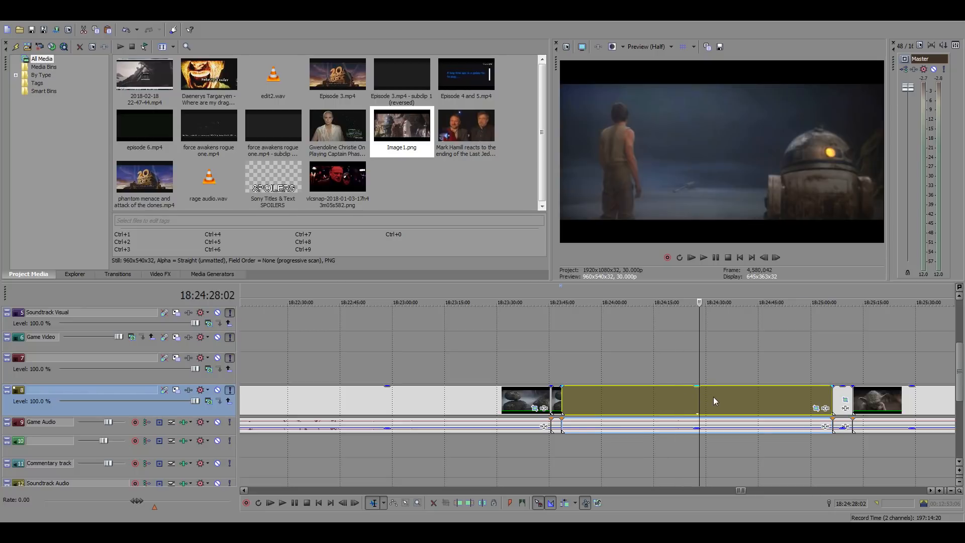
{"action": "left_click", "coordinate": [714, 397]}
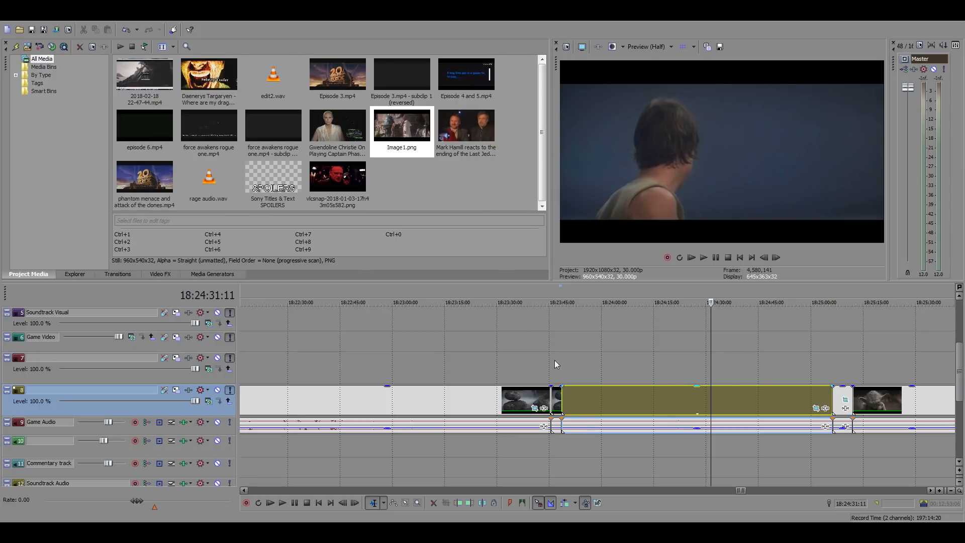
{"action": "left_click", "coordinate": [721, 393]}
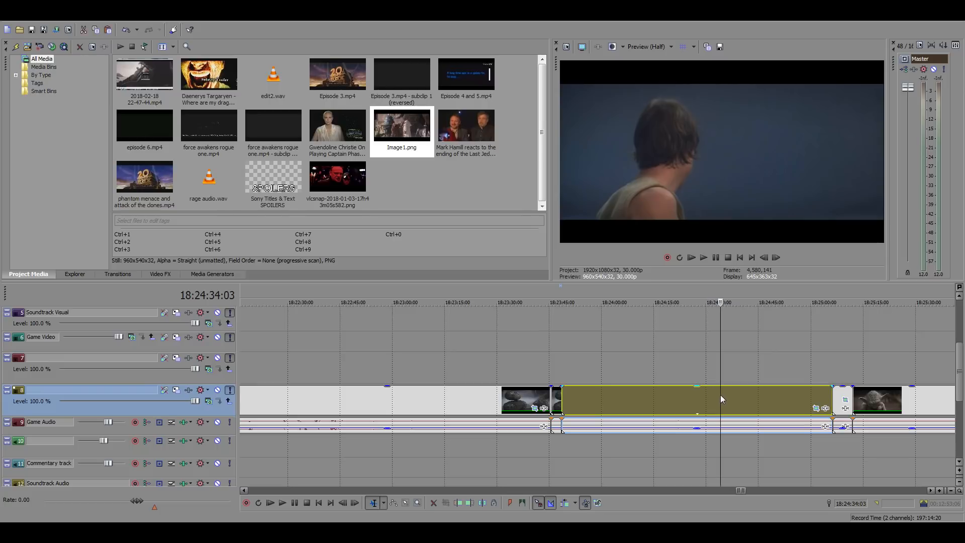
{"action": "left_click", "coordinate": [738, 397]}
{"action": "left_click", "coordinate": [753, 397]}
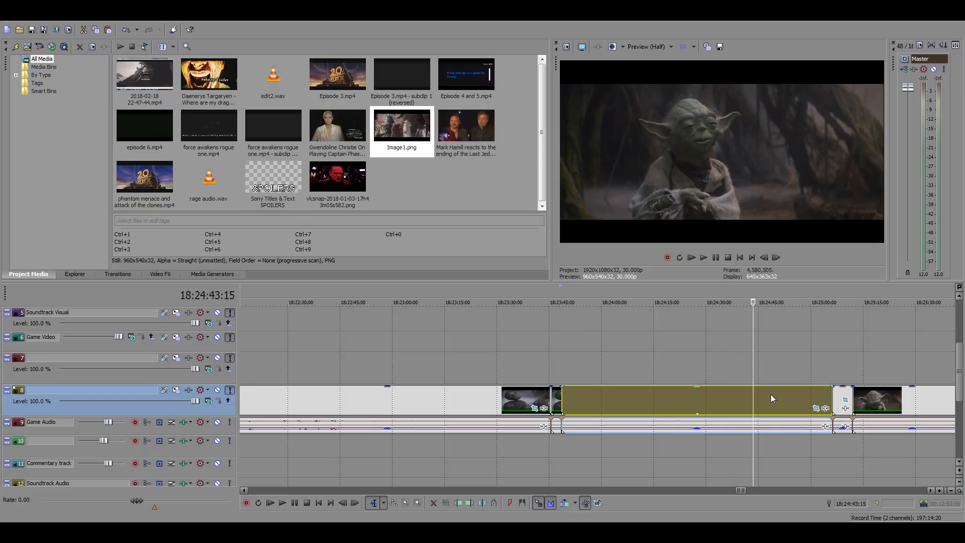
{"action": "left_click", "coordinate": [771, 394]}
{"action": "left_click", "coordinate": [791, 394]}
{"action": "left_click", "coordinate": [813, 394]}
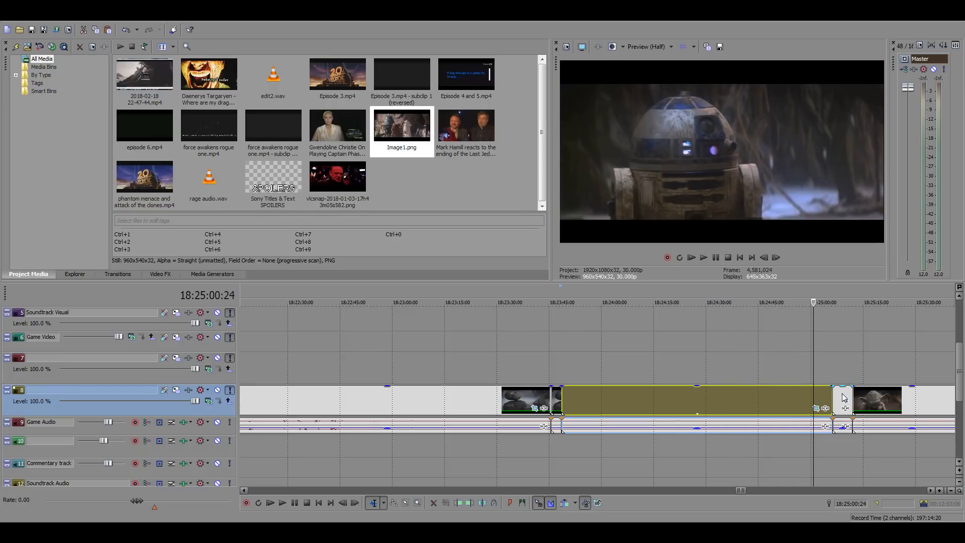
Search forward through the swamp training footage for a suitable shot, sampling from 18:25:16:06 to 18:27:49:14
{"action": "left_click", "coordinate": [842, 397]}
{"action": "left_click", "coordinate": [867, 393]}
{"action": "scroll", "coordinate": [760, 373], "scroll_direction": "down", "scroll_amount": 3}
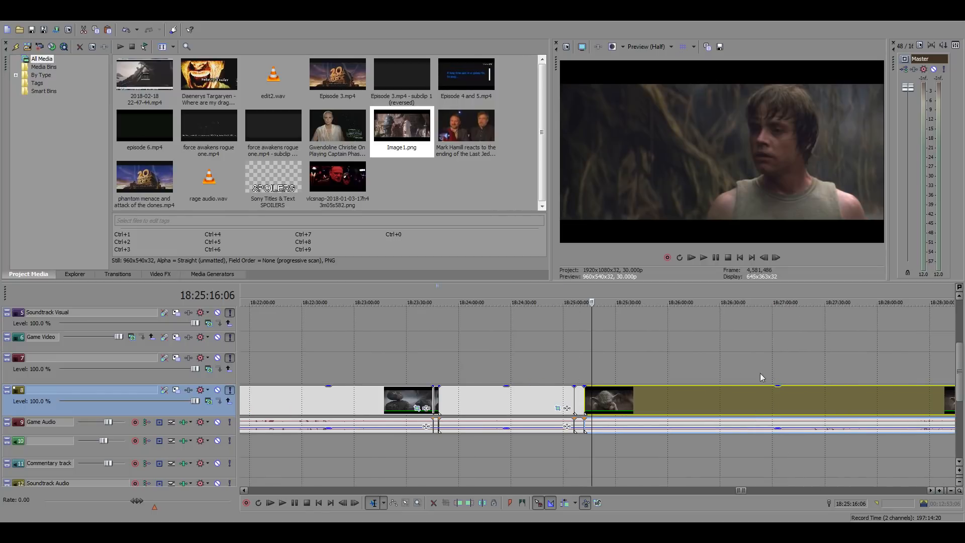
{"action": "left_click", "coordinate": [670, 397]}
{"action": "left_click", "coordinate": [706, 393]}
{"action": "left_click", "coordinate": [738, 394]}
{"action": "left_click", "coordinate": [768, 395]}
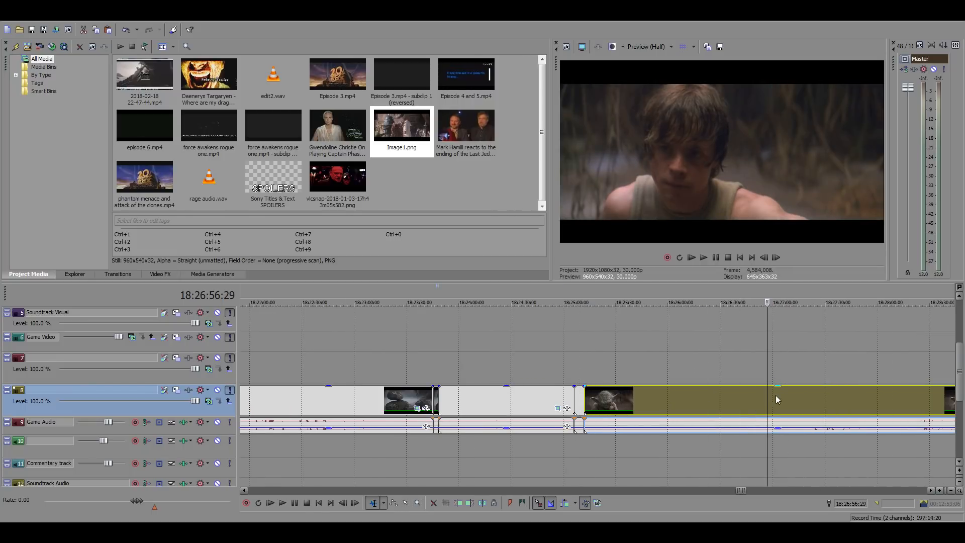
{"action": "left_click", "coordinate": [830, 396]}
{"action": "left_click", "coordinate": [859, 398]}
{"action": "scroll", "coordinate": [856, 399], "scroll_direction": "down", "scroll_amount": 5}
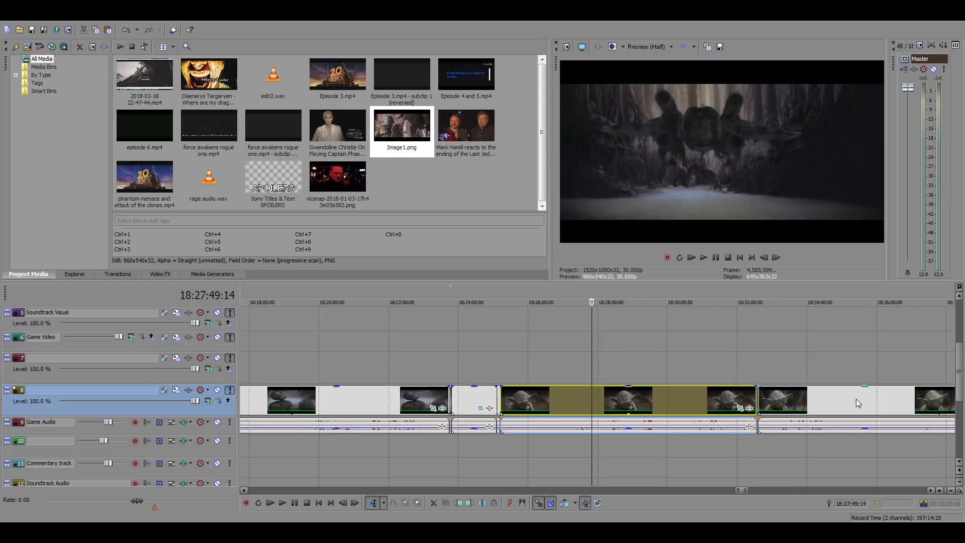
Continue sampling the stored footage forward from 18:27:49:14 to 18:33:10:21
{"action": "left_click", "coordinate": [652, 394]}
{"action": "left_click", "coordinate": [678, 395]}
{"action": "left_click", "coordinate": [685, 394]}
{"action": "left_click", "coordinate": [732, 396]}
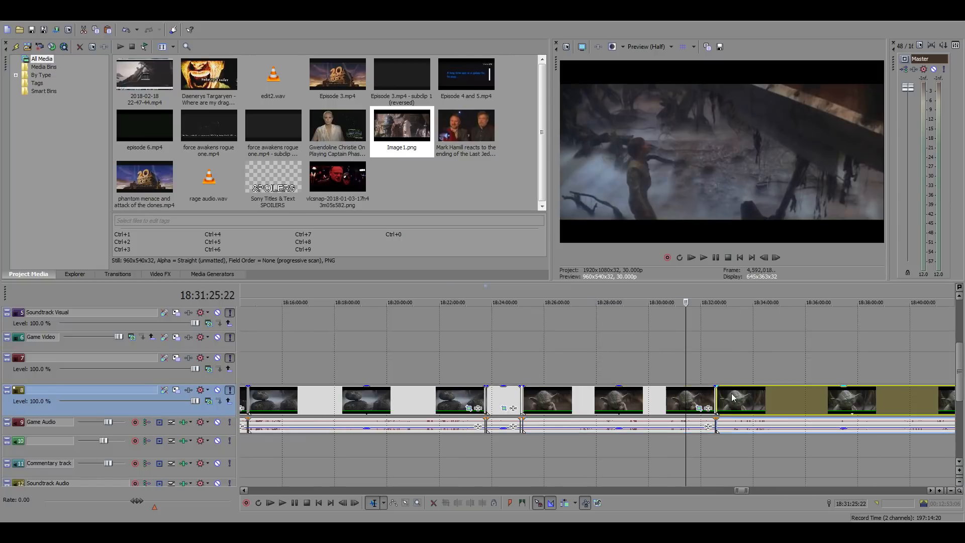
{"action": "scroll", "coordinate": [765, 396], "scroll_direction": "up", "scroll_amount": 4}
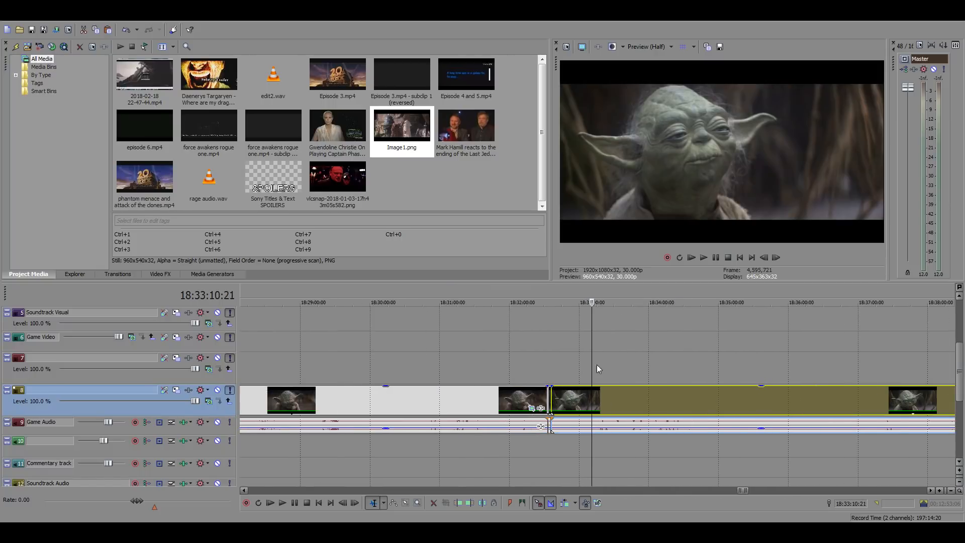
Search back through the asteroid and cockpit shots, sampling from 18:33:10:21 to 18:29:22:29
{"action": "left_click", "coordinate": [549, 364]}
{"action": "left_click", "coordinate": [510, 362]}
{"action": "left_click", "coordinate": [460, 360]}
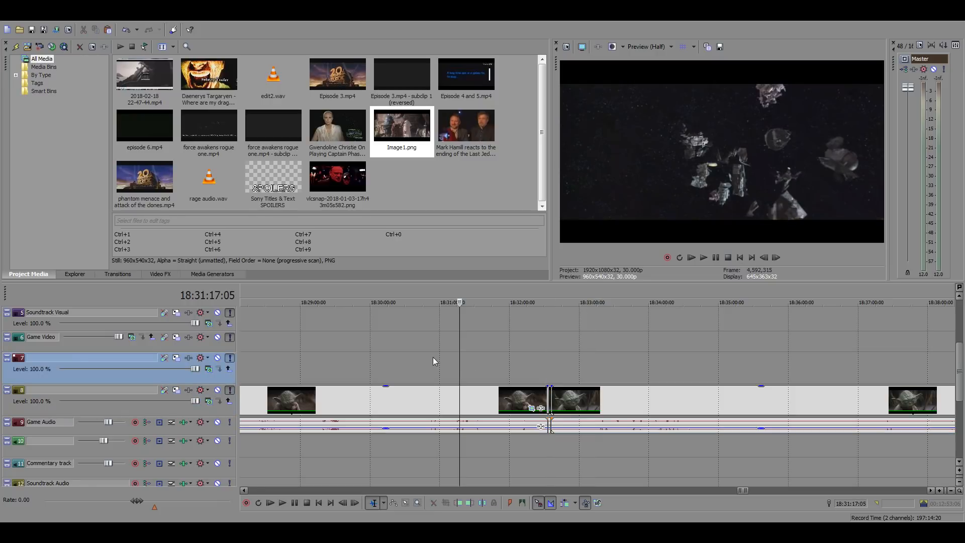
{"action": "left_click", "coordinate": [417, 360]}
{"action": "left_click", "coordinate": [326, 351]}
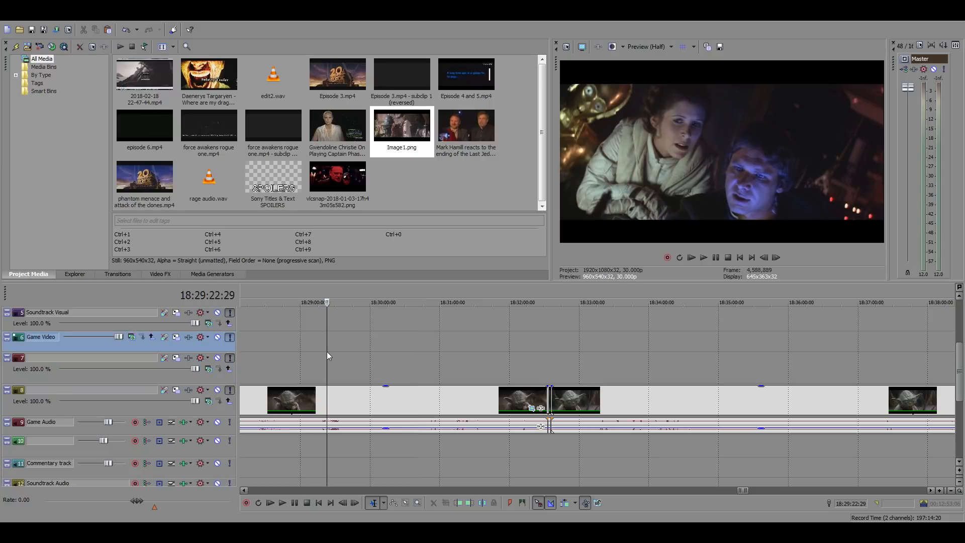
Review the Star Destroyer and cockpit scene from 18:29:22:29 at increased speed, sample 18:29:51:03, and return to 18:29:41:19
{"action": "key", "text": "space"}
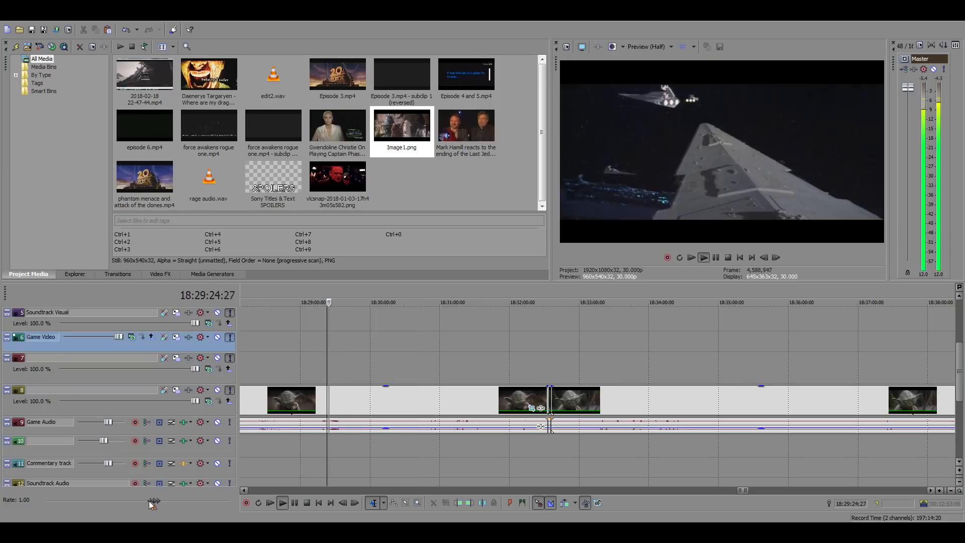
{"action": "left_click_drag", "start_coordinate": [155, 502], "coordinate": [191, 490]}
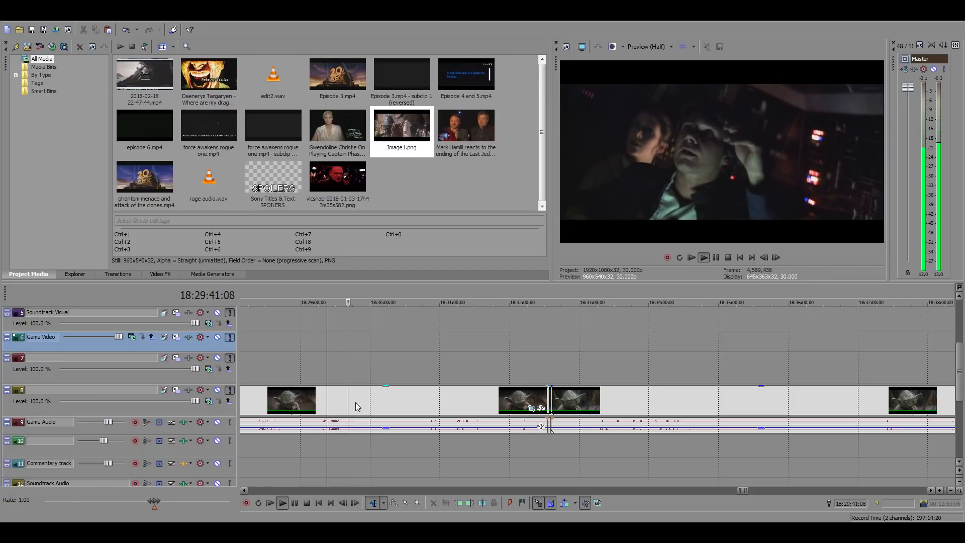
{"action": "left_click", "coordinate": [360, 397]}
{"action": "scroll", "coordinate": [553, 394], "scroll_direction": "up", "scroll_amount": 4}
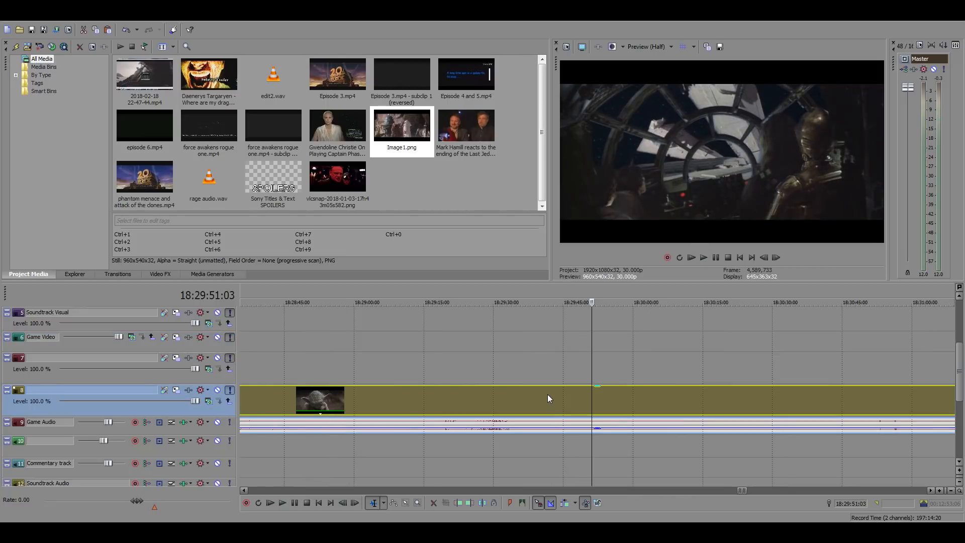
{"action": "left_click", "coordinate": [547, 394]}
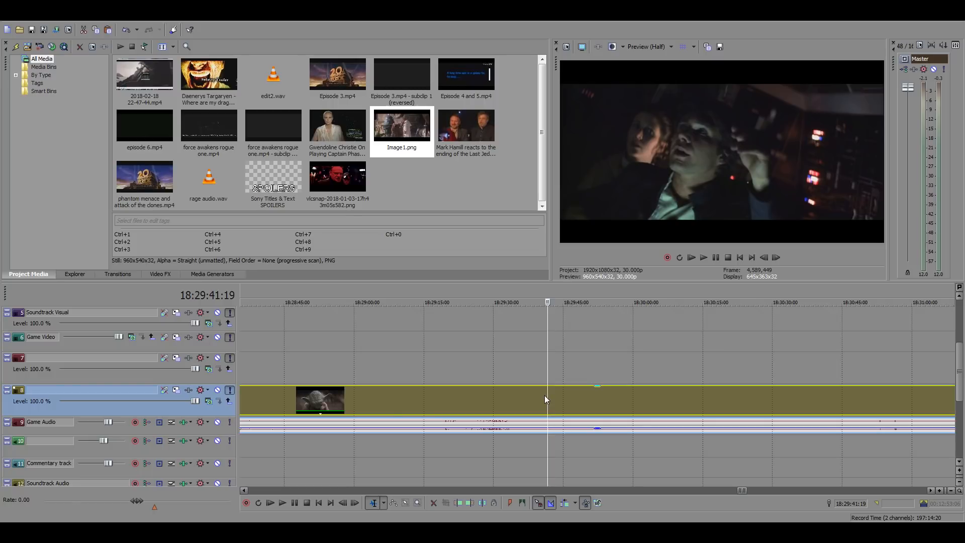
Jump back to the swamp landing footage at 17:58:43:14 and sample forward through the clip to 18:05:56:26
{"action": "scroll", "coordinate": [545, 395], "scroll_direction": "down", "scroll_amount": 5}
{"action": "scroll", "coordinate": [545, 396], "scroll_direction": "down", "scroll_amount": 6}
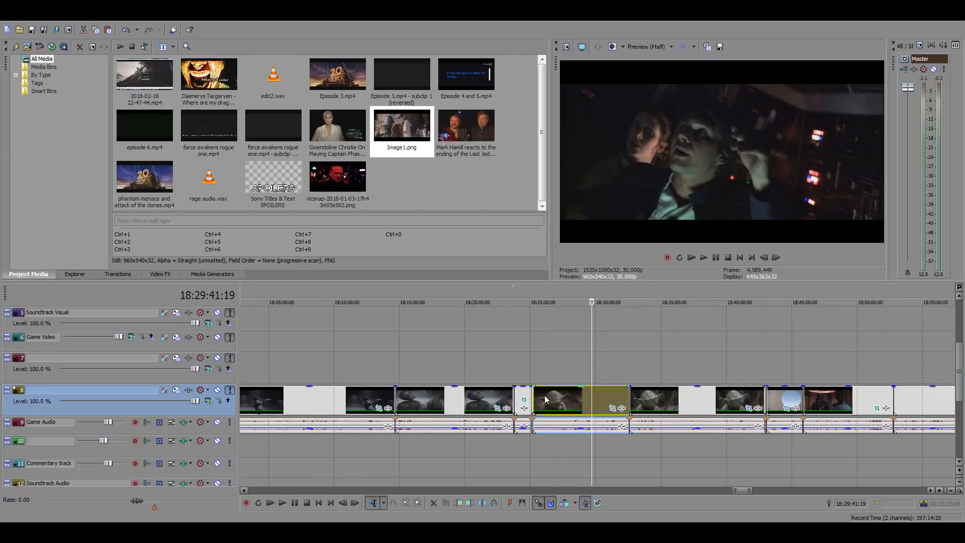
{"action": "scroll", "coordinate": [394, 362], "scroll_direction": "down", "scroll_amount": 2}
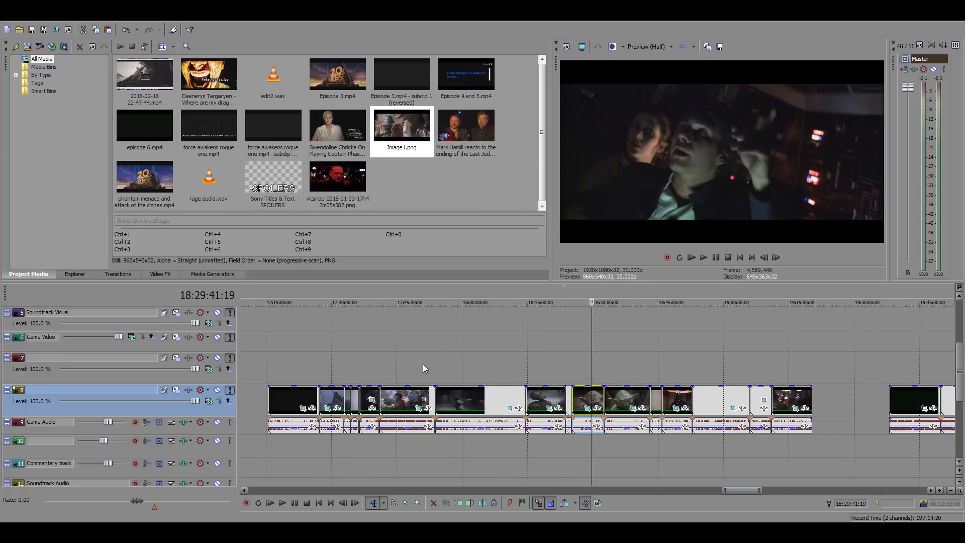
{"action": "left_click", "coordinate": [456, 371]}
{"action": "scroll", "coordinate": [557, 378], "scroll_direction": "up", "scroll_amount": 2}
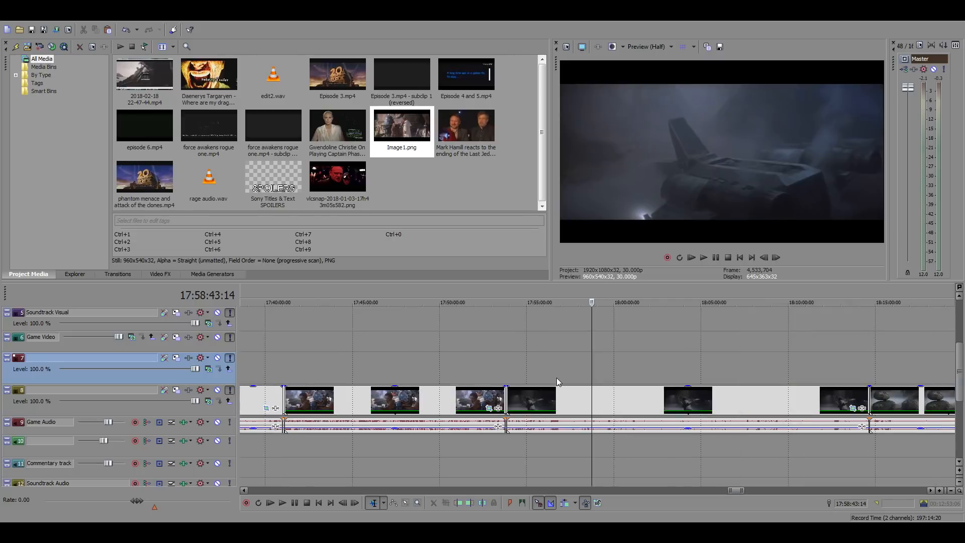
{"action": "left_click", "coordinate": [652, 401]}
{"action": "left_click", "coordinate": [673, 396]}
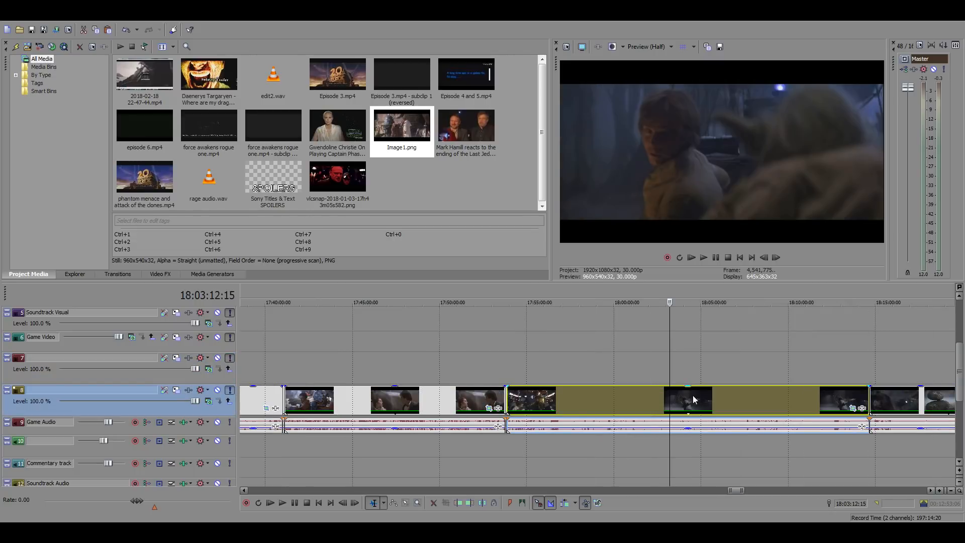
{"action": "left_click", "coordinate": [693, 395]}
{"action": "left_click", "coordinate": [717, 395]}
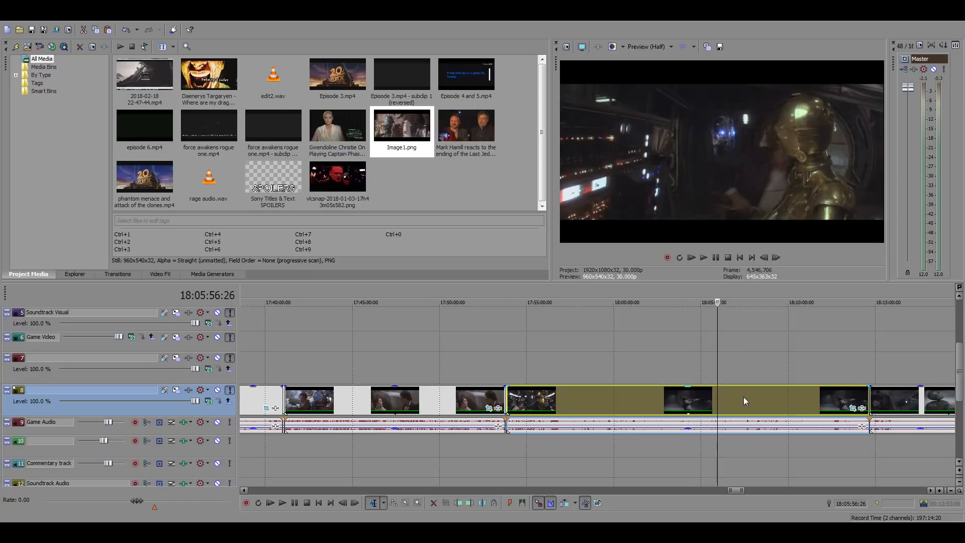
Play briefly from 18:05:56:26, sampling backwards through the Yoda and swamp camp shots to 18:01:51:28
{"action": "key", "text": "space"}
{"action": "scroll", "coordinate": [728, 397], "scroll_direction": "up", "scroll_amount": 3}
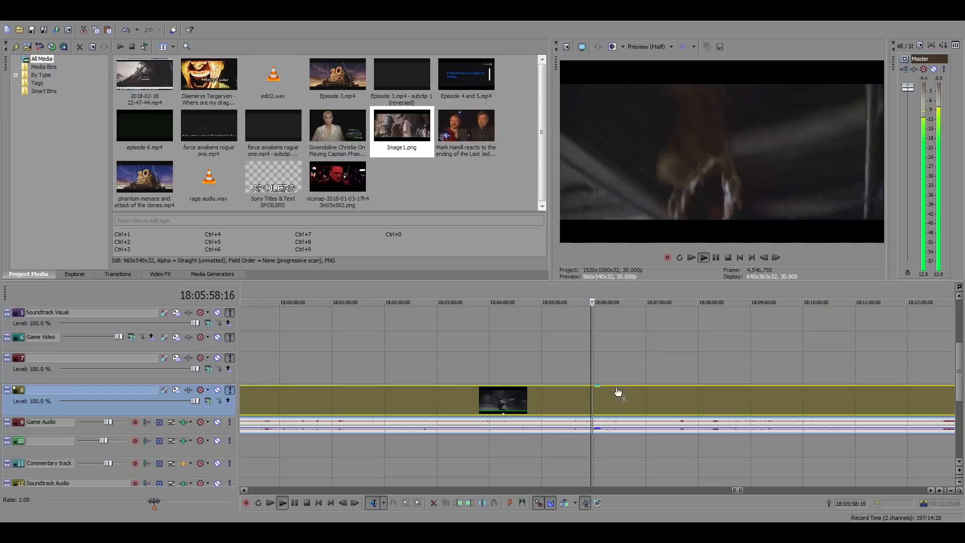
{"action": "left_click", "coordinate": [545, 395]}
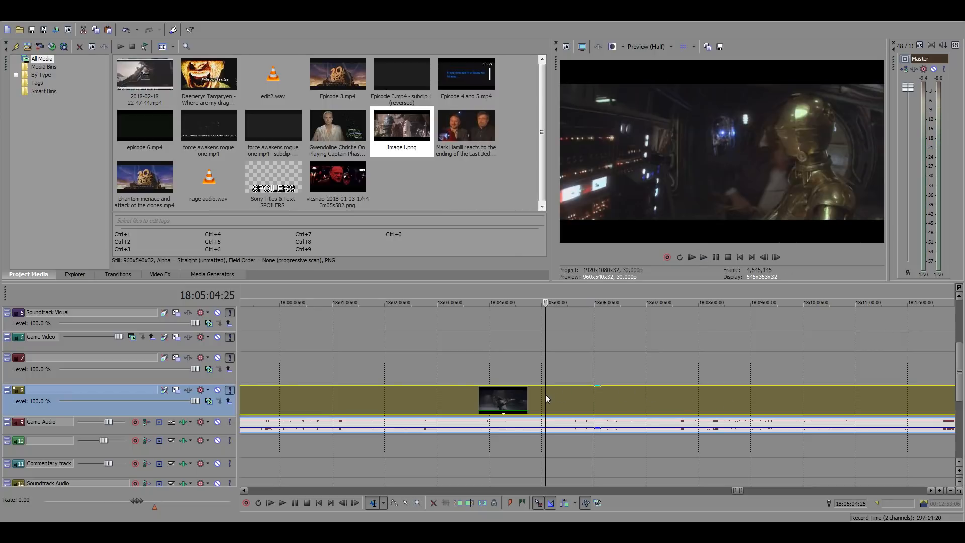
{"action": "left_click", "coordinate": [468, 400]}
{"action": "left_click", "coordinate": [413, 395]}
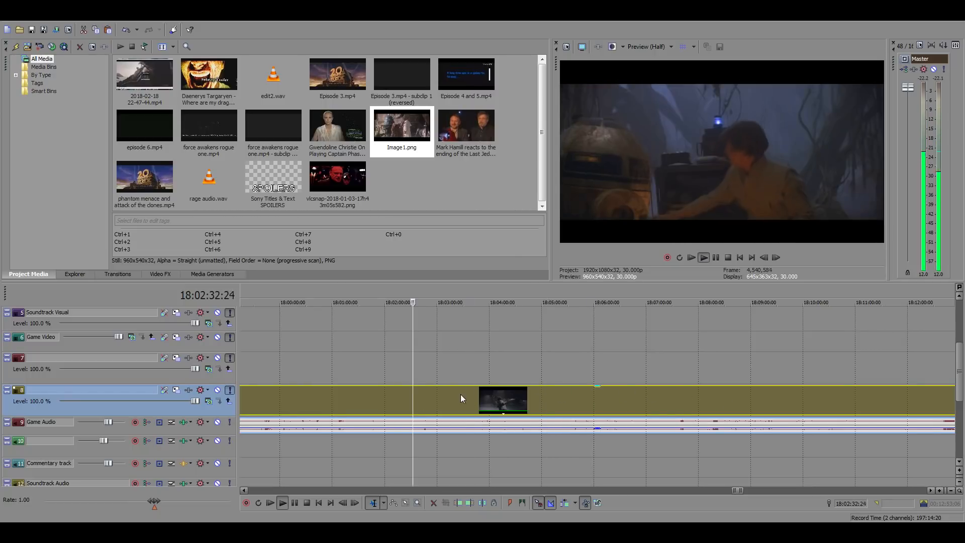
{"action": "scroll", "coordinate": [477, 396], "scroll_direction": "down", "scroll_amount": 2}
{"action": "left_click", "coordinate": [574, 398]}
{"action": "key", "text": "space"}
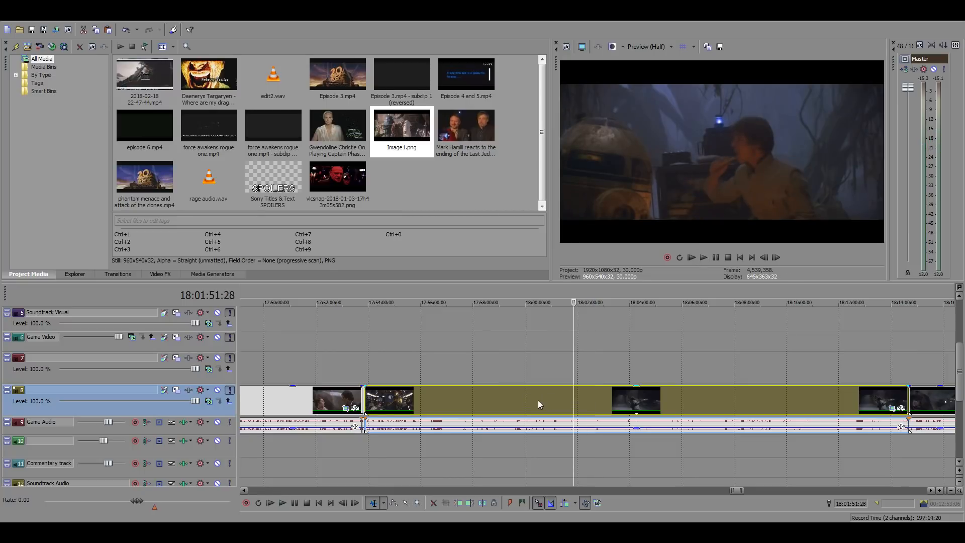
Search backwards through the swamp clip for a suitable shot, sampling from 18:00:30:01 to 17:54:34:23
{"action": "left_click", "coordinate": [538, 400]}
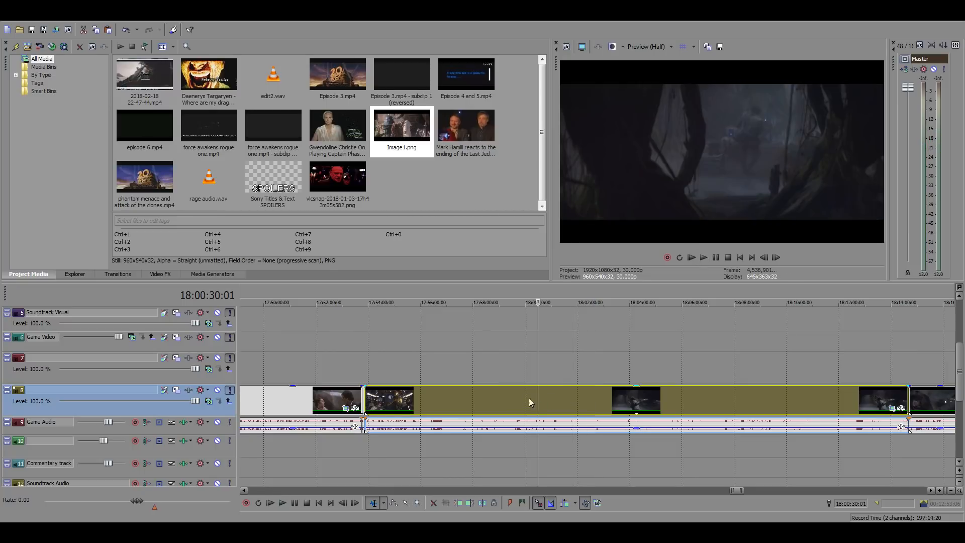
{"action": "left_click", "coordinate": [509, 396]}
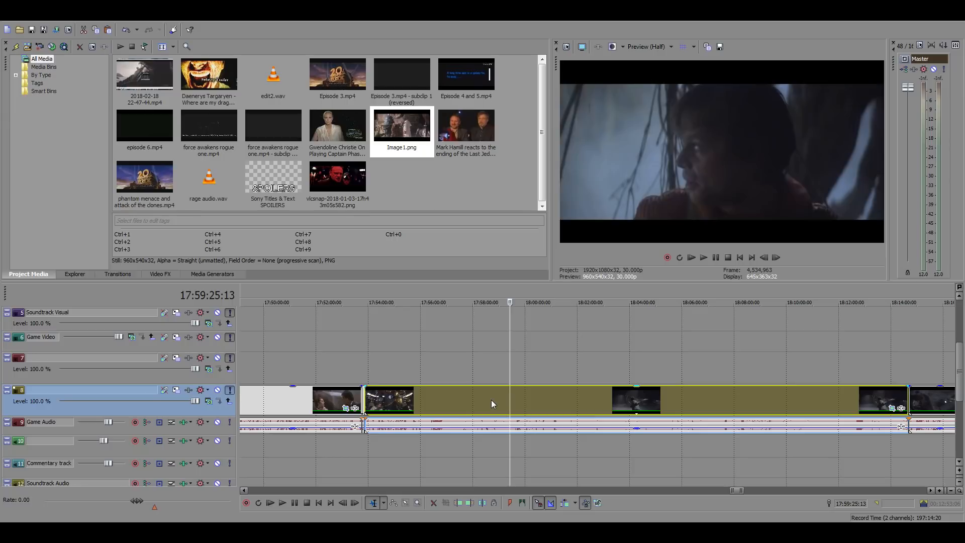
{"action": "left_click", "coordinate": [490, 400]}
{"action": "left_click", "coordinate": [460, 399]}
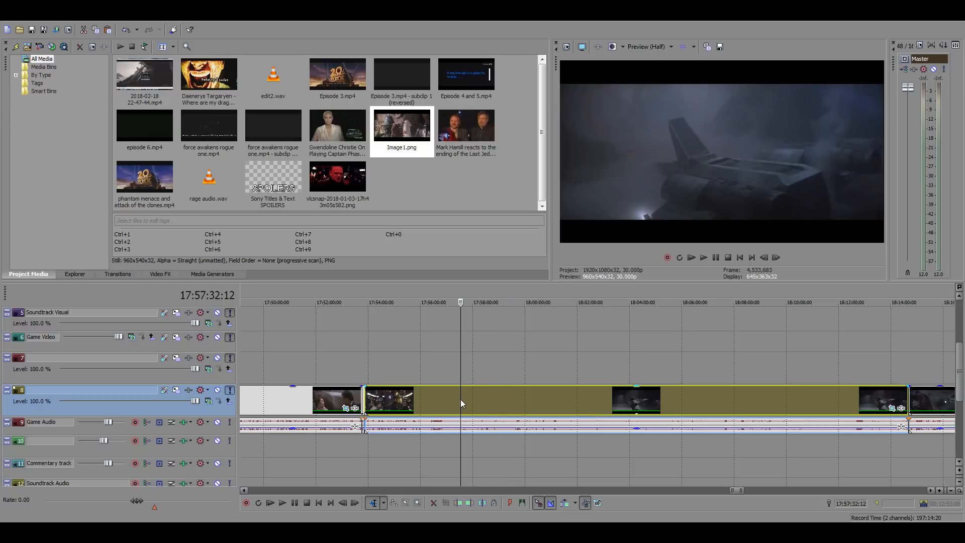
{"action": "left_click", "coordinate": [435, 400]}
{"action": "left_click", "coordinate": [408, 397]}
{"action": "left_click", "coordinate": [383, 399]}
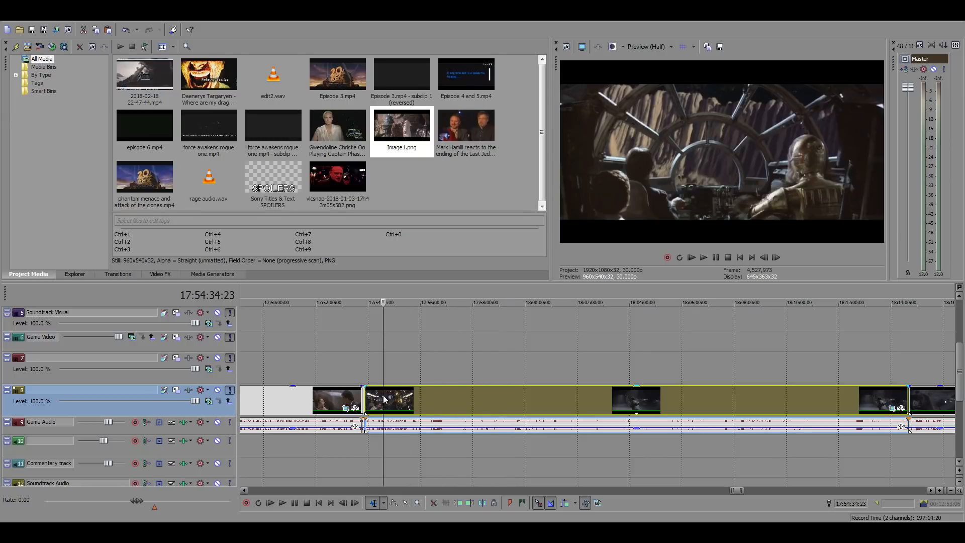
Review the asteroid chase from 17:54:34:23 to about 17:55:06, speeding up the playback for part of it
{"action": "key", "text": "space"}
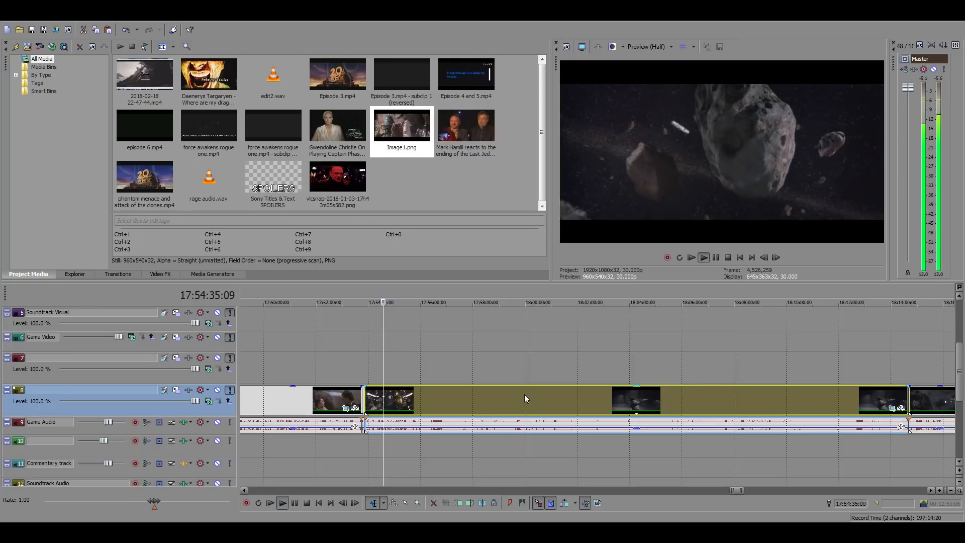
{"action": "scroll", "coordinate": [524, 394], "scroll_direction": "up", "scroll_amount": 3}
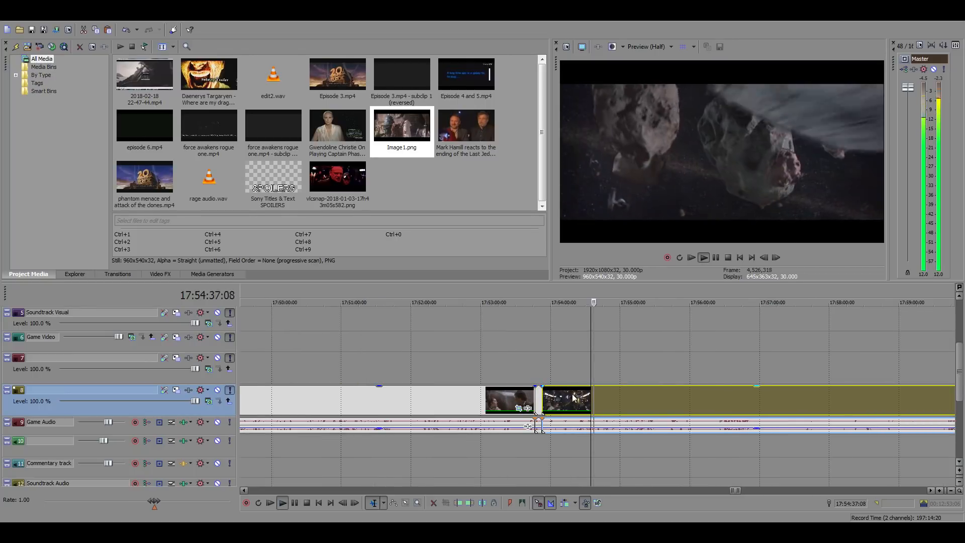
{"action": "left_click_drag", "start_coordinate": [156, 504], "coordinate": [187, 503]}
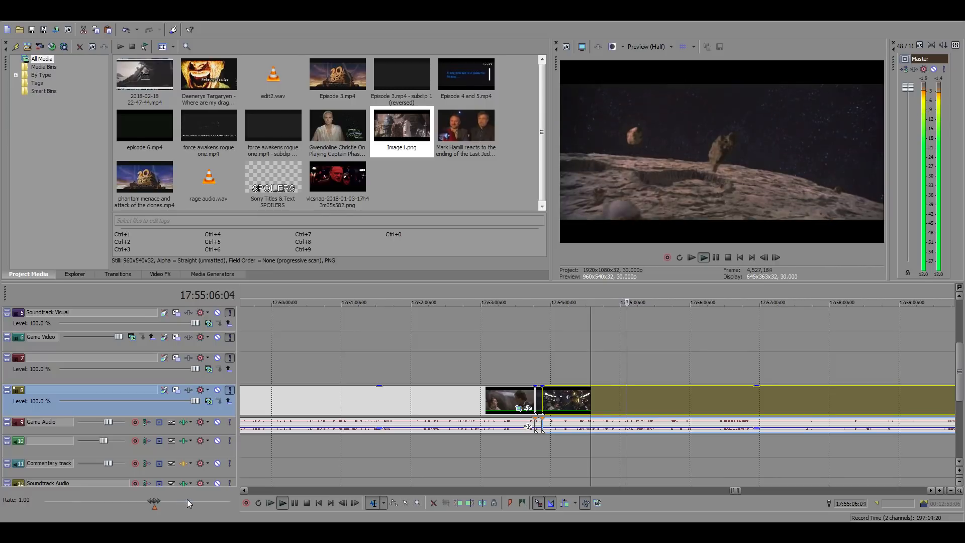
{"action": "left_click", "coordinate": [626, 399]}
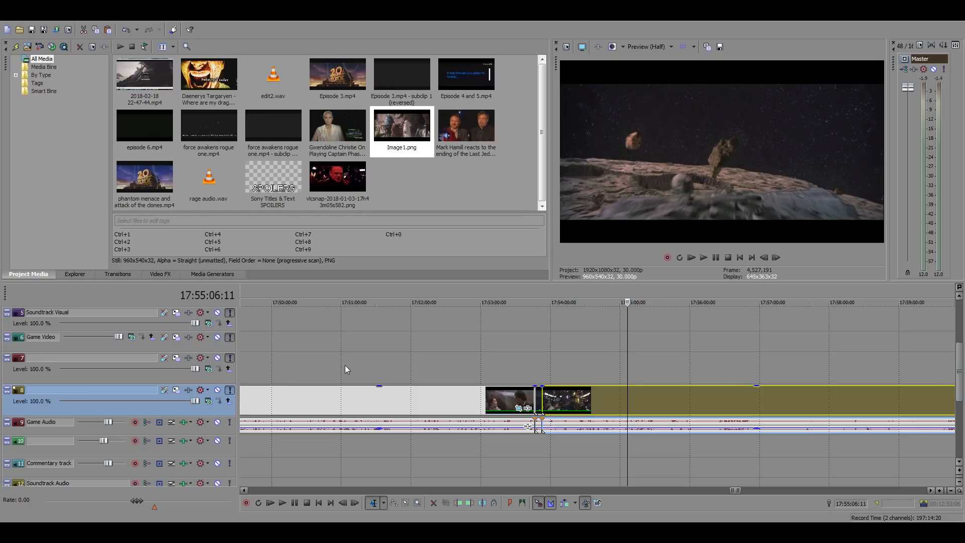
Search the earlier footage from 17:53:41:17, playing from about 17:53:01 and again from about 17:52:49
{"action": "left_click", "coordinate": [528, 375]}
{"action": "scroll", "coordinate": [528, 375], "scroll_direction": "down", "scroll_amount": 2}
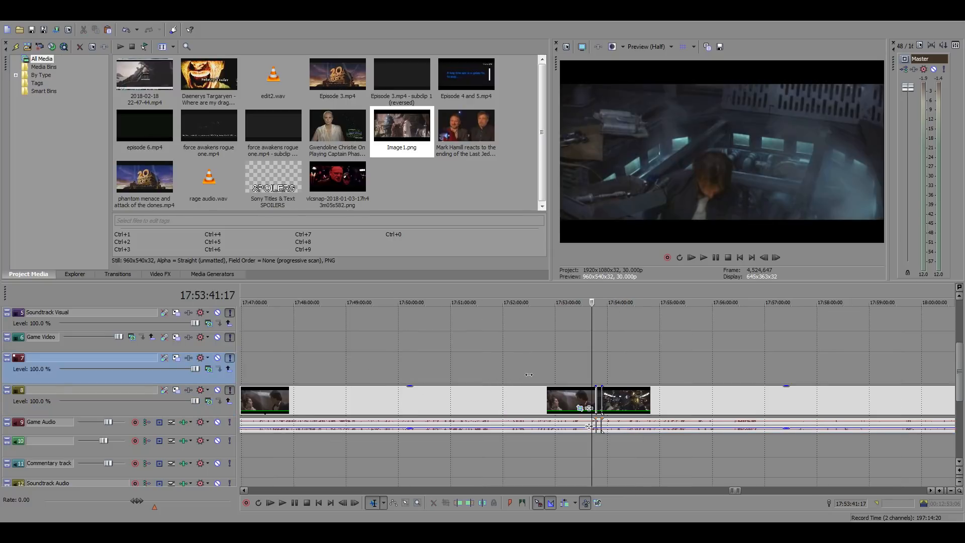
{"action": "left_click", "coordinate": [555, 367]}
{"action": "key", "text": "space"}
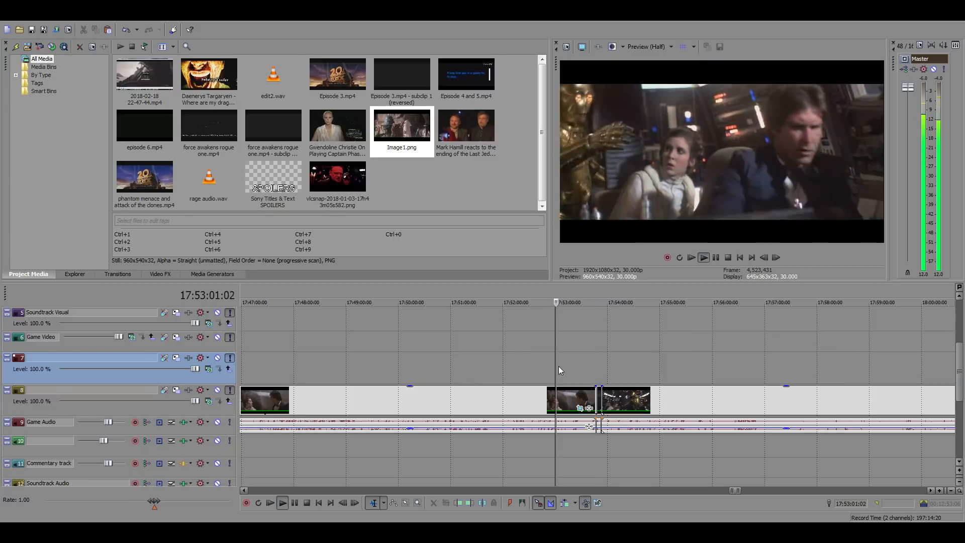
{"action": "scroll", "coordinate": [602, 385], "scroll_direction": "up", "scroll_amount": 3}
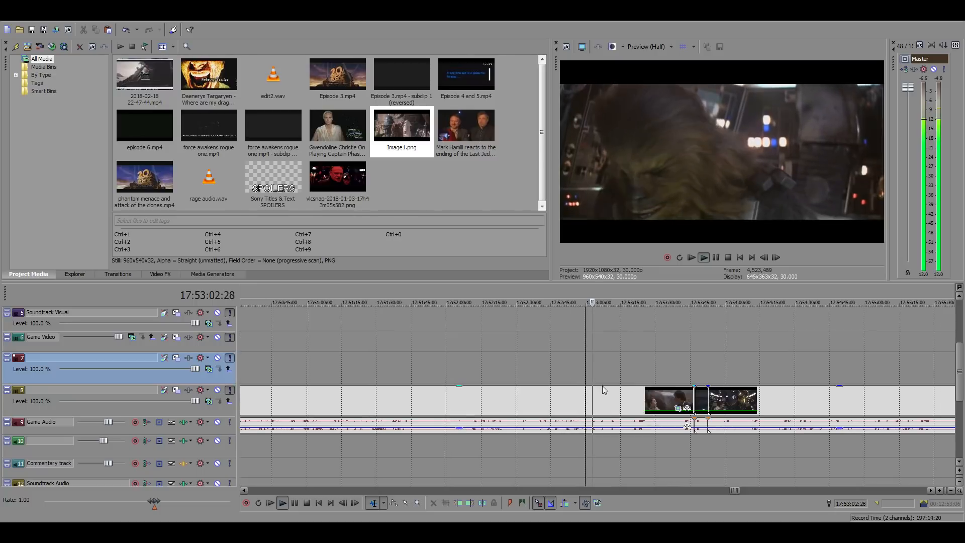
{"action": "left_click", "coordinate": [559, 374]}
{"action": "left_click", "coordinate": [559, 374]}
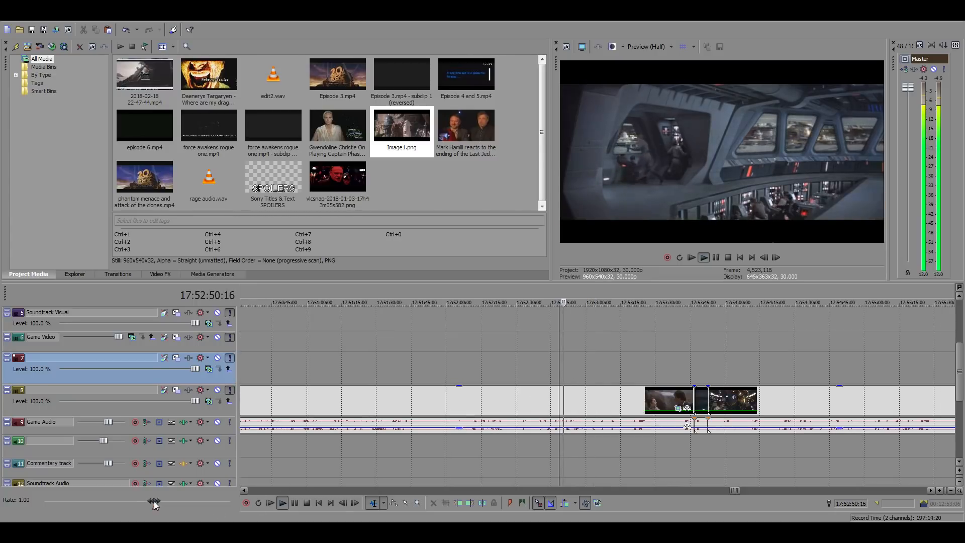
Review the chase and cockpit footage from about 17:52:50 to 17:53:30, repeatedly raising the playback rate to skim through it
{"action": "left_click_drag", "start_coordinate": [154, 501], "coordinate": [175, 505]}
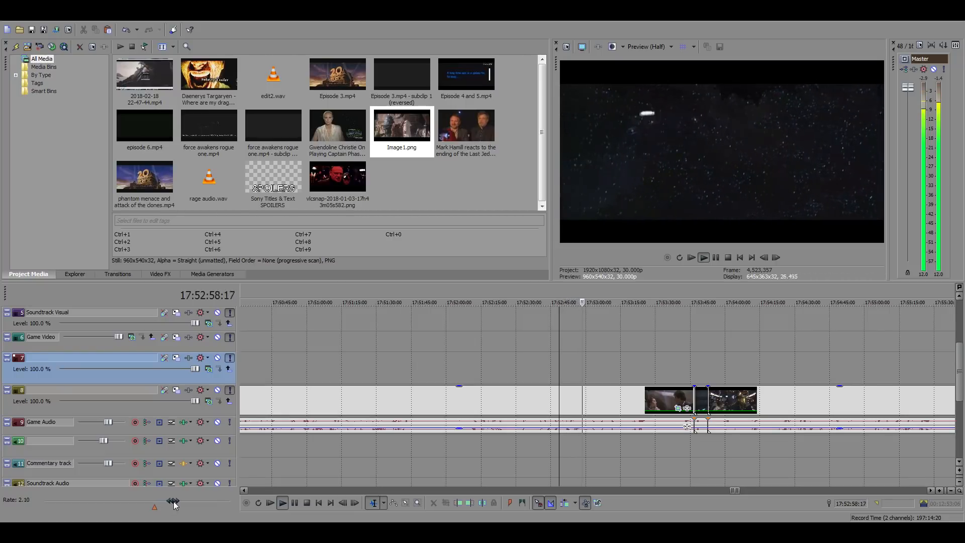
{"action": "left_click_drag", "start_coordinate": [174, 505], "coordinate": [175, 502]}
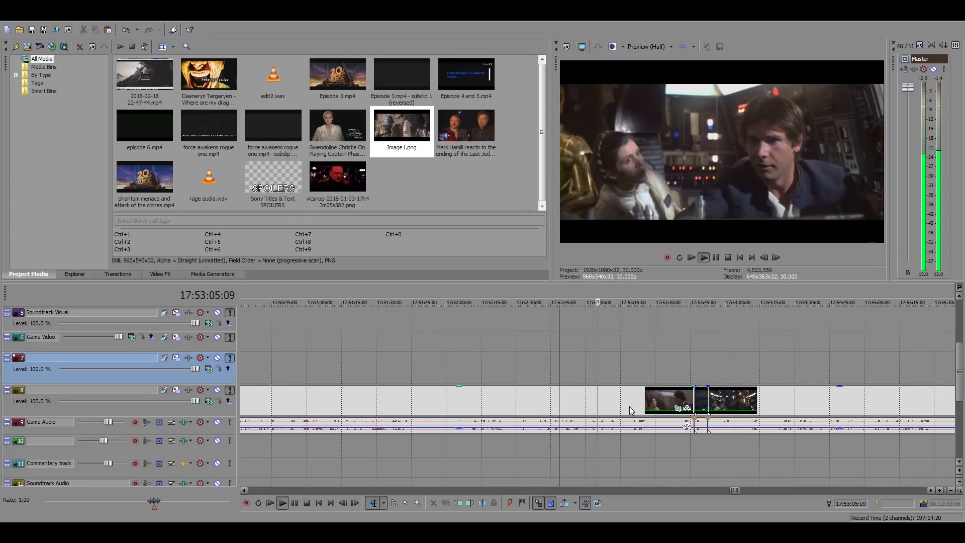
{"action": "left_click_drag", "start_coordinate": [154, 501], "coordinate": [177, 499]}
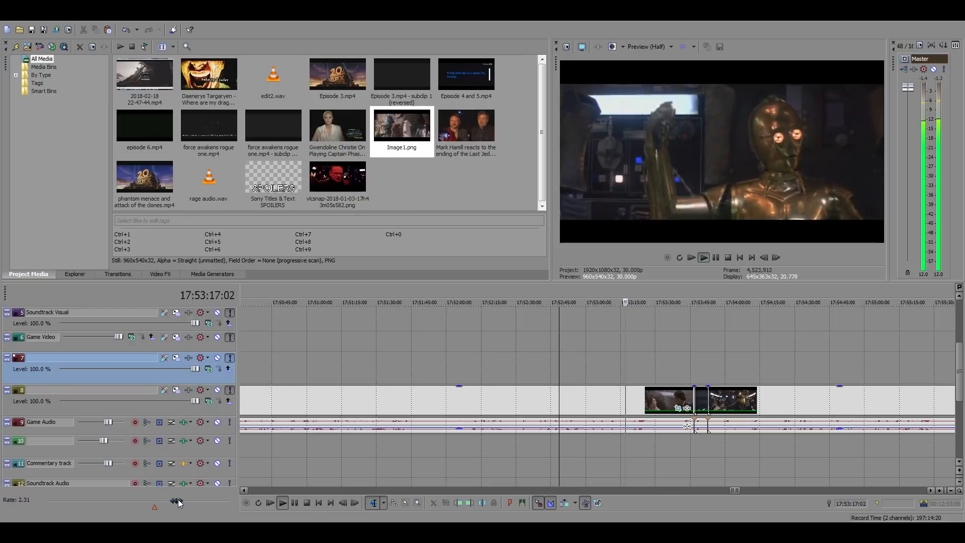
{"action": "left_click_drag", "start_coordinate": [178, 499], "coordinate": [178, 498]}
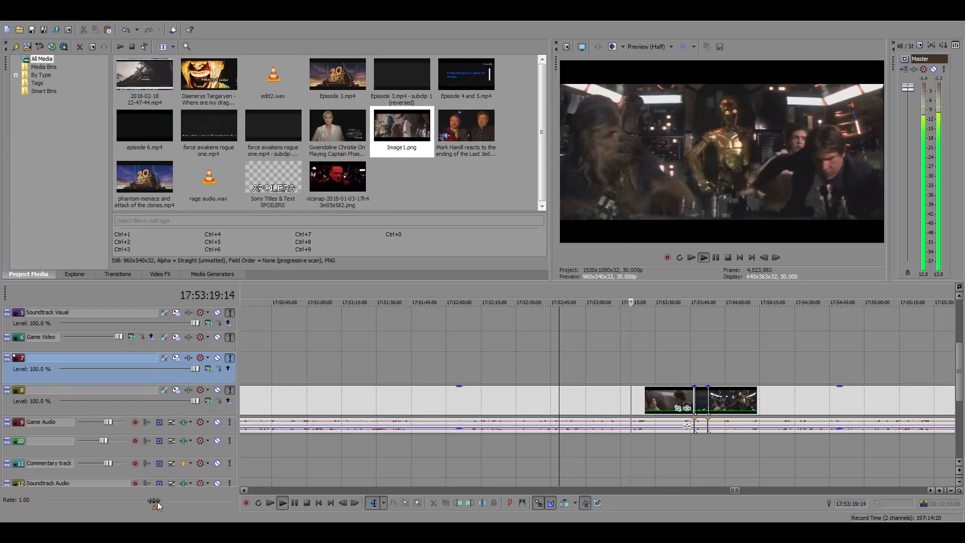
{"action": "left_click_drag", "start_coordinate": [155, 502], "coordinate": [180, 500]}
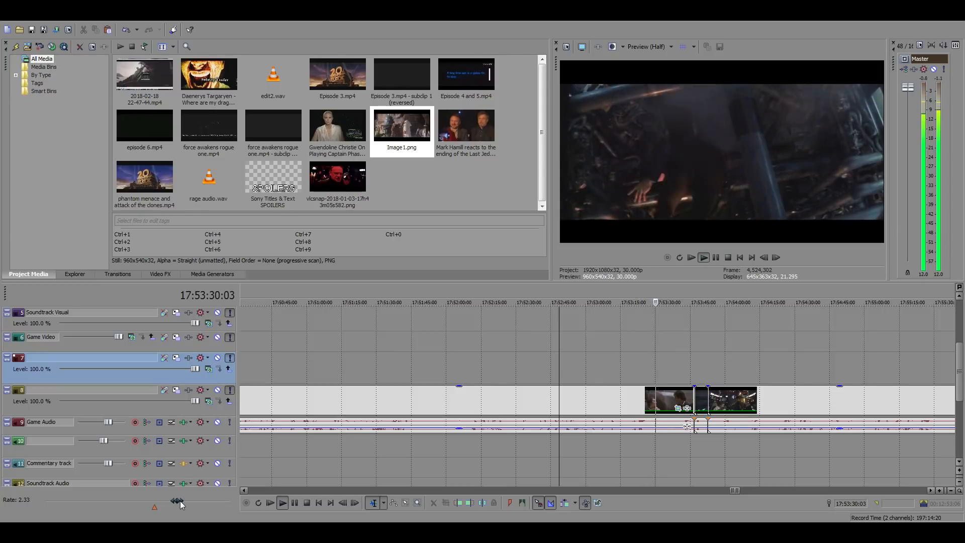
Play the Millennium Falcon cockpit footage from 17:54:12:29 to about 17:54:19, looking for a suitable reaction shot
{"action": "left_click", "coordinate": [755, 365]}
{"action": "scroll", "coordinate": [772, 398], "scroll_direction": "up", "scroll_amount": 3}
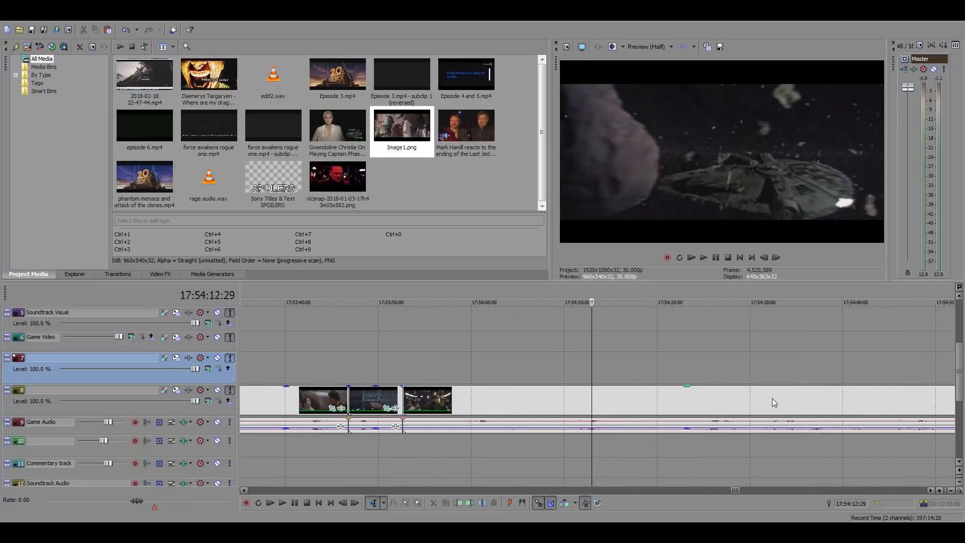
{"action": "key", "text": "space"}
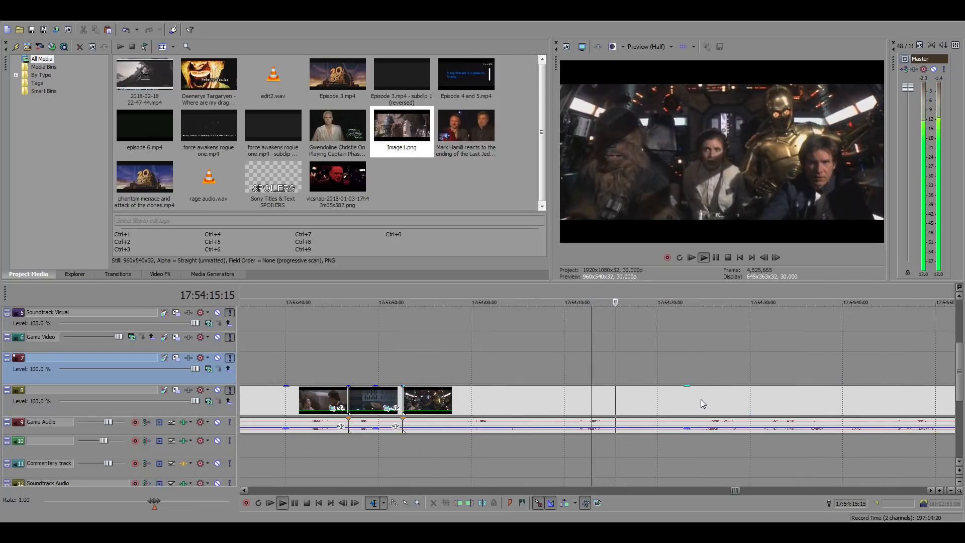
{"action": "scroll", "coordinate": [699, 399], "scroll_direction": "down", "scroll_amount": 3}
{"action": "scroll", "coordinate": [678, 404], "scroll_direction": "up", "scroll_amount": 3}
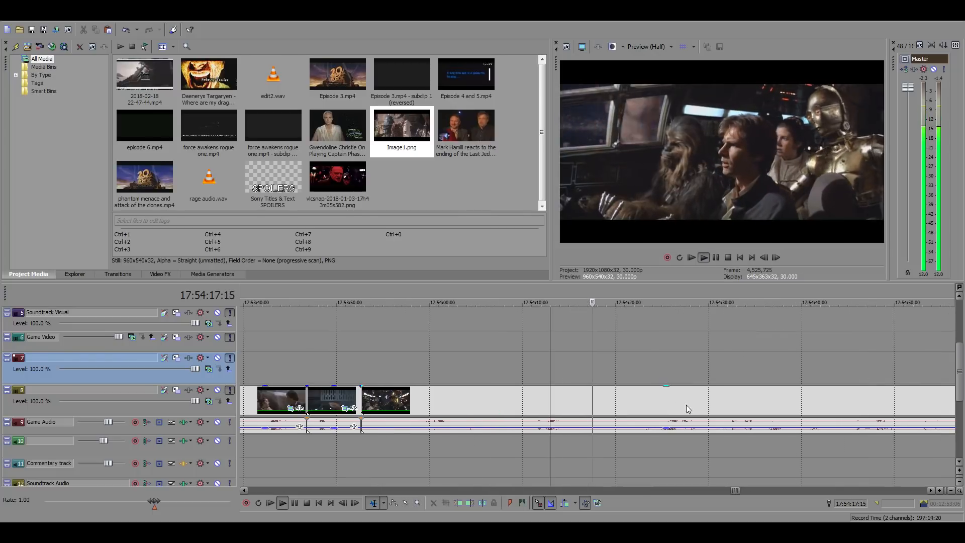
{"action": "scroll", "coordinate": [646, 405], "scroll_direction": "up", "scroll_amount": 3}
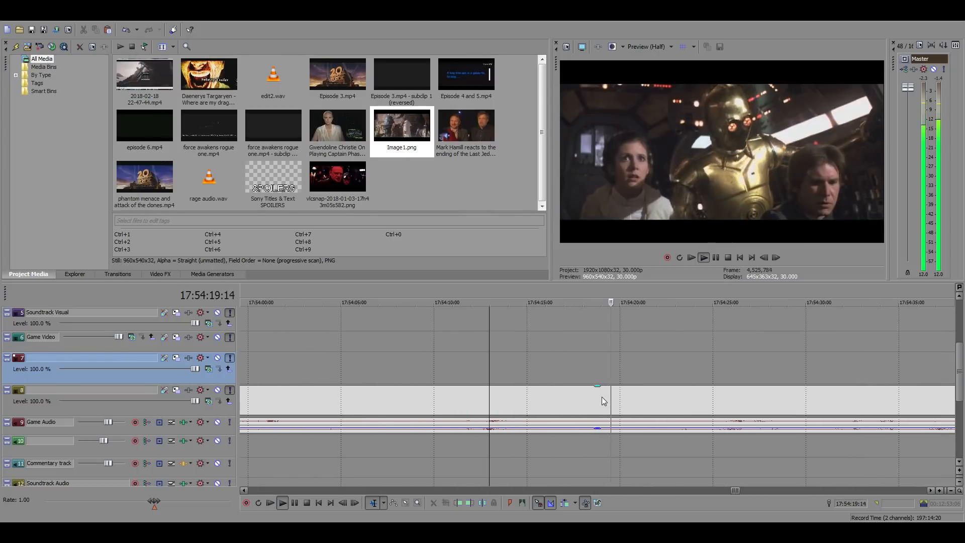
Split the stored footage at 17:54:21:08 and 17:54:23:17 to isolate the shot of Leia, C-3PO and Han
{"action": "left_click", "coordinate": [643, 395]}
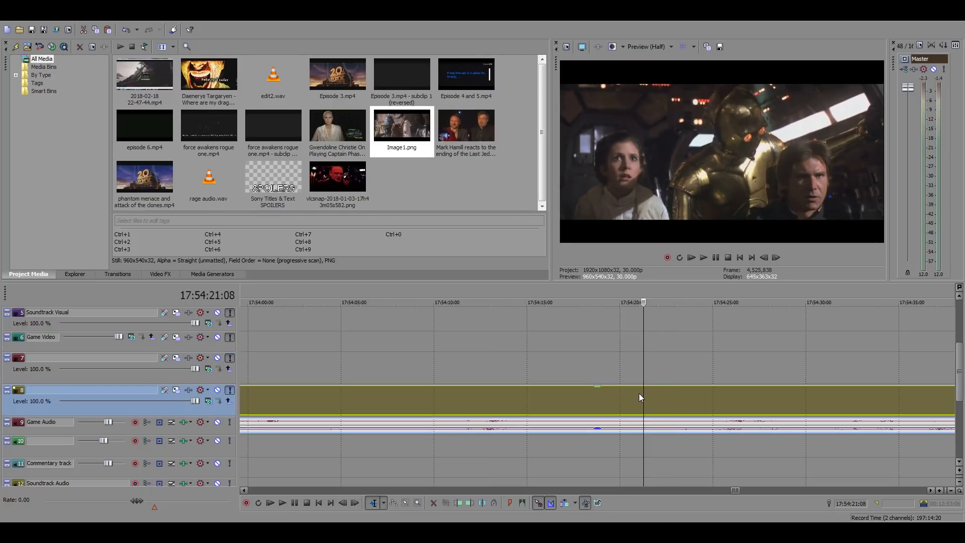
{"action": "key", "text": "space"}
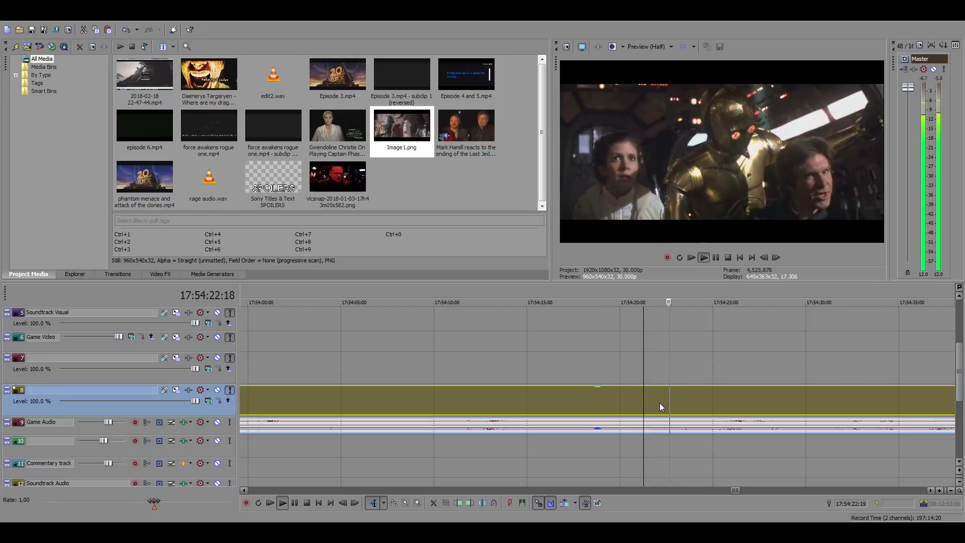
{"action": "key", "text": "space"}
{"action": "key", "text": "s"}
{"action": "left_click", "coordinate": [686, 404]}
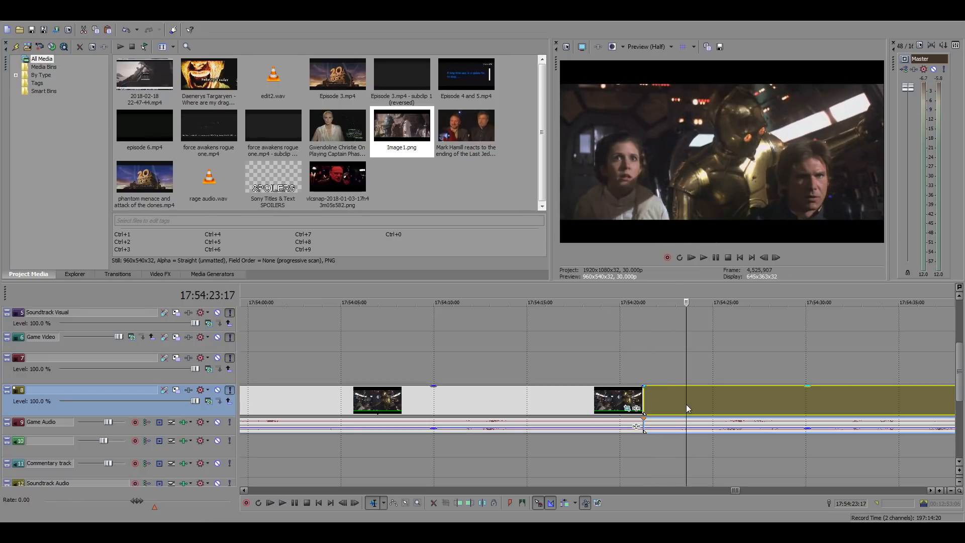
{"action": "key", "text": "s"}
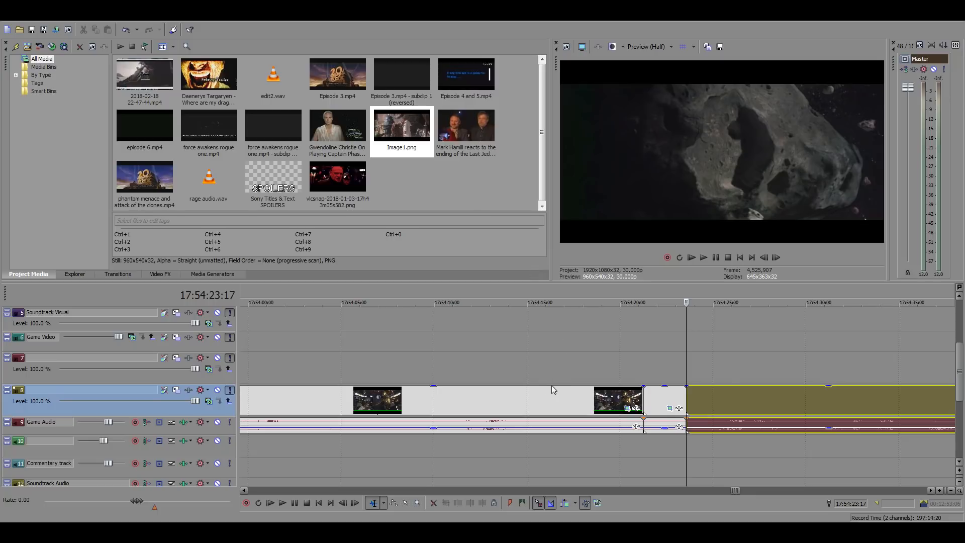
Copy the isolated cockpit shot and paste it directly after the last edited clip at 01:04:58:09
{"action": "left_click", "coordinate": [654, 398]}
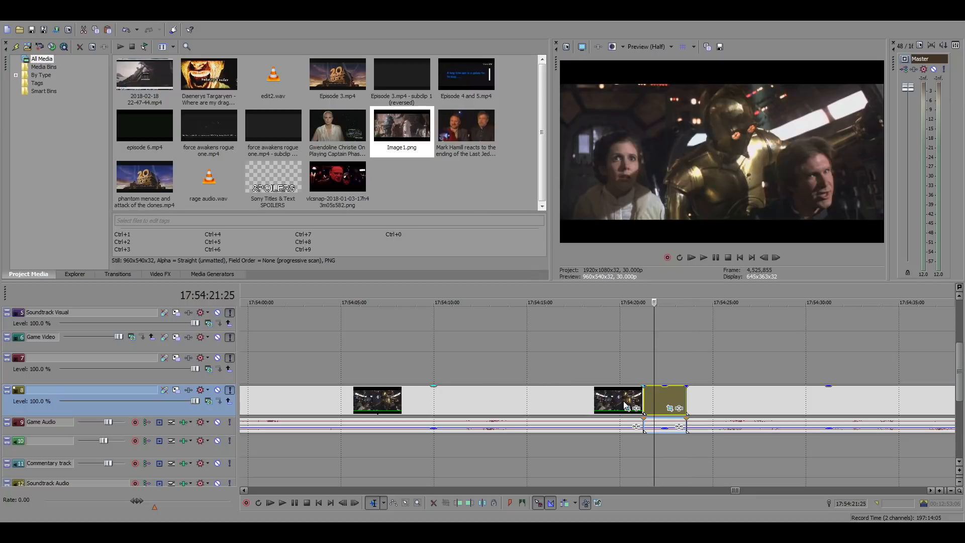
{"action": "scroll", "coordinate": [619, 405], "scroll_direction": "down", "scroll_amount": 15}
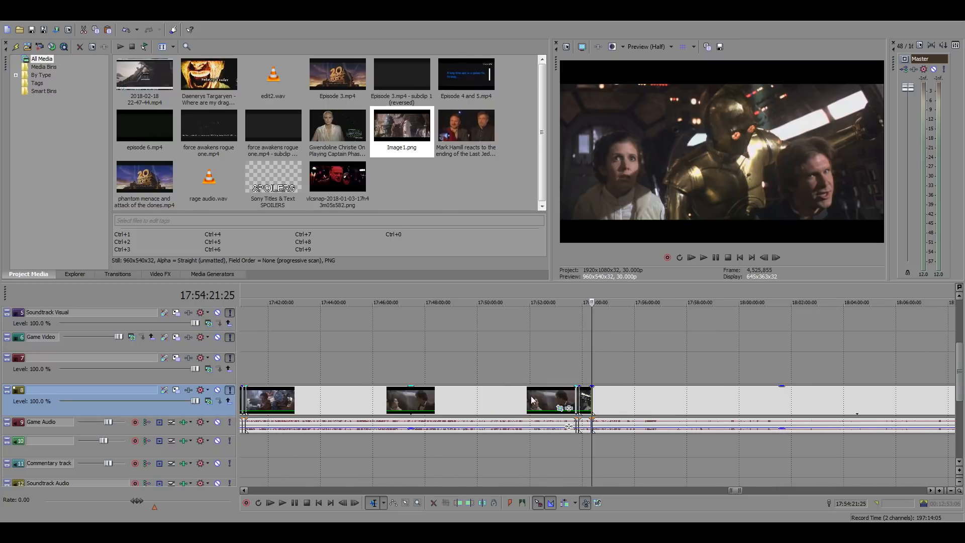
{"action": "left_click", "coordinate": [269, 349]}
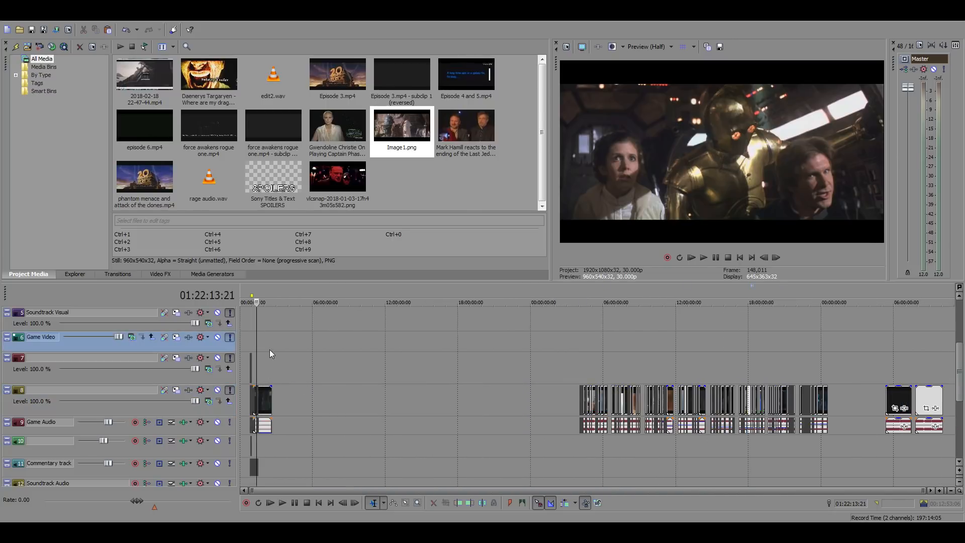
{"action": "scroll", "coordinate": [471, 382], "scroll_direction": "up", "scroll_amount": 5}
{"action": "scroll", "coordinate": [517, 395], "scroll_direction": "up", "scroll_amount": 2}
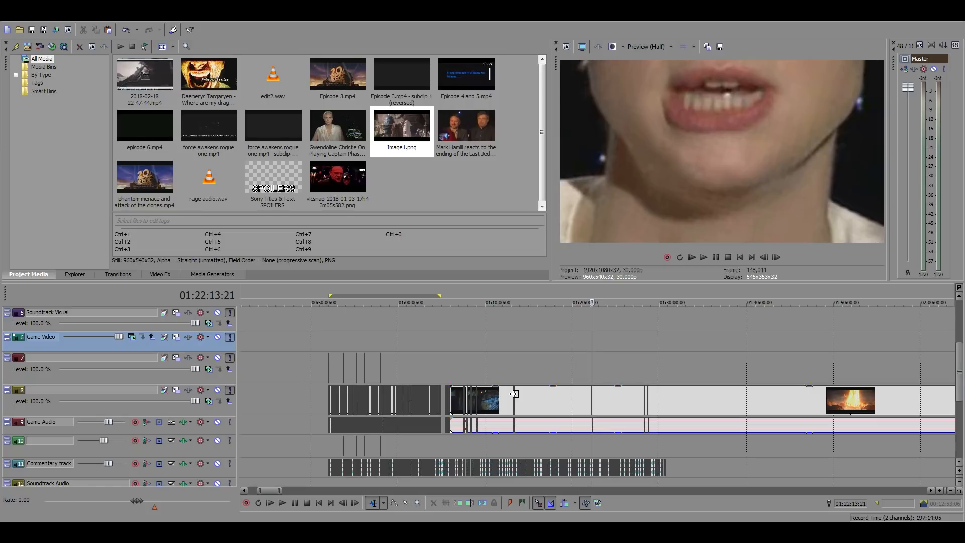
{"action": "left_click", "coordinate": [437, 360]}
{"action": "scroll", "coordinate": [502, 370], "scroll_direction": "up", "scroll_amount": 5}
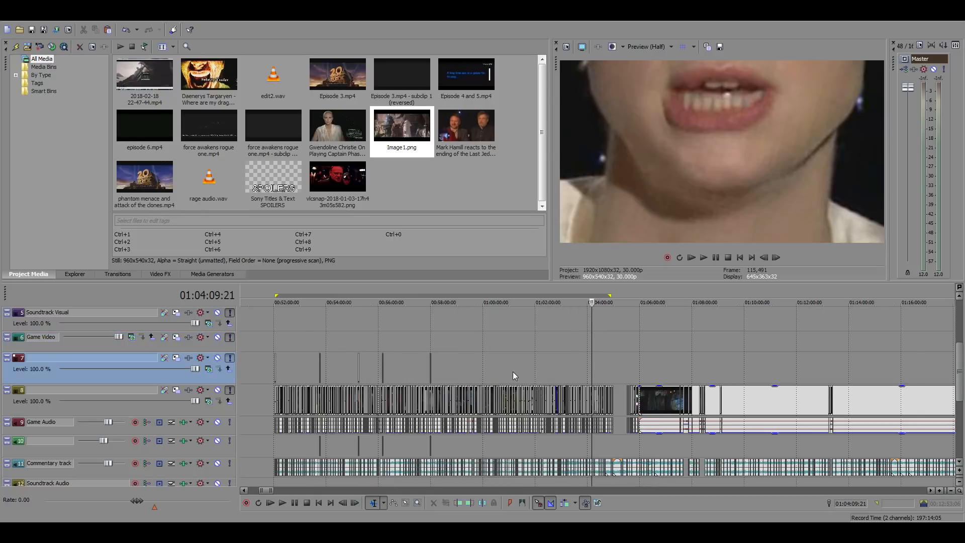
{"action": "scroll", "coordinate": [603, 386], "scroll_direction": "up", "scroll_amount": 1}
{"action": "left_click", "coordinate": [656, 392]}
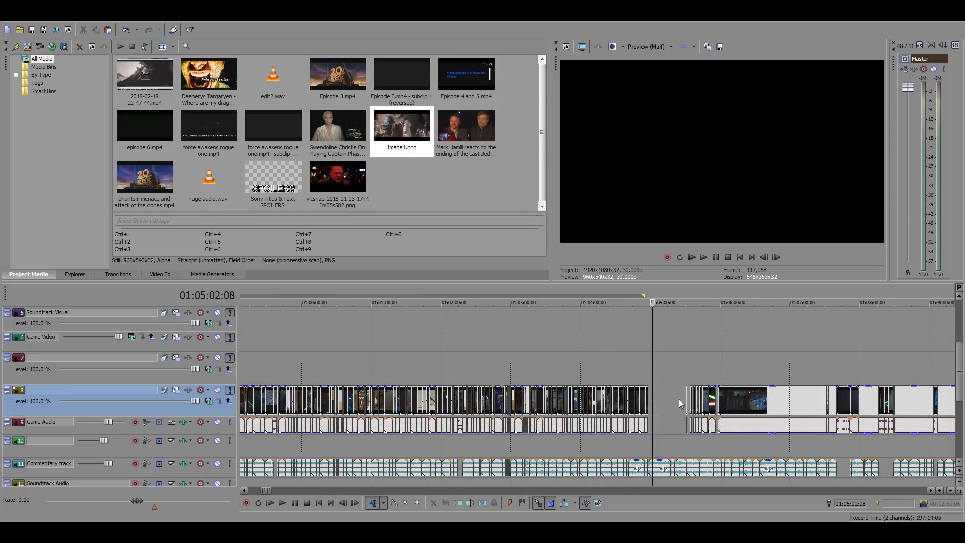
{"action": "scroll", "coordinate": [678, 399], "scroll_direction": "up", "scroll_amount": 4}
{"action": "left_click", "coordinate": [557, 398]}
{"action": "key", "text": "ctrl+v"}
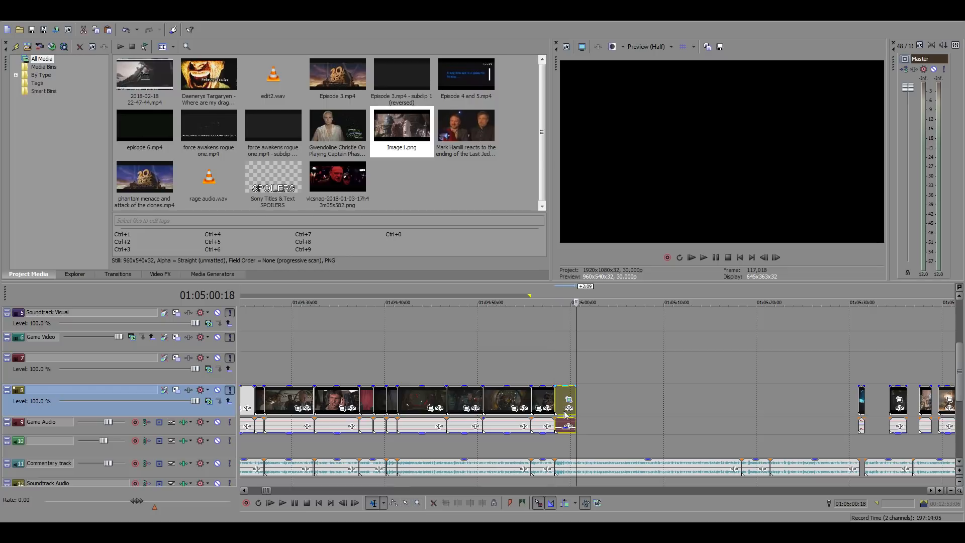
Play the pasted cockpit shot against the commentary from 01:04:58:09 to check its timing
{"action": "left_click", "coordinate": [557, 373]}
{"action": "scroll", "coordinate": [632, 394], "scroll_direction": "up", "scroll_amount": 4}
{"action": "left_click_drag", "start_coordinate": [625, 420], "coordinate": [638, 441]}
{"action": "left_click", "coordinate": [589, 365]}
{"action": "key", "text": "space"}
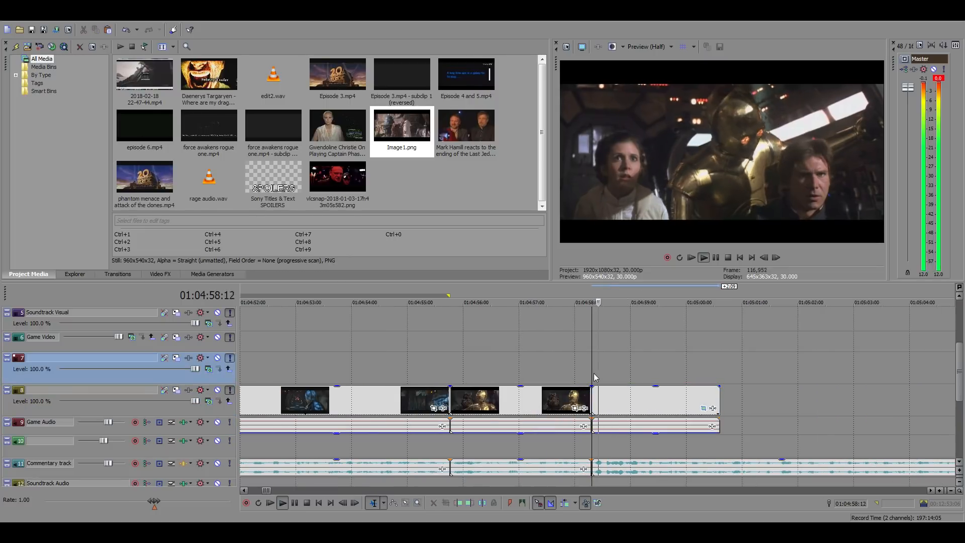
{"action": "key", "text": "space"}
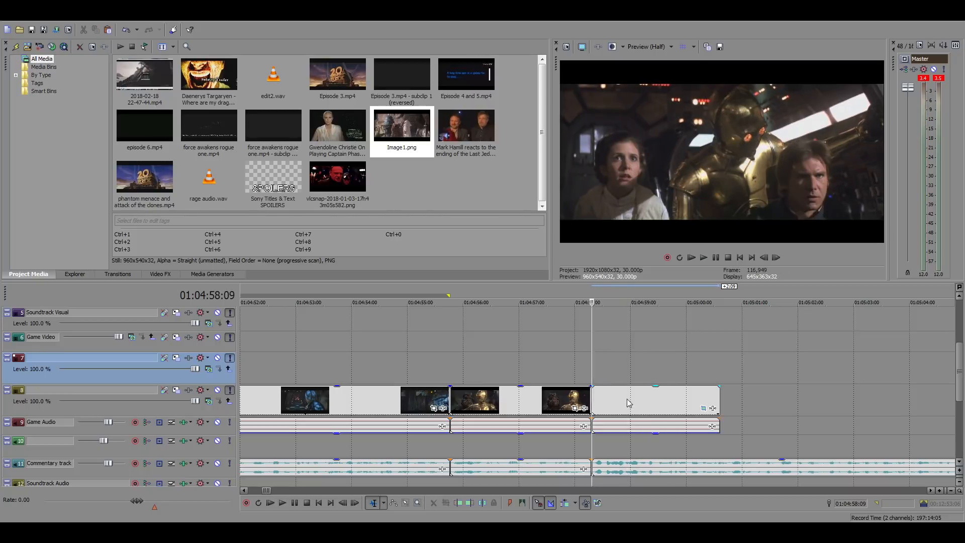
{"action": "key", "text": "space"}
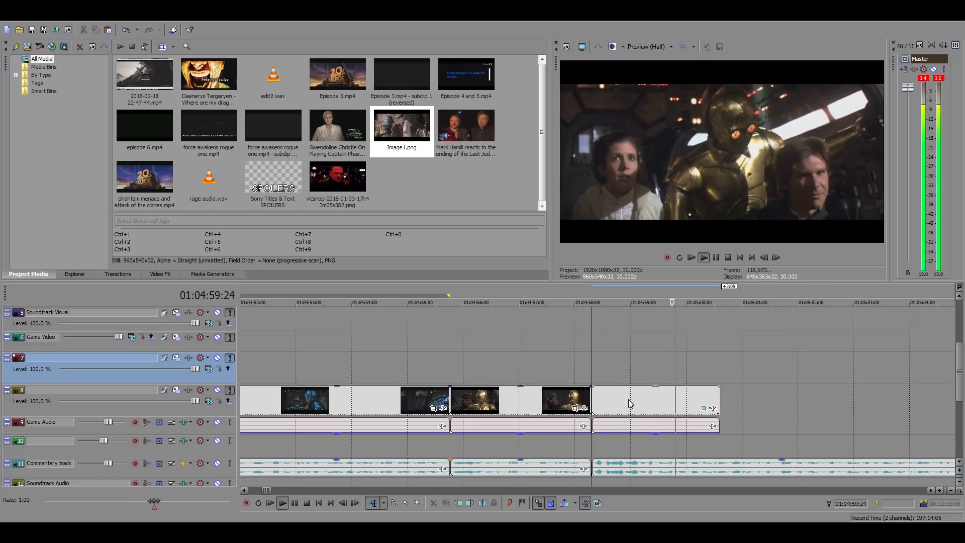
{"action": "key", "text": "space"}
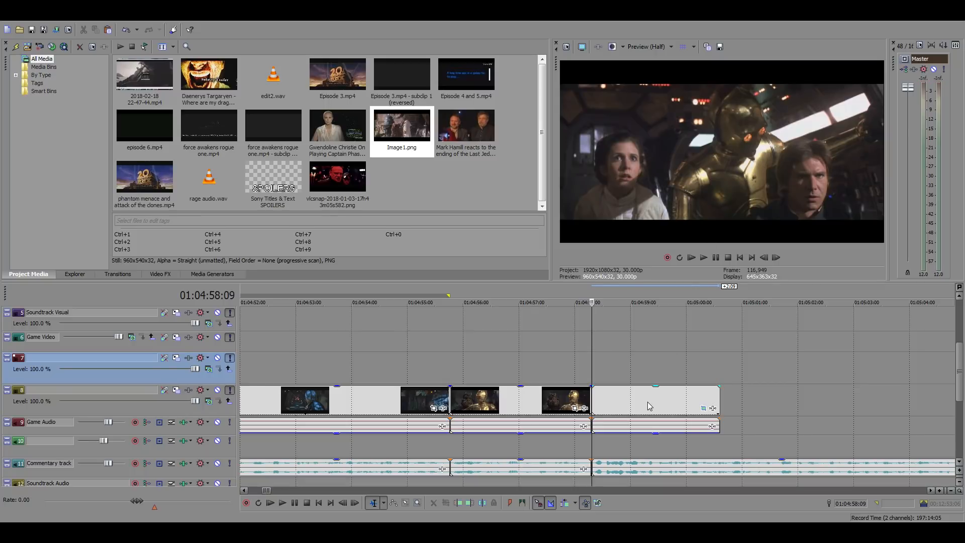
Replay the start of the pasted shot and shift it 7 frames earlier, overlapping the preceding clip
{"action": "key", "text": "space"}
{"action": "key", "text": "space"}
{"action": "key", "text": "space"}
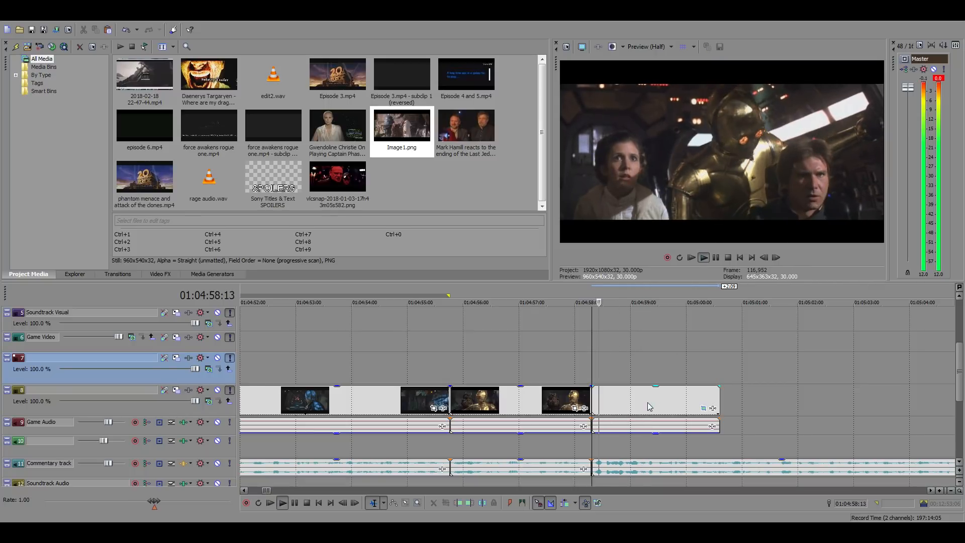
{"action": "key", "text": "space"}
{"action": "left_click_drag", "start_coordinate": [647, 402], "coordinate": [634, 403]}
{"action": "key", "text": "space"}
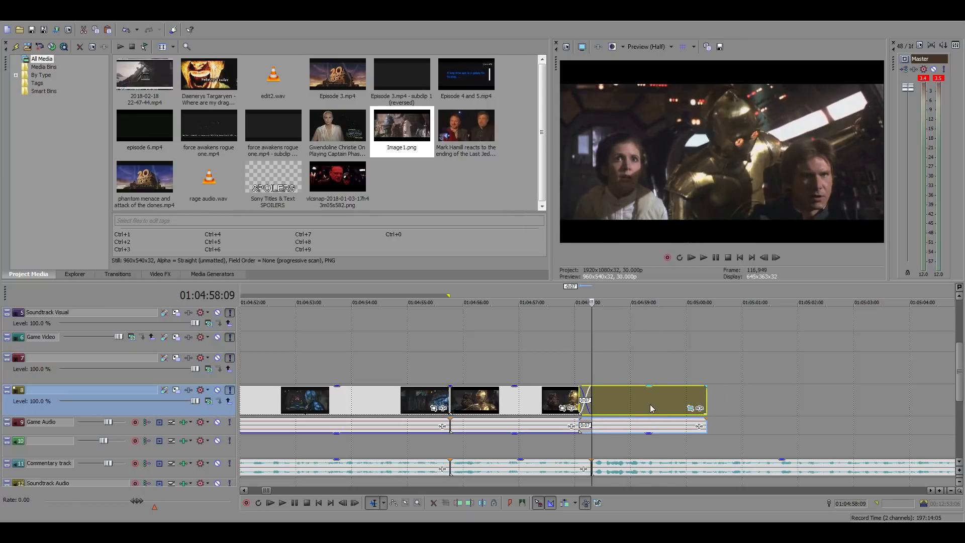
Trim the cockpit shot's end to 01:04:59:15 and its start to 01:04:58:09
{"action": "left_click", "coordinate": [658, 403]}
{"action": "key", "text": "space"}
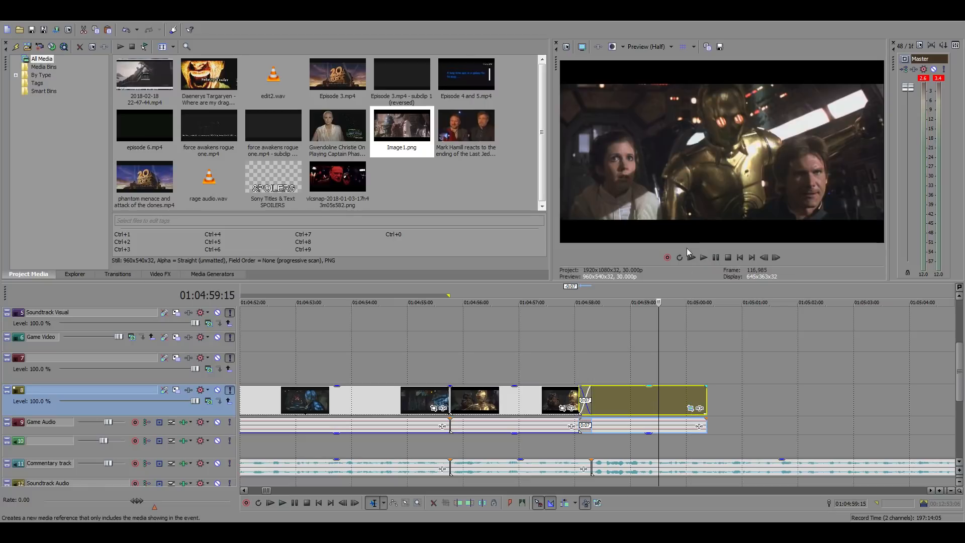
{"action": "key", "text": "alt+]"}
{"action": "left_click", "coordinate": [597, 371]}
{"action": "left_click", "coordinate": [602, 398]}
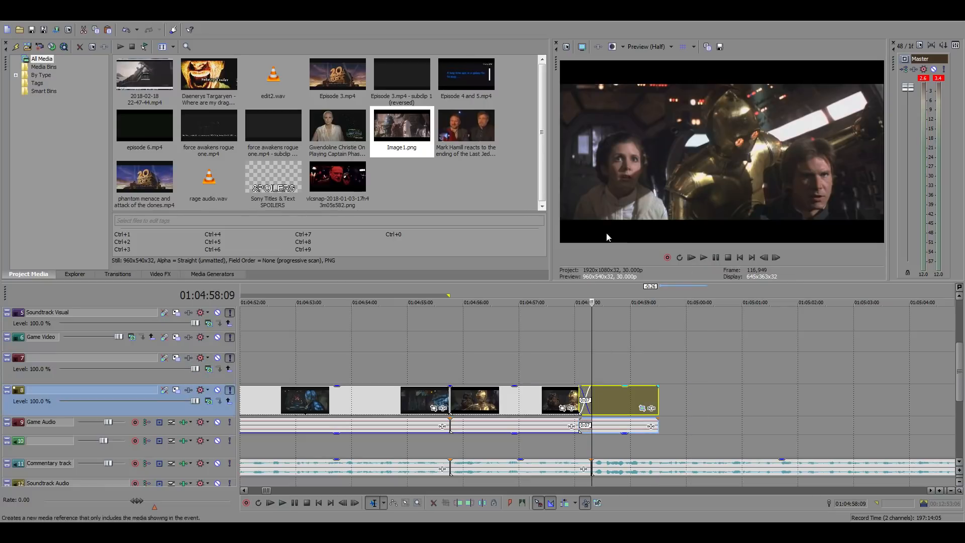
{"action": "key", "text": "alt+["}
{"action": "scroll", "coordinate": [659, 432], "scroll_direction": "down", "scroll_amount": 2}
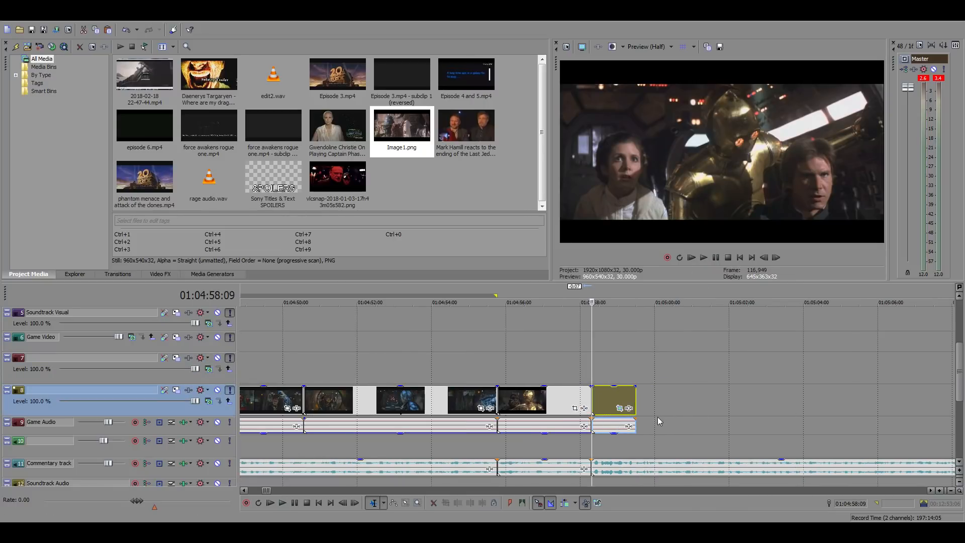
{"action": "scroll", "coordinate": [656, 415], "scroll_direction": "down", "scroll_amount": 5}
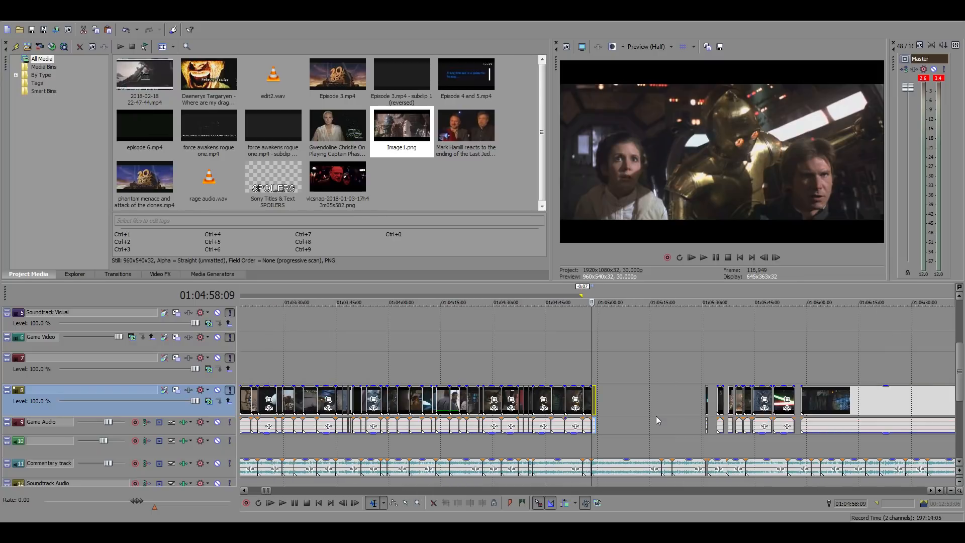
{"action": "scroll", "coordinate": [656, 415], "scroll_direction": "up", "scroll_amount": 2}
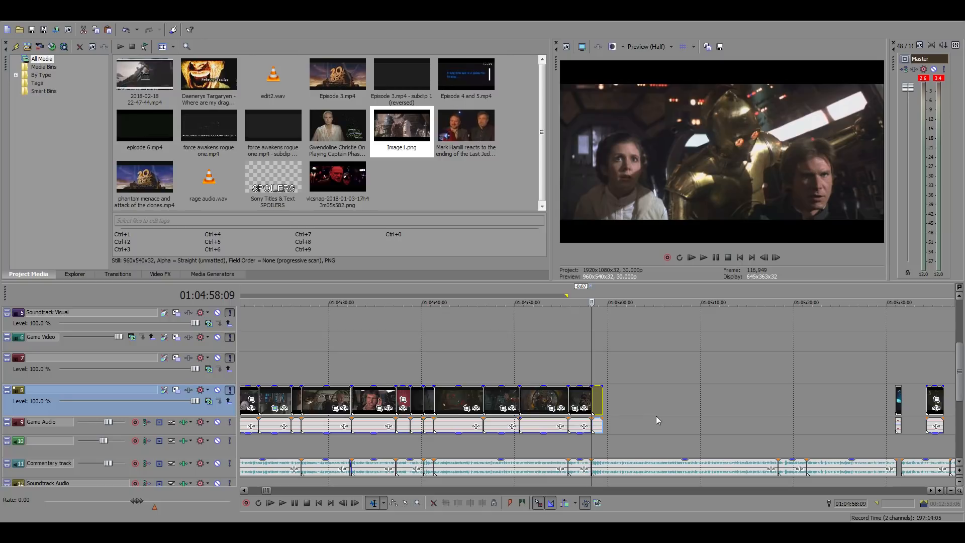
{"action": "scroll", "coordinate": [656, 415], "scroll_direction": "down", "scroll_amount": 10}
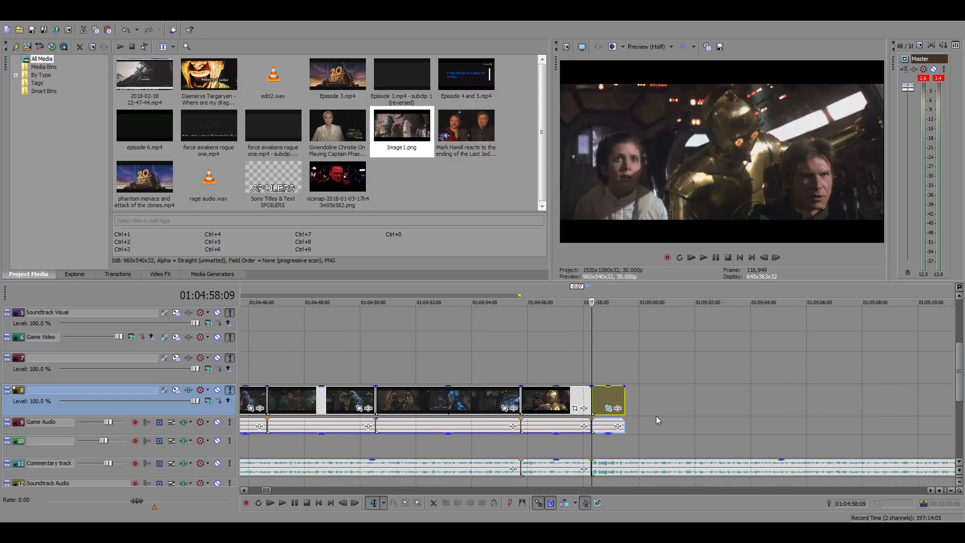
{"action": "scroll", "coordinate": [670, 425], "scroll_direction": "down", "scroll_amount": 3}
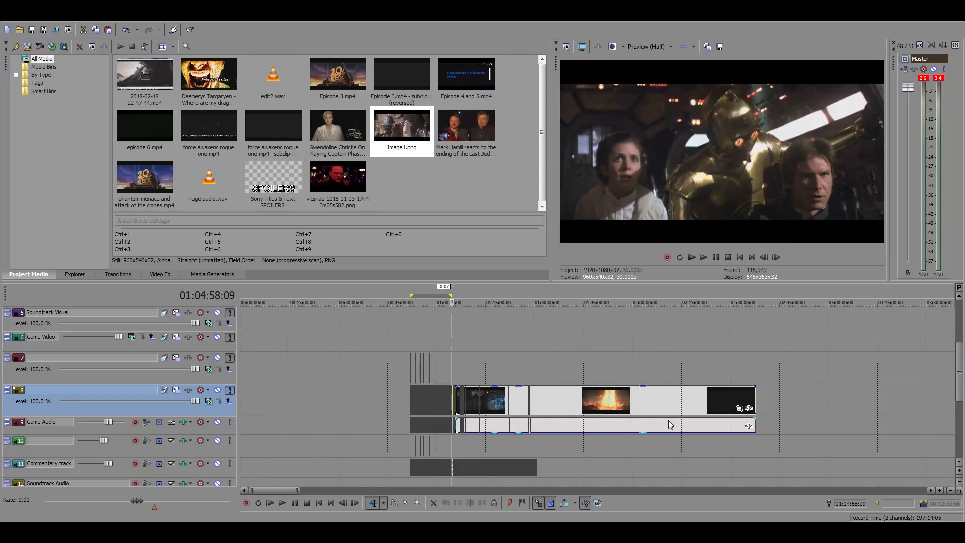
{"action": "scroll", "coordinate": [634, 434], "scroll_direction": "up", "scroll_amount": 8}
{"action": "scroll", "coordinate": [634, 434], "scroll_direction": "up", "scroll_amount": 6}
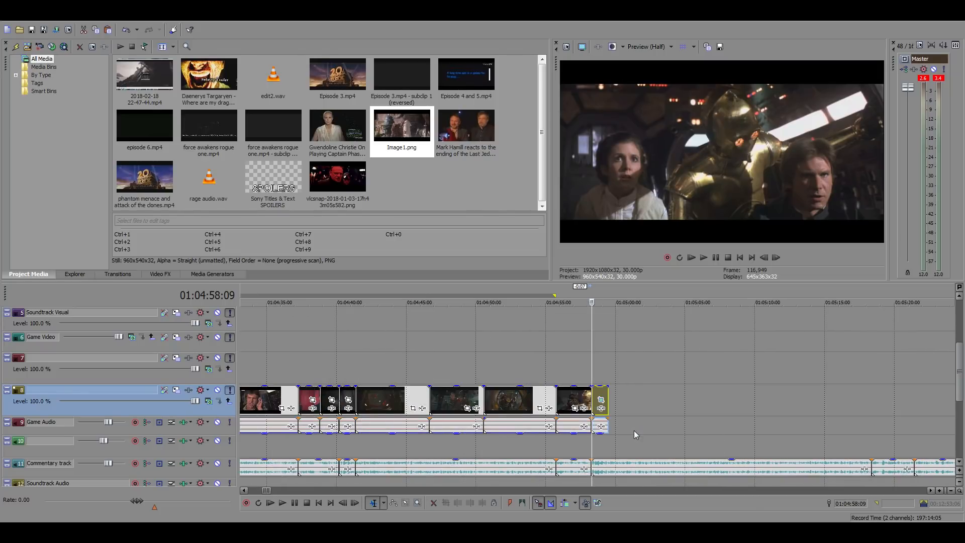
{"action": "scroll", "coordinate": [620, 414], "scroll_direction": "down", "scroll_amount": 6}
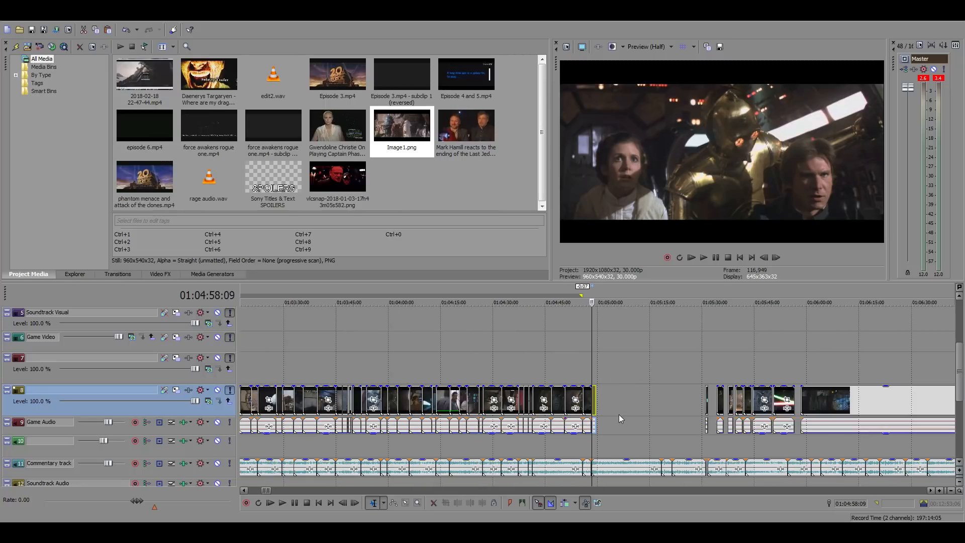
{"action": "scroll", "coordinate": [616, 425], "scroll_direction": "down", "scroll_amount": 2}
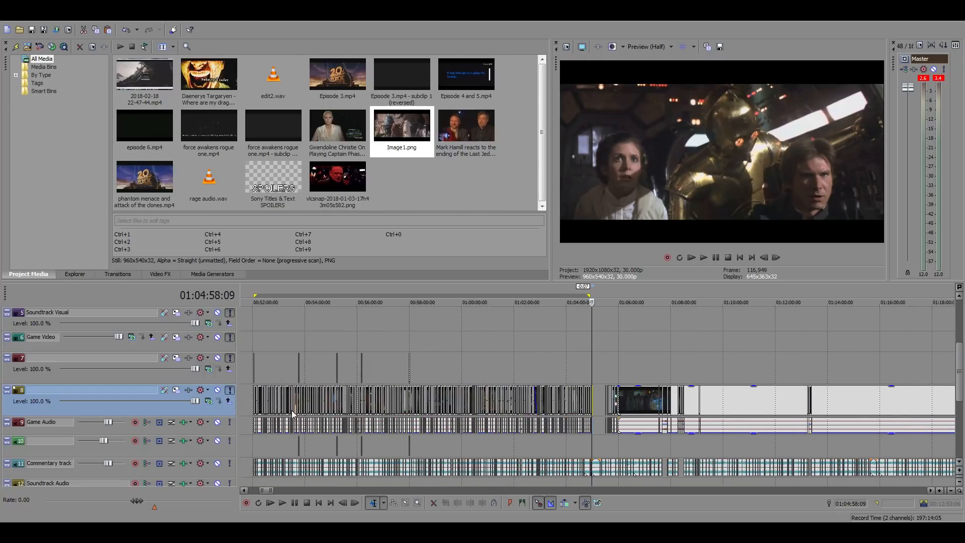
Spot-check the edited footage at several points between about 00:54 and 01:05, ending near the last clips
{"action": "left_click", "coordinate": [485, 374]}
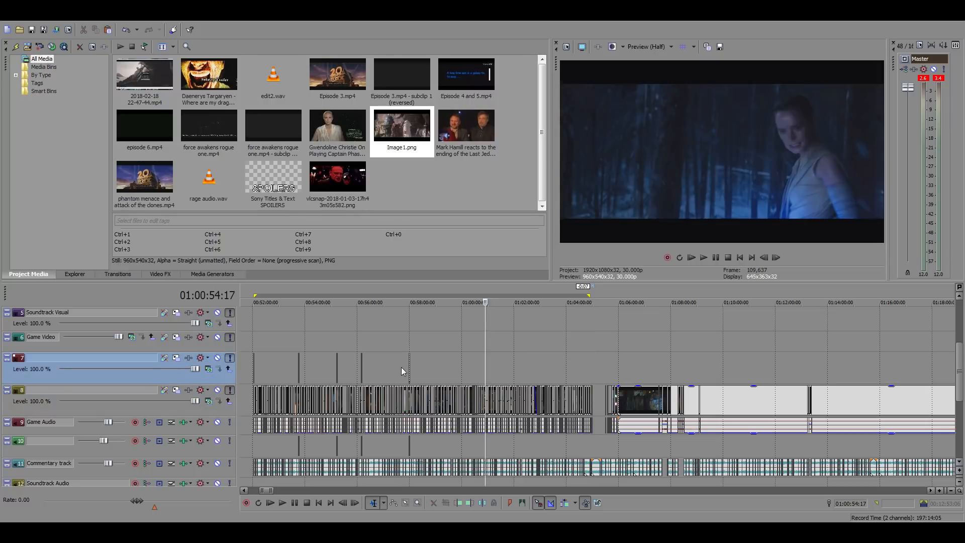
{"action": "left_click", "coordinate": [395, 366]}
{"action": "left_click", "coordinate": [458, 367]}
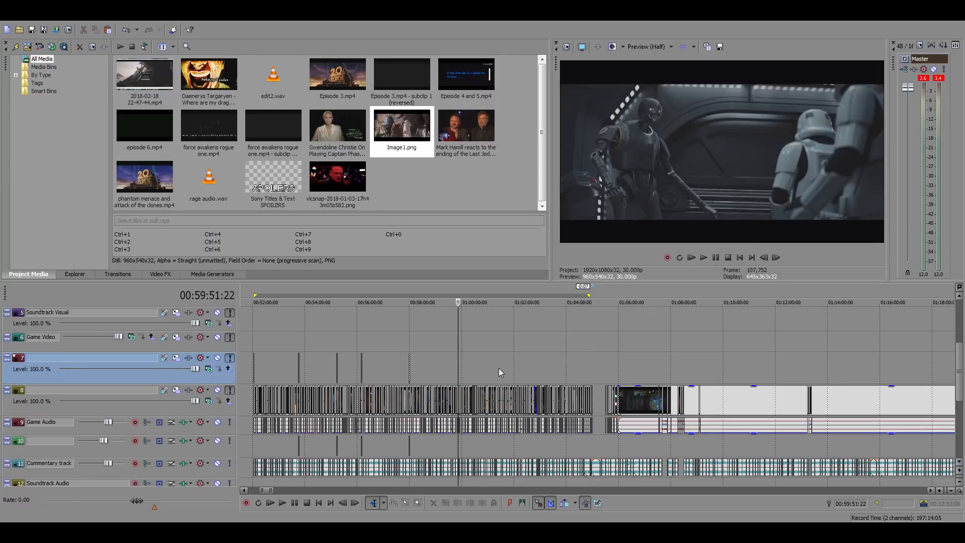
{"action": "left_click", "coordinate": [497, 369]}
{"action": "left_click", "coordinate": [550, 370]}
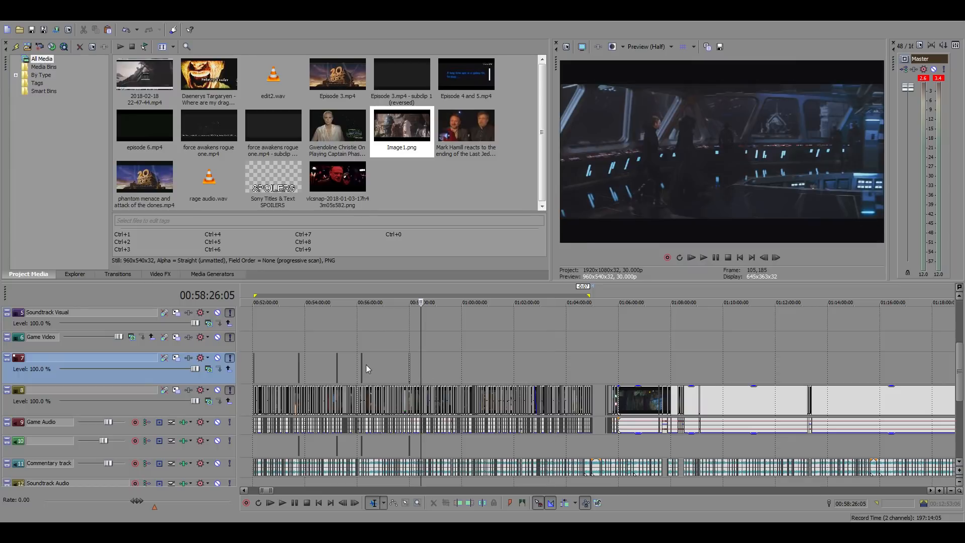
{"action": "left_click", "coordinate": [345, 363]}
{"action": "left_click", "coordinate": [314, 364]}
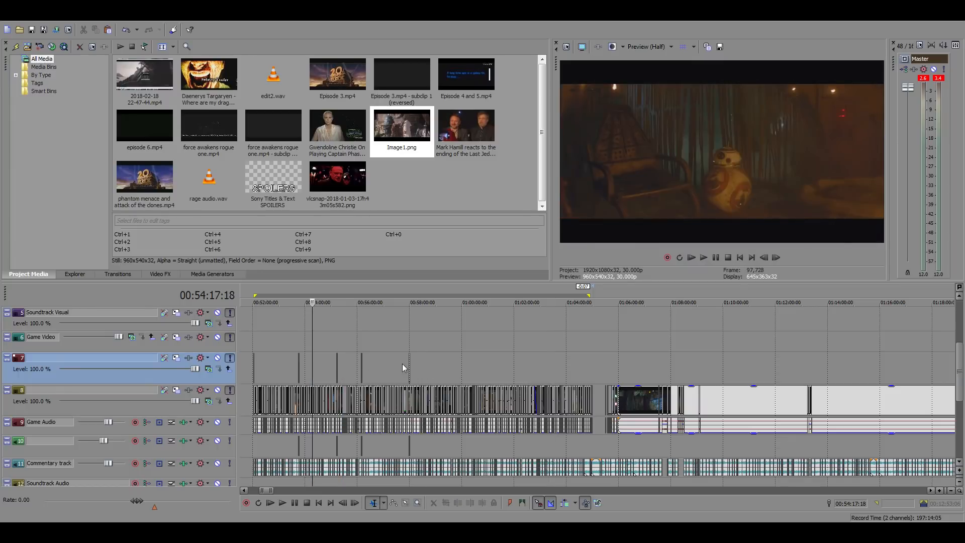
{"action": "left_click", "coordinate": [449, 360]}
{"action": "left_click", "coordinate": [495, 362]}
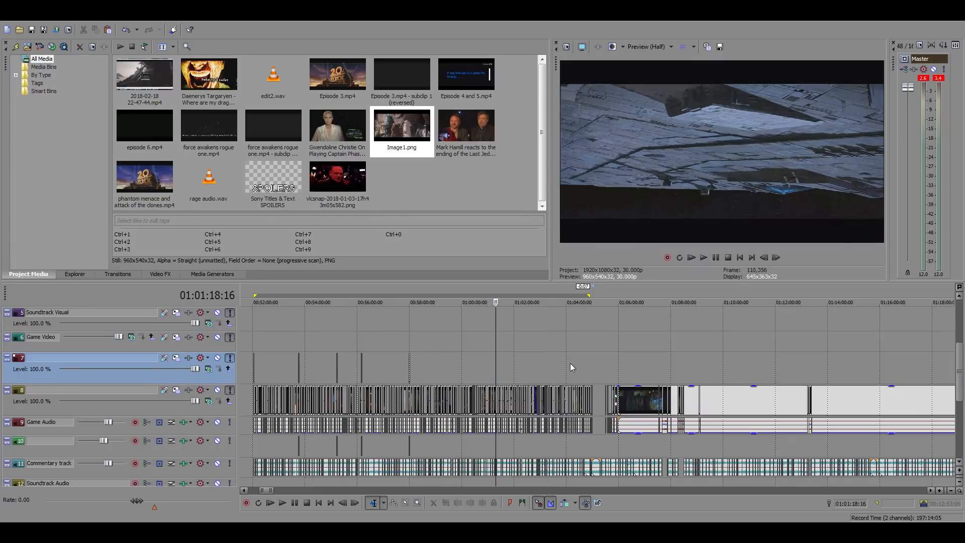
{"action": "left_click", "coordinate": [582, 364]}
{"action": "left_click", "coordinate": [590, 361]}
{"action": "scroll", "coordinate": [703, 407], "scroll_direction": "up", "scroll_amount": 10}
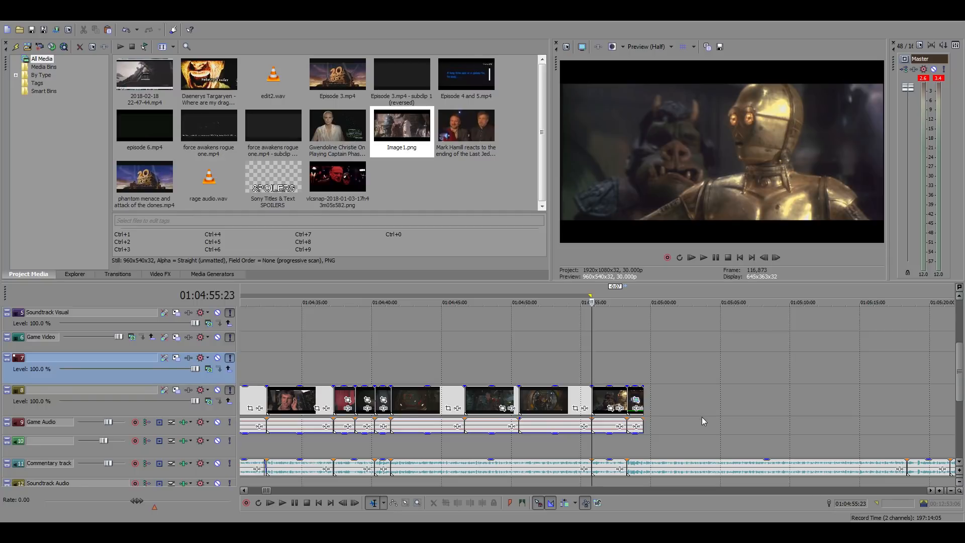
Play the cockpit shot from 01:04:58:09 against the commentary to check where the next shot is needed
{"action": "left_click", "coordinate": [628, 371]}
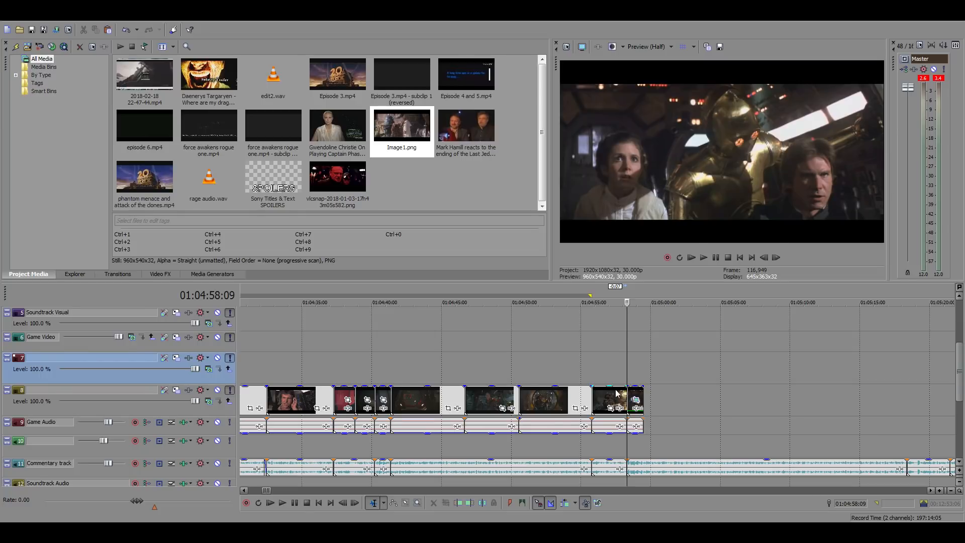
{"action": "left_click", "coordinate": [636, 372]}
{"action": "scroll", "coordinate": [636, 371], "scroll_direction": "up", "scroll_amount": 2}
{"action": "scroll", "coordinate": [570, 381], "scroll_direction": "up", "scroll_amount": 2}
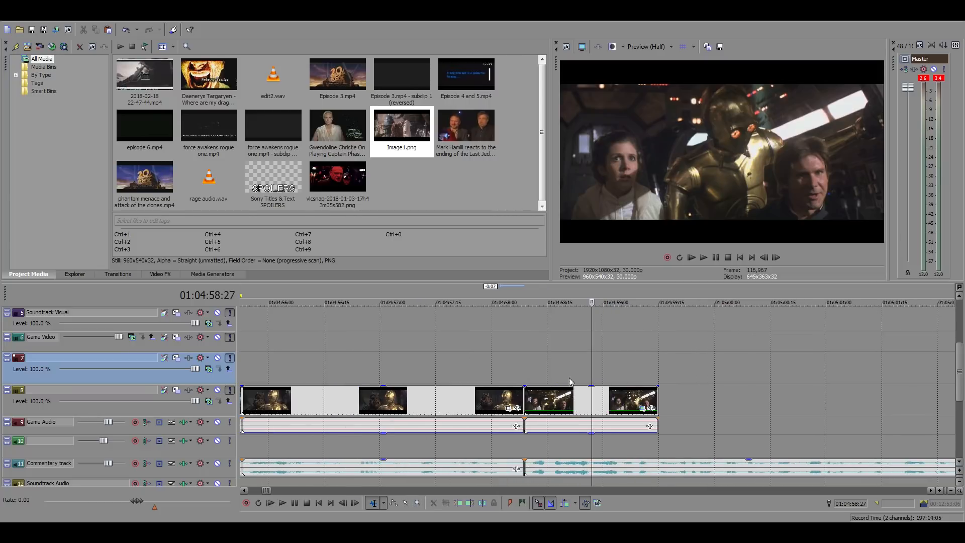
{"action": "left_click", "coordinate": [523, 364]}
{"action": "key", "text": "space"}
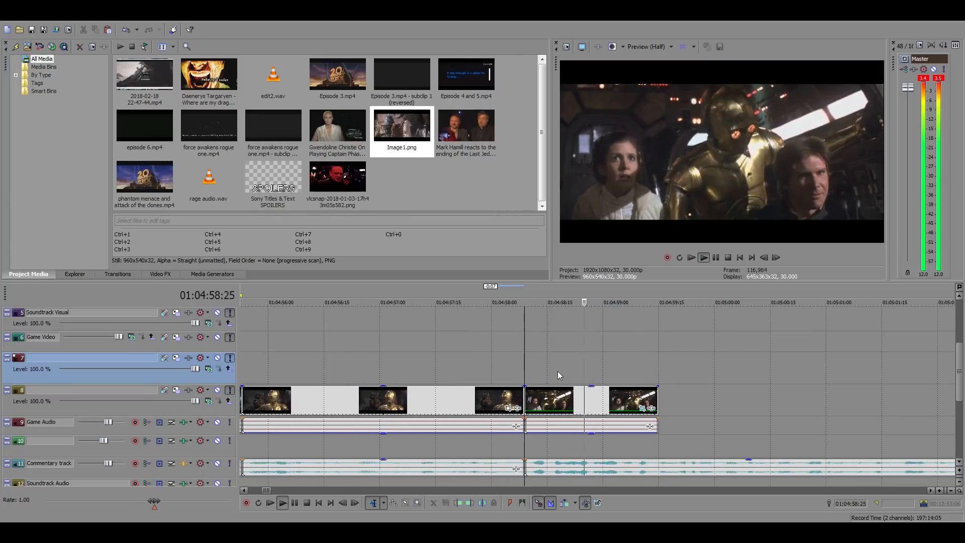
{"action": "scroll", "coordinate": [703, 387], "scroll_direction": "down", "scroll_amount": 4}
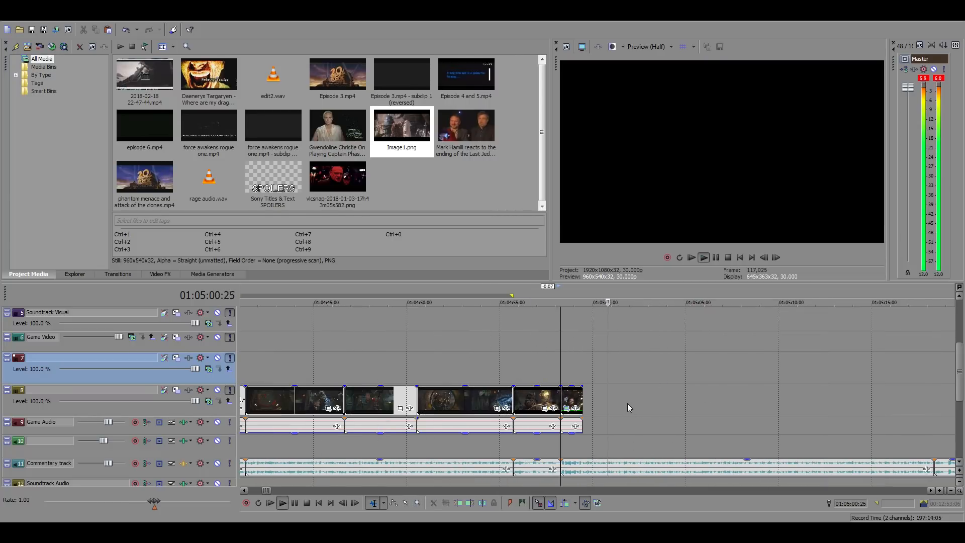
{"action": "left_click", "coordinate": [627, 403]}
{"action": "left_click", "coordinate": [305, 398]}
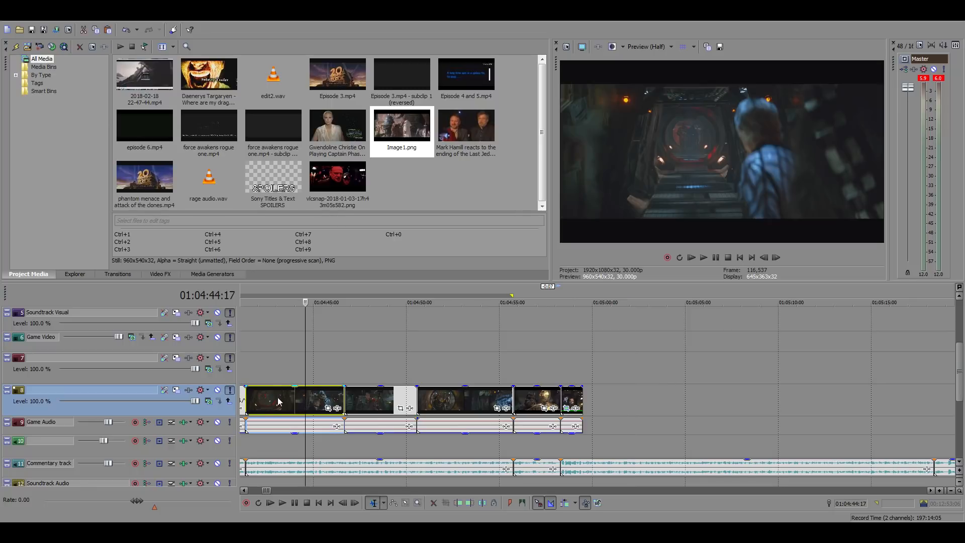
{"action": "left_click_drag", "start_coordinate": [306, 401], "coordinate": [689, 400]}
{"action": "key", "text": "Delete"}
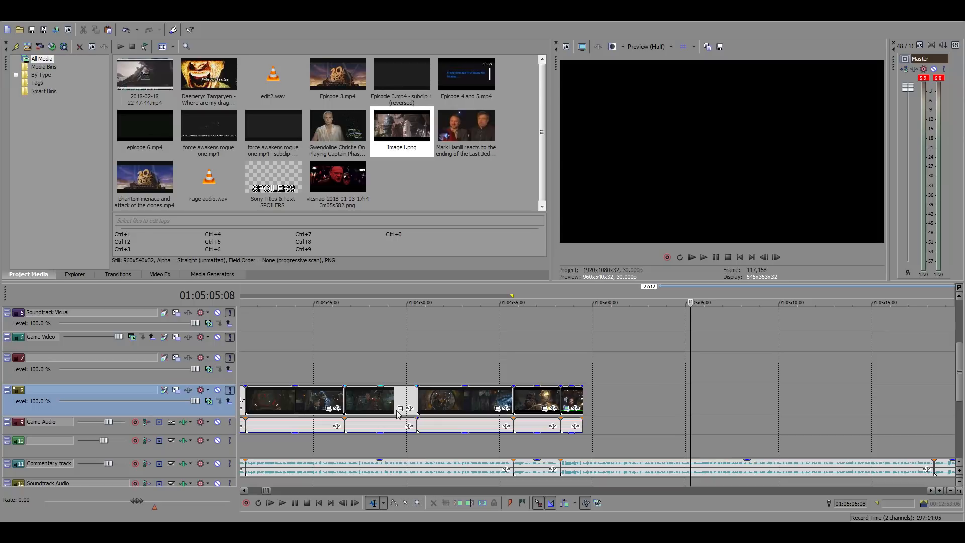
Copy the Han and Chewbacca clip from around 01:04:49 directly behind the cockpit shot at 01:04:59:15 and play it
{"action": "left_click", "coordinate": [383, 406]}
{"action": "left_click_drag", "start_coordinate": [364, 398], "coordinate": [605, 400]}
{"action": "left_click", "coordinate": [578, 355]}
{"action": "key", "text": "space"}
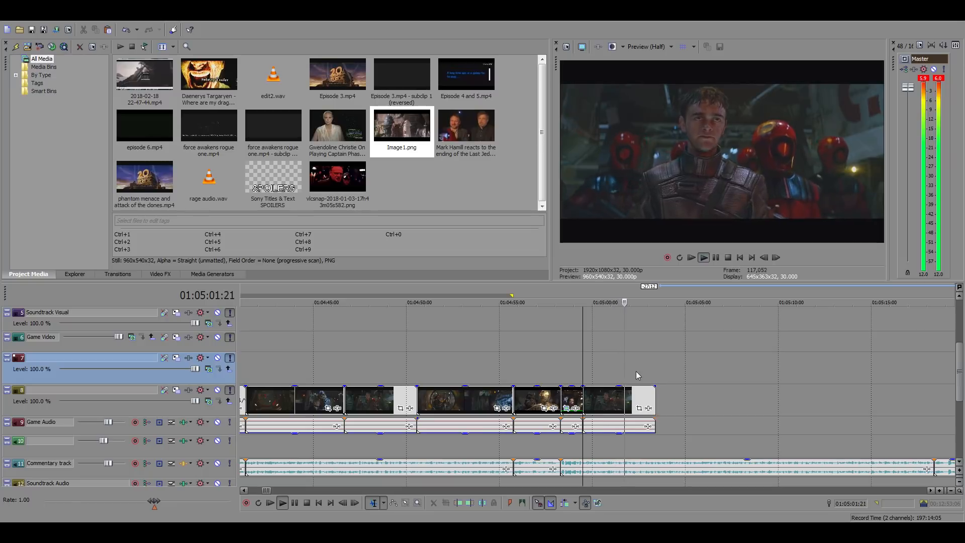
Trim the end of the copied Han and Chewbacca clip to 01:05:01:20
{"action": "left_click", "coordinate": [623, 400]}
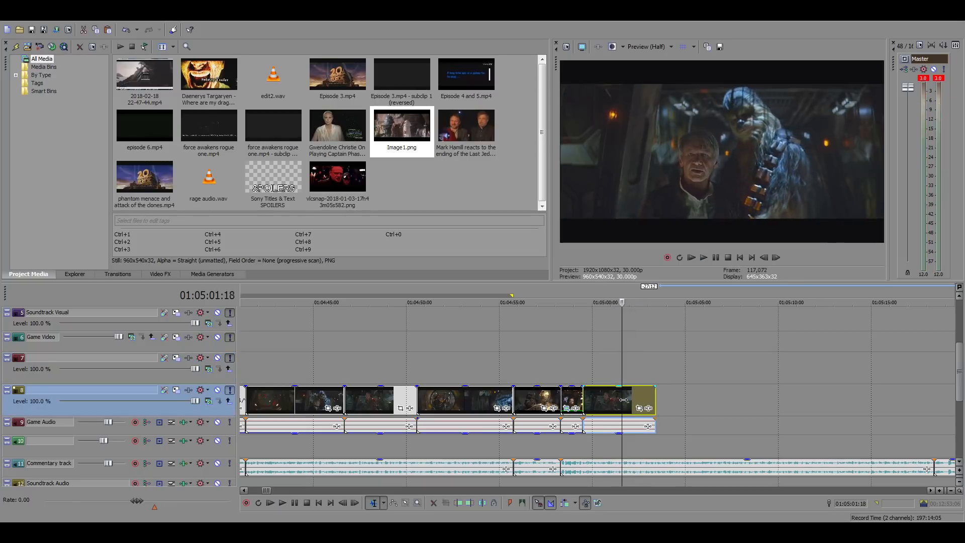
{"action": "key", "text": "space"}
{"action": "key", "text": "alt+]"}
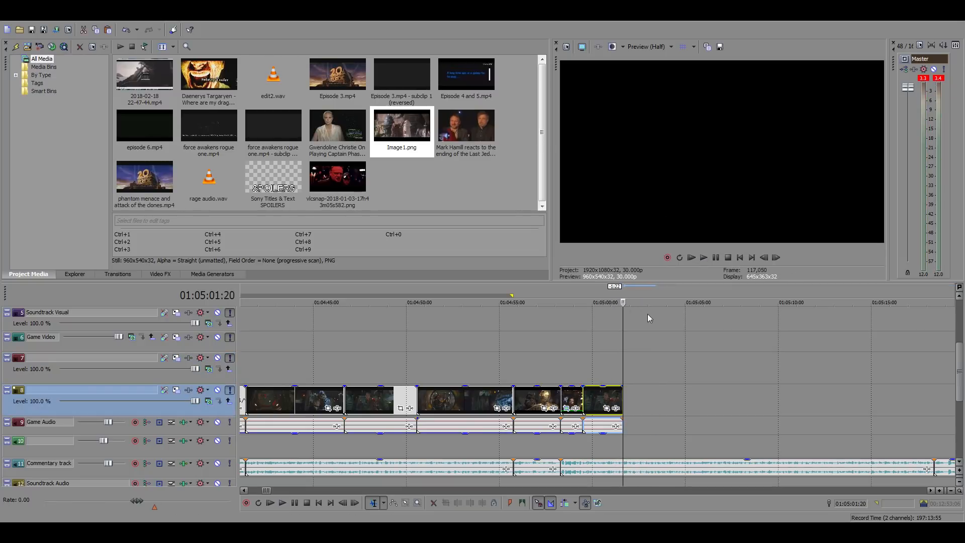
Look through the earlier corridor clips, place another copy of the Han and Chewbacca clip in the gap after 01:05:01:20, and lengthen its end
{"action": "left_click", "coordinate": [477, 400]}
{"action": "left_click", "coordinate": [454, 401]}
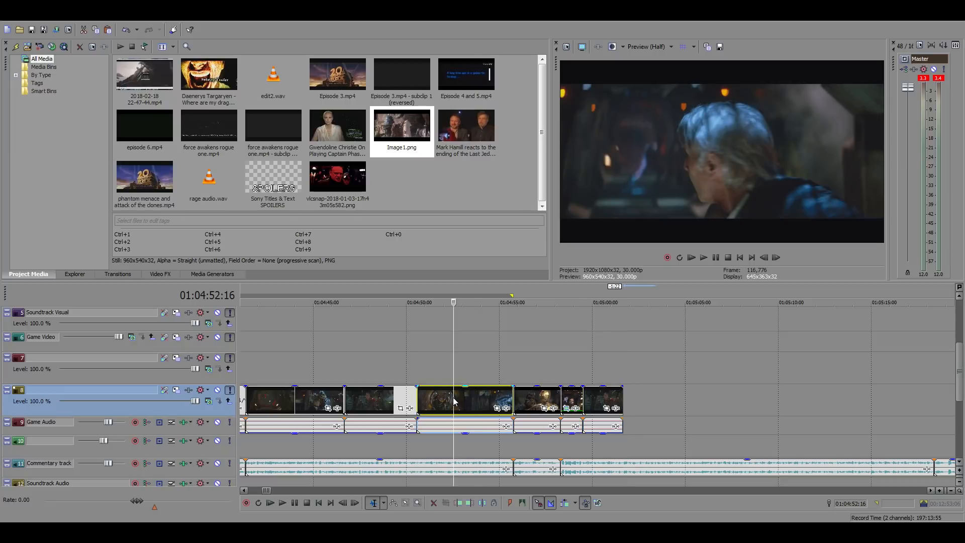
{"action": "left_click", "coordinate": [473, 397]}
{"action": "left_click", "coordinate": [486, 394]}
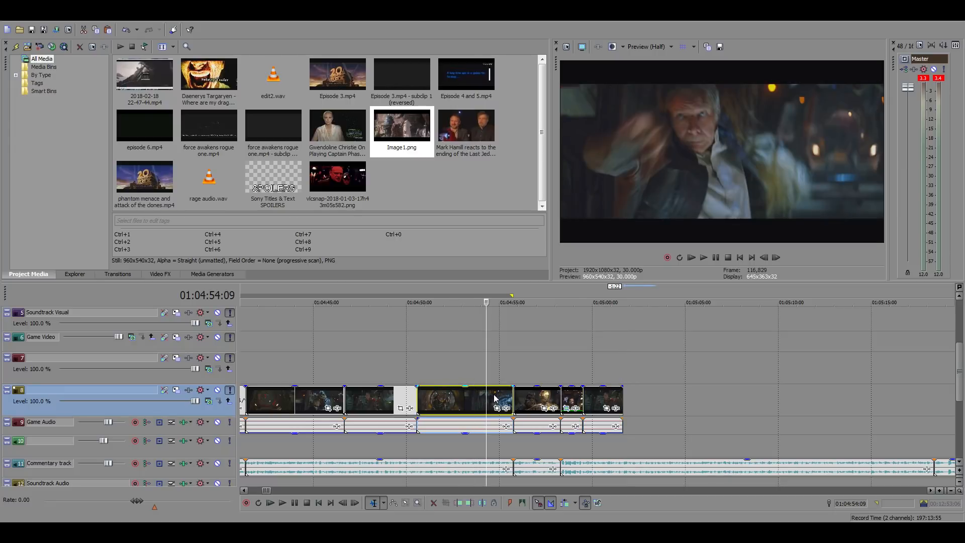
{"action": "left_click", "coordinate": [455, 403]}
{"action": "left_click", "coordinate": [390, 399]}
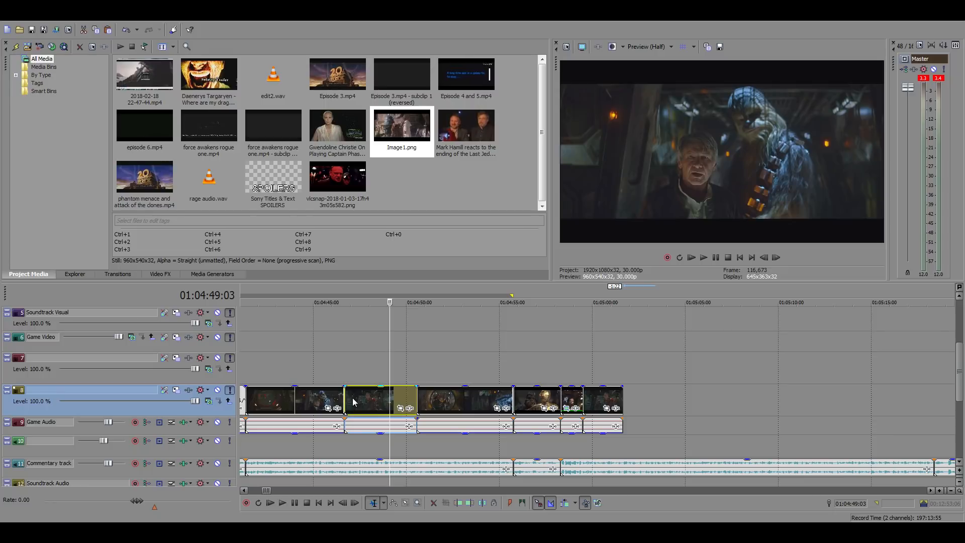
{"action": "mouse_move", "coordinate": [684, 392]}
{"action": "left_mouse_down"}
{"action": "mouse_move", "coordinate": [710, 386]}
{"action": "mouse_move", "coordinate": [665, 395]}
{"action": "left_mouse_up"}
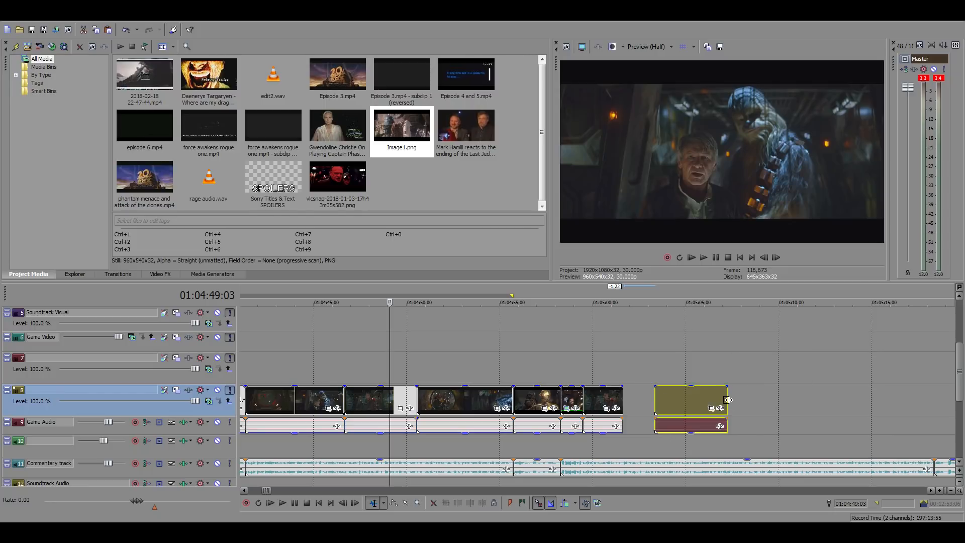
{"action": "left_click_drag", "start_coordinate": [804, 399], "coordinate": [955, 407]}
Play the lengthened copy around 01:05:17 and adjust the clip so it ends at about 01:05:30
{"action": "left_click", "coordinate": [813, 401]}
{"action": "key", "text": "space"}
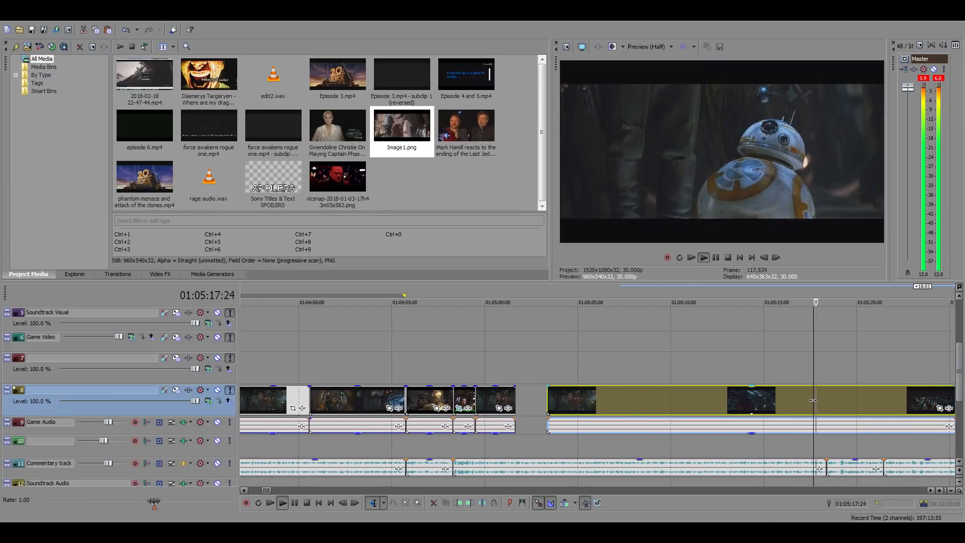
{"action": "scroll", "coordinate": [813, 401], "scroll_direction": "down", "scroll_amount": 3}
{"action": "key", "text": "space"}
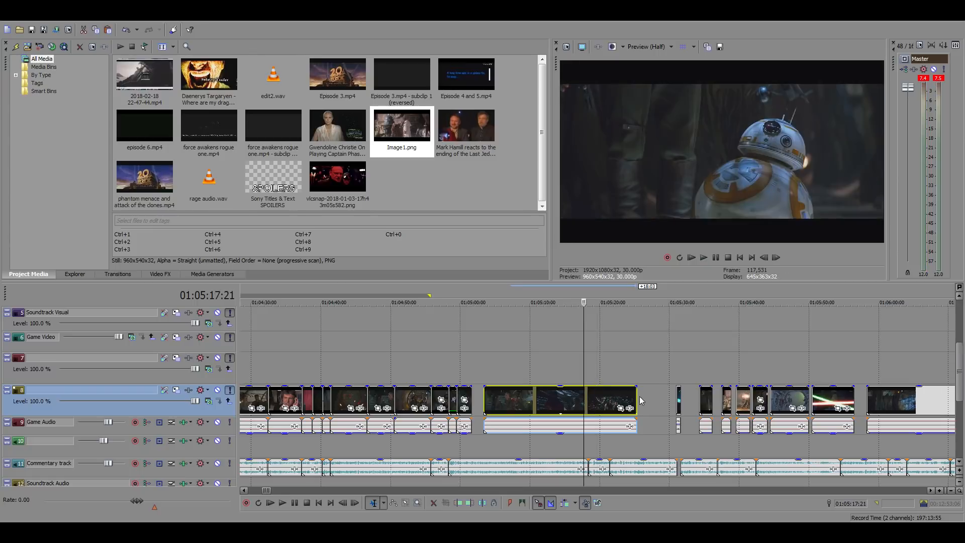
{"action": "left_click_drag", "start_coordinate": [639, 396], "coordinate": [667, 401]}
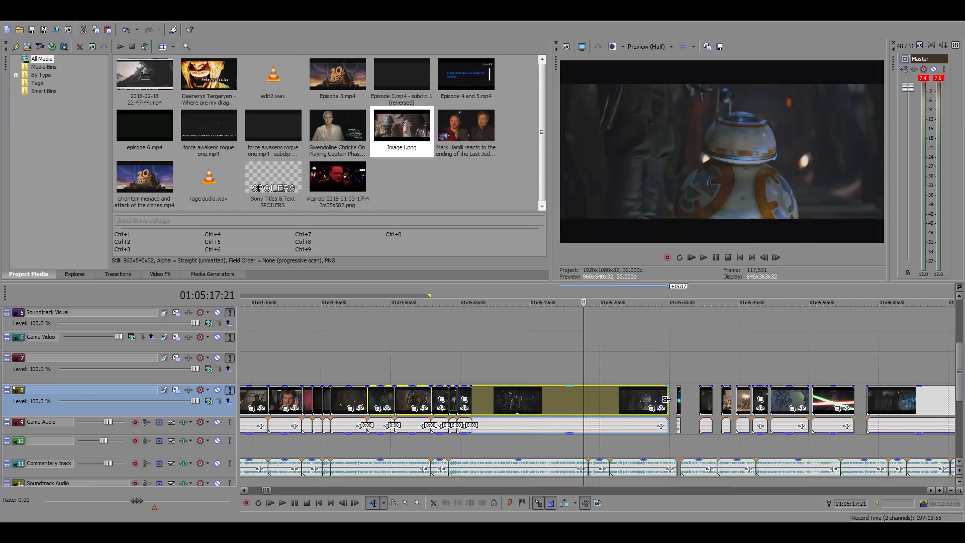
Find the first frames of the corridor gang shot in the lengthened clip and trim the clip's start to 01:05:26:16
{"action": "left_click", "coordinate": [632, 397]}
{"action": "scroll", "coordinate": [633, 398], "scroll_direction": "up", "scroll_amount": 5}
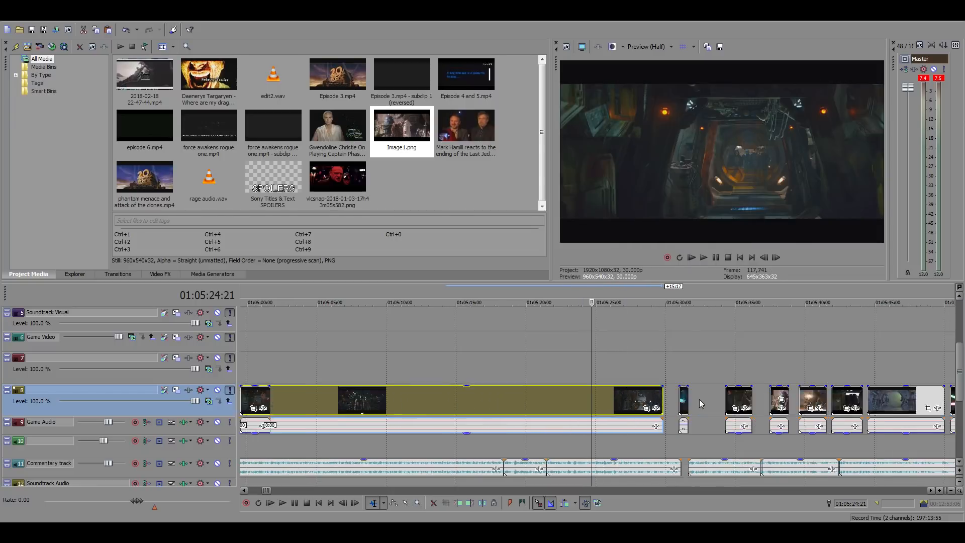
{"action": "left_click", "coordinate": [634, 397]}
{"action": "left_click", "coordinate": [665, 395]}
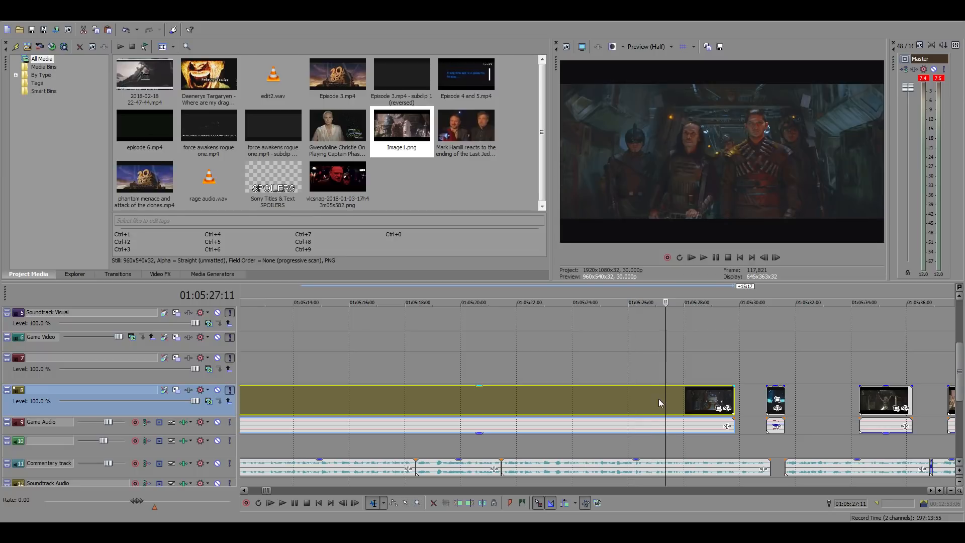
{"action": "left_click", "coordinate": [764, 258]}
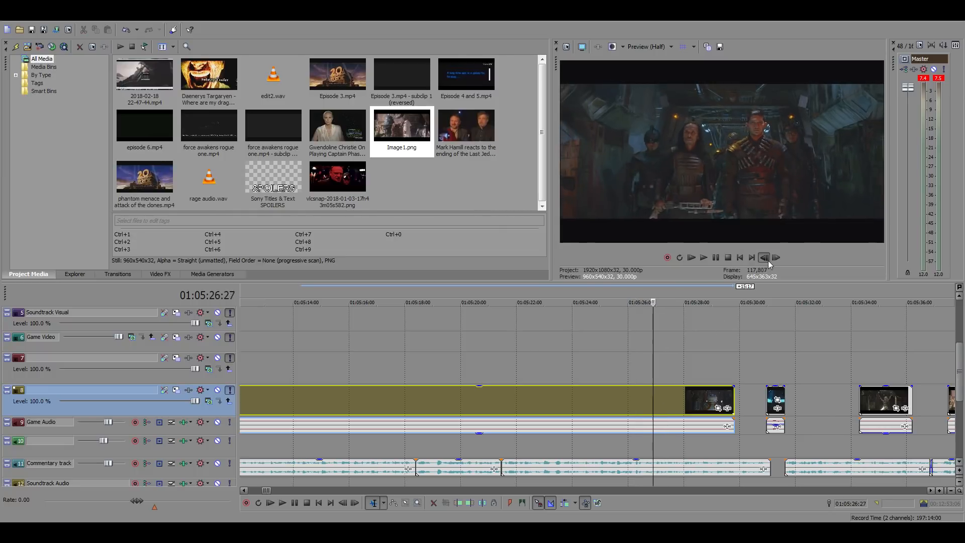
{"action": "left_click", "coordinate": [764, 257]}
{"action": "left_click", "coordinate": [776, 257]}
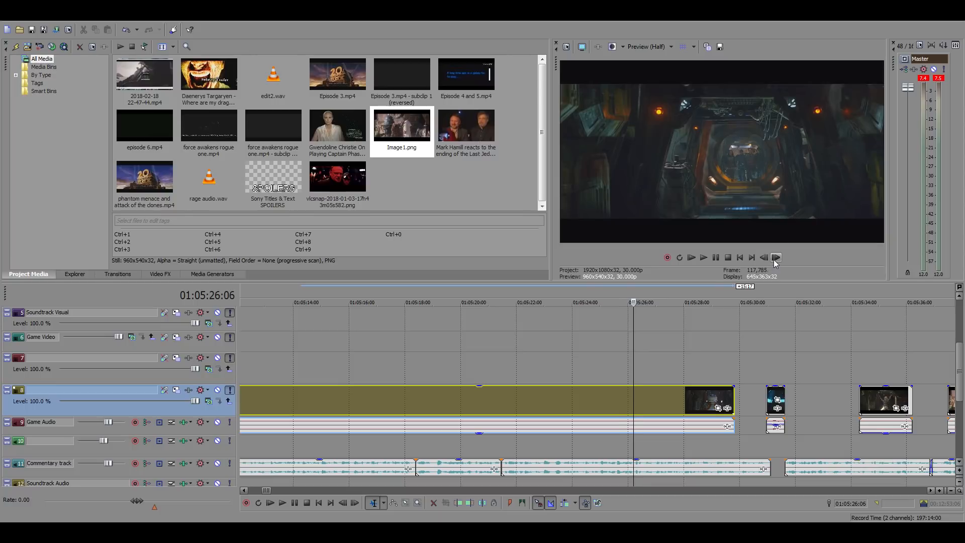
{"action": "left_click", "coordinate": [776, 260]}
{"action": "left_click", "coordinate": [776, 260]}
{"action": "left_click", "coordinate": [776, 260]}
{"action": "left_click", "coordinate": [776, 260]}
{"action": "left_click", "coordinate": [776, 260]}
{"action": "left_click", "coordinate": [776, 260]}
{"action": "left_click", "coordinate": [776, 260]}
{"action": "left_click", "coordinate": [776, 260]}
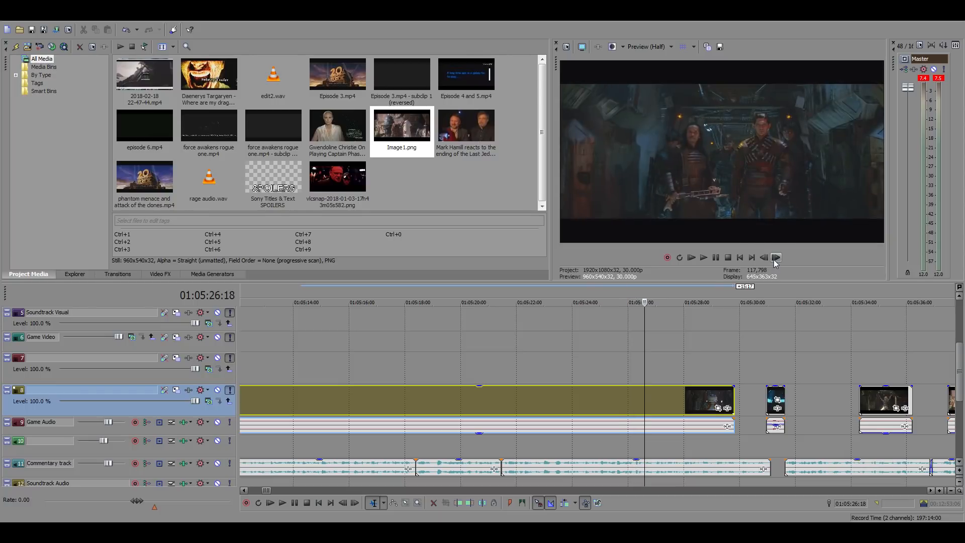
{"action": "left_click", "coordinate": [764, 258]}
{"action": "left_click", "coordinate": [764, 258]}
{"action": "left_click", "coordinate": [764, 258]}
{"action": "left_click", "coordinate": [775, 258]}
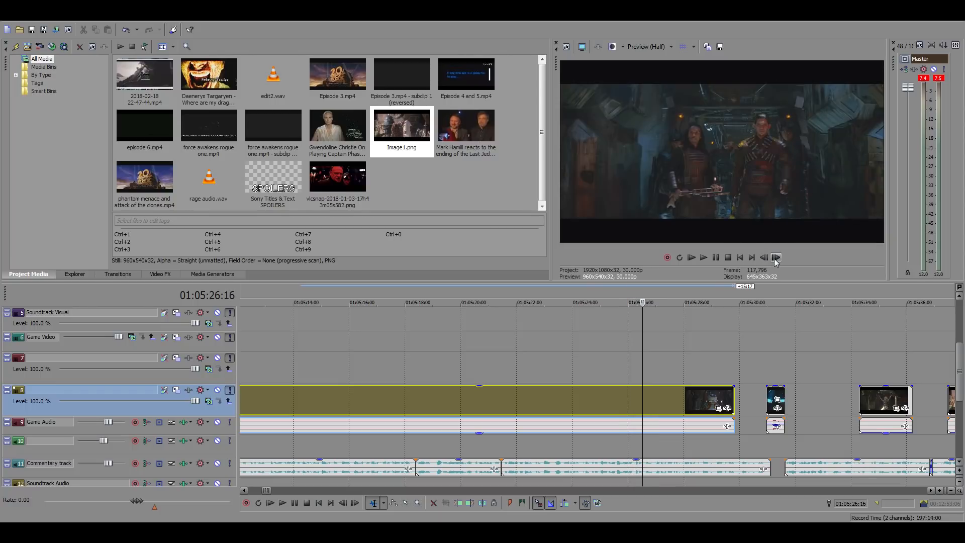
{"action": "key", "text": "alt+bracketleft"}
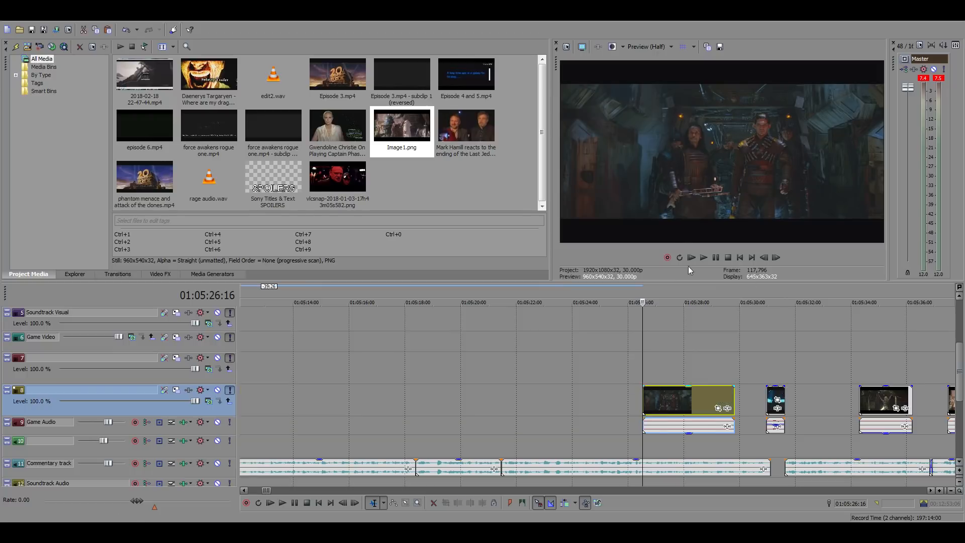
Move the trimmed gang shot directly behind the last edited clip at 01:05:01:20 and play the sequence from 01:04:58:09
{"action": "scroll", "coordinate": [635, 409], "scroll_direction": "down", "scroll_amount": 5}
{"action": "left_click_drag", "start_coordinate": [604, 403], "coordinate": [425, 404]}
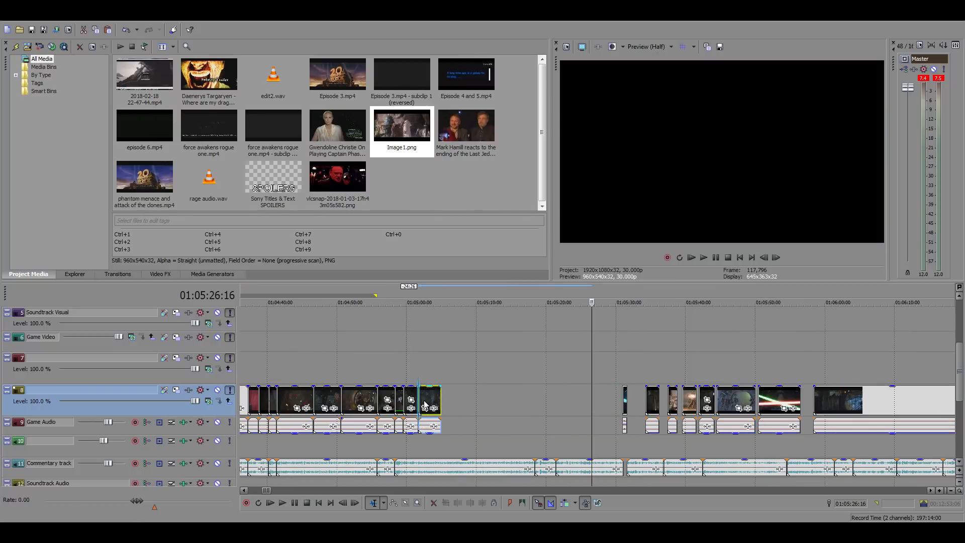
{"action": "left_click", "coordinate": [422, 348]}
{"action": "scroll", "coordinate": [611, 372], "scroll_direction": "up", "scroll_amount": 5}
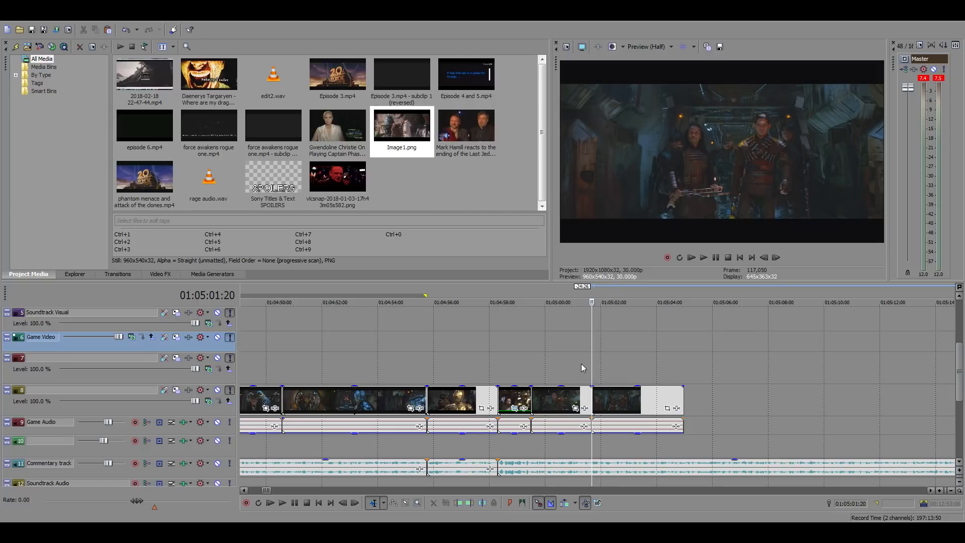
{"action": "left_click", "coordinate": [501, 362]}
{"action": "key", "text": "space"}
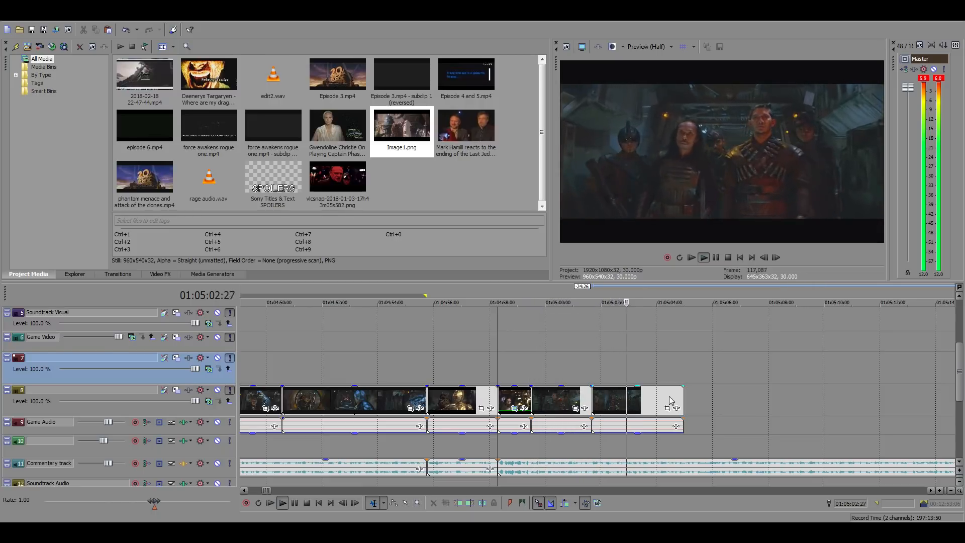
Trim the end of the gang shot to 01:05:03:13
{"action": "left_click", "coordinate": [645, 398]}
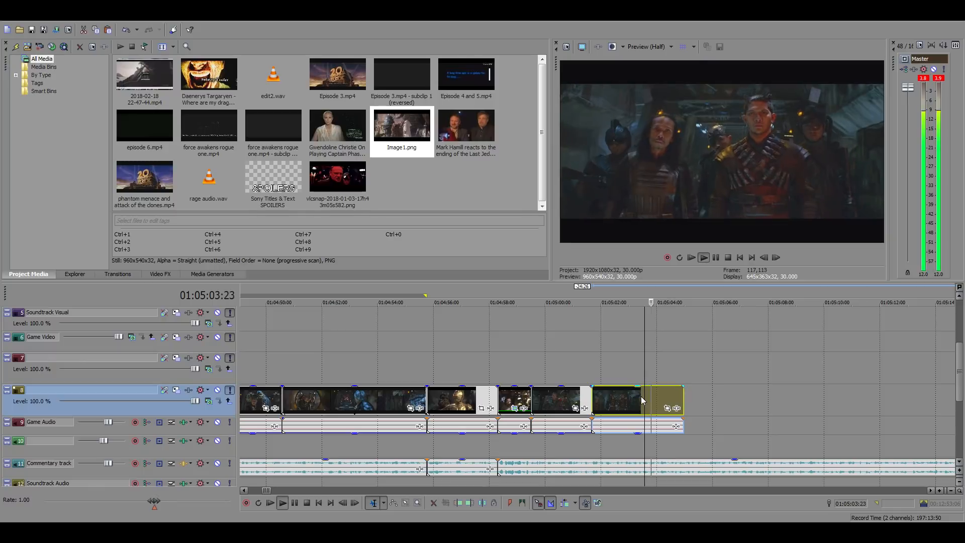
{"action": "left_click", "coordinate": [641, 396]}
{"action": "key", "text": "space"}
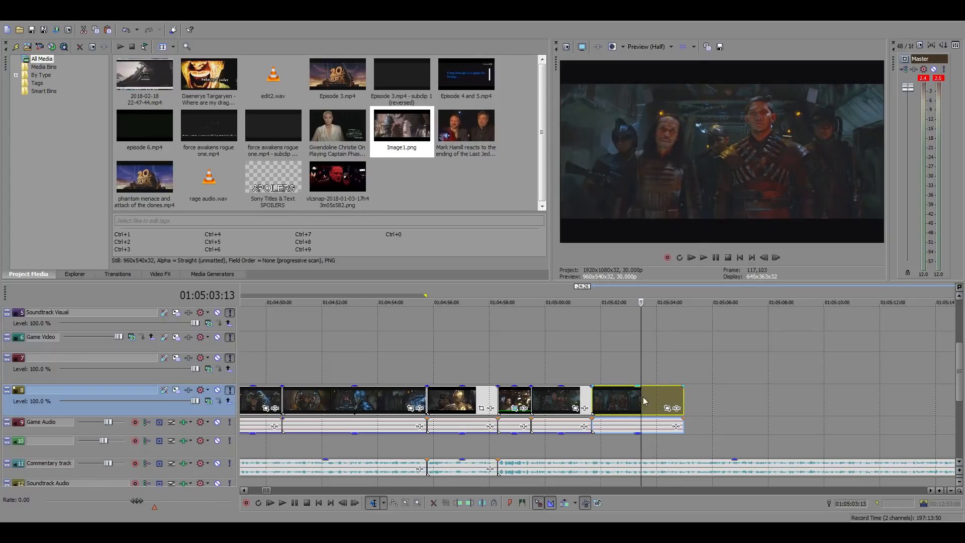
{"action": "right_click", "coordinate": [644, 400]}
{"action": "left_click", "coordinate": [677, 213]}
{"action": "scroll", "coordinate": [652, 365], "scroll_direction": "down", "scroll_amount": 3}
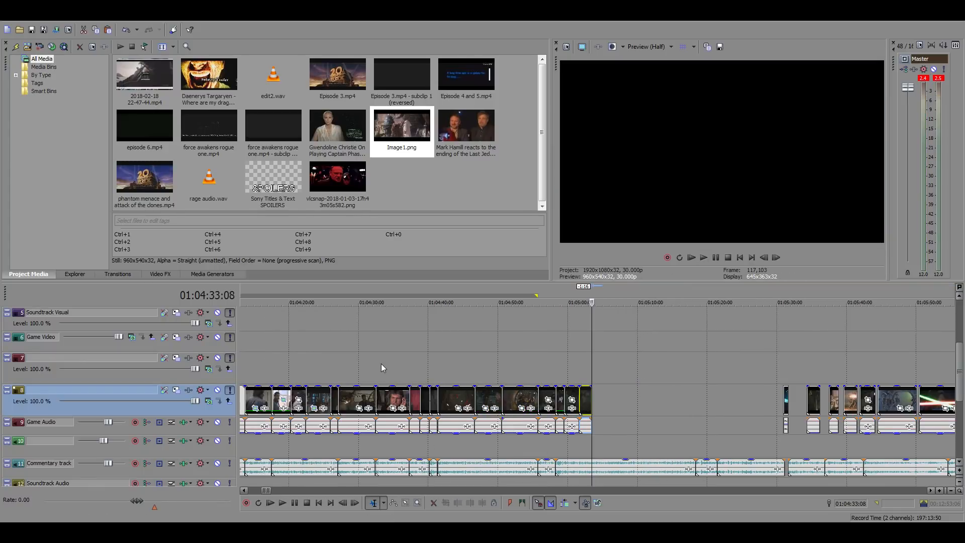
Find the earlier Millennium Falcon corridor shot around 01:03:37 on the film footage track and copy that clip
{"action": "left_click", "coordinate": [393, 363]}
{"action": "scroll", "coordinate": [518, 361], "scroll_direction": "up", "scroll_amount": 4}
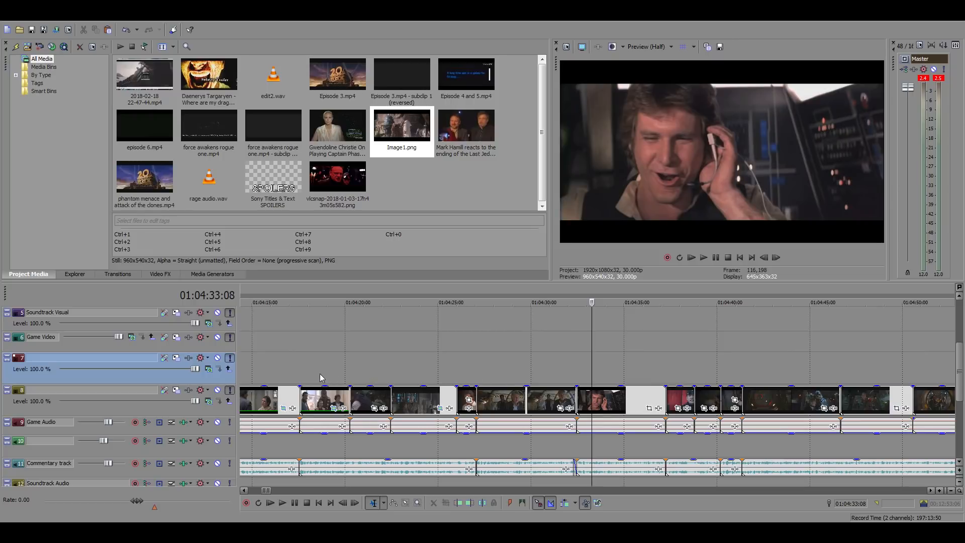
{"action": "left_click", "coordinate": [262, 372]}
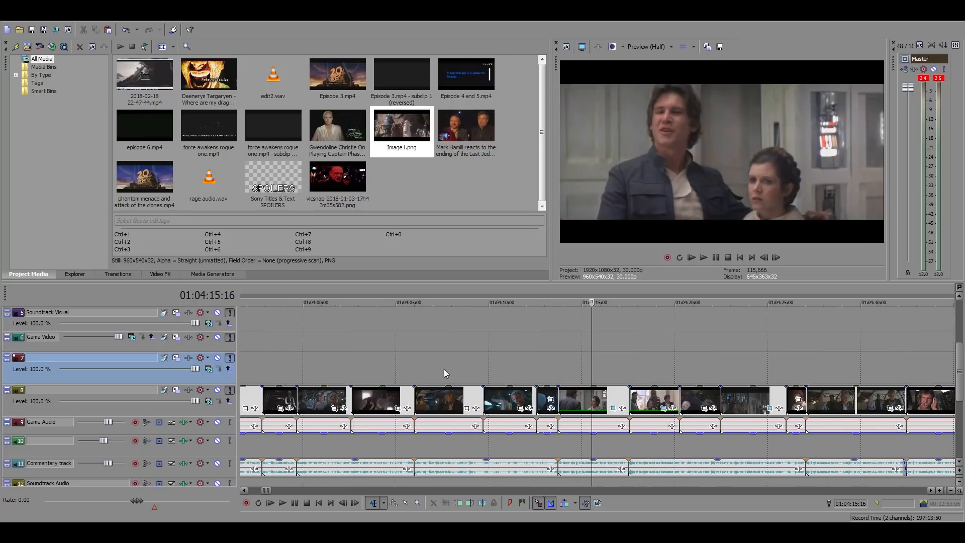
{"action": "left_click", "coordinate": [414, 372]}
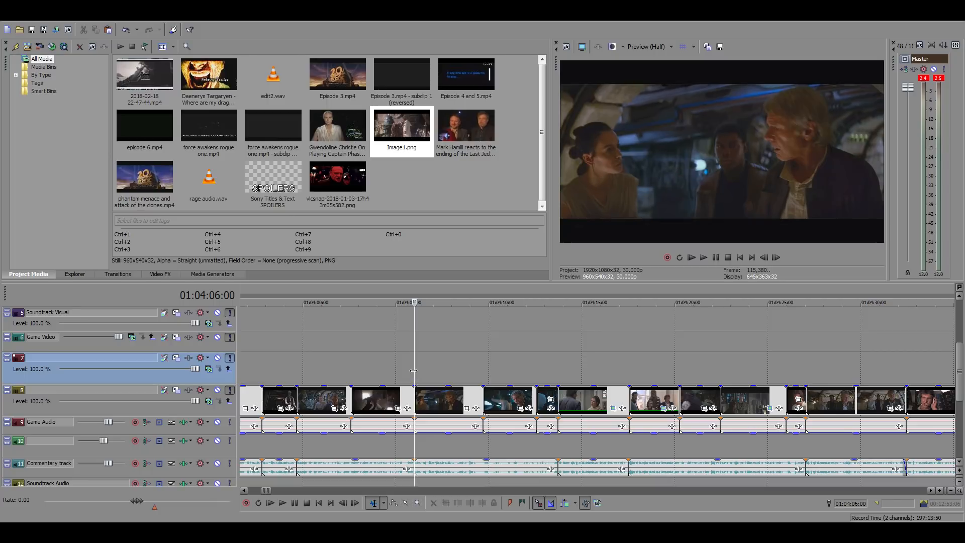
{"action": "left_click", "coordinate": [297, 374]}
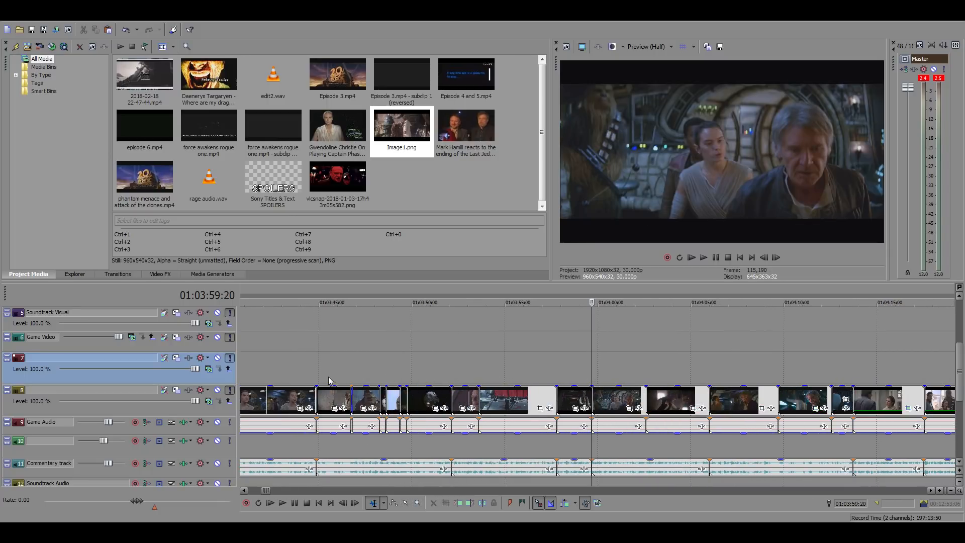
{"action": "left_click", "coordinate": [261, 367]}
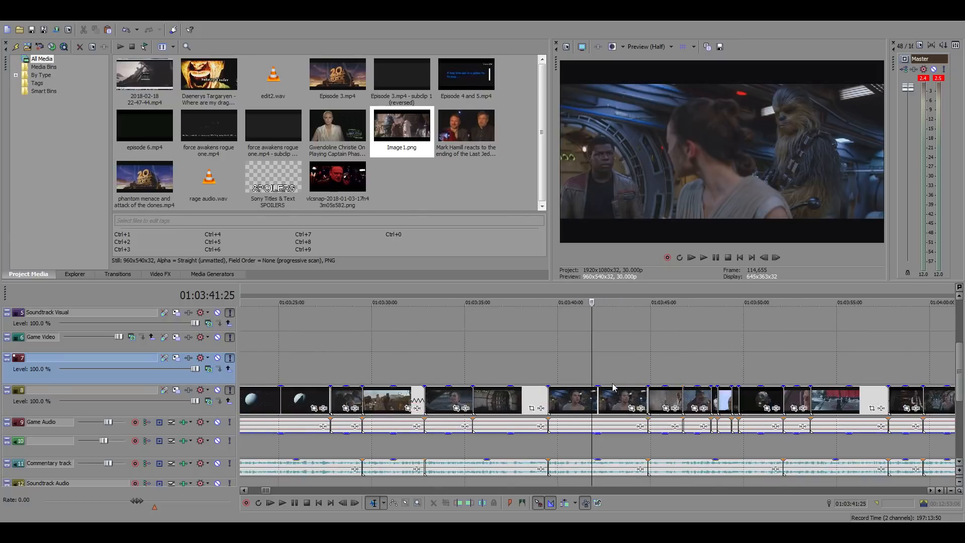
{"action": "left_click", "coordinate": [475, 363]}
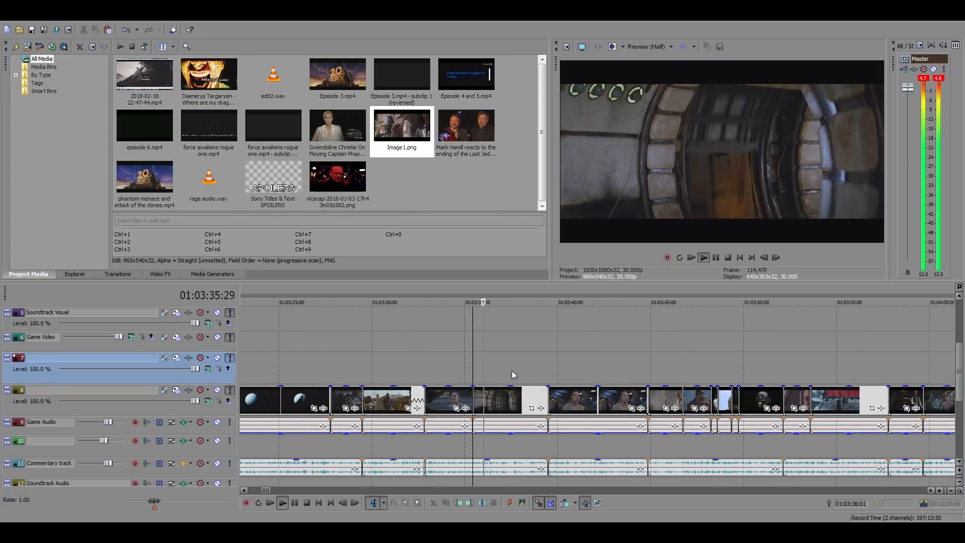
{"action": "left_click", "coordinate": [508, 393]}
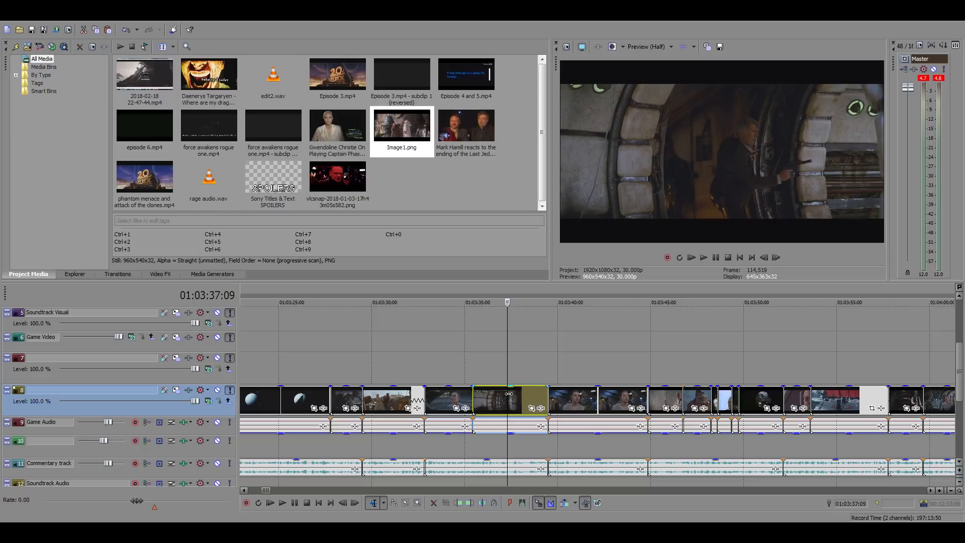
Paste the copied corridor clip directly behind the gang shot at 01:05:03:13
{"action": "scroll", "coordinate": [611, 404], "scroll_direction": "down", "scroll_amount": 2}
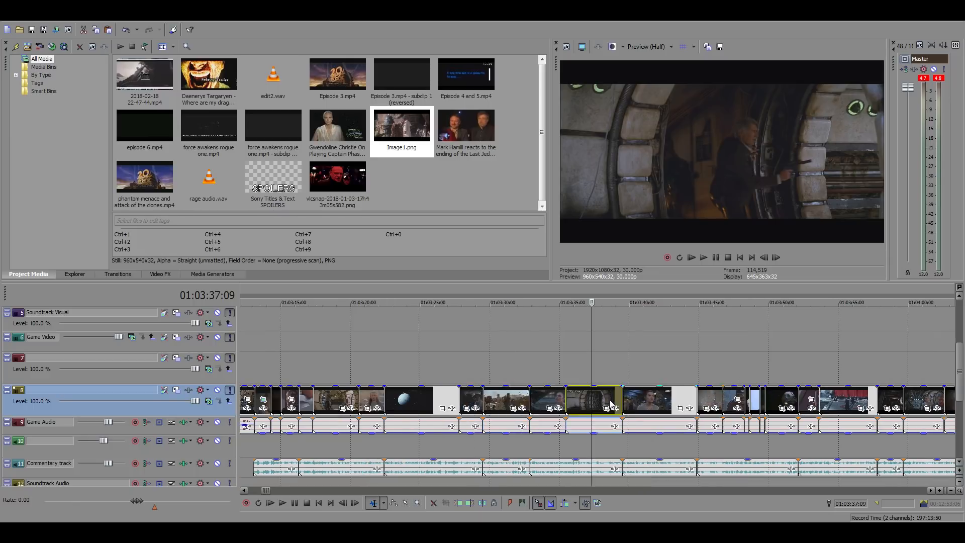
{"action": "scroll", "coordinate": [612, 405], "scroll_direction": "down", "scroll_amount": 4}
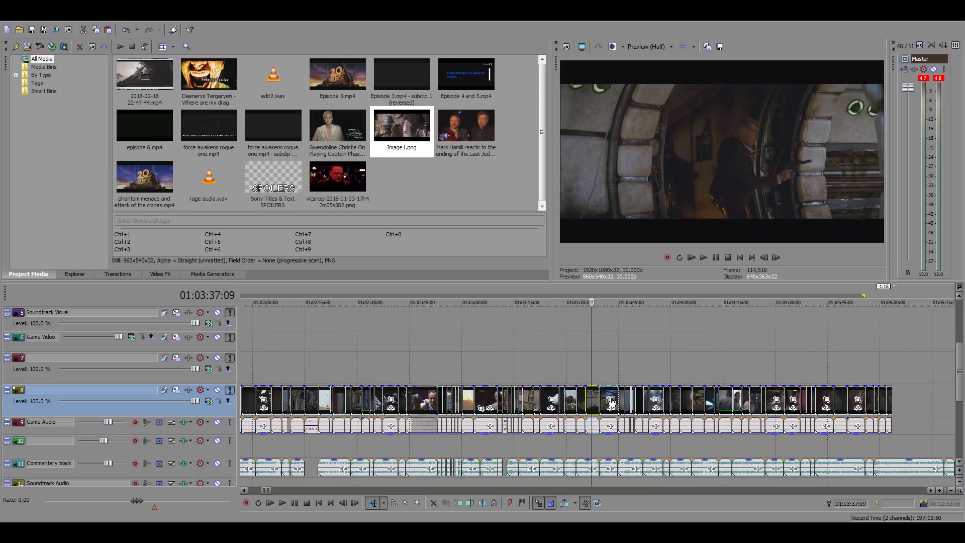
{"action": "left_click", "coordinate": [695, 361]}
{"action": "scroll", "coordinate": [510, 387], "scroll_direction": "up", "scroll_amount": 5}
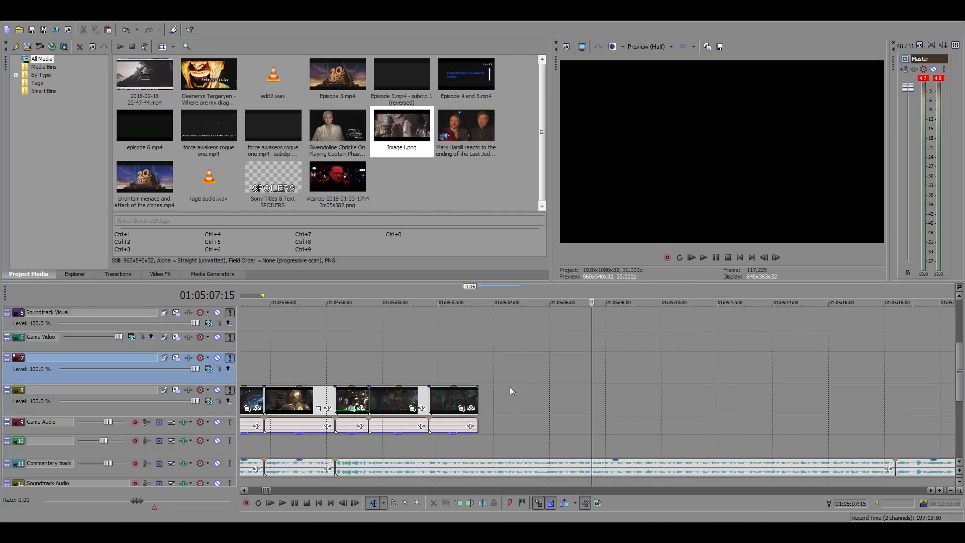
{"action": "left_click", "coordinate": [482, 397]}
{"action": "left_click", "coordinate": [478, 394]}
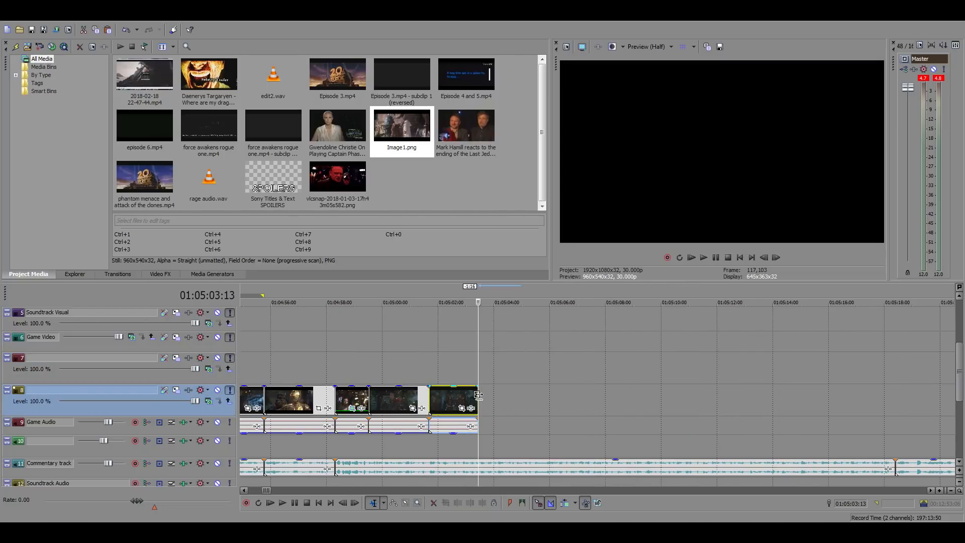
{"action": "left_click_drag", "start_coordinate": [478, 395], "coordinate": [591, 396]}
{"action": "left_click", "coordinate": [480, 369]}
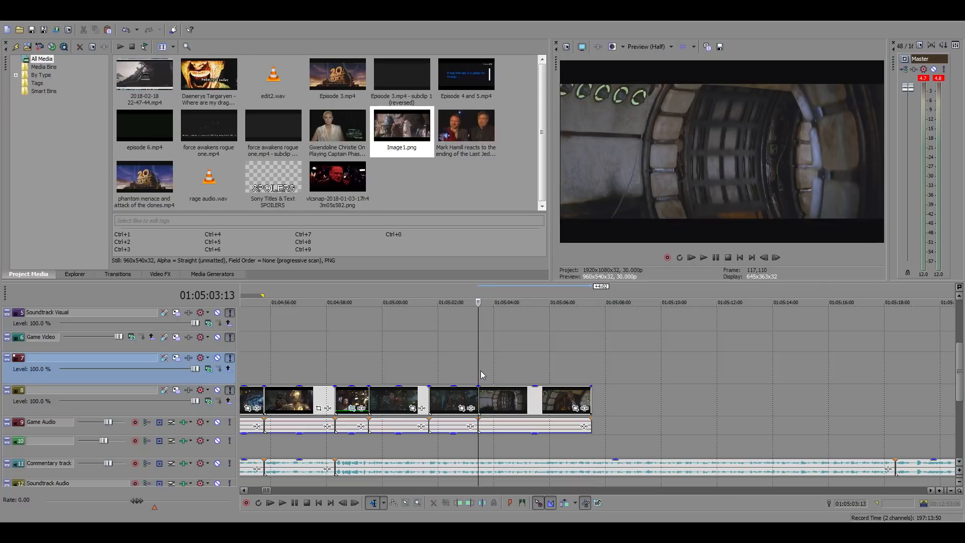
{"action": "scroll", "coordinate": [481, 370], "scroll_direction": "up", "scroll_amount": 2}
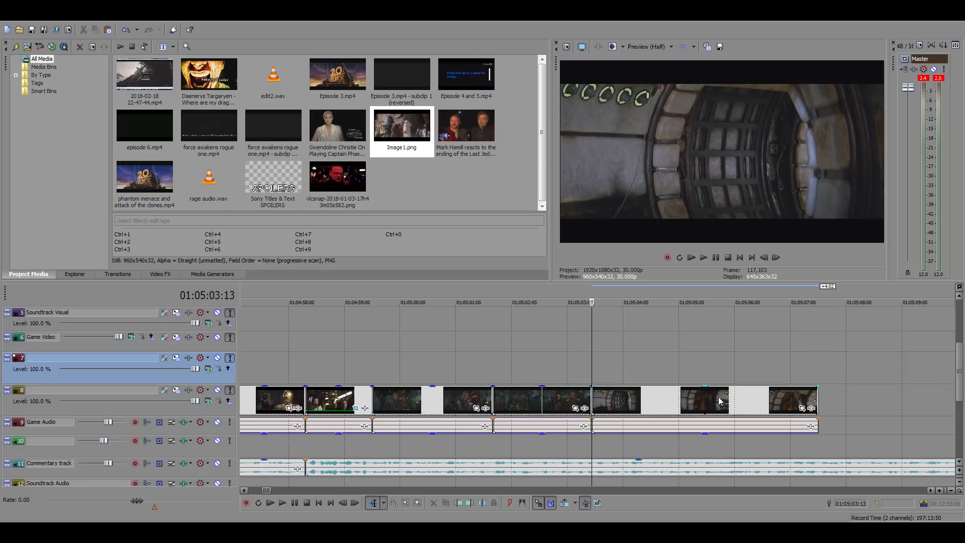
Shift the pasted corridor clip earlier so it overlaps the gang shot by about 1:05, and play it from 01:05:03:13
{"action": "left_click_drag", "start_coordinate": [649, 399], "coordinate": [605, 400]}
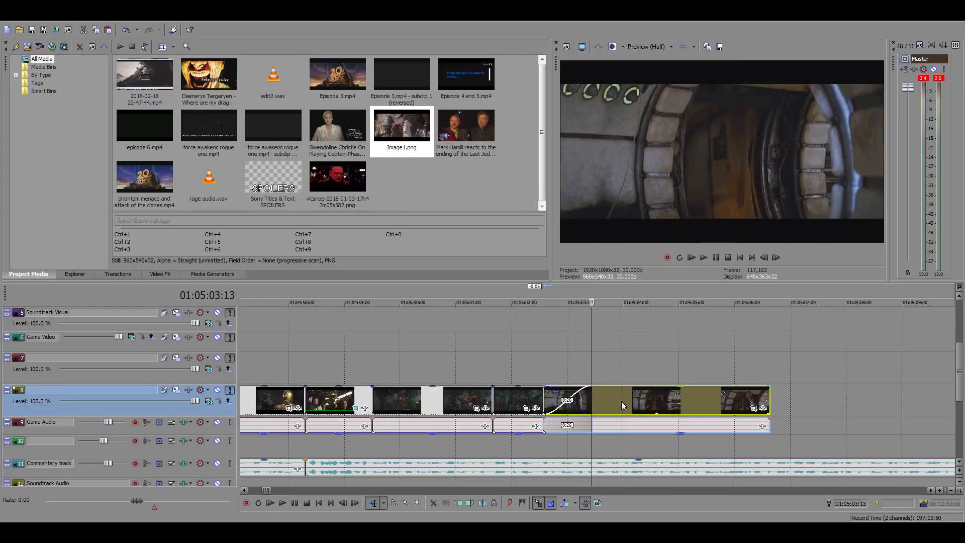
{"action": "key", "text": "space"}
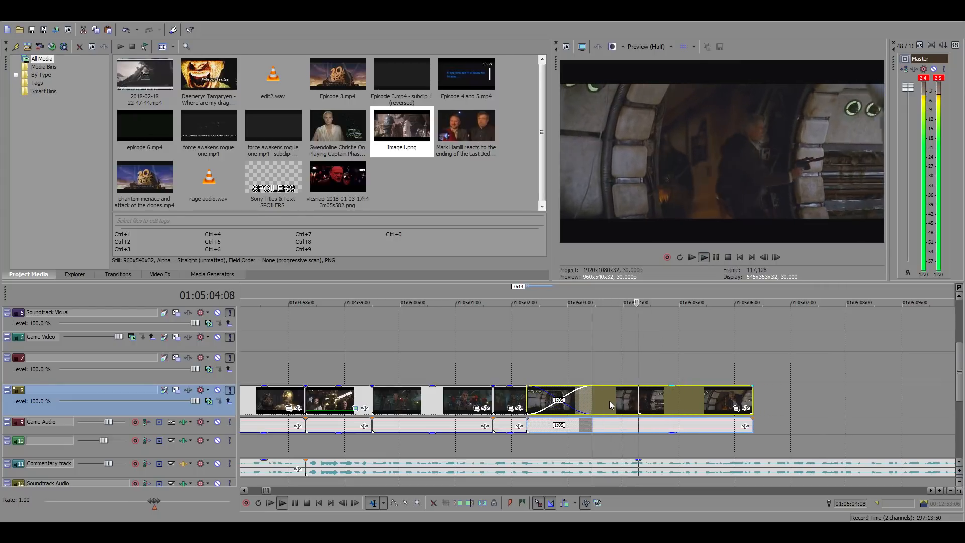
{"action": "left_click", "coordinate": [716, 402]}
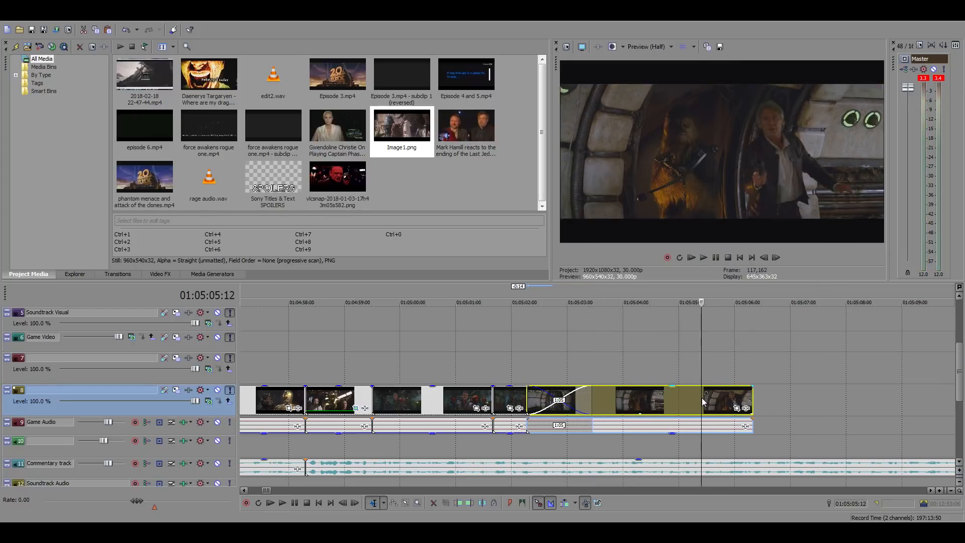
Trim the corridor clip's end to 01:05:05:13 and its start to 01:05:03:13
{"action": "left_click", "coordinate": [703, 402]}
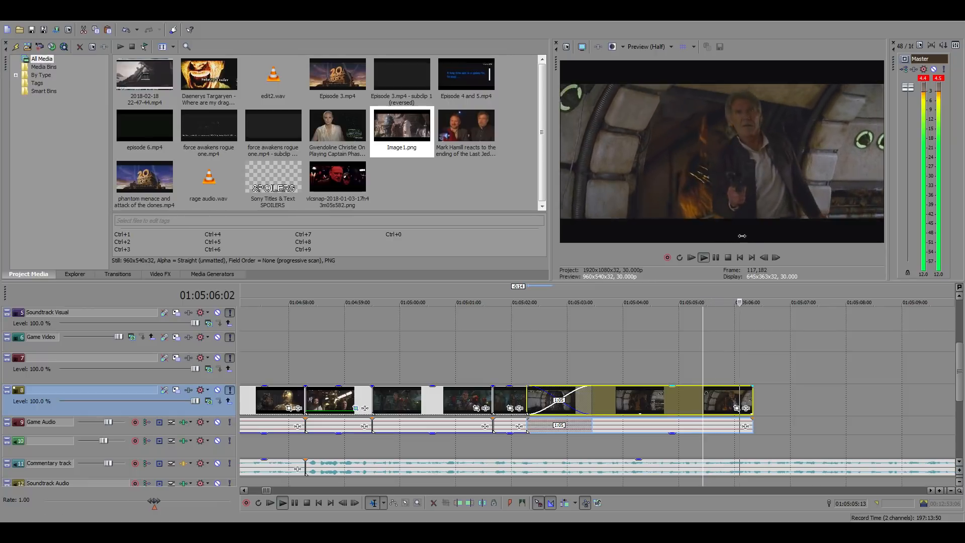
{"action": "key", "text": "space"}
{"action": "left_click_drag", "start_coordinate": [753, 401], "coordinate": [703, 401]}
{"action": "left_click", "coordinate": [591, 354]}
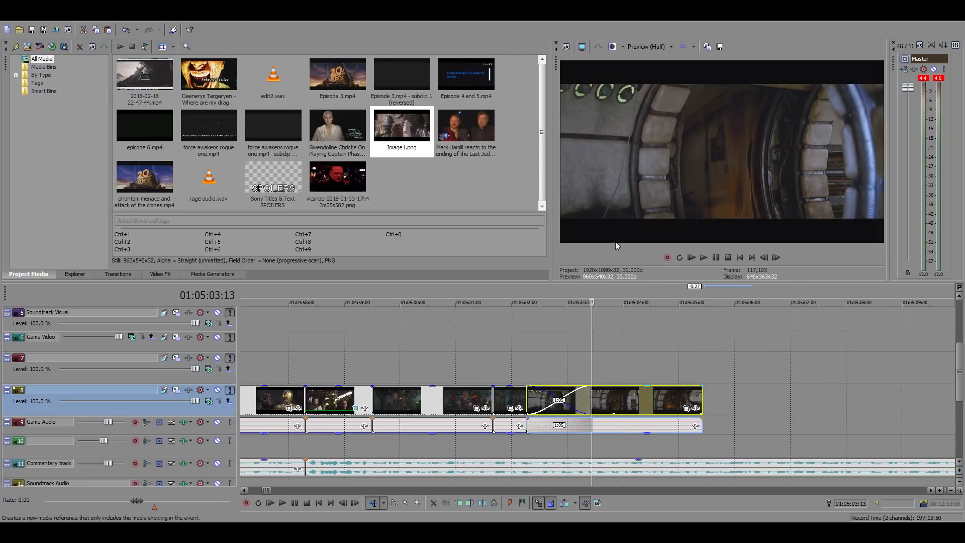
{"action": "key", "text": "alt+bracketleft"}
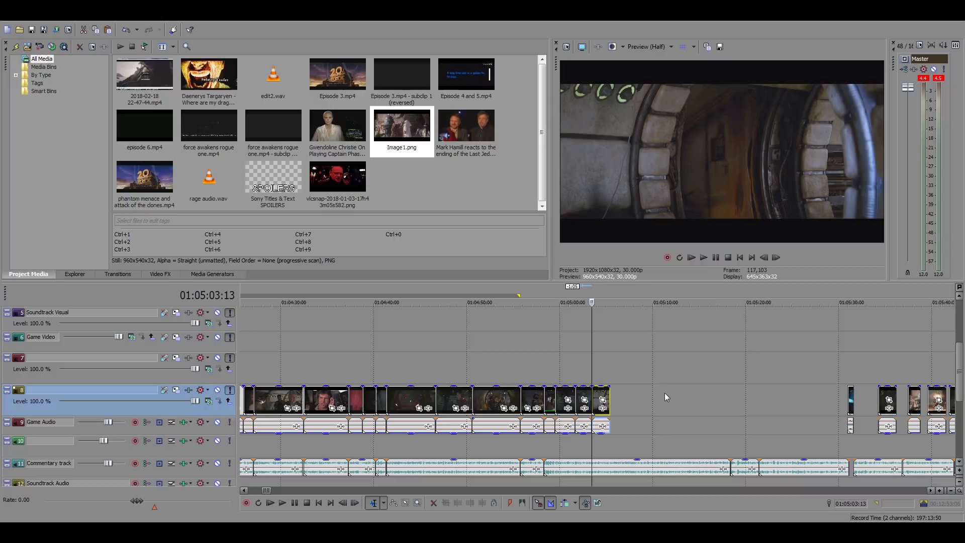
Play the commentary from the end of the corridor clip at 01:05:05:13
{"action": "left_click", "coordinate": [612, 378]}
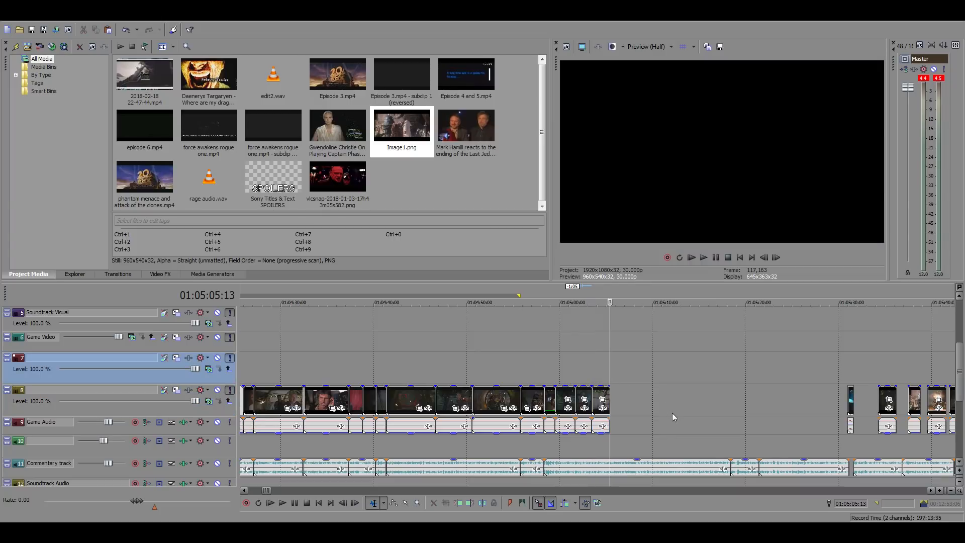
{"action": "key", "text": "space"}
{"action": "scroll", "coordinate": [662, 408], "scroll_direction": "up", "scroll_amount": 2}
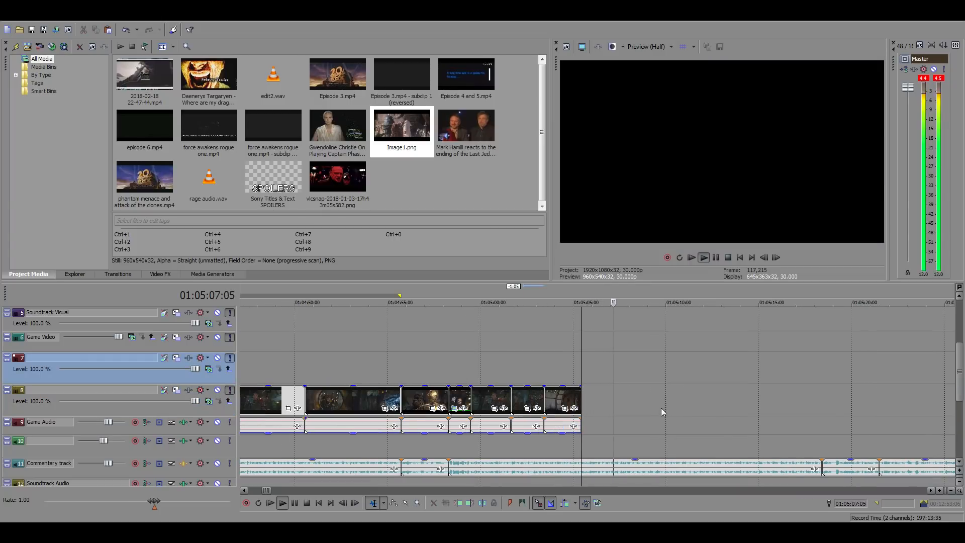
{"action": "key", "text": "space"}
Find the wide desert shot of the parked Millennium Falcon around 22:46:01 in the source film footage
{"action": "scroll", "coordinate": [662, 408], "scroll_direction": "down", "scroll_amount": 4}
{"action": "scroll", "coordinate": [662, 408], "scroll_direction": "down", "scroll_amount": 10}
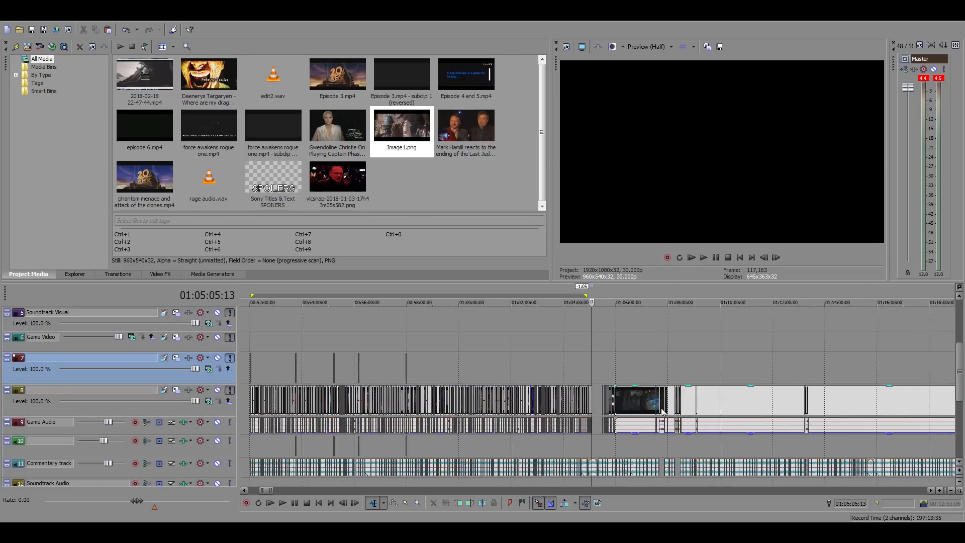
{"action": "left_click", "coordinate": [806, 367]}
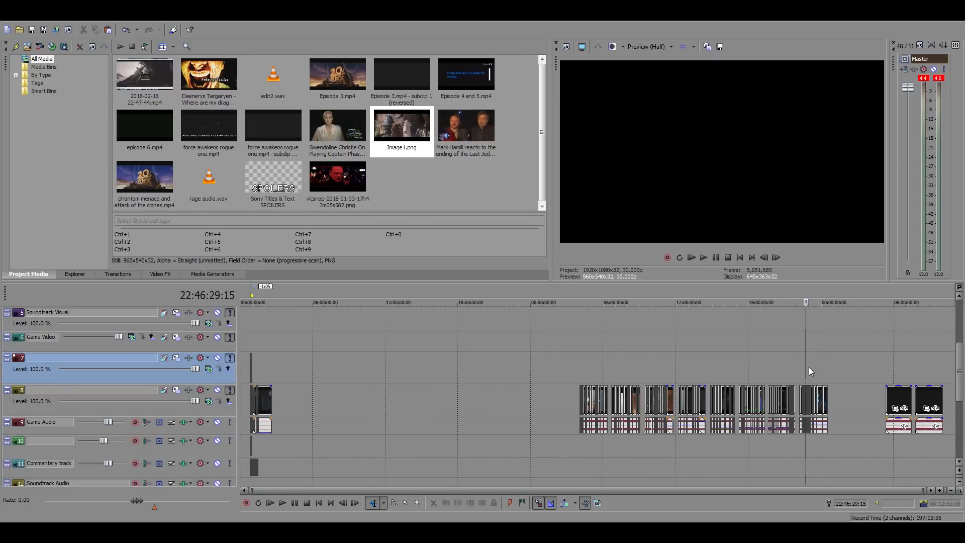
{"action": "scroll", "coordinate": [810, 367], "scroll_direction": "up", "scroll_amount": 6}
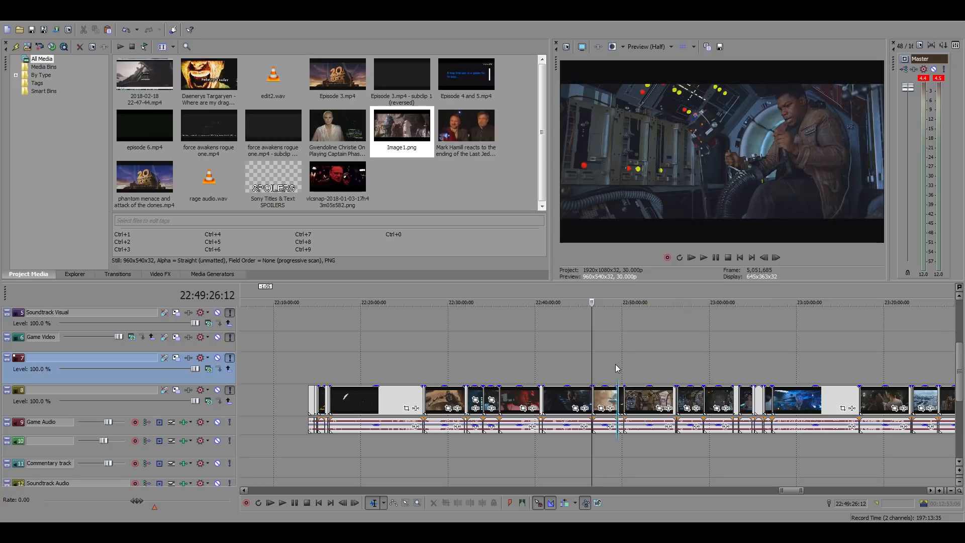
{"action": "left_click", "coordinate": [583, 366]}
{"action": "scroll", "coordinate": [655, 380], "scroll_direction": "up", "scroll_amount": 3}
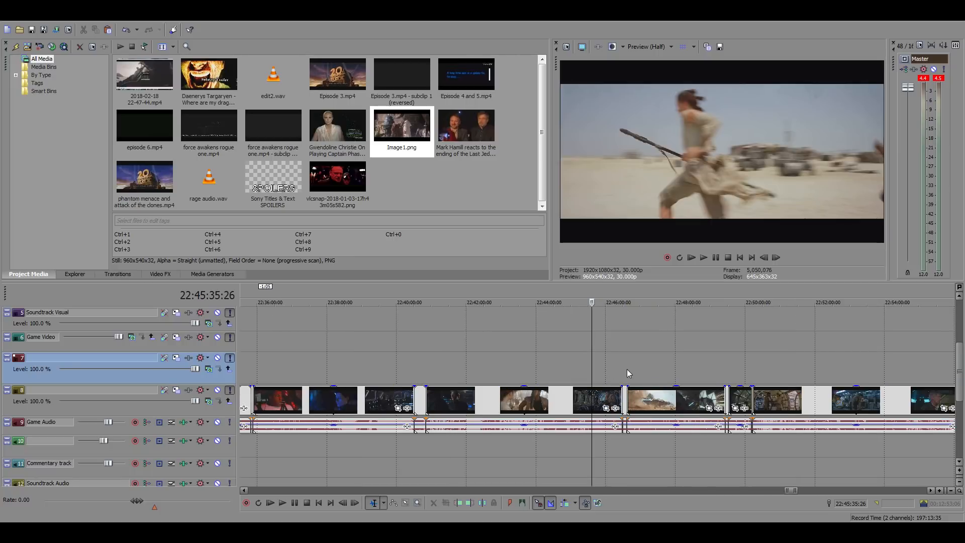
{"action": "left_click", "coordinate": [608, 363]}
{"action": "scroll", "coordinate": [668, 369], "scroll_direction": "up", "scroll_amount": 2}
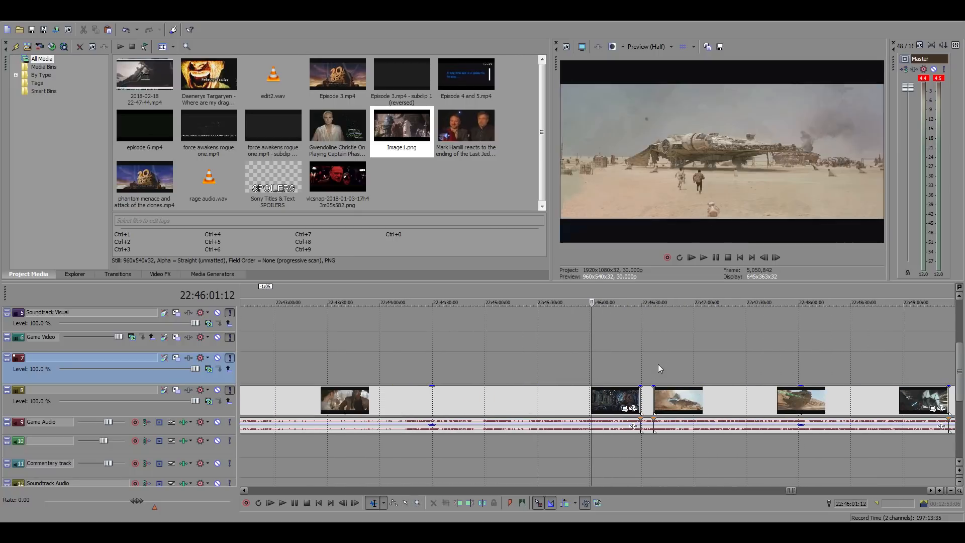
{"action": "scroll", "coordinate": [659, 364], "scroll_direction": "up", "scroll_amount": 2}
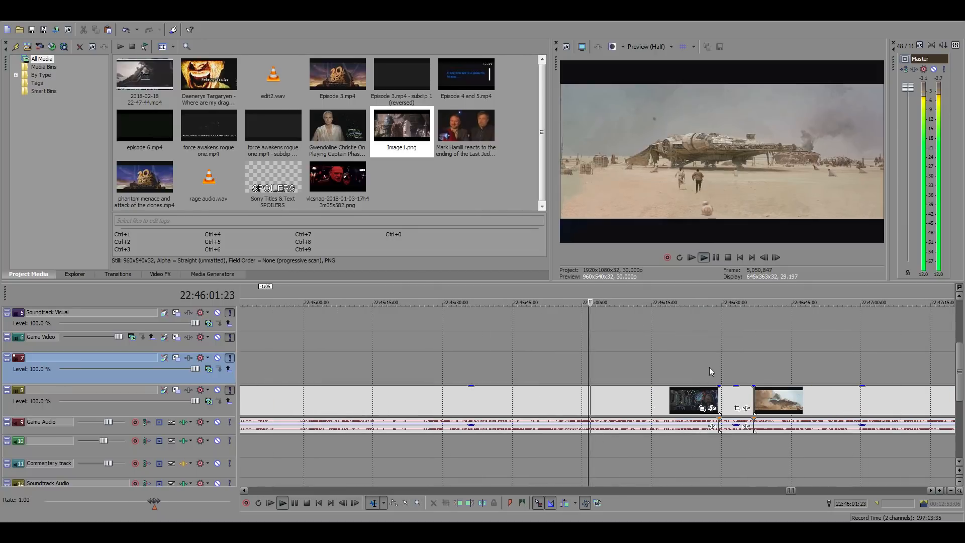
{"action": "scroll", "coordinate": [711, 368], "scroll_direction": "up", "scroll_amount": 3}
{"action": "key", "text": "space"}
Find the last frame of the desert Falcon shot before the BB-8 close-up and split the footage there, at 22:46:05:08
{"action": "left_click", "coordinate": [614, 399]}
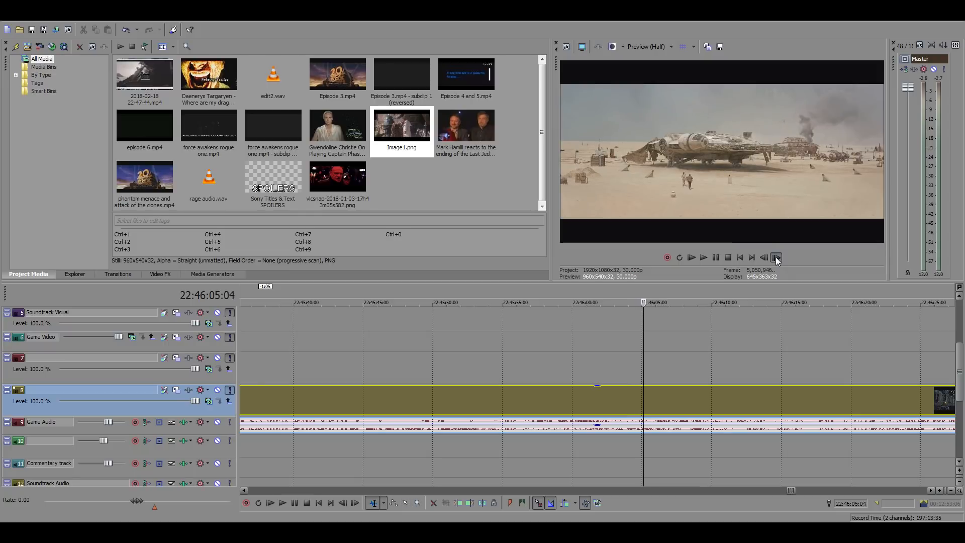
{"action": "left_click", "coordinate": [765, 256]}
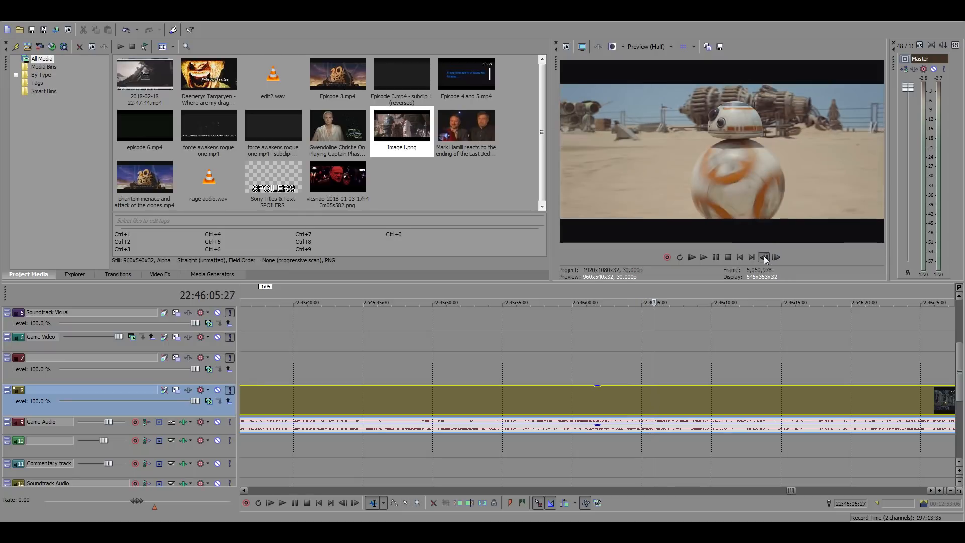
{"action": "left_click", "coordinate": [764, 256]}
{"action": "left_click", "coordinate": [764, 257]}
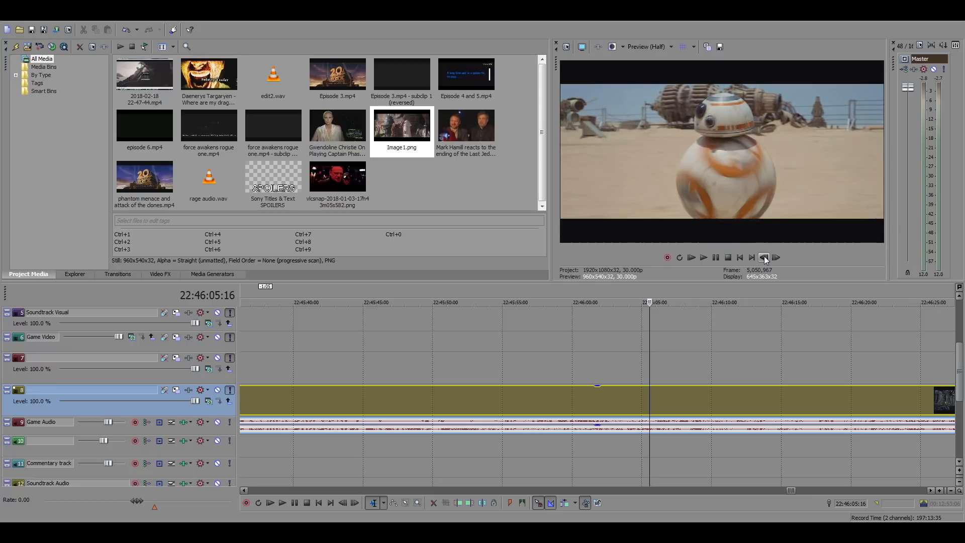
{"action": "left_click", "coordinate": [764, 257]}
{"action": "left_click", "coordinate": [764, 257]}
{"action": "left_click", "coordinate": [765, 257]}
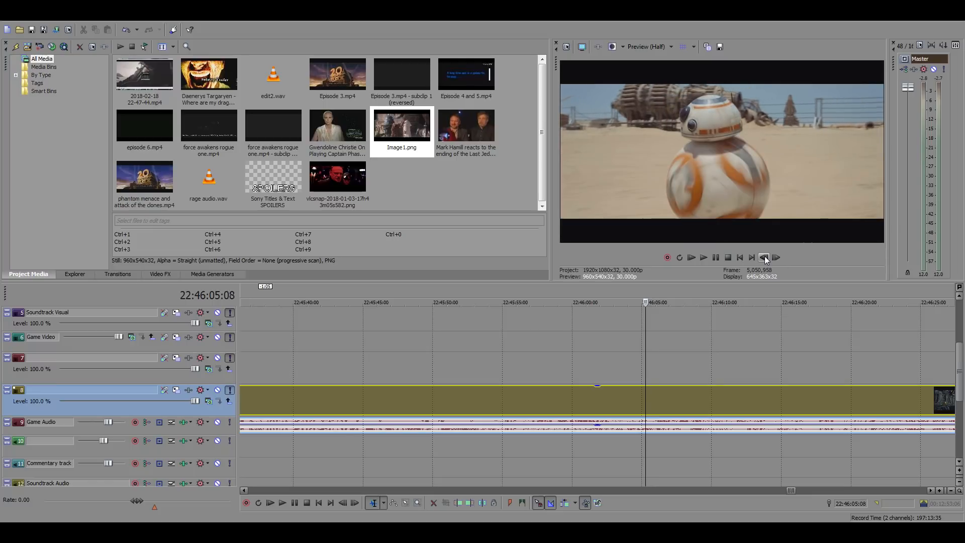
{"action": "left_click", "coordinate": [764, 257]}
{"action": "left_click", "coordinate": [776, 257]}
{"action": "left_click", "coordinate": [776, 257]}
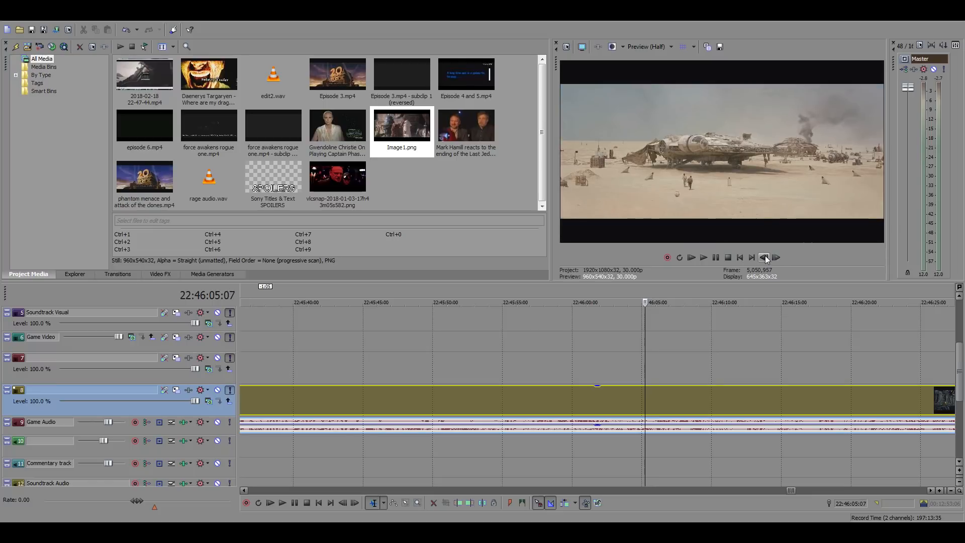
{"action": "left_click", "coordinate": [776, 257]}
{"action": "left_click", "coordinate": [776, 257]}
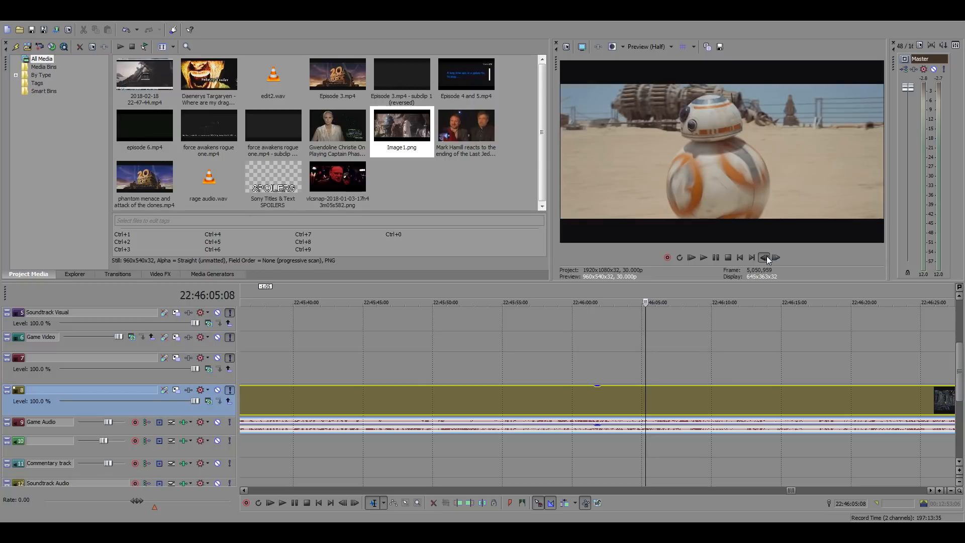
{"action": "left_click", "coordinate": [765, 258]}
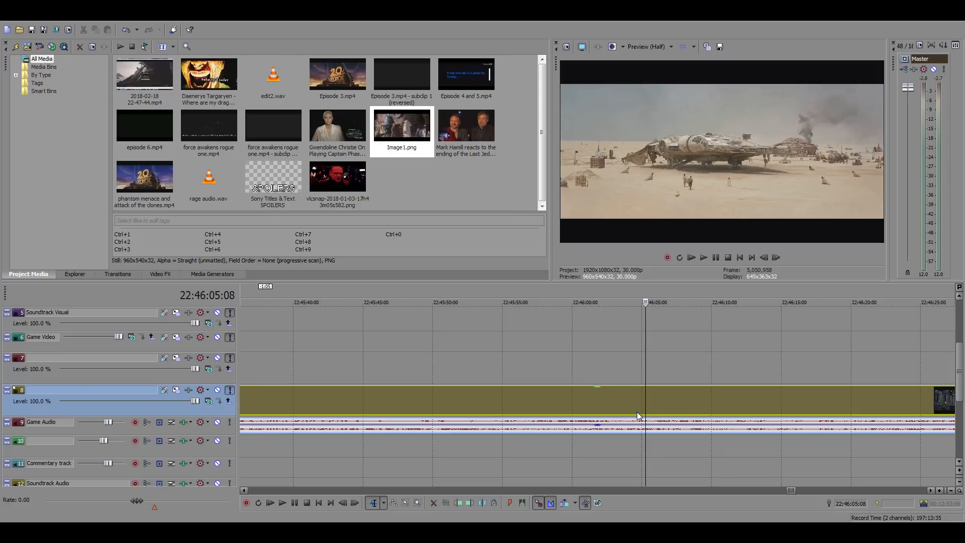
{"action": "key", "text": "s"}
Step to the start of the desert Falcon shot and split the footage at 22:46:01:01
{"action": "left_click", "coordinate": [596, 373]}
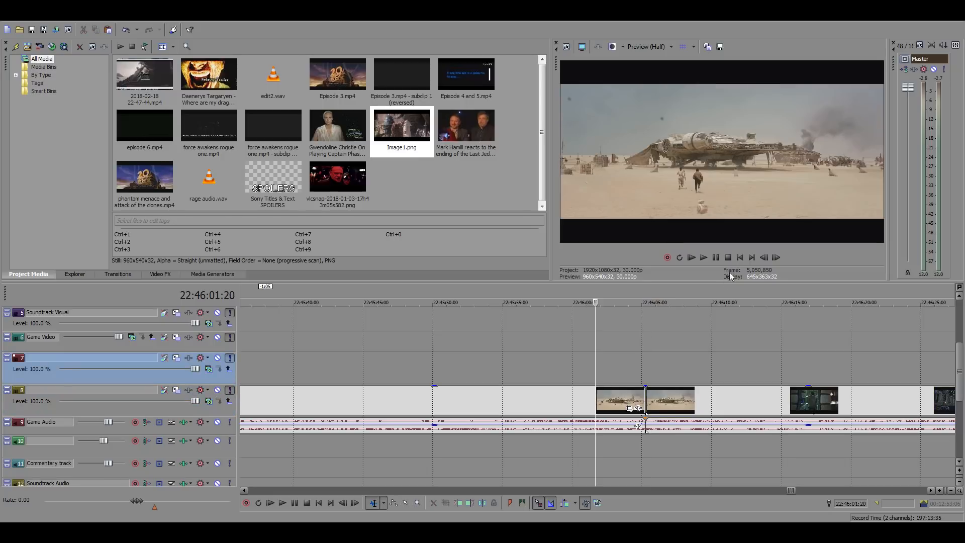
{"action": "left_click", "coordinate": [777, 259]}
{"action": "double_click", "coordinate": [776, 259]}
{"action": "left_click", "coordinate": [776, 259]}
{"action": "left_click", "coordinate": [764, 258]}
{"action": "double_click", "coordinate": [765, 258]}
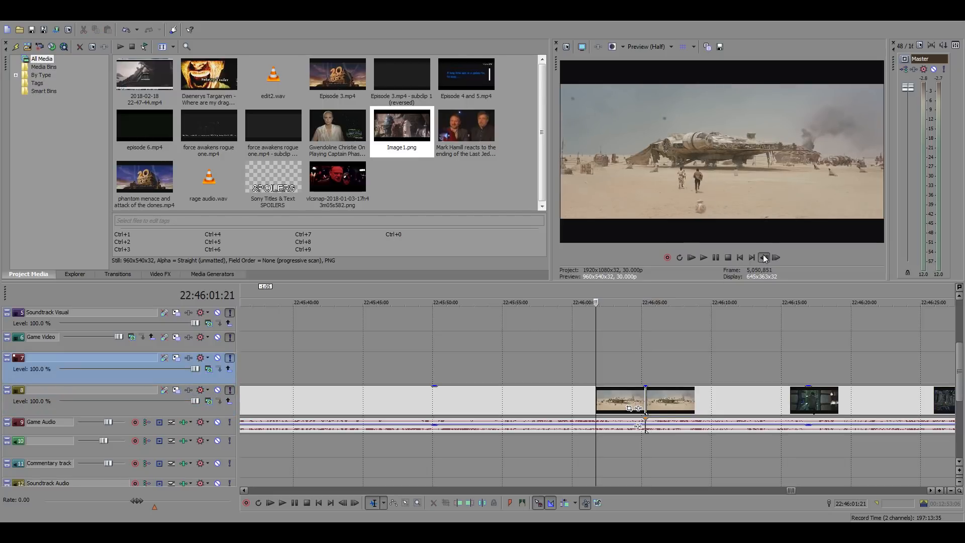
{"action": "left_click", "coordinate": [765, 259]}
{"action": "left_click", "coordinate": [765, 259]}
{"action": "double_click", "coordinate": [765, 259]}
{"action": "double_click", "coordinate": [764, 258]}
{"action": "double_click", "coordinate": [764, 258]}
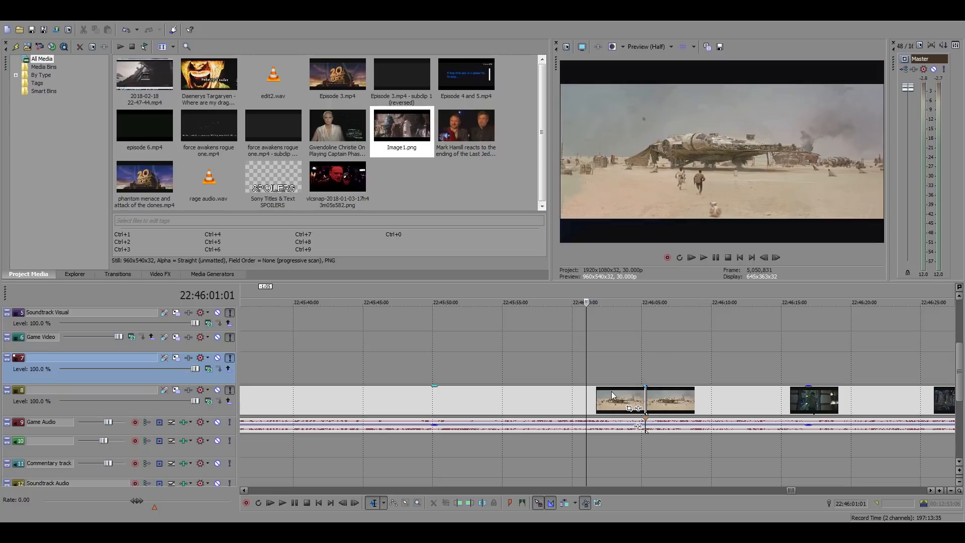
{"action": "left_click", "coordinate": [612, 391]}
{"action": "key", "text": "s"}
Copy the isolated desert Falcon clip and paste it directly behind the corridor clip at 01:05:05:13
{"action": "key", "text": "space"}
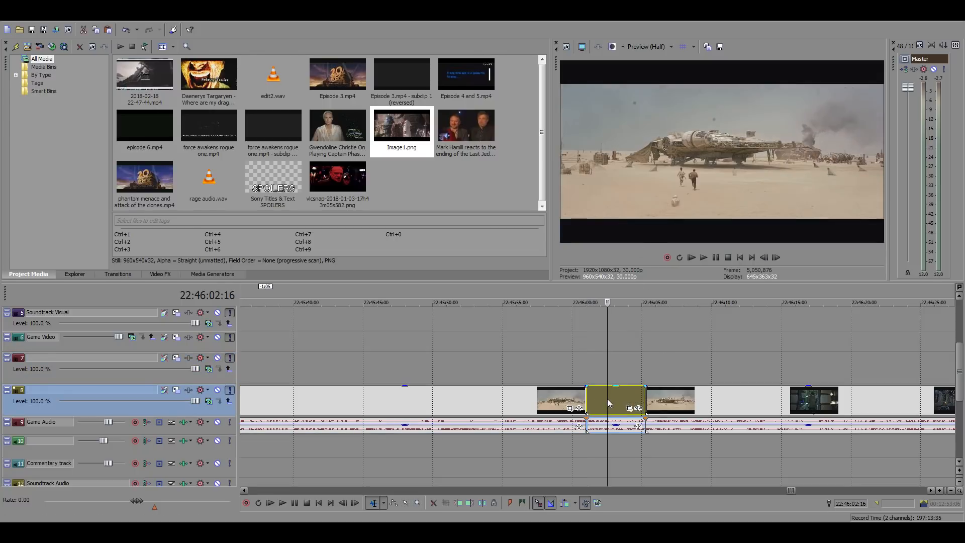
{"action": "scroll", "coordinate": [513, 411], "scroll_direction": "down", "scroll_amount": 8}
{"action": "scroll", "coordinate": [511, 407], "scroll_direction": "down", "scroll_amount": 7}
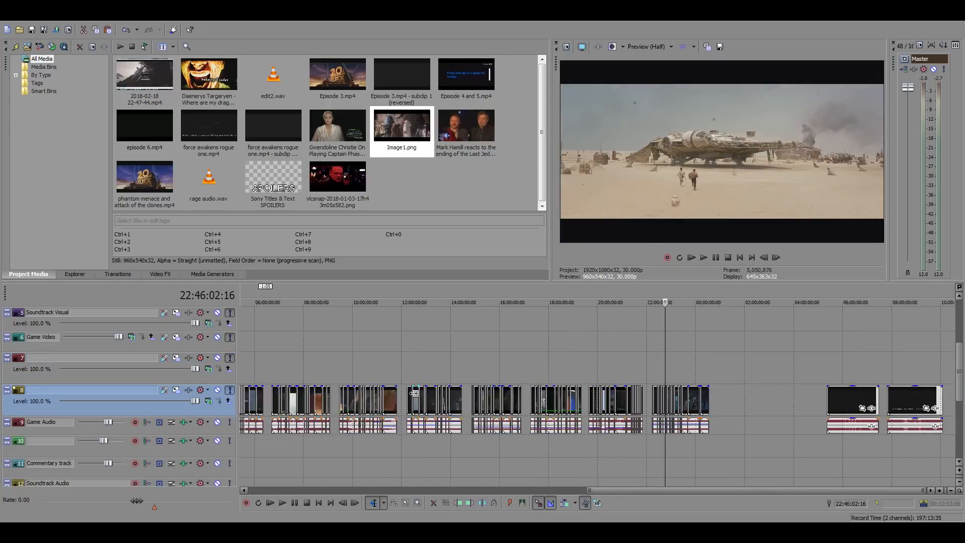
{"action": "left_click", "coordinate": [252, 346]}
{"action": "scroll", "coordinate": [587, 371], "scroll_direction": "up", "scroll_amount": 4}
{"action": "scroll", "coordinate": [622, 379], "scroll_direction": "up", "scroll_amount": 5}
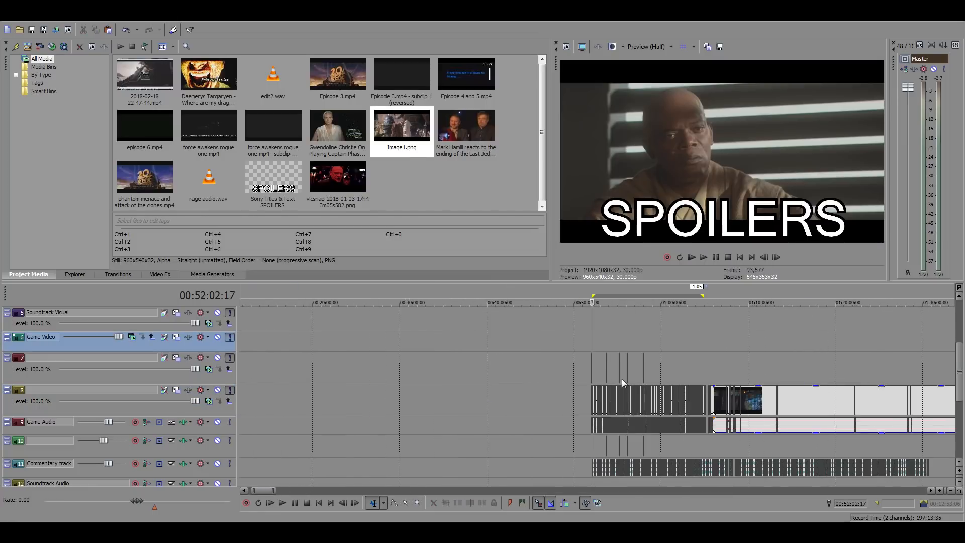
{"action": "left_click", "coordinate": [714, 360]}
{"action": "scroll", "coordinate": [716, 361], "scroll_direction": "up", "scroll_amount": 8}
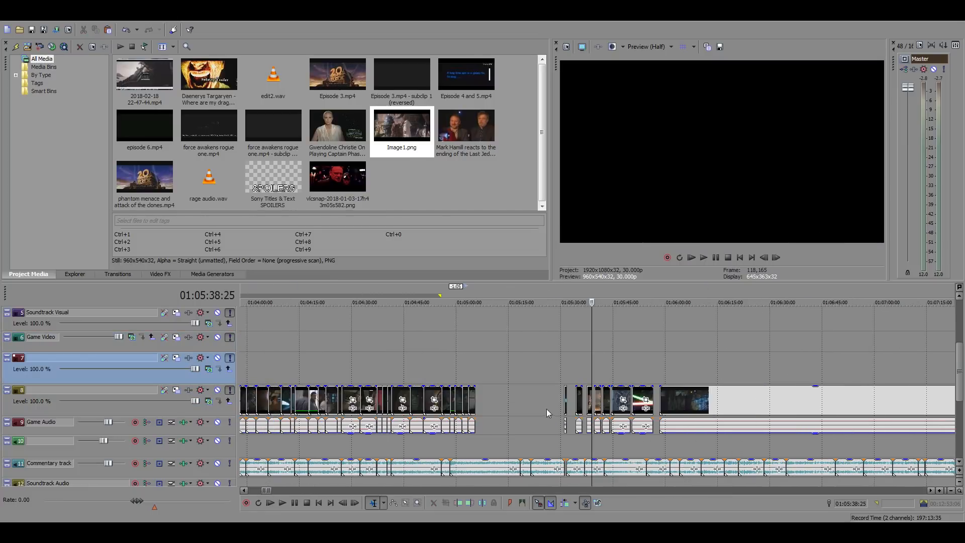
{"action": "left_click", "coordinate": [475, 396]}
{"action": "scroll", "coordinate": [475, 396], "scroll_direction": "up", "scroll_amount": 6}
{"action": "key", "text": "ctrl+v"}
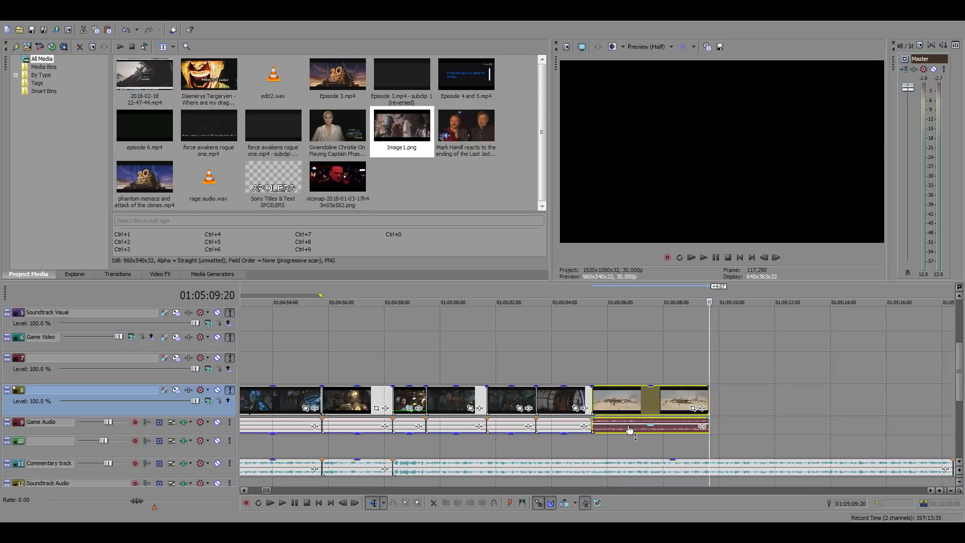
Silence the pasted desert Falcon clip's audio and play the clip against the commentary from 01:05:05:13
{"action": "left_click", "coordinate": [634, 427]}
{"action": "left_click", "coordinate": [587, 361]}
{"action": "key", "text": "space"}
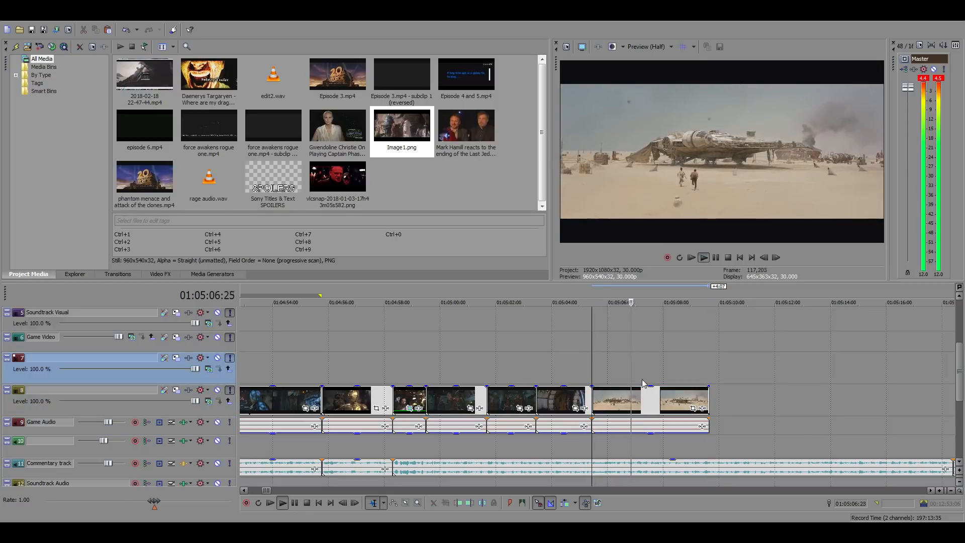
Find the matching point in the commentary and trim the end of the desert Falcon clip to 01:05:08:07
{"action": "left_click", "coordinate": [666, 394]}
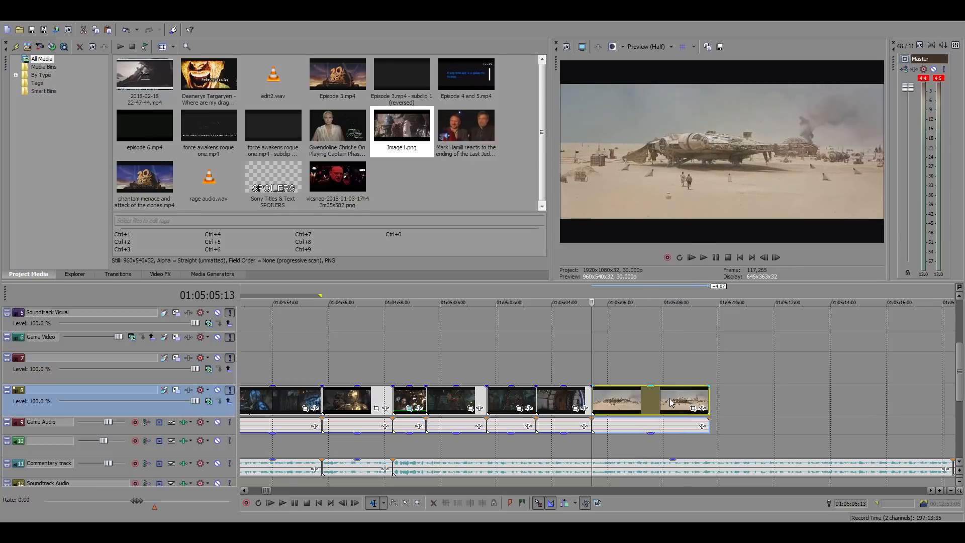
{"action": "scroll", "coordinate": [688, 408], "scroll_direction": "up", "scroll_amount": 1}
{"action": "key", "text": "space"}
{"action": "left_click", "coordinate": [557, 396]}
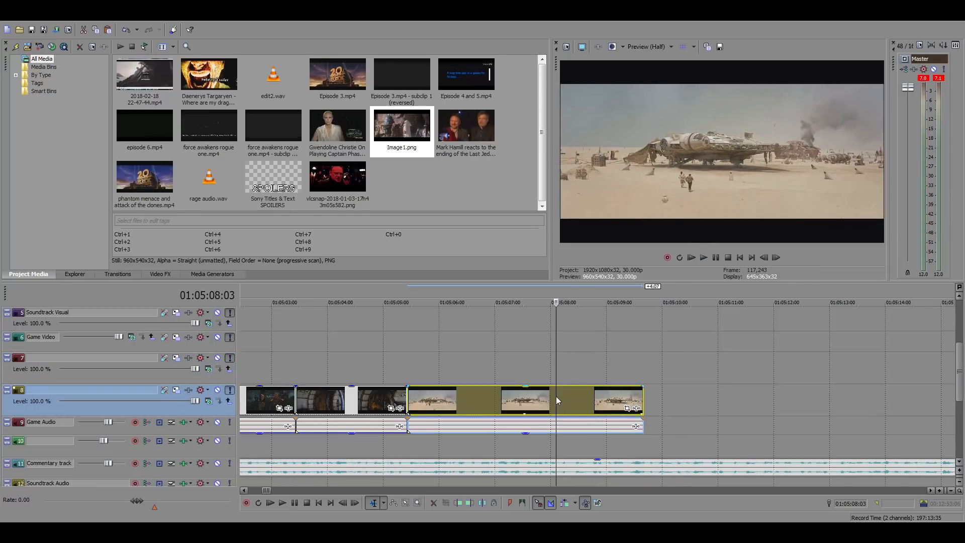
{"action": "key", "text": "space"}
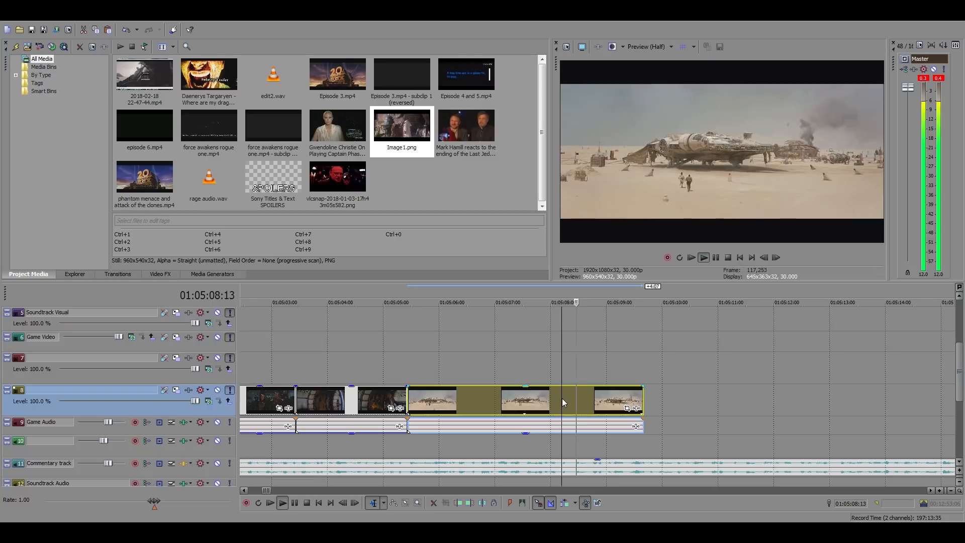
{"action": "key", "text": "space"}
{"action": "key", "text": "space"}
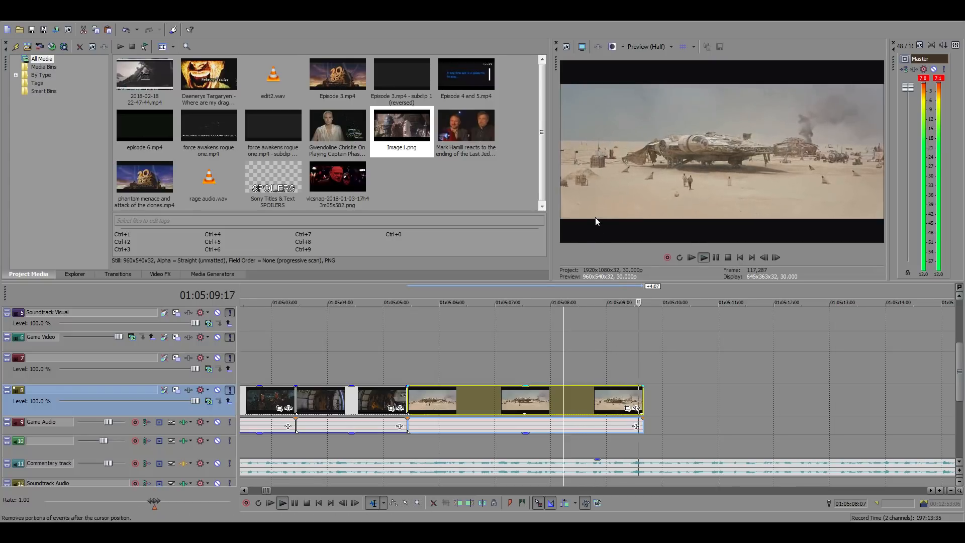
{"action": "key", "text": "space"}
Return to the Force Awakens source footage and locate the desert Falcon shot at 22:46:01:01
{"action": "scroll", "coordinate": [646, 404], "scroll_direction": "down", "scroll_amount": 3}
{"action": "scroll", "coordinate": [647, 405], "scroll_direction": "down", "scroll_amount": 15}
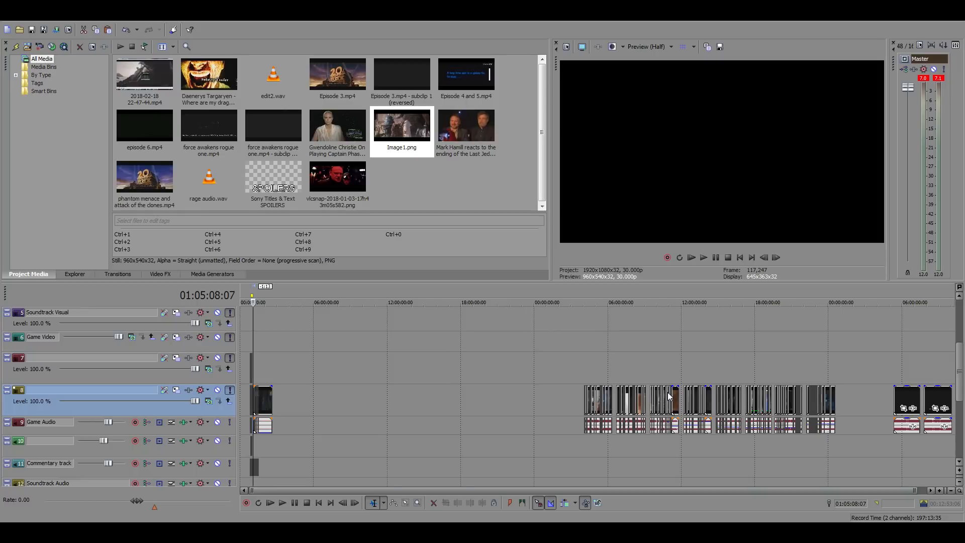
{"action": "scroll", "coordinate": [669, 395], "scroll_direction": "down", "scroll_amount": 1}
{"action": "left_click", "coordinate": [805, 364]}
{"action": "scroll", "coordinate": [803, 382], "scroll_direction": "up", "scroll_amount": 5}
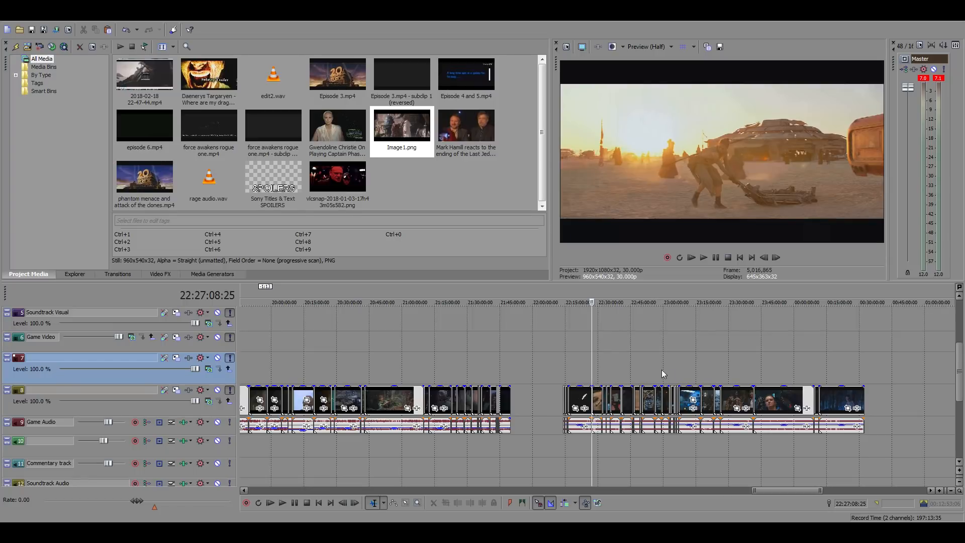
{"action": "left_click", "coordinate": [646, 367]}
{"action": "scroll", "coordinate": [653, 368], "scroll_direction": "up", "scroll_amount": 4}
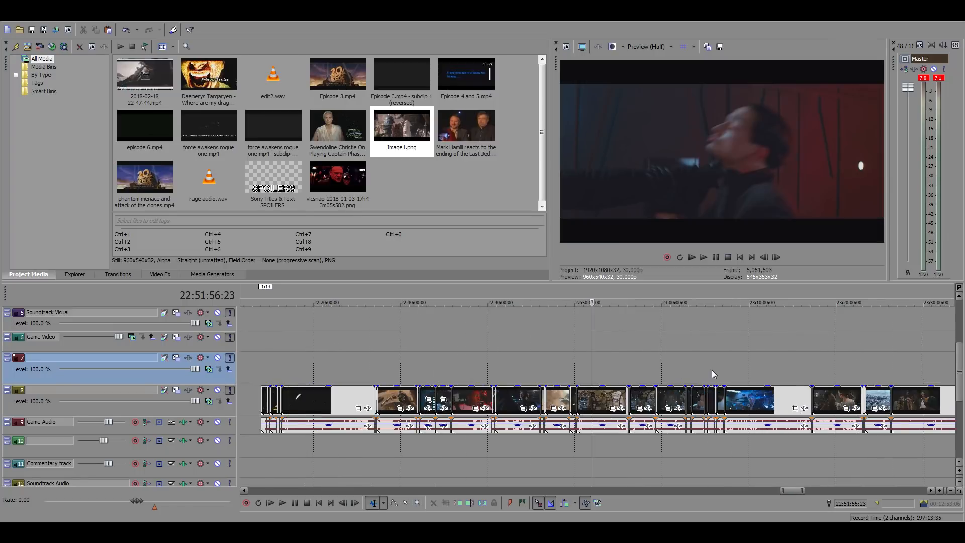
{"action": "left_click", "coordinate": [491, 363]}
{"action": "scroll", "coordinate": [609, 370], "scroll_direction": "up", "scroll_amount": 3}
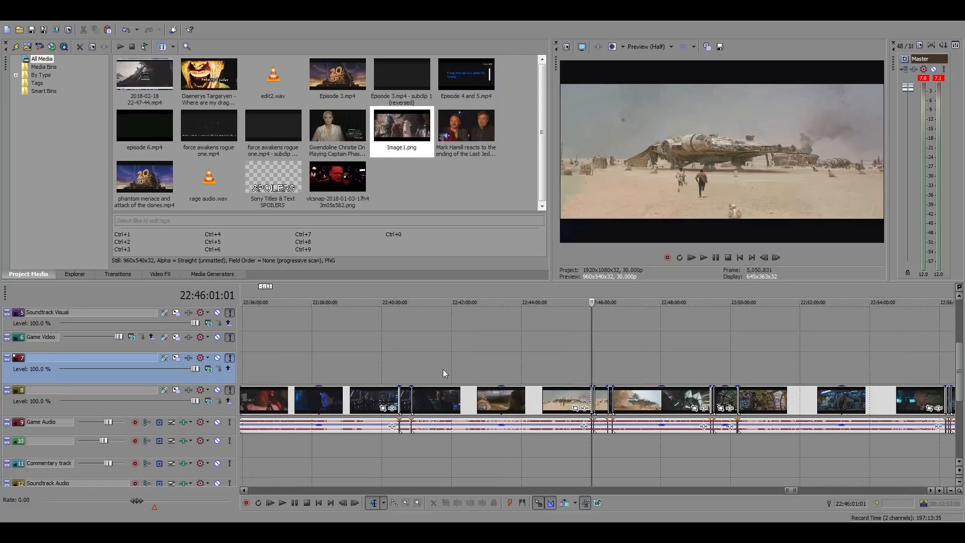
Scan the footage before the Falcon shot for the Finn market scene and play it from about 22:41:53
{"action": "left_click", "coordinate": [496, 364]}
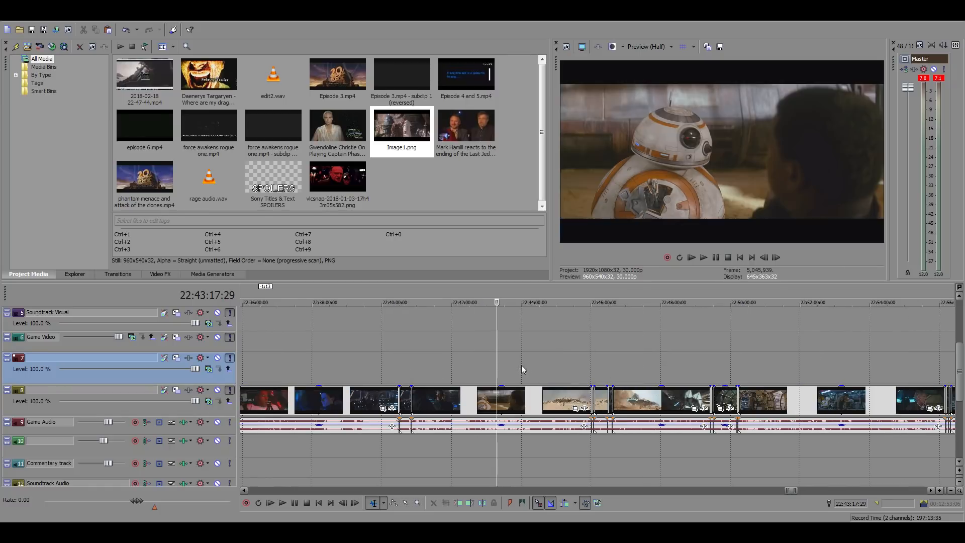
{"action": "scroll", "coordinate": [503, 367], "scroll_direction": "up", "scroll_amount": 3}
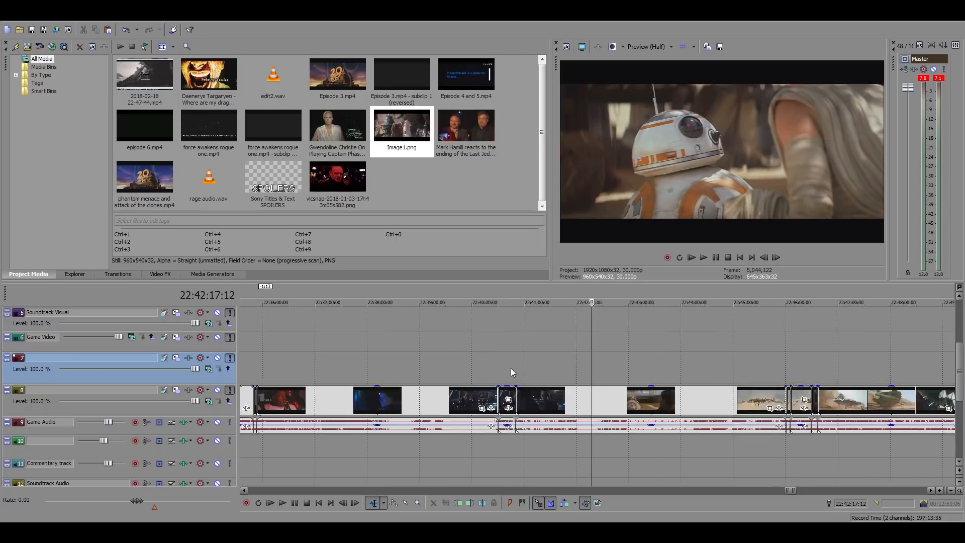
{"action": "left_click", "coordinate": [542, 369]}
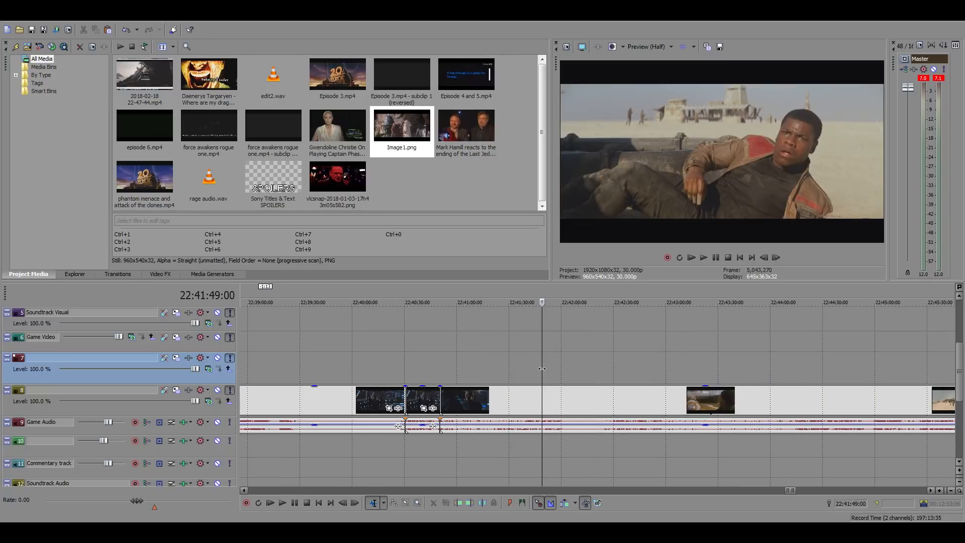
{"action": "left_click", "coordinate": [511, 370]}
{"action": "left_click", "coordinate": [559, 370]}
{"action": "left_click", "coordinate": [569, 370]}
{"action": "left_click", "coordinate": [550, 370]}
{"action": "key", "text": "space"}
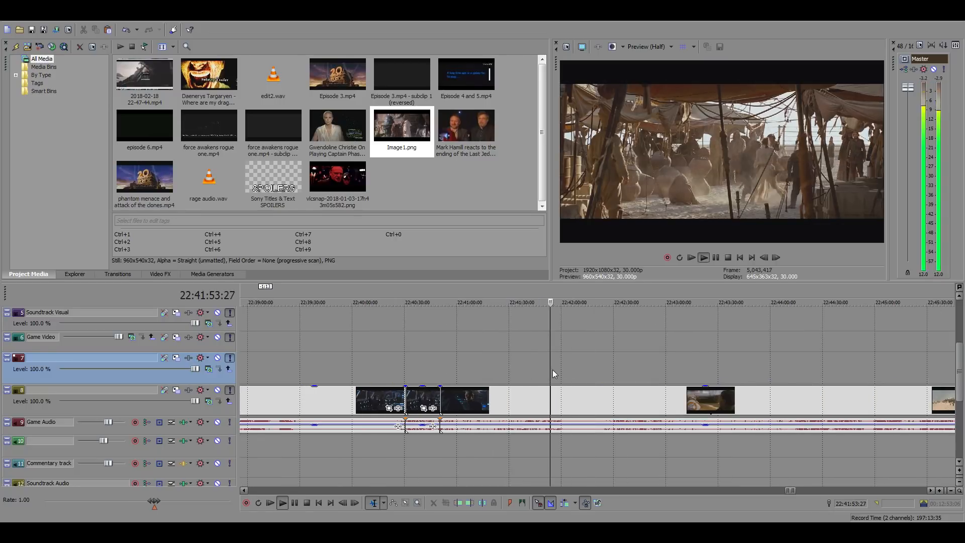
Step to the first frame of Finn's shot under the market tents and split the footage at 22:42:00:07
{"action": "scroll", "coordinate": [553, 370], "scroll_direction": "up", "scroll_amount": 3}
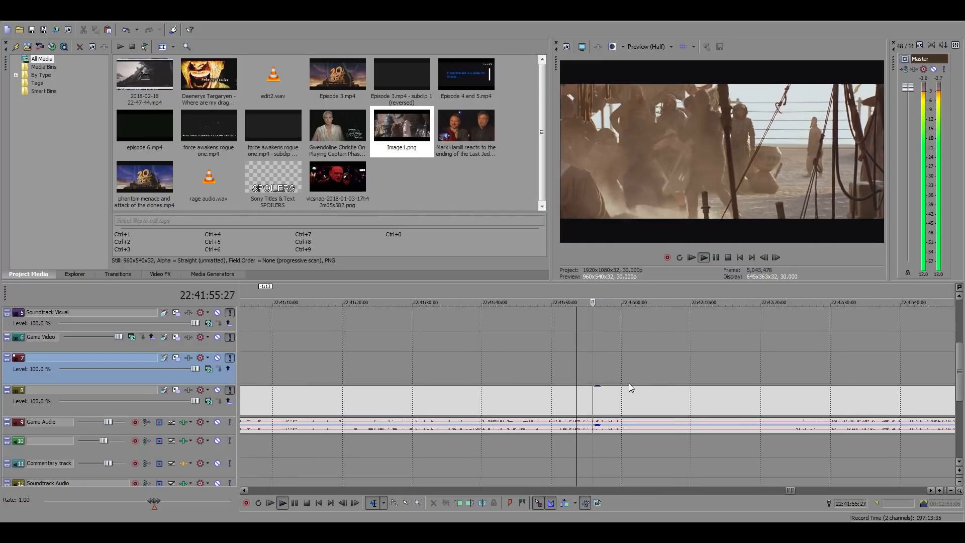
{"action": "scroll", "coordinate": [629, 383], "scroll_direction": "up", "scroll_amount": 2}
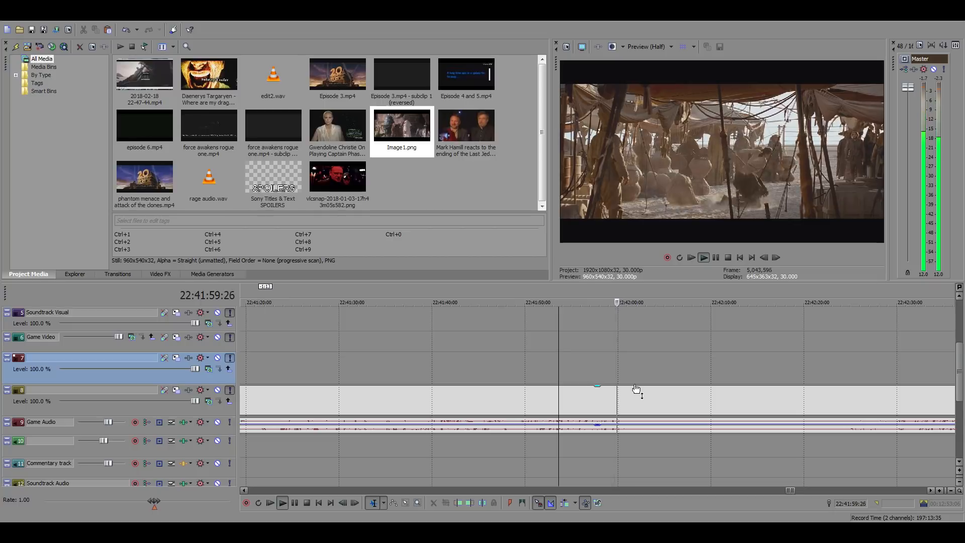
{"action": "left_click", "coordinate": [627, 389]}
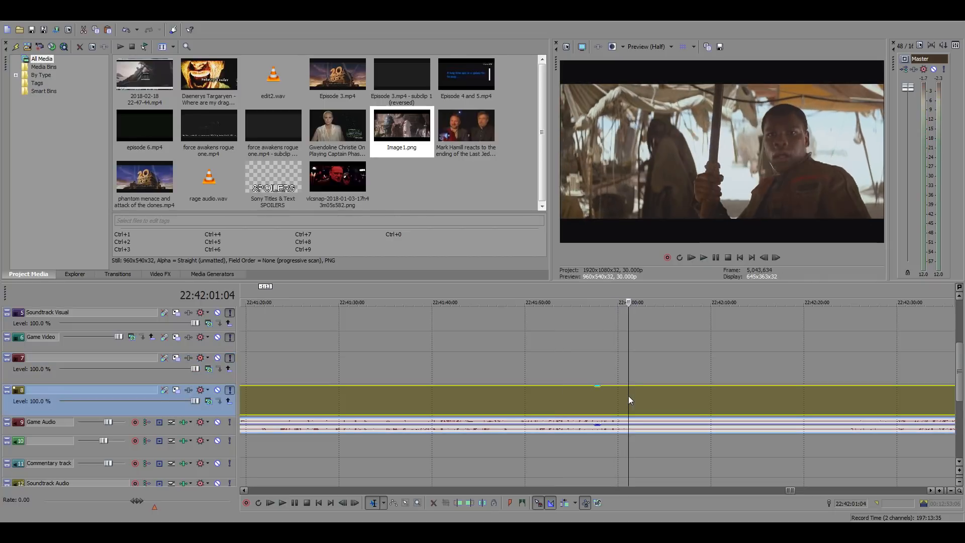
{"action": "left_click", "coordinate": [764, 257]}
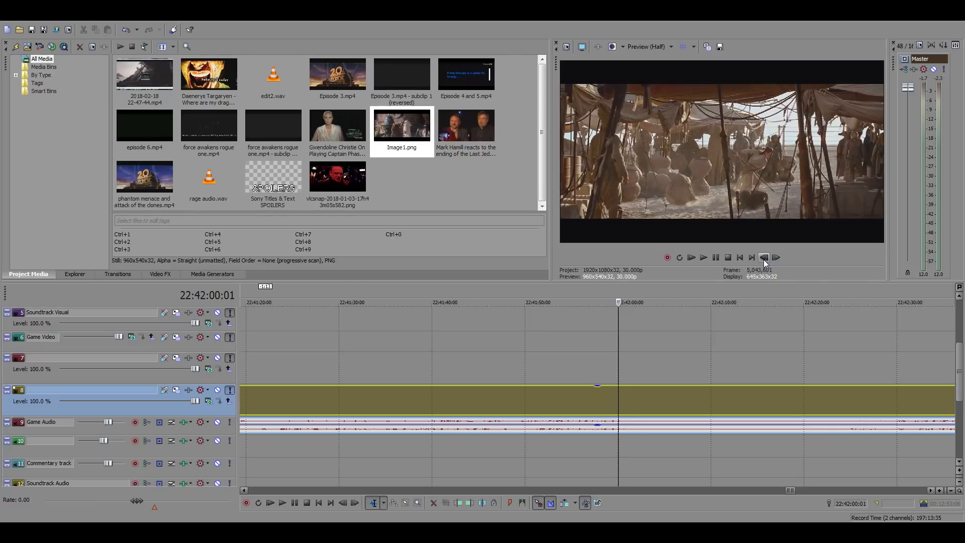
{"action": "left_click", "coordinate": [775, 258]}
{"action": "left_click", "coordinate": [764, 257]}
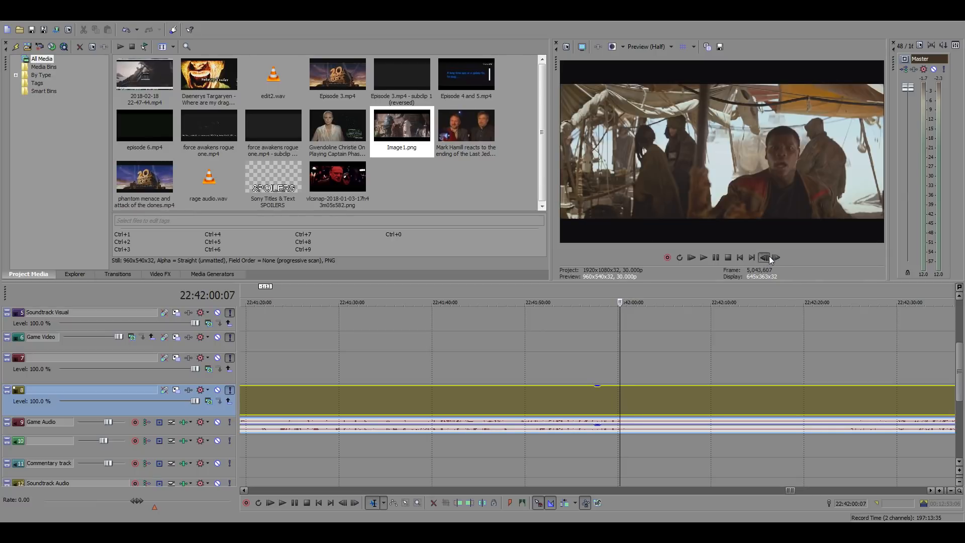
{"action": "left_click", "coordinate": [776, 258]}
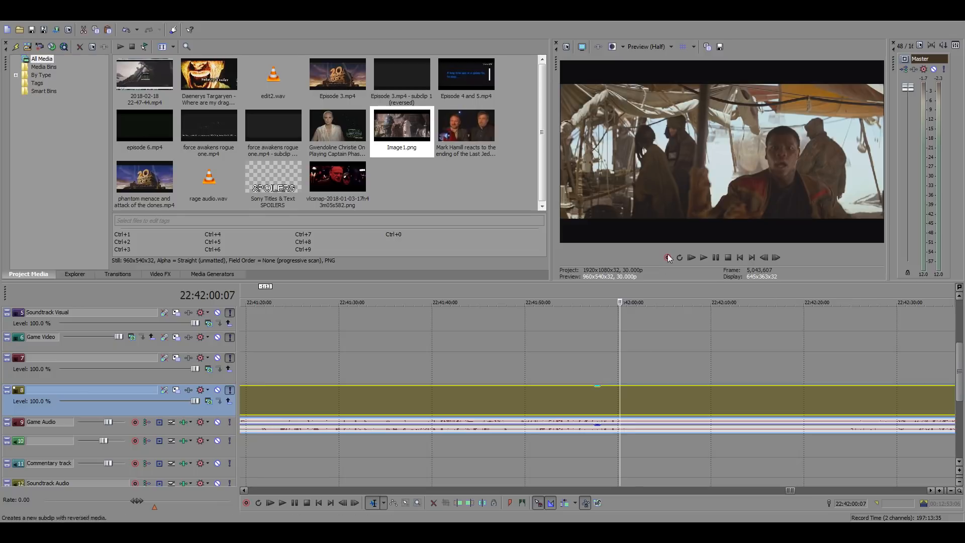
{"action": "key", "text": "s"}
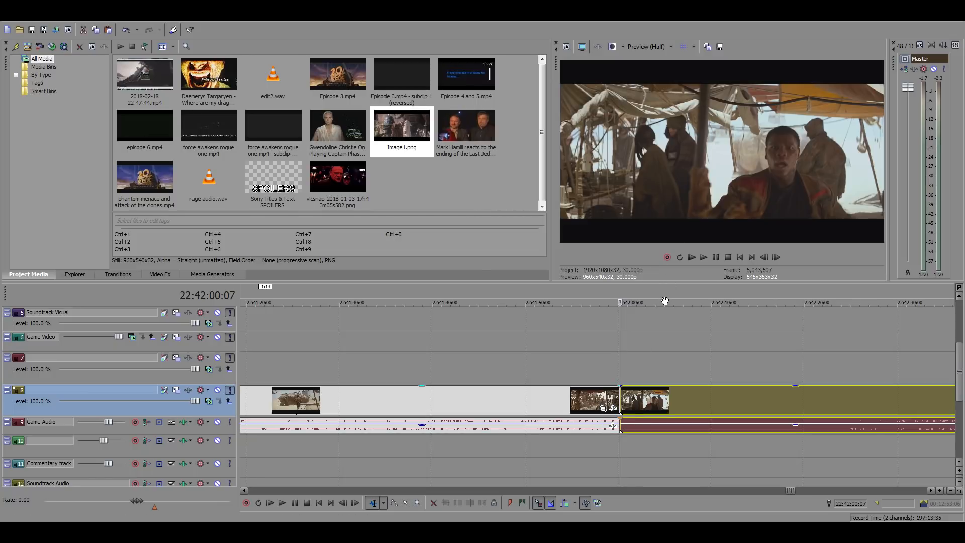
Find the end of the wanted market section and split the footage at 22:42:06:08
{"action": "left_click", "coordinate": [705, 397]}
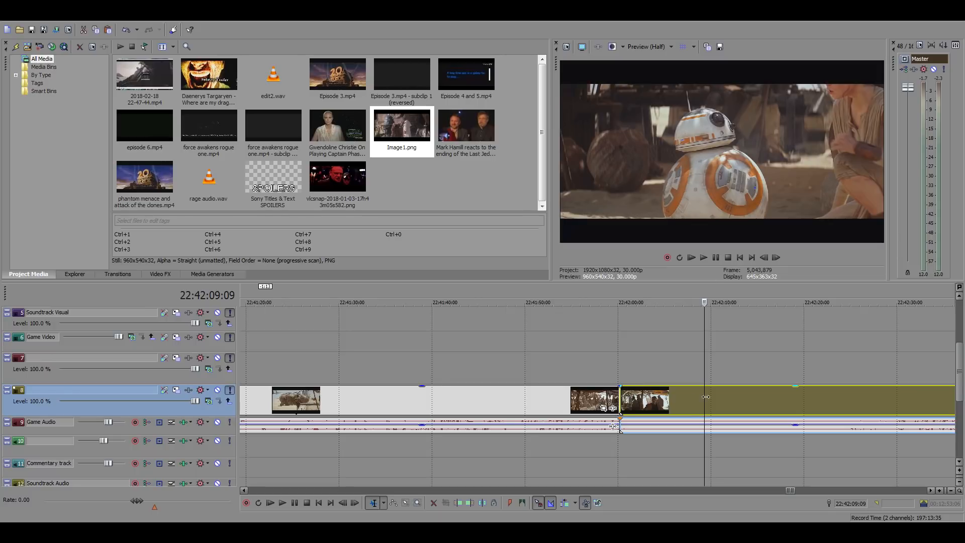
{"action": "left_click", "coordinate": [676, 395]}
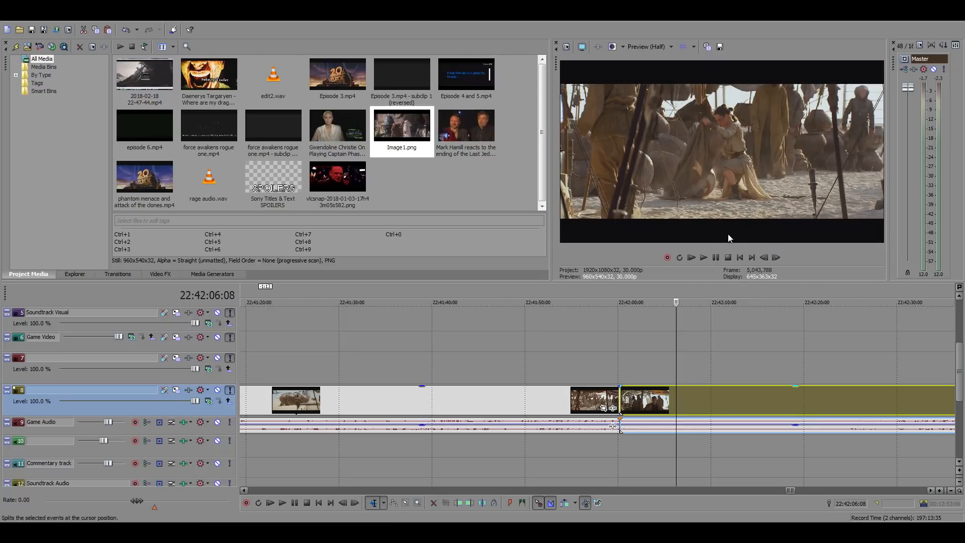
{"action": "key", "text": "s"}
Copy the isolated Finn market clip and paste it directly behind the desert Falcon clip at 01:05:08:07
{"action": "left_click", "coordinate": [635, 408]}
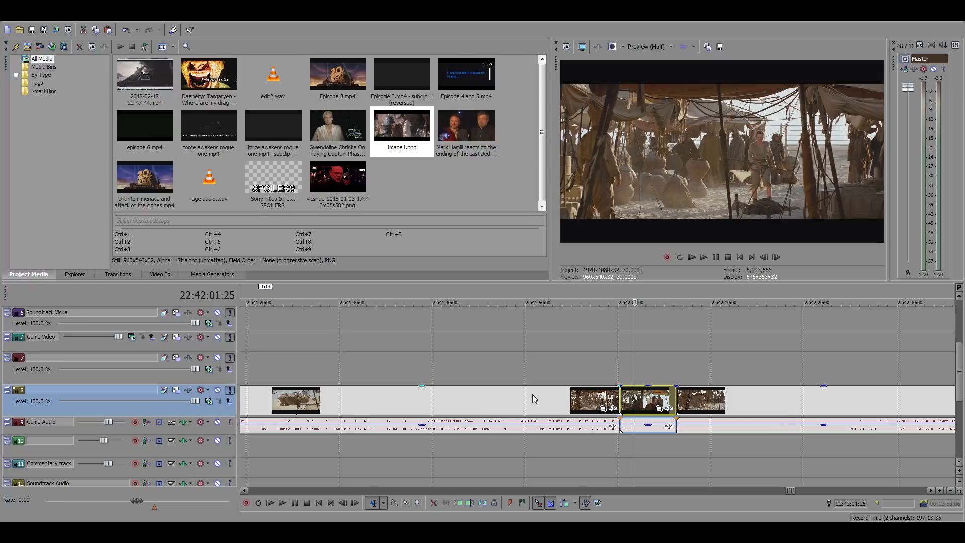
{"action": "scroll", "coordinate": [532, 394], "scroll_direction": "down", "scroll_amount": 3}
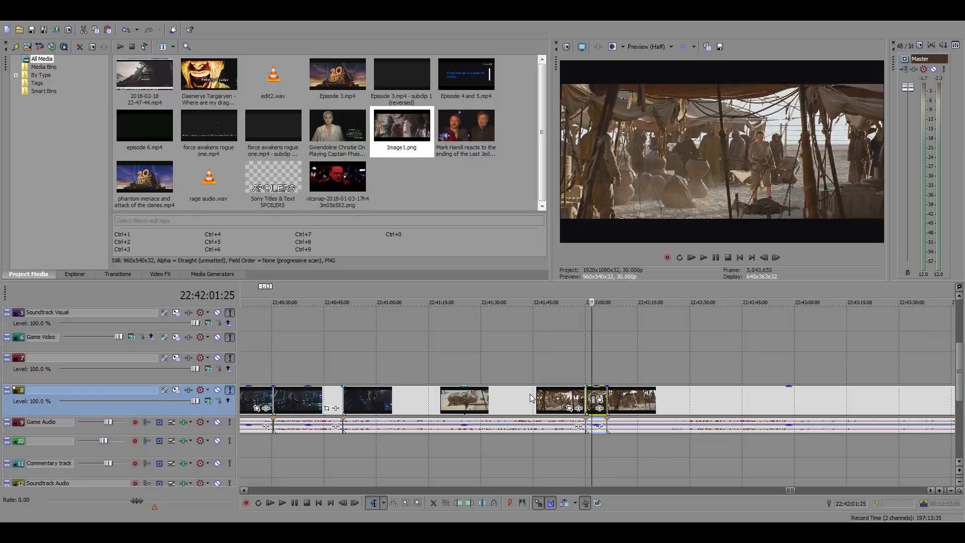
{"action": "scroll", "coordinate": [531, 398], "scroll_direction": "down", "scroll_amount": 15}
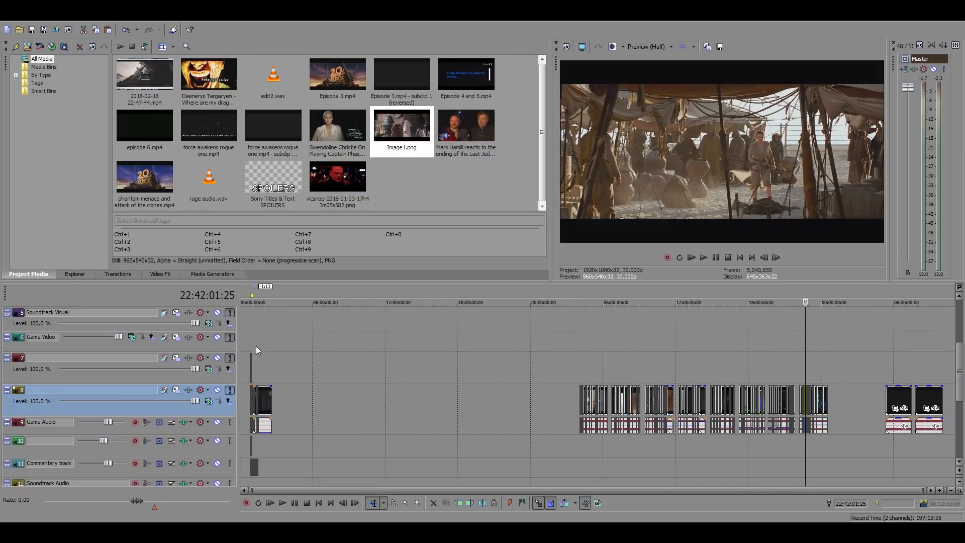
{"action": "left_click", "coordinate": [256, 346]}
{"action": "scroll", "coordinate": [333, 349], "scroll_direction": "up", "scroll_amount": 10}
{"action": "left_click", "coordinate": [271, 364]}
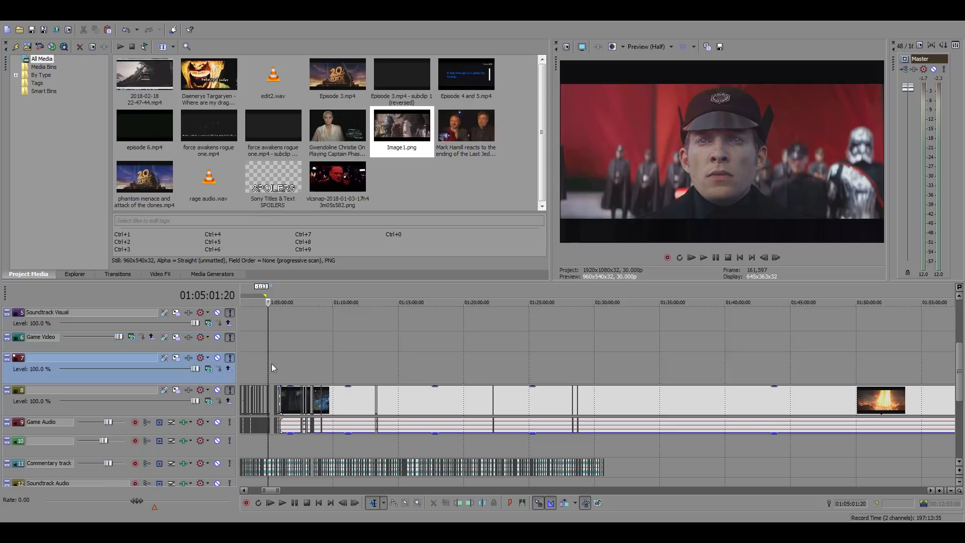
{"action": "scroll", "coordinate": [271, 368], "scroll_direction": "up", "scroll_amount": 10}
{"action": "left_click", "coordinate": [649, 400]}
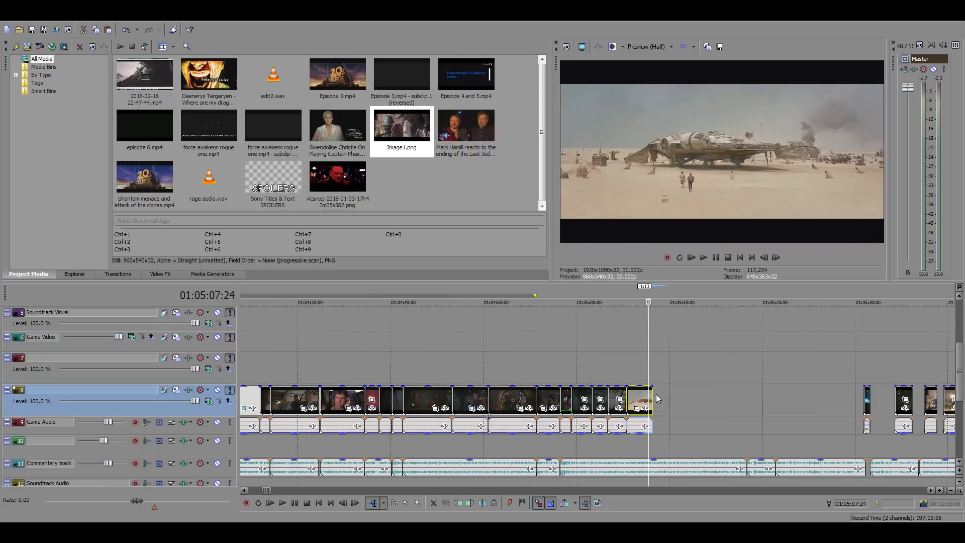
{"action": "scroll", "coordinate": [657, 398], "scroll_direction": "up", "scroll_amount": 4}
{"action": "key", "text": "ctrl+v"}
Silence the pasted market clip's audio and play the clip against the commentary from 01:05:08:07
{"action": "left_click", "coordinate": [655, 423]}
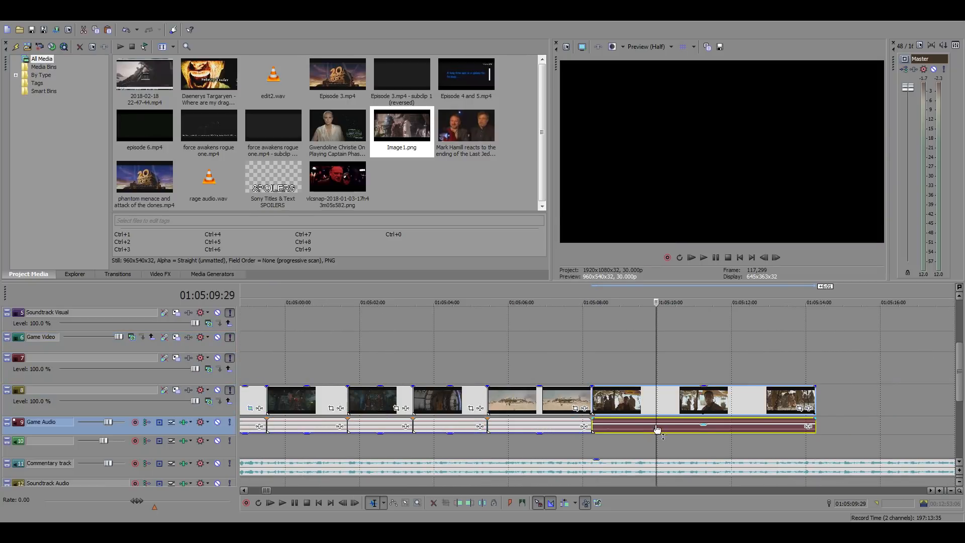
{"action": "left_click", "coordinate": [591, 363]}
{"action": "key", "text": "space"}
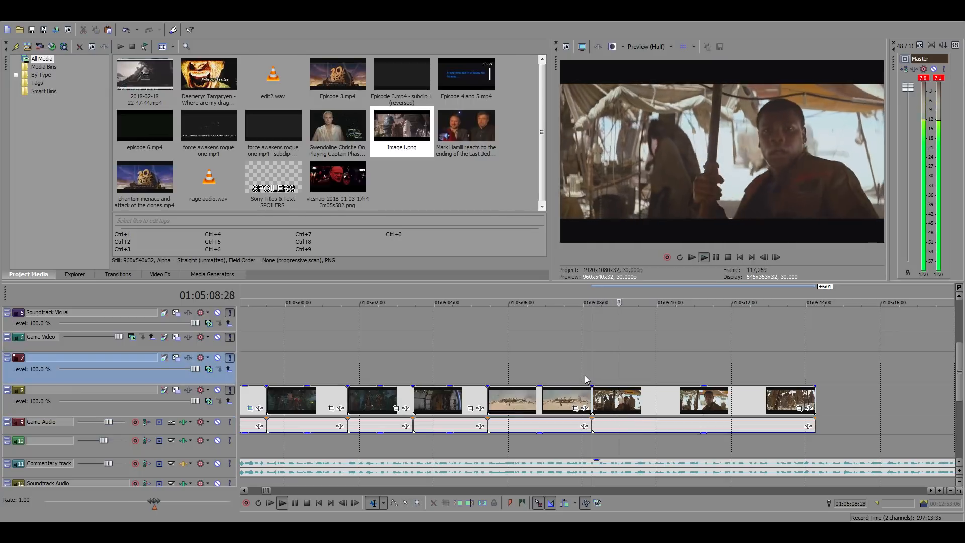
Find the matching point in the commentary and trim the end of the market clip to 01:05:10:16
{"action": "left_click", "coordinate": [671, 396]}
{"action": "key", "text": "space"}
{"action": "key", "text": "space"}
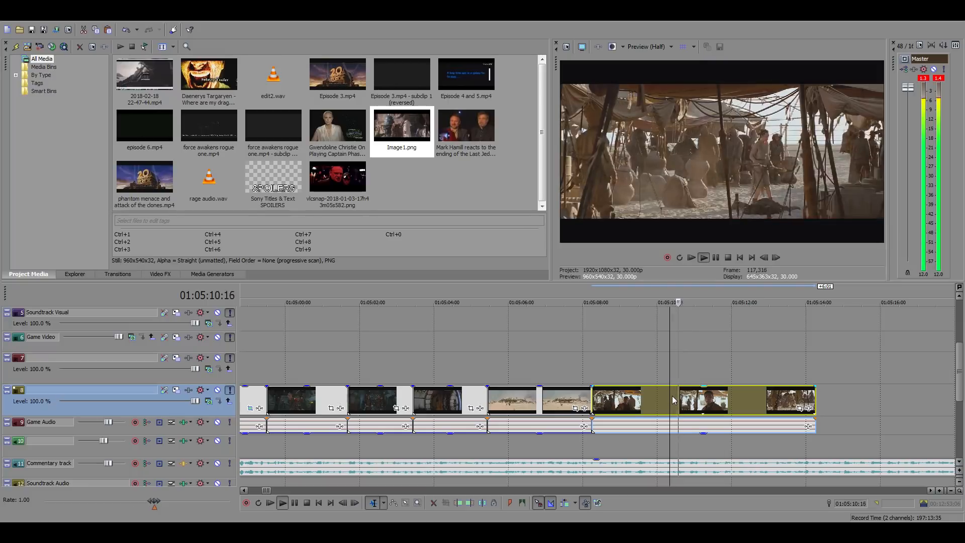
{"action": "left_click", "coordinate": [678, 395]}
{"action": "right_click", "coordinate": [677, 396]}
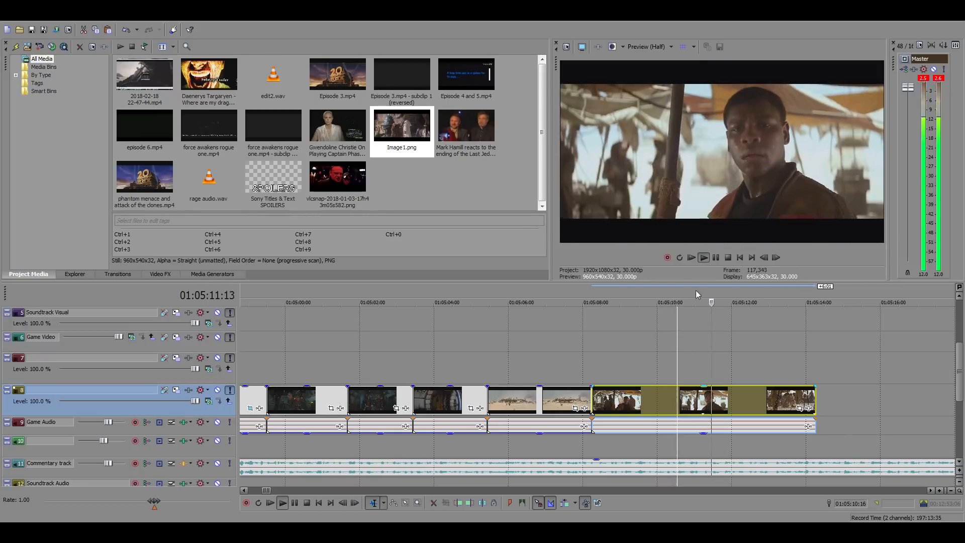
{"action": "left_click", "coordinate": [714, 215]}
{"action": "key", "text": "space"}
Return to the Force Awakens source footage and check the Rey scenes up to 22:27:50:06
{"action": "scroll", "coordinate": [677, 400], "scroll_direction": "down", "scroll_amount": 6}
{"action": "scroll", "coordinate": [676, 401], "scroll_direction": "down", "scroll_amount": 6}
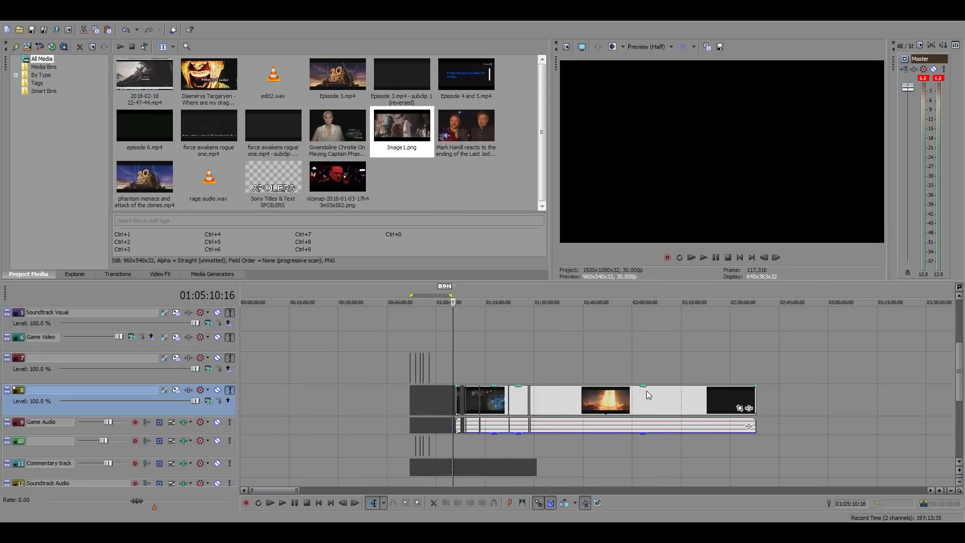
{"action": "left_click", "coordinate": [802, 370]}
{"action": "scroll", "coordinate": [767, 379], "scroll_direction": "up", "scroll_amount": 10}
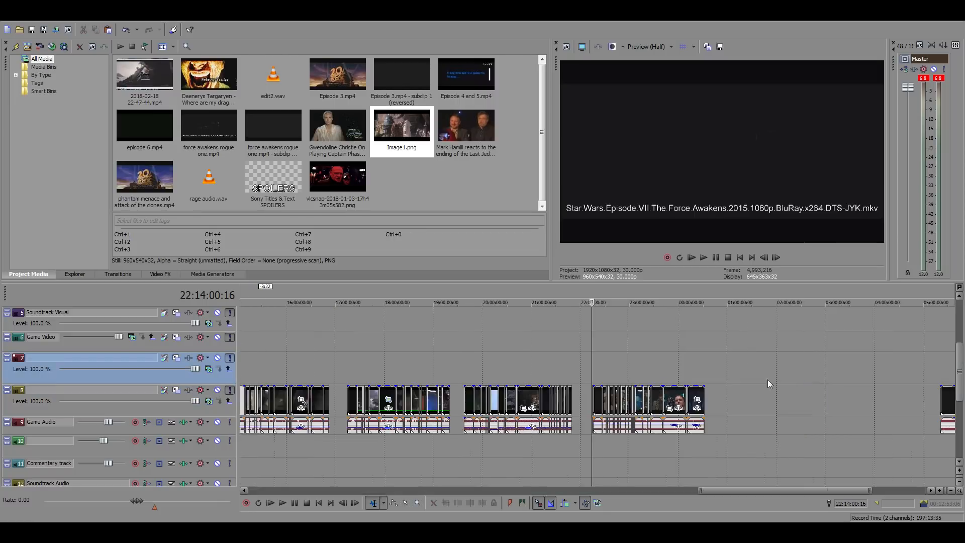
{"action": "scroll", "coordinate": [650, 376], "scroll_direction": "up", "scroll_amount": 5}
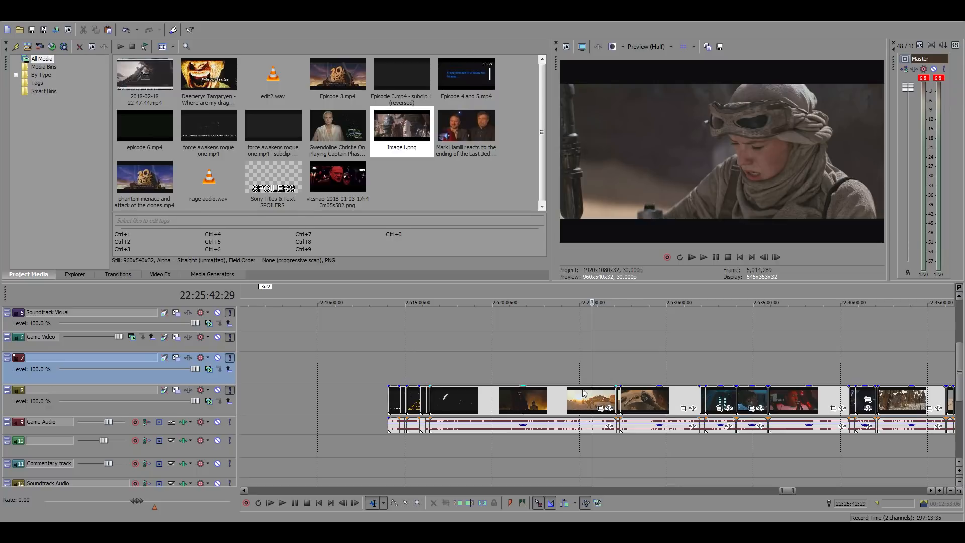
{"action": "left_click", "coordinate": [617, 370]}
{"action": "scroll", "coordinate": [663, 375], "scroll_direction": "up", "scroll_amount": 5}
{"action": "left_click", "coordinate": [664, 374]}
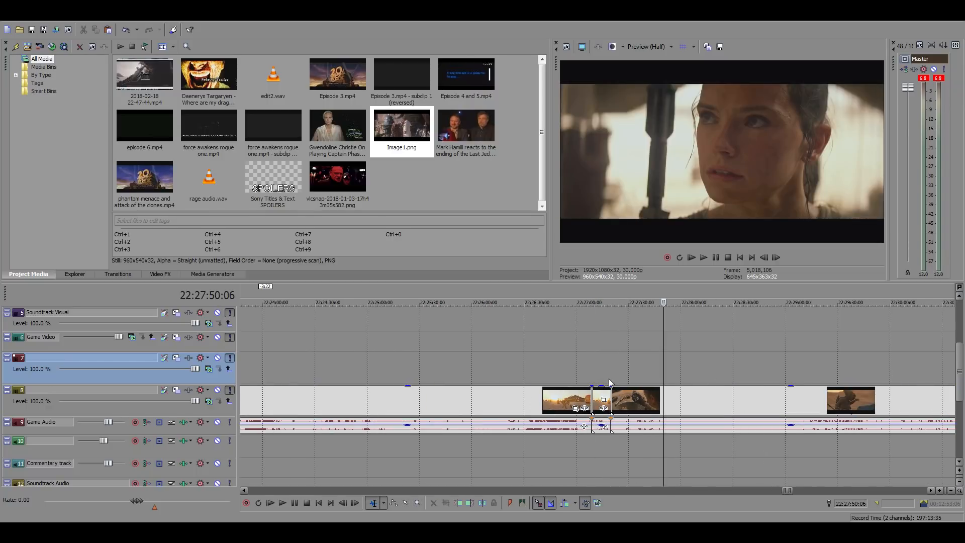
Scan forward to the desert scene with Rey and BB-8 and play it from 22:30:03:22
{"action": "left_click", "coordinate": [707, 370]}
{"action": "left_click", "coordinate": [778, 363]}
{"action": "left_click", "coordinate": [842, 358]}
{"action": "left_click", "coordinate": [896, 355]}
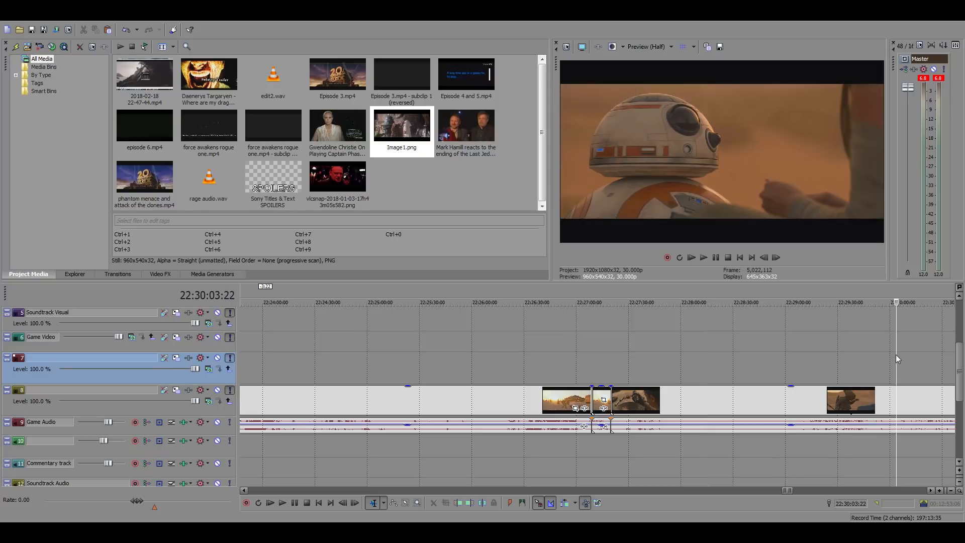
{"action": "key", "text": "space"}
Split the desert footage at 22:30:04:26 and 22:30:10:02 to isolate the Rey and BB-8 shot, and select that piece
{"action": "scroll", "coordinate": [846, 369], "scroll_direction": "up", "scroll_amount": 3}
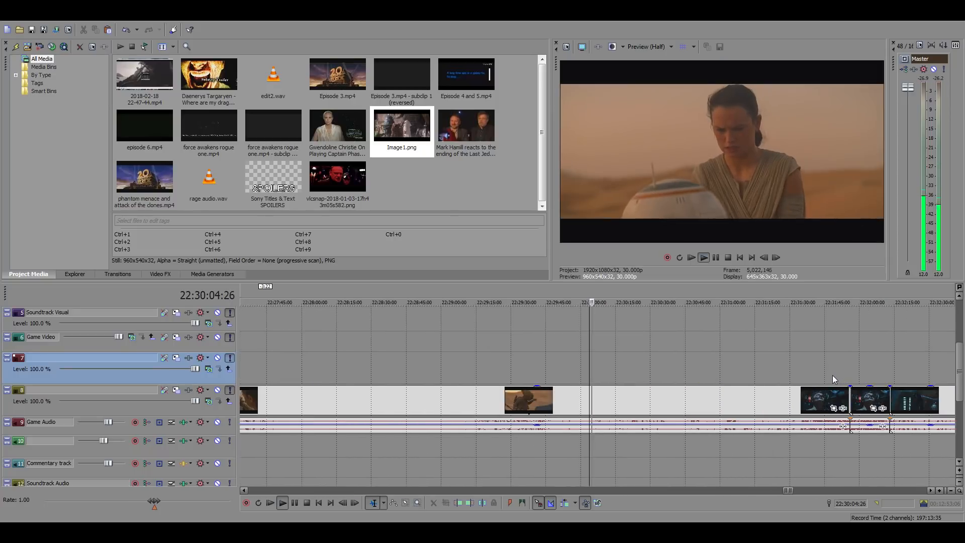
{"action": "scroll", "coordinate": [804, 376], "scroll_direction": "up", "scroll_amount": 3}
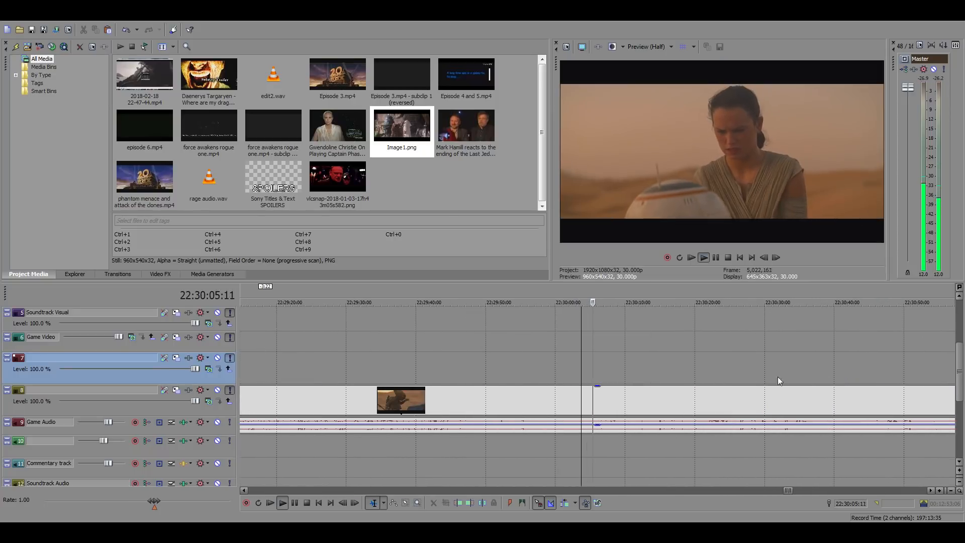
{"action": "left_click", "coordinate": [589, 396]}
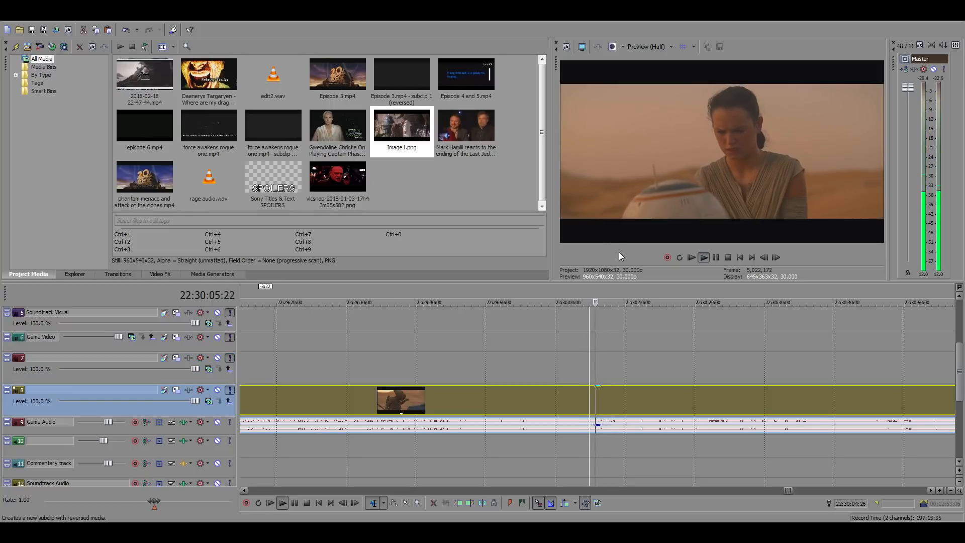
{"action": "key", "text": "s"}
{"action": "left_click", "coordinate": [625, 396]}
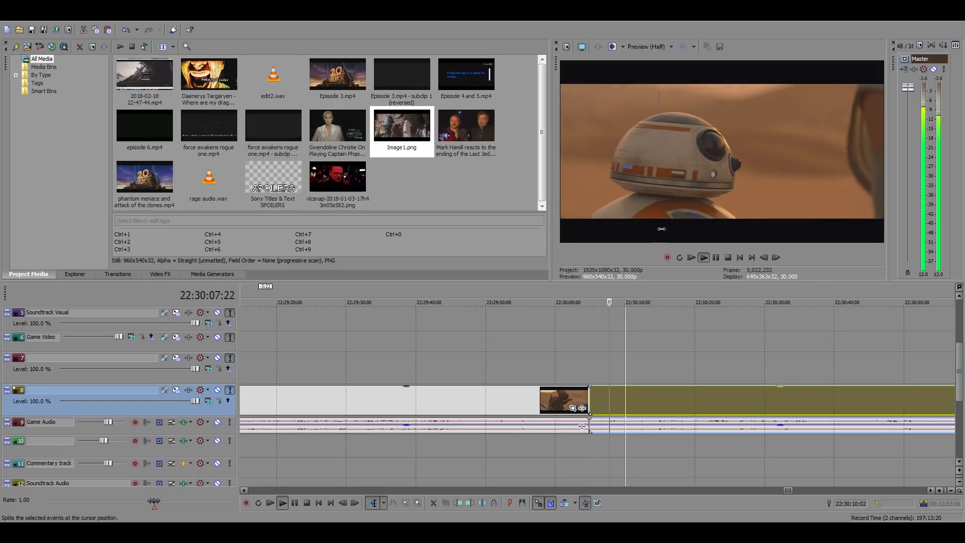
{"action": "key", "text": "s"}
{"action": "left_click", "coordinate": [601, 401]}
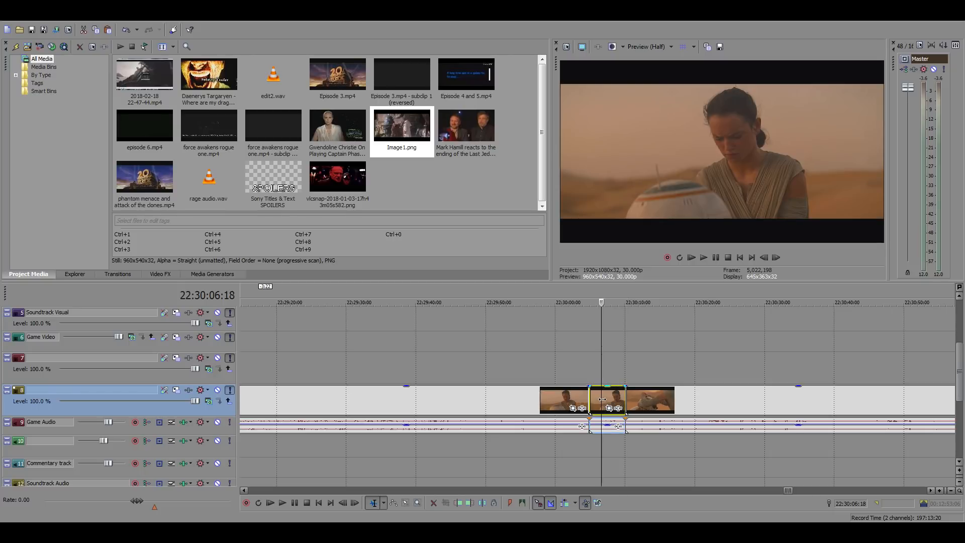
Paste a copy of the isolated Rey and BB-8 shot directly after the market clip at 01:05:10:16
{"action": "scroll", "coordinate": [523, 377], "scroll_direction": "down", "scroll_amount": 5}
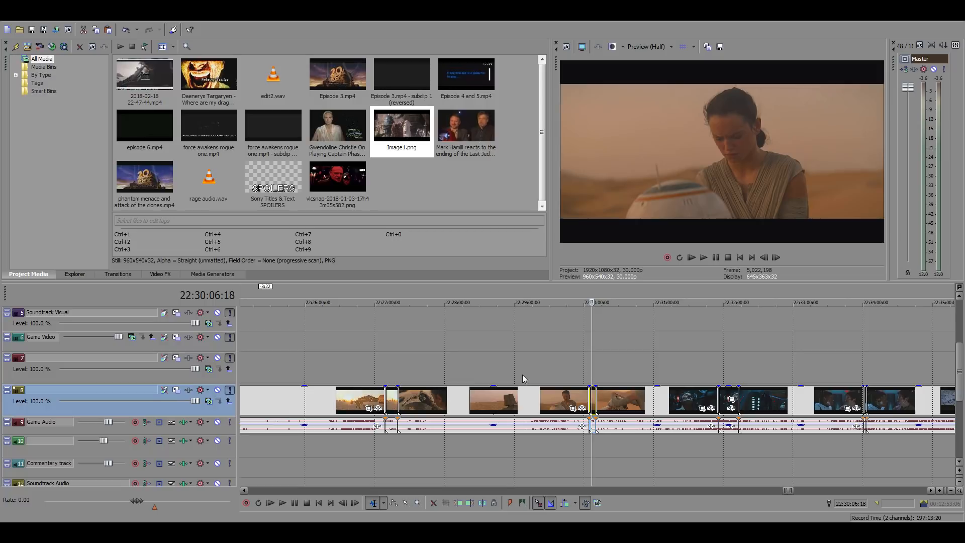
{"action": "scroll", "coordinate": [517, 374], "scroll_direction": "down", "scroll_amount": 8}
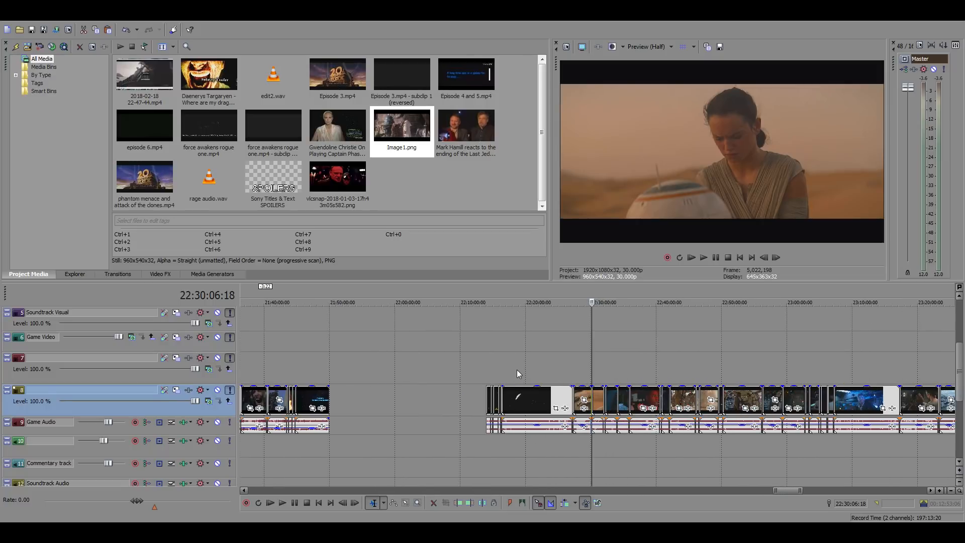
{"action": "scroll", "coordinate": [517, 369], "scroll_direction": "down", "scroll_amount": 10}
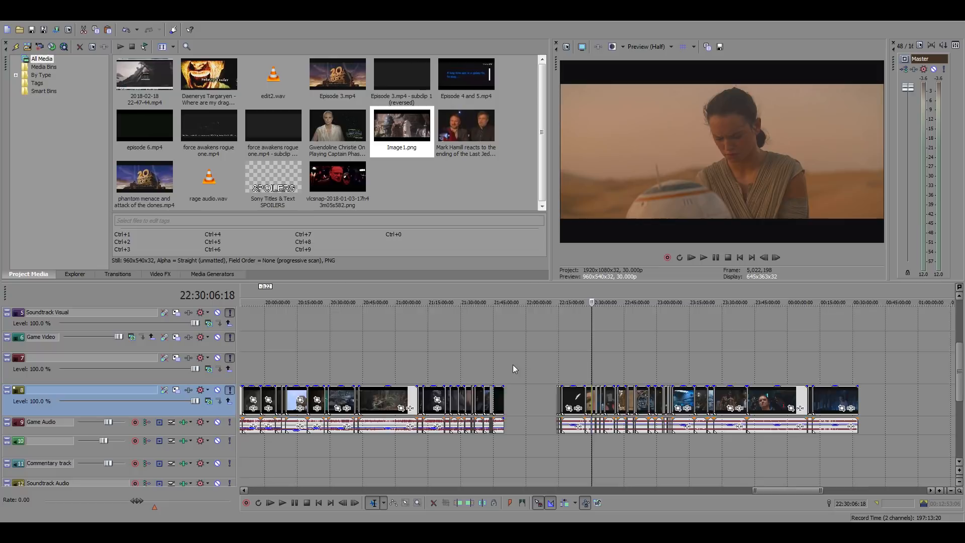
{"action": "left_click", "coordinate": [248, 334]}
{"action": "scroll", "coordinate": [329, 336], "scroll_direction": "up", "scroll_amount": 15}
{"action": "scroll", "coordinate": [523, 358], "scroll_direction": "up", "scroll_amount": 6}
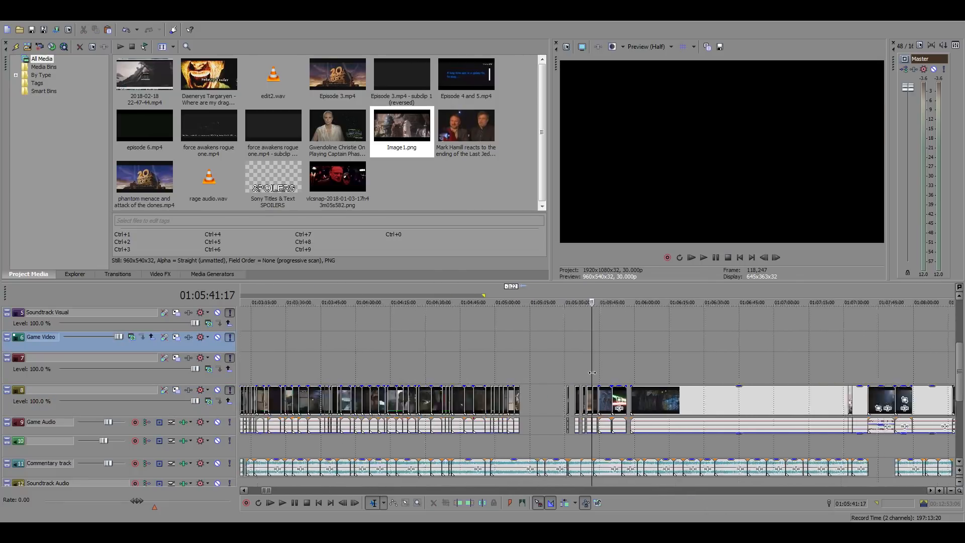
{"action": "left_click", "coordinate": [452, 394]}
{"action": "scroll", "coordinate": [453, 395], "scroll_direction": "up", "scroll_amount": 4}
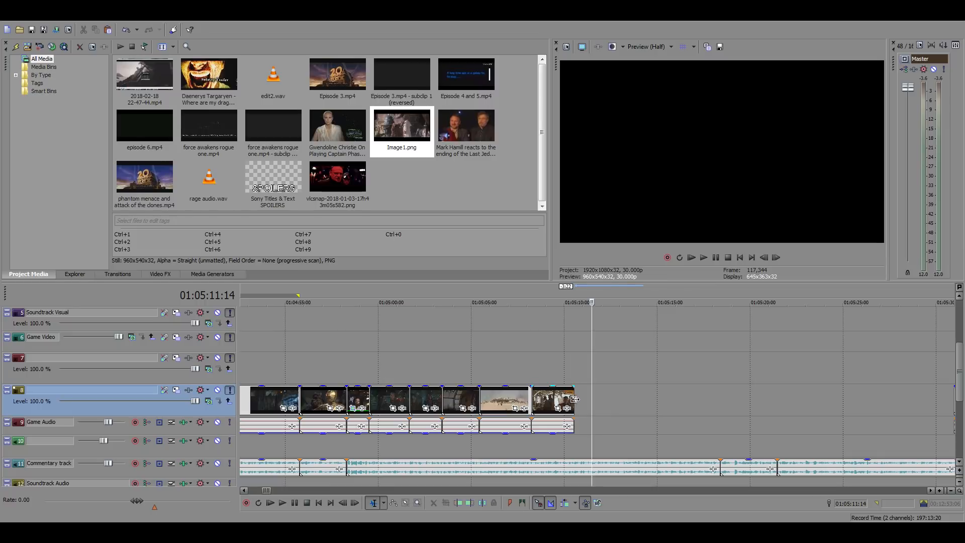
{"action": "left_click", "coordinate": [576, 401]}
{"action": "scroll", "coordinate": [603, 403], "scroll_direction": "up", "scroll_amount": 4}
{"action": "key", "text": "ctrl+v"}
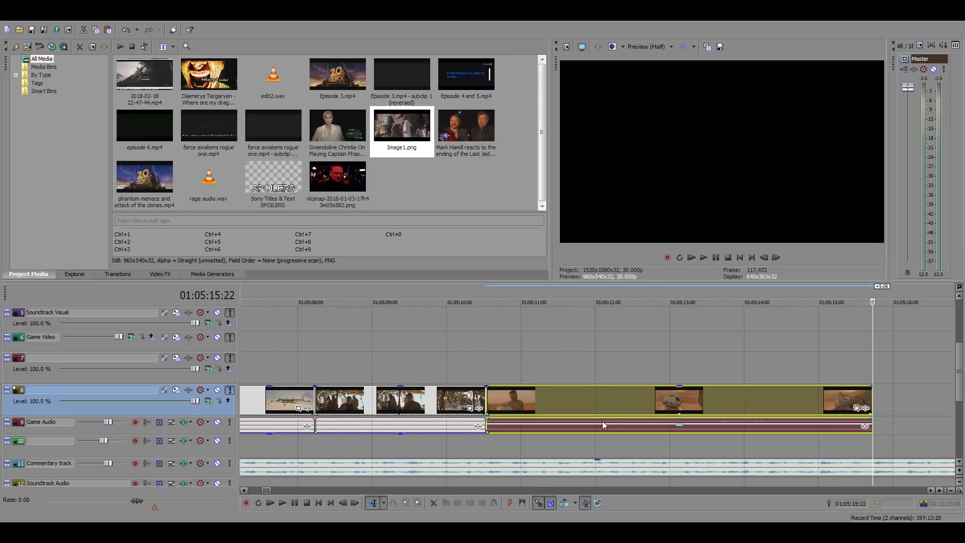
Silence the pasted Rey clip's audio and play the clip against the commentary from 01:05:10:16
{"action": "left_click", "coordinate": [604, 426]}
{"action": "left_click", "coordinate": [487, 361]}
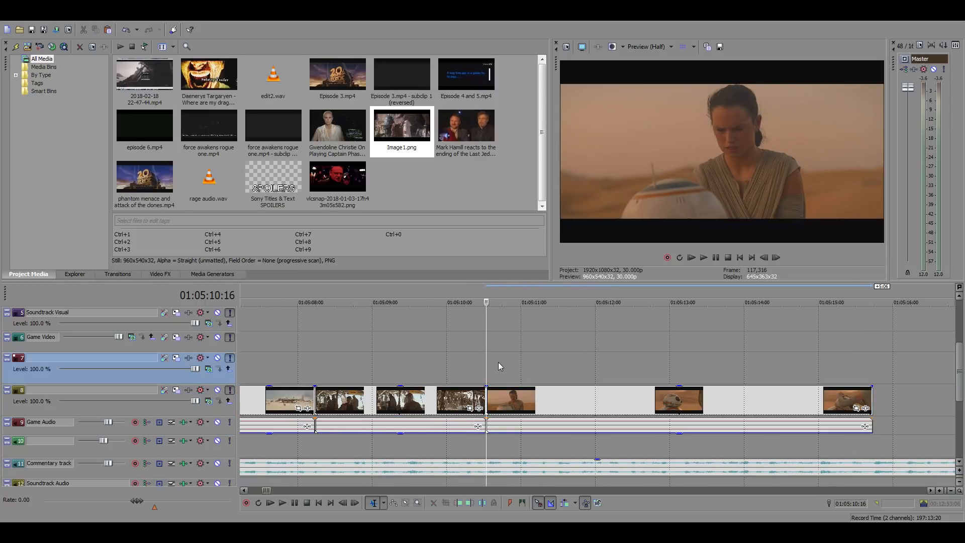
{"action": "key", "text": "space"}
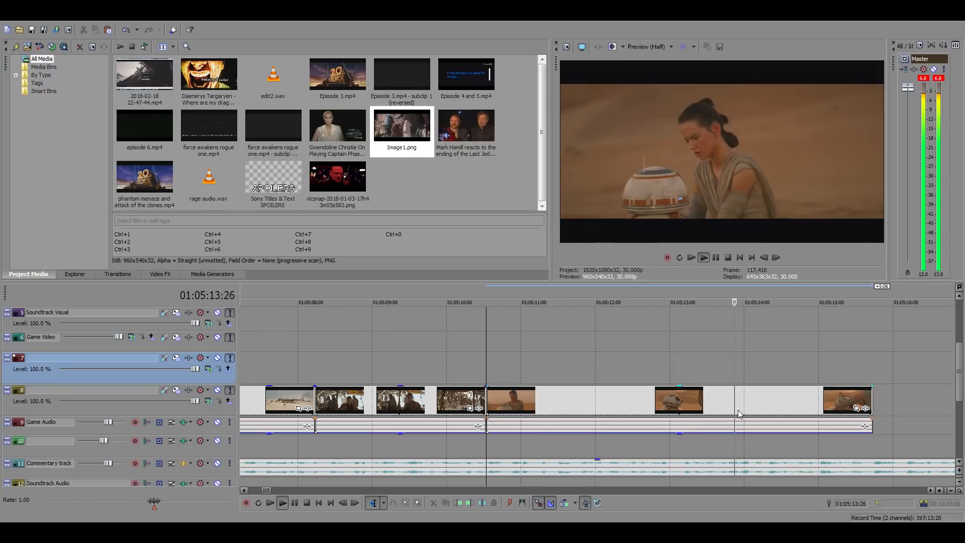
{"action": "key", "text": "space"}
Shift the Rey clip 17 frames later, extend its start back to 01:05:10:16, and replay it from there
{"action": "left_click_drag", "start_coordinate": [633, 400], "coordinate": [678, 402]}
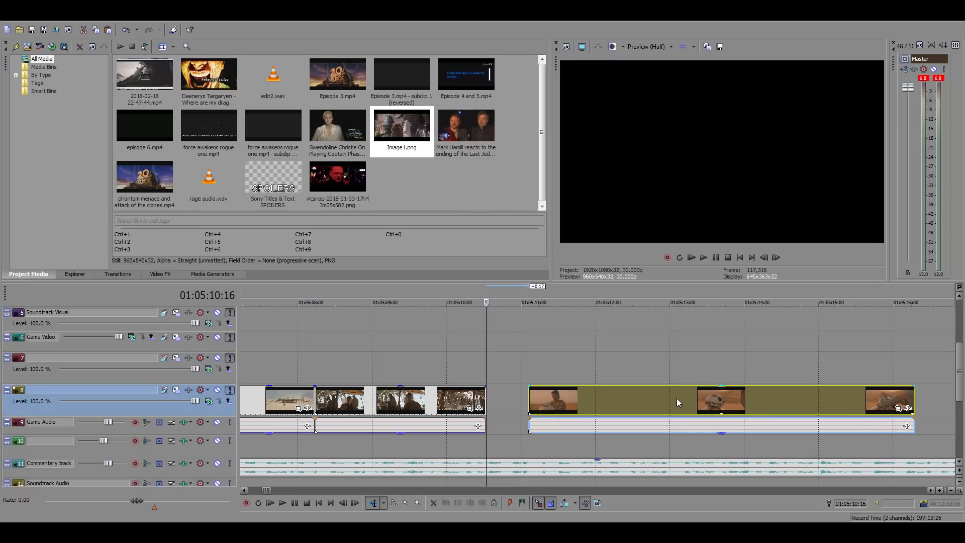
{"action": "left_click_drag", "start_coordinate": [527, 402], "coordinate": [487, 401]}
{"action": "key", "text": "space"}
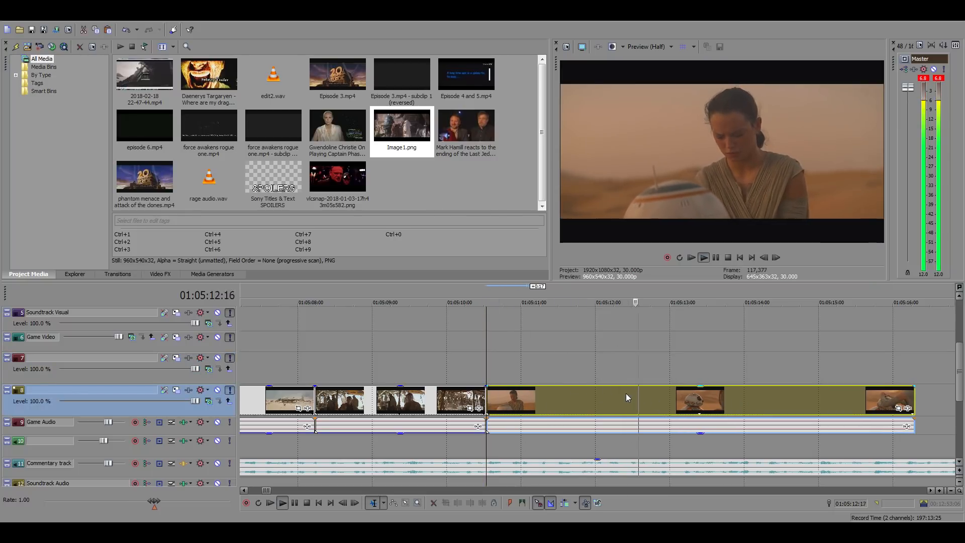
{"action": "key", "text": "space"}
{"action": "key", "text": "space"}
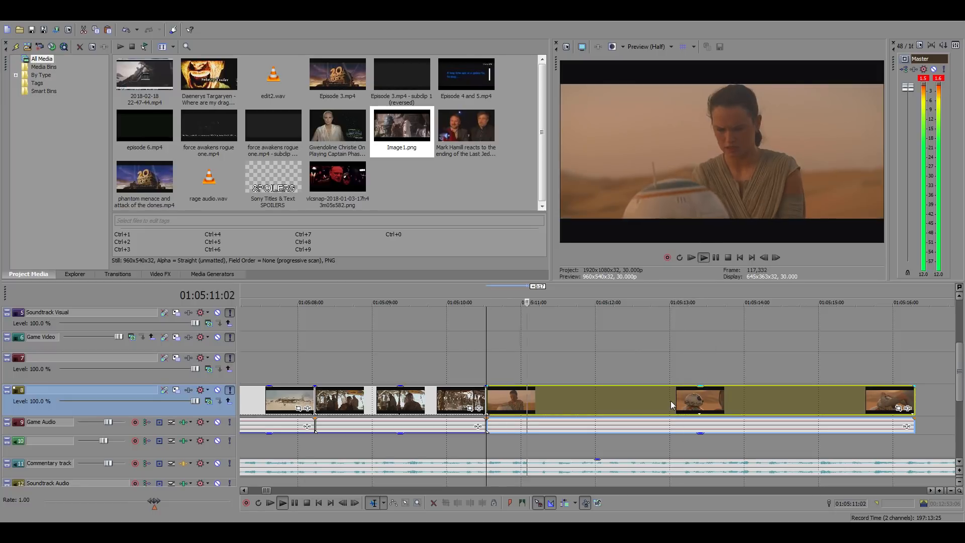
Find the last frames before the cut to BB-8, trim the Rey clip's end to 01:05:12:23 and check the cut
{"action": "left_click", "coordinate": [671, 401]}
{"action": "left_click", "coordinate": [646, 400]}
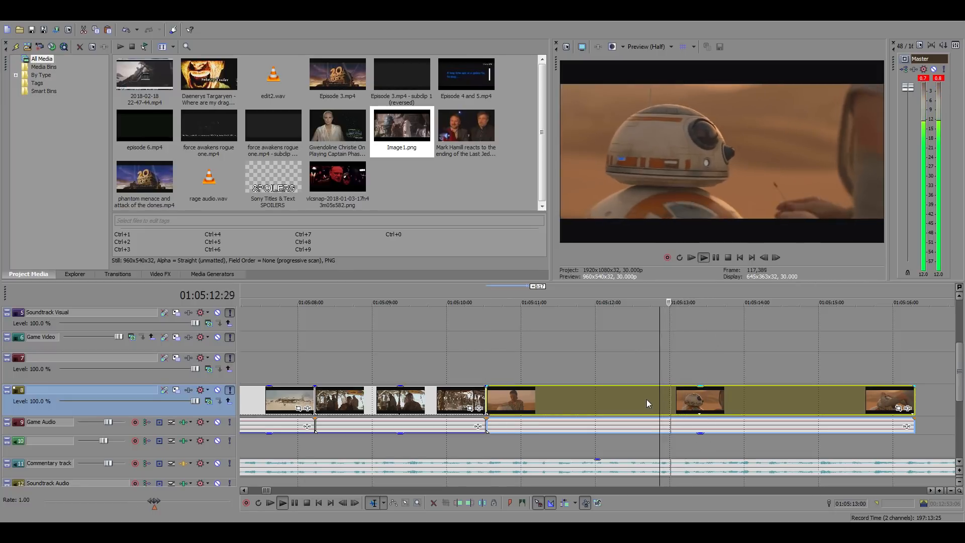
{"action": "left_click", "coordinate": [653, 399]}
{"action": "key", "text": "space"}
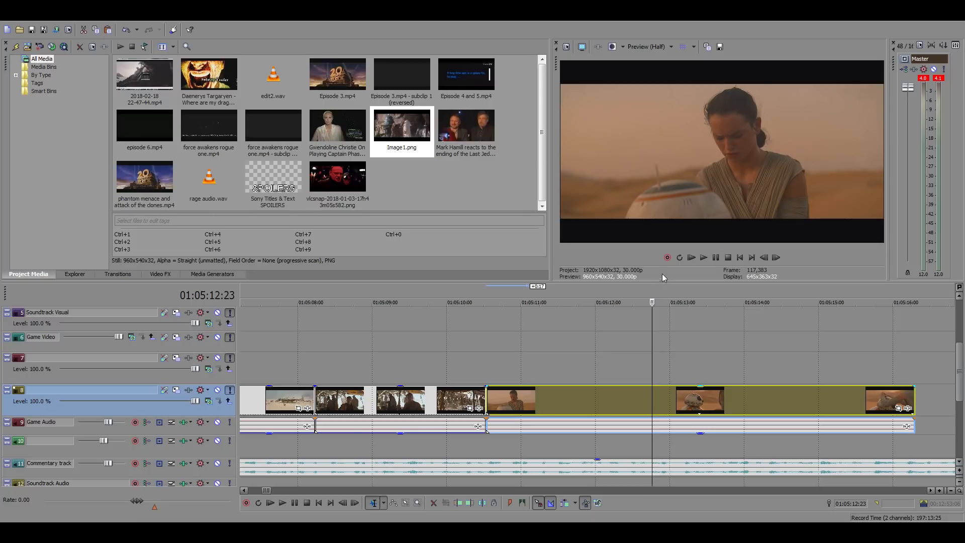
{"action": "left_click", "coordinate": [680, 218]}
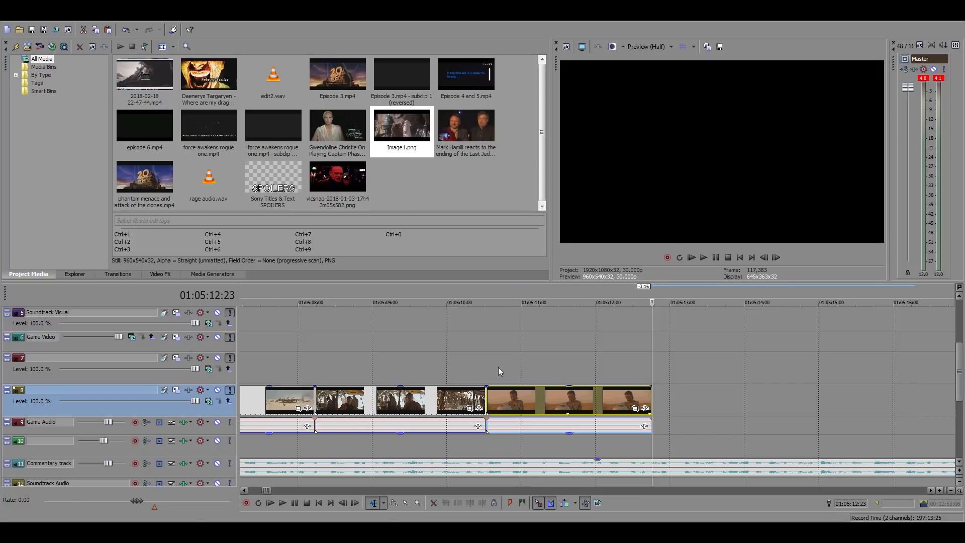
{"action": "left_click", "coordinate": [763, 257]}
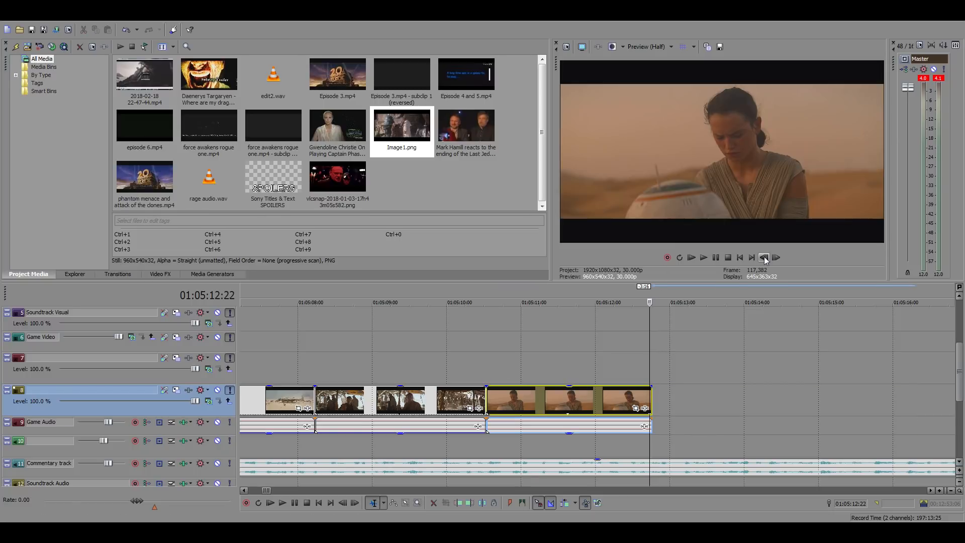
{"action": "left_click", "coordinate": [655, 374]}
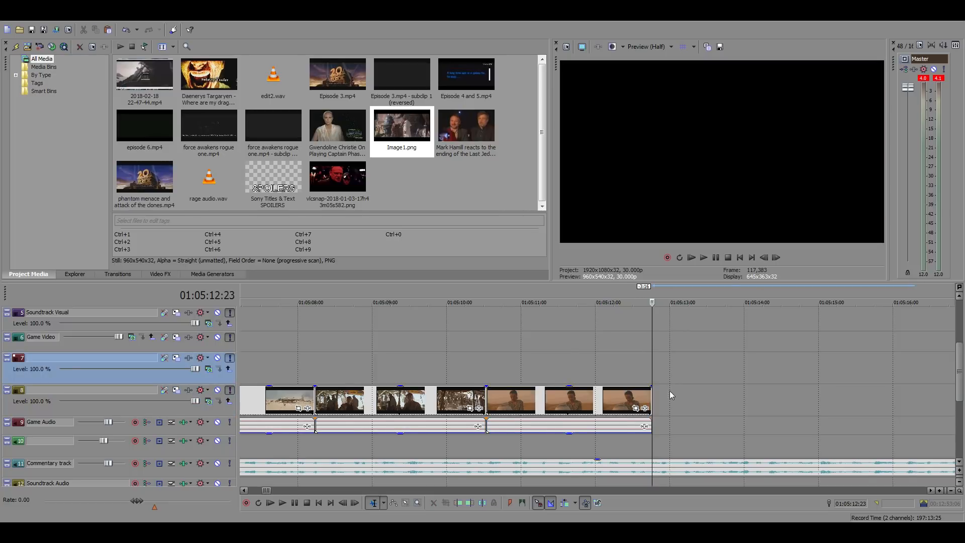
Check the clips following the gap around 01:05:43:17 and go to the Return of the Jedi source footage at 21:28:46:23
{"action": "scroll", "coordinate": [669, 390], "scroll_direction": "down", "scroll_amount": 3}
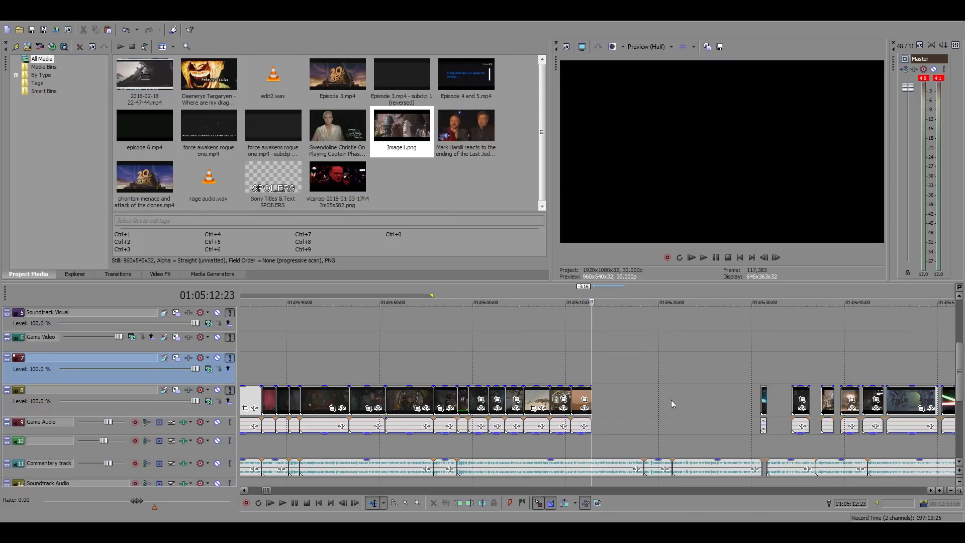
{"action": "left_click", "coordinate": [878, 357]}
{"action": "scroll", "coordinate": [875, 367], "scroll_direction": "up", "scroll_amount": 4}
{"action": "scroll", "coordinate": [873, 377], "scroll_direction": "down", "scroll_amount": 2}
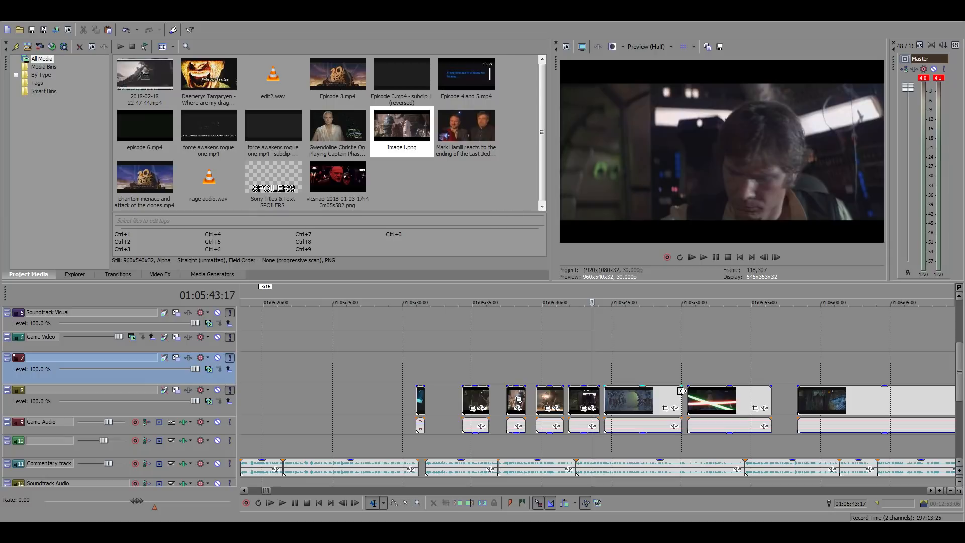
{"action": "scroll", "coordinate": [677, 394], "scroll_direction": "down", "scroll_amount": 15}
{"action": "scroll", "coordinate": [642, 382], "scroll_direction": "down", "scroll_amount": 5}
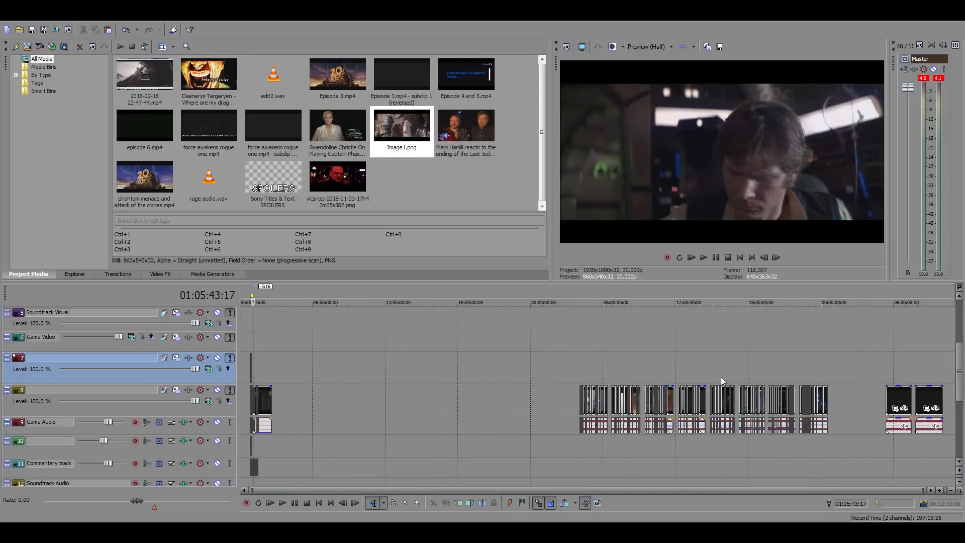
{"action": "left_click", "coordinate": [813, 357]}
{"action": "scroll", "coordinate": [670, 394], "scroll_direction": "up", "scroll_amount": 6}
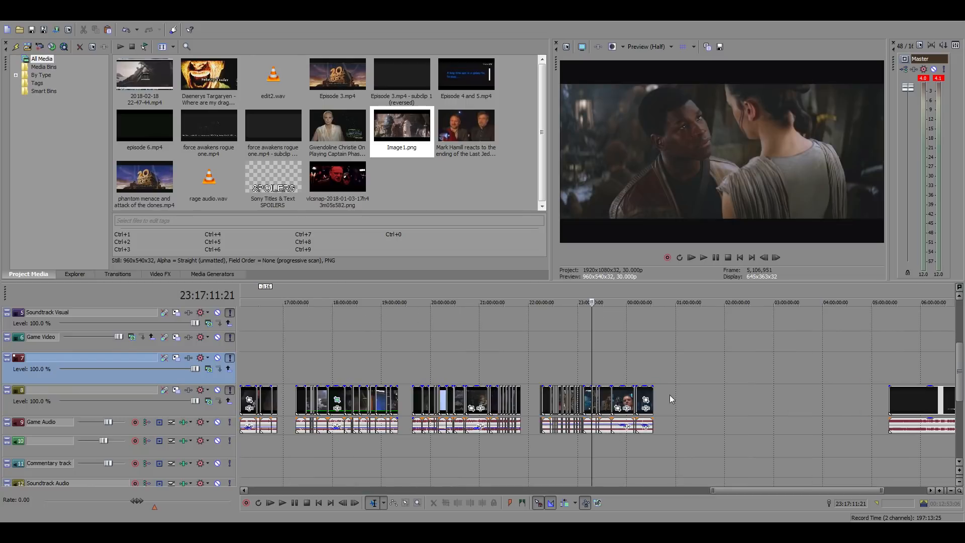
{"action": "left_click", "coordinate": [505, 364]}
{"action": "scroll", "coordinate": [505, 364], "scroll_direction": "up", "scroll_amount": 8}
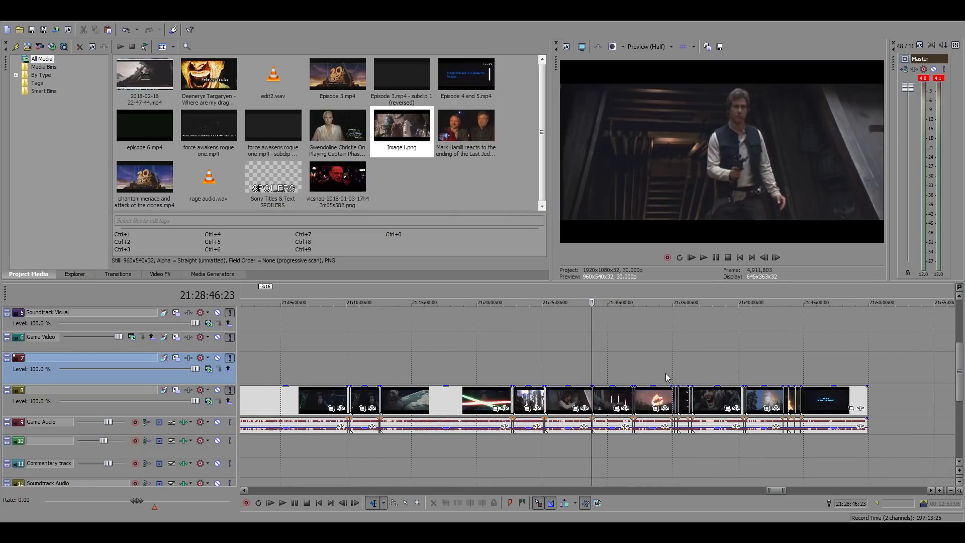
{"action": "scroll", "coordinate": [665, 373], "scroll_direction": "up", "scroll_amount": 2}
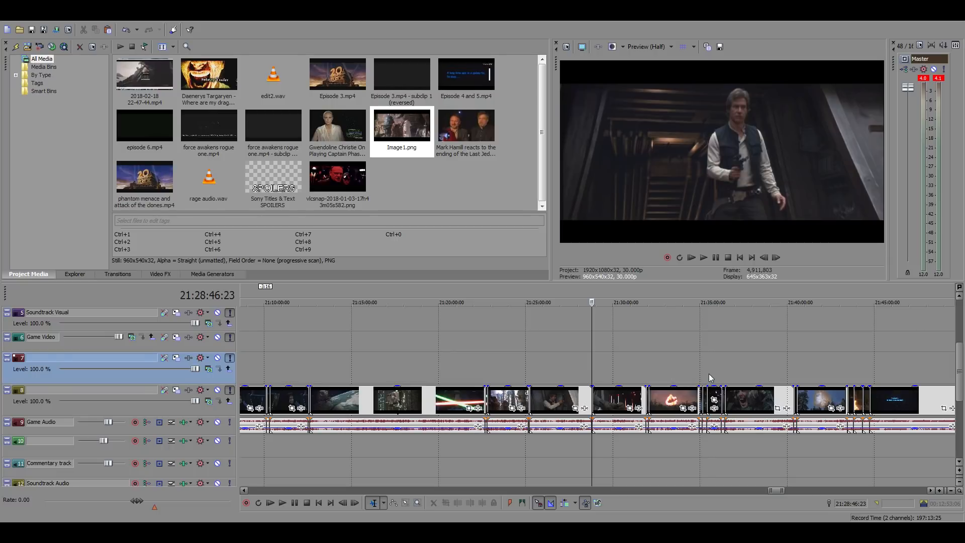
Scan the Return of the Jedi footage for the throne room lightsaber duel and play it from around 21:30:29
{"action": "left_click", "coordinate": [708, 374]}
{"action": "left_click", "coordinate": [647, 372]}
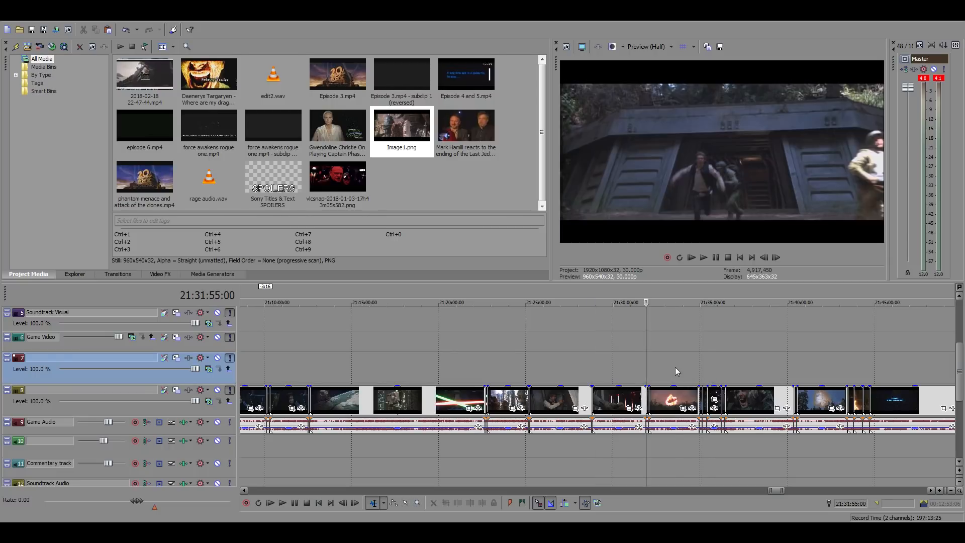
{"action": "left_click", "coordinate": [675, 367]}
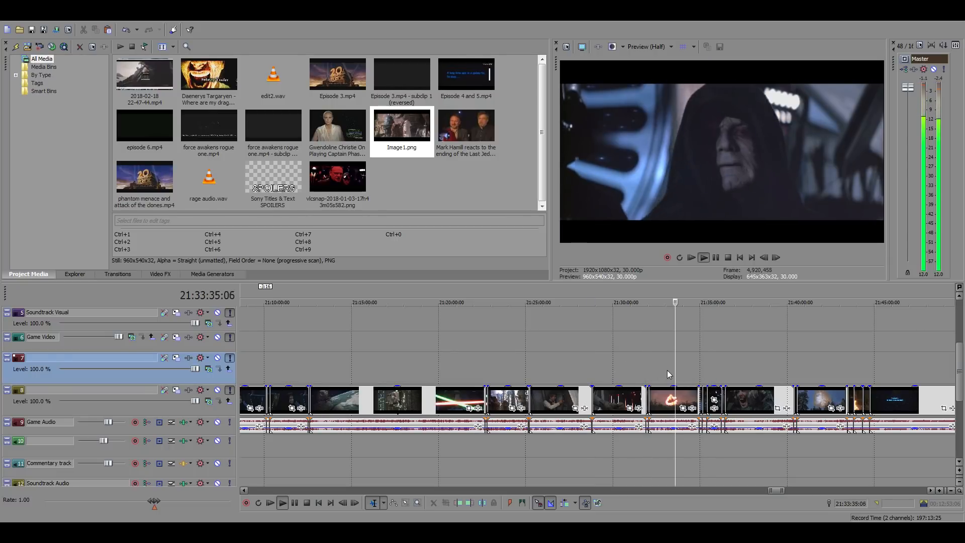
{"action": "left_click", "coordinate": [623, 370]}
{"action": "scroll", "coordinate": [636, 371], "scroll_direction": "up", "scroll_amount": 5}
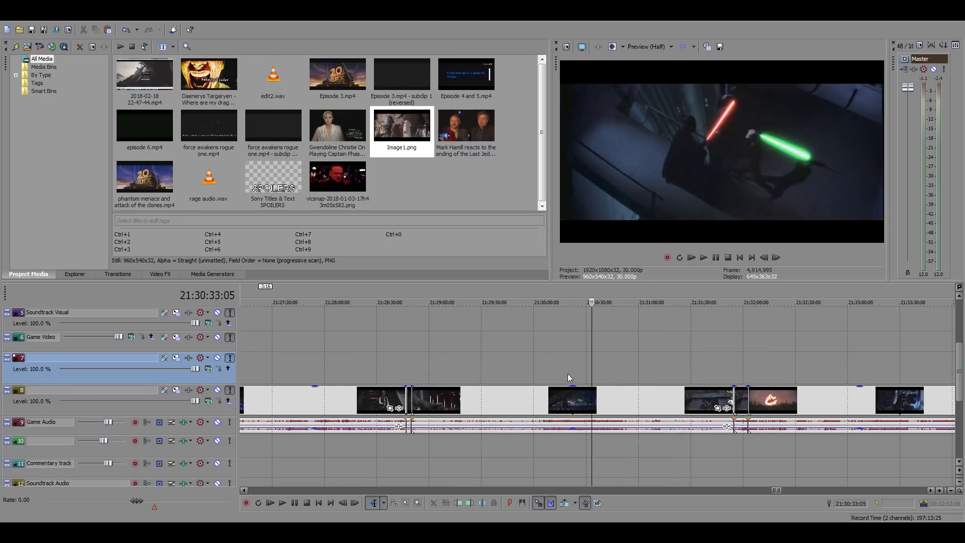
{"action": "left_click", "coordinate": [585, 372]}
{"action": "scroll", "coordinate": [674, 377], "scroll_direction": "up", "scroll_amount": 3}
{"action": "key", "text": "space"}
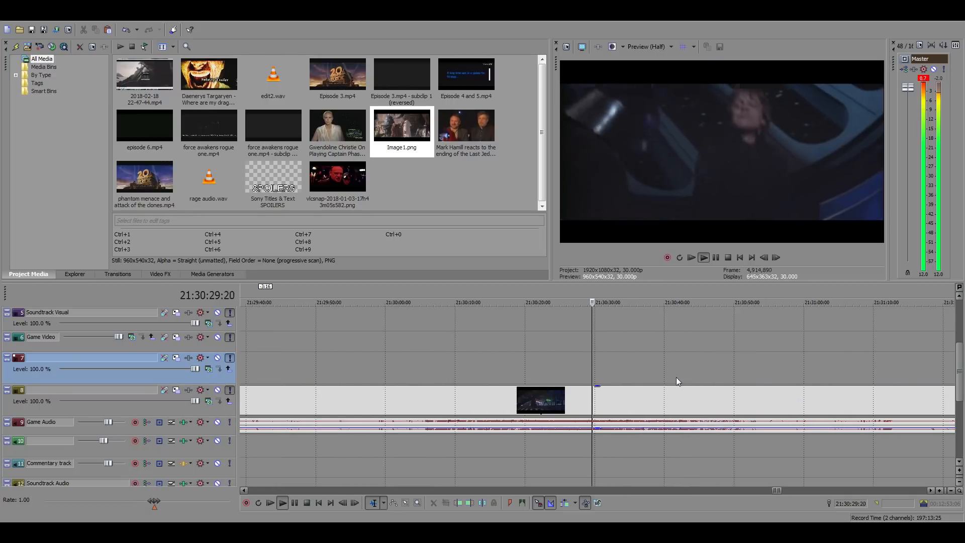
{"action": "key", "text": "space"}
Scan backwards through the throne room duel footage from 21:30:26:04 and play it from about 21:30:05
{"action": "left_click", "coordinate": [567, 369]}
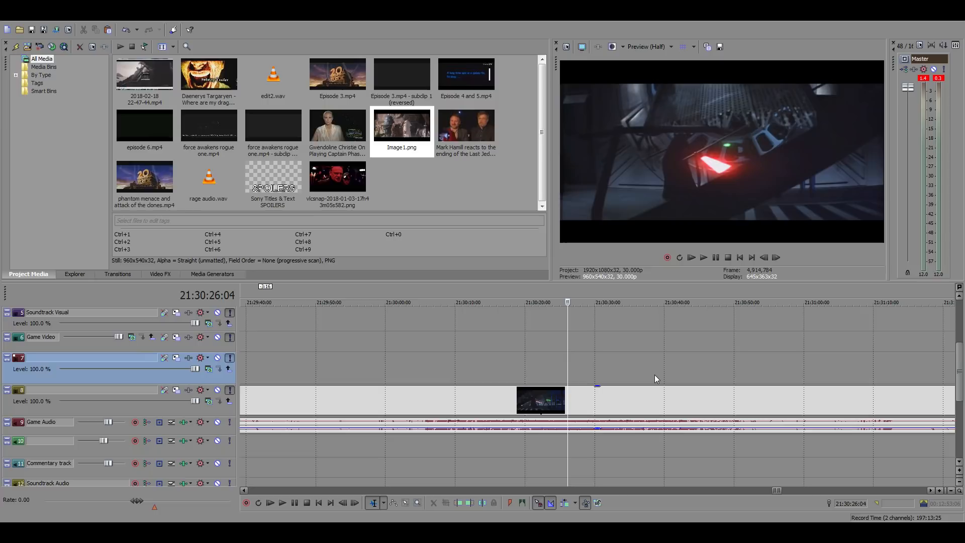
{"action": "left_click", "coordinate": [552, 369]}
{"action": "left_click", "coordinate": [520, 365]}
{"action": "left_click", "coordinate": [493, 363]}
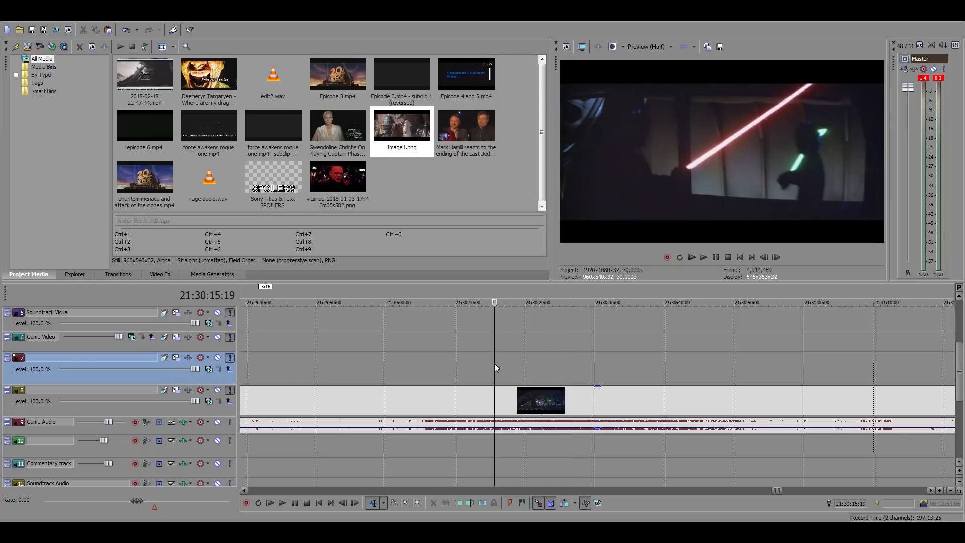
{"action": "left_click", "coordinate": [474, 363]}
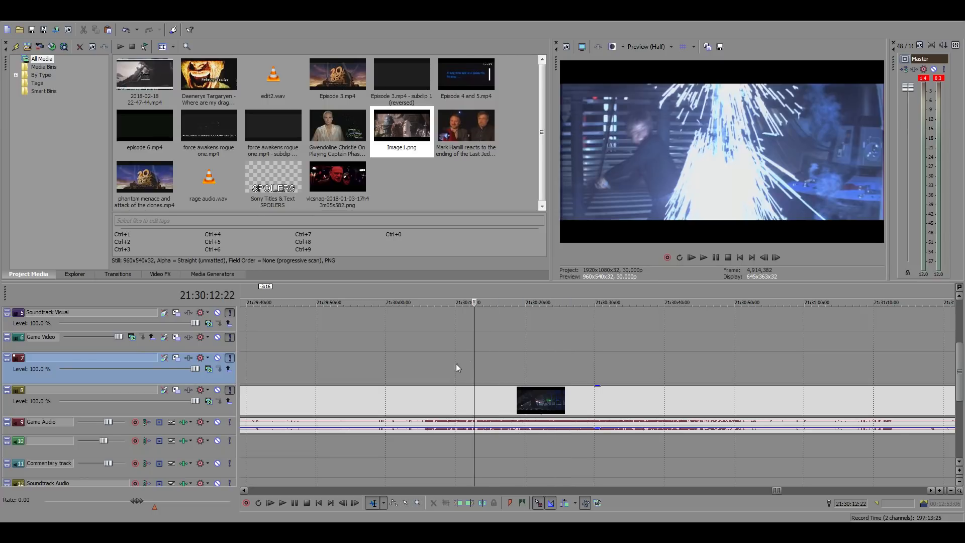
{"action": "left_click", "coordinate": [454, 363]}
{"action": "left_click", "coordinate": [422, 363]}
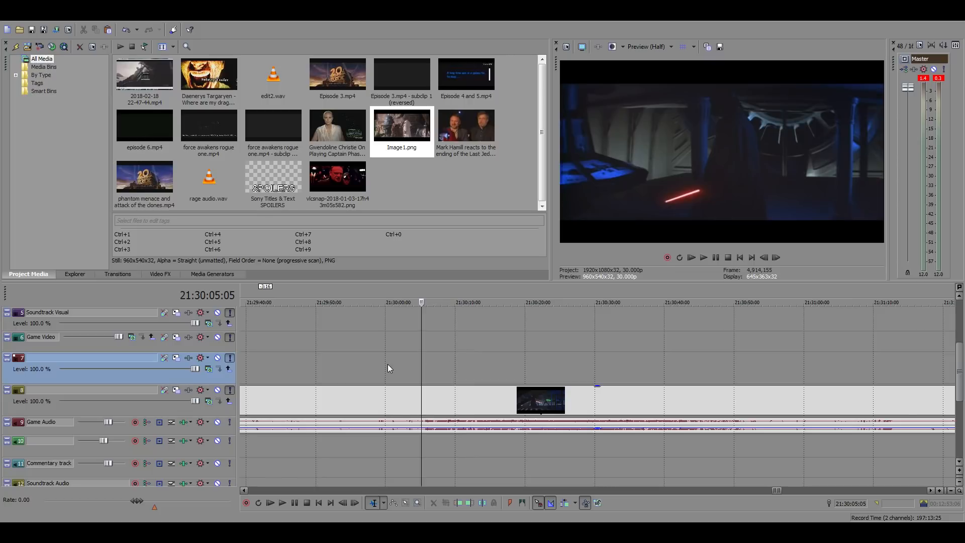
{"action": "left_click", "coordinate": [388, 363]}
{"action": "left_click", "coordinate": [418, 366]}
{"action": "key", "text": "space"}
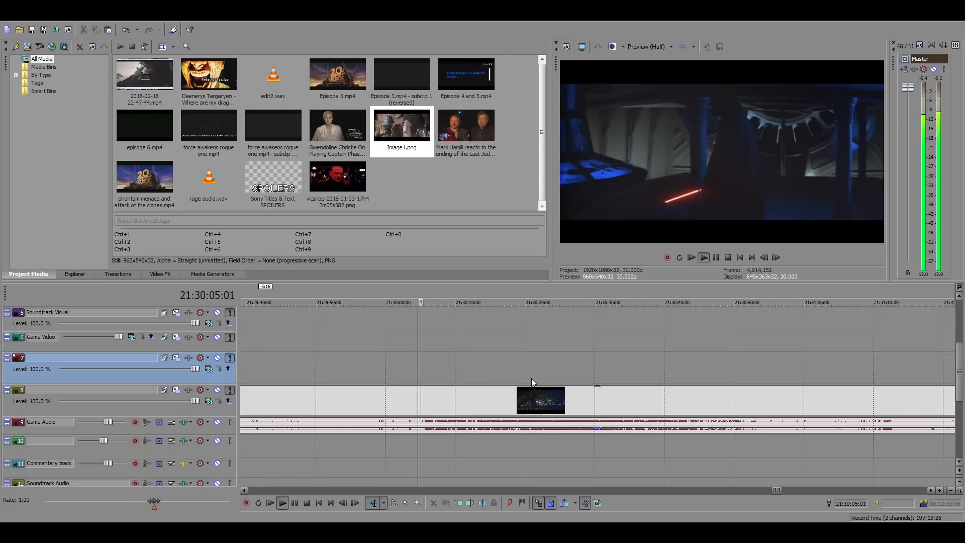
Split the source footage at 21:30:04:20 and about 21:30:10 to isolate the duel segment and copy it
{"action": "scroll", "coordinate": [553, 392], "scroll_direction": "up", "scroll_amount": 3}
{"action": "left_click", "coordinate": [614, 405]}
{"action": "key", "text": "s"}
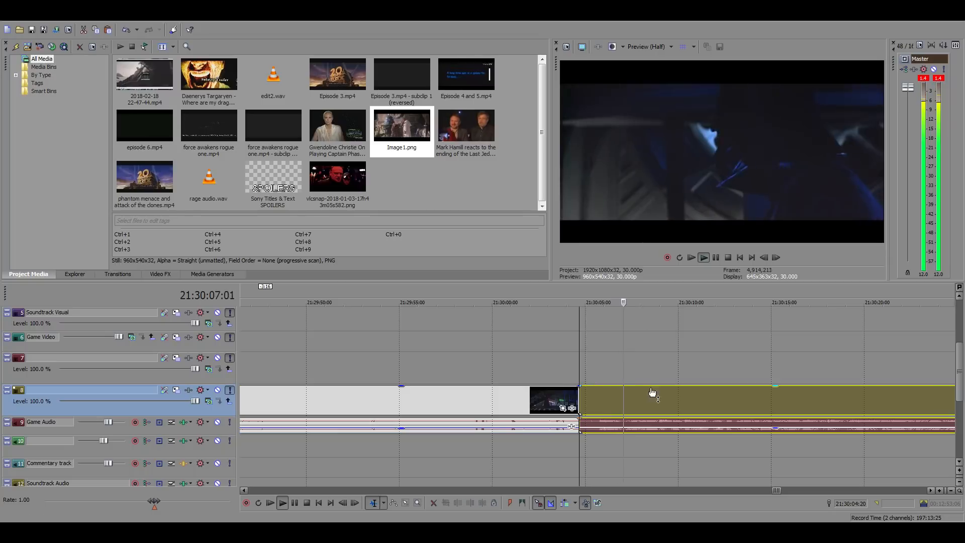
{"action": "left_click", "coordinate": [686, 399]}
{"action": "key", "text": "s"}
{"action": "left_click", "coordinate": [602, 408]}
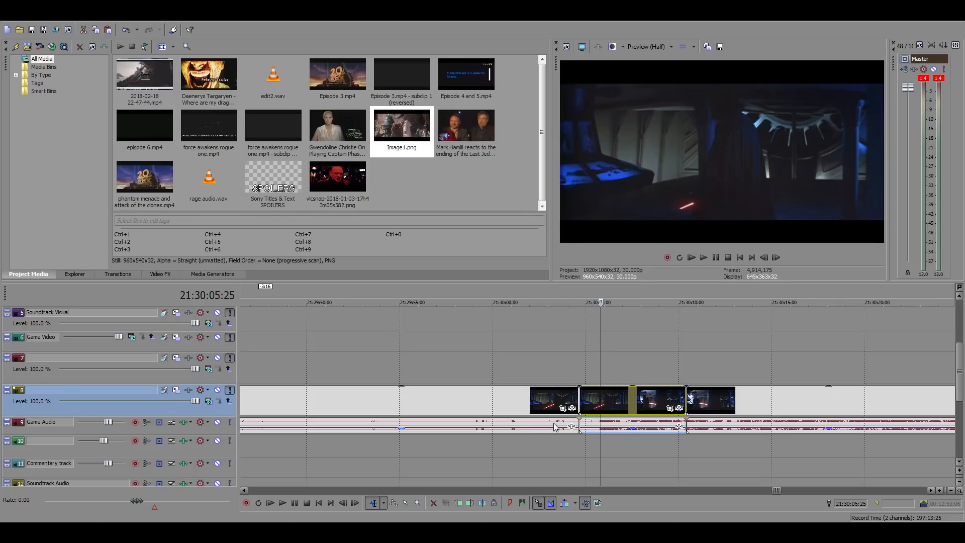
Return to the gap after the Rey clip above the commentary track and paste the duel clip into it
{"action": "scroll", "coordinate": [523, 425], "scroll_direction": "down", "scroll_amount": 15}
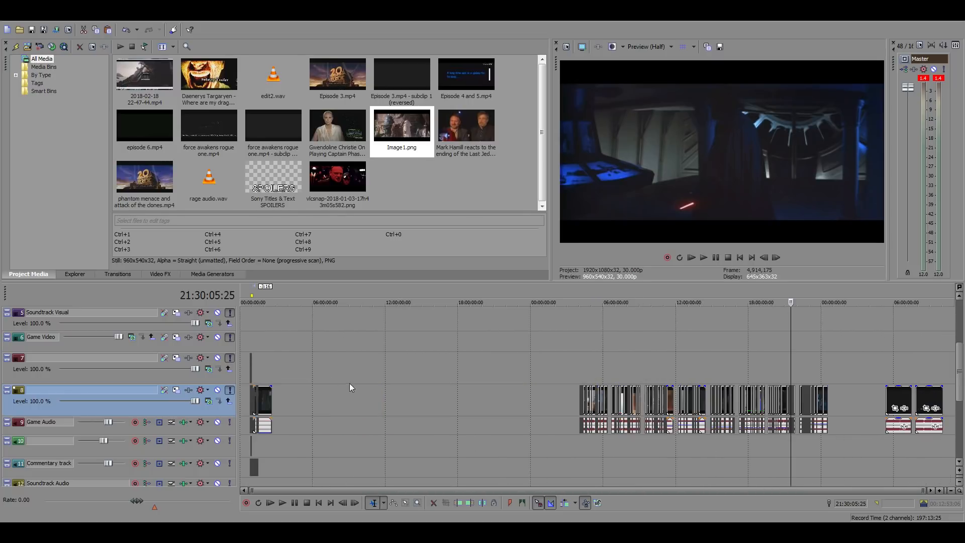
{"action": "left_click", "coordinate": [254, 345]}
{"action": "scroll", "coordinate": [451, 363], "scroll_direction": "up", "scroll_amount": 12}
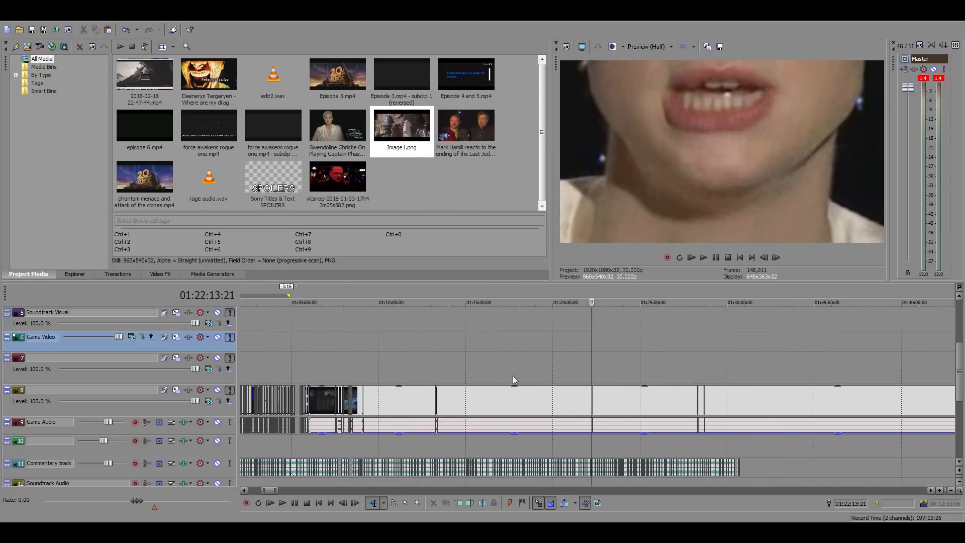
{"action": "left_click", "coordinate": [309, 367]}
{"action": "scroll", "coordinate": [511, 372], "scroll_direction": "up", "scroll_amount": 8}
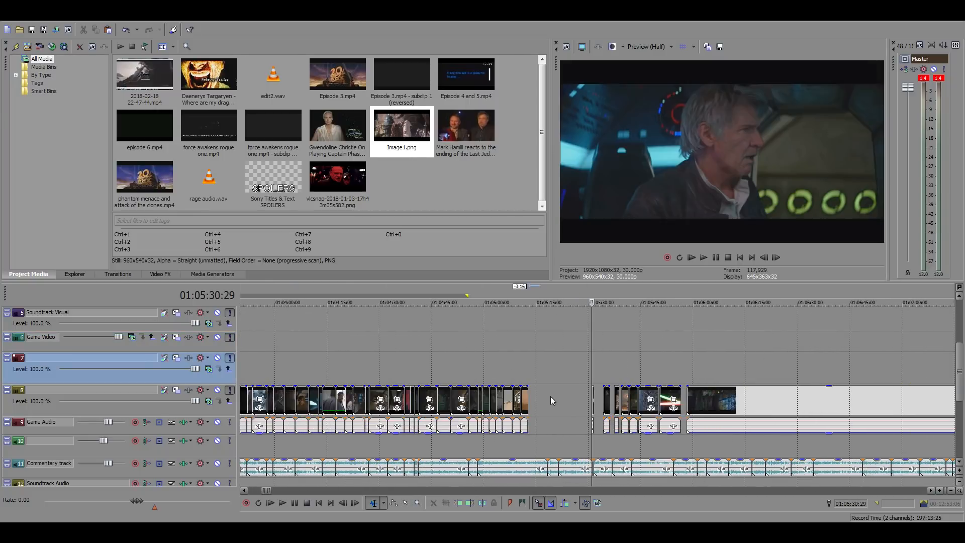
{"action": "left_click", "coordinate": [541, 401]}
{"action": "scroll", "coordinate": [563, 403], "scroll_direction": "up", "scroll_amount": 5}
{"action": "key", "text": "ctrl+v"}
Move the pasted duel clip against the Rey clip's end at 01:05:12:23 and play it from its start
{"action": "left_click", "coordinate": [621, 403]}
{"action": "left_click", "coordinate": [634, 423]}
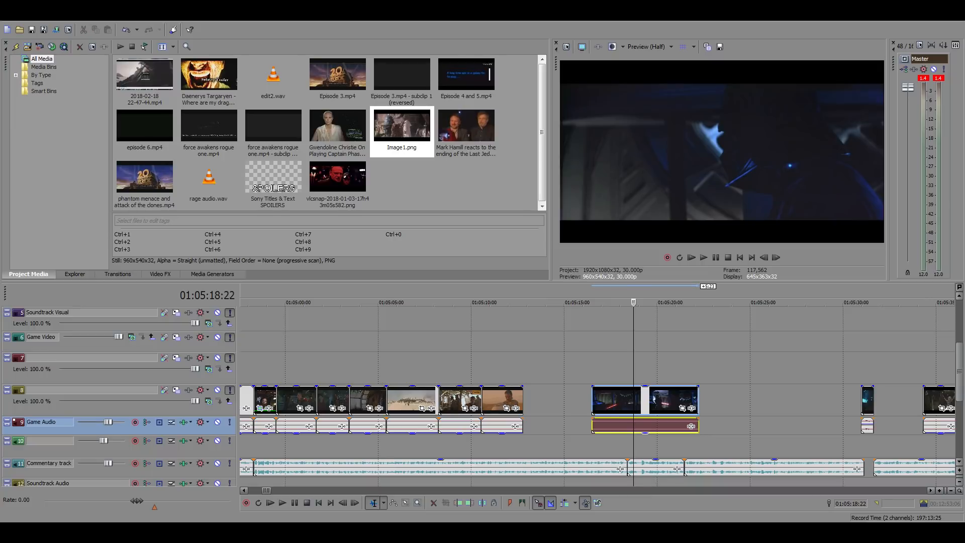
{"action": "left_click_drag", "start_coordinate": [602, 402], "coordinate": [535, 402]}
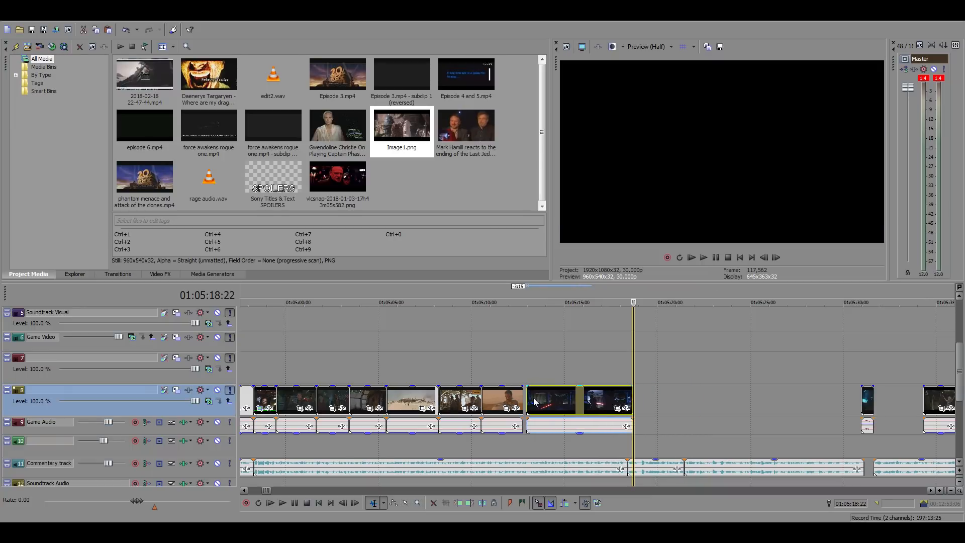
{"action": "left_click", "coordinate": [563, 401]}
{"action": "scroll", "coordinate": [616, 416], "scroll_direction": "up", "scroll_amount": 3}
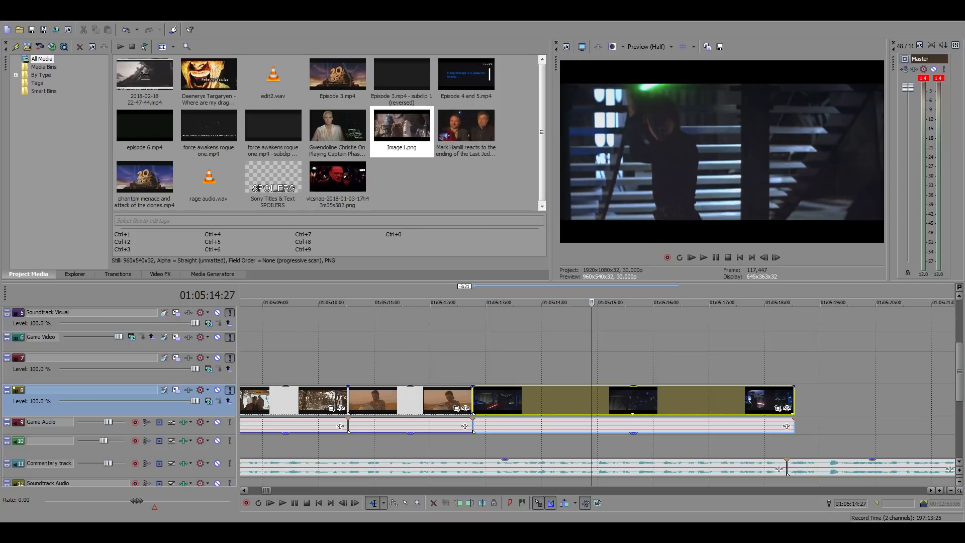
{"action": "left_click", "coordinate": [480, 346]}
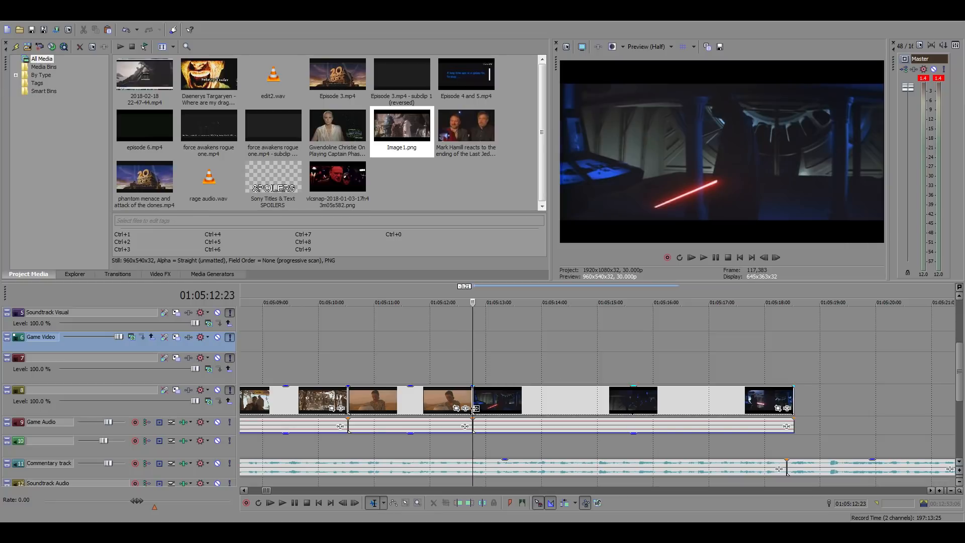
{"action": "left_click", "coordinate": [406, 372]}
{"action": "left_click", "coordinate": [475, 369]}
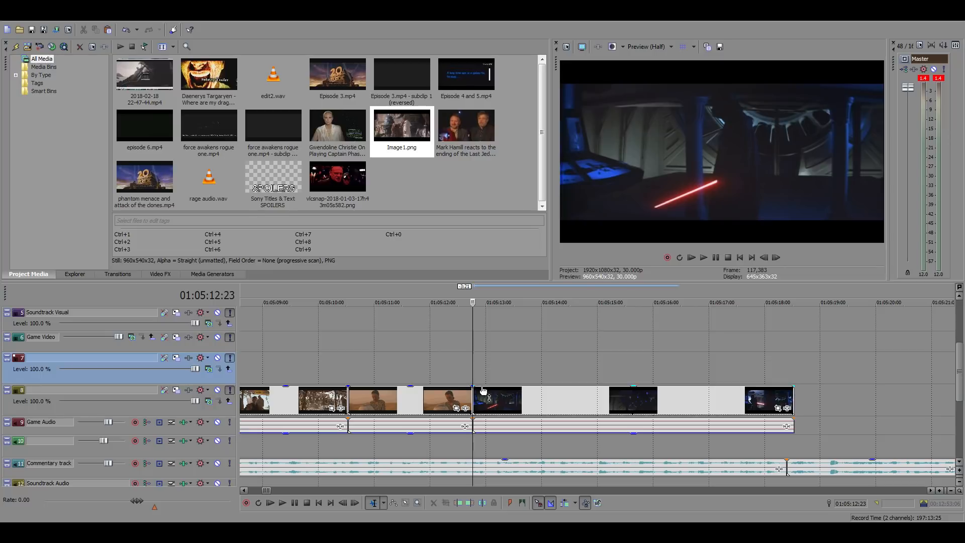
{"action": "key", "text": "space"}
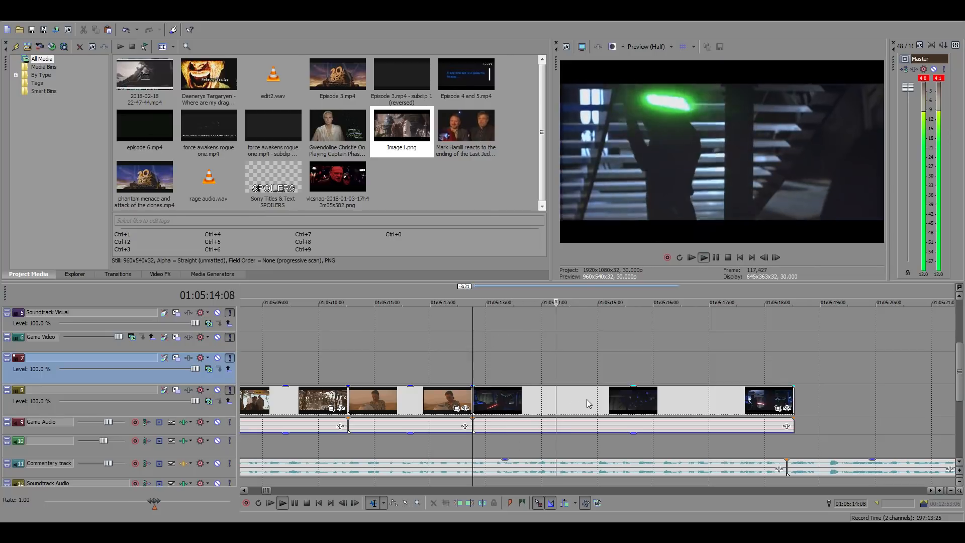
{"action": "key", "text": "space"}
Trim the duel clip's start to the shot change at 01:05:13:29, move it back to 01:05:12:23 and replay it
{"action": "left_click", "coordinate": [544, 398]}
{"action": "left_click", "coordinate": [763, 256]}
{"action": "left_click", "coordinate": [763, 256]}
{"action": "left_click", "coordinate": [762, 256]}
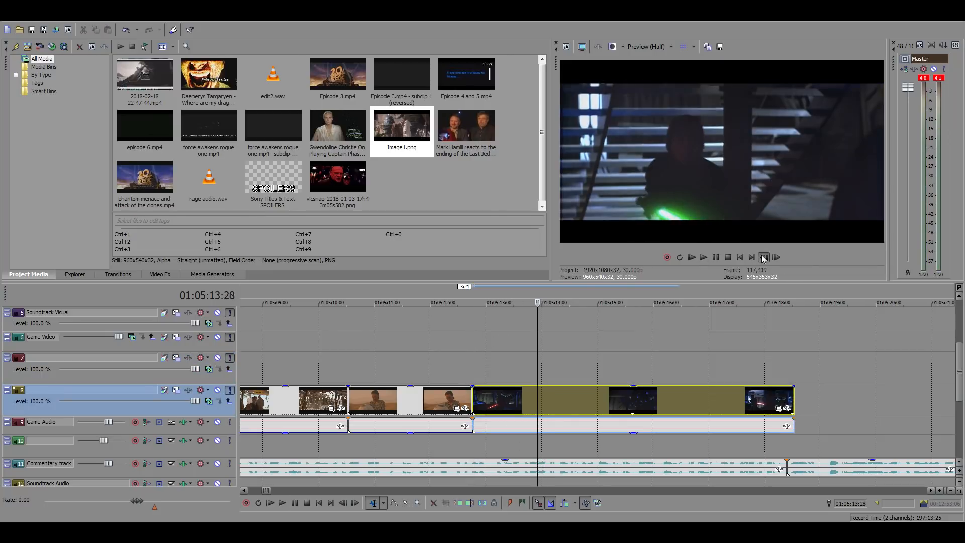
{"action": "left_click", "coordinate": [762, 257]}
{"action": "left_click", "coordinate": [763, 256]}
{"action": "left_click", "coordinate": [762, 257]}
{"action": "left_click", "coordinate": [775, 257]}
{"action": "left_click", "coordinate": [776, 257]}
{"action": "left_click", "coordinate": [776, 257]}
{"action": "left_click", "coordinate": [776, 257]}
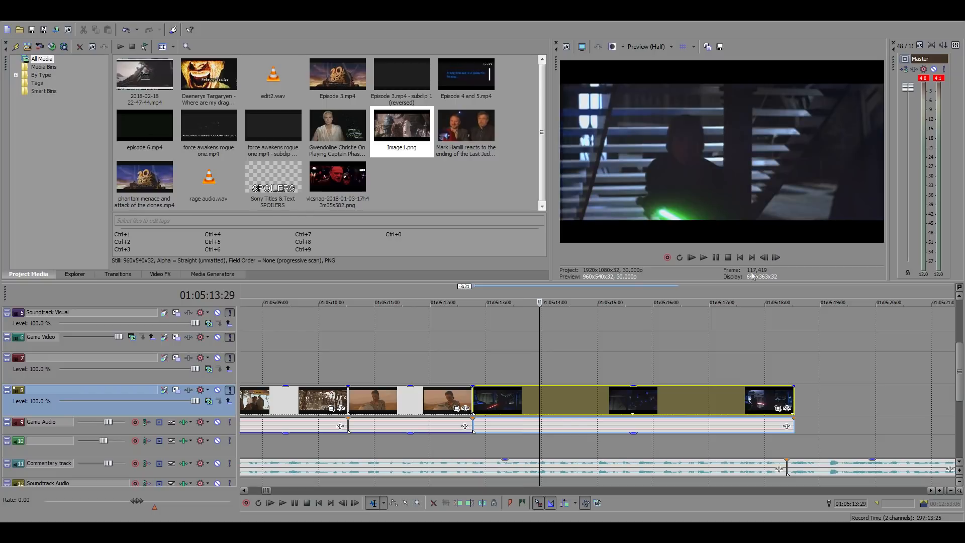
{"action": "right_click", "coordinate": [565, 404]}
{"action": "left_click", "coordinate": [604, 217]}
{"action": "left_click_drag", "start_coordinate": [555, 396], "coordinate": [489, 401]}
{"action": "left_click", "coordinate": [478, 368]}
{"action": "key", "text": "space"}
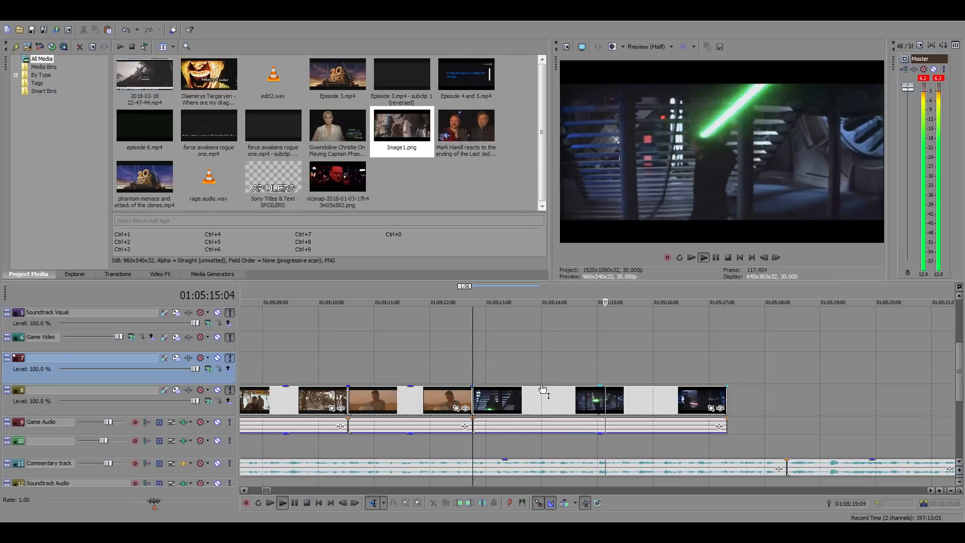
{"action": "key", "text": "space"}
Find the first duel shot's last frame, split the clip at 01:05:13:24 and delete the remainder
{"action": "left_click", "coordinate": [515, 400]}
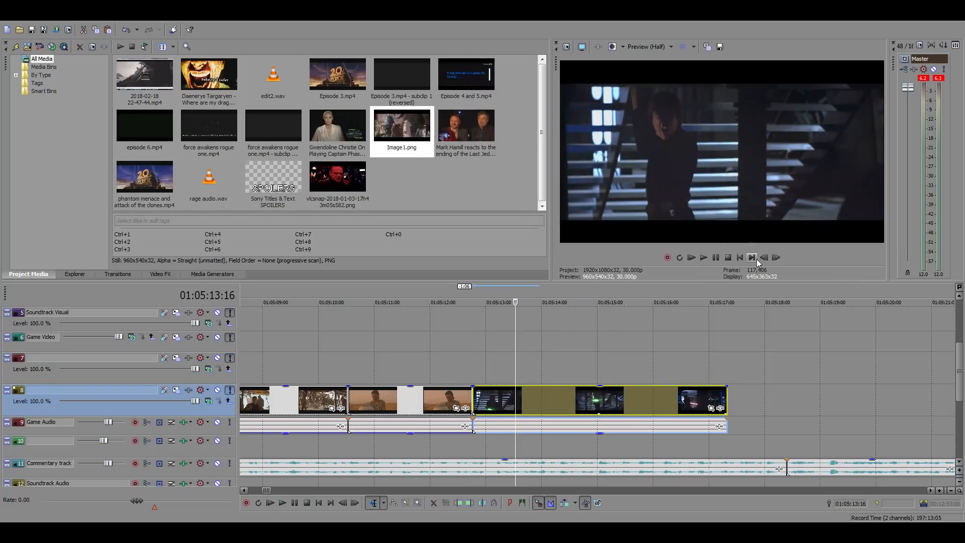
{"action": "left_click", "coordinate": [775, 257]}
{"action": "left_click", "coordinate": [776, 257]}
{"action": "left_click", "coordinate": [775, 258]}
{"action": "left_click", "coordinate": [775, 258]}
{"action": "left_click", "coordinate": [775, 258]}
{"action": "left_click", "coordinate": [775, 257]}
{"action": "double_click", "coordinate": [776, 258]}
{"action": "left_click", "coordinate": [775, 258]}
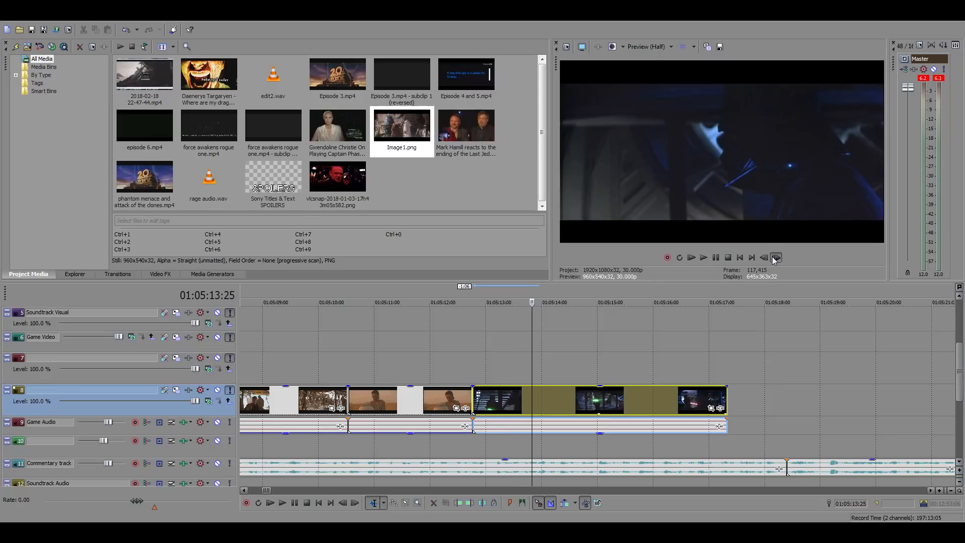
{"action": "left_click", "coordinate": [776, 258]}
{"action": "left_click", "coordinate": [764, 258]}
{"action": "left_click", "coordinate": [764, 257]}
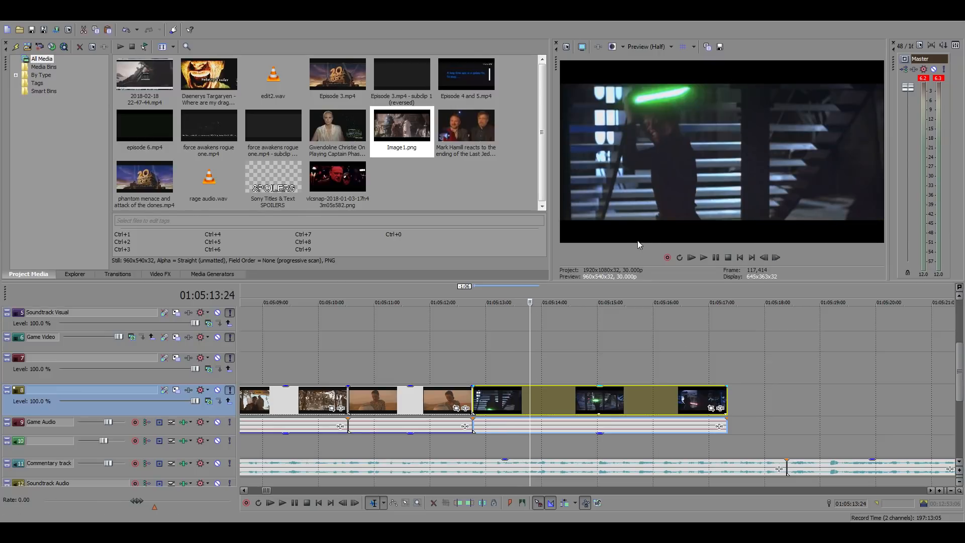
{"action": "key", "text": "s"}
{"action": "key", "text": "Delete"}
Find the commentary cue at 01:05:14:08, stretch the duel clip's end to it and replay the passage
{"action": "key", "text": "space"}
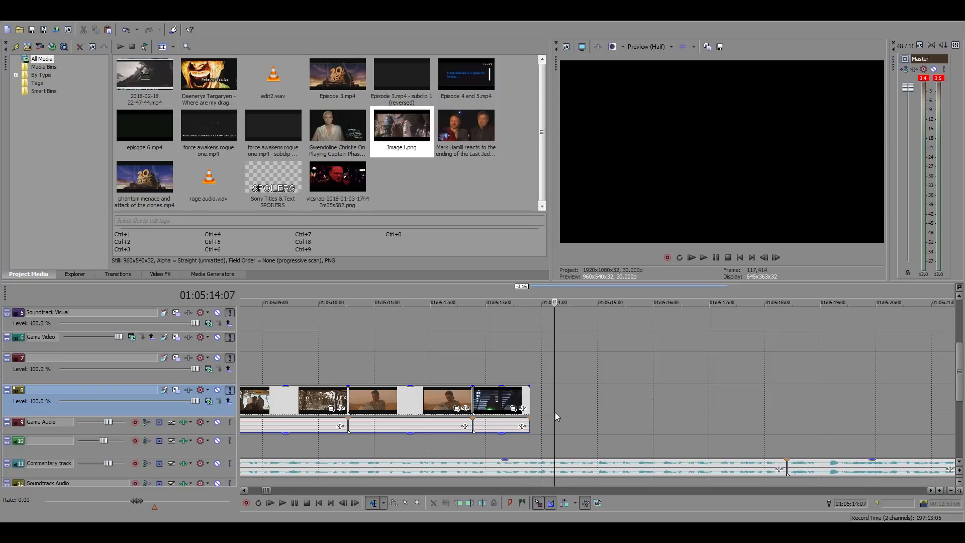
{"action": "left_click", "coordinate": [549, 406]}
{"action": "key", "text": "space"}
{"action": "left_click", "coordinate": [561, 405]}
{"action": "key", "text": "space"}
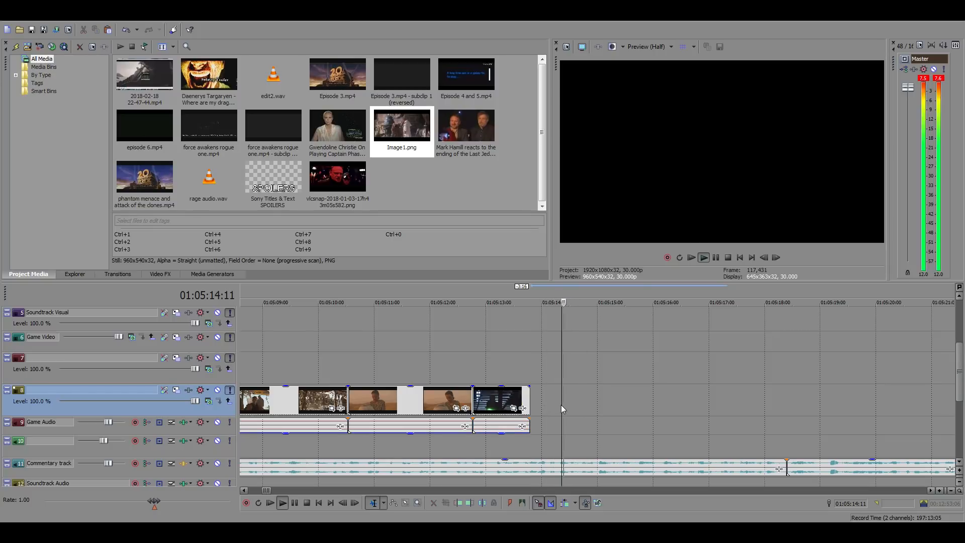
{"action": "key", "text": "space"}
{"action": "left_click", "coordinate": [556, 400]}
{"action": "key", "text": "space"}
{"action": "key", "text": "space"}
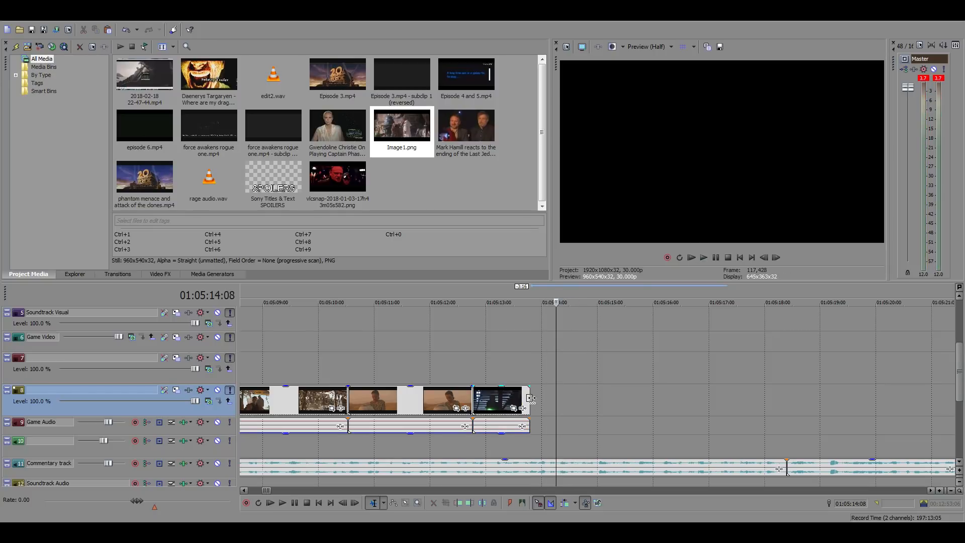
{"action": "left_click_drag", "start_coordinate": [529, 400], "coordinate": [556, 402]}
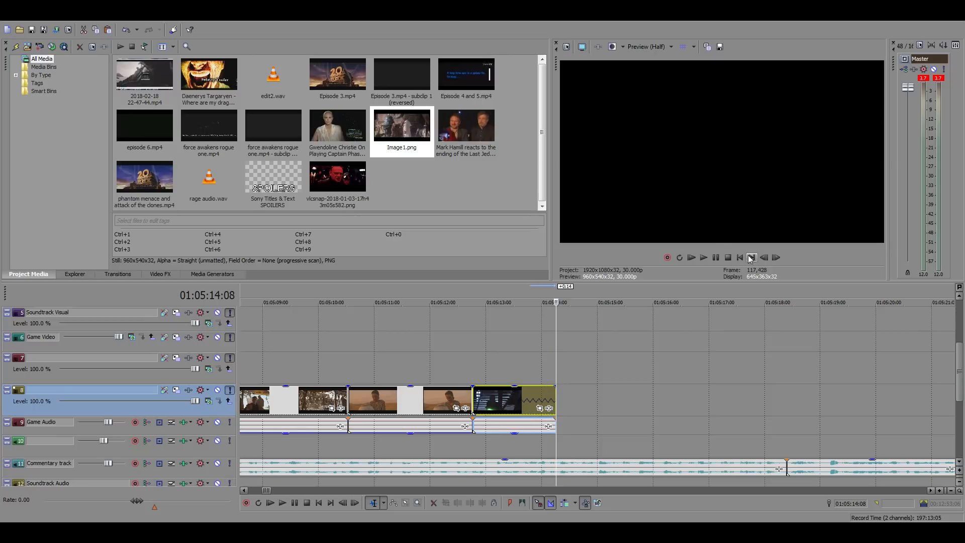
{"action": "left_click", "coordinate": [765, 258]}
{"action": "left_click", "coordinate": [471, 346]}
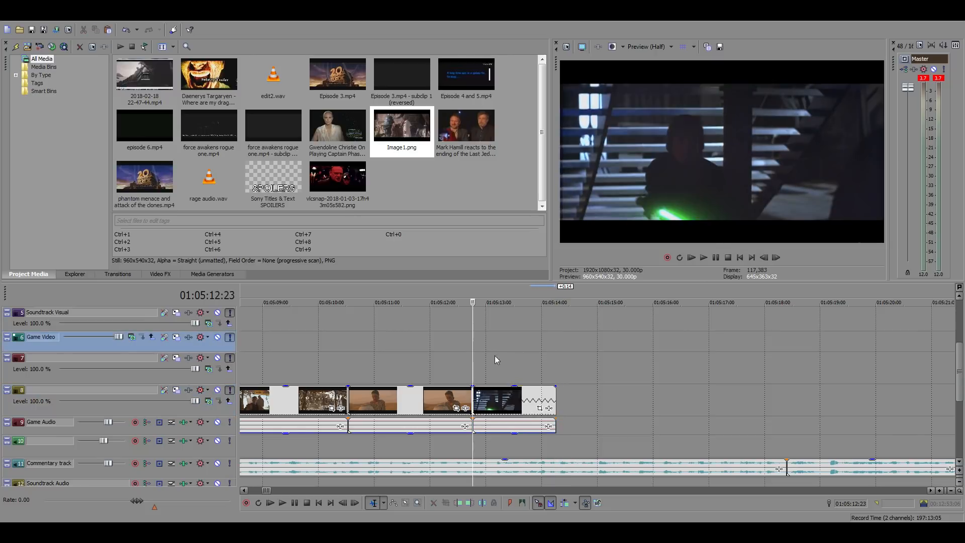
{"action": "key", "text": "space"}
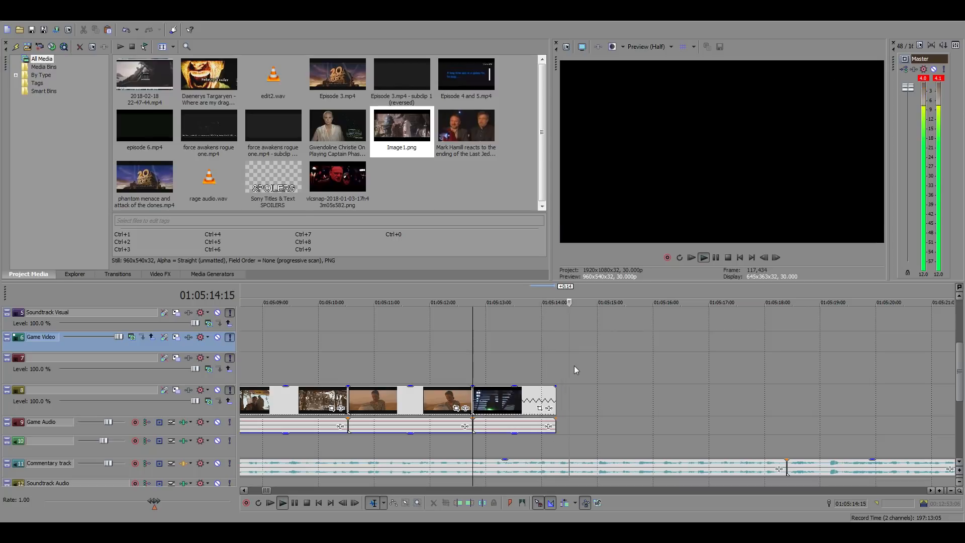
{"action": "left_click", "coordinate": [555, 372]}
{"action": "key", "text": "space"}
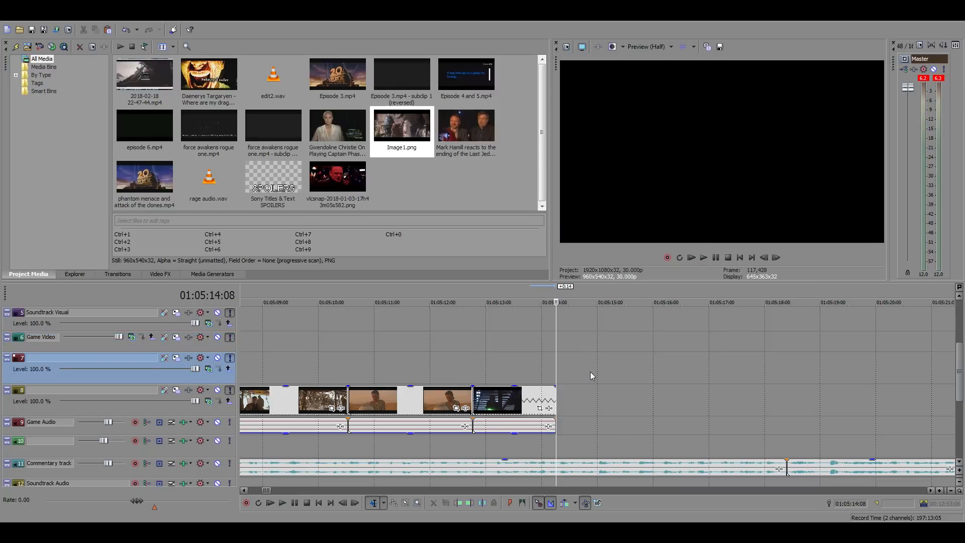
Go to the Force Awakens source footage and preview the village attack around 22:22:28 for a BB-8 shot
{"action": "scroll", "coordinate": [590, 371], "scroll_direction": "down", "scroll_amount": 15}
{"action": "scroll", "coordinate": [656, 373], "scroll_direction": "down", "scroll_amount": 5}
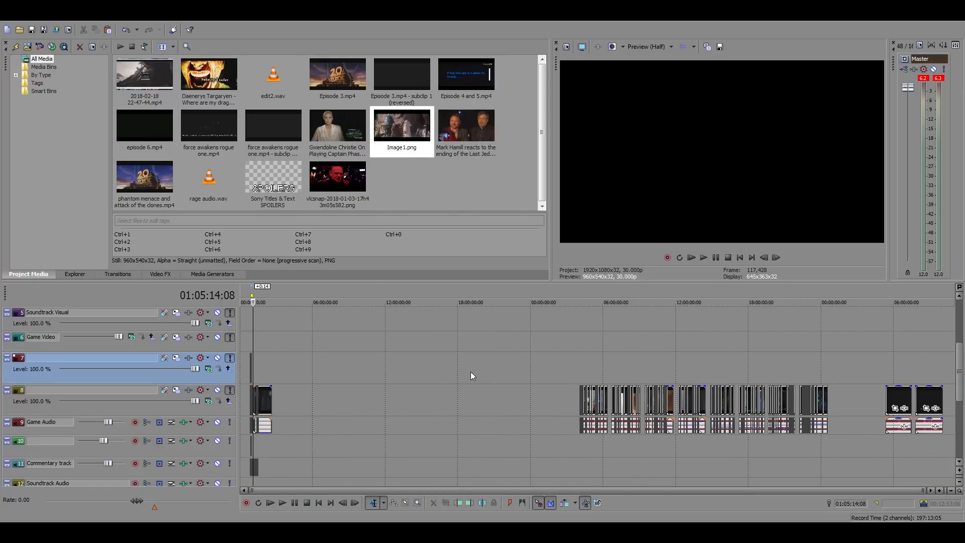
{"action": "left_click", "coordinate": [803, 370]}
{"action": "scroll", "coordinate": [729, 376], "scroll_direction": "up", "scroll_amount": 10}
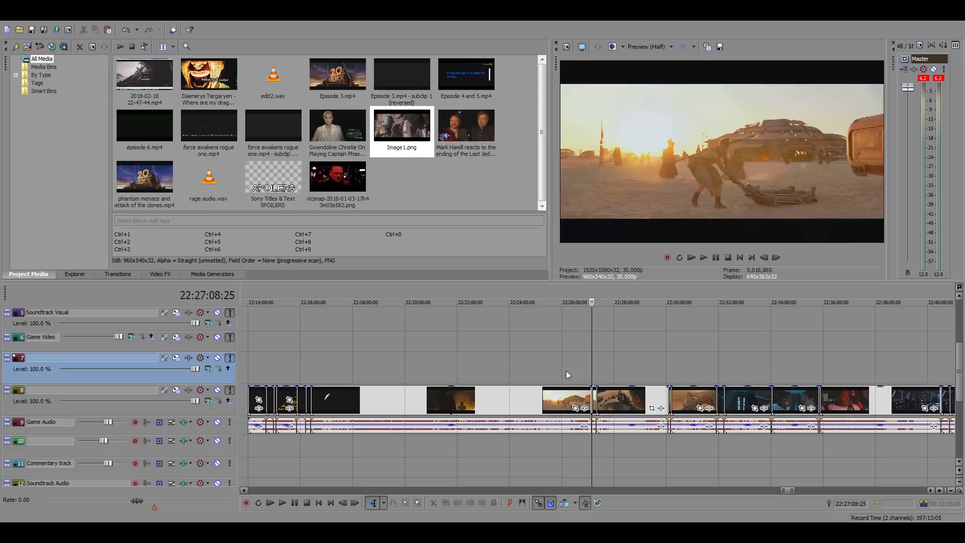
{"action": "left_click", "coordinate": [311, 364]}
{"action": "left_click", "coordinate": [481, 359]}
{"action": "scroll", "coordinate": [494, 360], "scroll_direction": "up", "scroll_amount": 4}
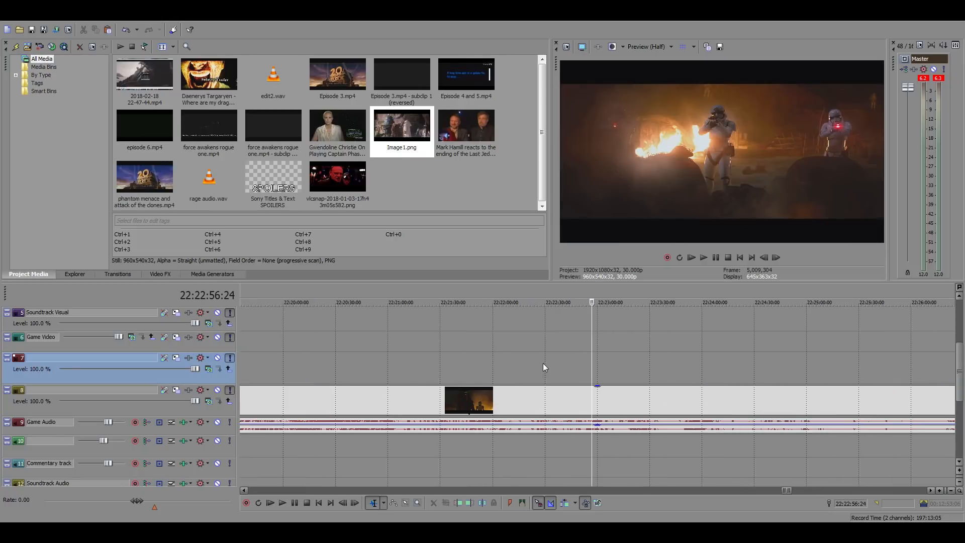
{"action": "left_click", "coordinate": [541, 363]}
{"action": "key", "text": "space"}
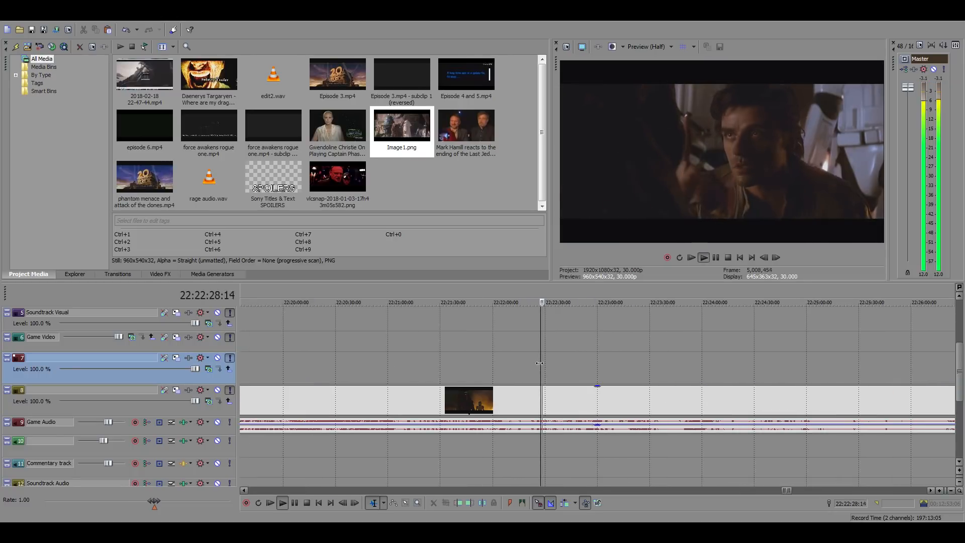
Scan and play the earlier village attack footage between 22:17 and 22:21 for the BB-8 close-up
{"action": "left_click", "coordinate": [421, 362]}
{"action": "scroll", "coordinate": [381, 363], "scroll_direction": "down", "scroll_amount": 2}
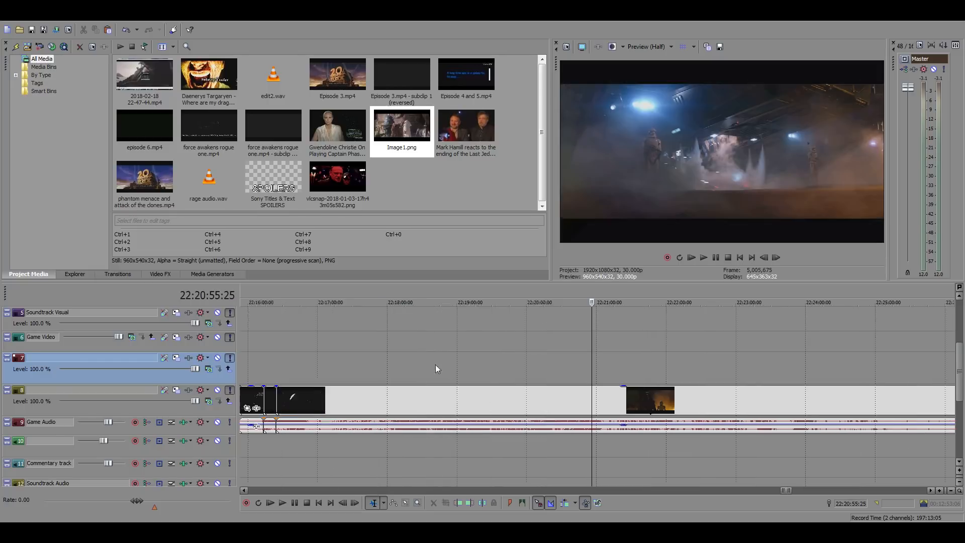
{"action": "left_click", "coordinate": [546, 365]}
{"action": "left_click", "coordinate": [512, 370]}
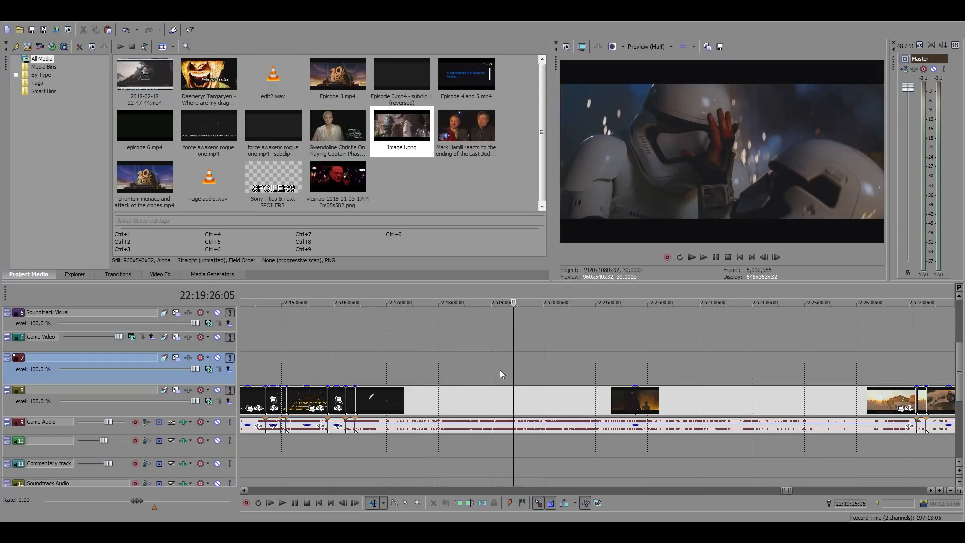
{"action": "left_click", "coordinate": [467, 369]}
{"action": "left_click", "coordinate": [435, 372]}
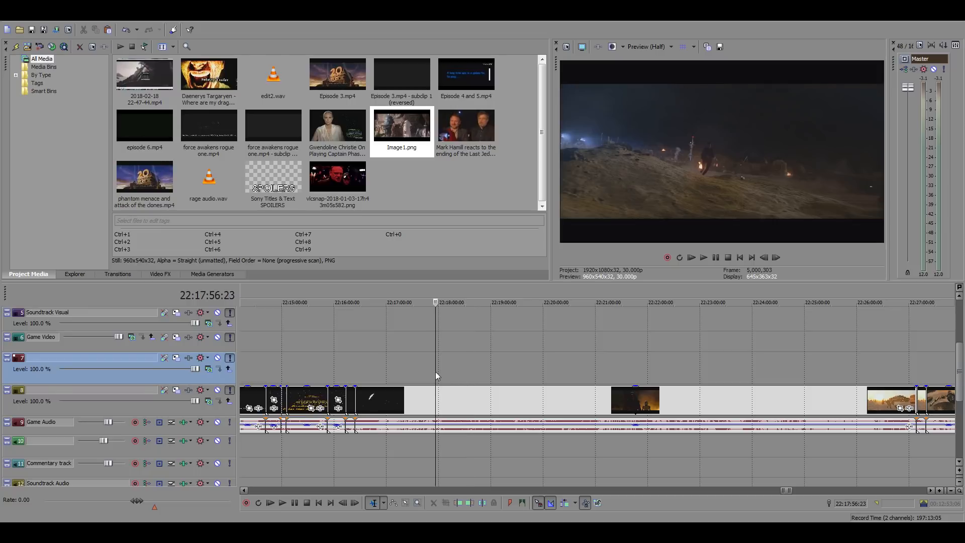
{"action": "left_click", "coordinate": [402, 378]}
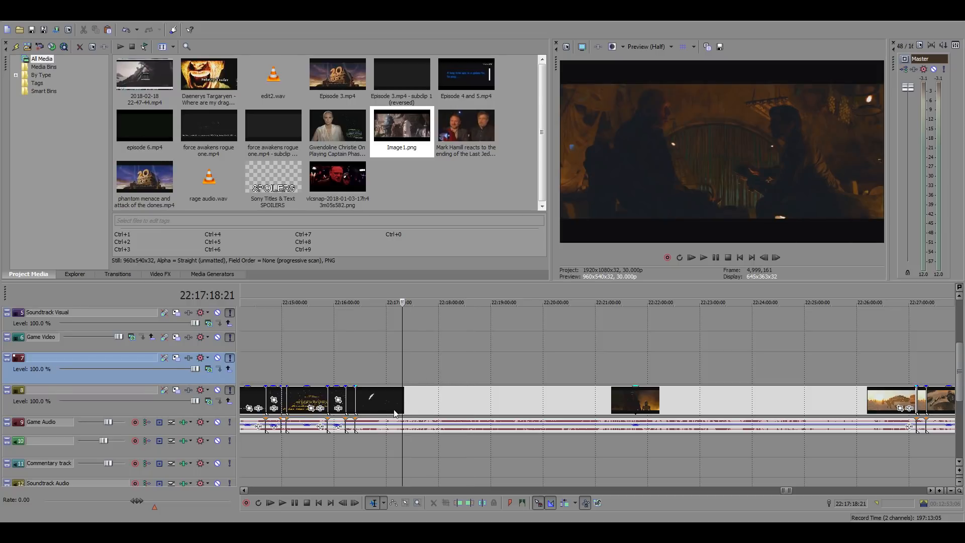
{"action": "left_click", "coordinate": [455, 395]}
{"action": "left_click", "coordinate": [481, 400]}
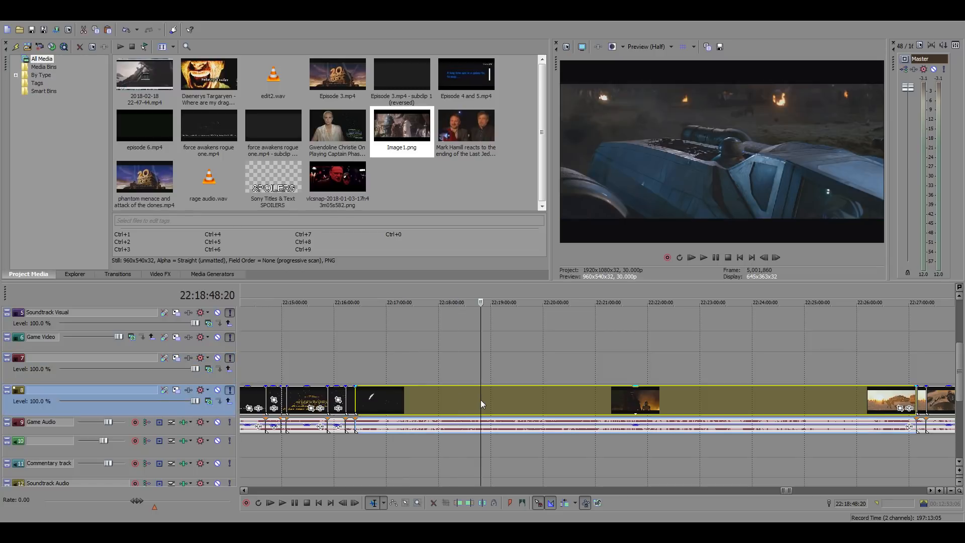
{"action": "left_click", "coordinate": [503, 400]}
{"action": "key", "text": "space"}
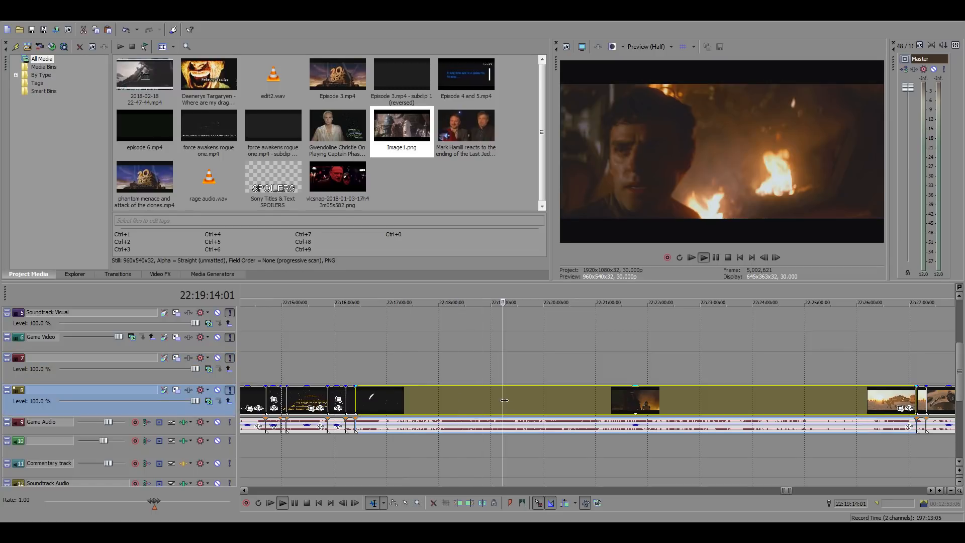
{"action": "left_click", "coordinate": [605, 394]}
{"action": "key", "text": "space"}
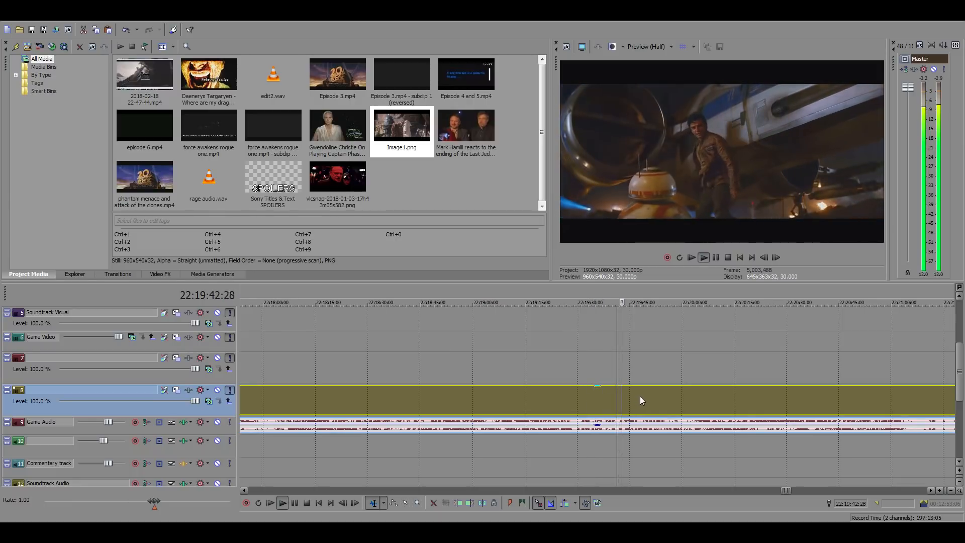
Find the start of the BB-8 close-up and split the Force Awakens clip at 22:19:44:03
{"action": "scroll", "coordinate": [632, 395], "scroll_direction": "up", "scroll_amount": 5}
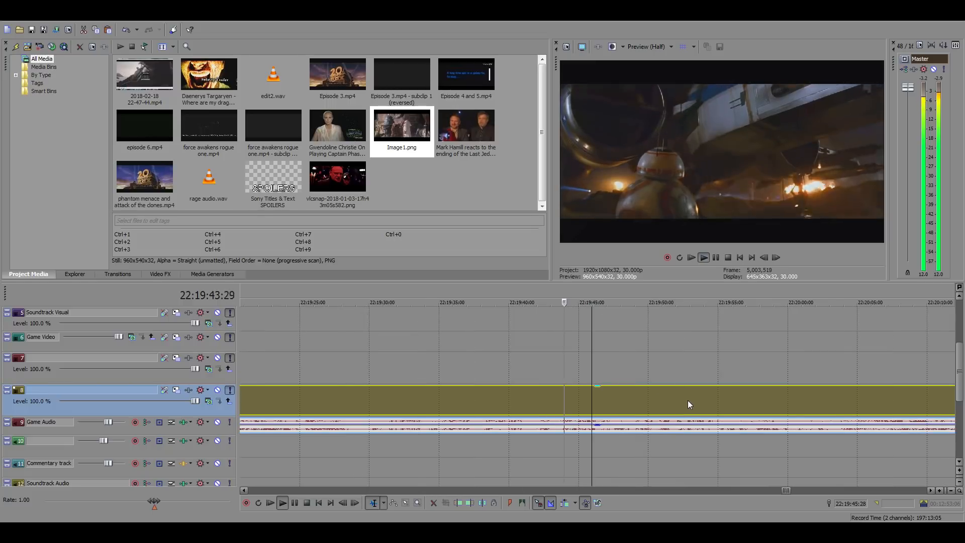
{"action": "left_click", "coordinate": [566, 394]}
{"action": "key", "text": "space"}
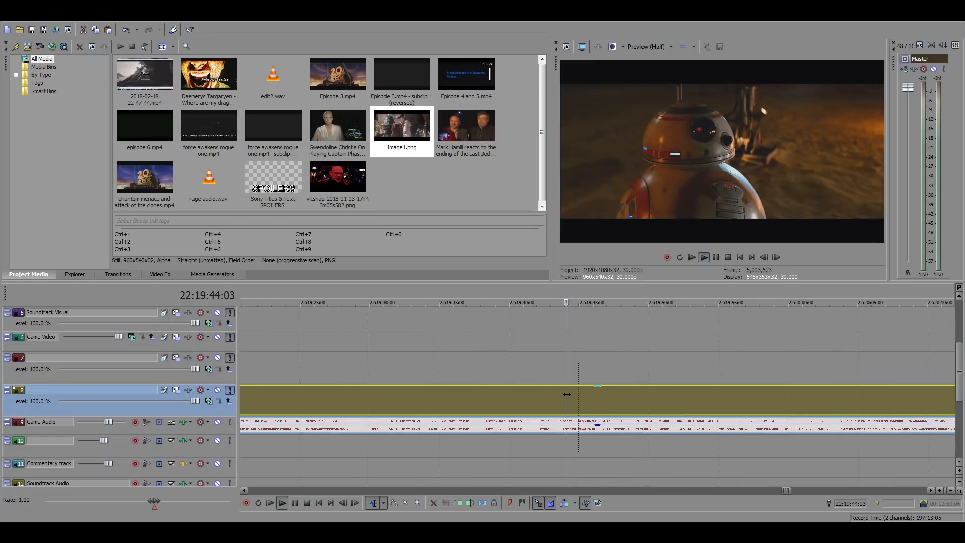
{"action": "key", "text": "space"}
{"action": "key", "text": "space"}
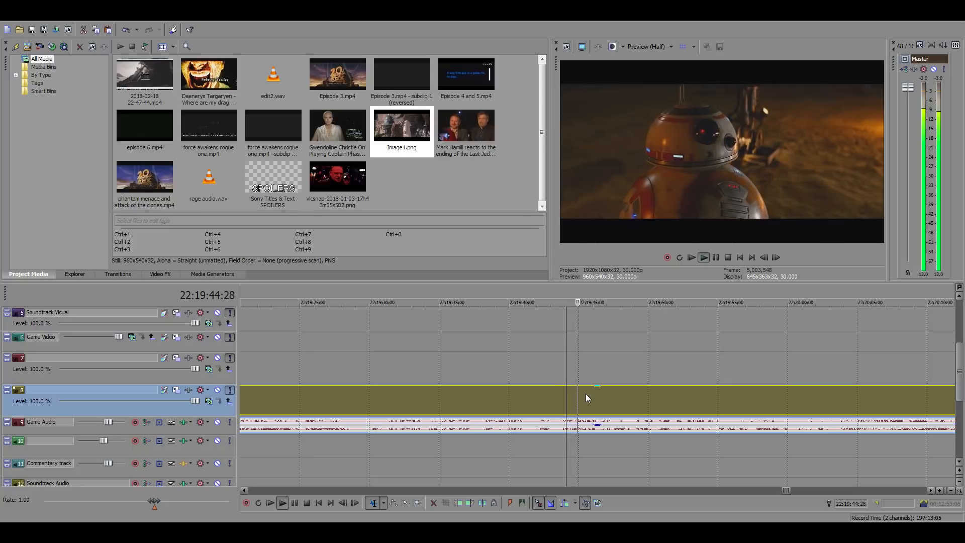
{"action": "key", "text": "space"}
{"action": "key", "text": "s"}
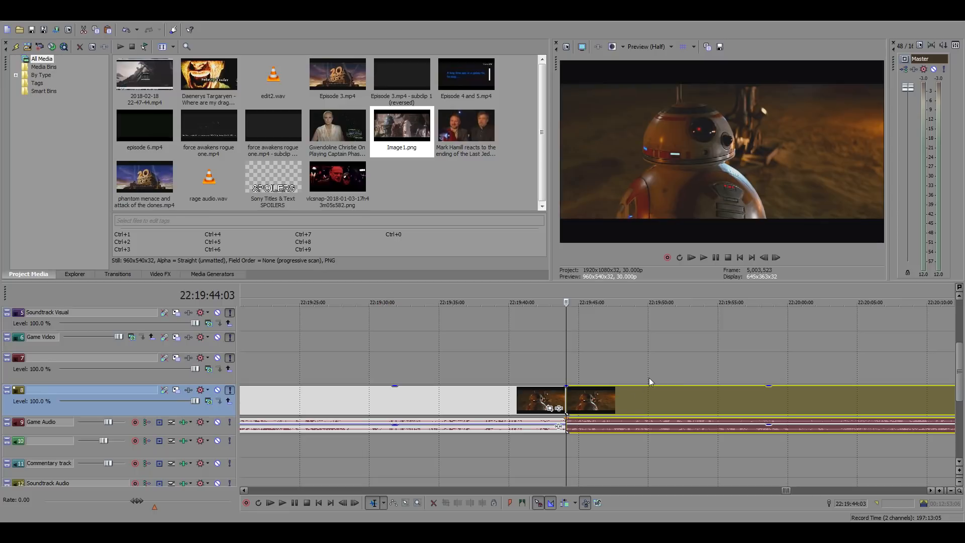
Split the Force Awakens clip again at 22:19:47:14 and copy the isolated BB-8 piece
{"action": "left_click", "coordinate": [613, 396]}
{"action": "key", "text": "s"}
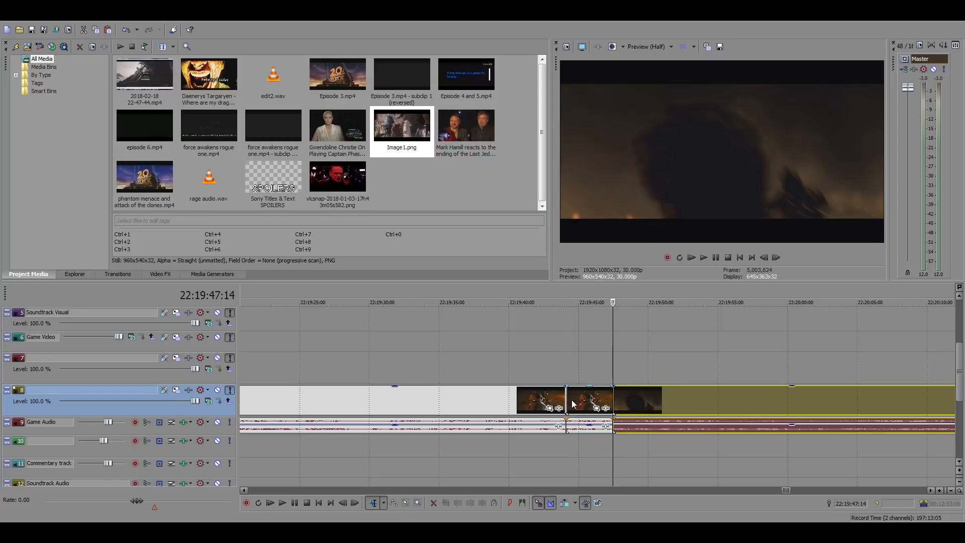
{"action": "left_click", "coordinate": [572, 401]}
{"action": "scroll", "coordinate": [322, 397], "scroll_direction": "down", "scroll_amount": 15}
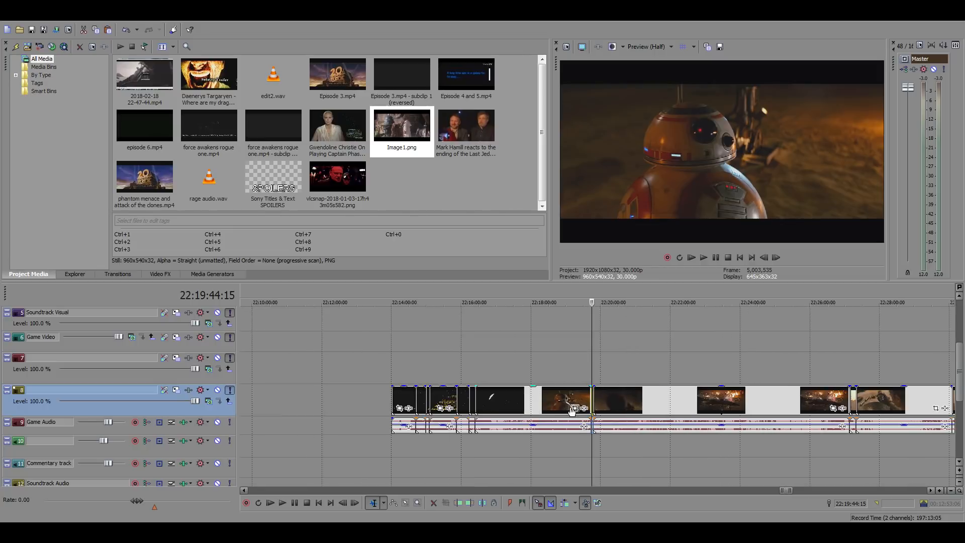
Return to the edit and paste the BB-8 piece directly after the duel clip at 01:05:14:08
{"action": "left_click", "coordinate": [246, 339]}
{"action": "scroll", "coordinate": [430, 354], "scroll_direction": "up", "scroll_amount": 10}
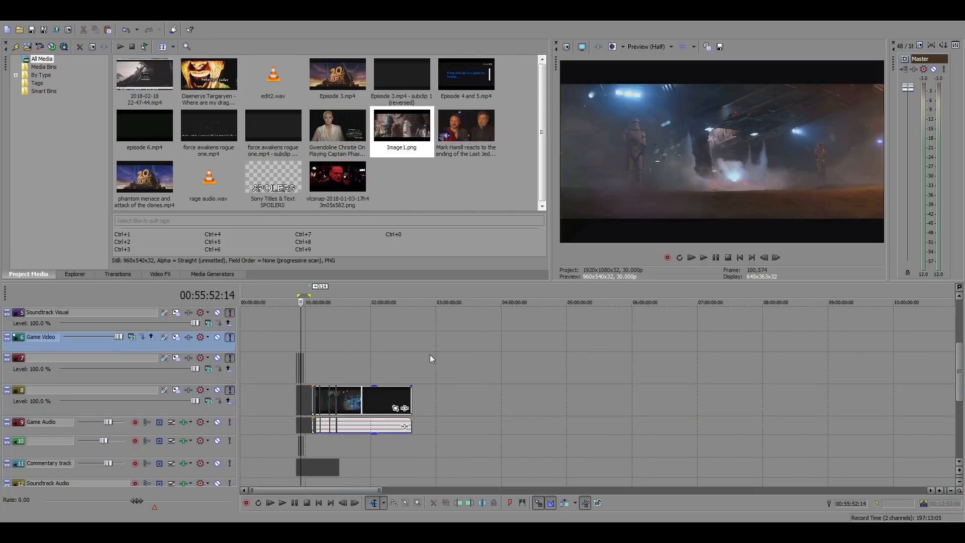
{"action": "left_click", "coordinate": [656, 372]}
{"action": "scroll", "coordinate": [594, 401], "scroll_direction": "up", "scroll_amount": 12}
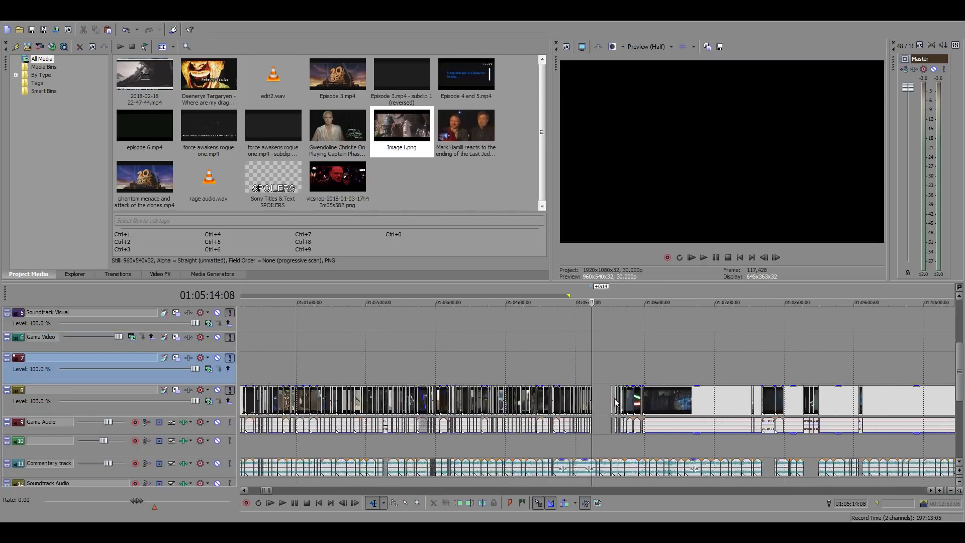
{"action": "left_click", "coordinate": [595, 404]}
{"action": "key", "text": "ctrl+v"}
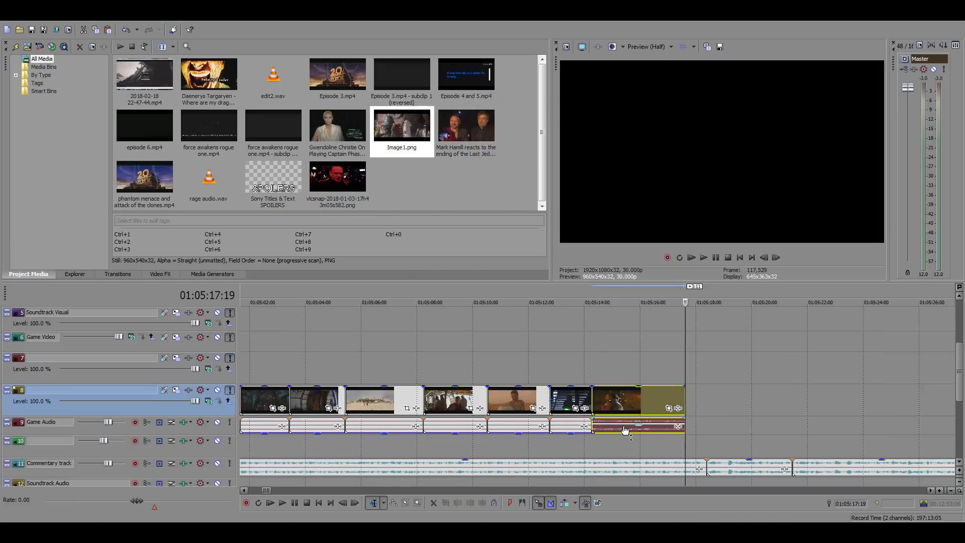
Play the pasted BB-8 clip and extend its end to the commentary cut just after 01:05:18:00
{"action": "left_click", "coordinate": [626, 429]}
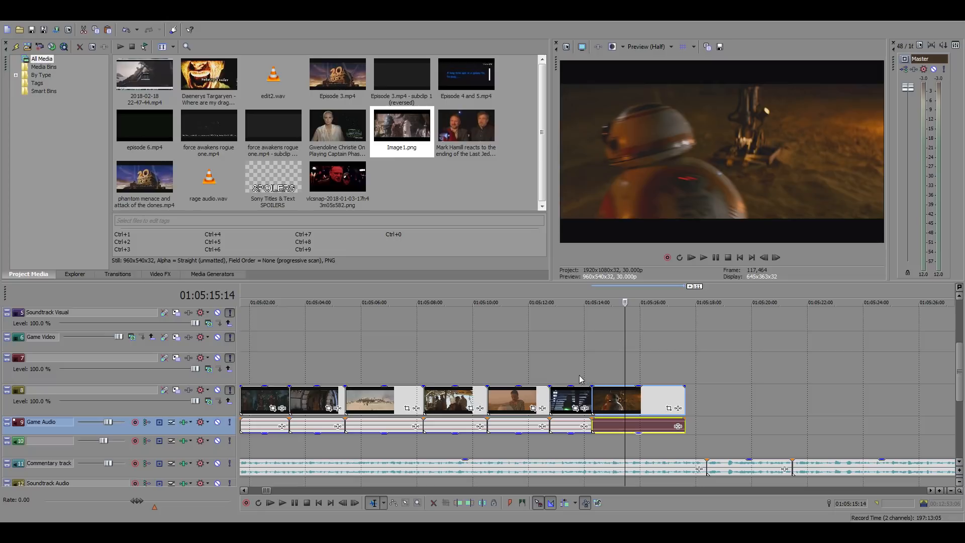
{"action": "left_click", "coordinate": [606, 406]}
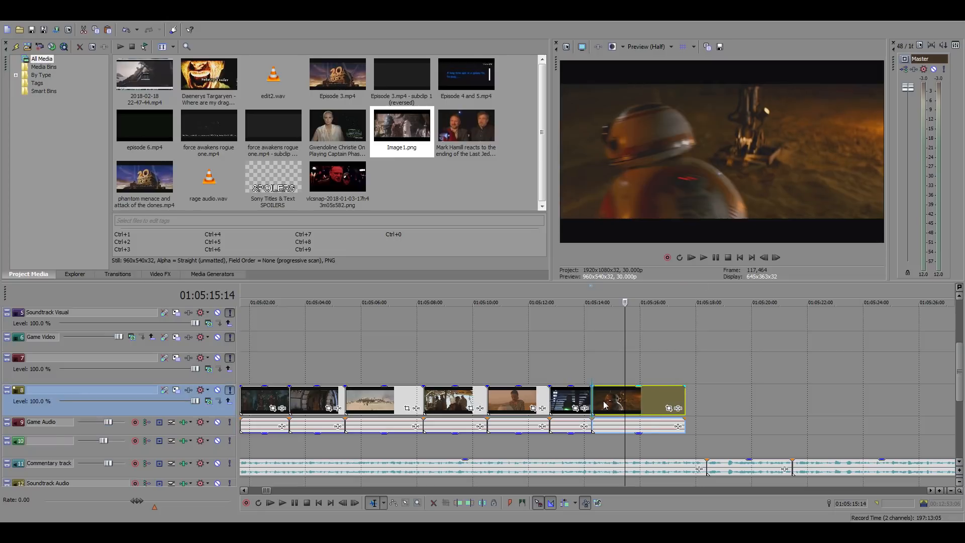
{"action": "left_click", "coordinate": [593, 366]}
{"action": "key", "text": "space"}
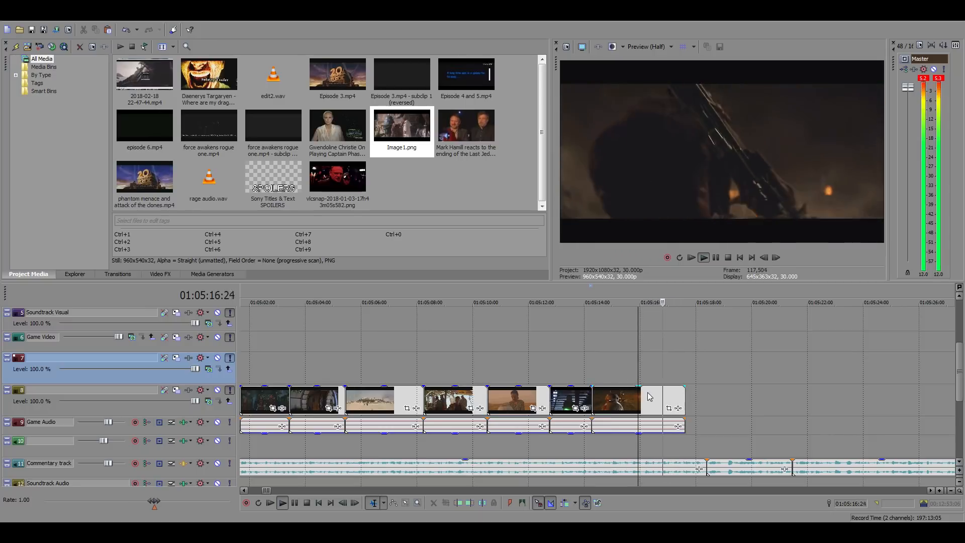
{"action": "left_click", "coordinate": [646, 396]}
{"action": "key", "text": "space"}
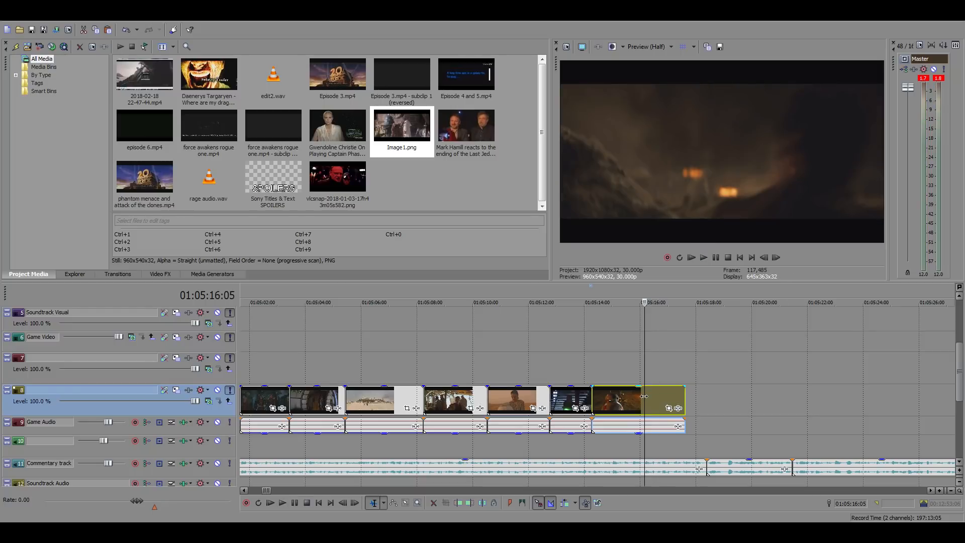
{"action": "key", "text": "space"}
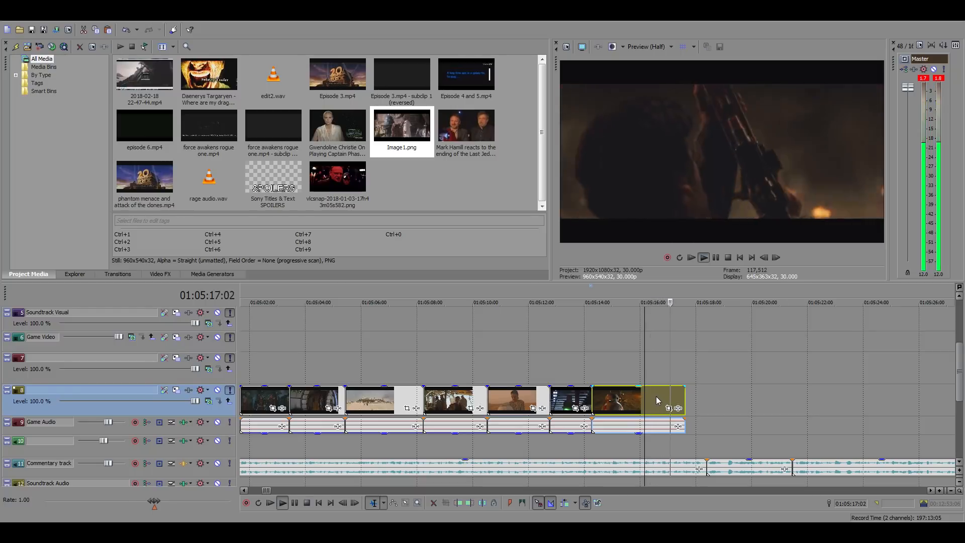
{"action": "key", "text": "space"}
{"action": "left_click_drag", "start_coordinate": [683, 396], "coordinate": [706, 398]}
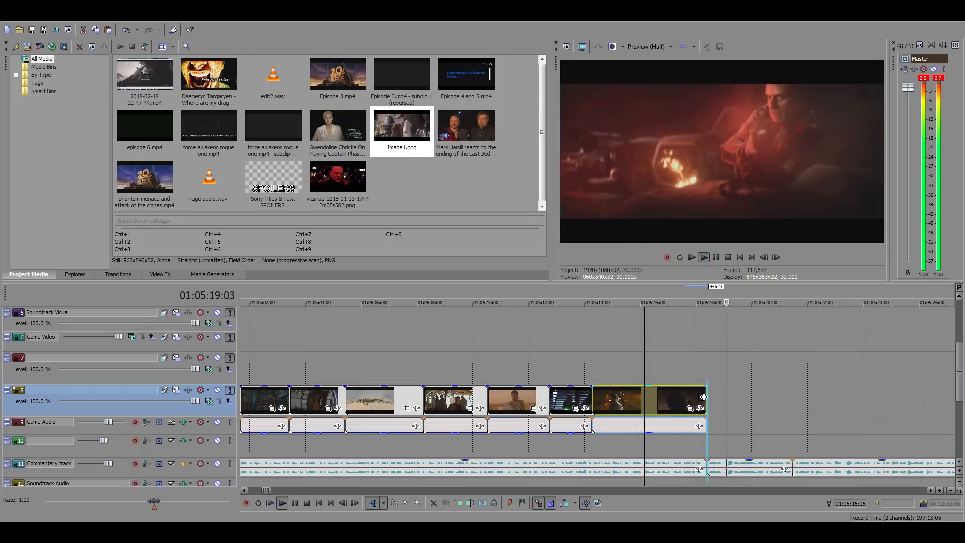
Replay the BB-8 clip from 01:05:14:08 and check the frames at its start
{"action": "left_click", "coordinate": [592, 376]}
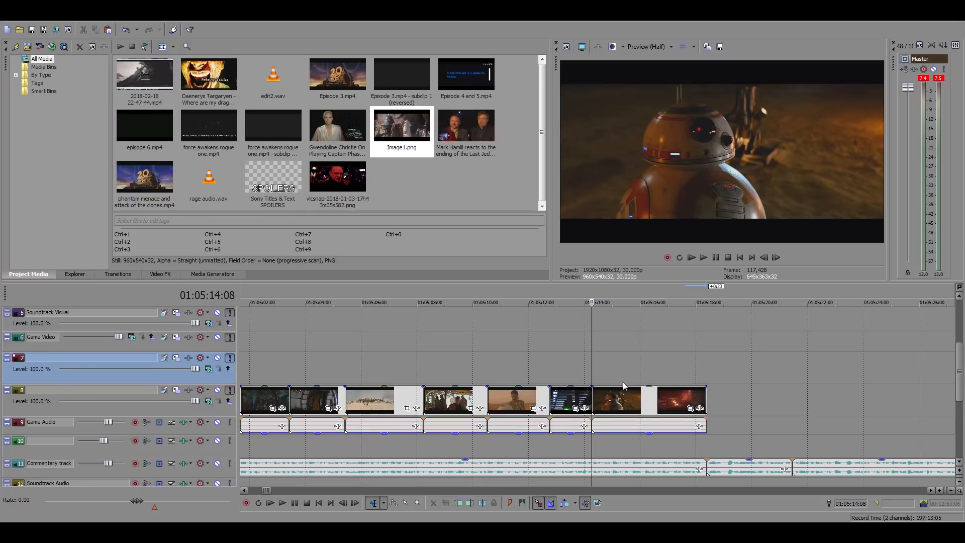
{"action": "left_click", "coordinate": [671, 370]}
{"action": "scroll", "coordinate": [709, 374], "scroll_direction": "up", "scroll_amount": 3}
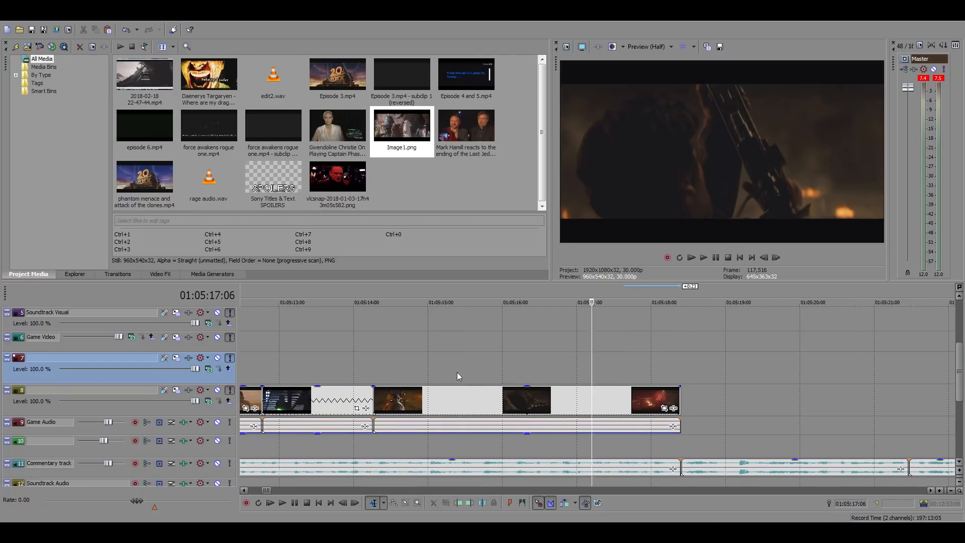
{"action": "left_click", "coordinate": [374, 359]}
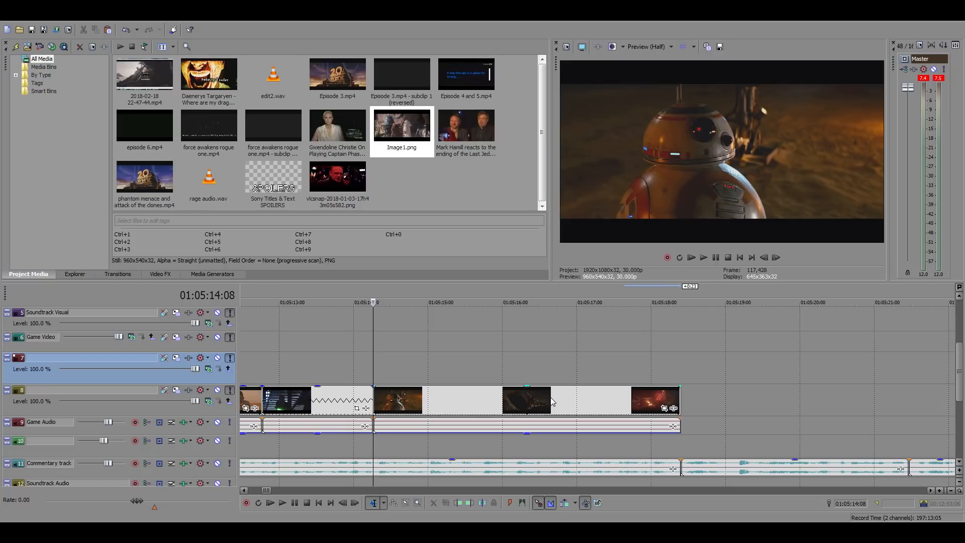
{"action": "key", "text": "space"}
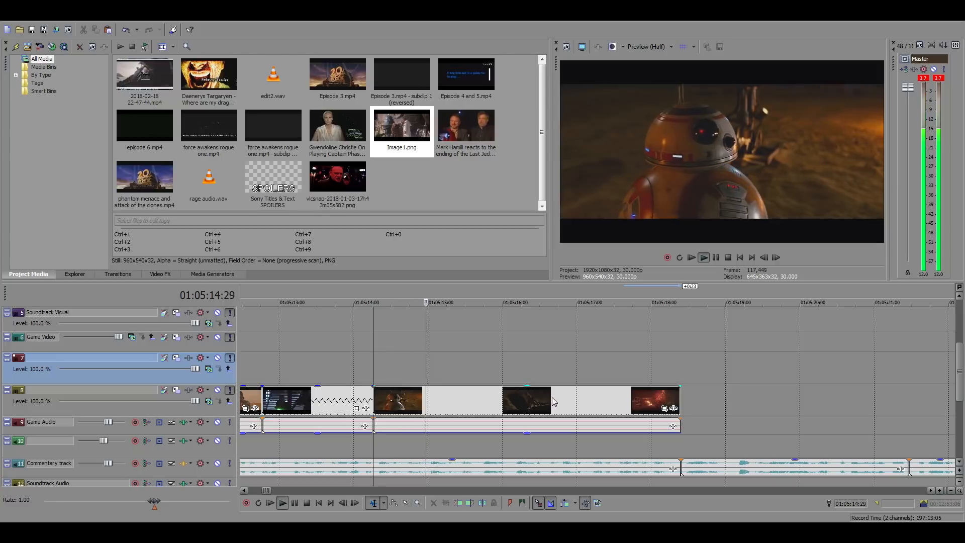
{"action": "key", "text": "space"}
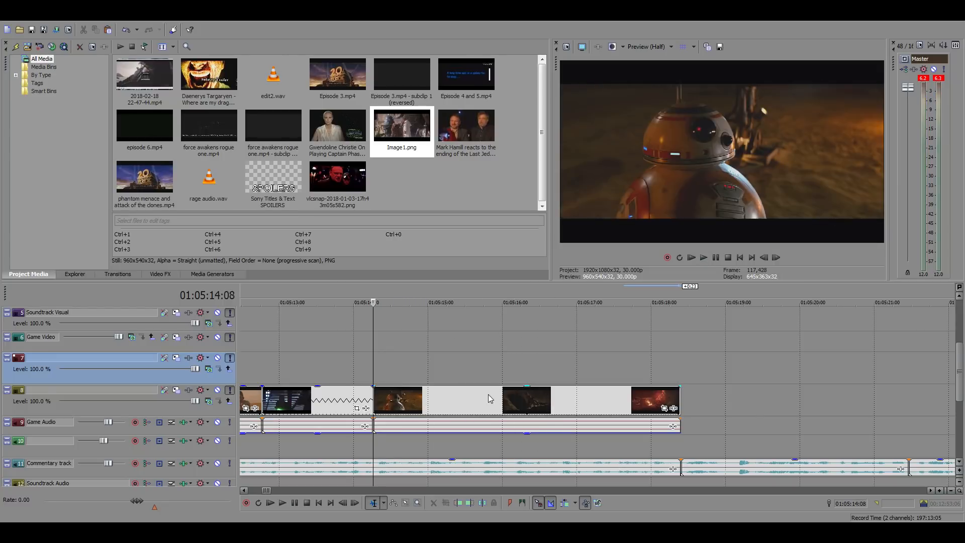
Extend the BB-8 clip's start, trim it to the shot's first frame at 01:05:15:05 and move it back to 01:05:14:08
{"action": "mouse_move", "coordinate": [420, 398]}
{"action": "left_mouse_down"}
{"action": "mouse_move", "coordinate": [495, 397]}
{"action": "mouse_move", "coordinate": [413, 397]}
{"action": "left_mouse_up"}
{"action": "left_click", "coordinate": [427, 399]}
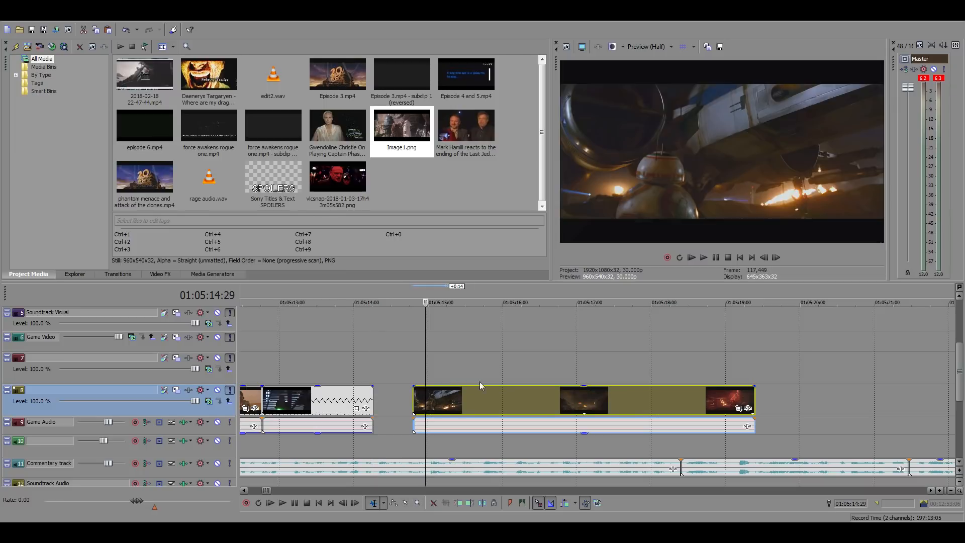
{"action": "left_click", "coordinate": [777, 260]}
{"action": "left_click", "coordinate": [777, 261]}
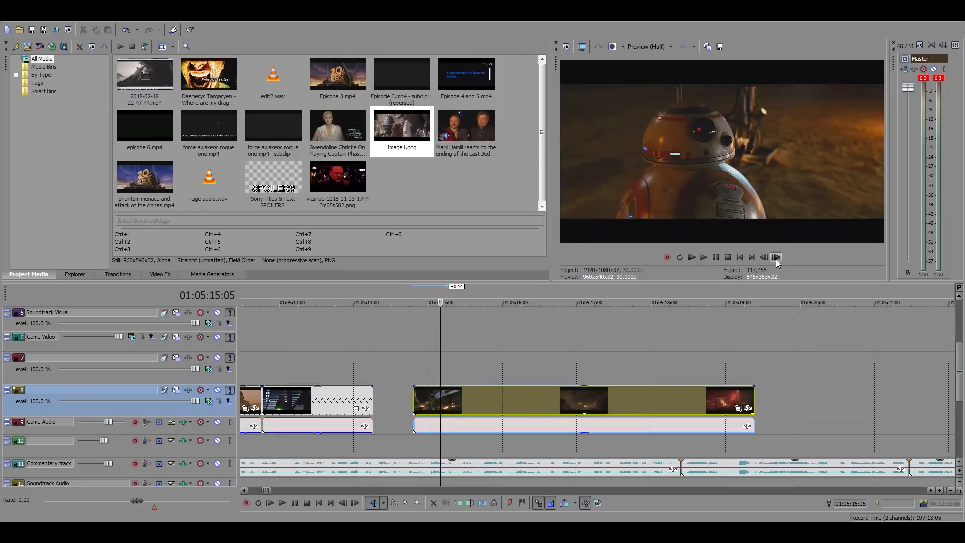
{"action": "left_click", "coordinate": [777, 261]}
{"action": "left_click", "coordinate": [777, 261]}
{"action": "left_click", "coordinate": [776, 261]}
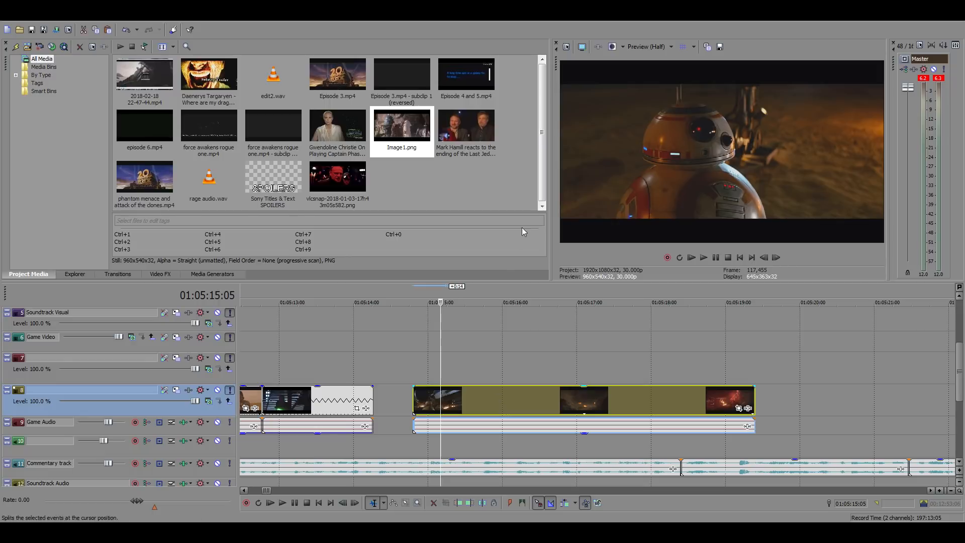
{"action": "key", "text": "alt+bracketleft"}
{"action": "left_click_drag", "start_coordinate": [464, 397], "coordinate": [396, 397]}
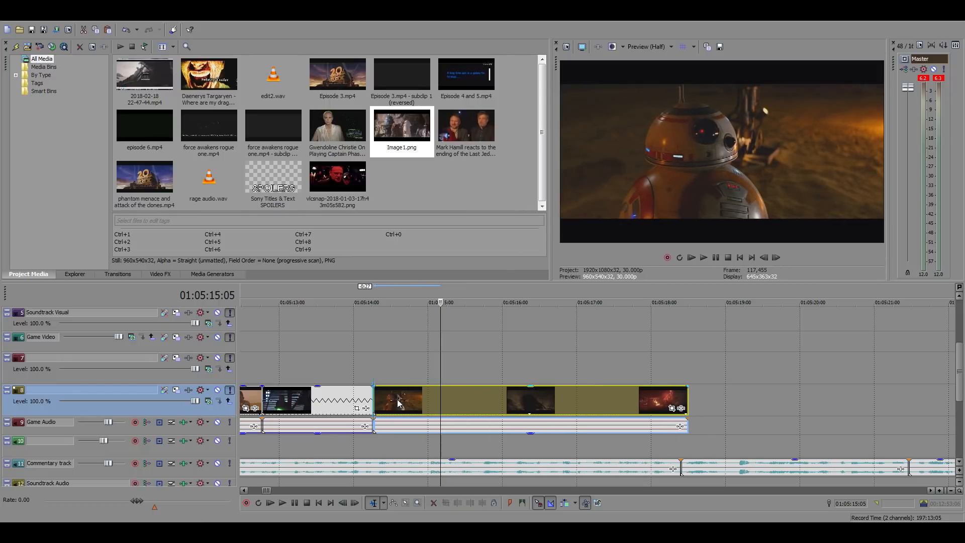
Play the BB-8 clip, extend its start to include more earlier footage and move it back against the duel clip at 01:05:14:08
{"action": "left_click", "coordinate": [373, 360]}
{"action": "key", "text": "space"}
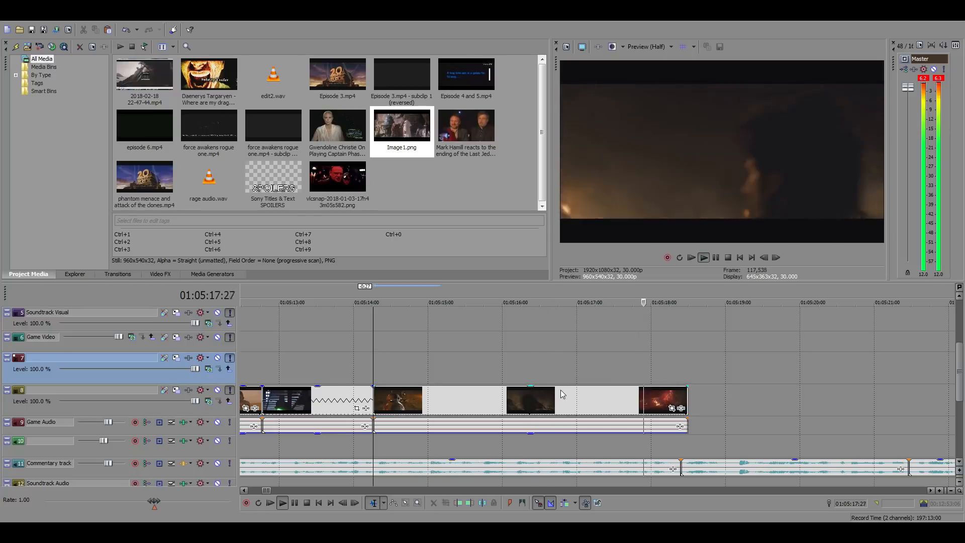
{"action": "left_click", "coordinate": [512, 370]}
{"action": "key", "text": "space"}
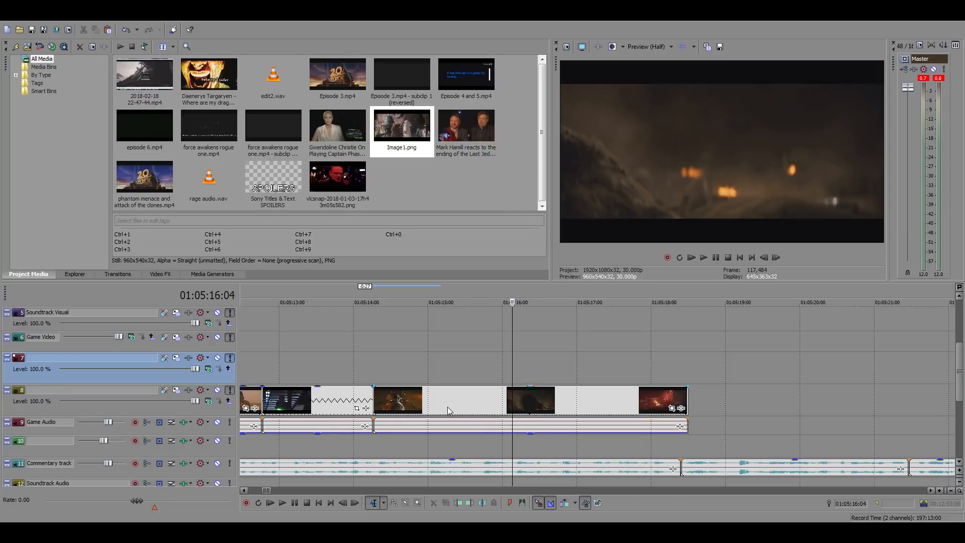
{"action": "left_click_drag", "start_coordinate": [447, 406], "coordinate": [378, 397]}
{"action": "left_click", "coordinate": [381, 369]}
{"action": "key", "text": "space"}
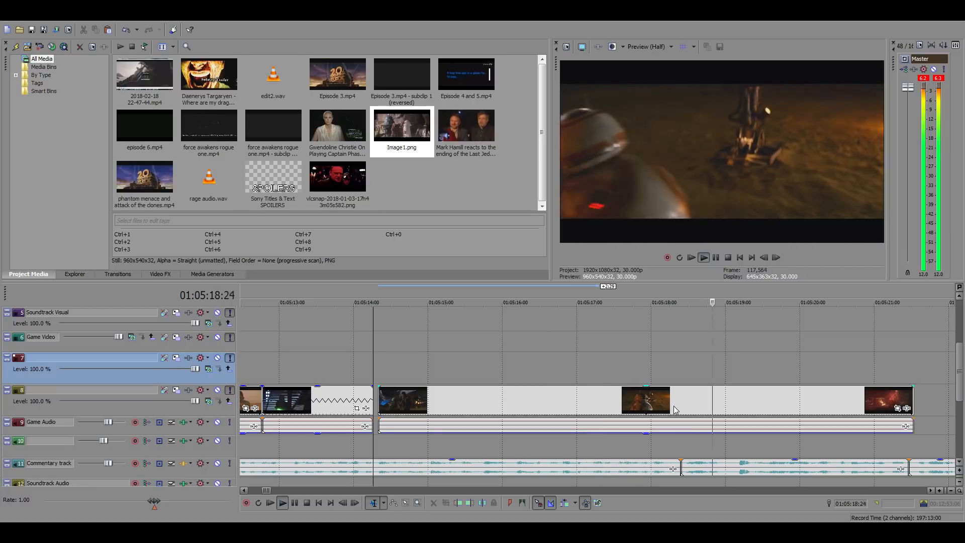
{"action": "left_click_drag", "start_coordinate": [680, 404], "coordinate": [672, 399]}
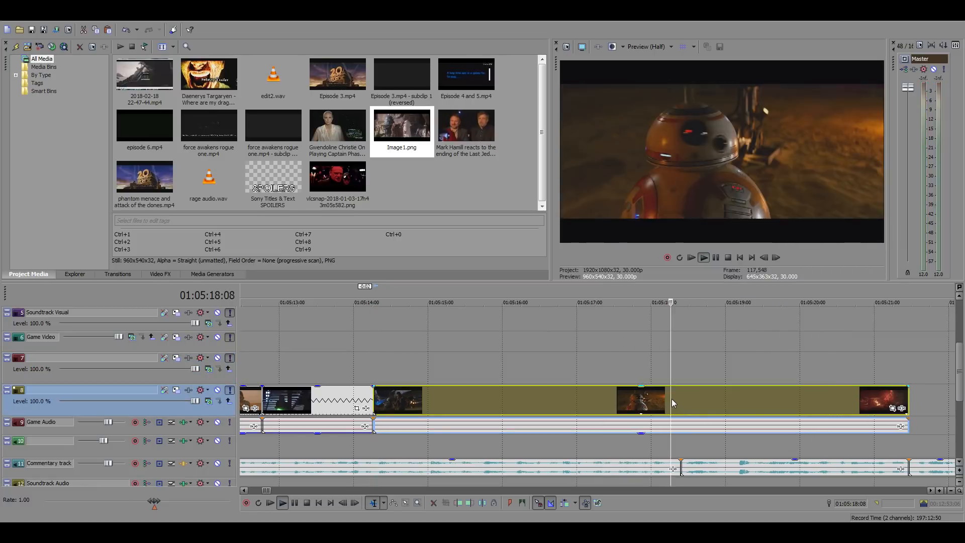
Step through the frames near 01:05:19:04, trim the BB-8 clip's end to 01:05:19:02 and play past the cut
{"action": "key", "text": "space"}
{"action": "left_click", "coordinate": [735, 396]}
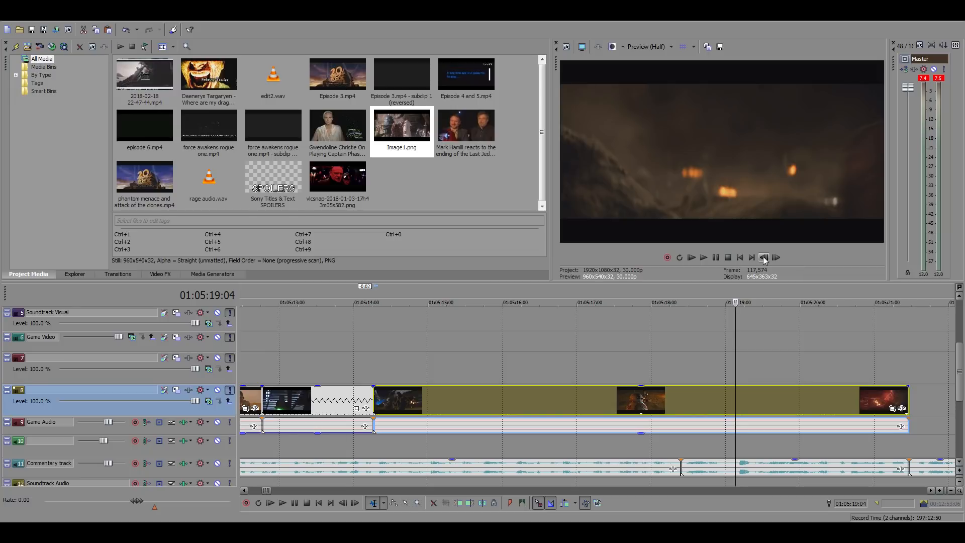
{"action": "left_click", "coordinate": [764, 260]}
{"action": "left_click", "coordinate": [764, 259]}
{"action": "left_click", "coordinate": [765, 259]}
{"action": "left_click", "coordinate": [764, 259]}
{"action": "left_click", "coordinate": [765, 259]}
{"action": "left_click", "coordinate": [775, 260]}
{"action": "left_click", "coordinate": [775, 259]}
{"action": "left_click", "coordinate": [776, 259]}
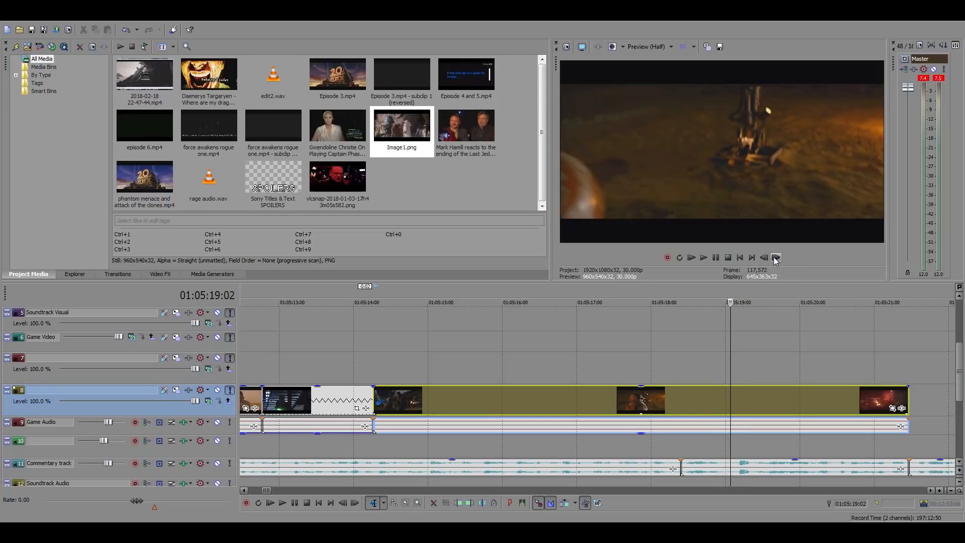
{"action": "left_click", "coordinate": [767, 258]}
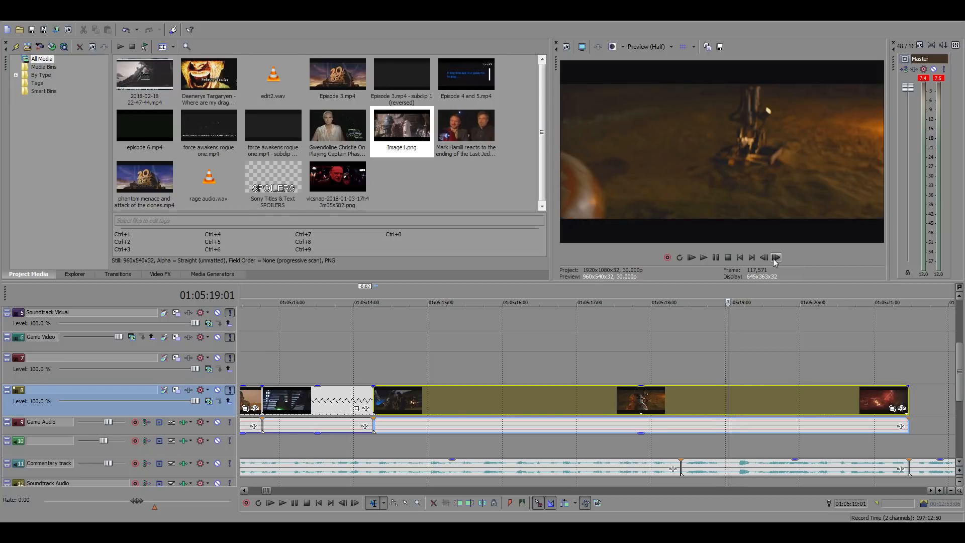
{"action": "left_click", "coordinate": [774, 259]}
{"action": "key", "text": "alt+]"}
{"action": "key", "text": "space"}
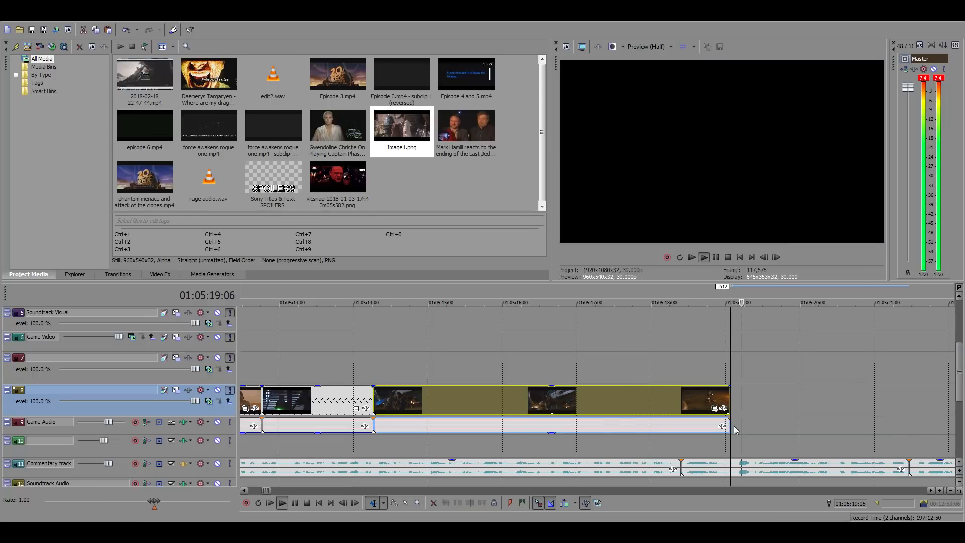
{"action": "key", "text": "space"}
Move the BB-8 clip so it ends at 01:05:19:11 and extend its start back to the duel clip
{"action": "left_click", "coordinate": [753, 408]}
{"action": "left_click_drag", "start_coordinate": [697, 400], "coordinate": [717, 399]}
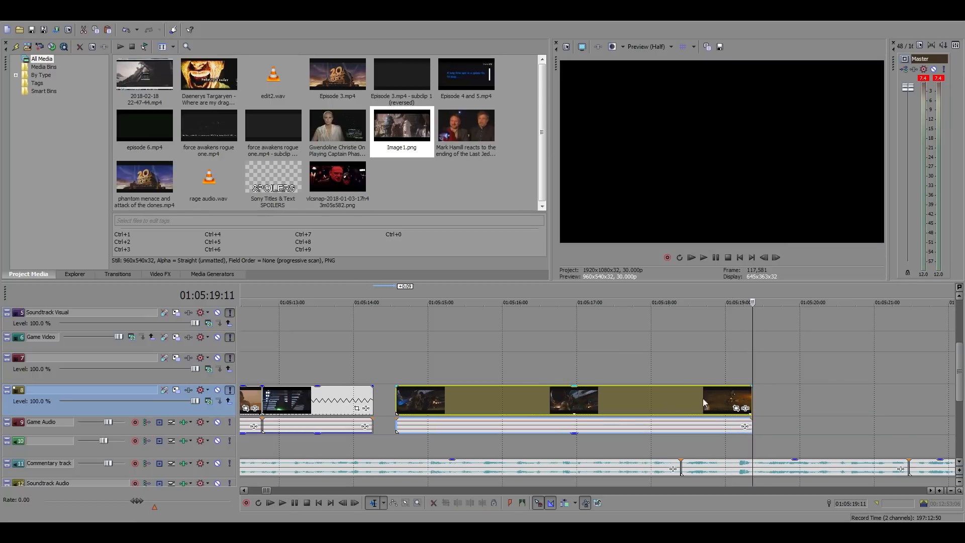
{"action": "left_click_drag", "start_coordinate": [396, 397], "coordinate": [374, 396]}
Check the BB-8 clip's opening frames, cut its start to the shot change at 01:05:14:14 and time-stretch it back to 01:05:14:08
{"action": "left_click_drag", "start_coordinate": [377, 317], "coordinate": [526, 360]}
{"action": "left_click", "coordinate": [383, 407]}
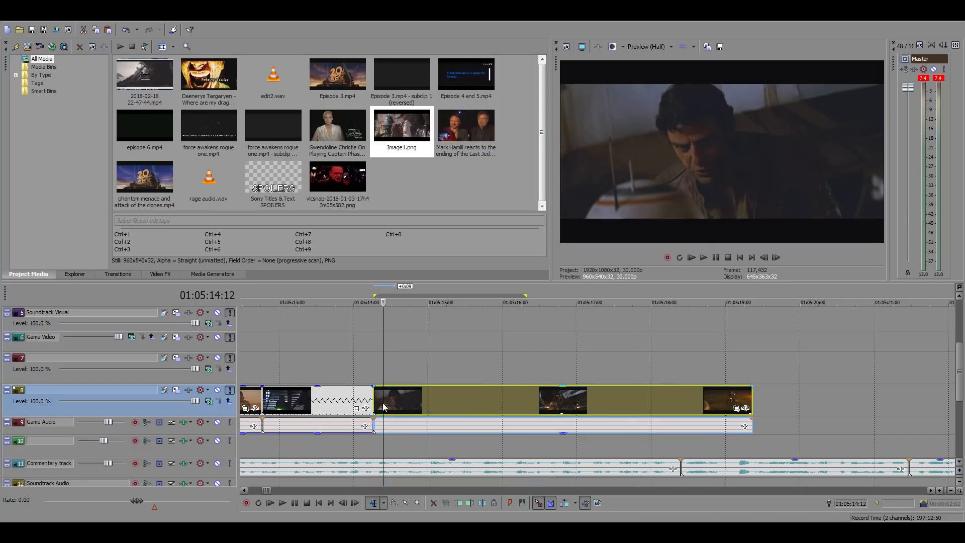
{"action": "left_click", "coordinate": [776, 257]}
{"action": "left_click", "coordinate": [776, 258]}
{"action": "left_click", "coordinate": [777, 257]}
{"action": "left_click", "coordinate": [764, 257]}
{"action": "left_click", "coordinate": [765, 257]}
{"action": "left_click", "coordinate": [764, 257]}
{"action": "left_click", "coordinate": [777, 257]}
{"action": "left_click", "coordinate": [777, 257]}
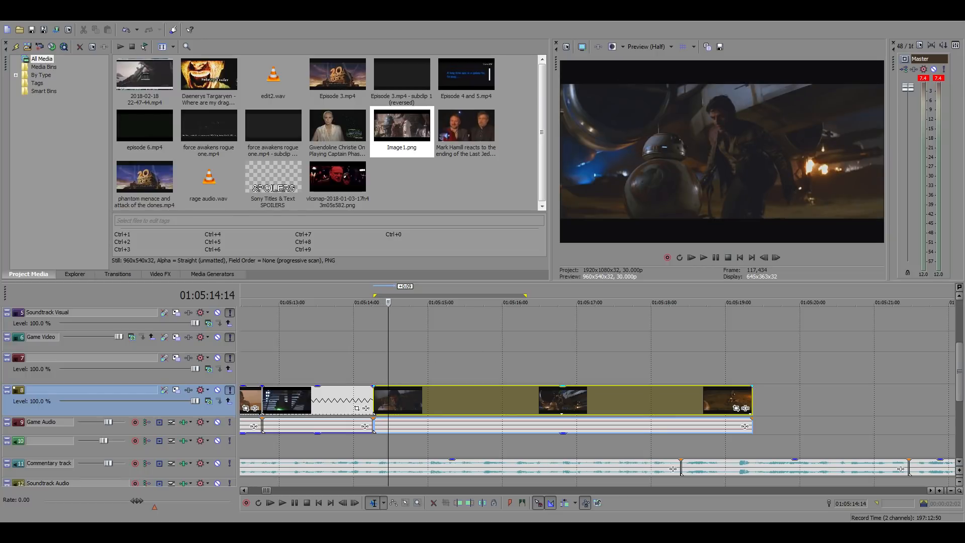
{"action": "mouse_move", "coordinate": [373, 400]}
{"action": "left_mouse_down"}
{"action": "mouse_move", "coordinate": [390, 400]}
{"action": "mouse_move", "coordinate": [374, 400]}
{"action": "left_mouse_up"}
Play the stretched BB-8 clip from 01:05:14:08 and place the cursor at its end at 01:05:19:11
{"action": "left_click", "coordinate": [406, 373]}
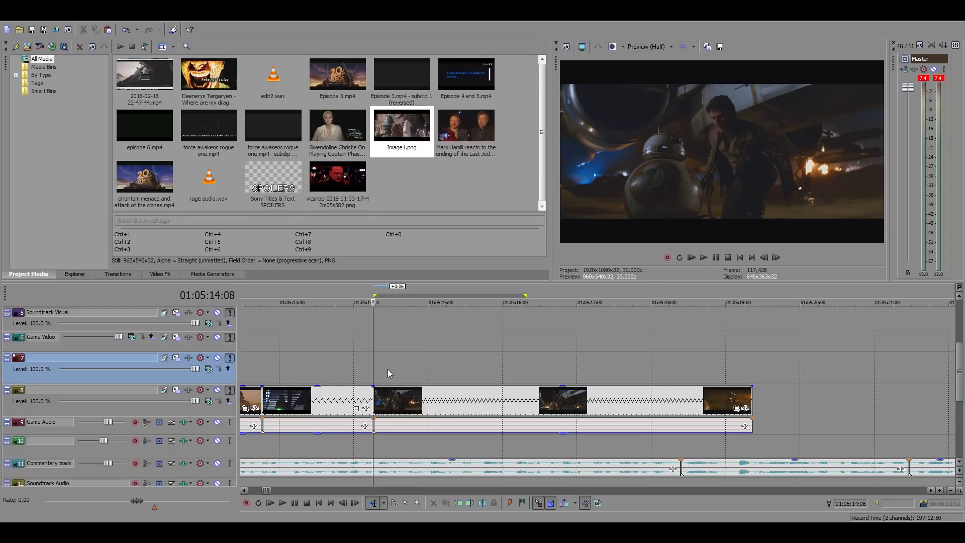
{"action": "left_click", "coordinate": [561, 371]}
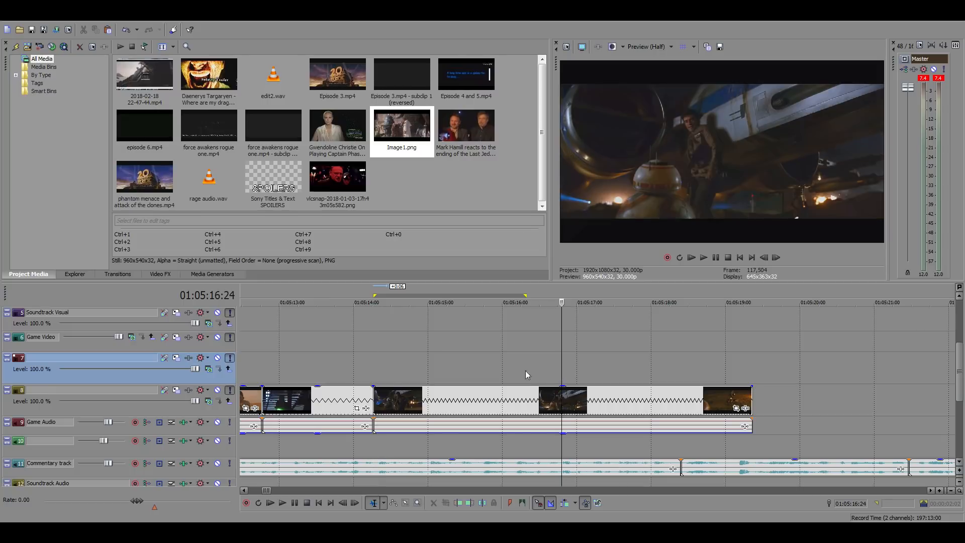
{"action": "left_click", "coordinate": [373, 369]}
{"action": "left_click", "coordinate": [704, 258]}
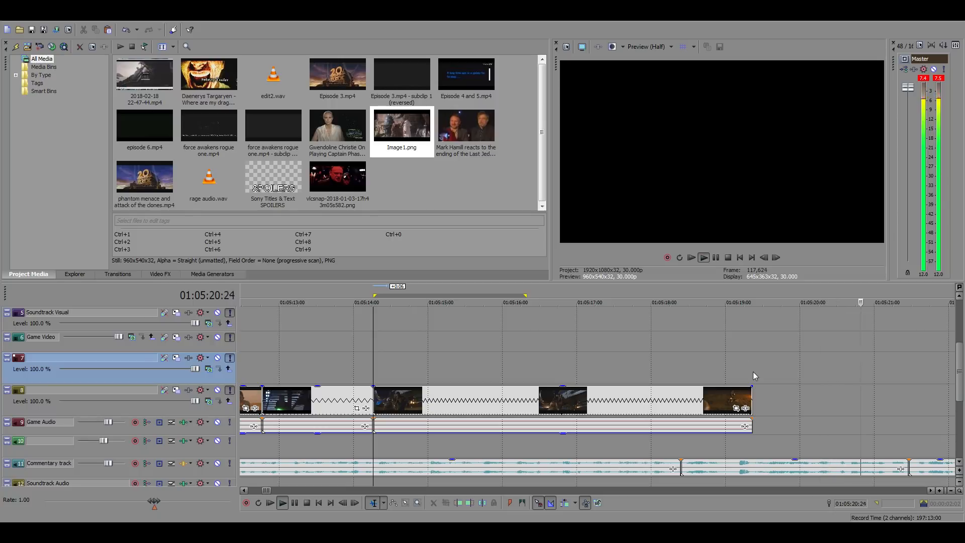
{"action": "left_click", "coordinate": [753, 375]}
Review the spare clips after 01:05:30 and move the Jawa and droid clip back to end at the commentary cut at 01:05:21:14
{"action": "scroll", "coordinate": [729, 377], "scroll_direction": "down", "scroll_amount": 5}
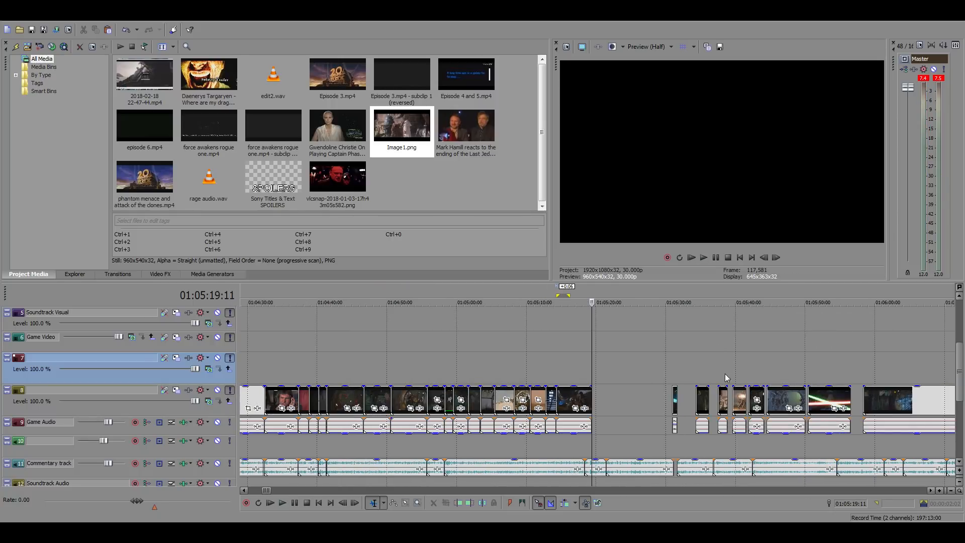
{"action": "left_click", "coordinate": [677, 363]}
{"action": "scroll", "coordinate": [729, 366], "scroll_direction": "up", "scroll_amount": 5}
{"action": "left_click", "coordinate": [572, 369]}
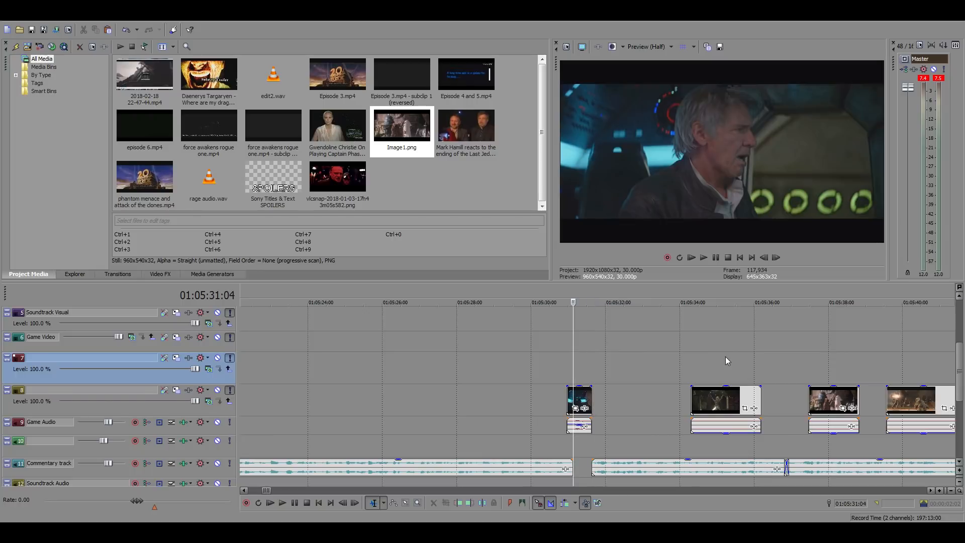
{"action": "left_click", "coordinate": [720, 358]}
{"action": "left_click", "coordinate": [813, 362]}
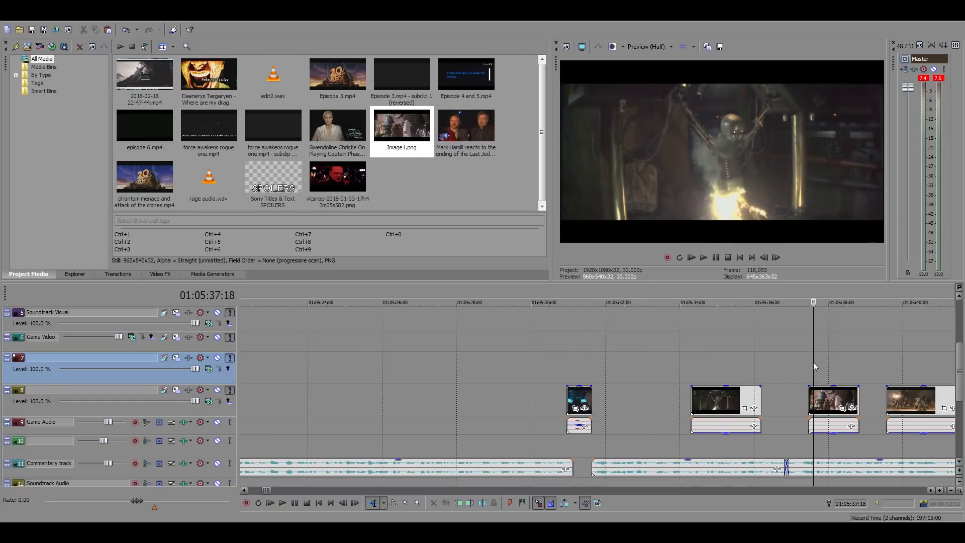
{"action": "scroll", "coordinate": [816, 363], "scroll_direction": "down", "scroll_amount": 3}
{"action": "key", "text": "space"}
{"action": "scroll", "coordinate": [695, 370], "scroll_direction": "up", "scroll_amount": 3}
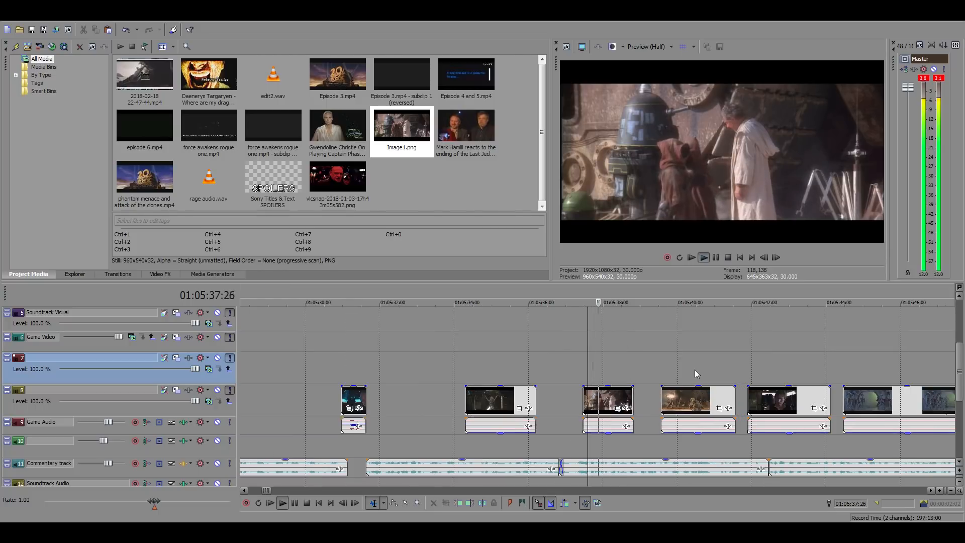
{"action": "key", "text": "space"}
{"action": "left_click", "coordinate": [596, 400]}
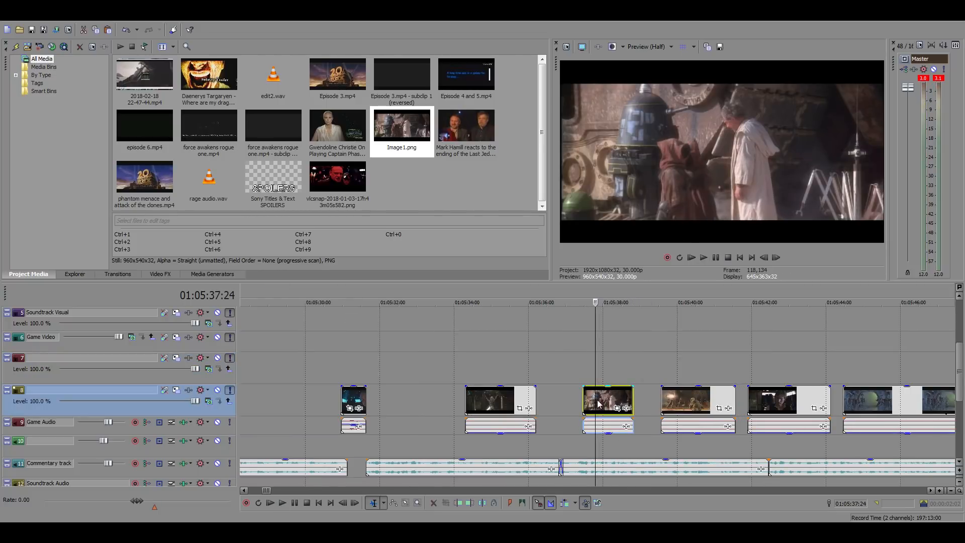
{"action": "left_click_drag", "start_coordinate": [610, 399], "coordinate": [648, 407]}
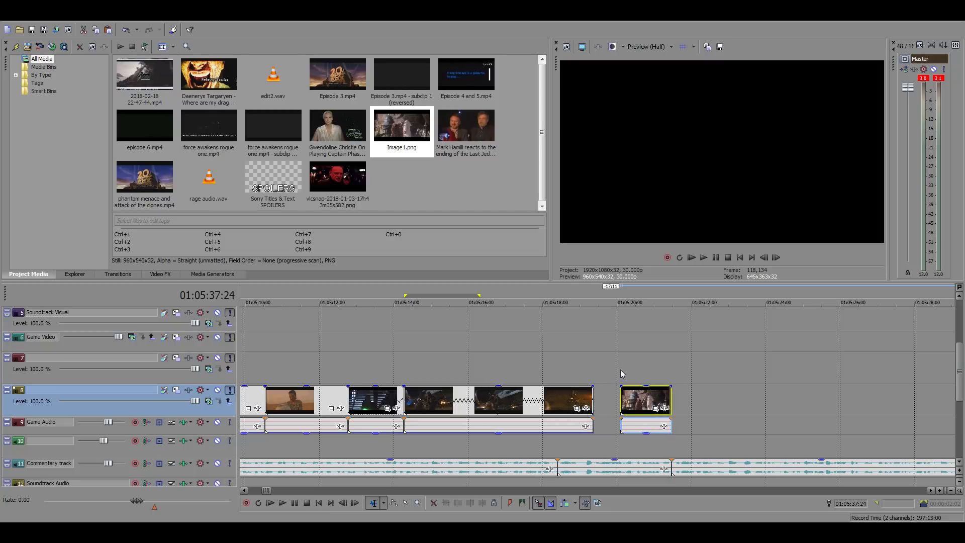
Play from 01:05:19:11 against the commentary and reposition the Jawa clip to start at about 01:05:19:21
{"action": "left_click", "coordinate": [595, 373]}
{"action": "key", "text": "space"}
{"action": "scroll", "coordinate": [732, 376], "scroll_direction": "up", "scroll_amount": 2}
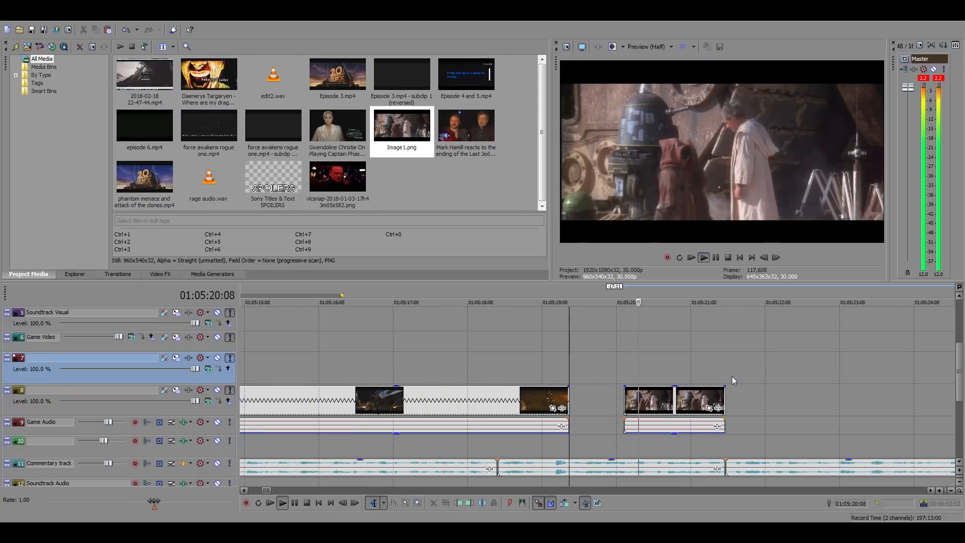
{"action": "key", "text": "space"}
{"action": "left_click_drag", "start_coordinate": [678, 403], "coordinate": [635, 403]}
{"action": "key", "text": "space"}
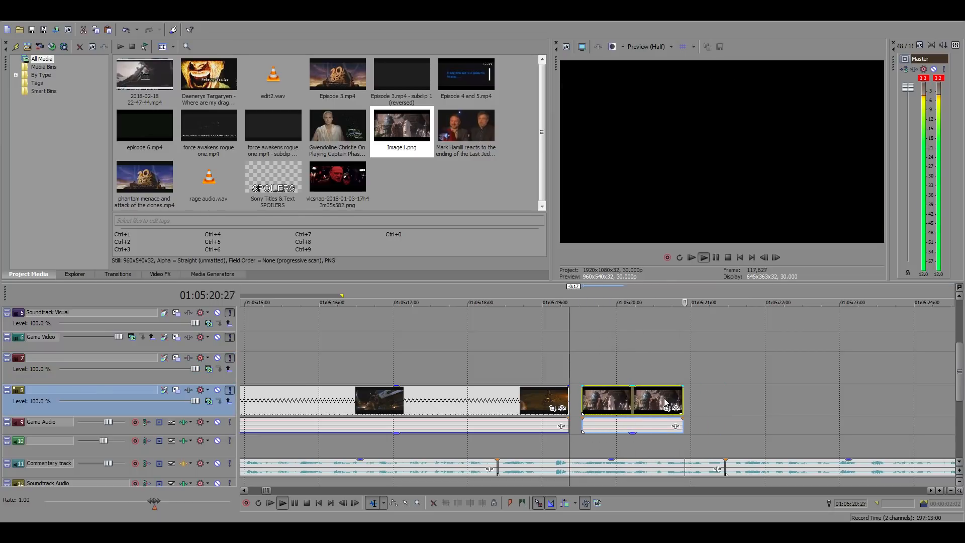
{"action": "key", "text": "space"}
{"action": "left_click_drag", "start_coordinate": [666, 402], "coordinate": [679, 402]}
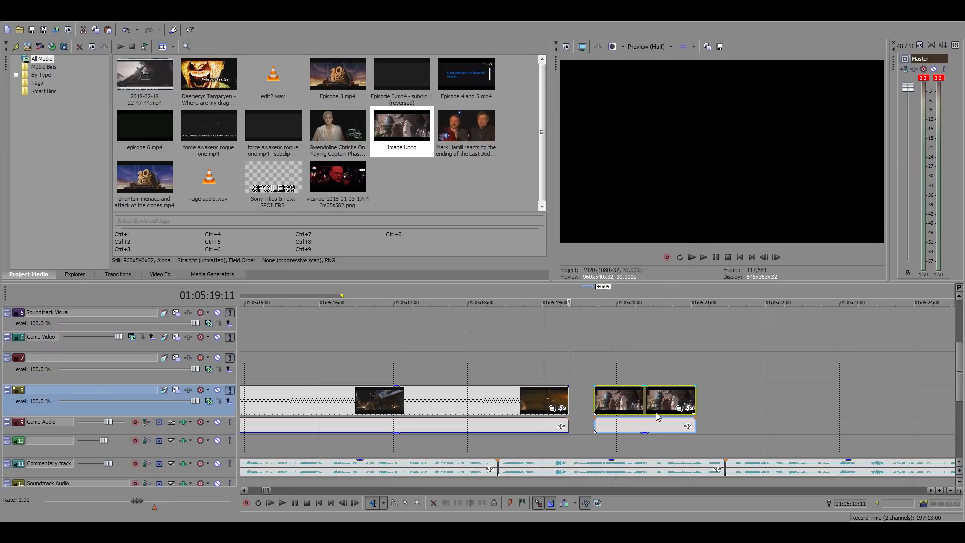
{"action": "key", "text": "space"}
{"action": "key", "text": "space"}
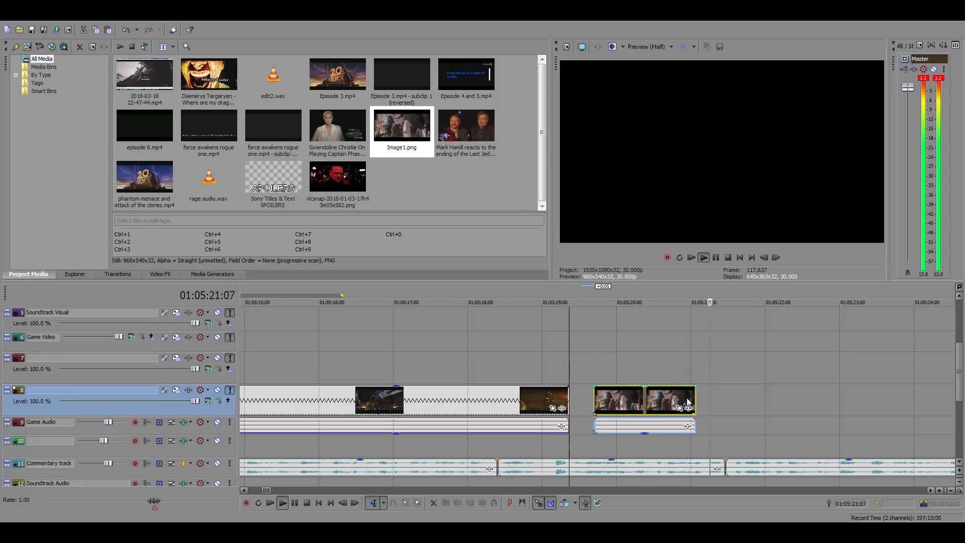
Stretch the Jawa clip's start to 01:05:19:11, lengthen its end to the commentary cut at 01:05:21:14 and play it
{"action": "left_click_drag", "start_coordinate": [596, 400], "coordinate": [569, 400]}
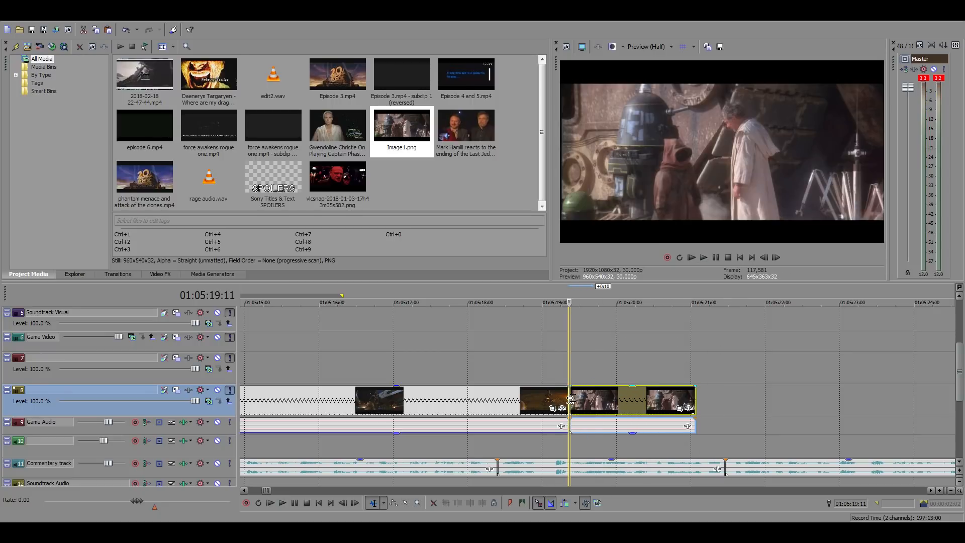
{"action": "left_click_drag", "start_coordinate": [695, 398], "coordinate": [720, 397]}
{"action": "key", "text": "space"}
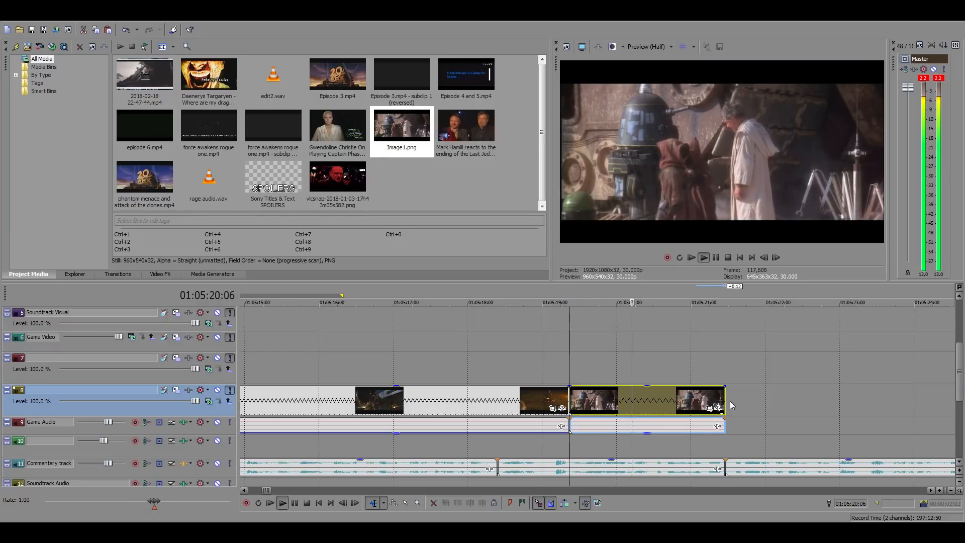
{"action": "key", "text": "space"}
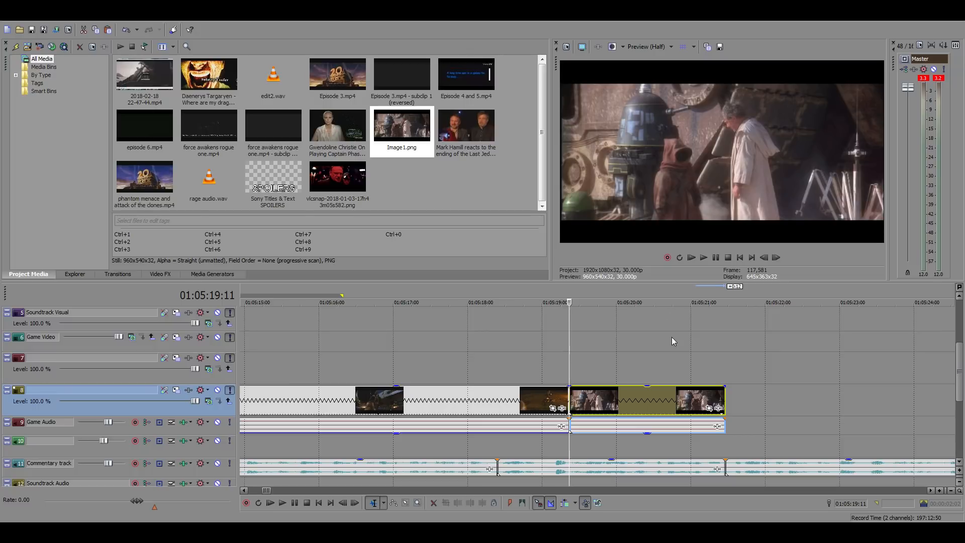
{"action": "key", "text": "space"}
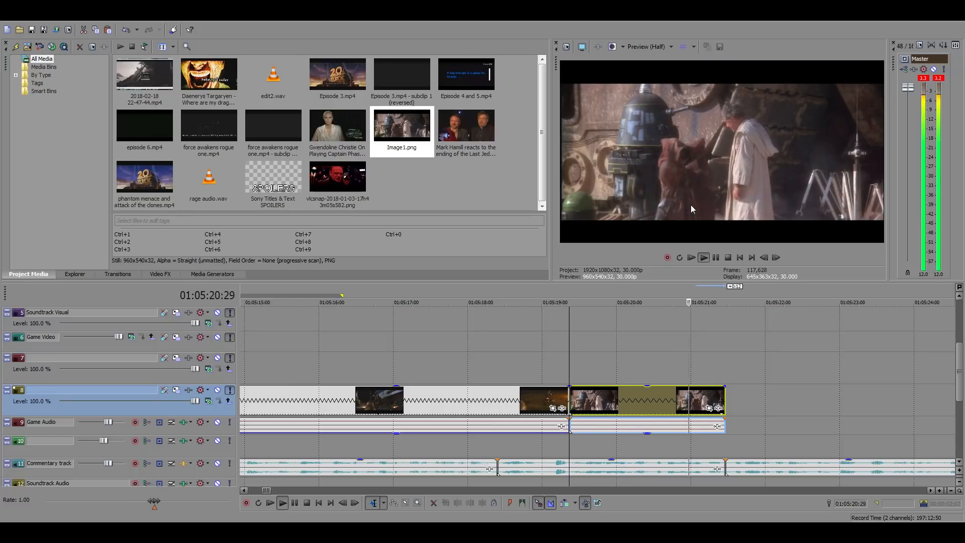
{"action": "key", "text": "space"}
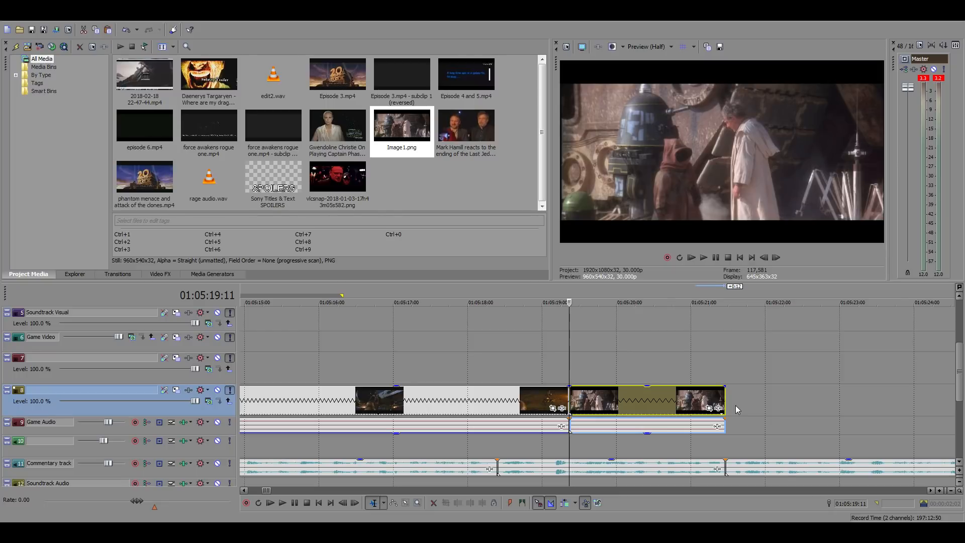
Check the Jawa clip's start, its end and the empty stretch after 01:05:21:14, replaying it from 01:05:19:11
{"action": "left_click", "coordinate": [725, 370]}
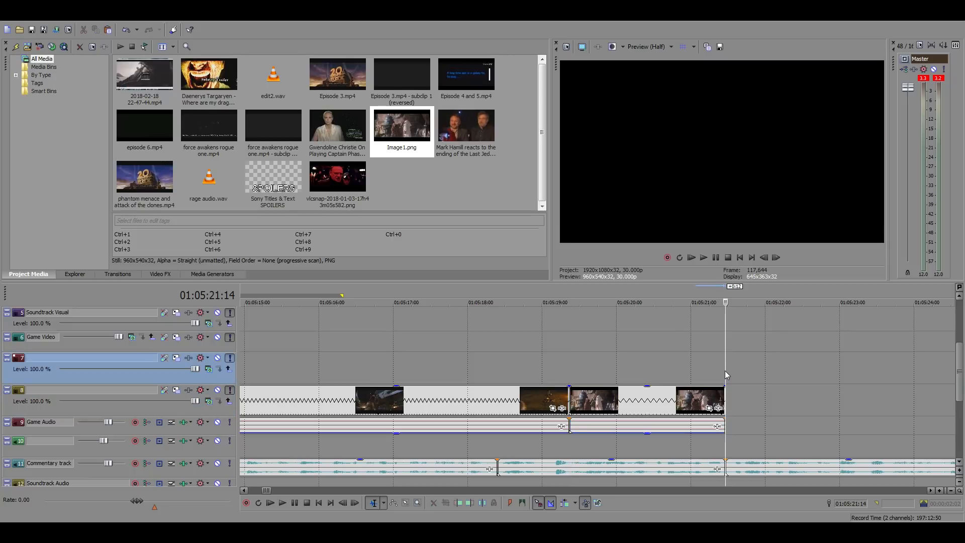
{"action": "left_click", "coordinate": [568, 367]}
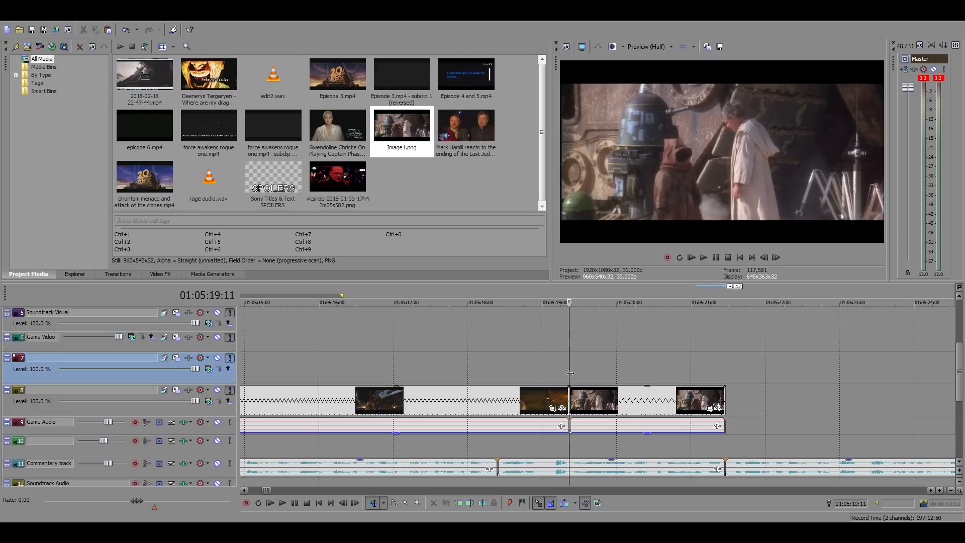
{"action": "left_click", "coordinate": [725, 362]}
{"action": "scroll", "coordinate": [749, 382], "scroll_direction": "down", "scroll_amount": 2}
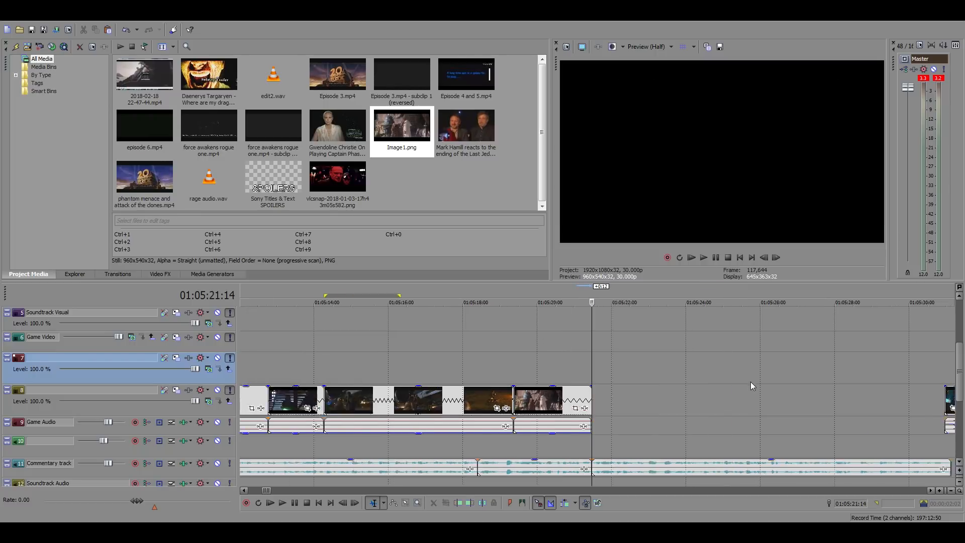
{"action": "scroll", "coordinate": [668, 384], "scroll_direction": "up", "scroll_amount": 2}
{"action": "left_click", "coordinate": [436, 363]}
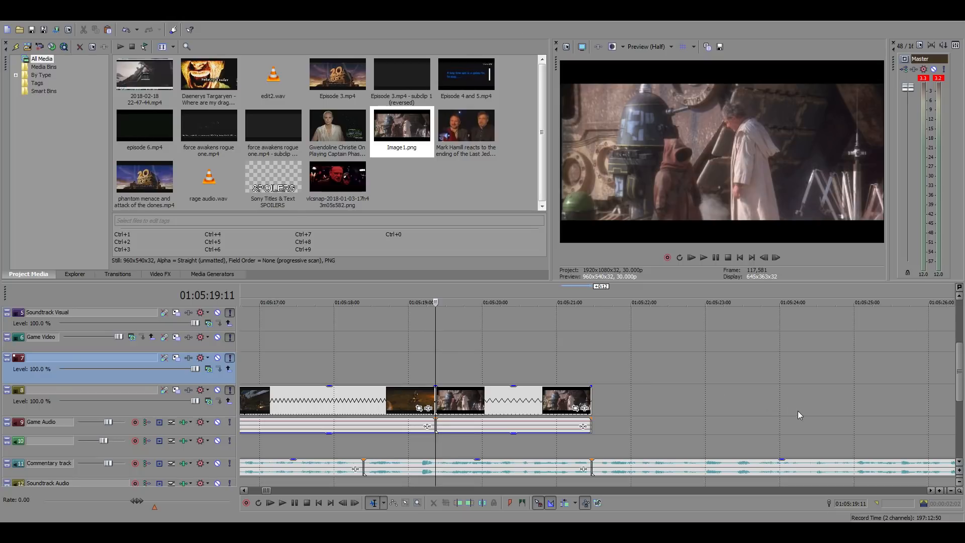
{"action": "key", "text": "space"}
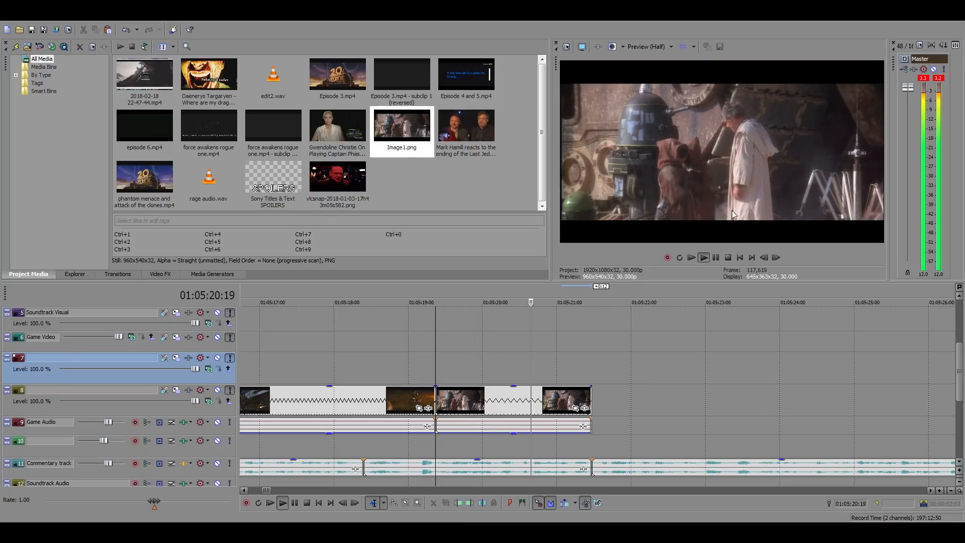
{"action": "key", "text": "space"}
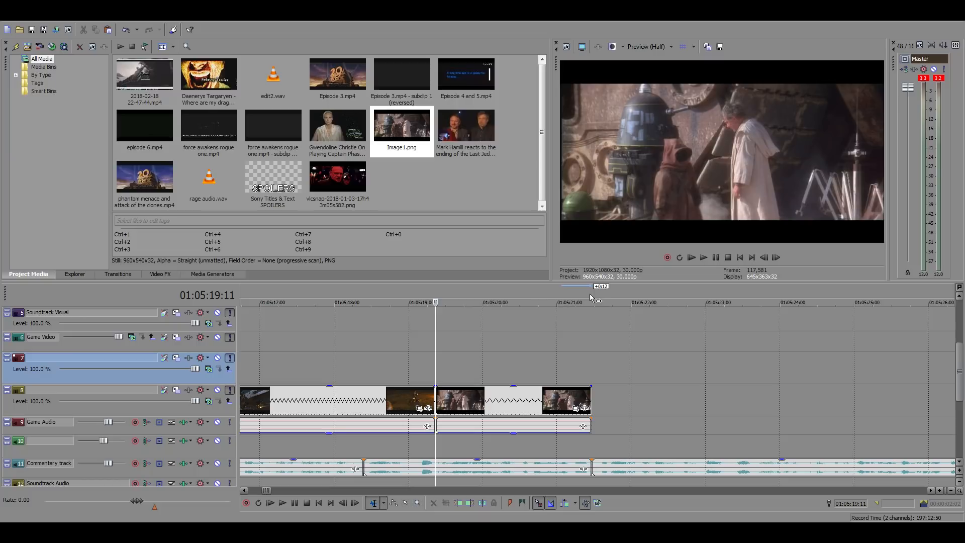
Compare the last frames of the Jawa and droid clip just before the commentary cut at 01:05:21:14
{"action": "left_click", "coordinate": [589, 378]}
{"action": "left_click", "coordinate": [587, 397]}
{"action": "left_click", "coordinate": [586, 393]}
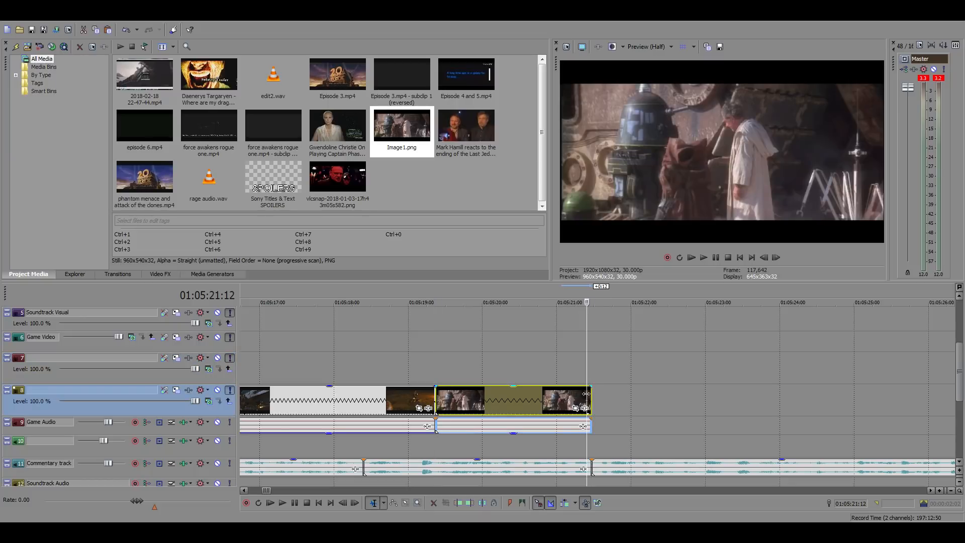
{"action": "left_click", "coordinate": [579, 393]}
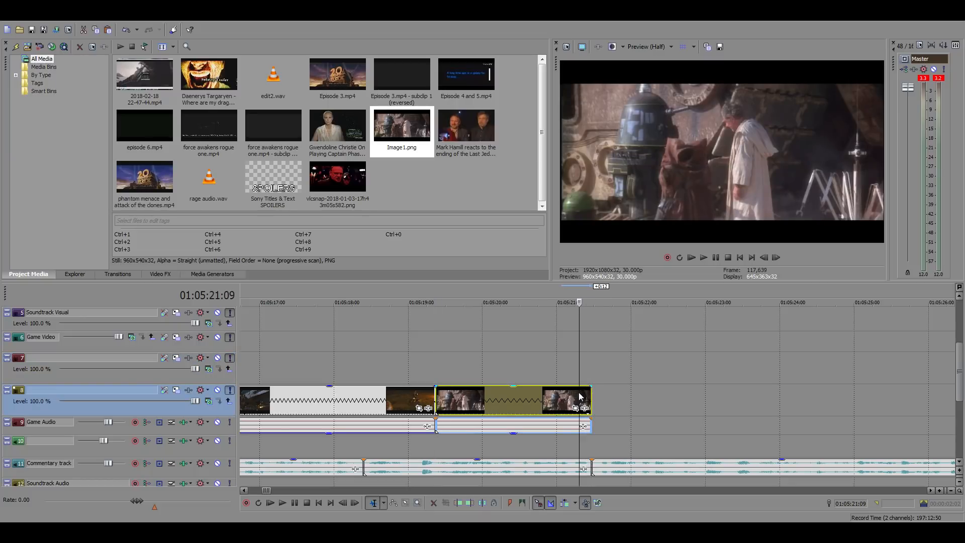
{"action": "left_click", "coordinate": [570, 394]}
{"action": "left_click", "coordinate": [579, 394]}
{"action": "left_click", "coordinate": [589, 392]}
Replay the Jawa clip from 01:05:19:11 and play the commentary over the empty stretch from 01:05:21:14
{"action": "left_click", "coordinate": [435, 361]}
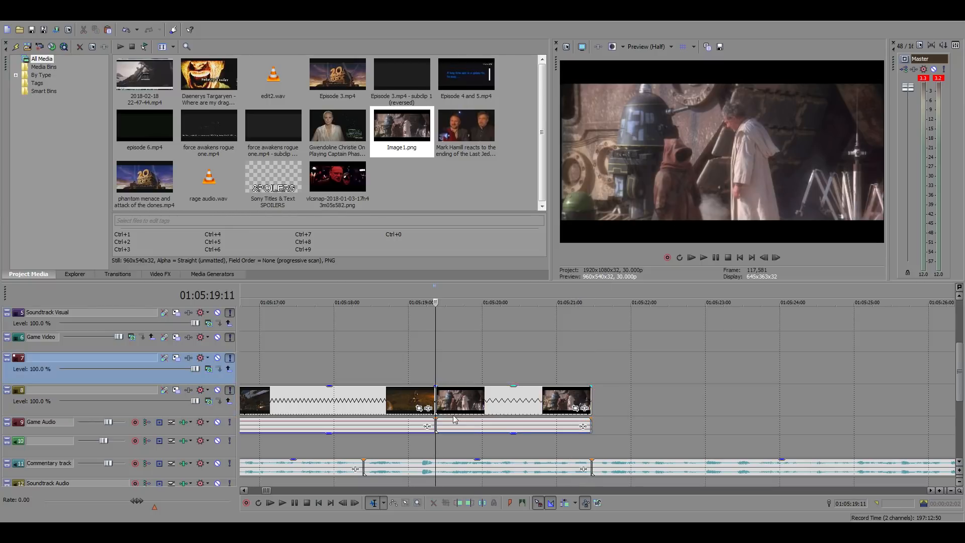
{"action": "left_click", "coordinate": [595, 350]}
{"action": "key", "text": "space"}
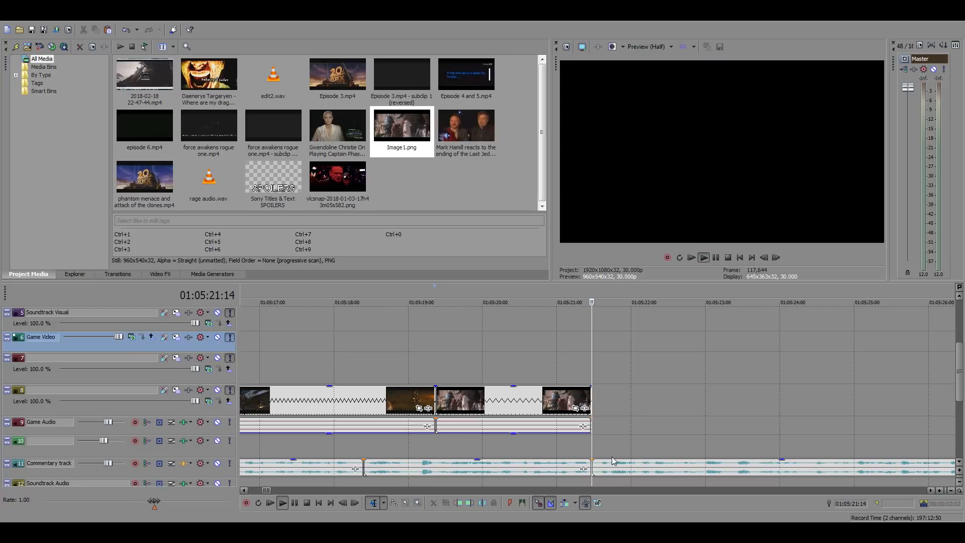
{"action": "key", "text": "space"}
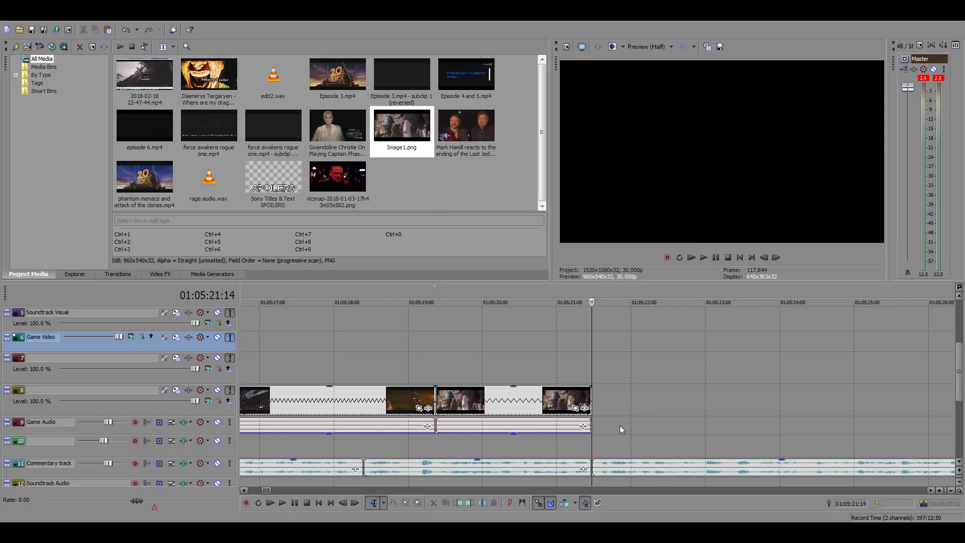
Review the spare clips following the gap, from about 01:05:44 through the lightsaber shot to 01:06:01
{"action": "scroll", "coordinate": [619, 426], "scroll_direction": "down", "scroll_amount": 5}
{"action": "left_click", "coordinate": [756, 372]}
{"action": "scroll", "coordinate": [738, 373], "scroll_direction": "up", "scroll_amount": 5}
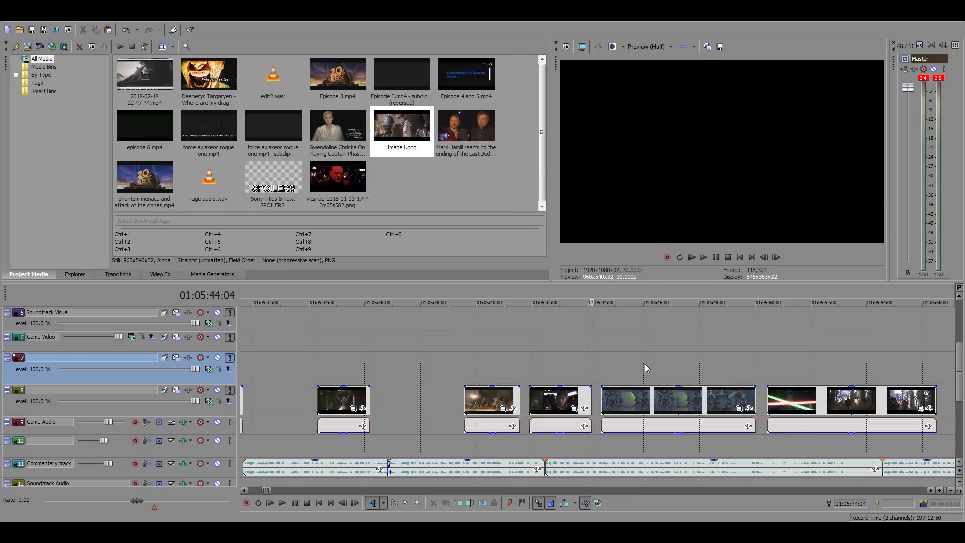
{"action": "left_click", "coordinate": [785, 360]}
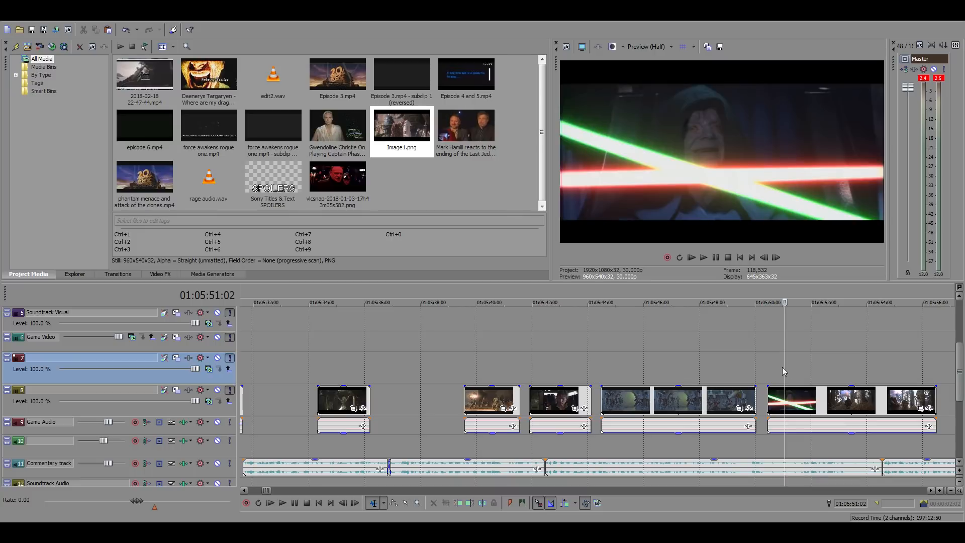
{"action": "scroll", "coordinate": [824, 372], "scroll_direction": "down", "scroll_amount": 3}
{"action": "left_click", "coordinate": [734, 367]}
{"action": "scroll", "coordinate": [714, 368], "scroll_direction": "down", "scroll_amount": 5}
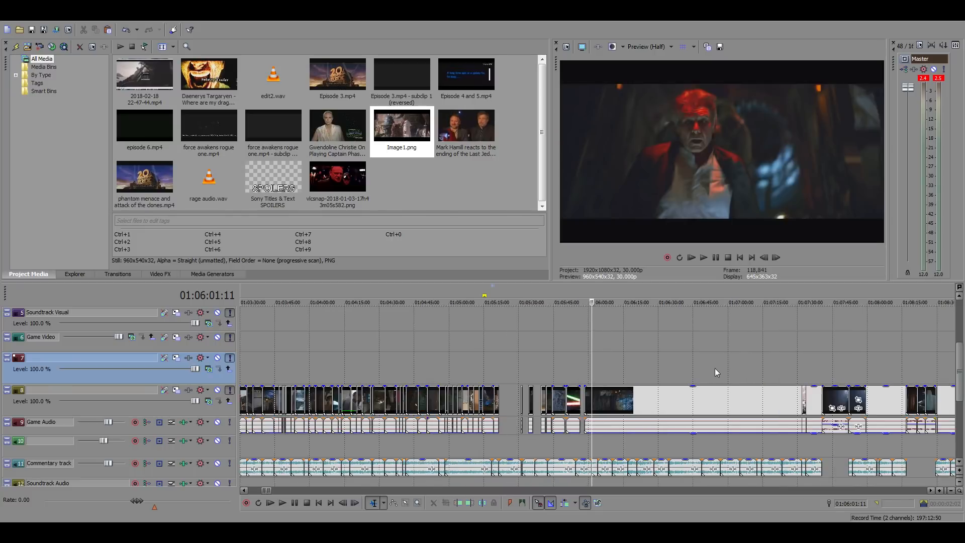
Go to the source film footage beyond the edit and examine the clips between about 18:14 and 18:32 for Yoda
{"action": "scroll", "coordinate": [710, 370], "scroll_direction": "down", "scroll_amount": 10}
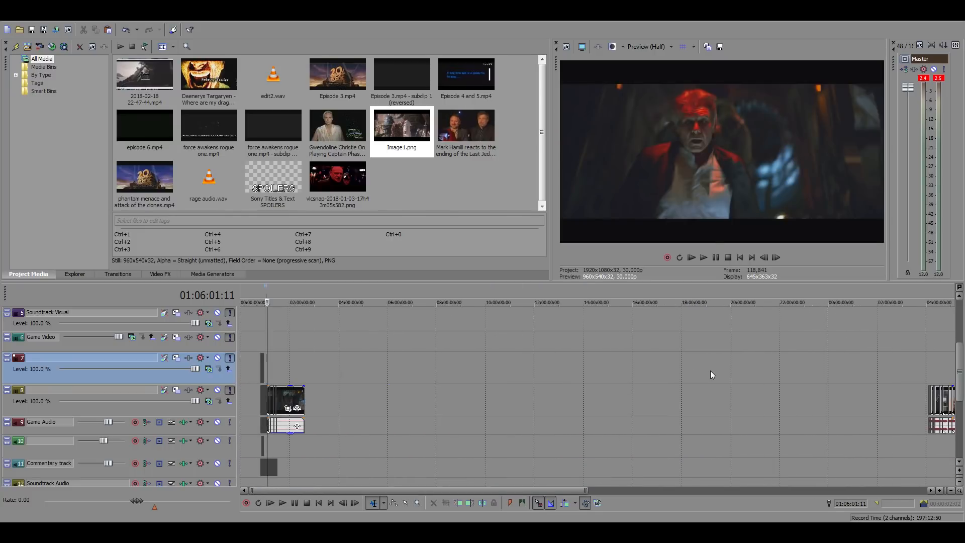
{"action": "left_click", "coordinate": [789, 365]}
{"action": "left_click", "coordinate": [752, 354]}
{"action": "scroll", "coordinate": [755, 355], "scroll_direction": "up", "scroll_amount": 6}
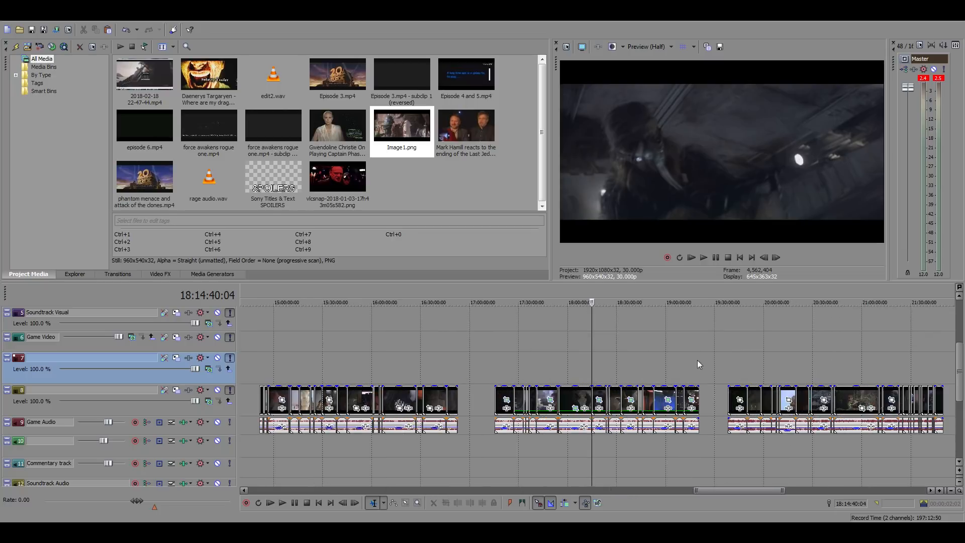
{"action": "left_click", "coordinate": [651, 365]}
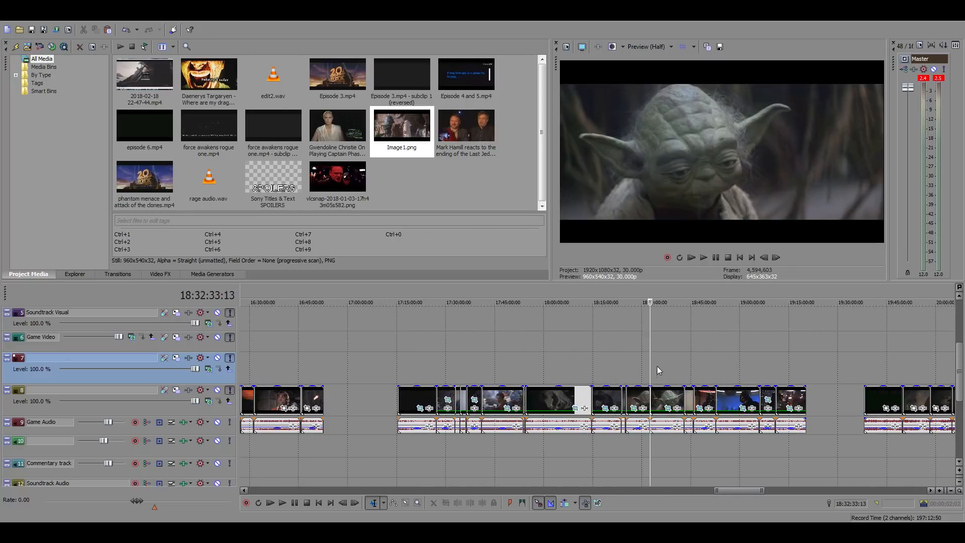
{"action": "scroll", "coordinate": [653, 366], "scroll_direction": "up", "scroll_amount": 3}
{"action": "left_click", "coordinate": [351, 366]}
{"action": "scroll", "coordinate": [351, 366], "scroll_direction": "up", "scroll_amount": 2}
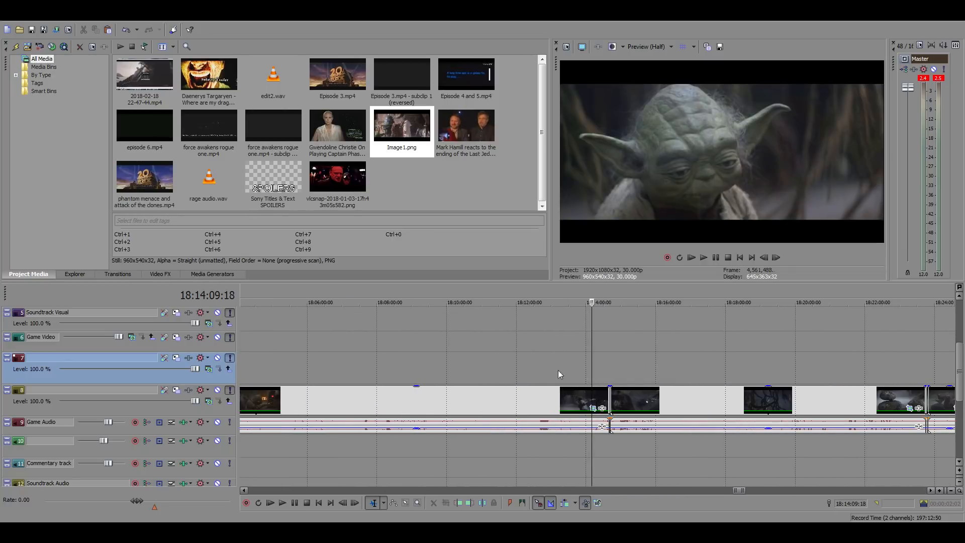
{"action": "scroll", "coordinate": [617, 374], "scroll_direction": "down", "scroll_amount": 3}
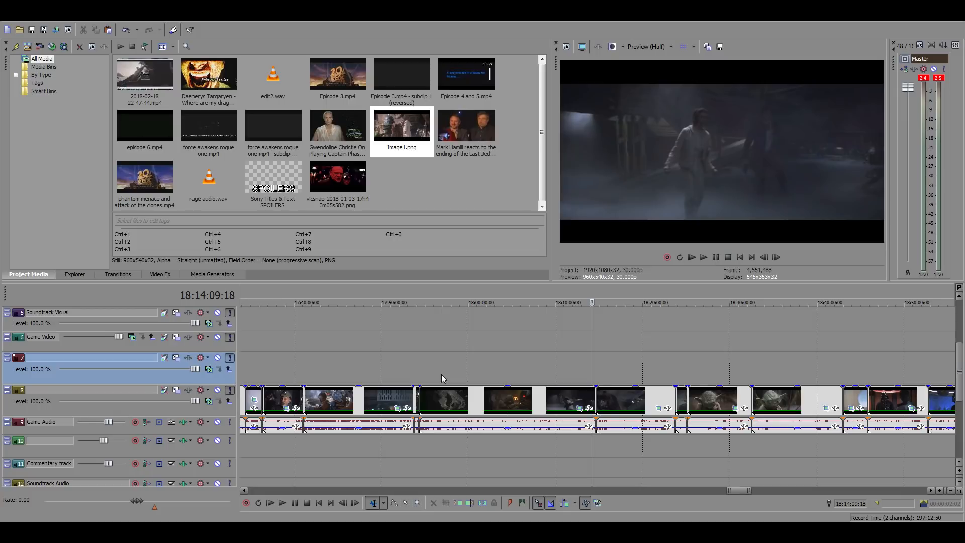
Sample the source footage backward from 18:25:06 to about 17:58 to find Yoda's first swamp scene
{"action": "left_click", "coordinate": [687, 361]}
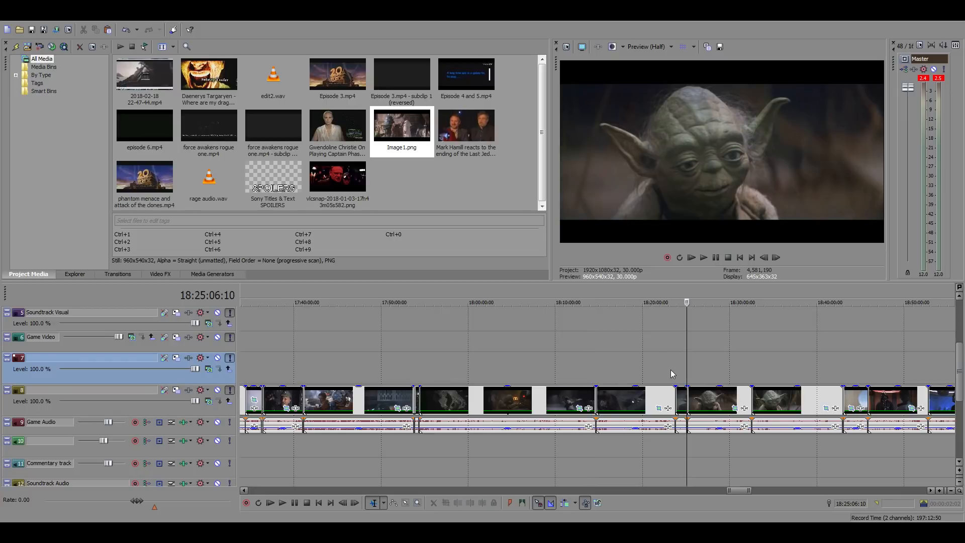
{"action": "left_click", "coordinate": [670, 369]}
{"action": "left_click", "coordinate": [653, 369]}
{"action": "left_click", "coordinate": [627, 366]}
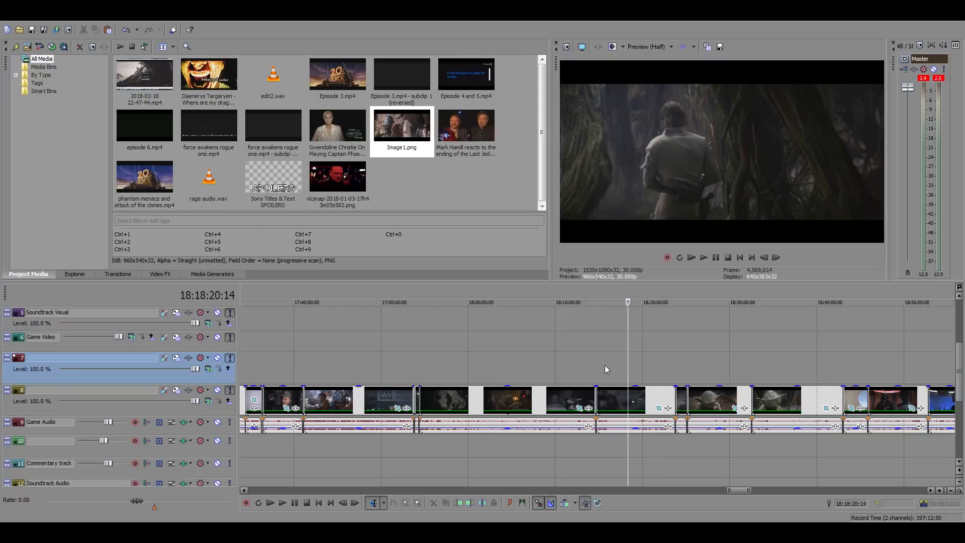
{"action": "left_click", "coordinate": [604, 364]}
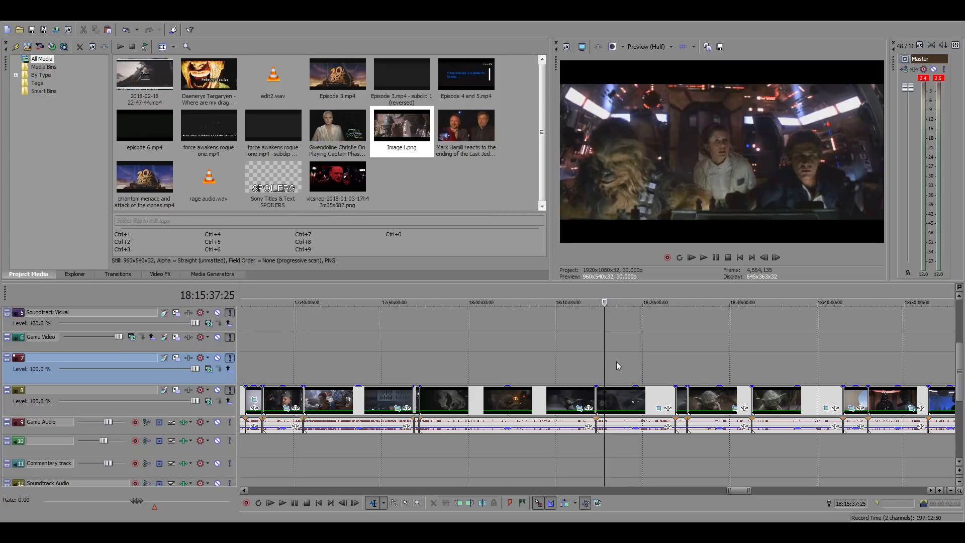
{"action": "left_click_drag", "start_coordinate": [346, 358], "coordinate": [432, 360]}
{"action": "left_click", "coordinate": [456, 360]}
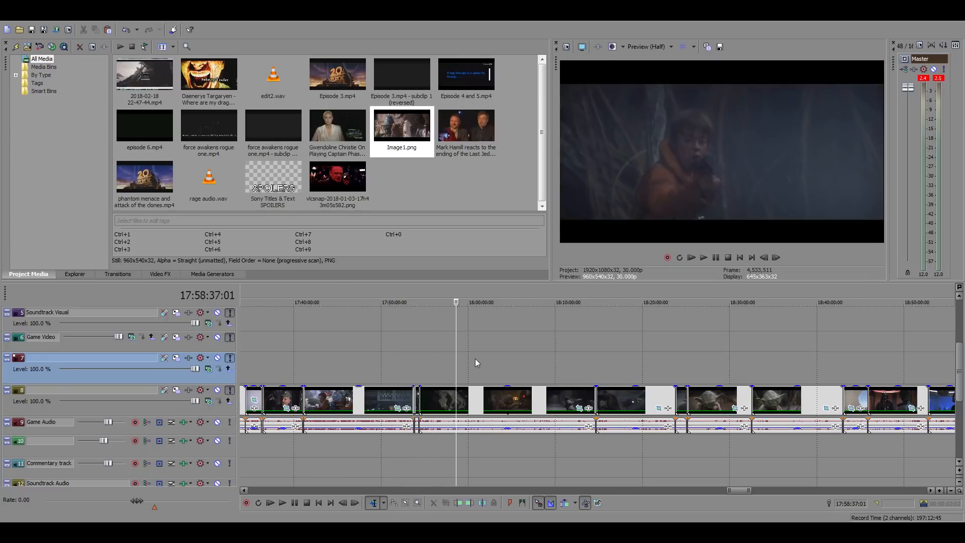
{"action": "left_click", "coordinate": [475, 358]}
Narrow the search to 18:00:48–18:05:19 and play the swamp encounter from about 18:02:47, partly at faster speed
{"action": "scroll", "coordinate": [637, 380], "scroll_direction": "up", "scroll_amount": 3}
{"action": "scroll", "coordinate": [591, 377], "scroll_direction": "down", "scroll_amount": 3}
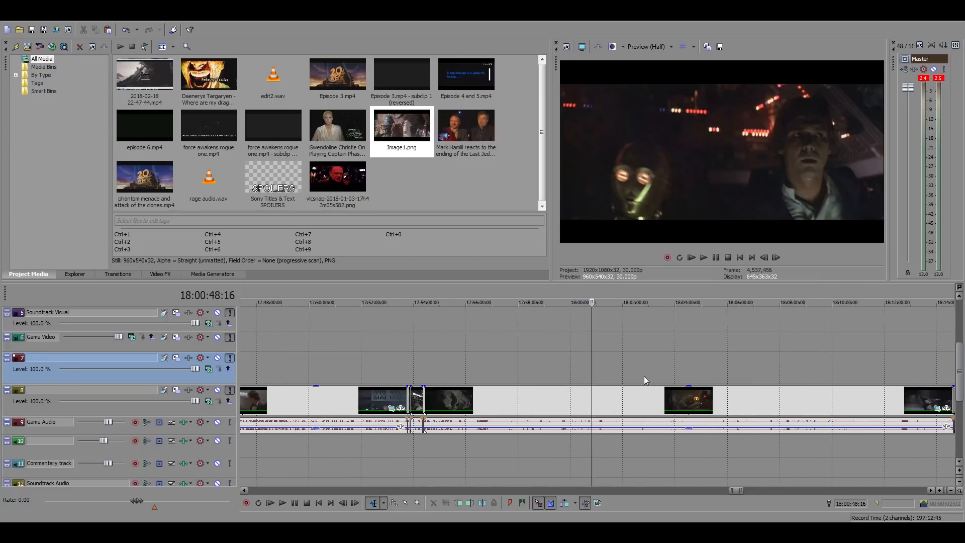
{"action": "left_click", "coordinate": [653, 376]}
{"action": "left_click", "coordinate": [709, 369]}
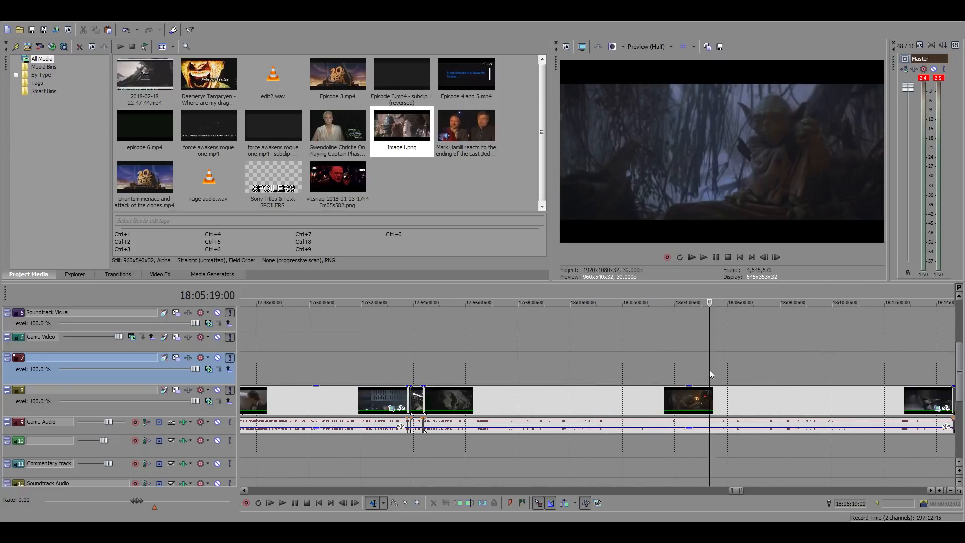
{"action": "left_click", "coordinate": [677, 373]}
{"action": "left_click", "coordinate": [643, 373]}
{"action": "key", "text": "space"}
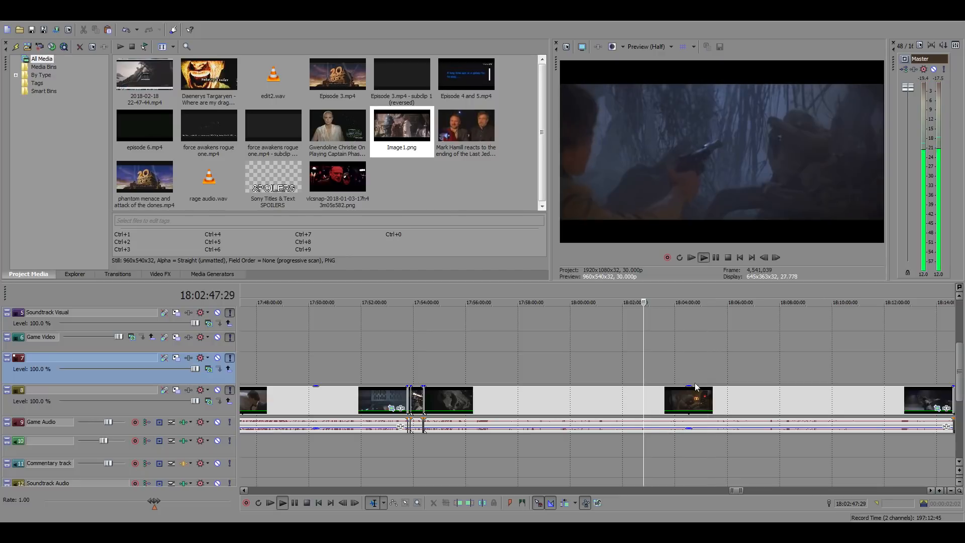
{"action": "scroll", "coordinate": [643, 377], "scroll_direction": "up", "scroll_amount": 3}
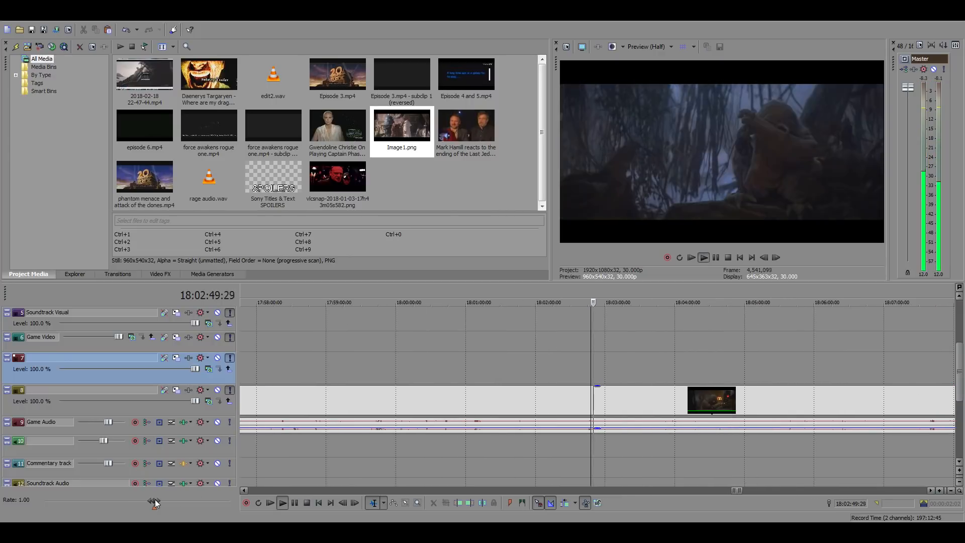
{"action": "left_click_drag", "start_coordinate": [154, 501], "coordinate": [191, 503]}
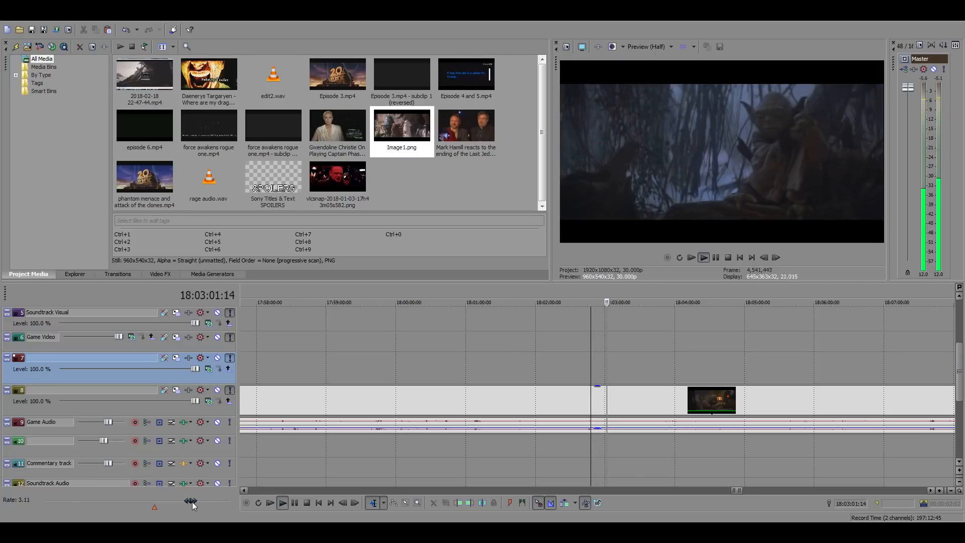
{"action": "double_click", "coordinate": [192, 502]}
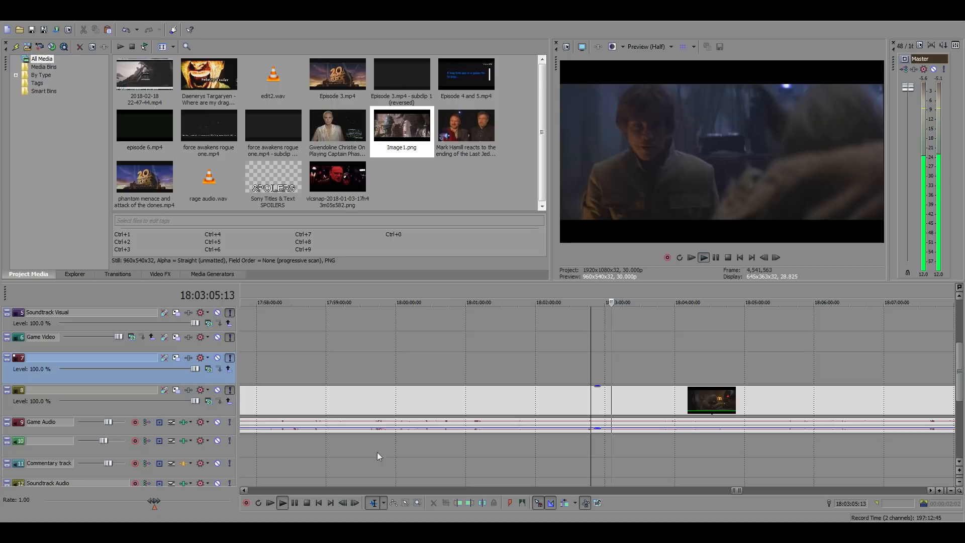
Recheck the Yoda shot around 18:03:03 and play on at increased speed from 18:03:02:25 to about 18:03:45
{"action": "left_click", "coordinate": [610, 393]}
{"action": "scroll", "coordinate": [739, 410], "scroll_direction": "up", "scroll_amount": 3}
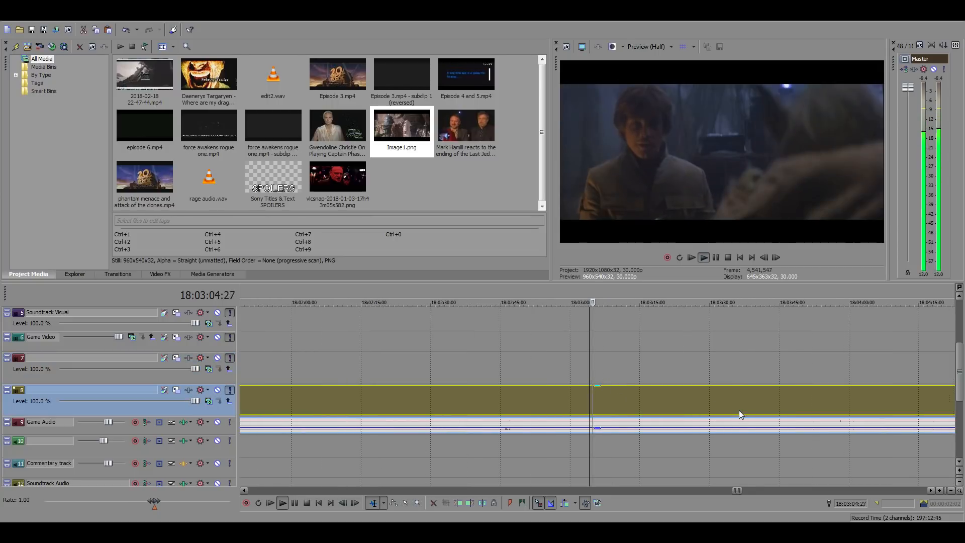
{"action": "left_click", "coordinate": [584, 402]}
{"action": "scroll", "coordinate": [695, 383], "scroll_direction": "up", "scroll_amount": 3}
{"action": "scroll", "coordinate": [694, 383], "scroll_direction": "up", "scroll_amount": 2}
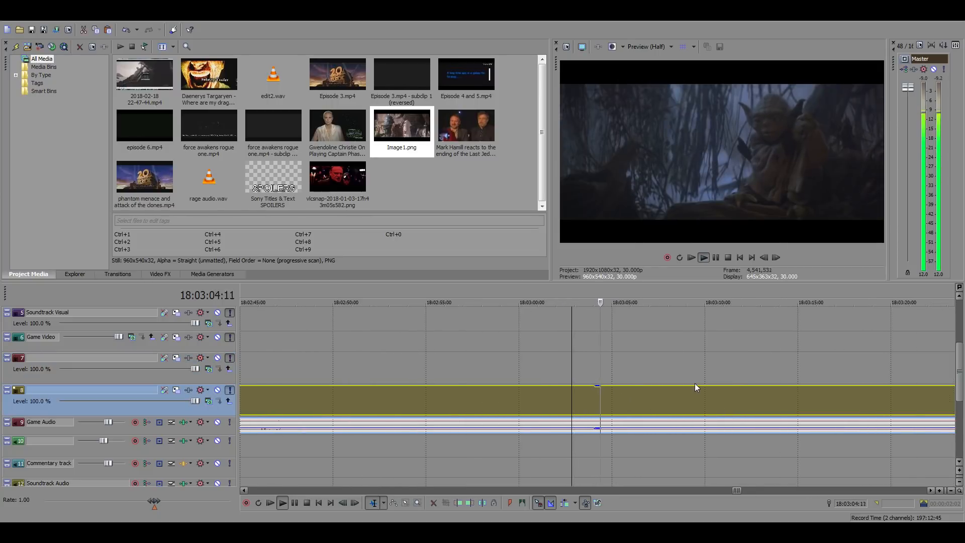
{"action": "key", "text": "space"}
{"action": "scroll", "coordinate": [691, 387], "scroll_direction": "down", "scroll_amount": 3}
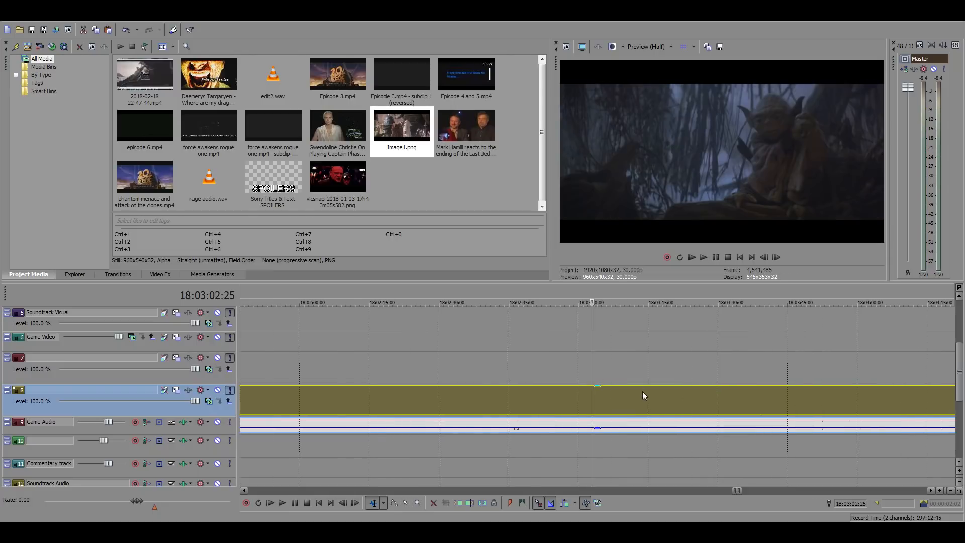
{"action": "left_click_drag", "start_coordinate": [134, 500], "coordinate": [176, 502]}
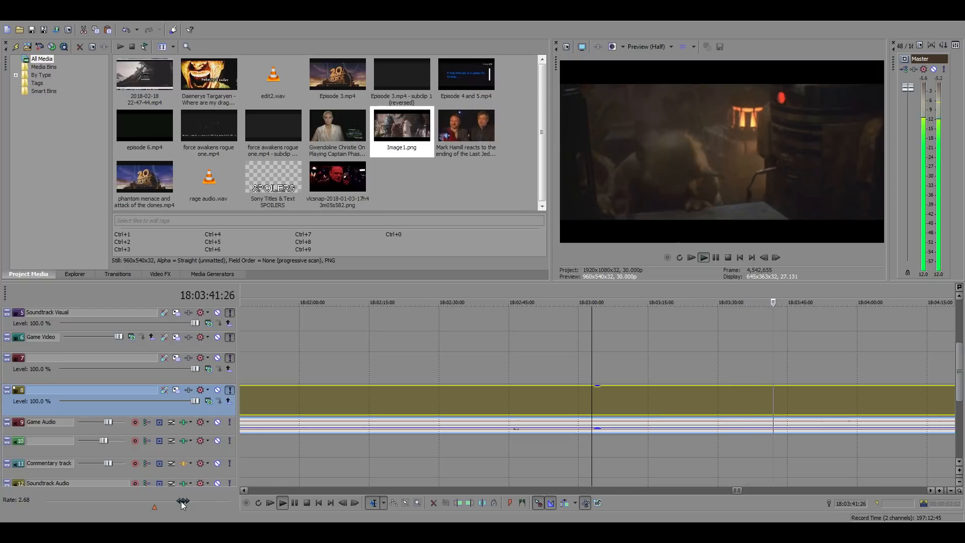
{"action": "left_click_drag", "start_coordinate": [181, 502], "coordinate": [181, 501]}
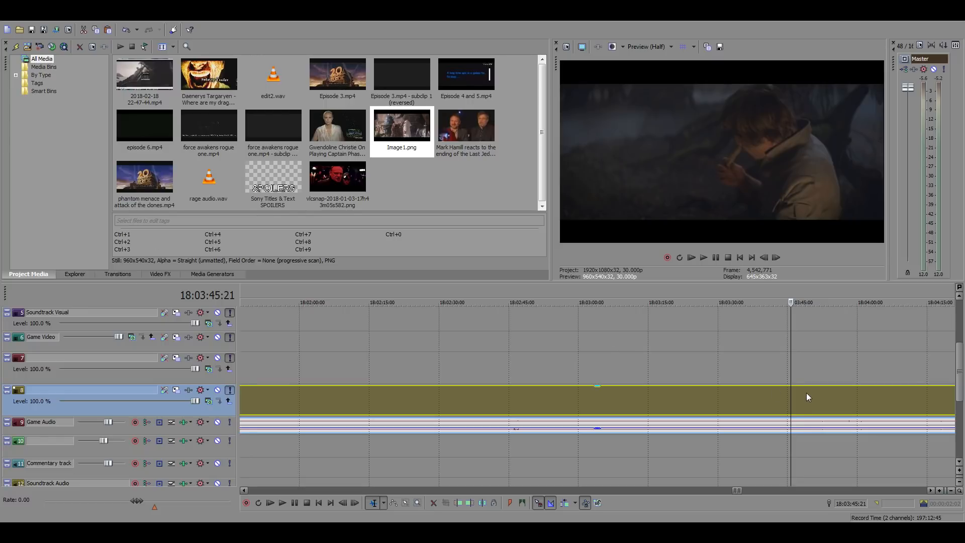
Return to the Jawa clip in the edit and replay it against the commentary from 01:05:19:11
{"action": "scroll", "coordinate": [794, 399], "scroll_direction": "down", "scroll_amount": 15}
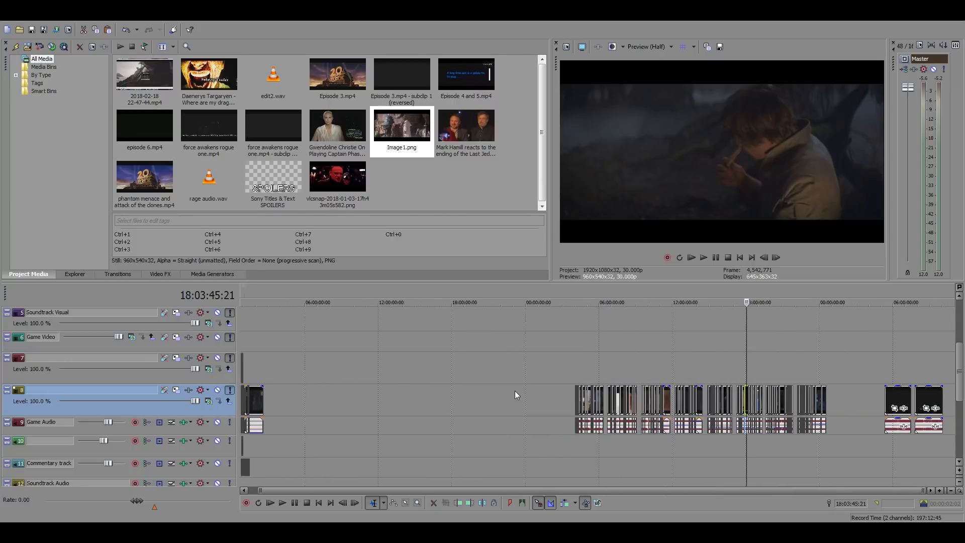
{"action": "left_click", "coordinate": [261, 354]}
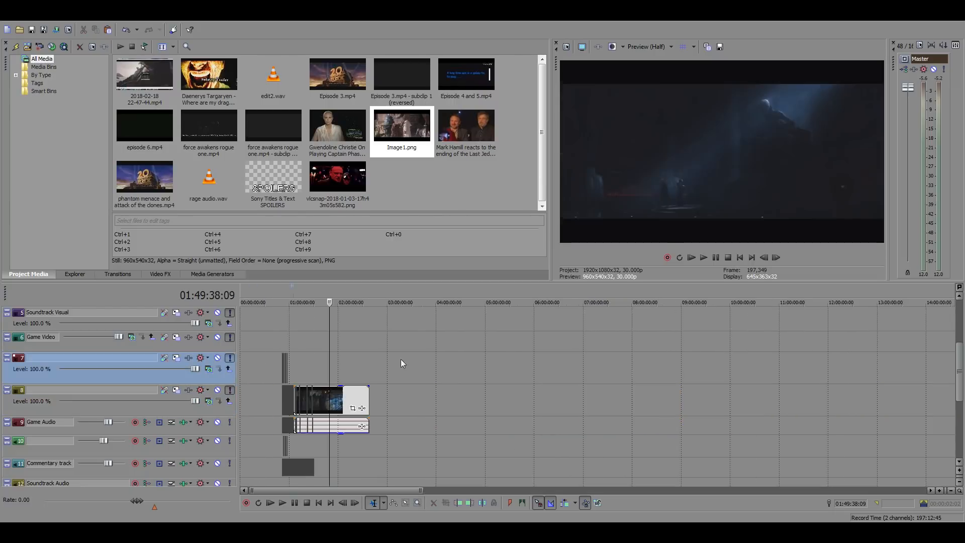
{"action": "scroll", "coordinate": [400, 359], "scroll_direction": "up", "scroll_amount": 10}
{"action": "left_click", "coordinate": [406, 360]}
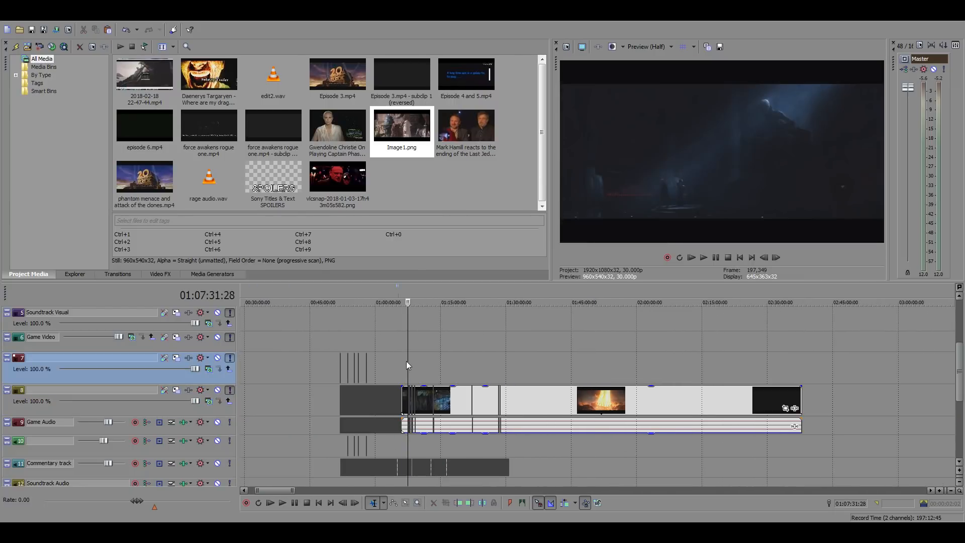
{"action": "scroll", "coordinate": [392, 362], "scroll_direction": "up", "scroll_amount": 10}
{"action": "left_click", "coordinate": [363, 363]}
{"action": "scroll", "coordinate": [623, 366], "scroll_direction": "up", "scroll_amount": 5}
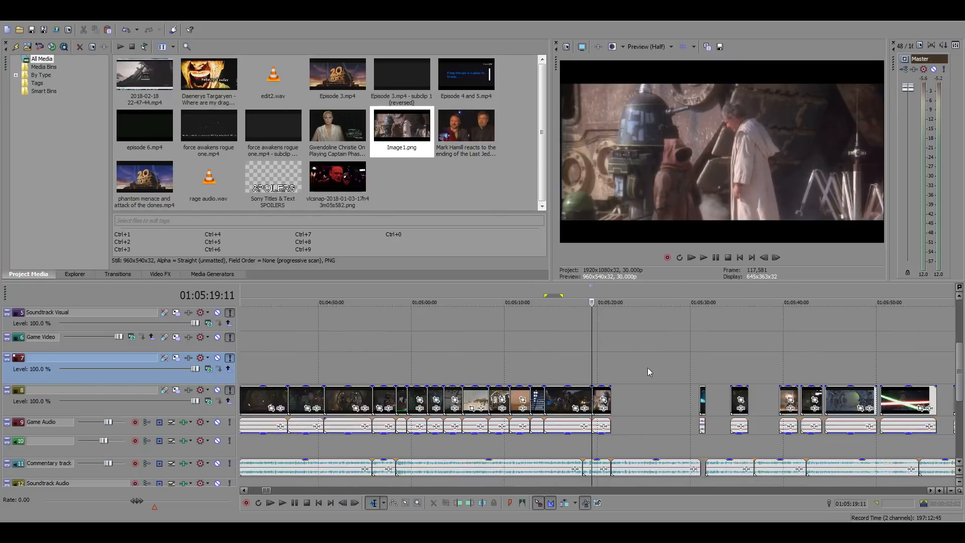
{"action": "key", "text": "space"}
{"action": "scroll", "coordinate": [668, 375], "scroll_direction": "up", "scroll_amount": 3}
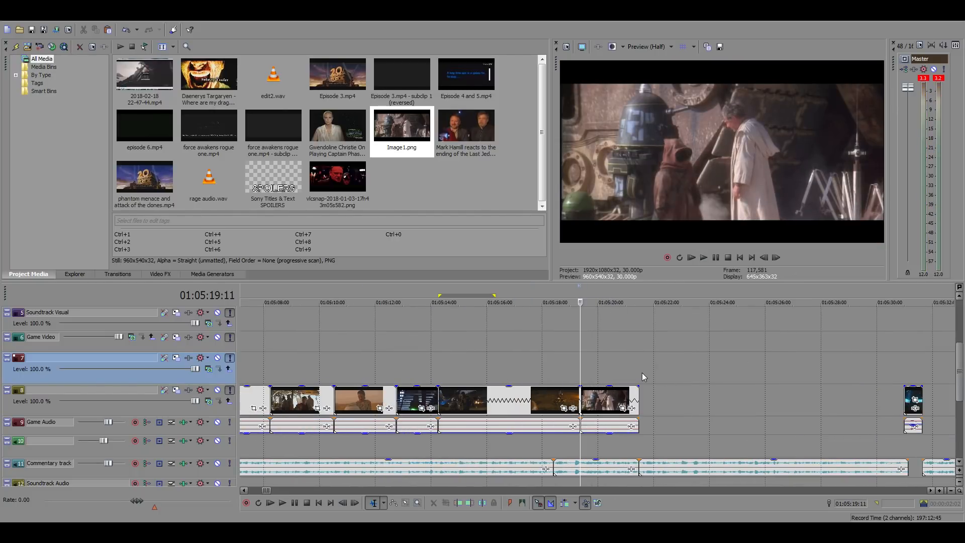
{"action": "left_click", "coordinate": [620, 370]}
Search the source footage from 06:04:05 to about 06:09:49 for the Darth Maul close-up in the duel scene
{"action": "scroll", "coordinate": [637, 425], "scroll_direction": "down", "scroll_amount": 20}
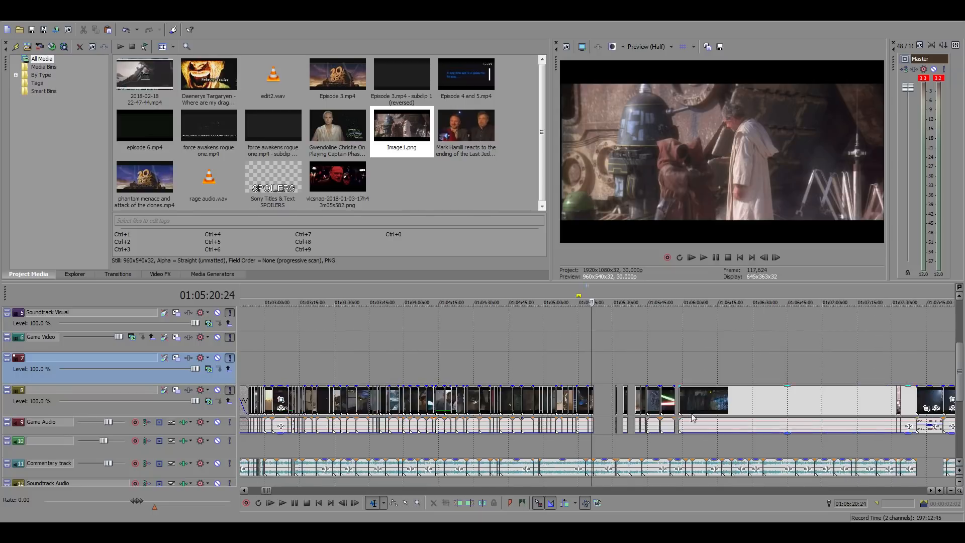
{"action": "left_click", "coordinate": [613, 370]}
{"action": "scroll", "coordinate": [634, 382], "scroll_direction": "up", "scroll_amount": 12}
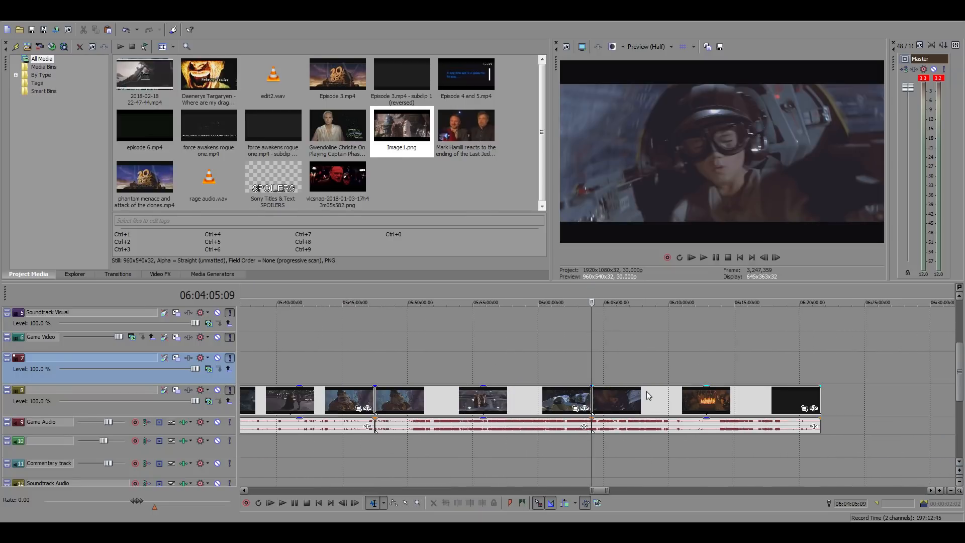
{"action": "left_click", "coordinate": [649, 399]}
{"action": "scroll", "coordinate": [654, 400], "scroll_direction": "up", "scroll_amount": 2}
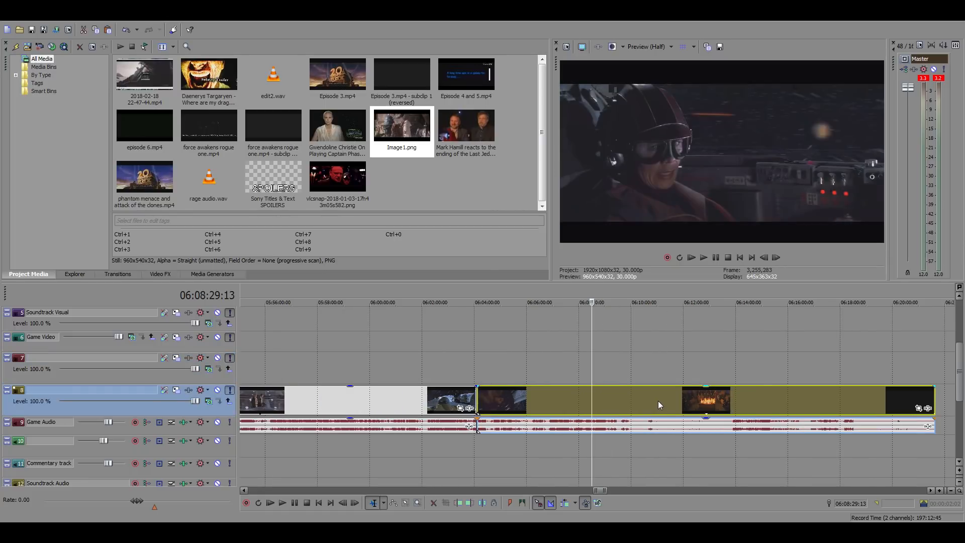
{"action": "left_click", "coordinate": [618, 394]}
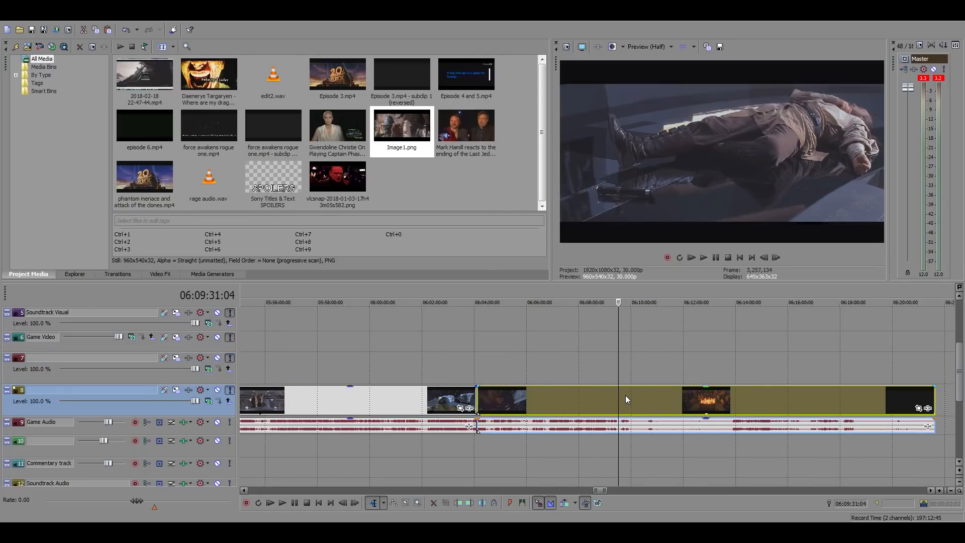
{"action": "scroll", "coordinate": [659, 402], "scroll_direction": "up", "scroll_amount": 2}
{"action": "left_click", "coordinate": [623, 403]}
{"action": "scroll", "coordinate": [623, 403], "scroll_direction": "up", "scroll_amount": 2}
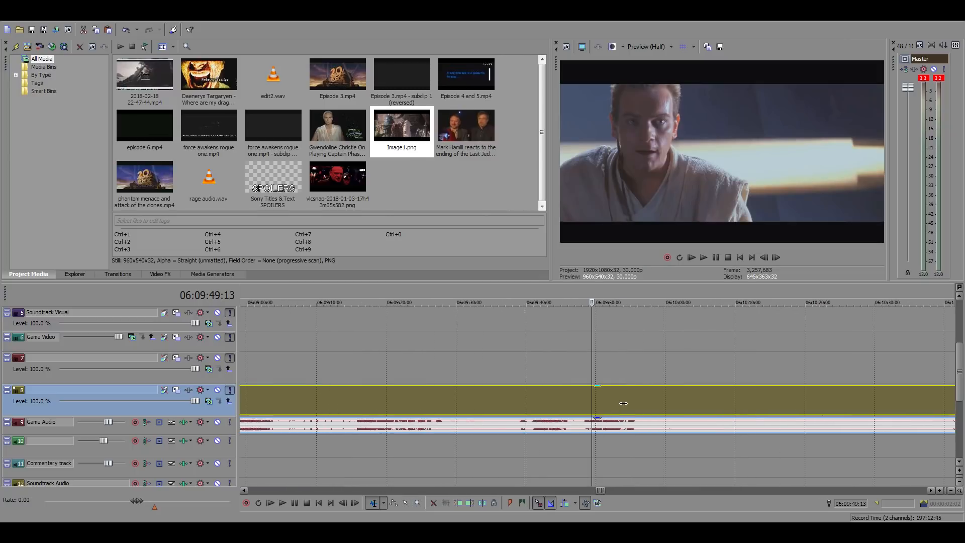
Play the Darth Maul close-up from 06:09:41:27 and recheck the shot around 06:09:46:11
{"action": "left_click", "coordinate": [565, 397]}
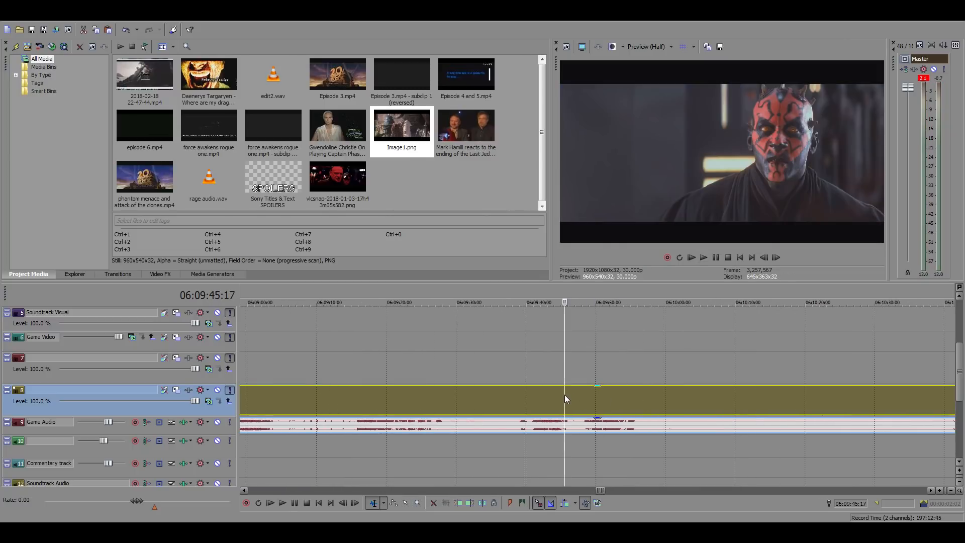
{"action": "left_click", "coordinate": [550, 393]}
{"action": "left_click", "coordinate": [539, 391]}
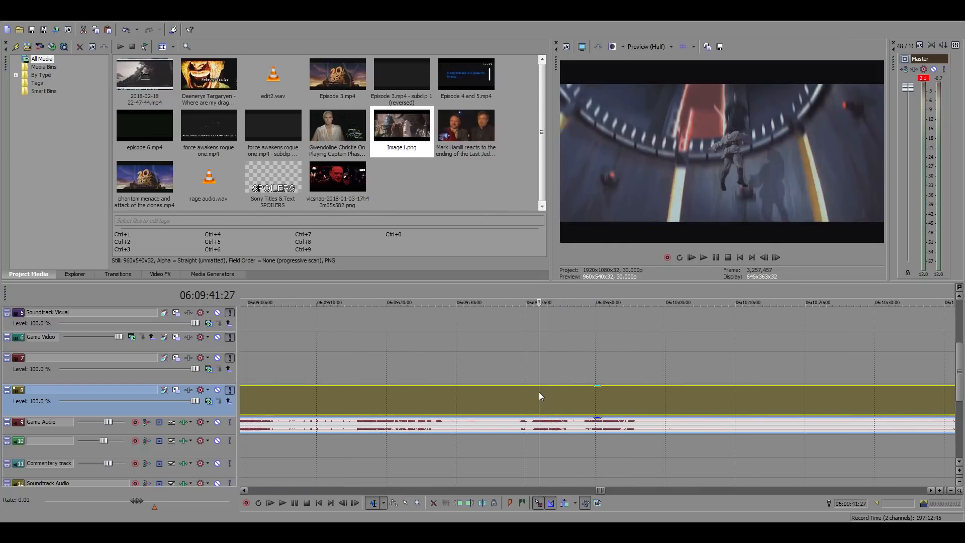
{"action": "key", "text": "space"}
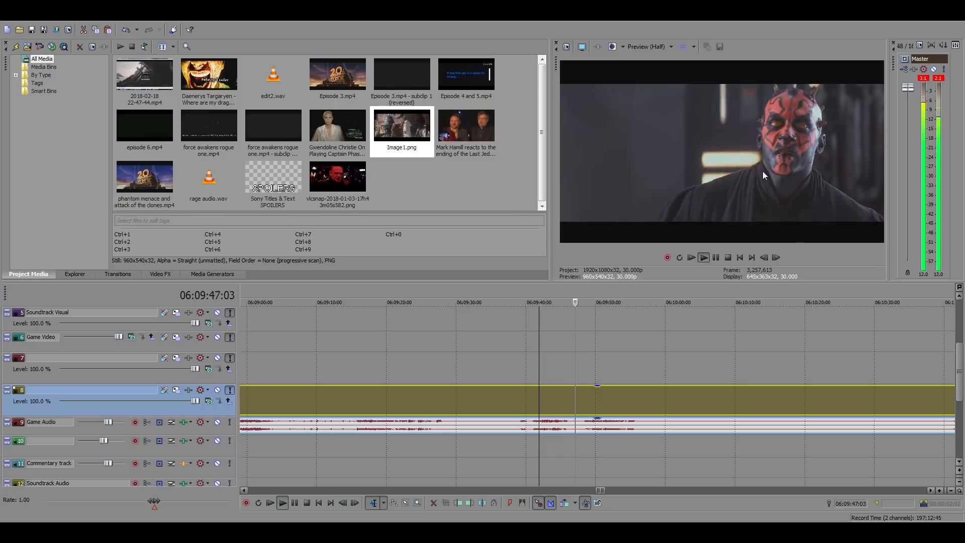
{"action": "left_click", "coordinate": [569, 393]}
{"action": "key", "text": "space"}
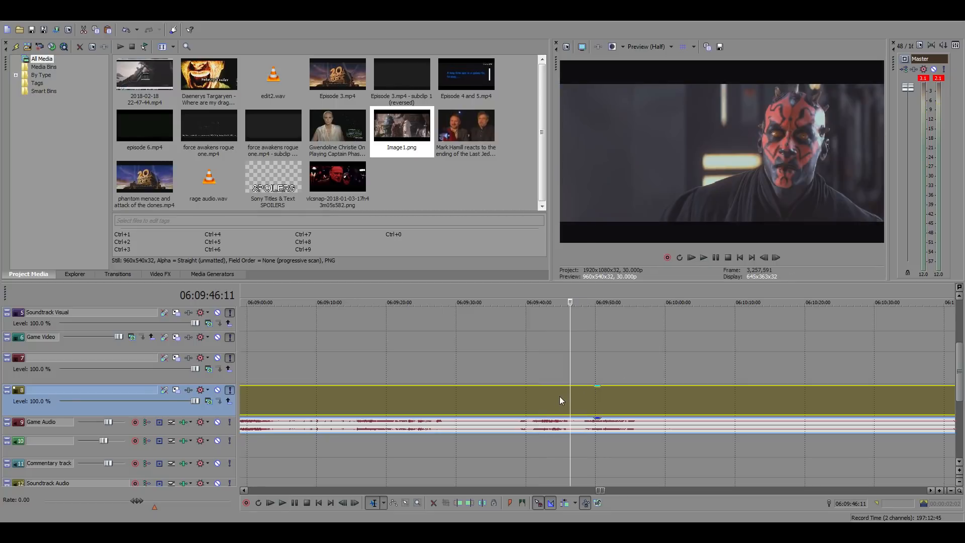
Find the first clean frame of the Darth Maul close-up and split the source footage at 06:09:45:07
{"action": "left_click", "coordinate": [560, 397]}
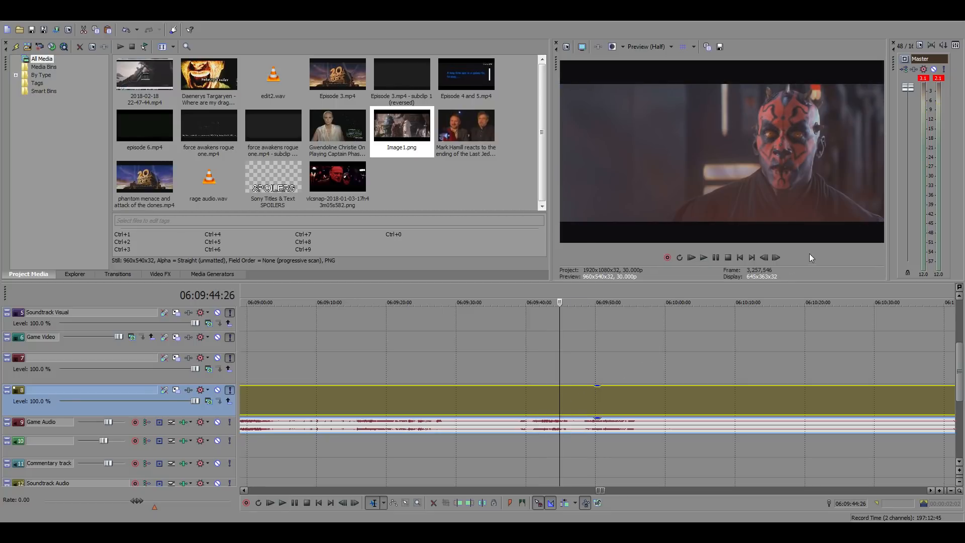
{"action": "left_click", "coordinate": [775, 257]}
{"action": "left_click", "coordinate": [775, 258]}
{"action": "left_click", "coordinate": [775, 257]}
{"action": "left_click", "coordinate": [775, 258]}
{"action": "left_click", "coordinate": [775, 258]}
{"action": "left_click", "coordinate": [775, 258]}
{"action": "left_click", "coordinate": [775, 258]}
{"action": "left_click", "coordinate": [775, 258]}
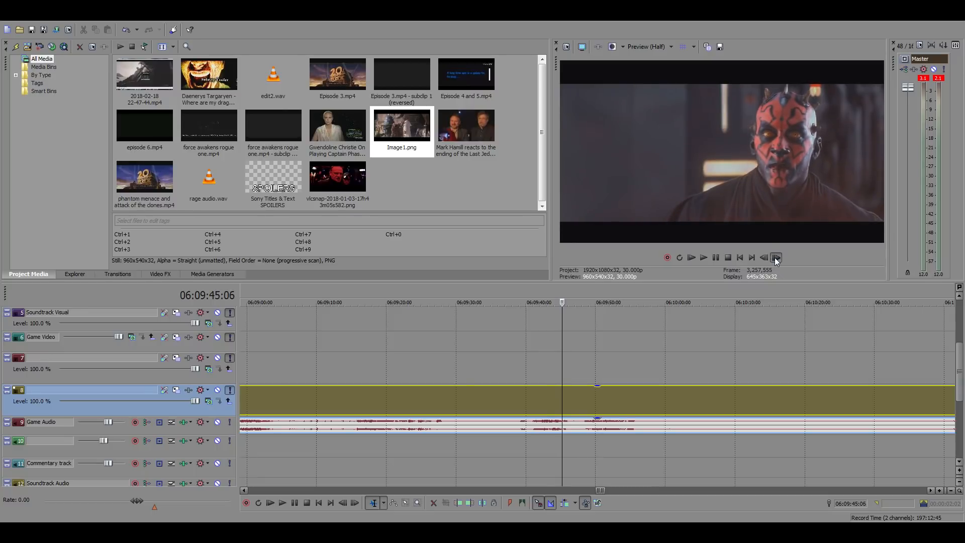
{"action": "left_click", "coordinate": [775, 258]}
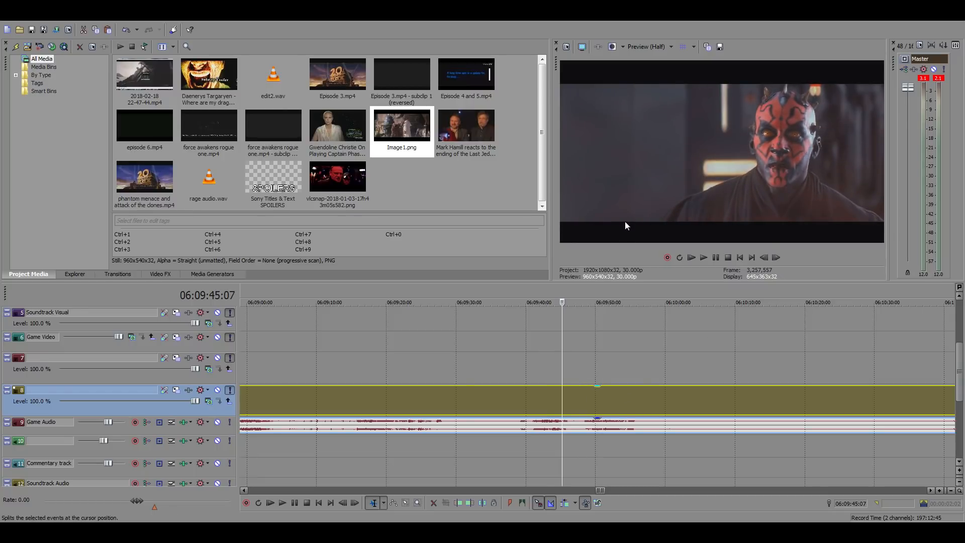
{"action": "key", "text": "s"}
Step back frame by frame from Obi-Wan's shot to the last Darth Maul frame and split the footage at 06:09:47:27
{"action": "left_click", "coordinate": [592, 400]}
{"action": "left_click", "coordinate": [763, 257]}
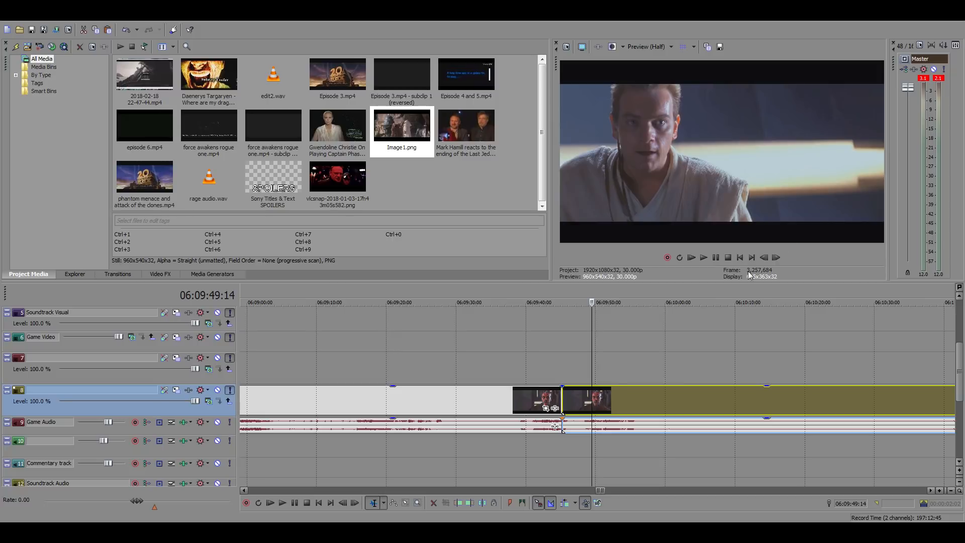
{"action": "left_click", "coordinate": [763, 257]}
{"action": "left_click", "coordinate": [763, 257]}
{"action": "left_click", "coordinate": [763, 257]}
{"action": "left_click", "coordinate": [763, 257]}
{"action": "left_click", "coordinate": [763, 257]}
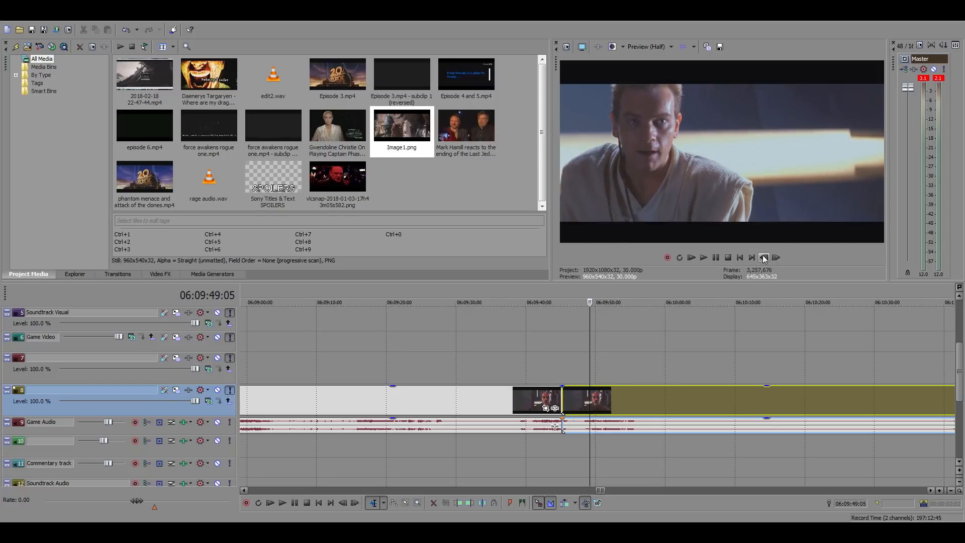
{"action": "left_click", "coordinate": [763, 258]}
{"action": "left_click", "coordinate": [763, 257]}
{"action": "left_click", "coordinate": [763, 257]}
{"action": "left_click", "coordinate": [763, 258]}
{"action": "left_click", "coordinate": [764, 257]}
{"action": "left_click", "coordinate": [764, 257]}
{"action": "left_click", "coordinate": [764, 257]}
{"action": "left_click", "coordinate": [764, 257]}
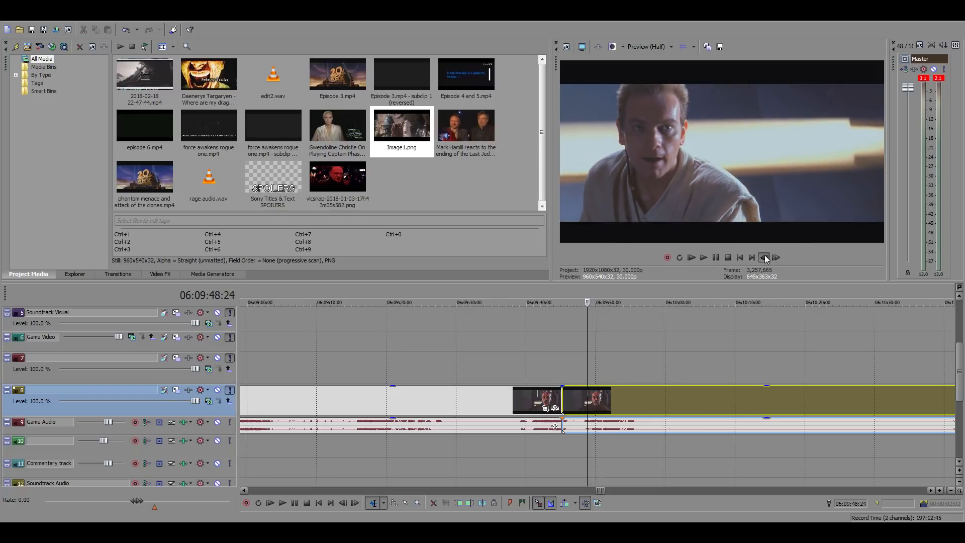
{"action": "left_click", "coordinate": [764, 257]}
{"action": "left_click", "coordinate": [764, 257]}
{"action": "left_click", "coordinate": [764, 257]}
{"action": "left_click", "coordinate": [764, 258]}
{"action": "double_click", "coordinate": [764, 257]}
{"action": "triple_click", "coordinate": [764, 258]}
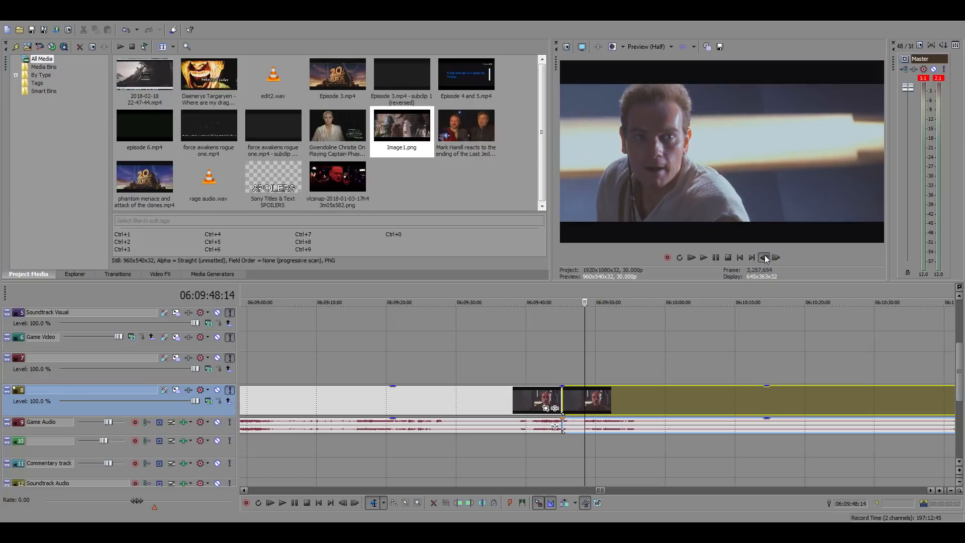
{"action": "triple_click", "coordinate": [764, 257]}
{"action": "double_click", "coordinate": [764, 257]}
{"action": "triple_click", "coordinate": [764, 258]}
{"action": "double_click", "coordinate": [765, 258]}
{"action": "triple_click", "coordinate": [765, 257]}
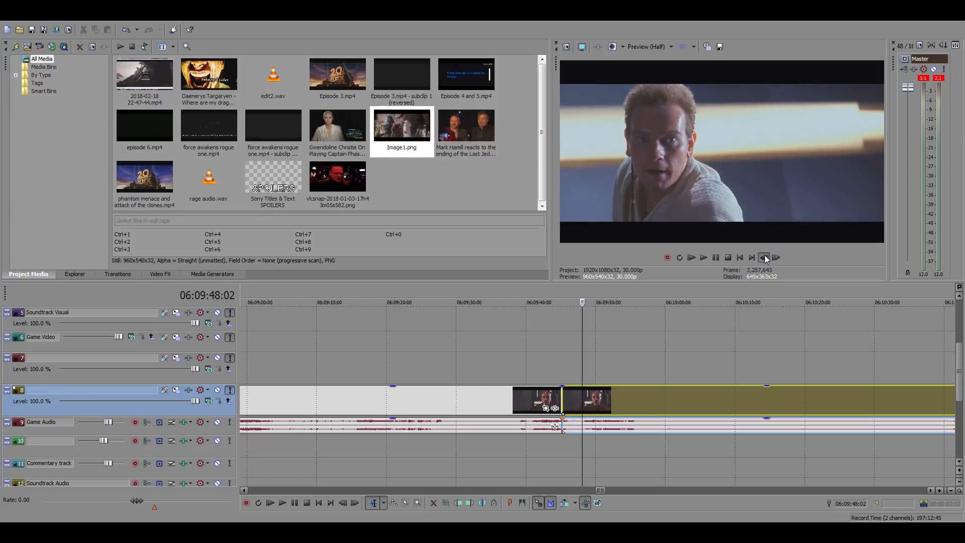
{"action": "triple_click", "coordinate": [765, 258]}
{"action": "double_click", "coordinate": [764, 257]}
{"action": "left_click", "coordinate": [764, 257]}
{"action": "left_click", "coordinate": [765, 257]}
{"action": "left_click", "coordinate": [775, 257]}
{"action": "left_click", "coordinate": [775, 258]}
{"action": "left_click", "coordinate": [775, 257]}
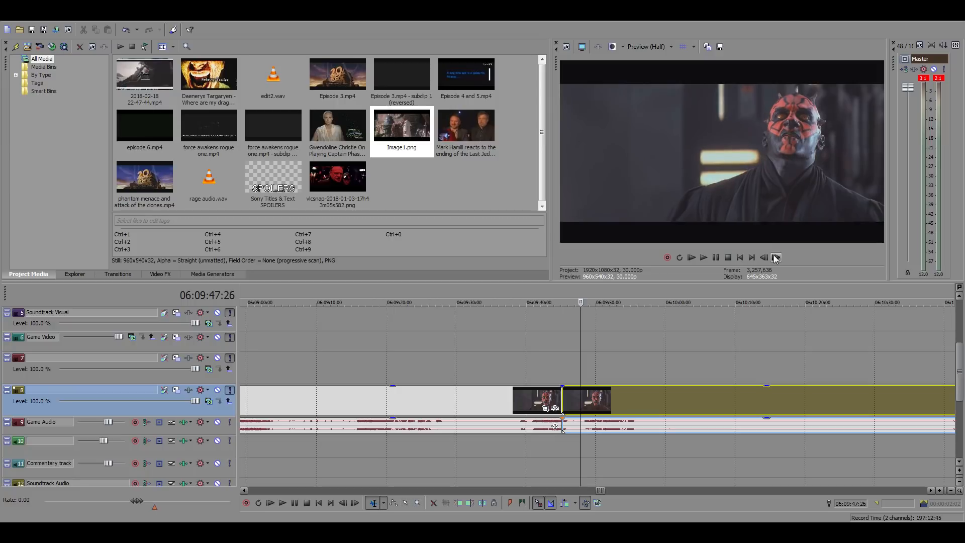
{"action": "left_click", "coordinate": [775, 257]}
{"action": "left_click", "coordinate": [775, 257]}
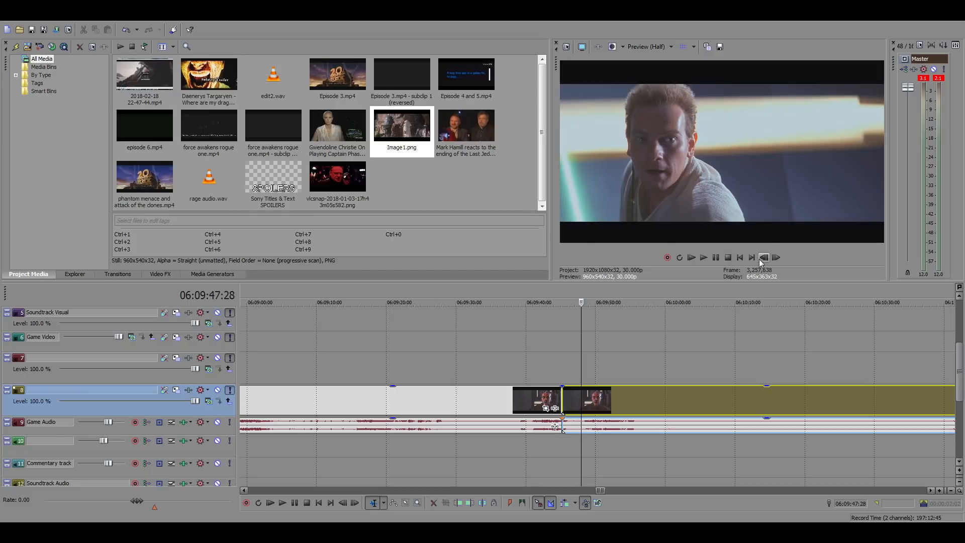
{"action": "left_click", "coordinate": [764, 258]}
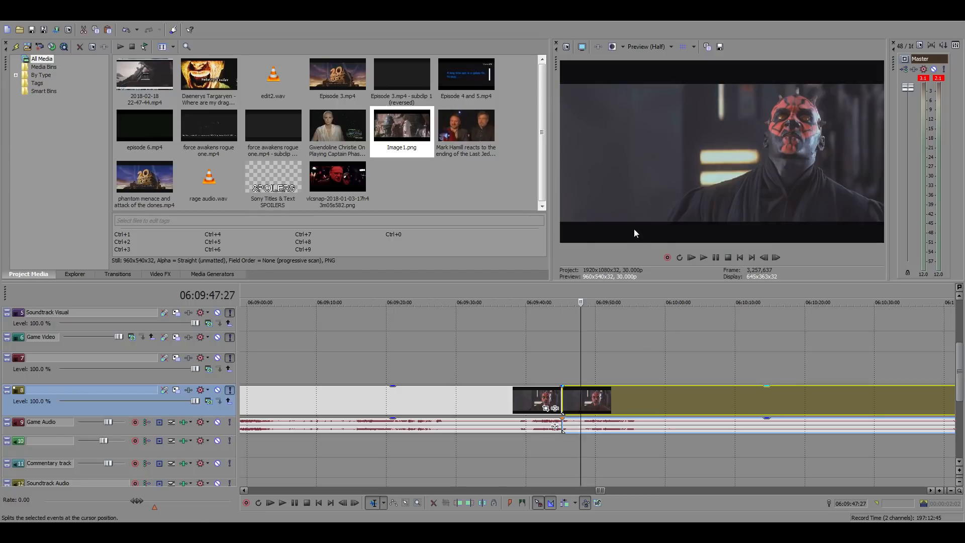
{"action": "key", "text": "s"}
Copy the isolated Darth Maul clip into the edit directly after the Jawa clip at 01:05:21:14
{"action": "left_click", "coordinate": [574, 396]}
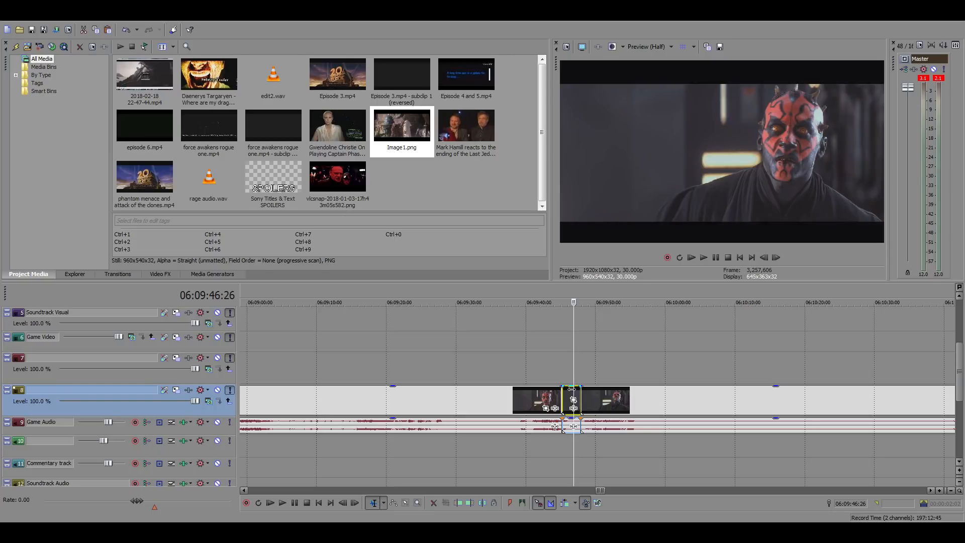
{"action": "scroll", "coordinate": [572, 392], "scroll_direction": "down", "scroll_amount": 5}
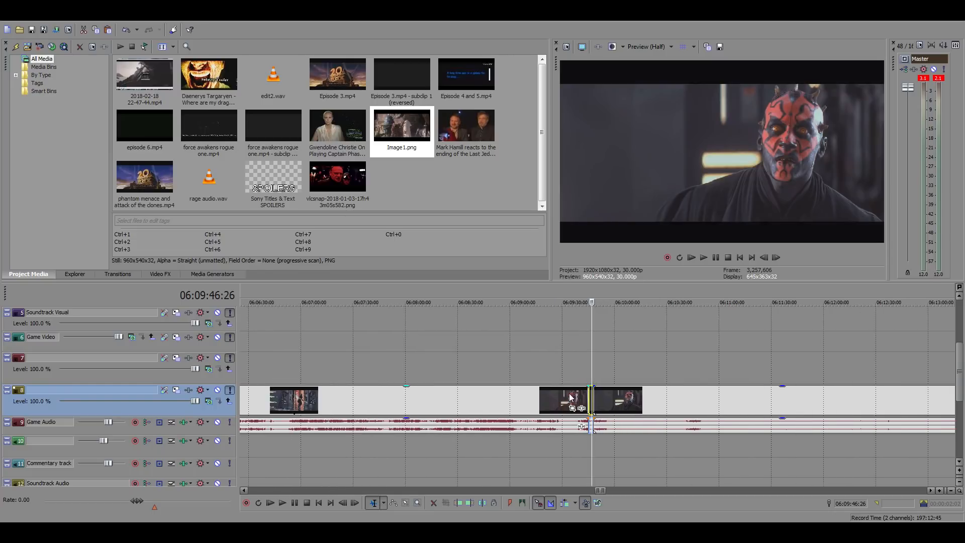
{"action": "scroll", "coordinate": [572, 397], "scroll_direction": "down", "scroll_amount": 5}
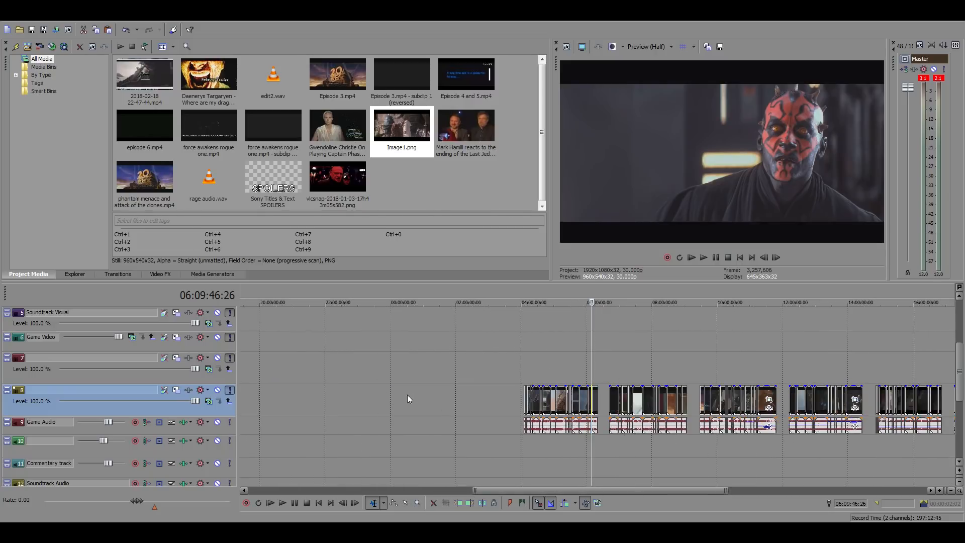
{"action": "left_click", "coordinate": [264, 361]}
{"action": "scroll", "coordinate": [450, 367], "scroll_direction": "up", "scroll_amount": 2}
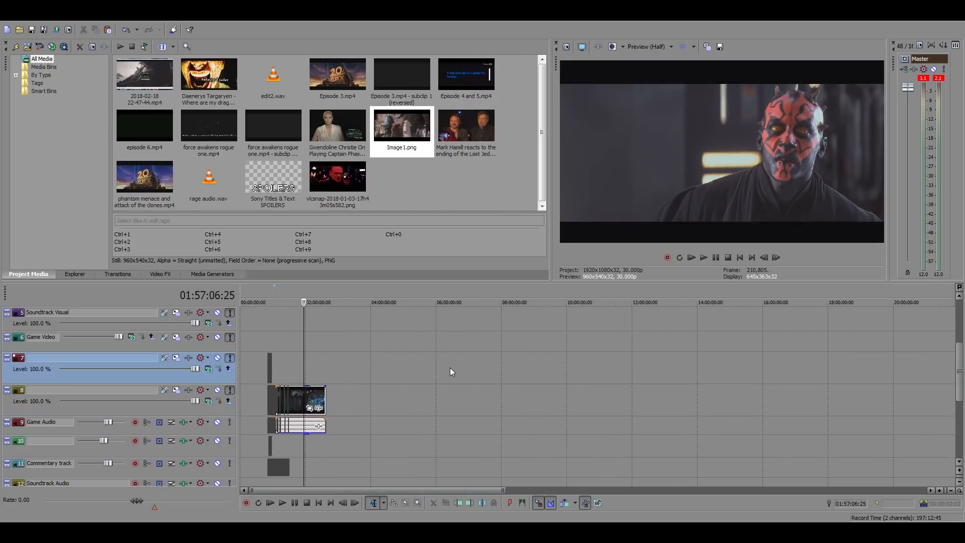
{"action": "scroll", "coordinate": [509, 372], "scroll_direction": "up", "scroll_amount": 3}
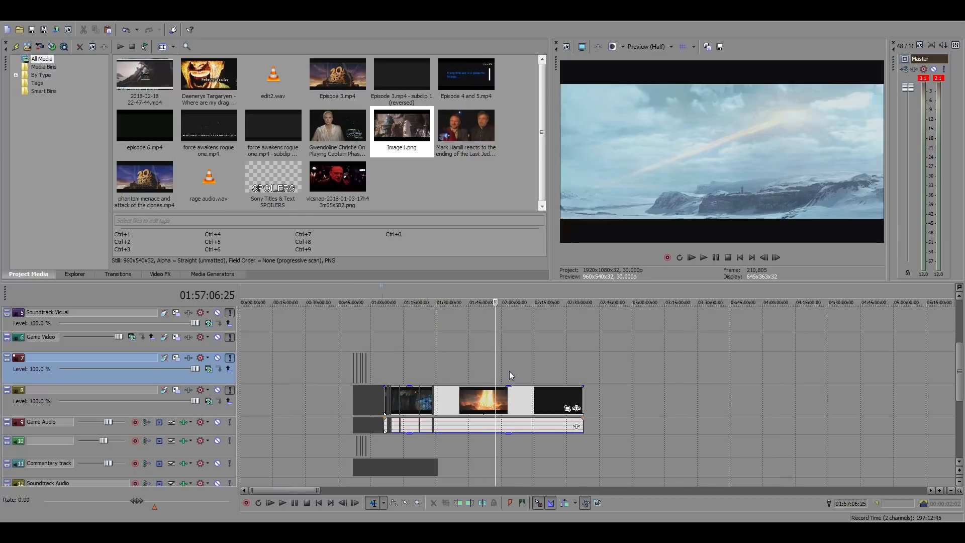
{"action": "scroll", "coordinate": [508, 371], "scroll_direction": "up", "scroll_amount": 1}
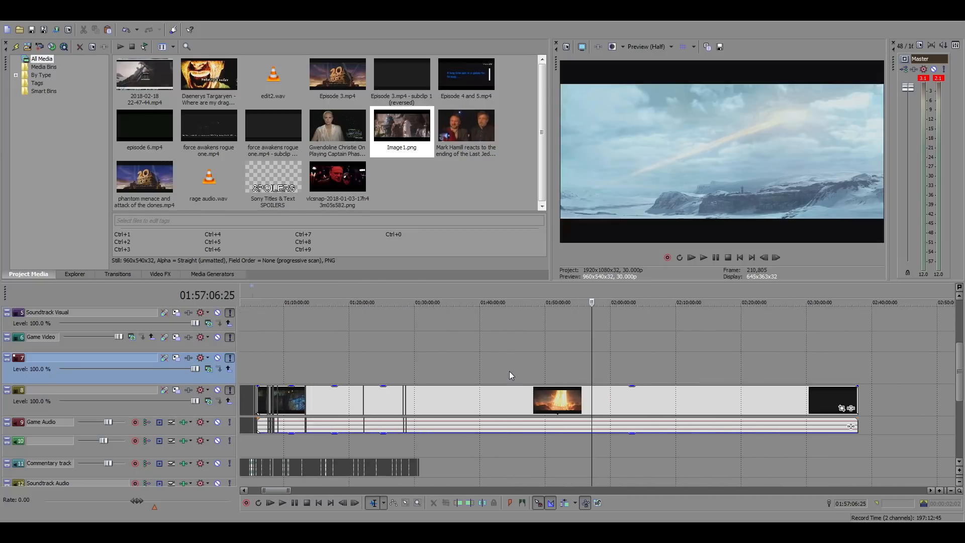
{"action": "scroll", "coordinate": [357, 381], "scroll_direction": "down", "scroll_amount": 3}
{"action": "left_click", "coordinate": [420, 370]}
{"action": "scroll", "coordinate": [532, 380], "scroll_direction": "up", "scroll_amount": 4}
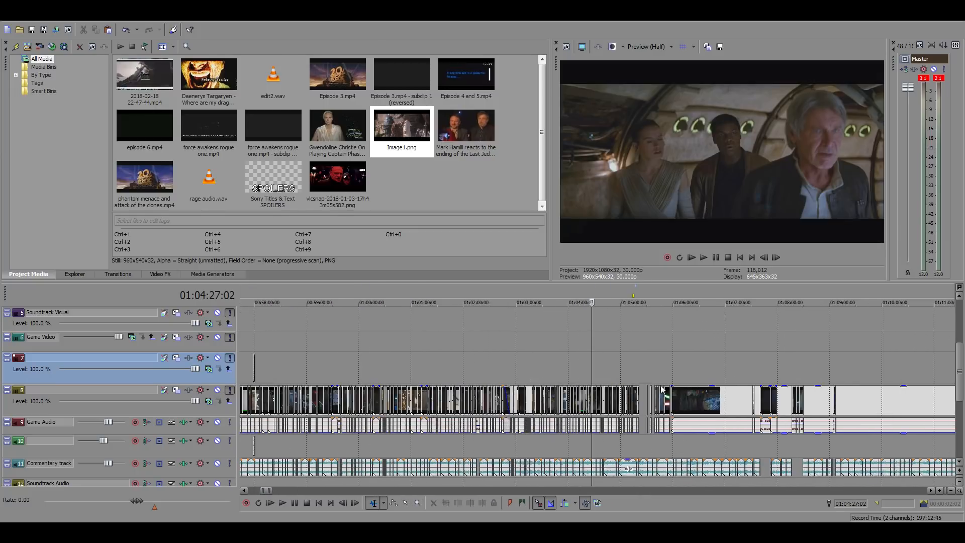
{"action": "left_click", "coordinate": [647, 366]}
{"action": "scroll", "coordinate": [663, 380], "scroll_direction": "up", "scroll_amount": 2}
{"action": "scroll", "coordinate": [670, 389], "scroll_direction": "up", "scroll_amount": 4}
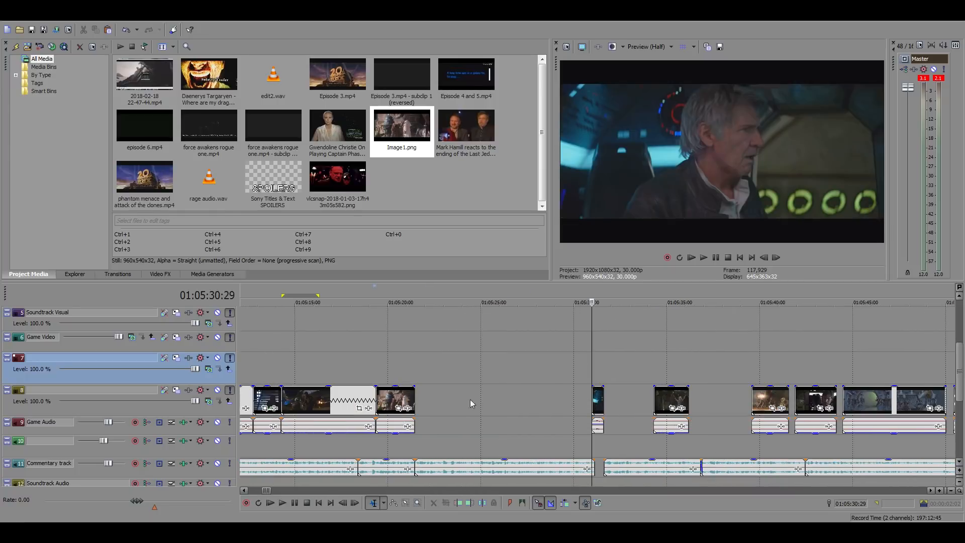
{"action": "left_click", "coordinate": [414, 400]}
{"action": "key", "text": "ctrl+v"}
{"action": "scroll", "coordinate": [490, 399], "scroll_direction": "up", "scroll_amount": 2}
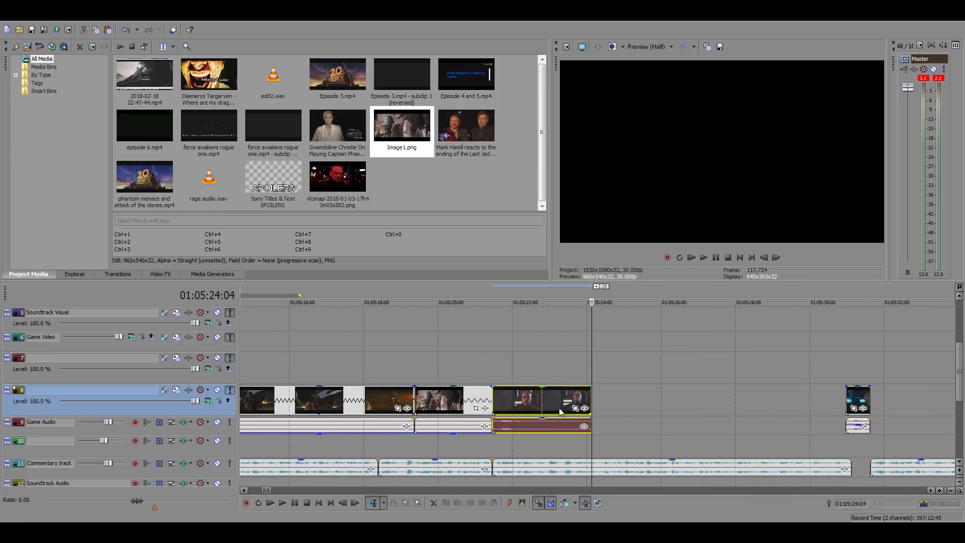
Silence the pasted Darth Maul clip's audio and play it against the commentary from 01:05:21:14
{"action": "left_click", "coordinate": [538, 427]}
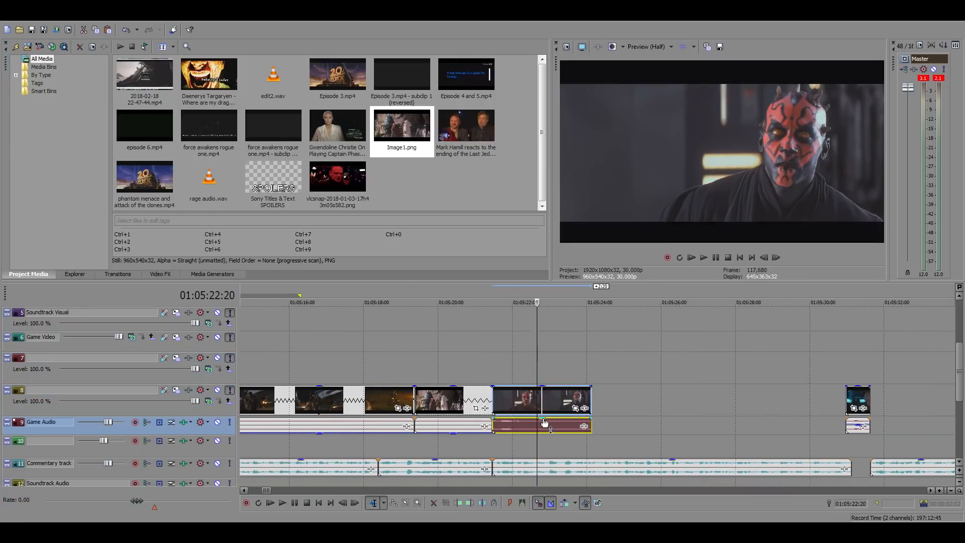
{"action": "left_click", "coordinate": [493, 363]}
{"action": "key", "text": "space"}
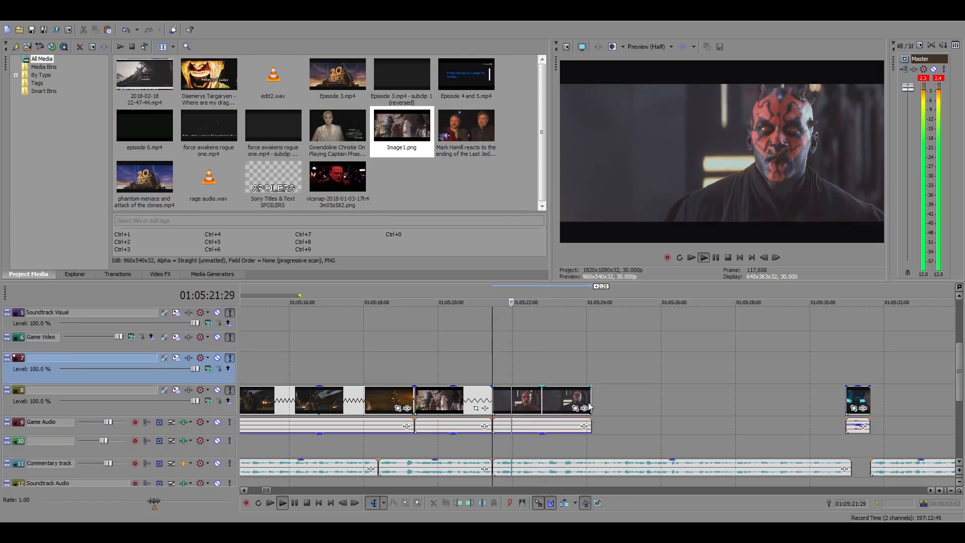
{"action": "key", "text": "space"}
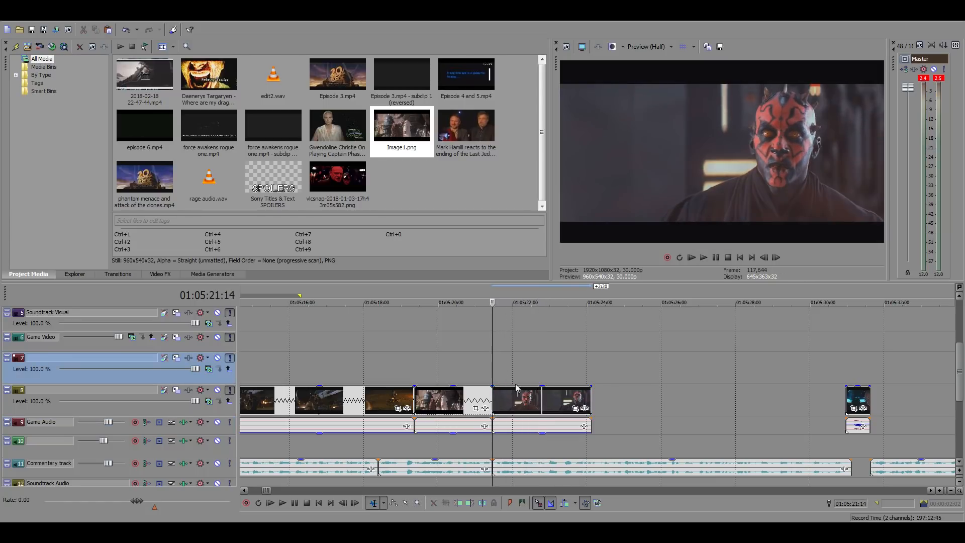
Search the Phantom Menace source footage for the desert scene with the landed ship, around 05:22:56:28
{"action": "scroll", "coordinate": [692, 426], "scroll_direction": "down", "scroll_amount": 10}
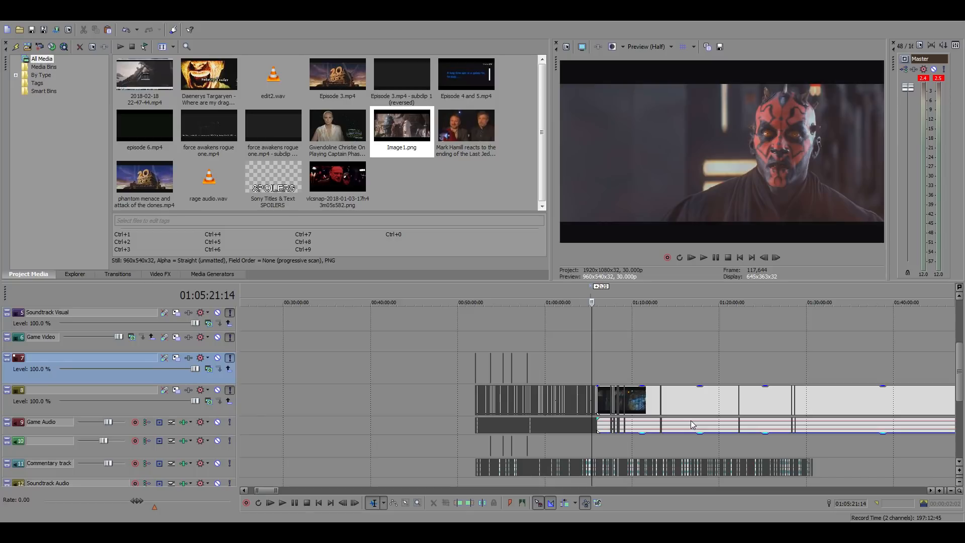
{"action": "scroll", "coordinate": [690, 420], "scroll_direction": "down", "scroll_amount": 10}
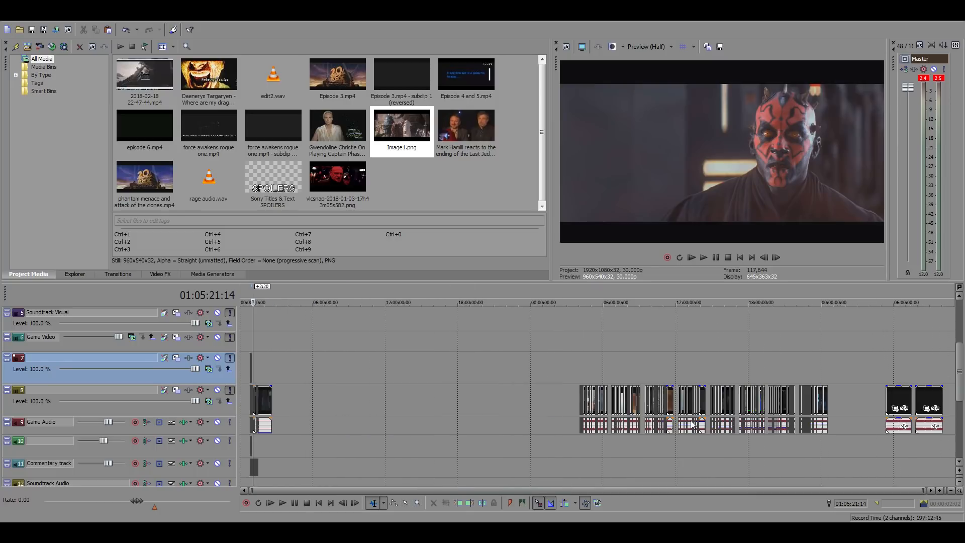
{"action": "left_click", "coordinate": [606, 359]}
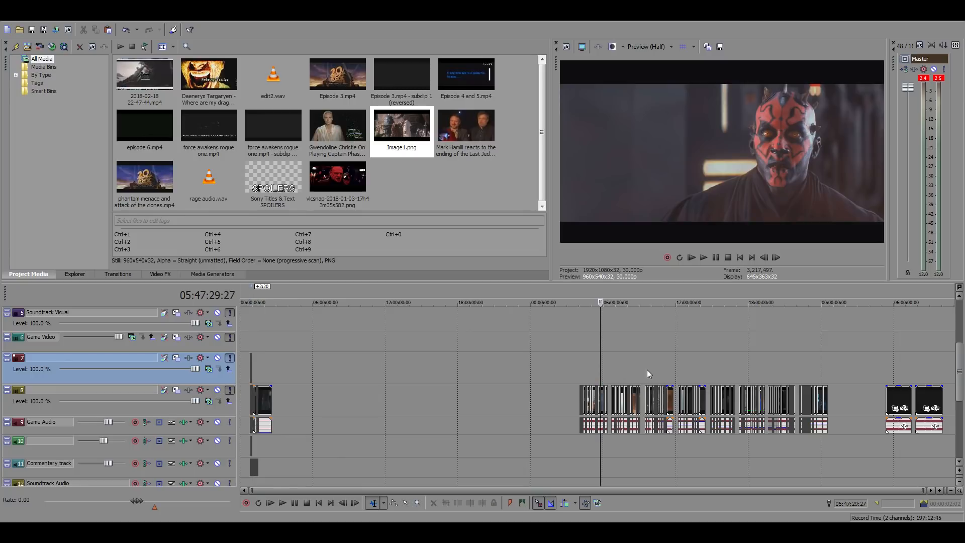
{"action": "scroll", "coordinate": [648, 378], "scroll_direction": "up", "scroll_amount": 8}
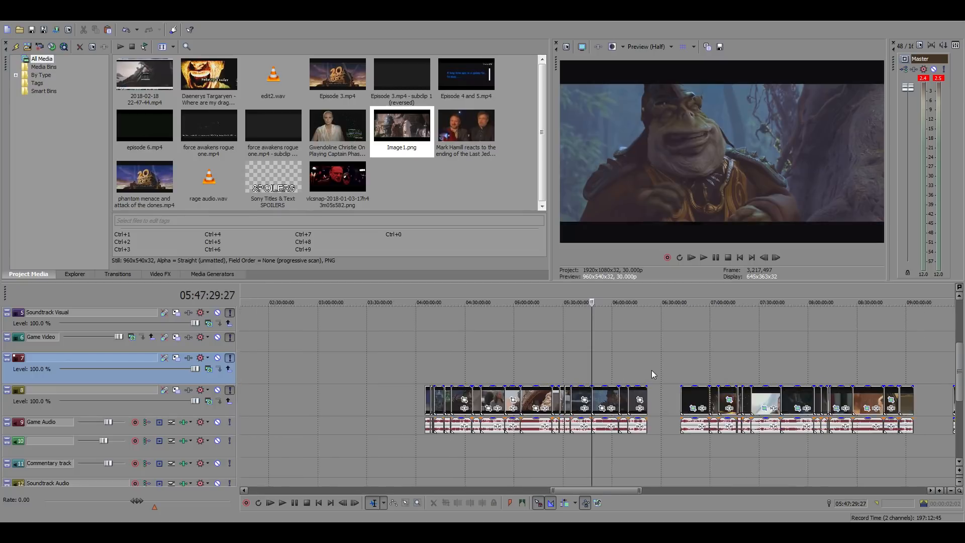
{"action": "left_click", "coordinate": [424, 369]}
{"action": "scroll", "coordinate": [424, 370], "scroll_direction": "up", "scroll_amount": 8}
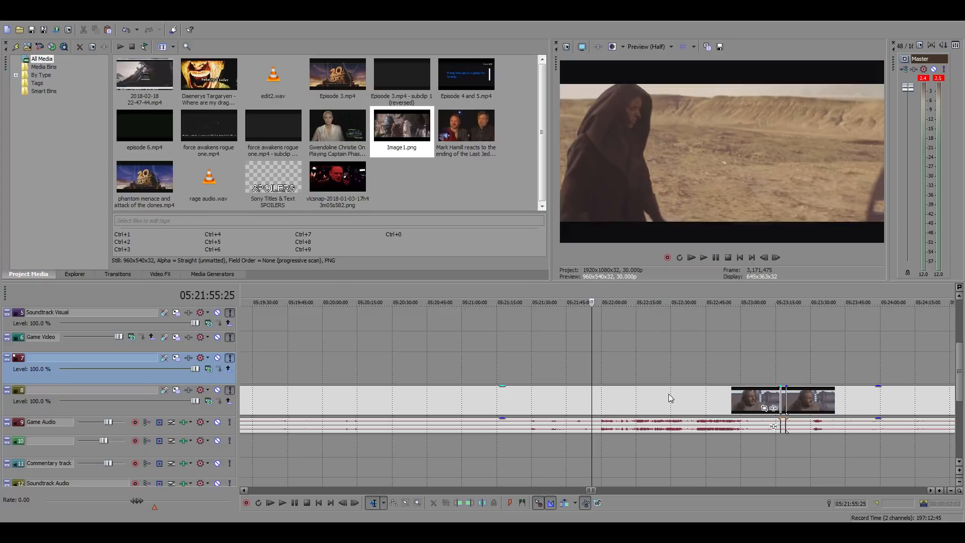
{"action": "double_click", "coordinate": [695, 397]}
{"action": "left_click", "coordinate": [707, 398]}
{"action": "left_click", "coordinate": [734, 397]}
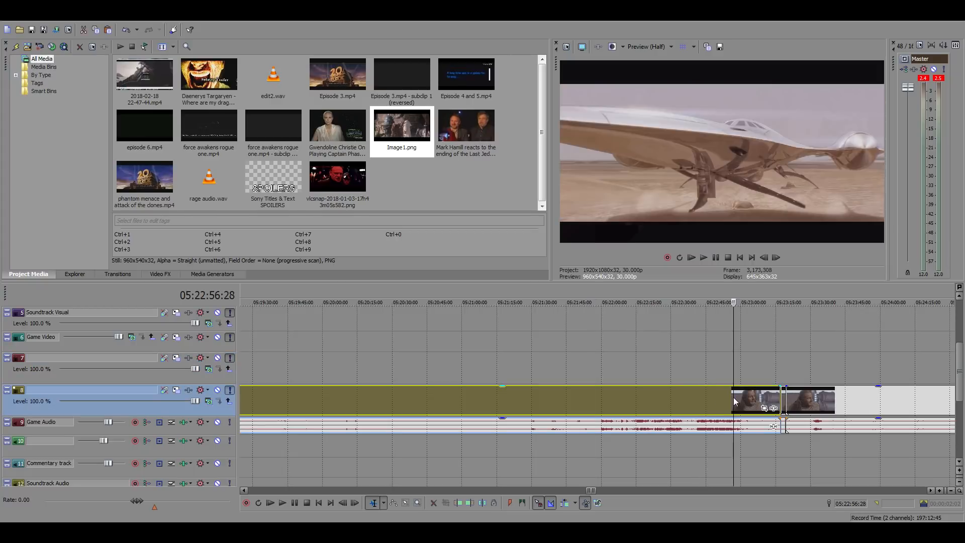
Play the desert ship scene and place the playback position on the lowering ramp shot at 05:22:54:09
{"action": "scroll", "coordinate": [756, 401], "scroll_direction": "up", "scroll_amount": 4}
{"action": "key", "text": "space"}
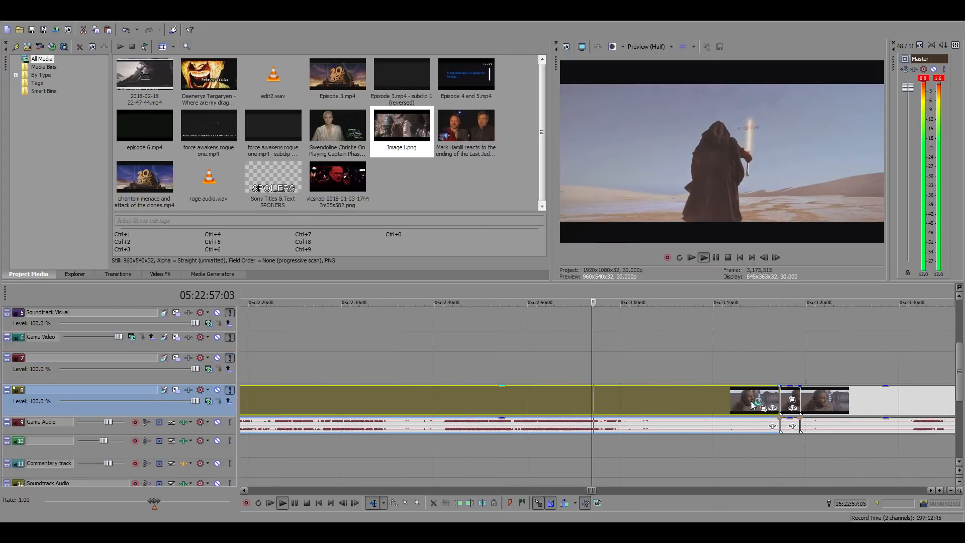
{"action": "left_click", "coordinate": [569, 395]}
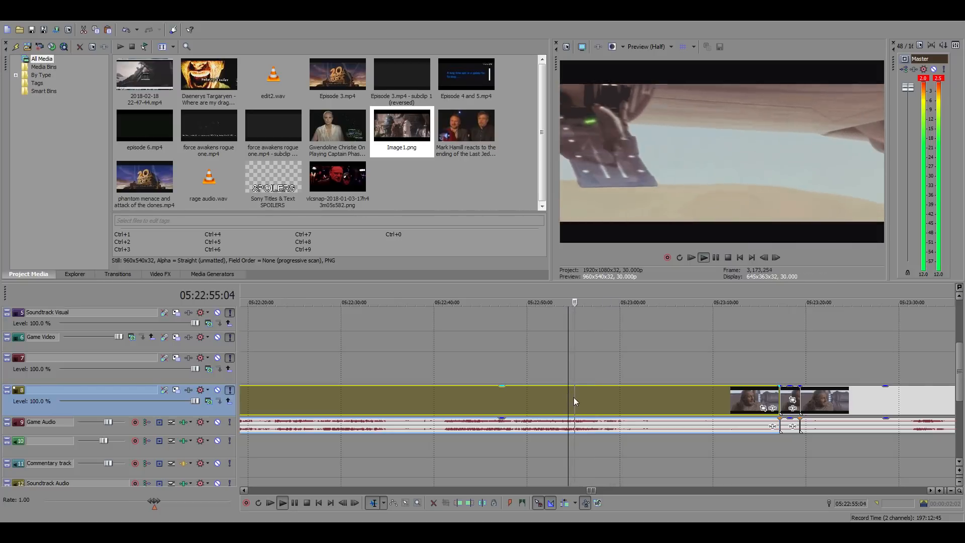
{"action": "key", "text": "space"}
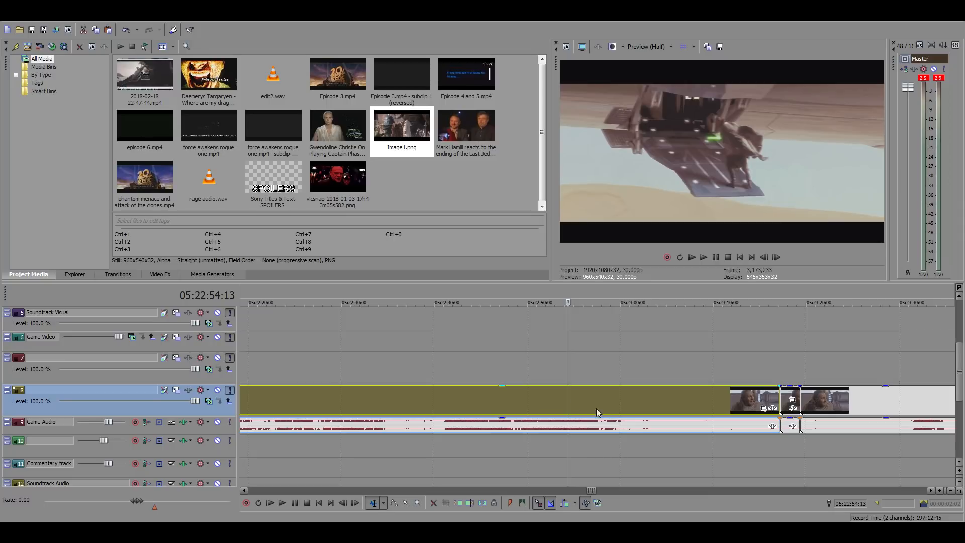
{"action": "mouse_move", "coordinate": [574, 397]}
{"action": "left_mouse_down"}
{"action": "mouse_move", "coordinate": [538, 397]}
{"action": "mouse_move", "coordinate": [671, 404]}
{"action": "mouse_move", "coordinate": [566, 400]}
{"action": "left_mouse_up"}
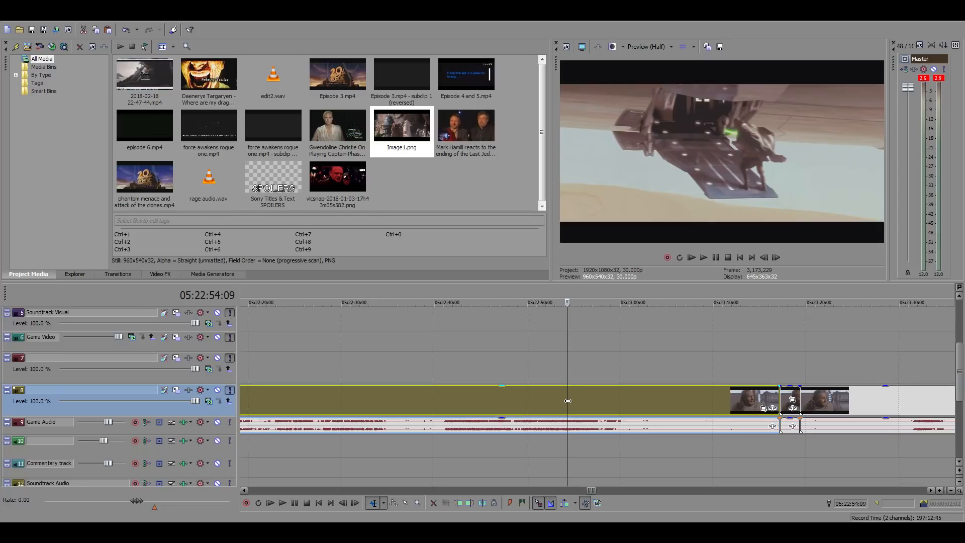
Search backwards through the Phantom Menace source footage for Darth Maul's desert scene with the probe droid and play it around 05:21:53
{"action": "left_click", "coordinate": [511, 404]}
{"action": "left_click", "coordinate": [470, 398]}
{"action": "left_click", "coordinate": [452, 398]}
{"action": "left_click", "coordinate": [423, 398]}
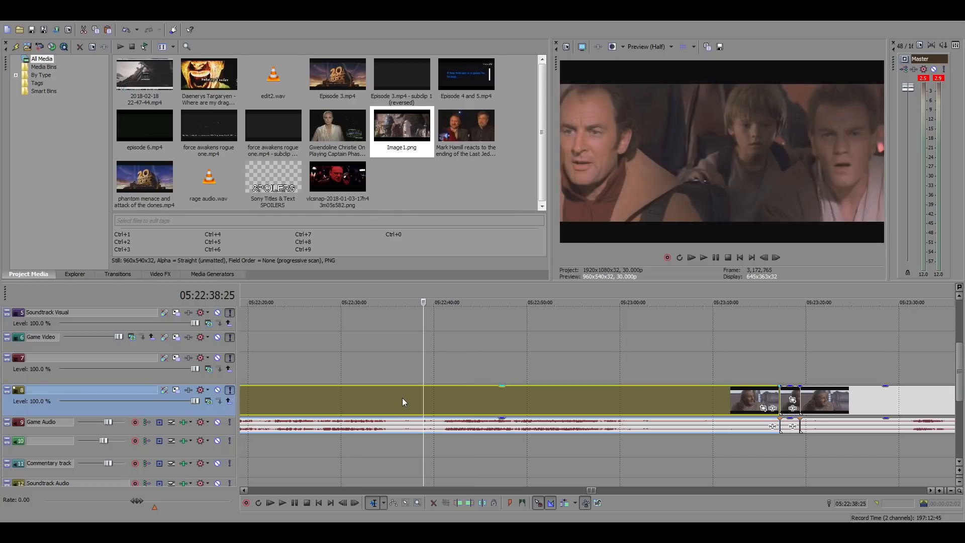
{"action": "left_click", "coordinate": [396, 397]}
{"action": "left_click", "coordinate": [374, 396]}
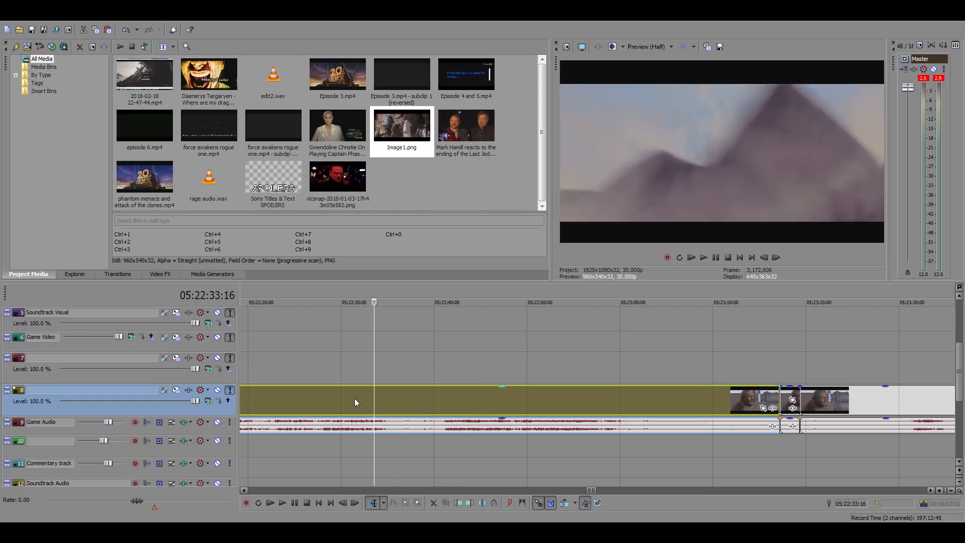
{"action": "left_click", "coordinate": [354, 402]}
{"action": "left_click", "coordinate": [331, 394]}
{"action": "scroll", "coordinate": [522, 399], "scroll_direction": "down", "scroll_amount": 2}
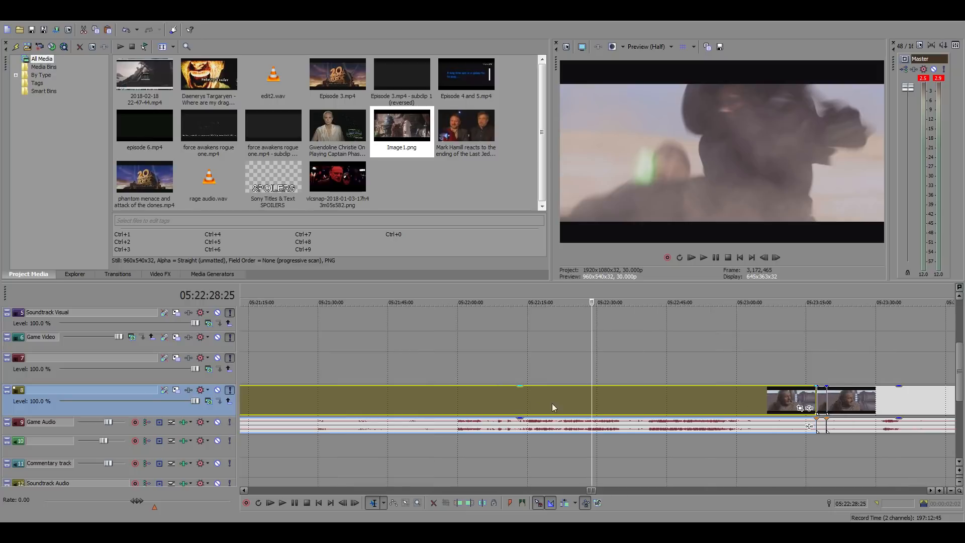
{"action": "left_click", "coordinate": [556, 402]}
{"action": "left_click", "coordinate": [532, 400]}
{"action": "left_click", "coordinate": [506, 397]}
{"action": "left_click", "coordinate": [497, 397]}
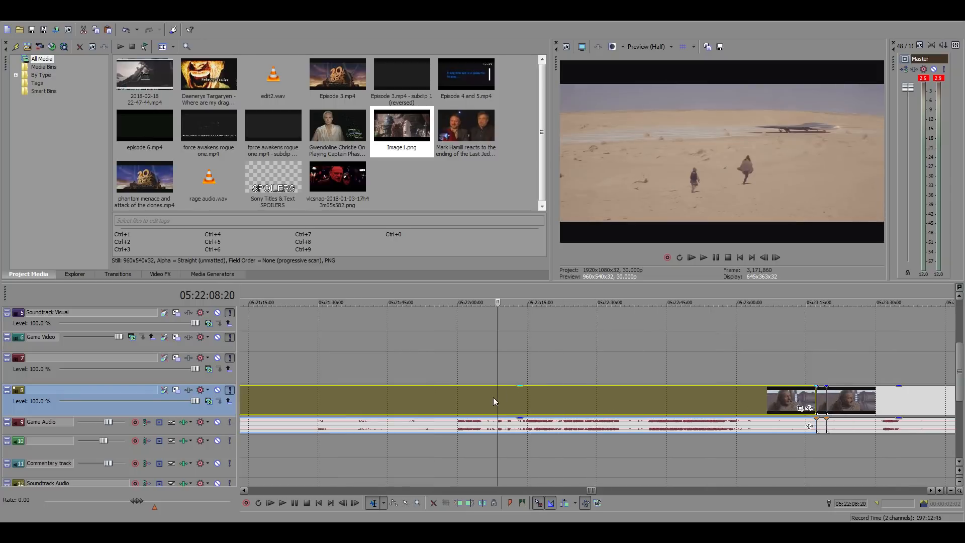
{"action": "left_click", "coordinate": [478, 397]}
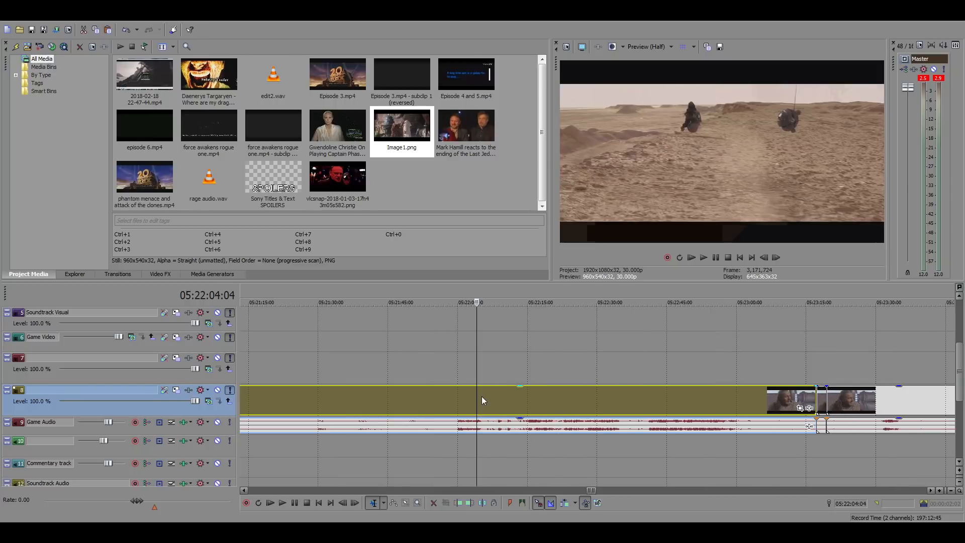
{"action": "left_click", "coordinate": [471, 396]}
{"action": "left_click", "coordinate": [453, 395]}
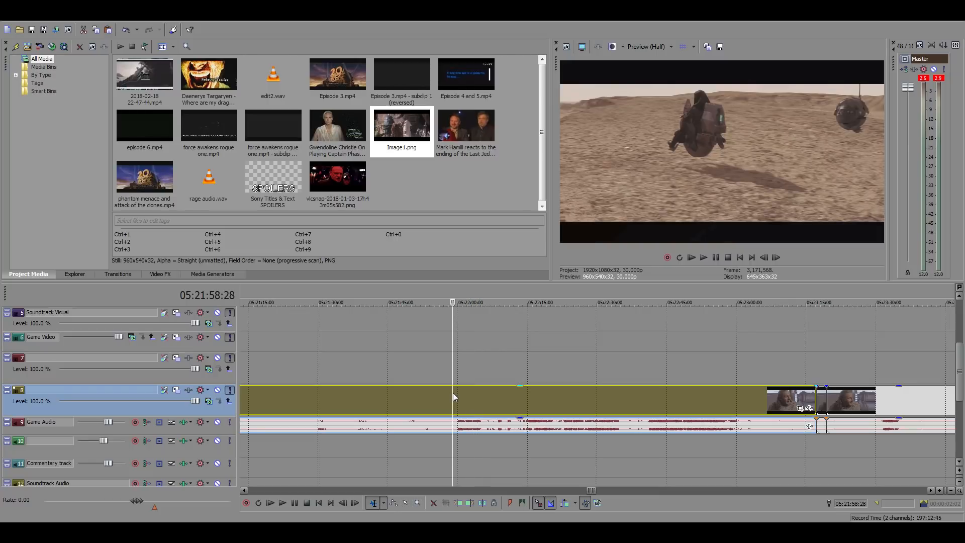
{"action": "left_click", "coordinate": [444, 393]}
{"action": "left_click", "coordinate": [429, 392]}
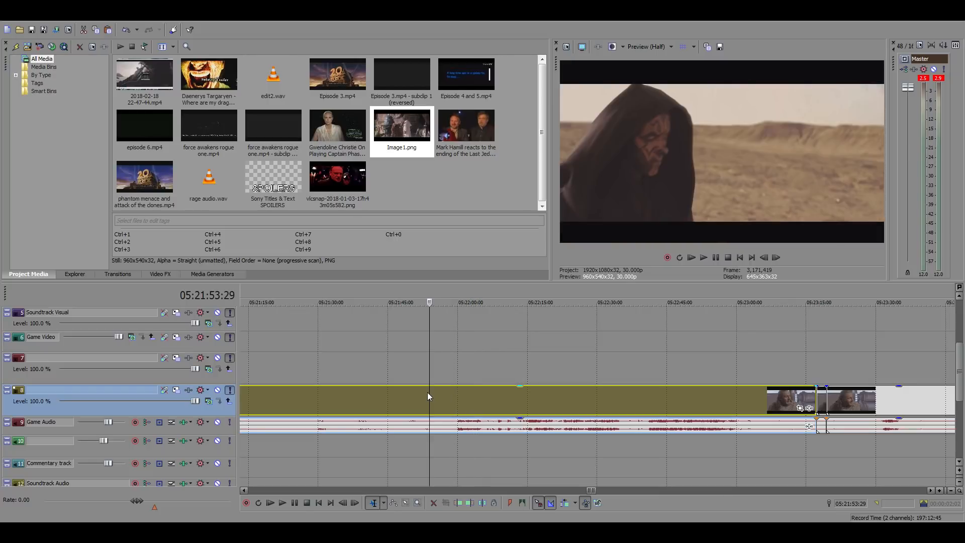
{"action": "left_click", "coordinate": [425, 394]}
{"action": "key", "text": "space"}
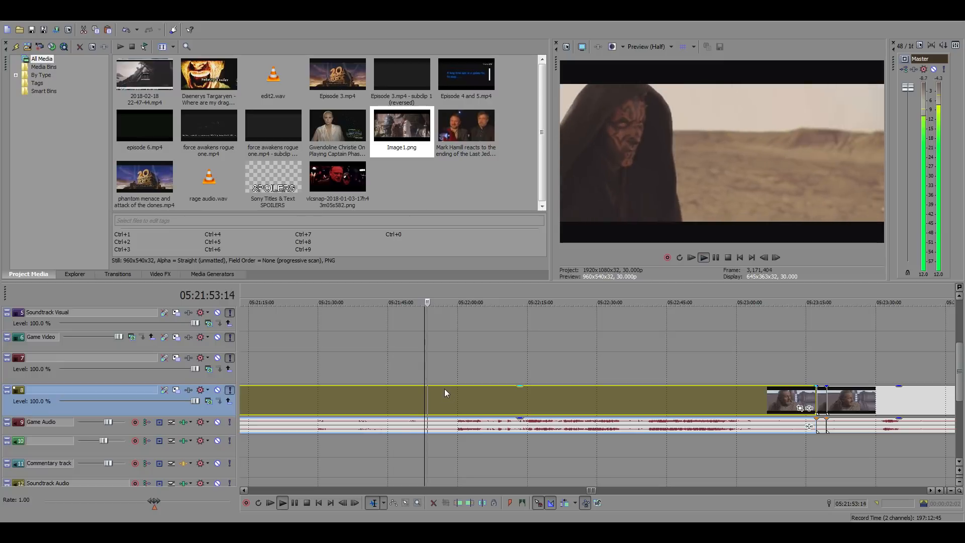
{"action": "left_click", "coordinate": [387, 393]}
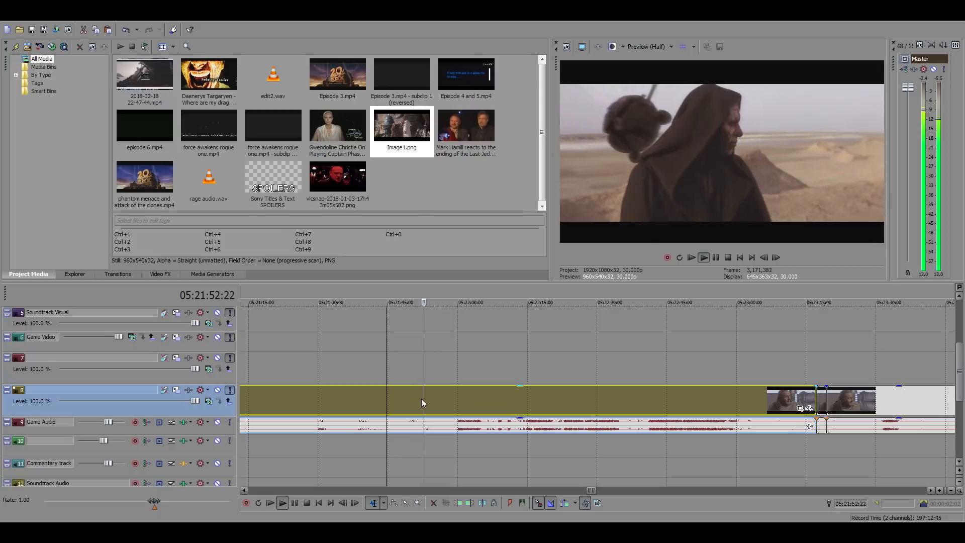
Find the start of the front-facing Darth Maul shot with the probe droid and split the source clip at 05:21:49:19
{"action": "left_click", "coordinate": [397, 397]}
{"action": "scroll", "coordinate": [652, 394], "scroll_direction": "up", "scroll_amount": 3}
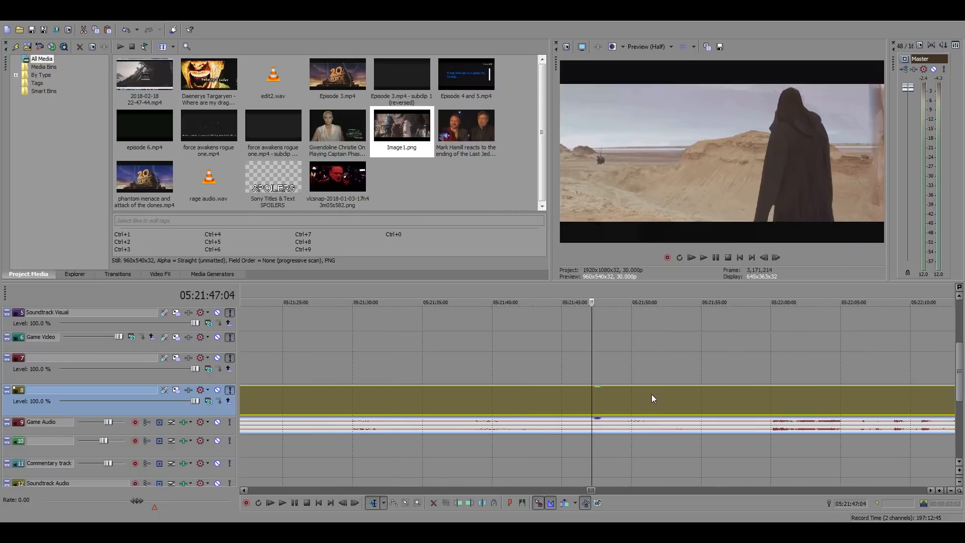
{"action": "left_click", "coordinate": [597, 403]}
{"action": "left_click", "coordinate": [606, 403]}
{"action": "left_click", "coordinate": [610, 403]}
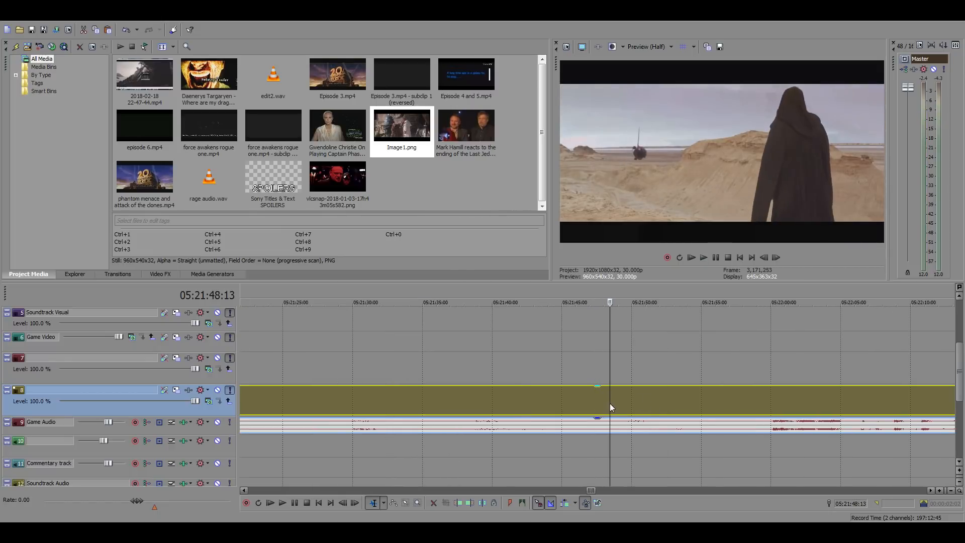
{"action": "left_click", "coordinate": [614, 403]}
{"action": "left_click", "coordinate": [620, 405]}
{"action": "left_click", "coordinate": [627, 406]}
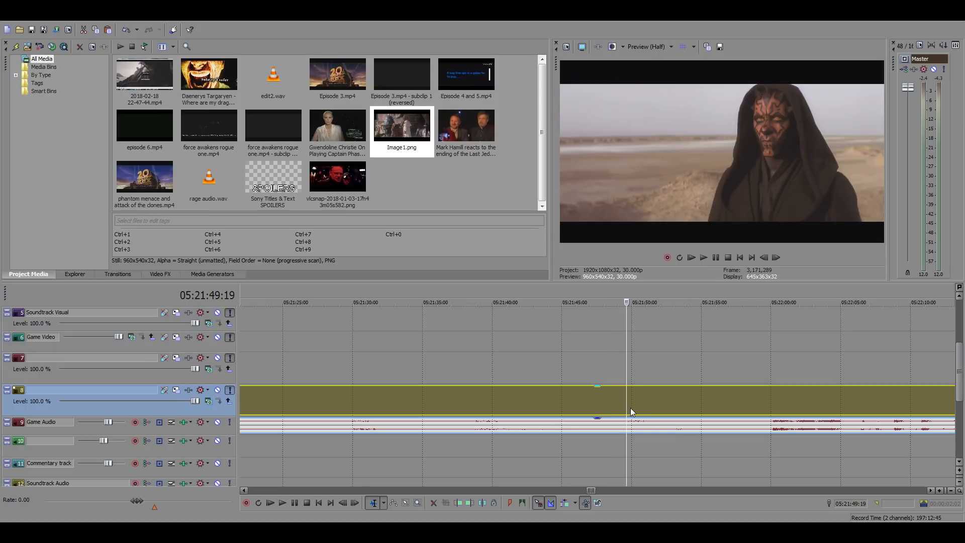
{"action": "key", "text": "space"}
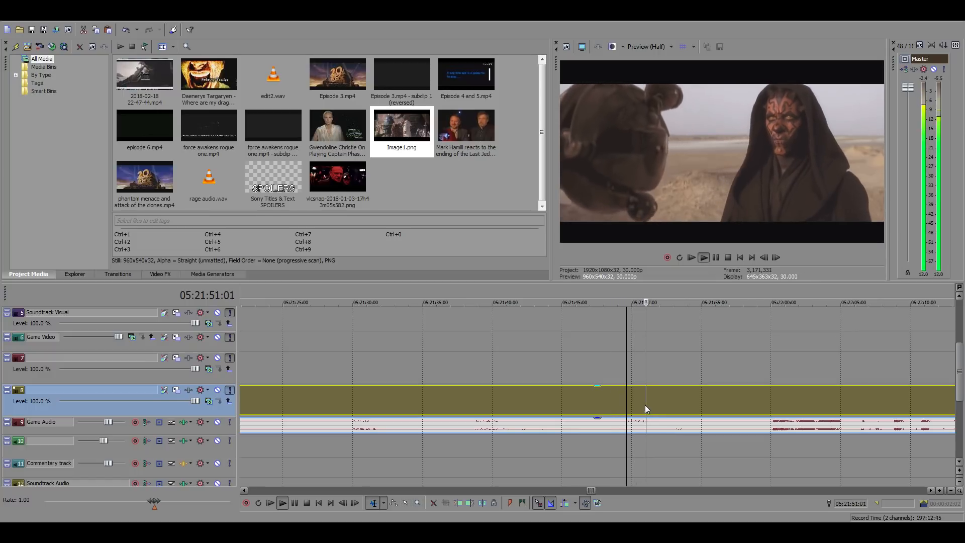
{"action": "key", "text": "space"}
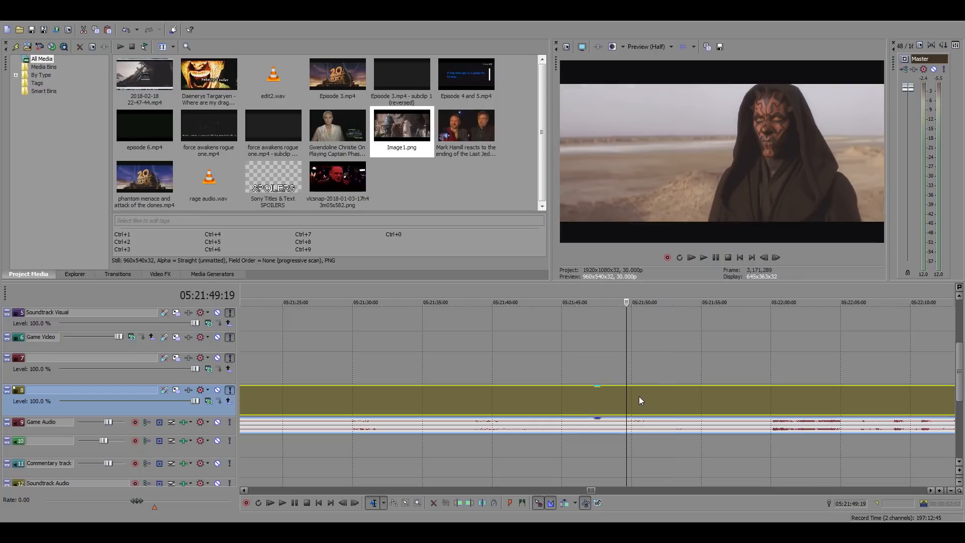
{"action": "key", "text": "s"}
Split the source clip again at 05:21:52:25 to isolate Darth Maul's probe droid shot, ending as he looks away
{"action": "left_click", "coordinate": [672, 394]}
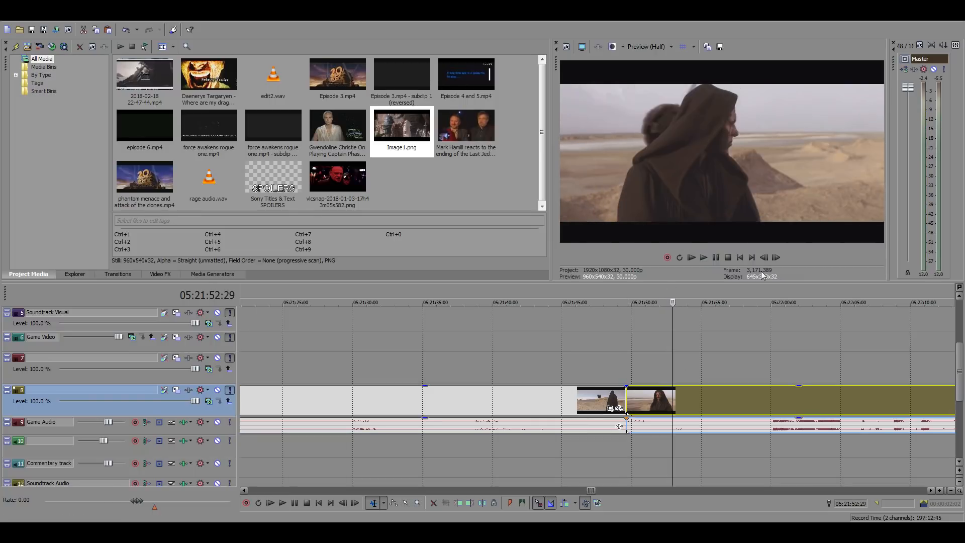
{"action": "left_click", "coordinate": [764, 257]}
{"action": "left_click", "coordinate": [764, 257]}
{"action": "left_click", "coordinate": [765, 257]}
{"action": "left_click", "coordinate": [764, 257]}
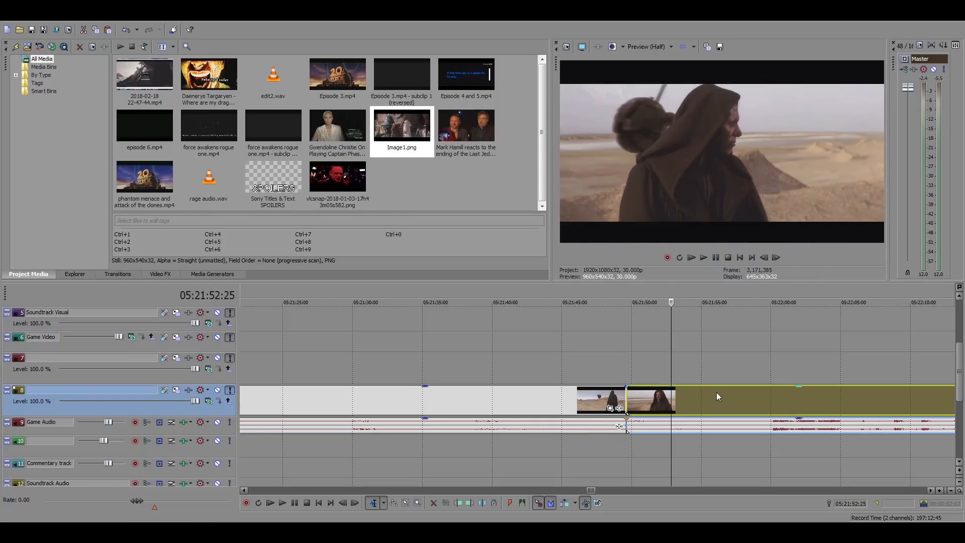
{"action": "key", "text": "s"}
Copy the isolated Darth Maul probe droid clip into the gap in the edit at 01:05:27:28
{"action": "left_click", "coordinate": [647, 397]}
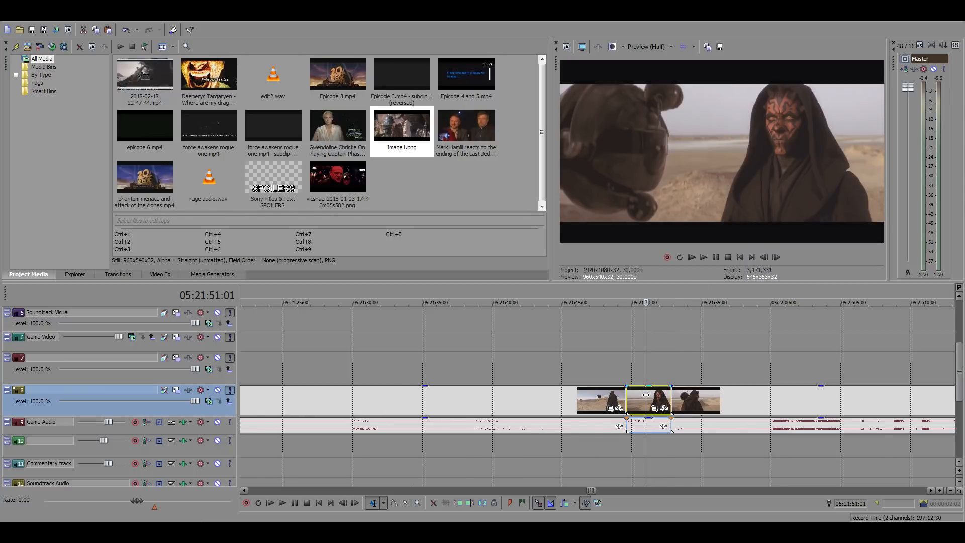
{"action": "scroll", "coordinate": [646, 394], "scroll_direction": "down", "scroll_amount": 15}
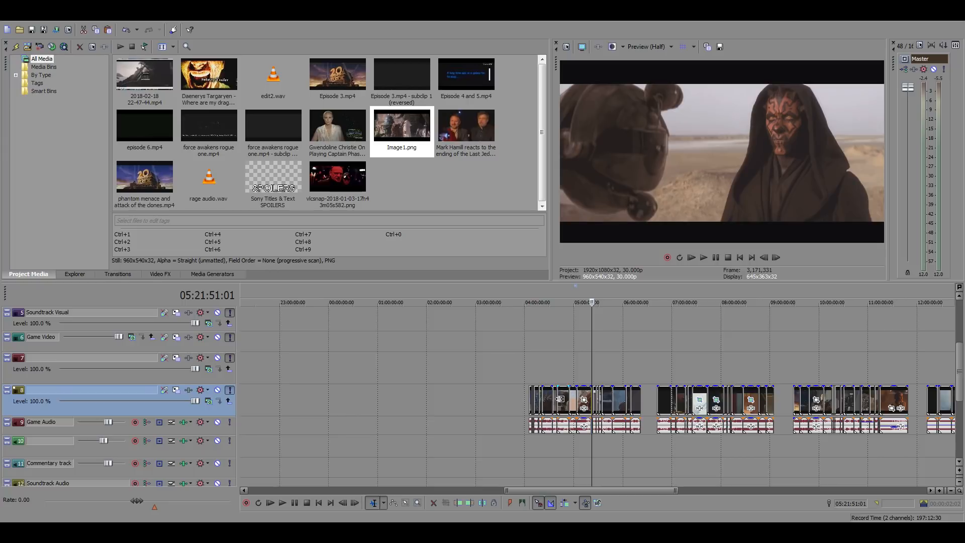
{"action": "scroll", "coordinate": [562, 409], "scroll_direction": "down", "scroll_amount": 4}
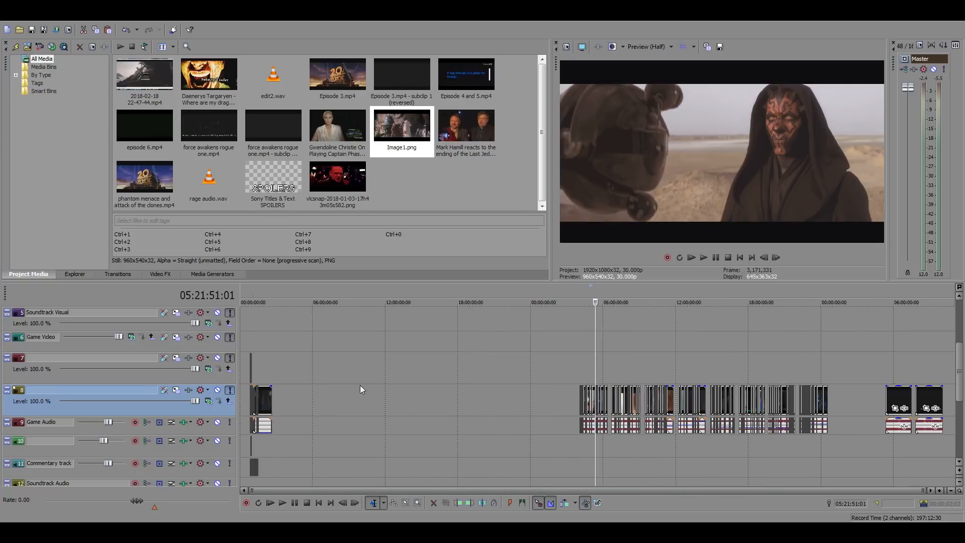
{"action": "left_click", "coordinate": [258, 366]}
{"action": "scroll", "coordinate": [532, 393], "scroll_direction": "up", "scroll_amount": 4}
{"action": "scroll", "coordinate": [566, 400], "scroll_direction": "up", "scroll_amount": 4}
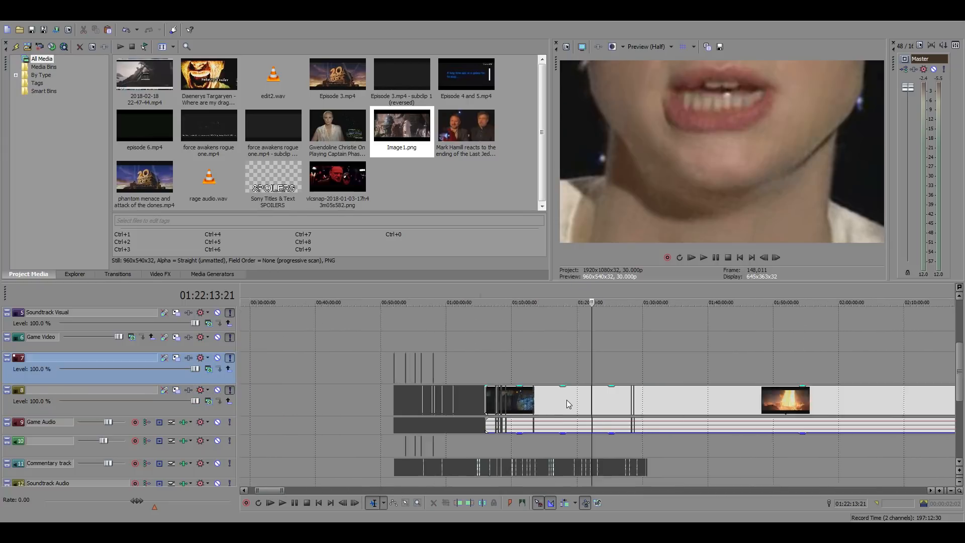
{"action": "left_click", "coordinate": [380, 368]}
{"action": "scroll", "coordinate": [593, 398], "scroll_direction": "up", "scroll_amount": 3}
{"action": "scroll", "coordinate": [553, 401], "scroll_direction": "up", "scroll_amount": 3}
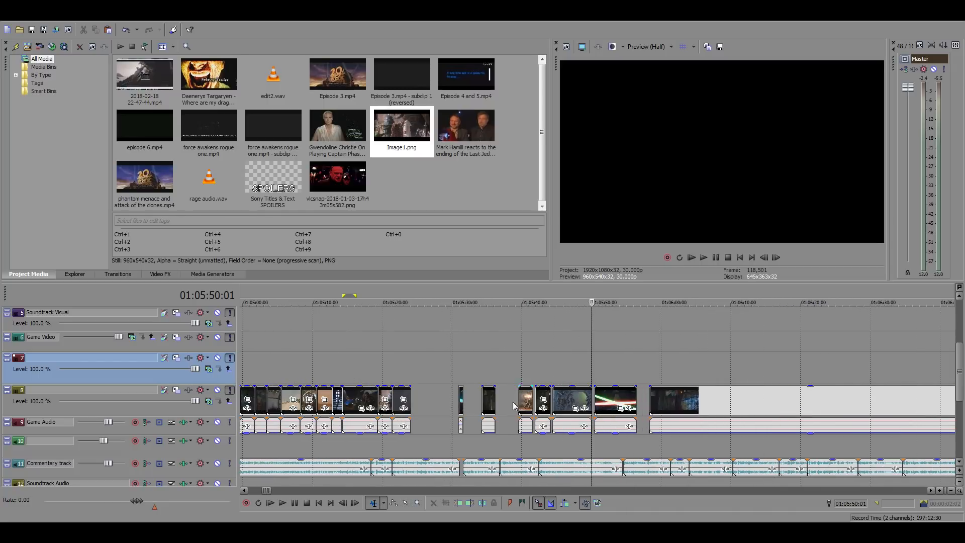
{"action": "left_click", "coordinate": [437, 400]}
{"action": "key", "text": "ctrl+v"}
Return to the Phantom Menace source footage and play the shot of the robed figure in the desert from 05:22:59:12
{"action": "scroll", "coordinate": [619, 394], "scroll_direction": "down", "scroll_amount": 10}
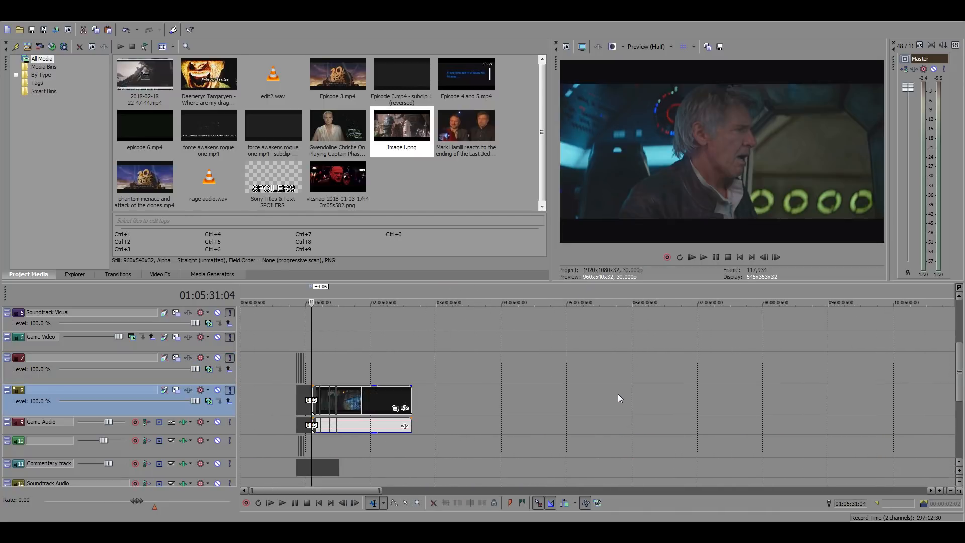
{"action": "scroll", "coordinate": [618, 394], "scroll_direction": "down", "scroll_amount": 5}
{"action": "left_click", "coordinate": [595, 364]}
{"action": "scroll", "coordinate": [621, 368], "scroll_direction": "up", "scroll_amount": 4}
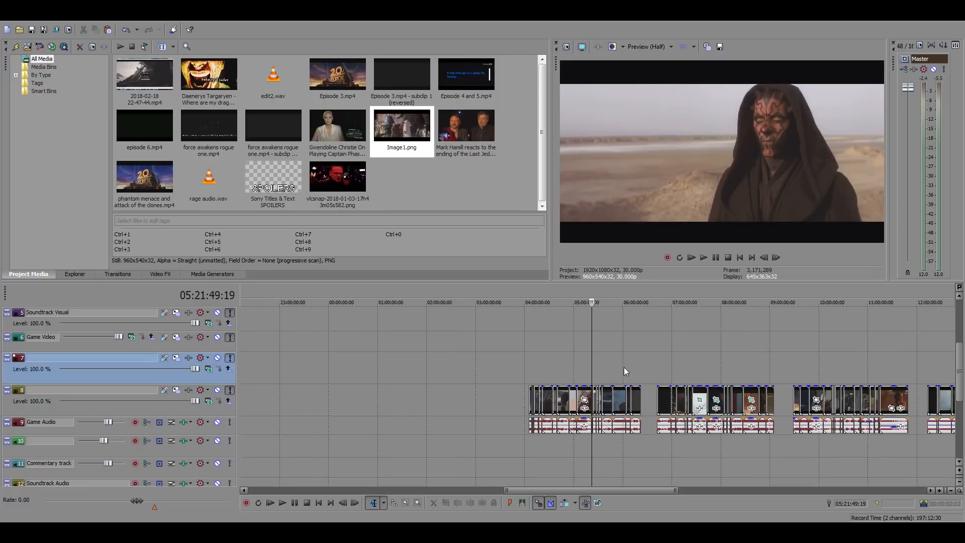
{"action": "scroll", "coordinate": [633, 371], "scroll_direction": "up", "scroll_amount": 4}
{"action": "left_click", "coordinate": [626, 371]}
{"action": "scroll", "coordinate": [632, 369], "scroll_direction": "up", "scroll_amount": 3}
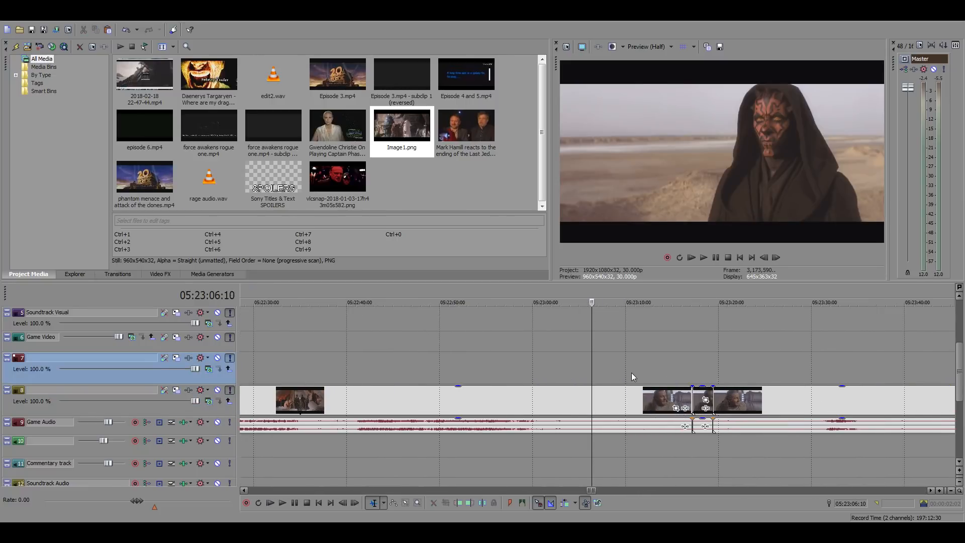
{"action": "left_click", "coordinate": [527, 366]}
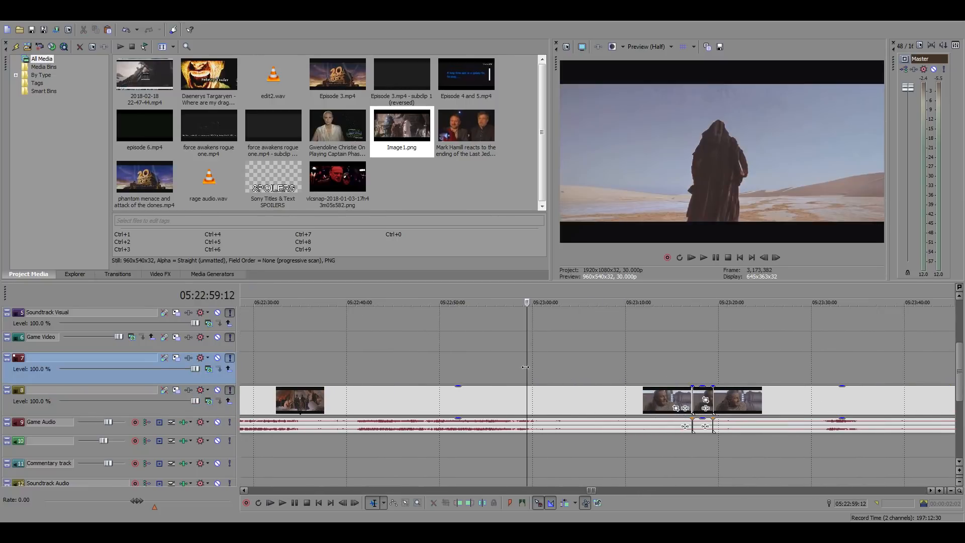
{"action": "key", "text": "space"}
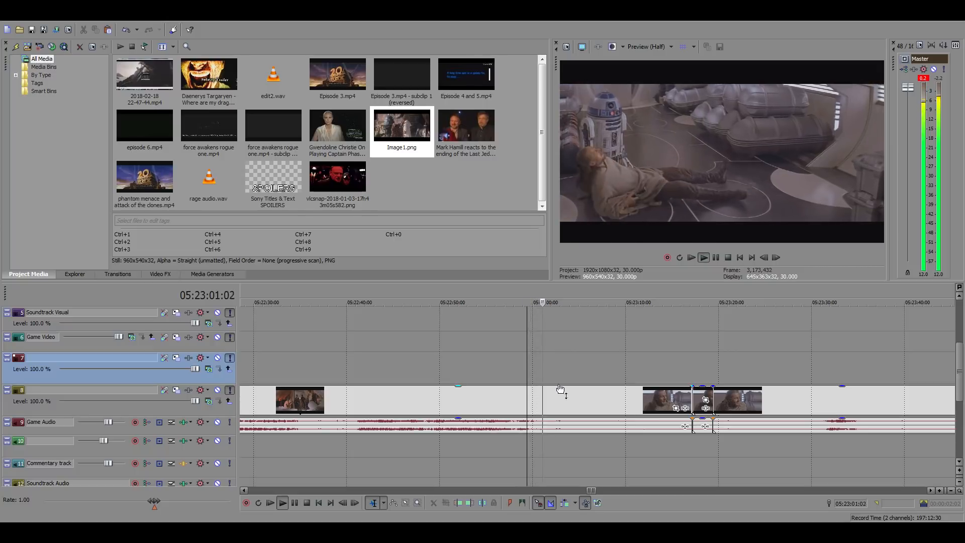
{"action": "key", "text": "space"}
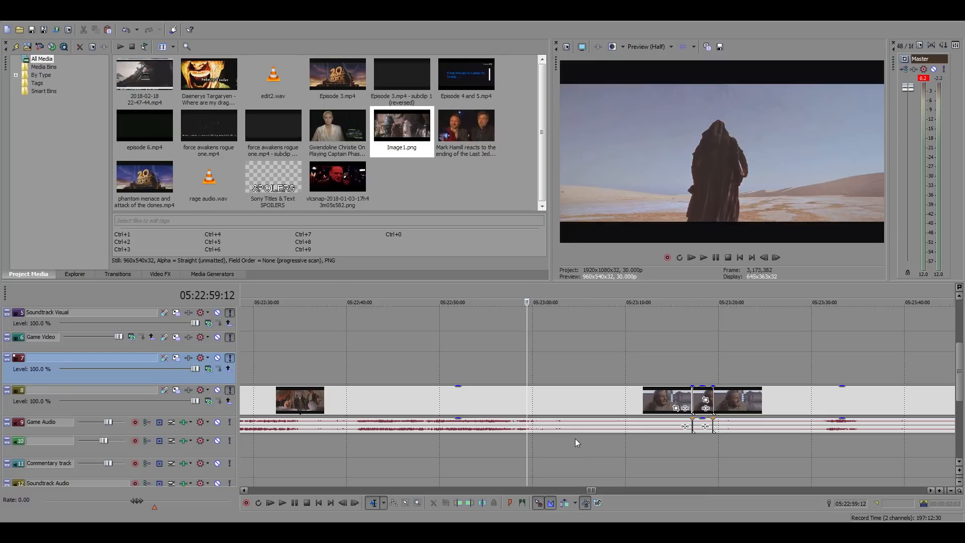
Shift the pasted Darth Maul probe droid clip about 19 frames earlier in the edit so it clears the following clip
{"action": "scroll", "coordinate": [530, 423], "scroll_direction": "down", "scroll_amount": 15}
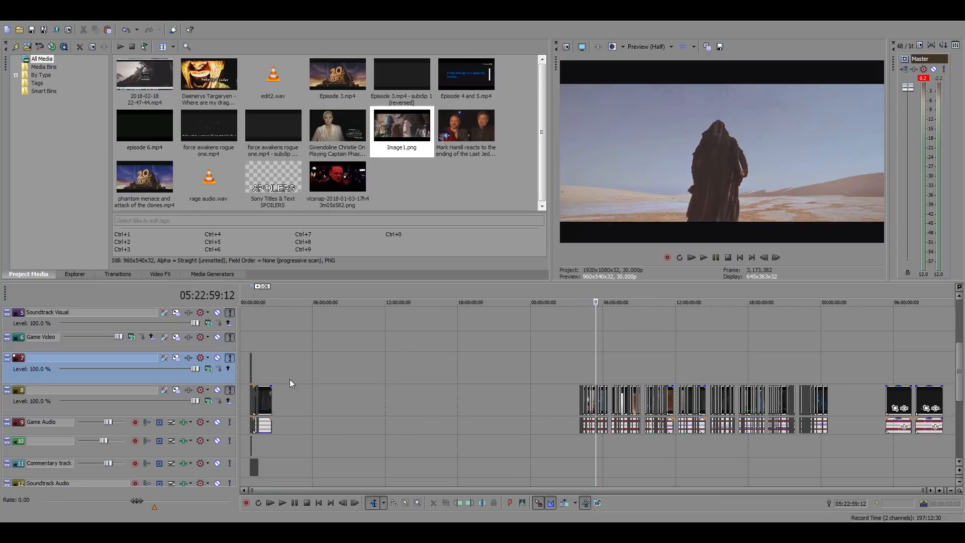
{"action": "left_click", "coordinate": [260, 360]}
{"action": "scroll", "coordinate": [360, 369], "scroll_direction": "up", "scroll_amount": 12}
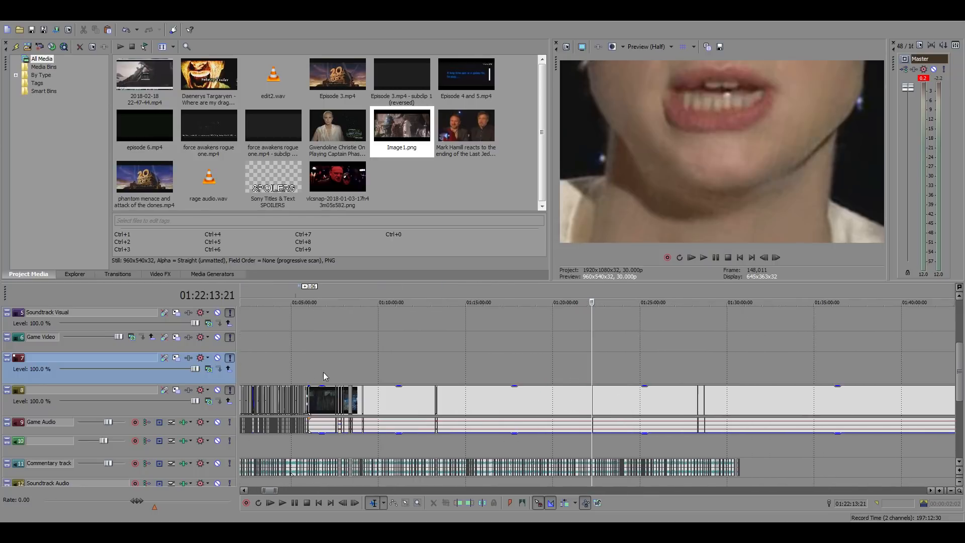
{"action": "left_click", "coordinate": [306, 372]}
{"action": "scroll", "coordinate": [495, 374], "scroll_direction": "up", "scroll_amount": 8}
{"action": "left_click", "coordinate": [500, 373]}
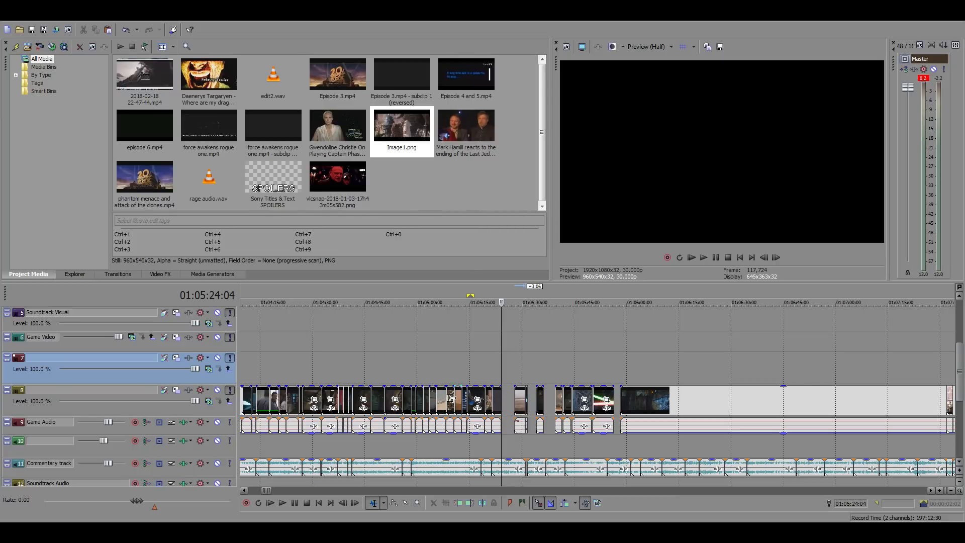
{"action": "left_click", "coordinate": [513, 376]}
{"action": "scroll", "coordinate": [568, 414], "scroll_direction": "up", "scroll_amount": 4}
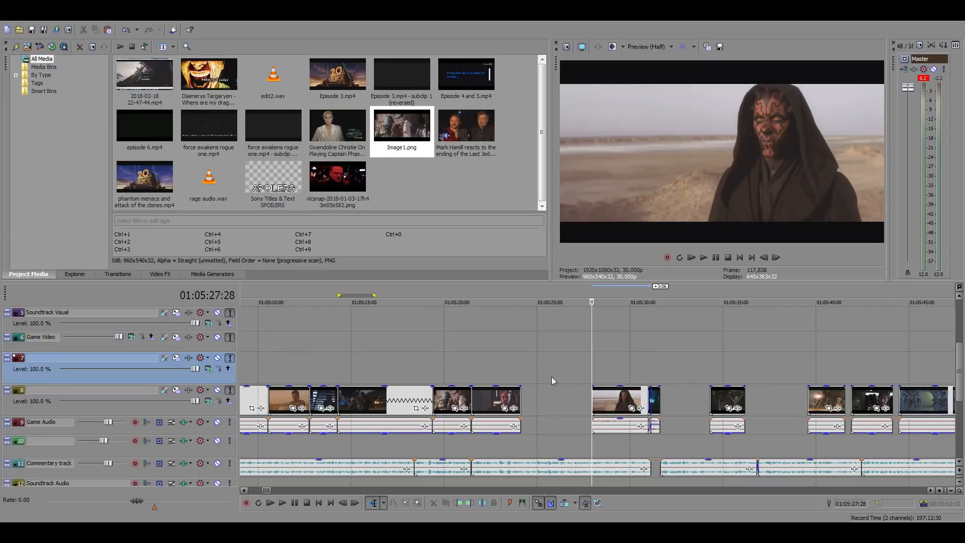
{"action": "left_click_drag", "start_coordinate": [624, 397], "coordinate": [612, 397]}
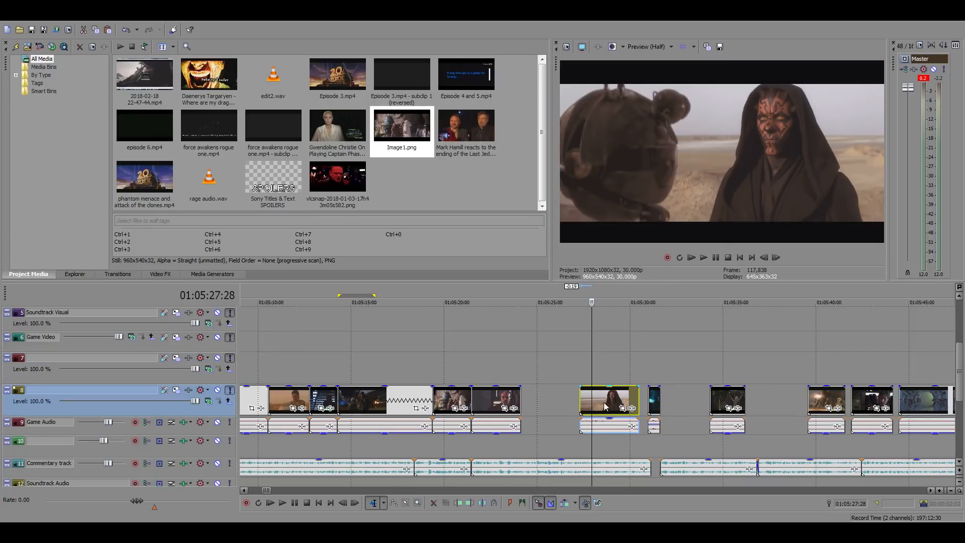
{"action": "left_click", "coordinate": [605, 406]}
{"action": "scroll", "coordinate": [615, 403], "scroll_direction": "up", "scroll_amount": 3}
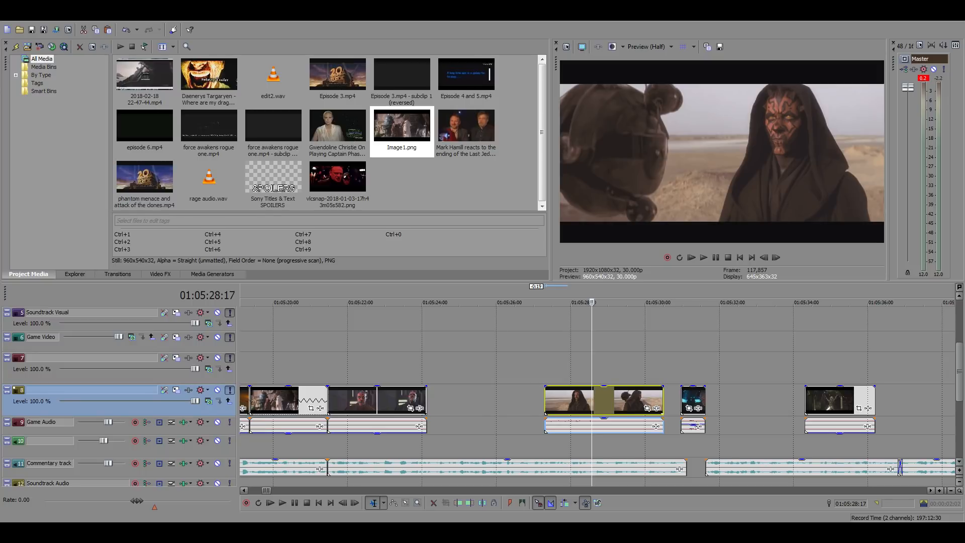
Play the edit against the commentary from the Jawa clip at 01:05:20:08
{"action": "left_click", "coordinate": [283, 365]}
{"action": "scroll", "coordinate": [283, 364], "scroll_direction": "up", "scroll_amount": 2}
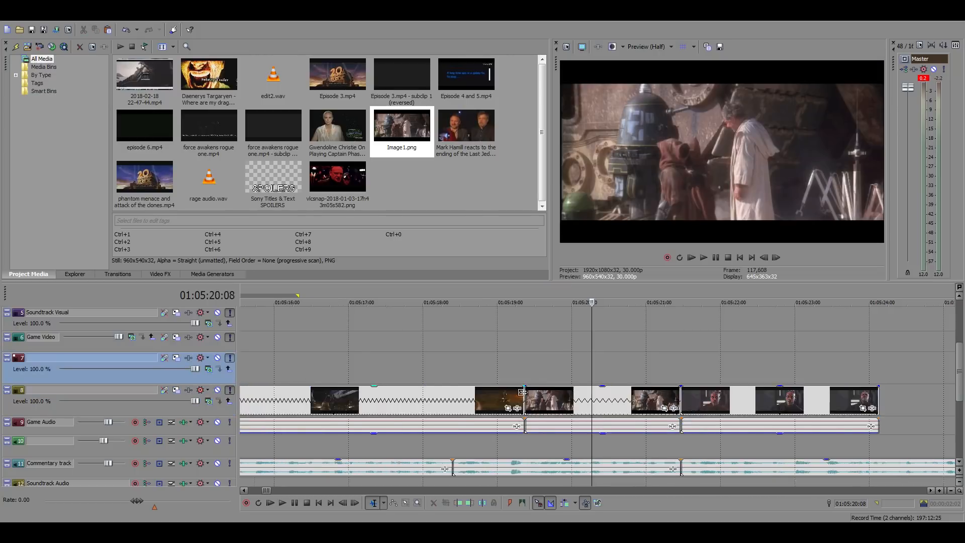
{"action": "key", "text": "space"}
{"action": "key", "text": "space"}
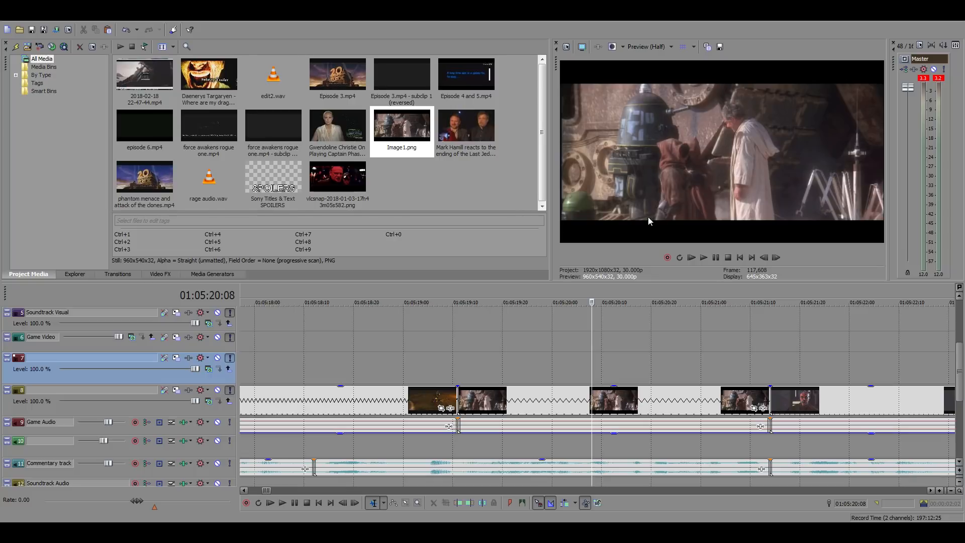
Check the cut from the Jawa clip to the Darth Maul close-up at 01:05:21:14 by playing the edit around it
{"action": "key", "text": "space"}
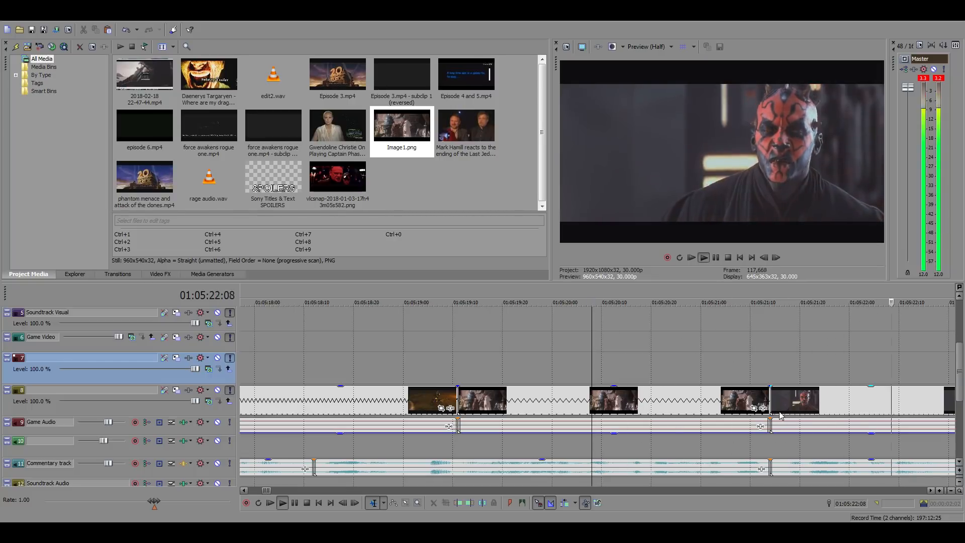
{"action": "key", "text": "space"}
{"action": "left_click", "coordinate": [772, 359]}
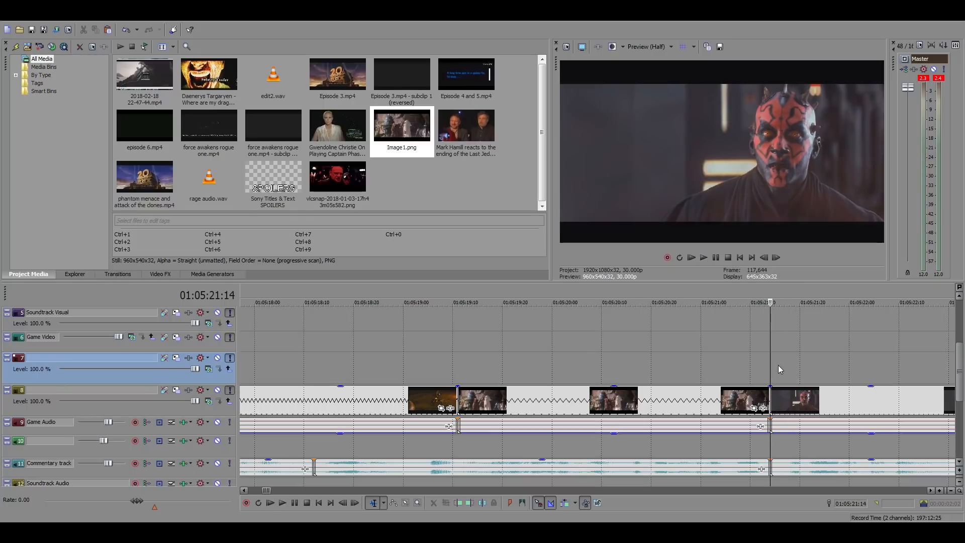
{"action": "left_click", "coordinate": [758, 365]}
{"action": "left_click", "coordinate": [765, 367]}
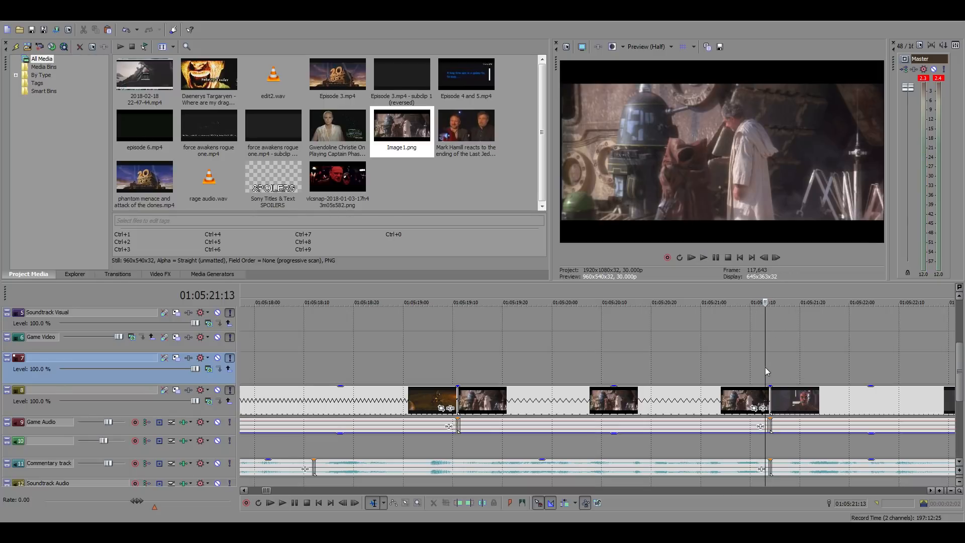
{"action": "left_click", "coordinate": [767, 367]}
{"action": "left_click_drag", "start_coordinate": [732, 372], "coordinate": [794, 373]}
{"action": "left_click", "coordinate": [453, 366]}
{"action": "key", "text": "space"}
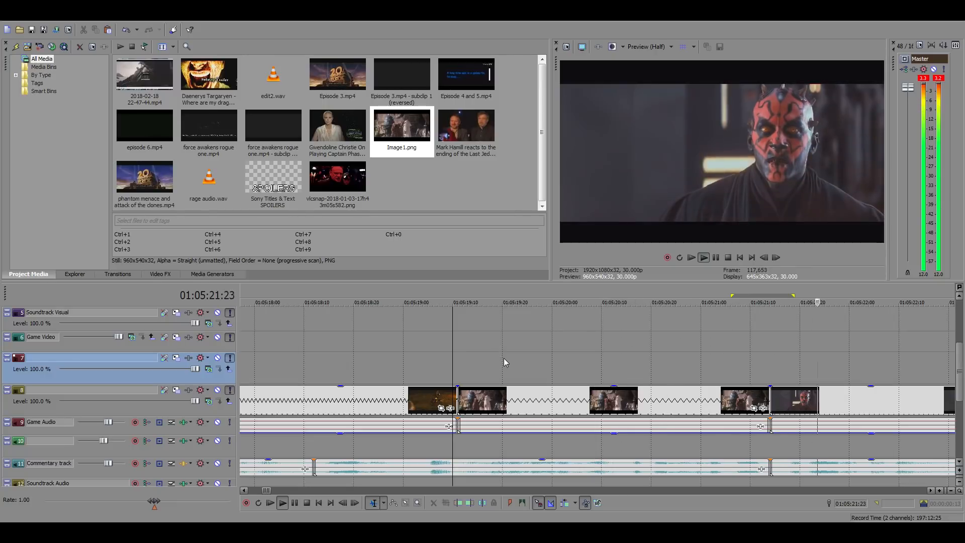
{"action": "scroll", "coordinate": [643, 401], "scroll_direction": "down", "scroll_amount": 4}
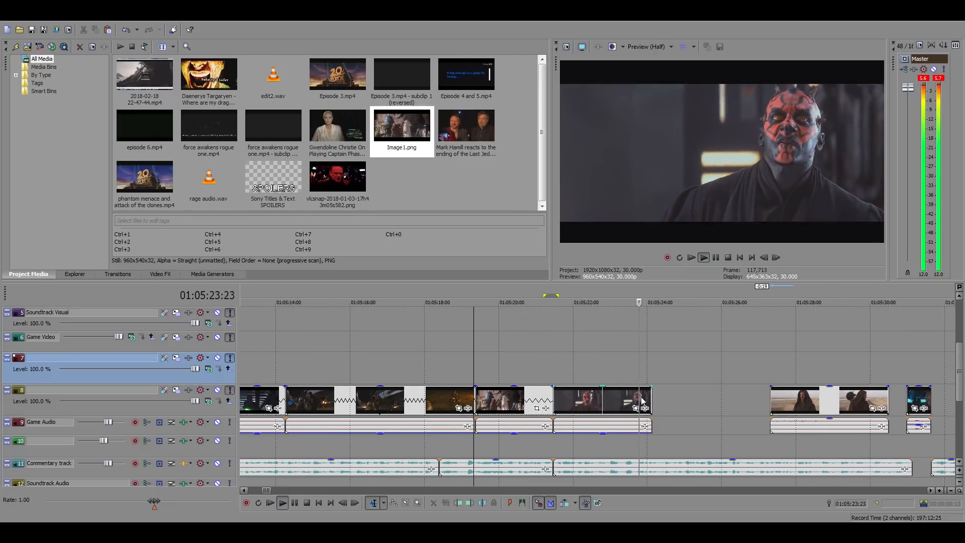
{"action": "key", "text": "space"}
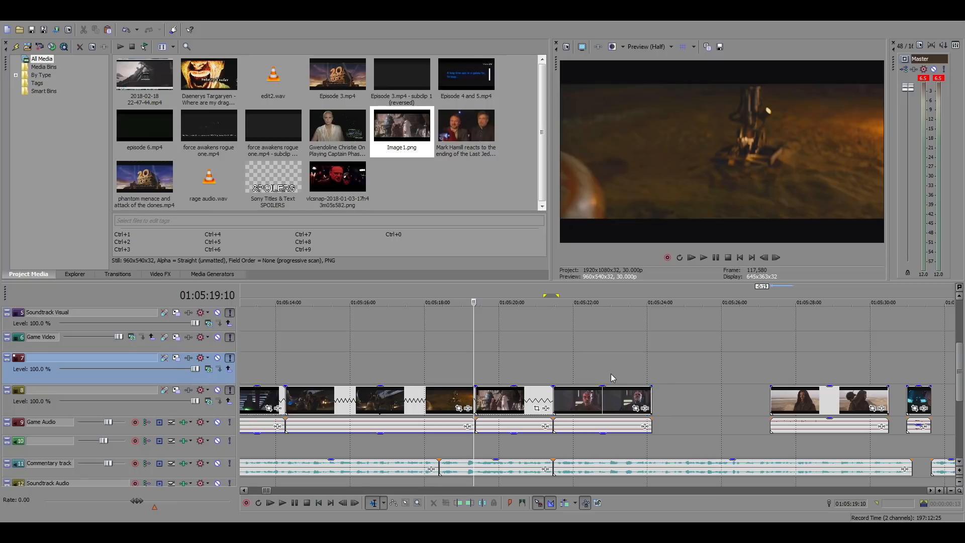
Extend the end of the Darth Maul close-up to 01:05:25:00 to match the commentary and play it from its start at 01:05:21:14
{"action": "left_click", "coordinate": [674, 409]}
{"action": "scroll", "coordinate": [695, 425], "scroll_direction": "up", "scroll_amount": 3}
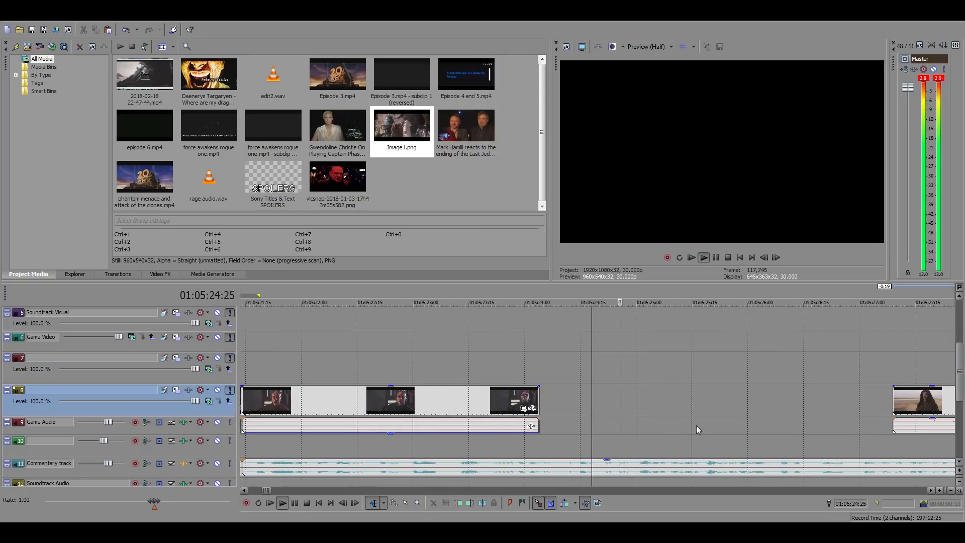
{"action": "left_click", "coordinate": [639, 405]}
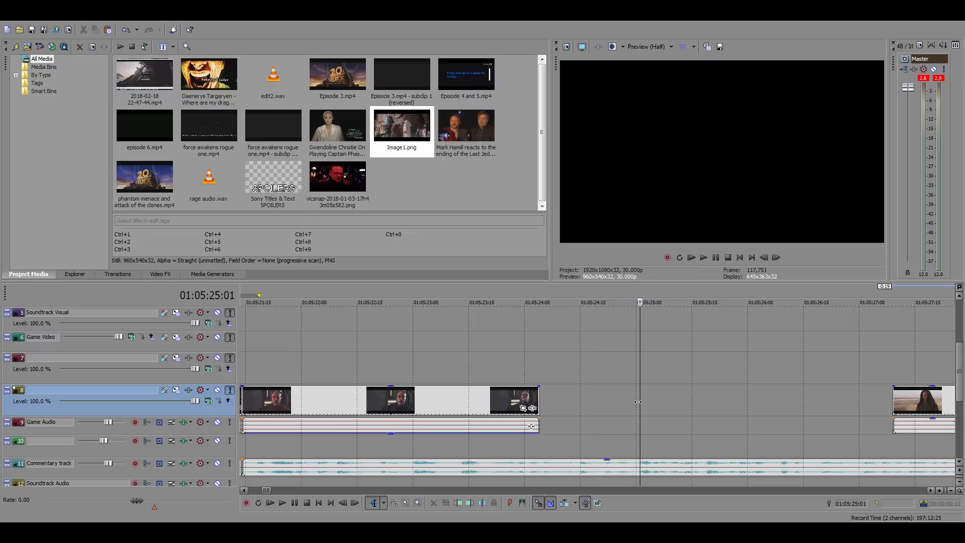
{"action": "left_click", "coordinate": [636, 402]}
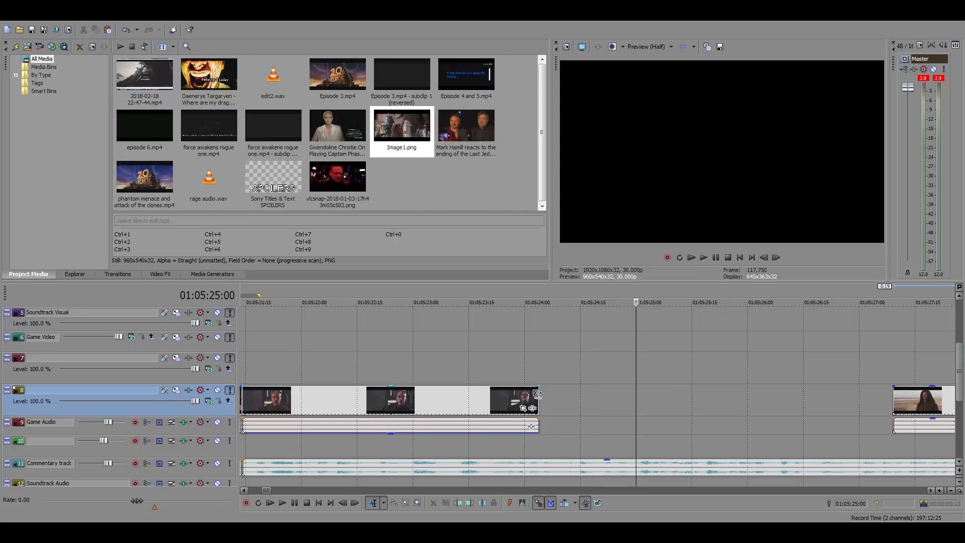
{"action": "left_click_drag", "start_coordinate": [539, 395], "coordinate": [636, 397]}
{"action": "scroll", "coordinate": [614, 404], "scroll_direction": "down", "scroll_amount": 3}
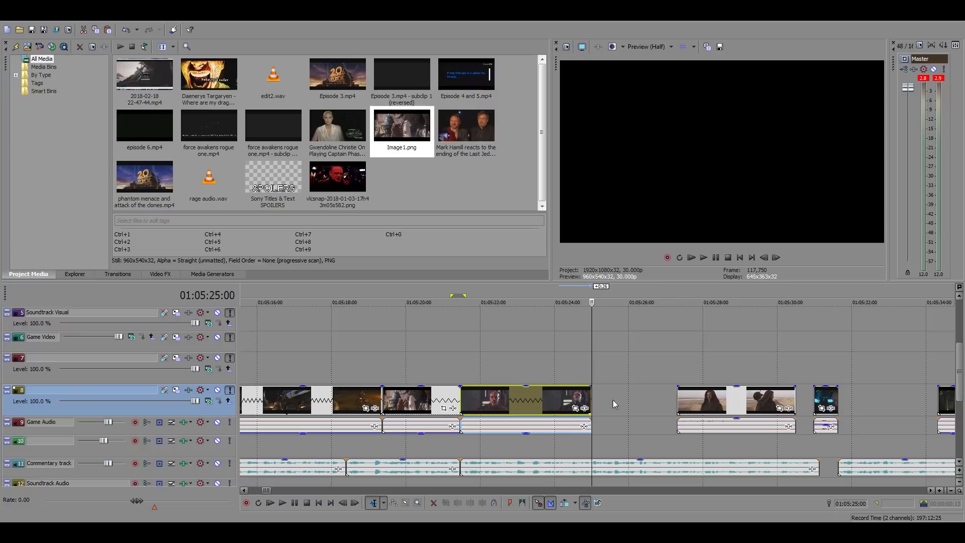
{"action": "left_click", "coordinate": [465, 363]}
{"action": "key", "text": "space"}
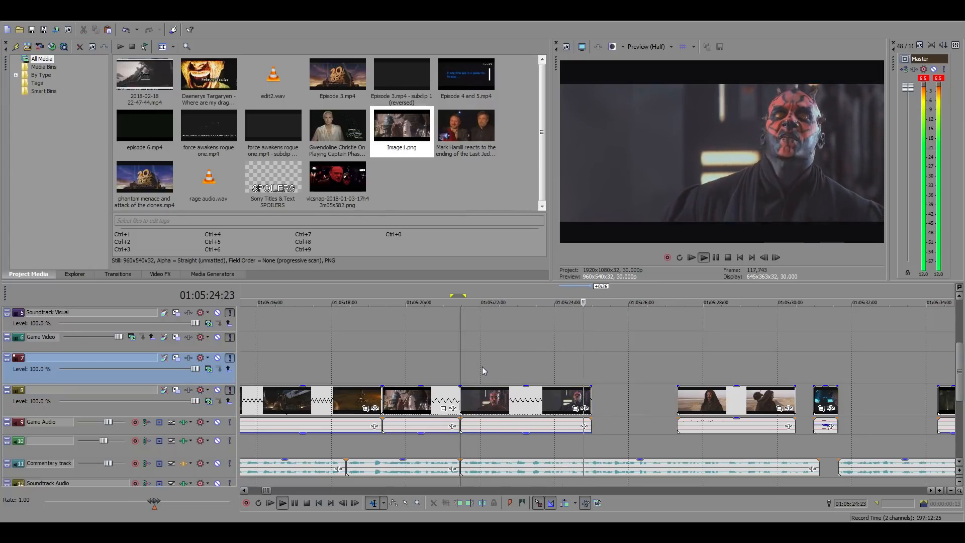
{"action": "key", "text": "space"}
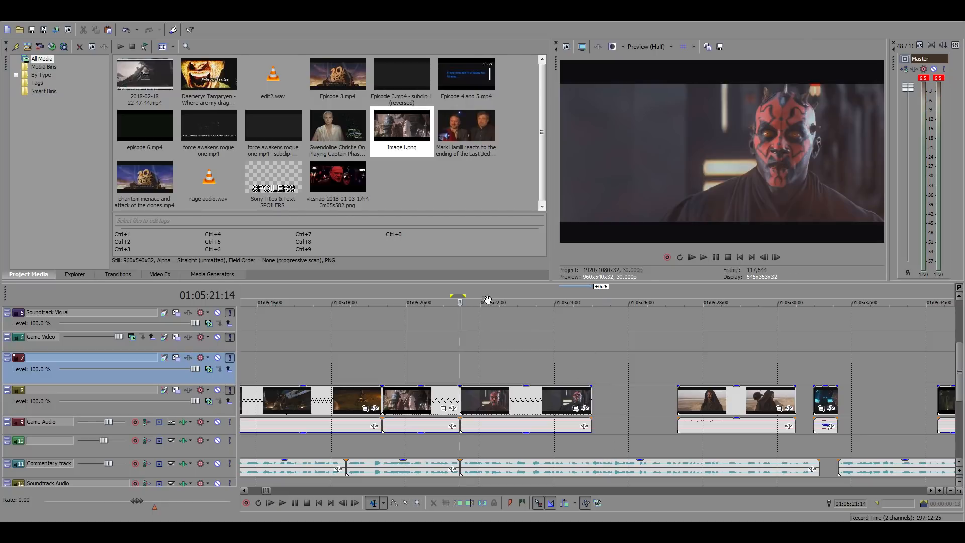
Set the timeline's selected time range to run from the Force Awakens clip at 01:03:39:15 to the close-up's end at 01:05:25:00
{"action": "mouse_move", "coordinate": [464, 297]}
{"action": "left_mouse_down"}
{"action": "mouse_move", "coordinate": [586, 312]}
{"action": "mouse_move", "coordinate": [587, 299]}
{"action": "mouse_move", "coordinate": [261, 308]}
{"action": "left_mouse_up"}
{"action": "scroll", "coordinate": [591, 319], "scroll_direction": "down", "scroll_amount": 5}
{"action": "left_click", "coordinate": [251, 312]}
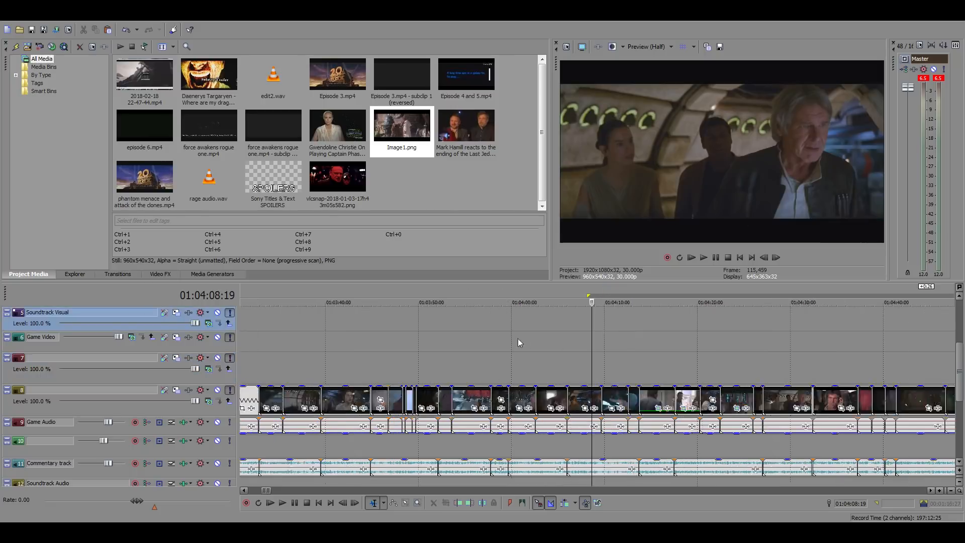
{"action": "scroll", "coordinate": [518, 339], "scroll_direction": "up", "scroll_amount": 3}
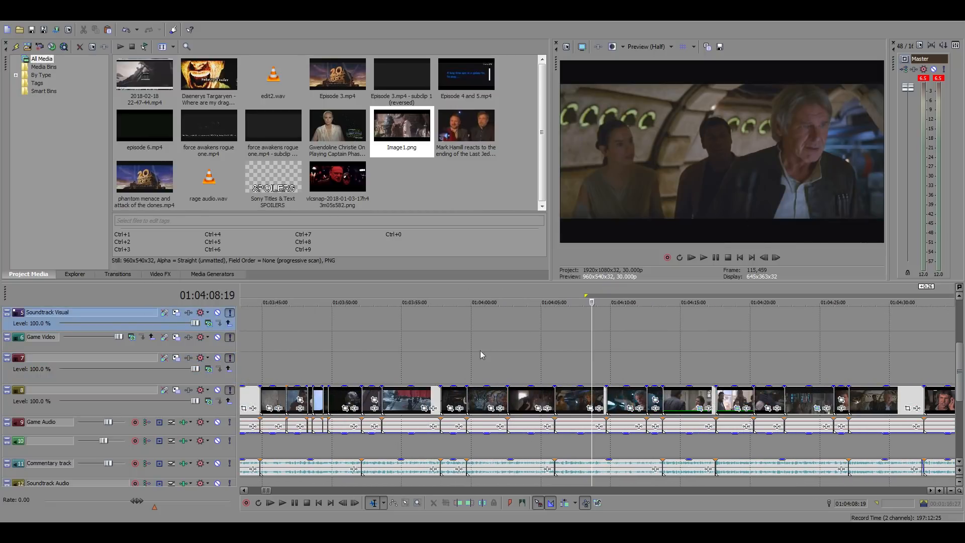
{"action": "left_click", "coordinate": [466, 363]}
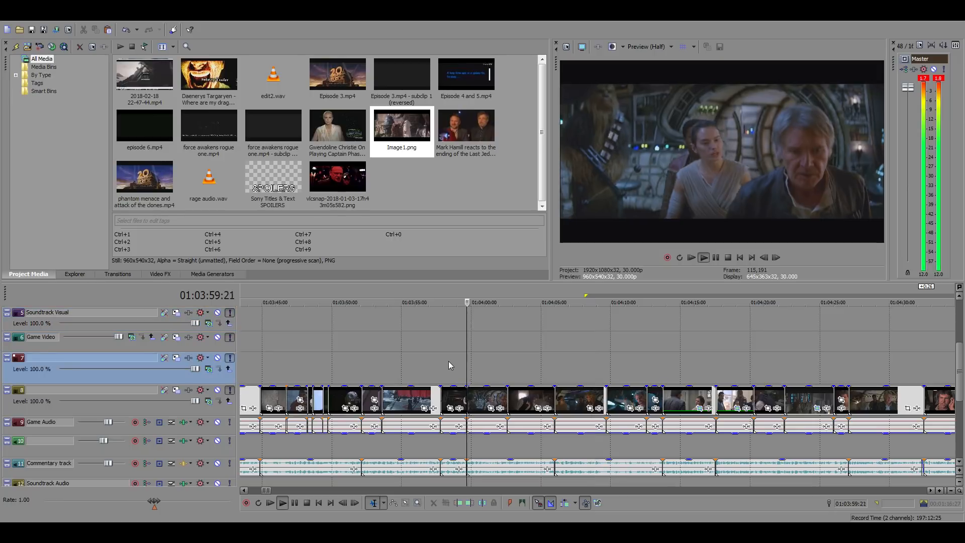
{"action": "left_click", "coordinate": [285, 363]}
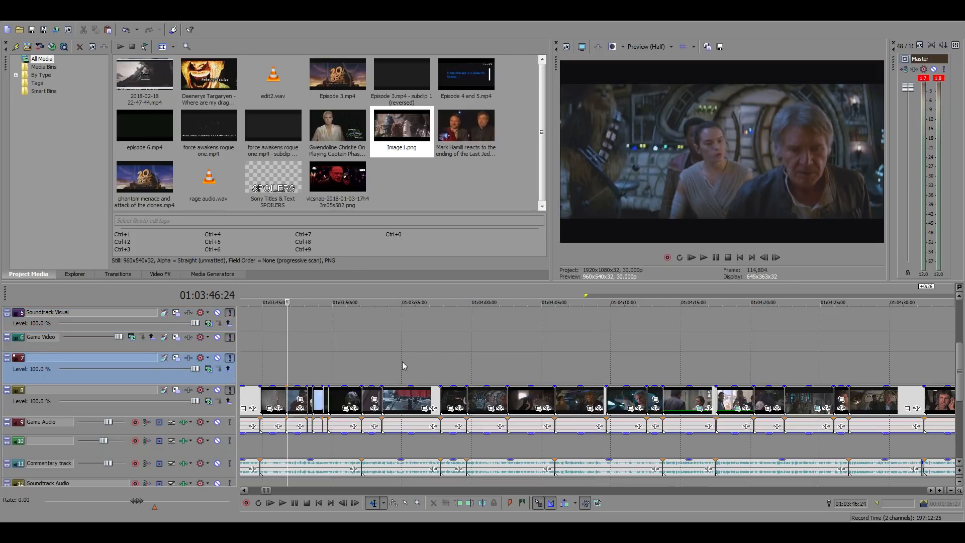
{"action": "scroll", "coordinate": [520, 369], "scroll_direction": "up", "scroll_amount": 2}
{"action": "key", "text": "space"}
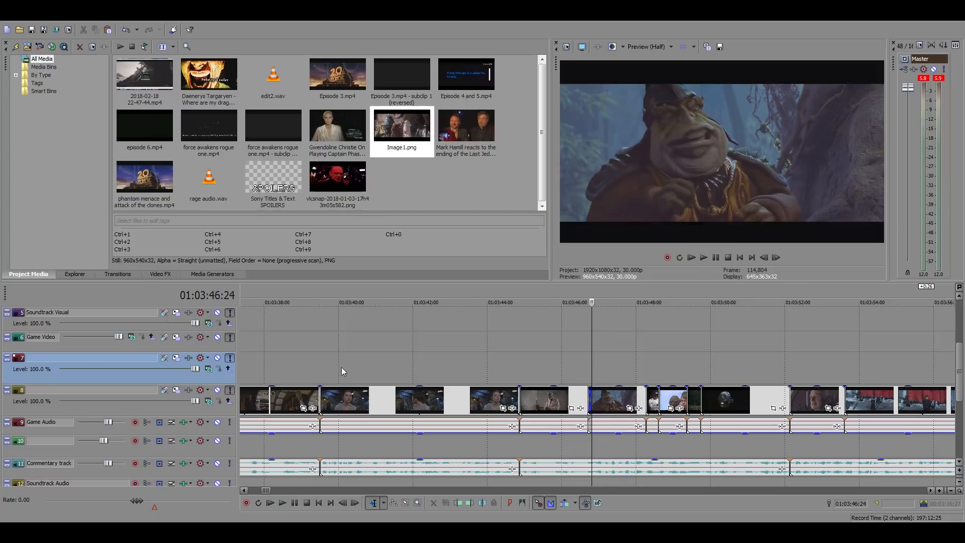
{"action": "left_click", "coordinate": [321, 359]}
{"action": "scroll", "coordinate": [659, 336], "scroll_direction": "down", "scroll_amount": 5}
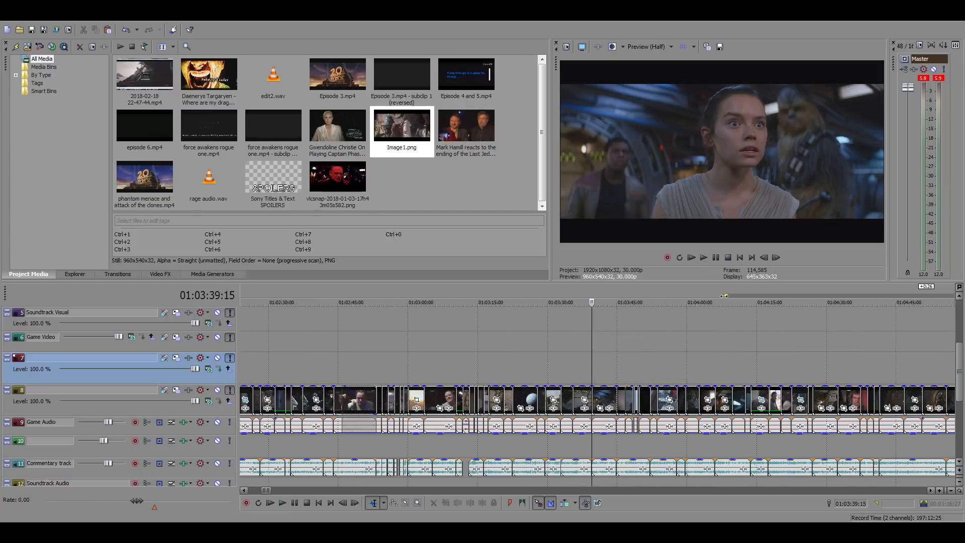
{"action": "left_click_drag", "start_coordinate": [724, 296], "coordinate": [594, 300]}
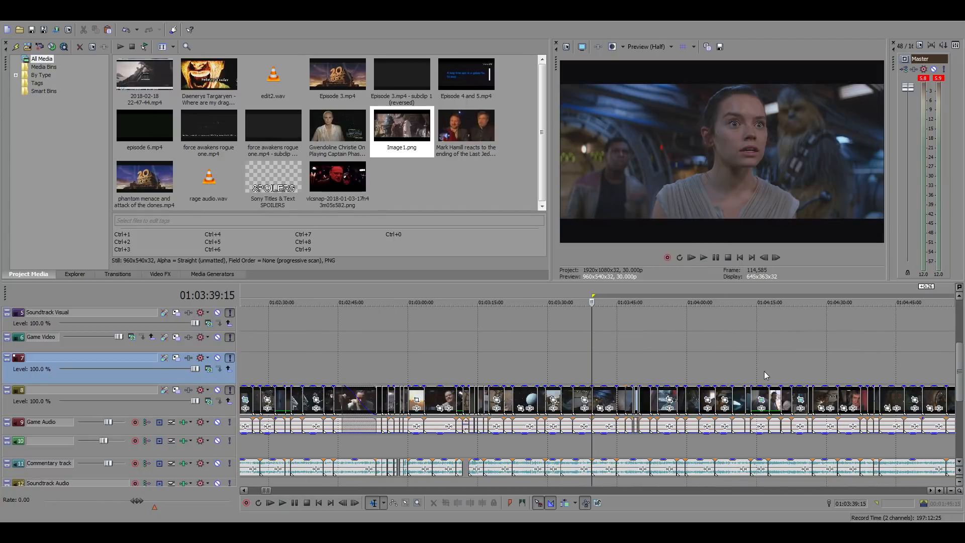
Play the commentary over the gap from 01:05:25:00 to 01:05:28:17 and move the robed figure desert clip 9 seconds 15 frames later
{"action": "scroll", "coordinate": [734, 365], "scroll_direction": "down", "scroll_amount": 4}
{"action": "left_click", "coordinate": [653, 343]}
{"action": "scroll", "coordinate": [698, 358], "scroll_direction": "up", "scroll_amount": 4}
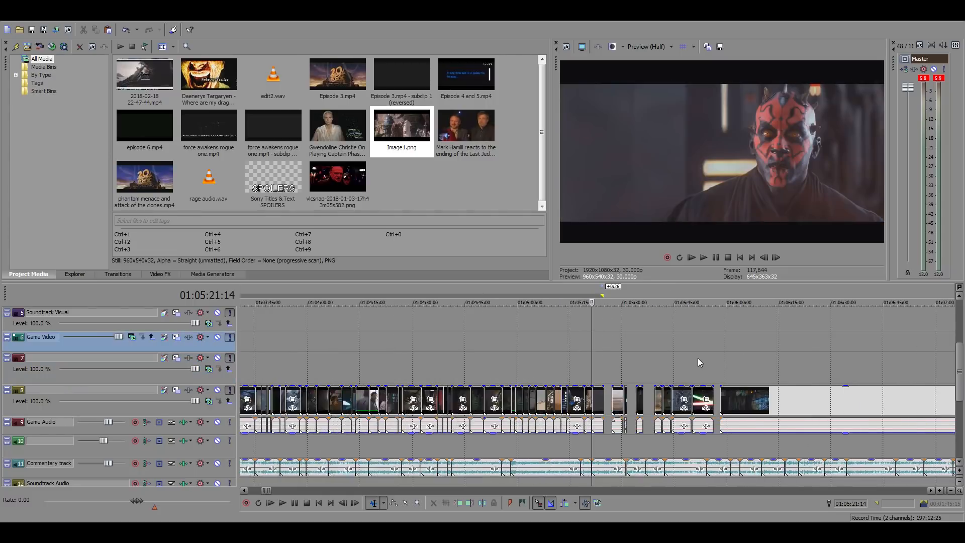
{"action": "scroll", "coordinate": [697, 358], "scroll_direction": "up", "scroll_amount": 2}
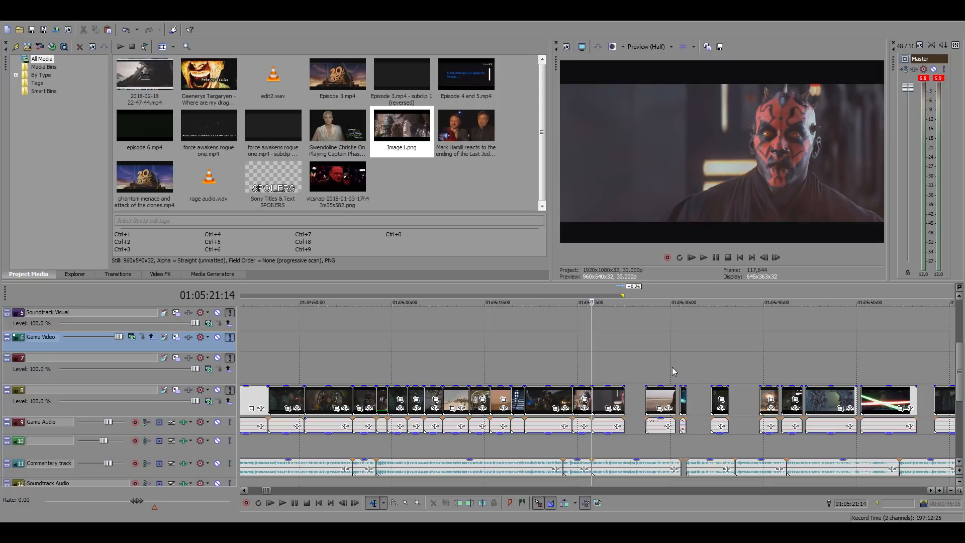
{"action": "left_click", "coordinate": [660, 357]}
{"action": "scroll", "coordinate": [705, 383], "scroll_direction": "up", "scroll_amount": 3}
{"action": "left_click", "coordinate": [486, 366]}
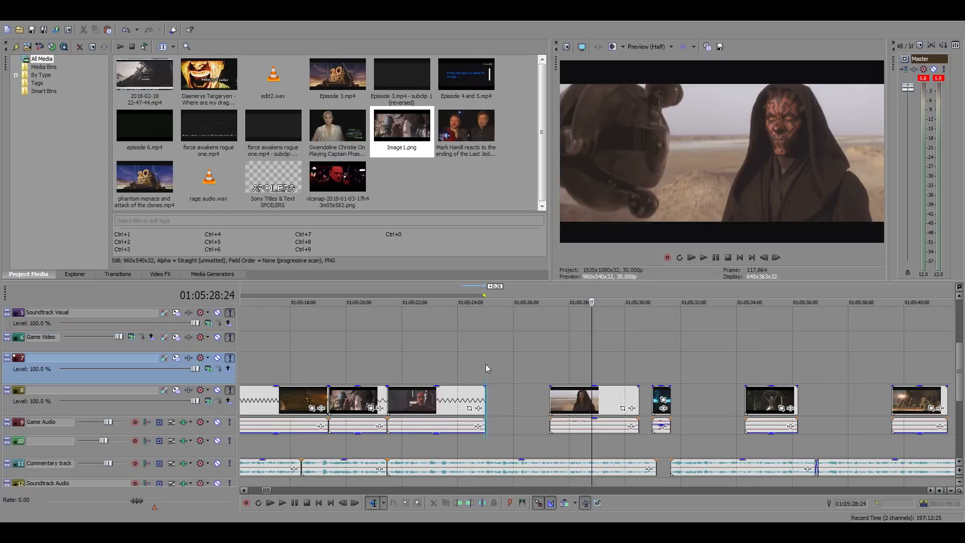
{"action": "key", "text": "space"}
{"action": "left_click_drag", "start_coordinate": [585, 408], "coordinate": [846, 406]}
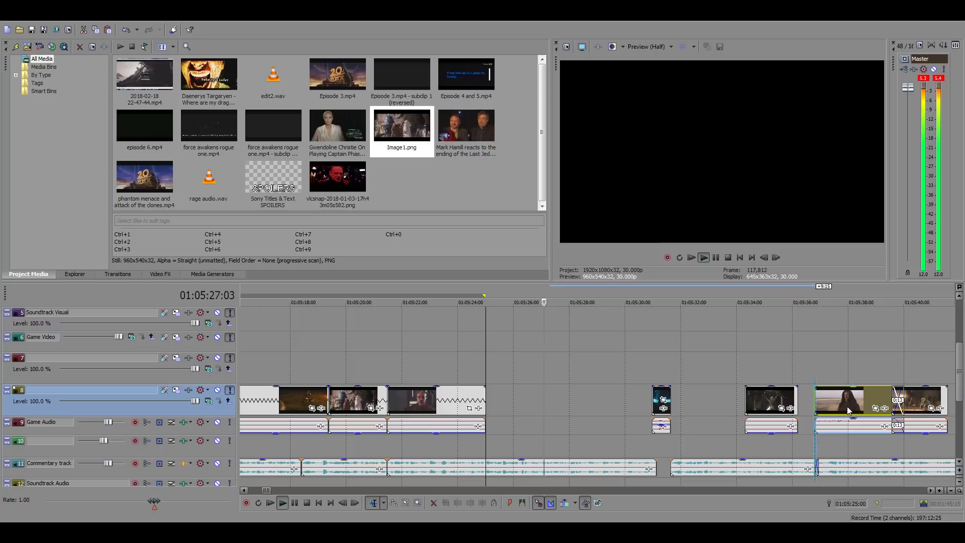
{"action": "left_click", "coordinate": [585, 404]}
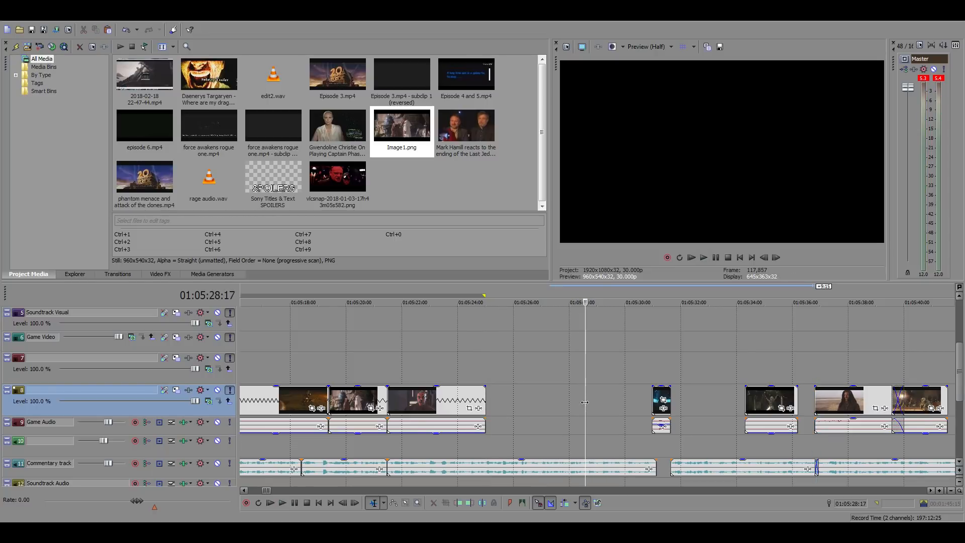
Locate the original trilogy hangar scene with Han Solo in the source footage and play it from 16:31:05:18
{"action": "scroll", "coordinate": [588, 402], "scroll_direction": "down", "scroll_amount": 15}
{"action": "scroll", "coordinate": [602, 398], "scroll_direction": "down", "scroll_amount": 3}
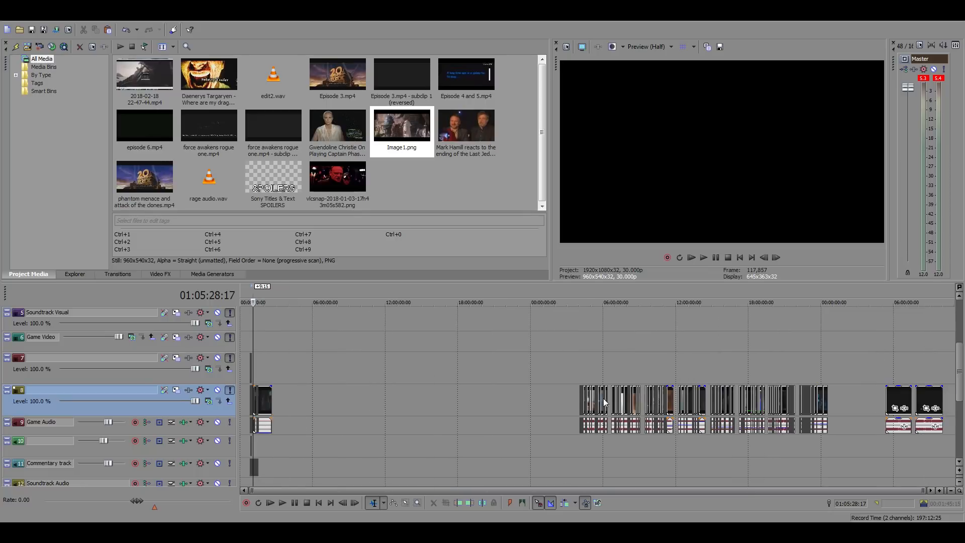
{"action": "left_click", "coordinate": [739, 371]}
{"action": "scroll", "coordinate": [739, 371], "scroll_direction": "up", "scroll_amount": 8}
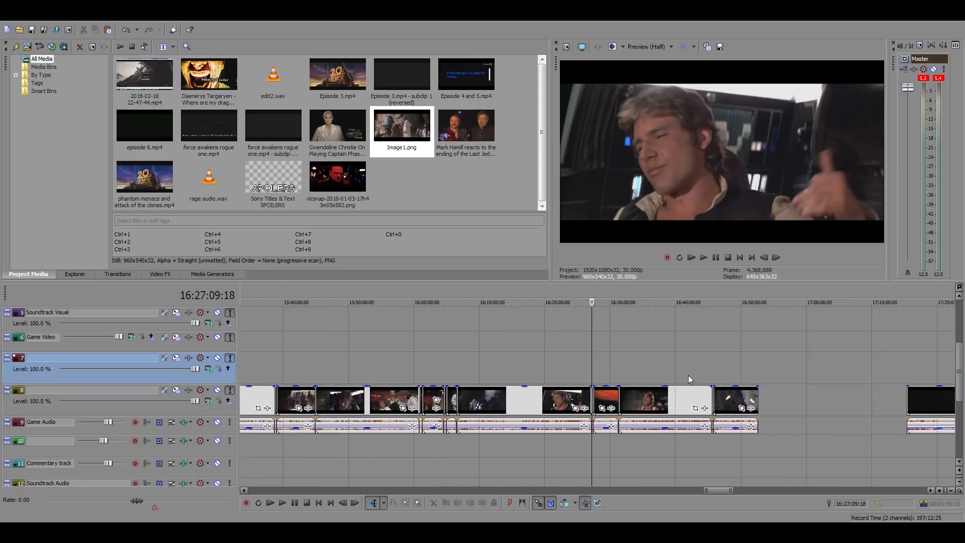
{"action": "left_click", "coordinate": [614, 370]}
{"action": "scroll", "coordinate": [620, 366], "scroll_direction": "up", "scroll_amount": 8}
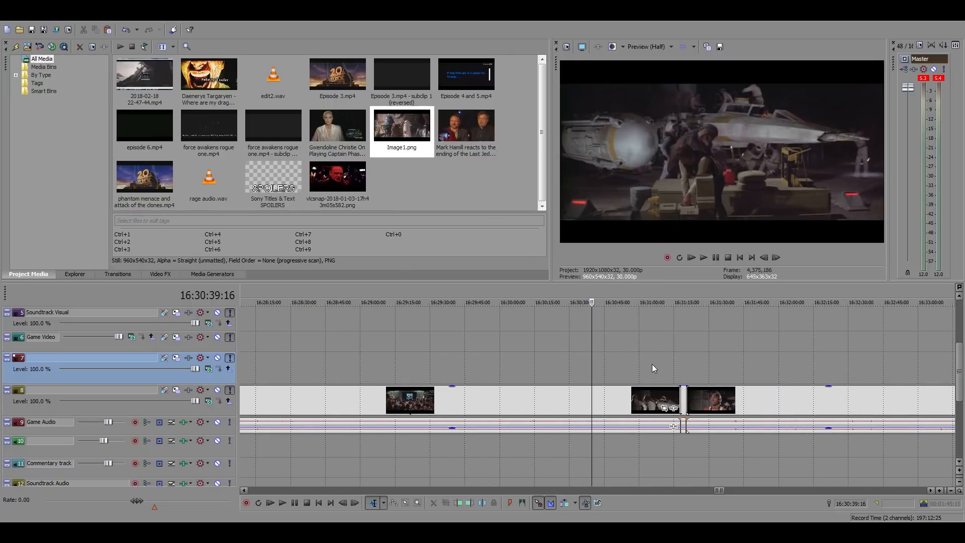
{"action": "left_click", "coordinate": [652, 364]}
{"action": "key", "text": "space"}
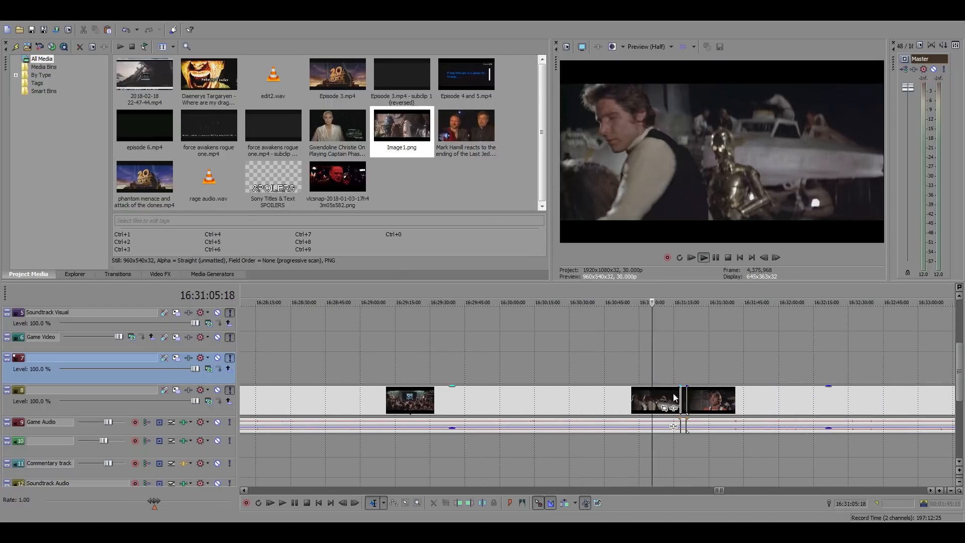
Find the start of the wanted Han Solo hangar exchange and split the source footage there at 16:30:44:18
{"action": "left_click", "coordinate": [634, 401]}
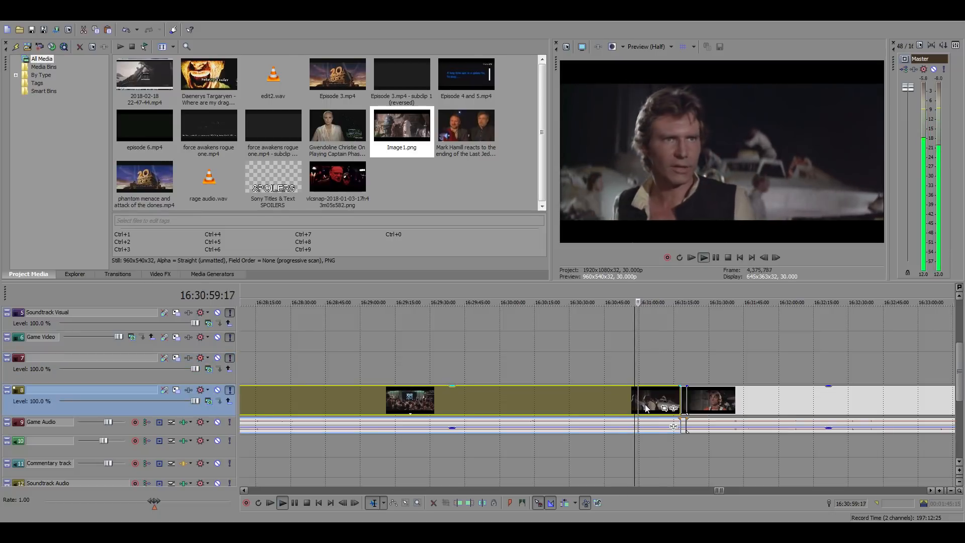
{"action": "left_click", "coordinate": [604, 401]}
{"action": "key", "text": "space"}
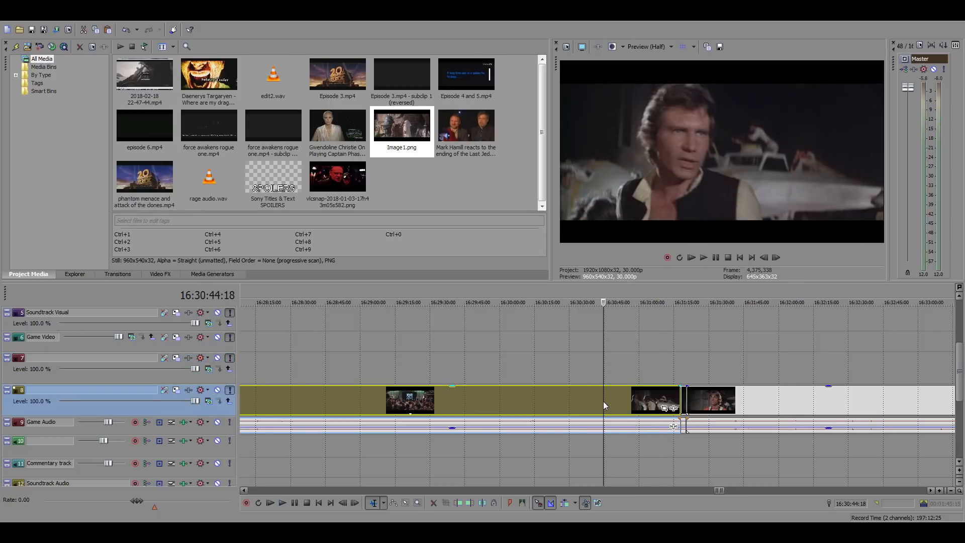
{"action": "key", "text": "space"}
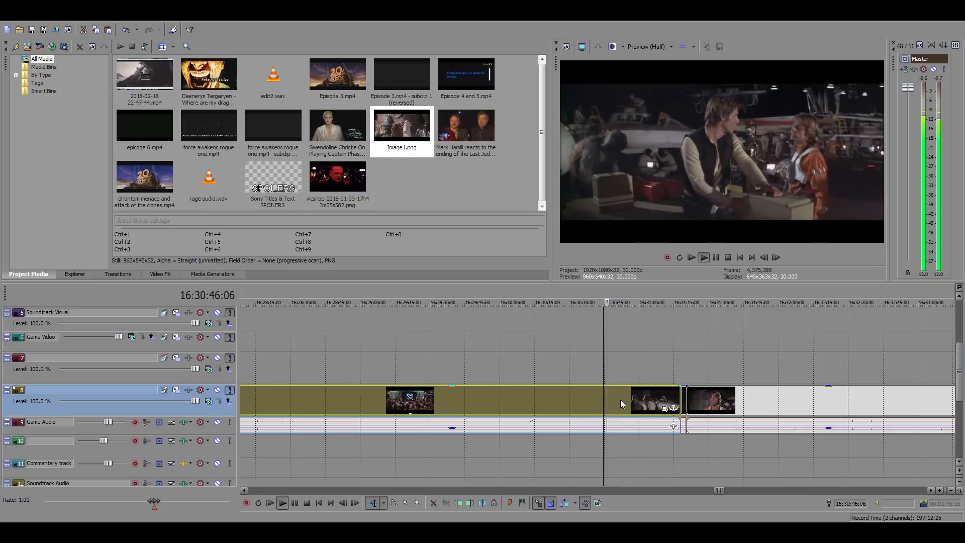
{"action": "key", "text": "space"}
{"action": "key", "text": "s"}
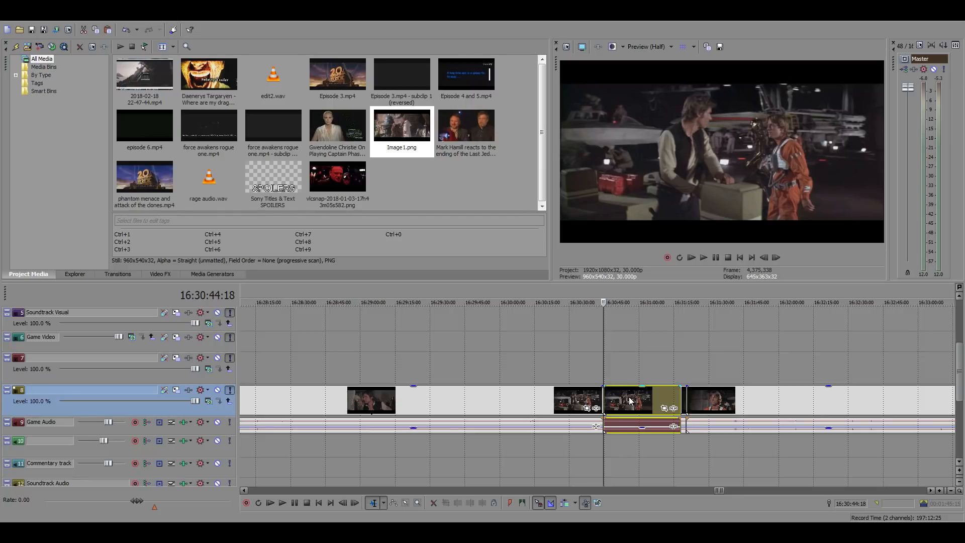
Return to the edit and paste the Han Solo hangar clip at 01:05:25:00, right after the Darth Maul close-up
{"action": "scroll", "coordinate": [630, 399], "scroll_direction": "down", "scroll_amount": 10}
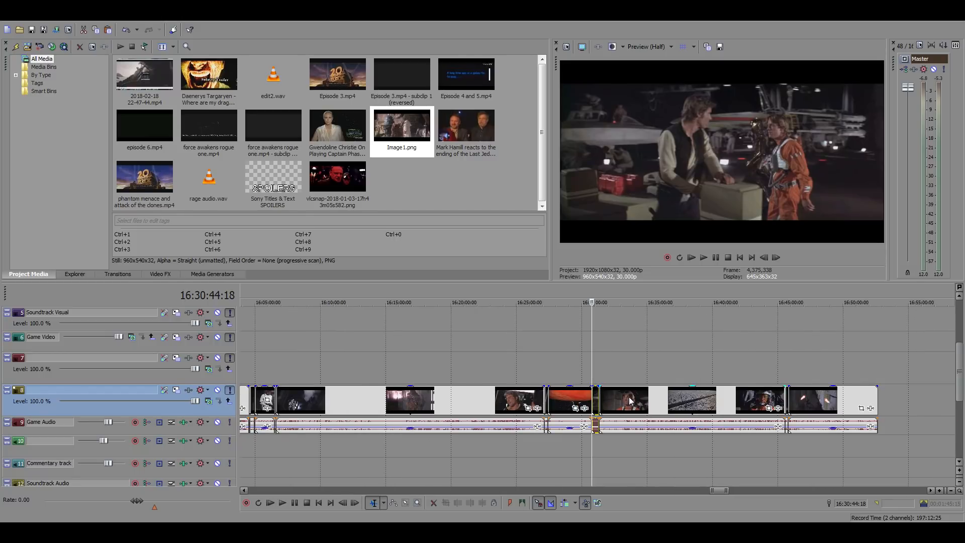
{"action": "scroll", "coordinate": [630, 399], "scroll_direction": "down", "scroll_amount": 8}
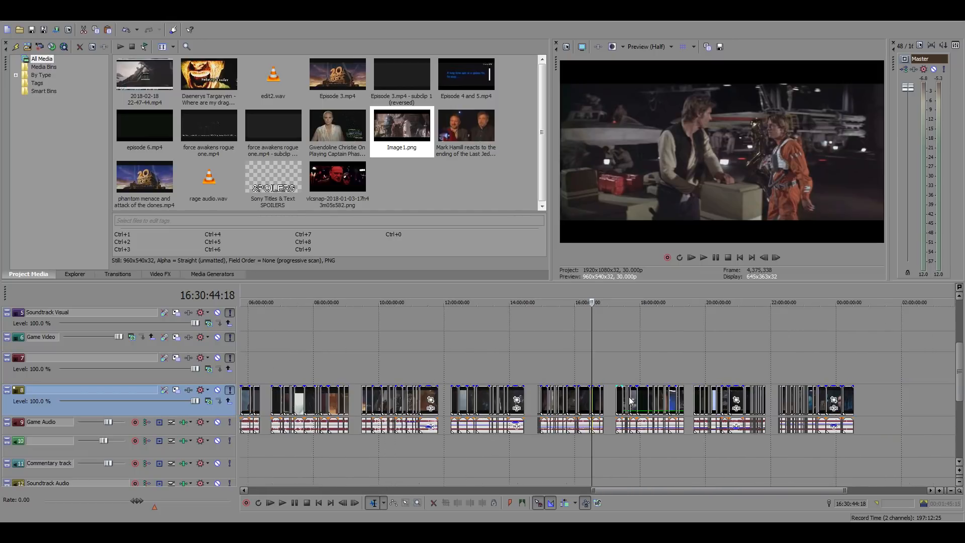
{"action": "scroll", "coordinate": [630, 400], "scroll_direction": "down", "scroll_amount": 5}
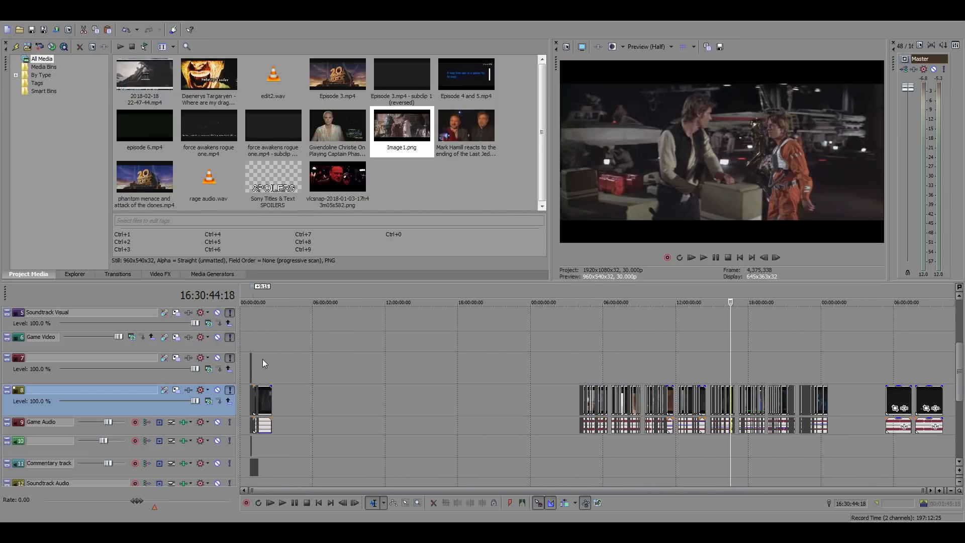
{"action": "left_click", "coordinate": [260, 358]}
{"action": "scroll", "coordinate": [469, 360], "scroll_direction": "up", "scroll_amount": 10}
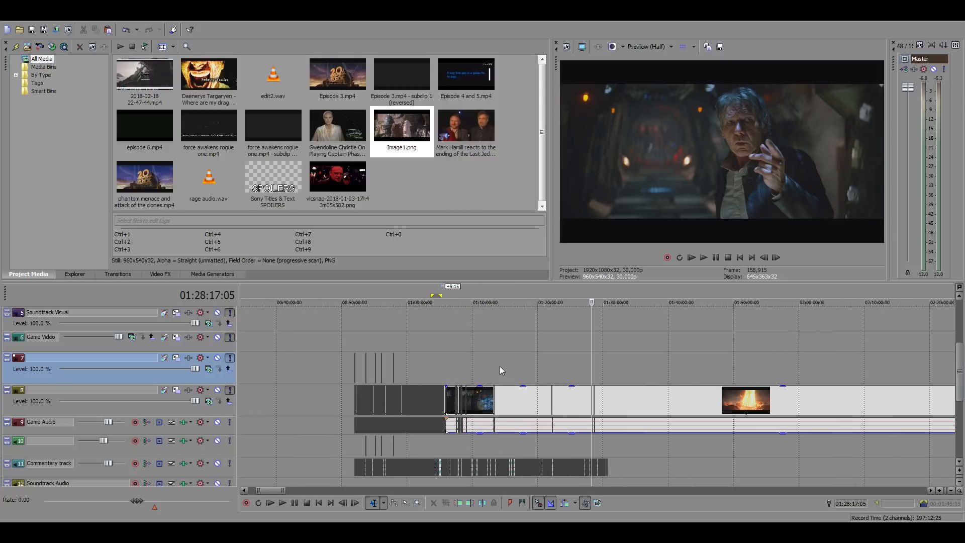
{"action": "left_click", "coordinate": [441, 372]}
{"action": "scroll", "coordinate": [497, 380], "scroll_direction": "up", "scroll_amount": 5}
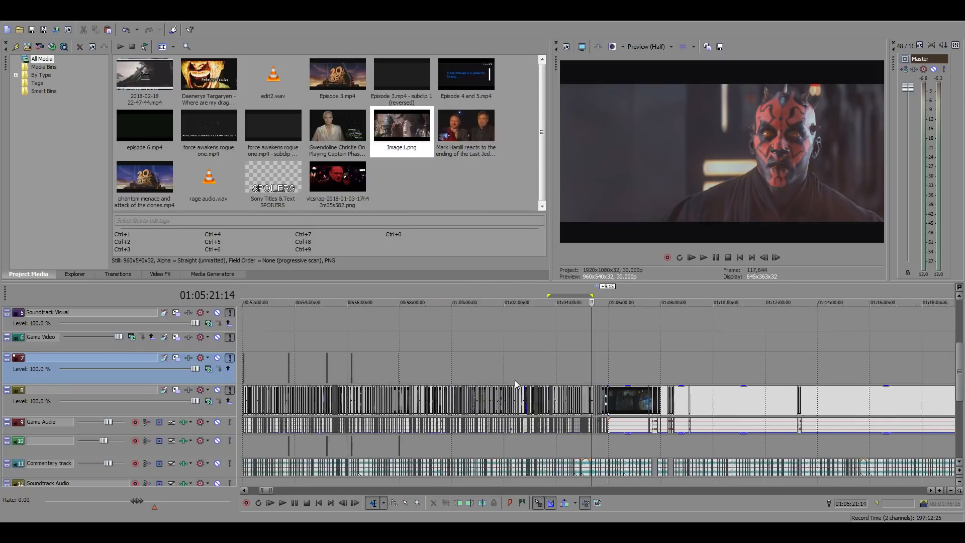
{"action": "scroll", "coordinate": [515, 380], "scroll_direction": "up", "scroll_amount": 2}
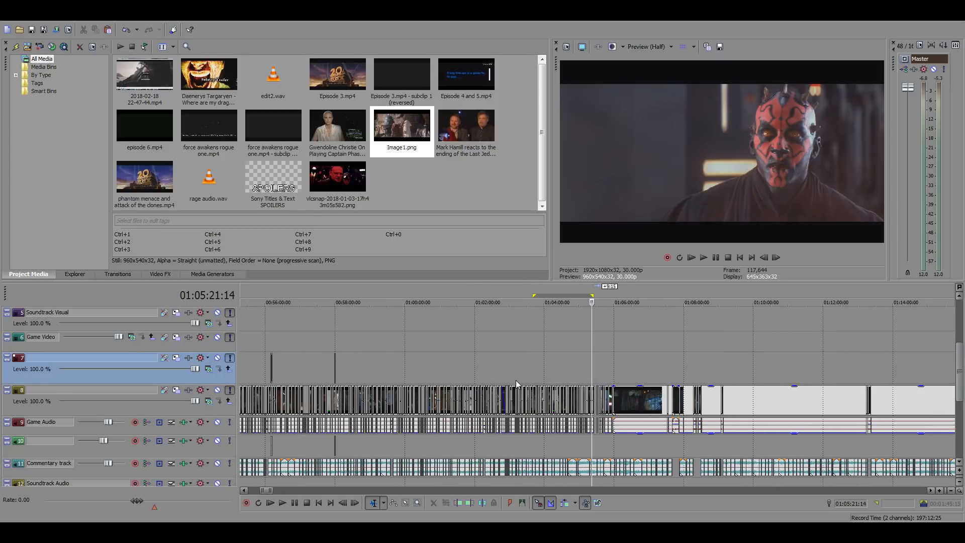
{"action": "scroll", "coordinate": [624, 404], "scroll_direction": "up", "scroll_amount": 6}
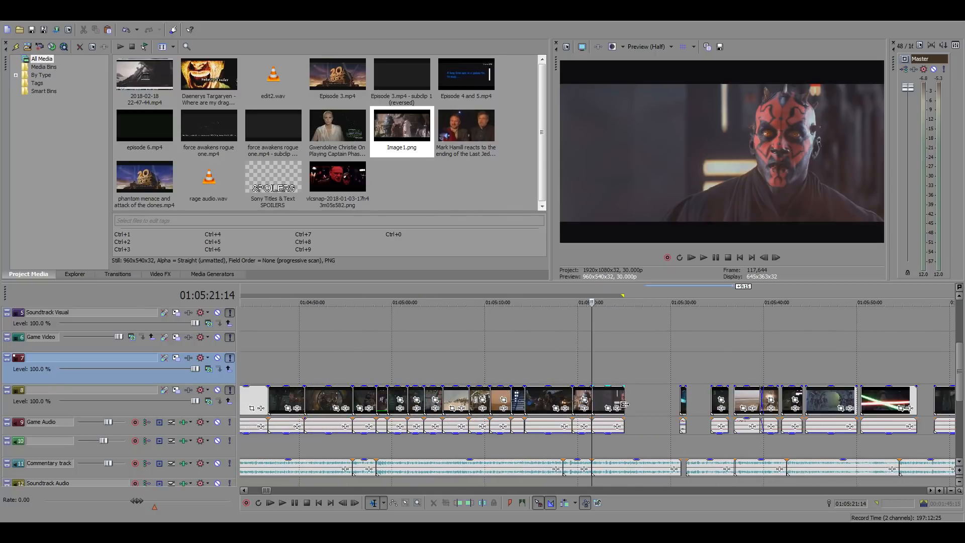
{"action": "left_click", "coordinate": [625, 405]}
{"action": "key", "text": "ctrl+v"}
{"action": "left_click", "coordinate": [648, 427]}
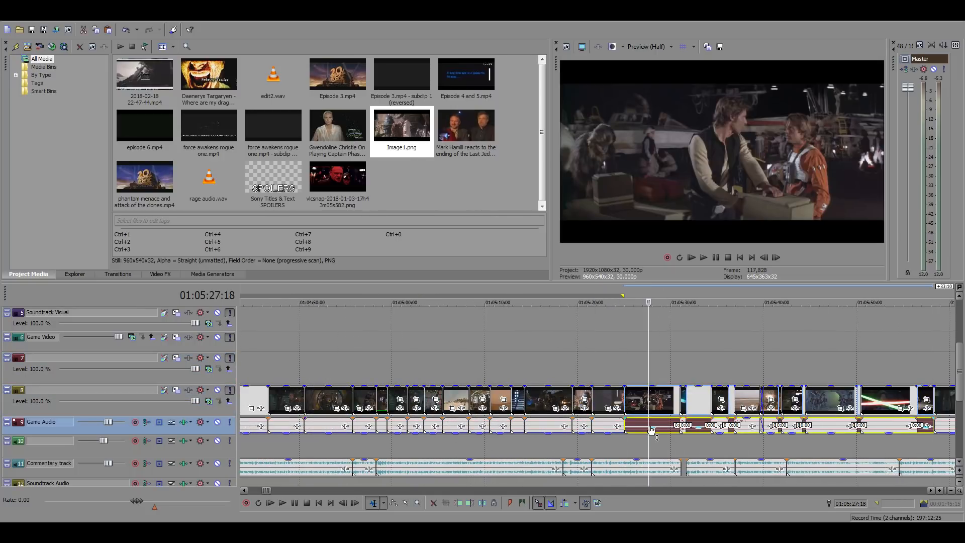
Play the pasted hangar clip against the commentary and trim its end to 01:05:29:14
{"action": "left_click", "coordinate": [625, 373]}
{"action": "scroll", "coordinate": [746, 405], "scroll_direction": "up", "scroll_amount": 4}
{"action": "key", "text": "space"}
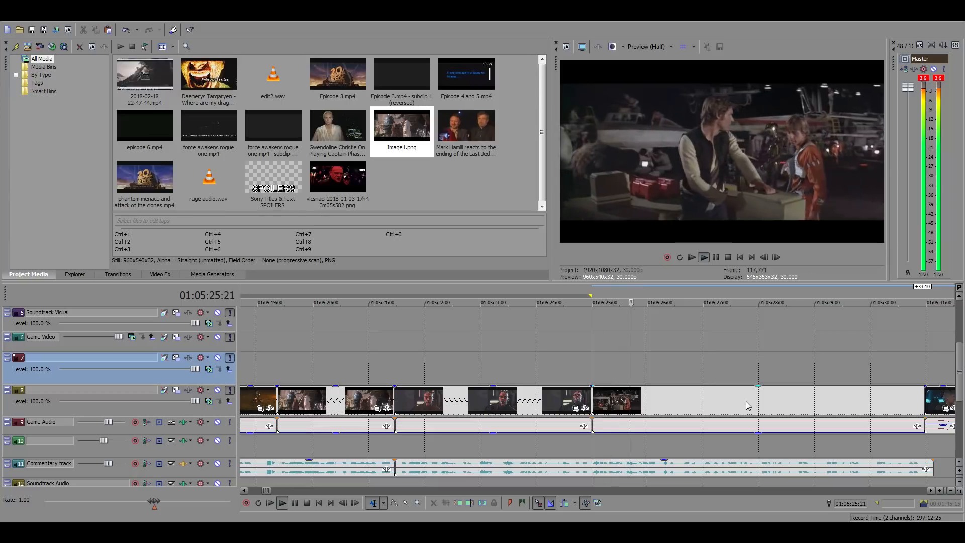
{"action": "scroll", "coordinate": [746, 403], "scroll_direction": "down", "scroll_amount": 2}
{"action": "left_click", "coordinate": [676, 404]}
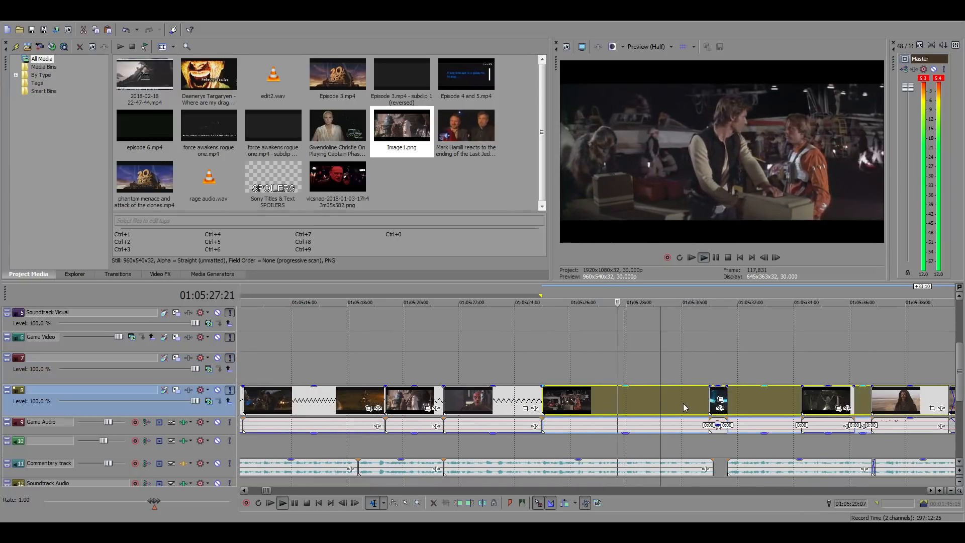
{"action": "scroll", "coordinate": [590, 413], "scroll_direction": "up", "scroll_amount": 2}
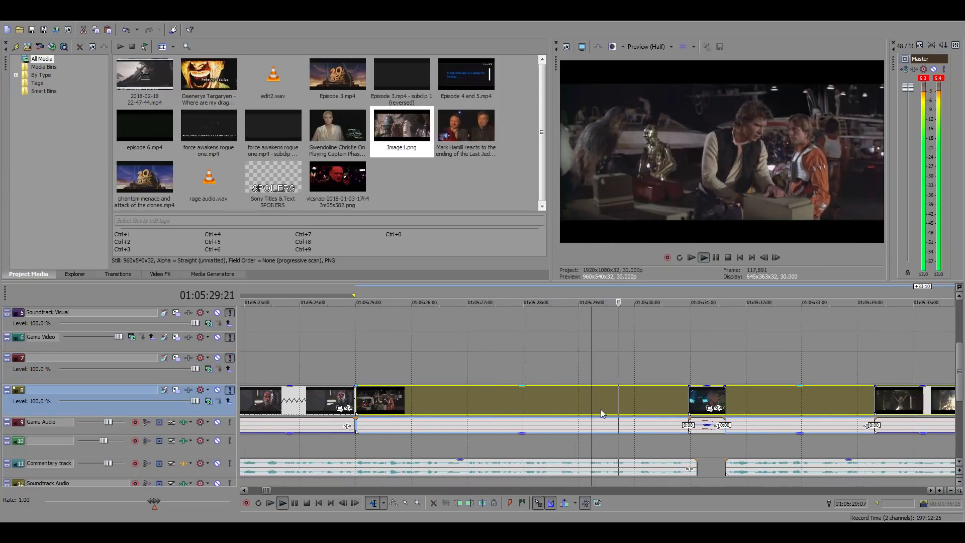
{"action": "left_click", "coordinate": [604, 404]}
{"action": "key", "text": "space"}
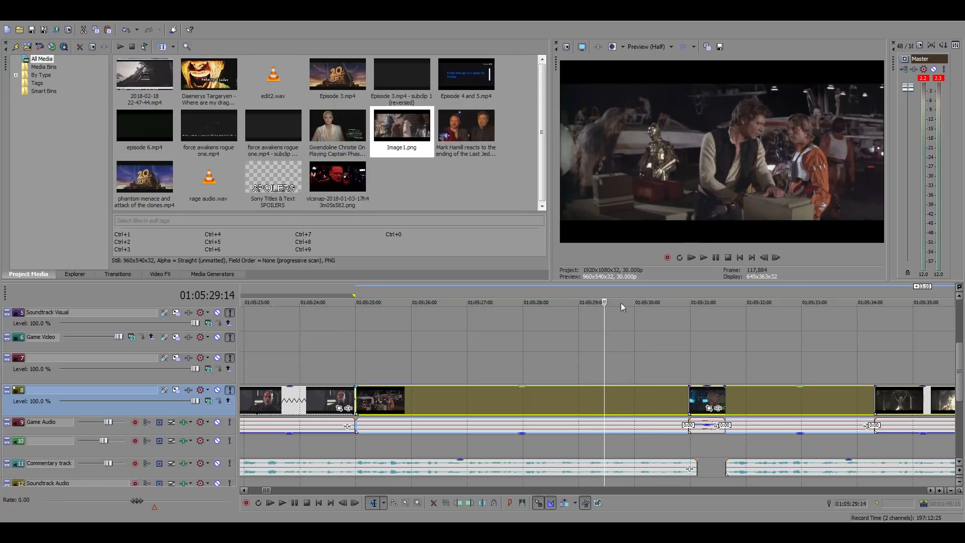
{"action": "key", "text": "alt+]"}
{"action": "scroll", "coordinate": [681, 373], "scroll_direction": "down", "scroll_amount": 3}
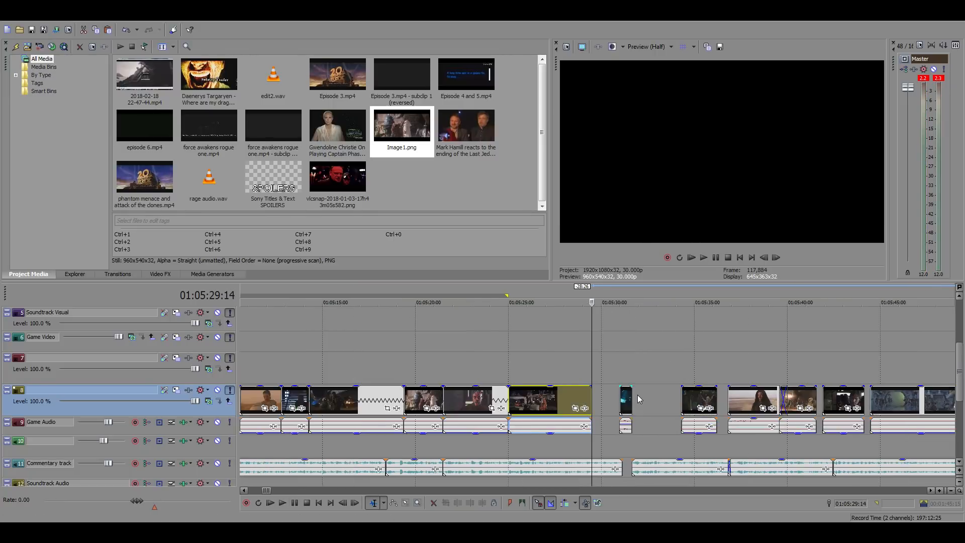
Examine the Force Awakens corridor standoff shots with Han Solo and Chewbacca between 01:04:41 and 01:04:51
{"action": "scroll", "coordinate": [401, 403], "scroll_direction": "down", "scroll_amount": 1}
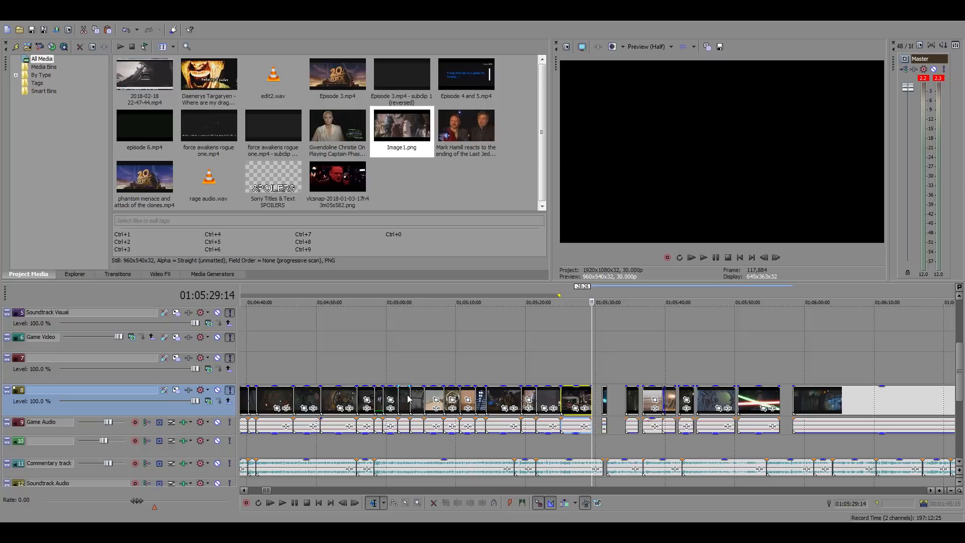
{"action": "left_click", "coordinate": [319, 366]}
{"action": "scroll", "coordinate": [659, 395], "scroll_direction": "up", "scroll_amount": 2}
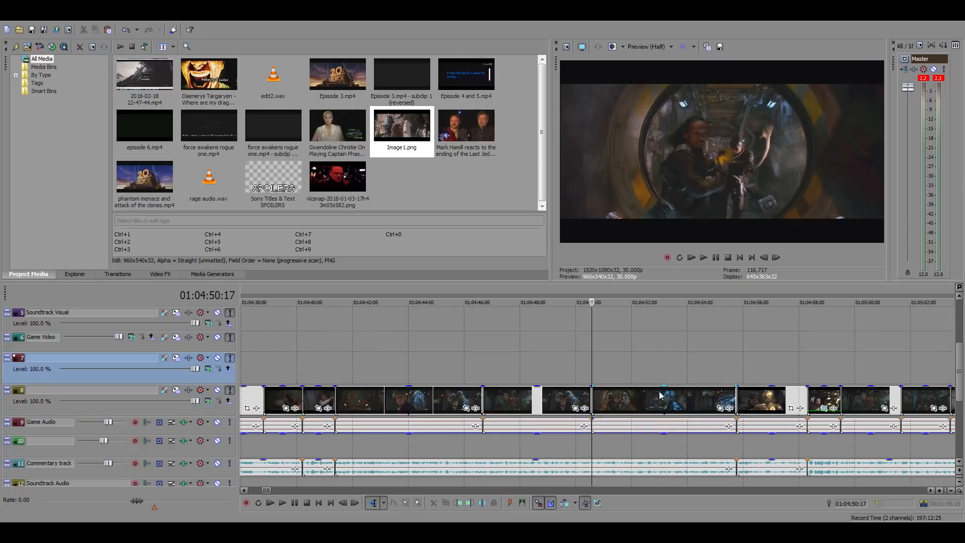
{"action": "left_click", "coordinate": [495, 398]}
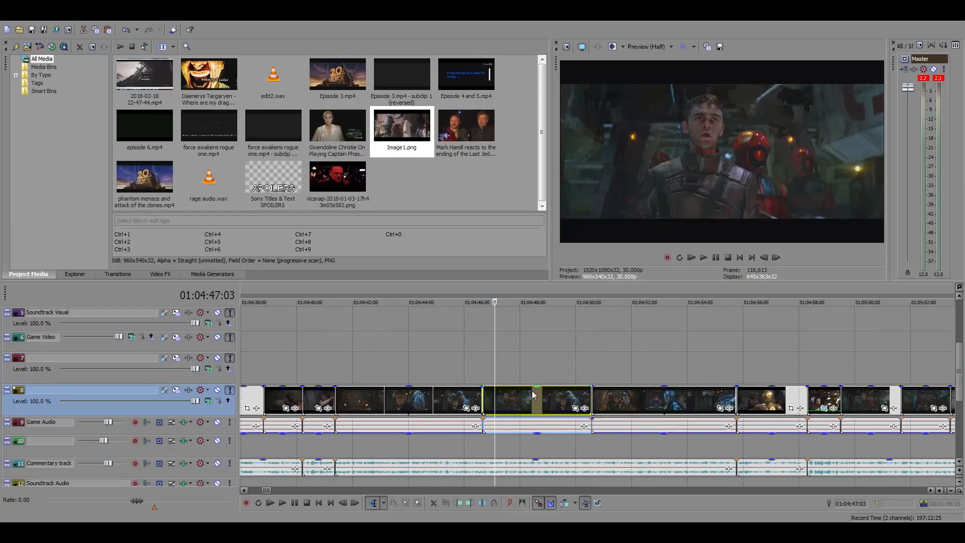
{"action": "left_click", "coordinate": [396, 402]}
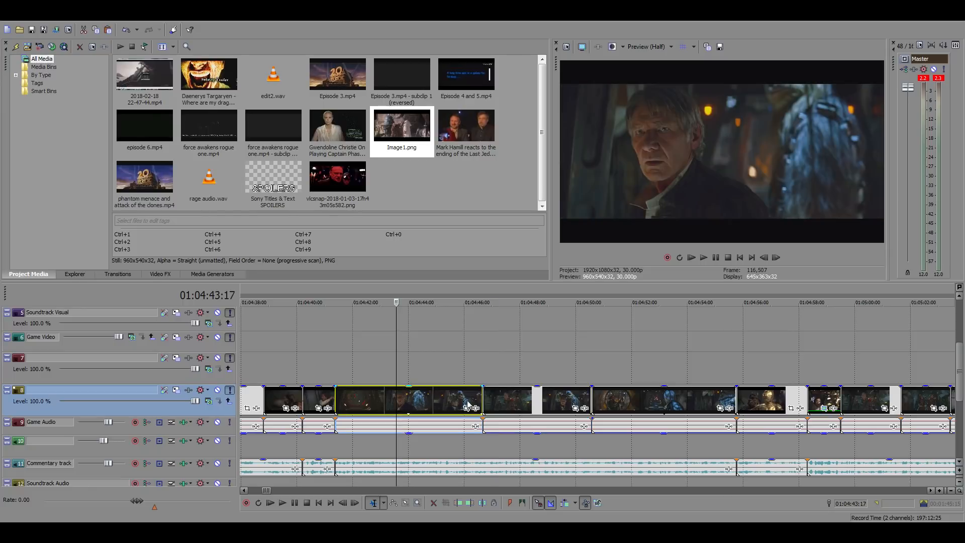
{"action": "left_click", "coordinate": [554, 401]}
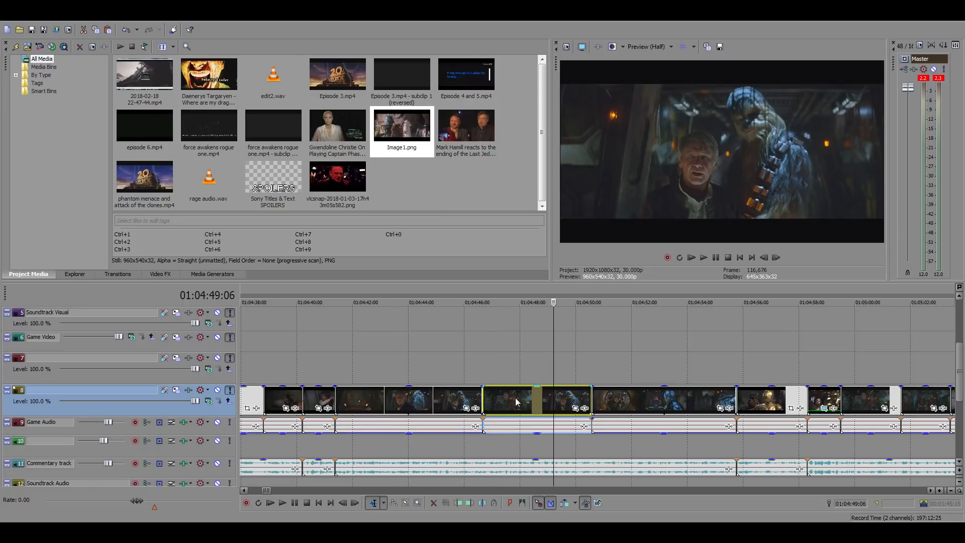
{"action": "left_click", "coordinate": [490, 399]}
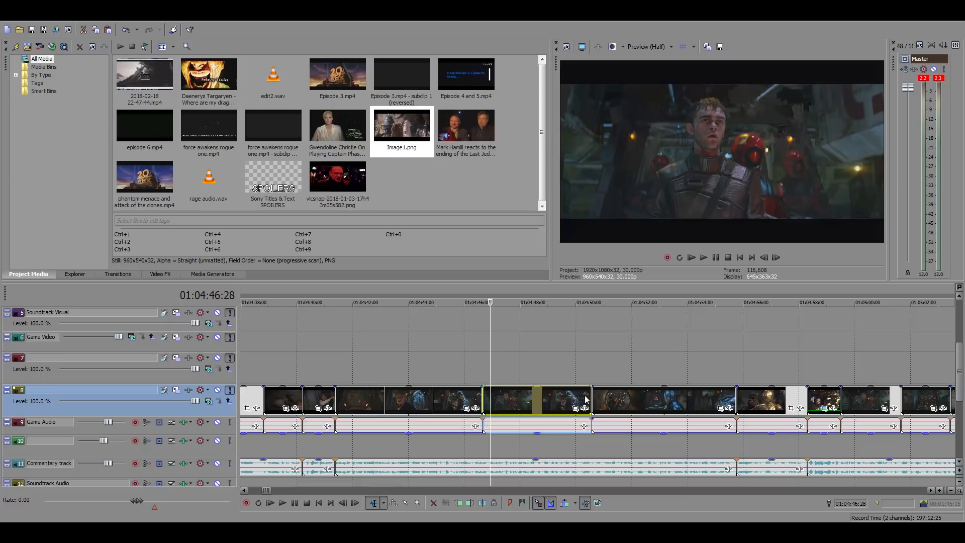
{"action": "left_click", "coordinate": [601, 397]}
{"action": "scroll", "coordinate": [566, 398], "scroll_direction": "down", "scroll_amount": 3}
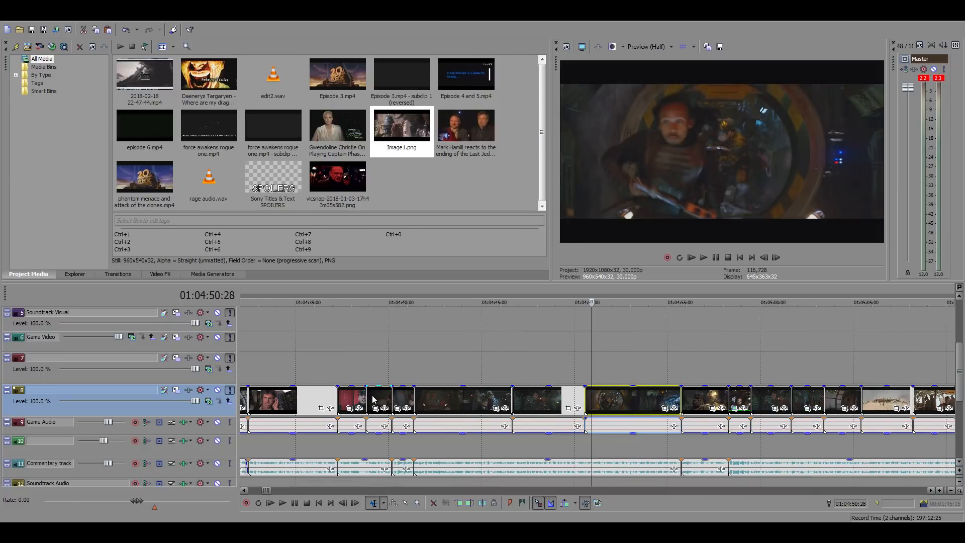
{"action": "scroll", "coordinate": [372, 399], "scroll_direction": "down", "scroll_amount": 3}
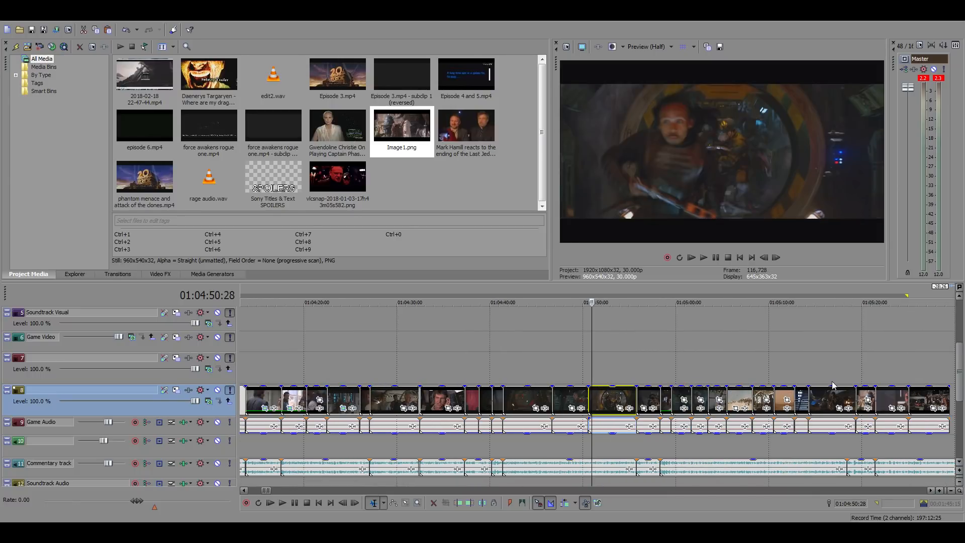
{"action": "left_click", "coordinate": [812, 367]}
{"action": "scroll", "coordinate": [444, 385], "scroll_direction": "down", "scroll_amount": 3}
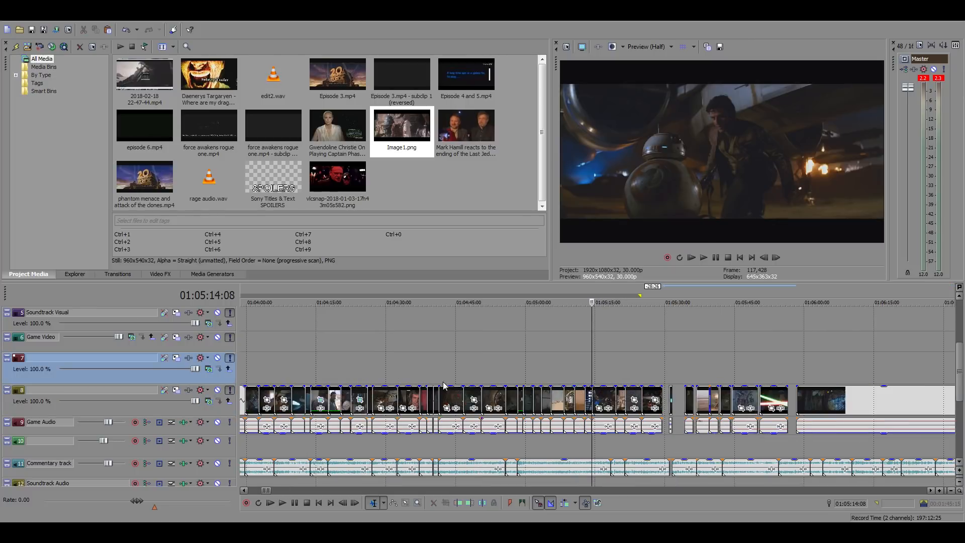
{"action": "left_click", "coordinate": [440, 384]}
{"action": "scroll", "coordinate": [440, 385], "scroll_direction": "up", "scroll_amount": 8}
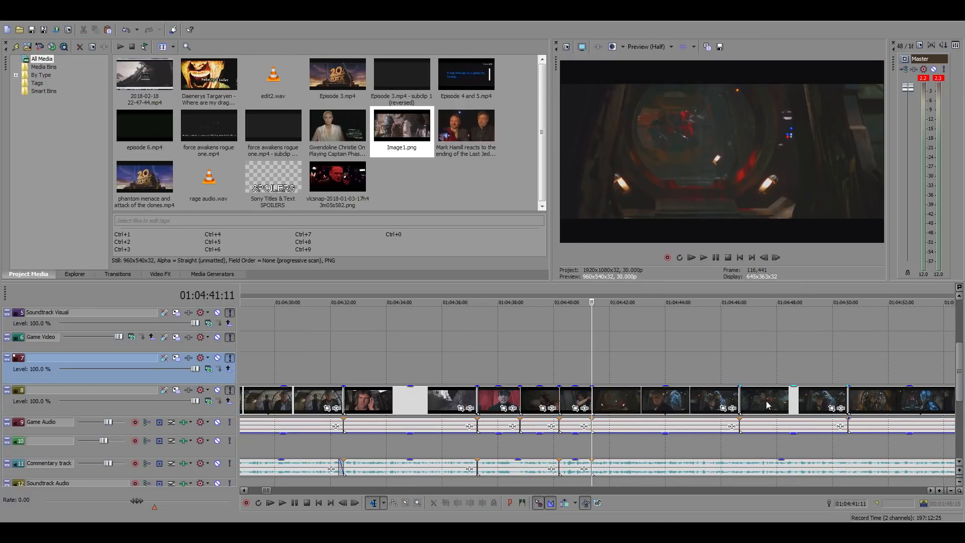
{"action": "left_click", "coordinate": [862, 400]}
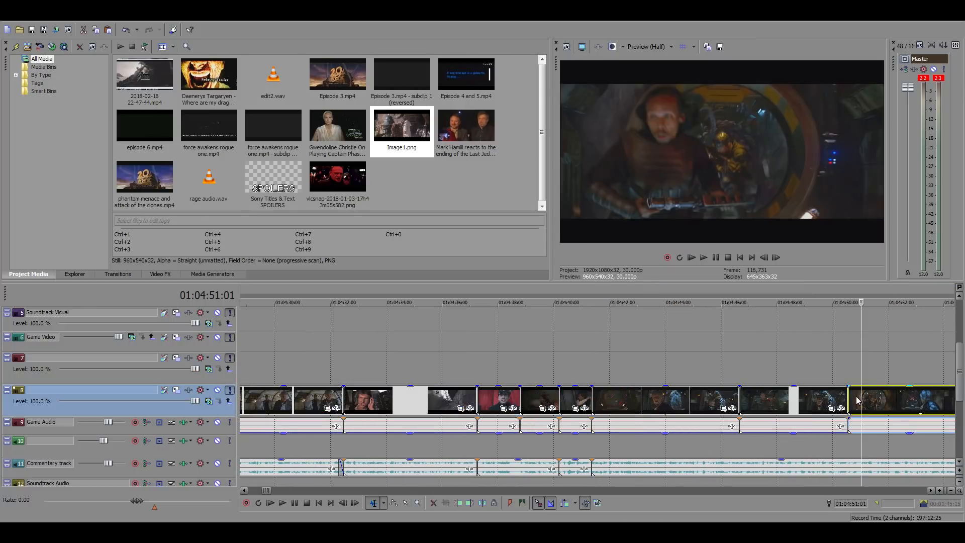
{"action": "left_click", "coordinate": [747, 405]}
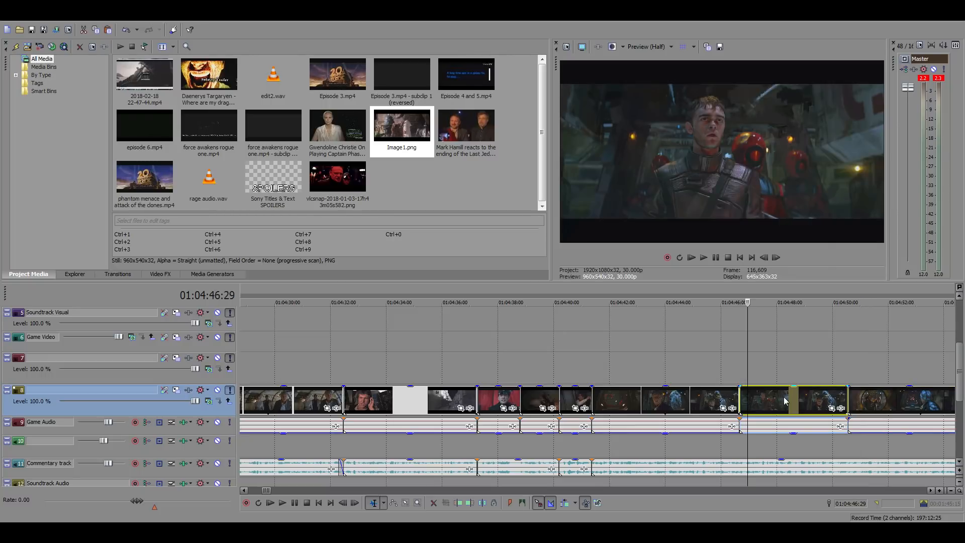
Look through the earlier edited shots between 01:04:07 and 01:04:29
{"action": "left_click", "coordinate": [254, 361]}
{"action": "scroll", "coordinate": [254, 362], "scroll_direction": "down", "scroll_amount": 3}
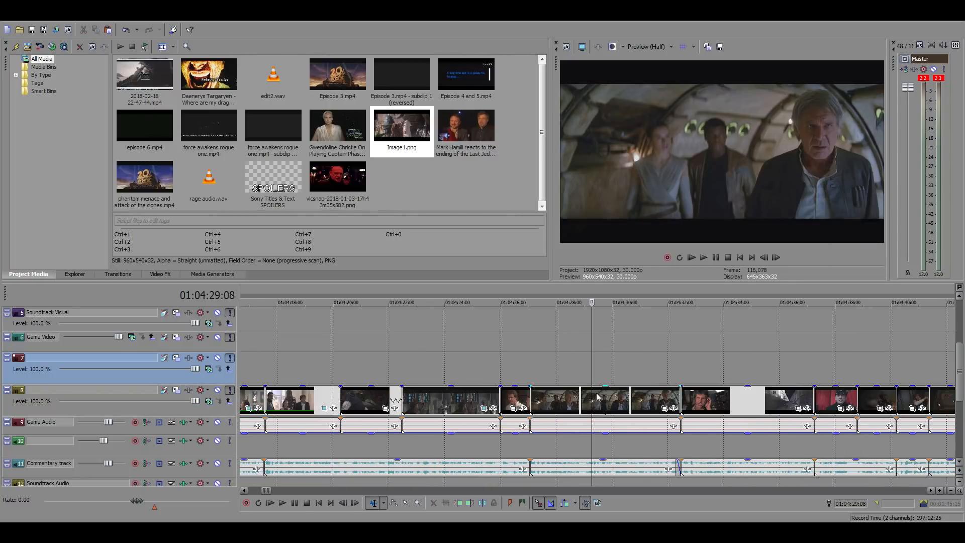
{"action": "scroll", "coordinate": [427, 396], "scroll_direction": "down", "scroll_amount": 1}
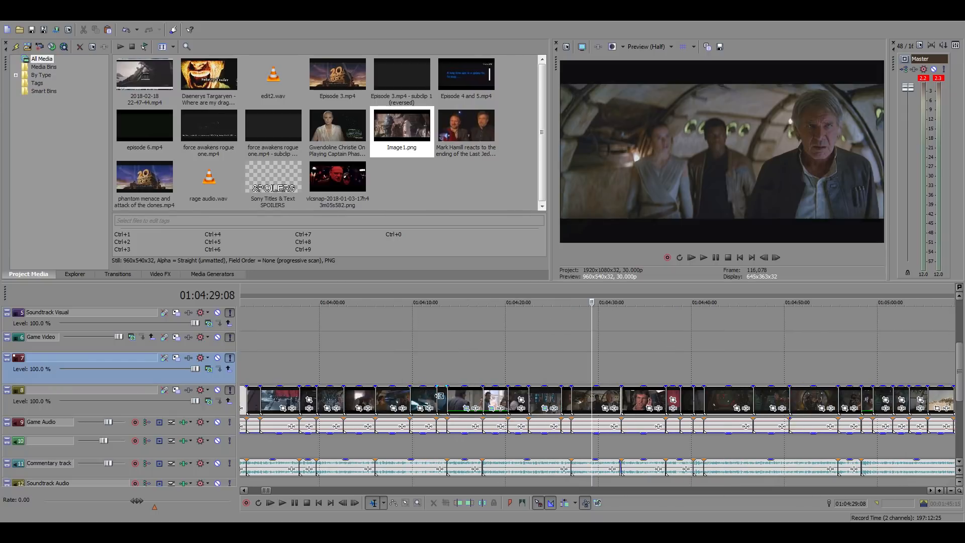
{"action": "left_click", "coordinate": [389, 368]}
{"action": "scroll", "coordinate": [390, 370], "scroll_direction": "up", "scroll_amount": 4}
{"action": "scroll", "coordinate": [543, 379], "scroll_direction": "down", "scroll_amount": 2}
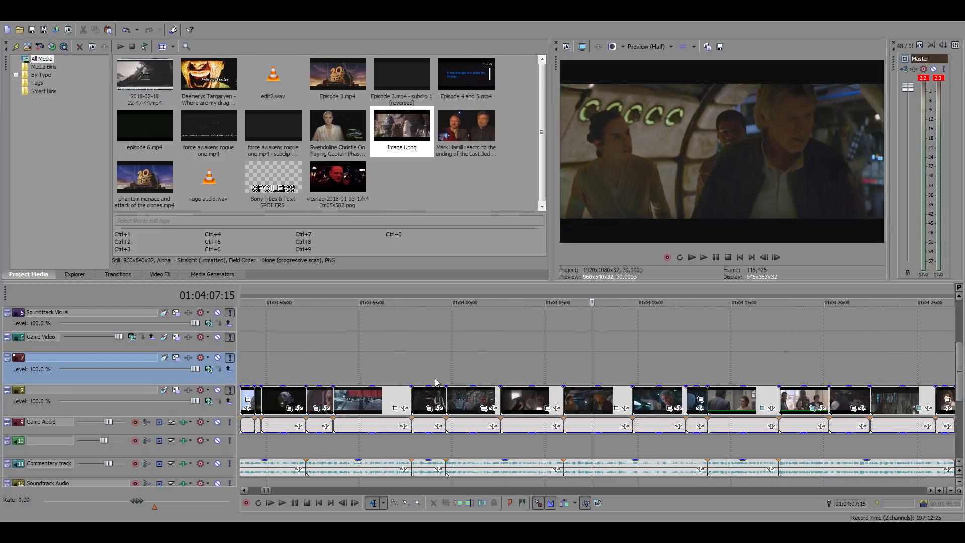
{"action": "left_click", "coordinate": [748, 378]}
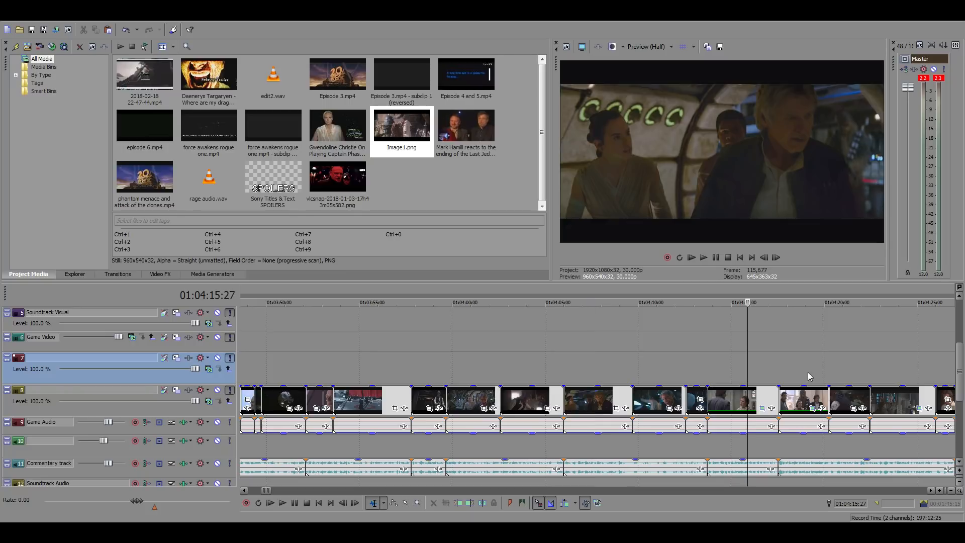
{"action": "left_click", "coordinate": [807, 374]}
{"action": "left_click", "coordinate": [899, 374]}
{"action": "scroll", "coordinate": [892, 378], "scroll_direction": "down", "scroll_amount": 2}
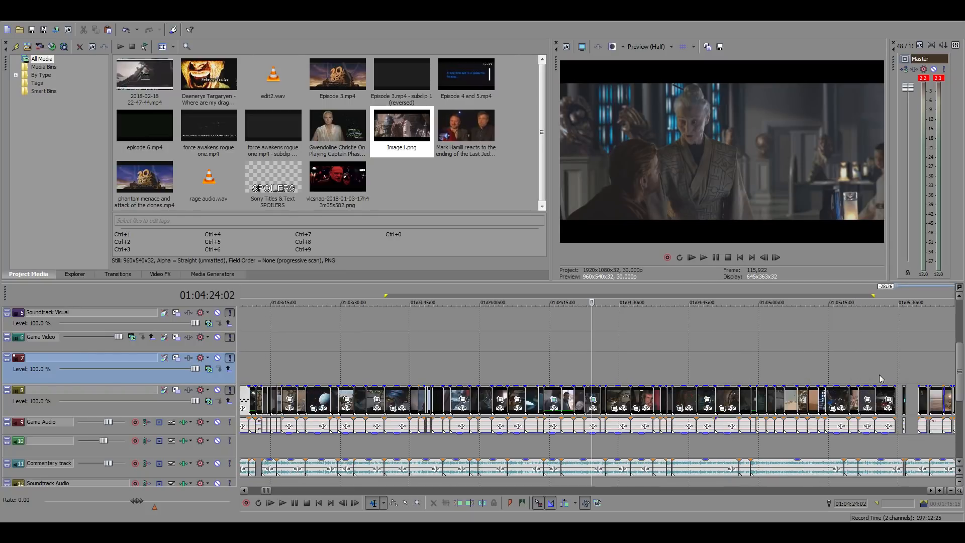
Play the Force Awakens corridor standoff shots against the commentary from 01:04:45:06
{"action": "left_click", "coordinate": [694, 377]}
{"action": "scroll", "coordinate": [695, 377], "scroll_direction": "up", "scroll_amount": 2}
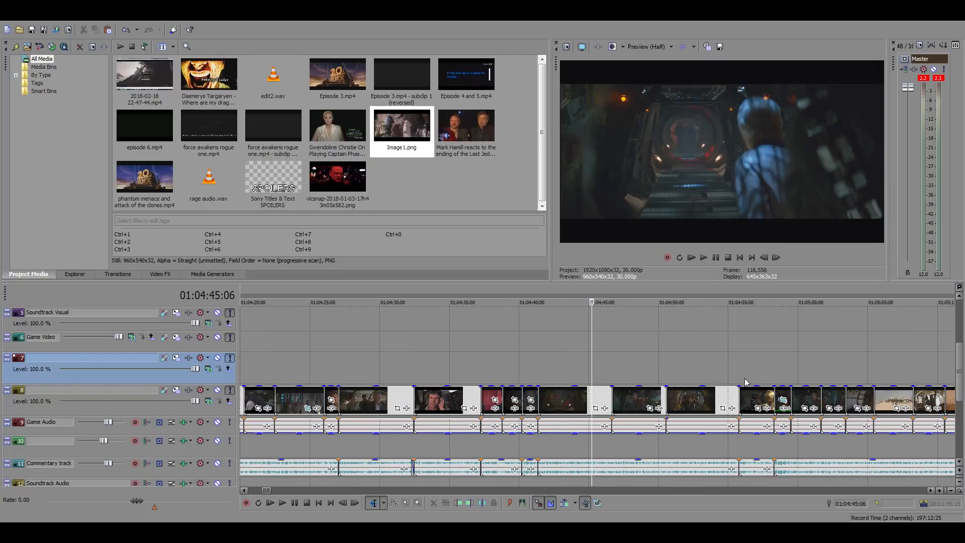
{"action": "key", "text": "space"}
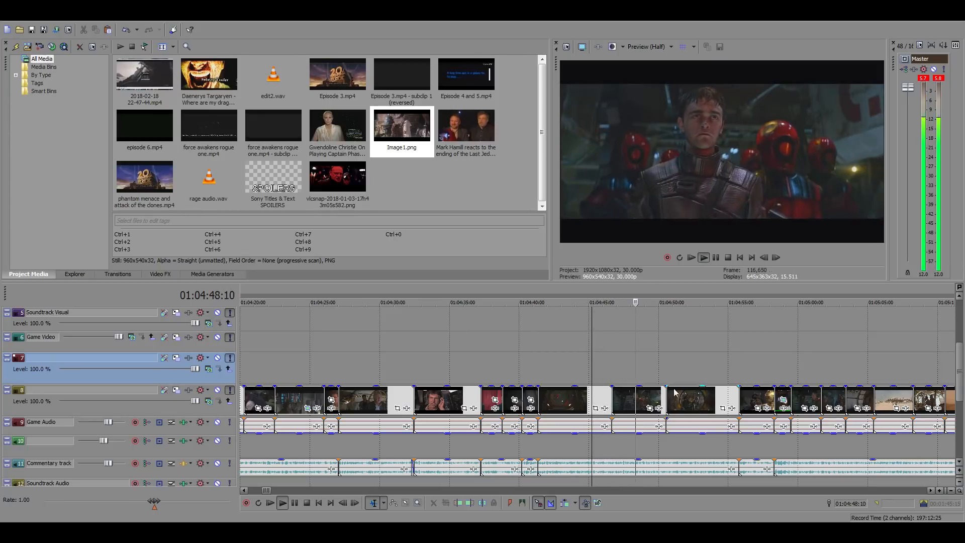
{"action": "key", "text": "space"}
Step frame by frame through the cut from Han Solo and Chewbacca to the gang leader around 01:04:46:20
{"action": "left_click", "coordinate": [604, 373]}
{"action": "scroll", "coordinate": [604, 372], "scroll_direction": "up", "scroll_amount": 5}
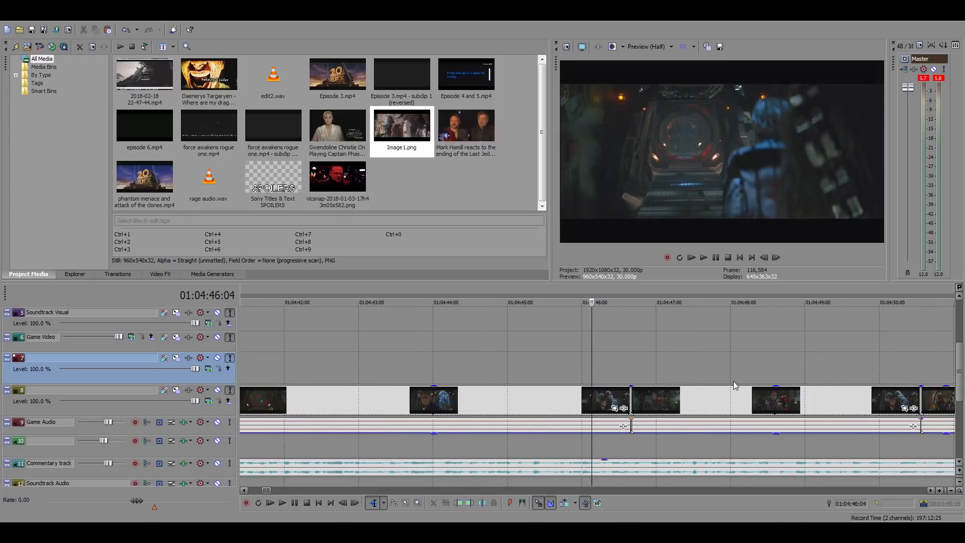
{"action": "left_click", "coordinate": [775, 257]}
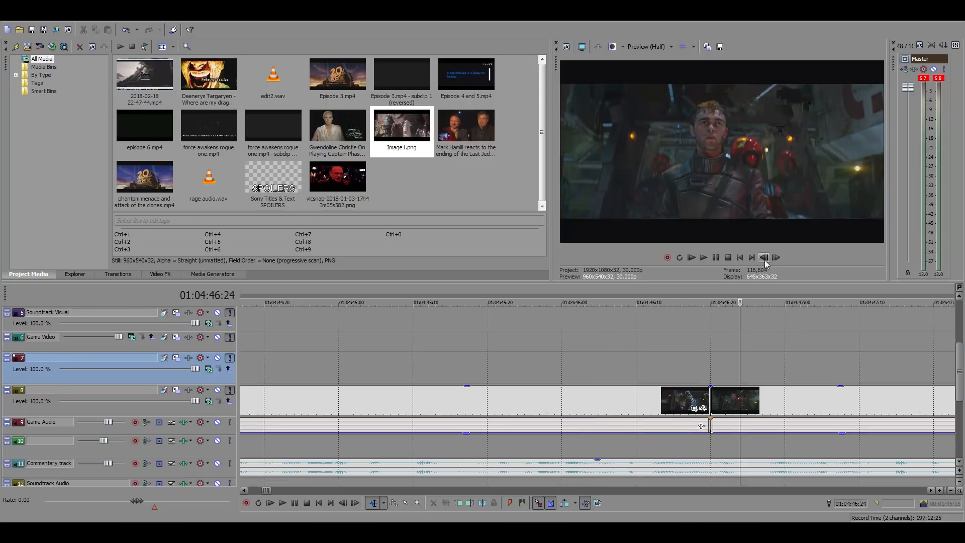
{"action": "left_click", "coordinate": [764, 258]}
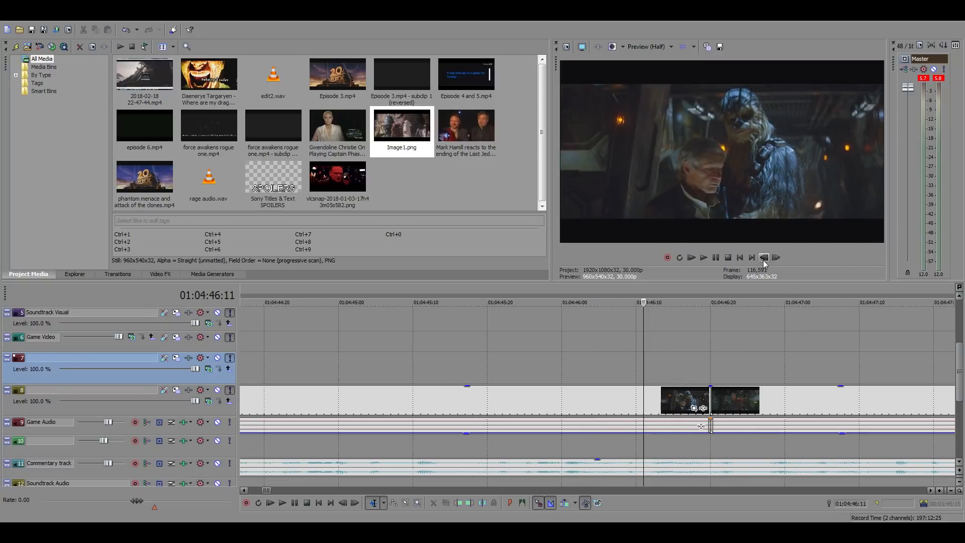
{"action": "left_click", "coordinate": [764, 257]}
{"action": "left_click", "coordinate": [764, 257]}
{"action": "left_click", "coordinate": [764, 257]}
{"action": "left_click", "coordinate": [776, 257]}
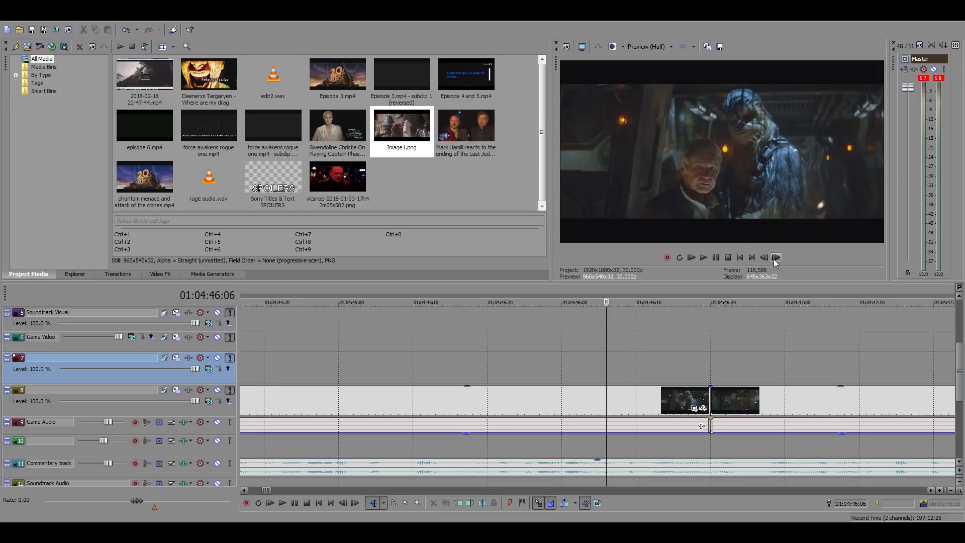
{"action": "left_click", "coordinate": [776, 258]}
{"action": "left_click", "coordinate": [776, 257]}
{"action": "left_click", "coordinate": [775, 258]}
{"action": "scroll", "coordinate": [762, 429], "scroll_direction": "down", "scroll_amount": 2}
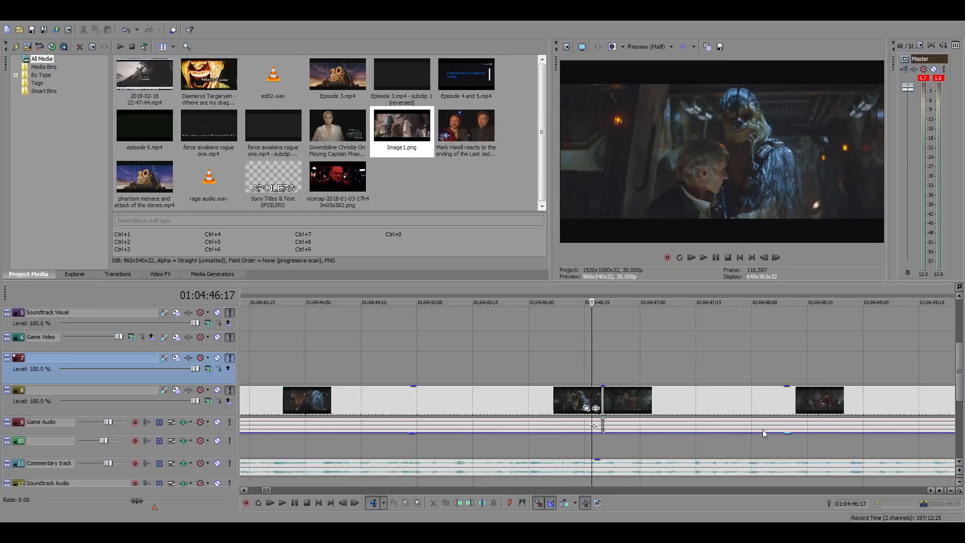
{"action": "scroll", "coordinate": [762, 431], "scroll_direction": "down", "scroll_amount": 8}
Check the shots around 01:05:10, and go to the Force Awakens source footage around 23:17 on the timeline
{"action": "left_click", "coordinate": [659, 385]}
{"action": "scroll", "coordinate": [659, 384], "scroll_direction": "up", "scroll_amount": 6}
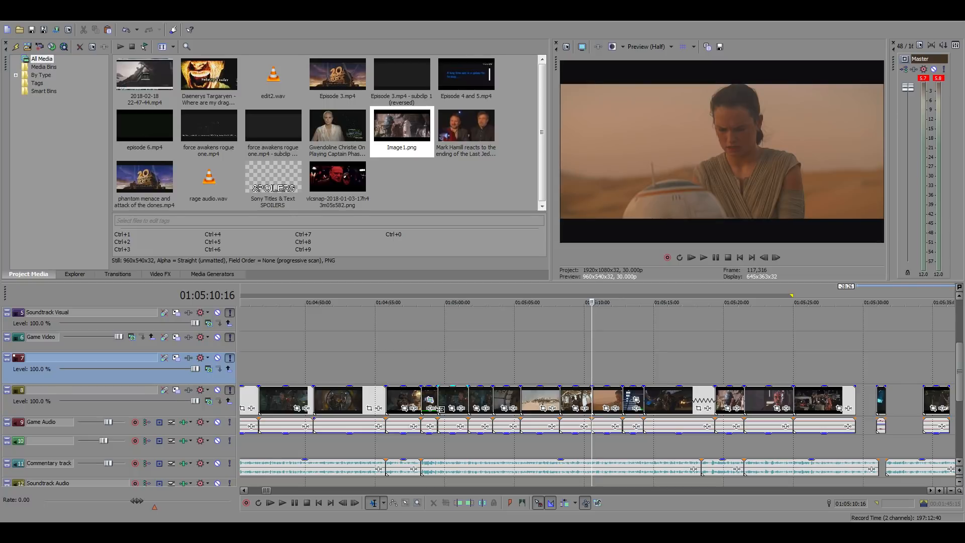
{"action": "left_click", "coordinate": [810, 381]}
{"action": "scroll", "coordinate": [733, 400], "scroll_direction": "down", "scroll_amount": 4}
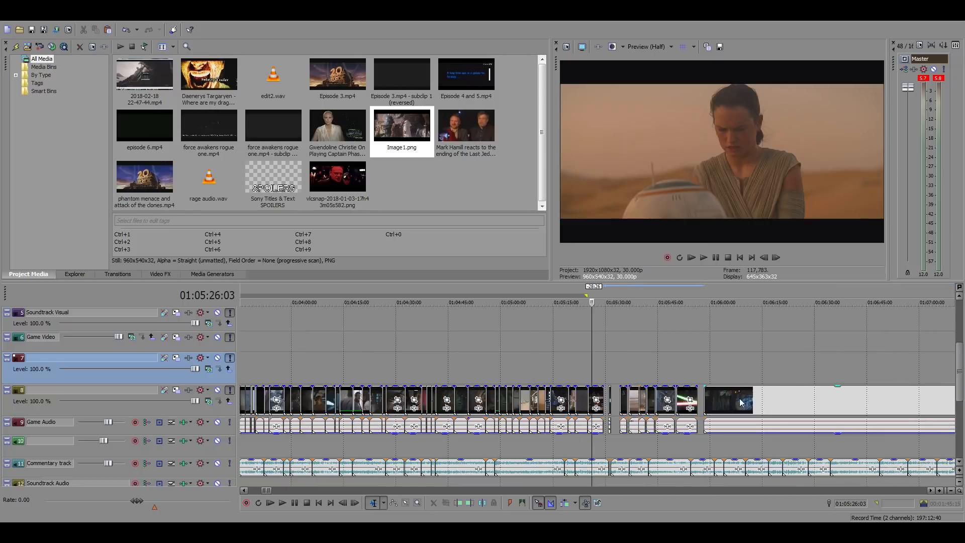
{"action": "scroll", "coordinate": [727, 408], "scroll_direction": "down", "scroll_amount": 15}
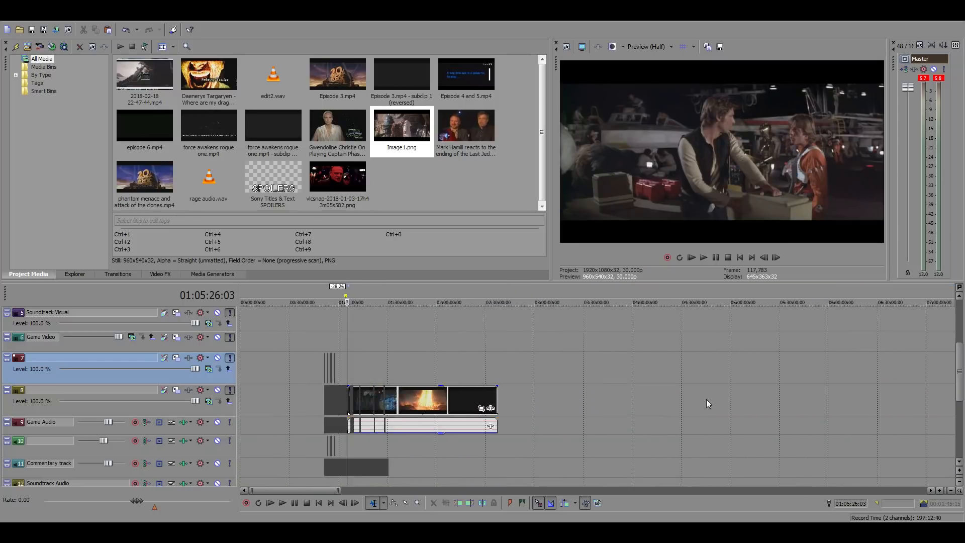
{"action": "left_click", "coordinate": [815, 358]}
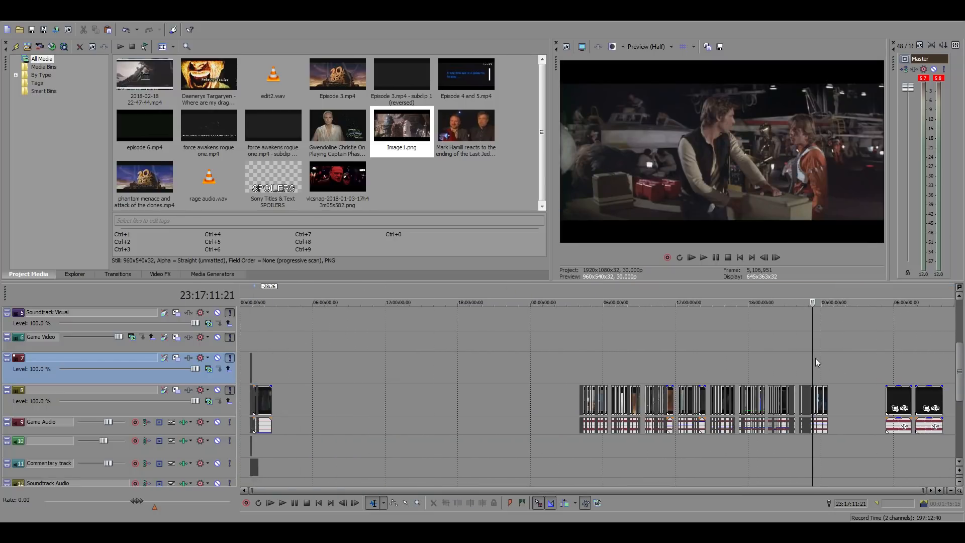
{"action": "scroll", "coordinate": [717, 368], "scroll_direction": "up", "scroll_amount": 10}
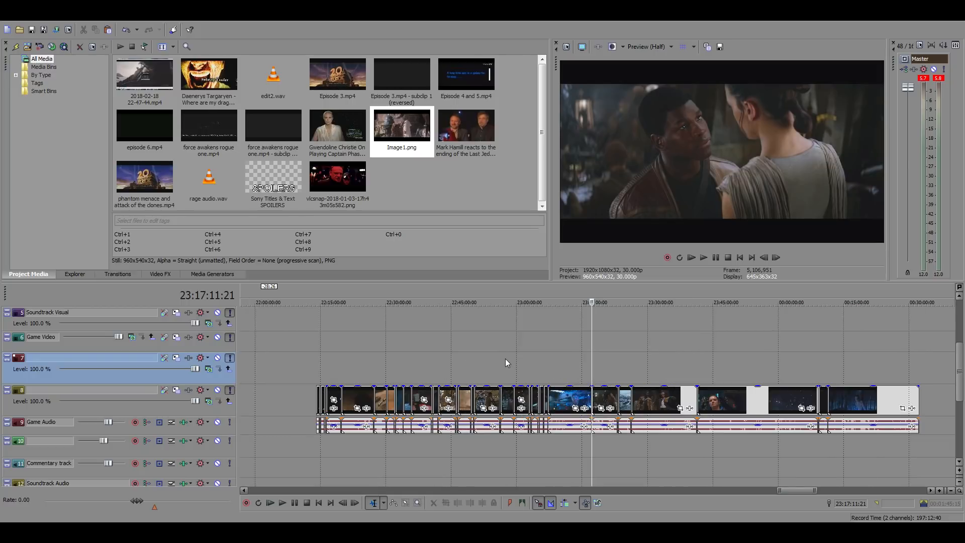
Find the Han Solo corridor shot with his raised hand around 22:59:20 in the source footage and copy it
{"action": "left_click", "coordinate": [529, 365]}
{"action": "scroll", "coordinate": [615, 366], "scroll_direction": "up", "scroll_amount": 3}
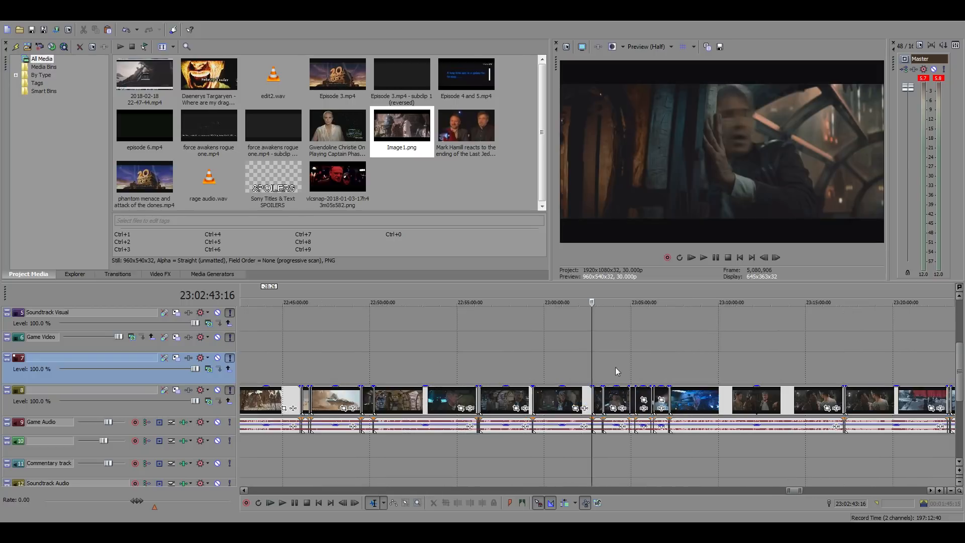
{"action": "scroll", "coordinate": [626, 374], "scroll_direction": "up", "scroll_amount": 2}
{"action": "left_click", "coordinate": [471, 365]}
{"action": "scroll", "coordinate": [548, 366], "scroll_direction": "up", "scroll_amount": 5}
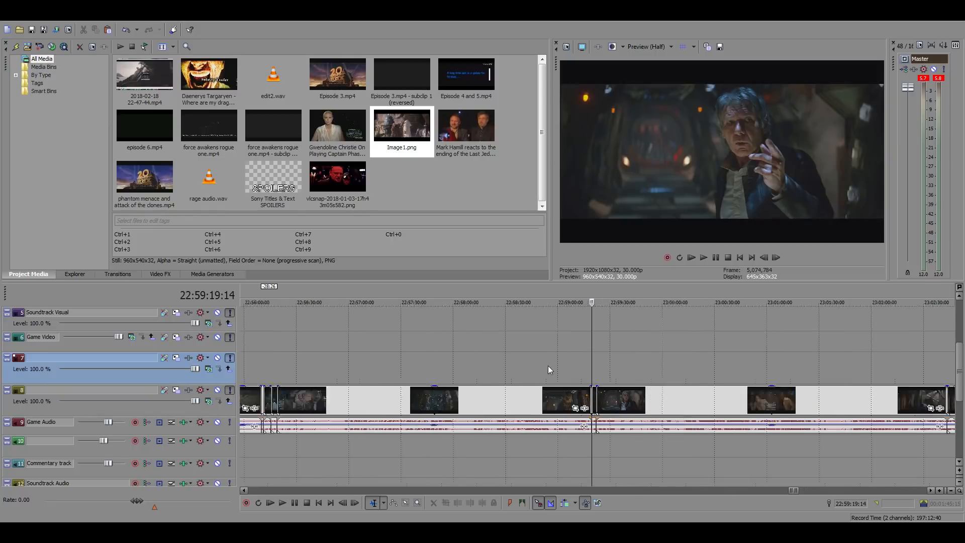
{"action": "key", "text": "space"}
{"action": "scroll", "coordinate": [665, 376], "scroll_direction": "up", "scroll_amount": 4}
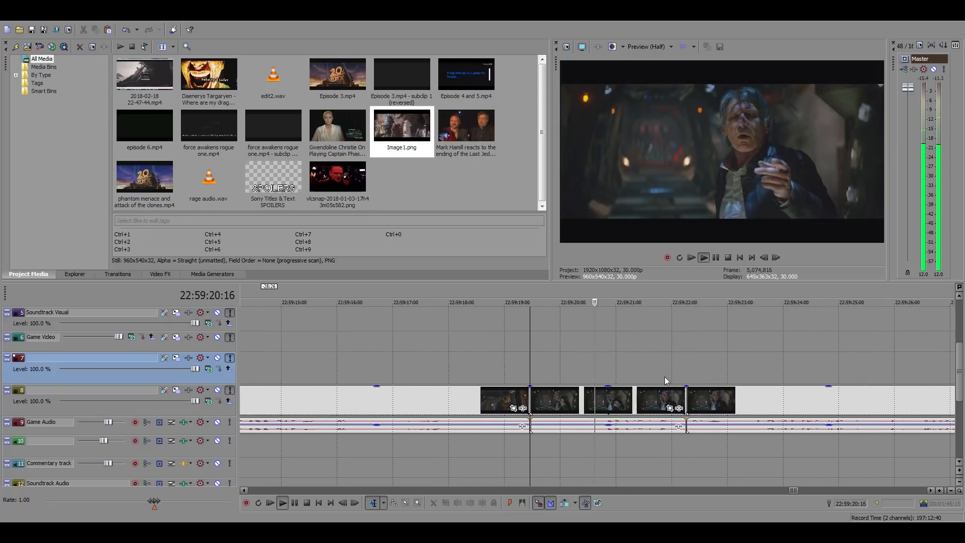
{"action": "left_click", "coordinate": [559, 399]}
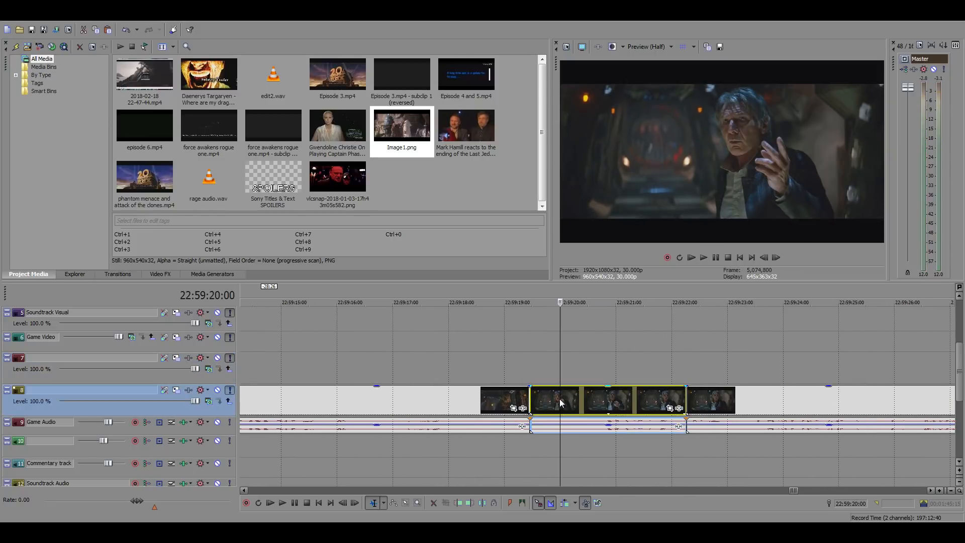
Return to the edit and paste the Han Solo corridor shot at 01:05:29:14, right after the hangar clip
{"action": "scroll", "coordinate": [574, 399], "scroll_direction": "down", "scroll_amount": 6}
{"action": "scroll", "coordinate": [413, 454], "scroll_direction": "down", "scroll_amount": 8}
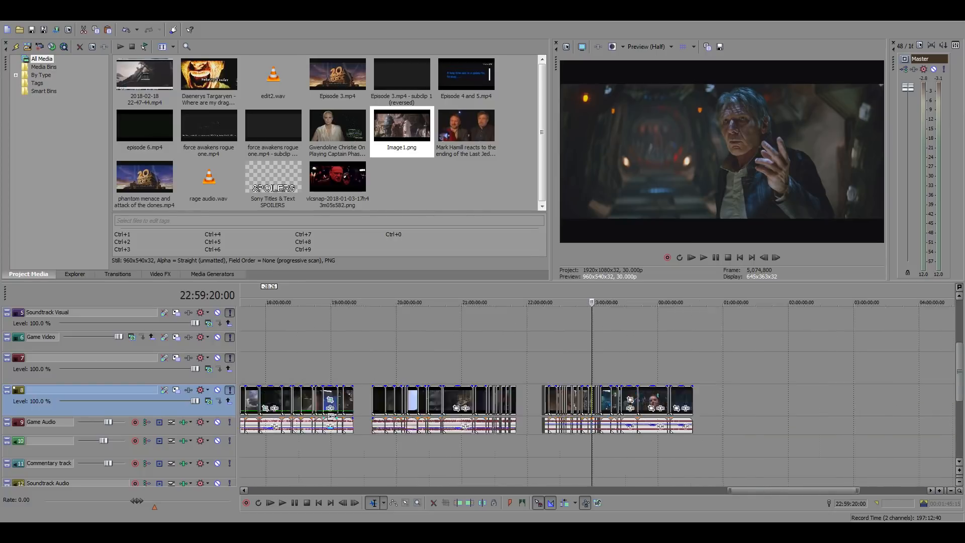
{"action": "left_click", "coordinate": [257, 355]}
{"action": "scroll", "coordinate": [514, 376], "scroll_direction": "up", "scroll_amount": 10}
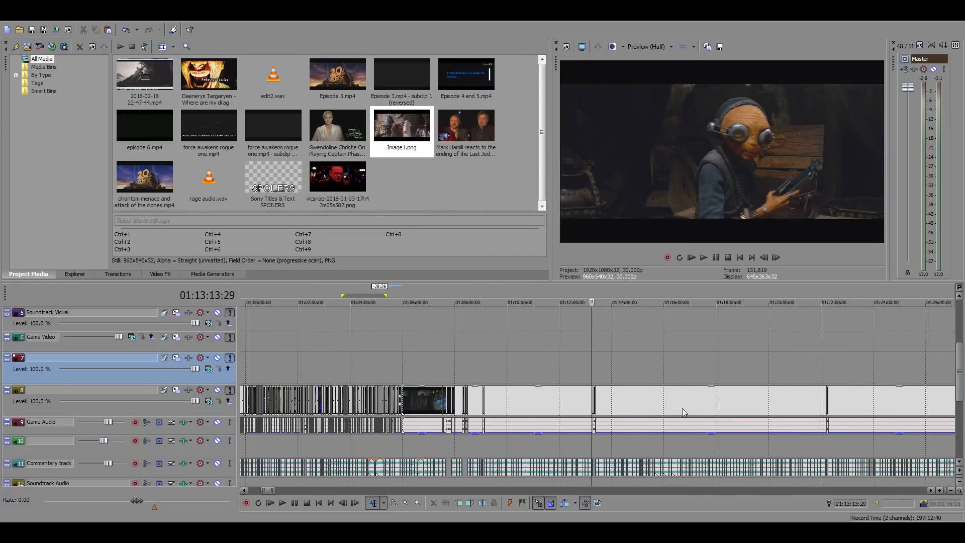
{"action": "left_click", "coordinate": [411, 369]}
{"action": "scroll", "coordinate": [526, 375], "scroll_direction": "up", "scroll_amount": 6}
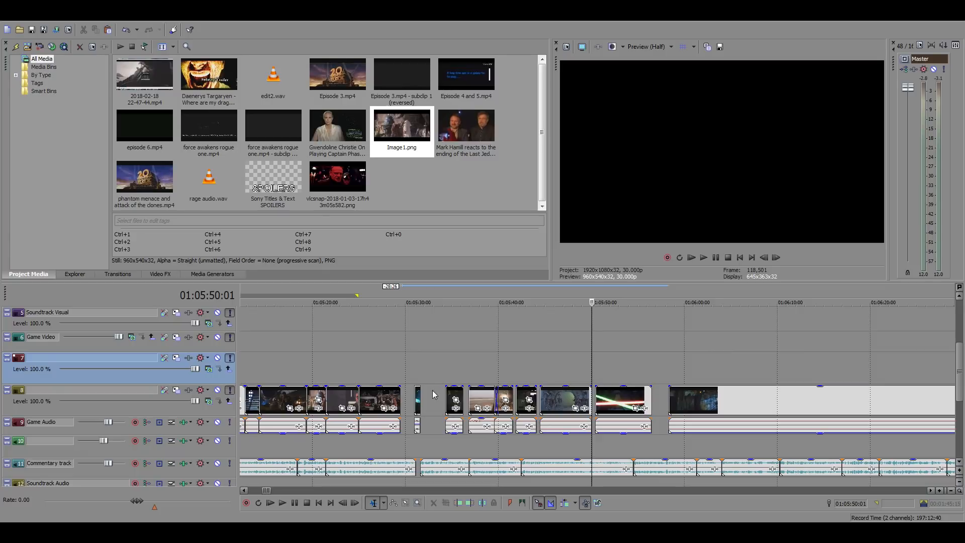
{"action": "left_click", "coordinate": [404, 395]}
{"action": "scroll", "coordinate": [635, 411], "scroll_direction": "up", "scroll_amount": 4}
{"action": "key", "text": "ctrl+v"}
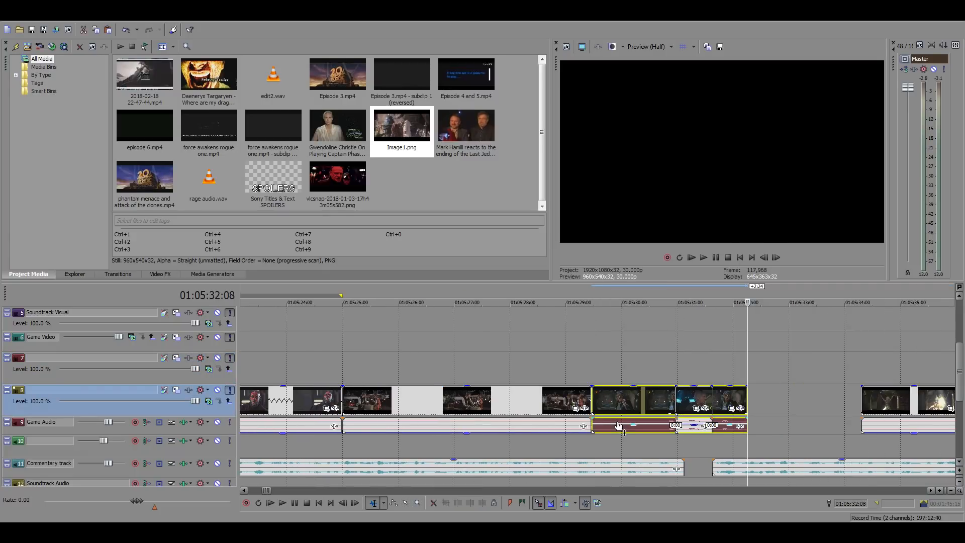
Play the pasted Han Solo shot against the commentary and trim its end to 01:05:30:29, where the cockpit clip starts
{"action": "left_click", "coordinate": [619, 426]}
{"action": "left_click", "coordinate": [590, 372]}
{"action": "key", "text": "space"}
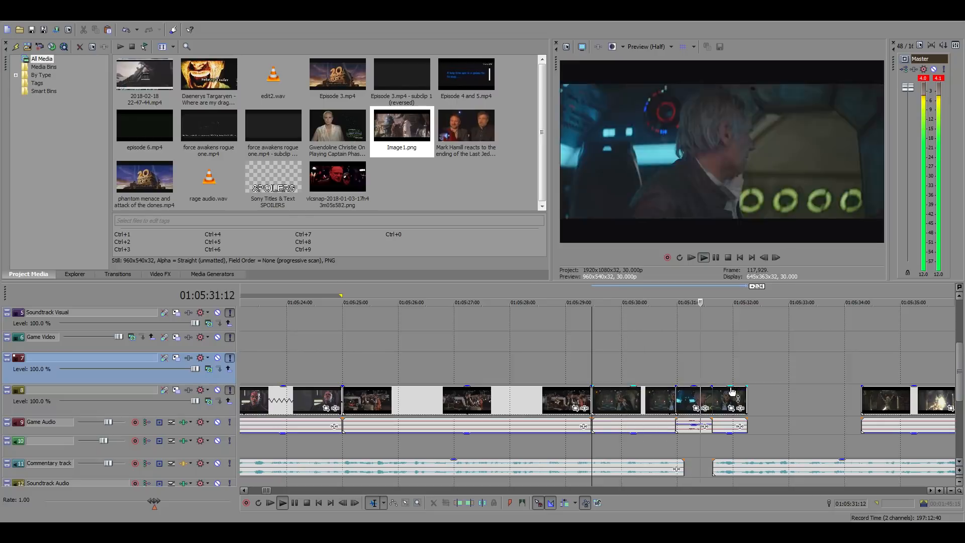
{"action": "key", "text": "space"}
{"action": "left_click", "coordinate": [676, 378]}
{"action": "right_click", "coordinate": [676, 394]}
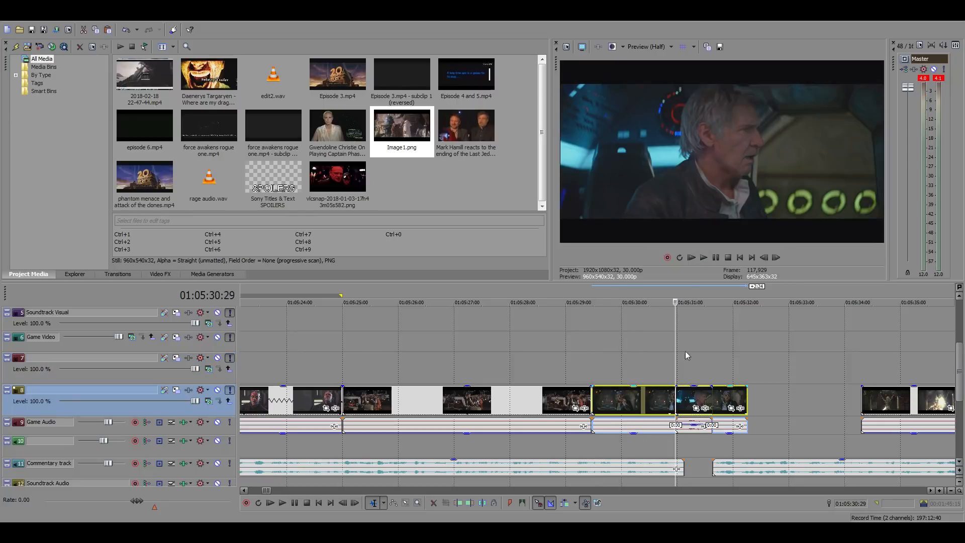
{"action": "left_click", "coordinate": [703, 214]}
Play the trimmed shot into the cockpit clip and examine the gap and the clips following it up to 01:05:36
{"action": "left_click", "coordinate": [561, 350]}
{"action": "key", "text": "space"}
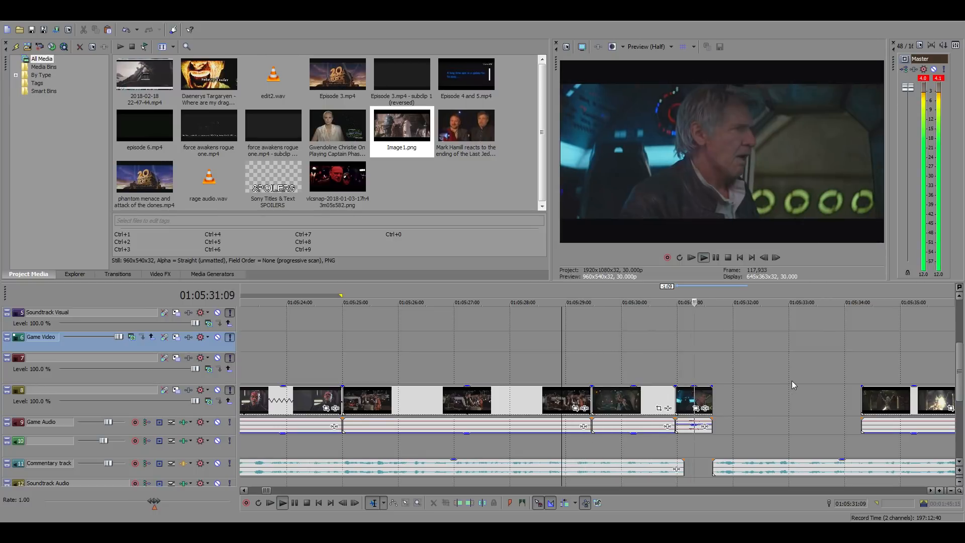
{"action": "left_click", "coordinate": [804, 400]}
{"action": "scroll", "coordinate": [804, 400], "scroll_direction": "down", "scroll_amount": 3}
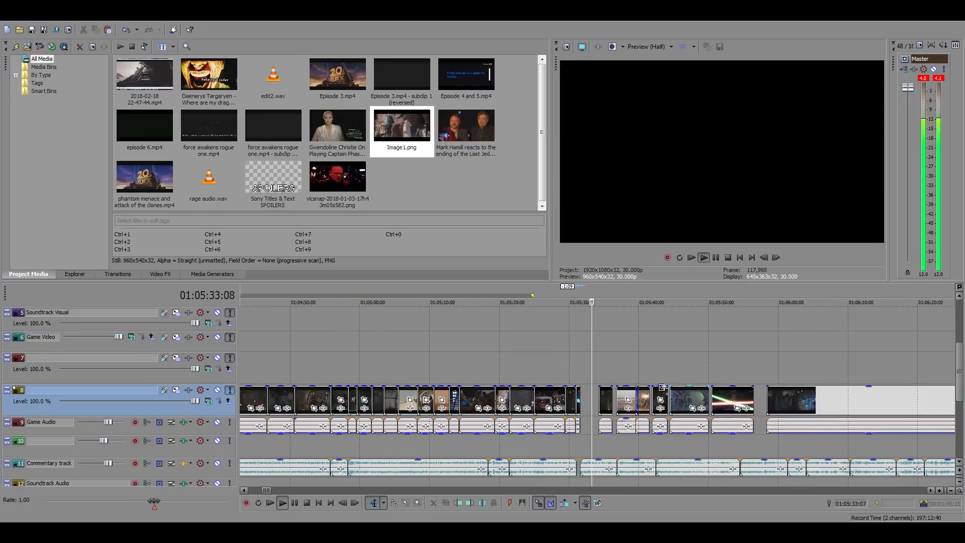
{"action": "left_click", "coordinate": [609, 377]}
{"action": "scroll", "coordinate": [639, 378], "scroll_direction": "up", "scroll_amount": 2}
{"action": "key", "text": "space"}
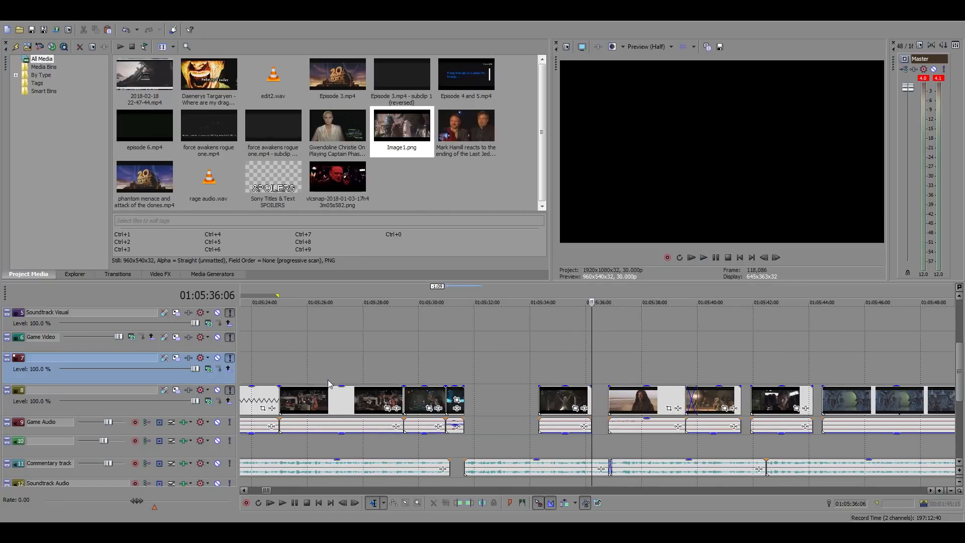
Find the corridor shot of the gang leader with his red-helmeted guards around 01:05:00 in the edit and copy it
{"action": "scroll", "coordinate": [407, 383], "scroll_direction": "down", "scroll_amount": 2}
{"action": "left_click", "coordinate": [257, 358]}
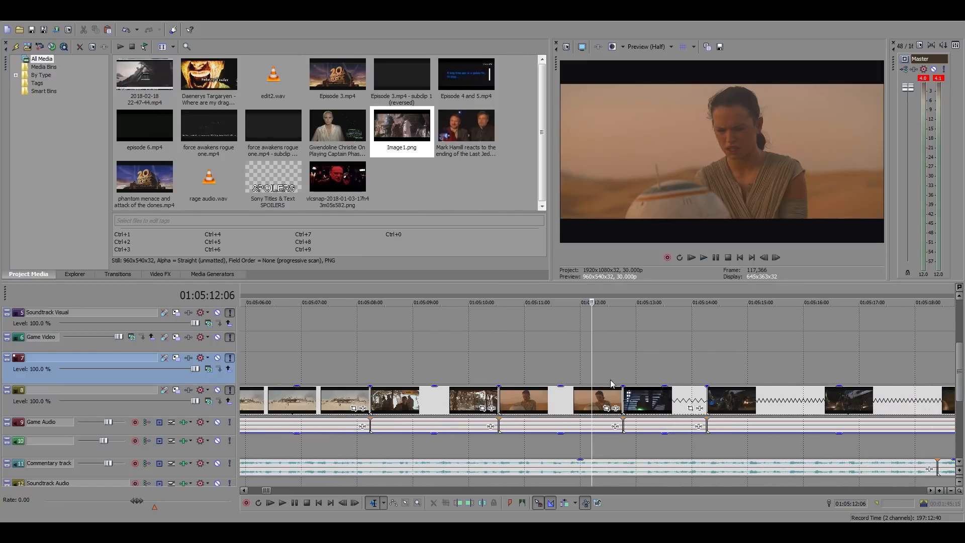
{"action": "left_click", "coordinate": [398, 372]}
{"action": "scroll", "coordinate": [398, 372], "scroll_direction": "up", "scroll_amount": 3}
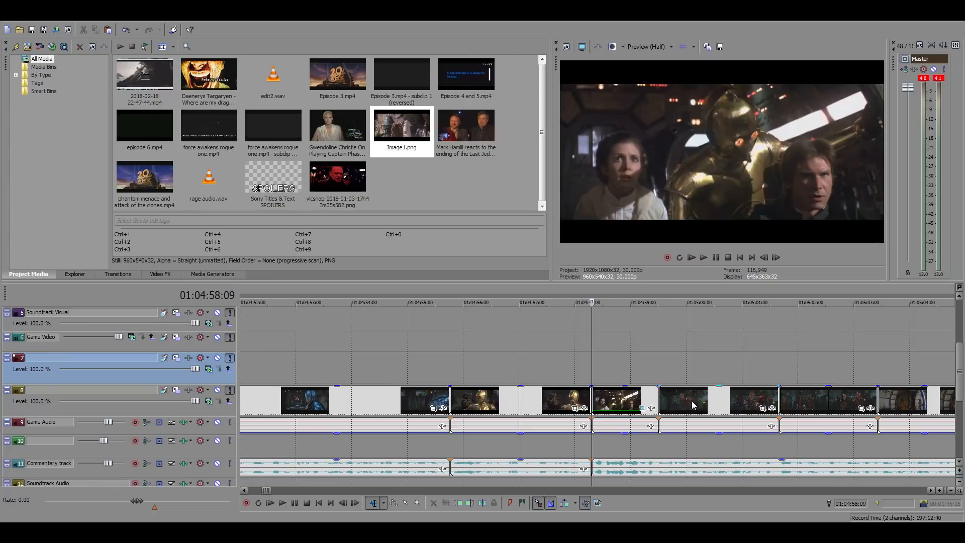
{"action": "left_click", "coordinate": [693, 405]}
{"action": "scroll", "coordinate": [691, 400], "scroll_direction": "down", "scroll_amount": 5}
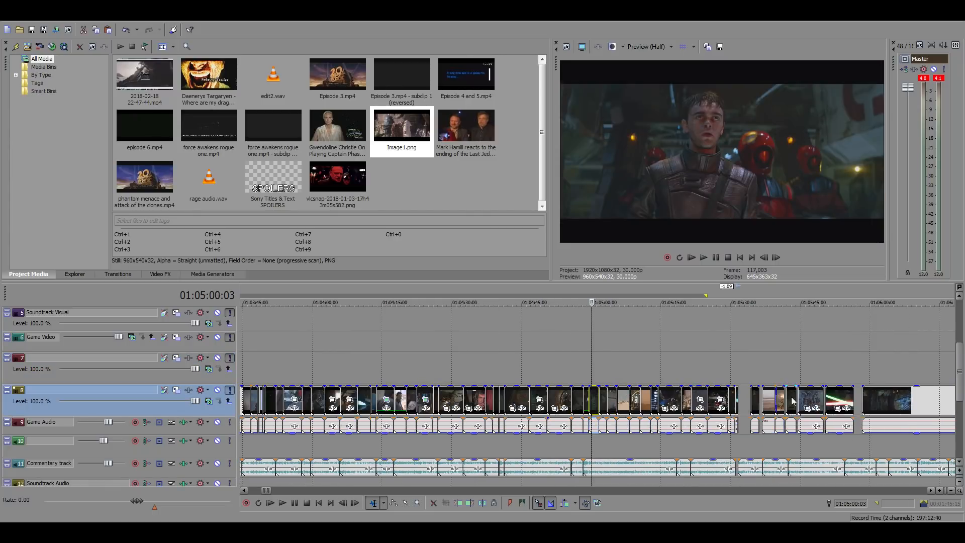
Paste the gang leader shot at 01:05:31:19, right after the cockpit clip, and play it against the commentary
{"action": "left_click", "coordinate": [741, 394]}
{"action": "scroll", "coordinate": [740, 394], "scroll_direction": "up", "scroll_amount": 3}
{"action": "key", "text": "ctrl+v"}
{"action": "scroll", "coordinate": [566, 383], "scroll_direction": "up", "scroll_amount": 2}
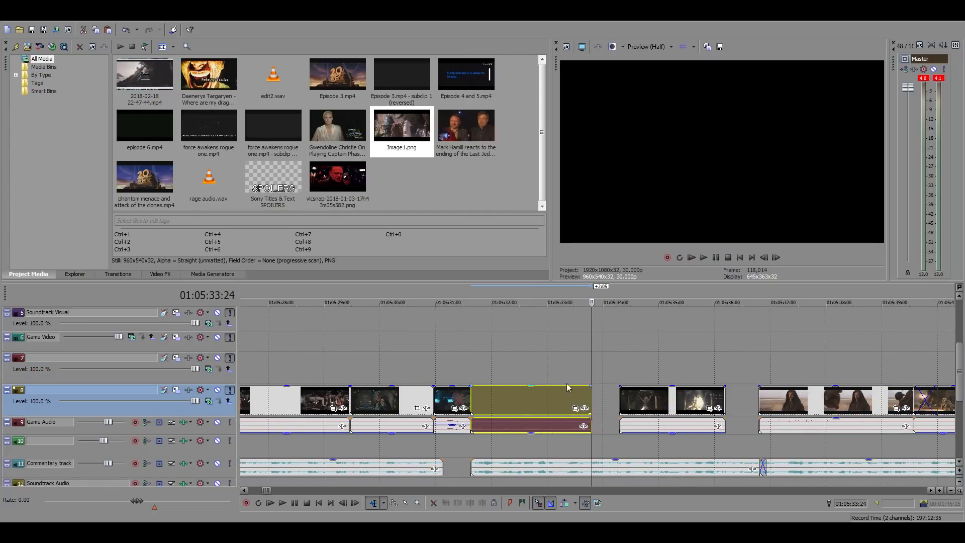
{"action": "left_click", "coordinate": [473, 361]}
{"action": "key", "text": "space"}
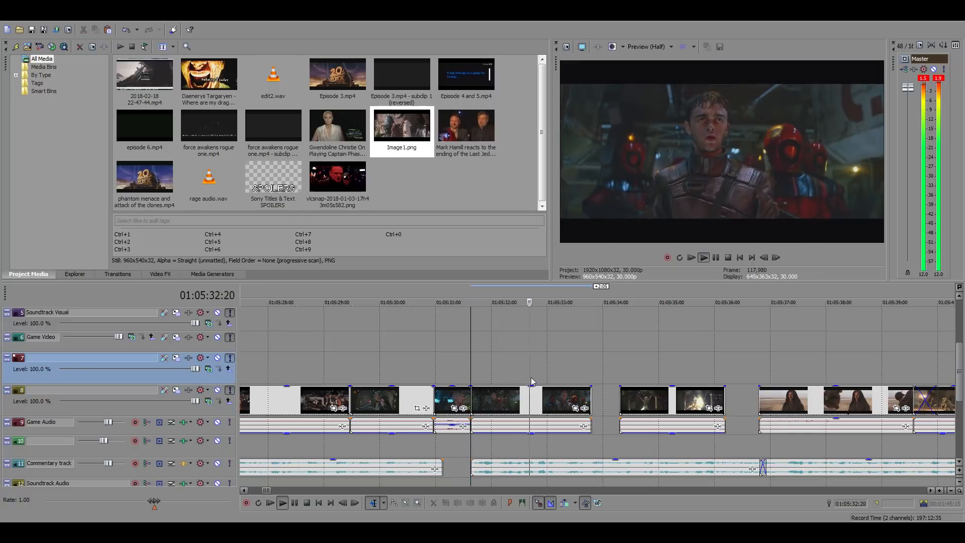
Move the short clip between the gang leader shot and the Darth Maul desert shot out of that space
{"action": "scroll", "coordinate": [655, 402], "scroll_direction": "down", "scroll_amount": 1}
{"action": "left_click_drag", "start_coordinate": [640, 403], "coordinate": [898, 401]}
{"action": "left_click", "coordinate": [605, 398]}
{"action": "left_click", "coordinate": [542, 377]}
{"action": "scroll", "coordinate": [686, 372], "scroll_direction": "up", "scroll_amount": 3}
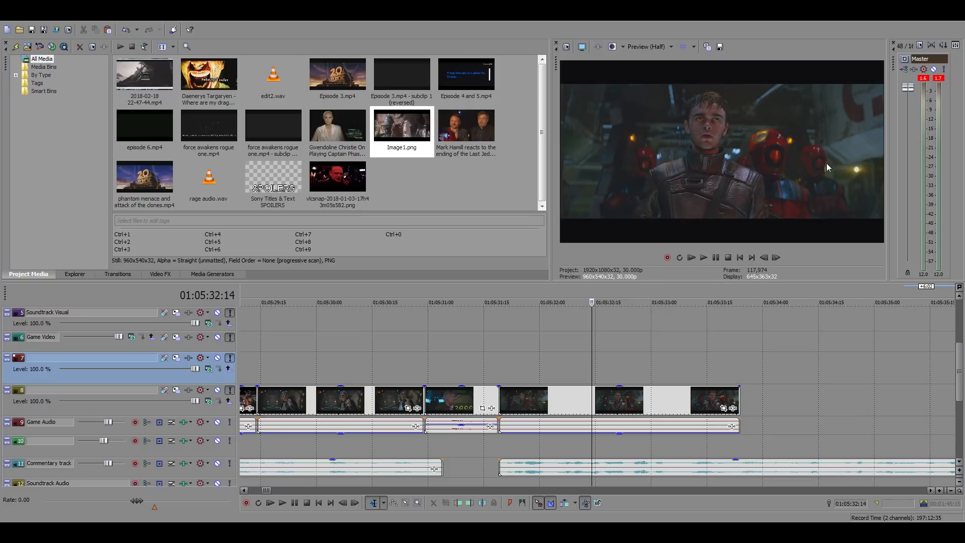
Lengthen the gang leader shot at both ends and fit it from 01:05:31:19 to about 01:05:35:11
{"action": "left_click_drag", "start_coordinate": [739, 393], "coordinate": [792, 397]}
{"action": "left_click_drag", "start_coordinate": [613, 399], "coordinate": [499, 397]}
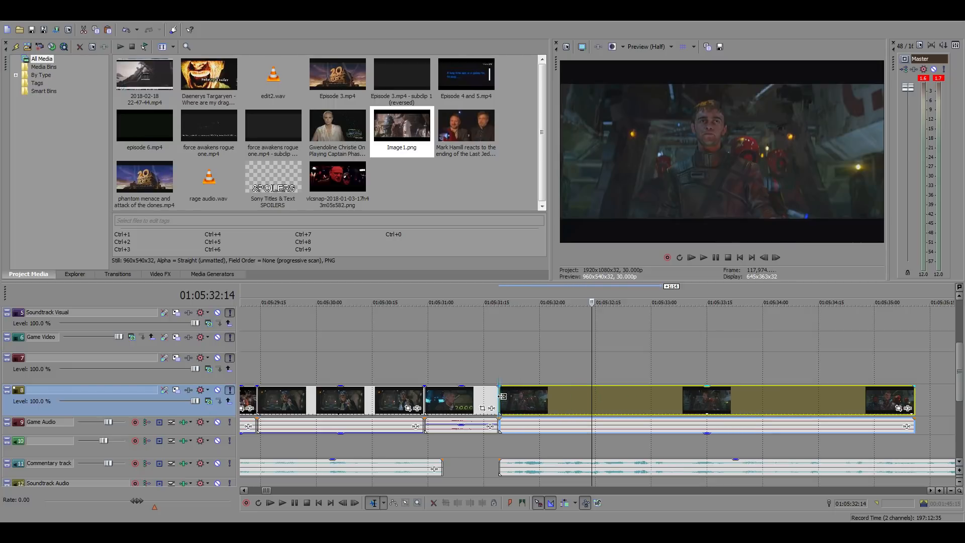
Play the lengthened gang leader shot against the commentary and check the gap up to the Darth Maul clip at 01:05:36:24
{"action": "left_click", "coordinate": [500, 371]}
{"action": "key", "text": "space"}
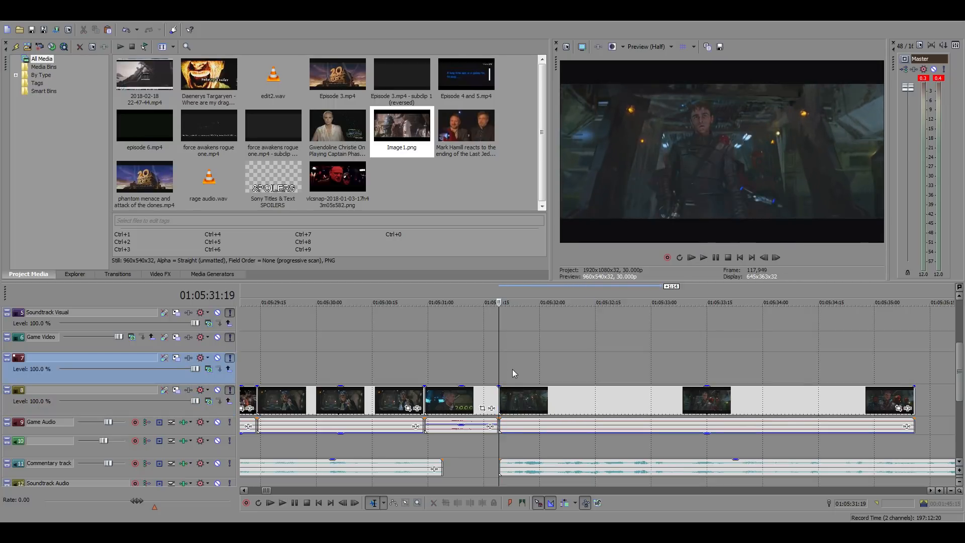
{"action": "scroll", "coordinate": [654, 384], "scroll_direction": "down", "scroll_amount": 2}
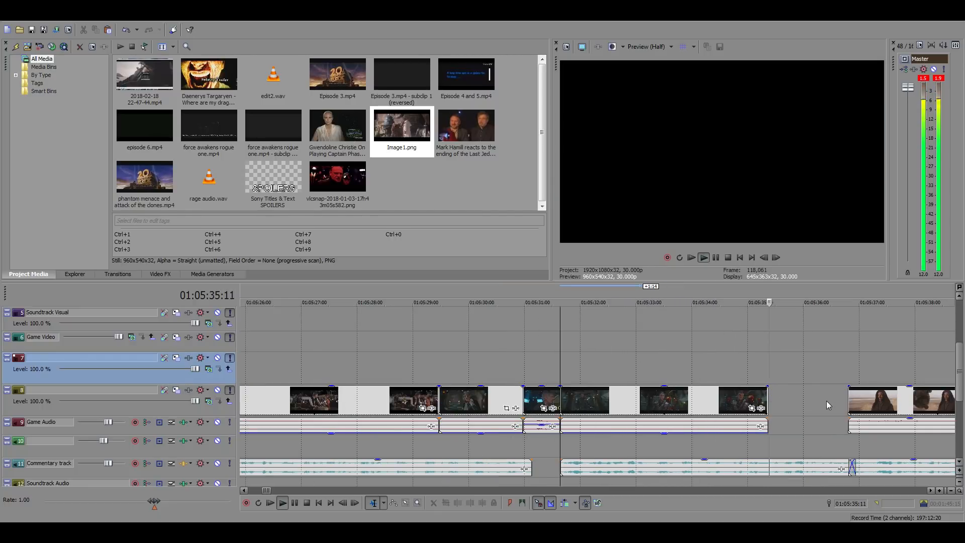
{"action": "left_click", "coordinate": [853, 366]}
{"action": "scroll", "coordinate": [869, 387], "scroll_direction": "up", "scroll_amount": 1}
{"action": "key", "text": "space"}
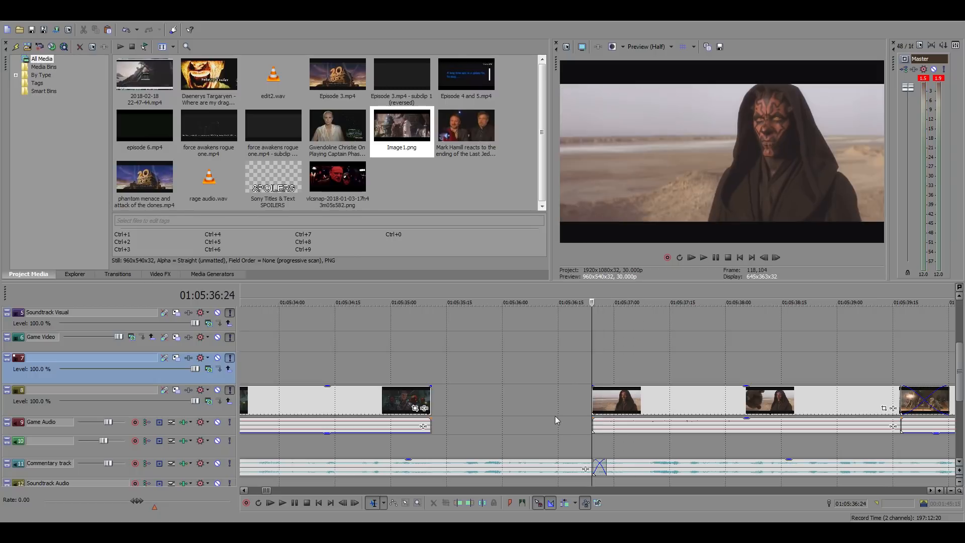
Move the Darth Maul desert shot 2:10 later, to about 01:05:39:04, and play the emptied space before it
{"action": "left_click", "coordinate": [647, 402]}
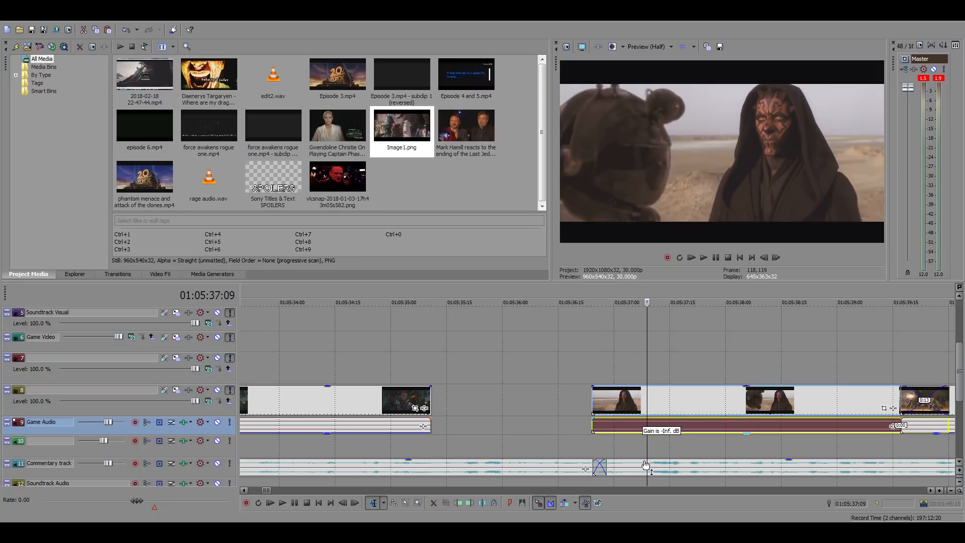
{"action": "left_click_drag", "start_coordinate": [643, 402], "coordinate": [872, 405]}
{"action": "left_click", "coordinate": [544, 402]}
{"action": "key", "text": "space"}
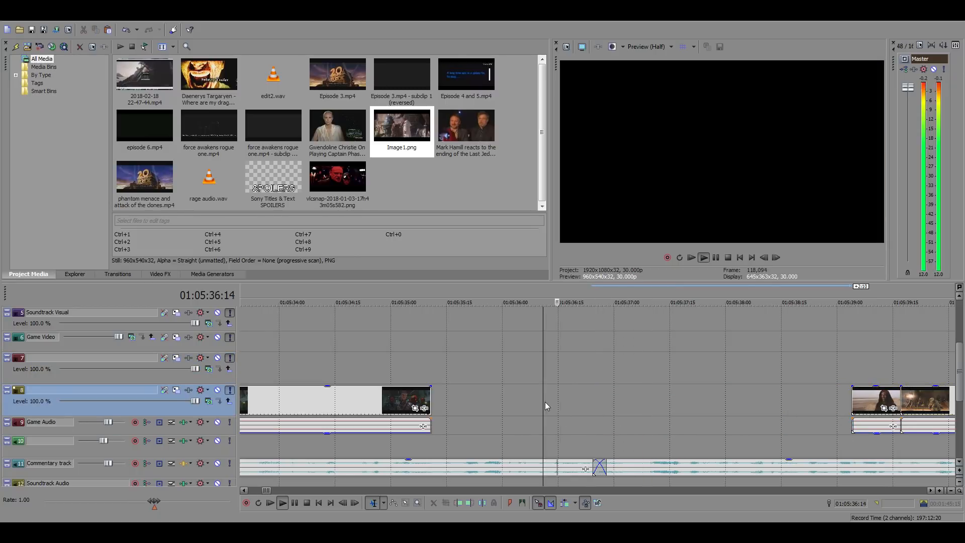
{"action": "left_click", "coordinate": [597, 409]}
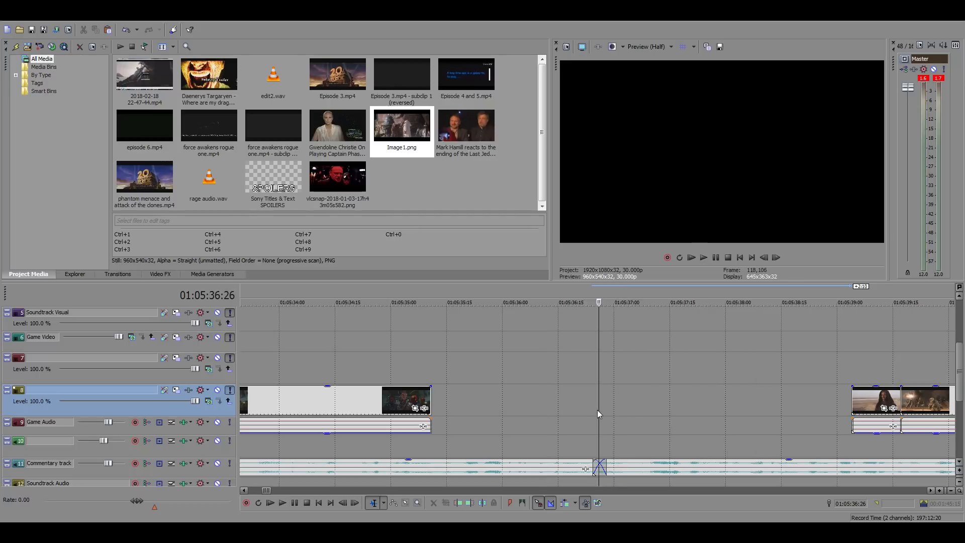
{"action": "left_click", "coordinate": [593, 402]}
{"action": "scroll", "coordinate": [601, 410], "scroll_direction": "down", "scroll_amount": 3}
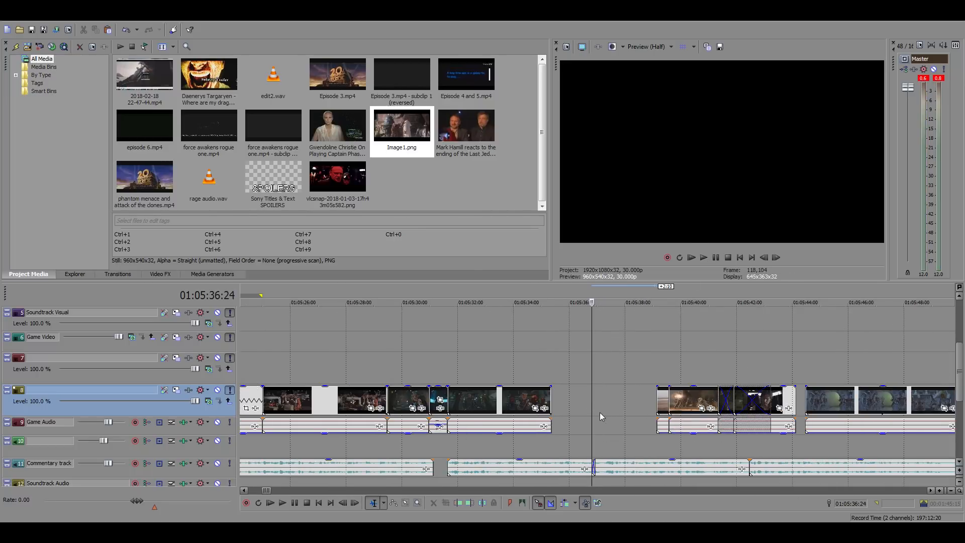
{"action": "scroll", "coordinate": [603, 407], "scroll_direction": "up", "scroll_amount": 3}
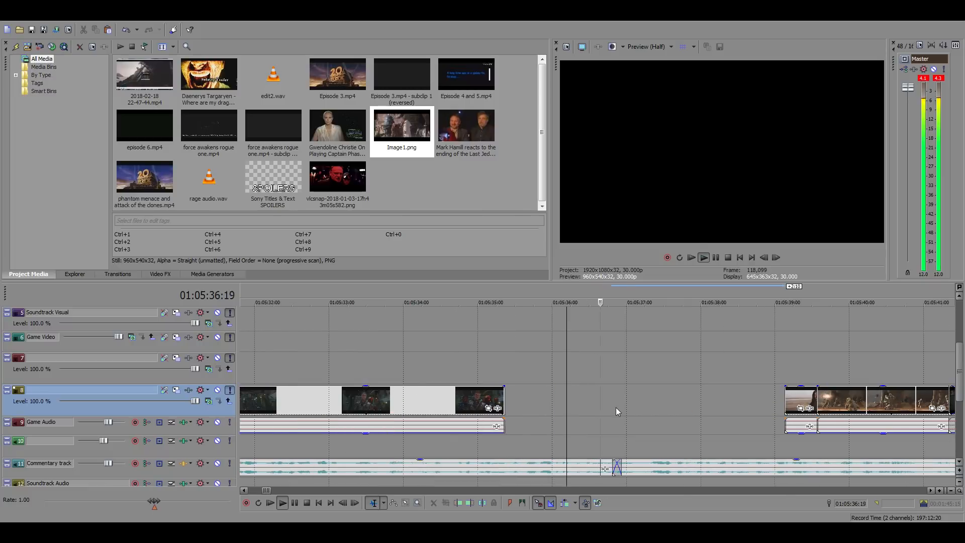
Play the commentary after the gang leader shot to find the cut point and extend the shot's end to 01:05:36:03
{"action": "key", "text": "space"}
{"action": "left_click", "coordinate": [540, 396]}
{"action": "key", "text": "space"}
{"action": "key", "text": "space"}
{"action": "left_click", "coordinate": [554, 403]}
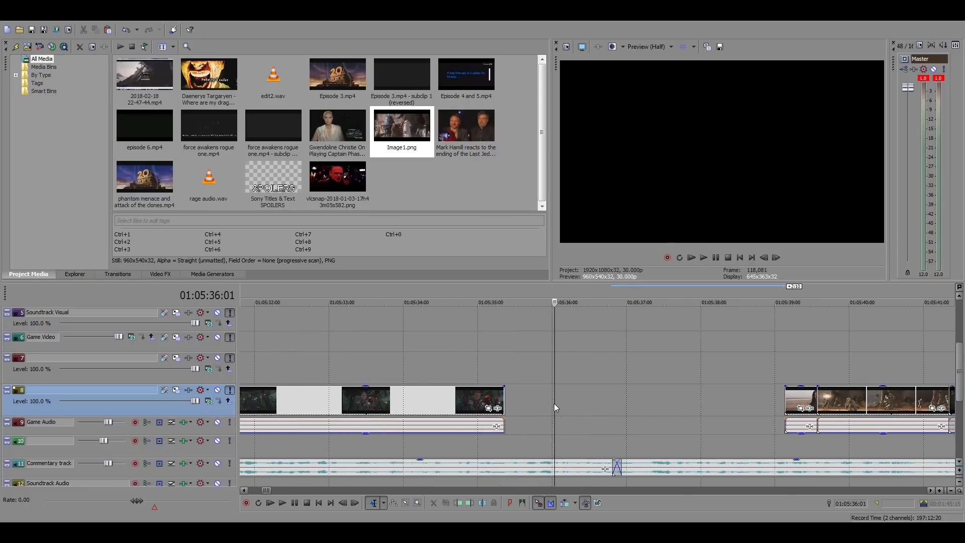
{"action": "key", "text": "space"}
{"action": "key", "text": "space"}
{"action": "left_click", "coordinate": [559, 405]}
{"action": "key", "text": "space"}
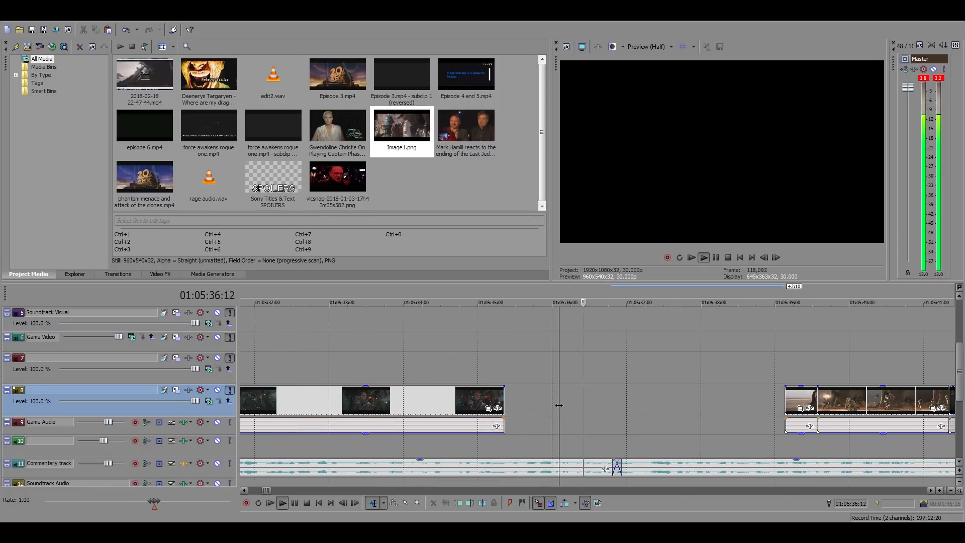
{"action": "key", "text": "space"}
{"action": "left_click_drag", "start_coordinate": [503, 400], "coordinate": [558, 399]}
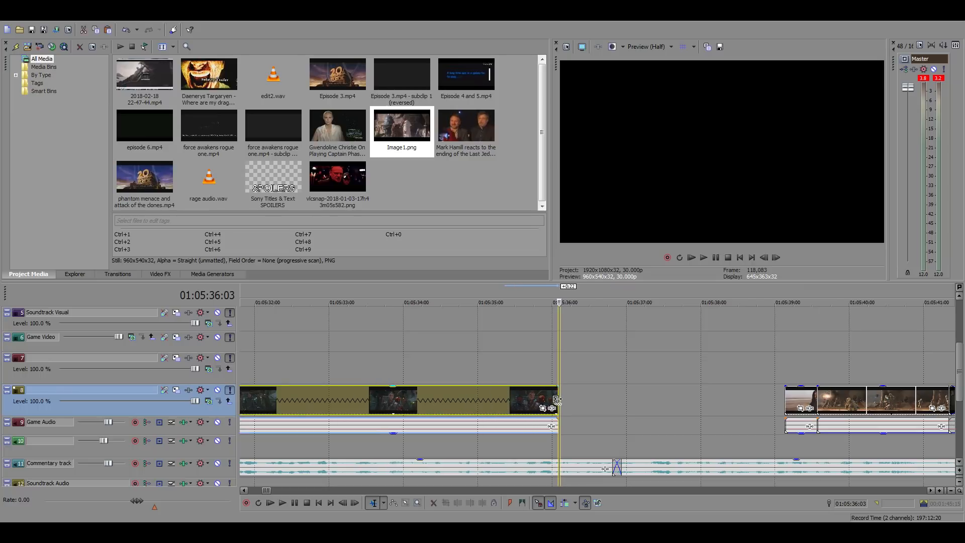
Move the arena battle clip 2:19 earlier, off the Darth Maul shot it overlaps and into the space before it
{"action": "scroll", "coordinate": [631, 413], "scroll_direction": "down", "scroll_amount": 6}
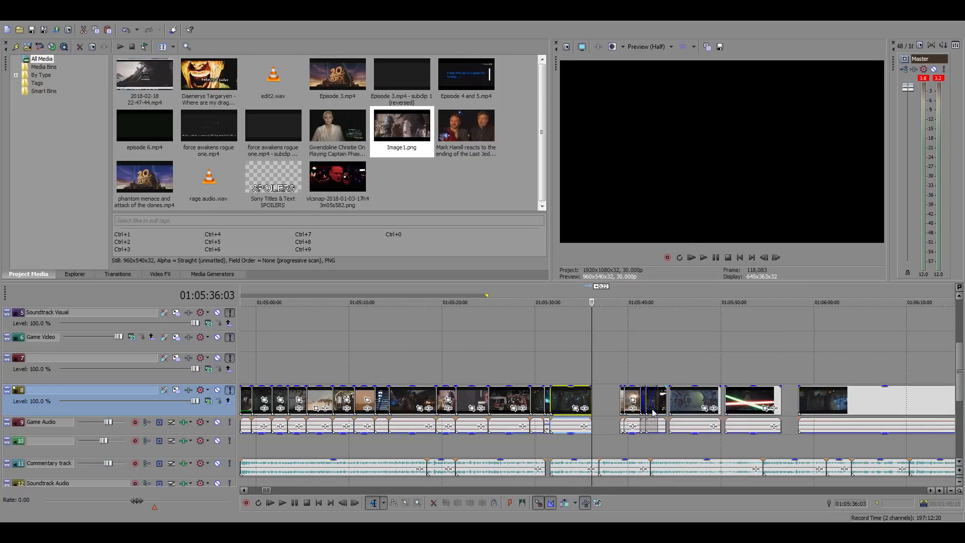
{"action": "left_click", "coordinate": [661, 373]}
{"action": "scroll", "coordinate": [686, 372], "scroll_direction": "up", "scroll_amount": 3}
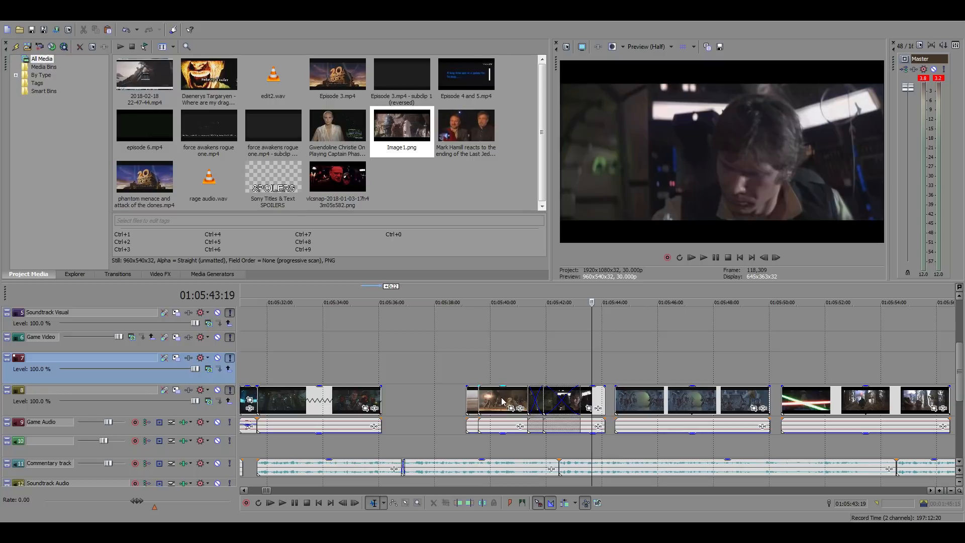
{"action": "left_click_drag", "start_coordinate": [501, 398], "coordinate": [428, 399]}
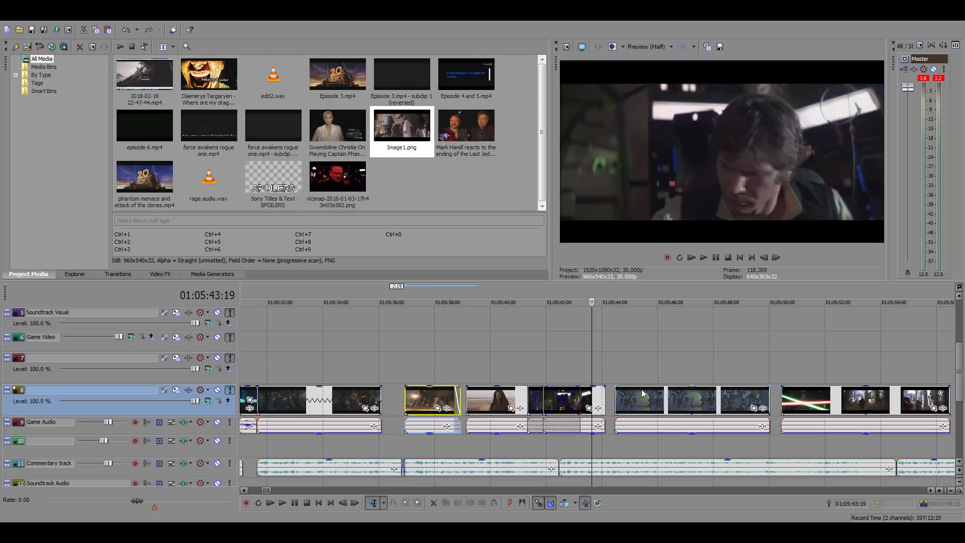
Select all clips after the gang leader shot and move them about 47 seconds later, starting near 01:06:24
{"action": "scroll", "coordinate": [596, 400], "scroll_direction": "down", "scroll_amount": 4}
{"action": "left_click", "coordinate": [725, 400]}
{"action": "left_click", "coordinate": [551, 398], "text": "shift"}
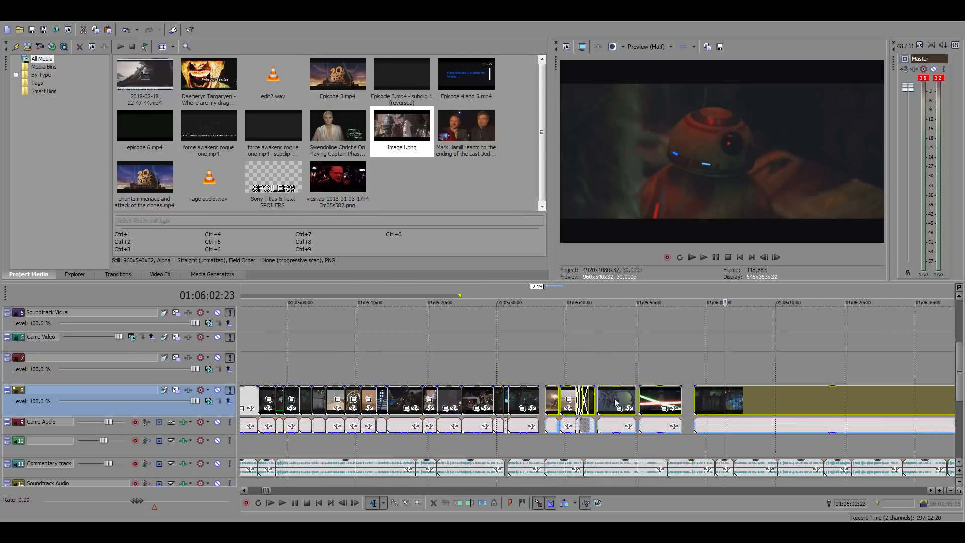
{"action": "left_click_drag", "start_coordinate": [708, 405], "coordinate": [954, 405]}
{"action": "left_click", "coordinate": [873, 404]}
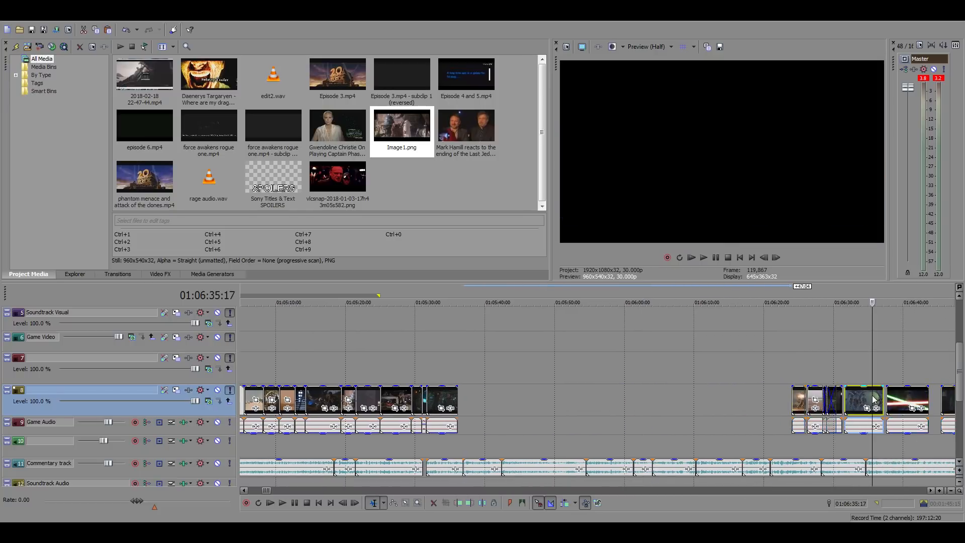
Separate the overlapping clips: move the Han Solo shot ahead of the battle clip to about 01:06:21 and the burning droid shot 1:00 later
{"action": "scroll", "coordinate": [873, 404], "scroll_direction": "up", "scroll_amount": 3}
{"action": "left_click_drag", "start_coordinate": [493, 399], "coordinate": [343, 399]}
{"action": "left_click", "coordinate": [337, 367]}
{"action": "left_click_drag", "start_coordinate": [487, 397], "coordinate": [505, 396]}
{"action": "left_click", "coordinate": [494, 395]}
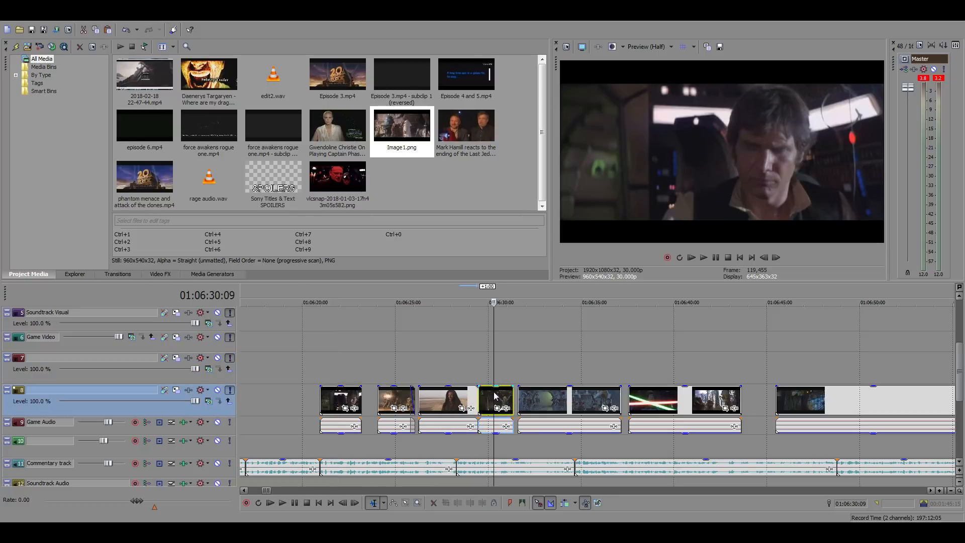
{"action": "left_click", "coordinate": [443, 400]}
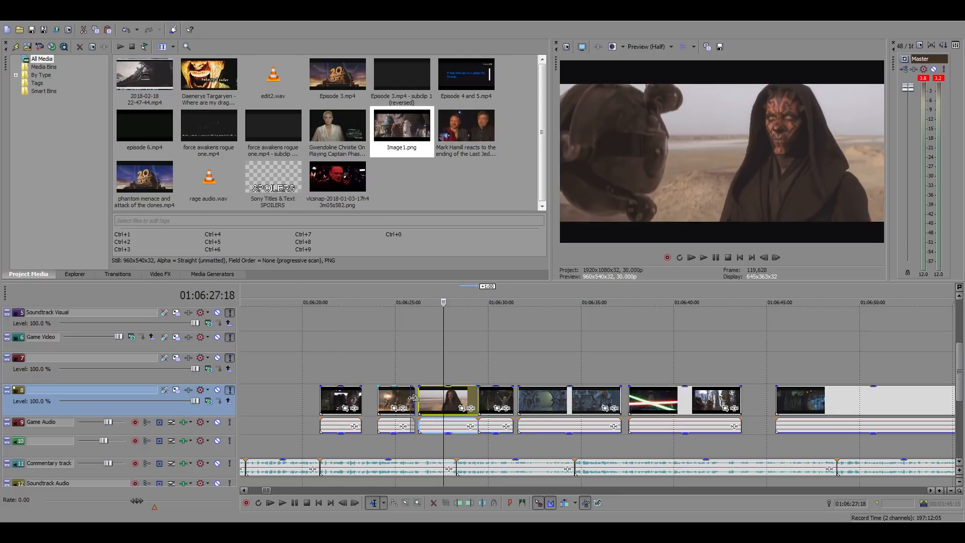
{"action": "left_click", "coordinate": [398, 397]}
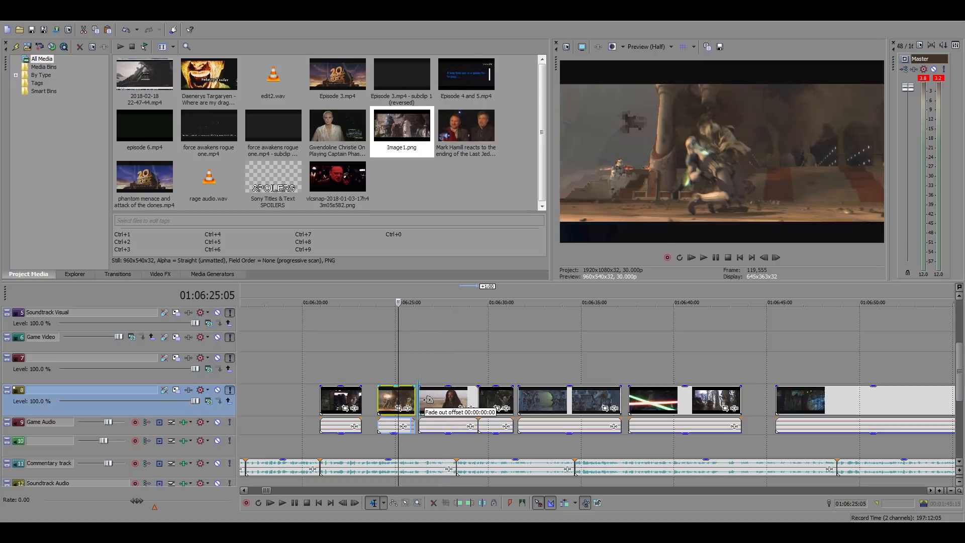
Play the battle droid shot and move it 1:09 earlier so it overlaps the end of the burning droid shot
{"action": "left_click", "coordinate": [586, 405]}
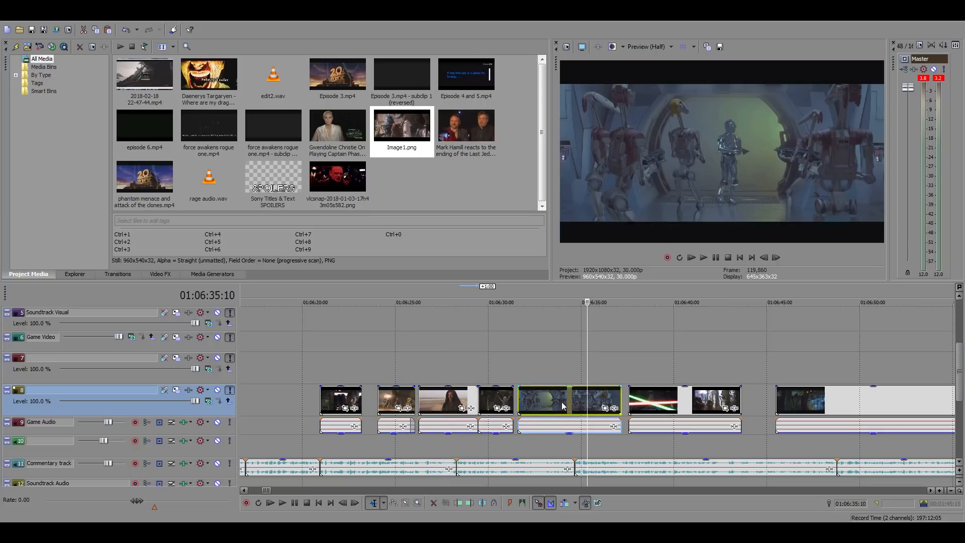
{"action": "left_click", "coordinate": [526, 400]}
{"action": "key", "text": "space"}
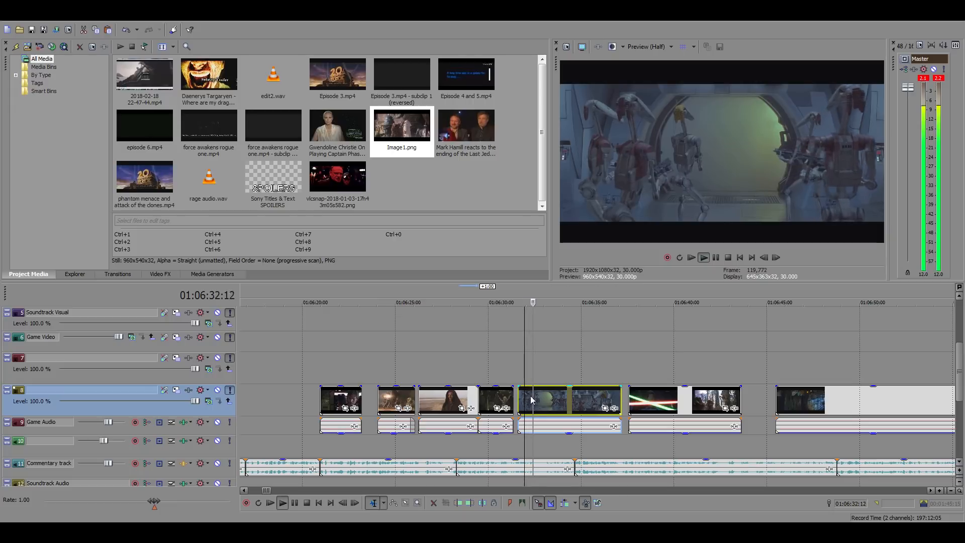
{"action": "left_click_drag", "start_coordinate": [580, 405], "coordinate": [555, 405]}
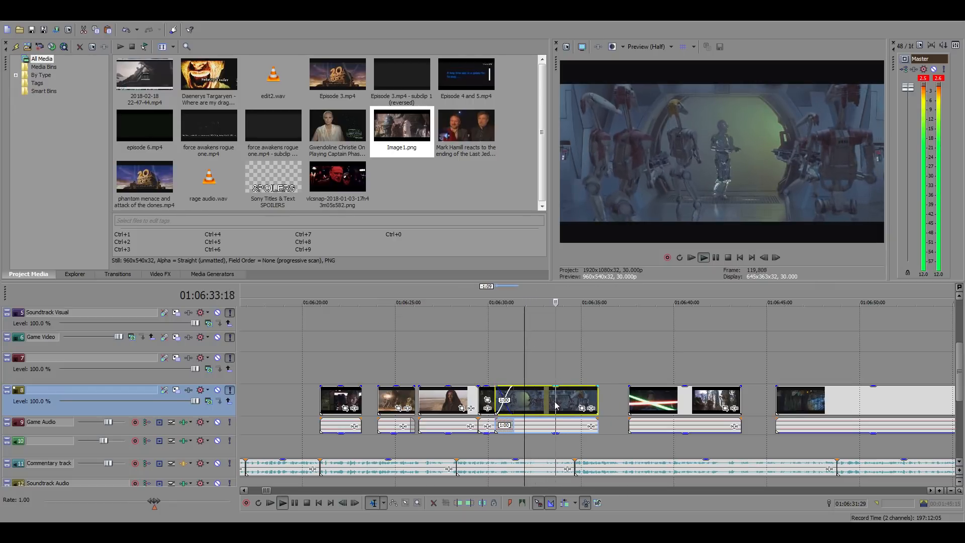
{"action": "key", "text": "space"}
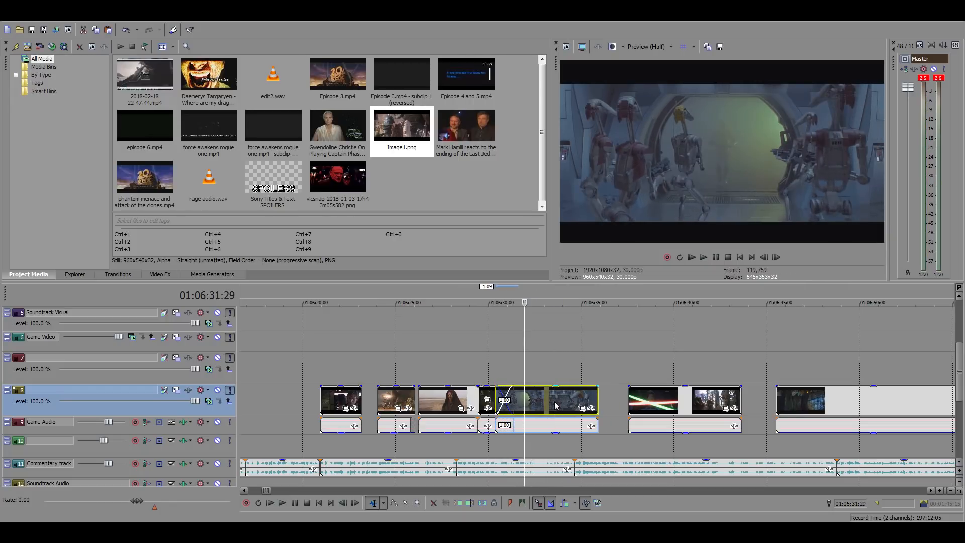
Extend the loop region's end to the end of the gang leader shot at about 01:05:36 and play the commentary from there
{"action": "left_click", "coordinate": [688, 404]}
{"action": "scroll", "coordinate": [687, 402], "scroll_direction": "down", "scroll_amount": 5}
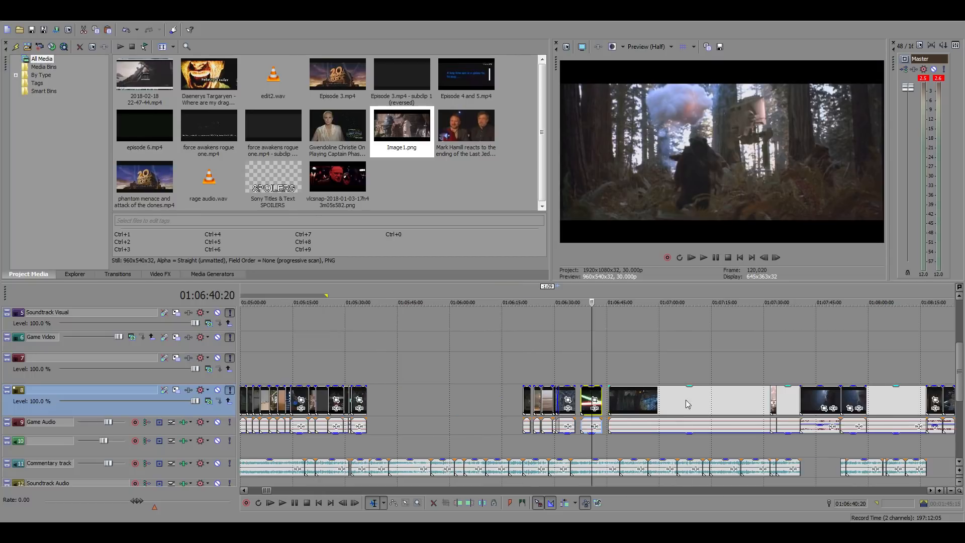
{"action": "left_click", "coordinate": [369, 367]}
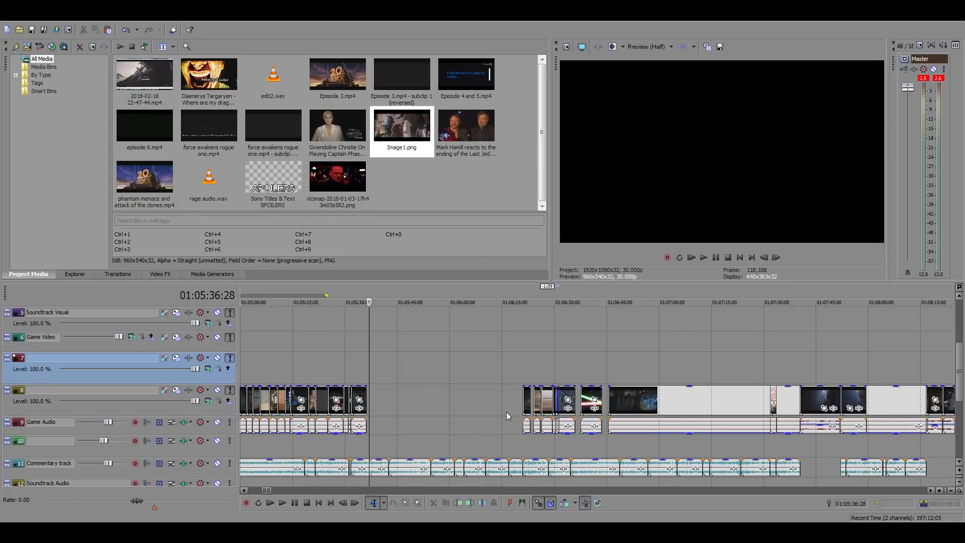
{"action": "scroll", "coordinate": [574, 430], "scroll_direction": "up", "scroll_amount": 3}
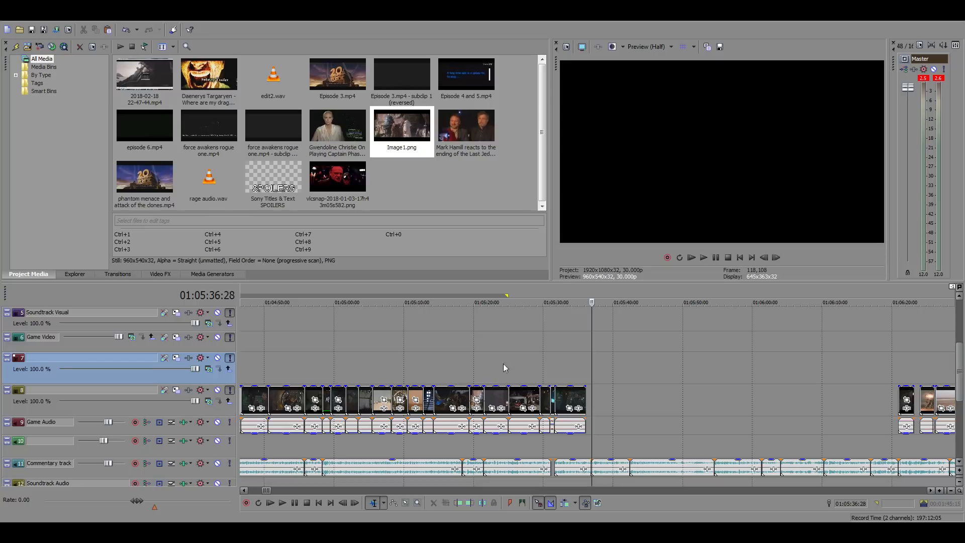
{"action": "left_click", "coordinate": [441, 348]}
{"action": "scroll", "coordinate": [708, 387], "scroll_direction": "down", "scroll_amount": 3}
{"action": "scroll", "coordinate": [718, 382], "scroll_direction": "up", "scroll_amount": 3}
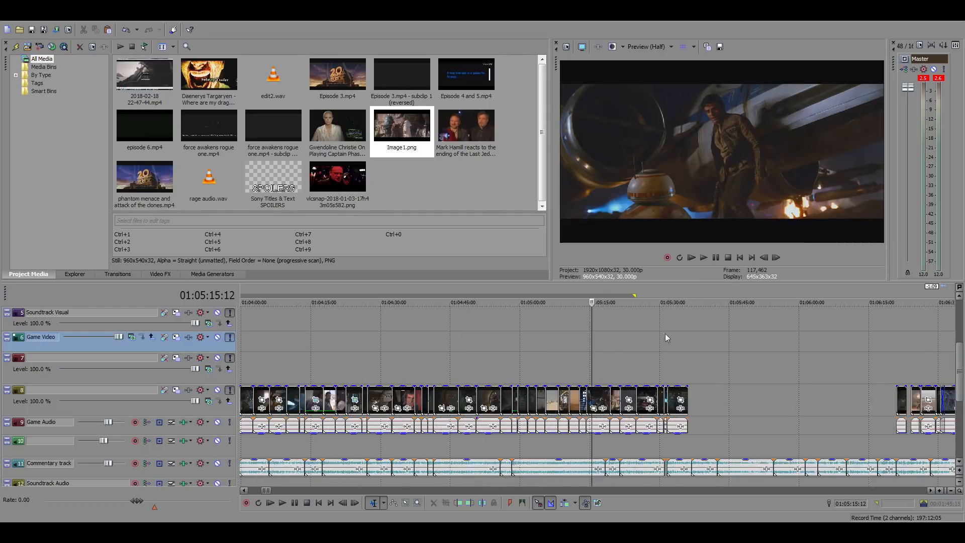
{"action": "left_click_drag", "start_coordinate": [636, 295], "coordinate": [686, 309]}
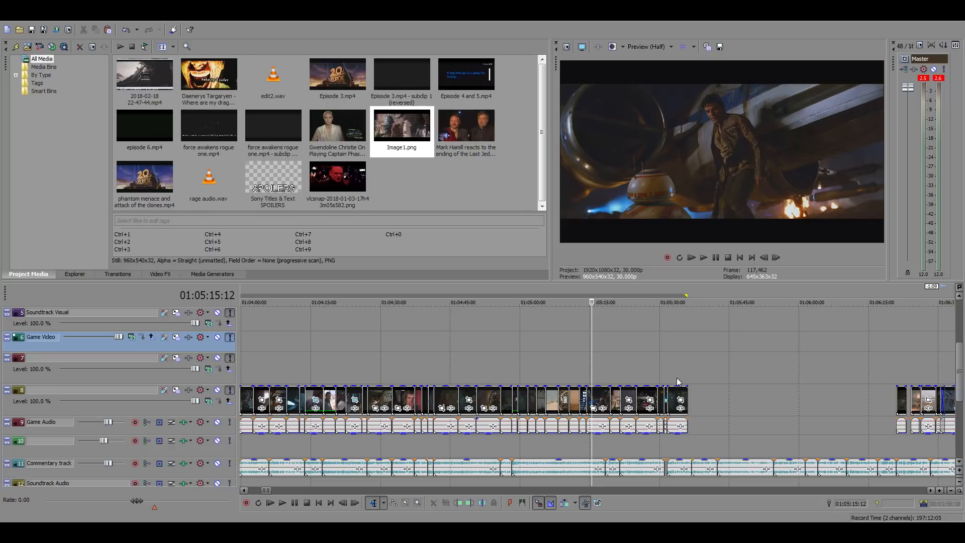
{"action": "left_click", "coordinate": [690, 372]}
{"action": "scroll", "coordinate": [741, 383], "scroll_direction": "up", "scroll_amount": 5}
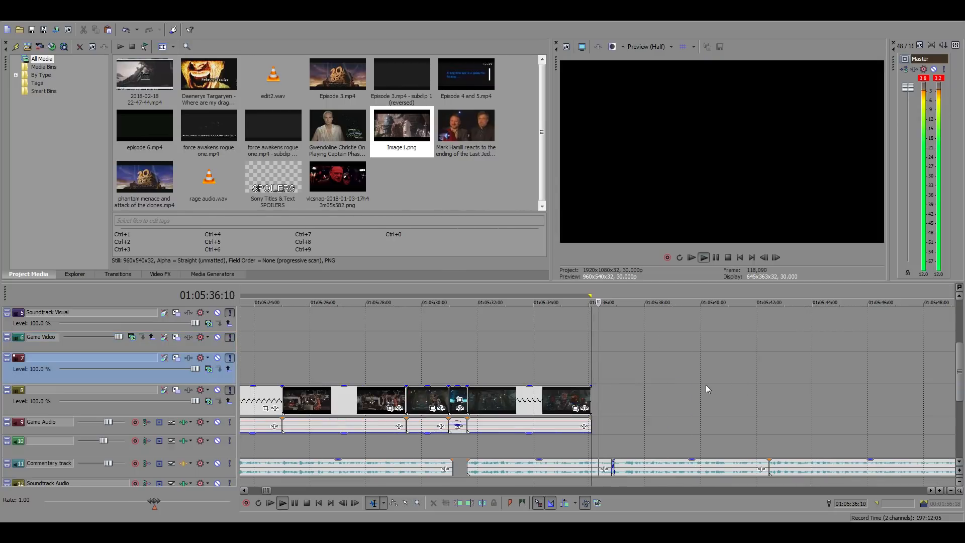
Find the podrace footage around 05:14:36 in the stored movie clips and lower the gain of its audio
{"action": "scroll", "coordinate": [704, 384], "scroll_direction": "down", "scroll_amount": 15}
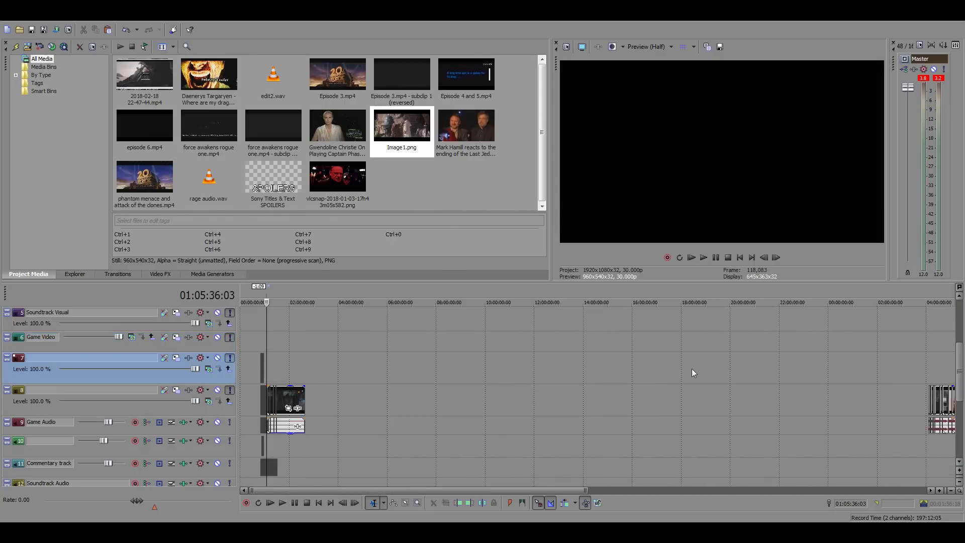
{"action": "left_click", "coordinate": [932, 364]}
{"action": "scroll", "coordinate": [932, 364], "scroll_direction": "up", "scroll_amount": 4}
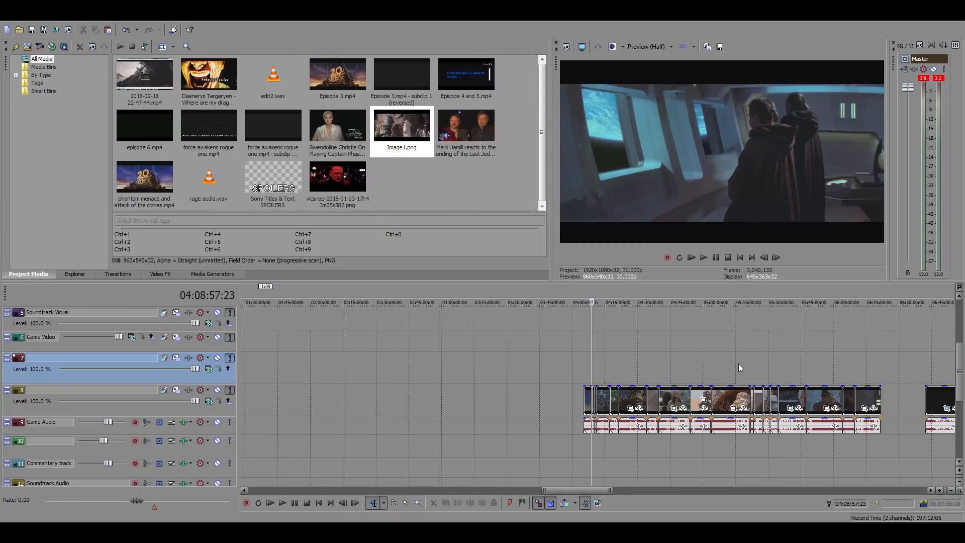
{"action": "left_click", "coordinate": [737, 364]}
{"action": "scroll", "coordinate": [743, 364], "scroll_direction": "up", "scroll_amount": 6}
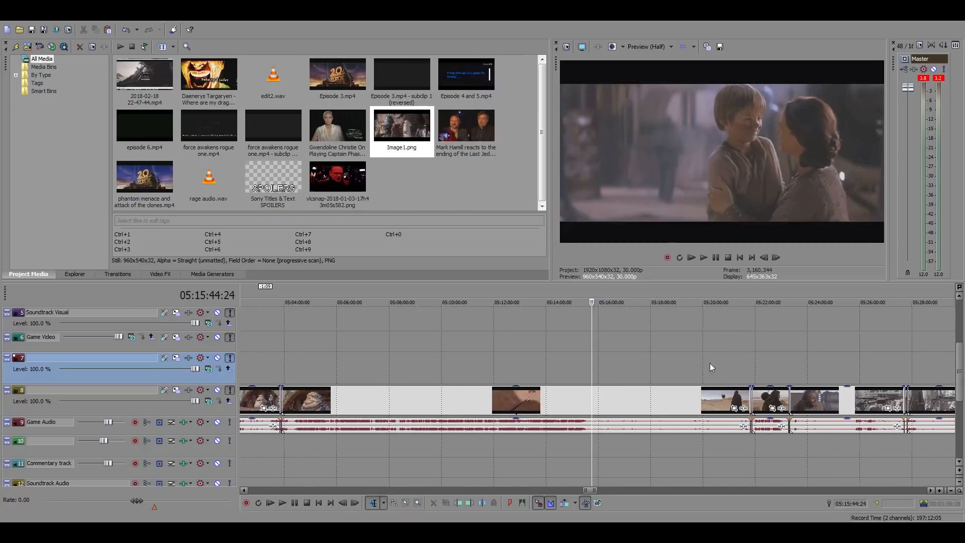
{"action": "left_click", "coordinate": [564, 364]}
{"action": "scroll", "coordinate": [638, 370], "scroll_direction": "up", "scroll_amount": 2}
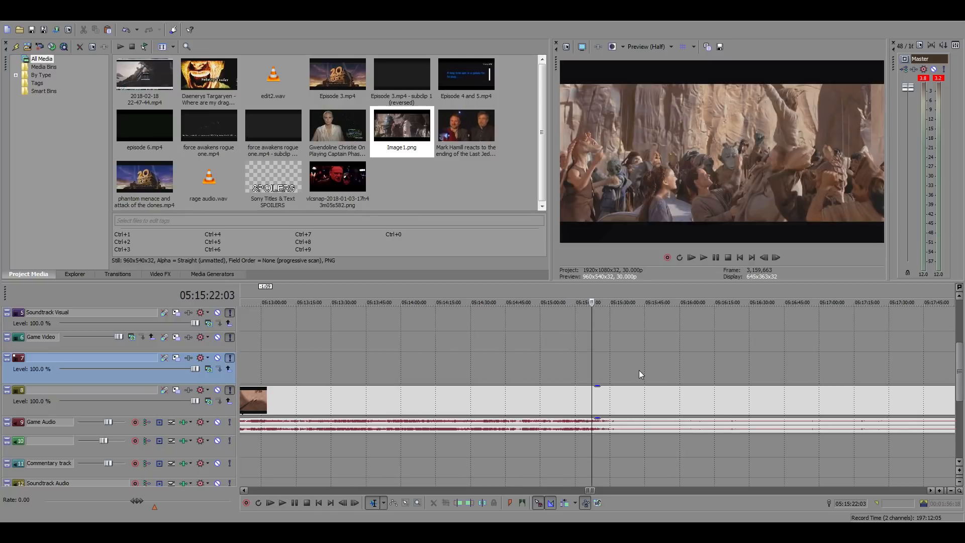
{"action": "left_click", "coordinate": [485, 361]}
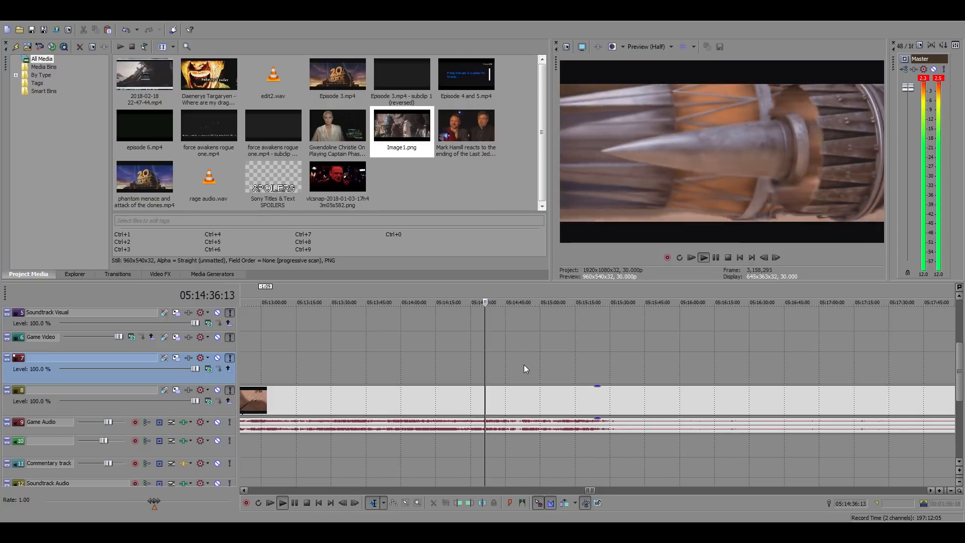
{"action": "left_click_drag", "start_coordinate": [517, 418], "coordinate": [517, 428]}
Play the podrace footage to the wide desert shot and split the clip at 05:14:50:27
{"action": "left_click", "coordinate": [519, 406]}
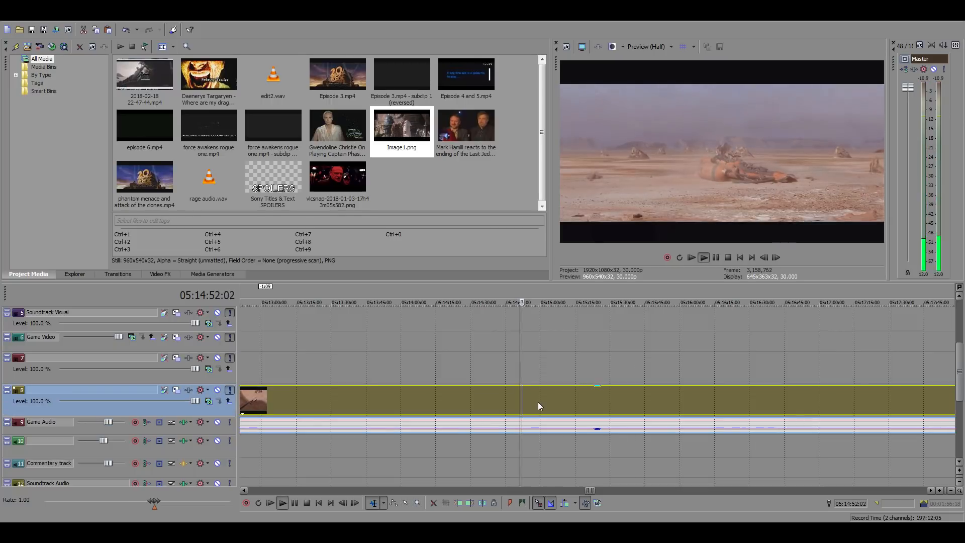
{"action": "scroll", "coordinate": [538, 402], "scroll_direction": "up", "scroll_amount": 2}
{"action": "scroll", "coordinate": [605, 408], "scroll_direction": "up", "scroll_amount": 2}
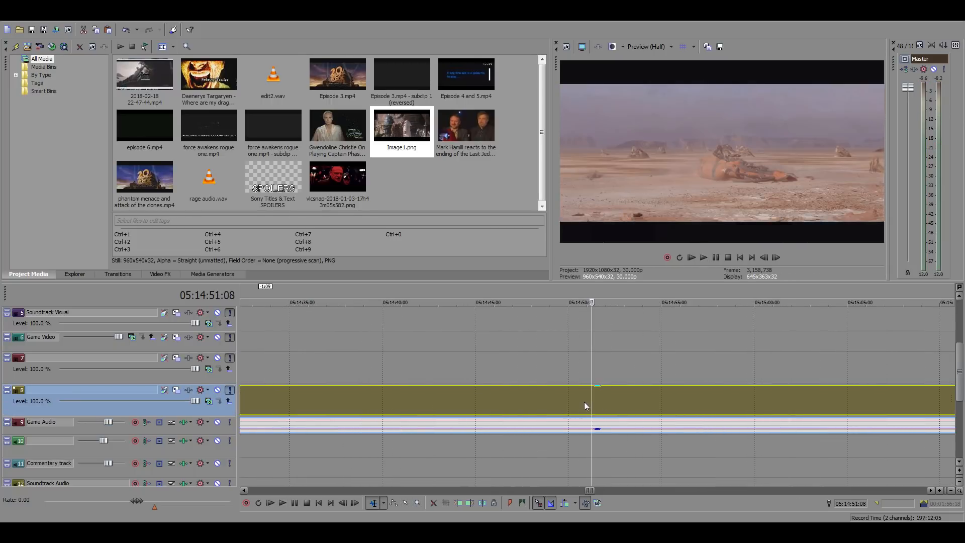
{"action": "left_click", "coordinate": [585, 402]}
{"action": "key", "text": "space"}
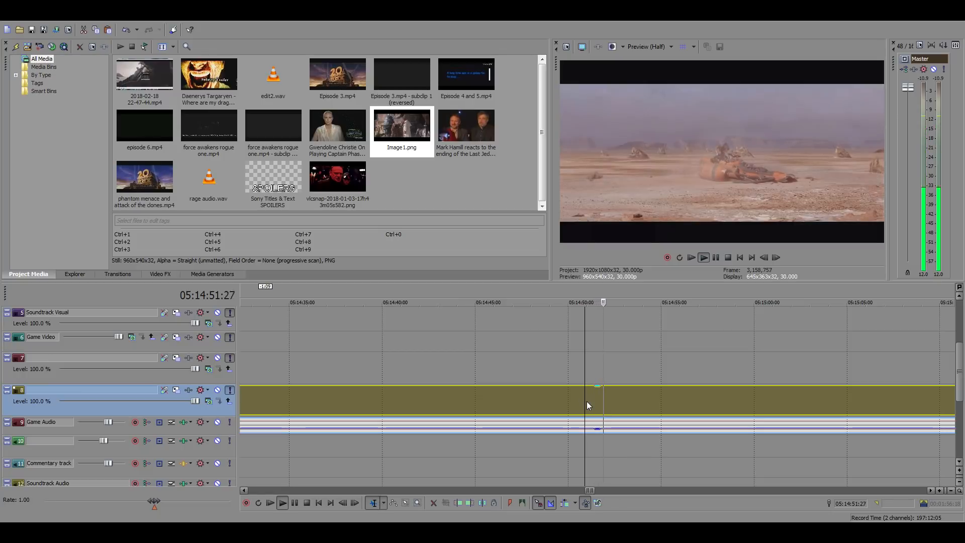
{"action": "key", "text": "space"}
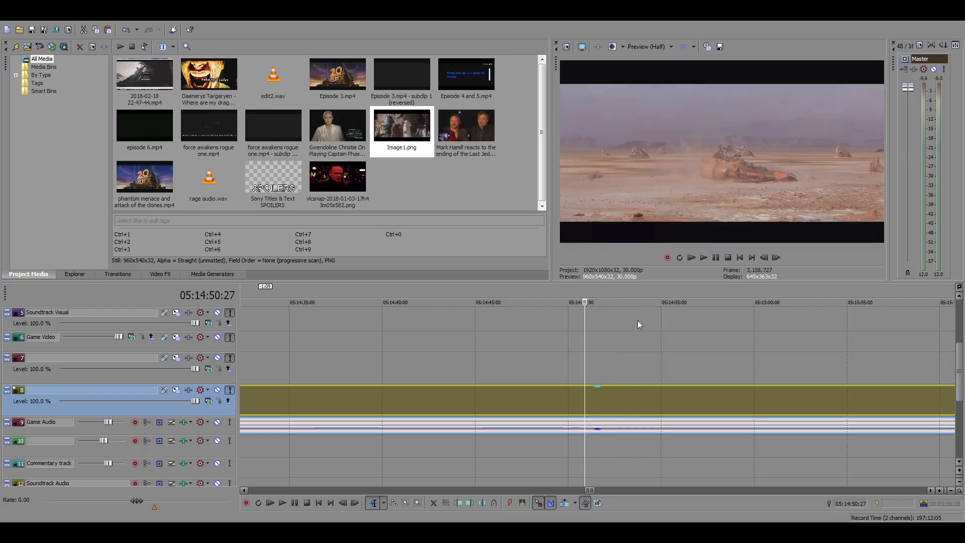
{"action": "key", "text": "s"}
{"action": "left_click", "coordinate": [626, 392]}
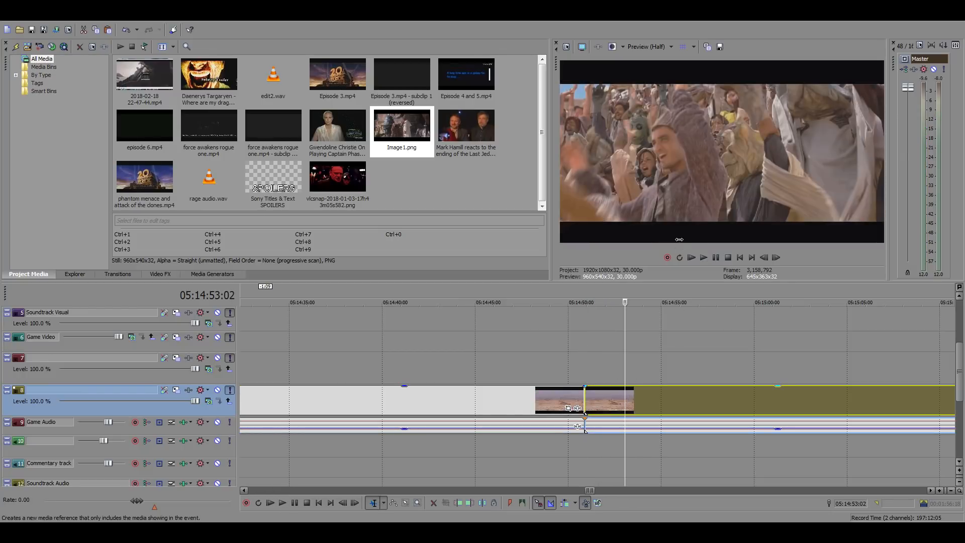
Split the podrace footage at 05:14:53:02 and select the isolated wide desert shot
{"action": "key", "text": "s"}
{"action": "left_click", "coordinate": [601, 396]}
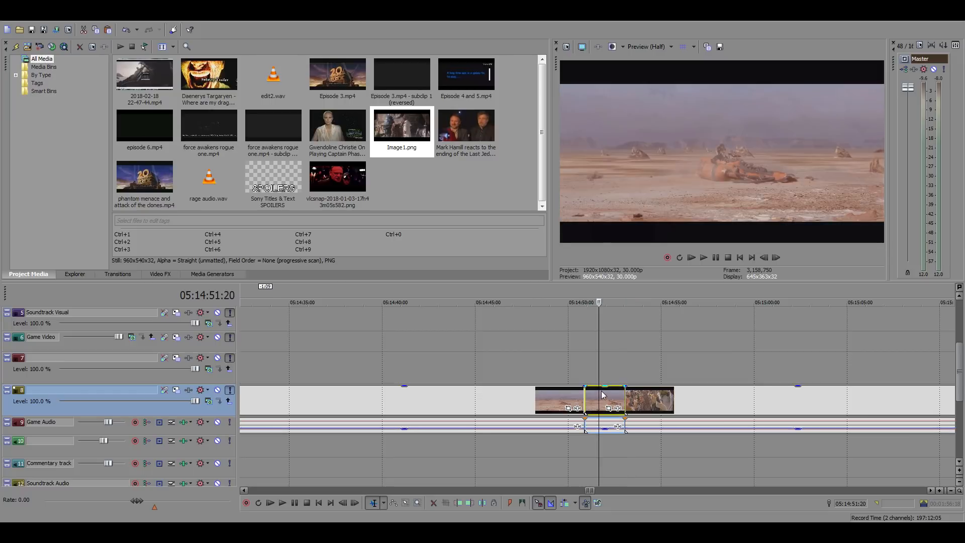
Paste the wide desert shot directly after the gang leader shot at 01:05:36:03
{"action": "scroll", "coordinate": [601, 395], "scroll_direction": "down", "scroll_amount": 4}
{"action": "scroll", "coordinate": [448, 376], "scroll_direction": "down", "scroll_amount": 6}
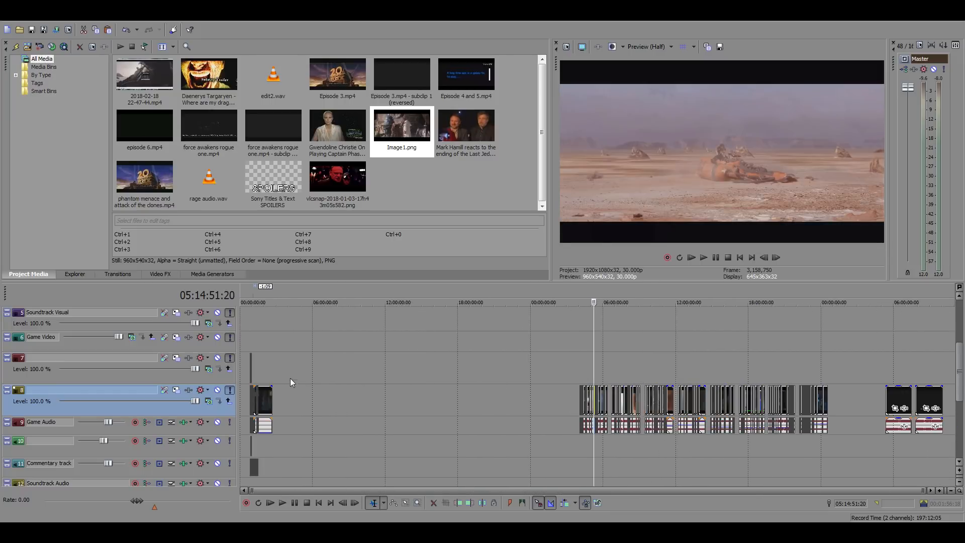
{"action": "left_click", "coordinate": [264, 361]}
{"action": "scroll", "coordinate": [264, 361], "scroll_direction": "up", "scroll_amount": 7}
{"action": "left_click", "coordinate": [429, 367]}
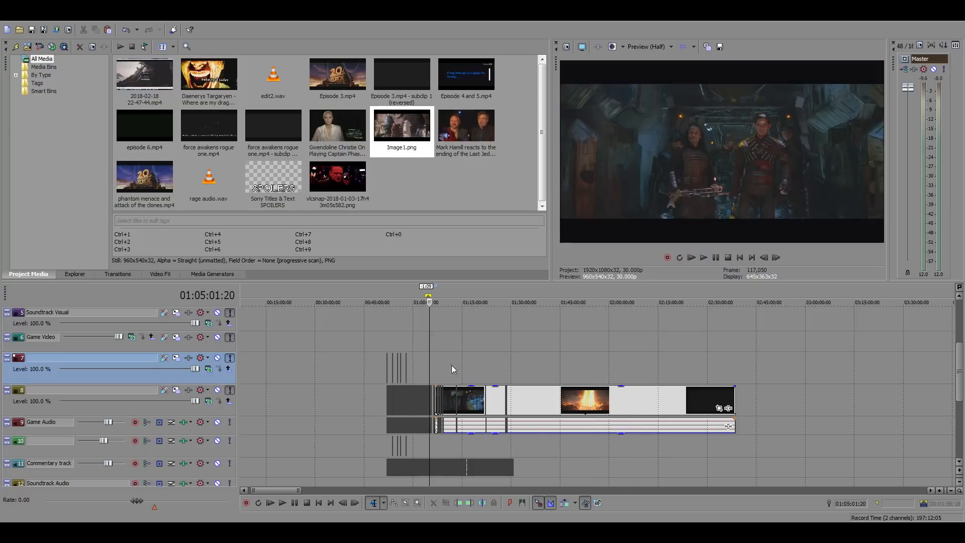
{"action": "scroll", "coordinate": [452, 366], "scroll_direction": "up", "scroll_amount": 8}
{"action": "scroll", "coordinate": [586, 386], "scroll_direction": "up", "scroll_amount": 5}
{"action": "left_click", "coordinate": [831, 397]}
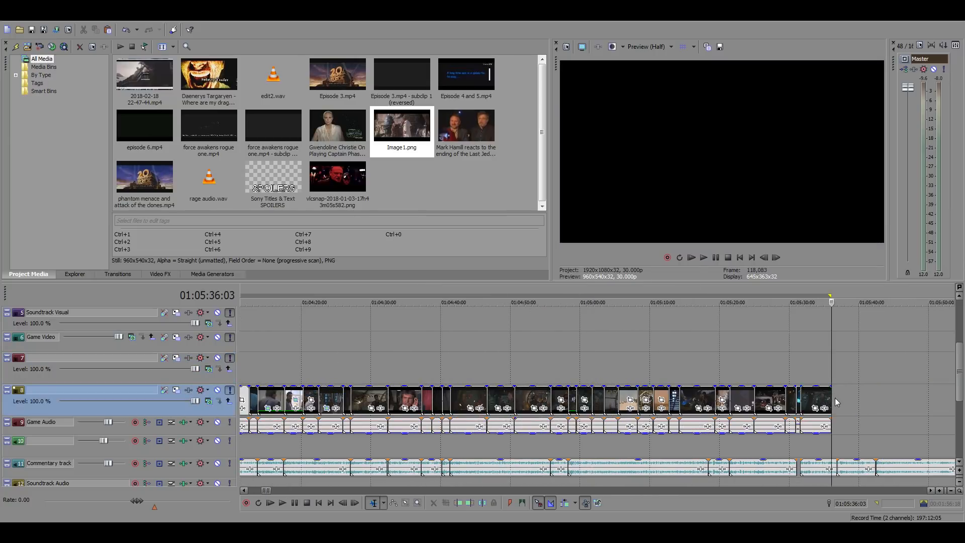
{"action": "scroll", "coordinate": [712, 398], "scroll_direction": "up", "scroll_amount": 4}
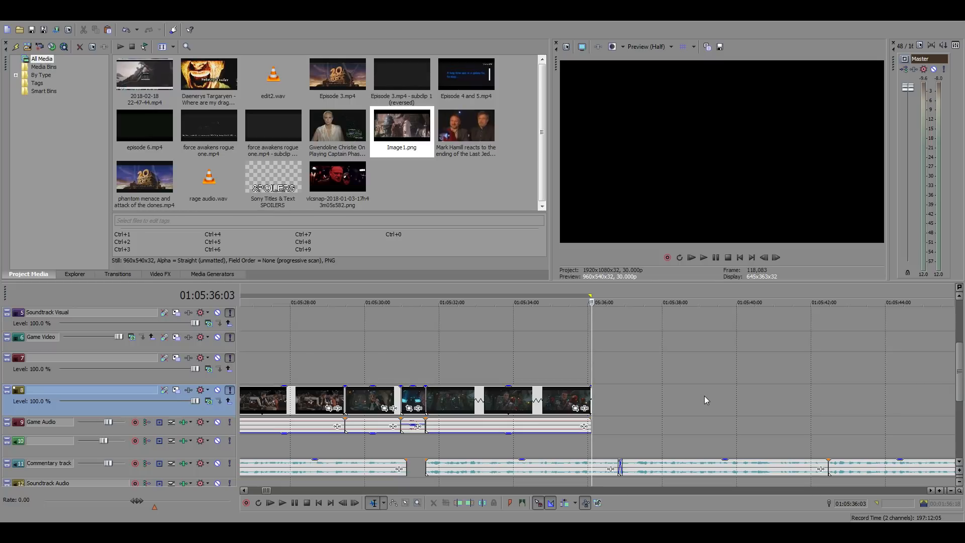
{"action": "key", "text": "ctrl+v"}
{"action": "left_click", "coordinate": [613, 407]}
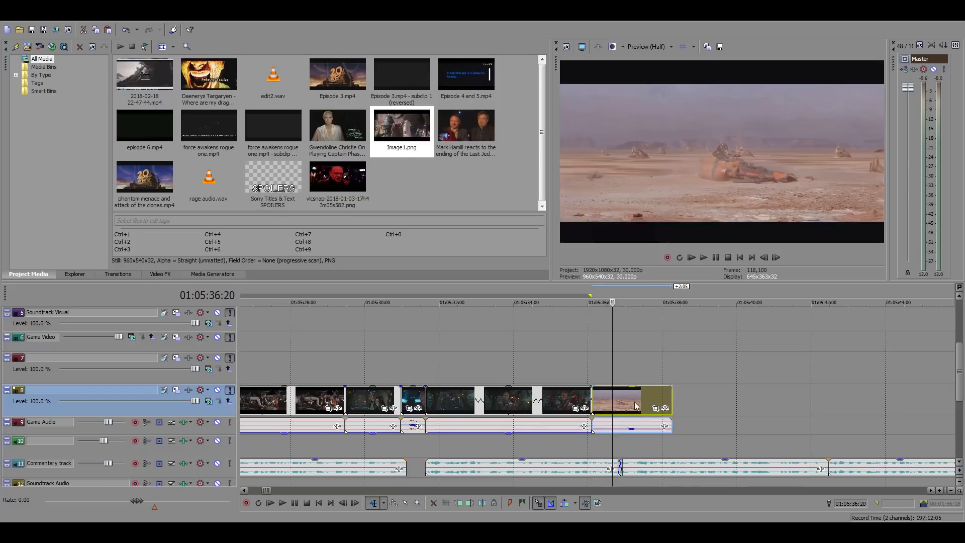
Lower the gain of the pasted desert shot's audio and return to the shot's start
{"action": "scroll", "coordinate": [613, 406], "scroll_direction": "up", "scroll_amount": 2}
{"action": "left_click", "coordinate": [629, 425]}
{"action": "left_click_drag", "start_coordinate": [647, 428], "coordinate": [647, 453]}
{"action": "left_click", "coordinate": [526, 366]}
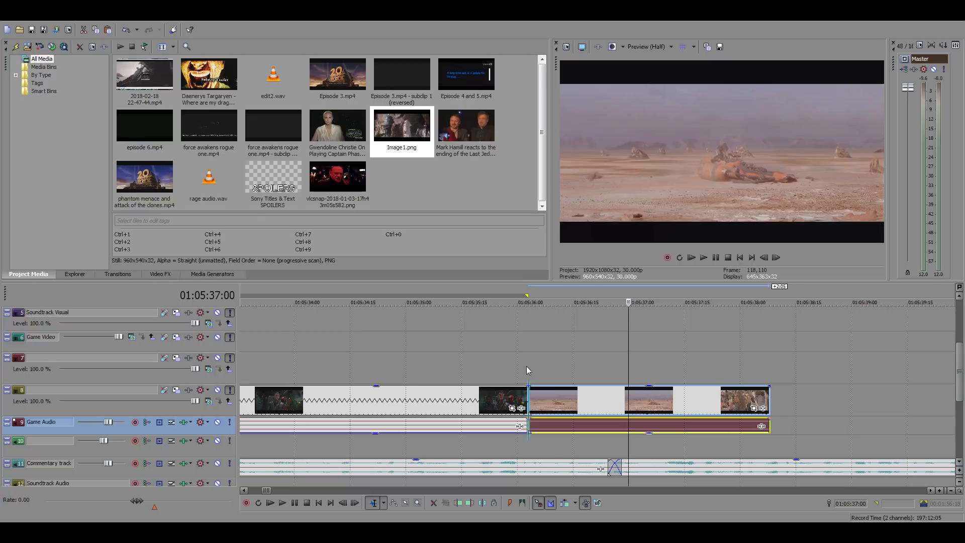
Play the desert shot and move it 0:07 earlier so it overlaps the end of the gang leader shot
{"action": "key", "text": "space"}
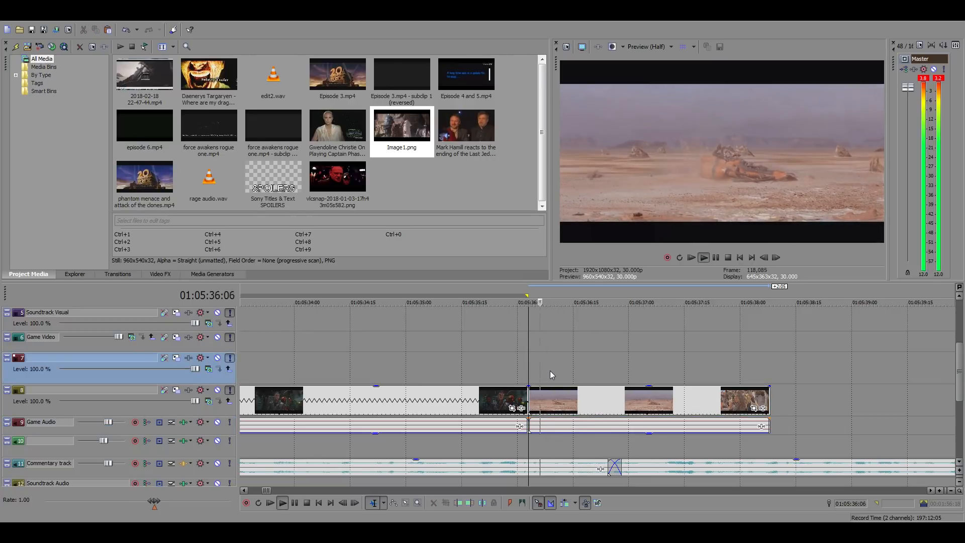
{"action": "key", "text": "space"}
{"action": "left_click_drag", "start_coordinate": [588, 396], "coordinate": [565, 397]}
{"action": "key", "text": "space"}
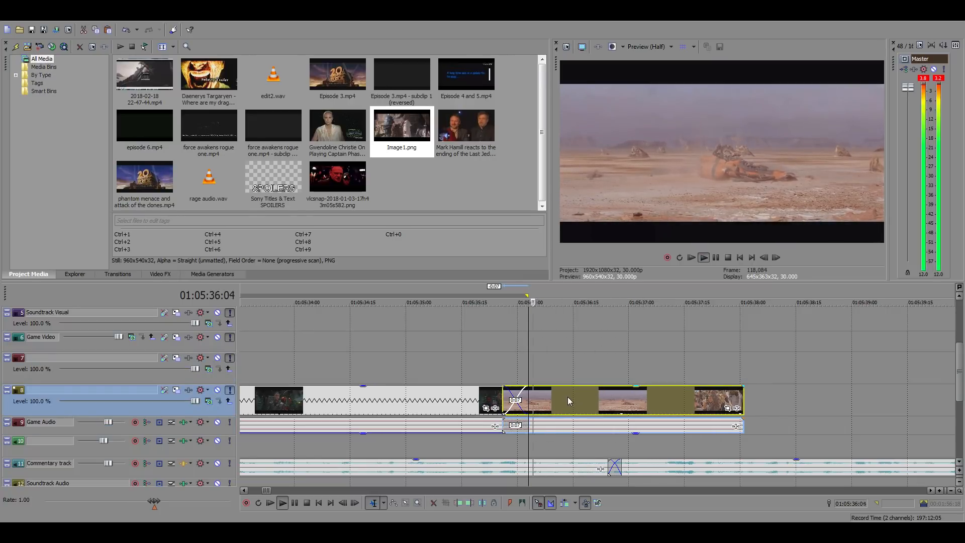
{"action": "key", "text": "space"}
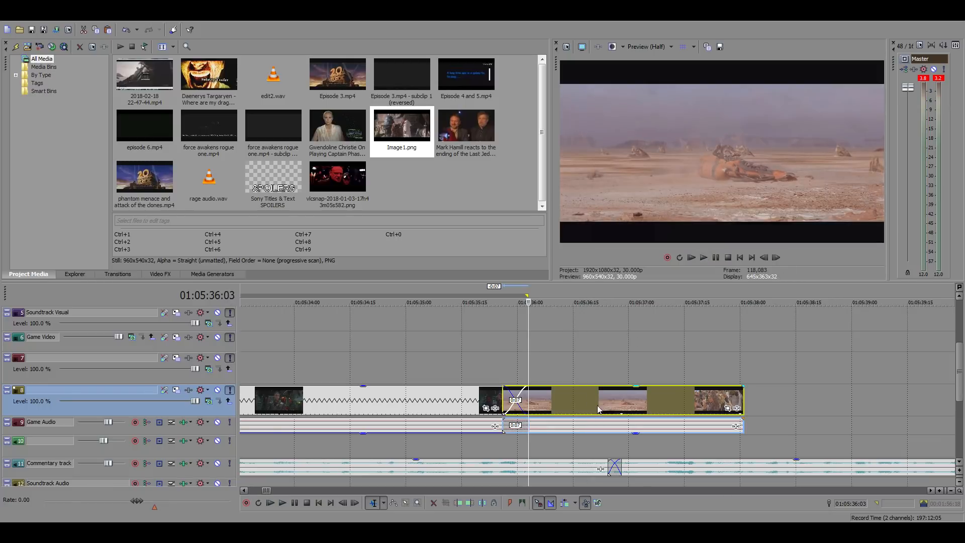
Cut the desert shot at 01:05:36:26 to match the commentary and remove the remainder
{"action": "left_click", "coordinate": [607, 400]}
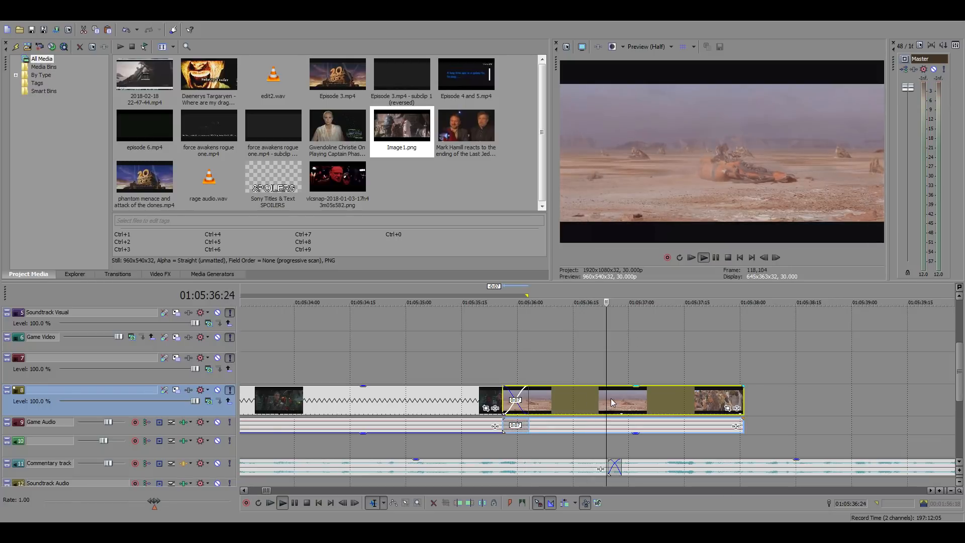
{"action": "key", "text": "space"}
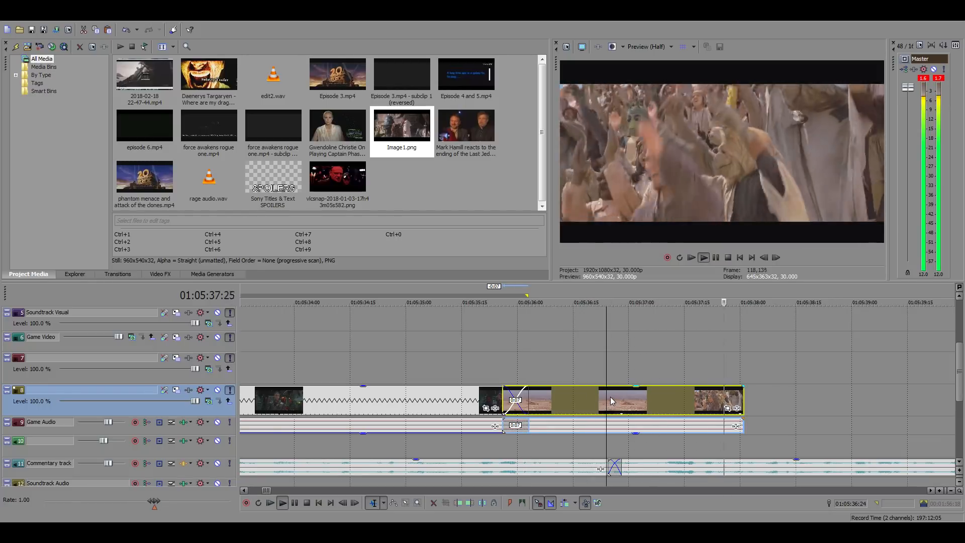
{"action": "left_click", "coordinate": [613, 397]}
{"action": "right_click", "coordinate": [613, 397]}
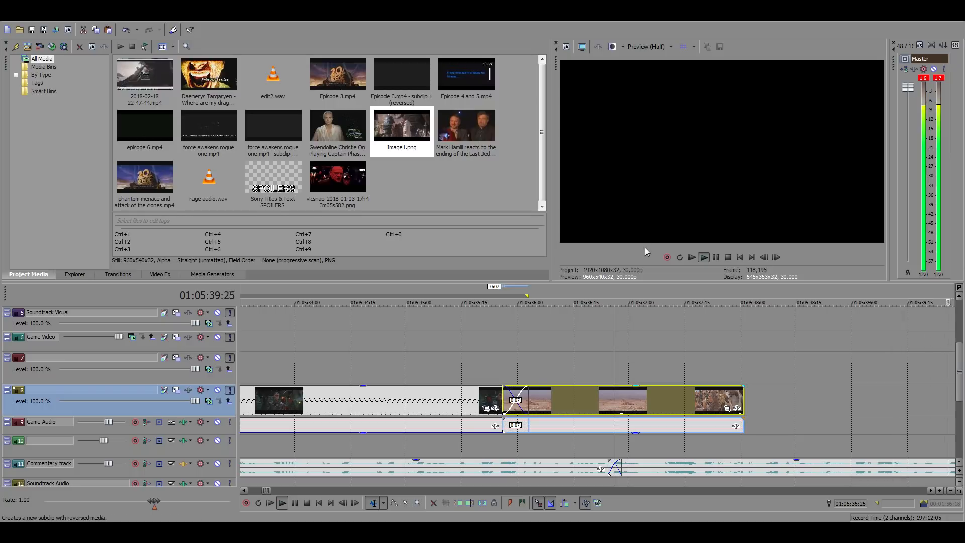
{"action": "left_click", "coordinate": [647, 216]}
{"action": "key", "text": "space"}
Trim the desert shot's start to 01:05:36:03 to remove the overlap, and play the commentary from there
{"action": "left_click", "coordinate": [528, 364]}
{"action": "right_click", "coordinate": [542, 399]}
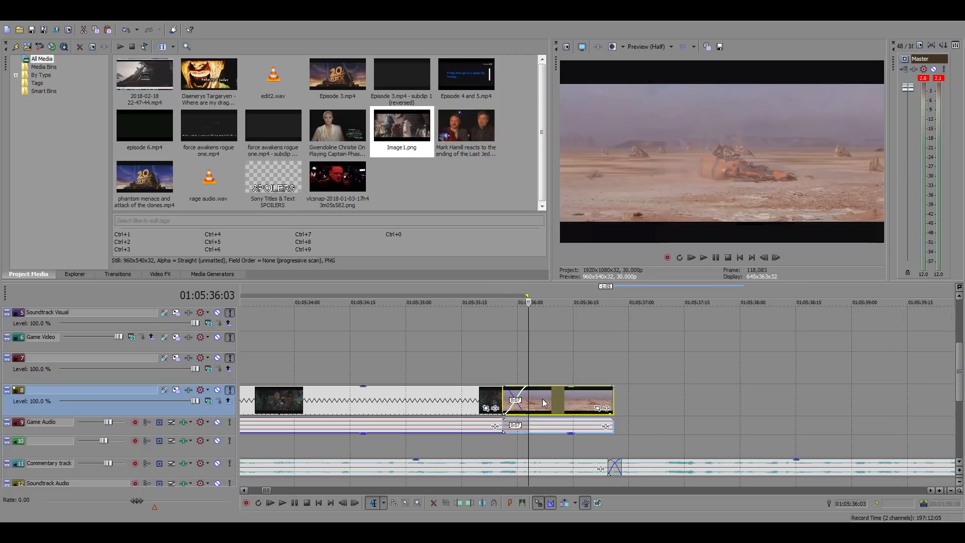
{"action": "left_click", "coordinate": [550, 209]}
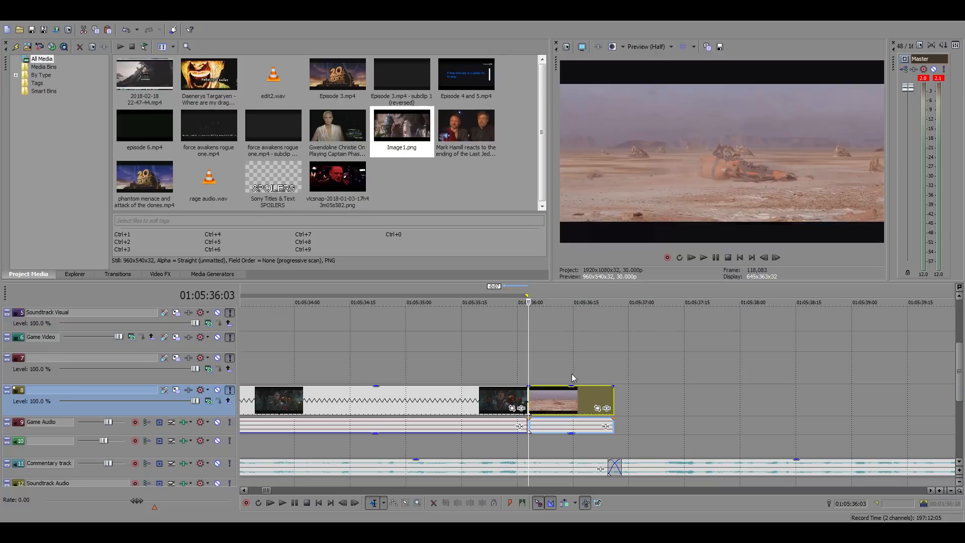
{"action": "key", "text": "space"}
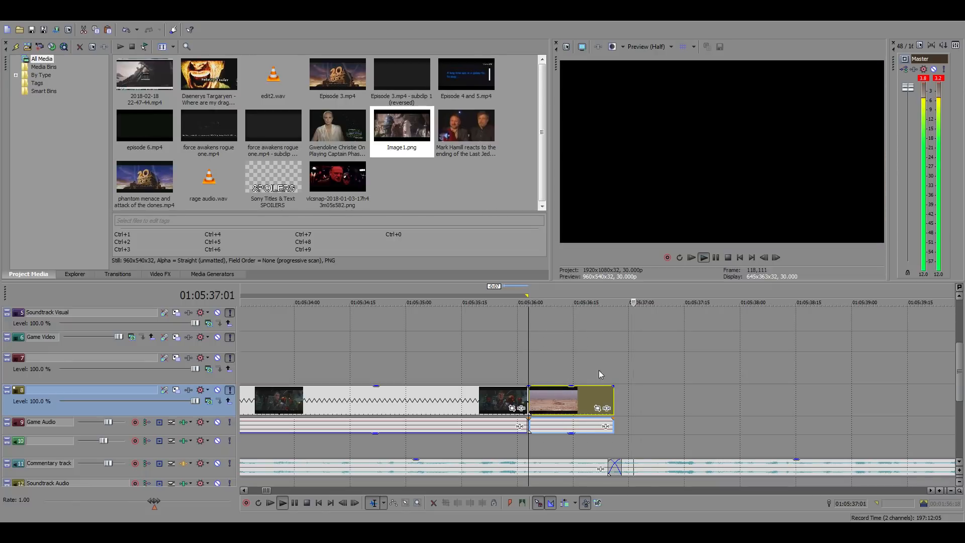
{"action": "scroll", "coordinate": [668, 399], "scroll_direction": "down", "scroll_amount": 4}
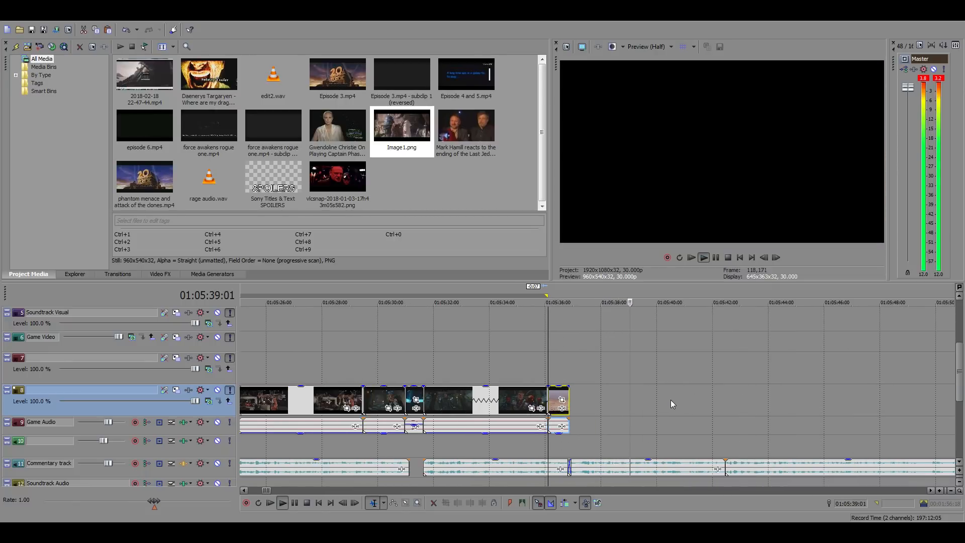
{"action": "key", "text": "Return"}
Find the forest conversation between Han and Leia around 21:41:22 in the stored movie clips
{"action": "scroll", "coordinate": [644, 401], "scroll_direction": "down", "scroll_amount": 10}
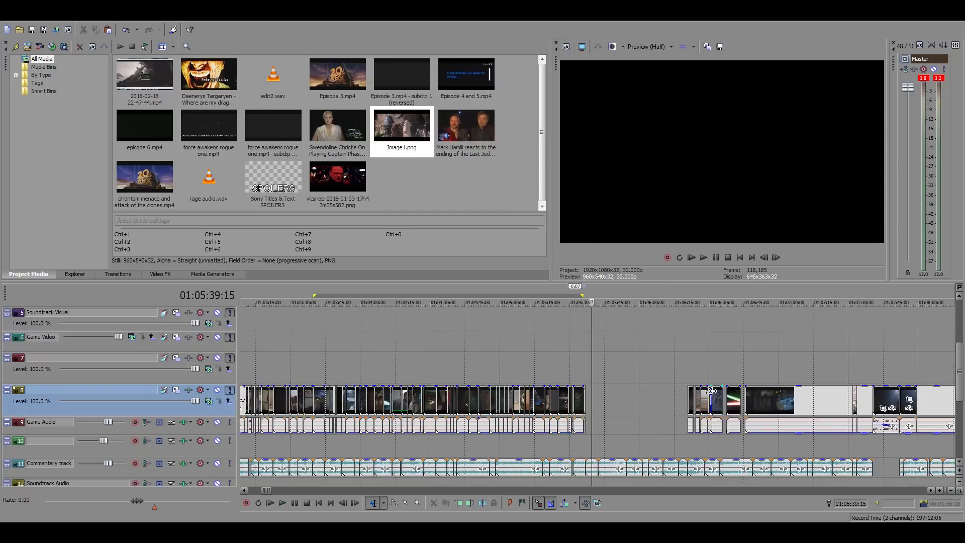
{"action": "scroll", "coordinate": [707, 390], "scroll_direction": "down", "scroll_amount": 5}
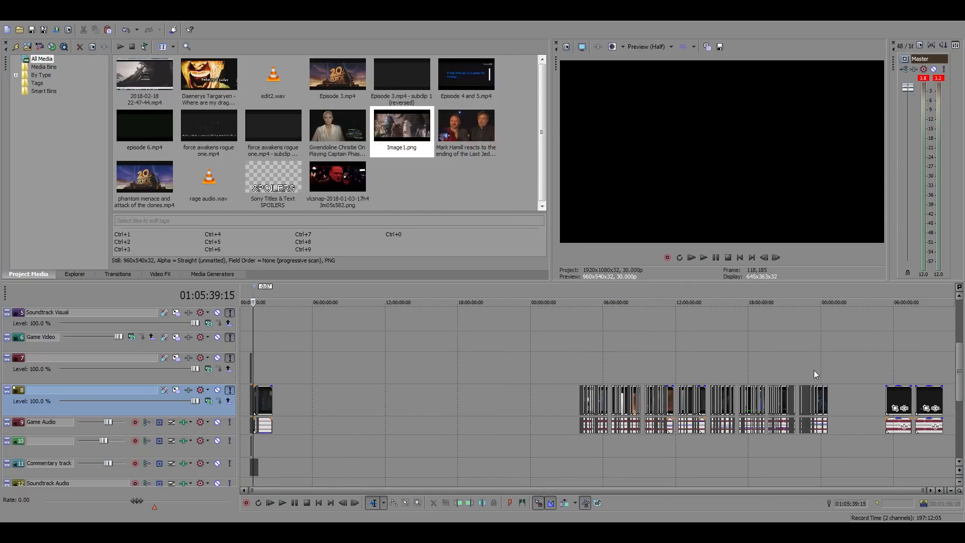
{"action": "left_click", "coordinate": [781, 369]}
{"action": "scroll", "coordinate": [687, 379], "scroll_direction": "up", "scroll_amount": 8}
{"action": "left_click", "coordinate": [840, 368]}
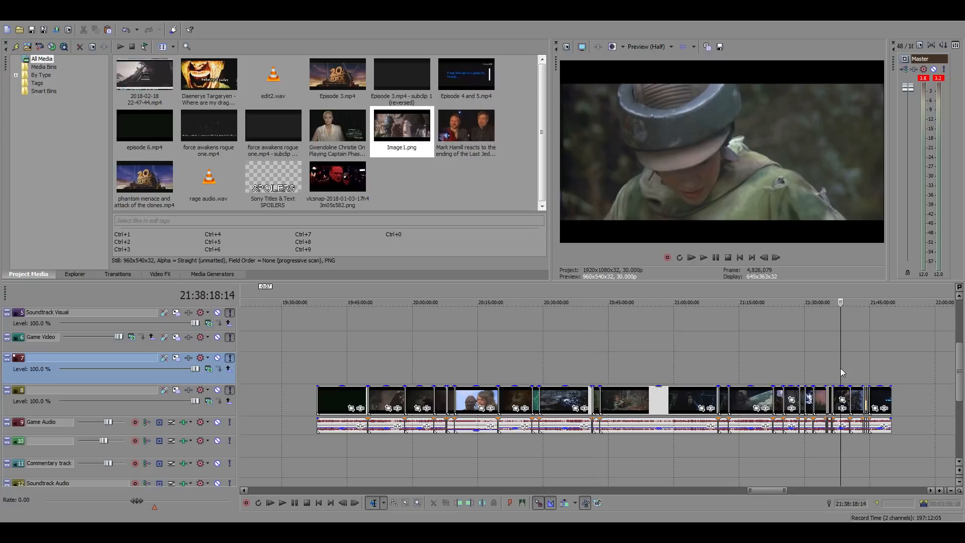
{"action": "scroll", "coordinate": [814, 372], "scroll_direction": "up", "scroll_amount": 5}
{"action": "left_click", "coordinate": [662, 373]}
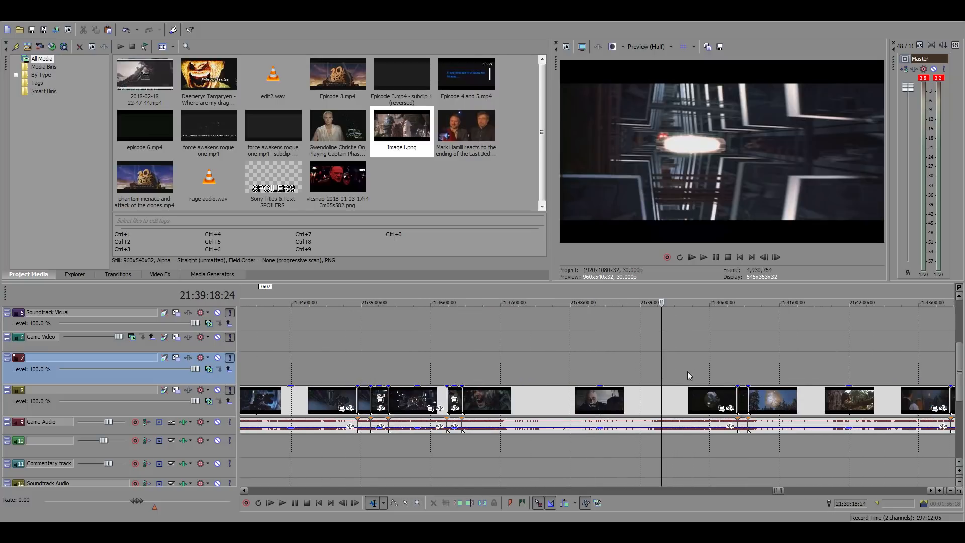
{"action": "left_click", "coordinate": [694, 371]}
{"action": "left_click", "coordinate": [738, 370]}
{"action": "left_click", "coordinate": [770, 369]}
{"action": "left_click", "coordinate": [798, 371]}
{"action": "left_click", "coordinate": [798, 371]}
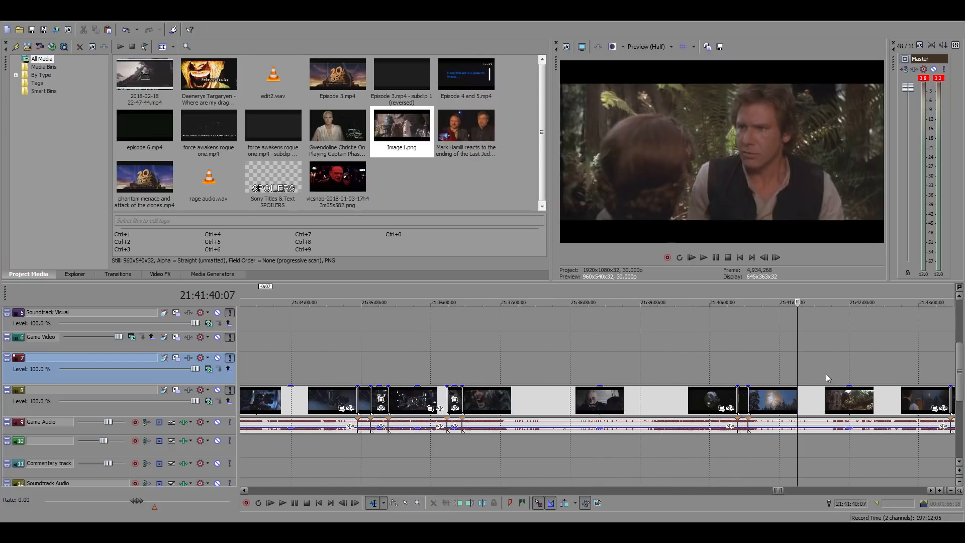
{"action": "left_click", "coordinate": [825, 372]}
{"action": "left_click", "coordinate": [805, 373]}
{"action": "scroll", "coordinate": [734, 379], "scroll_direction": "up", "scroll_amount": 4}
Play the forest conversation to the close-up of Han and split the clip at 21:41:31:04
{"action": "key", "text": "space"}
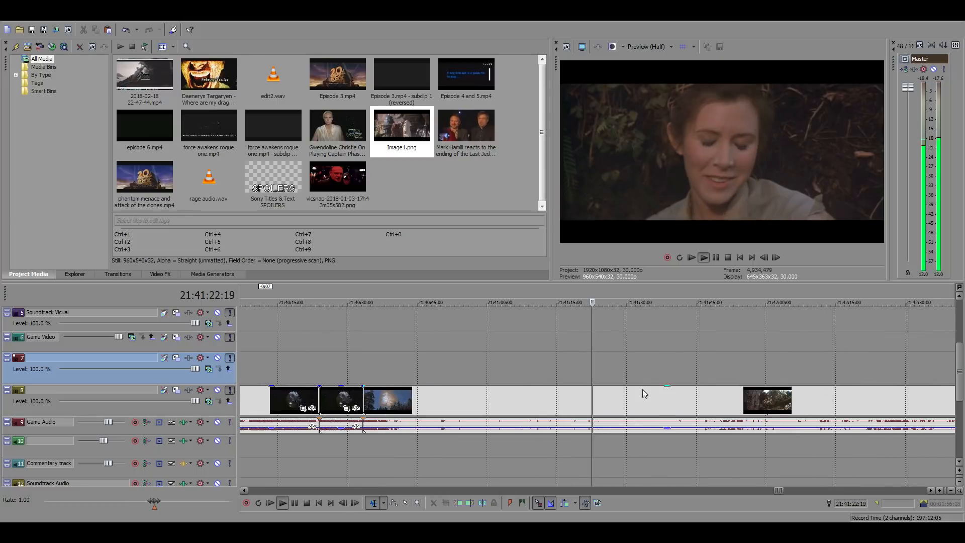
{"action": "scroll", "coordinate": [631, 379], "scroll_direction": "up", "scroll_amount": 3}
{"action": "left_click", "coordinate": [635, 374]}
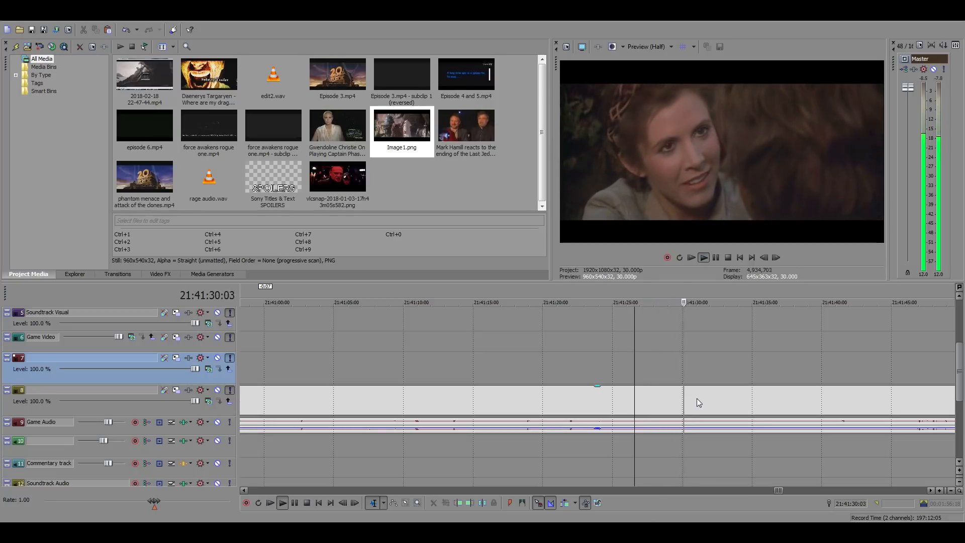
{"action": "left_click", "coordinate": [698, 398]}
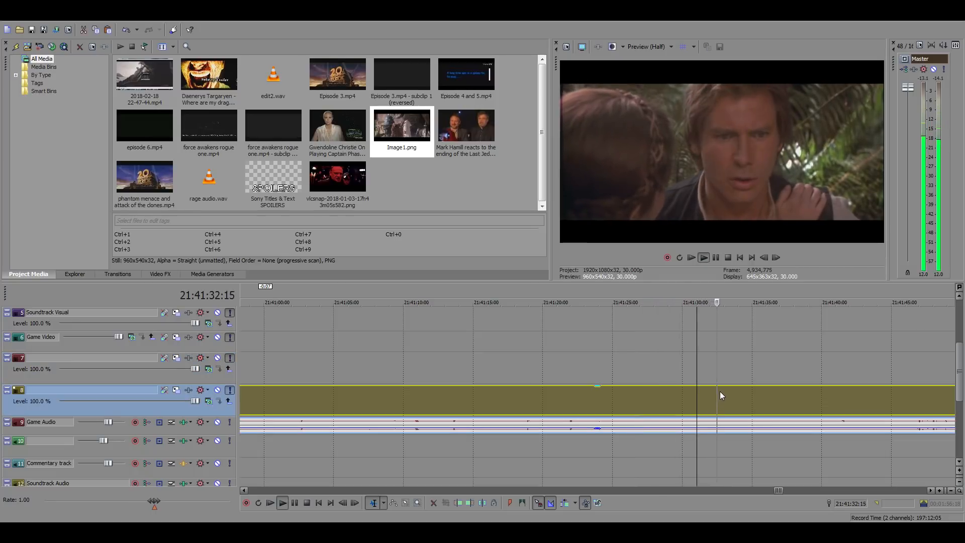
{"action": "key", "text": "space"}
{"action": "left_click", "coordinate": [775, 258]}
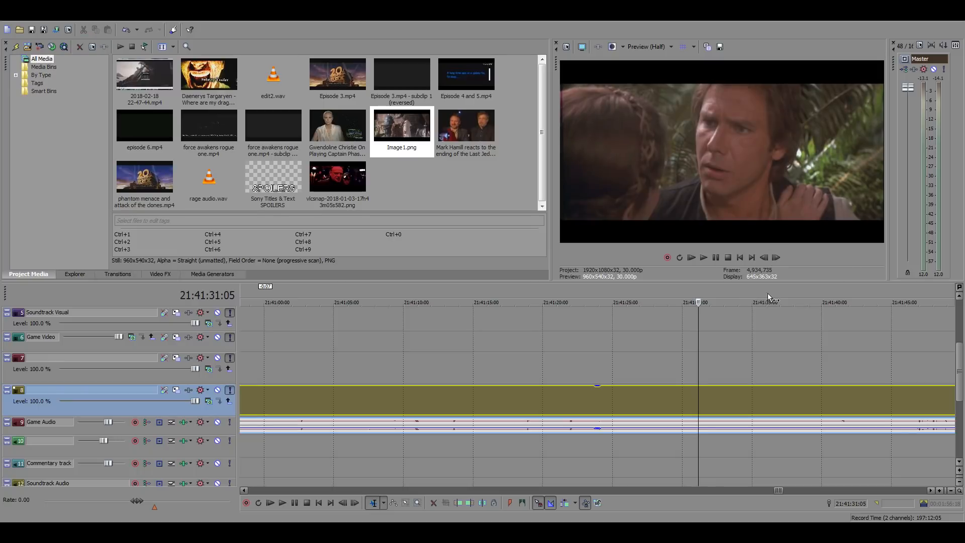
{"action": "left_click", "coordinate": [764, 257]}
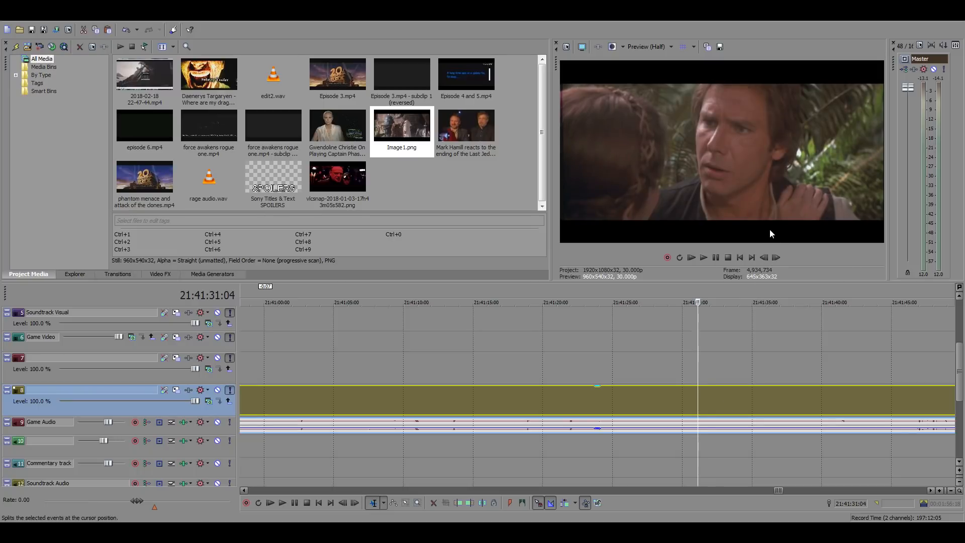
{"action": "key", "text": "s"}
Play on through the forest conversation, split it at 21:41:36:09, and select the isolated section
{"action": "key", "text": "space"}
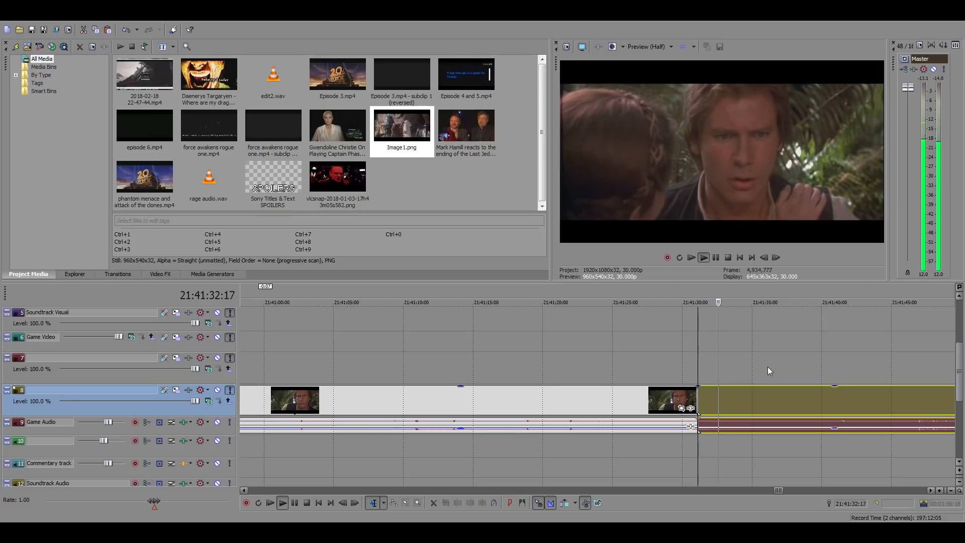
{"action": "left_click", "coordinate": [753, 393]}
{"action": "left_click", "coordinate": [771, 398]}
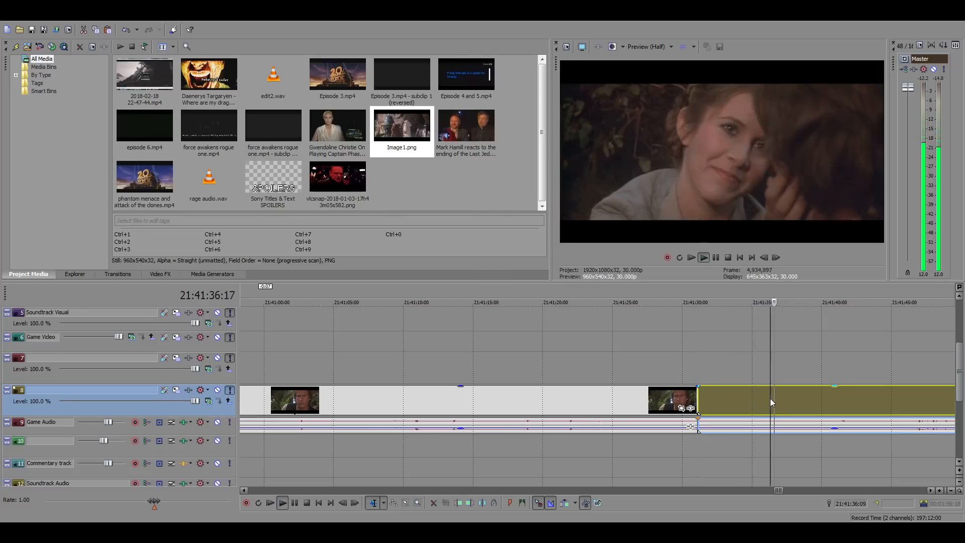
{"action": "key", "text": "space"}
{"action": "left_click", "coordinate": [482, 502]}
{"action": "left_click", "coordinate": [732, 401]}
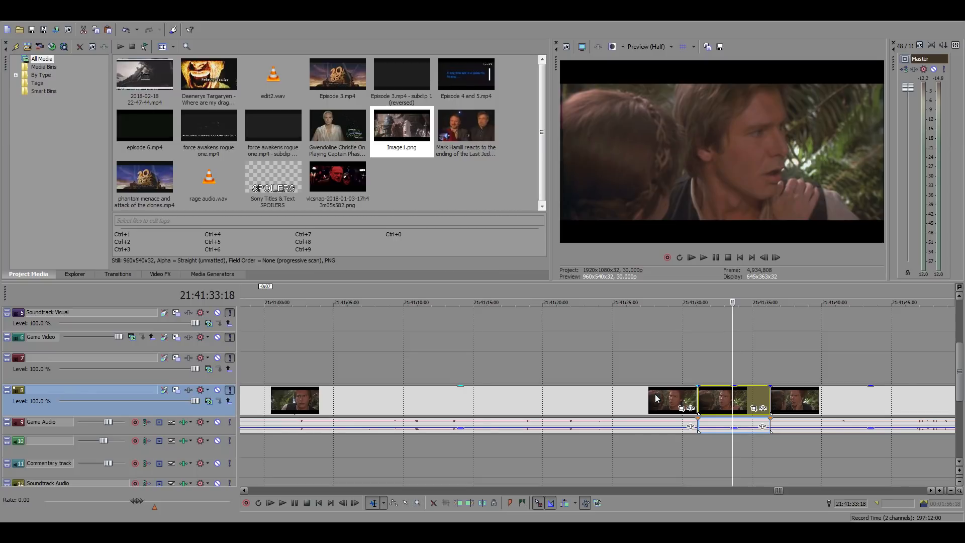
Paste the forest conversation shot directly after the desert shot at 01:05:36:26 and return to its start
{"action": "scroll", "coordinate": [655, 398], "scroll_direction": "down", "scroll_amount": 15}
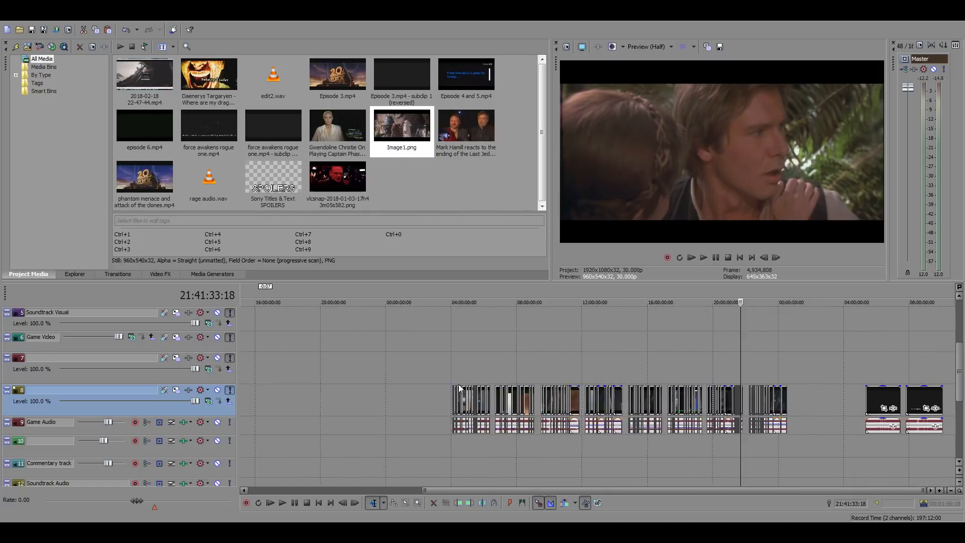
{"action": "scroll", "coordinate": [459, 385], "scroll_direction": "down", "scroll_amount": 1}
{"action": "left_click", "coordinate": [257, 366]}
{"action": "scroll", "coordinate": [552, 393], "scroll_direction": "up", "scroll_amount": 12}
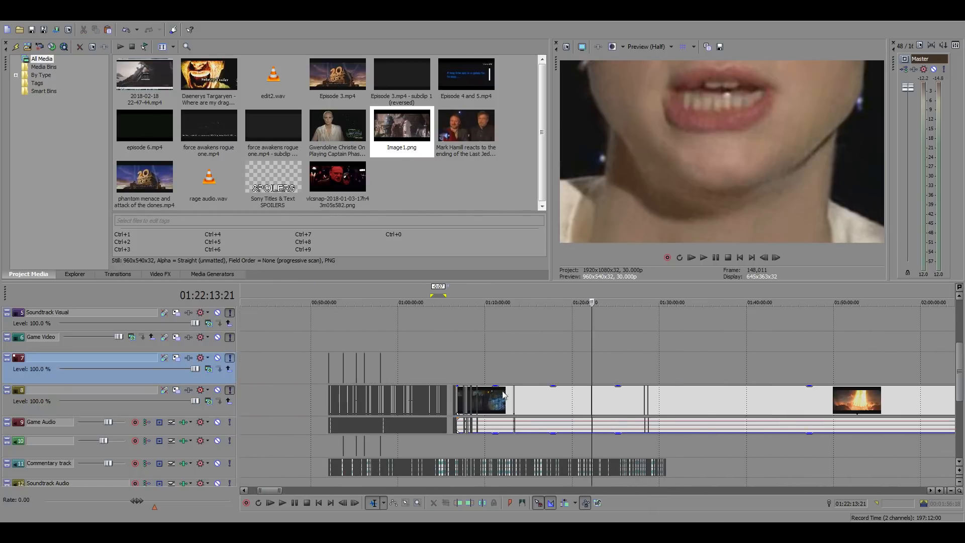
{"action": "left_click", "coordinate": [446, 373]}
{"action": "scroll", "coordinate": [631, 402], "scroll_direction": "up", "scroll_amount": 8}
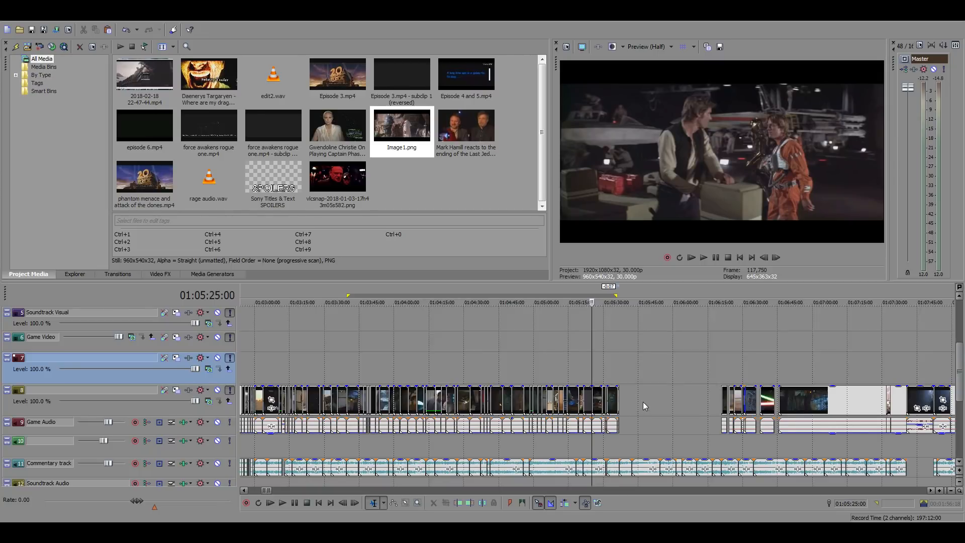
{"action": "scroll", "coordinate": [643, 402], "scroll_direction": "up", "scroll_amount": 2}
{"action": "scroll", "coordinate": [645, 402], "scroll_direction": "up", "scroll_amount": 1}
{"action": "left_click", "coordinate": [677, 396]}
{"action": "scroll", "coordinate": [704, 403], "scroll_direction": "up", "scroll_amount": 2}
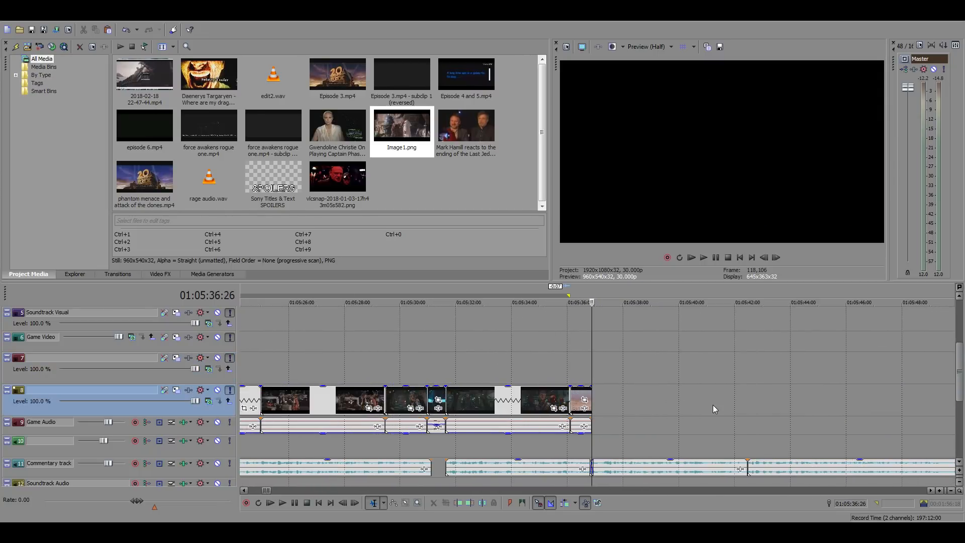
{"action": "key", "text": "ctrl+v"}
{"action": "left_click", "coordinate": [637, 427]}
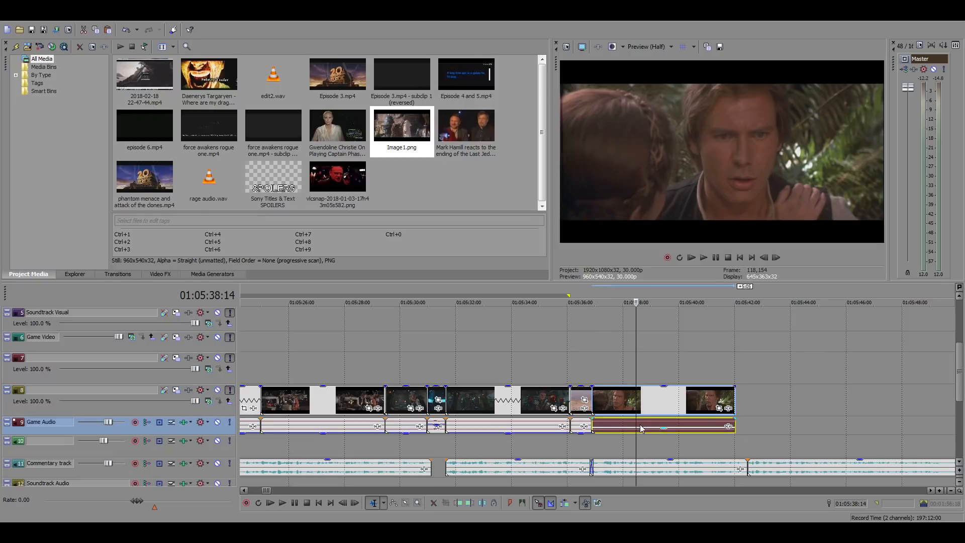
{"action": "left_click", "coordinate": [596, 375]}
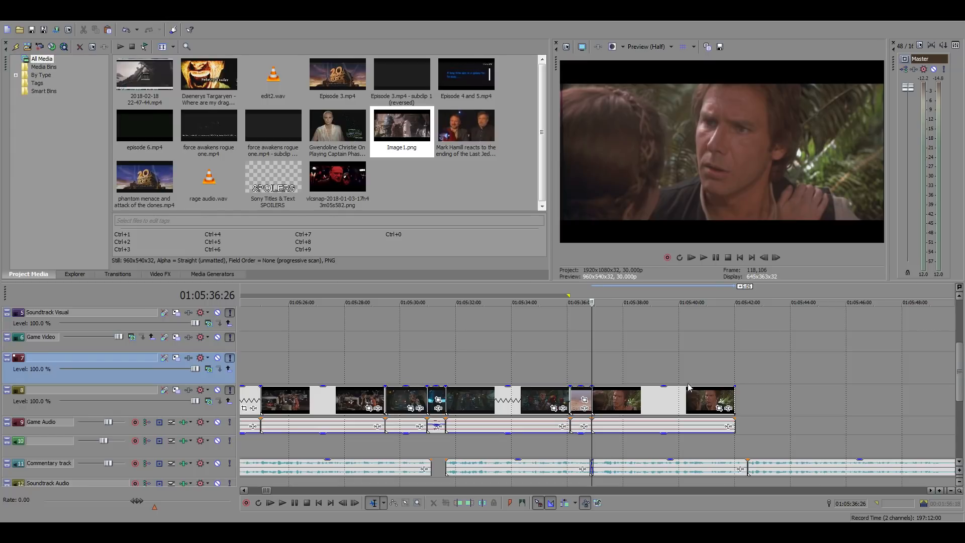
Play the forest conversation shot against the commentary and trim its end back to 01:05:39:26
{"action": "left_click", "coordinate": [686, 410]}
{"action": "scroll", "coordinate": [686, 410], "scroll_direction": "up", "scroll_amount": 3}
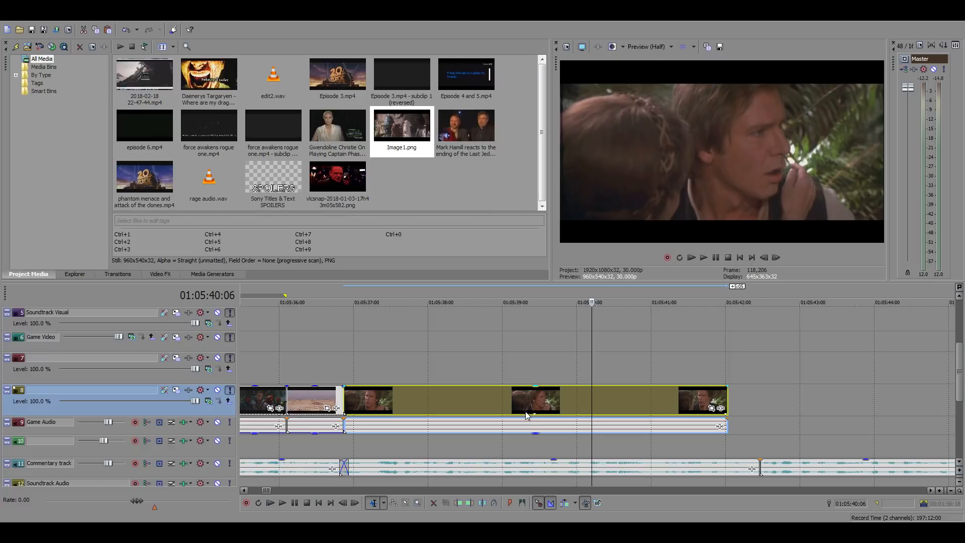
{"action": "left_click", "coordinate": [346, 372]}
{"action": "key", "text": "space"}
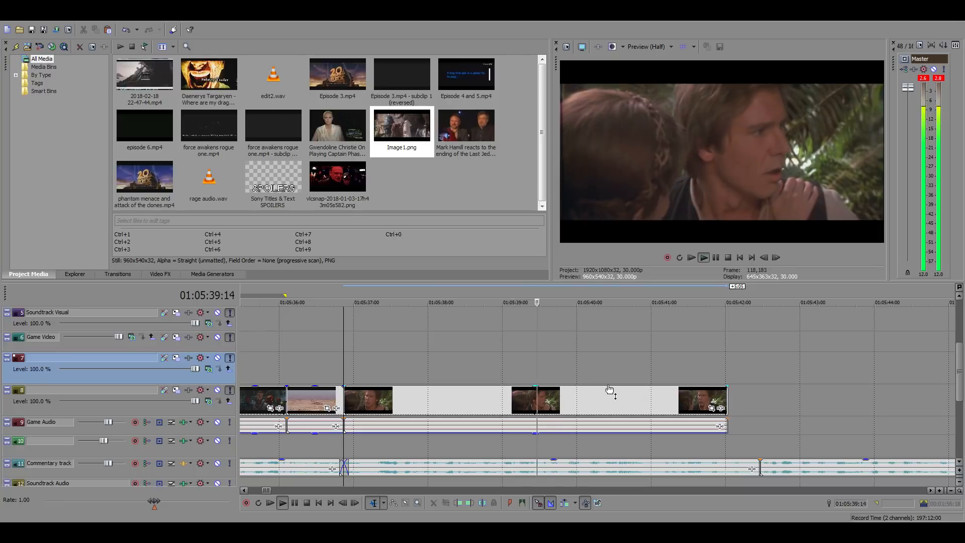
{"action": "left_click", "coordinate": [567, 402]}
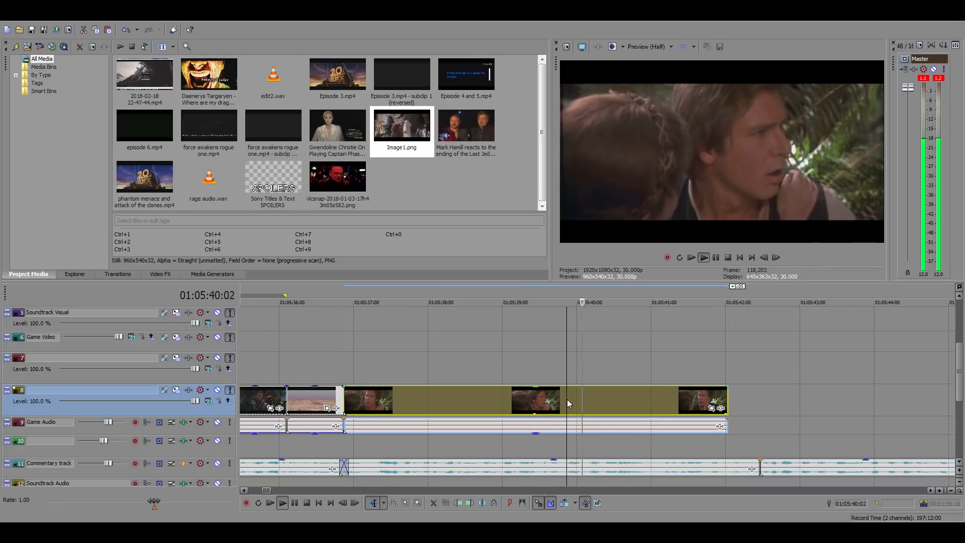
{"action": "key", "text": "alt+]"}
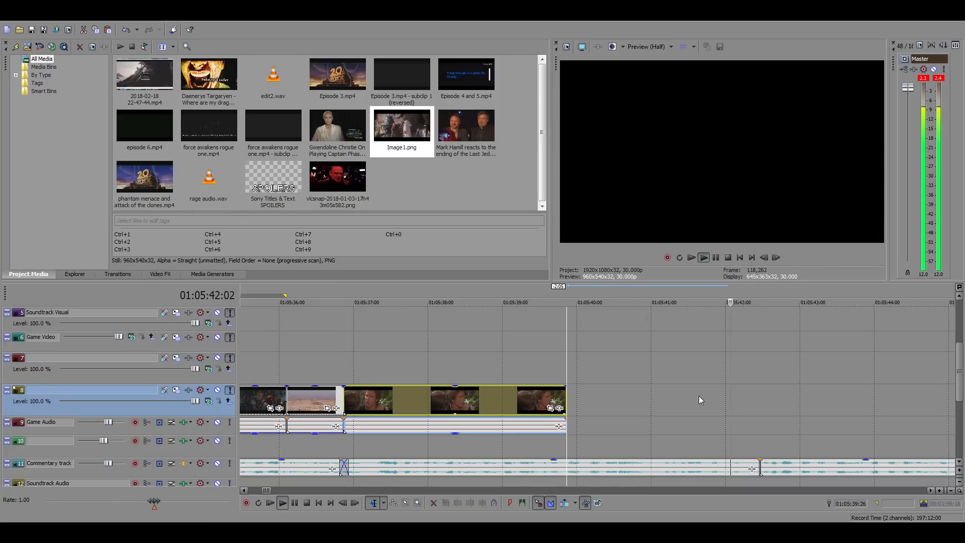
Go from the gap after the forest shot to the stored Episode 3 footage around 09:52:06
{"action": "left_click", "coordinate": [683, 398]}
{"action": "scroll", "coordinate": [703, 405], "scroll_direction": "down", "scroll_amount": 4}
{"action": "scroll", "coordinate": [712, 413], "scroll_direction": "down", "scroll_amount": 4}
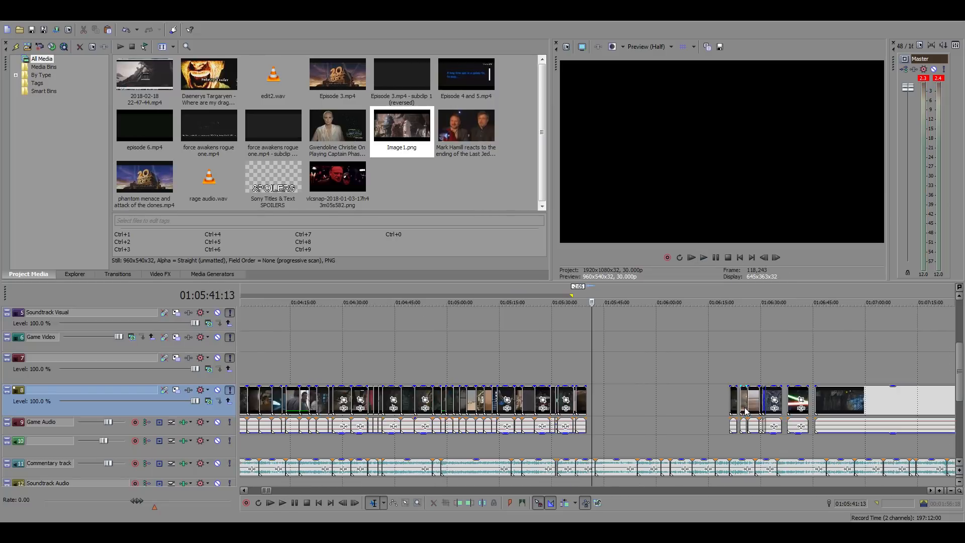
{"action": "scroll", "coordinate": [611, 410], "scroll_direction": "up", "scroll_amount": 8}
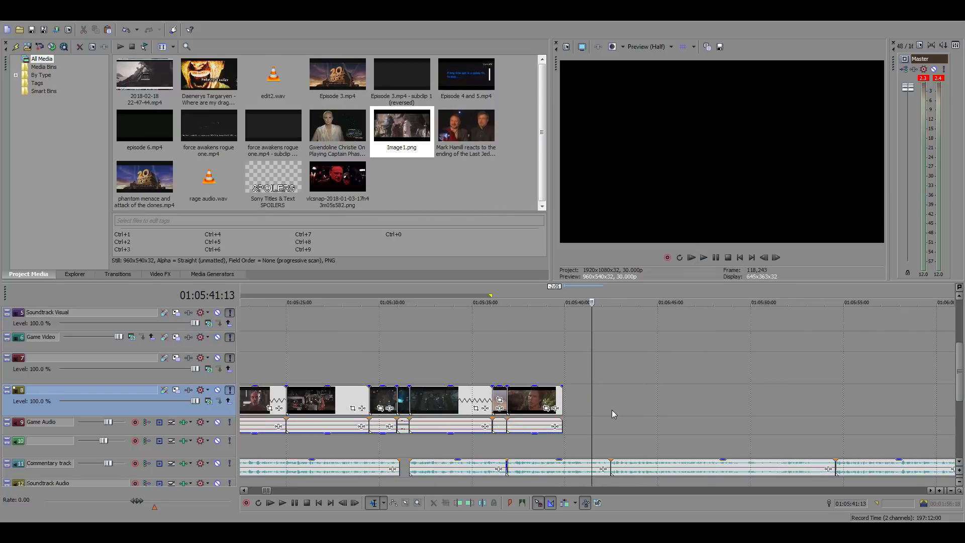
{"action": "left_click", "coordinate": [587, 399]}
{"action": "scroll", "coordinate": [686, 422], "scroll_direction": "down", "scroll_amount": 20}
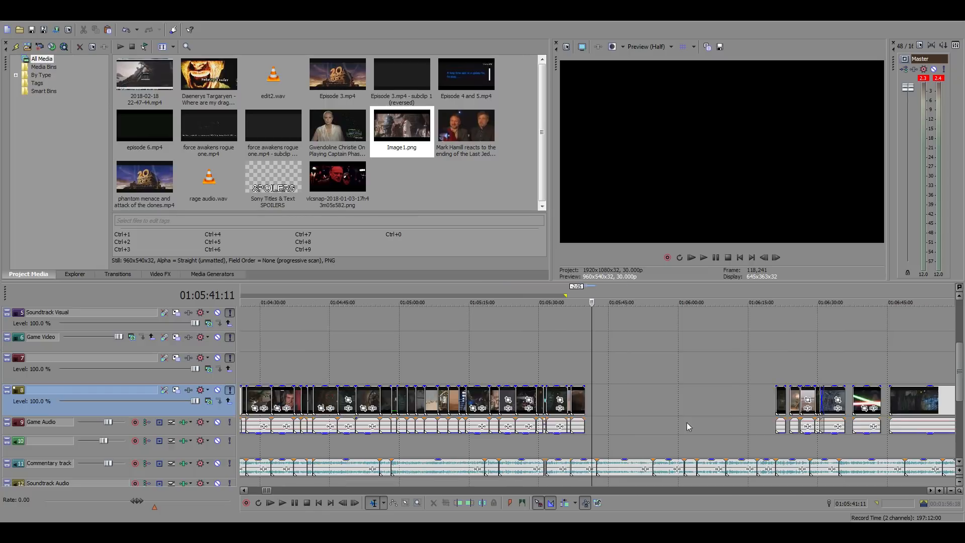
{"action": "scroll", "coordinate": [638, 400], "scroll_direction": "down", "scroll_amount": 3}
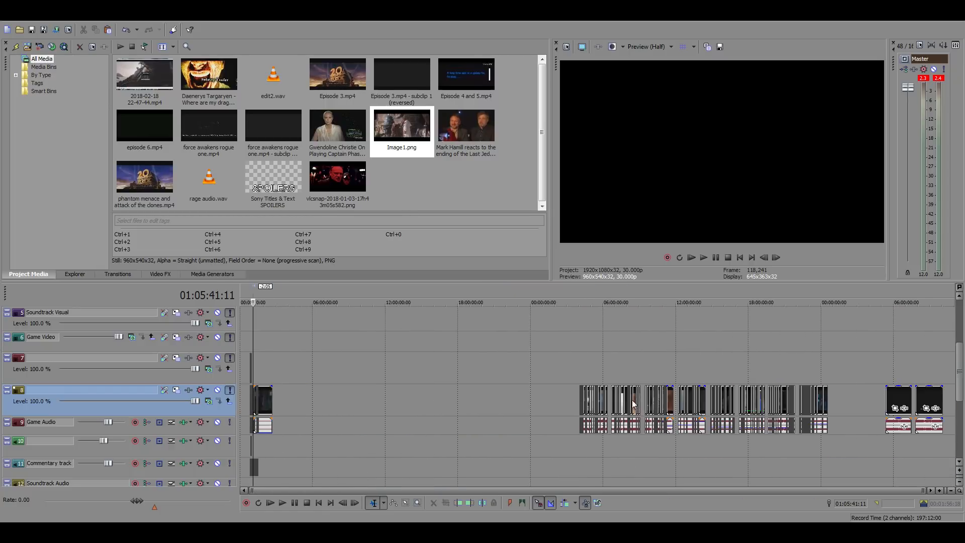
{"action": "left_click", "coordinate": [665, 373]}
{"action": "scroll", "coordinate": [659, 381], "scroll_direction": "up", "scroll_amount": 3}
{"action": "scroll", "coordinate": [659, 385], "scroll_direction": "up", "scroll_amount": 3}
{"action": "left_click", "coordinate": [595, 368]}
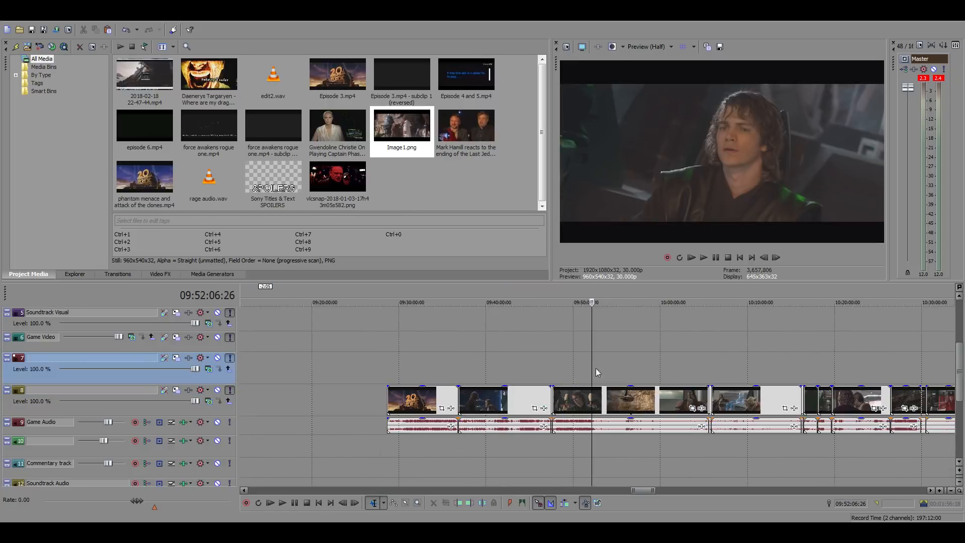
Search back through the Episode 3 clip for the lightsaber fight on the ship's bridge around 09:48:27
{"action": "scroll", "coordinate": [635, 376], "scroll_direction": "up", "scroll_amount": 5}
{"action": "left_click", "coordinate": [559, 396]}
{"action": "key", "text": "space"}
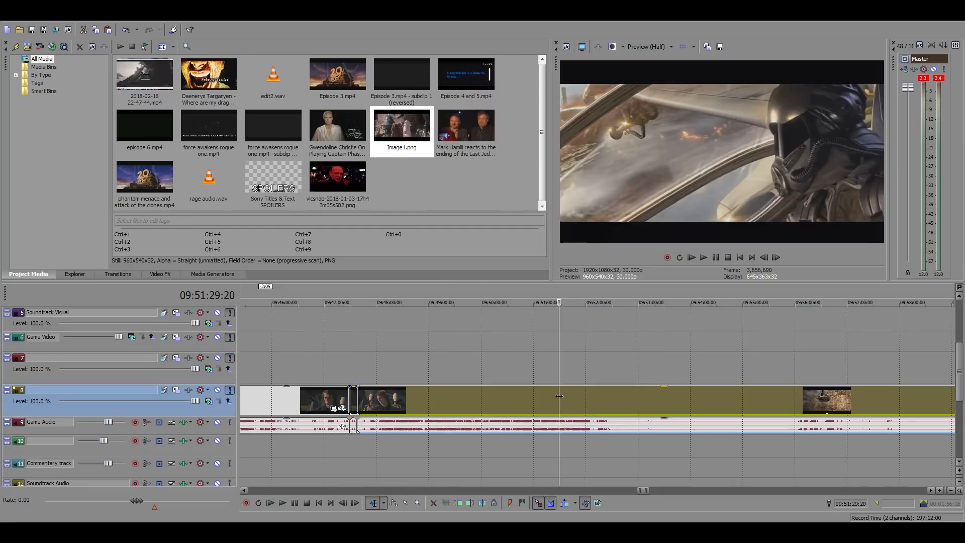
{"action": "left_click", "coordinate": [517, 399]}
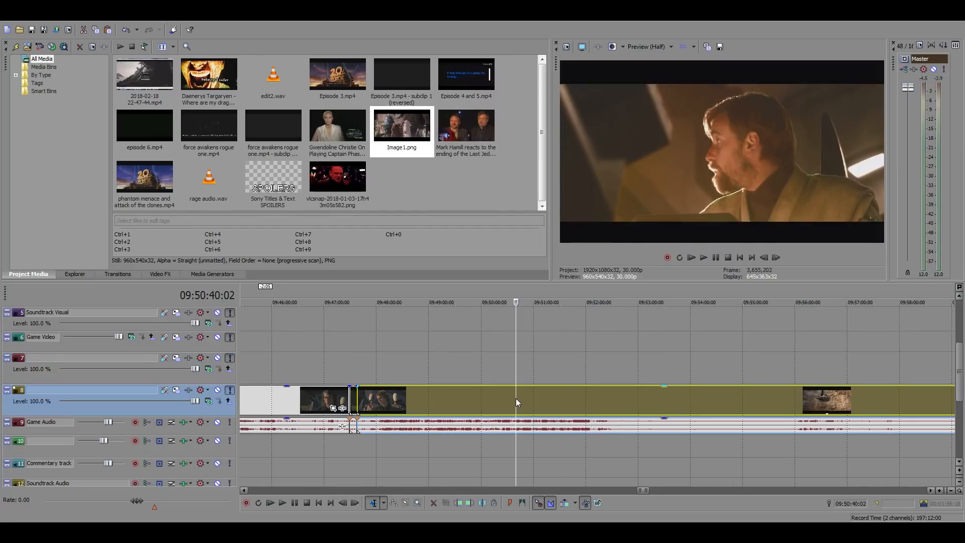
{"action": "left_click", "coordinate": [475, 397]}
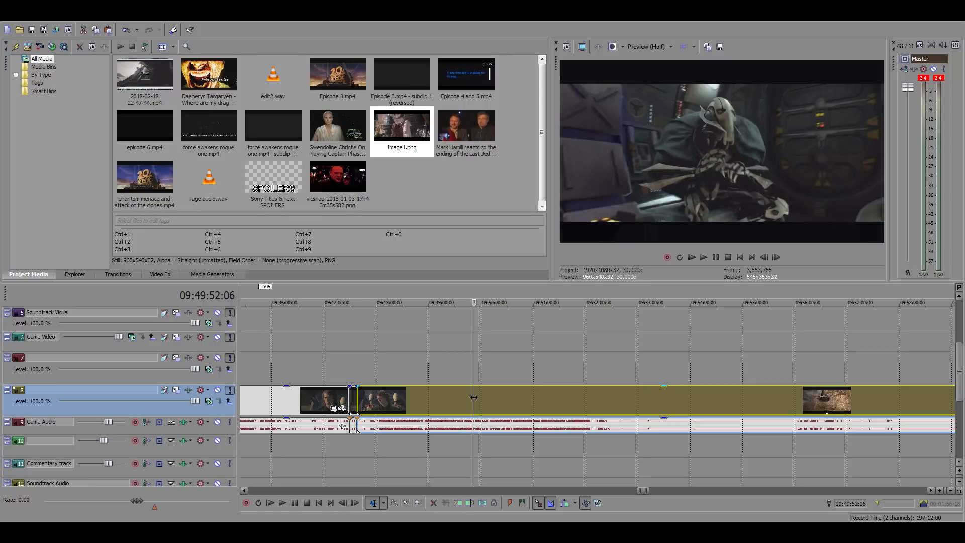
{"action": "left_click", "coordinate": [400, 396]}
{"action": "key", "text": "space"}
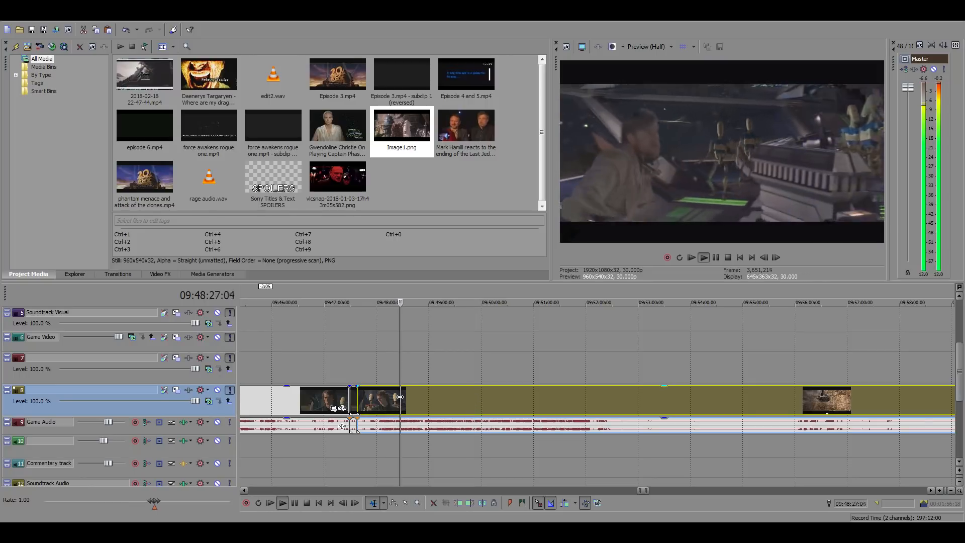
Play forward through the bridge fight to about 09:48:50, looking for the shot of the caped droid being struck
{"action": "scroll", "coordinate": [517, 397], "scroll_direction": "up", "scroll_amount": 3}
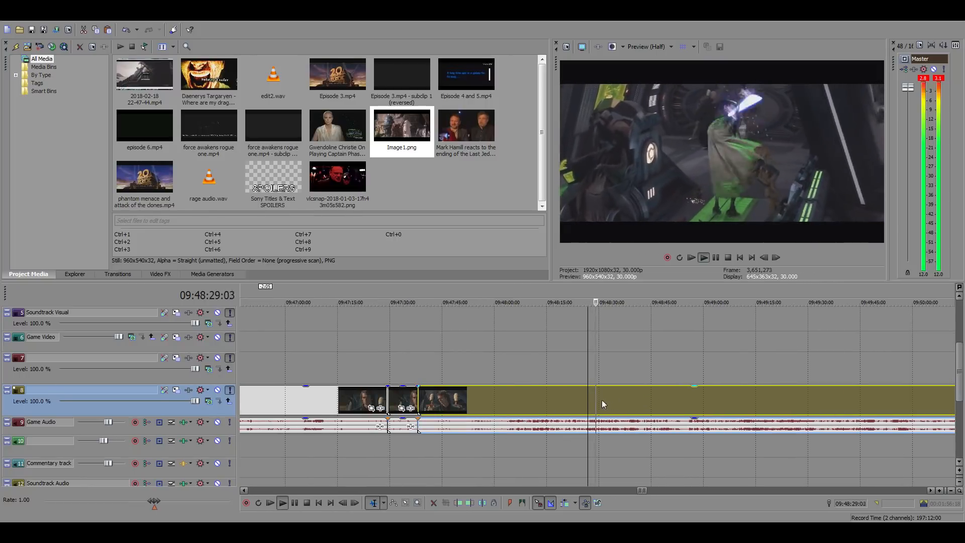
{"action": "scroll", "coordinate": [681, 398], "scroll_direction": "up", "scroll_amount": 2}
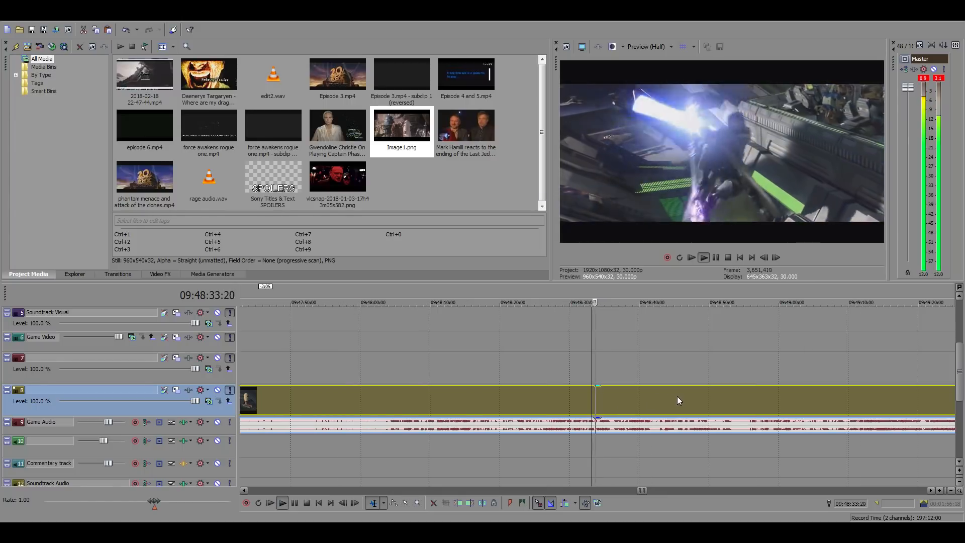
{"action": "left_click", "coordinate": [631, 396]}
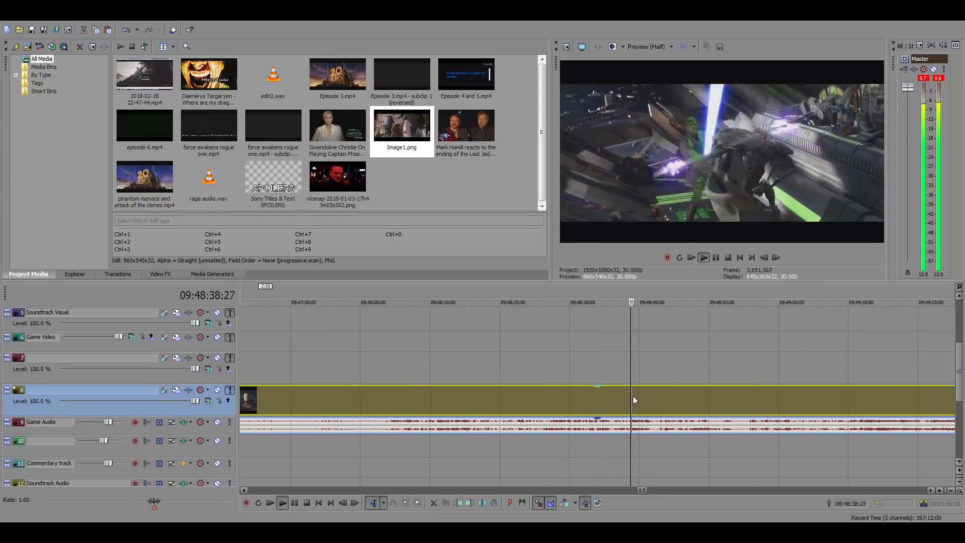
{"action": "left_click", "coordinate": [680, 400]}
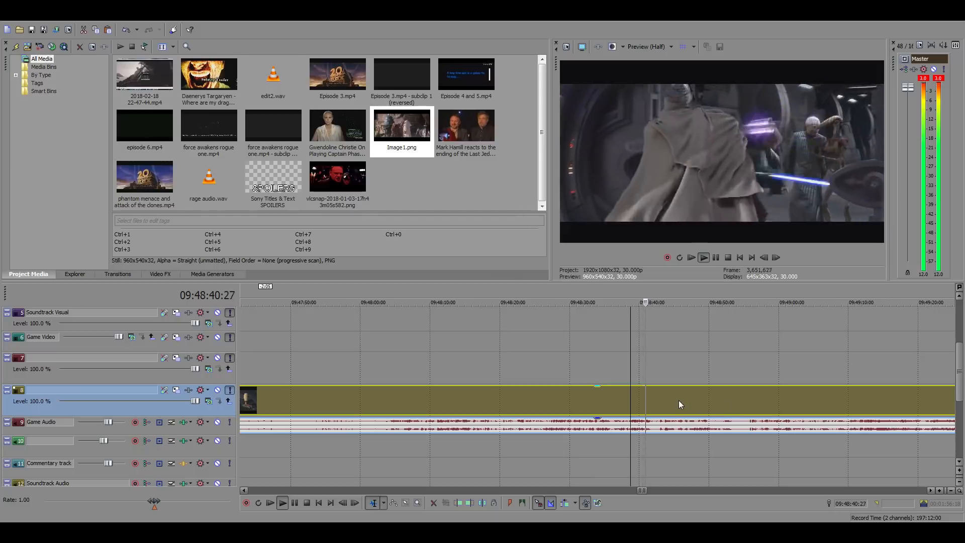
{"action": "scroll", "coordinate": [731, 400], "scroll_direction": "up", "scroll_amount": 4}
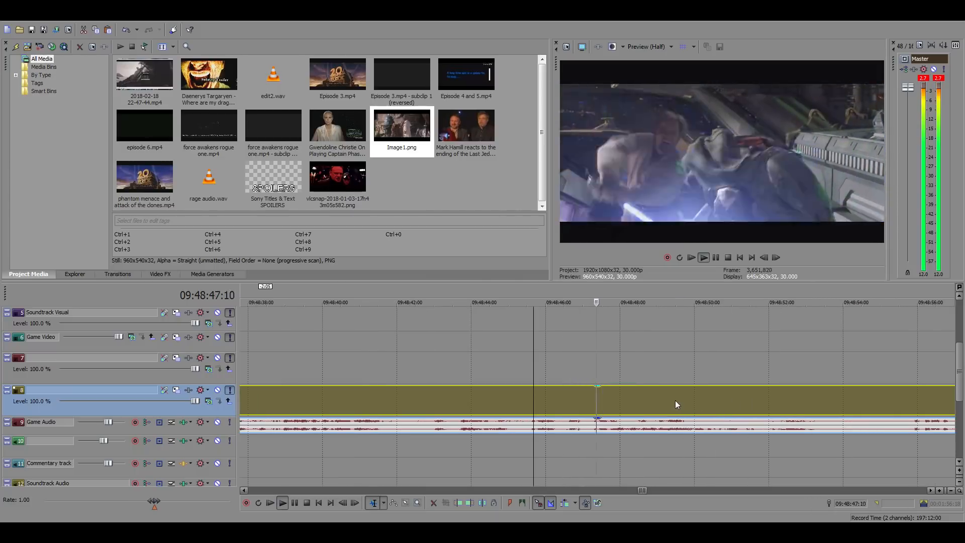
{"action": "left_click", "coordinate": [707, 402]}
{"action": "scroll", "coordinate": [707, 402], "scroll_direction": "up", "scroll_amount": 2}
{"action": "key", "text": "space"}
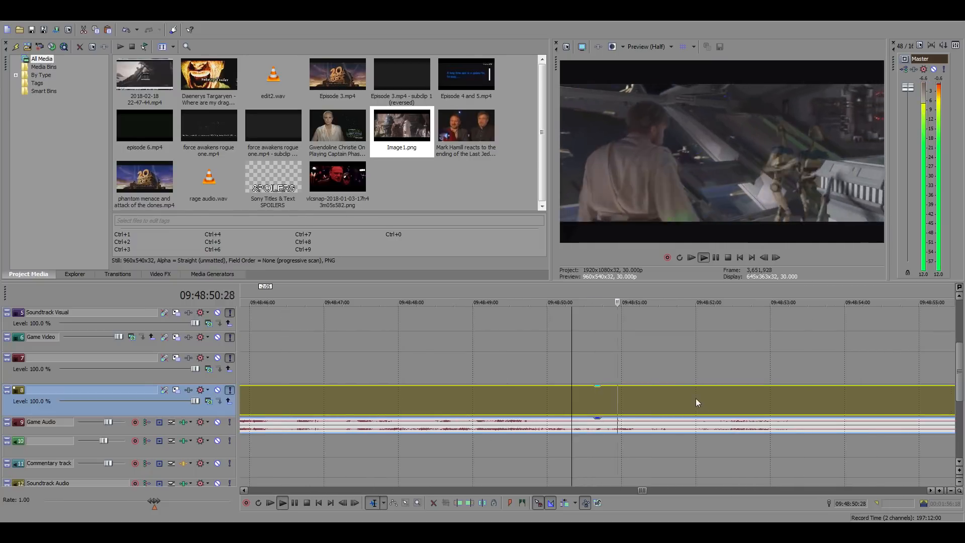
Step back frame by frame near the start of the sparking caped droid shot and split the clip at 09:48:51:26
{"action": "left_click", "coordinate": [708, 396]}
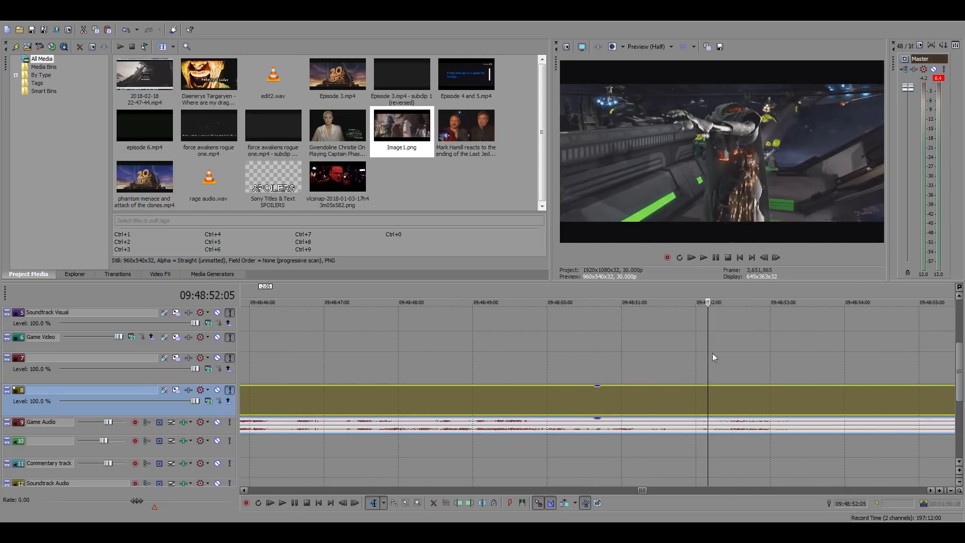
{"action": "left_click", "coordinate": [764, 257]}
{"action": "left_click", "coordinate": [764, 257]}
{"action": "left_click", "coordinate": [764, 258]}
{"action": "left_click", "coordinate": [764, 257]}
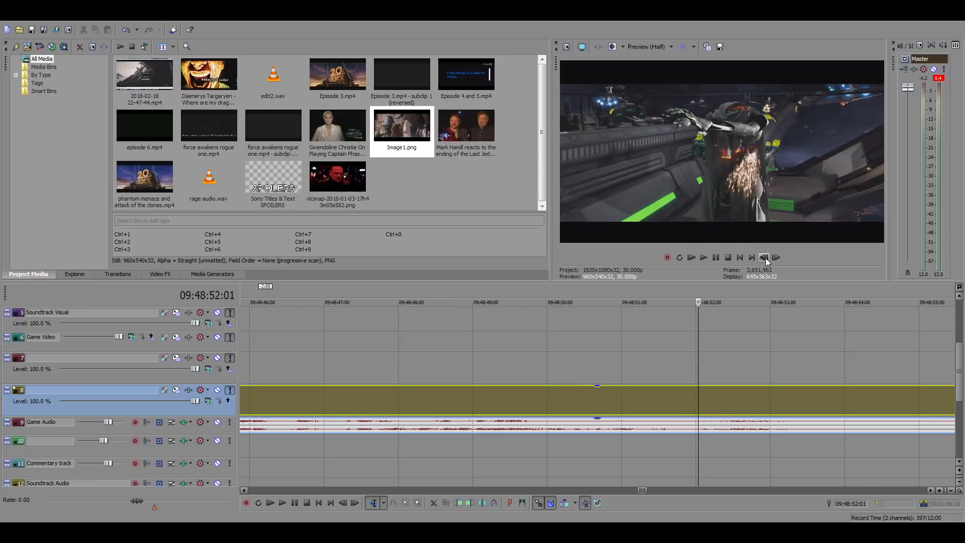
{"action": "left_click", "coordinate": [764, 258]}
{"action": "left_click", "coordinate": [764, 258]}
{"action": "left_click", "coordinate": [764, 257]}
{"action": "left_click", "coordinate": [764, 258]}
{"action": "left_click", "coordinate": [764, 257]}
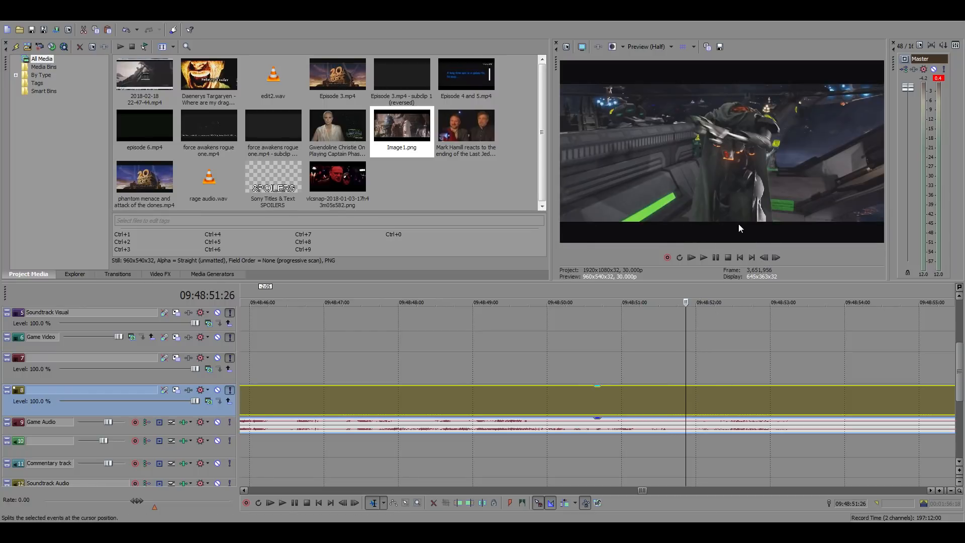
{"action": "key", "text": "s"}
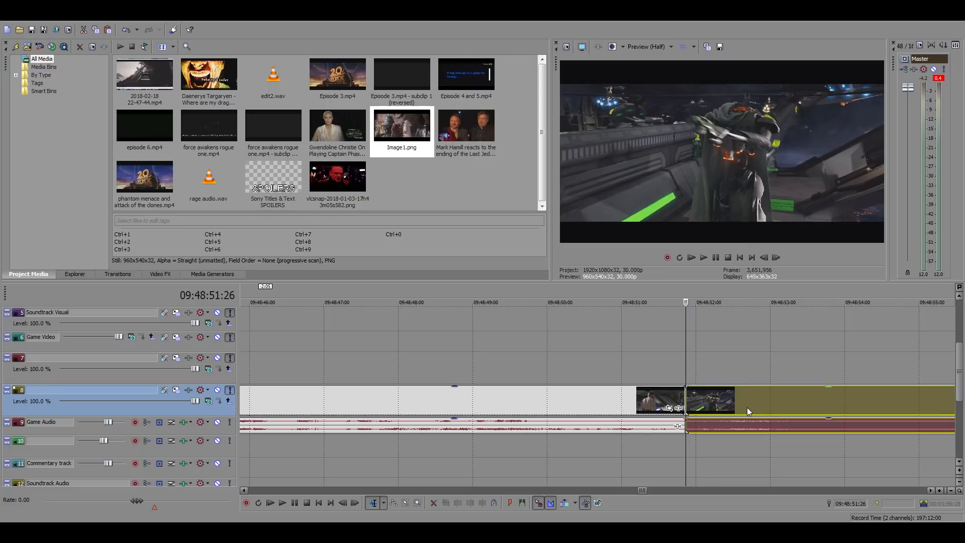
Split the clip again at 09:48:53:18, the end of the falling droid shot, and select the isolated section
{"action": "left_click", "coordinate": [793, 396]}
{"action": "left_click", "coordinate": [816, 400]}
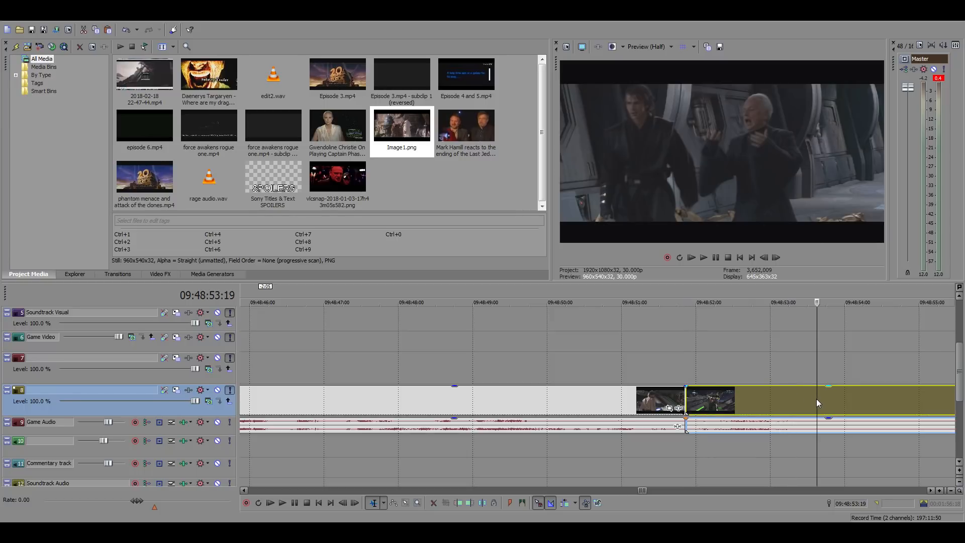
{"action": "left_click", "coordinate": [763, 257]}
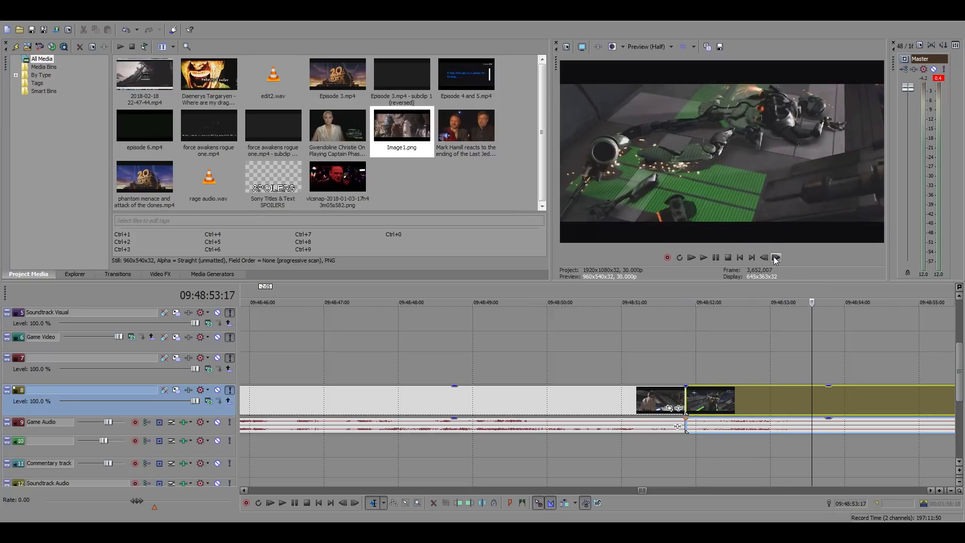
{"action": "left_click", "coordinate": [776, 258]}
{"action": "left_click", "coordinate": [765, 257]}
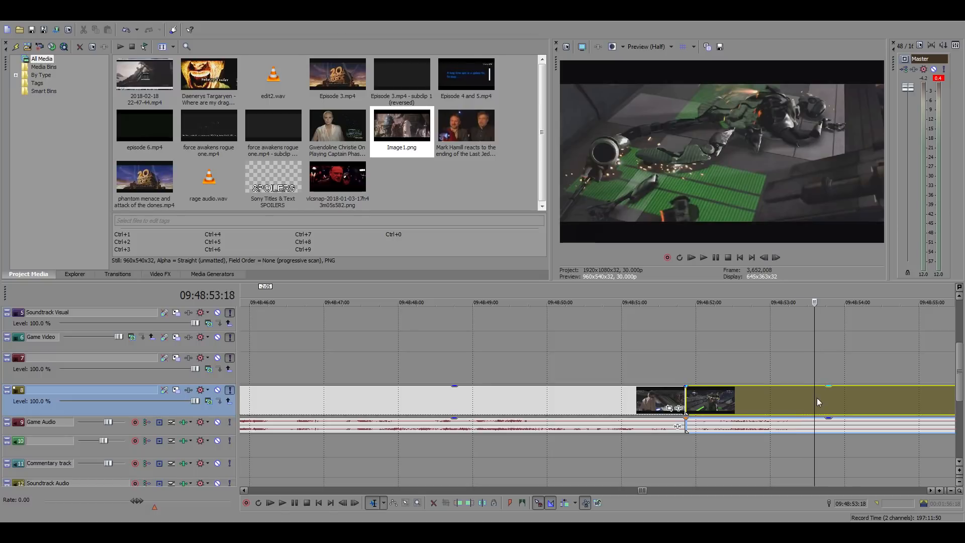
{"action": "key", "text": "s"}
{"action": "left_click", "coordinate": [769, 399]}
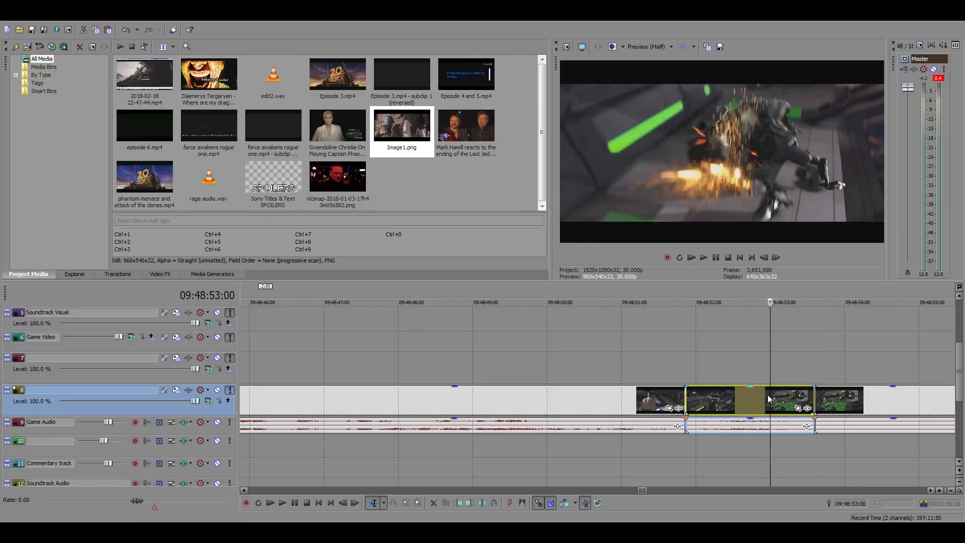
Return to the edited sequence and locate the gap after the forest conversation shot around 01:05:40
{"action": "scroll", "coordinate": [769, 399], "scroll_direction": "down", "scroll_amount": 15}
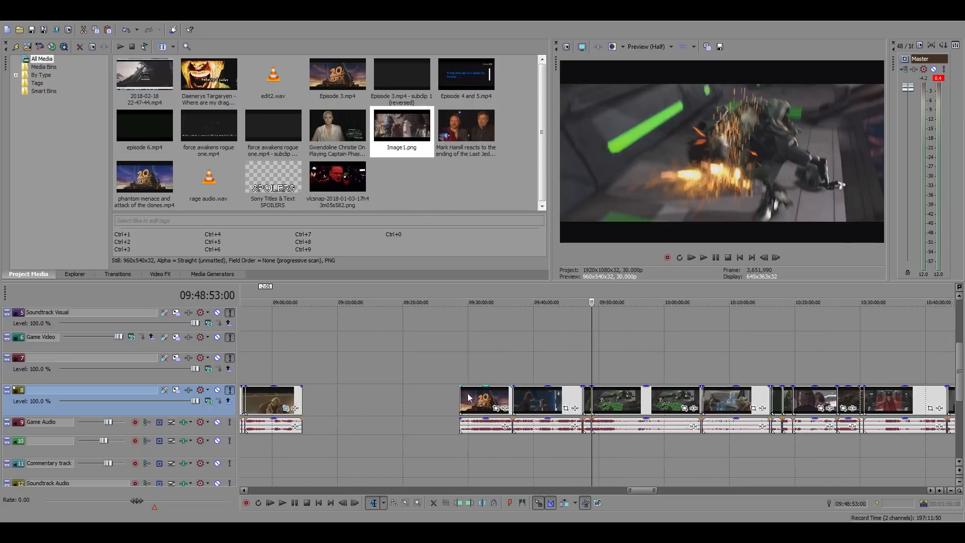
{"action": "scroll", "coordinate": [468, 398], "scroll_direction": "down", "scroll_amount": 10}
{"action": "left_click", "coordinate": [245, 345]}
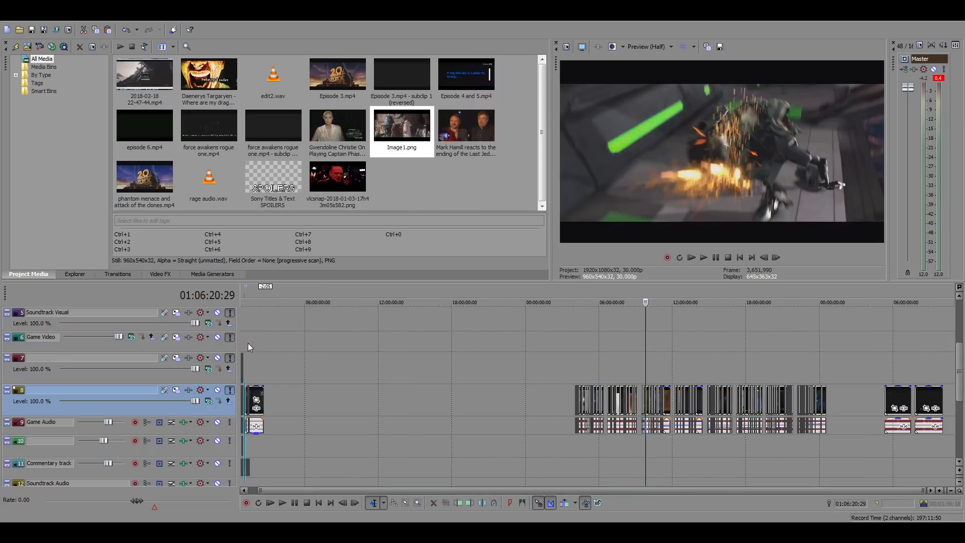
{"action": "scroll", "coordinate": [394, 354], "scroll_direction": "up", "scroll_amount": 8}
{"action": "scroll", "coordinate": [508, 376], "scroll_direction": "up", "scroll_amount": 2}
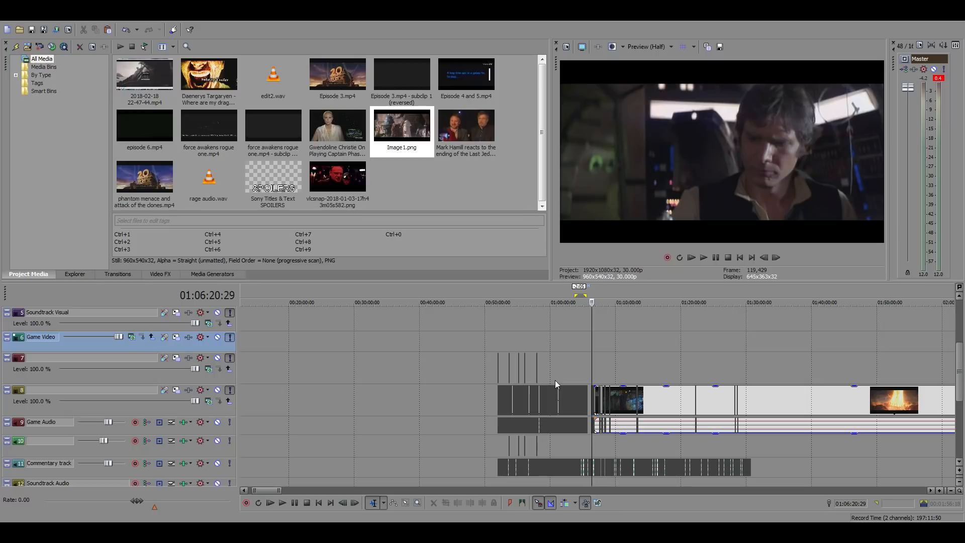
{"action": "left_click", "coordinate": [586, 373]}
{"action": "scroll", "coordinate": [648, 387], "scroll_direction": "up", "scroll_amount": 5}
{"action": "scroll", "coordinate": [647, 385], "scroll_direction": "up", "scroll_amount": 3}
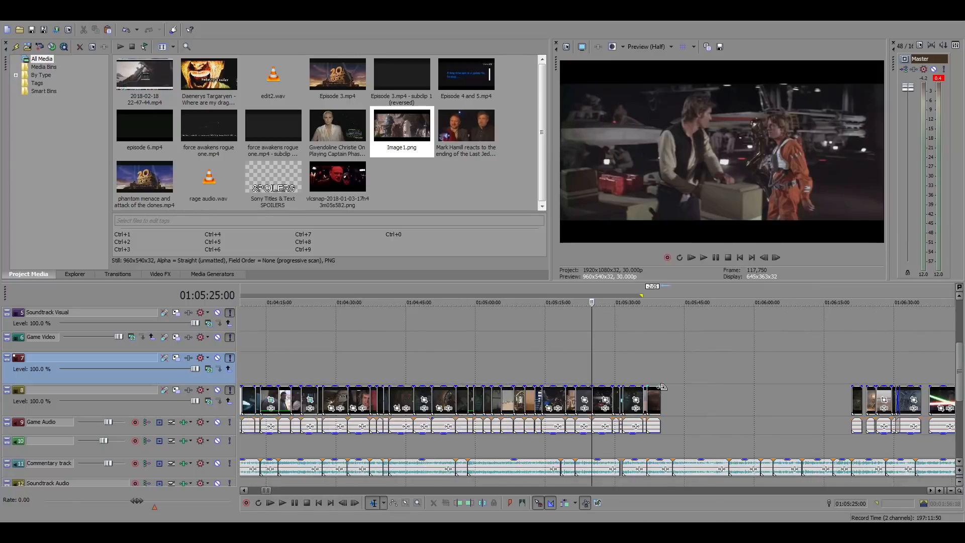
{"action": "left_click", "coordinate": [665, 397]}
{"action": "scroll", "coordinate": [652, 409], "scroll_direction": "up", "scroll_amount": 4}
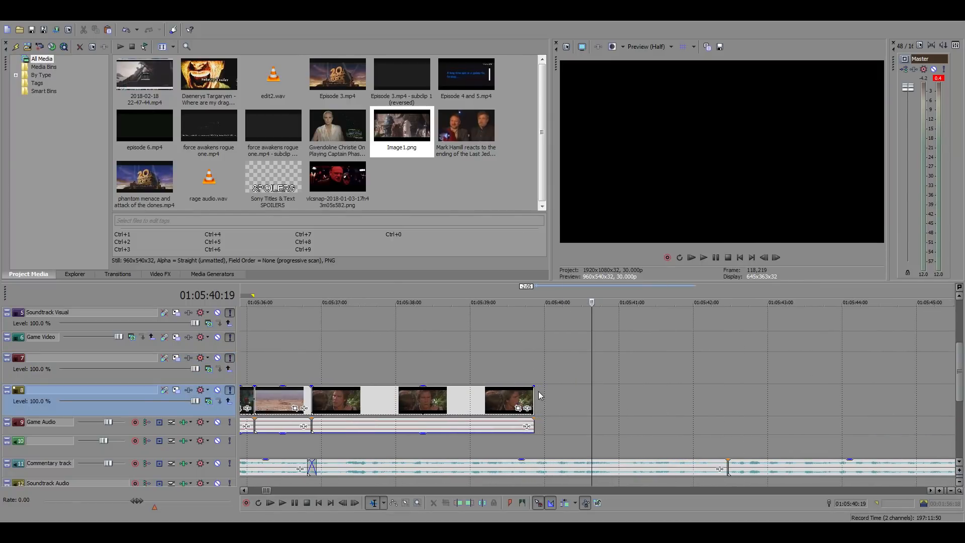
Paste the droid shot after the forest shot and move it so it ends at the commentary cut after 01:05:42
{"action": "left_click", "coordinate": [540, 395]}
{"action": "left_click", "coordinate": [669, 394]}
{"action": "key", "text": "ctrl+v"}
{"action": "scroll", "coordinate": [703, 403], "scroll_direction": "down", "scroll_amount": 1}
{"action": "left_click_drag", "start_coordinate": [707, 406], "coordinate": [665, 406]}
{"action": "left_click_drag", "start_coordinate": [545, 426], "coordinate": [493, 426]}
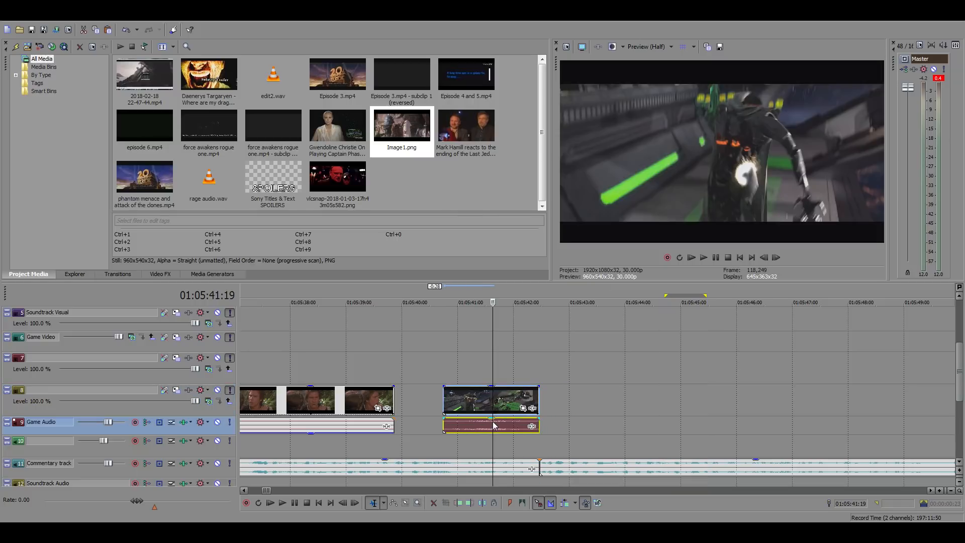
Play the pasted droid shot from 01:05:41:05 to check it against the commentary
{"action": "left_click", "coordinate": [472, 375]}
{"action": "left_click", "coordinate": [467, 372]}
{"action": "key", "text": "space"}
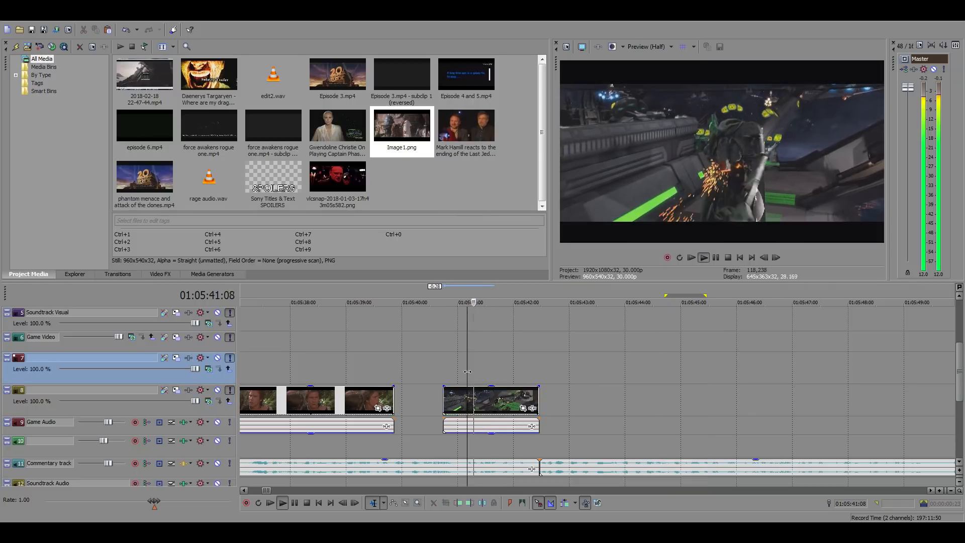
{"action": "key", "text": "space"}
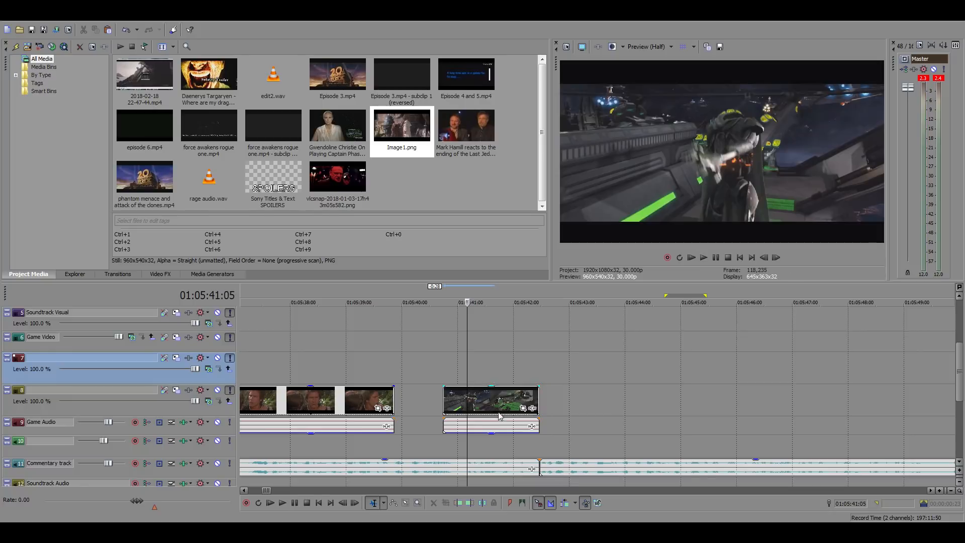
Trim the start of the droid shot to 01:05:41:05 and play the trimmed shot
{"action": "left_click", "coordinate": [481, 391]}
{"action": "left_click", "coordinate": [458, 503]}
{"action": "key", "text": "space"}
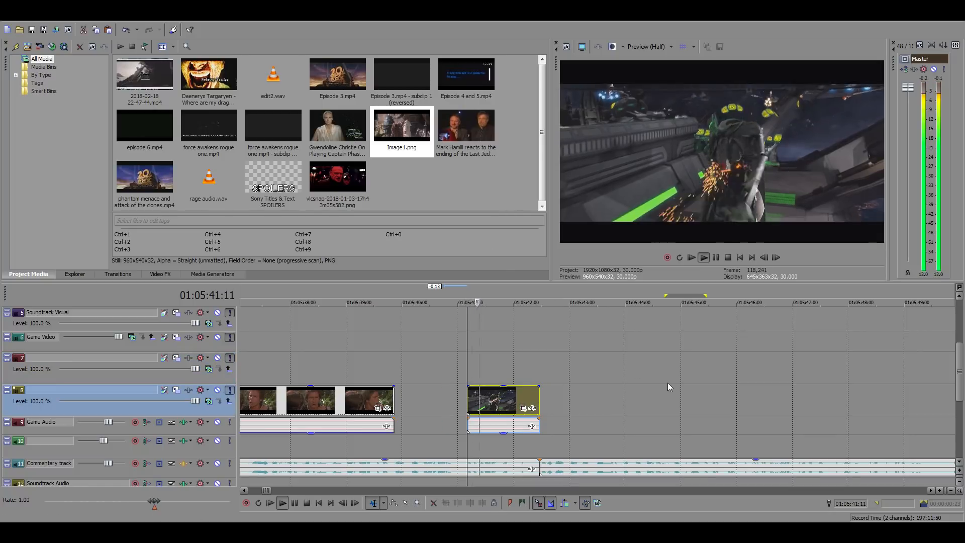
{"action": "key", "text": "space"}
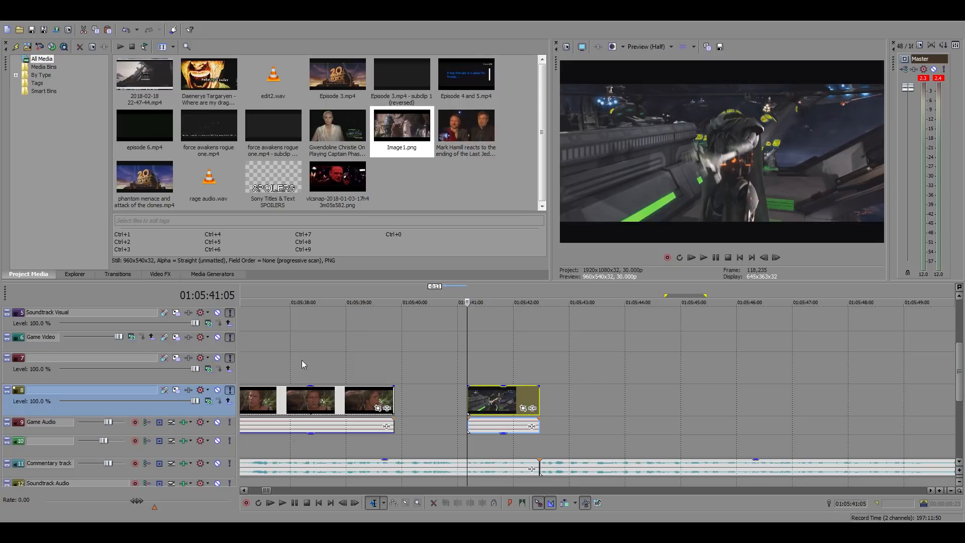
Play the commentary over the gap between the forest and droid shots from 01:05:39:26
{"action": "scroll", "coordinate": [302, 360], "scroll_direction": "down", "scroll_amount": 15}
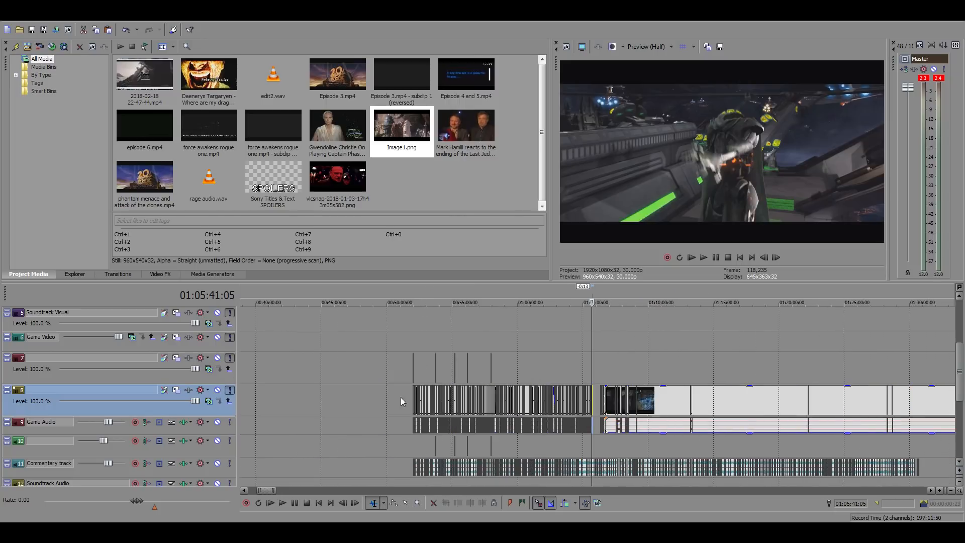
{"action": "scroll", "coordinate": [633, 404], "scroll_direction": "up", "scroll_amount": 15}
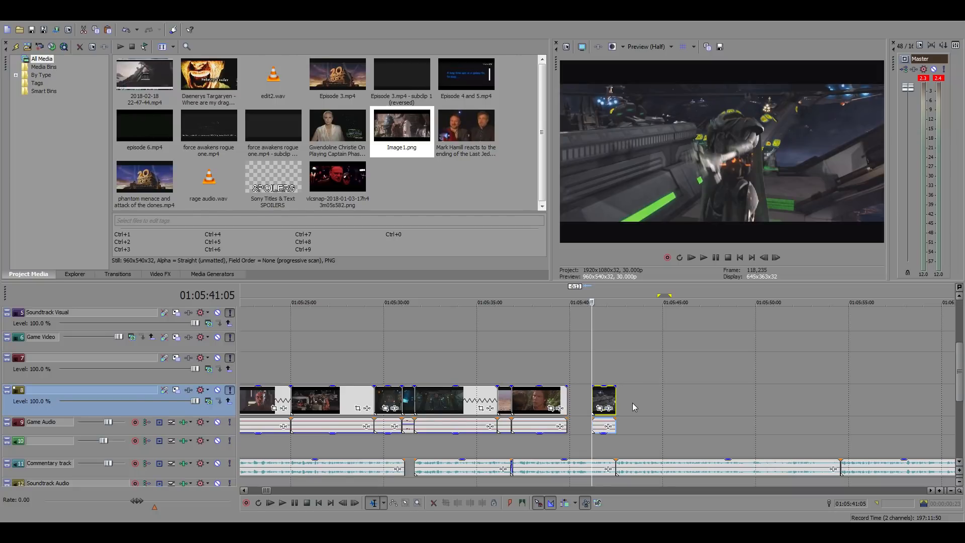
{"action": "scroll", "coordinate": [636, 406], "scroll_direction": "up", "scroll_amount": 4}
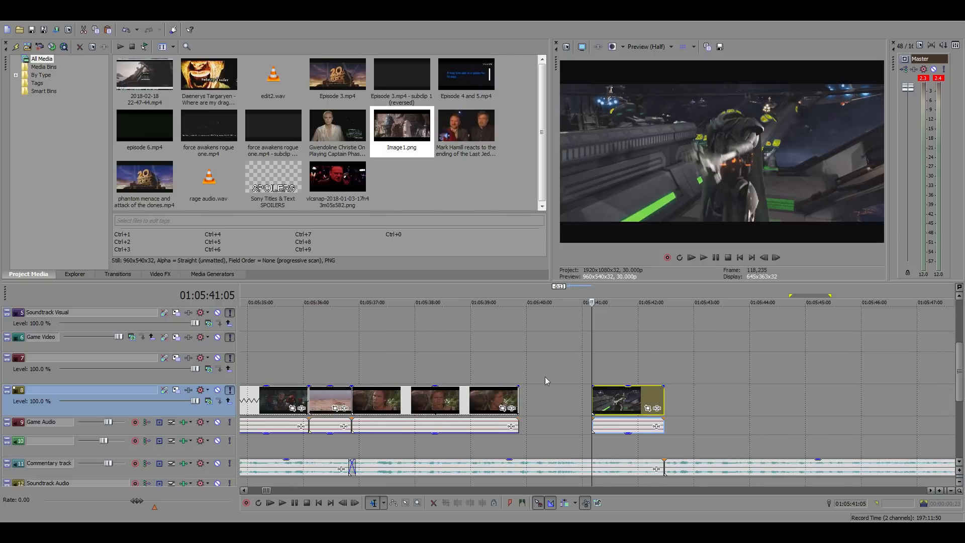
{"action": "left_click", "coordinate": [518, 362]}
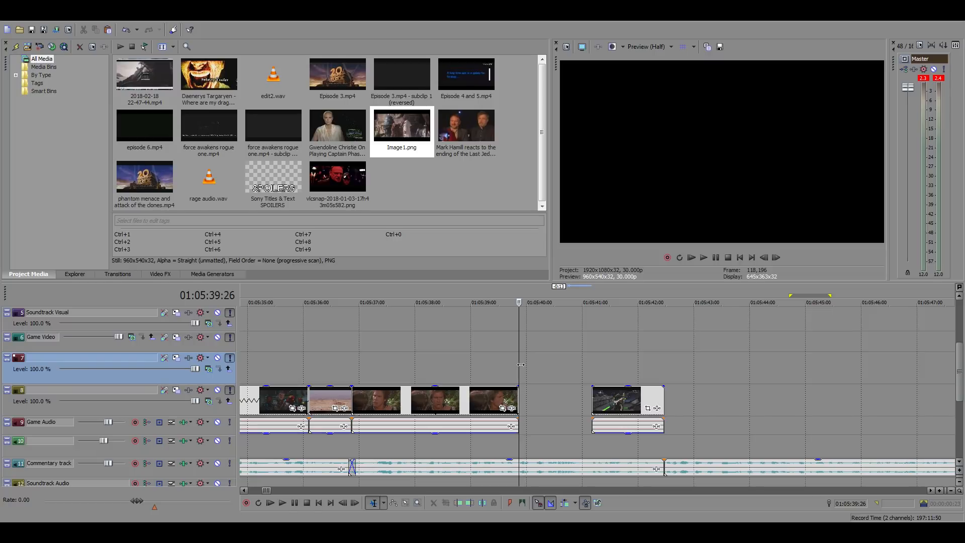
{"action": "key", "text": "space"}
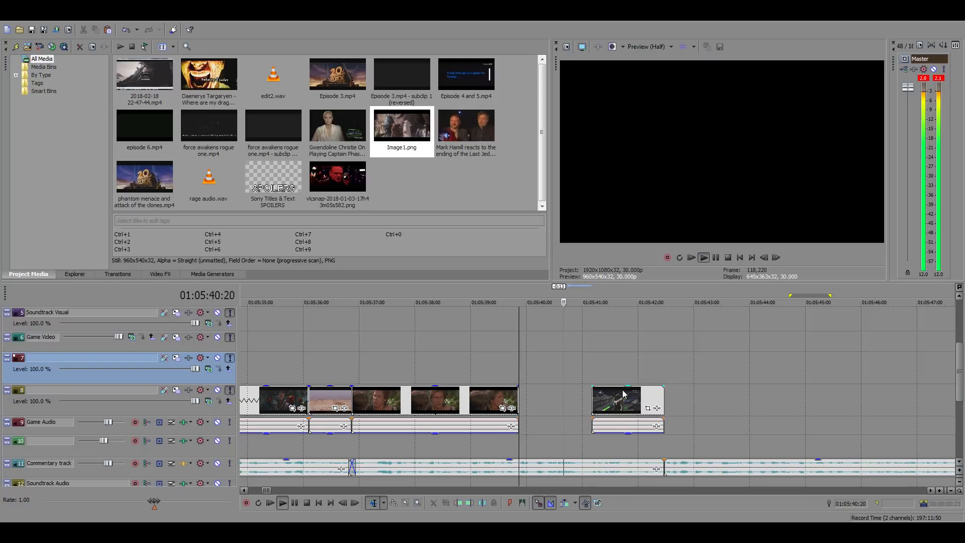
{"action": "key", "text": "space"}
Find the planet shot after the opening crawl at 22:16:13:19 in the Force Awakens footage, preview it and copy it
{"action": "scroll", "coordinate": [652, 404], "scroll_direction": "down", "scroll_amount": 4}
{"action": "scroll", "coordinate": [652, 402], "scroll_direction": "down", "scroll_amount": 10}
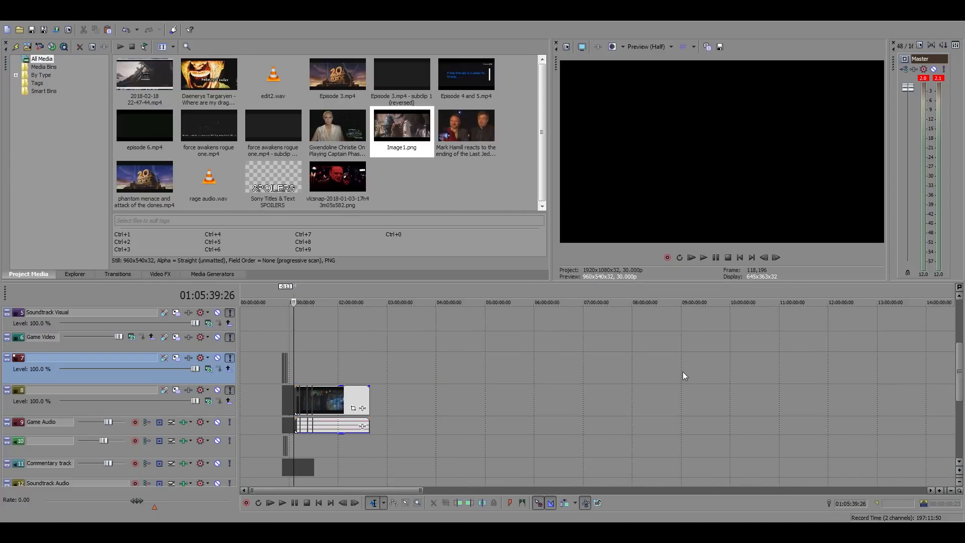
{"action": "left_click", "coordinate": [812, 371]}
{"action": "scroll", "coordinate": [815, 369], "scroll_direction": "up", "scroll_amount": 8}
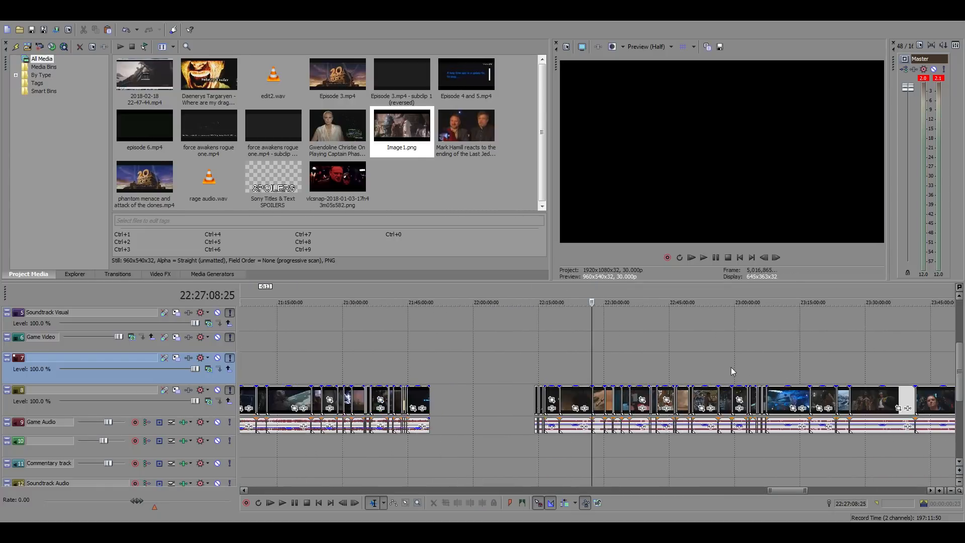
{"action": "left_click", "coordinate": [330, 371]}
{"action": "scroll", "coordinate": [349, 356], "scroll_direction": "down", "scroll_amount": 3}
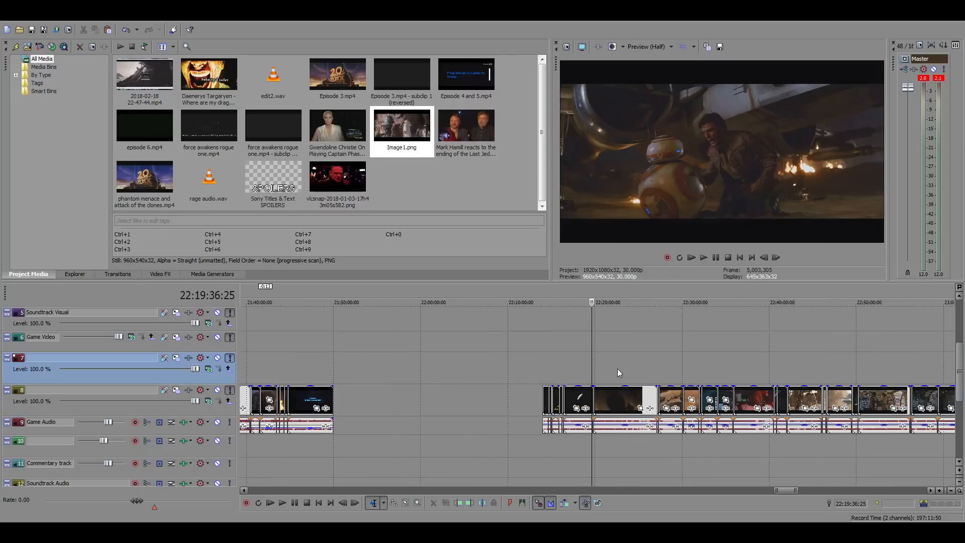
{"action": "scroll", "coordinate": [618, 369], "scroll_direction": "up", "scroll_amount": 4}
{"action": "left_click", "coordinate": [415, 369]}
{"action": "scroll", "coordinate": [644, 363], "scroll_direction": "up", "scroll_amount": 3}
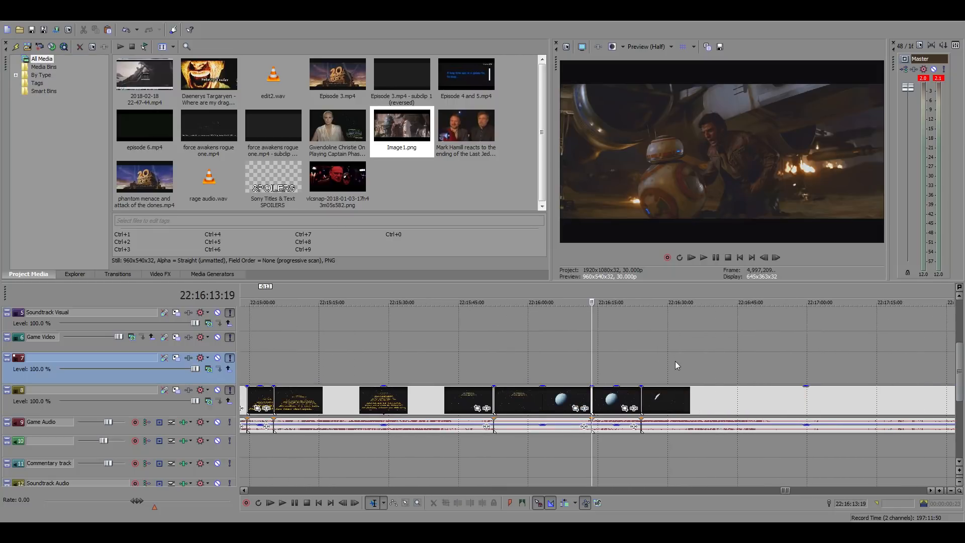
{"action": "key", "text": "space"}
{"action": "left_click", "coordinate": [696, 397]}
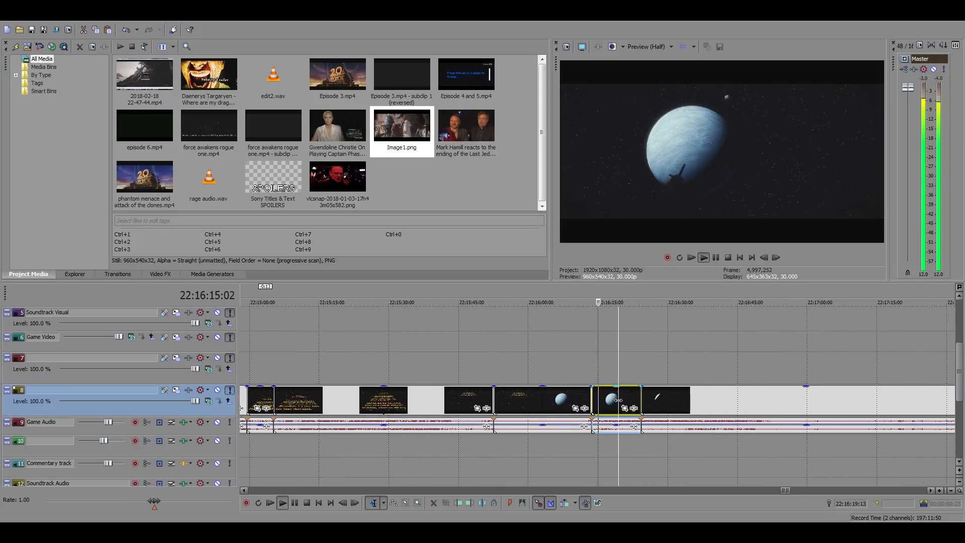
Return to the edited sequence and paste the planet shot around the gap before the droid shot
{"action": "scroll", "coordinate": [435, 385], "scroll_direction": "down", "scroll_amount": 6}
{"action": "scroll", "coordinate": [436, 385], "scroll_direction": "down", "scroll_amount": 5}
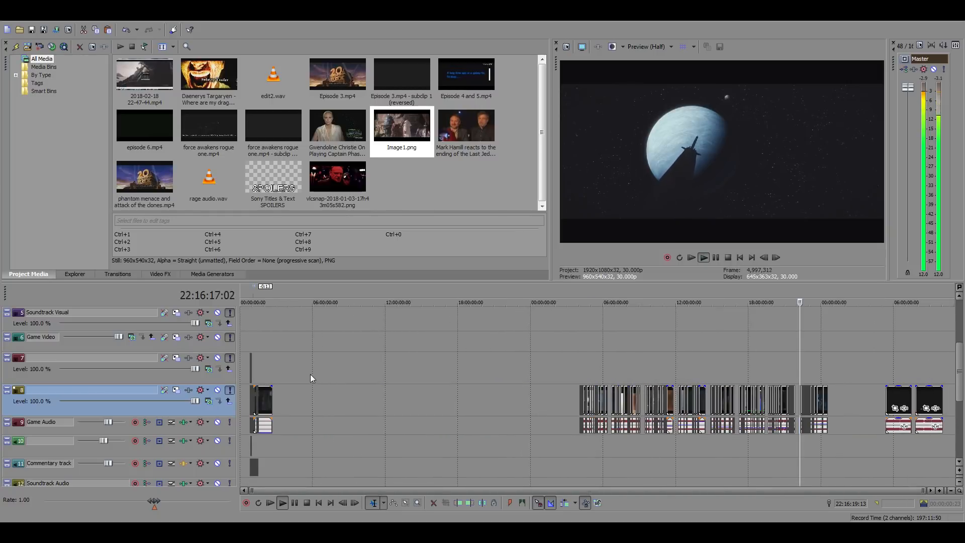
{"action": "left_click", "coordinate": [269, 363]}
{"action": "scroll", "coordinate": [529, 382], "scroll_direction": "up", "scroll_amount": 1}
{"action": "scroll", "coordinate": [529, 382], "scroll_direction": "up", "scroll_amount": 7}
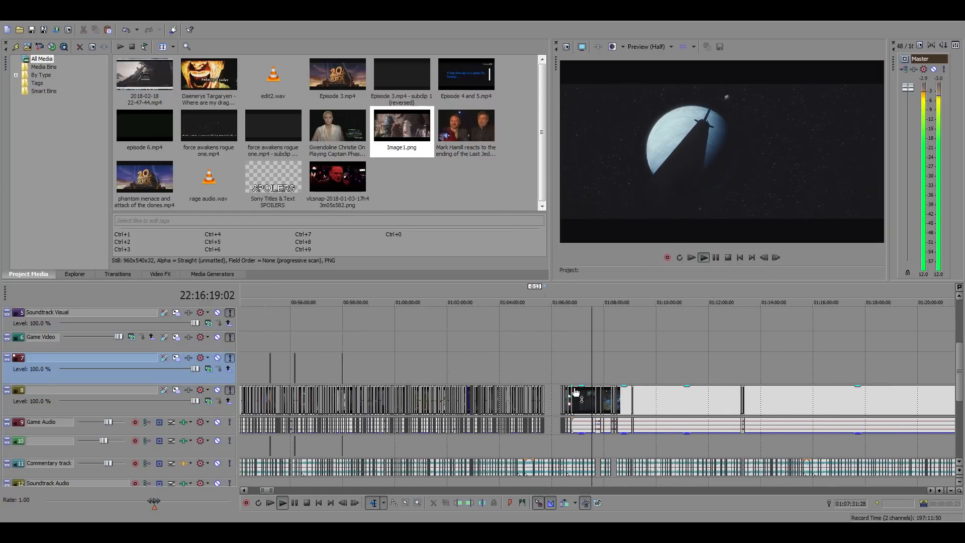
{"action": "scroll", "coordinate": [503, 372], "scroll_direction": "up", "scroll_amount": 5}
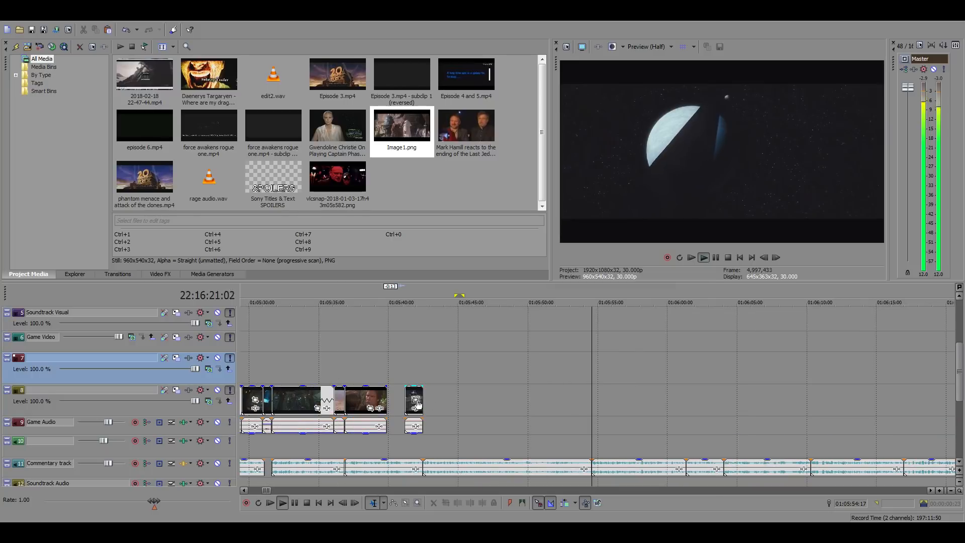
{"action": "left_click", "coordinate": [610, 409]}
{"action": "key", "text": "ctrl+v"}
{"action": "scroll", "coordinate": [603, 413], "scroll_direction": "down", "scroll_amount": 3}
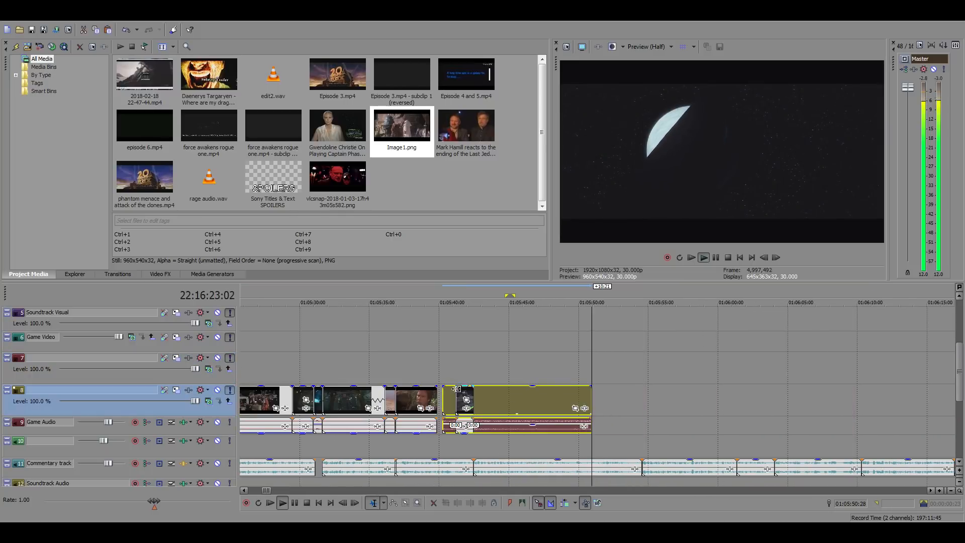
Slide the pasted planet shot earlier so it overlaps the end of the forest shot, previewing it from 01:05:39:26
{"action": "left_click", "coordinate": [448, 369]}
{"action": "key", "text": "space"}
{"action": "scroll", "coordinate": [643, 408], "scroll_direction": "up", "scroll_amount": 4}
{"action": "left_click_drag", "start_coordinate": [623, 405], "coordinate": [491, 402]}
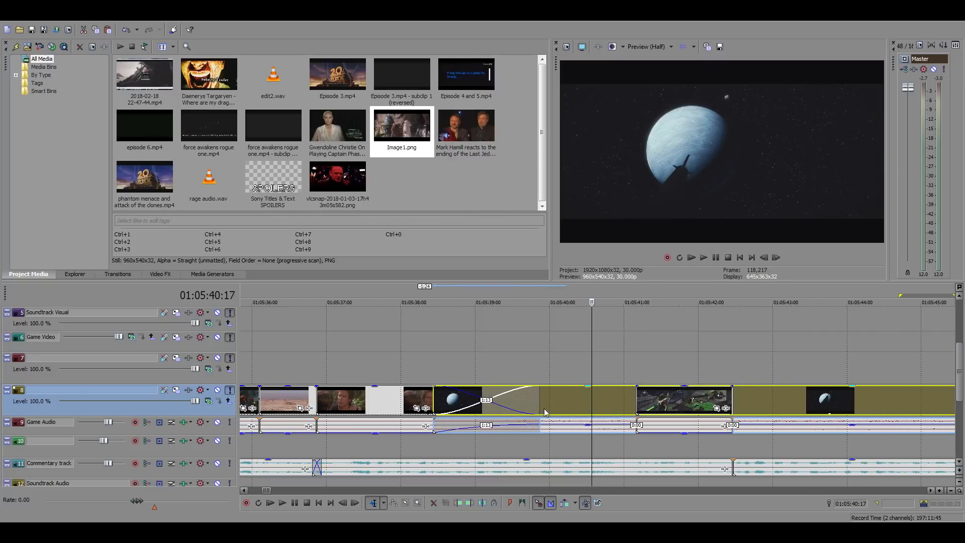
{"action": "left_click_drag", "start_coordinate": [573, 419], "coordinate": [573, 456]}
{"action": "left_click_drag", "start_coordinate": [559, 396], "coordinate": [539, 390]}
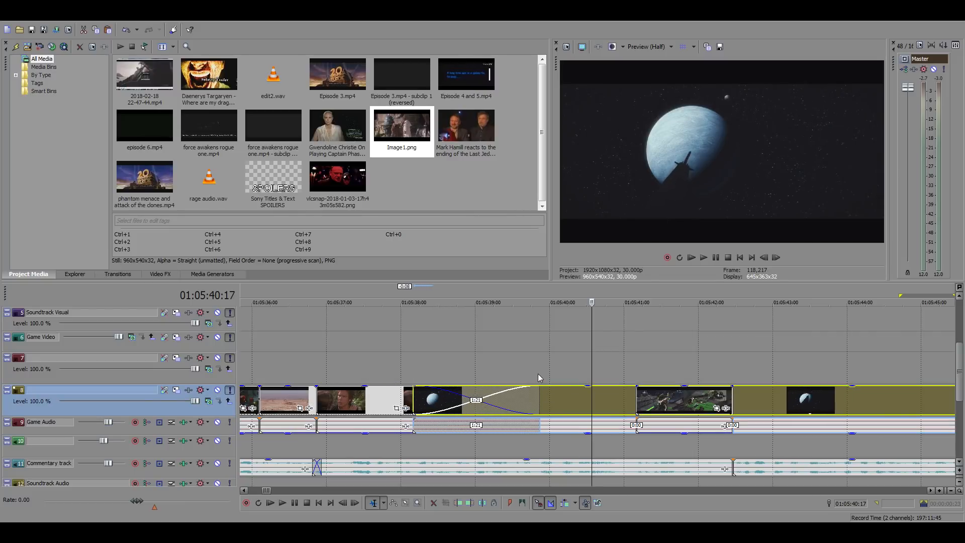
{"action": "left_click", "coordinate": [539, 374]}
{"action": "key", "text": "space"}
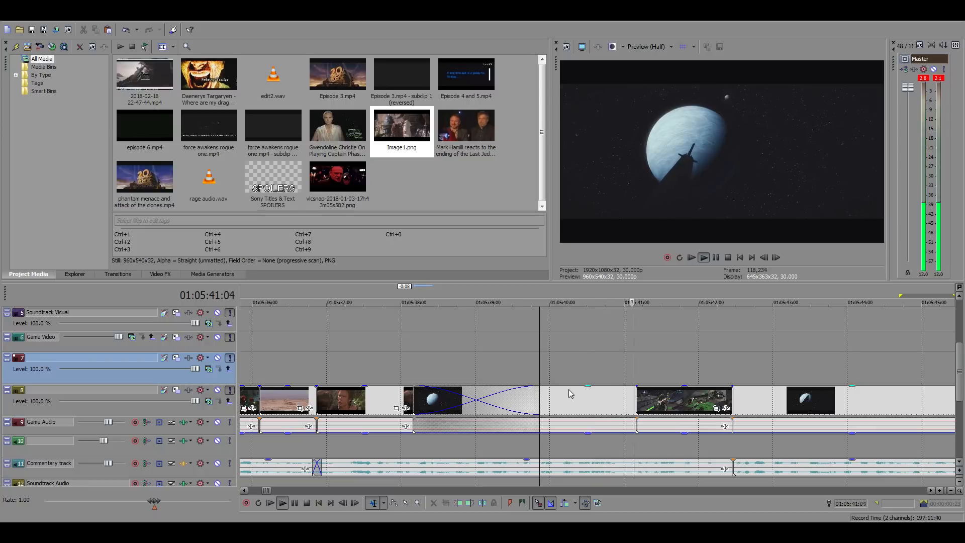
{"action": "left_click_drag", "start_coordinate": [608, 406], "coordinate": [556, 401]}
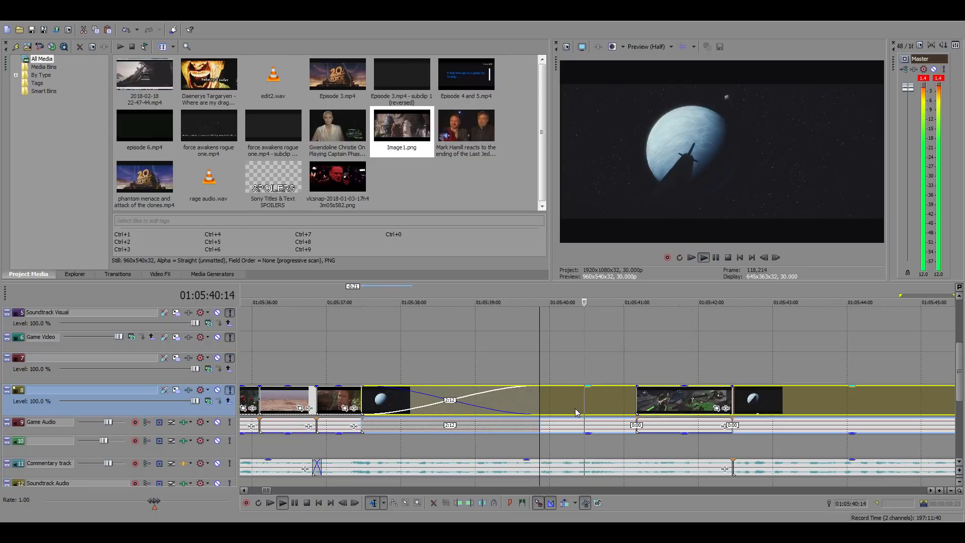
Trim the planet shot's start to 01:05:39:26 and its end to 01:05:41:05 so it exactly fills the gap
{"action": "key", "text": "space"}
{"action": "right_click", "coordinate": [559, 402]}
{"action": "left_click", "coordinate": [578, 221]}
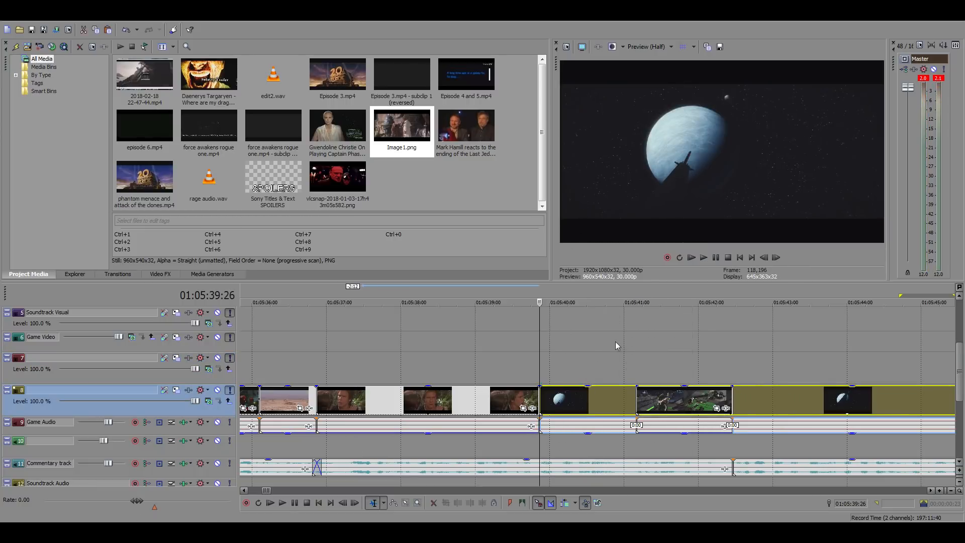
{"action": "left_click", "coordinate": [637, 372]}
{"action": "left_click", "coordinate": [623, 396]}
{"action": "right_click", "coordinate": [624, 396]}
{"action": "left_click", "coordinate": [644, 221]}
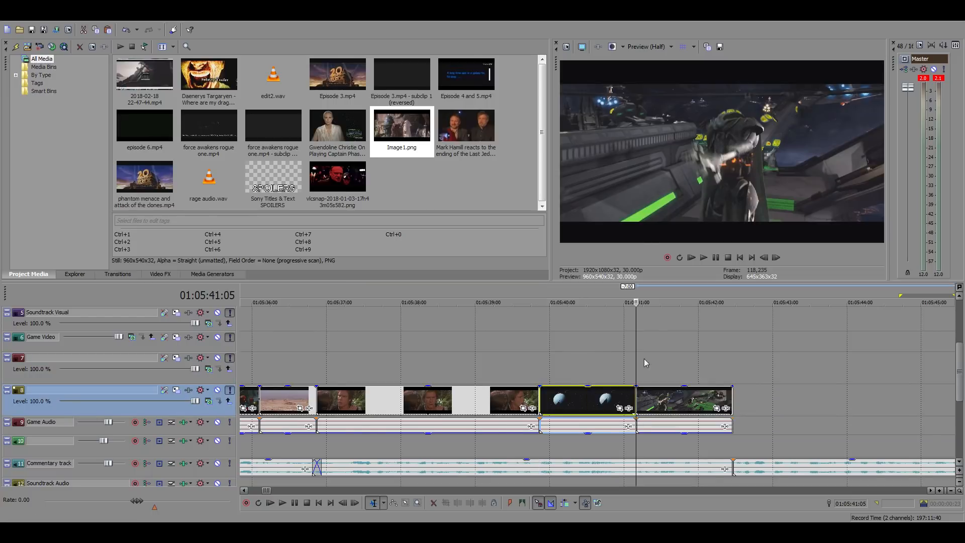
Play the edited sequence from 01:05:27:10 through the planet shot to check it against the commentary
{"action": "scroll", "coordinate": [644, 357], "scroll_direction": "down", "scroll_amount": 4}
{"action": "left_click", "coordinate": [400, 354]}
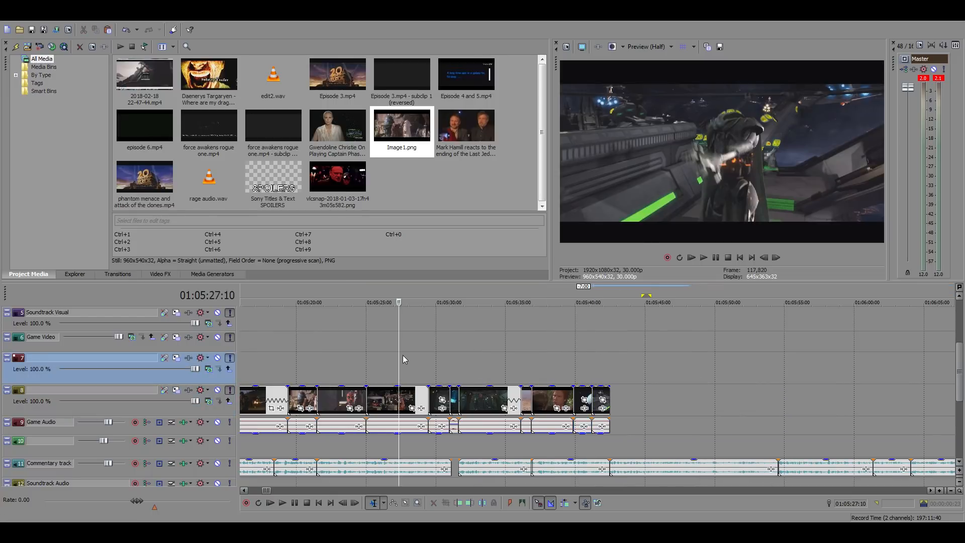
{"action": "key", "text": "space"}
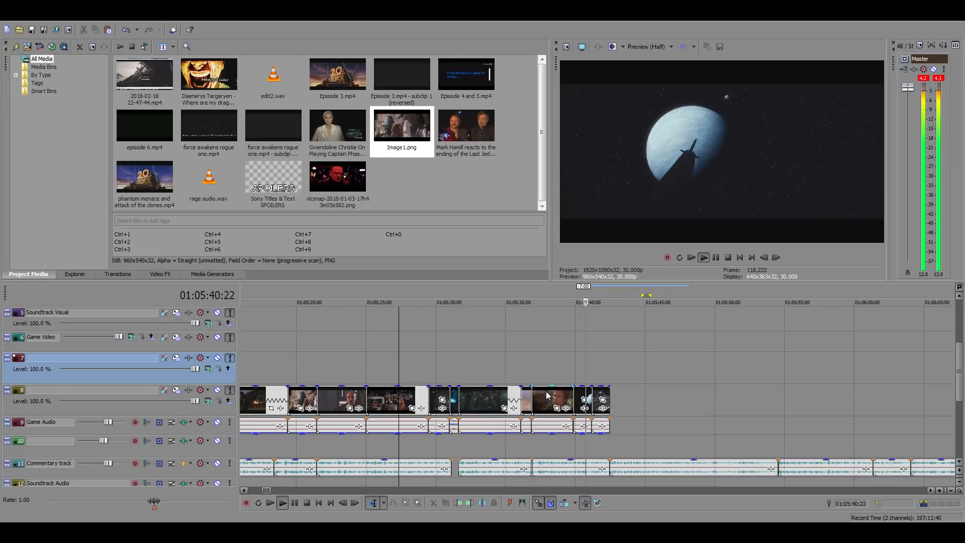
{"action": "key", "text": "space"}
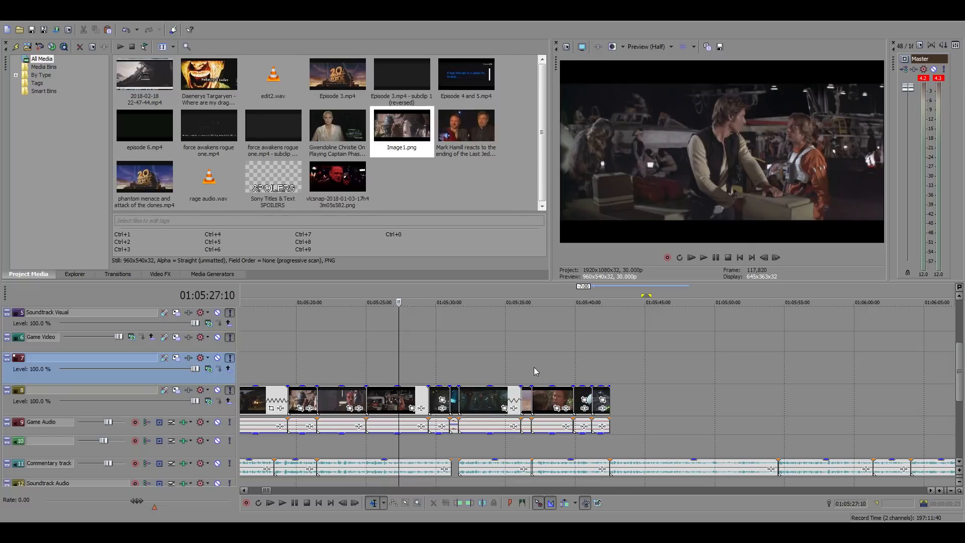
Set the loop region to run from about 01:05:05 to just past the last edited clip, about 01:05:43
{"action": "left_click", "coordinate": [533, 368]}
{"action": "scroll", "coordinate": [533, 367], "scroll_direction": "up", "scroll_amount": 3}
{"action": "scroll", "coordinate": [721, 397], "scroll_direction": "down", "scroll_amount": 4}
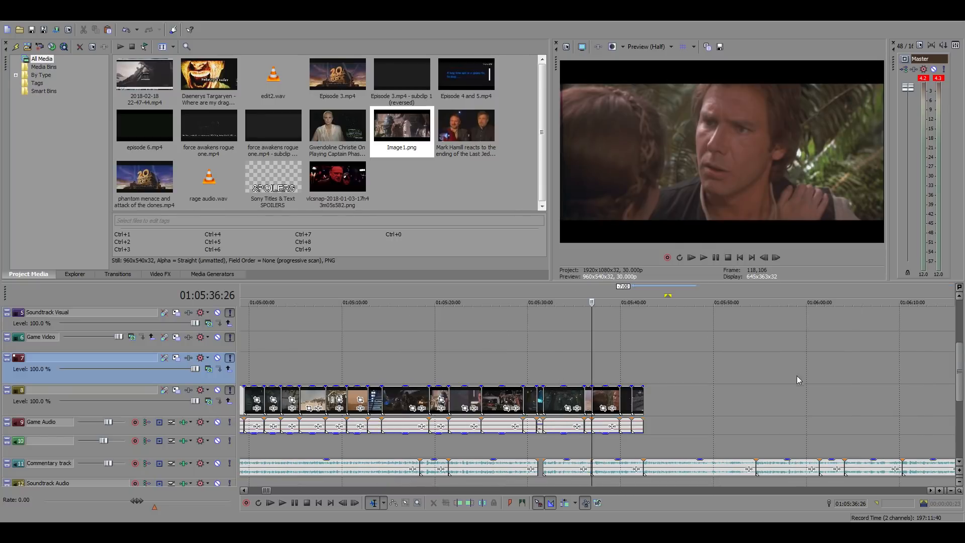
{"action": "left_click_drag", "start_coordinate": [666, 296], "coordinate": [300, 296]}
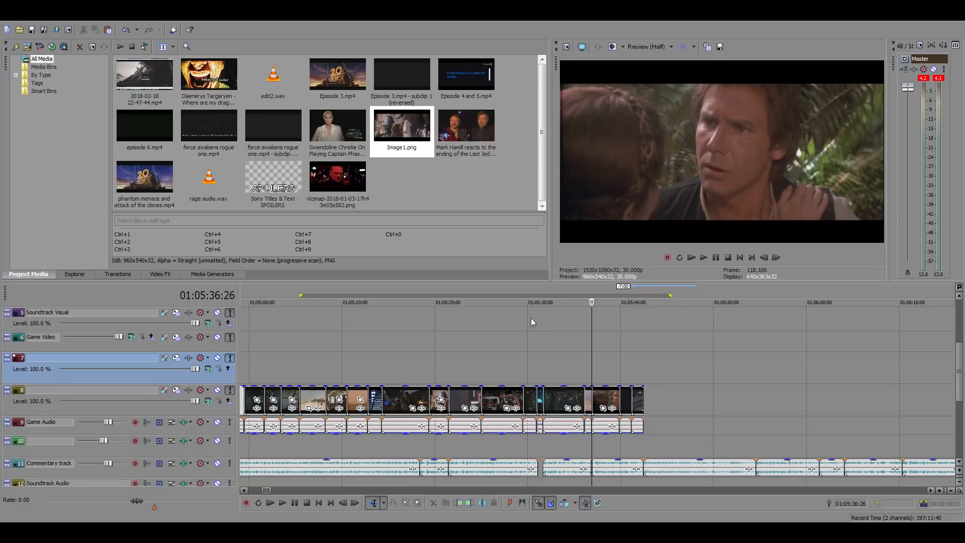
{"action": "left_click_drag", "start_coordinate": [670, 295], "coordinate": [653, 295]}
Locate the cut at 01:03:39:15 in the edited sequence and extend the start of the loop region back to it
{"action": "scroll", "coordinate": [531, 329], "scroll_direction": "down", "scroll_amount": 8}
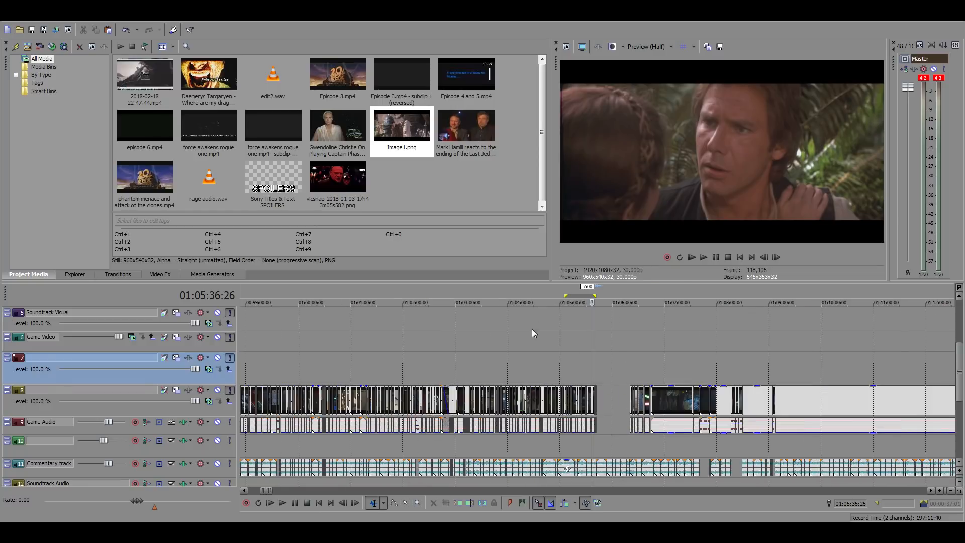
{"action": "scroll", "coordinate": [583, 322], "scroll_direction": "up", "scroll_amount": 3}
{"action": "left_click", "coordinate": [474, 346]}
{"action": "scroll", "coordinate": [618, 366], "scroll_direction": "up", "scroll_amount": 6}
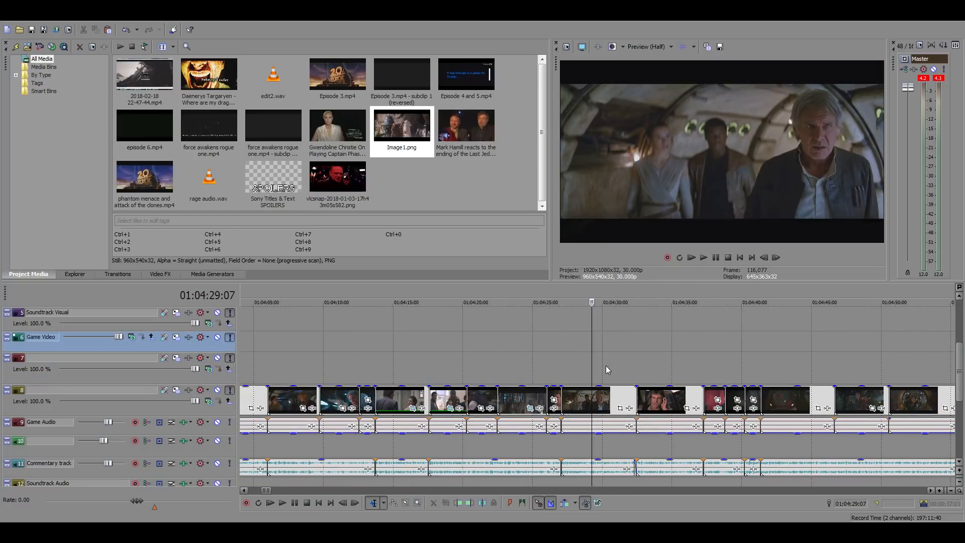
{"action": "left_click", "coordinate": [561, 371]}
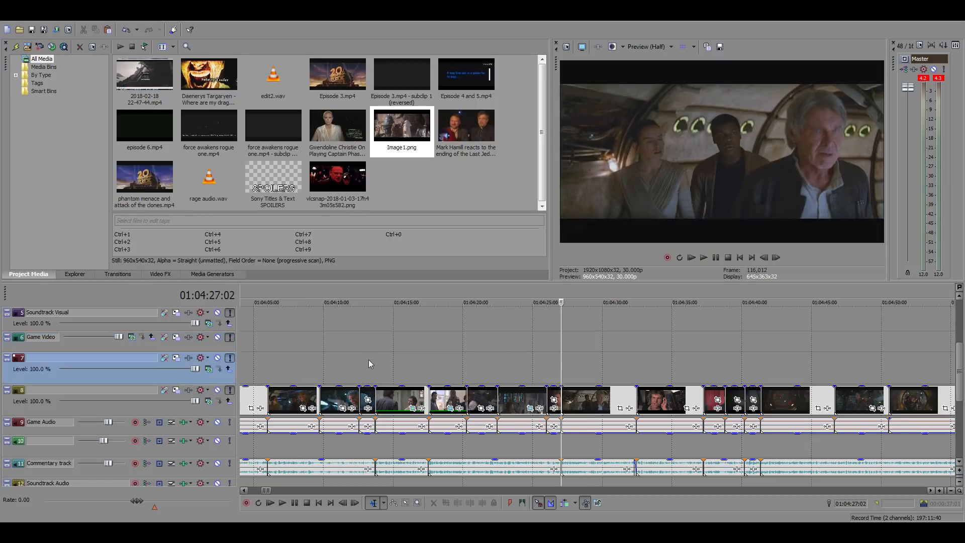
{"action": "left_click", "coordinate": [267, 359]}
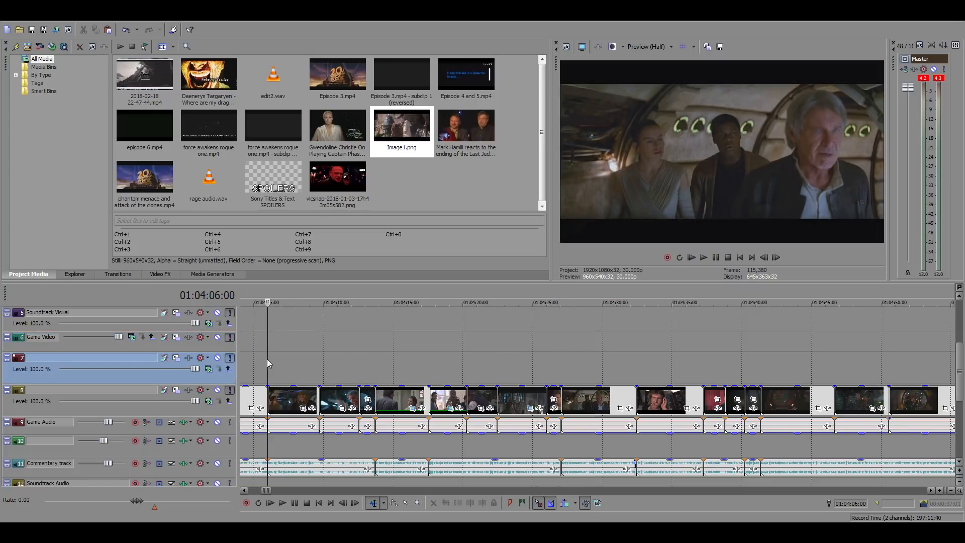
{"action": "scroll", "coordinate": [566, 371], "scroll_direction": "down", "scroll_amount": 5}
{"action": "scroll", "coordinate": [558, 372], "scroll_direction": "up", "scroll_amount": 4}
{"action": "left_click", "coordinate": [531, 362]}
{"action": "scroll", "coordinate": [531, 362], "scroll_direction": "up", "scroll_amount": 1}
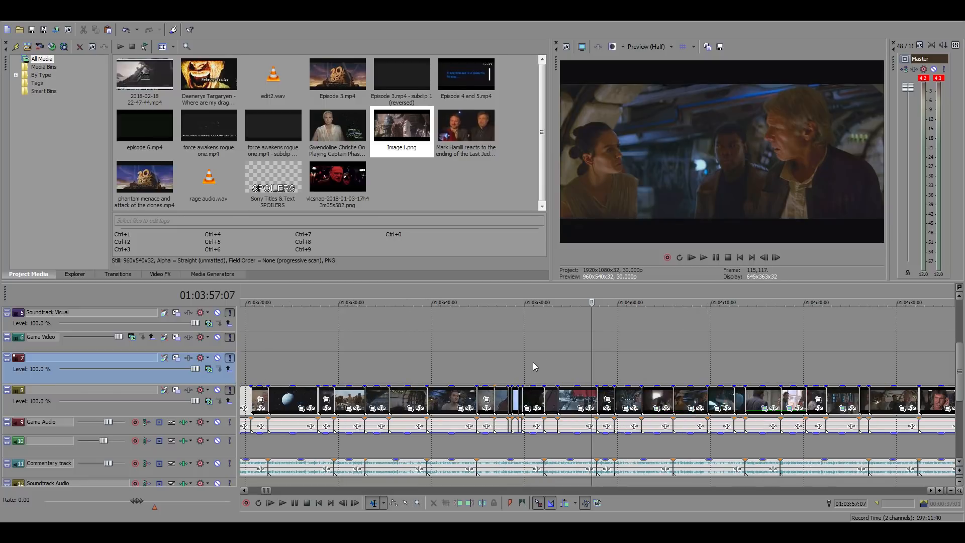
{"action": "left_click", "coordinate": [427, 363]}
{"action": "scroll", "coordinate": [431, 365], "scroll_direction": "down", "scroll_amount": 6}
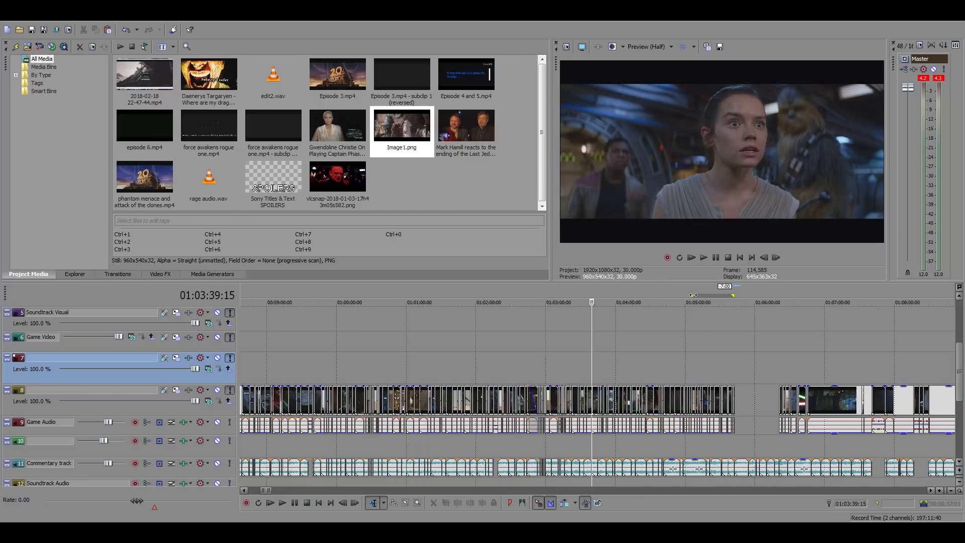
{"action": "left_click_drag", "start_coordinate": [692, 296], "coordinate": [593, 300]}
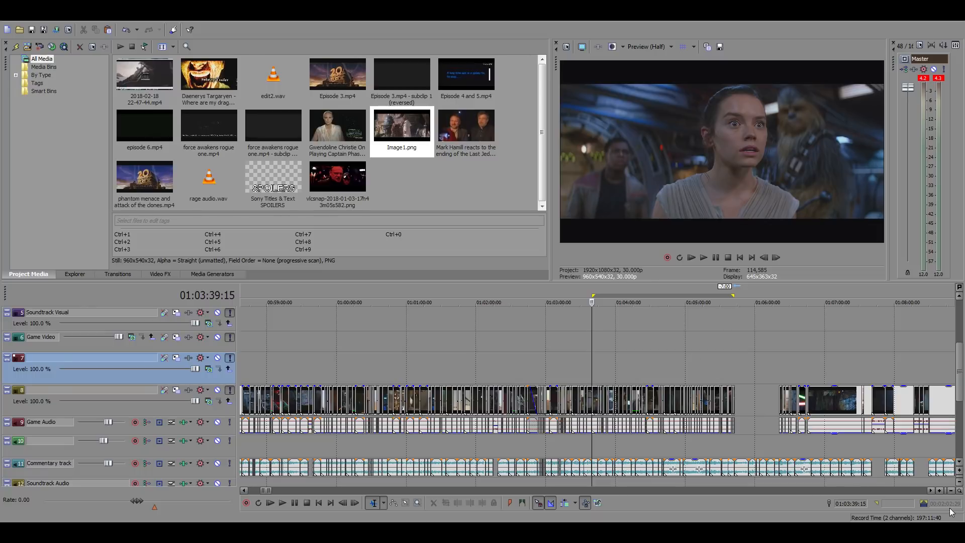
{"action": "scroll", "coordinate": [677, 360], "scroll_direction": "down", "scroll_amount": 5}
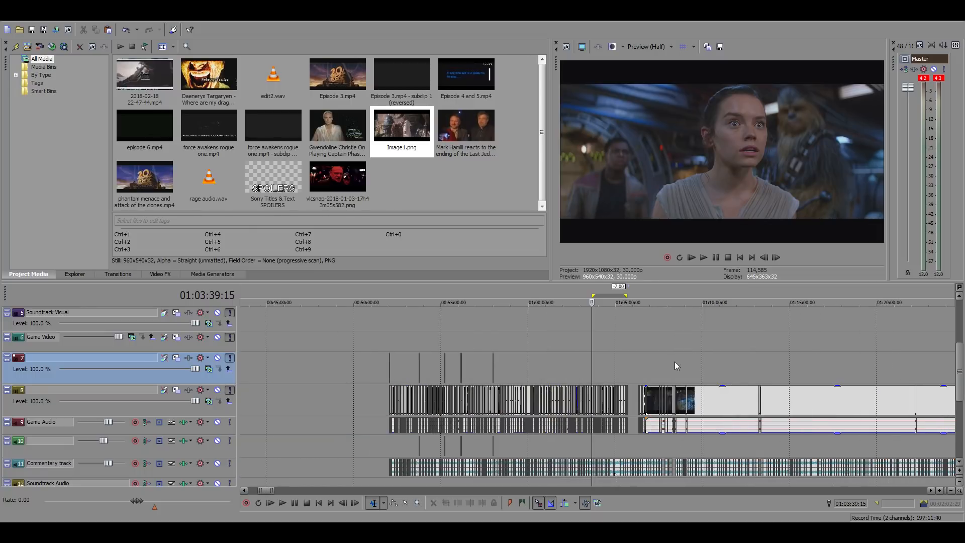
Place the playhead at the end of the edited sequence, 01:05:42:14, and save the project
{"action": "scroll", "coordinate": [561, 391], "scroll_direction": "down", "scroll_amount": 3}
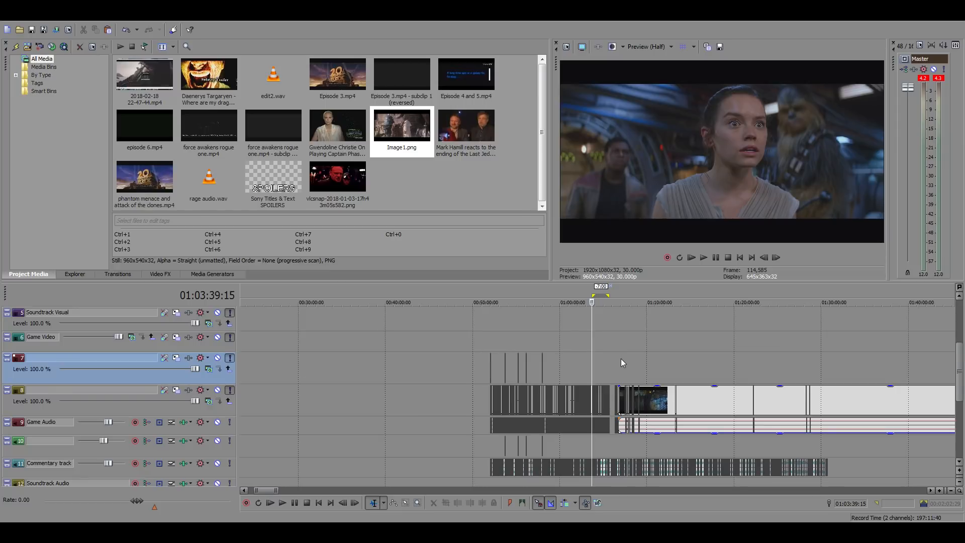
{"action": "scroll", "coordinate": [664, 375], "scroll_direction": "up", "scroll_amount": 8}
{"action": "scroll", "coordinate": [663, 375], "scroll_direction": "up", "scroll_amount": 3}
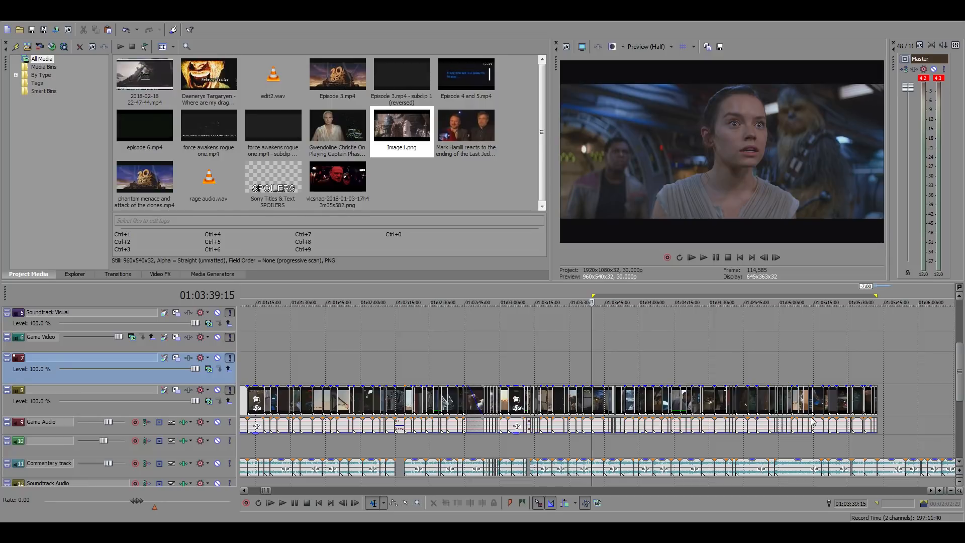
{"action": "left_click", "coordinate": [878, 355]}
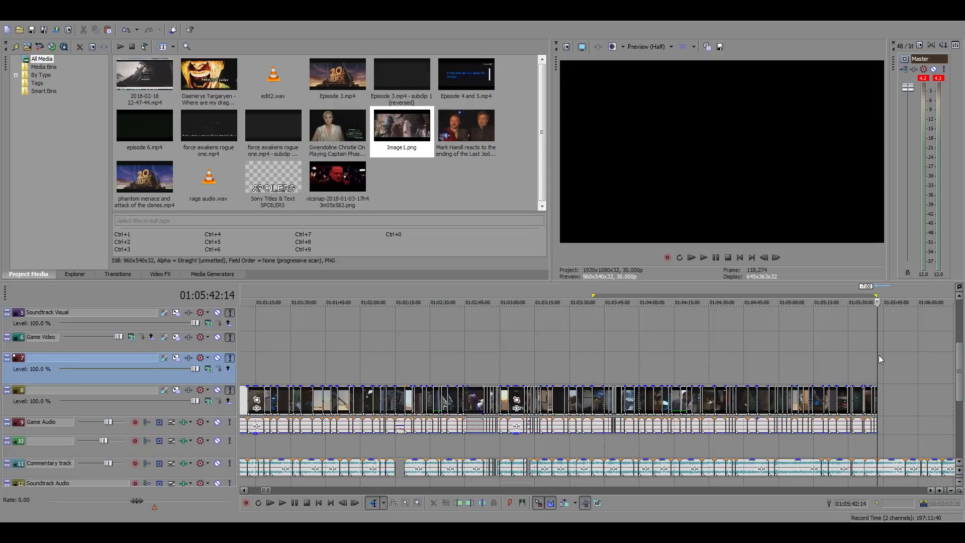
{"action": "key", "text": "ctrl+s"}
Examine the closing shots of the edited sequence at several points between 01:05:28:26 and 01:05:38:09
{"action": "scroll", "coordinate": [792, 406], "scroll_direction": "up", "scroll_amount": 3}
{"action": "left_click", "coordinate": [551, 362]}
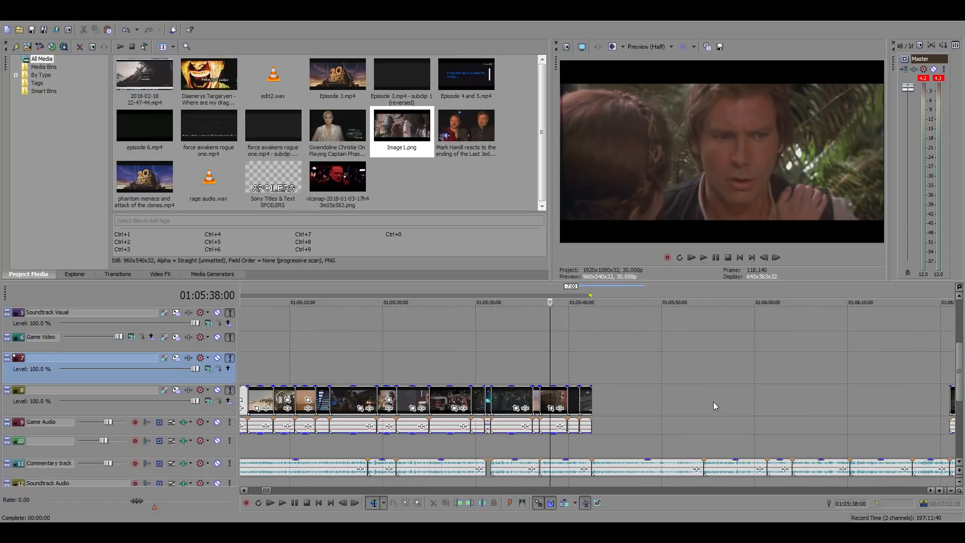
{"action": "scroll", "coordinate": [713, 402], "scroll_direction": "up", "scroll_amount": 3}
{"action": "left_click", "coordinate": [664, 355]}
{"action": "left_click", "coordinate": [586, 356]}
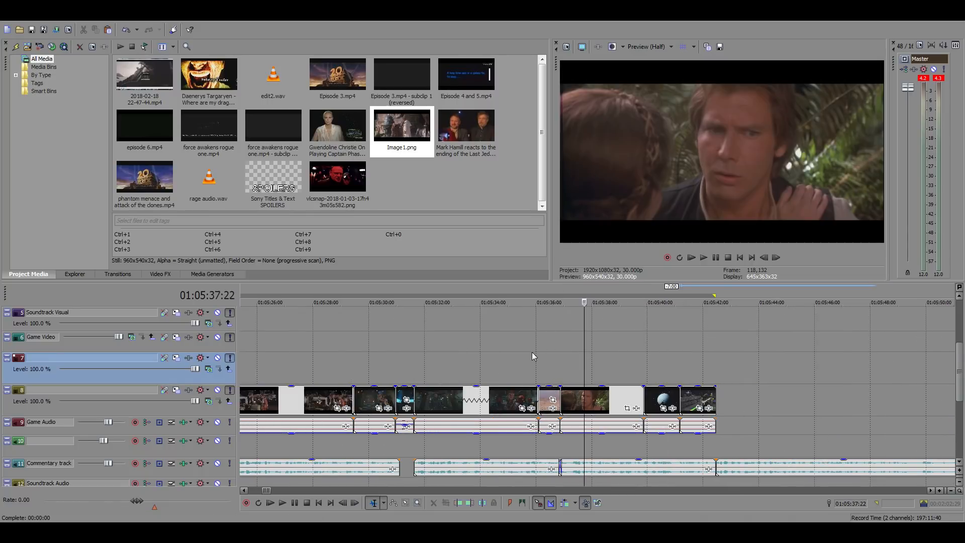
{"action": "left_click", "coordinate": [530, 352]}
{"action": "left_click", "coordinate": [463, 352]}
{"action": "left_click", "coordinate": [404, 347]}
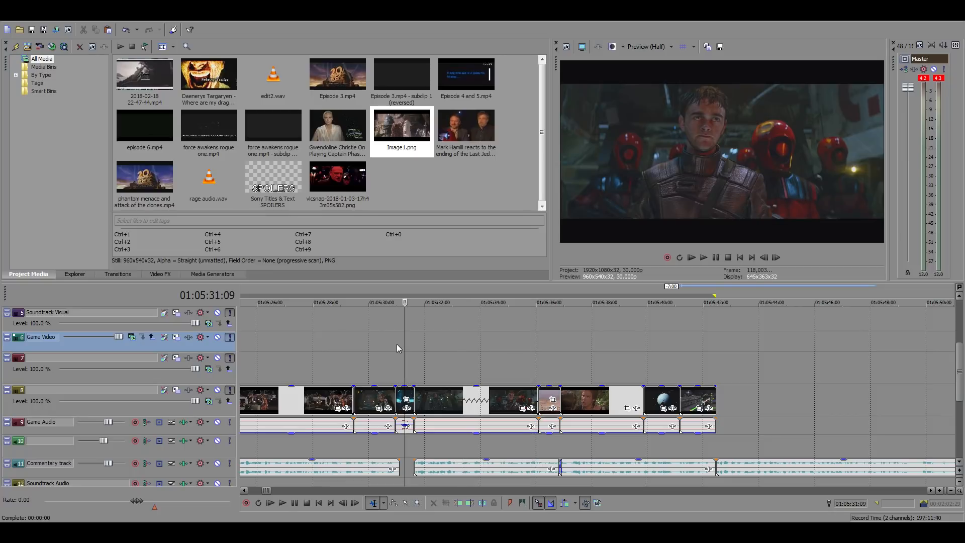
{"action": "left_click", "coordinate": [336, 345]}
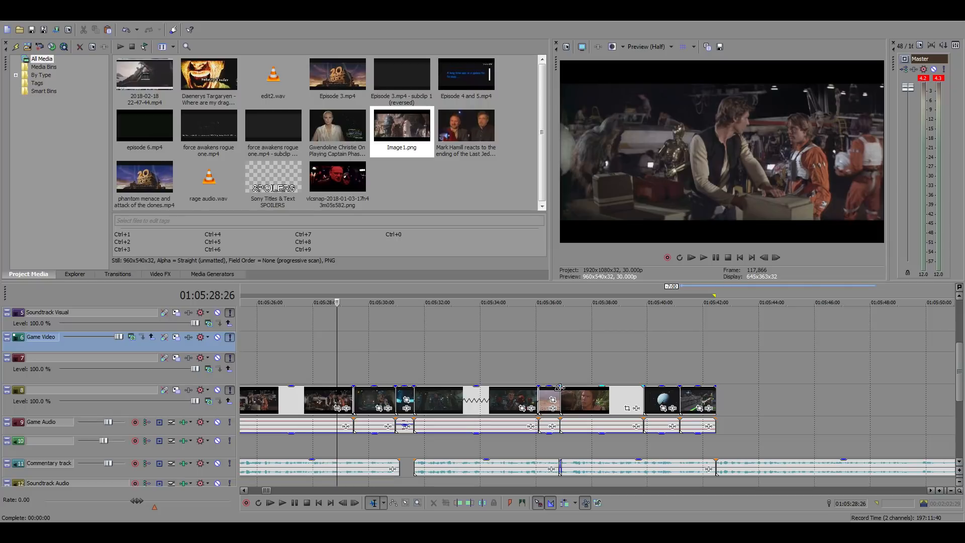
{"action": "left_click", "coordinate": [600, 352]}
{"action": "scroll", "coordinate": [654, 371], "scroll_direction": "down", "scroll_amount": 2}
{"action": "scroll", "coordinate": [665, 376], "scroll_direction": "up", "scroll_amount": 2}
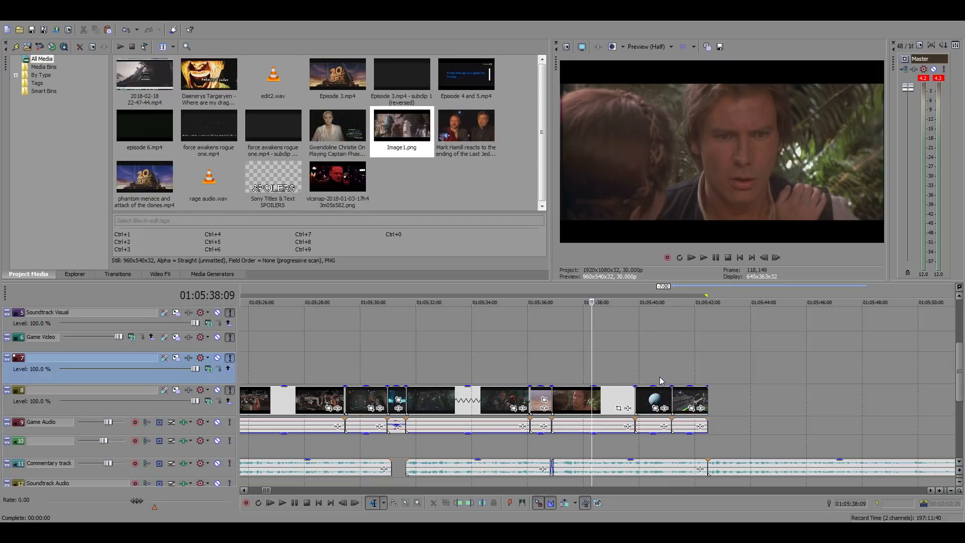
Move the long uncut source clip and its audio past the end of the commentary track, starting at about 01:37:00
{"action": "scroll", "coordinate": [660, 378], "scroll_direction": "down", "scroll_amount": 6}
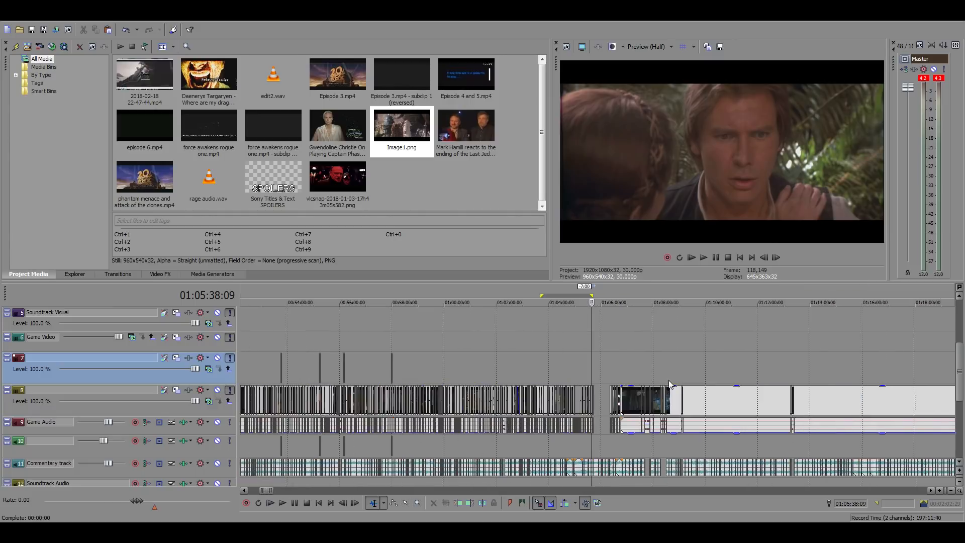
{"action": "scroll", "coordinate": [676, 403], "scroll_direction": "down", "scroll_amount": 5}
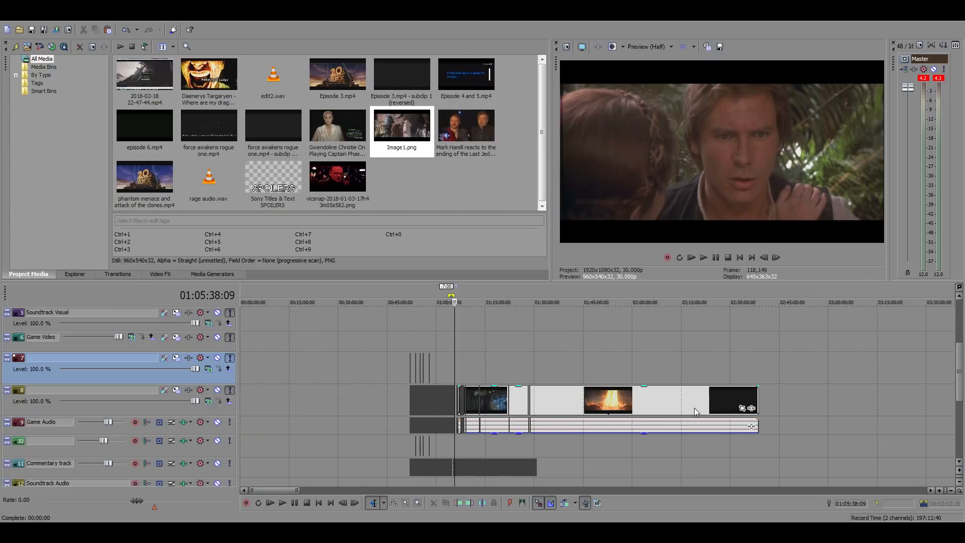
{"action": "left_click_drag", "start_coordinate": [555, 398], "coordinate": [647, 401]}
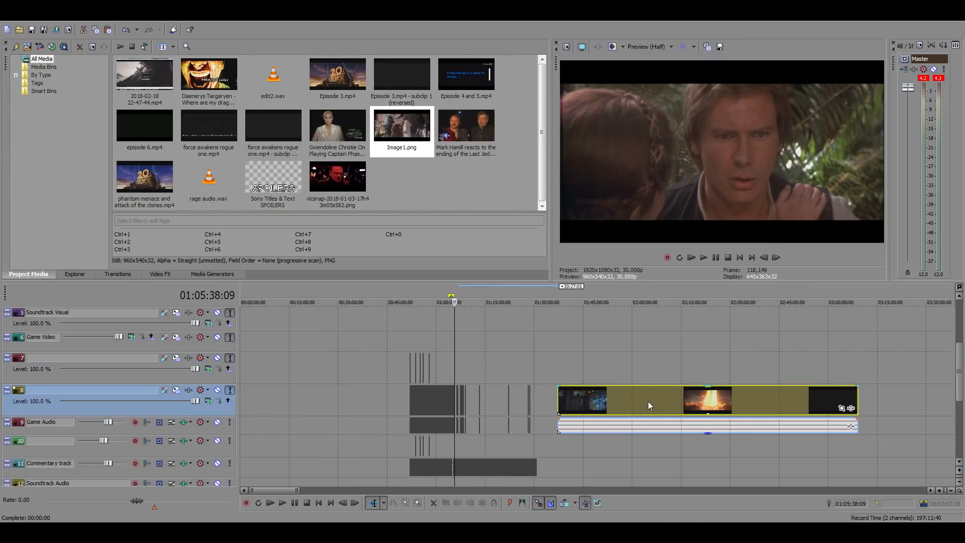
Examine the unfilled stretch above the commentary track between the end of the edited sequence and about 01:30:00
{"action": "left_click", "coordinate": [486, 369]}
{"action": "scroll", "coordinate": [547, 369], "scroll_direction": "up", "scroll_amount": 4}
{"action": "scroll", "coordinate": [549, 370], "scroll_direction": "up", "scroll_amount": 1}
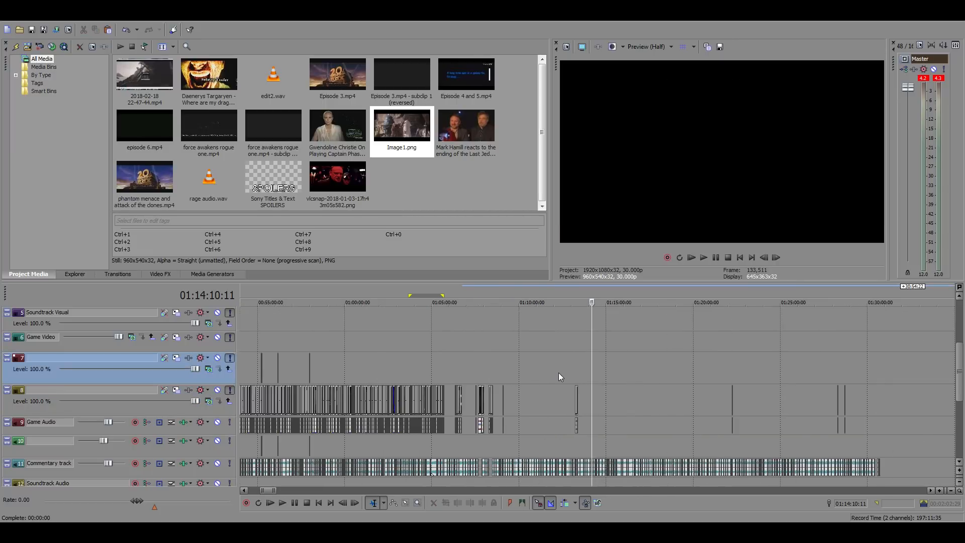
{"action": "left_click", "coordinate": [532, 373]}
{"action": "left_click", "coordinate": [647, 387]}
{"action": "left_click", "coordinate": [798, 403]}
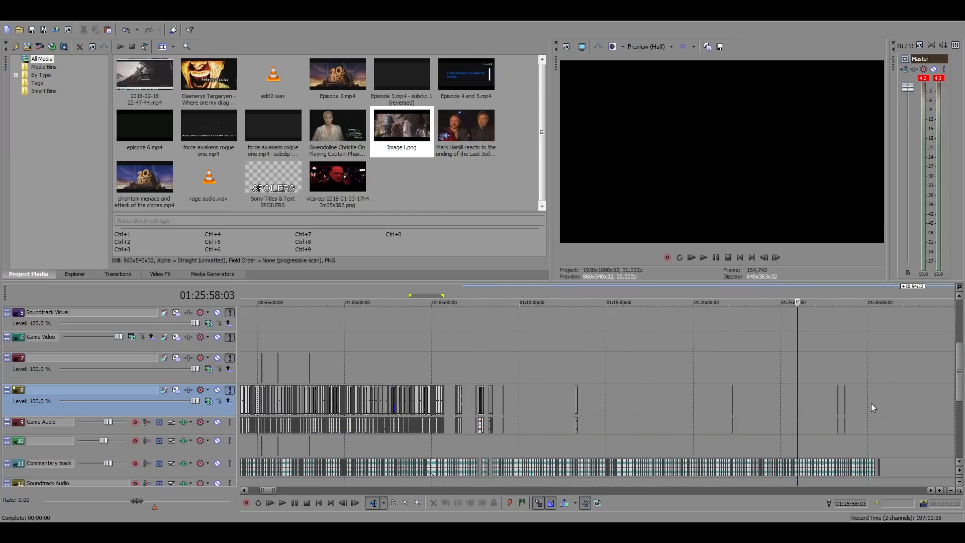
{"action": "left_click", "coordinate": [870, 404]}
{"action": "left_click", "coordinate": [785, 404]}
{"action": "left_click", "coordinate": [677, 399]}
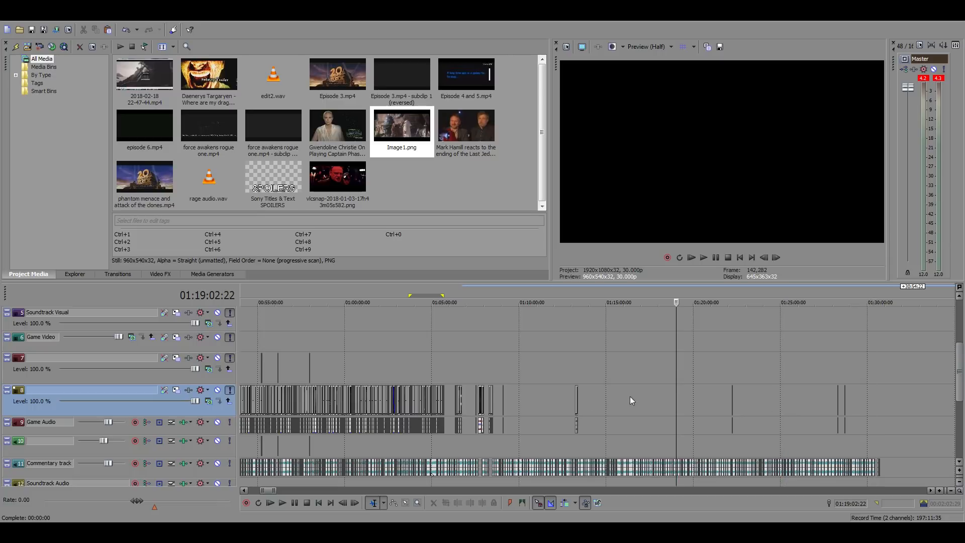
{"action": "left_click", "coordinate": [536, 397]}
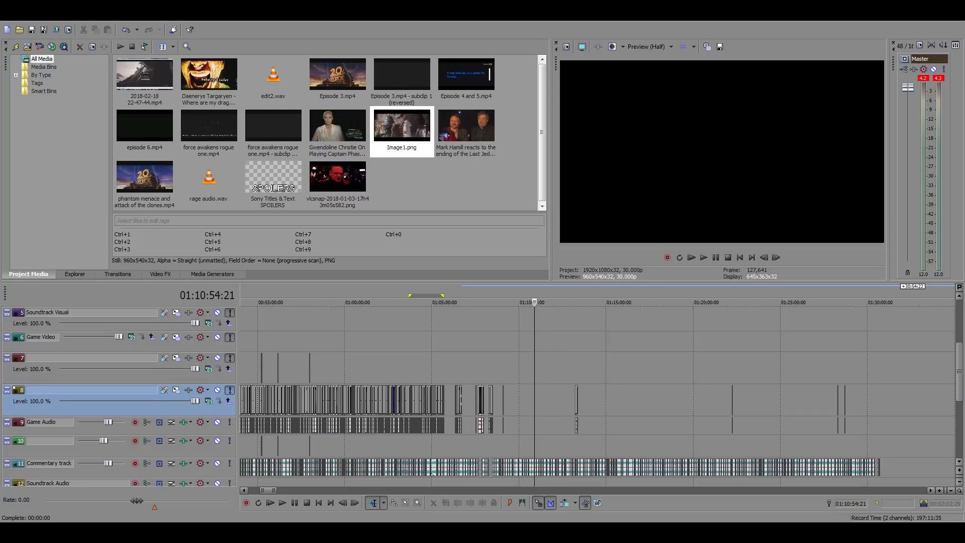
{"action": "left_click", "coordinate": [811, 348]}
{"action": "left_click", "coordinate": [440, 360]}
{"action": "scroll", "coordinate": [638, 397], "scroll_direction": "up", "scroll_amount": 8}
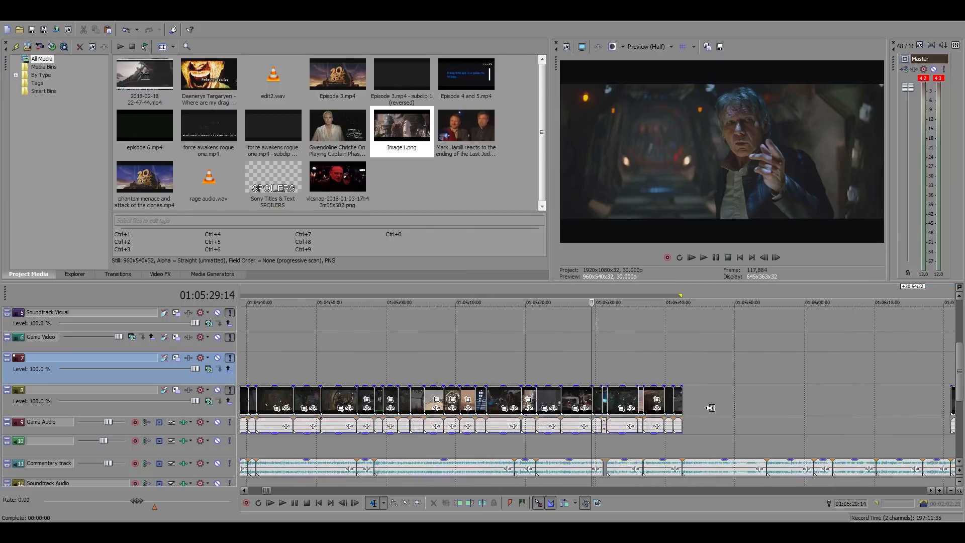
{"action": "scroll", "coordinate": [719, 405], "scroll_direction": "down", "scroll_amount": 8}
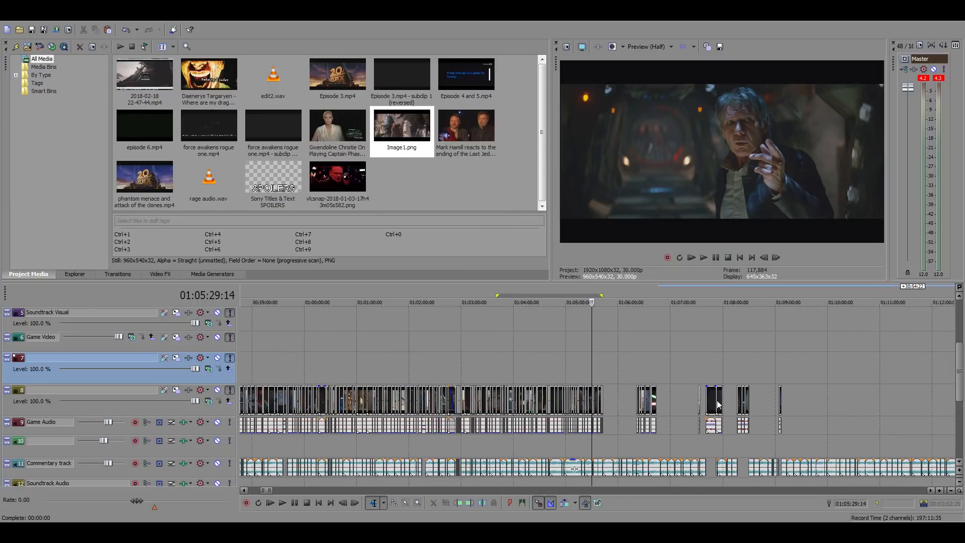
{"action": "scroll", "coordinate": [717, 405], "scroll_direction": "down", "scroll_amount": 4}
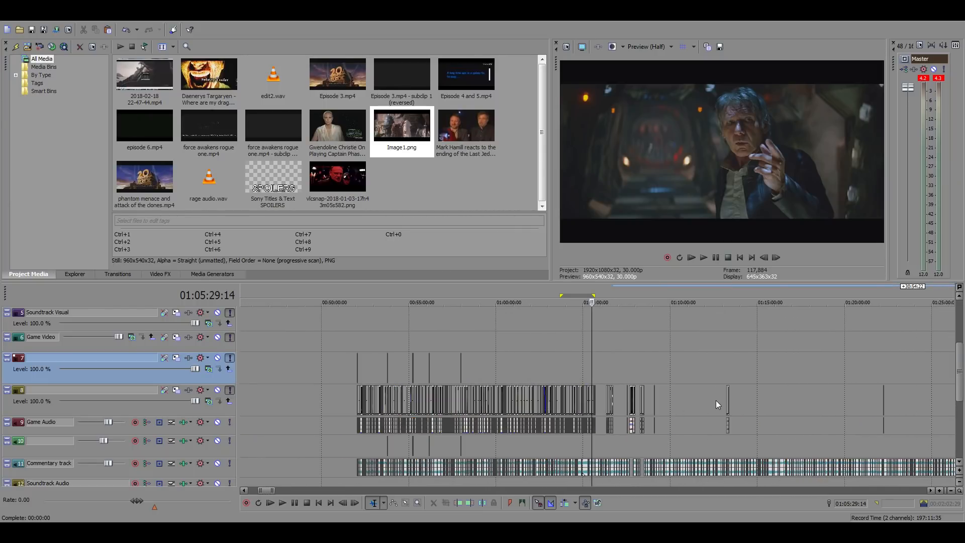